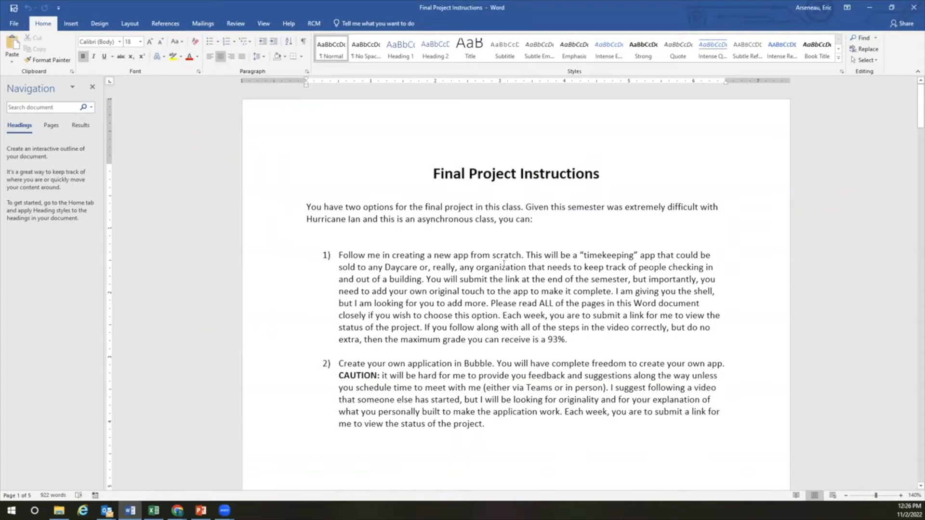
# Scroll down to the Application Structure list of required pages on page 2
pyautogui.scroll(-1, 523, 278)
pyautogui.scroll(-9, 523, 278)
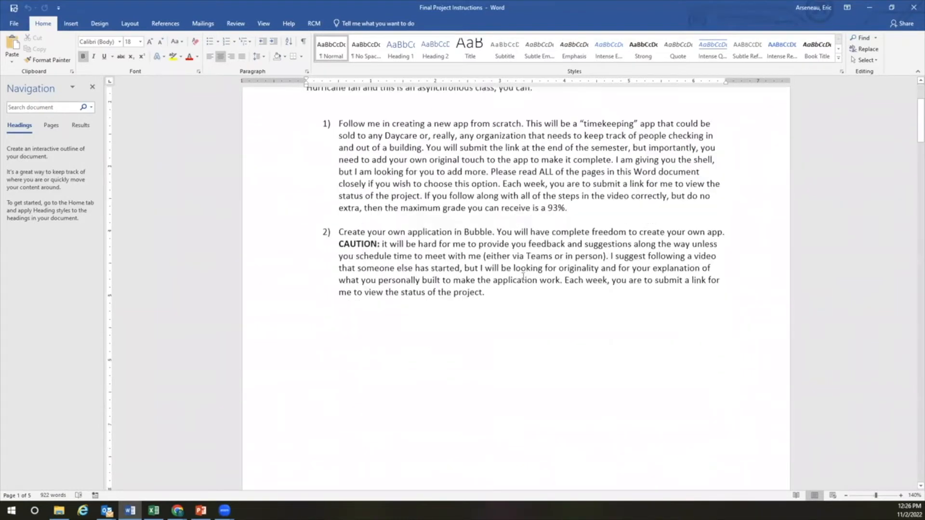
pyautogui.scroll(-2, 523, 277)
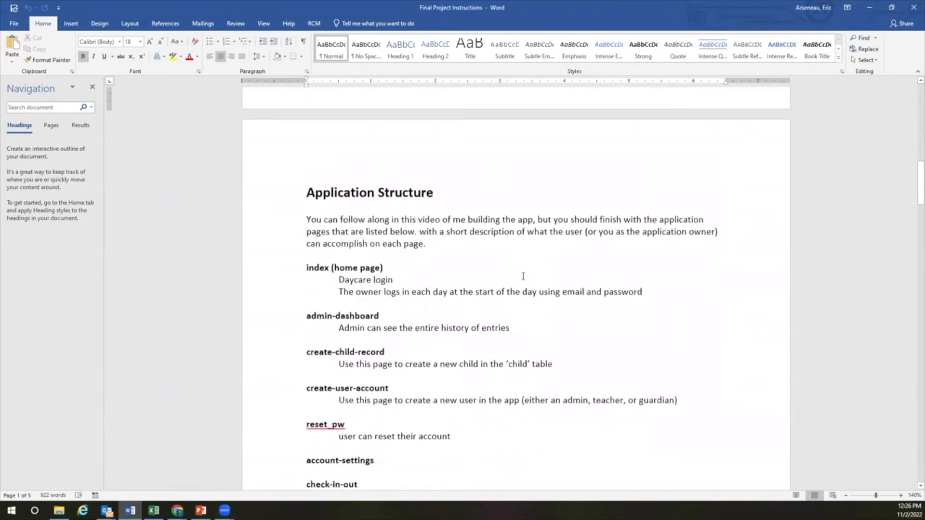
pyautogui.scroll(-1, 523, 277)
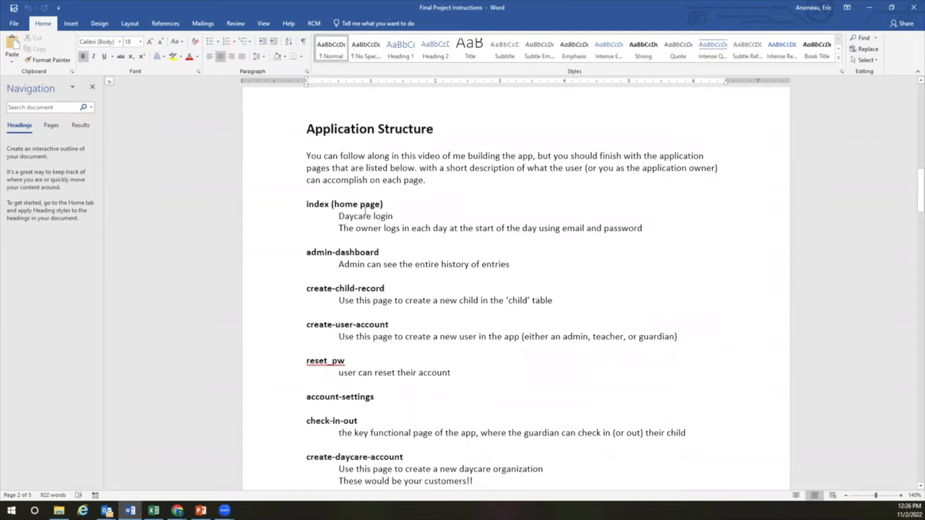
pyautogui.scroll(-1, 355, 210)
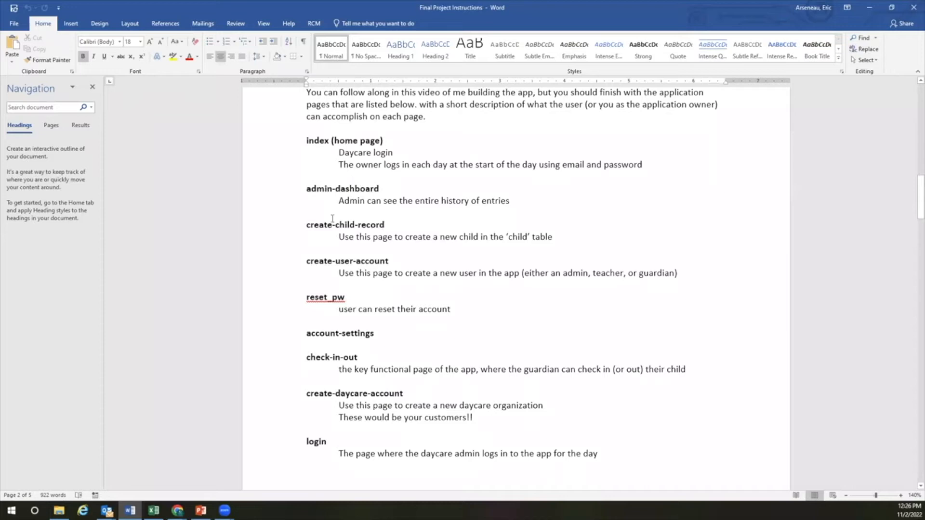
# Highlight the admin-dashboard, create-child-record and create-user-account page names
pyautogui.moveTo(307, 188); pyautogui.dragTo(370, 188)
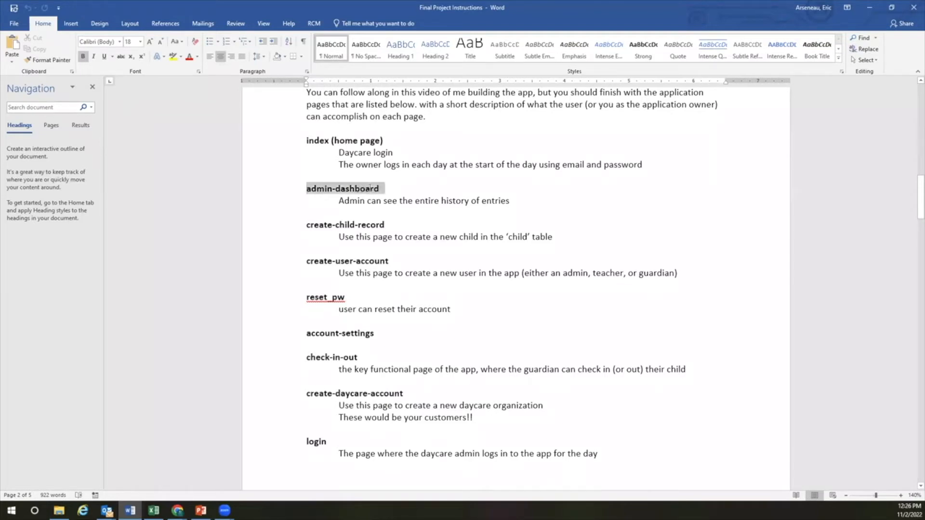
pyautogui.moveTo(306, 224); pyautogui.dragTo(388, 224)
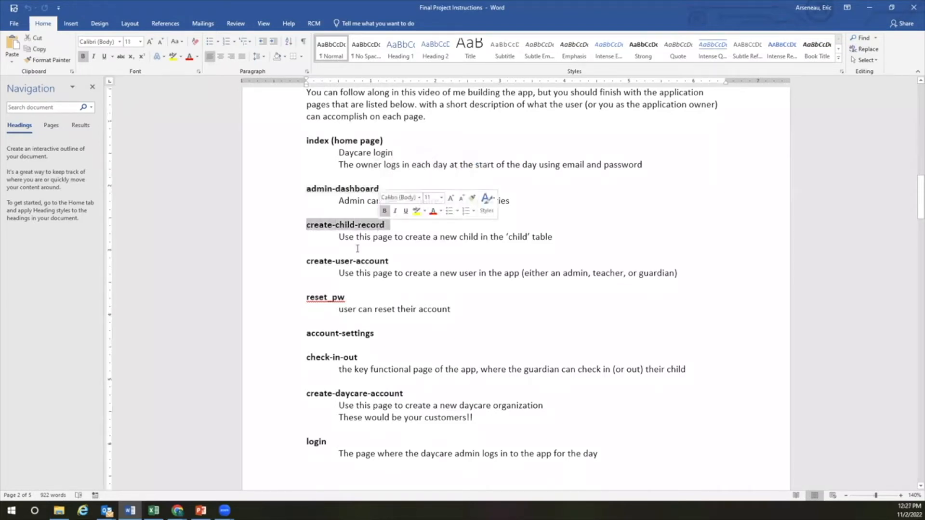
pyautogui.moveTo(307, 261); pyautogui.dragTo(393, 261)
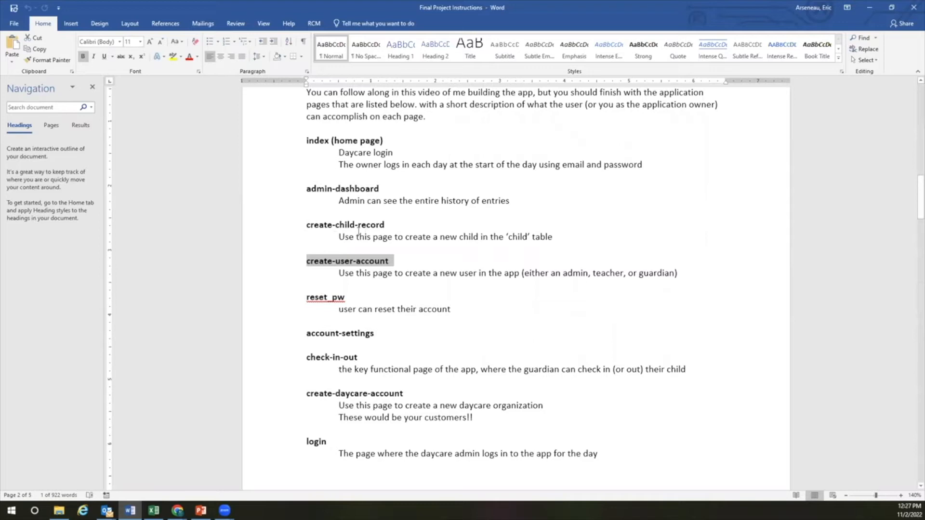
# Highlight the create-daycare-account page name, then scroll down to the Database structure section
pyautogui.scroll(-1, 381, 265)
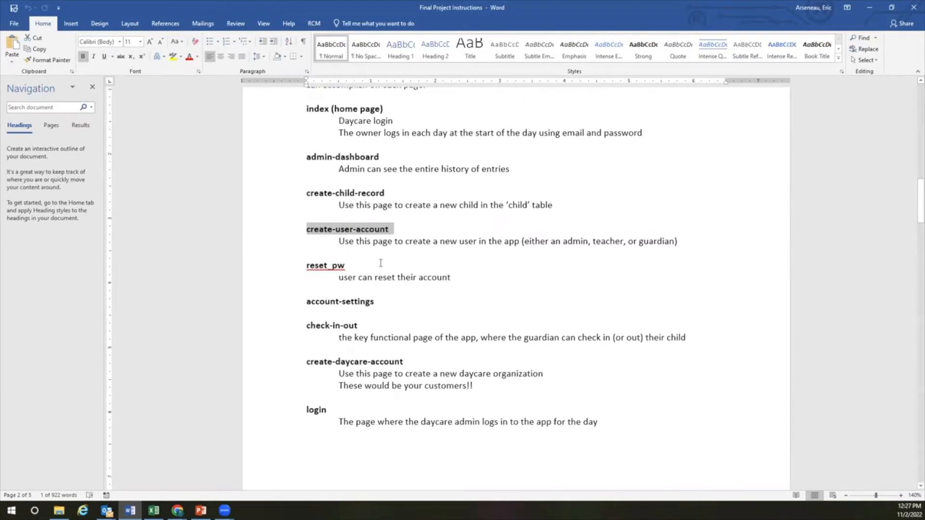
pyautogui.scroll(-1, 379, 262)
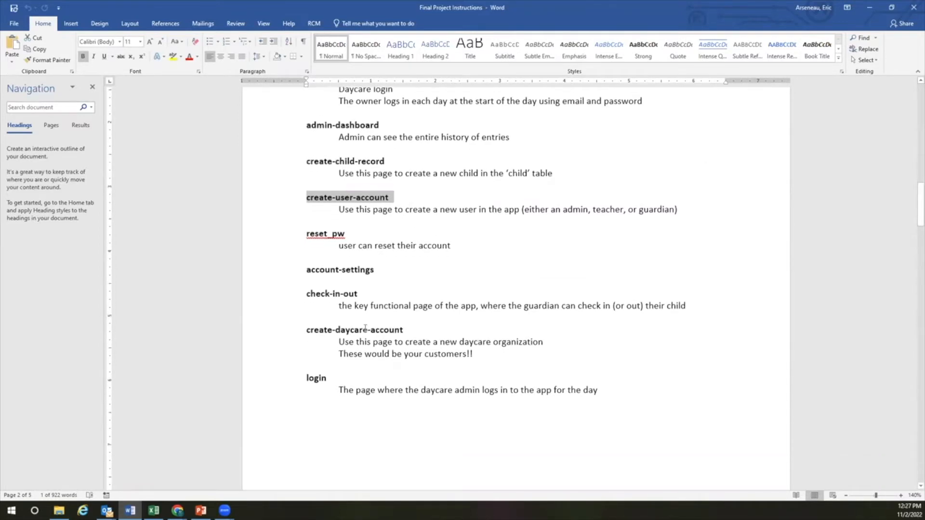
pyautogui.moveTo(307, 330); pyautogui.dragTo(382, 332)
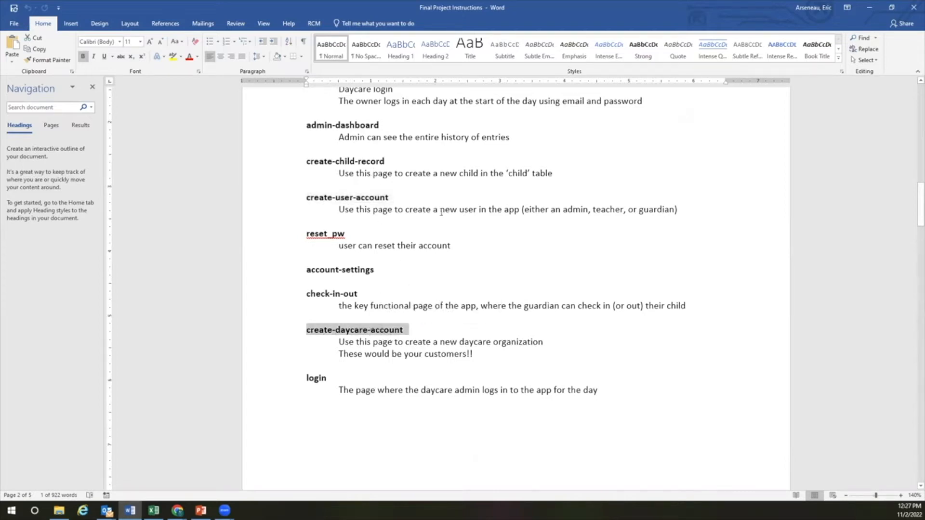
pyautogui.scroll(-3, 441, 212)
pyautogui.scroll(4, 441, 212)
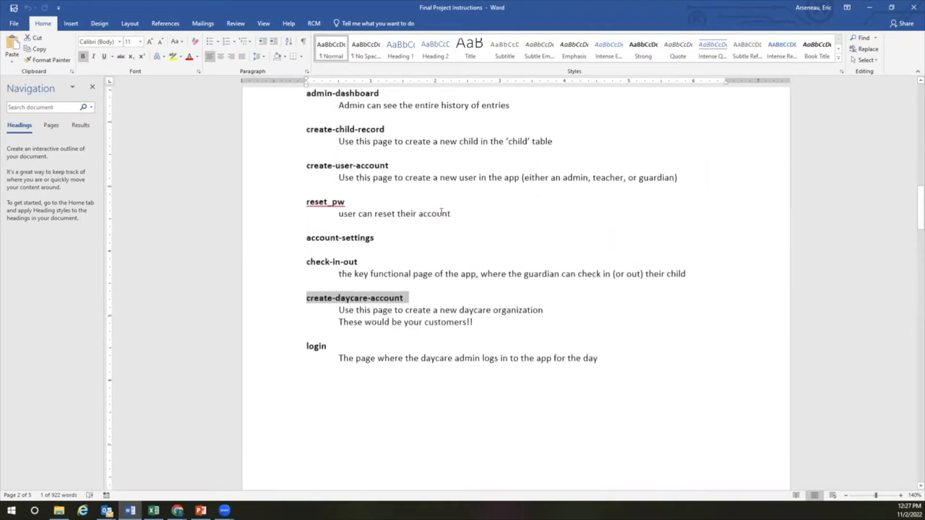
pyautogui.scroll(2, 441, 212)
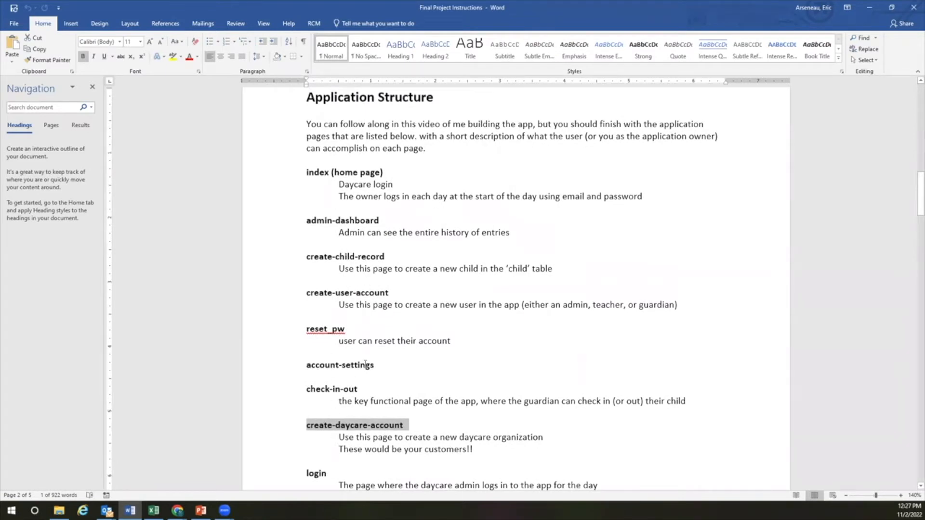
pyautogui.scroll(-12, 364, 374)
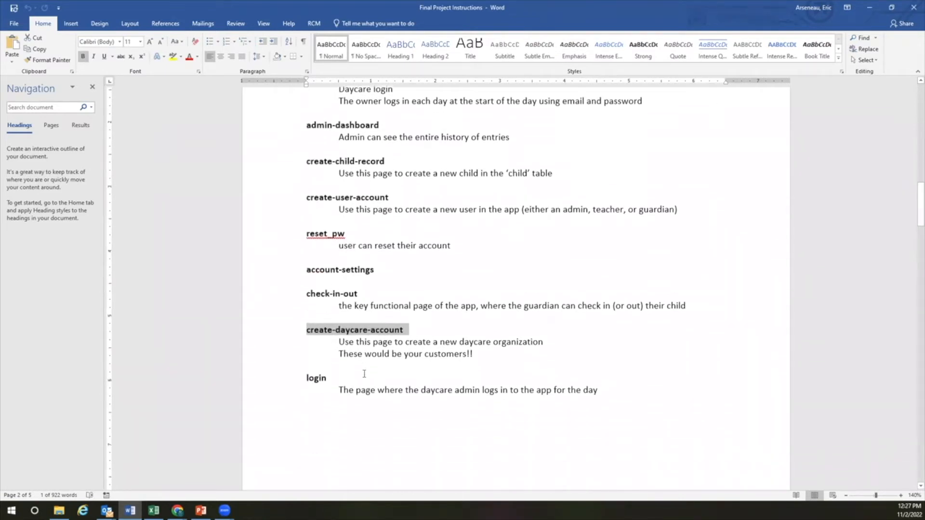
pyautogui.scroll(-10, 365, 373)
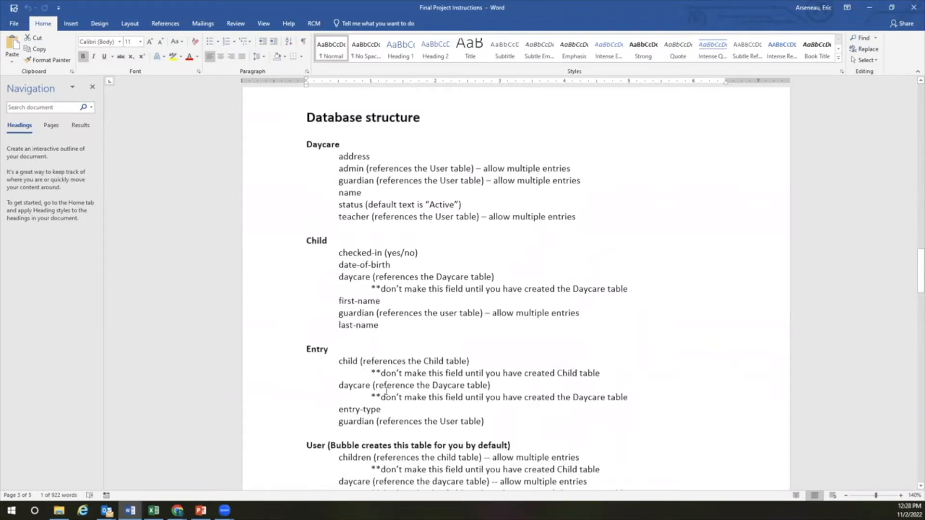
# Scroll through the Daycare, Child, Entry and User table fields and the fake-data instructions
pyautogui.scroll(-2, 386, 391)
pyautogui.scroll(-1, 386, 391)
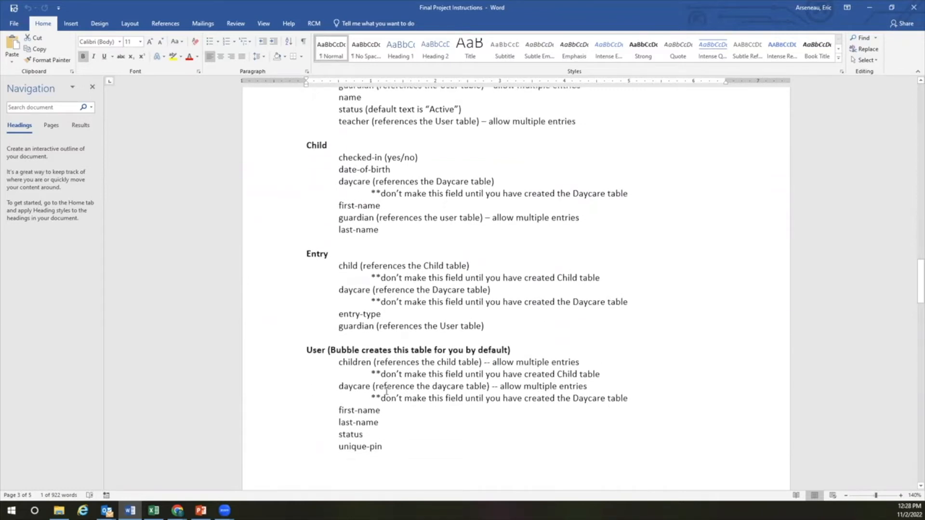
pyautogui.scroll(5, 386, 391)
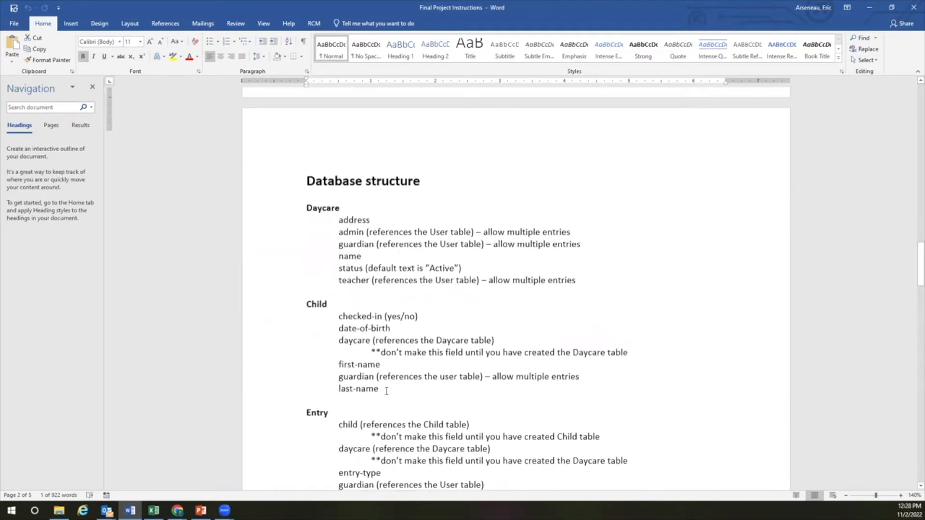
pyautogui.scroll(7, 386, 391)
pyautogui.scroll(4, 386, 391)
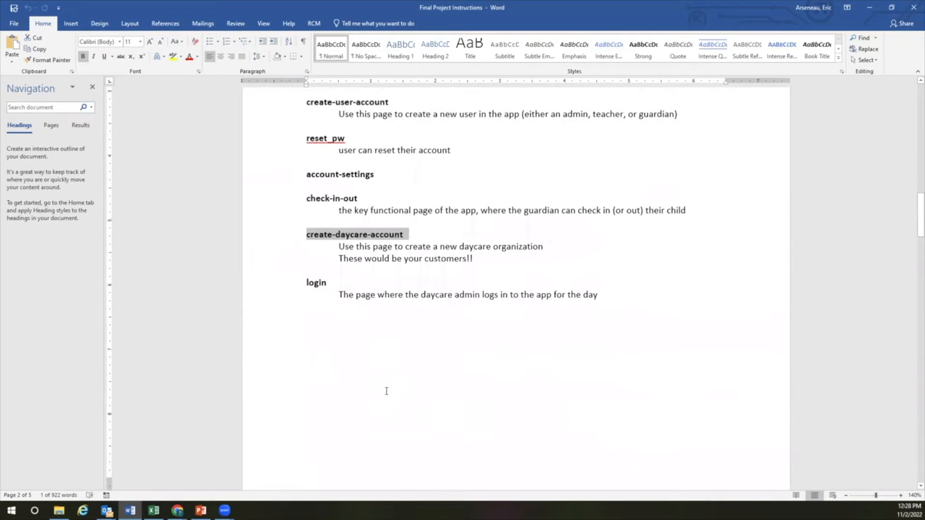
pyautogui.scroll(-13, 386, 391)
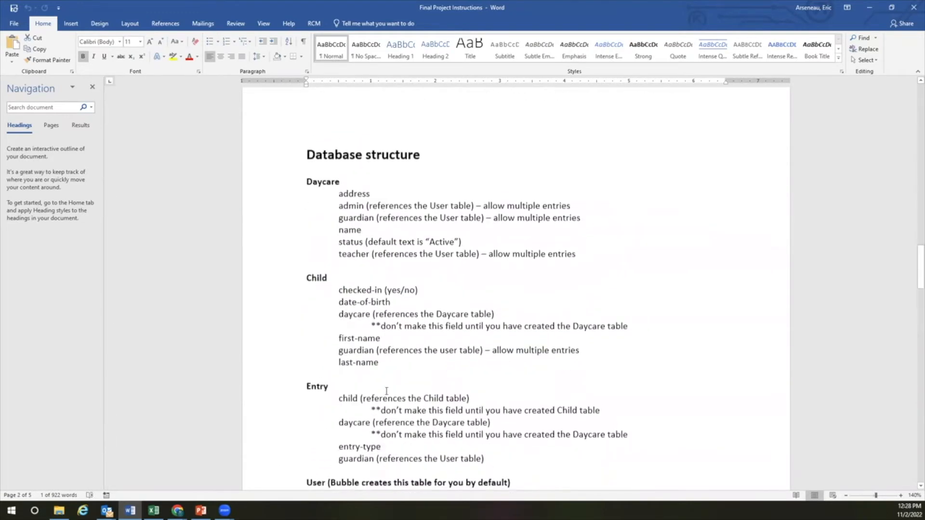
pyautogui.scroll(-6, 386, 392)
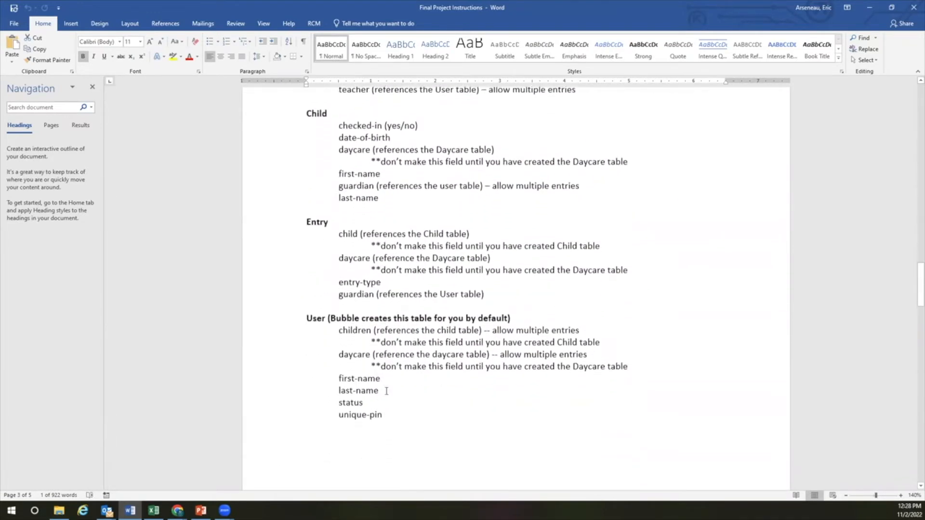
pyautogui.scroll(-10, 386, 391)
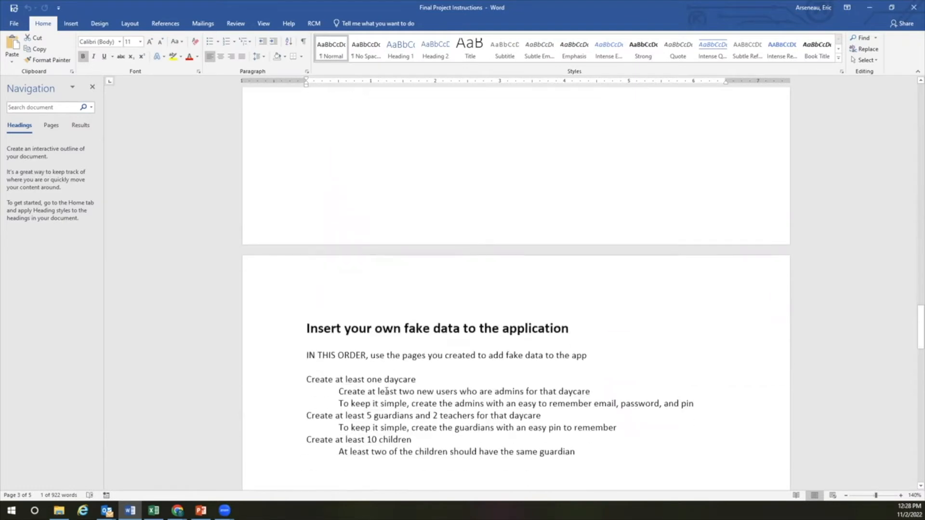
pyautogui.scroll(-5, 386, 391)
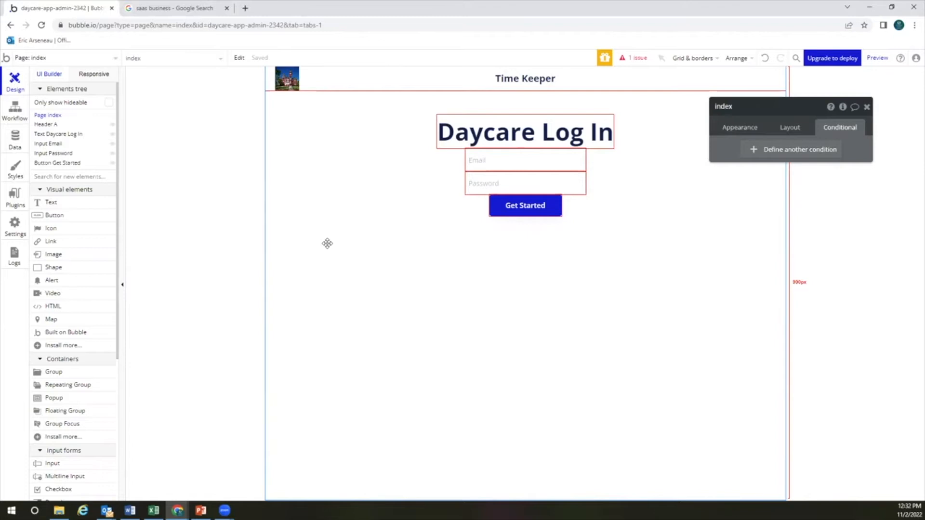
# Select the index page and launch a live preview of the app
pyautogui.click(115, 59)
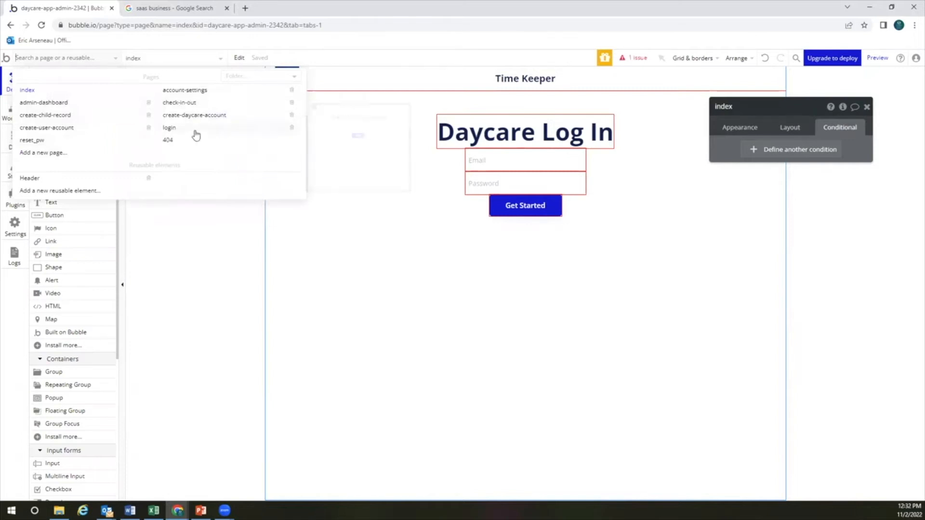
pyautogui.click(97, 99)
pyautogui.click(877, 58)
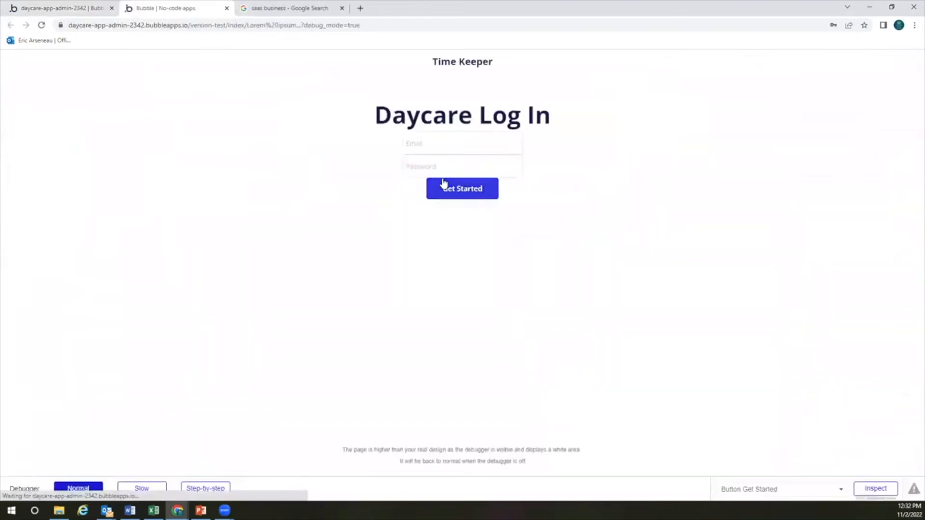
# Log in as the daycare admin with email and password, dismissing Chrome's password popups
pyautogui.click(461, 141)
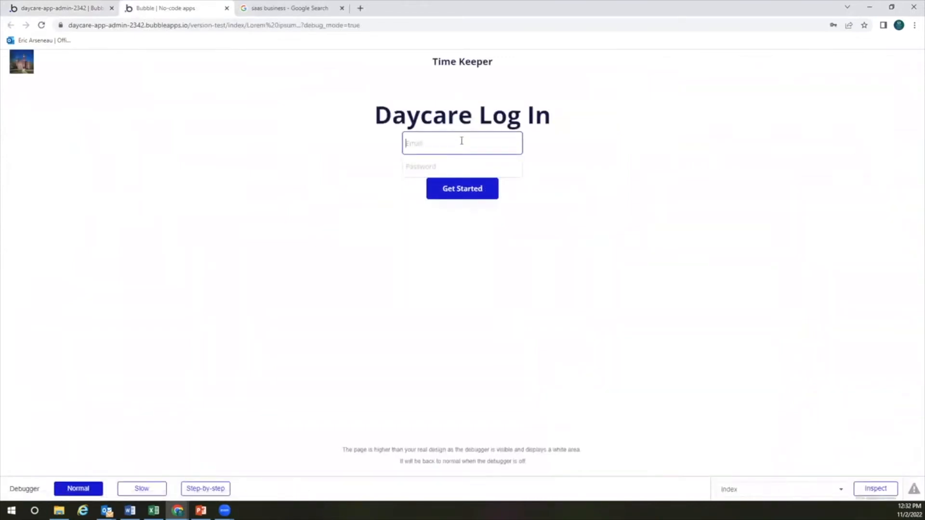
pyautogui.press('Tab')
pyautogui.write('password')
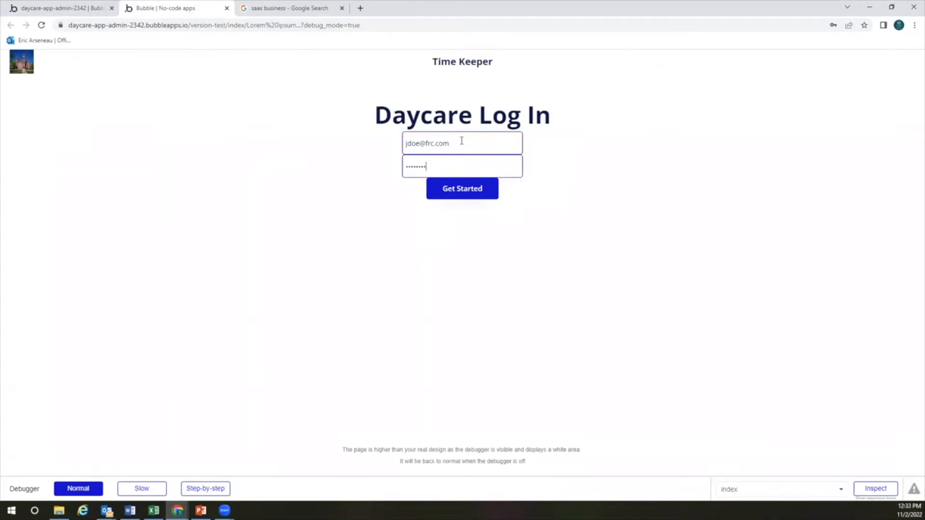
pyautogui.click(478, 197)
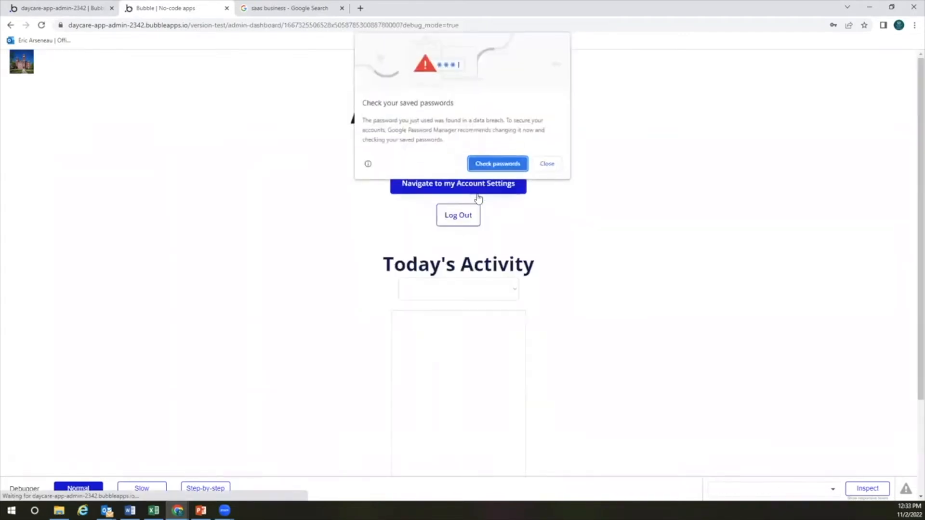
pyautogui.click(559, 168)
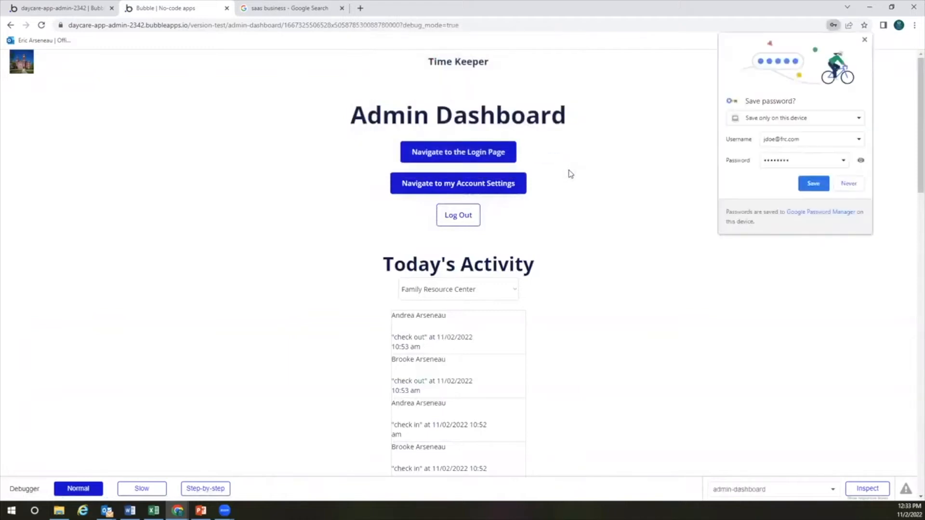
pyautogui.click(863, 40)
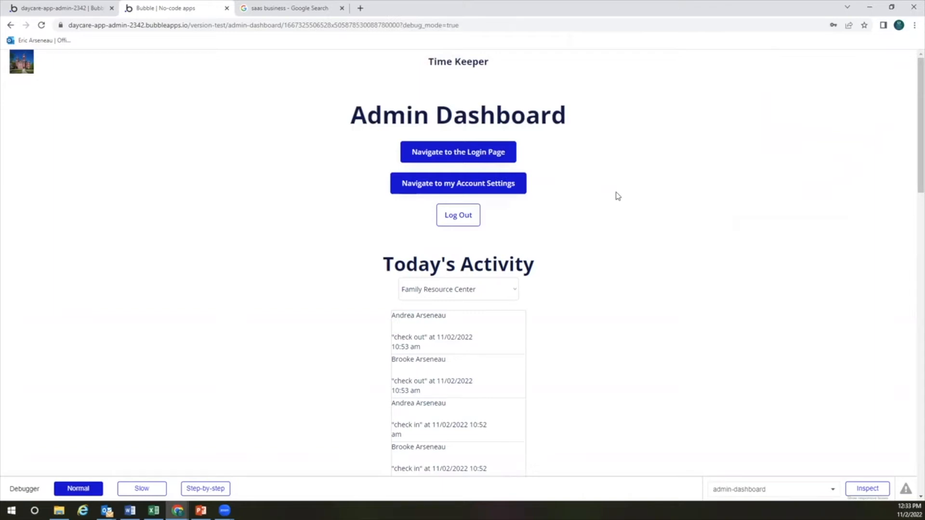
pyautogui.scroll(-2, 482, 352)
pyautogui.scroll(2, 481, 349)
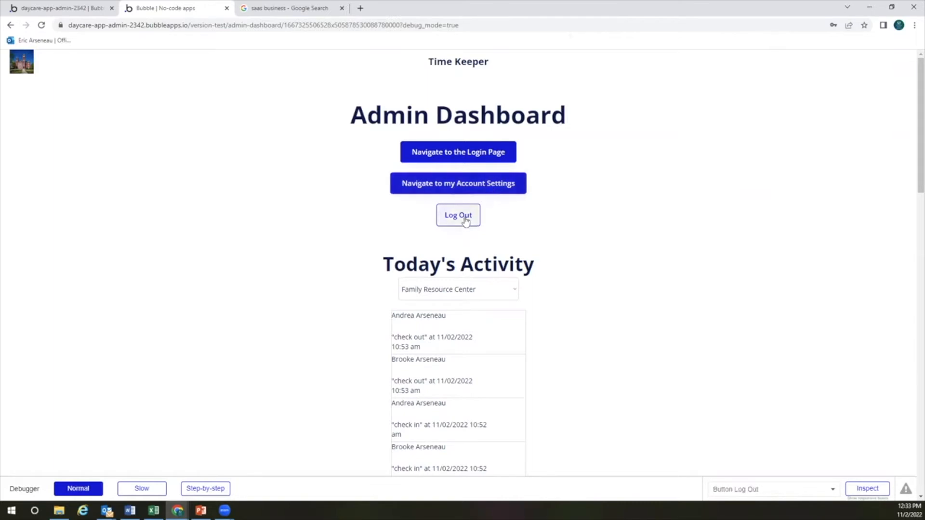
# Sign in with the parent's PIN on the PIN login page and check in both children
pyautogui.click(477, 158)
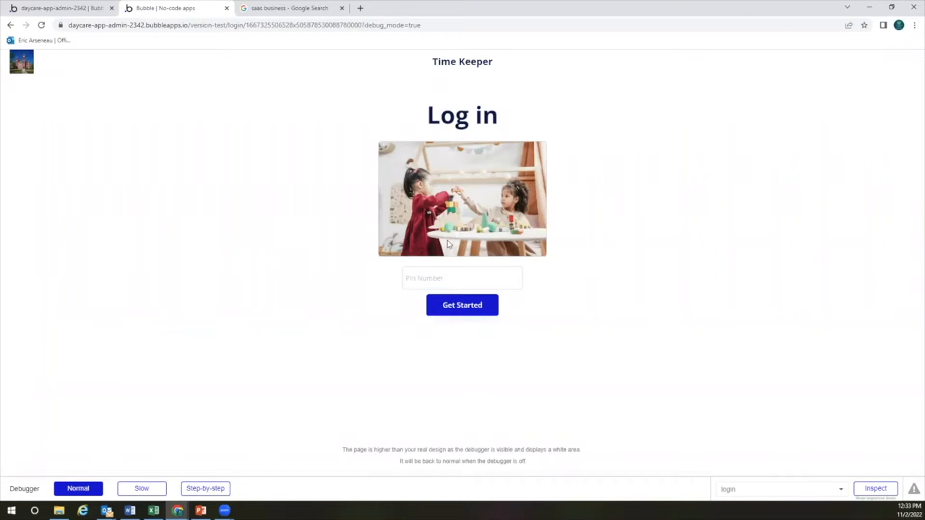
pyautogui.click(451, 278)
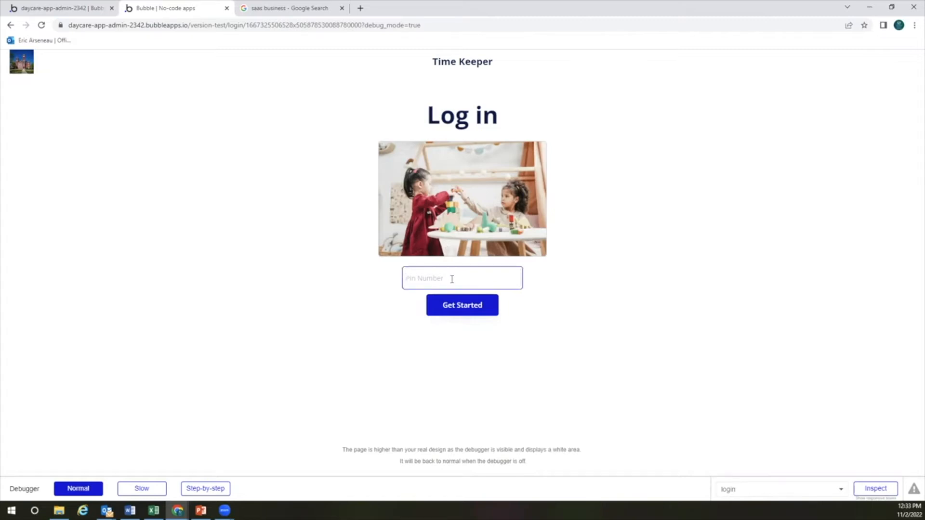
pyautogui.write('123455')
pyautogui.click(463, 306)
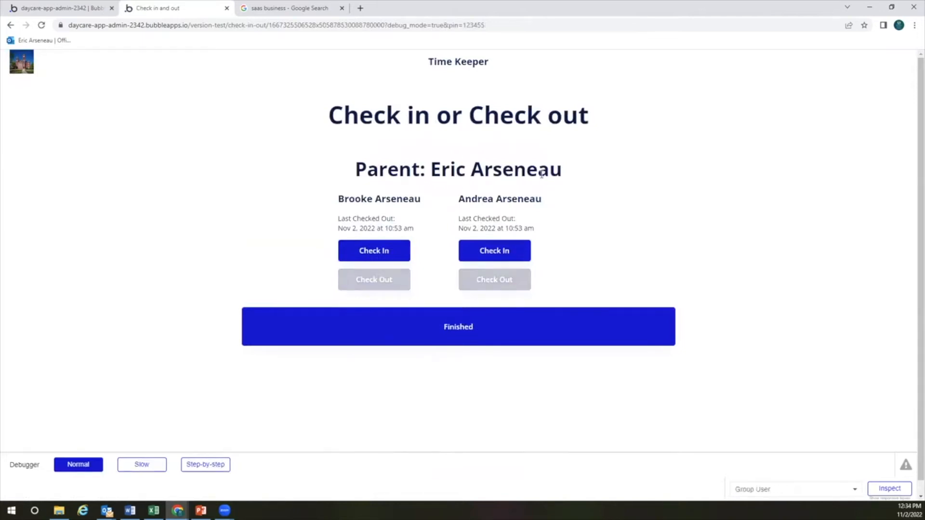
pyautogui.click(467, 26)
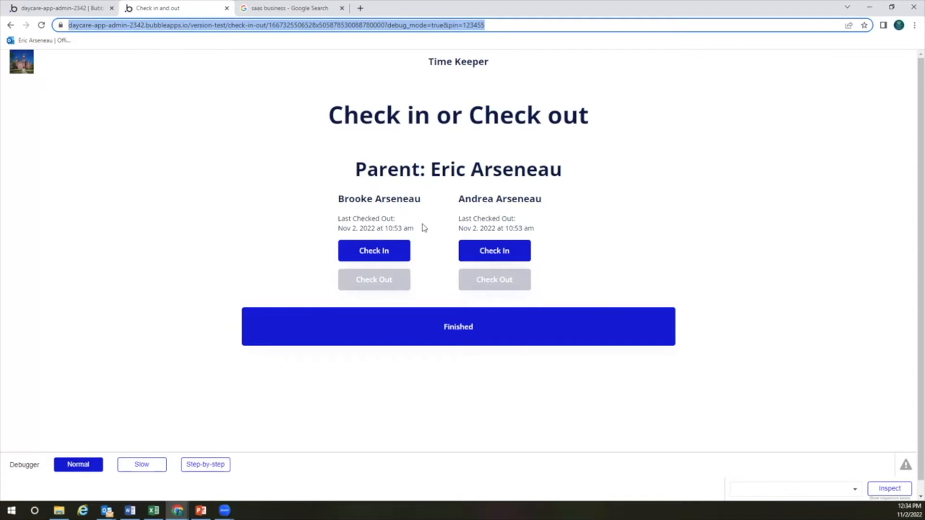
pyautogui.click(376, 251)
pyautogui.click(484, 251)
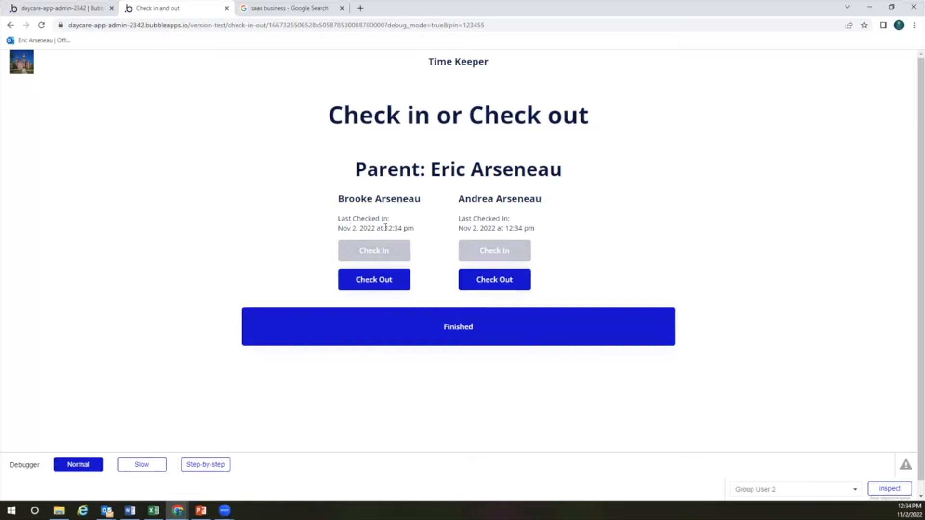
# Return to the PIN login and sign in with a second parent's PIN
pyautogui.click(458, 328)
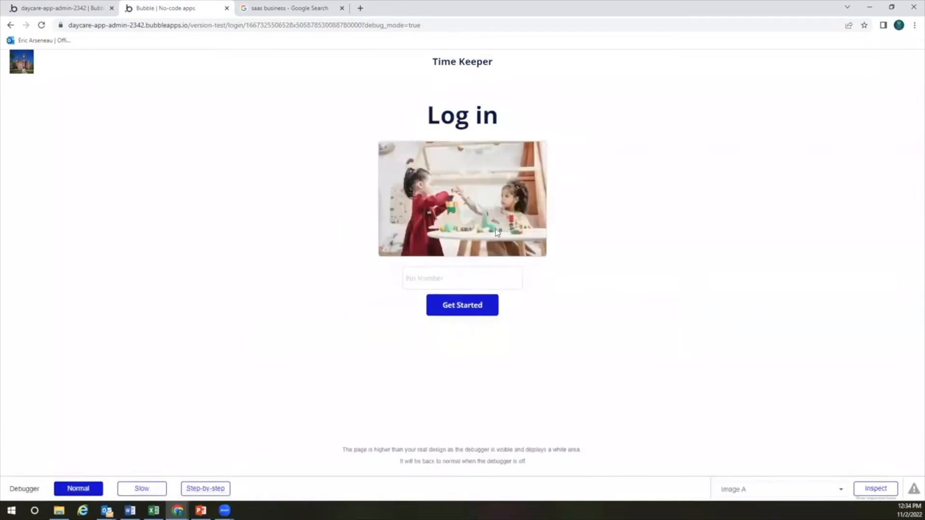
pyautogui.click(449, 274)
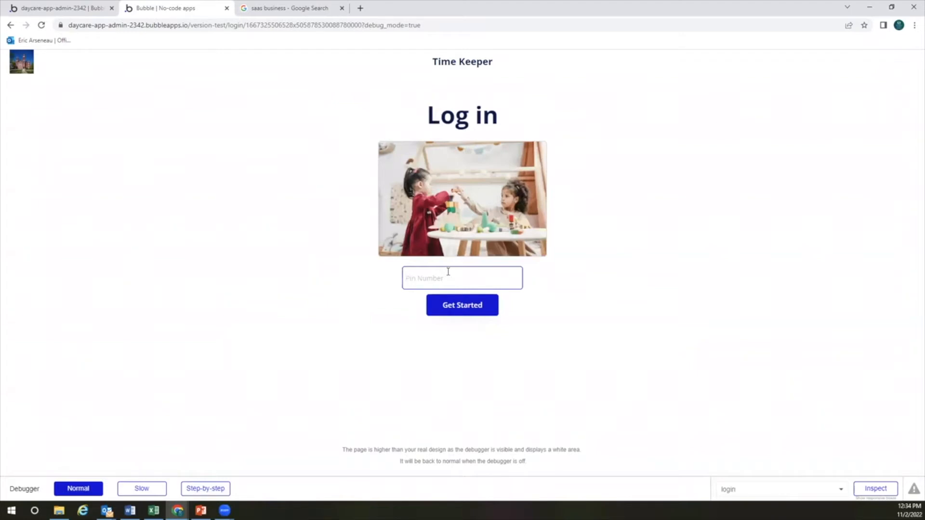
pyautogui.write('13')
pyautogui.write('23454')
pyautogui.click(463, 311)
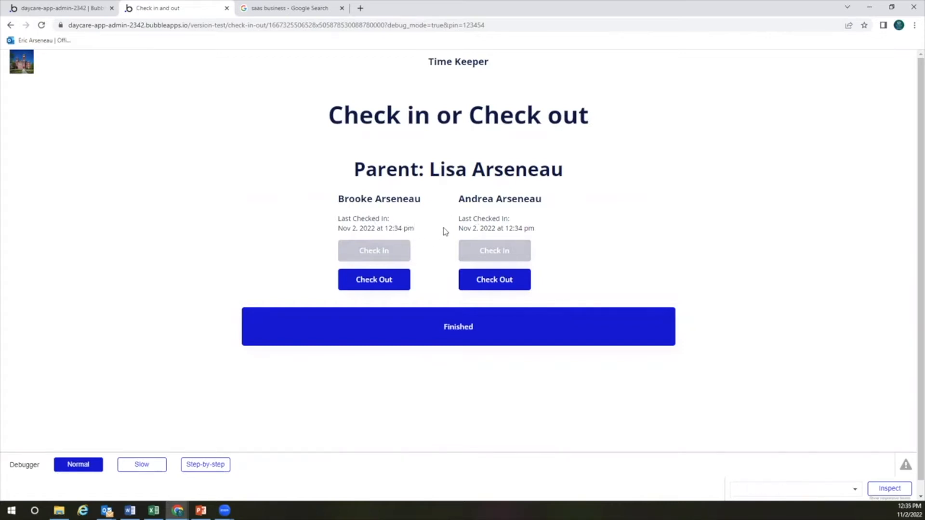
# Check out both children and finish, returning to the PIN login page
pyautogui.click(391, 279)
pyautogui.click(491, 281)
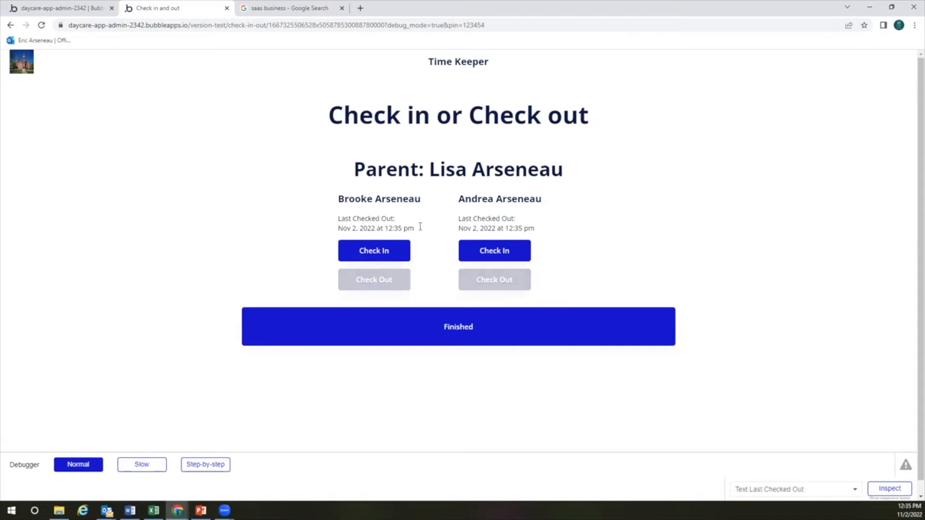
pyautogui.click(484, 329)
pyautogui.click(438, 280)
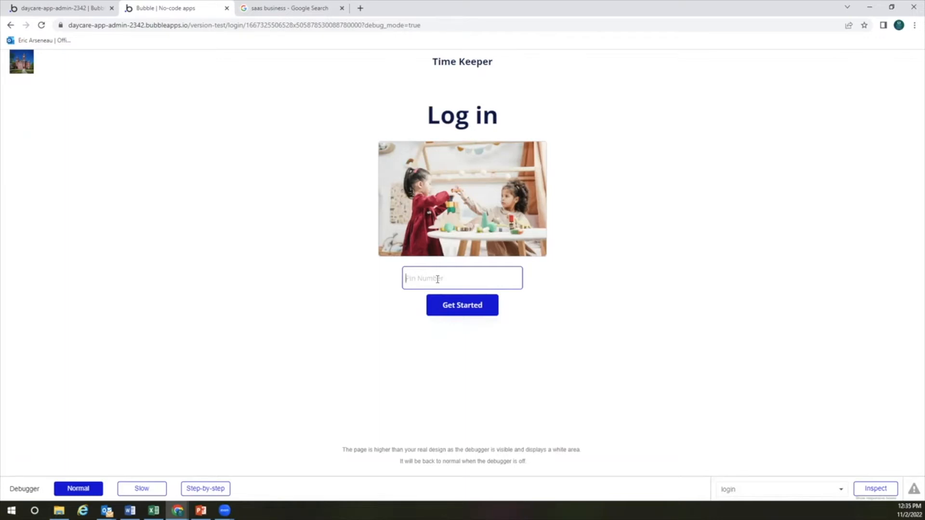
# Submit an invalid PIN and confirm the not-a-valid-pin error appears
pyautogui.click(437, 279)
pyautogui.write('12345654')
pyautogui.click(525, 308)
pyautogui.click(481, 307)
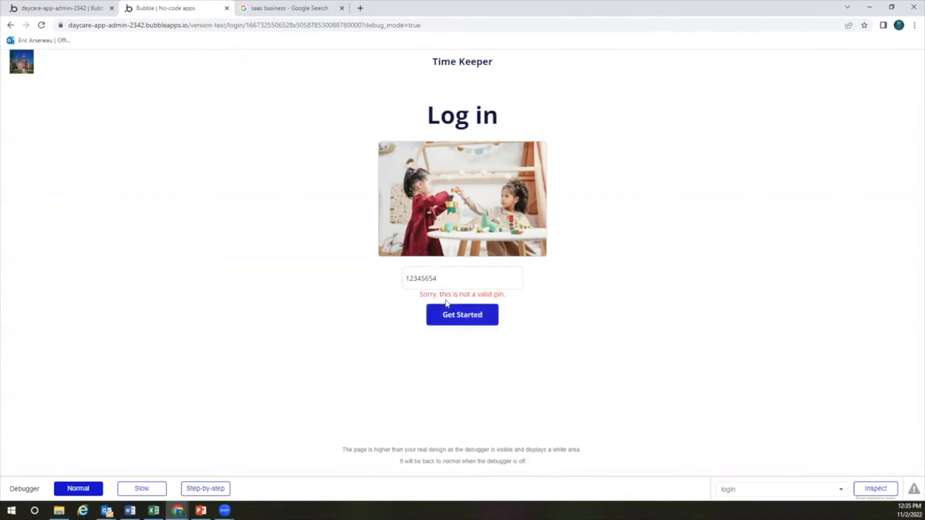
pyautogui.moveTo(421, 298); pyautogui.dragTo(526, 300)
# Clear the rejected PIN and enter a different admin PIN
pyautogui.click(526, 300)
pyautogui.click(468, 279)
pyautogui.doubleClick(468, 279)
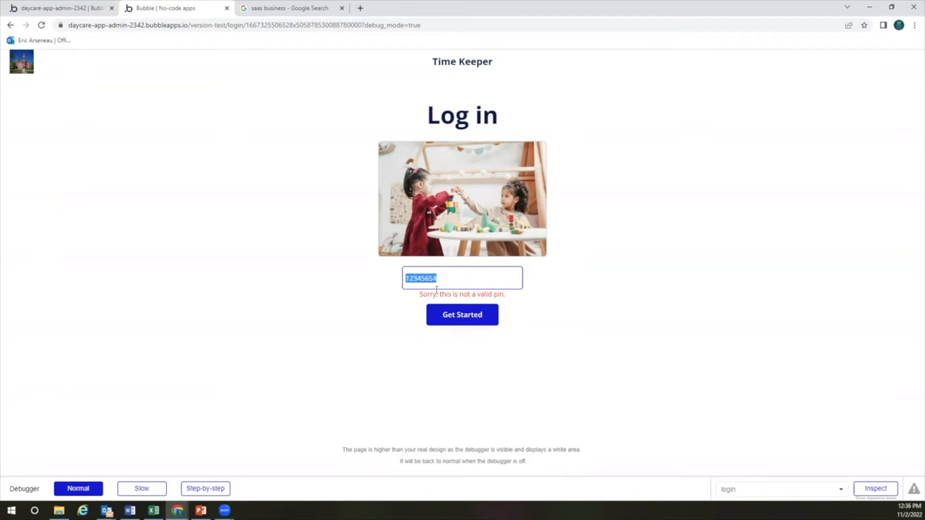
pyautogui.press('BackSpace')
pyautogui.write('123456')
# Log in with the admin PIN and review Family Resource Center's Today's Activity check-ins and check-outs
pyautogui.click(475, 316)
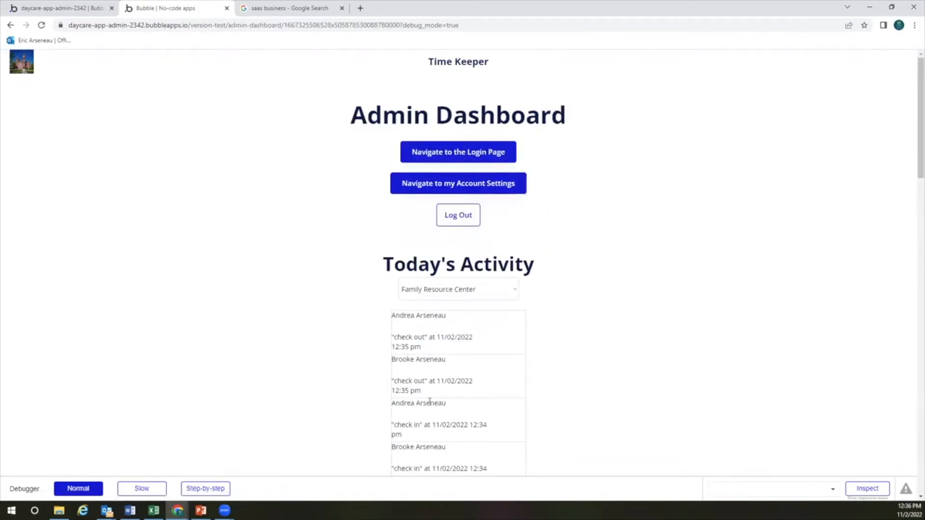
pyautogui.scroll(-2, 619, 331)
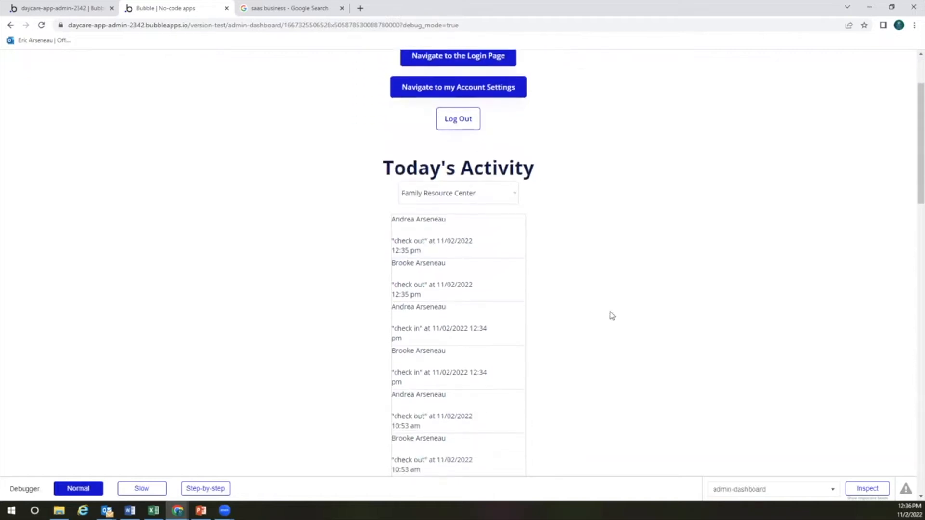
pyautogui.click(514, 196)
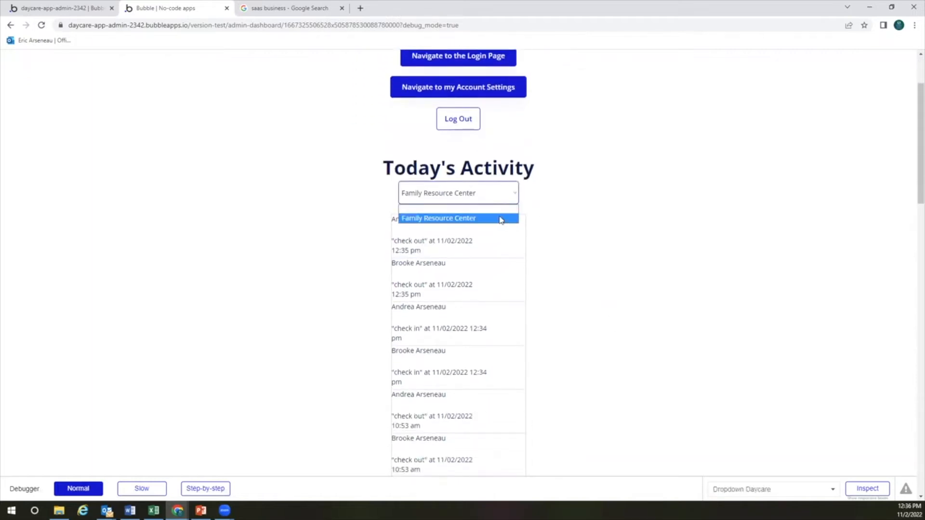
pyautogui.click(582, 221)
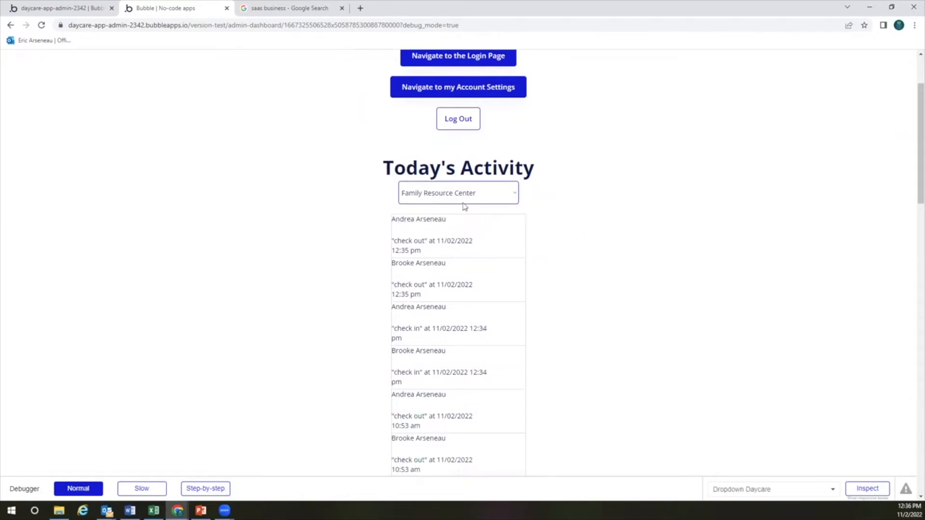
pyautogui.scroll(-1, 480, 270)
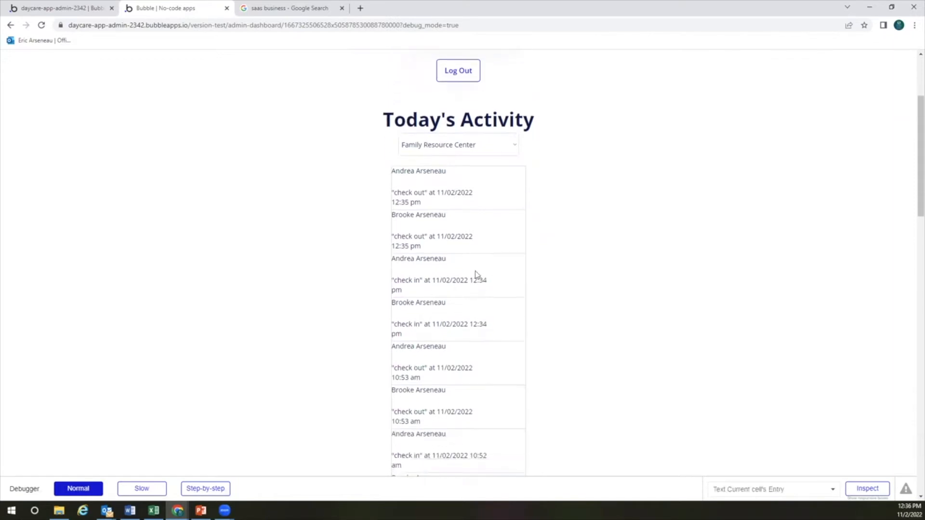
pyautogui.scroll(2, 434, 273)
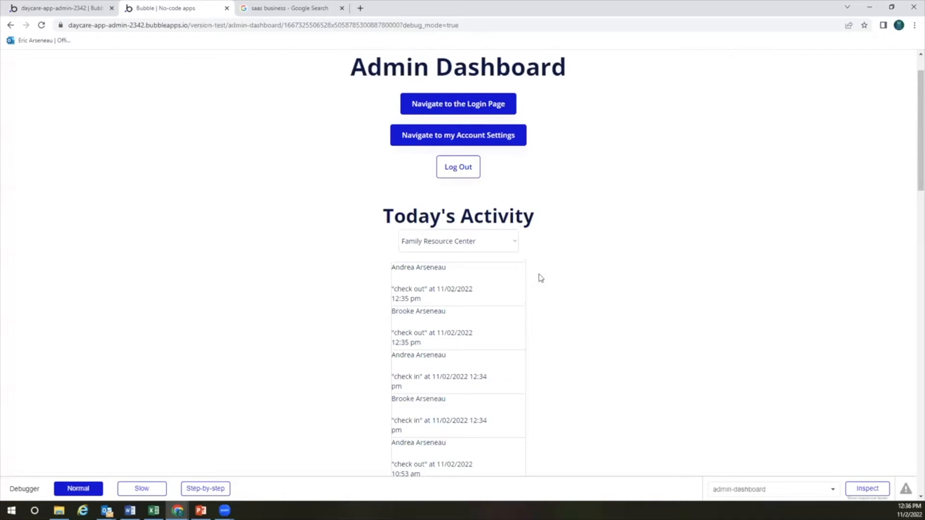
pyautogui.scroll(1, 541, 279)
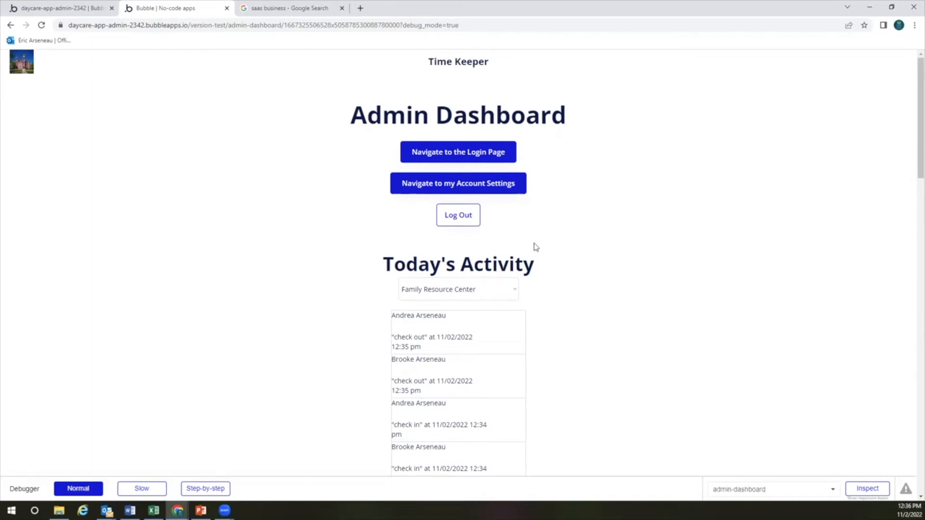
# Log out of the admin dashboard and sign in with the parent's email and password
pyautogui.click(459, 221)
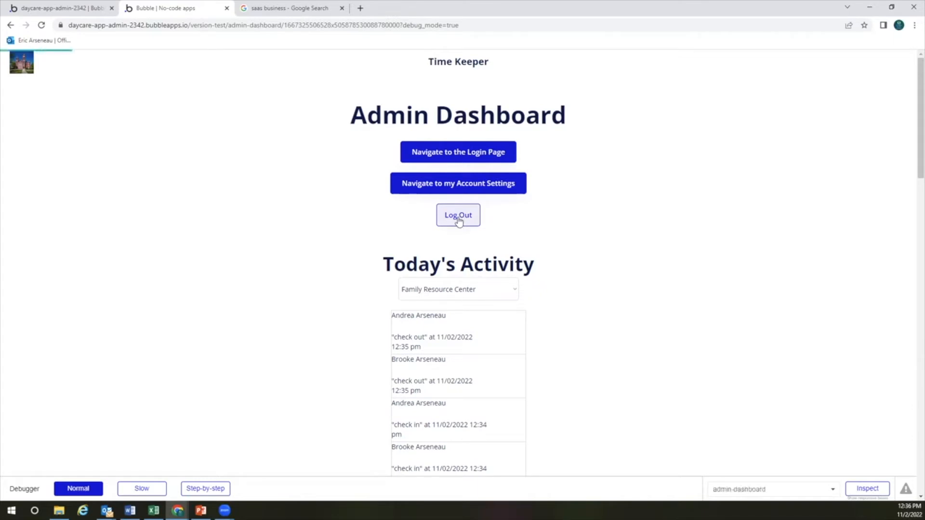
pyautogui.click(464, 142)
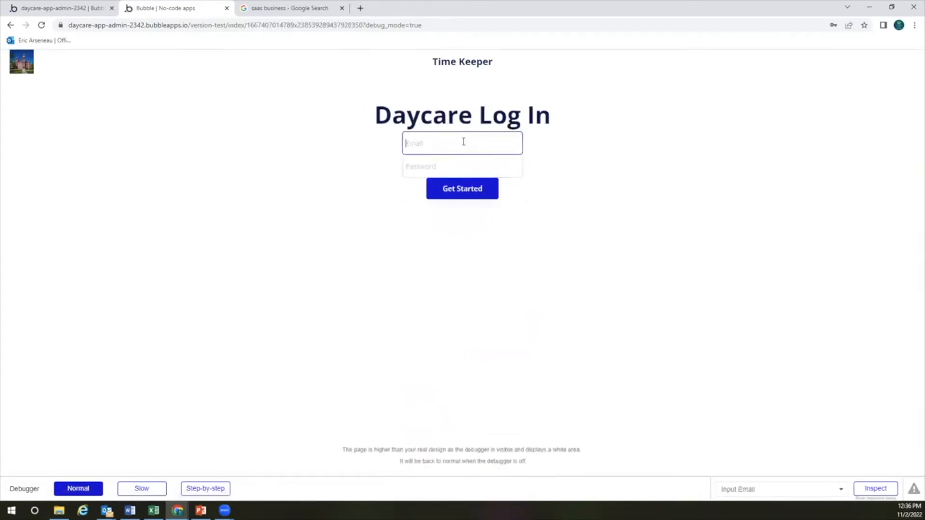
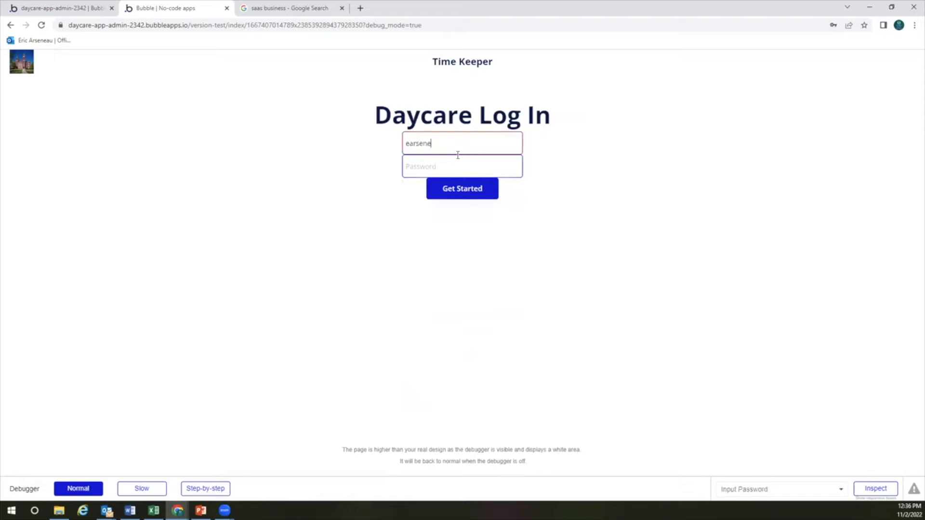
pyautogui.press('Tab')
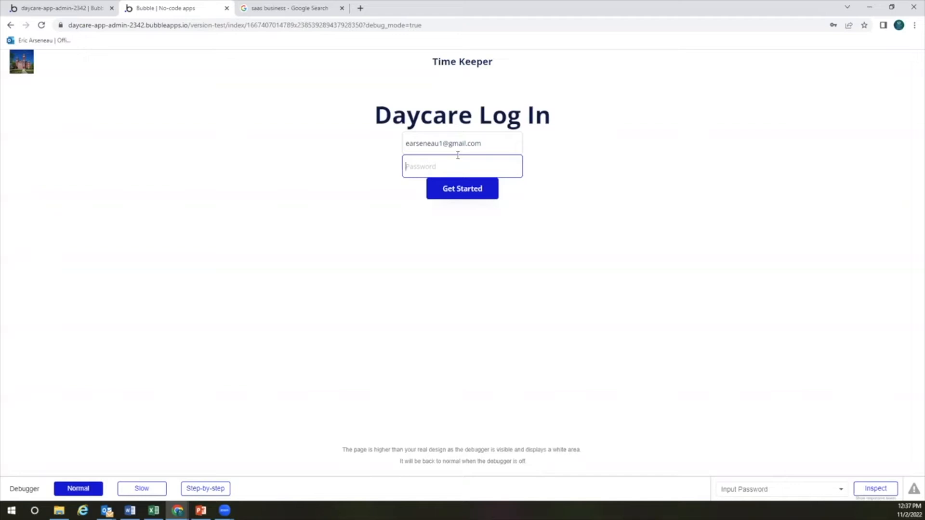
pyautogui.write('********')
pyautogui.press('Return')
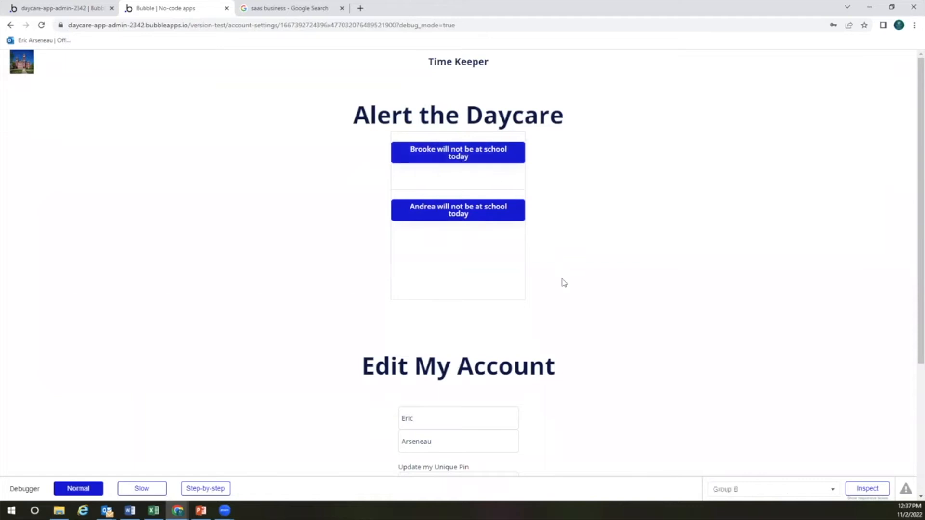
# Report each of the two children as not at school today under Alert the Daycare
pyautogui.scroll(-2, 562, 283)
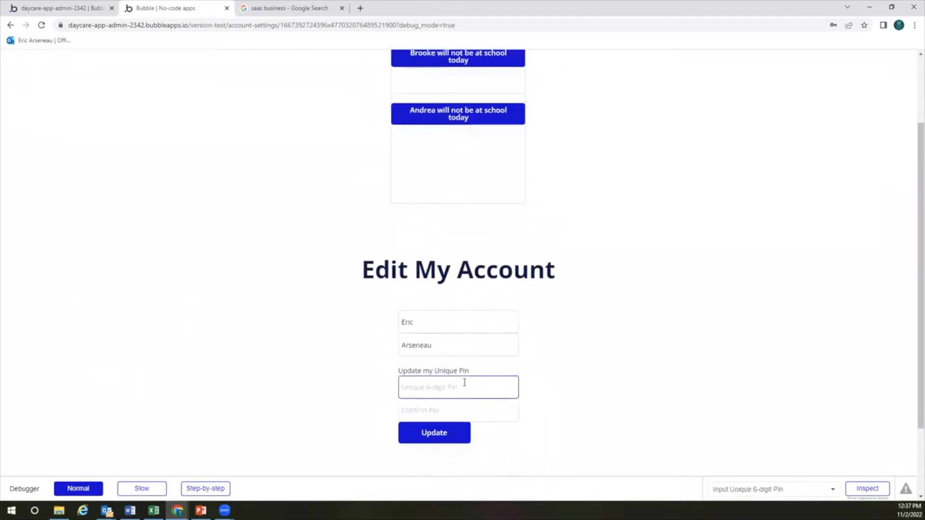
pyautogui.scroll(2, 541, 352)
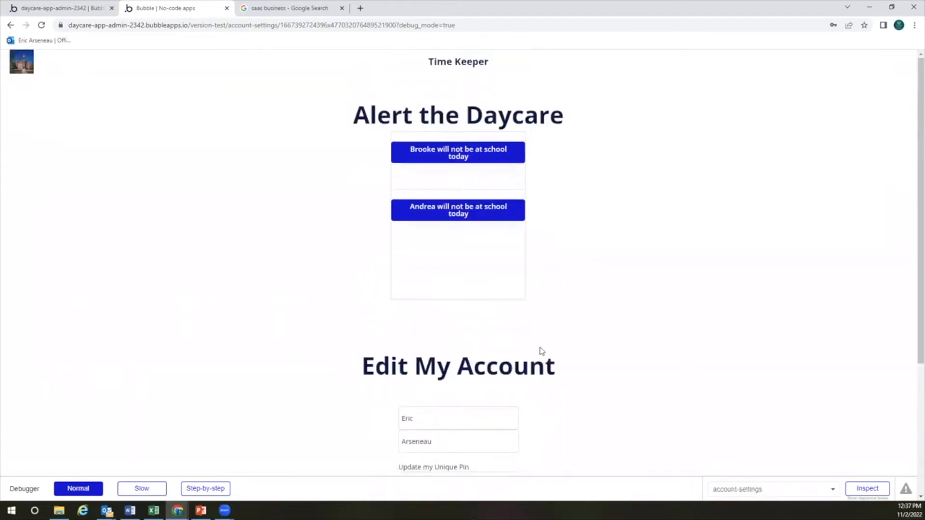
pyautogui.click(458, 154)
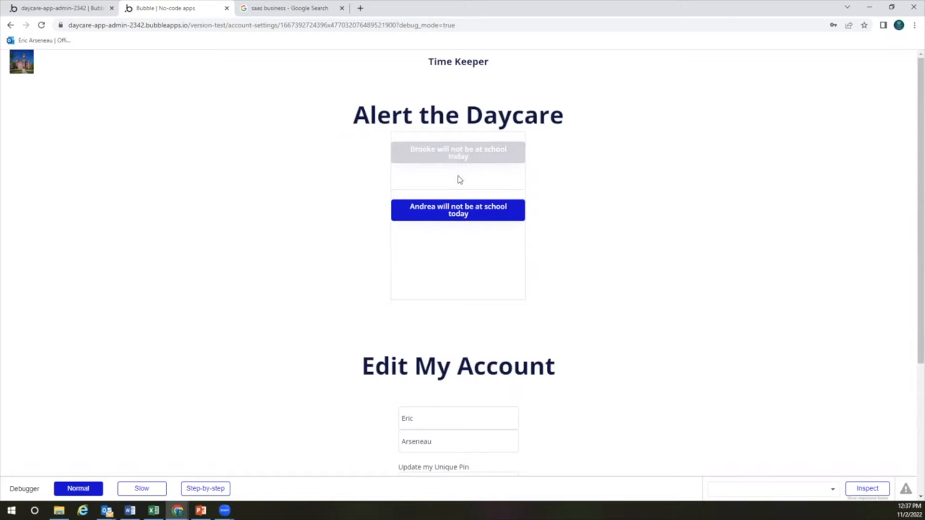
pyautogui.click(458, 213)
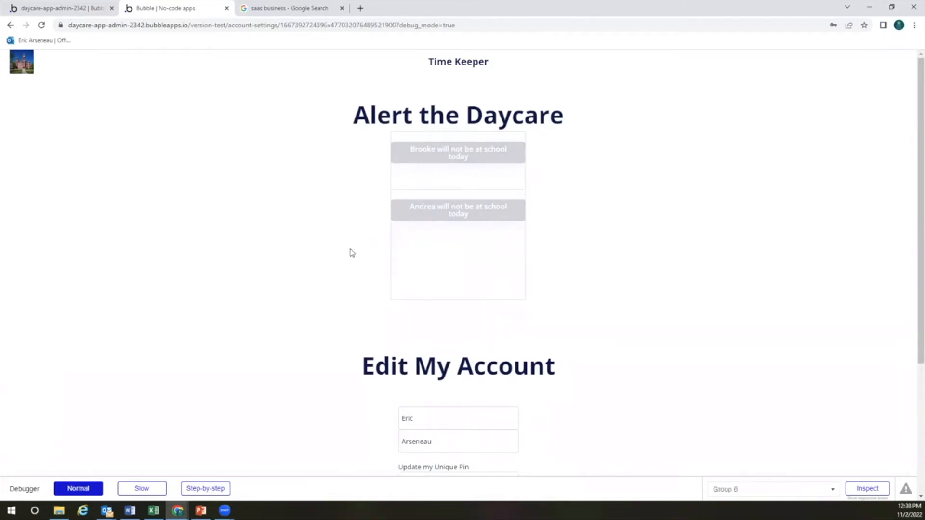
pyautogui.scroll(-3, 348, 255)
pyautogui.scroll(3, 348, 254)
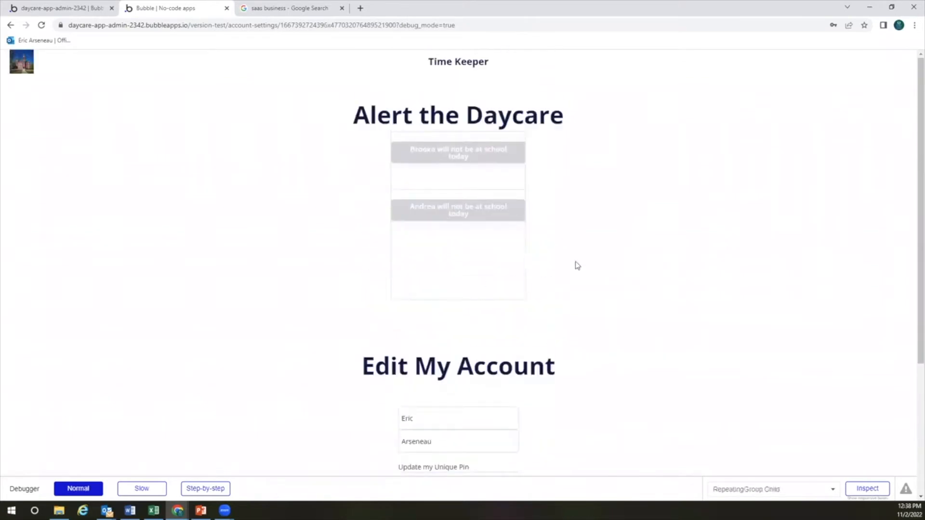
# Return to the Daycare login page and sign in with the admin's email and password
pyautogui.click(11, 26)
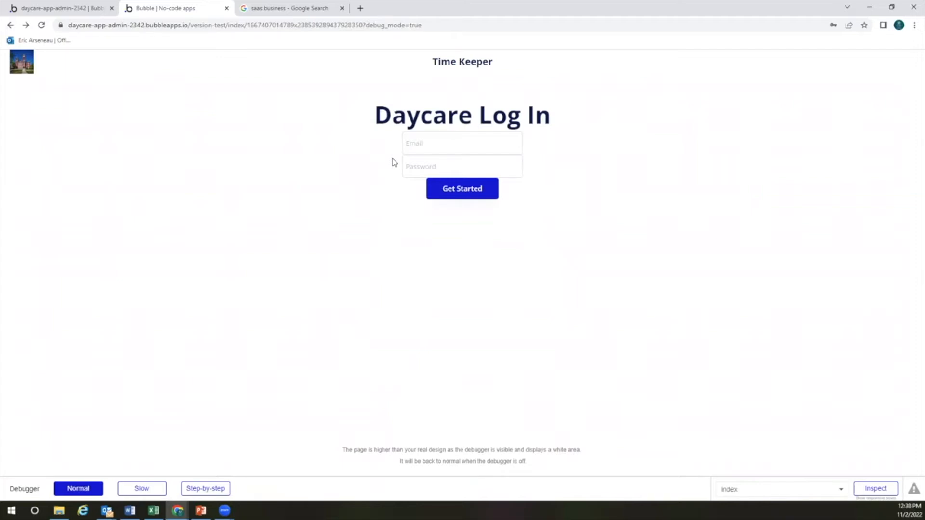
pyautogui.click(413, 147)
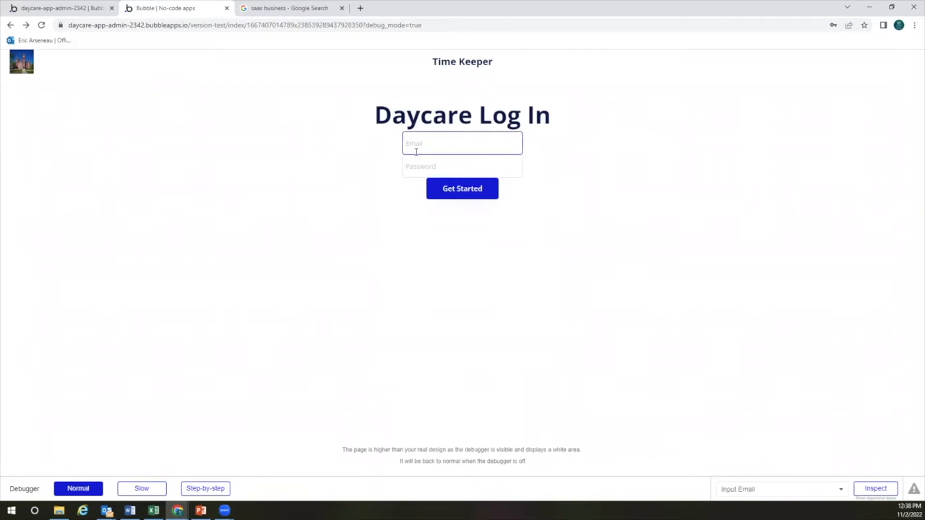
pyautogui.press('Tab')
pyautogui.write('password')
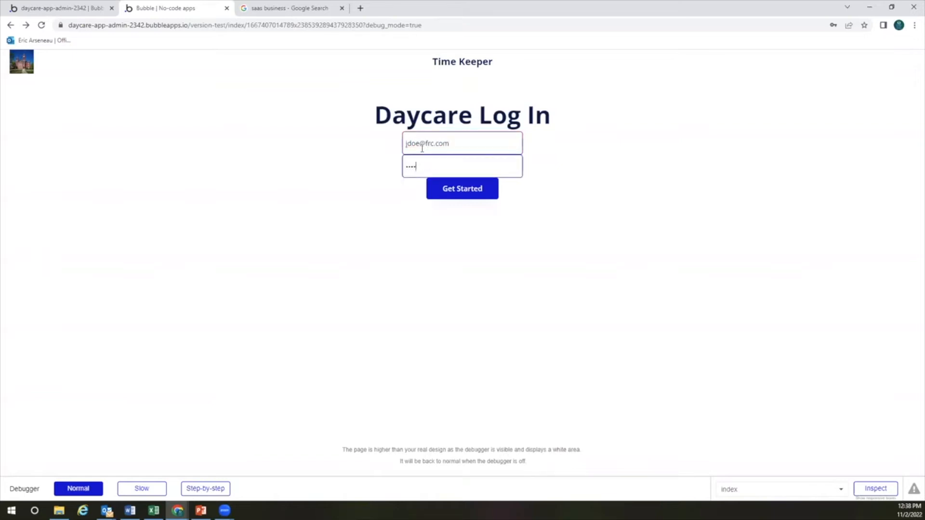
pyautogui.press('Return')
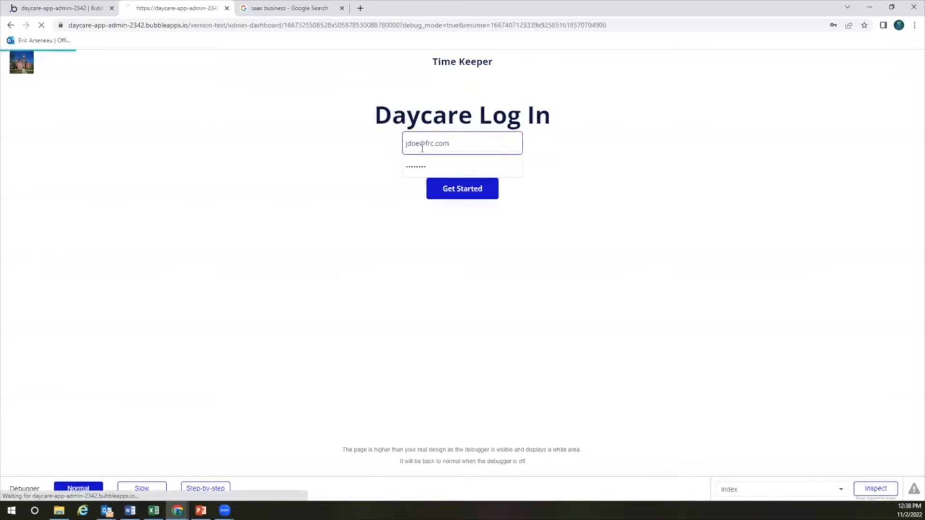
pyautogui.click(548, 165)
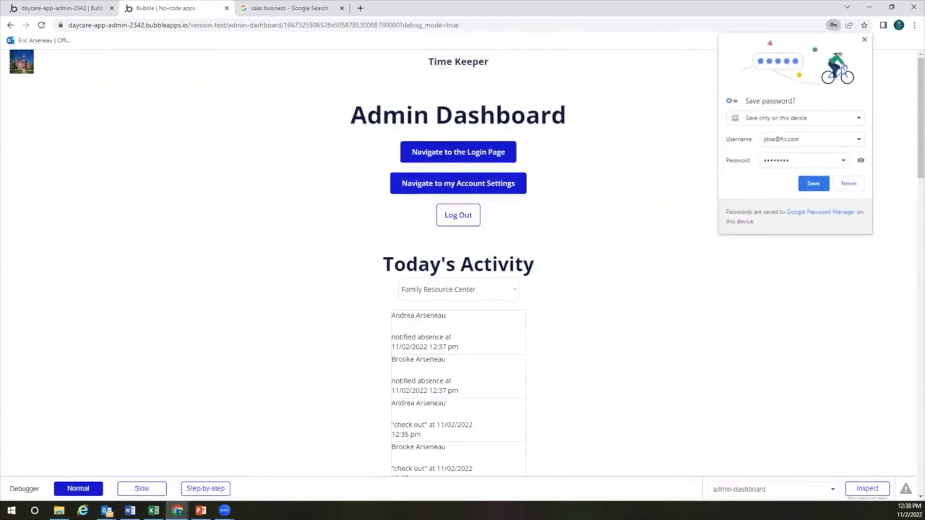
pyautogui.click(866, 40)
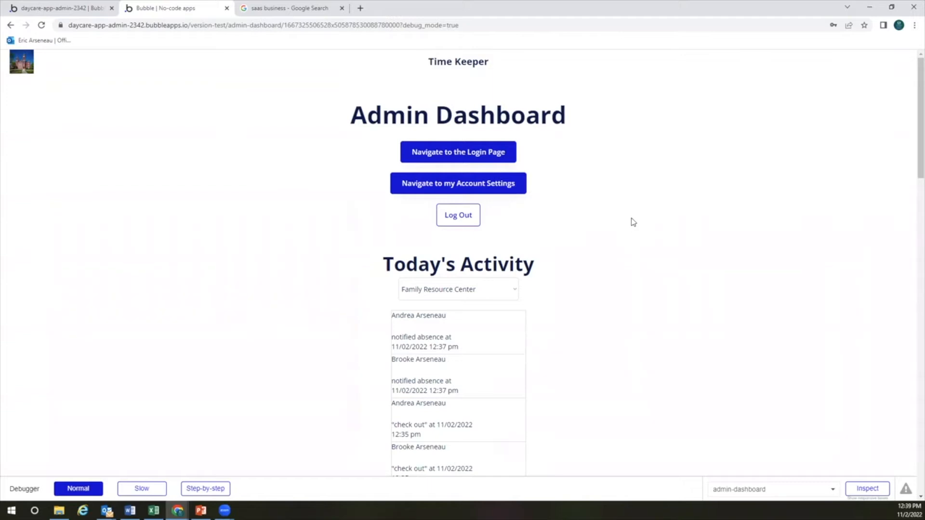
pyautogui.click(425, 25)
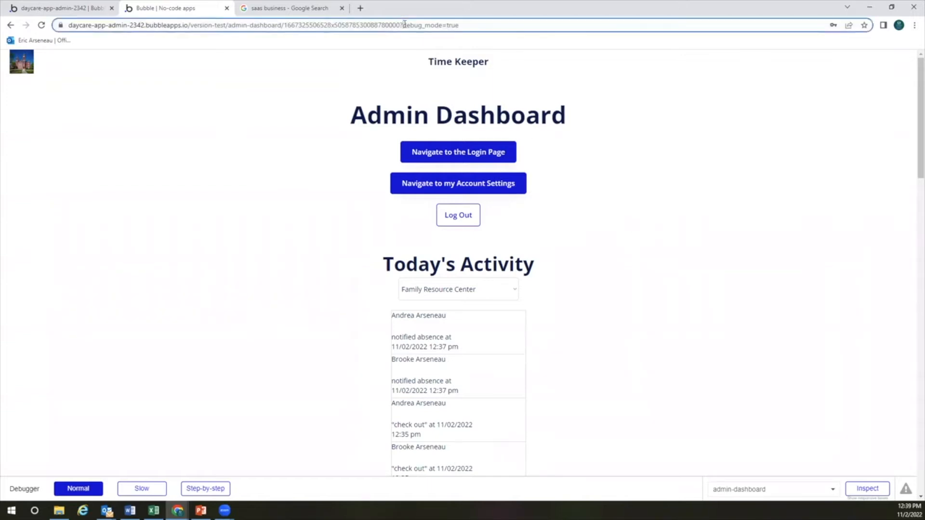
pyautogui.click(429, 24)
pyautogui.moveTo(428, 25); pyautogui.dragTo(468, 25)
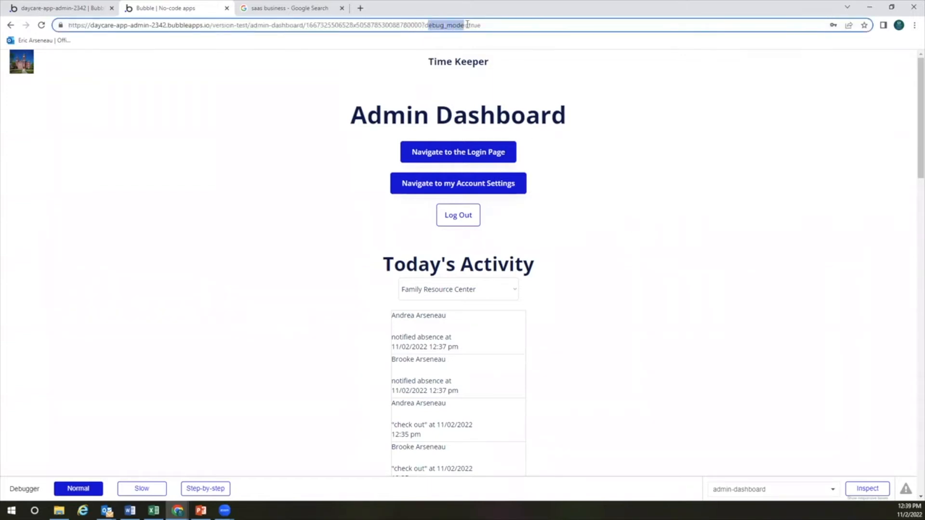
pyautogui.click(488, 27)
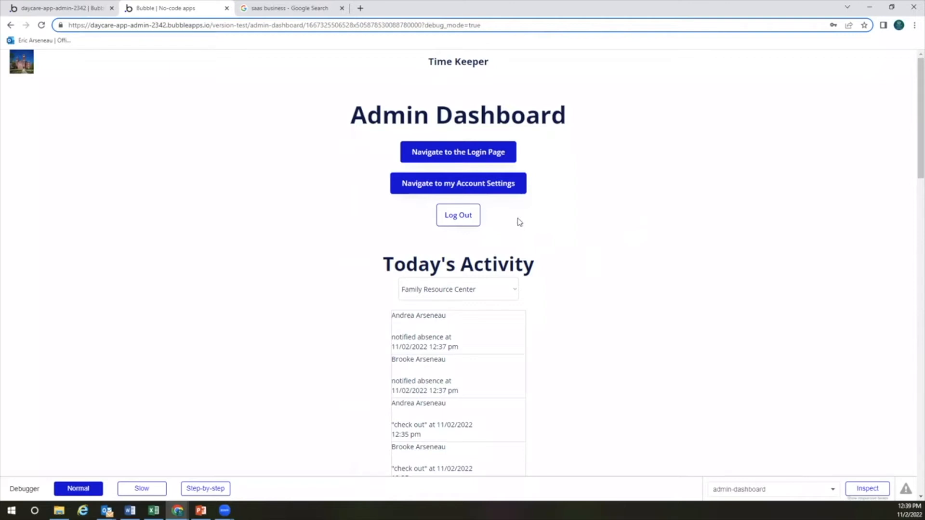
# Go to the test app's login page and enter a pin number
pyautogui.click(482, 155)
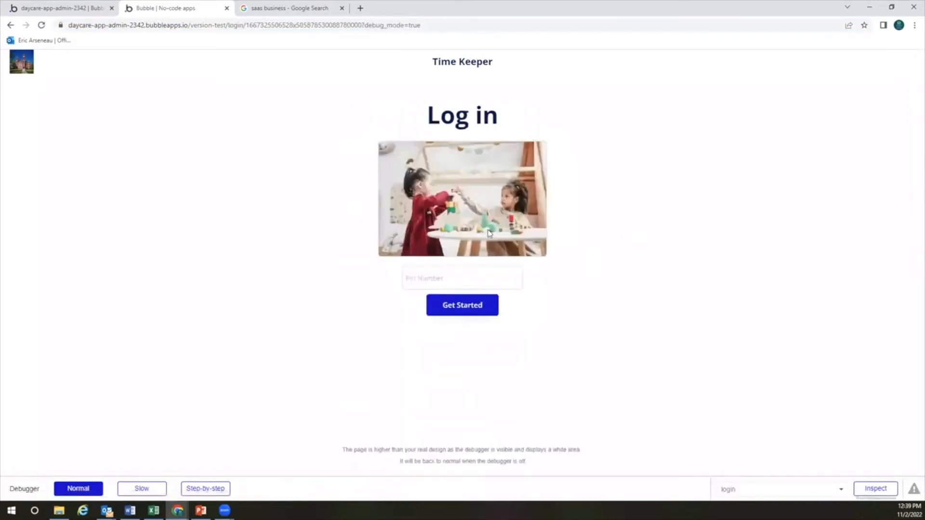
pyautogui.click(459, 273)
pyautogui.write('12345')
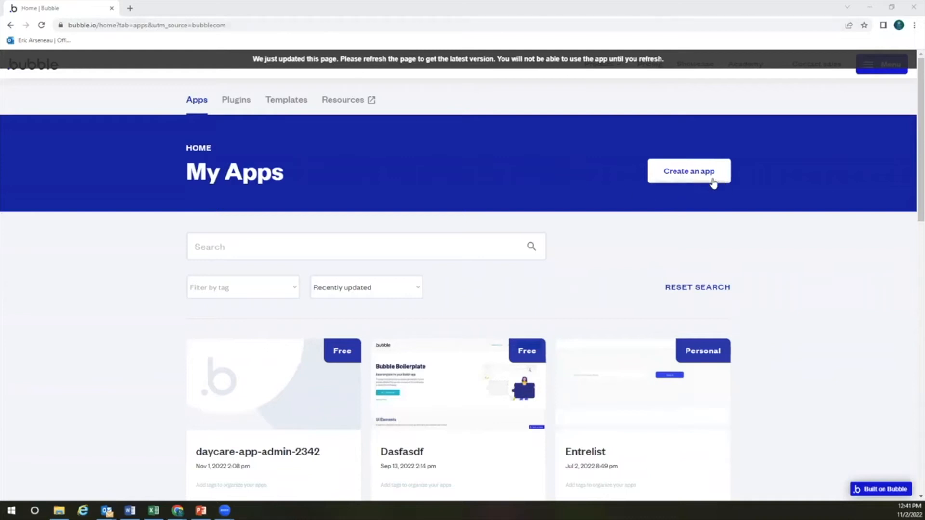
# Create a new app with no template, named daycare-213dadlkj23
pyautogui.click(699, 177)
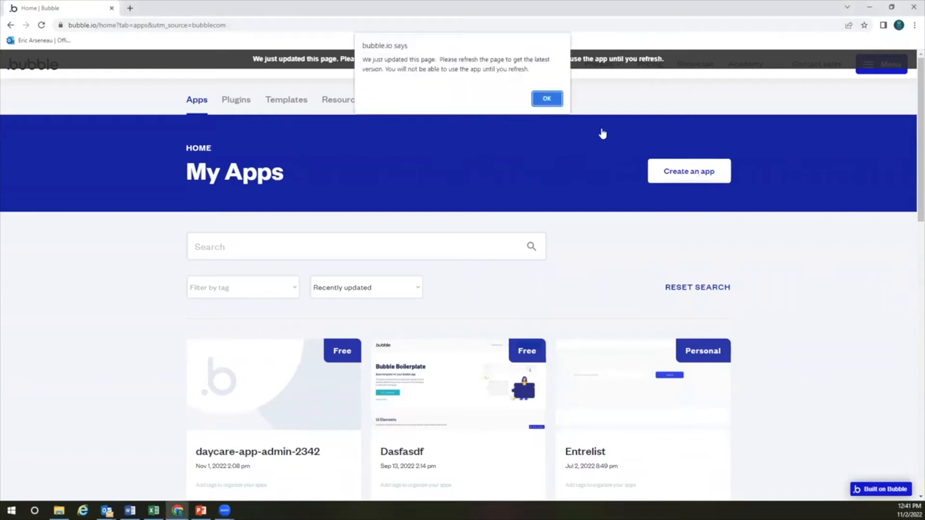
pyautogui.click(544, 100)
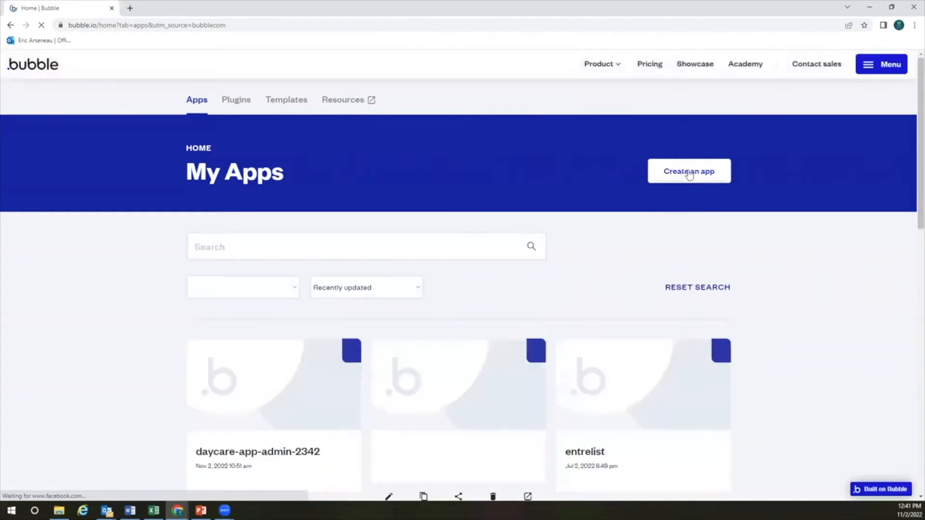
pyautogui.click(689, 174)
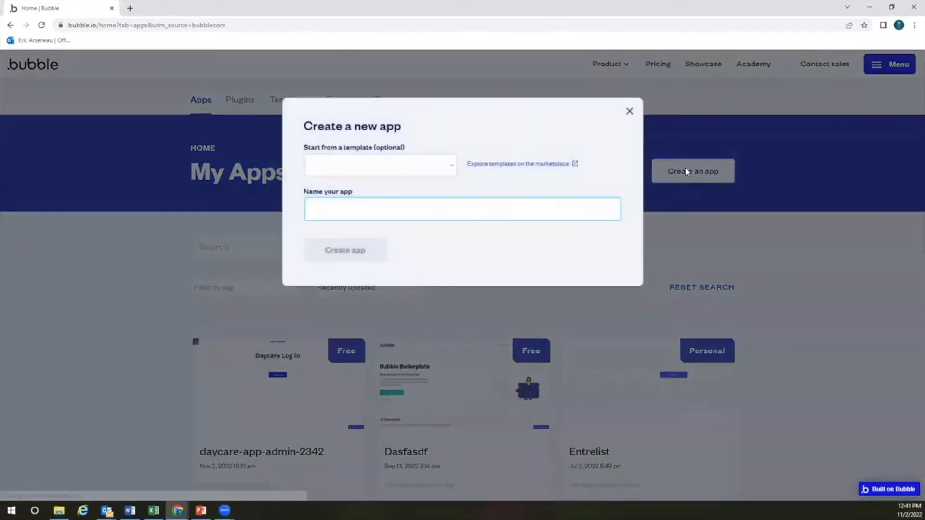
pyautogui.click(454, 169)
pyautogui.click(417, 182)
pyautogui.click(371, 212)
pyautogui.write('daycare-213dadlkj23')
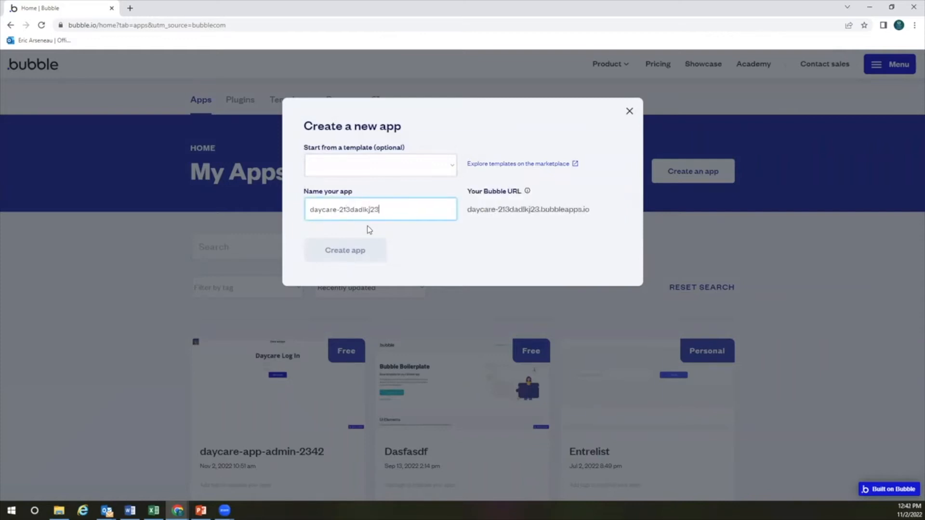
pyautogui.click(376, 252)
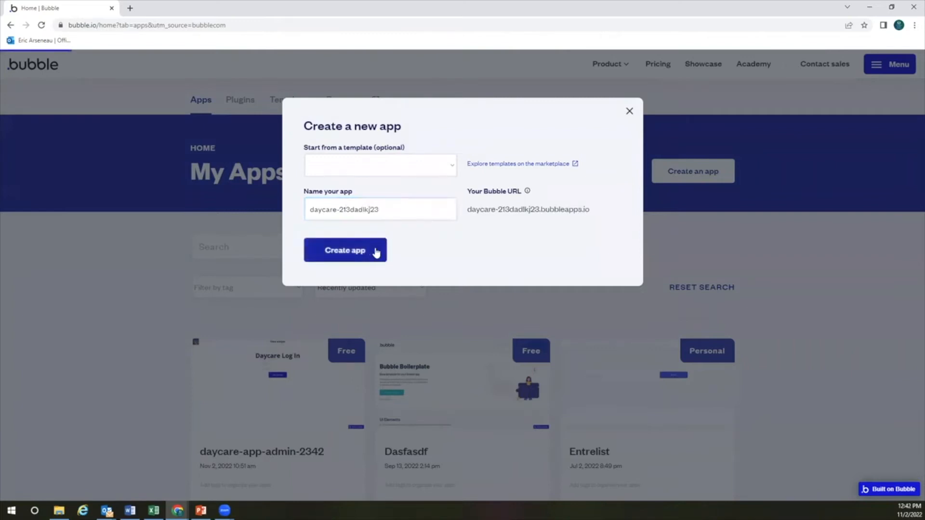
# Confirm the new app, skip the application assistant and view the Data types tab
pyautogui.click(373, 251)
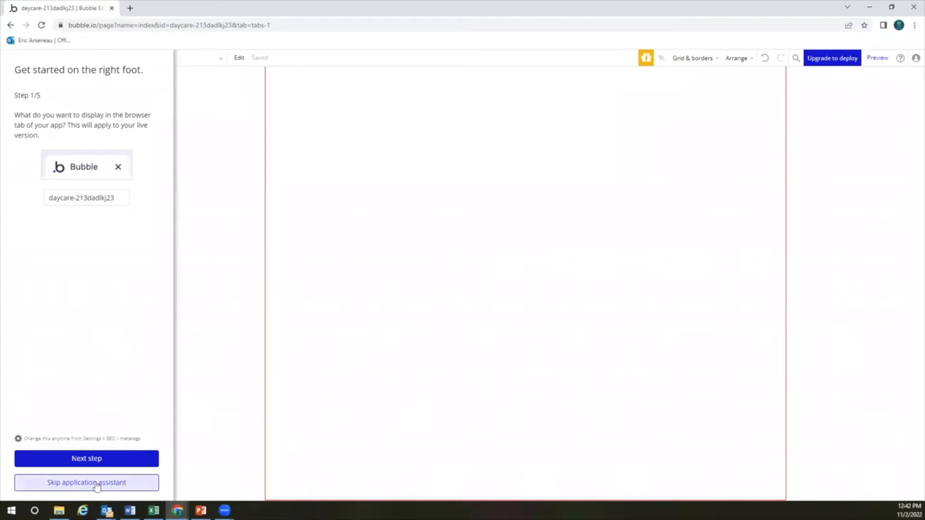
pyautogui.click(122, 491)
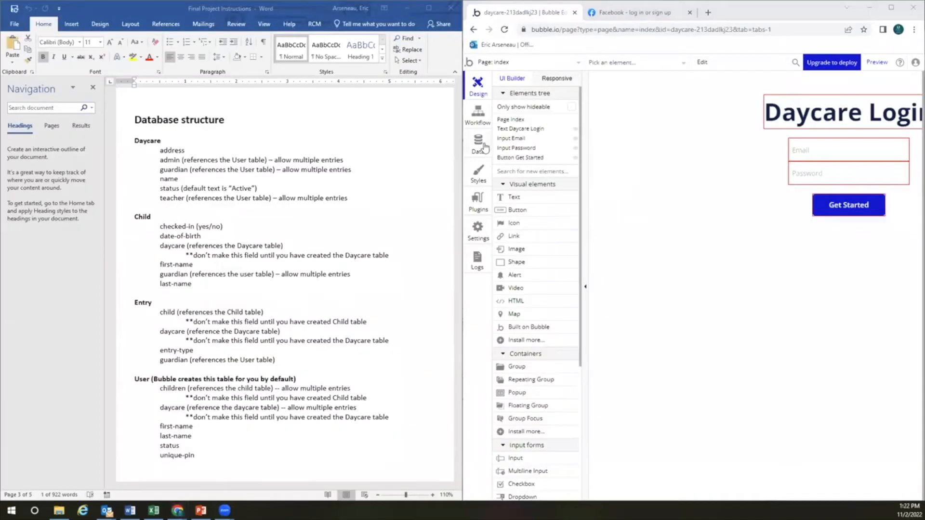
pyautogui.click(483, 146)
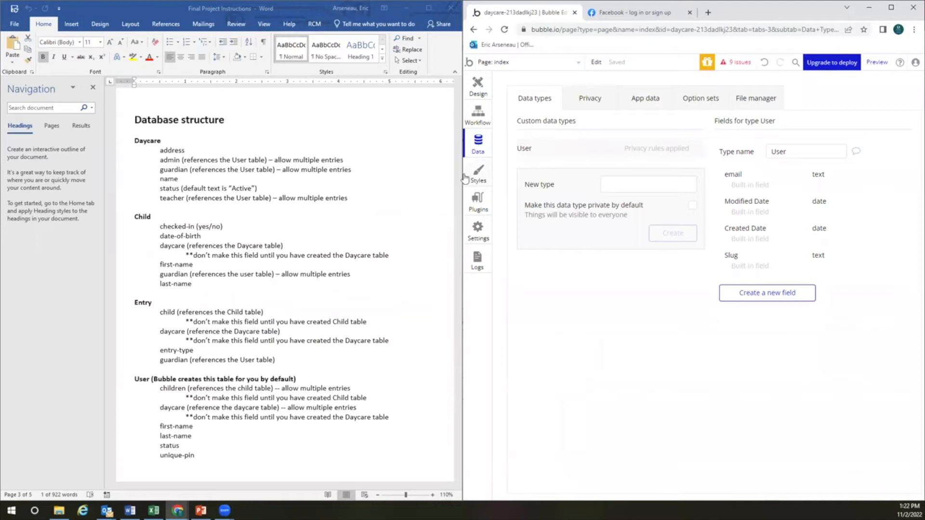
# Narrow the browser window so it sits beside the Word notes
pyautogui.moveTo(460, 175); pyautogui.dragTo(336, 177)
pyautogui.click(222, 309)
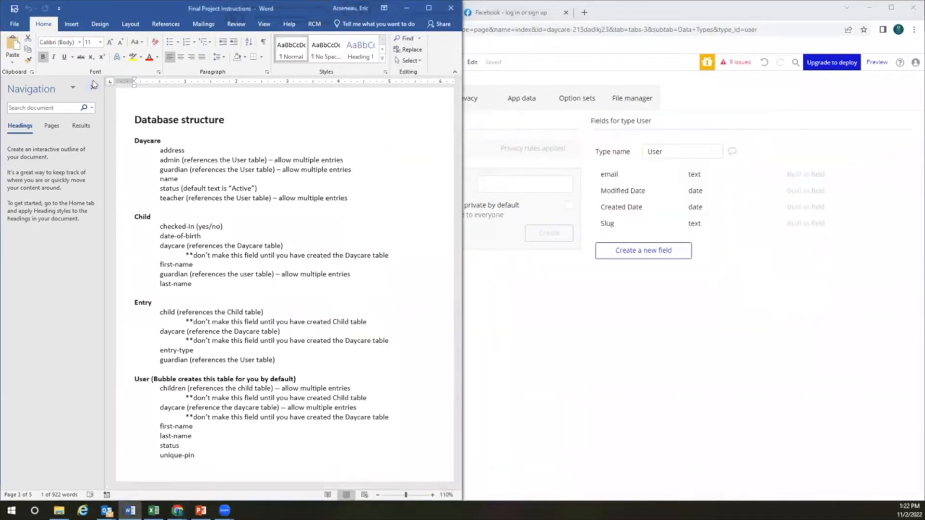
pyautogui.click(635, 343)
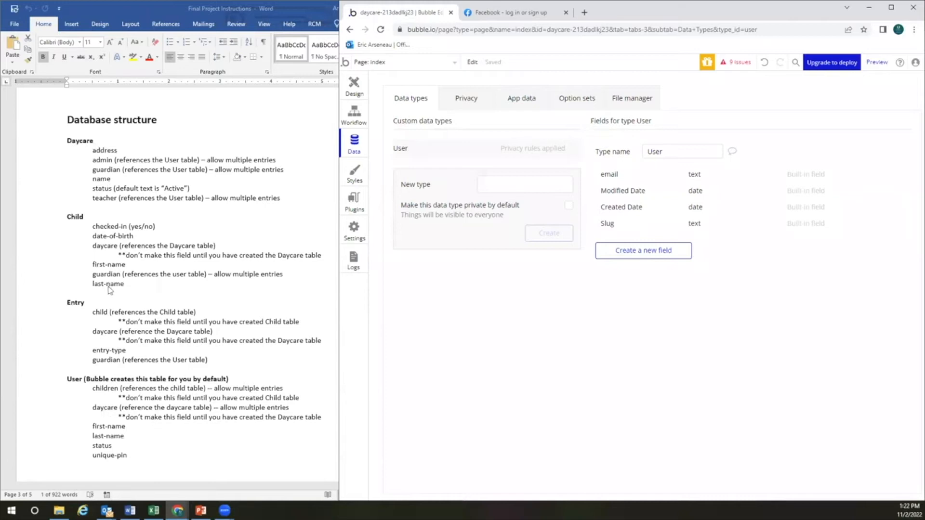
# Create a Daycare data type that is private by default
pyautogui.click(507, 189)
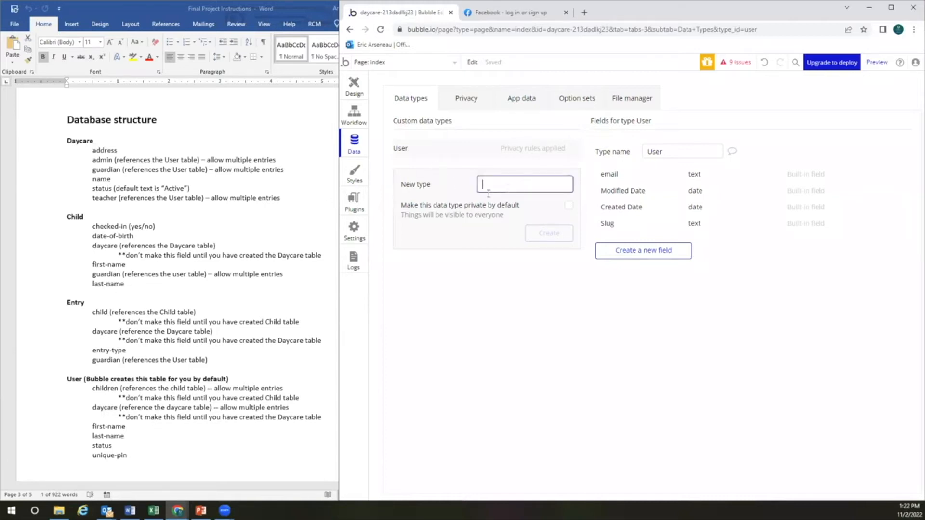
pyautogui.write('Daycare')
pyautogui.click(569, 206)
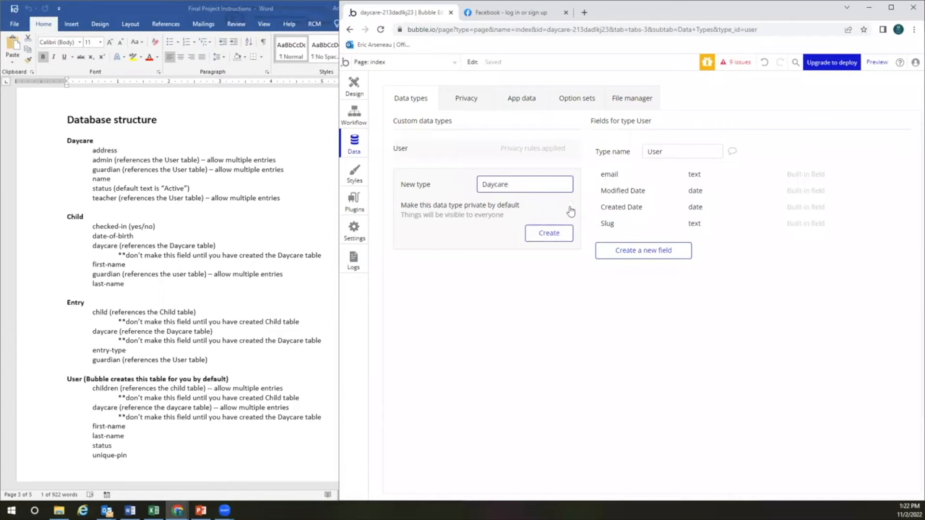
pyautogui.click(549, 234)
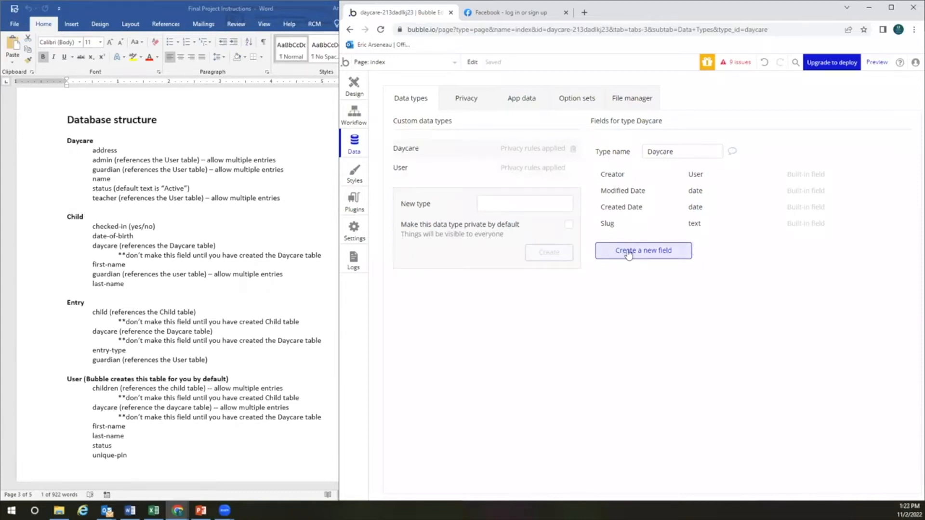
# Add an address field of type geographic address to Daycare
pyautogui.click(628, 253)
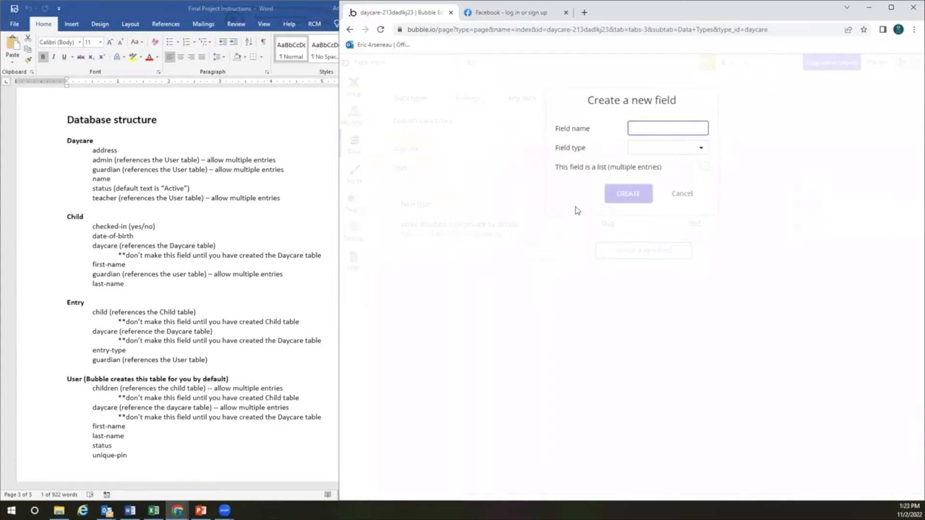
pyautogui.write('addres')
pyautogui.click(673, 148)
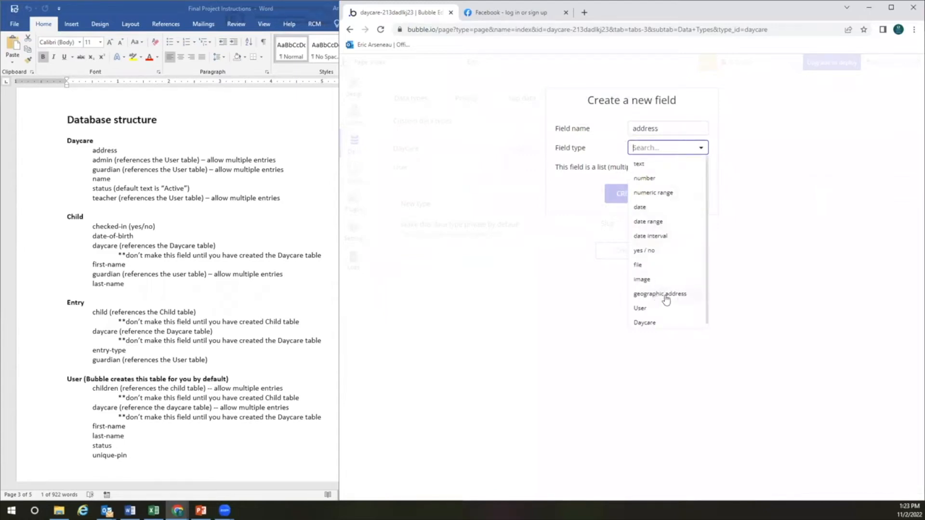
pyautogui.click(657, 295)
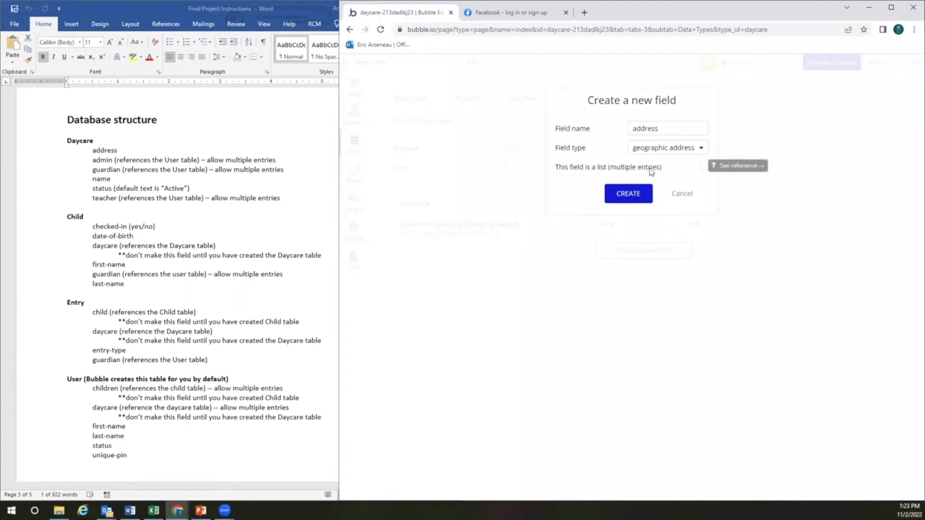
pyautogui.click(627, 196)
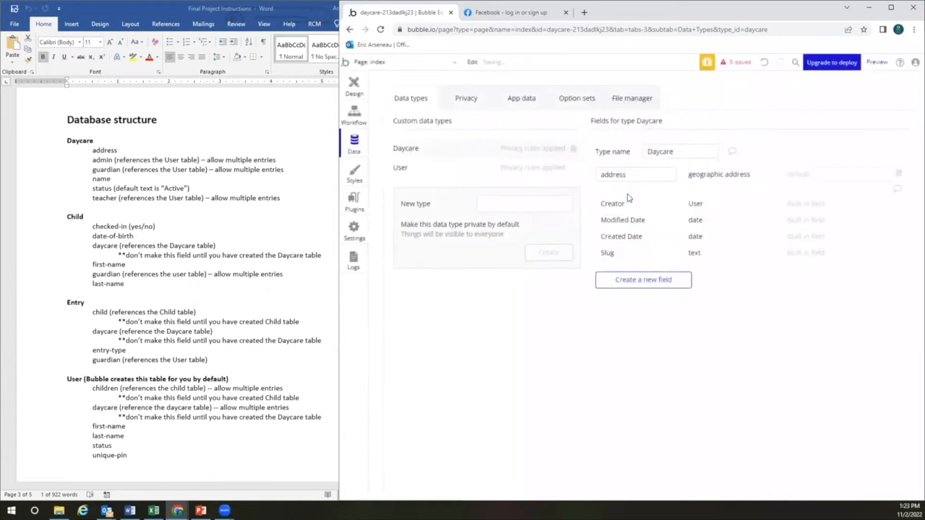
# Add an admin field to Daycare holding a list of Users
pyautogui.click(639, 281)
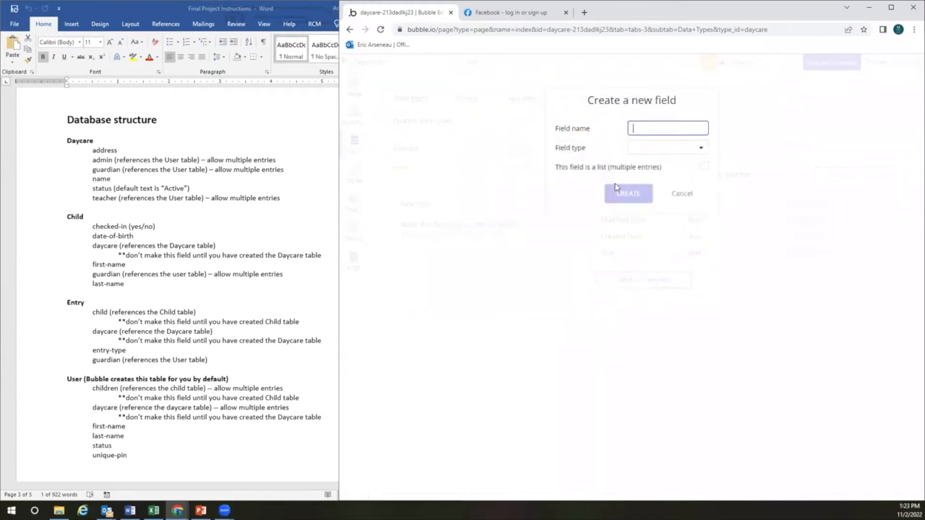
pyautogui.write('admin')
pyautogui.click(651, 150)
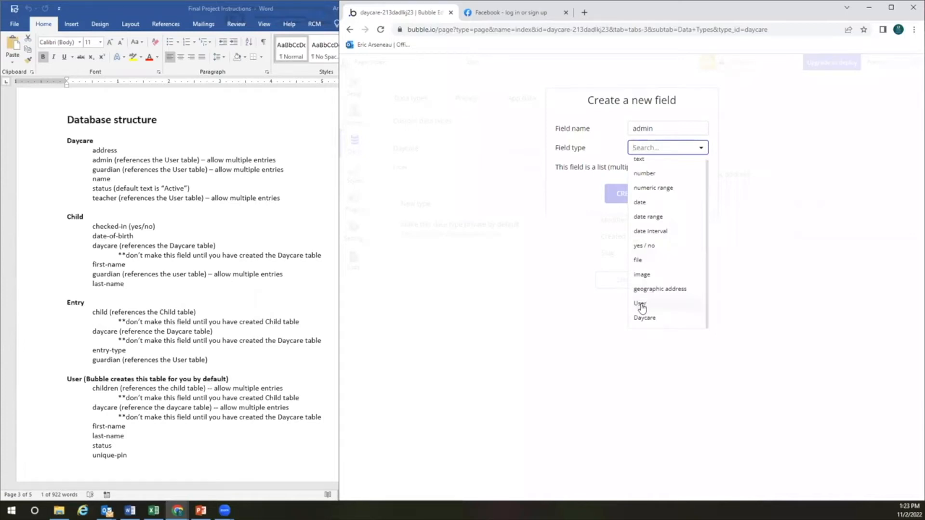
pyautogui.click(642, 307)
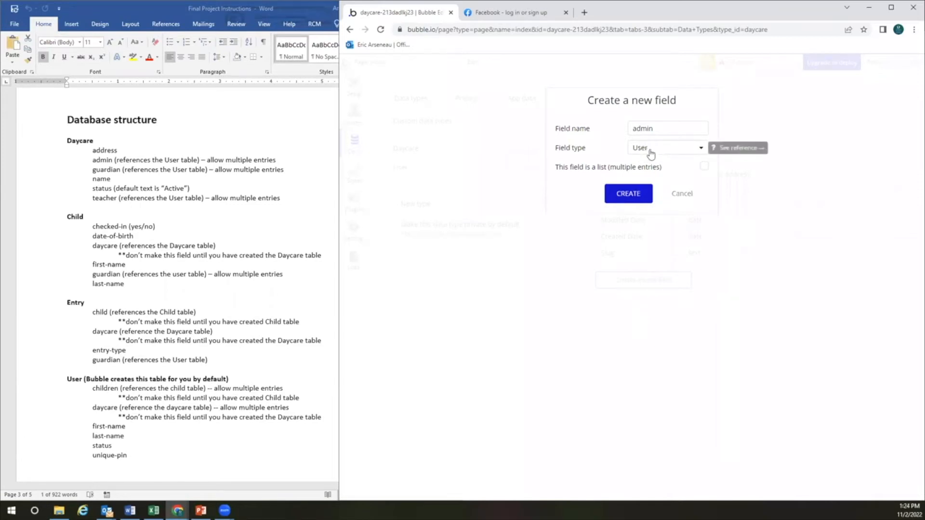
pyautogui.click(704, 167)
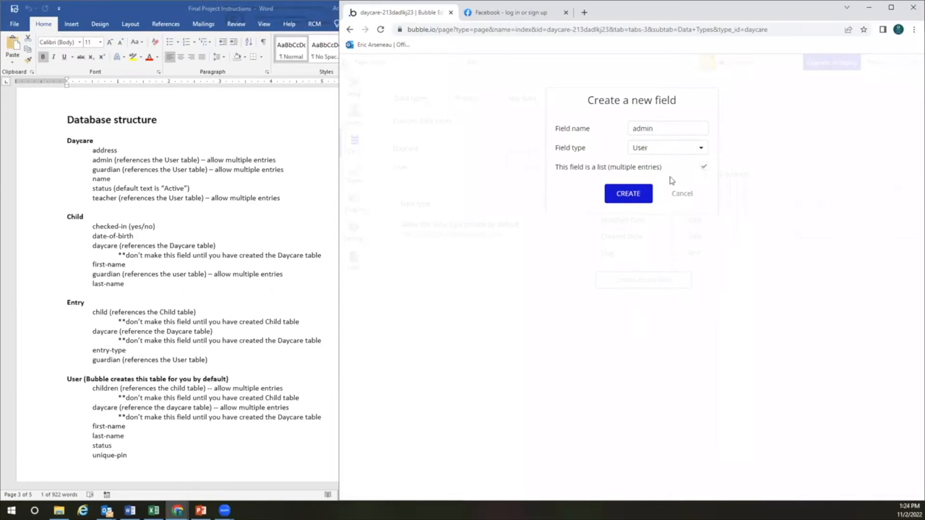
pyautogui.click(635, 197)
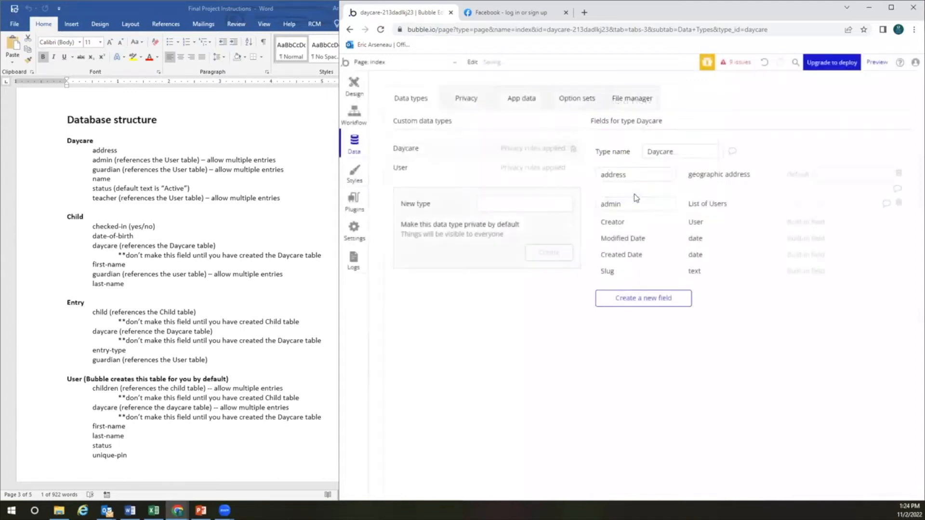
# Add a guardian field holding a list of Users to Daycare
pyautogui.click(641, 298)
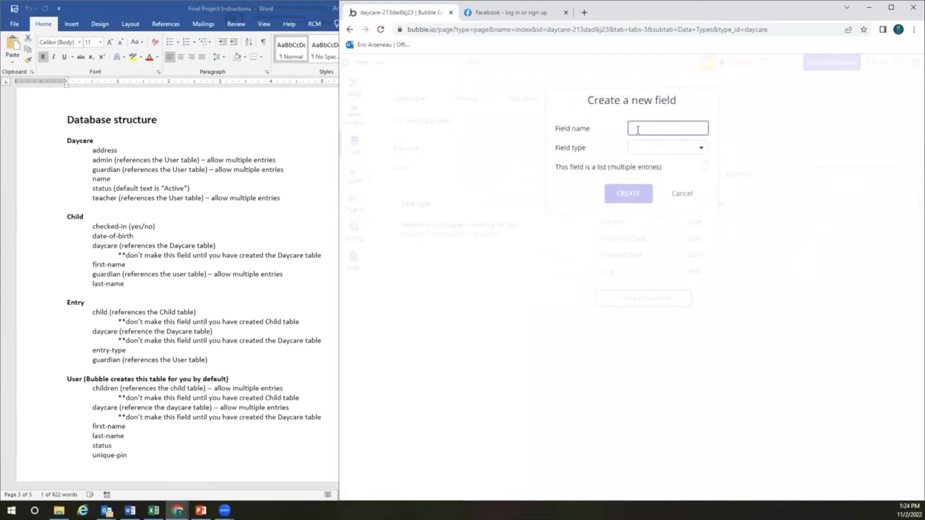
pyautogui.write('guardian')
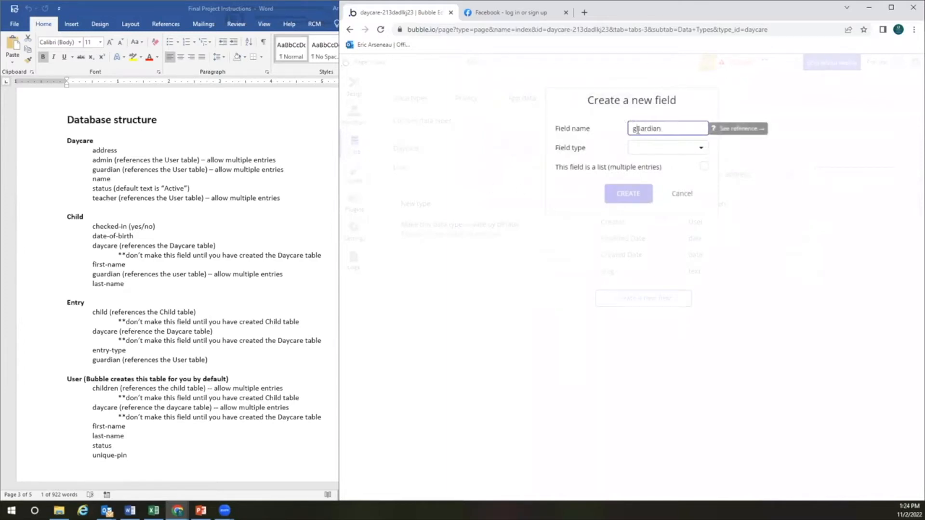
pyautogui.click(653, 149)
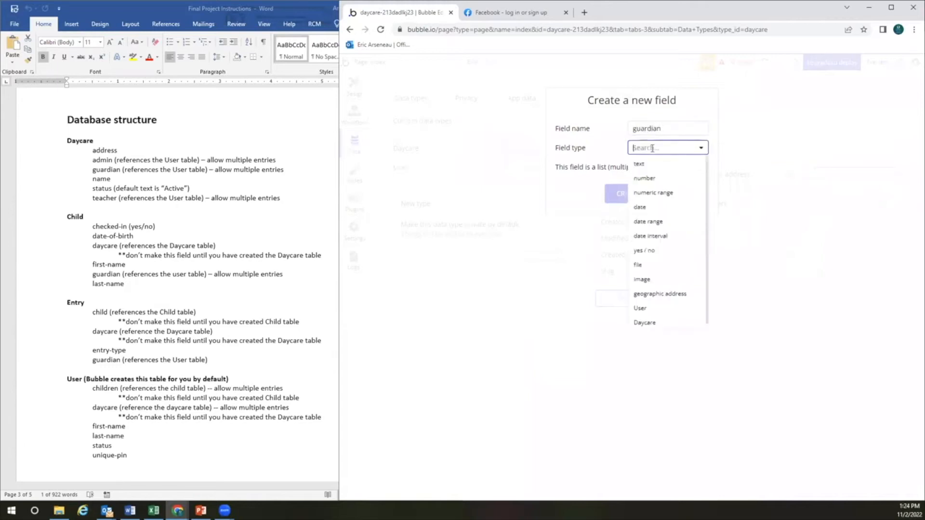
pyautogui.scroll(-1, 649, 262)
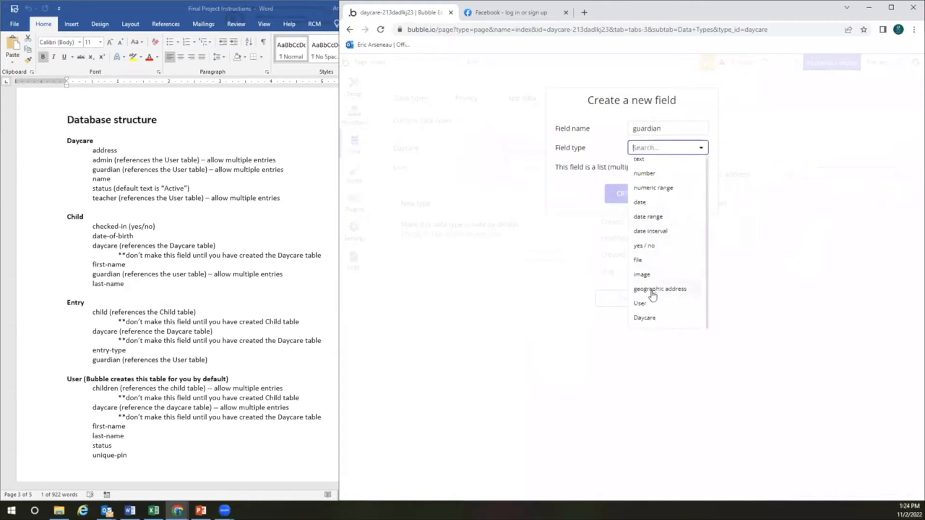
pyautogui.click(653, 305)
pyautogui.click(703, 167)
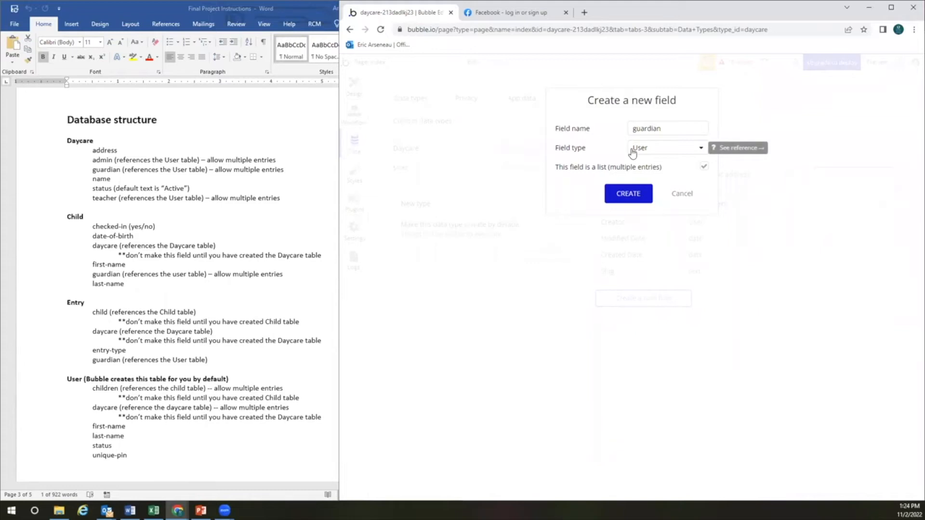
pyautogui.click(632, 195)
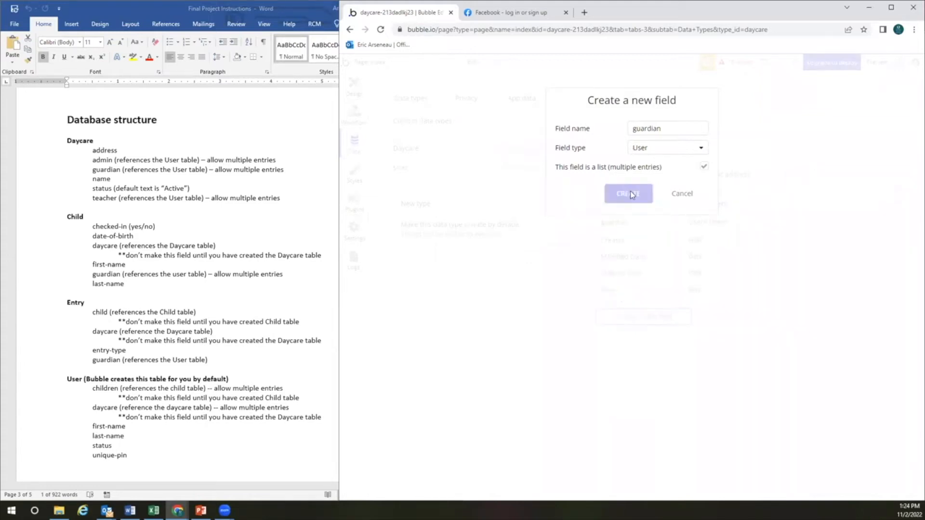
# Add name and status text fields to Daycare
pyautogui.click(641, 318)
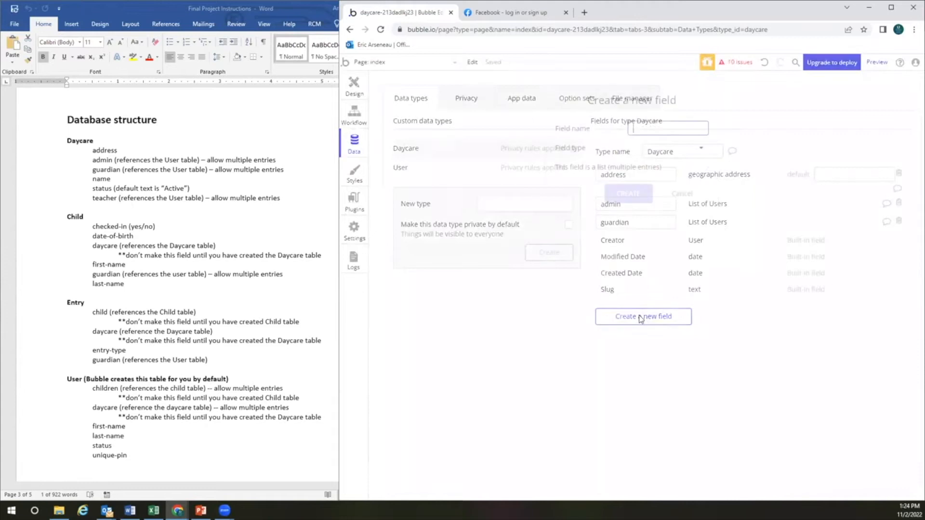
pyautogui.write('name')
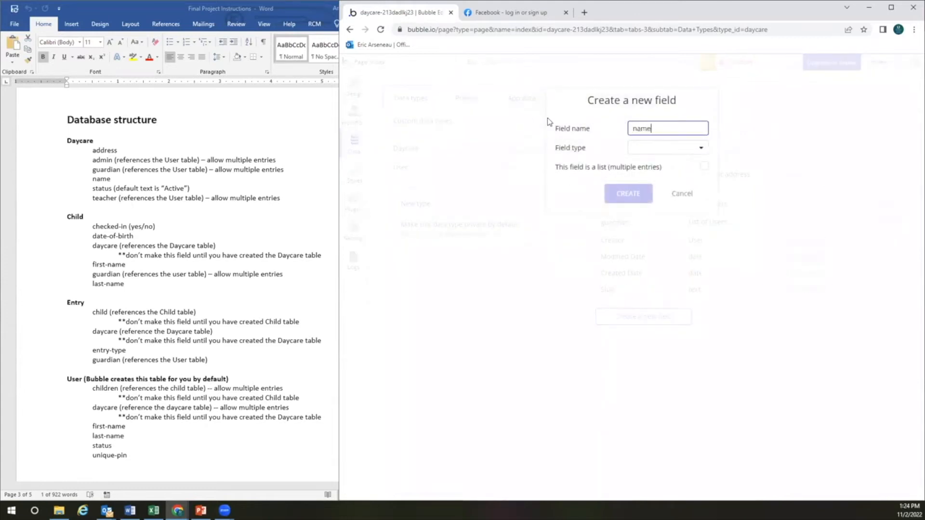
pyautogui.click(647, 147)
pyautogui.click(648, 168)
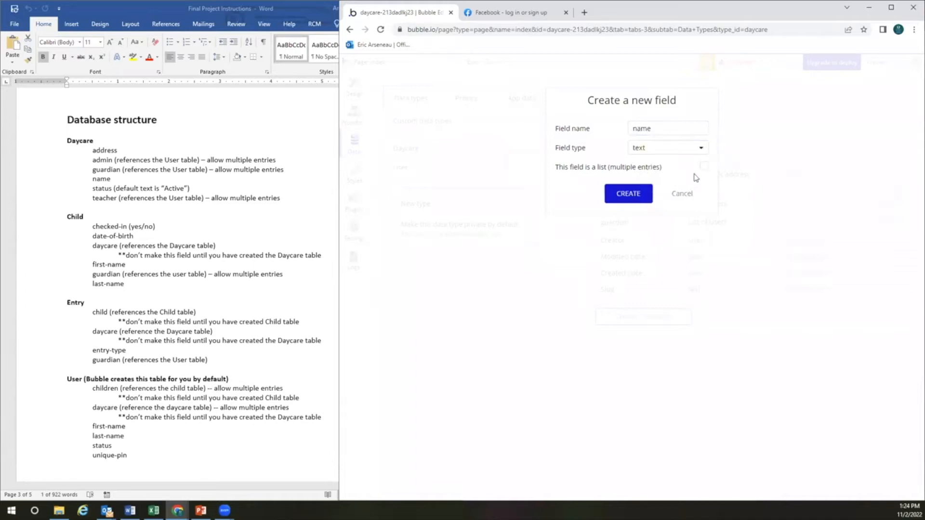
pyautogui.click(635, 197)
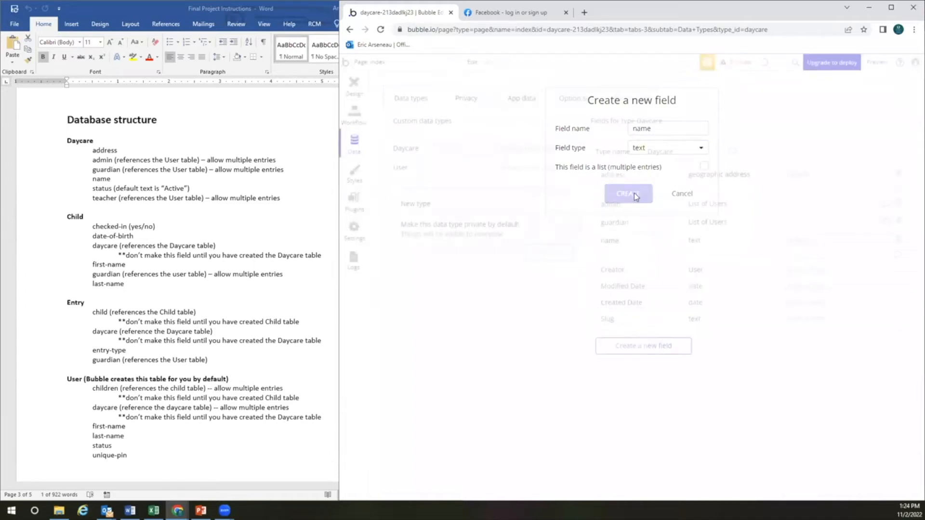
pyautogui.click(650, 346)
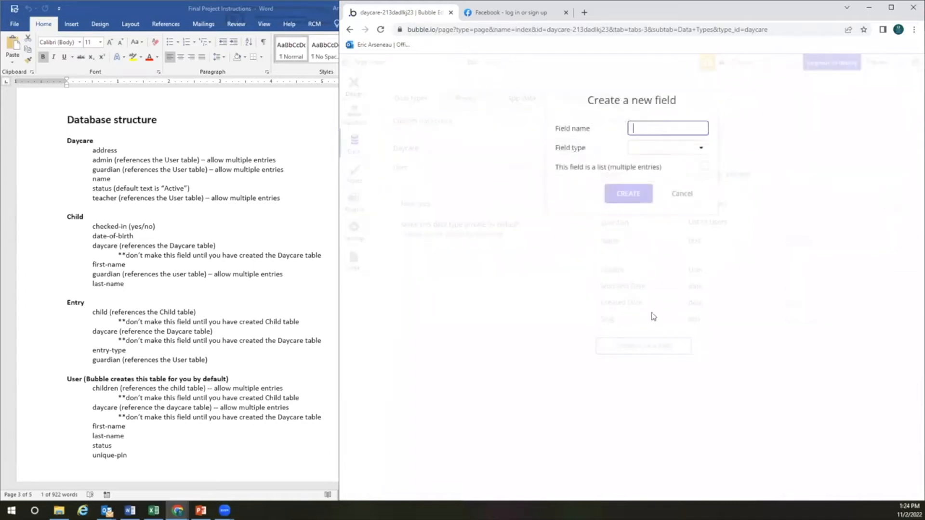
pyautogui.write('status')
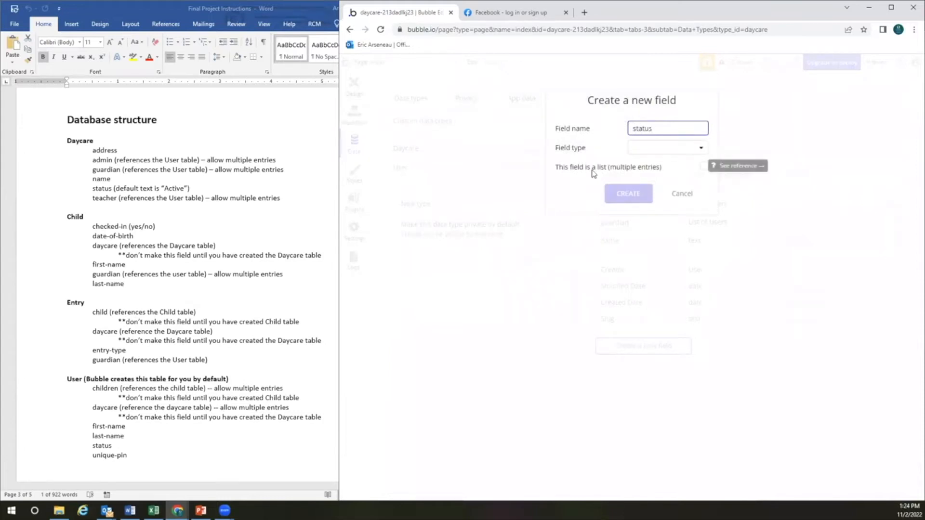
pyautogui.click(643, 147)
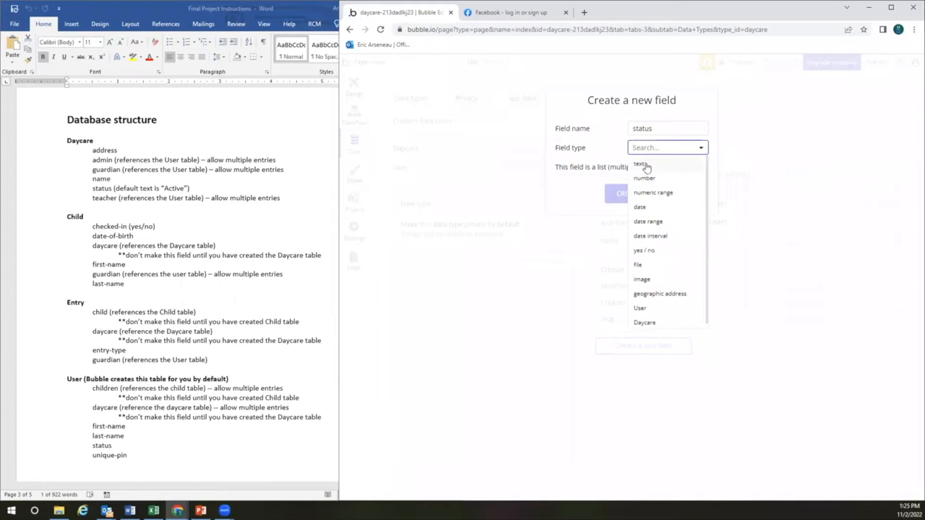
pyautogui.click(645, 167)
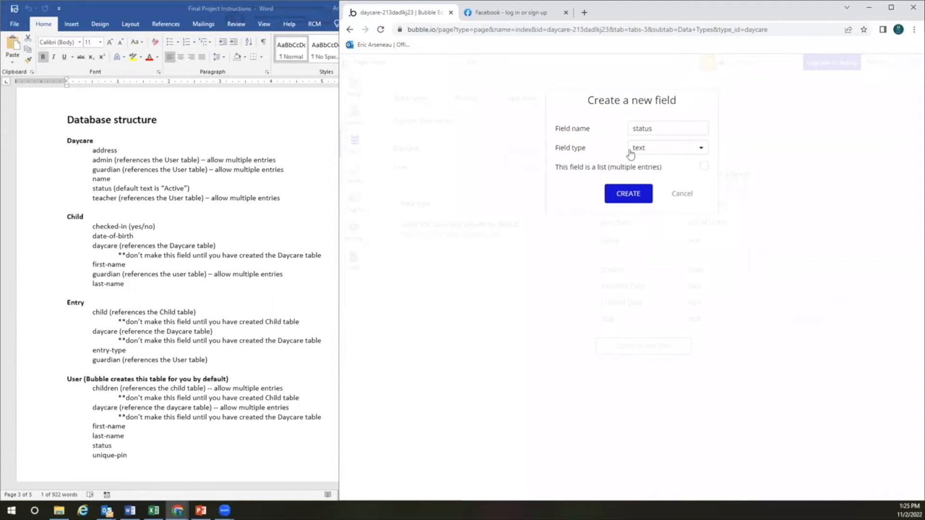
pyautogui.click(632, 195)
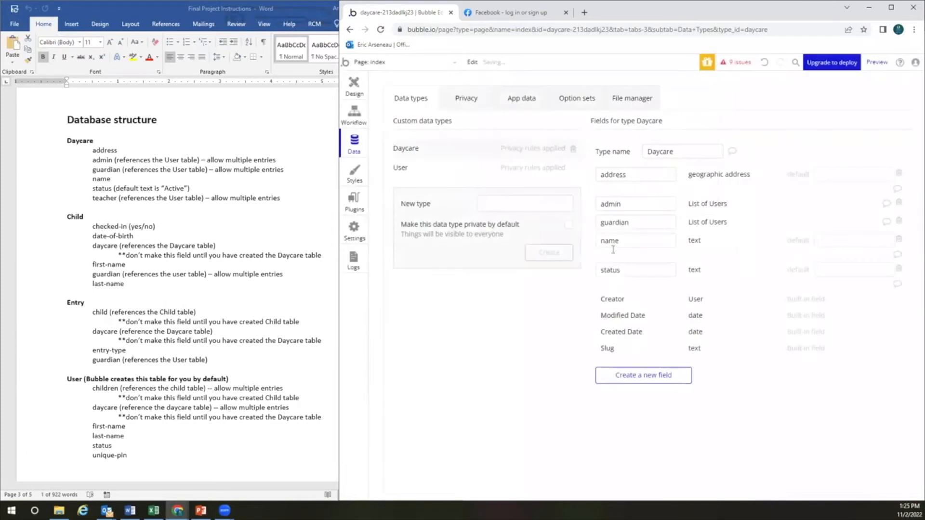
# Add a teacher field holding a list of Users to Daycare
pyautogui.click(645, 378)
pyautogui.write('teacher')
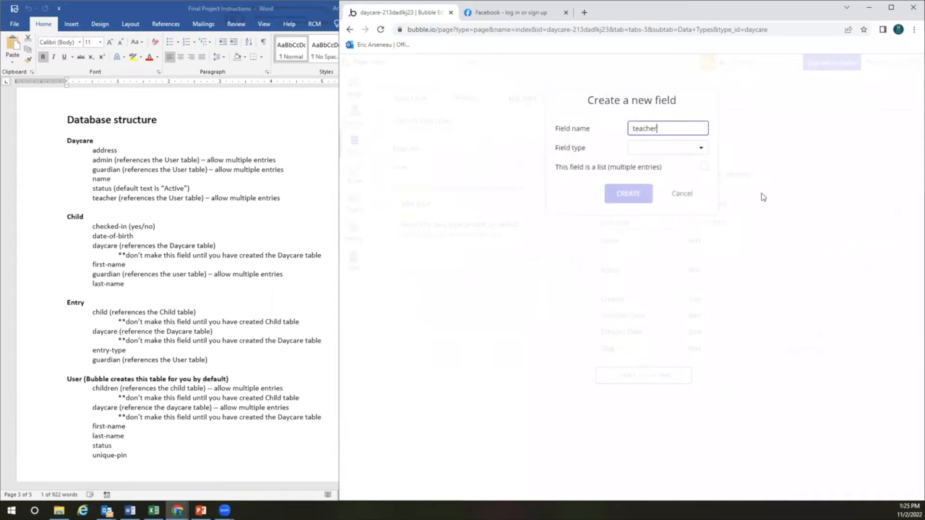
pyautogui.click(667, 148)
pyautogui.click(653, 311)
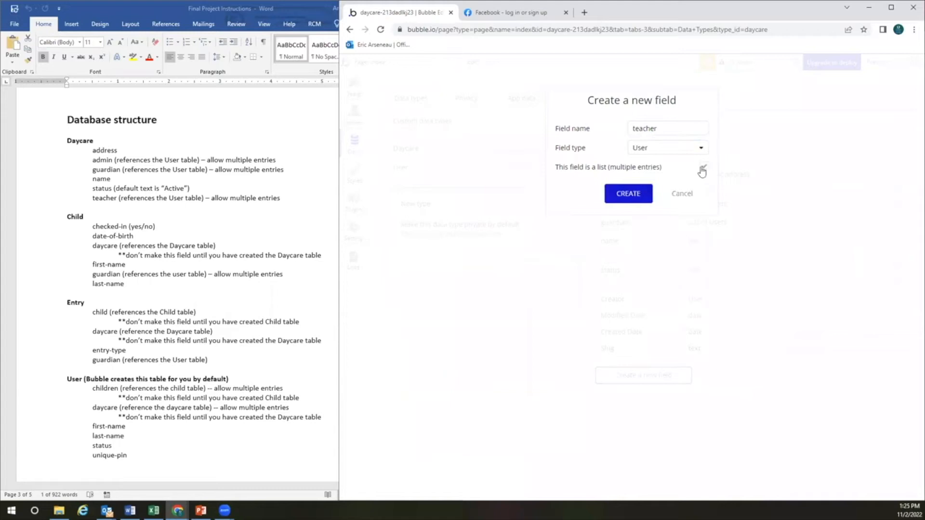
pyautogui.click(634, 195)
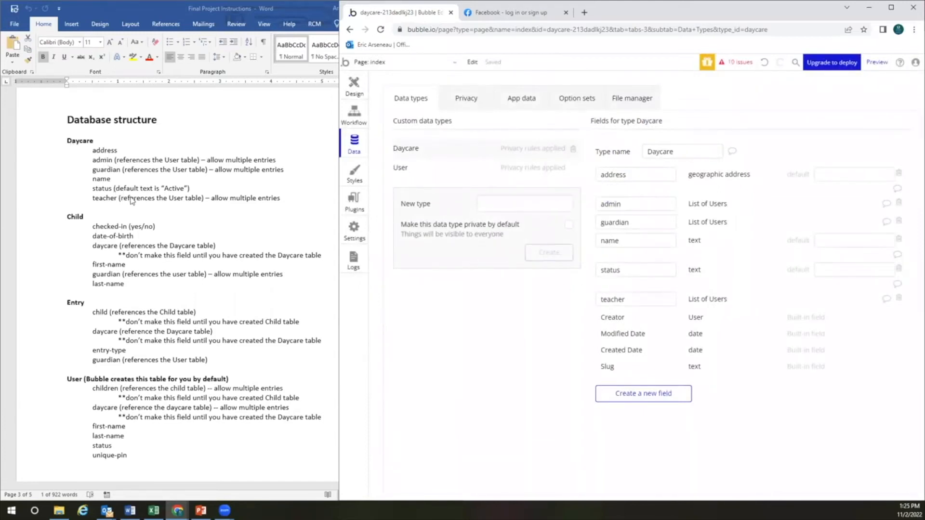
# Create a Child data type that is private by default
pyautogui.click(534, 206)
pyautogui.write('Child')
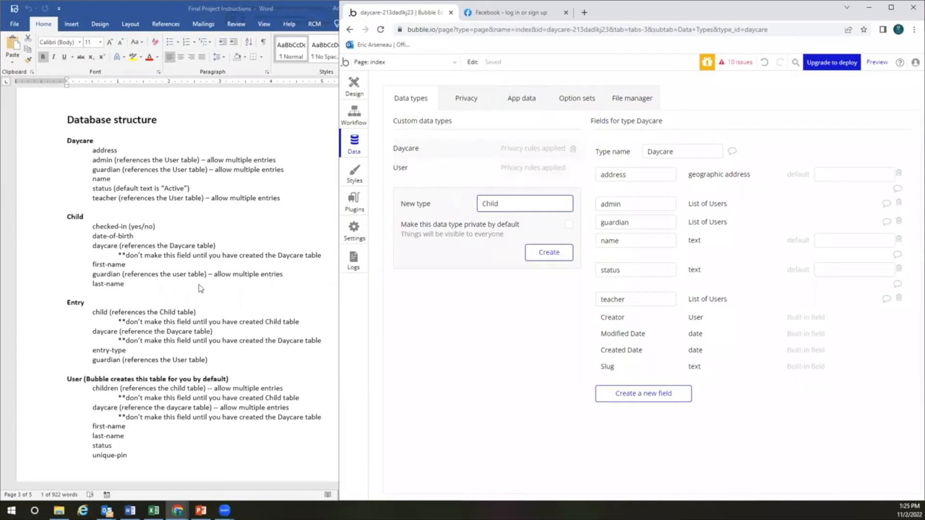
pyautogui.click(568, 225)
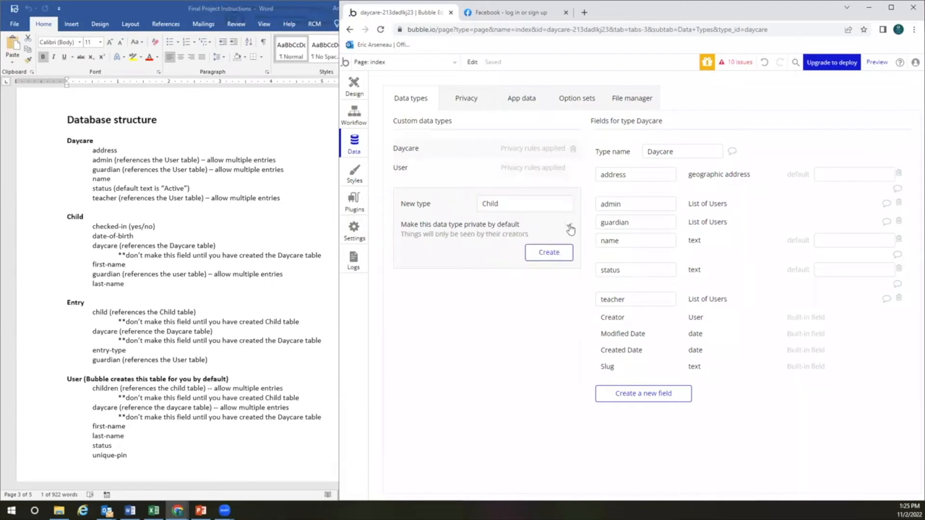
pyautogui.click(556, 255)
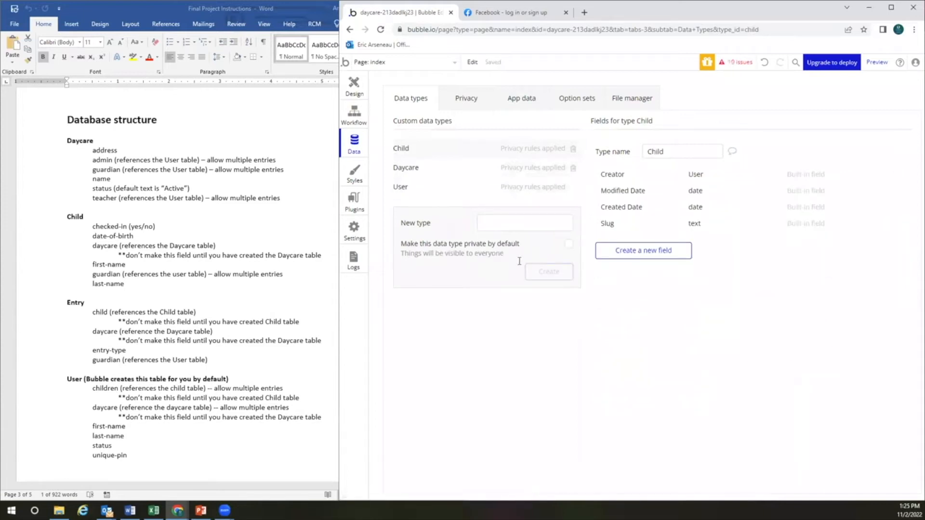
# Give Child a checked-in yes / no field and a date-of-birth date field
pyautogui.click(650, 251)
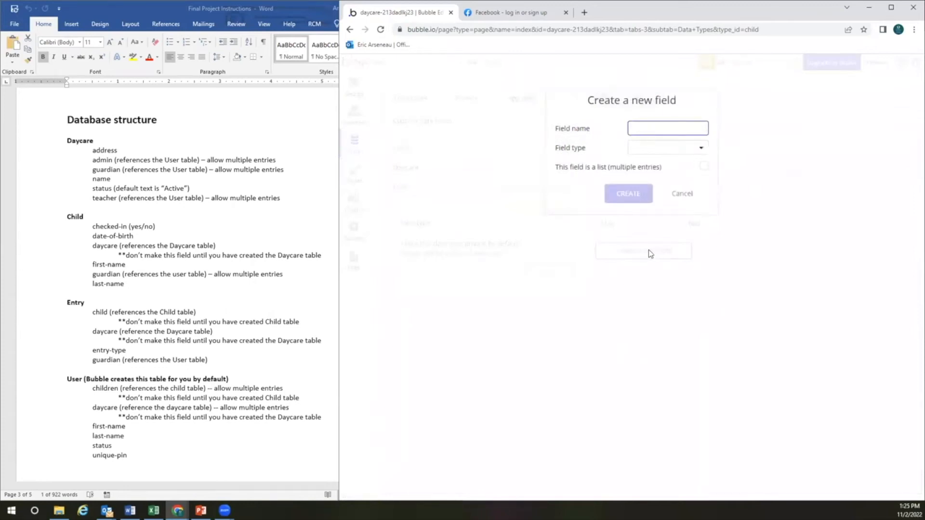
pyautogui.write('checked-in')
pyautogui.click(677, 150)
pyautogui.click(660, 251)
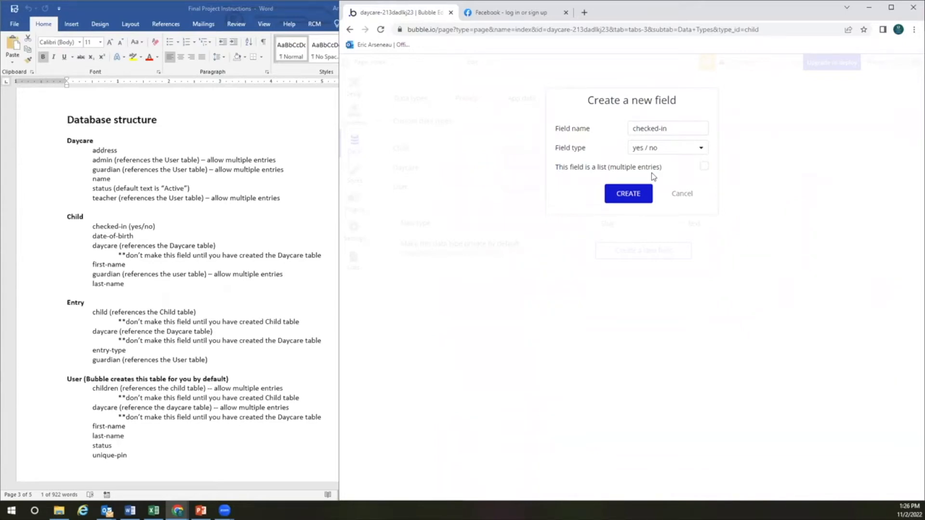
pyautogui.click(637, 194)
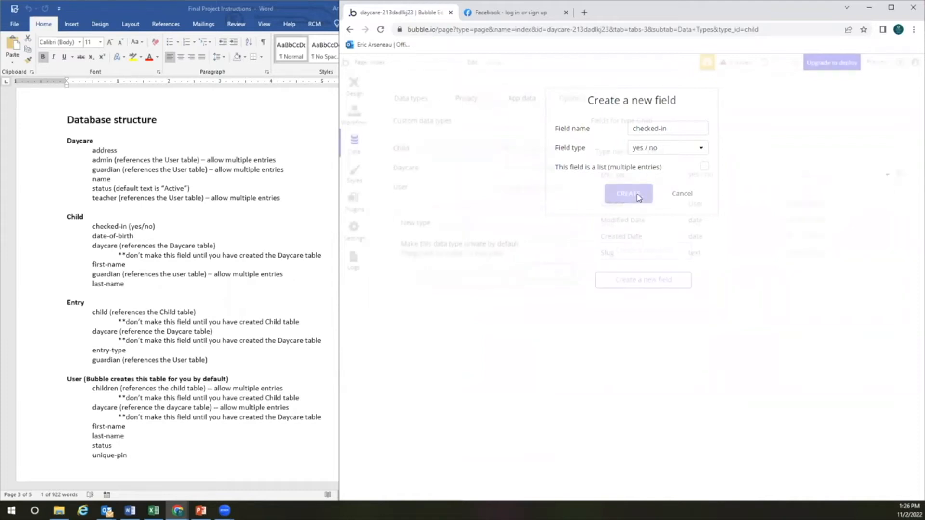
pyautogui.click(650, 281)
pyautogui.write('date-of-birth')
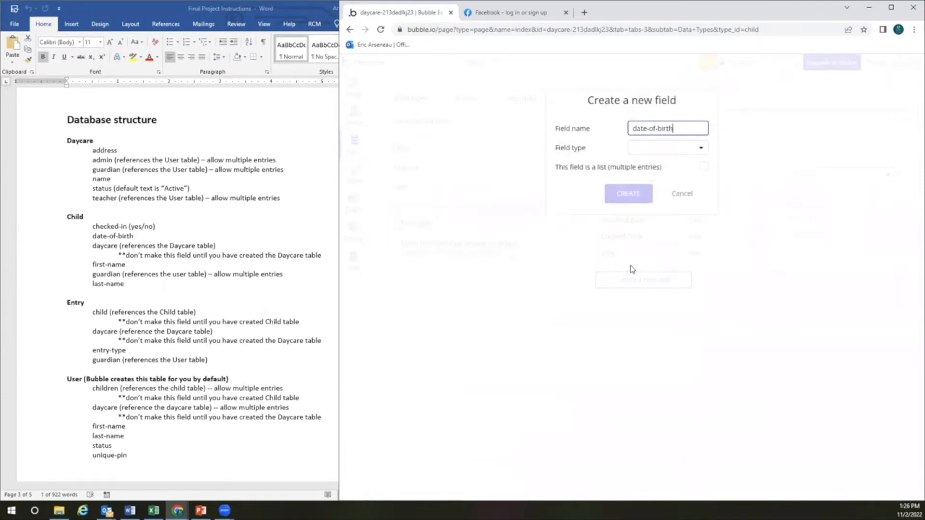
pyautogui.click(656, 150)
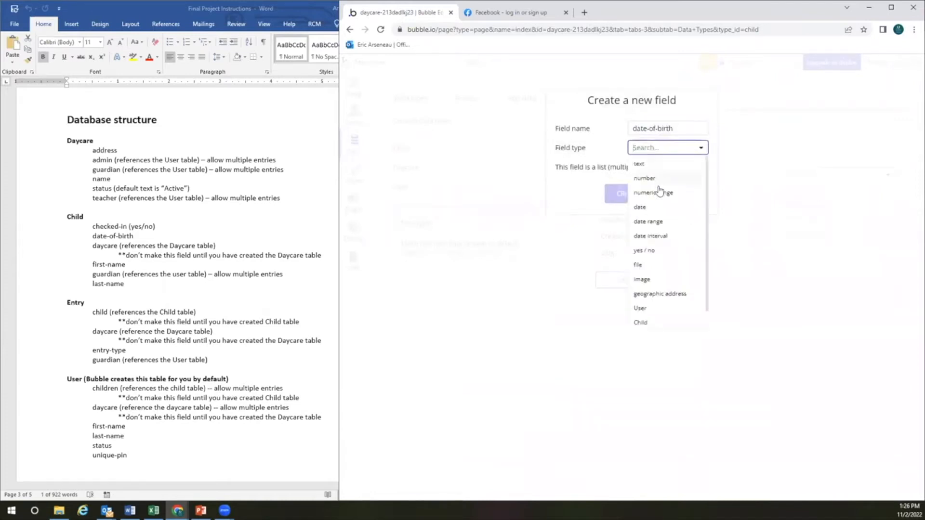
pyautogui.click(660, 207)
pyautogui.click(631, 194)
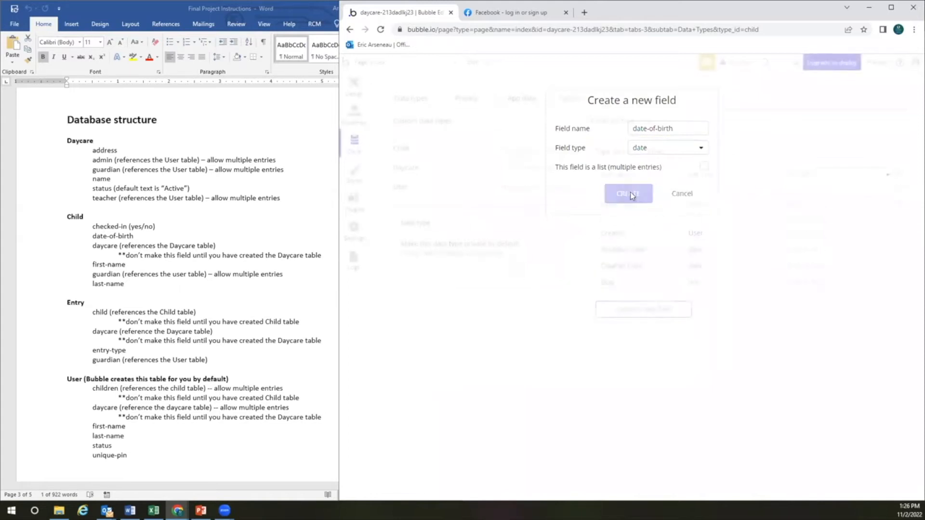
pyautogui.click(646, 309)
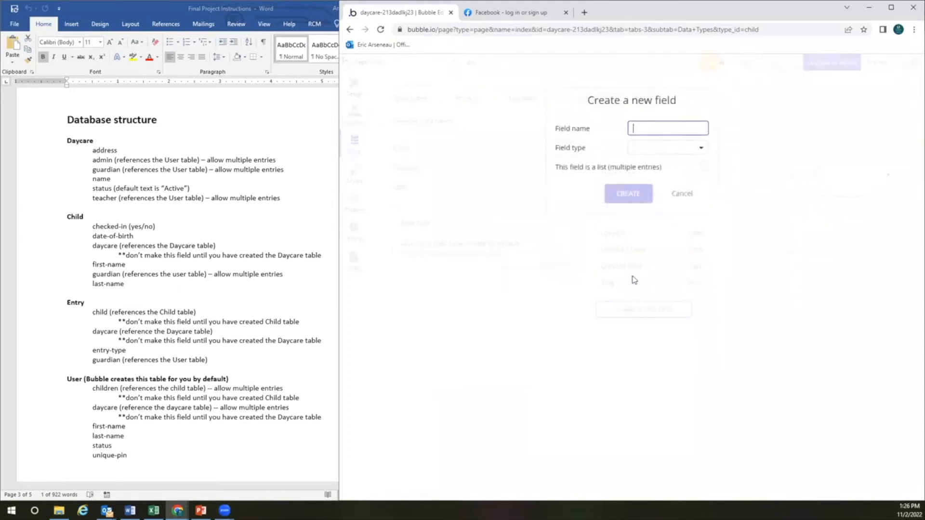
# Add a daycare field to Child that references the Daycare type
pyautogui.write('daycaer')
pyautogui.click(666, 148)
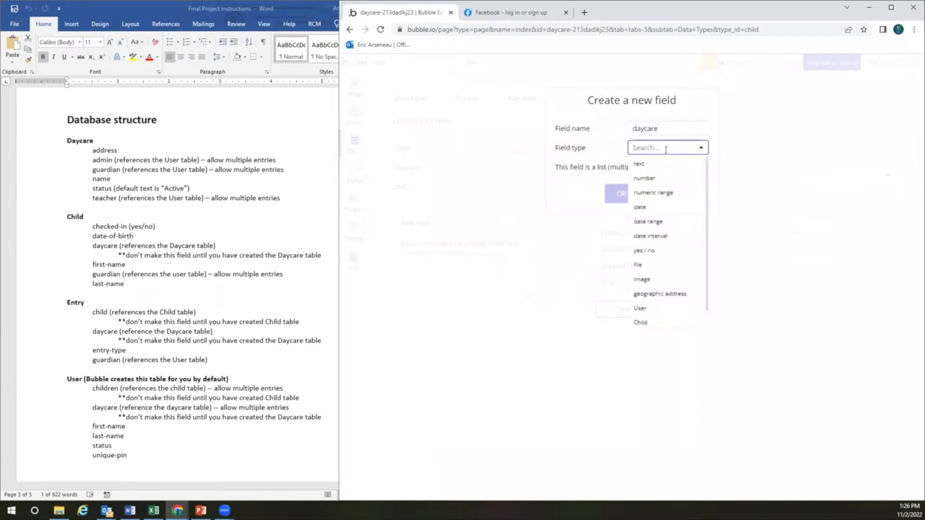
pyautogui.scroll(-1, 659, 260)
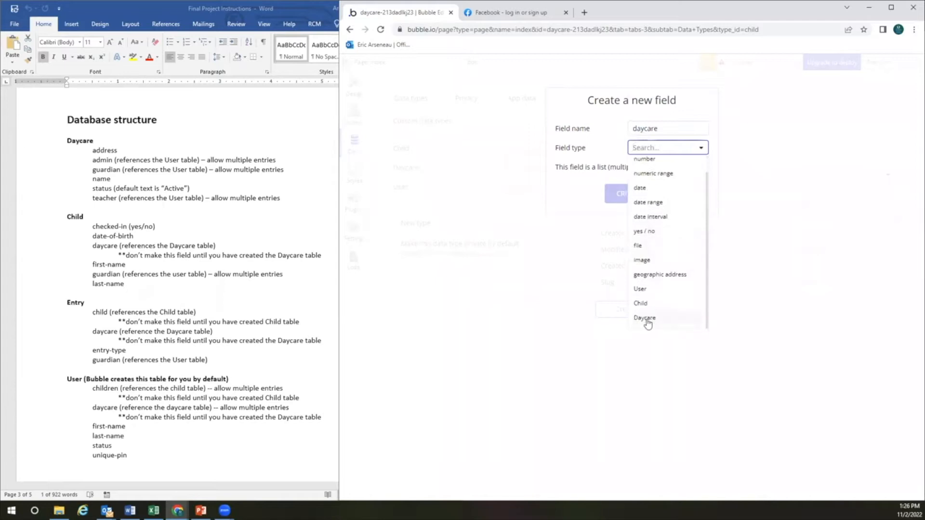
pyautogui.click(645, 319)
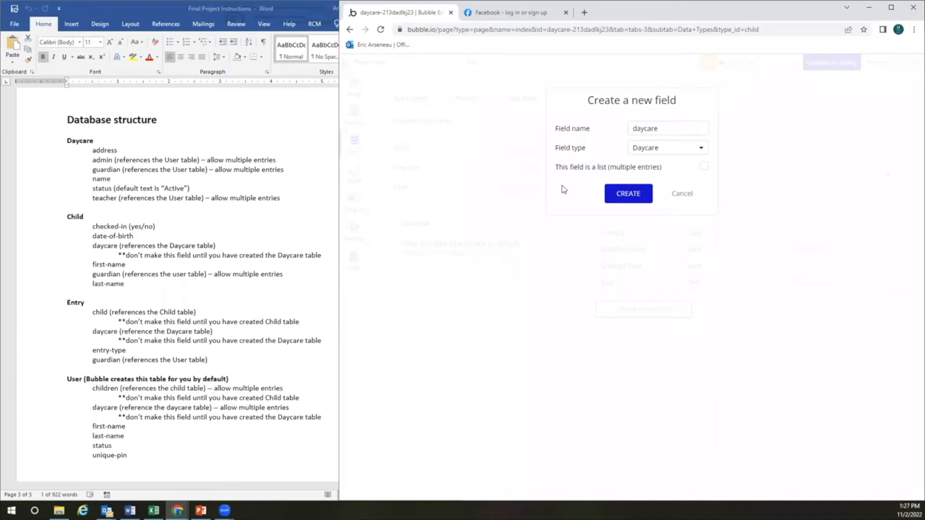
pyautogui.click(629, 197)
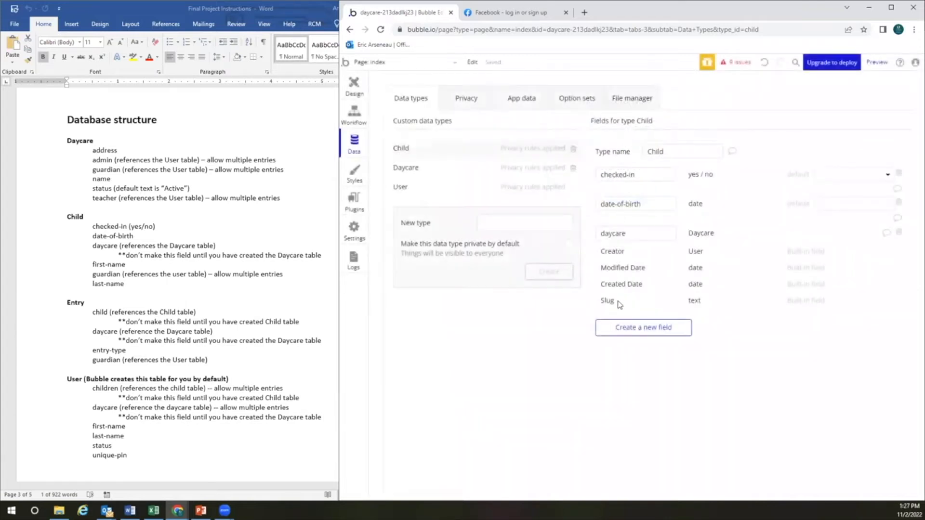
# Add first-name and last-name text fields to Child
pyautogui.click(644, 327)
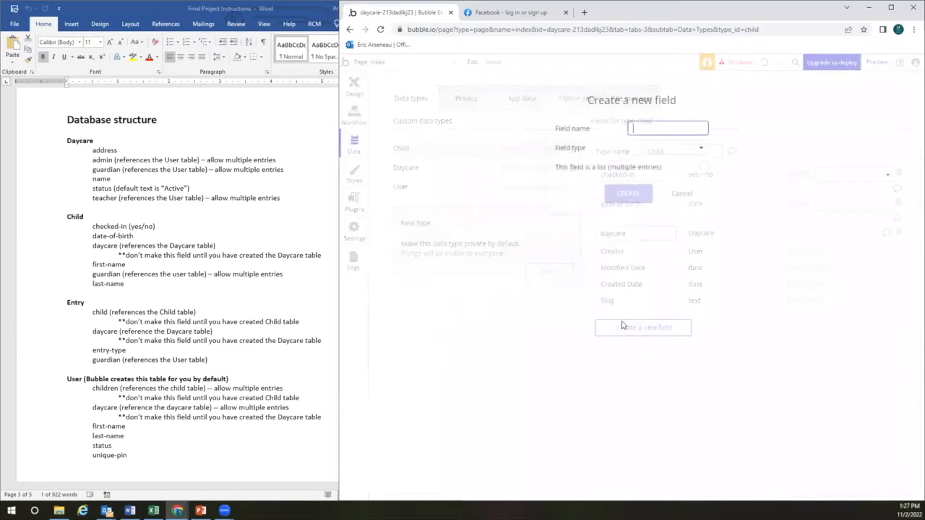
pyautogui.write('first-name')
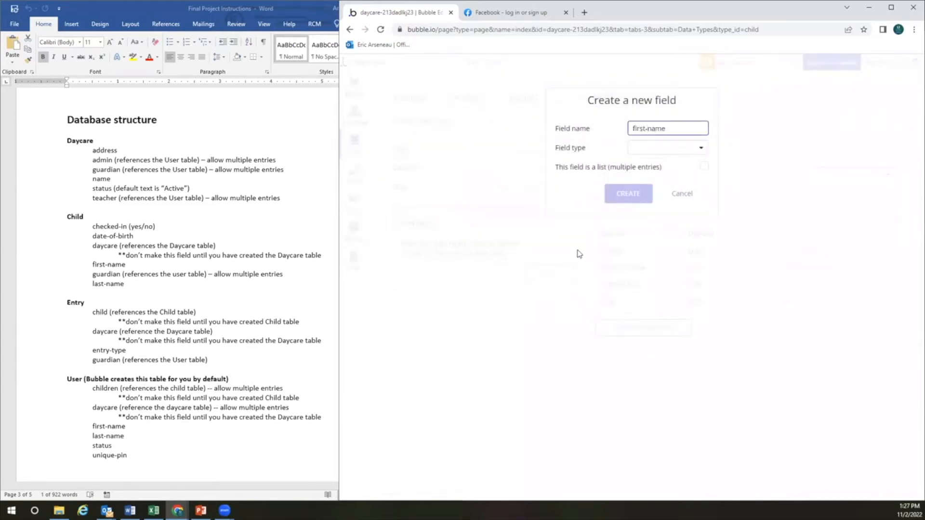
pyautogui.click(648, 154)
pyautogui.click(650, 168)
pyautogui.click(630, 193)
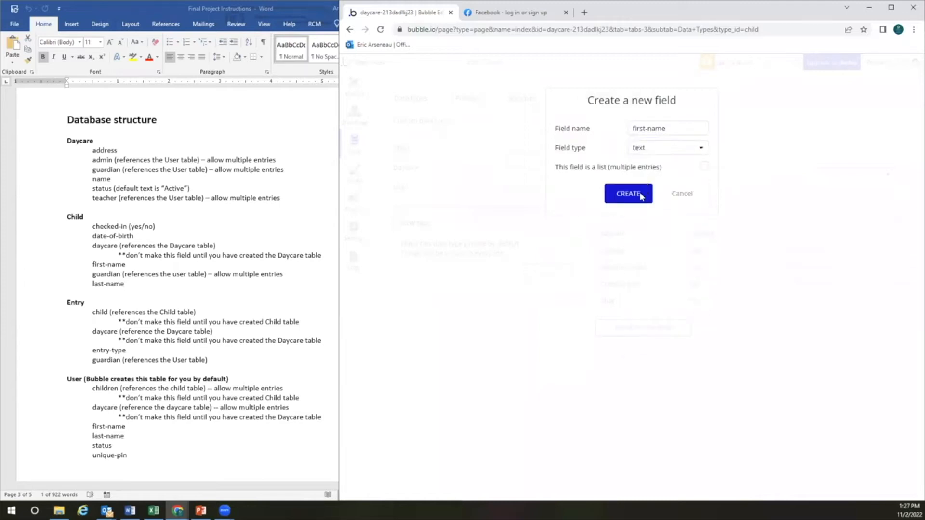
pyautogui.click(634, 356)
pyautogui.write('last-name')
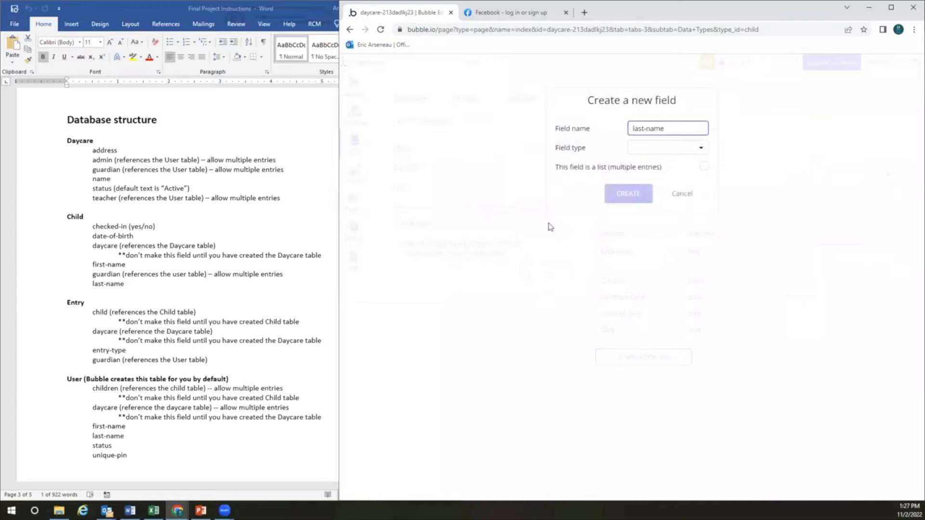
pyautogui.click(673, 149)
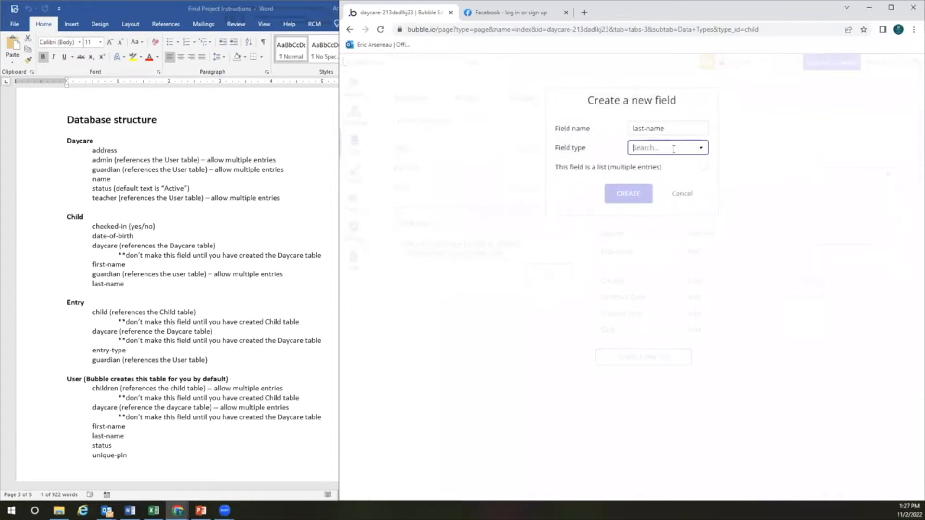
pyautogui.click(665, 162)
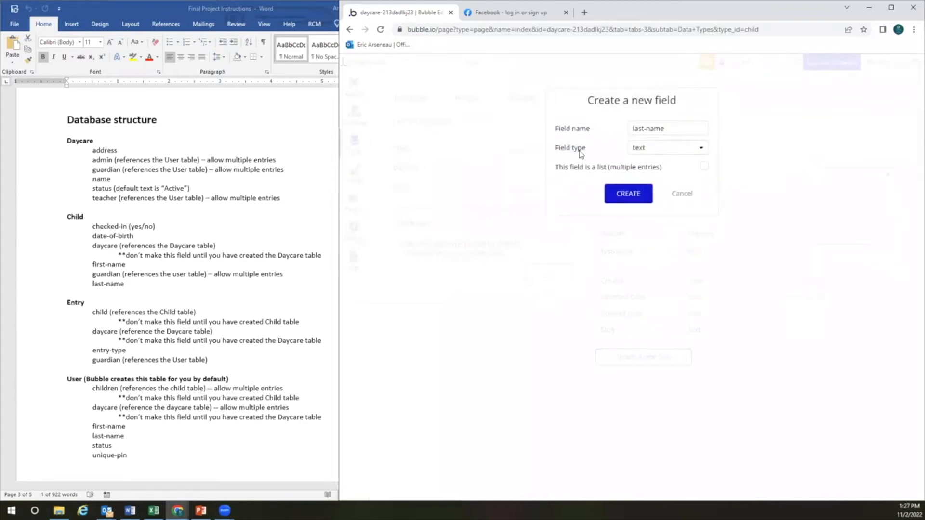
pyautogui.click(633, 197)
pyautogui.moveTo(646, 233)
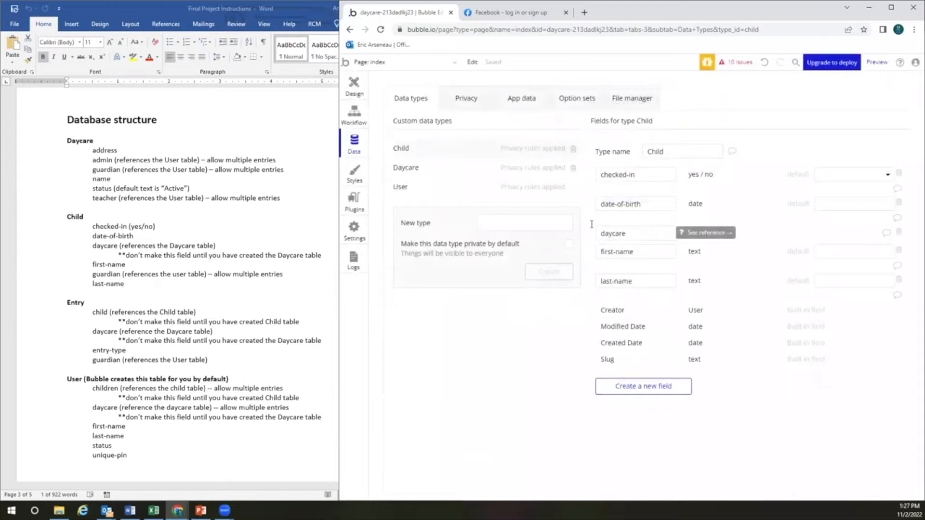
# Create a new data type named Entry
pyautogui.click(537, 220)
pyautogui.write('Entry')
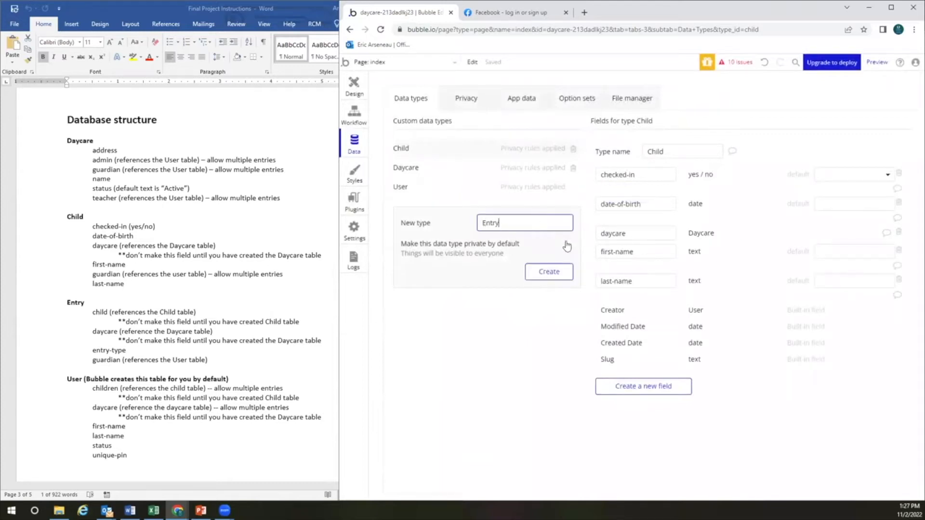
pyautogui.click(558, 274)
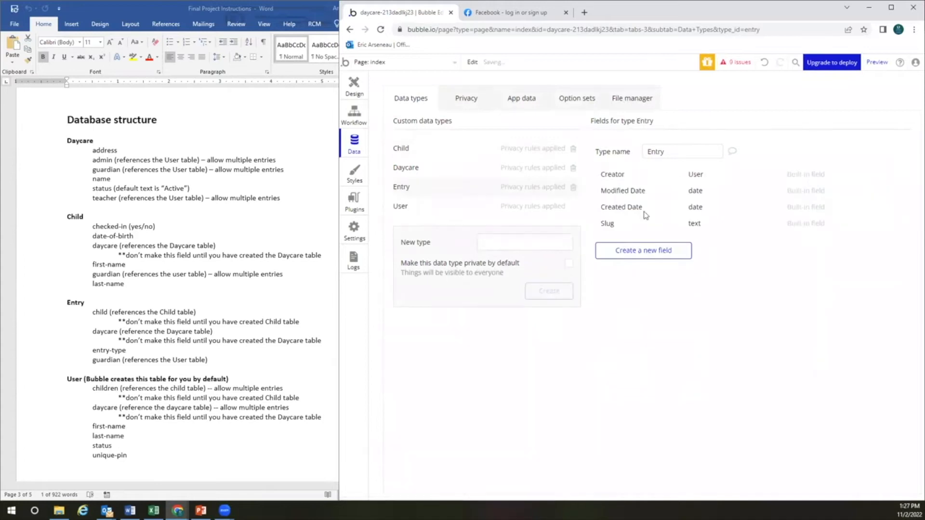
# Add a child field to Entry with field type Child
pyautogui.click(655, 258)
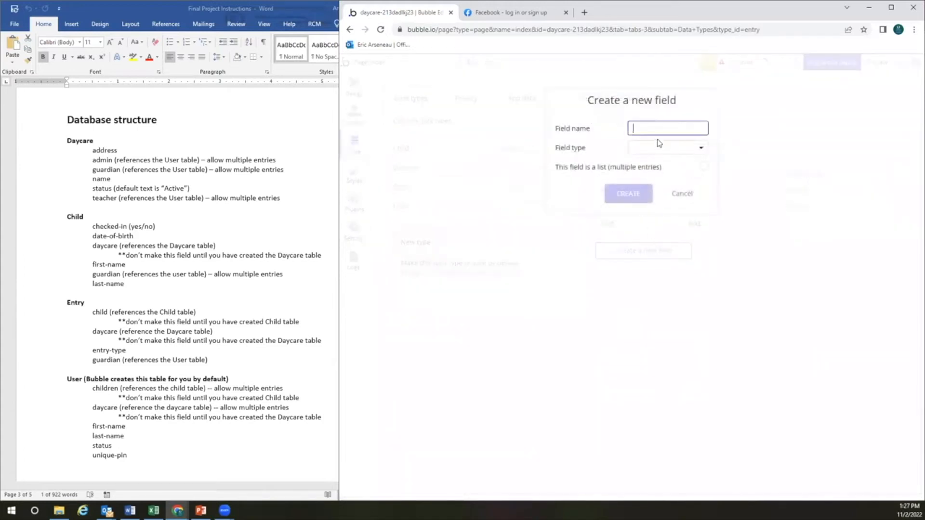
pyautogui.write('child')
pyautogui.click(658, 147)
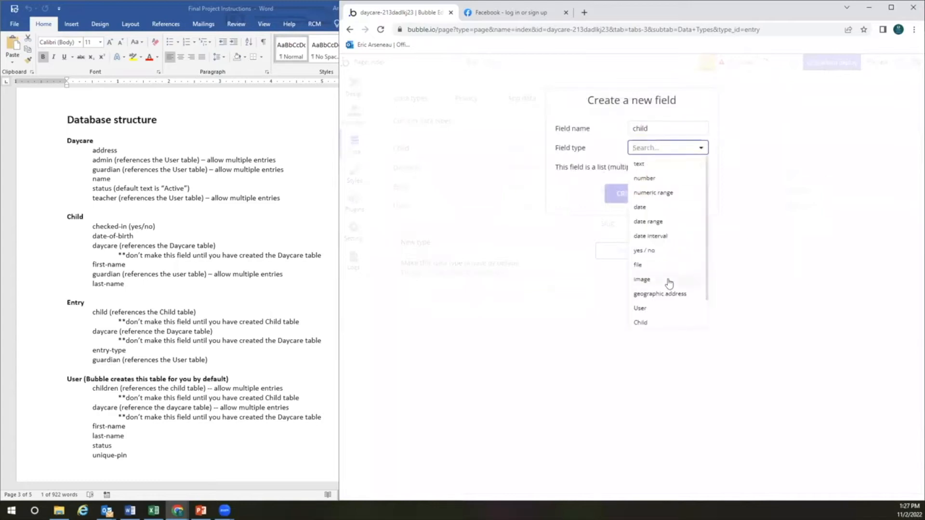
pyautogui.scroll(-1, 663, 285)
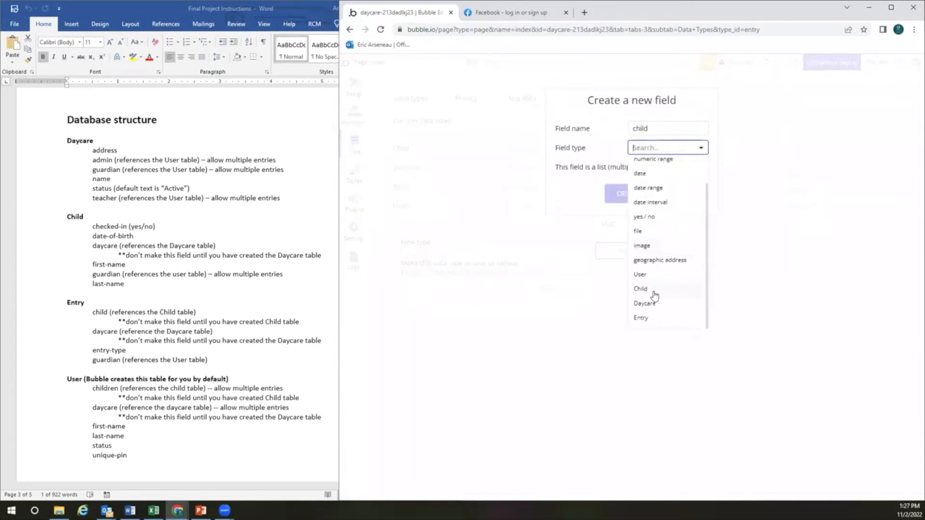
pyautogui.click(654, 291)
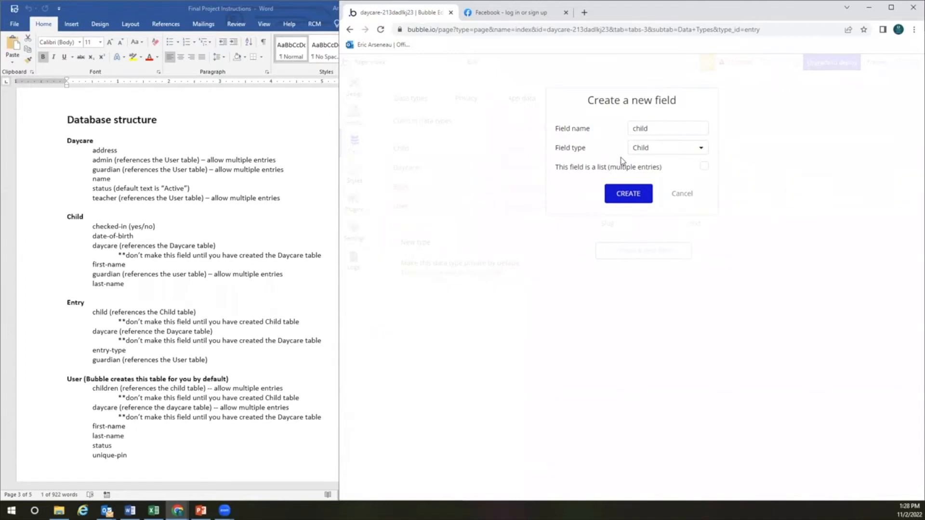
pyautogui.click(631, 197)
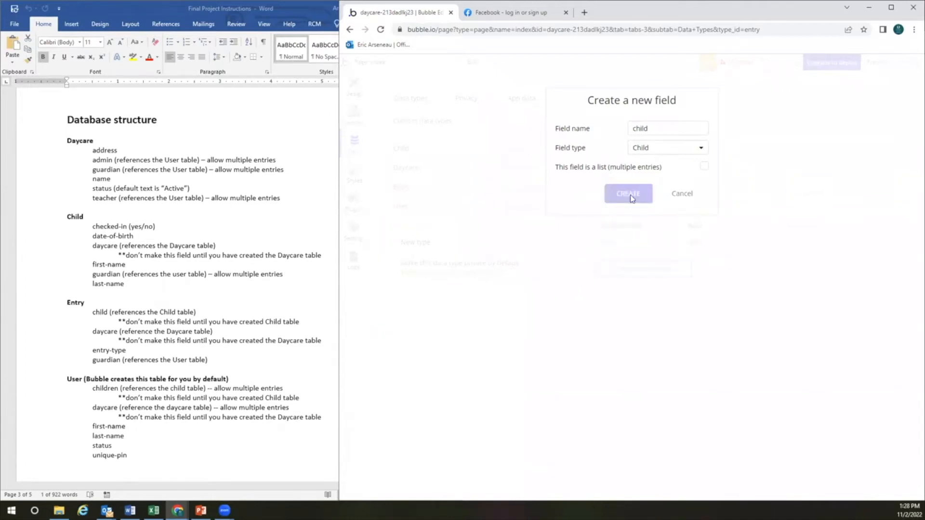
# Add a daycare field to Entry with field type Daycare
pyautogui.click(646, 273)
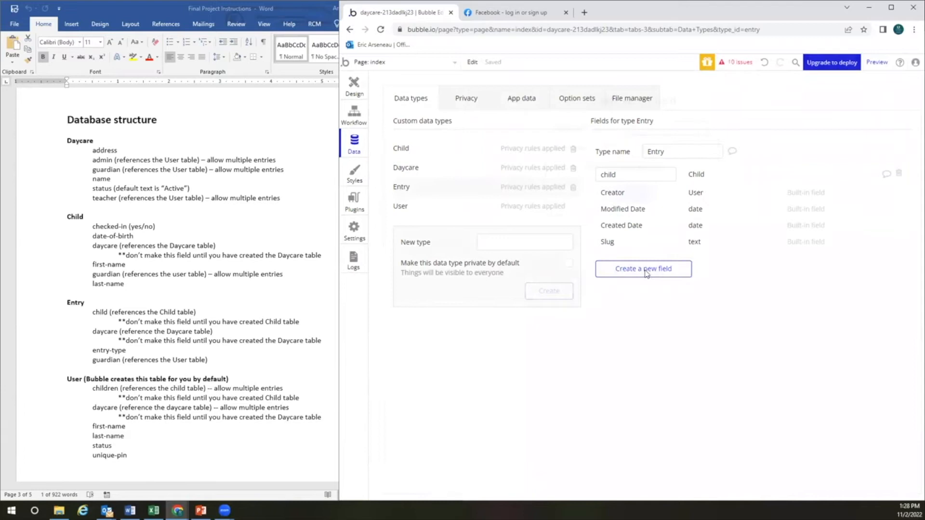
pyautogui.write('daycare')
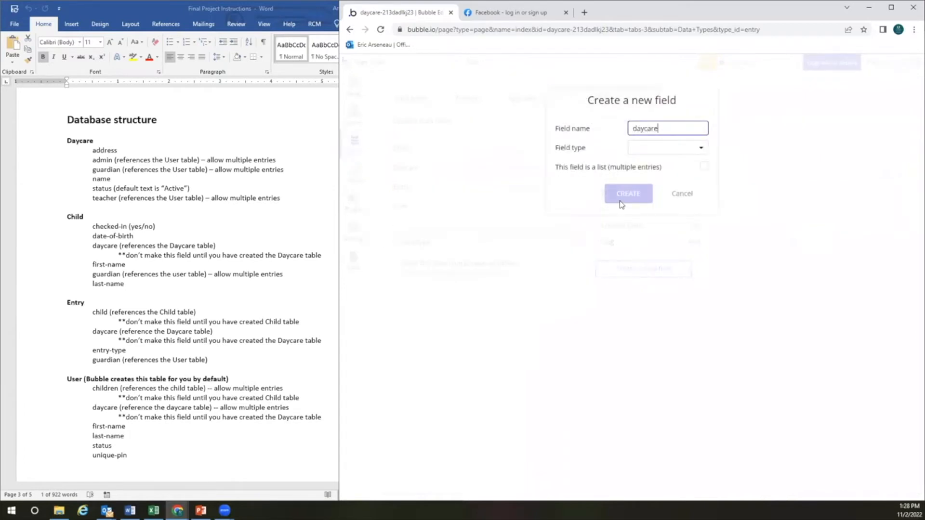
pyautogui.click(670, 152)
pyautogui.scroll(-1, 649, 269)
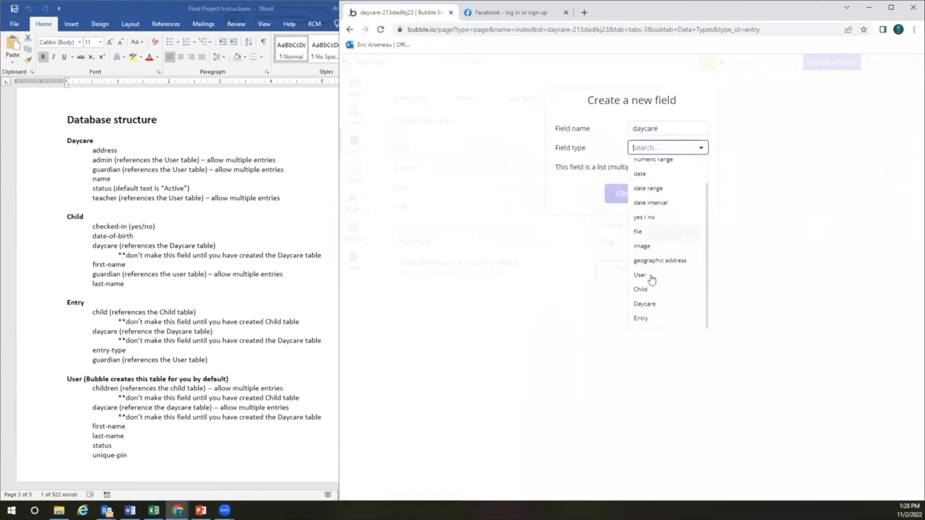
pyautogui.click(652, 305)
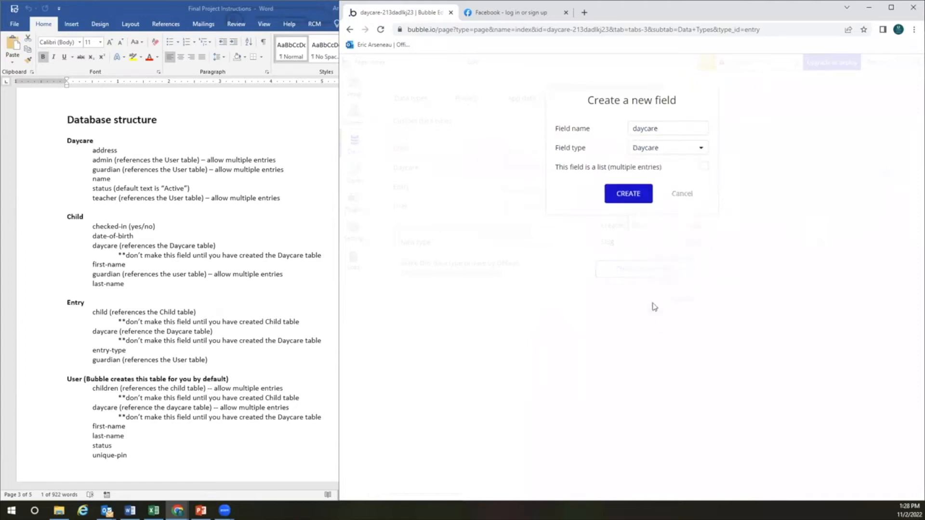
pyautogui.click(635, 196)
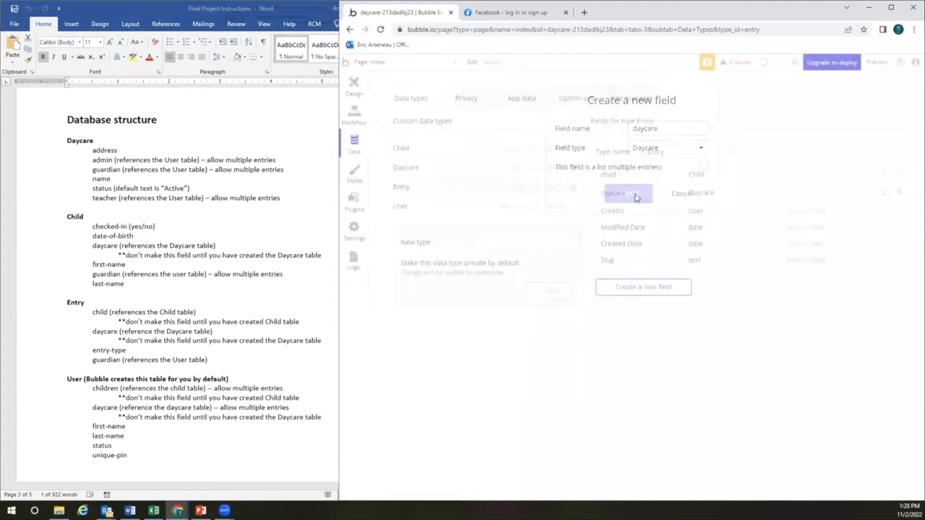
# Add an entry-type field to Entry with field type text
pyautogui.click(644, 290)
pyautogui.write('entry')
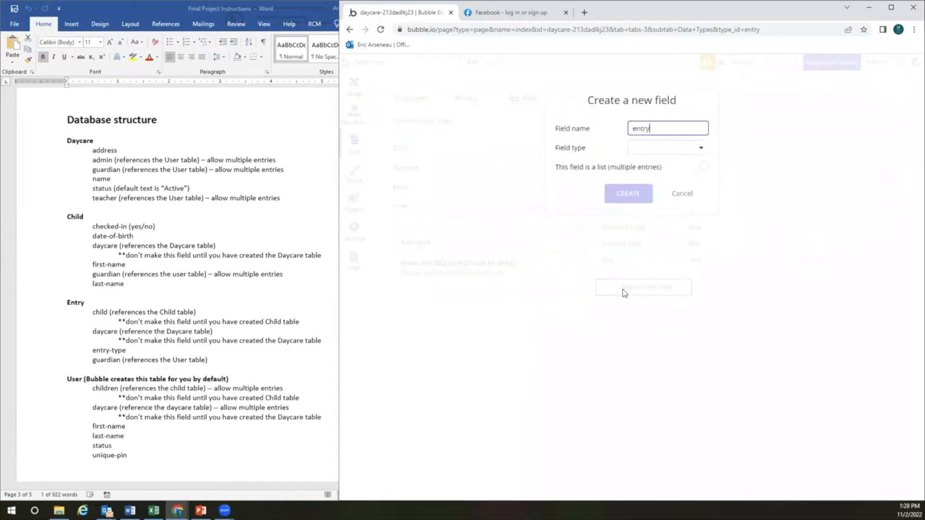
pyautogui.write('-type')
pyautogui.click(656, 151)
pyautogui.click(651, 161)
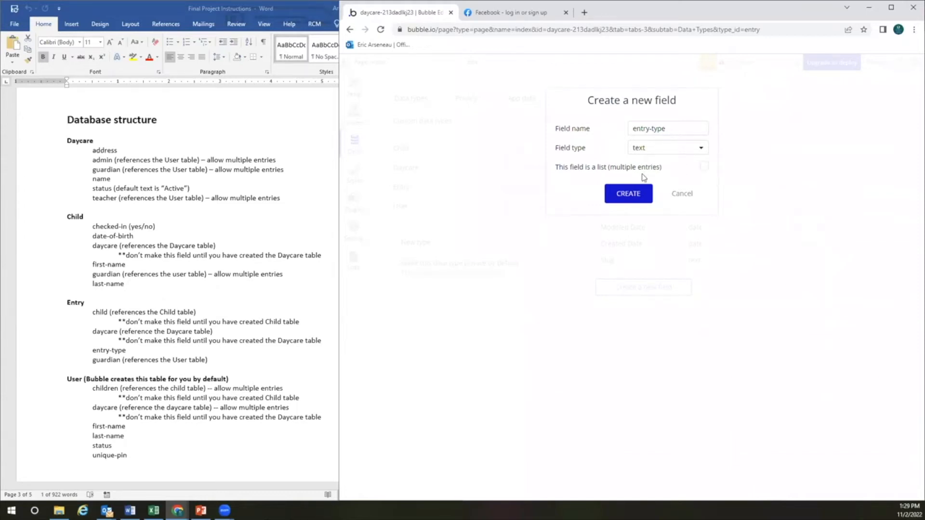
pyautogui.click(626, 197)
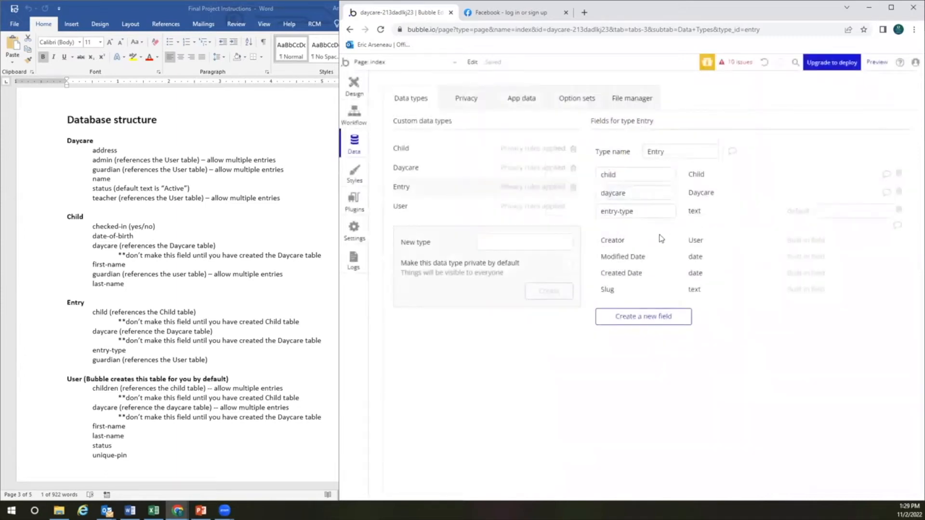
# Create an Entry field named guardian whose field type is User
pyautogui.click(626, 318)
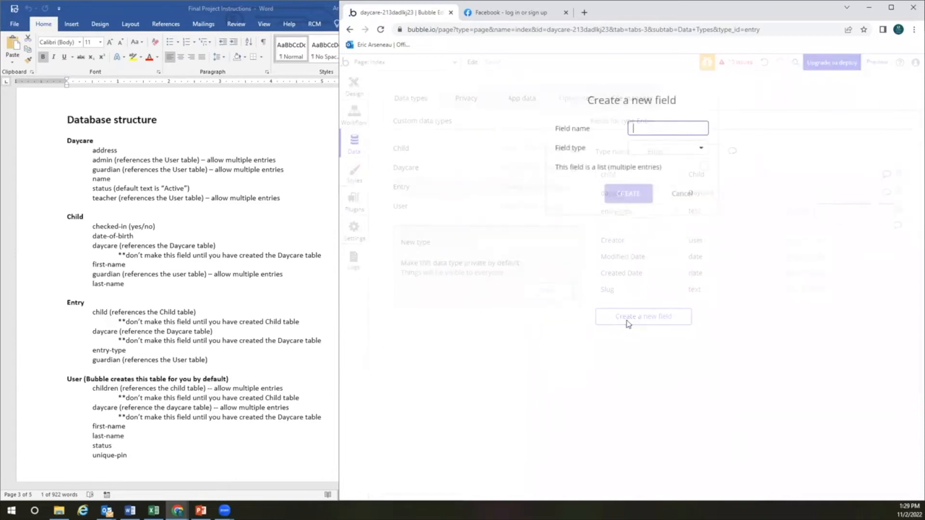
pyautogui.write('guardian')
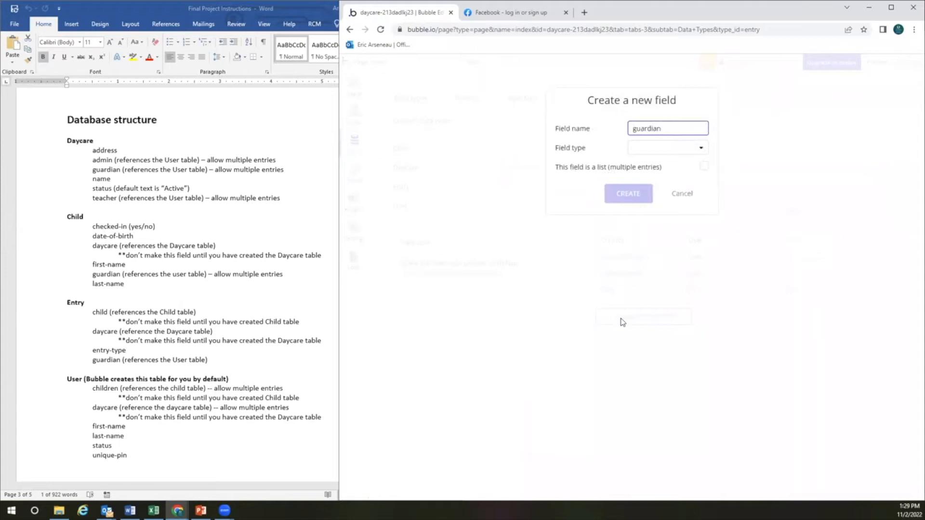
pyautogui.click(660, 147)
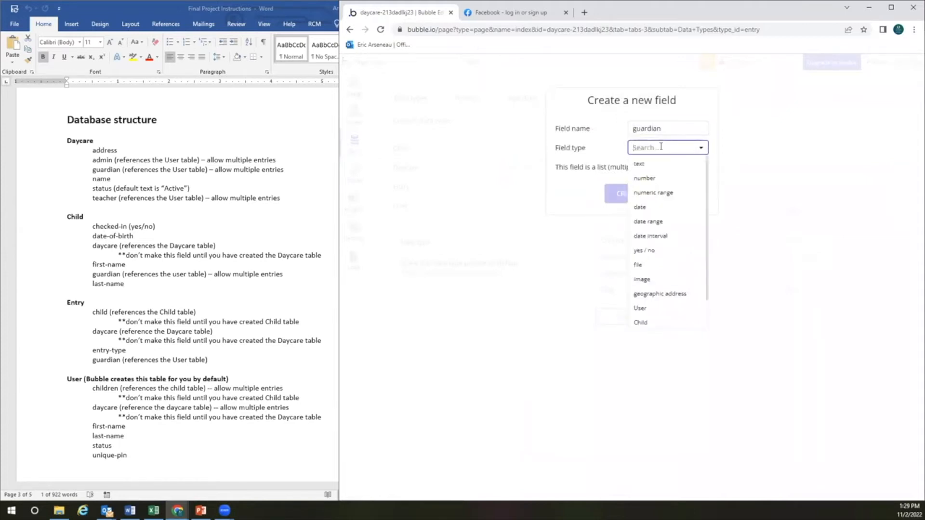
pyautogui.scroll(-1, 659, 288)
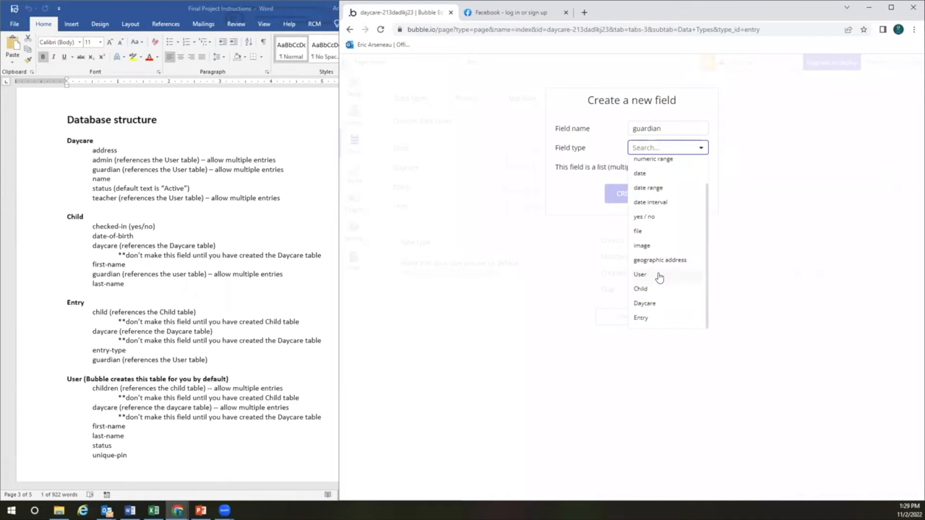
pyautogui.click(640, 274)
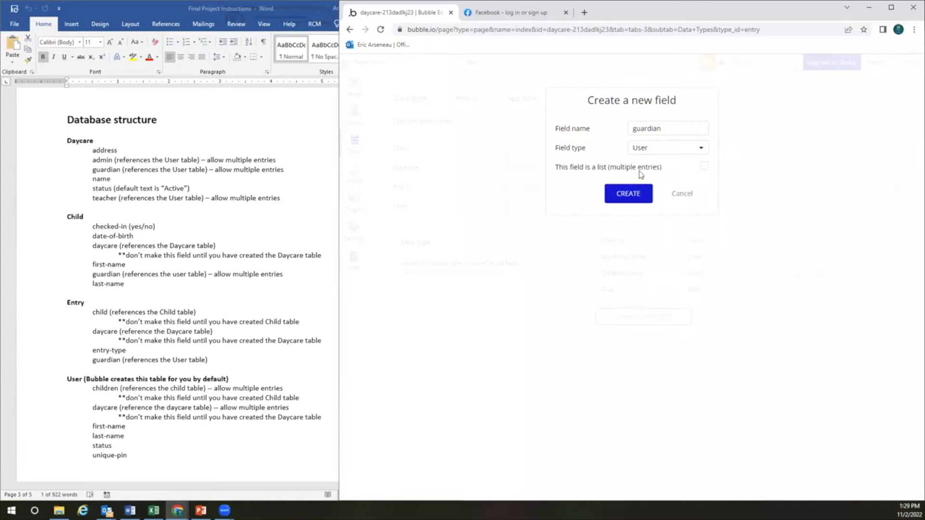
pyautogui.click(628, 194)
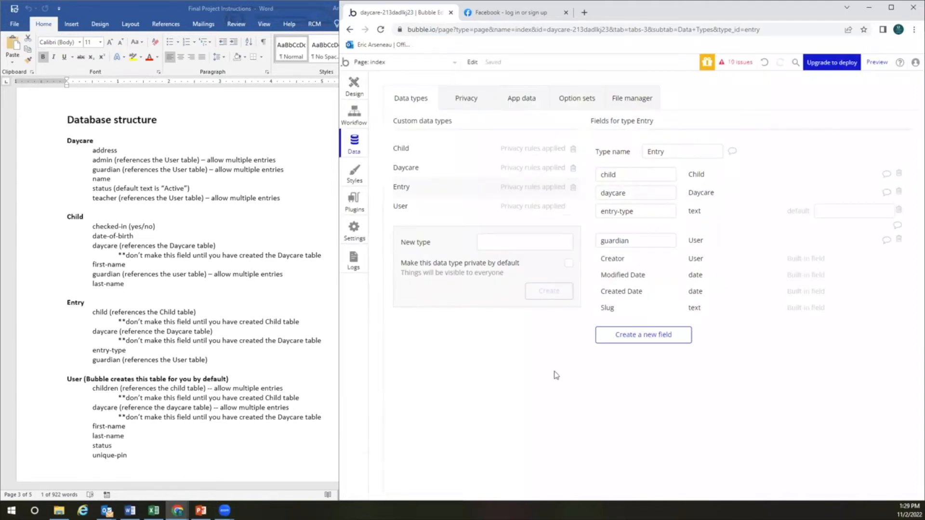
# On the User type, add a children field holding a list of Child
pyautogui.click(422, 210)
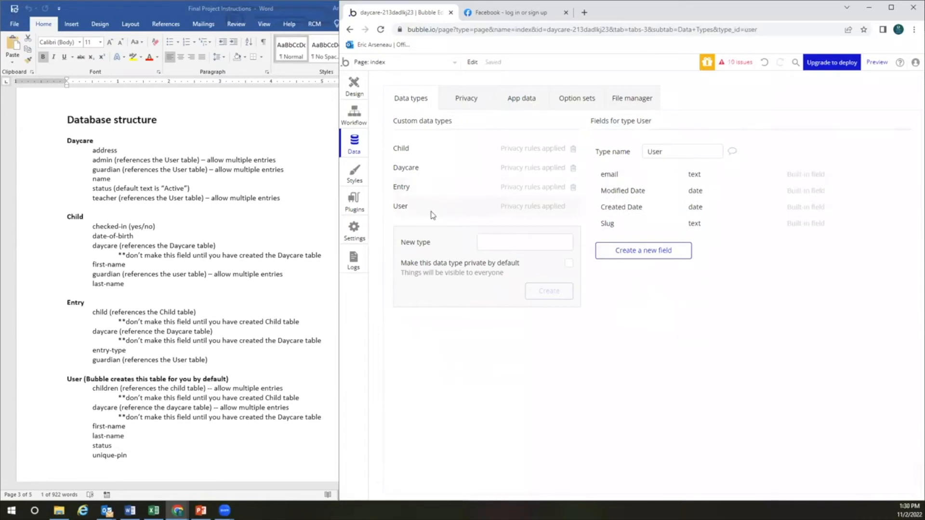
pyautogui.click(642, 254)
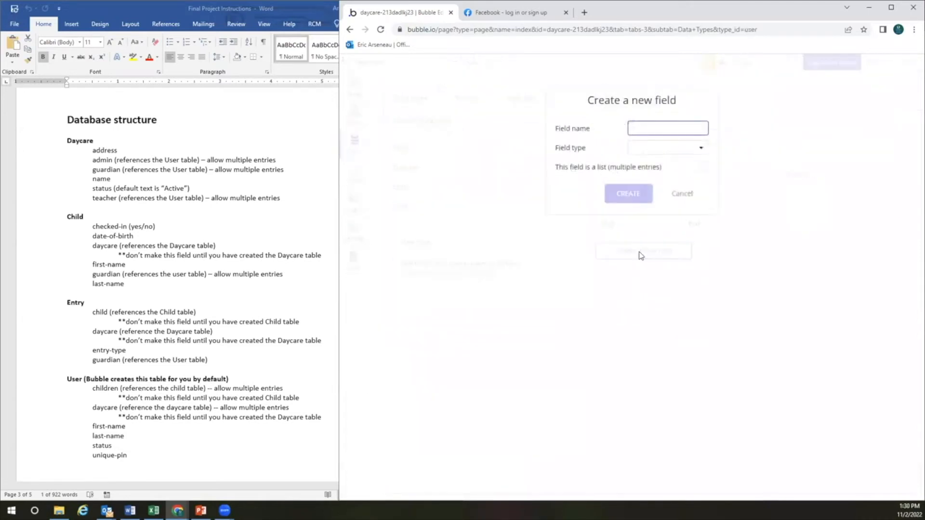
pyautogui.write('children')
pyautogui.click(654, 148)
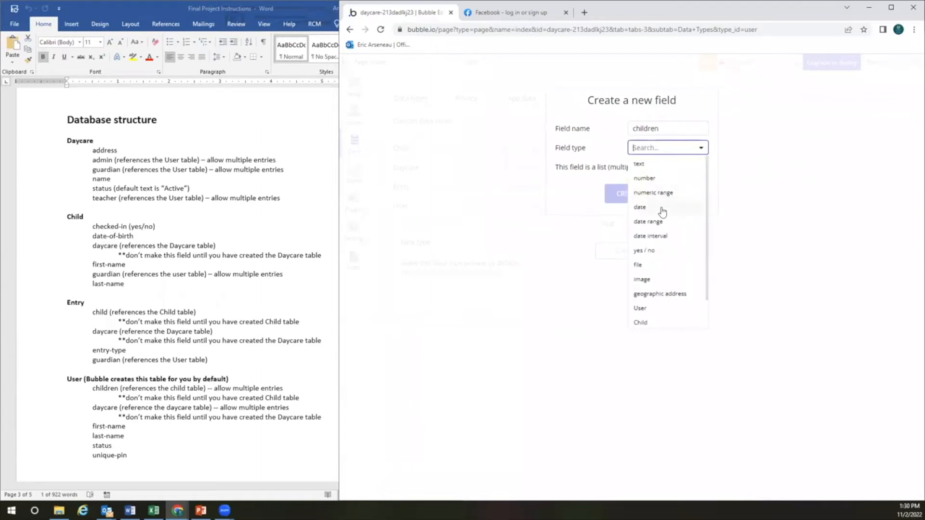
pyautogui.scroll(-2, 662, 213)
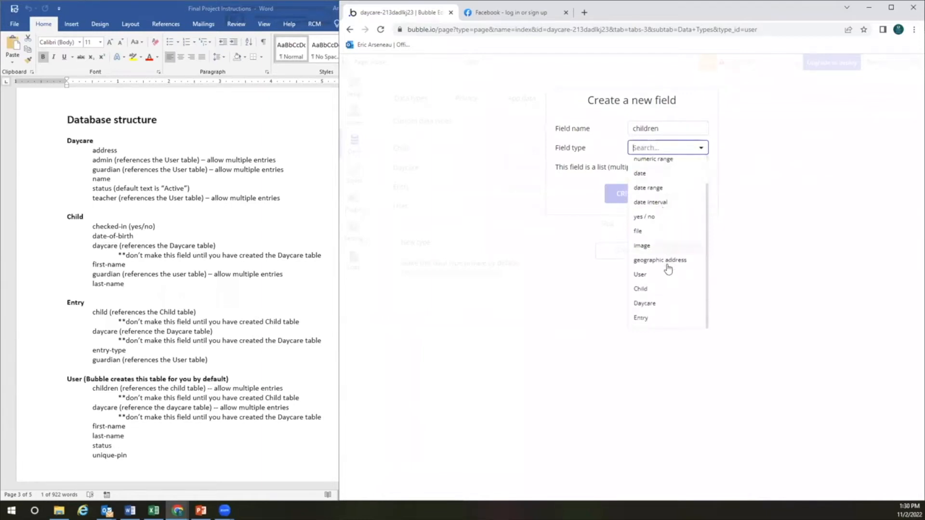
pyautogui.click(640, 288)
pyautogui.click(704, 167)
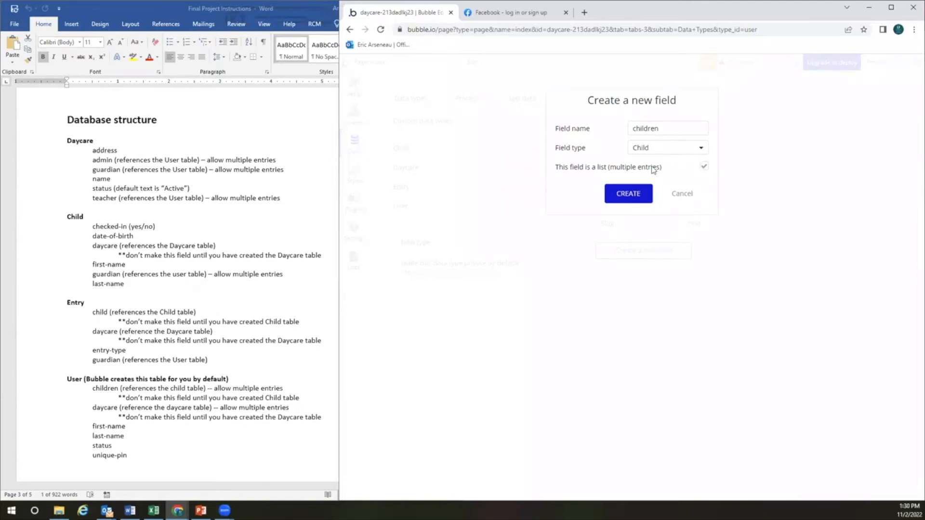
pyautogui.click(625, 194)
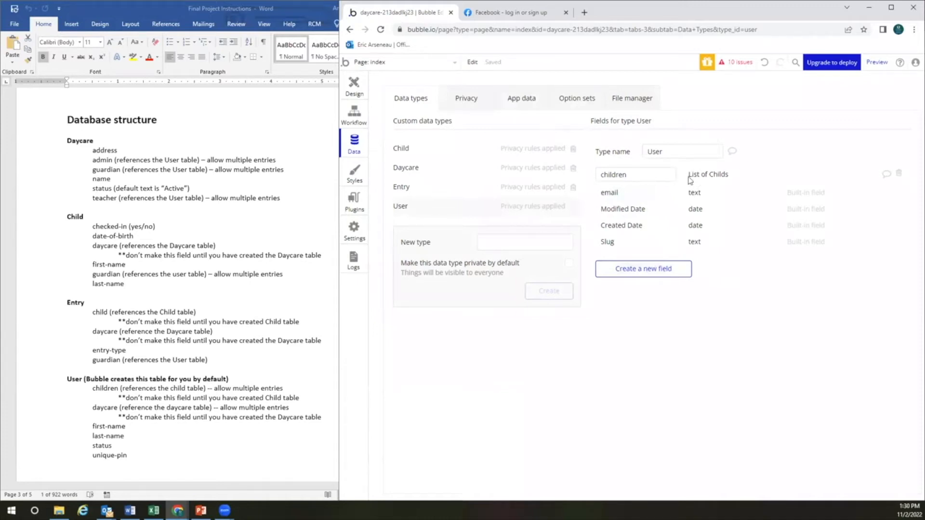
# Add a daycare field to User as a list of Daycare
pyautogui.click(641, 268)
pyautogui.write('daycare')
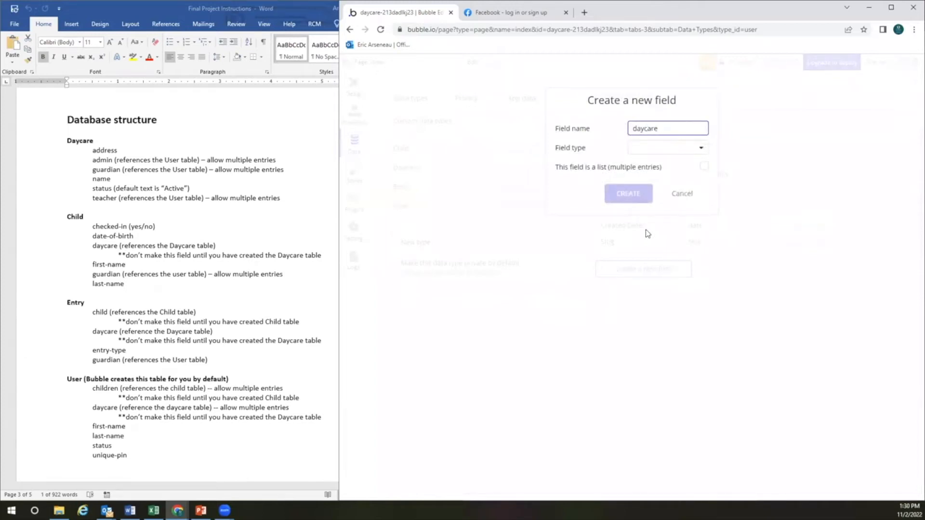
pyautogui.click(662, 147)
pyautogui.scroll(-2, 663, 281)
pyautogui.click(665, 303)
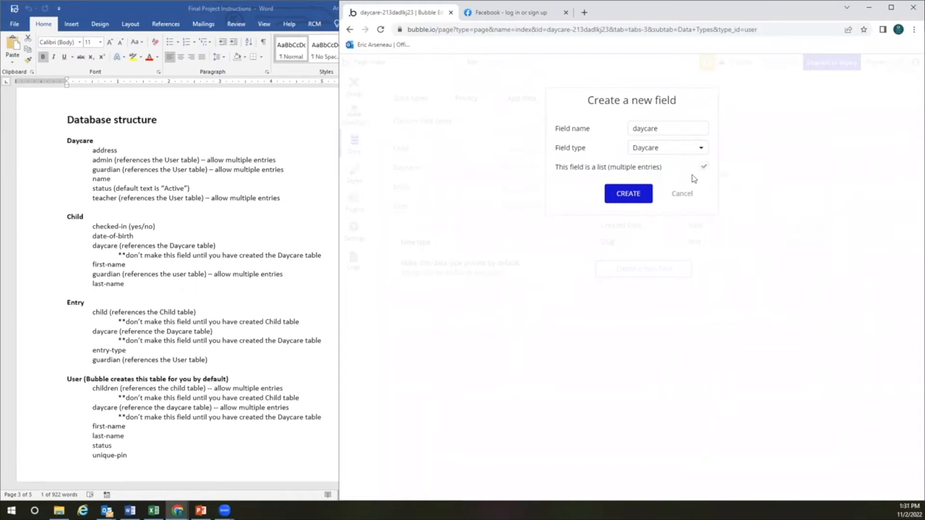
pyautogui.click(633, 193)
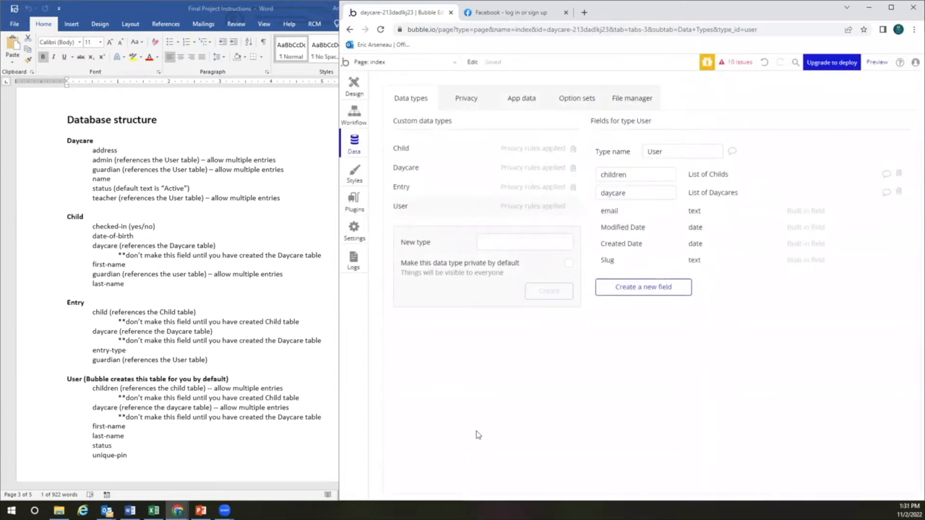
pyautogui.click(200, 510)
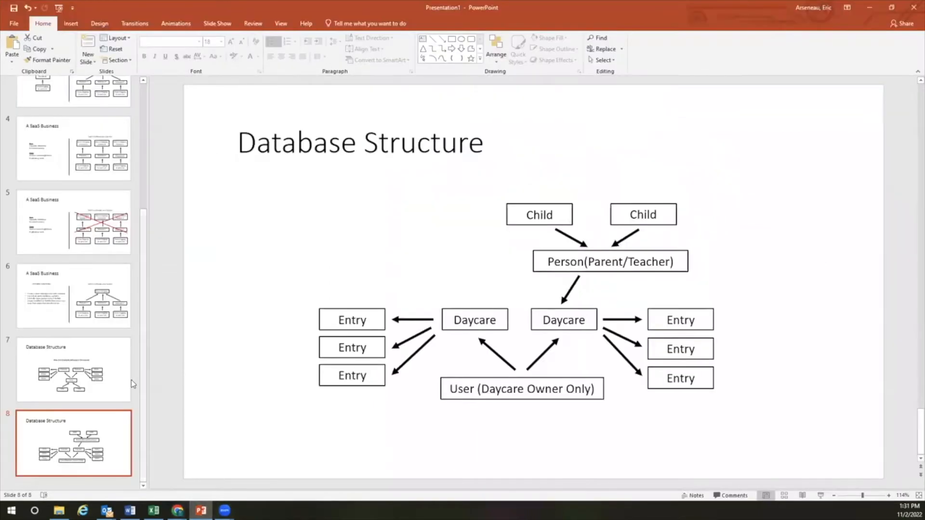
pyautogui.click(108, 381)
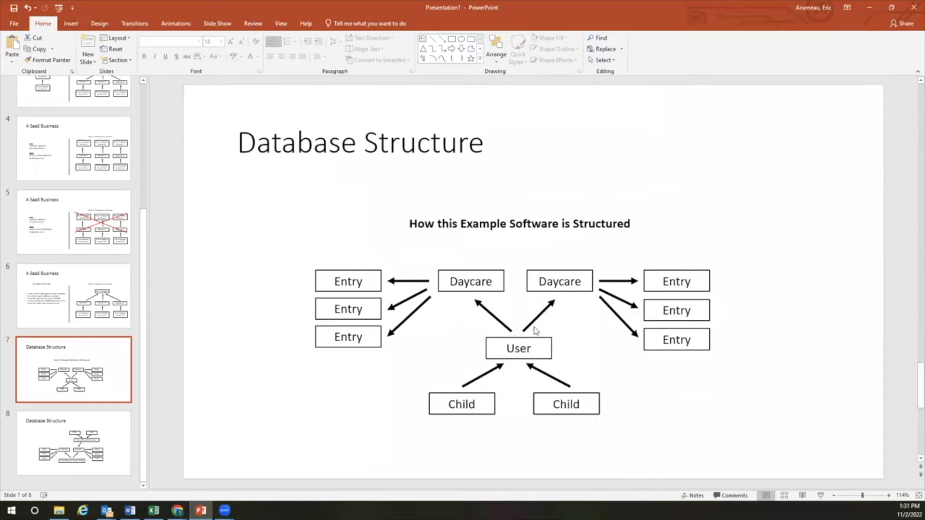
pyautogui.click(869, 8)
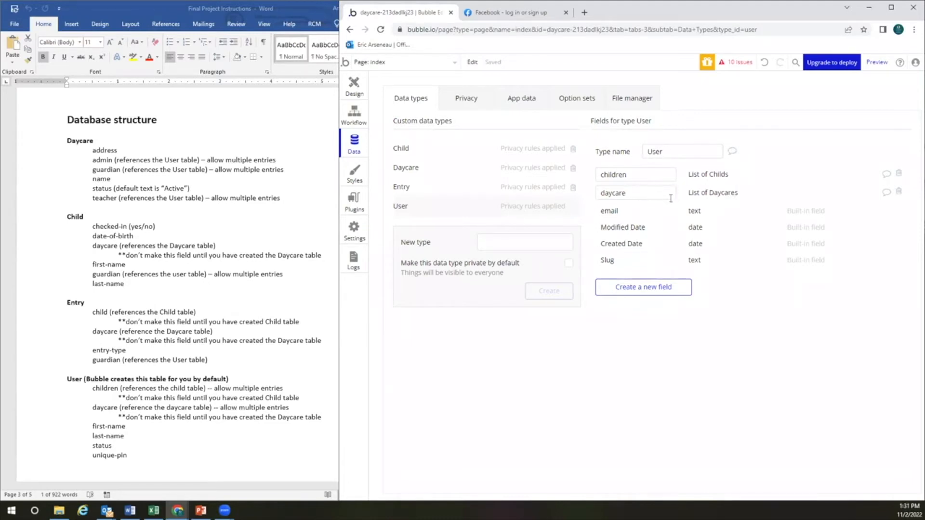
# Add first-name and last-name text fields to the User type
pyautogui.click(668, 289)
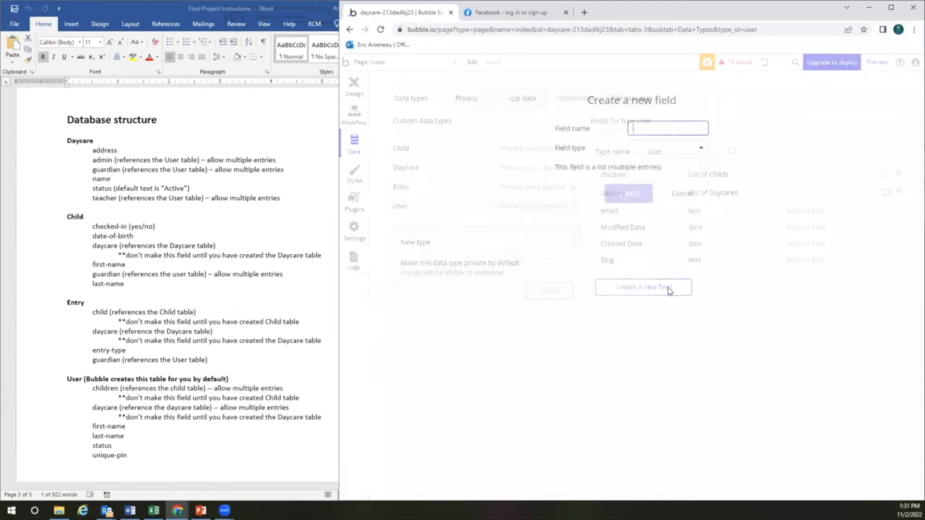
pyautogui.write('first-name')
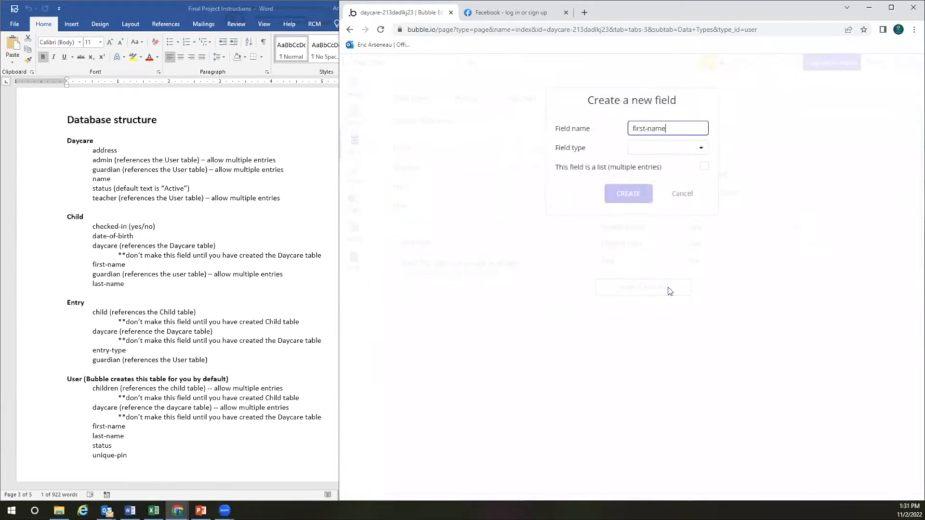
pyautogui.click(665, 148)
pyautogui.click(660, 171)
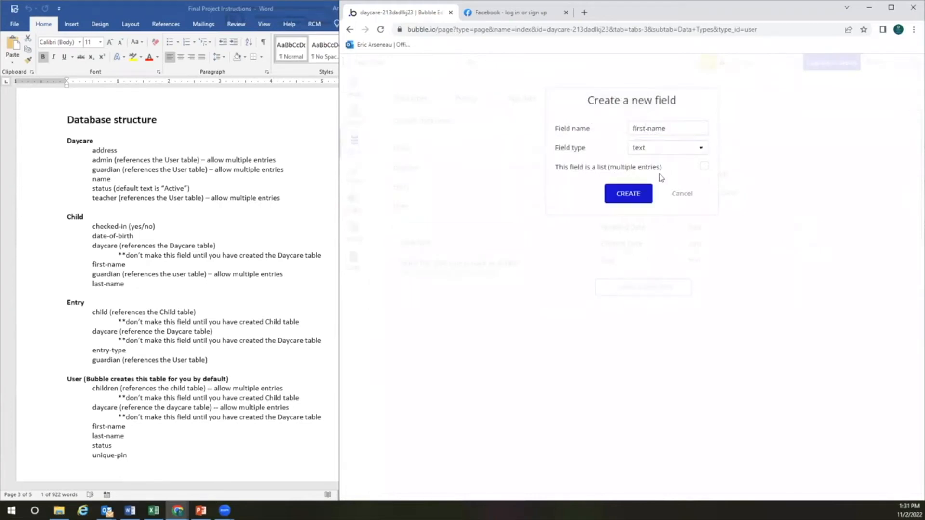
pyautogui.click(641, 197)
pyautogui.click(654, 316)
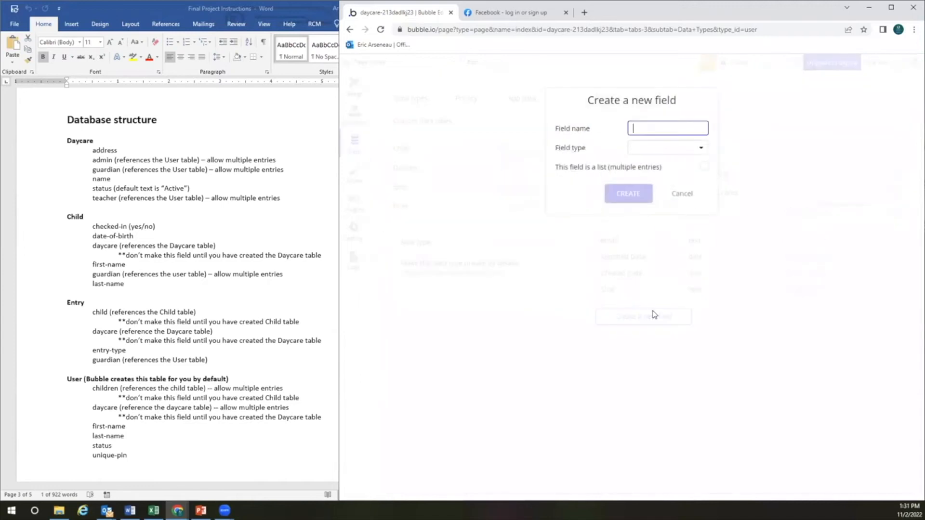
pyautogui.write('last-naeme')
pyautogui.click(662, 148)
pyautogui.click(657, 168)
pyautogui.click(640, 196)
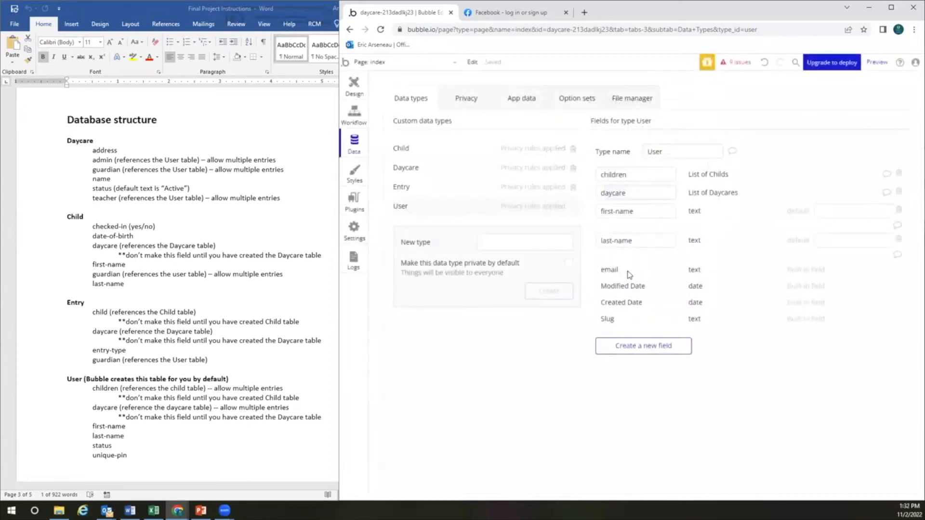
# Add status and unique-pin text fields to the User type
pyautogui.click(642, 348)
pyautogui.write('status')
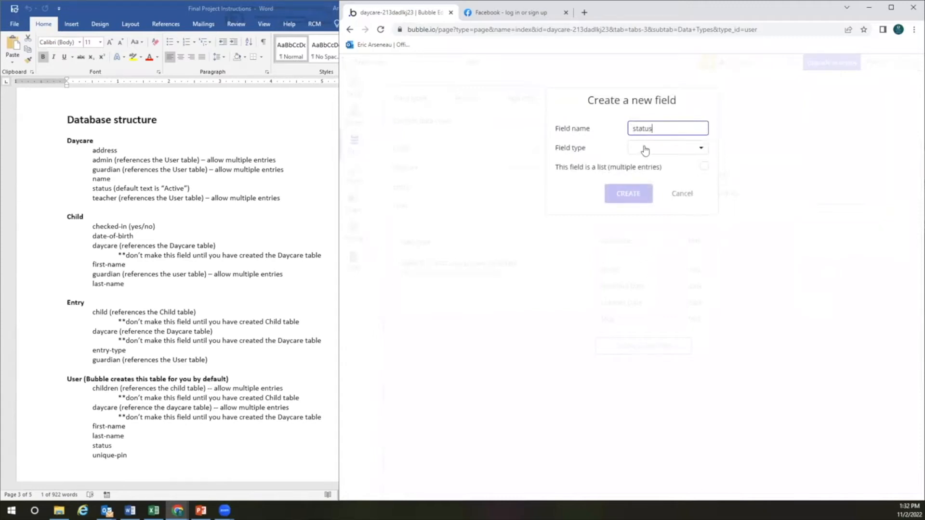
pyautogui.click(642, 148)
pyautogui.click(640, 165)
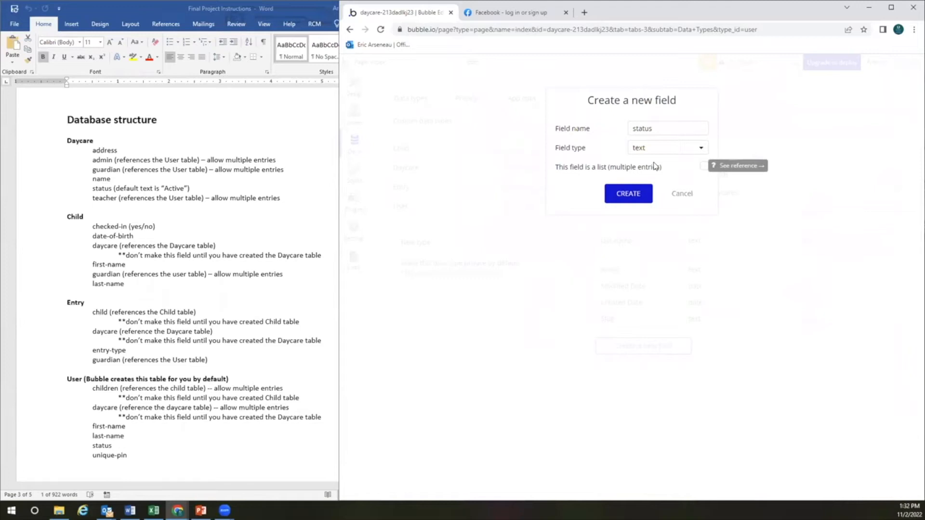
pyautogui.click(627, 195)
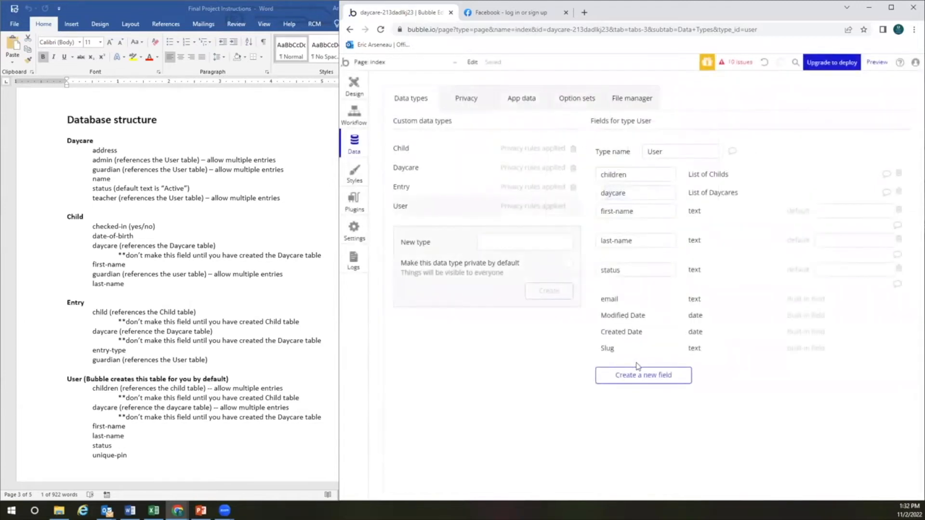
pyautogui.click(635, 374)
pyautogui.write('unique-pin')
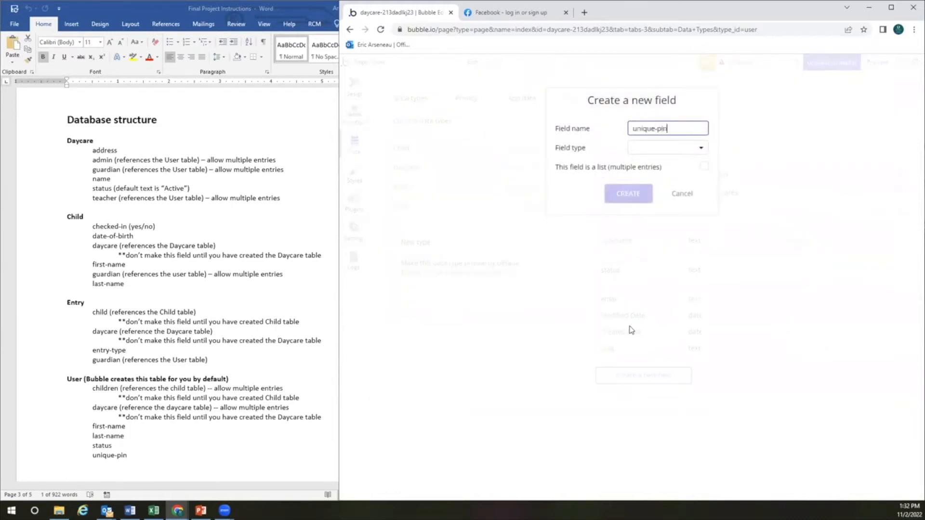
pyautogui.click(667, 148)
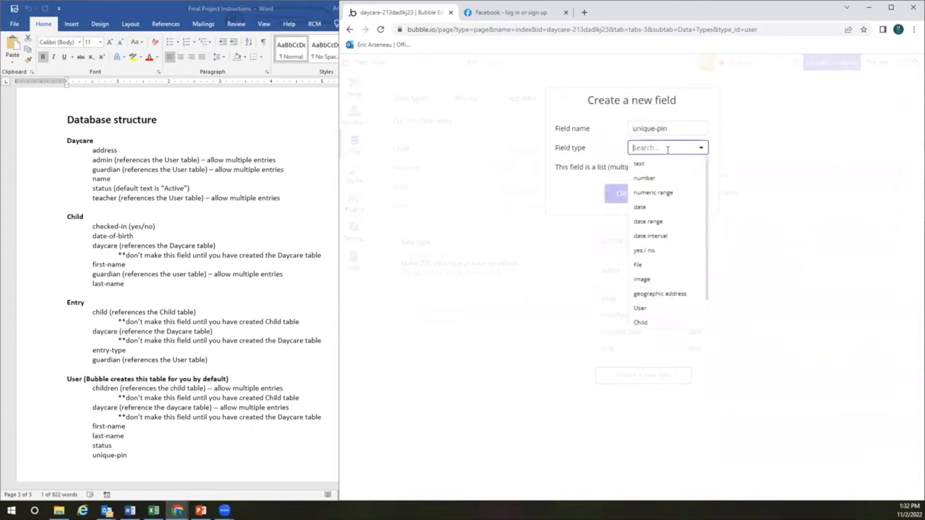
pyautogui.click(645, 166)
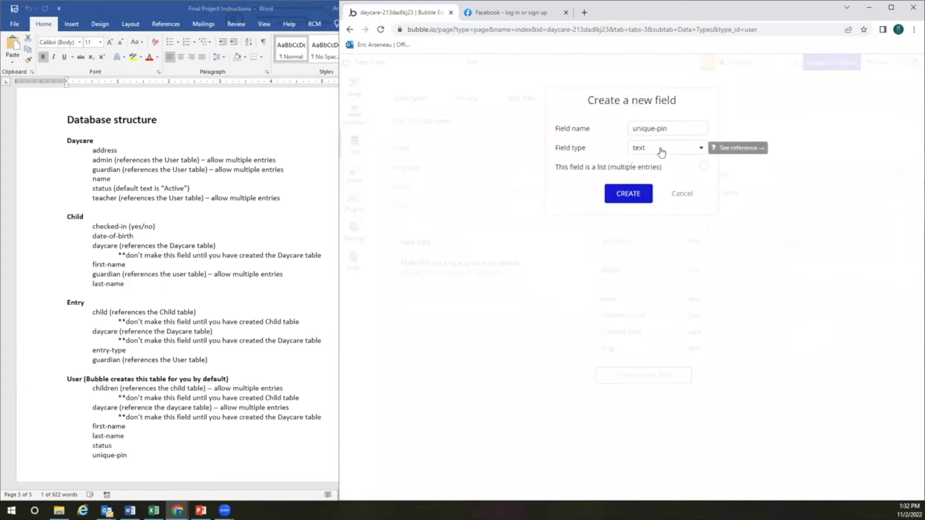
pyautogui.click(633, 194)
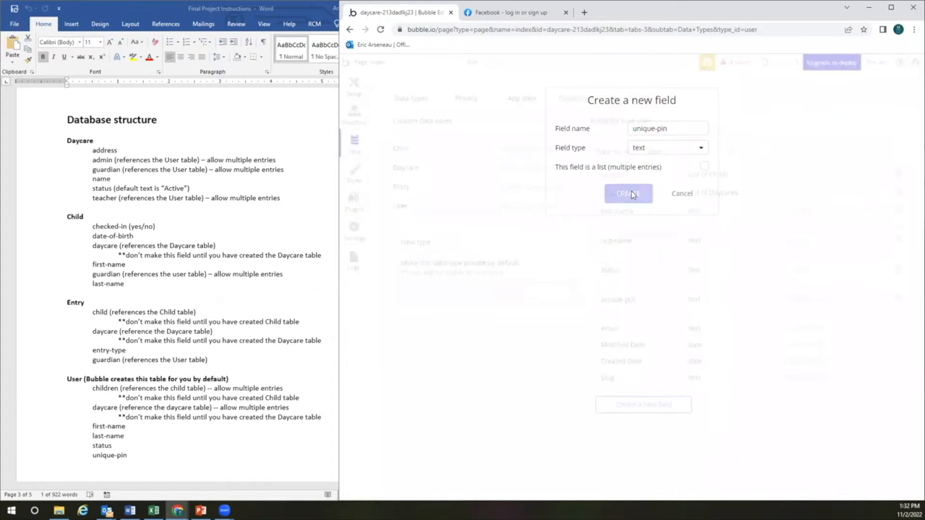
# Check the database structure instructions, then return to the app's data types in Bubble
pyautogui.click(218, 326)
pyautogui.scroll(-5, 218, 323)
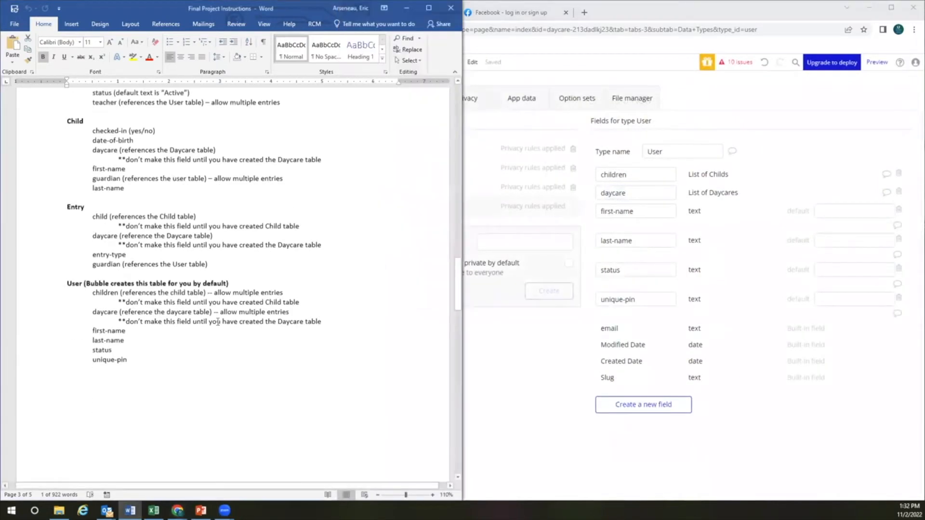
pyautogui.scroll(2, 218, 322)
pyautogui.scroll(2, 217, 321)
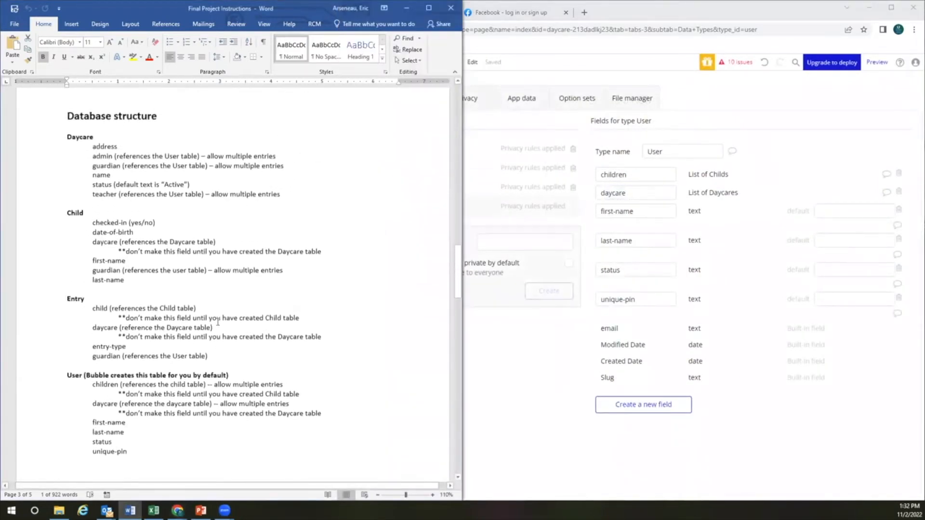
pyautogui.click(574, 408)
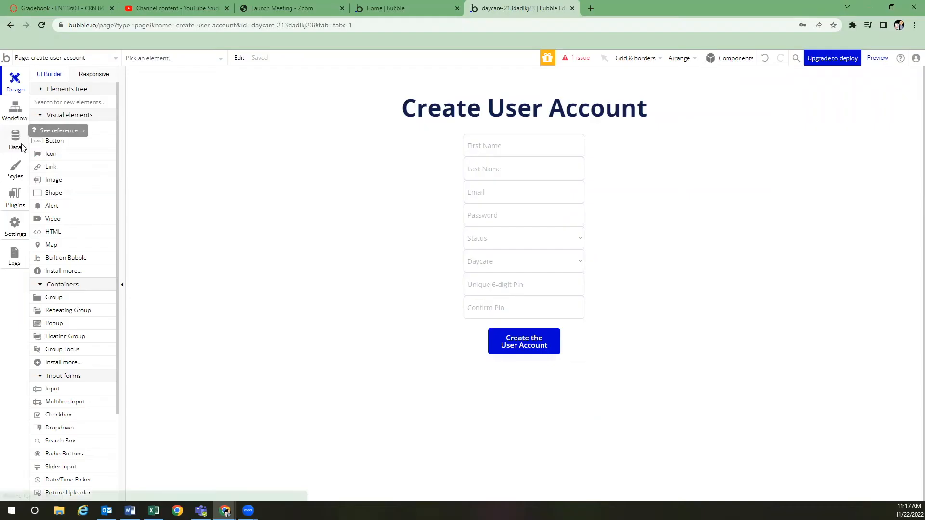
pyautogui.click(22, 147)
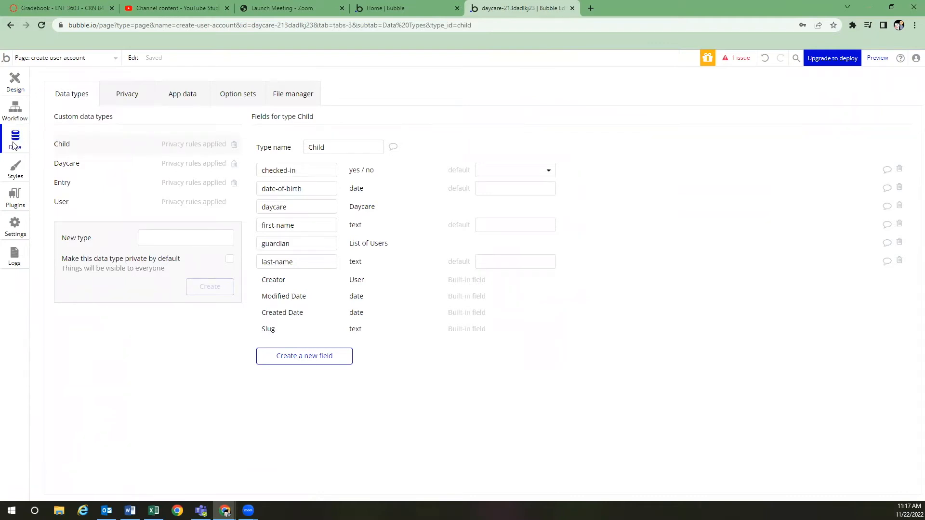
# Switch to the Privacy tab for the Child data type
pyautogui.click(128, 96)
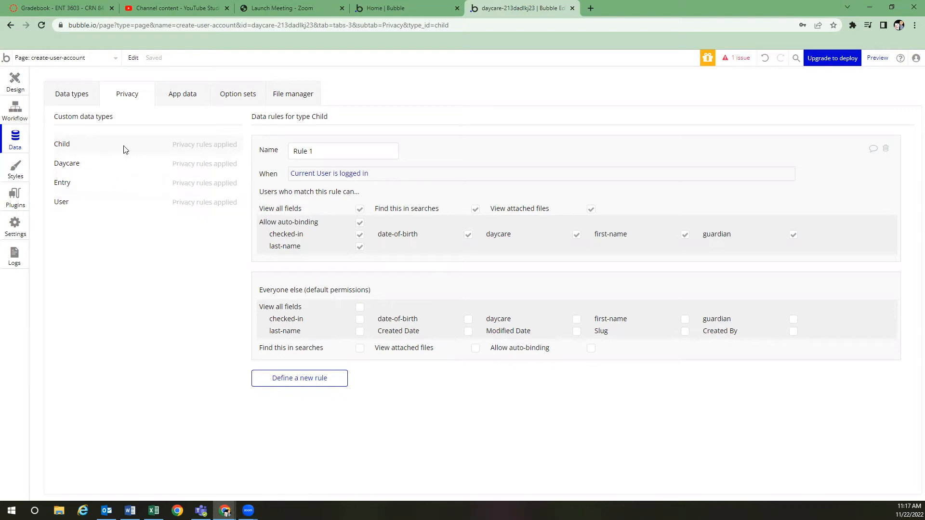
# Delete Rule 1 for Child and Daycare to make them public, then review Entry and User rules
pyautogui.click(885, 148)
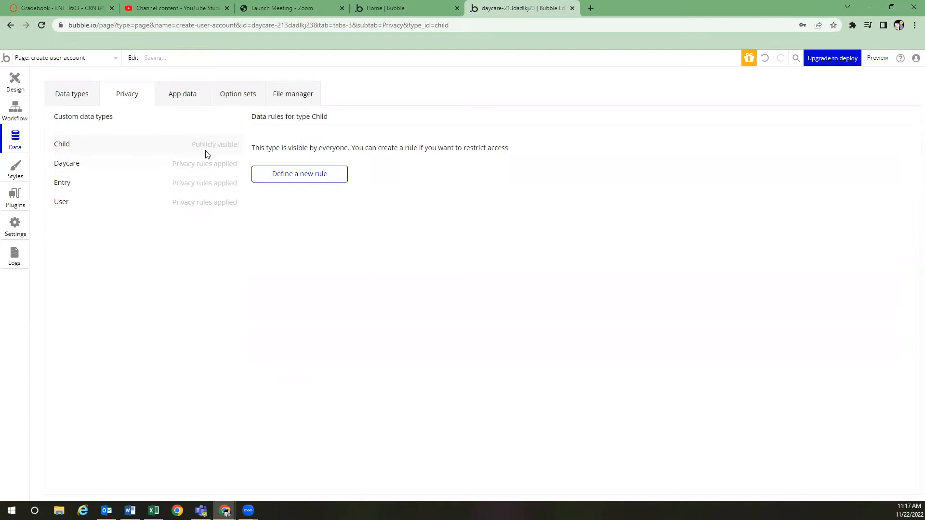
pyautogui.click(148, 171)
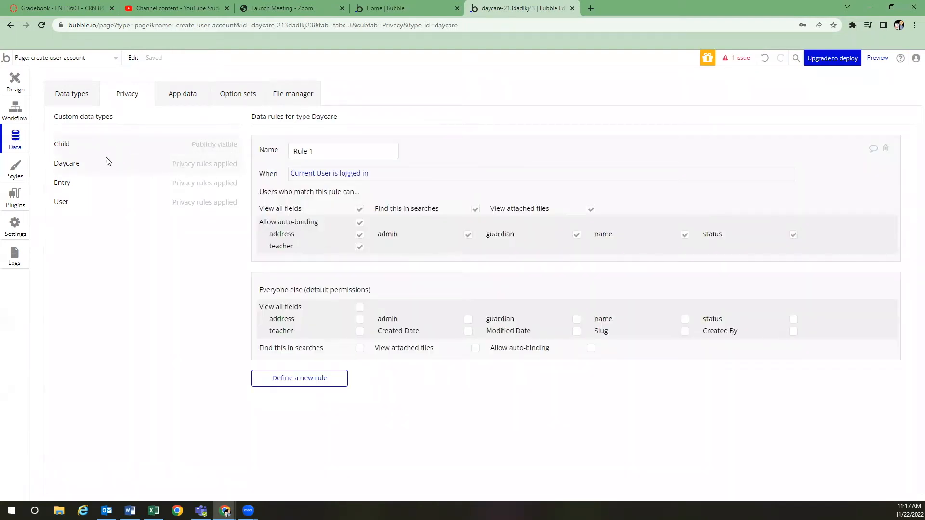
pyautogui.click(885, 149)
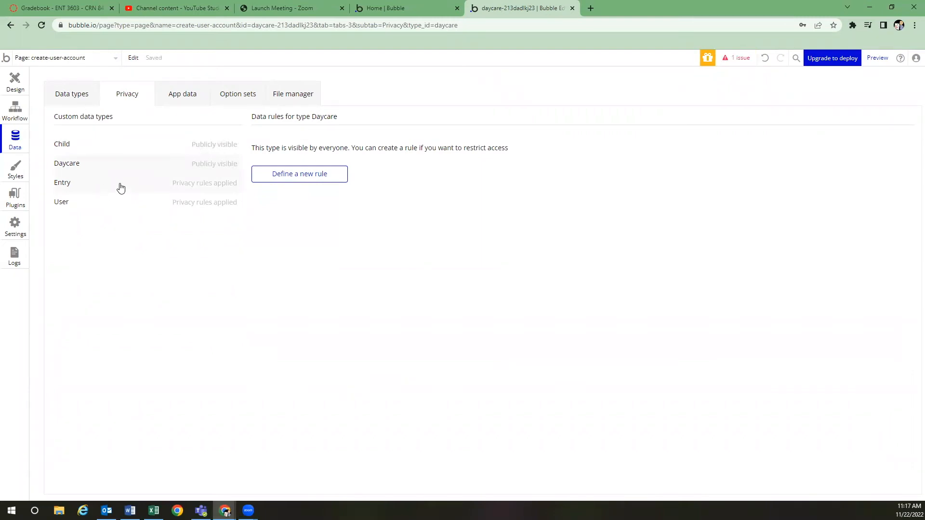
pyautogui.click(159, 184)
pyautogui.click(147, 202)
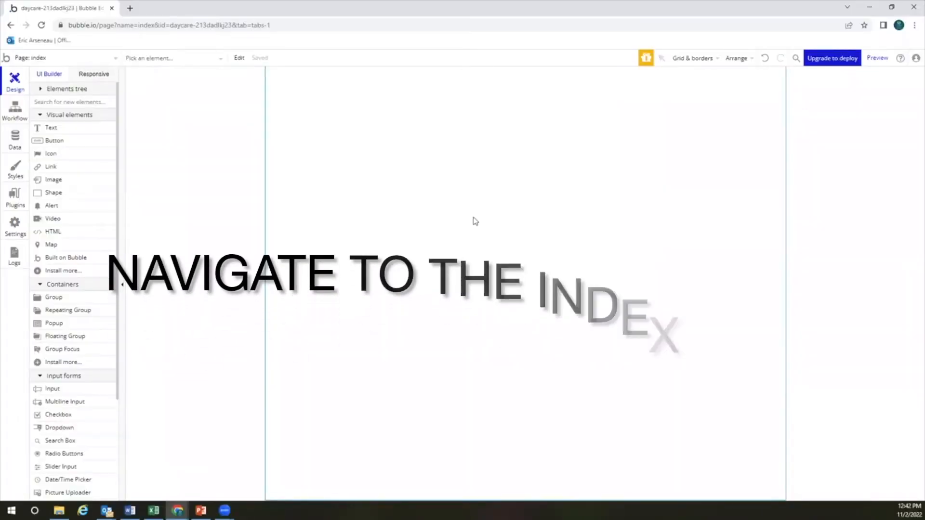
# Set the index page's container layout to Column and preview its responsive widths
pyautogui.doubleClick(473, 218)
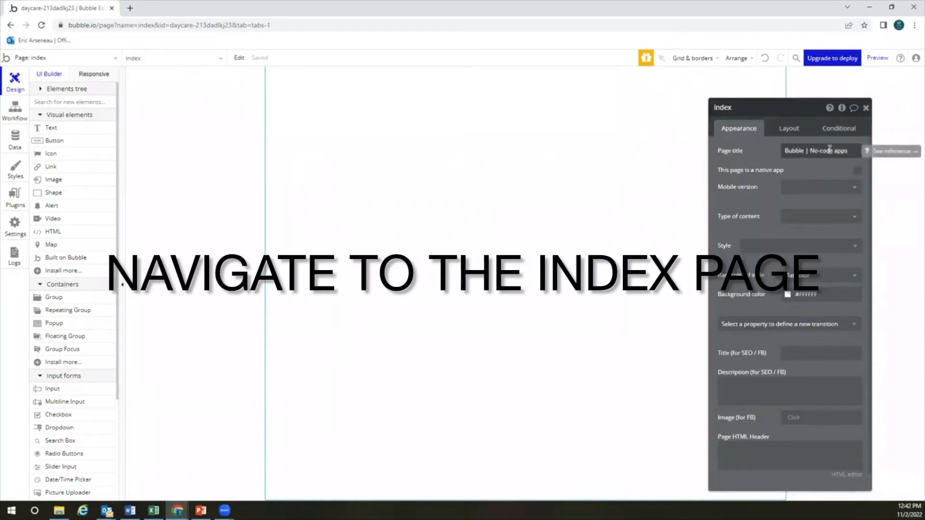
pyautogui.click(793, 131)
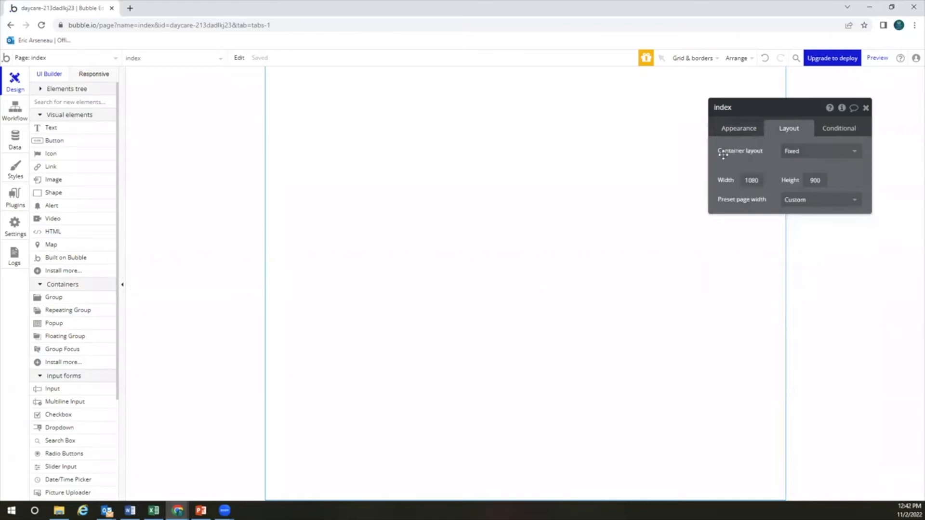
pyautogui.click(805, 151)
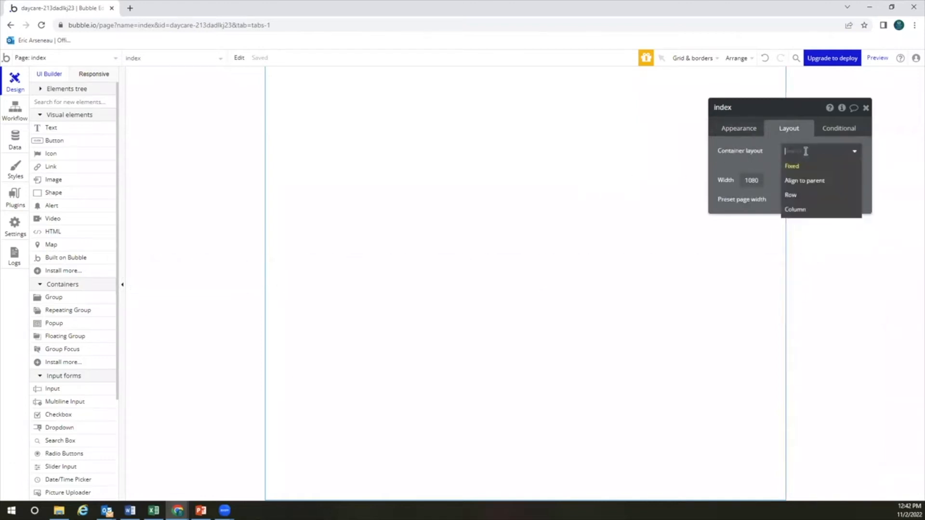
pyautogui.click(799, 210)
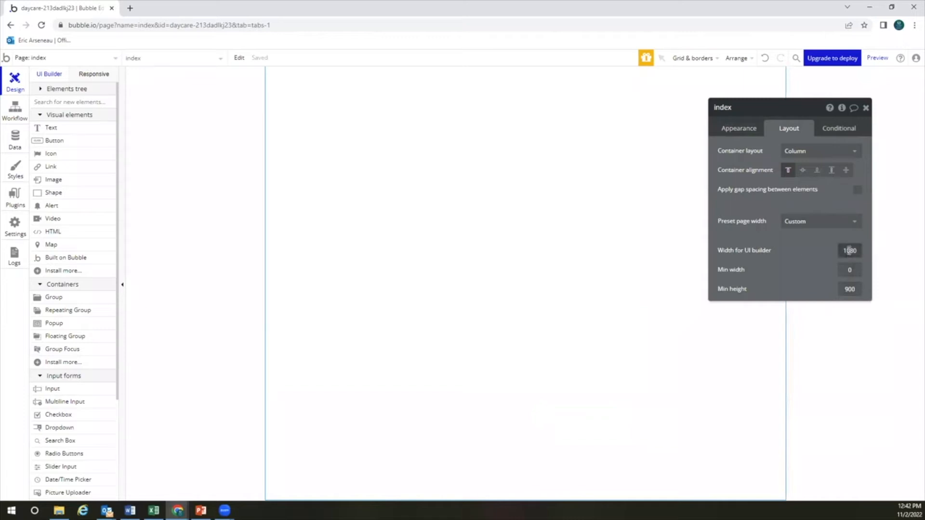
pyautogui.click(792, 152)
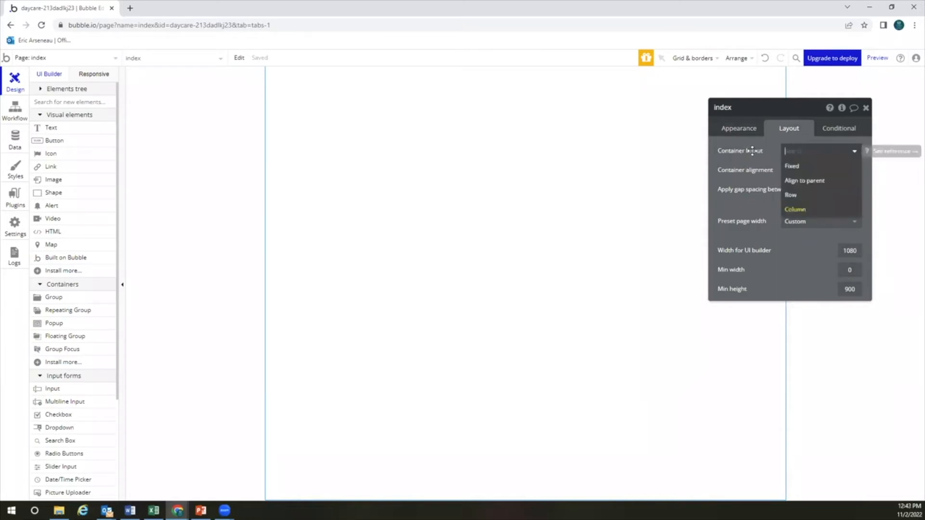
pyautogui.click(793, 209)
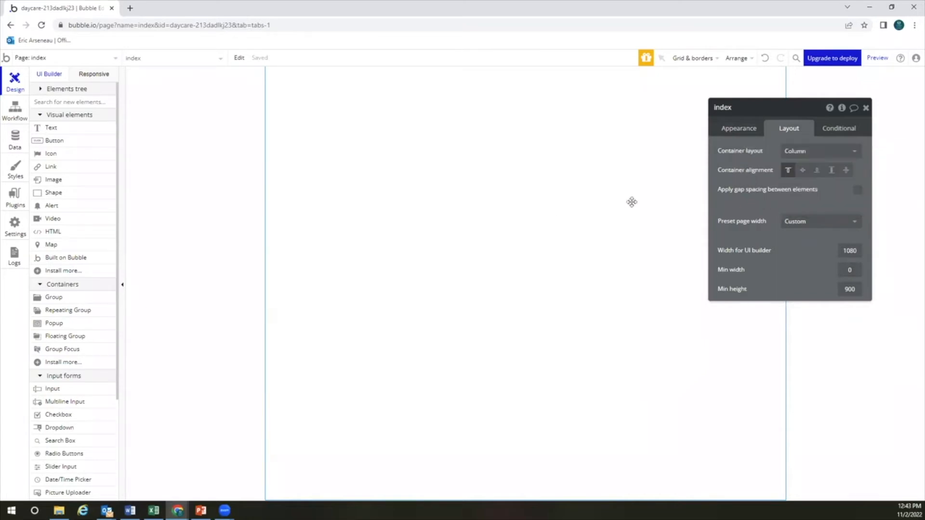
pyautogui.click(95, 75)
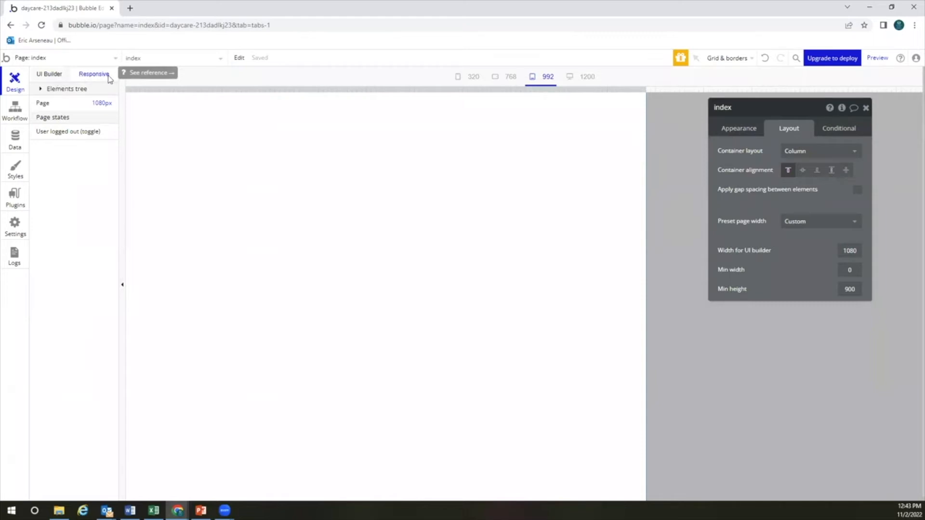
pyautogui.click(53, 77)
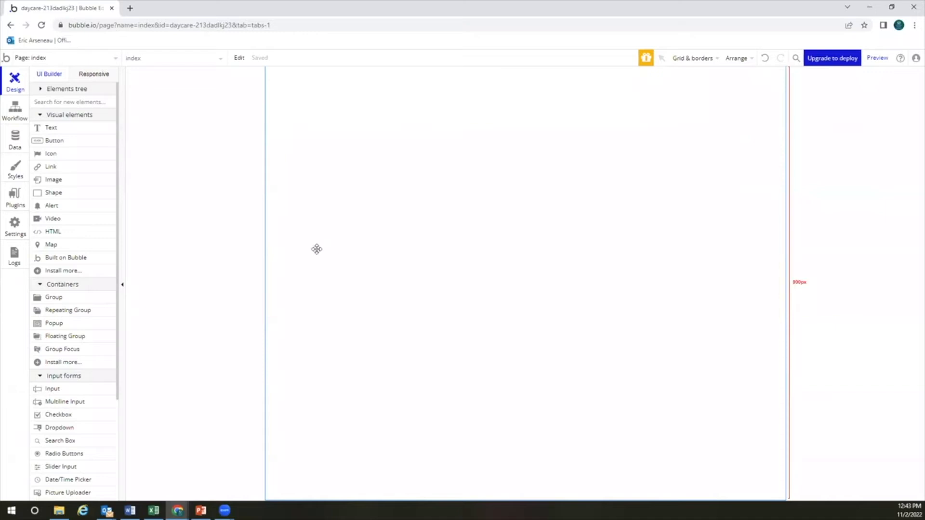
# Place a 'Daycare Login' text element at the top of index, styled Heading 1
pyautogui.click(83, 64)
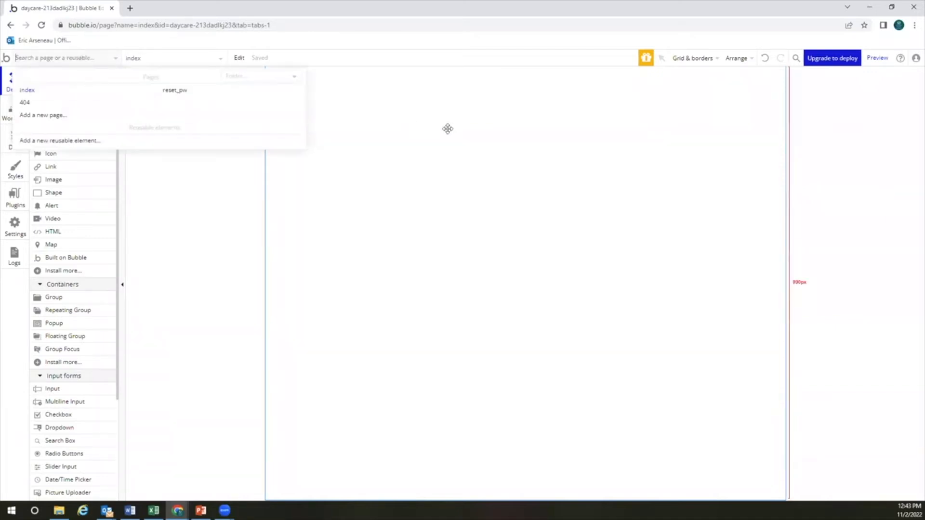
pyautogui.click(443, 129)
pyautogui.click(76, 130)
pyautogui.click(372, 174)
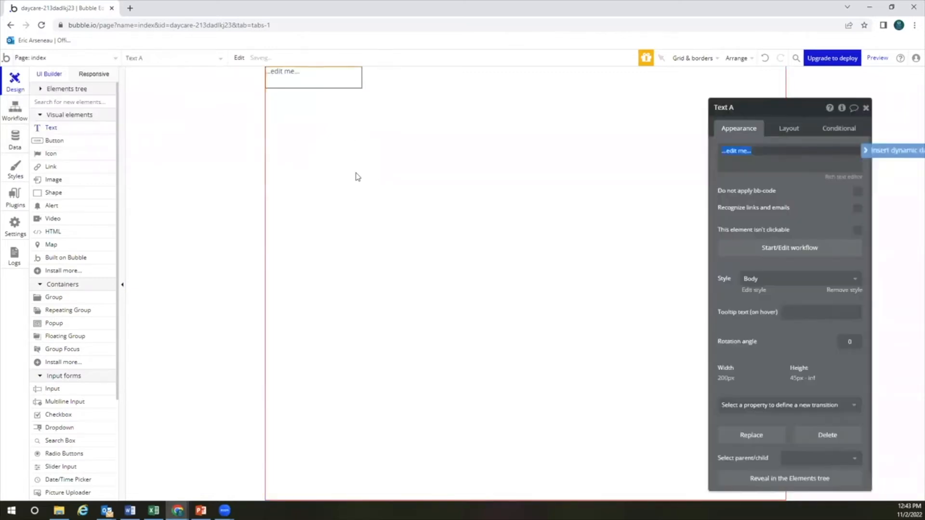
pyautogui.write('D')
pyautogui.click(759, 195)
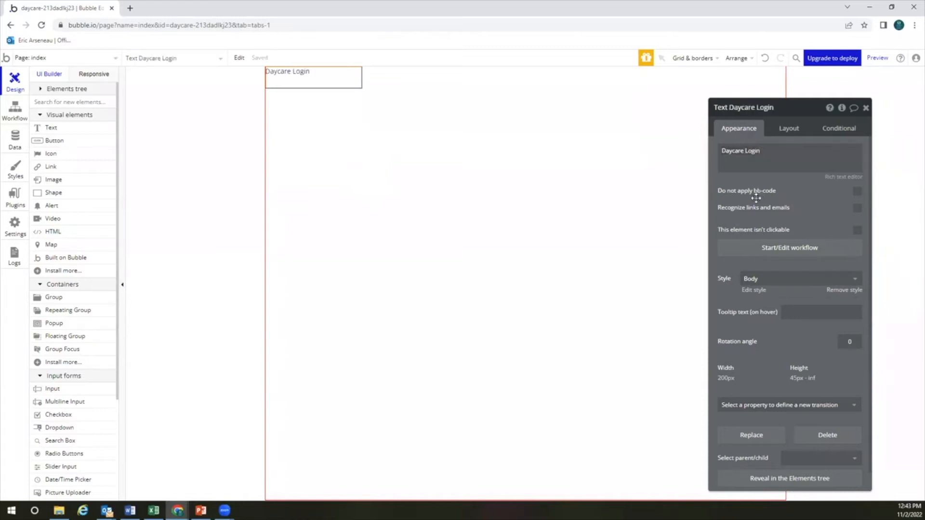
pyautogui.click(772, 281)
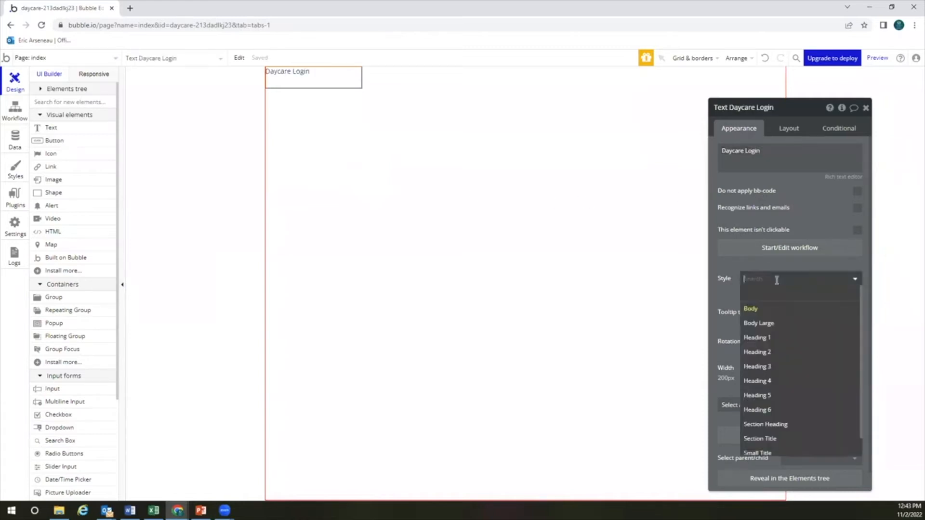
pyautogui.click(784, 339)
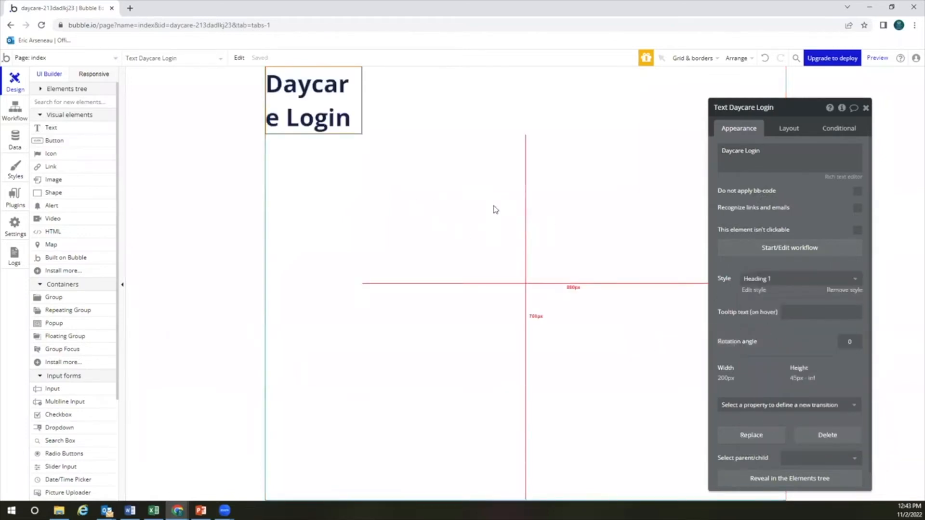
# Untick fixed width, set min width and height to 0, and fit the heading's width to content
pyautogui.click(792, 129)
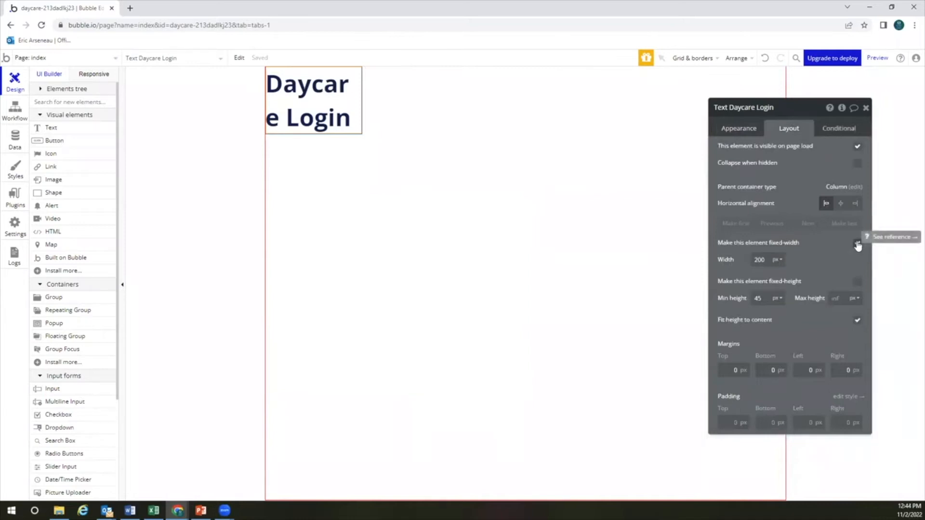
pyautogui.click(335, 94)
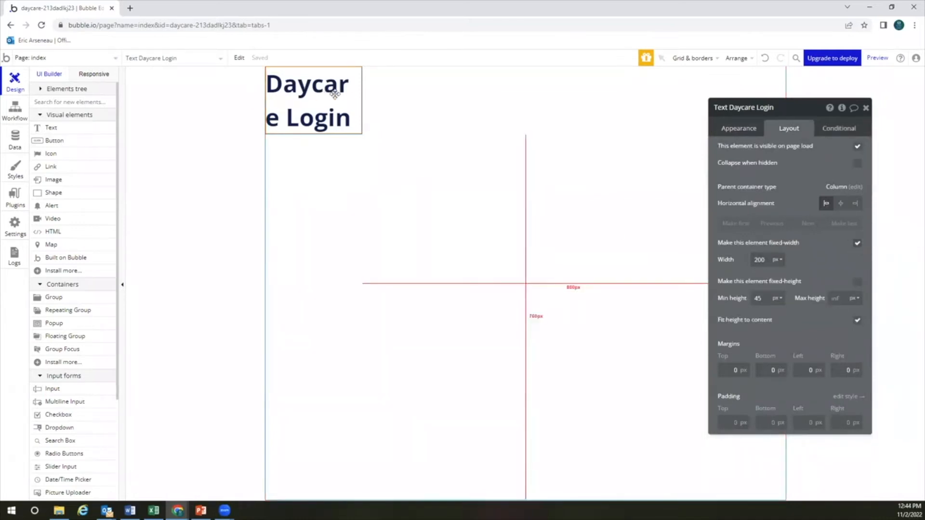
pyautogui.click(858, 244)
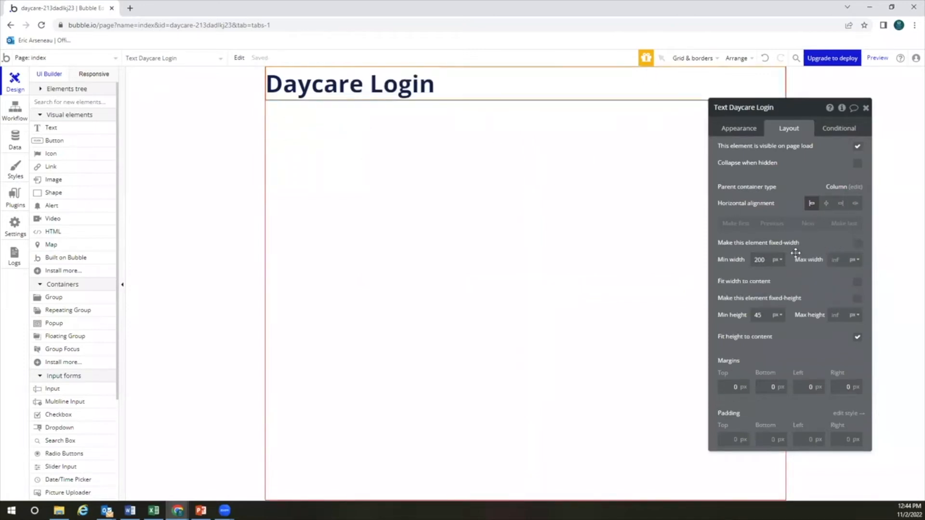
pyautogui.write('0')
pyautogui.click(857, 282)
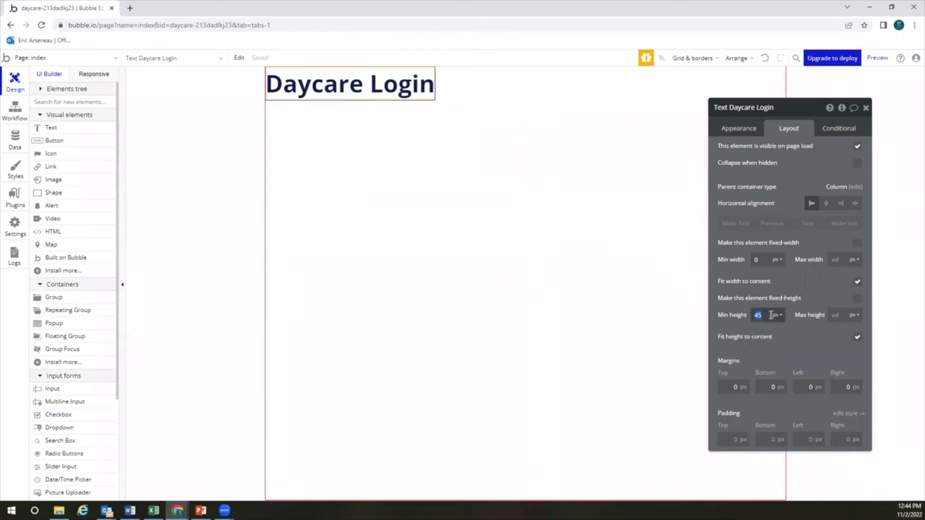
pyautogui.write('0')
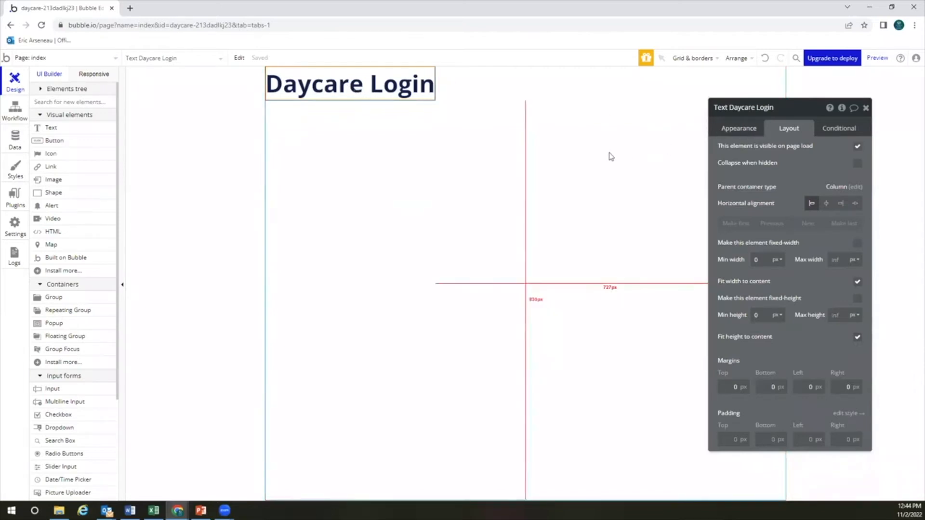
pyautogui.click(513, 159)
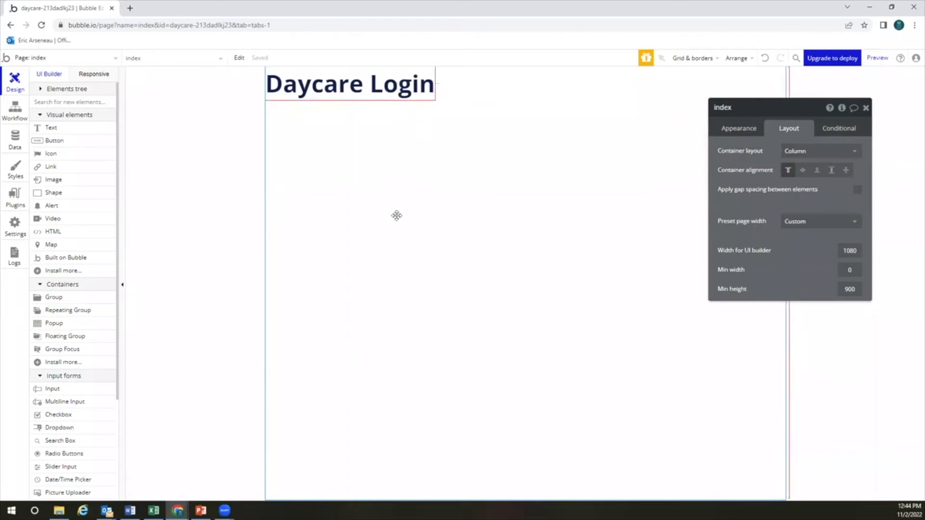
# Set the heading's horizontal alignment to centre and its top margin to 50 px
pyautogui.click(300, 84)
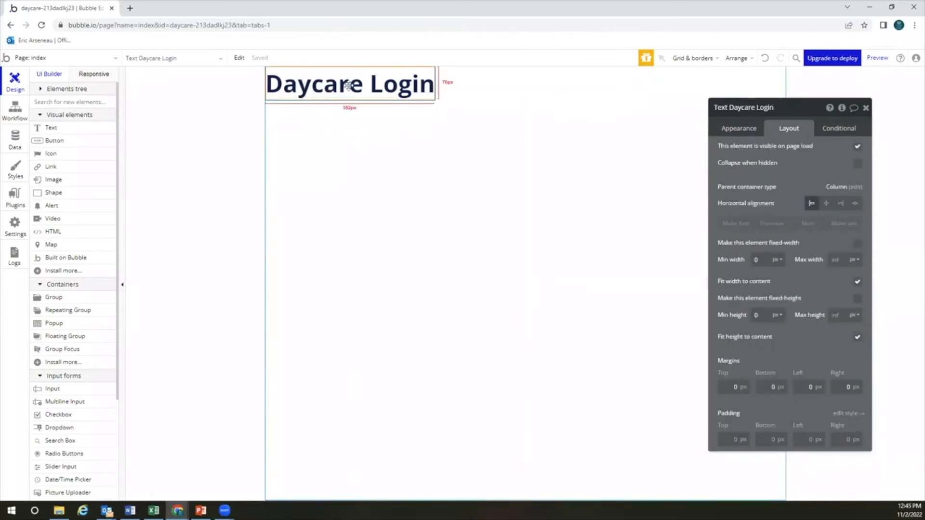
pyautogui.click(827, 204)
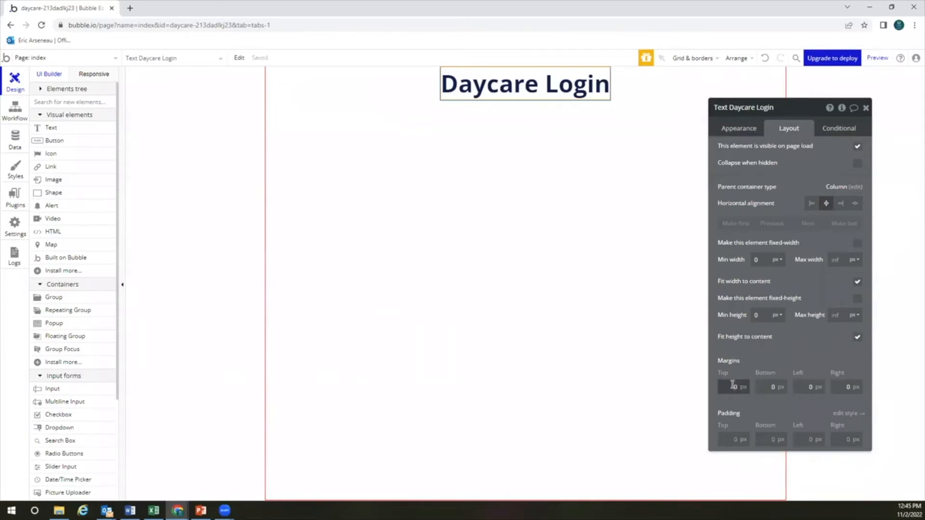
pyautogui.click(764, 352)
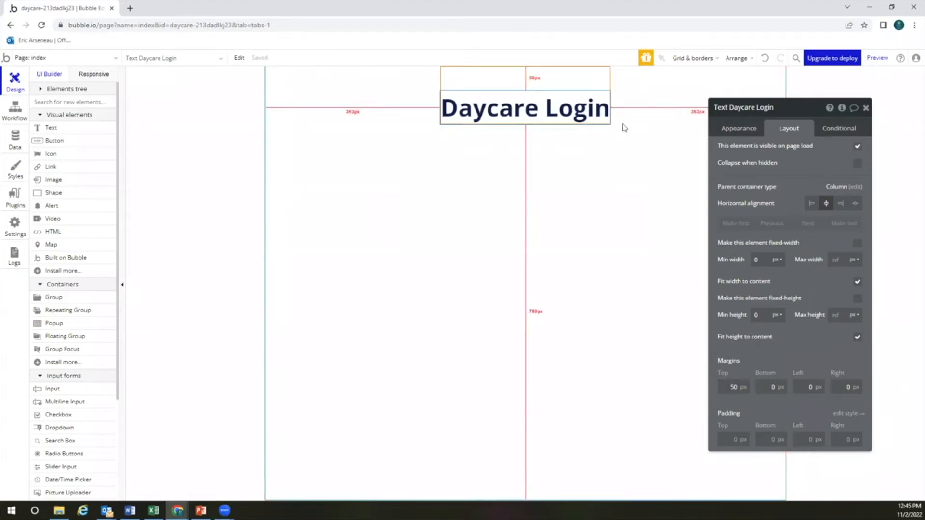
pyautogui.click(559, 147)
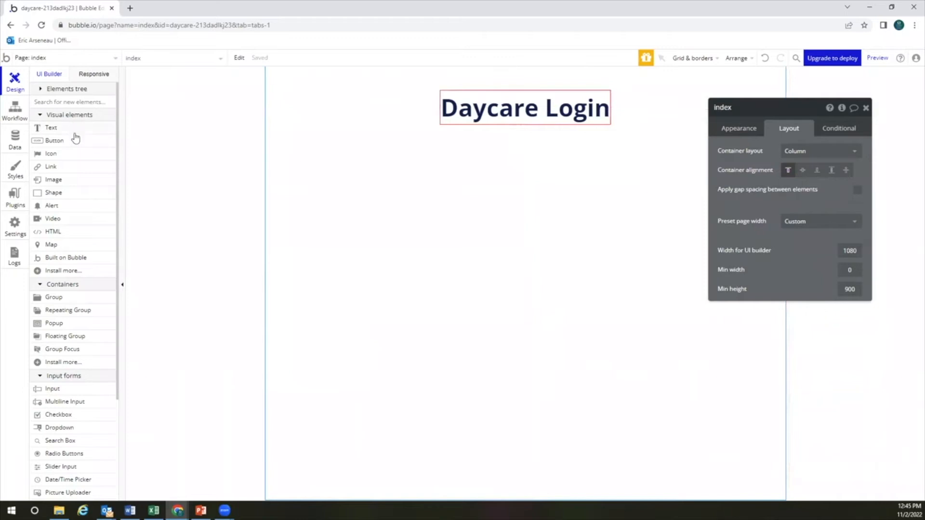
# Add a required input below the heading with placeholder Email and Email content format
pyautogui.click(67, 387)
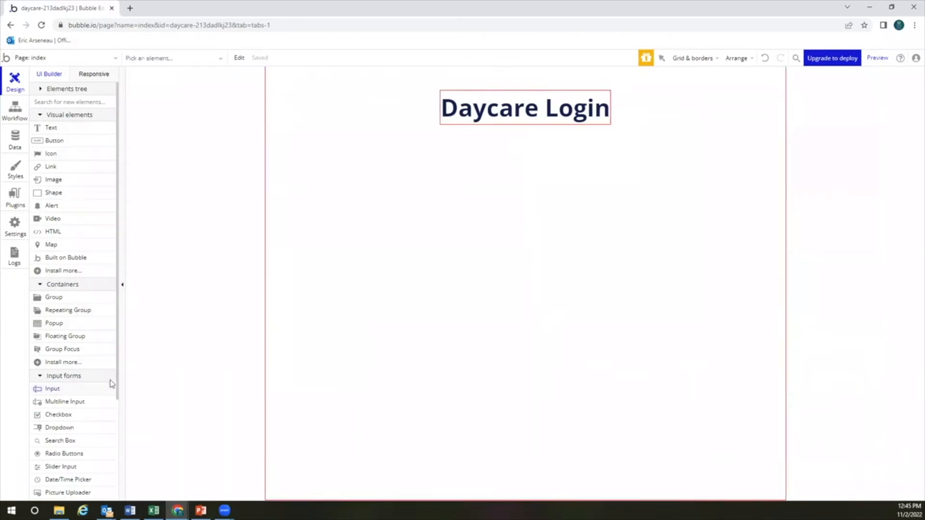
pyautogui.click(513, 168)
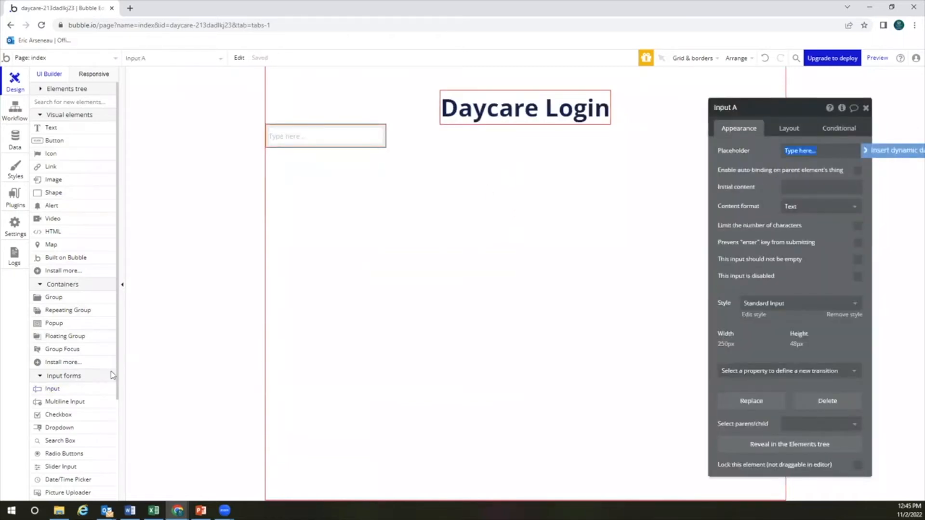
pyautogui.moveTo(337, 135); pyautogui.dragTo(318, 140)
pyautogui.click(790, 151)
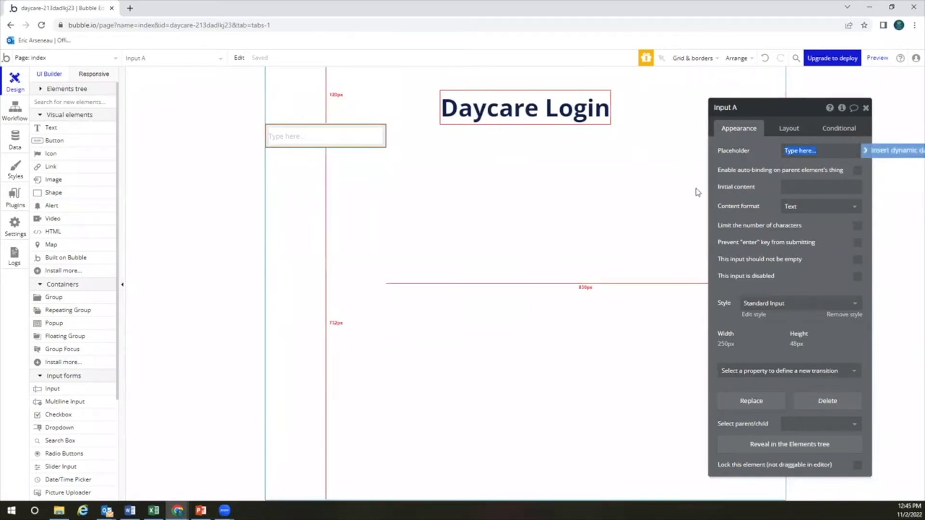
pyautogui.write('Email')
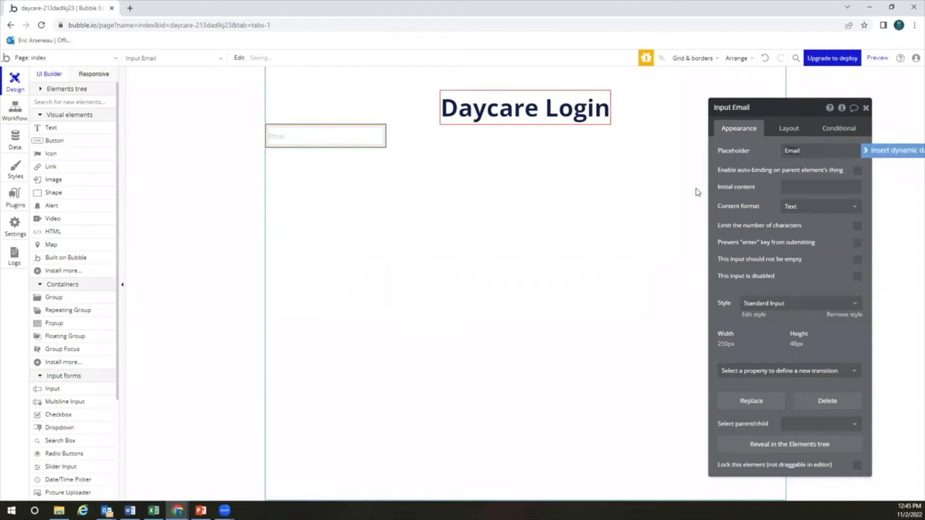
pyautogui.click(794, 206)
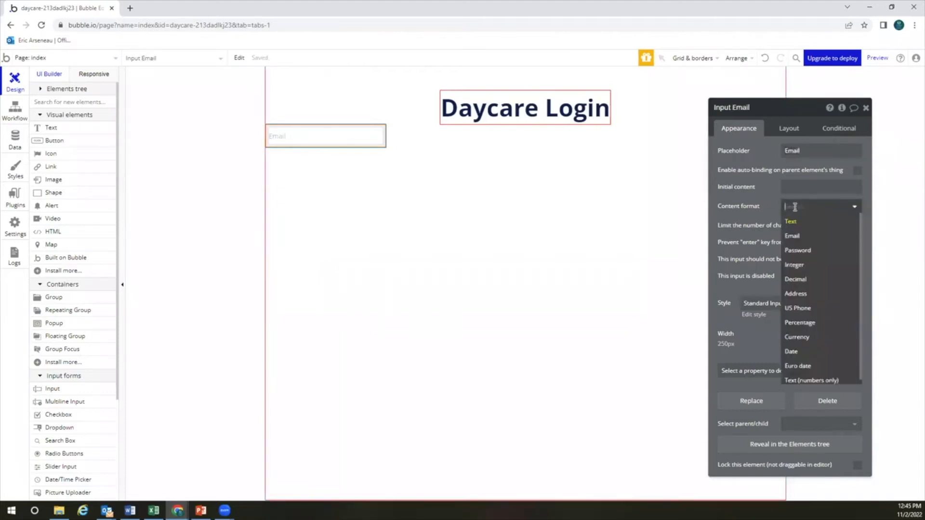
pyautogui.click(794, 236)
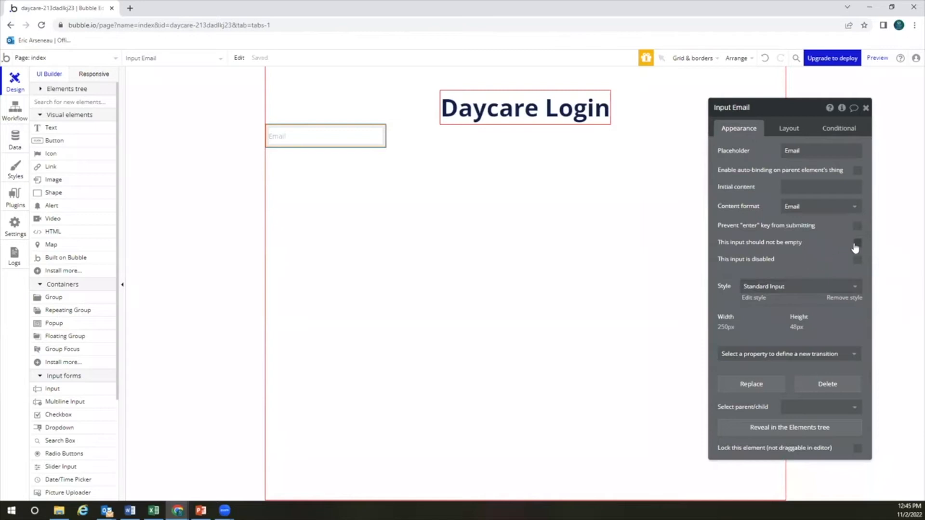
pyautogui.click(858, 242)
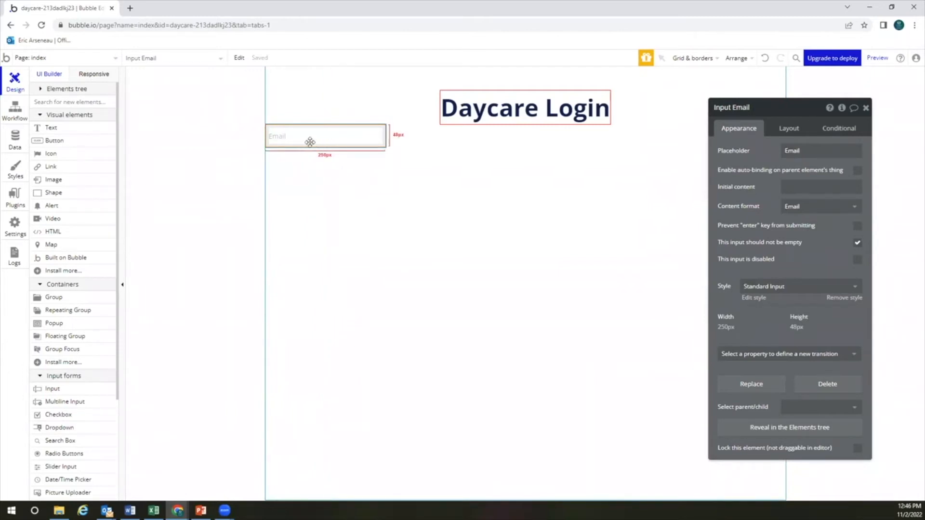
# Add a required Password input below the Email field using Password content format
pyautogui.click(79, 390)
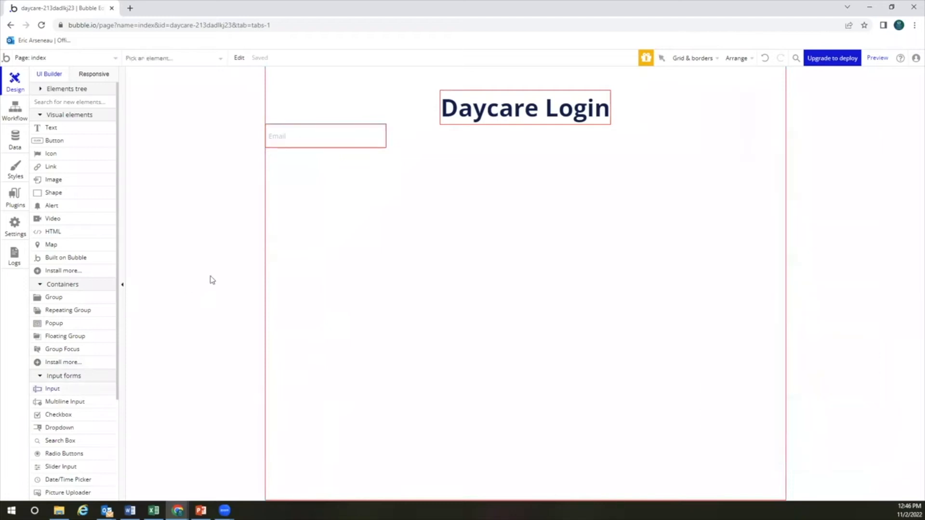
pyautogui.click(326, 185)
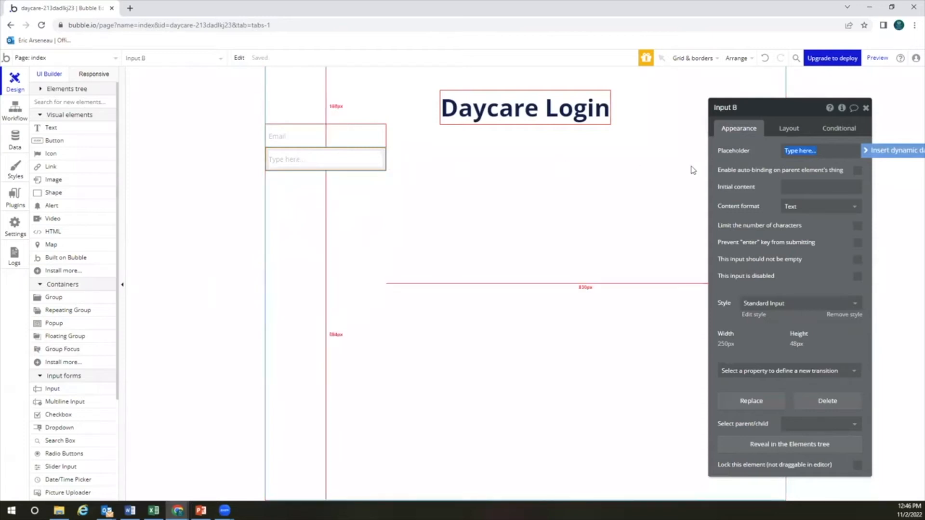
pyautogui.write('Password')
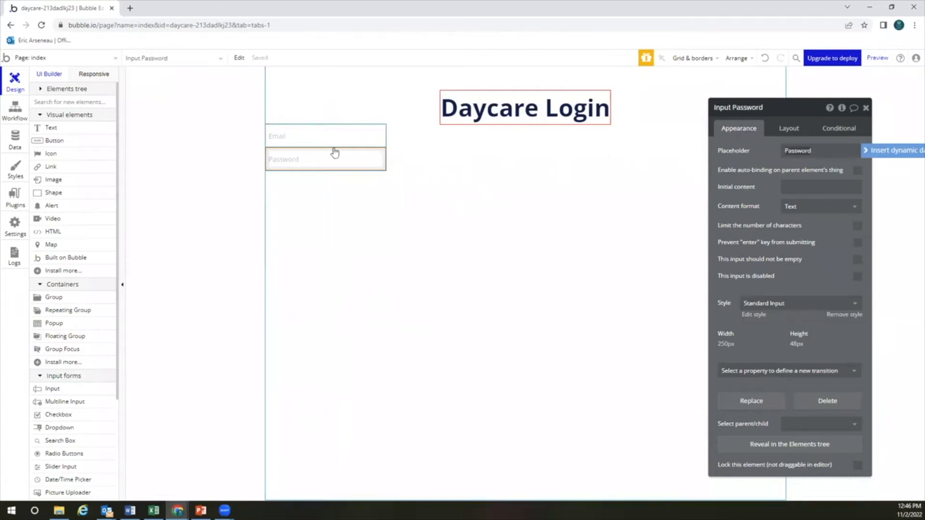
pyautogui.click(798, 206)
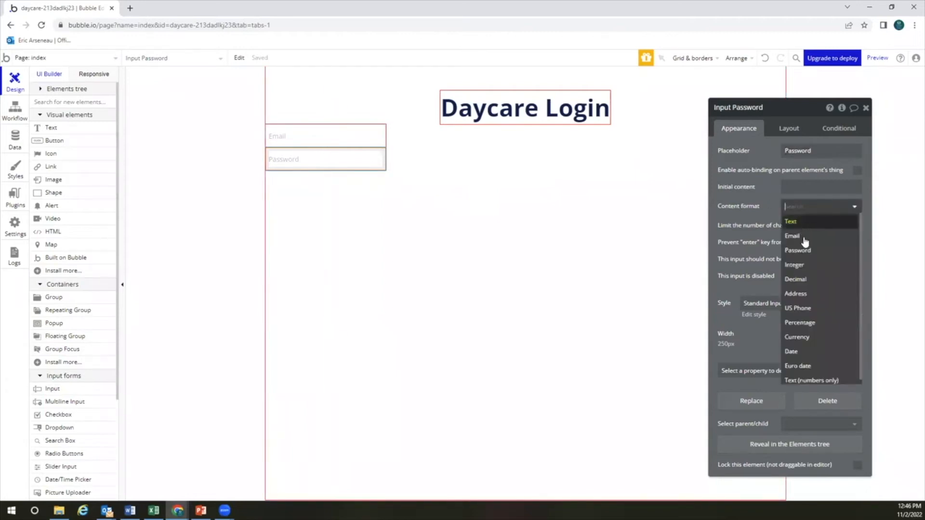
pyautogui.click(803, 250)
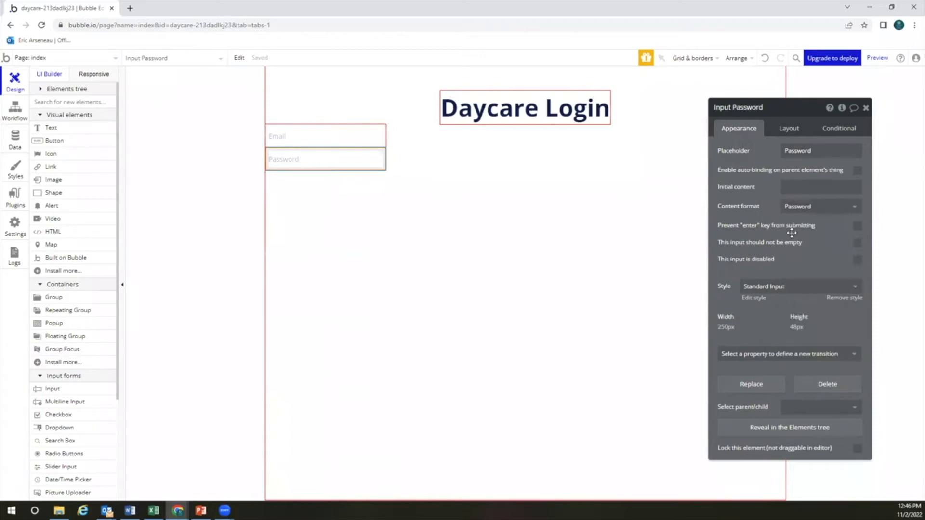
pyautogui.click(857, 243)
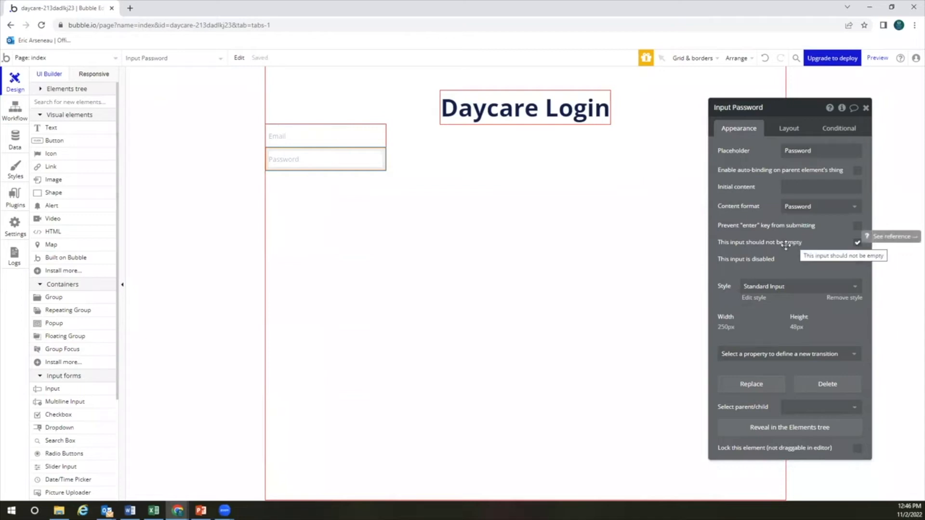
# Place a button below the Password input and label it 'Get Started'
pyautogui.click(76, 143)
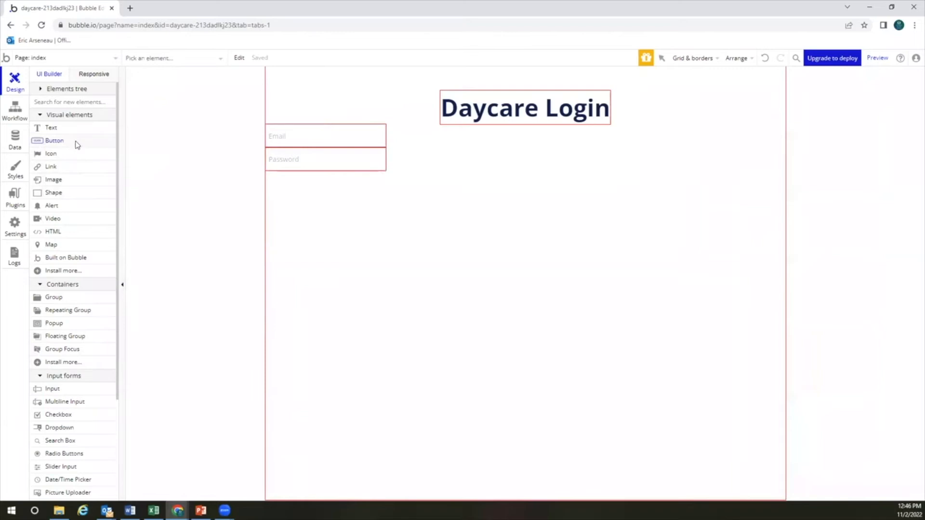
pyautogui.click(307, 197)
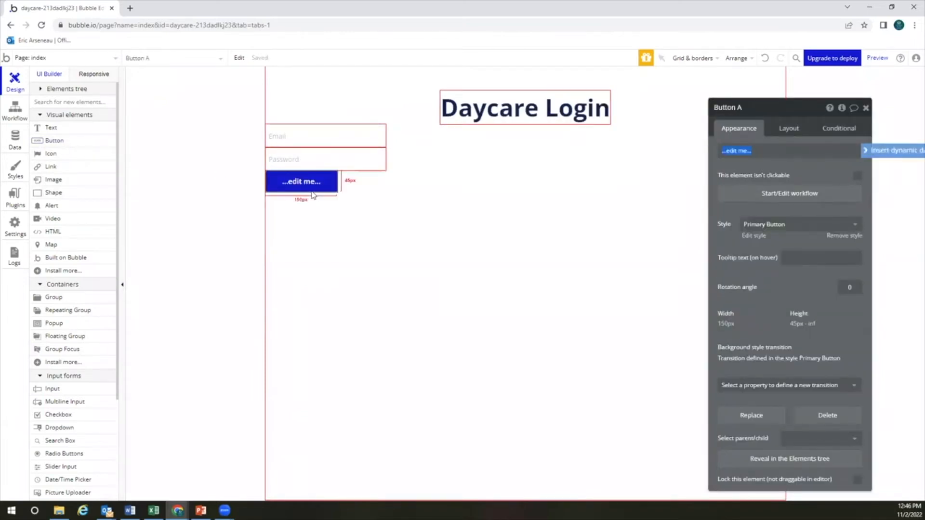
pyautogui.write('C')
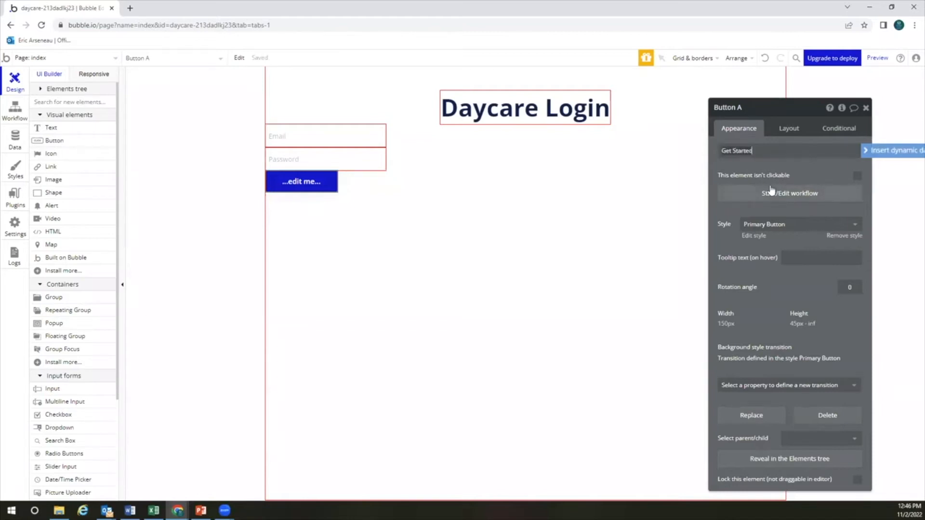
pyautogui.click(747, 260)
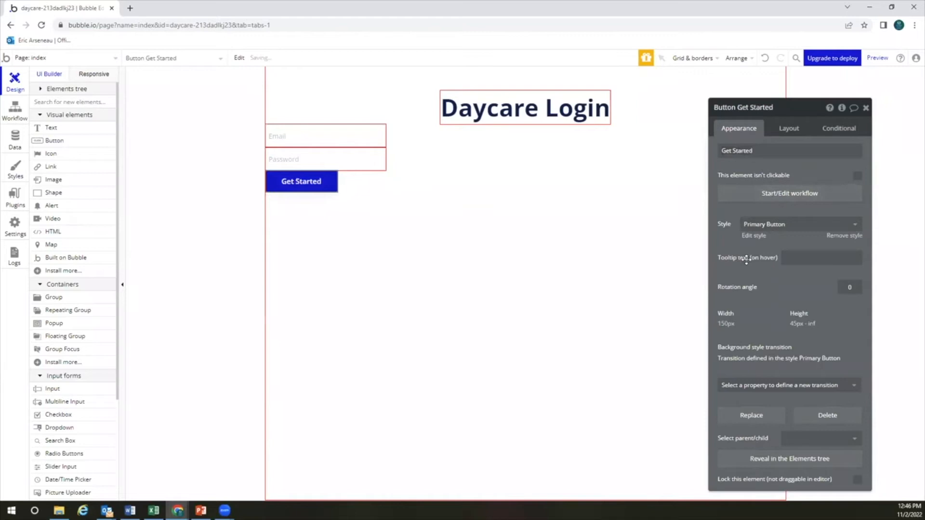
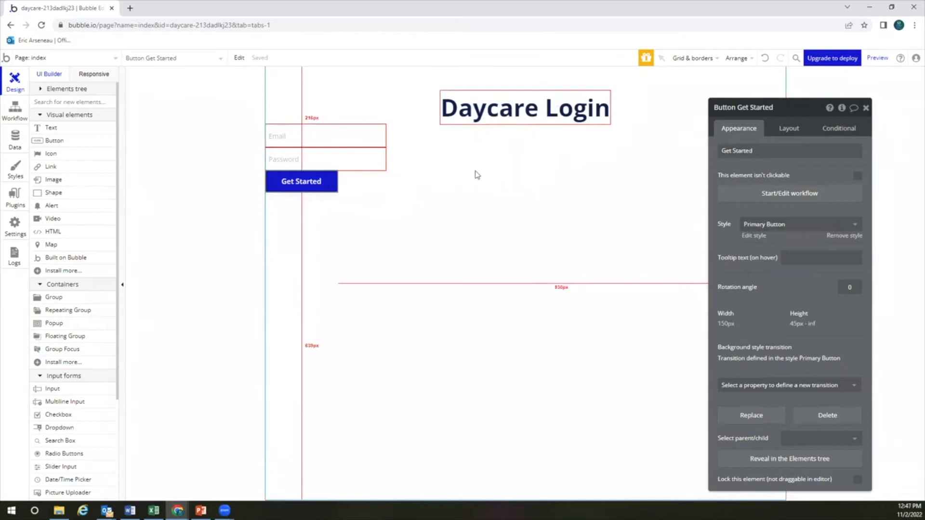
# Center the Email input, Password input and Get Started button horizontally on the page
pyautogui.click(368, 136)
pyautogui.click(361, 154)
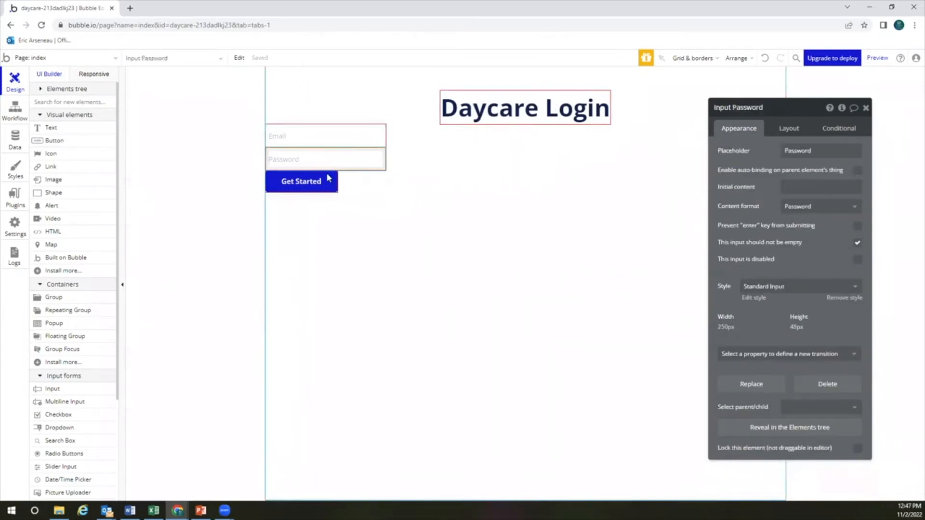
pyautogui.click(322, 186)
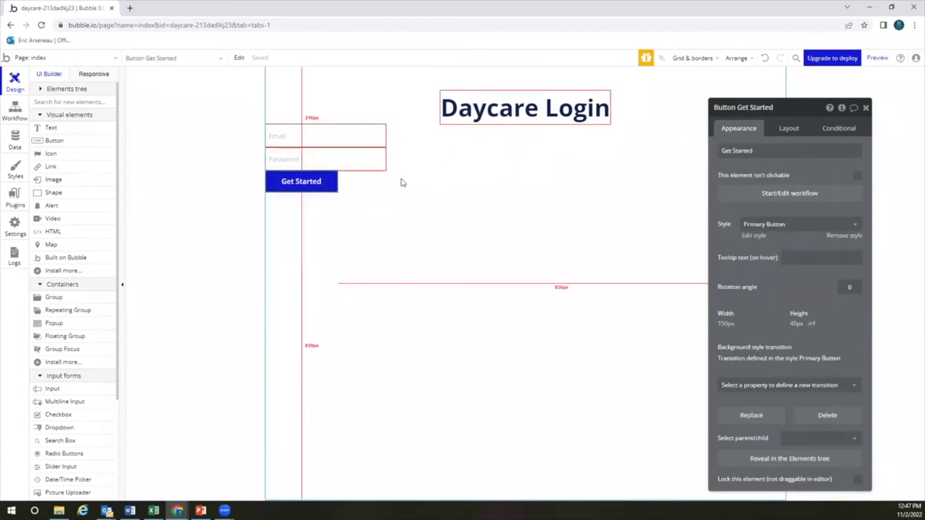
pyautogui.click(364, 138)
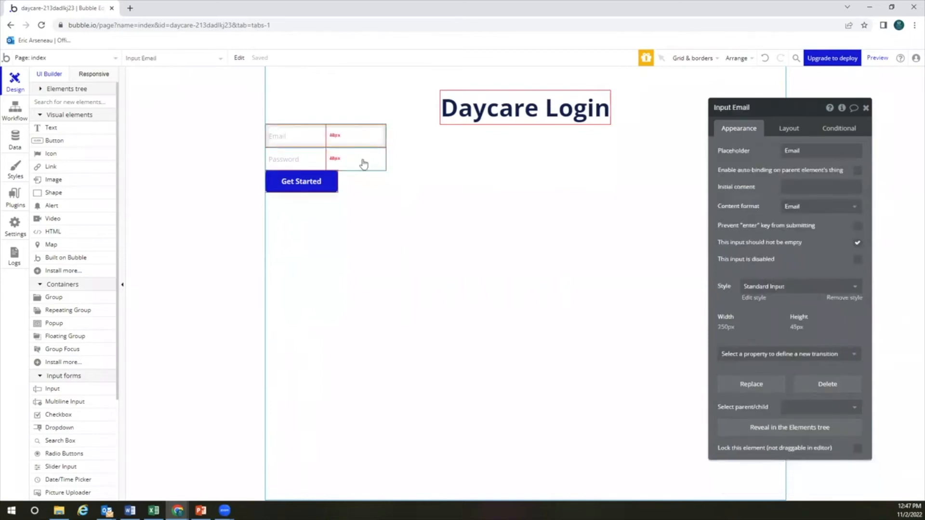
pyautogui.click(363, 162)
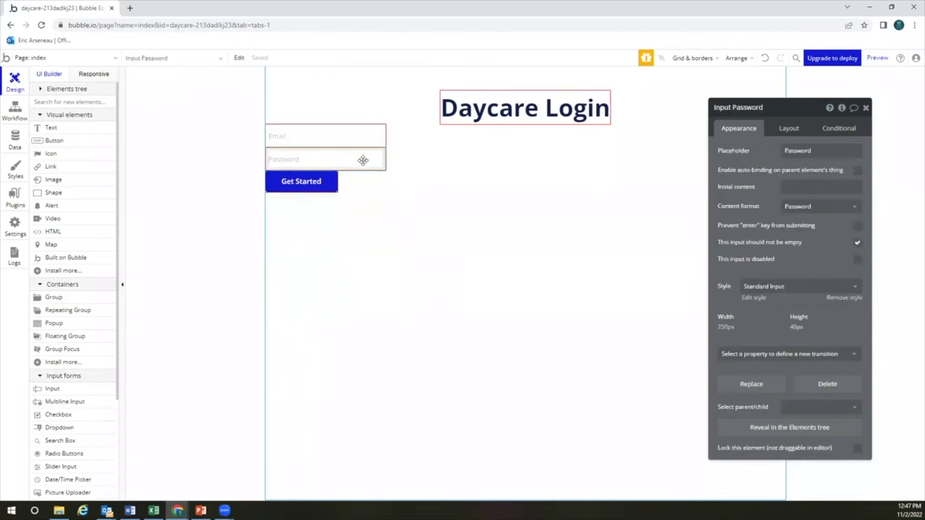
pyautogui.click(357, 134)
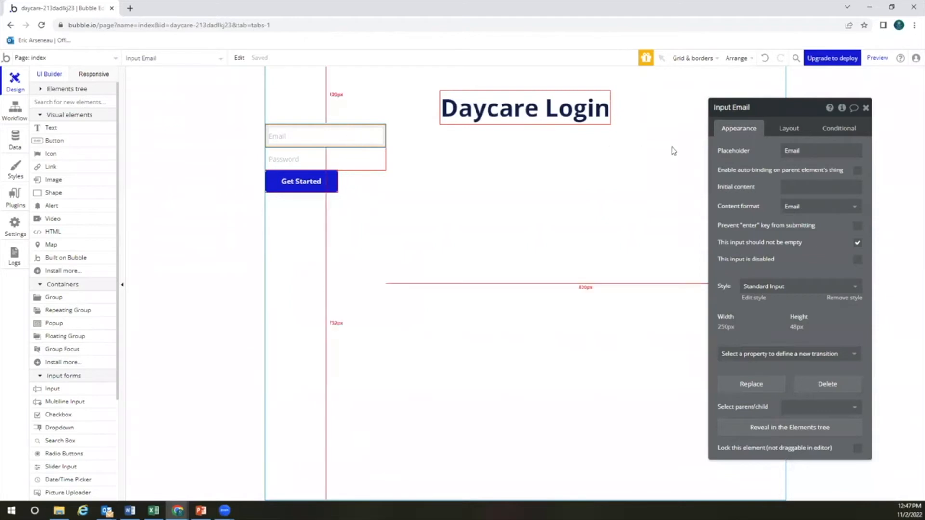
pyautogui.click(789, 129)
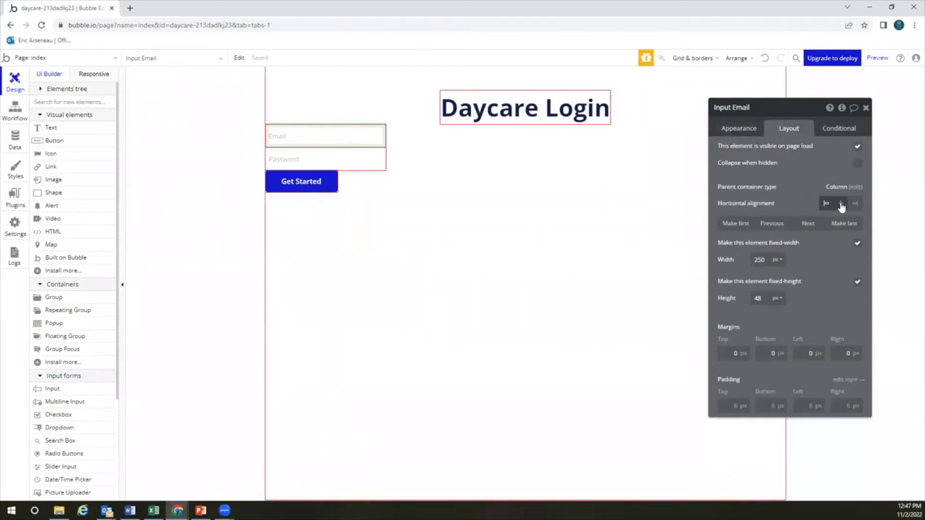
pyautogui.click(841, 203)
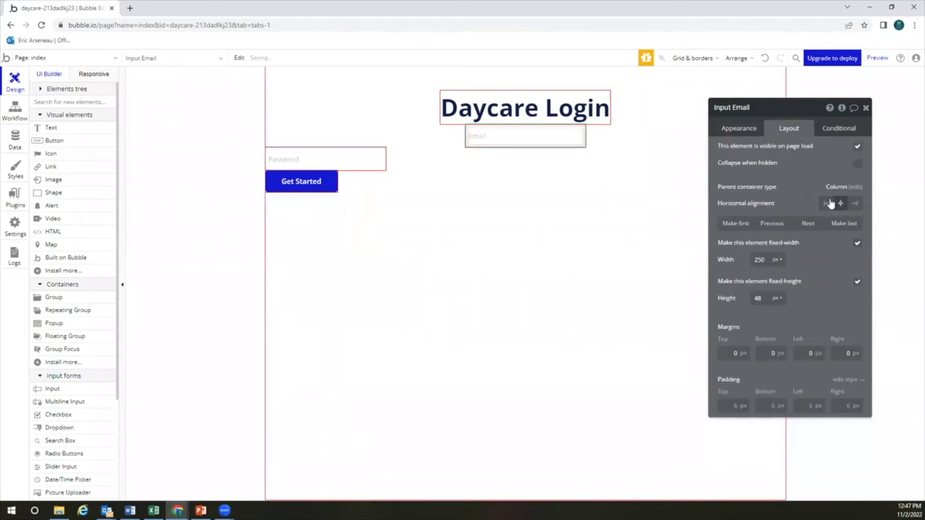
pyautogui.click(349, 165)
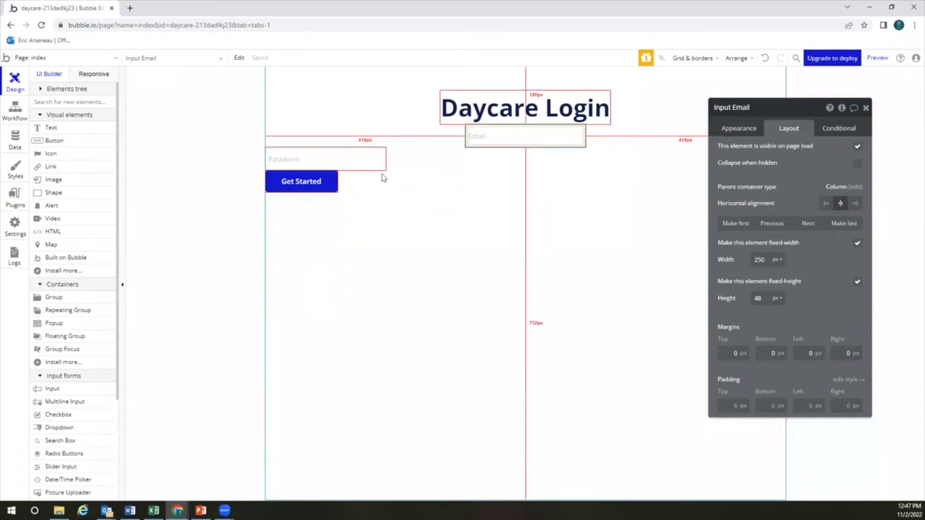
pyautogui.click(840, 204)
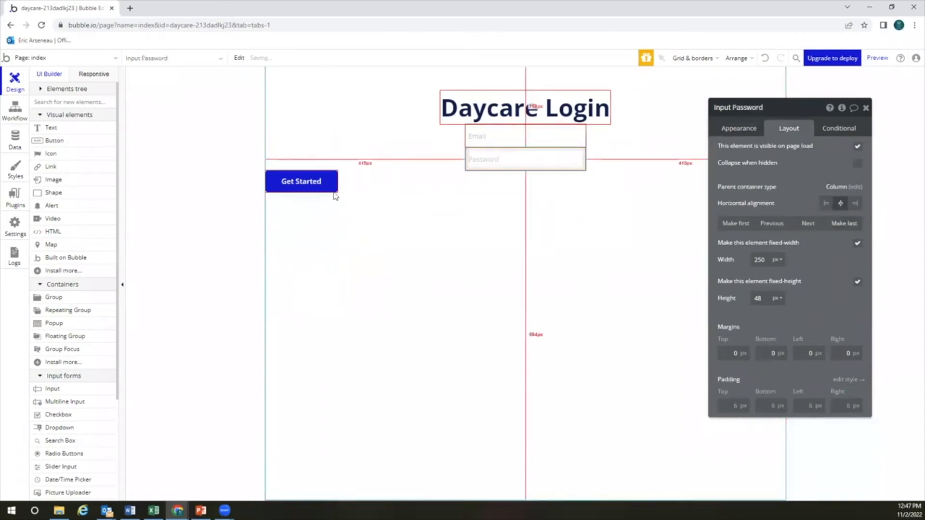
pyautogui.click(331, 183)
pyautogui.click(840, 203)
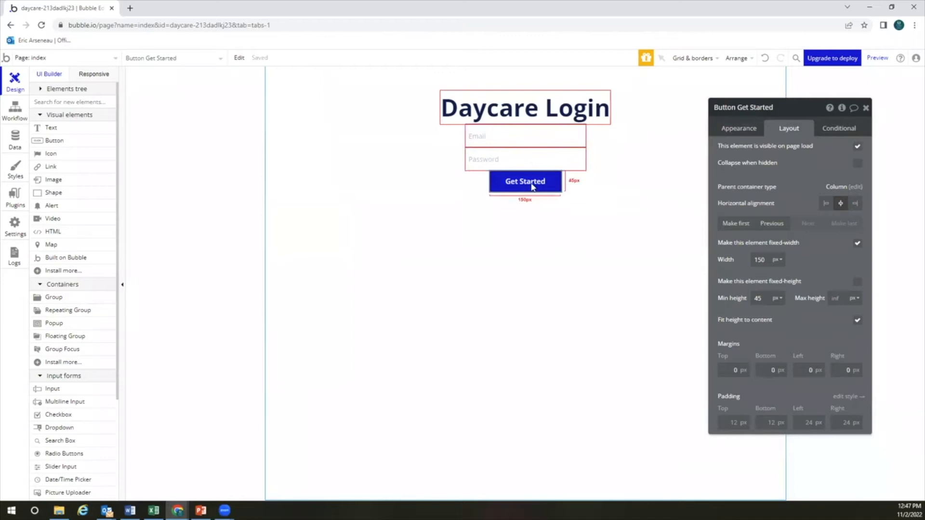
# Give the Email input and the Get Started button a 20px top margin
pyautogui.click(532, 136)
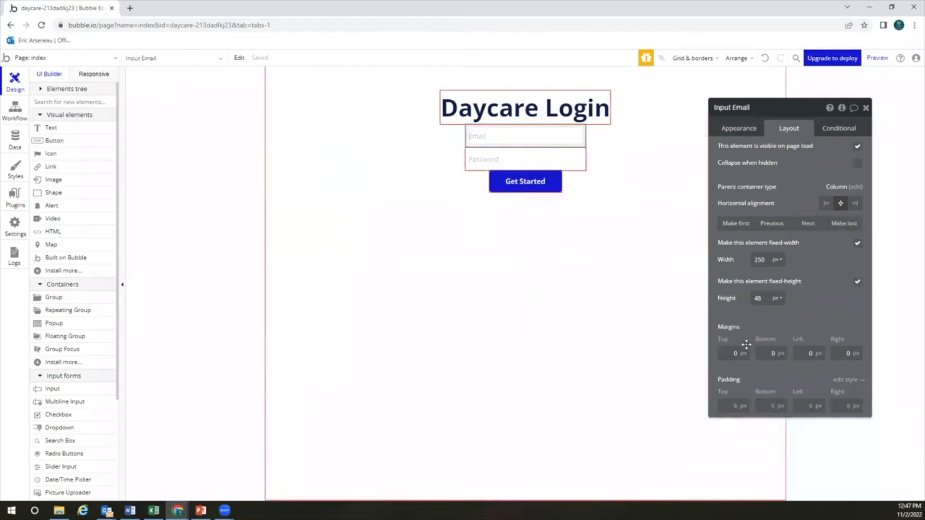
pyautogui.click(731, 357)
pyautogui.write('2')
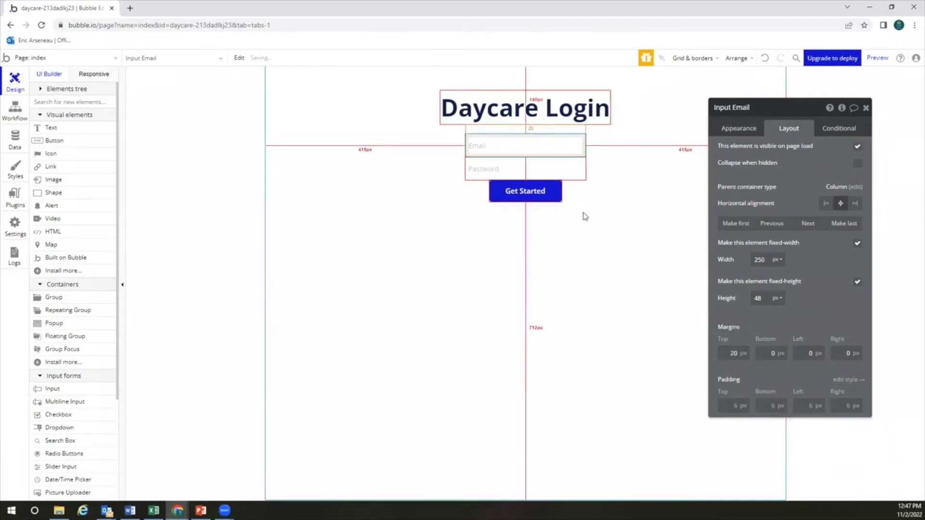
pyautogui.click(553, 196)
pyautogui.click(734, 370)
pyautogui.write('20')
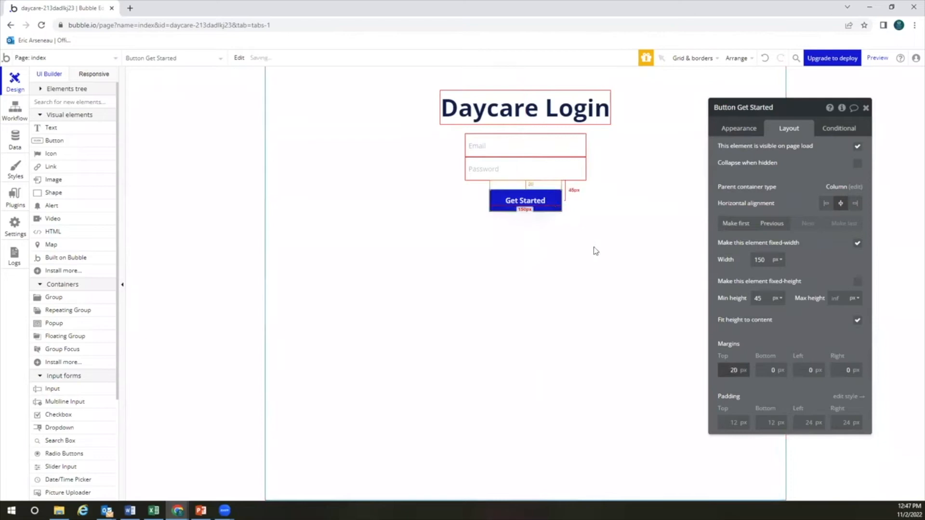
pyautogui.click(533, 248)
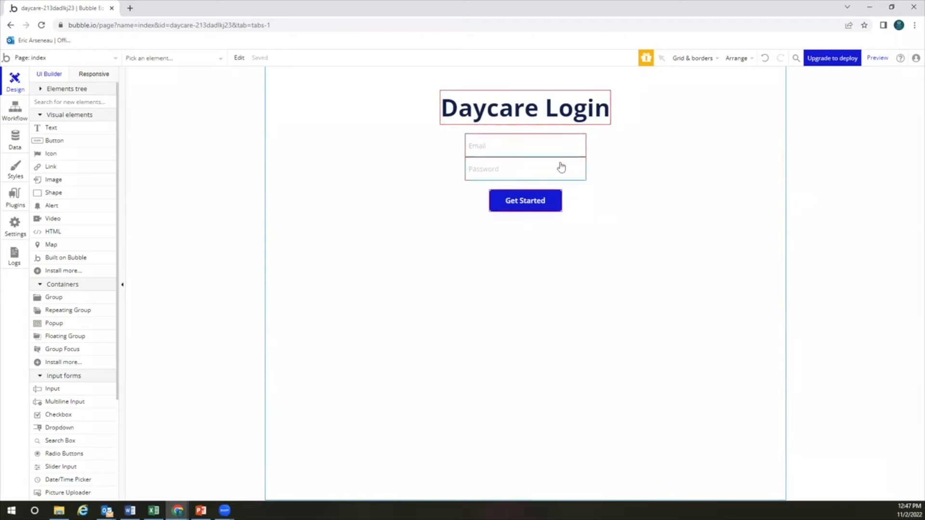
pyautogui.click(57, 61)
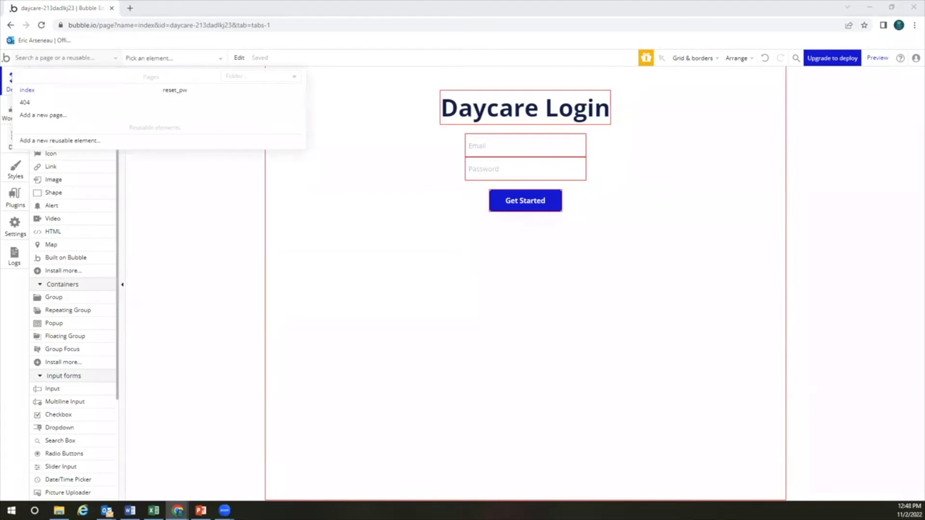
# Add a new blank page named create-daycare-account
pyautogui.click(60, 116)
pyautogui.write('create_')
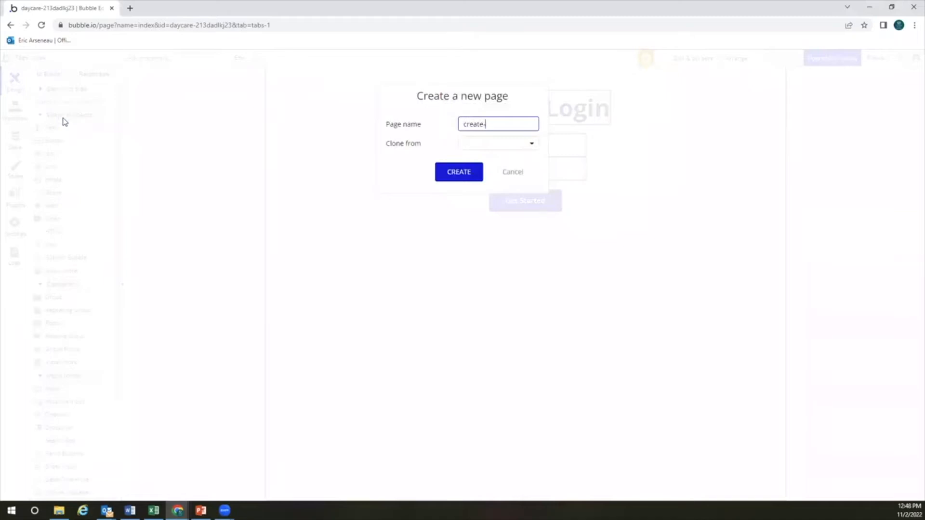
pyautogui.write('daycare-account')
pyautogui.click(462, 174)
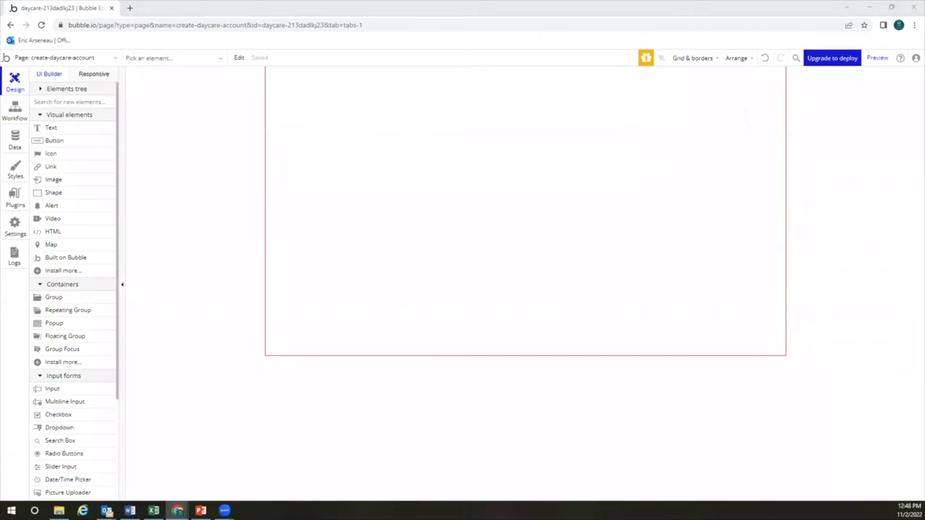
# Add a 'Create Daycare Account' text element and style it as Heading 1
pyautogui.click(70, 130)
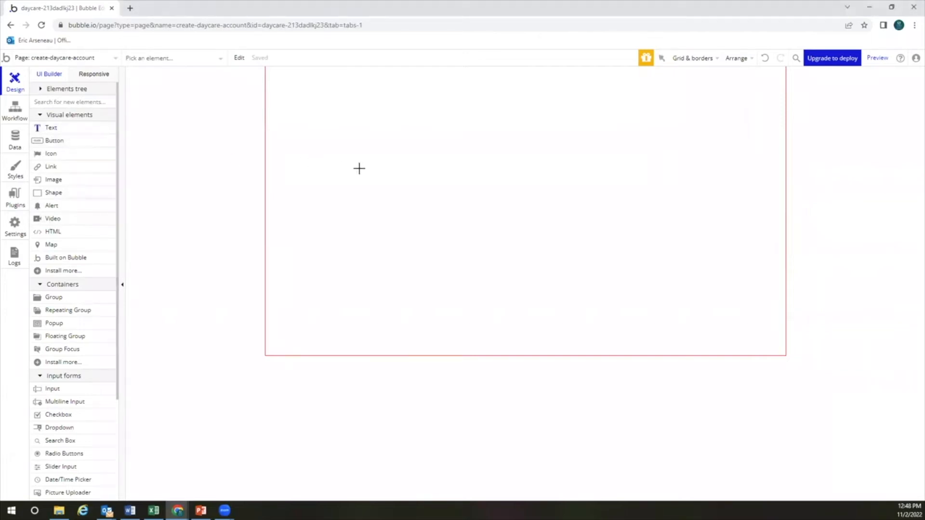
pyautogui.click(391, 167)
pyautogui.write('Create Daycare Account')
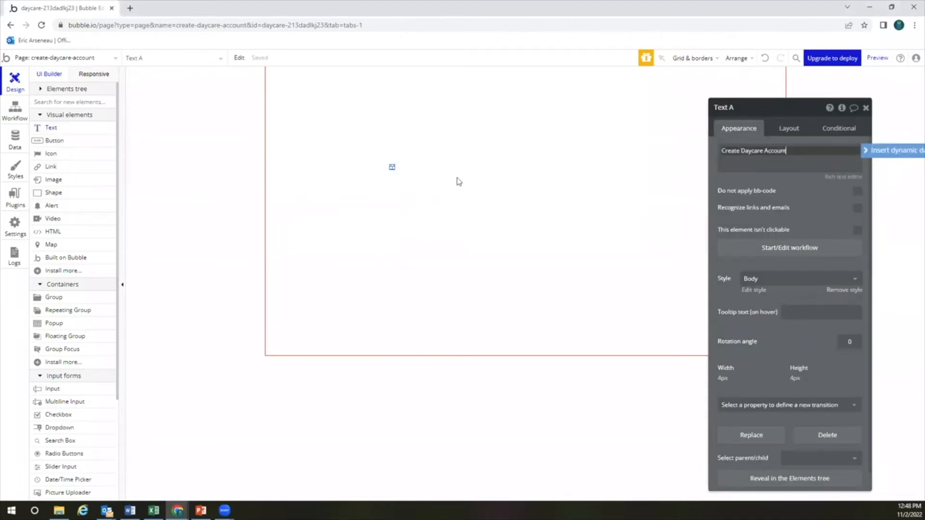
pyautogui.click(762, 188)
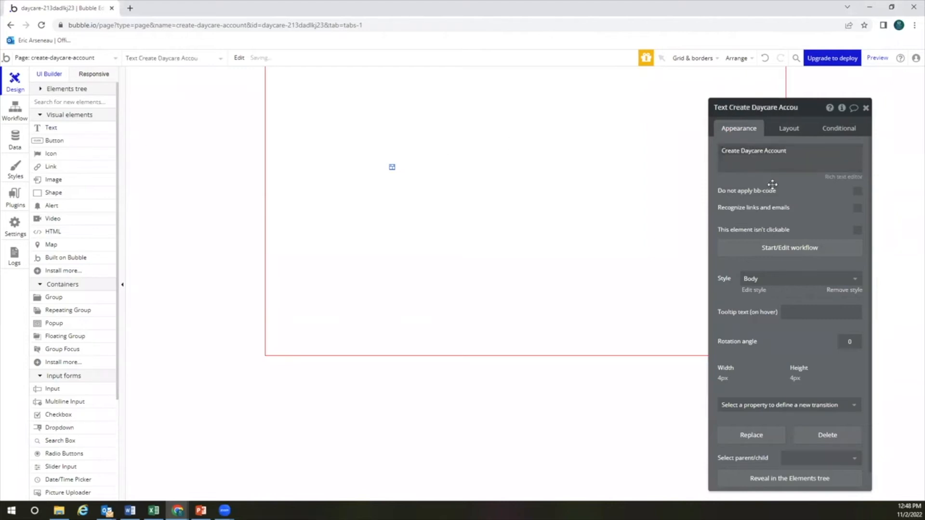
pyautogui.click(791, 127)
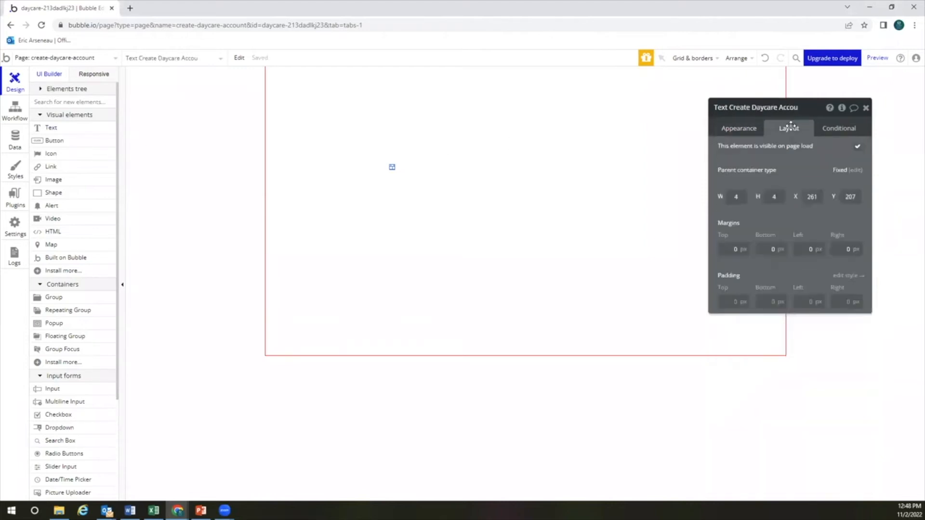
pyautogui.click(746, 131)
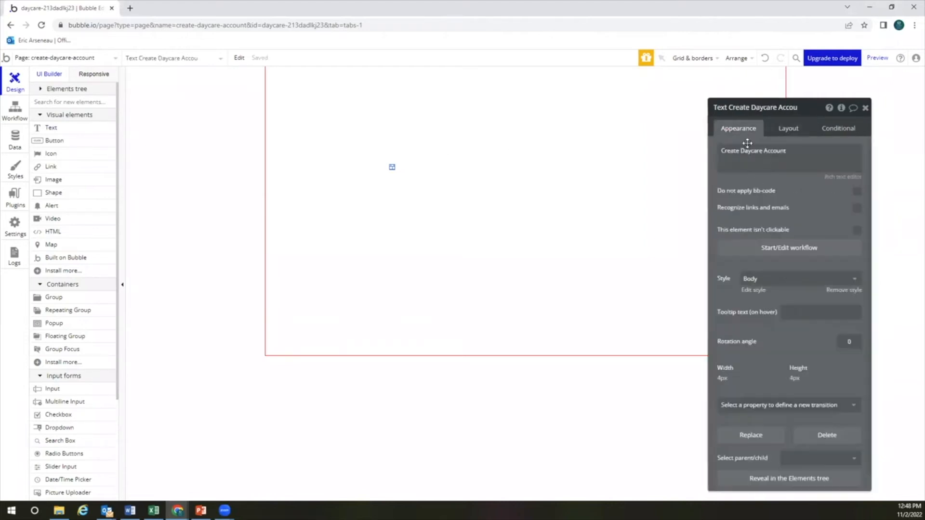
pyautogui.click(760, 279)
pyautogui.click(766, 339)
# Review the heading's layout settings from the element tree, then select the page
pyautogui.click(462, 179)
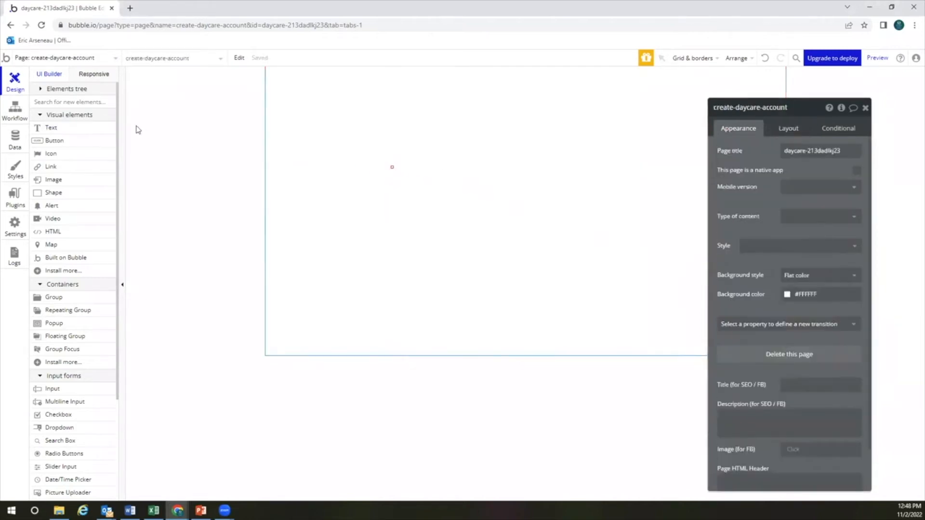
pyautogui.click(35, 89)
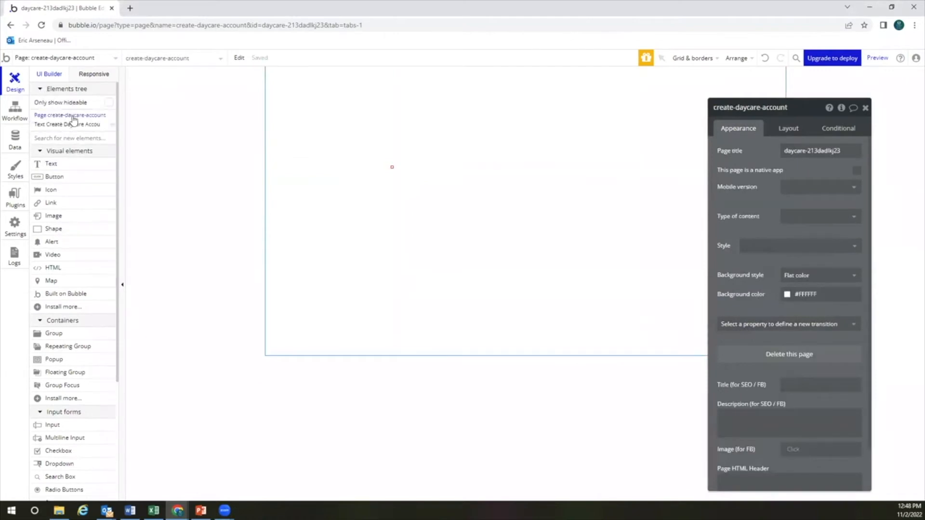
pyautogui.click(72, 125)
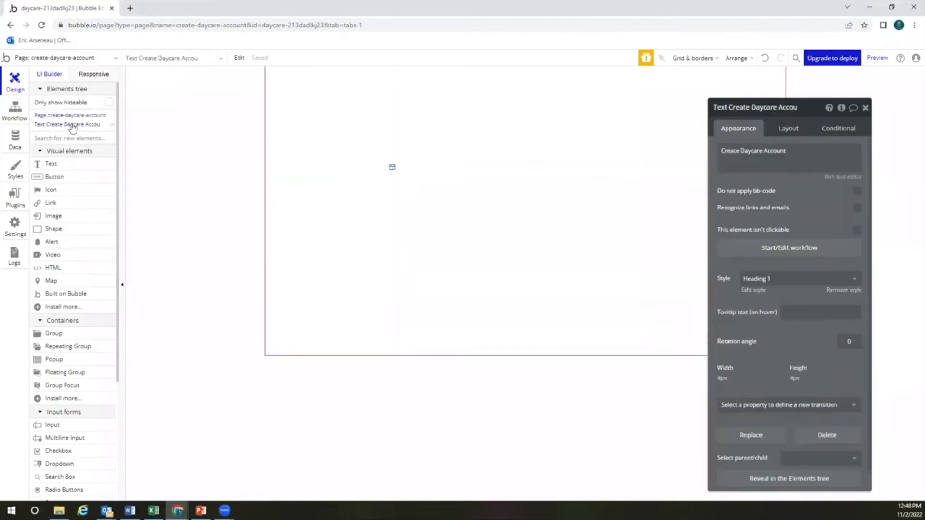
pyautogui.click(789, 129)
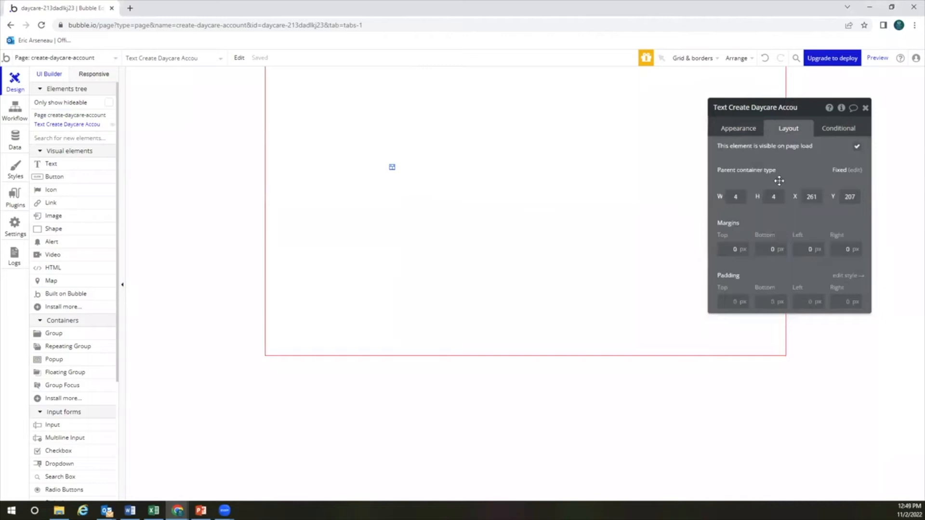
pyautogui.click(504, 166)
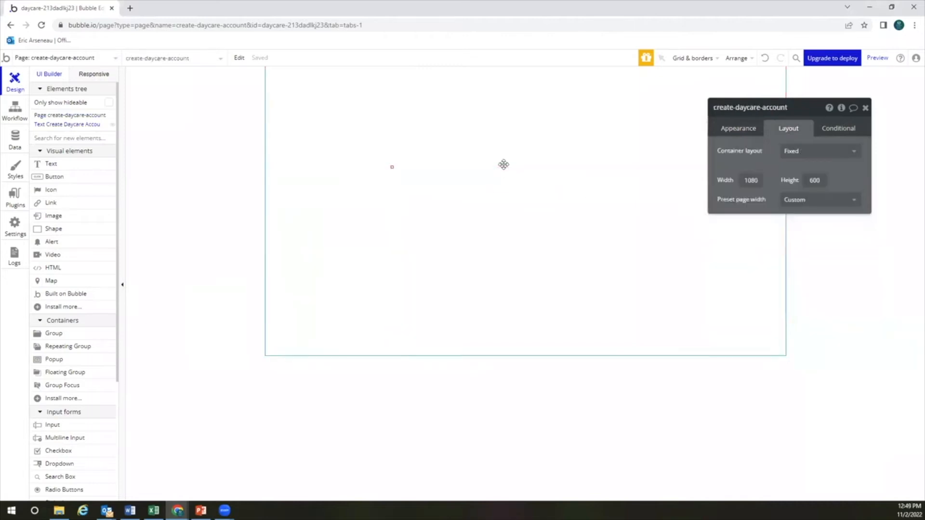
# Give the page a Column layout and make the heading fit its text, min width and height 0
pyautogui.click(824, 155)
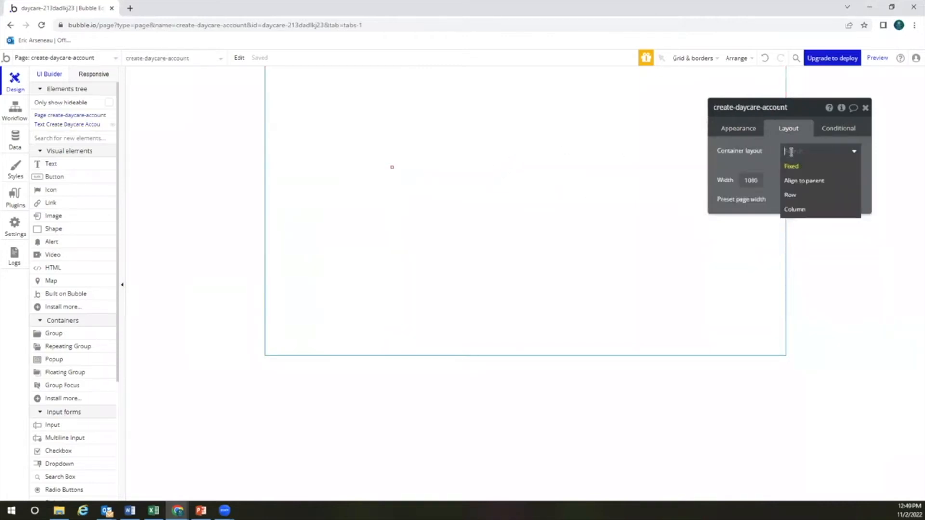
pyautogui.click(795, 209)
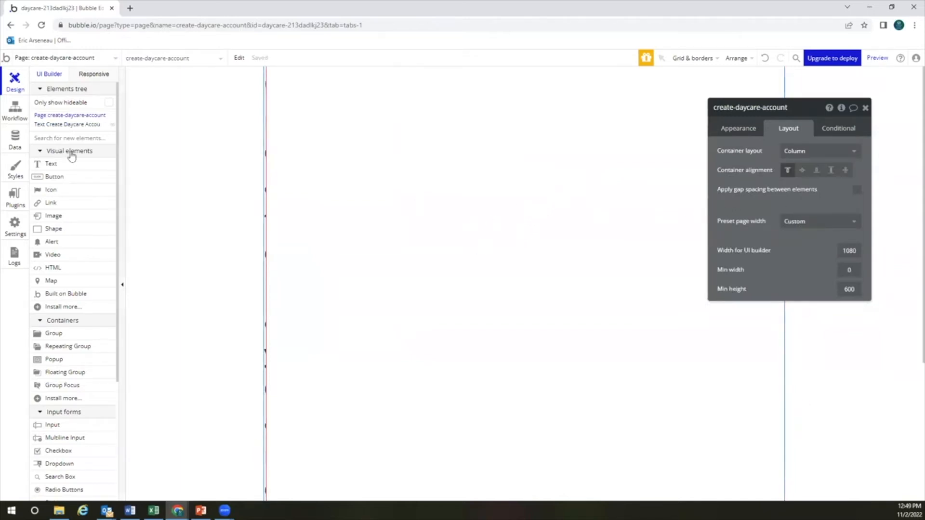
pyautogui.click(57, 125)
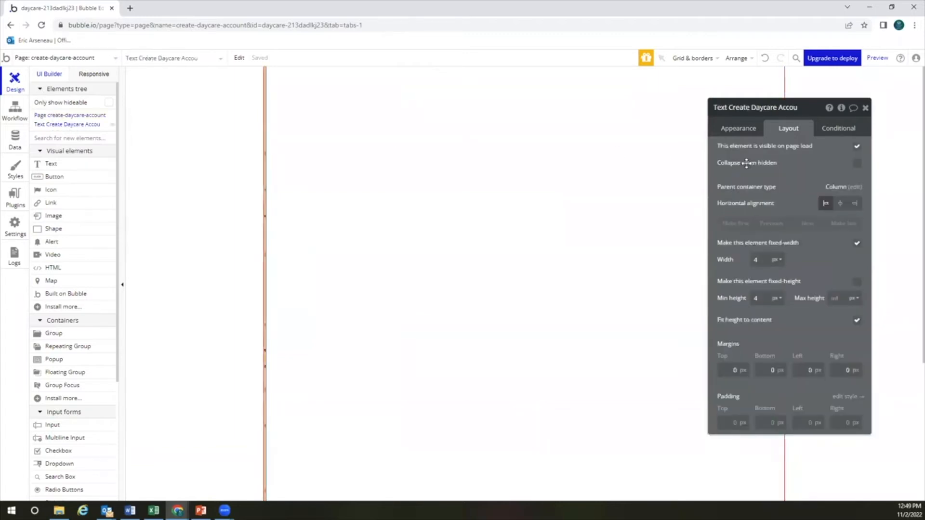
pyautogui.click(857, 244)
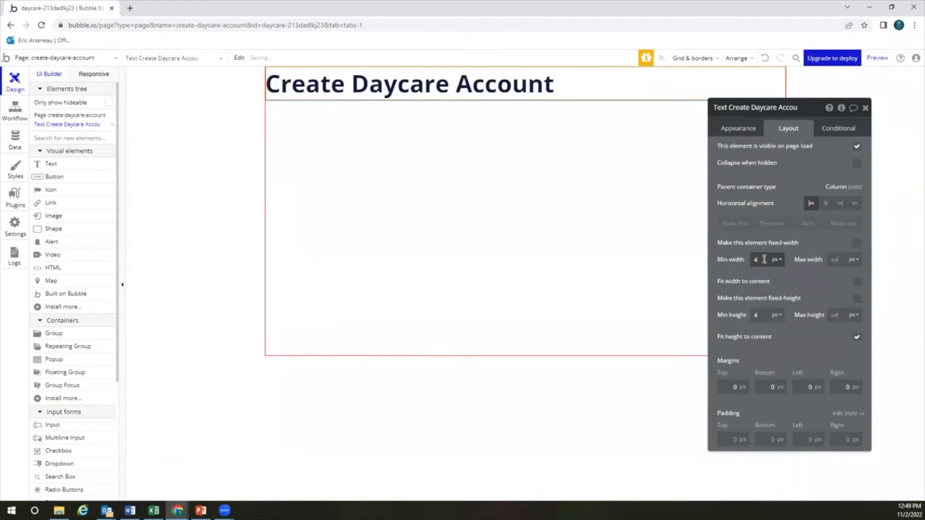
pyautogui.write('0')
pyautogui.click(857, 282)
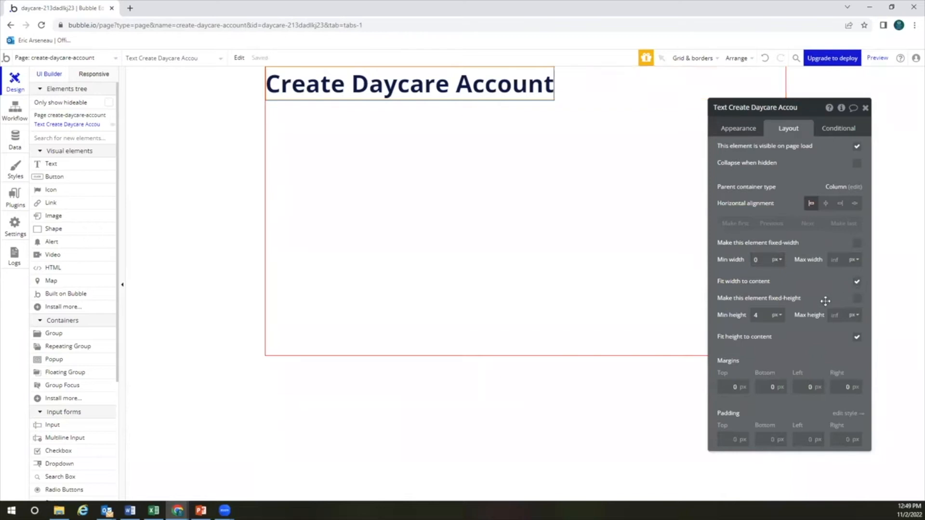
pyautogui.doubleClick(763, 314)
pyautogui.write('0')
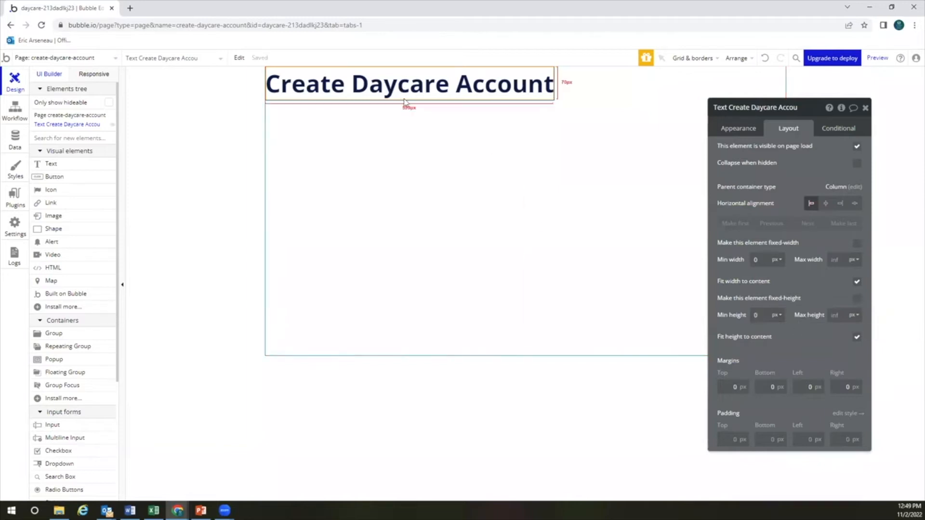
# Set the page's minimum height to 900 px
pyautogui.click(425, 239)
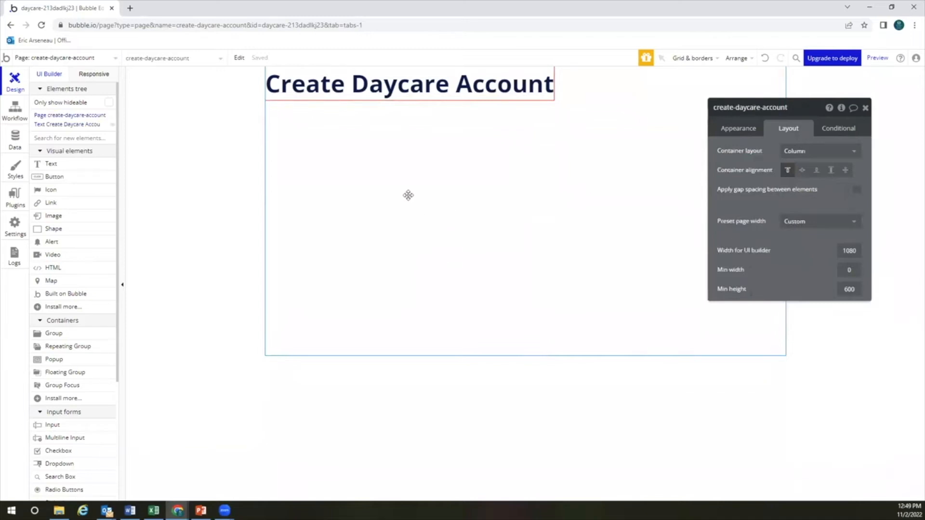
pyautogui.doubleClick(852, 291)
pyautogui.write('900')
pyautogui.press('Return')
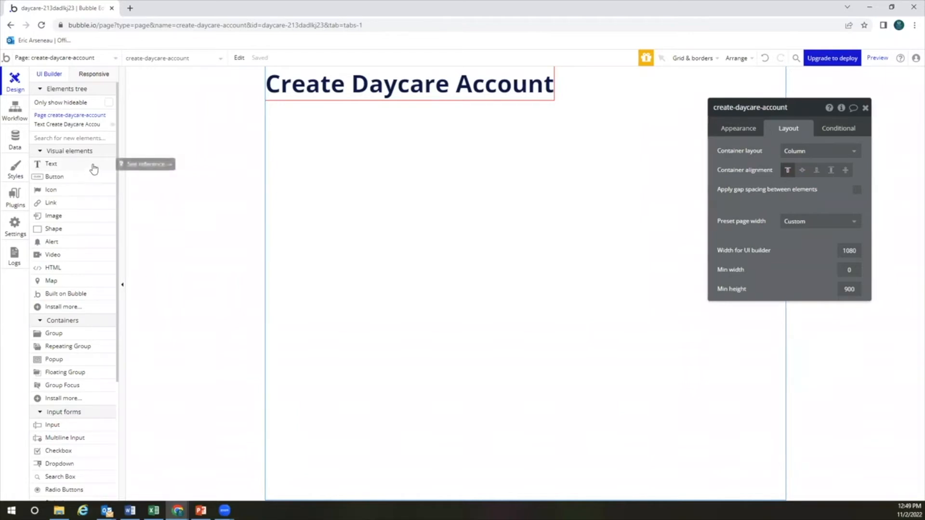
# Add a required input with placeholder 'Daycare Name' below the heading
pyautogui.click(73, 426)
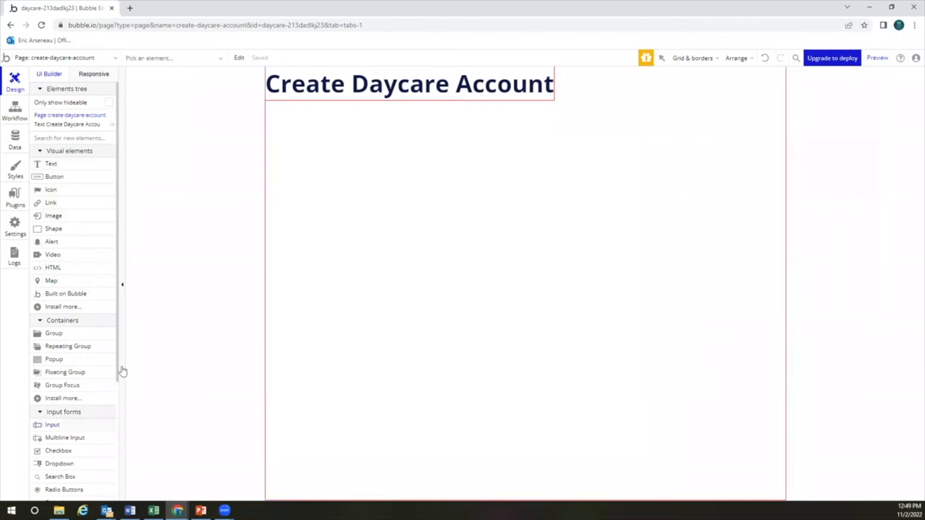
pyautogui.click(345, 192)
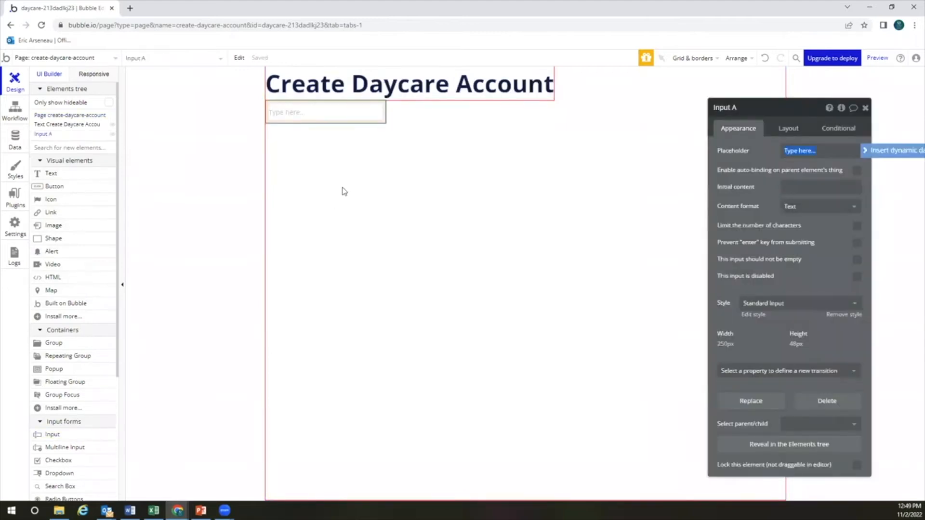
pyautogui.write('Daycare Name')
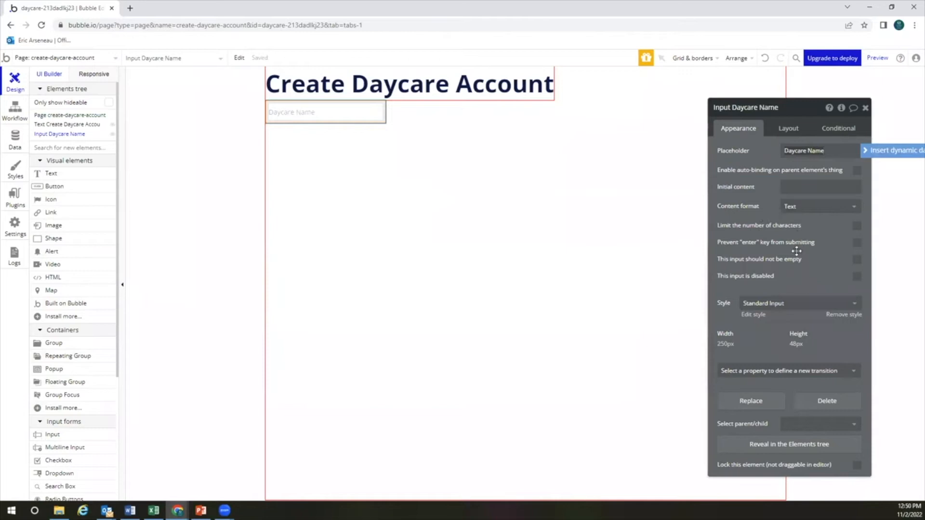
pyautogui.click(854, 260)
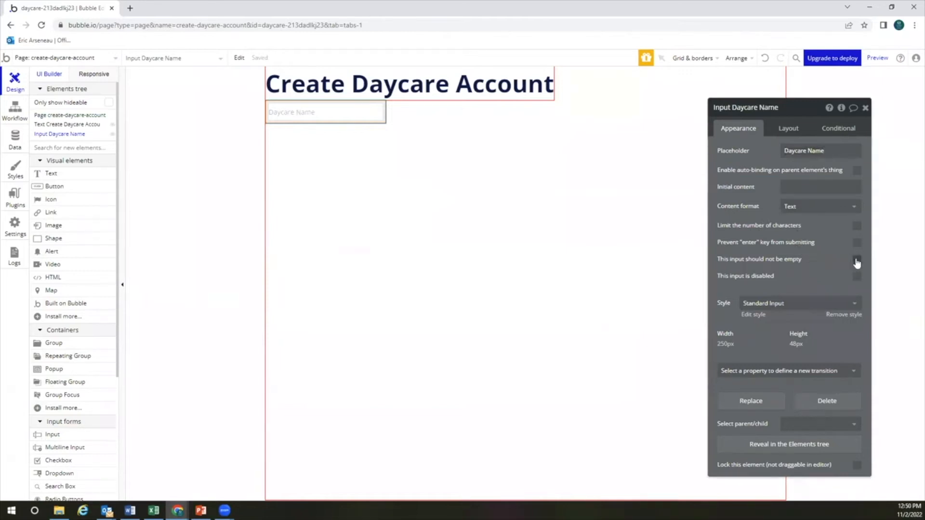
# Add a required input with placeholder 'Address' and Address content format
pyautogui.click(90, 435)
pyautogui.click(316, 280)
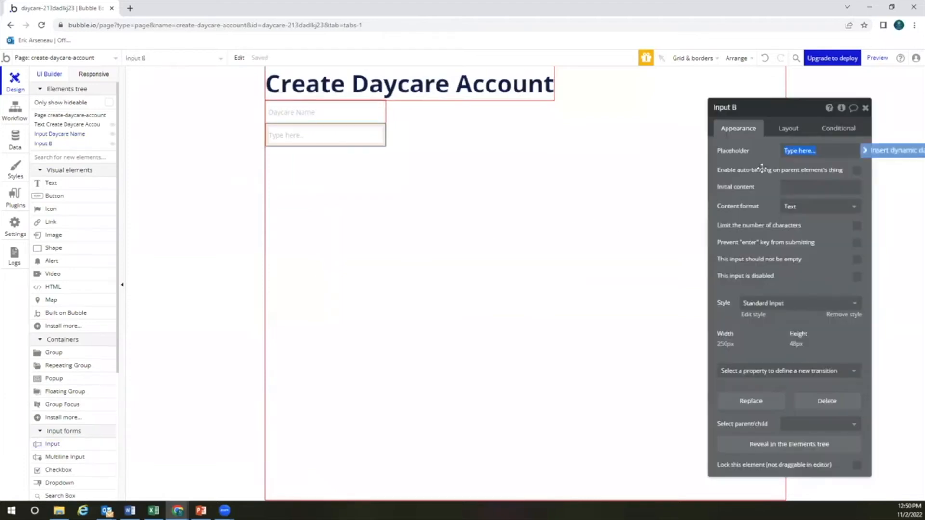
pyautogui.write('Address')
pyautogui.click(812, 208)
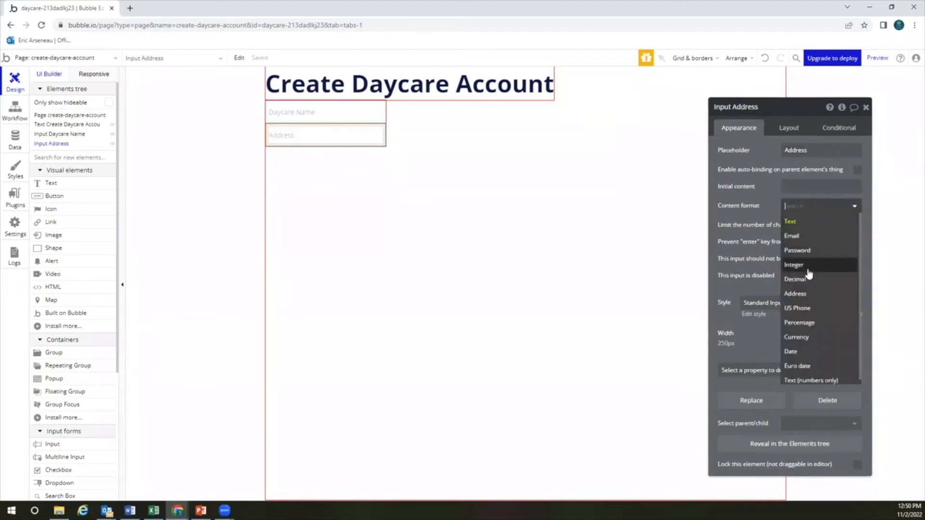
pyautogui.click(796, 294)
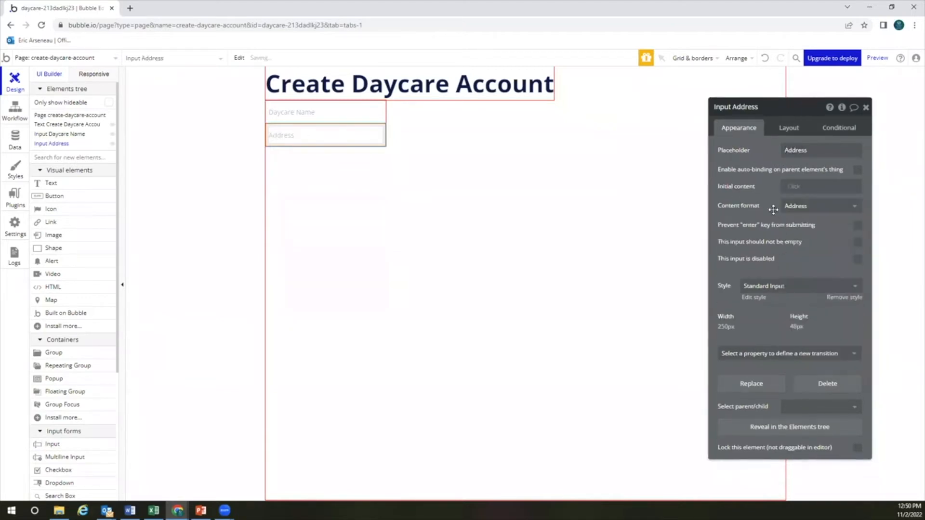
pyautogui.click(858, 244)
# Add a button labelled 'Create the Daycare' below the Address input
pyautogui.click(97, 199)
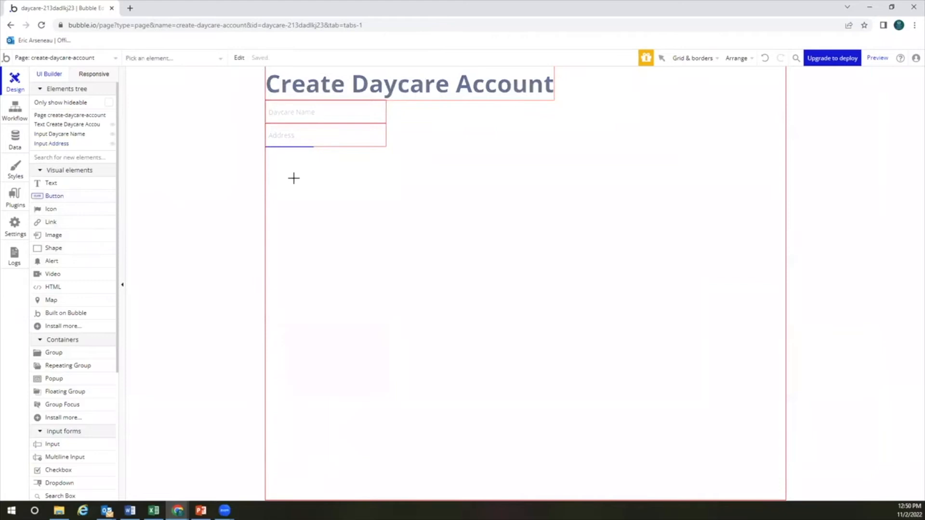
pyautogui.click(293, 178)
pyautogui.write('Create the Daycare')
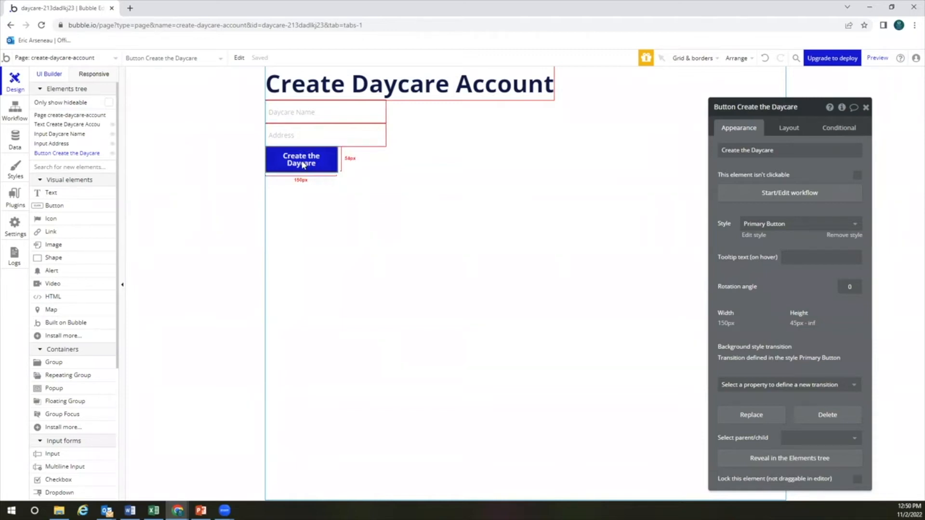
# Center the heading, Daycare Name input, Address input and button horizontally
pyautogui.click(467, 169)
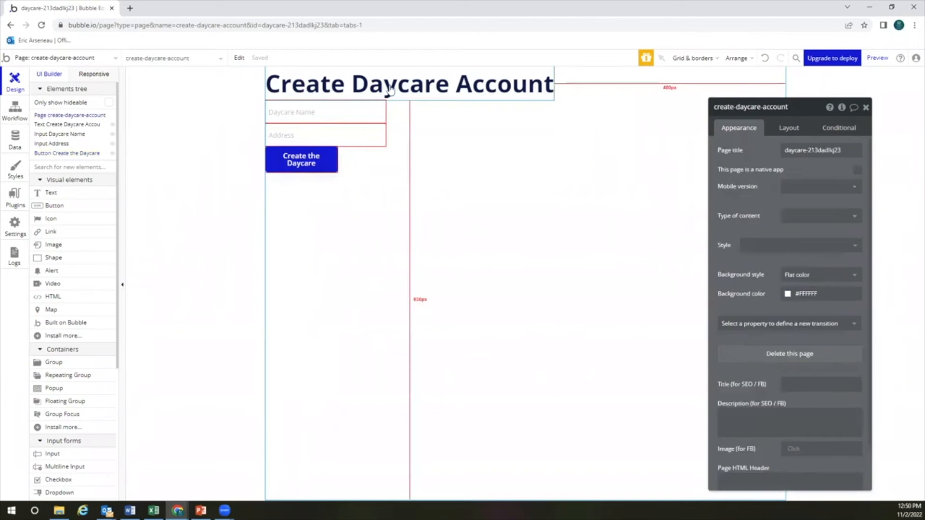
pyautogui.click(390, 88)
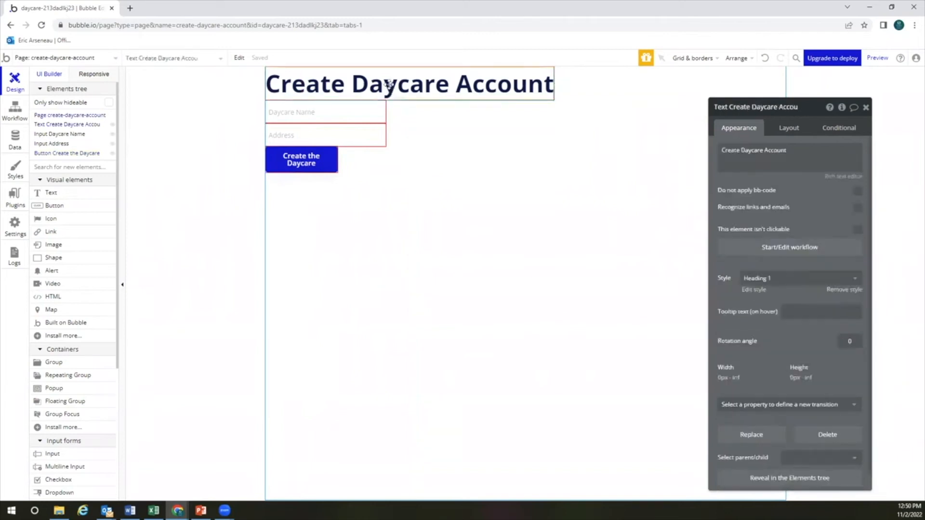
pyautogui.click(795, 131)
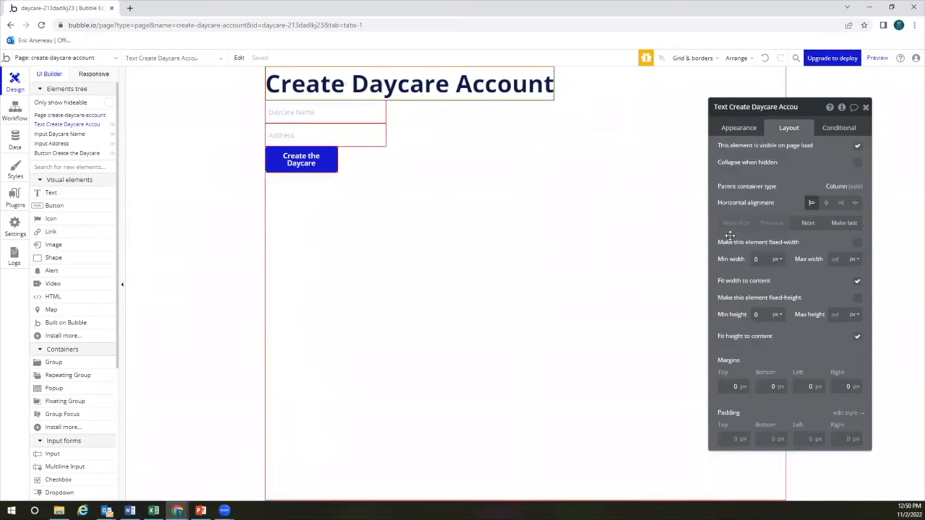
pyautogui.click(827, 203)
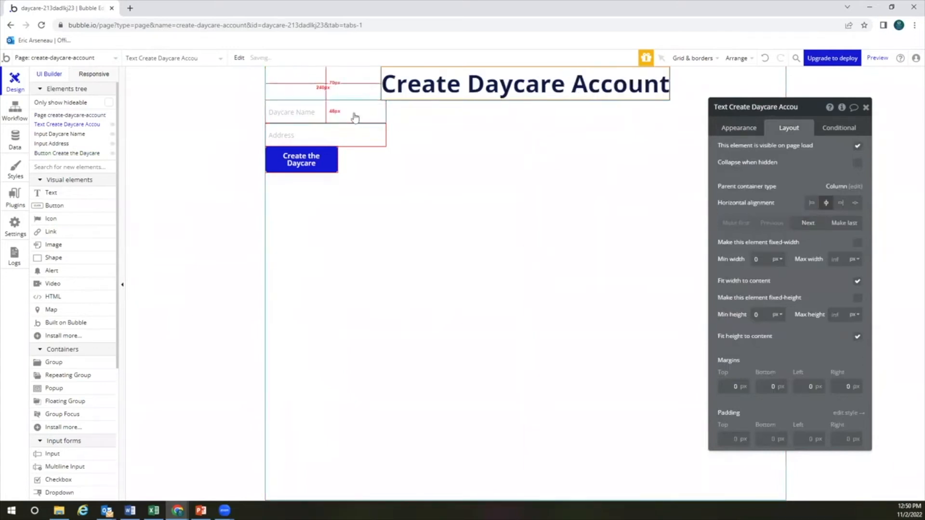
pyautogui.click(366, 116)
pyautogui.click(840, 203)
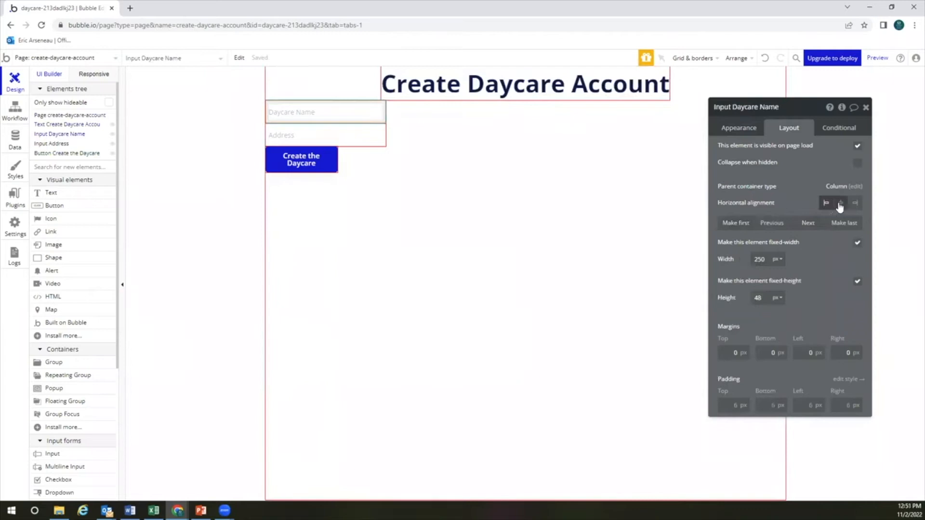
pyautogui.click(352, 132)
pyautogui.click(841, 203)
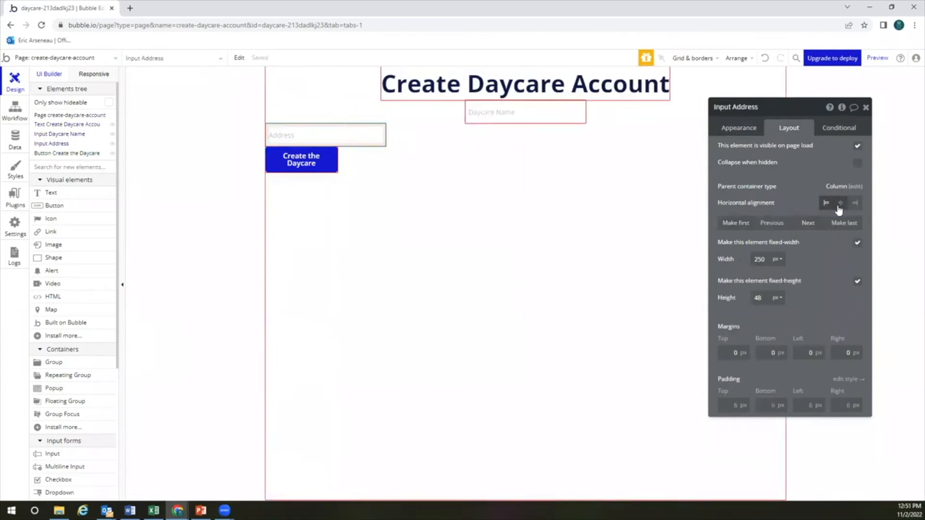
pyautogui.click(328, 164)
pyautogui.click(840, 203)
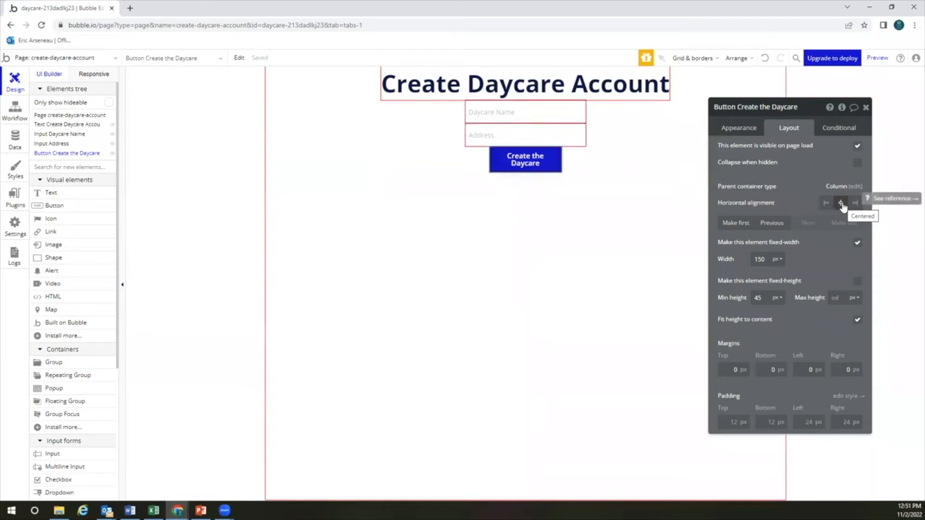
# Set top margins of 50 on the heading and Daycare Name input, 20 on the button
pyautogui.click(466, 94)
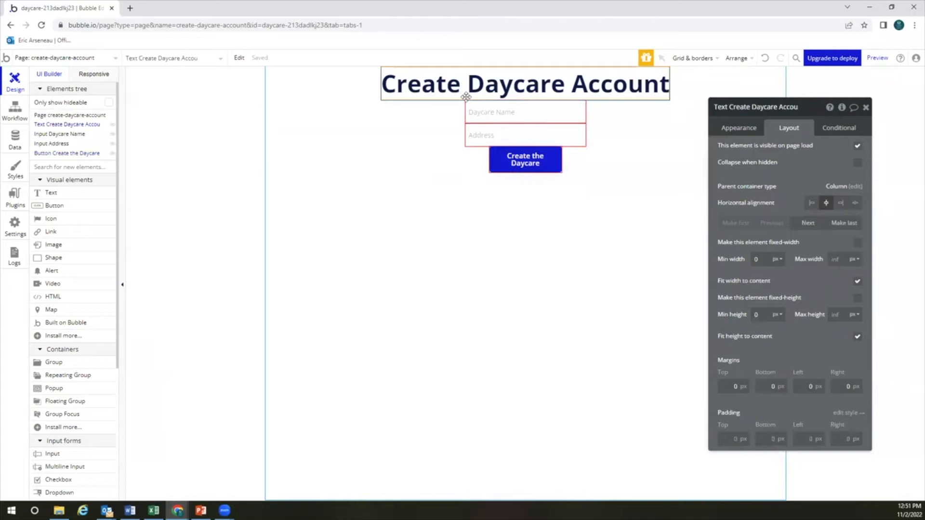
pyautogui.click(728, 389)
pyautogui.write('5')
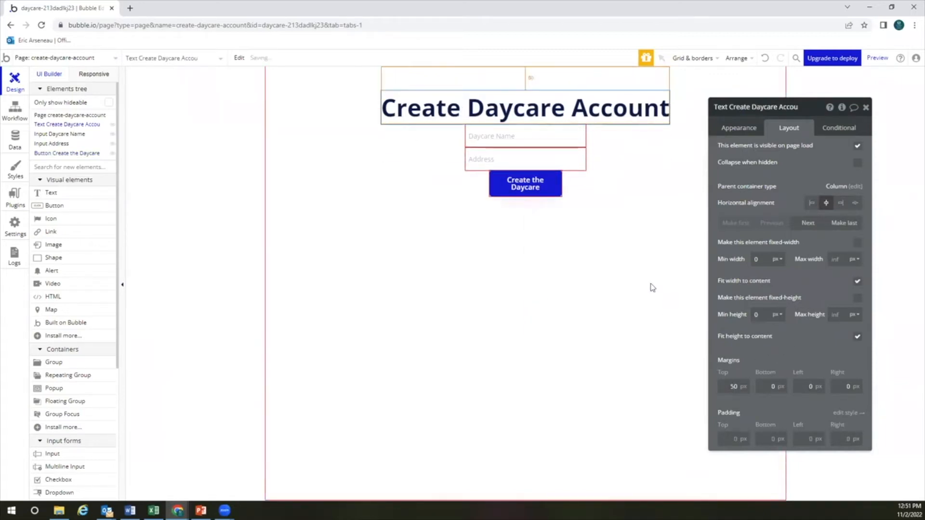
pyautogui.click(525, 138)
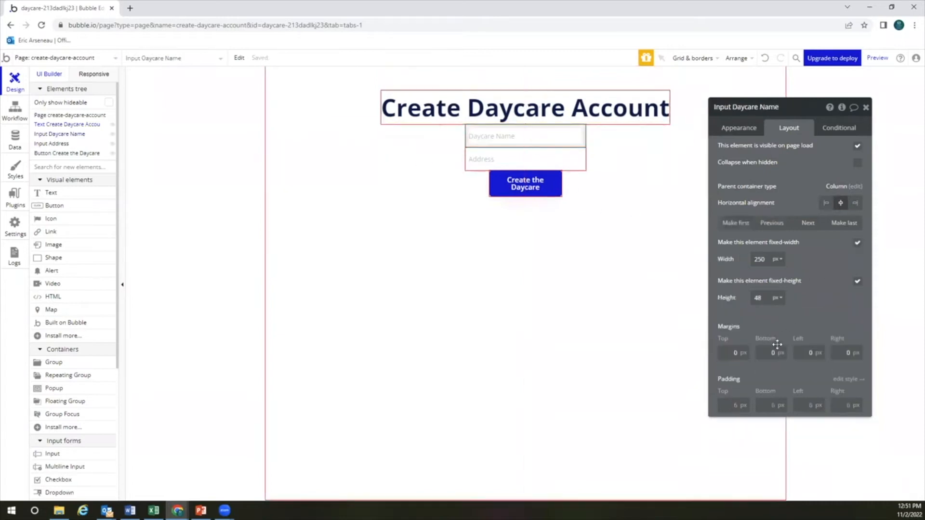
pyautogui.click(729, 354)
pyautogui.write('5')
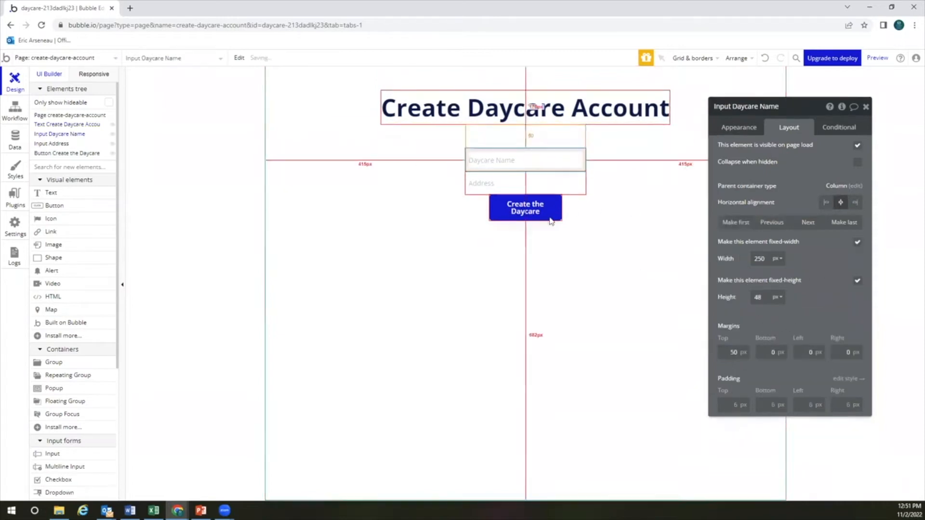
pyautogui.click(550, 216)
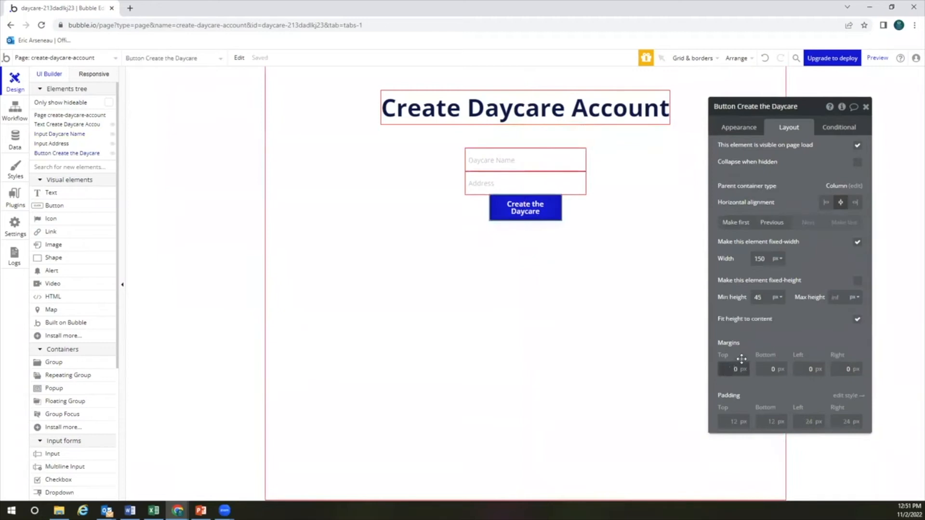
pyautogui.write('2')
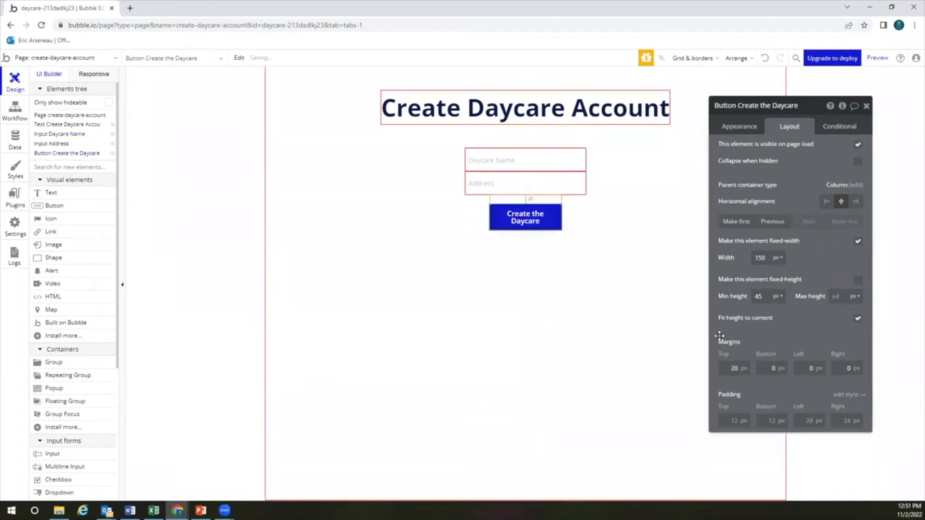
pyautogui.click(617, 291)
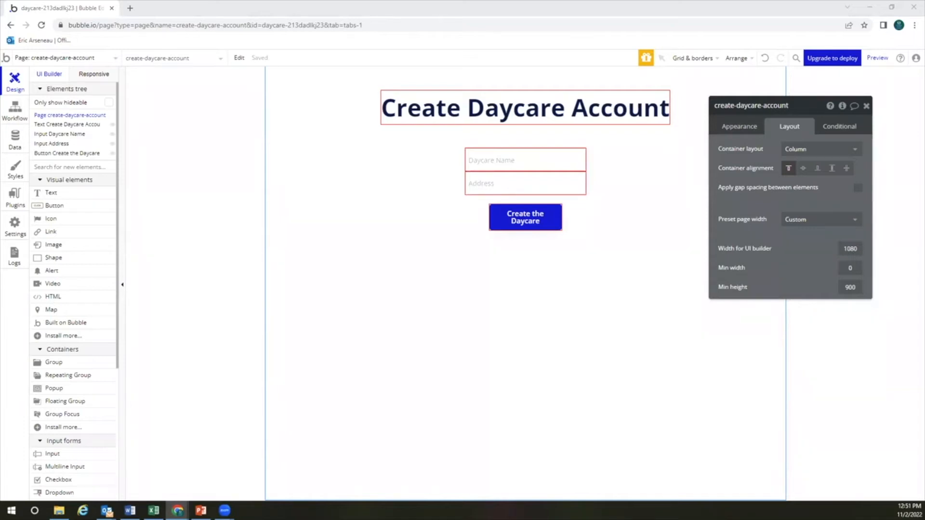
# Create a page named create-user-account cloned from create-daycare-account
pyautogui.click(60, 57)
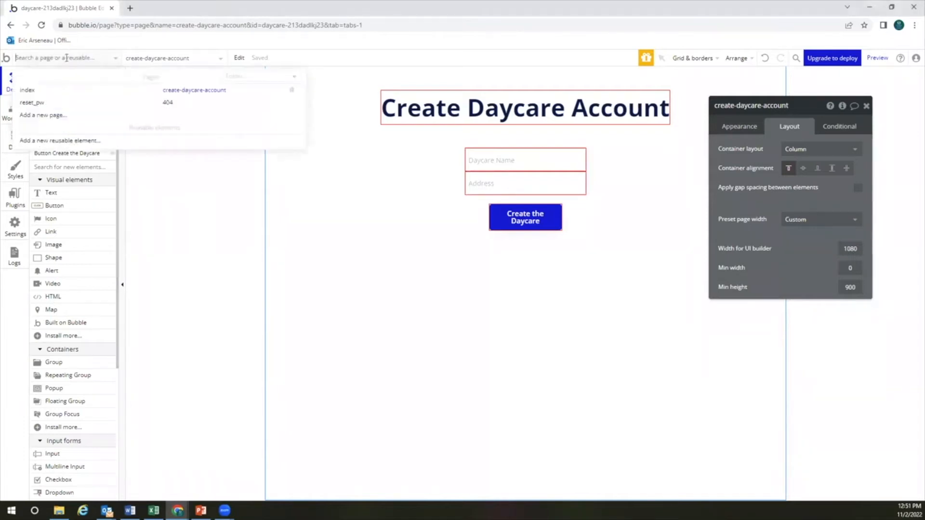
pyautogui.click(61, 117)
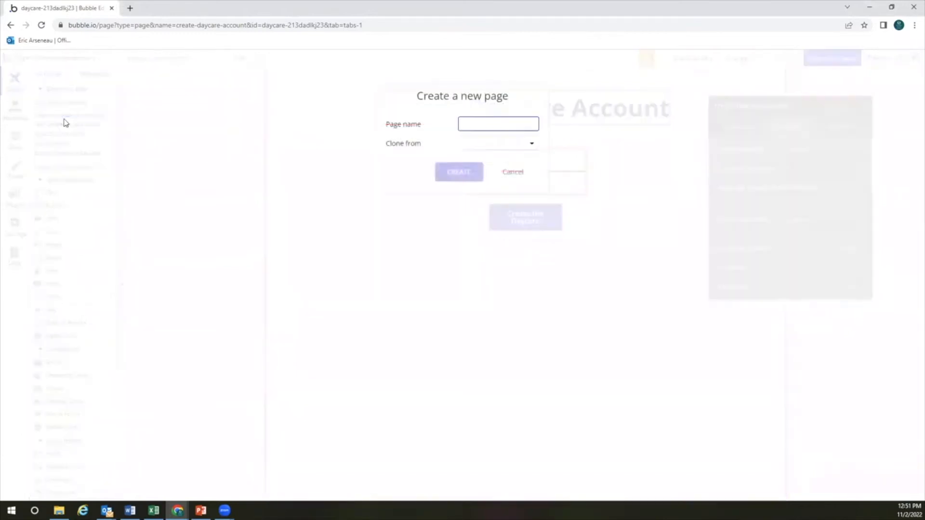
pyautogui.write('create-user-account')
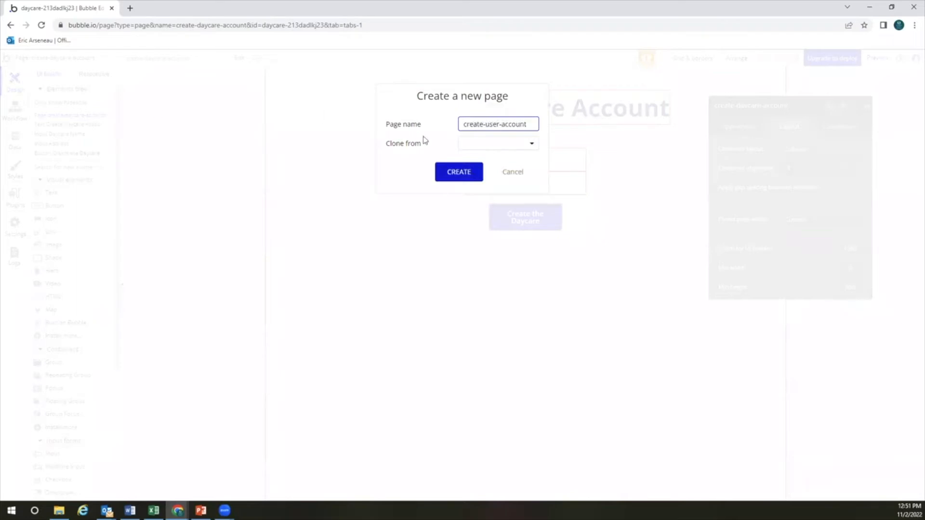
pyautogui.click(482, 144)
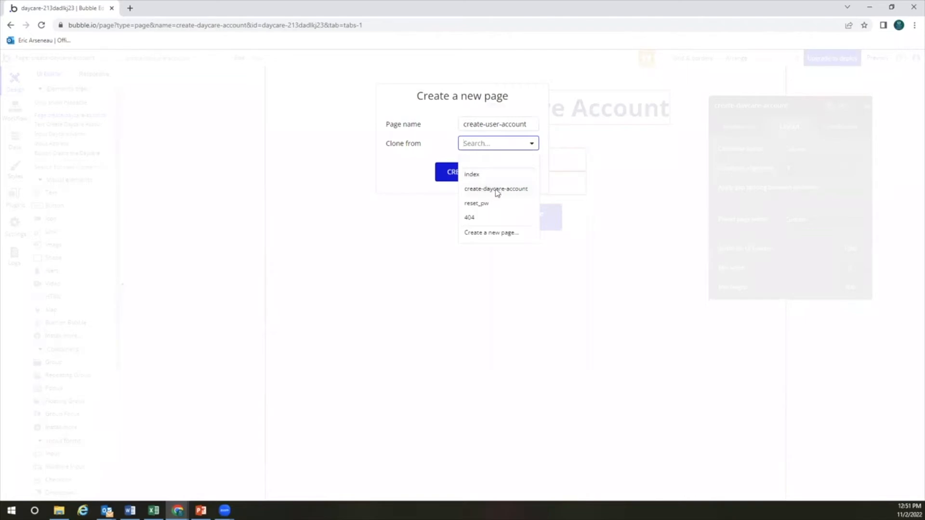
pyautogui.click(497, 191)
pyautogui.click(465, 173)
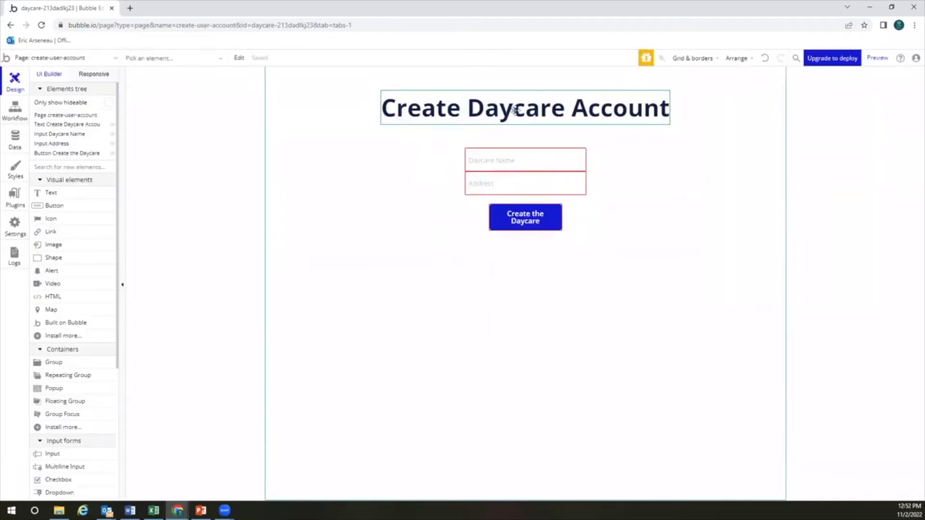
# Change the heading text to 'Create User Account'
pyautogui.doubleClick(515, 110)
pyautogui.click(457, 161)
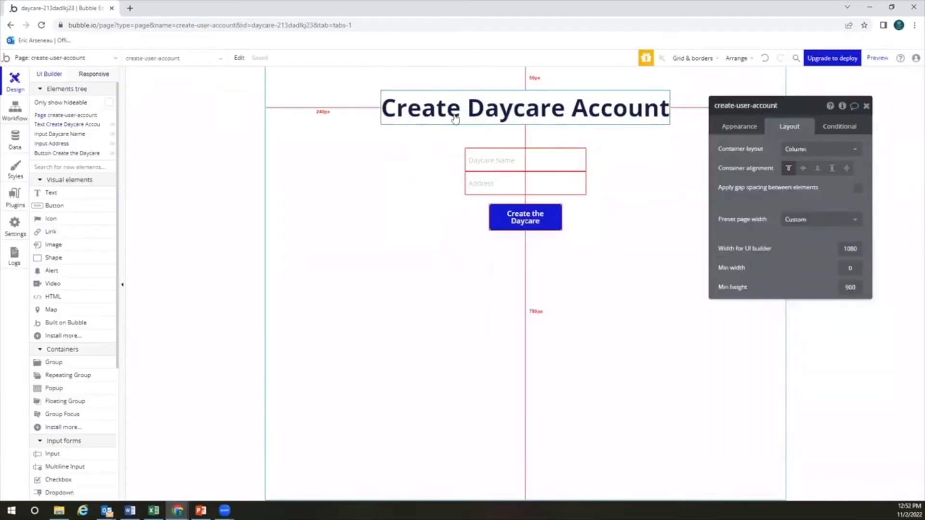
pyautogui.click(503, 112)
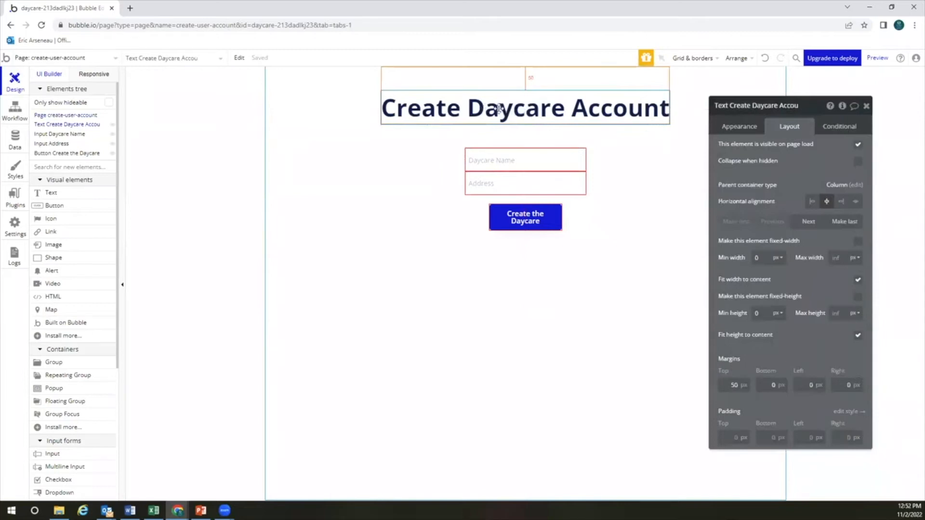
pyautogui.click(737, 127)
pyautogui.tripleClick(761, 149)
pyautogui.click(762, 149)
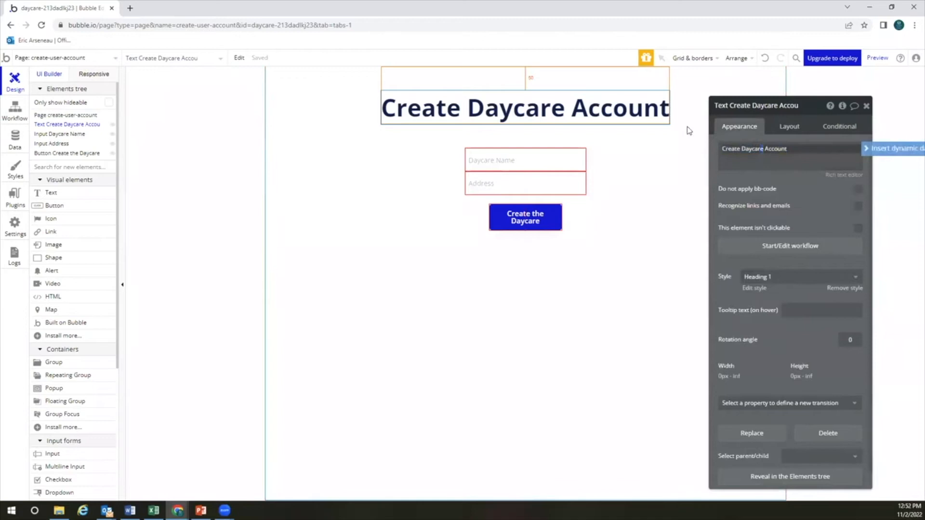
pyautogui.hotkey('shift', 'Left')
pyautogui.hotkey('shift', 'Left')
pyautogui.hotkey('shift', 'Left')
pyautogui.hotkey('shift', 'Left')
pyautogui.hotkey('shift', 'Left')
pyautogui.hotkey('shift', 'Left')
pyautogui.write('User')
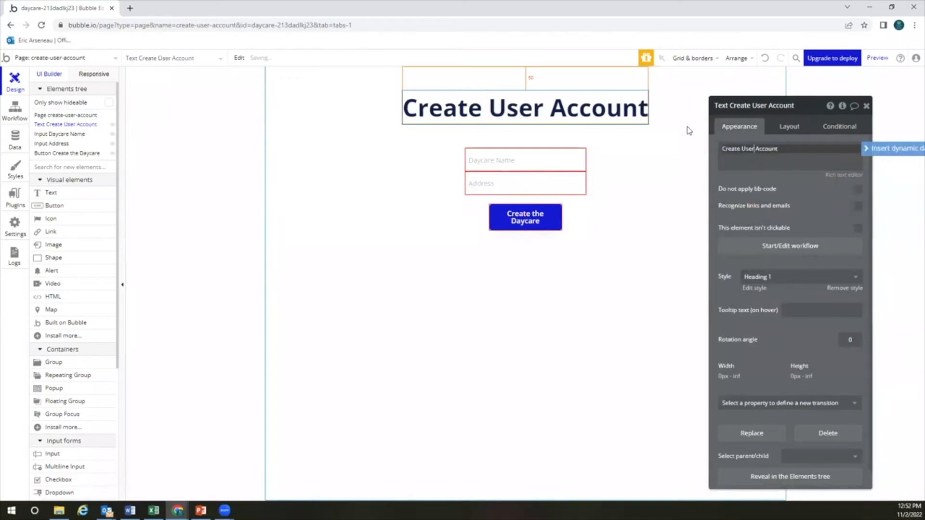
pyautogui.click(661, 175)
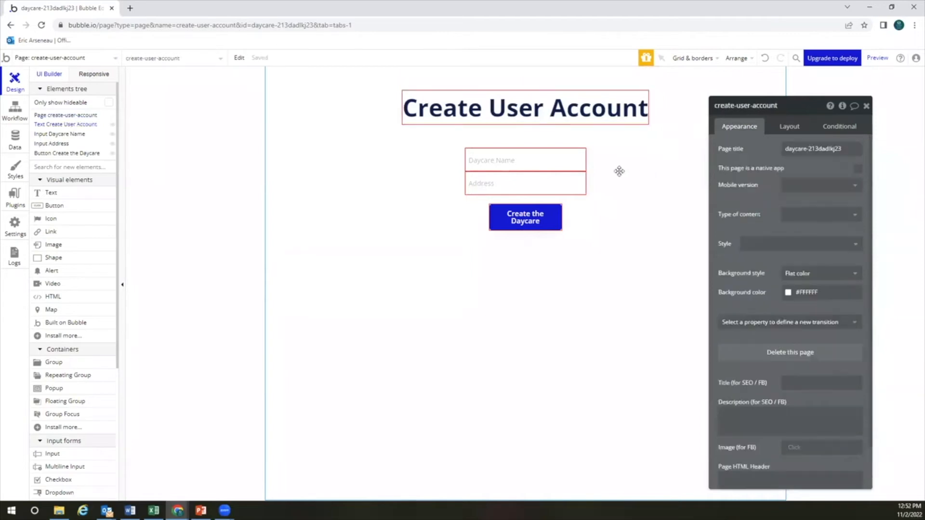
# Delete the Daycare Name and Address inputs
pyautogui.click(550, 166)
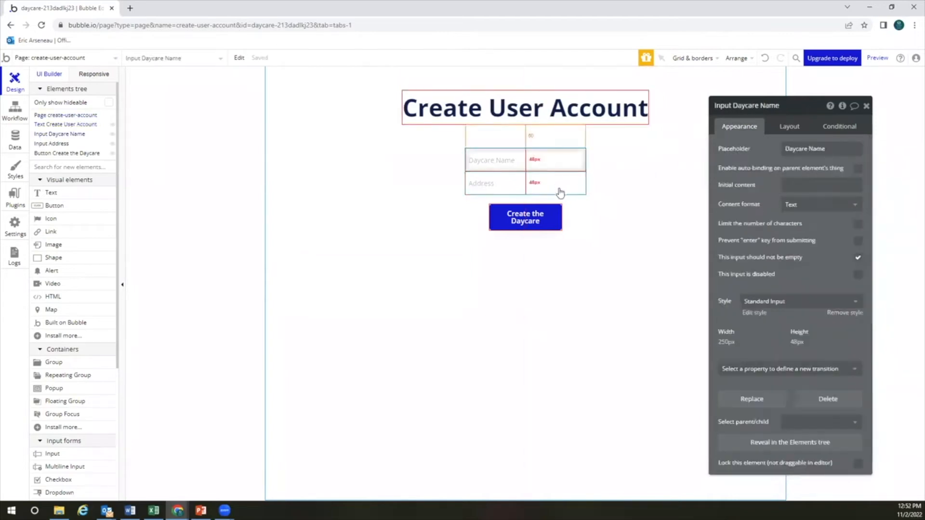
pyautogui.click(553, 184)
pyautogui.click(549, 163)
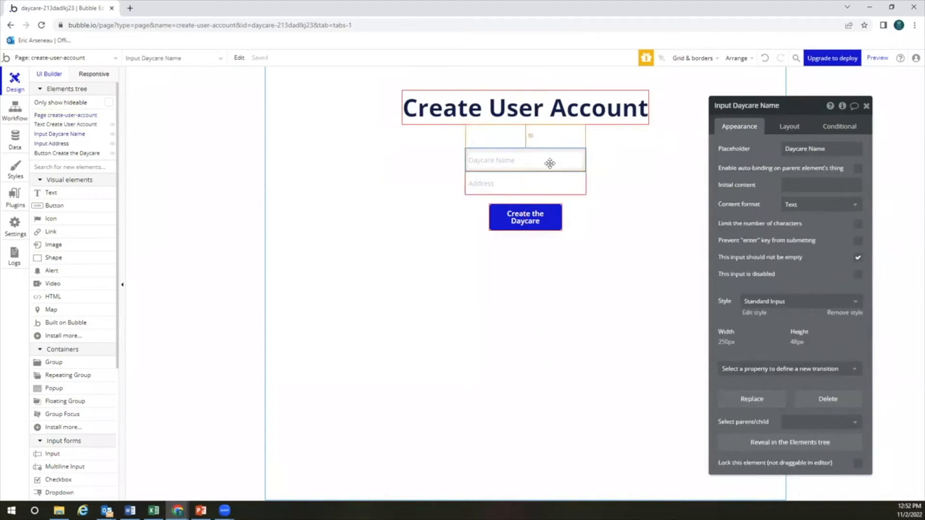
pyautogui.press('Delete')
pyautogui.click(552, 139)
pyautogui.press('Delete')
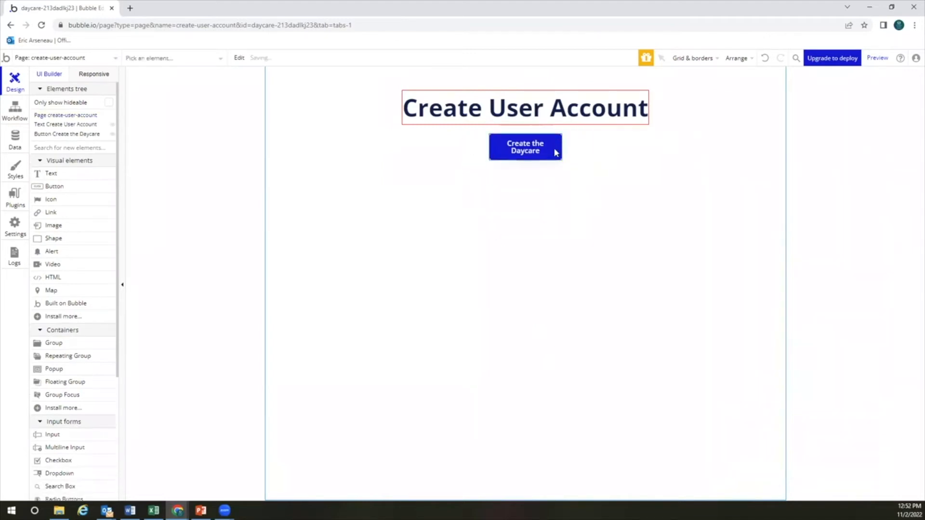
# Relabel the button 'Create the User Account'
pyautogui.click(523, 153)
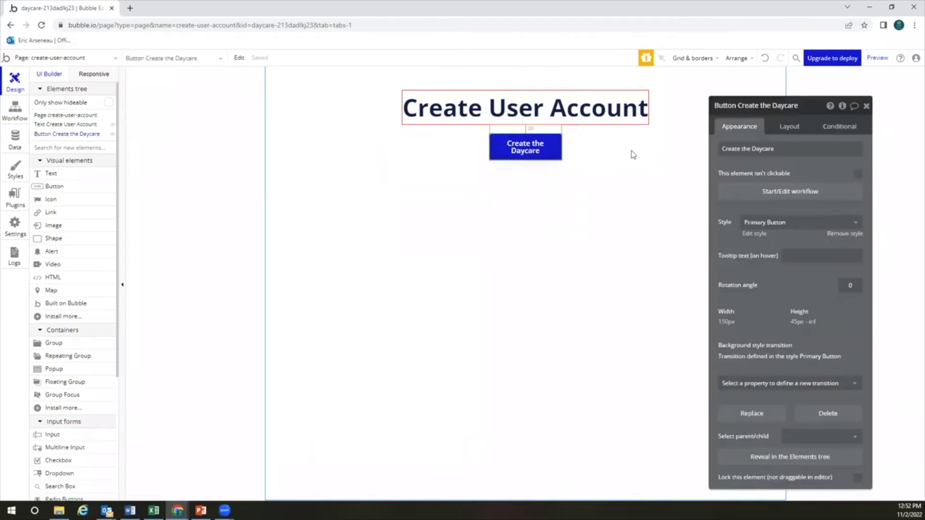
pyautogui.click(753, 149)
pyautogui.click(753, 149)
pyautogui.moveTo(752, 149); pyautogui.dragTo(796, 149)
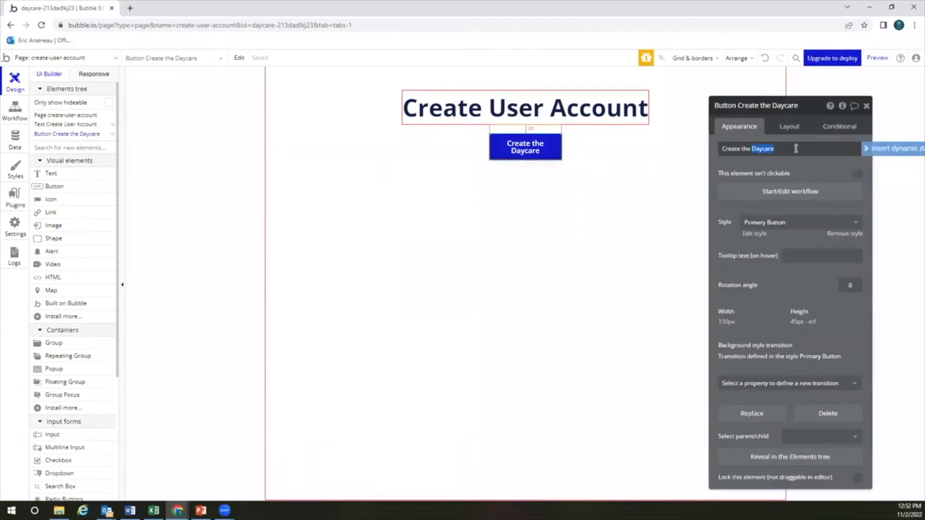
pyautogui.write('A')
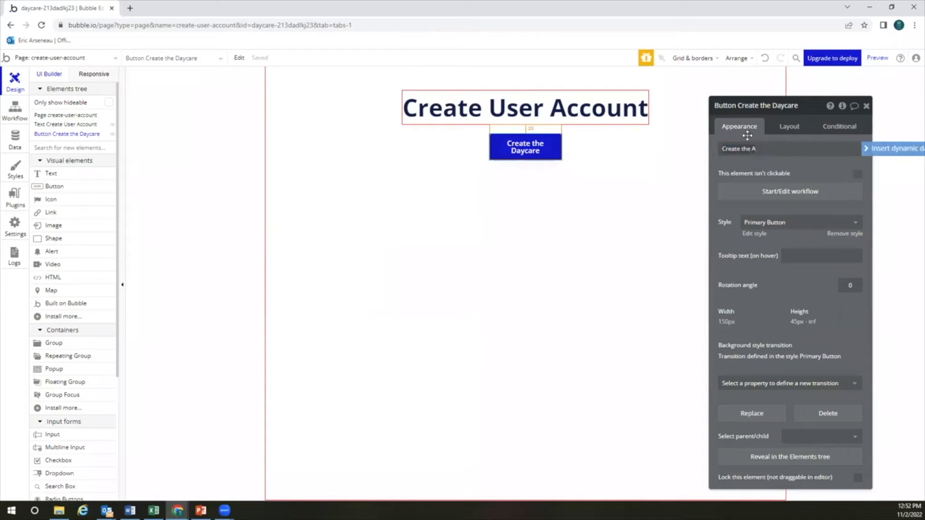
pyautogui.press('BackSpace')
pyautogui.write('User Account')
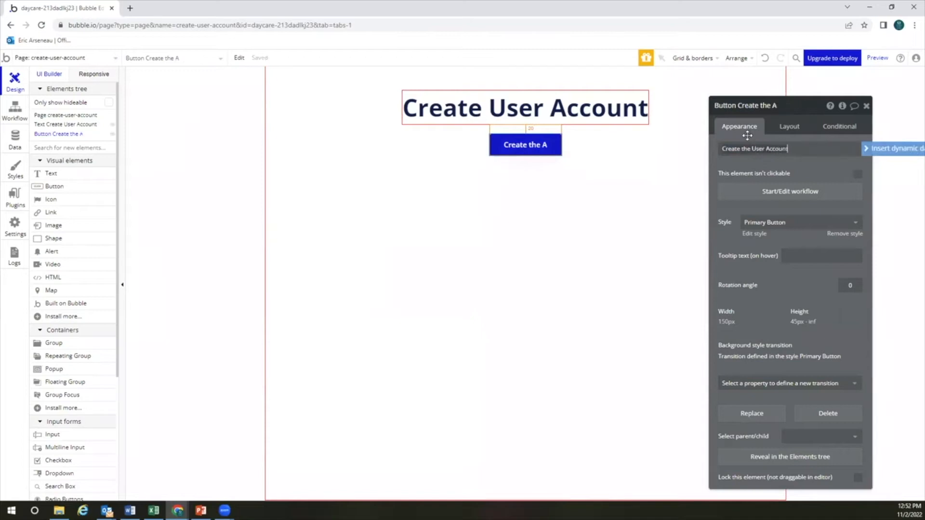
pyautogui.click(616, 190)
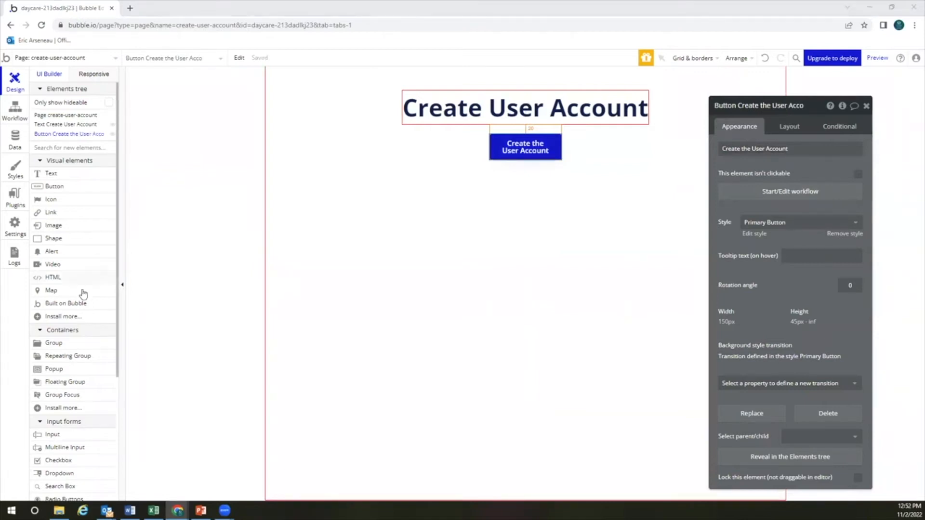
# Add a new text input, Input A, to the create-user-account page
pyautogui.click(54, 435)
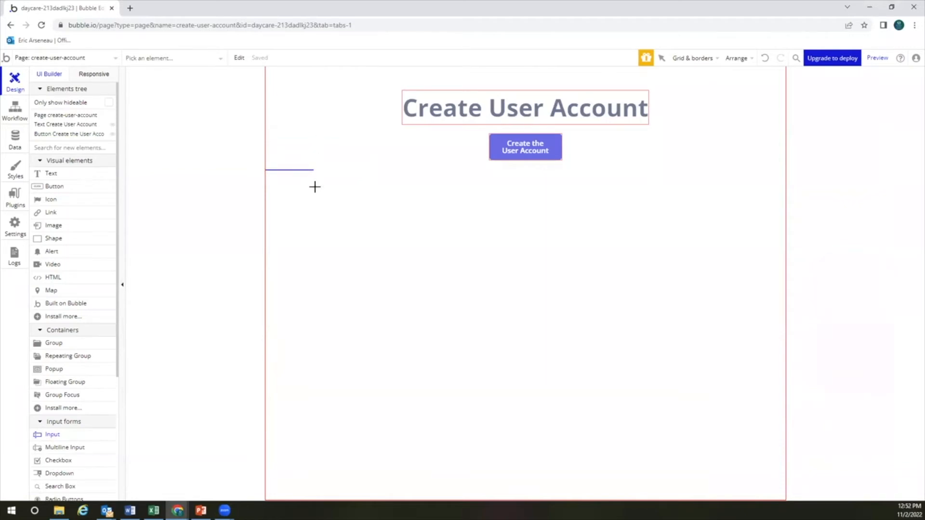
pyautogui.click(301, 170)
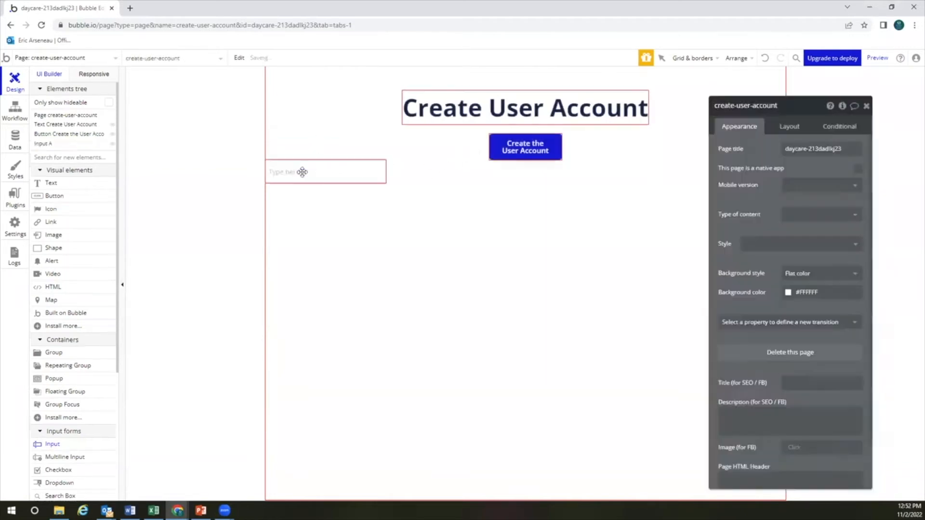
pyautogui.click(789, 127)
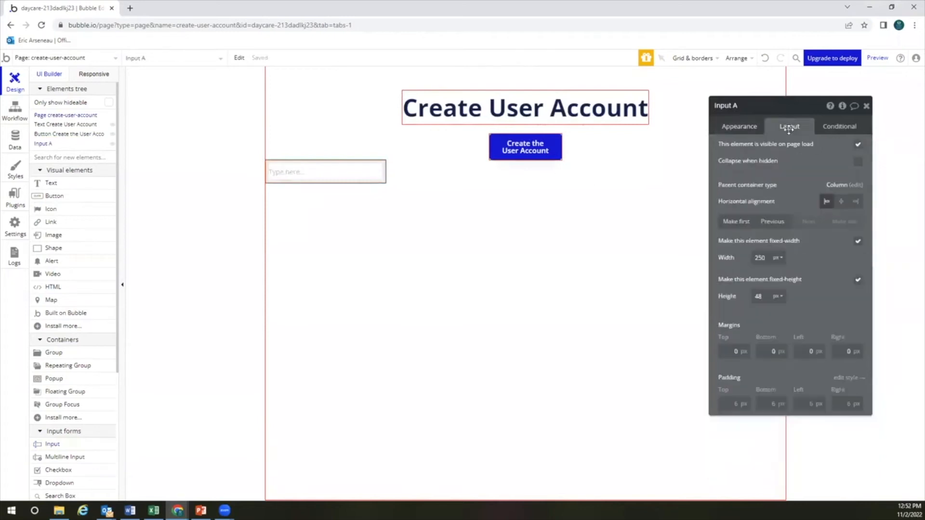
# Move Input A so it sits between the heading and the button
pyautogui.click(775, 225)
pyautogui.click(804, 223)
pyautogui.click(781, 224)
pyautogui.click(804, 222)
pyautogui.click(780, 223)
pyautogui.click(802, 221)
pyautogui.click(777, 223)
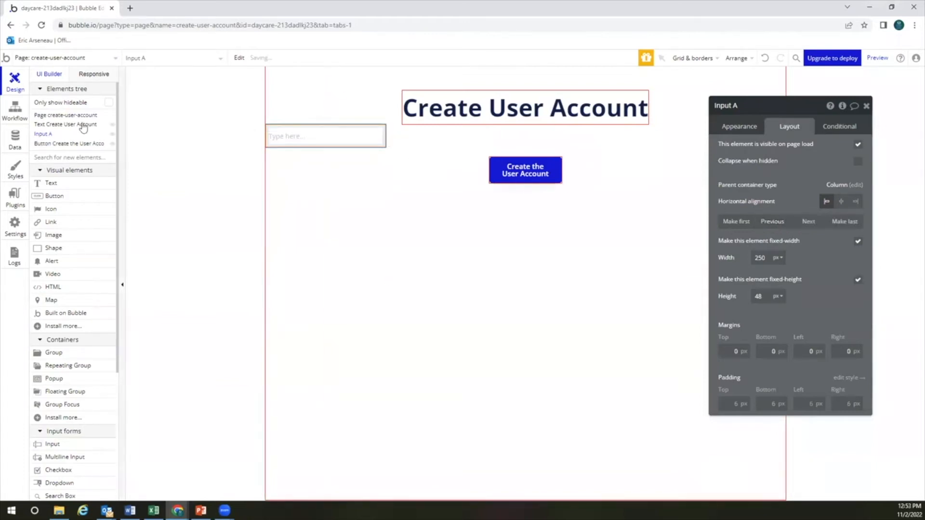
pyautogui.moveTo(47, 135)
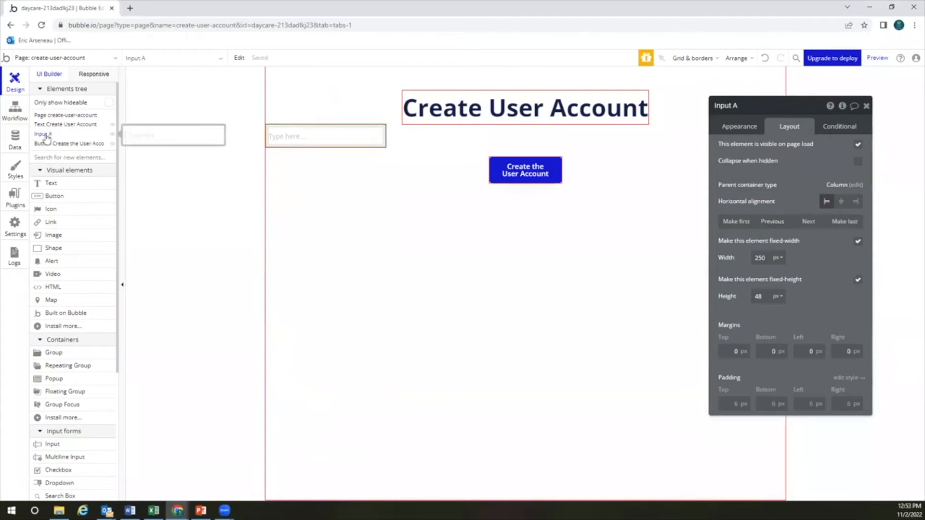
pyautogui.moveTo(47, 136)
pyautogui.mouseDown()
pyautogui.moveTo(50, 127)
pyautogui.moveTo(50, 148)
pyautogui.mouseUp()
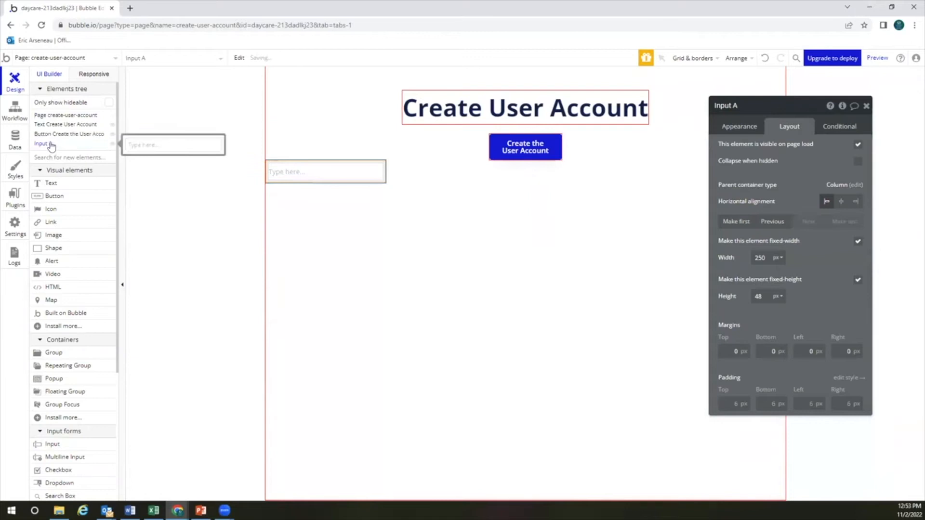
pyautogui.moveTo(46, 147); pyautogui.dragTo(49, 133)
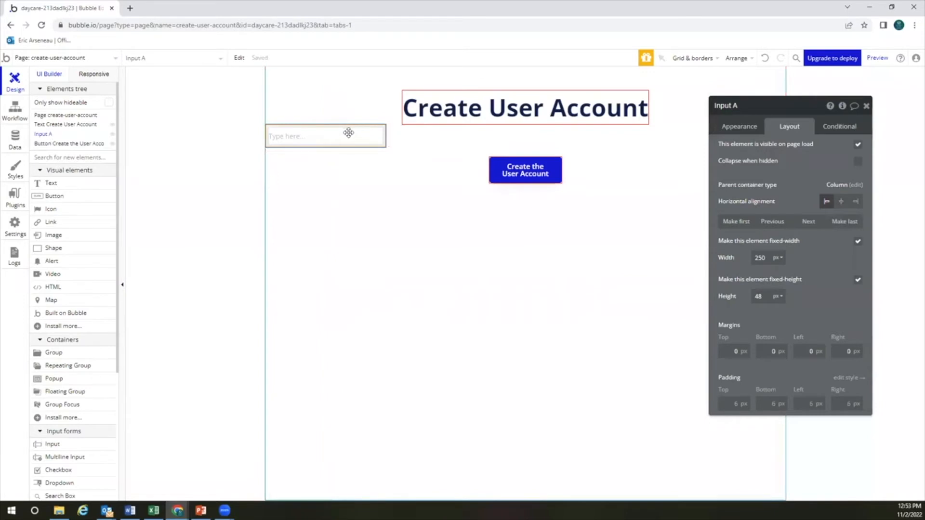
pyautogui.click(624, 231)
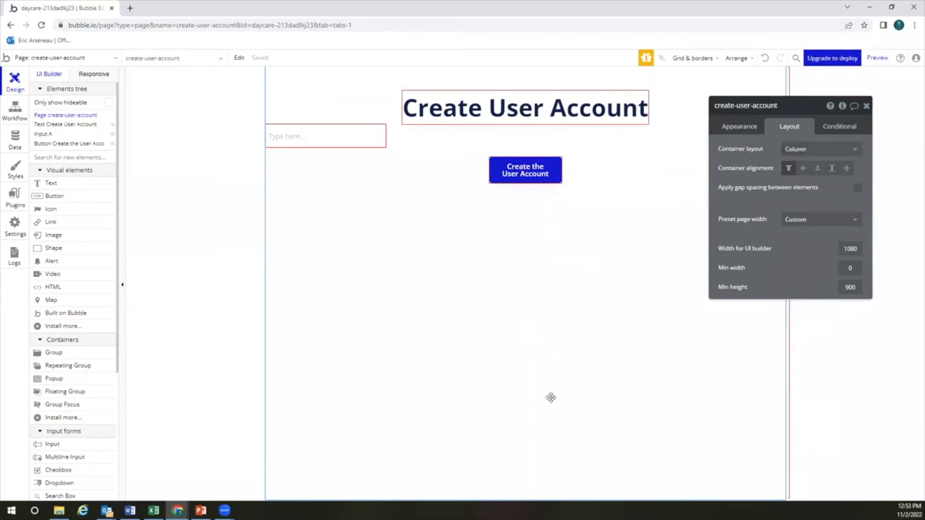
pyautogui.click(348, 140)
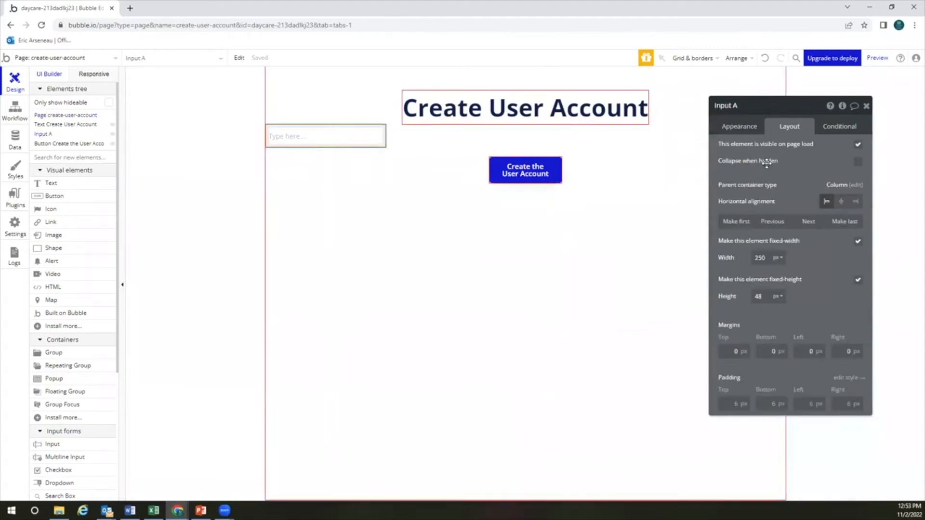
# Give the first input the placeholder 'First Name' and make it required
pyautogui.click(746, 127)
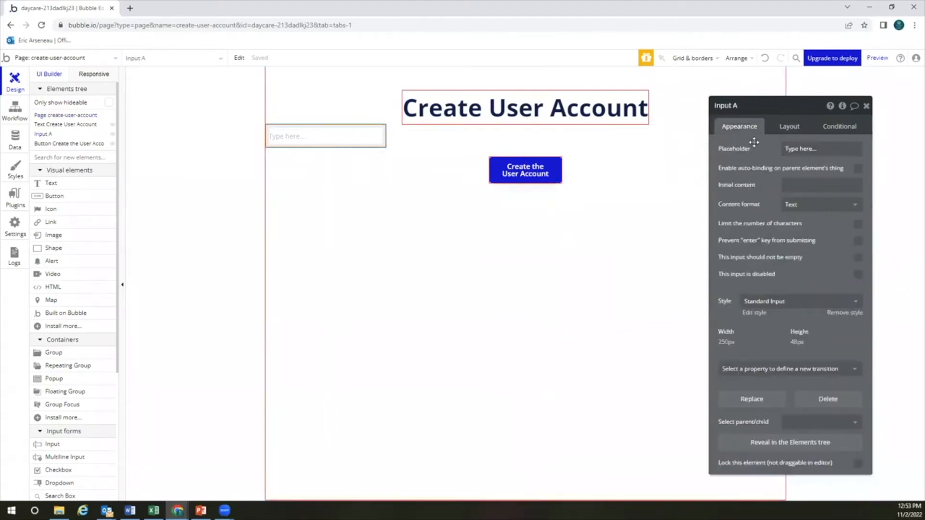
pyautogui.click(799, 186)
pyautogui.click(808, 149)
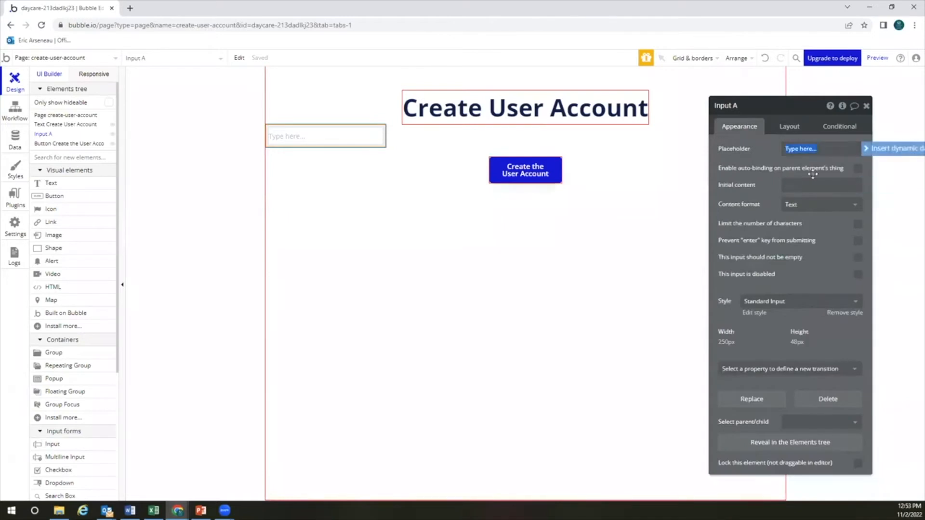
pyautogui.write('First Name')
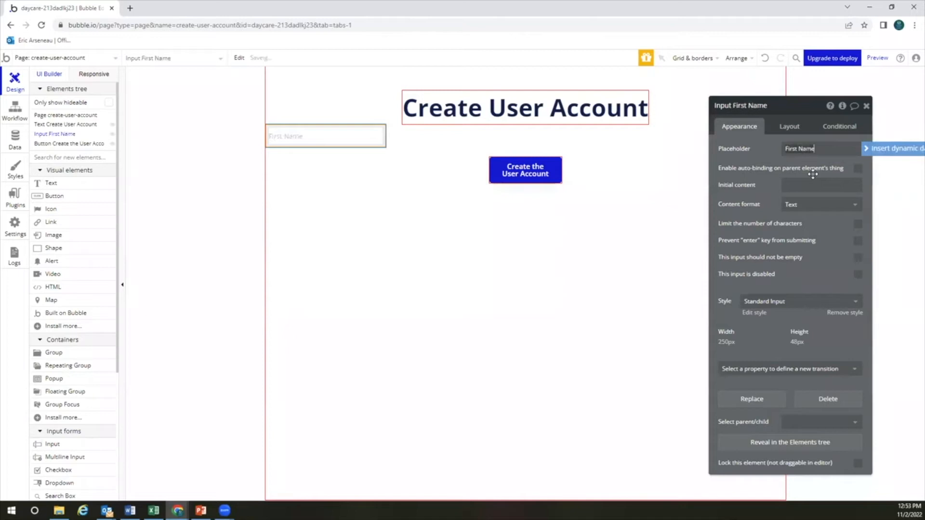
pyautogui.click(858, 258)
# Duplicate the First Name input and change the copy's placeholder to 'Last Name'
pyautogui.click(383, 151)
pyautogui.click(352, 135)
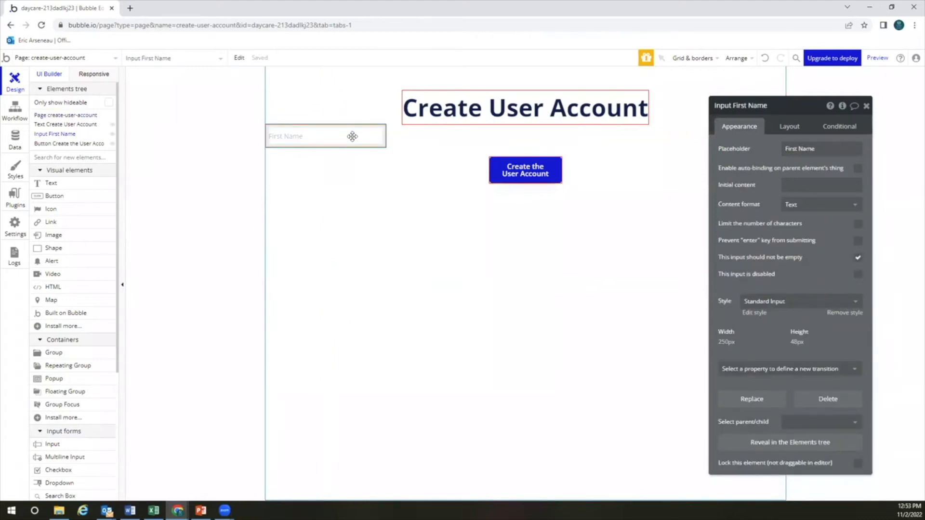
pyautogui.hotkey('ctrl', 'd')
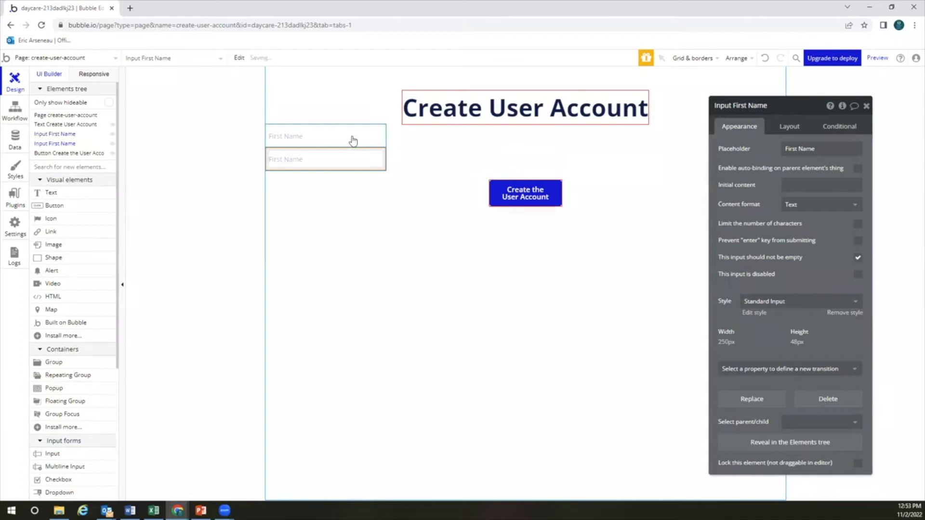
pyautogui.click(800, 150)
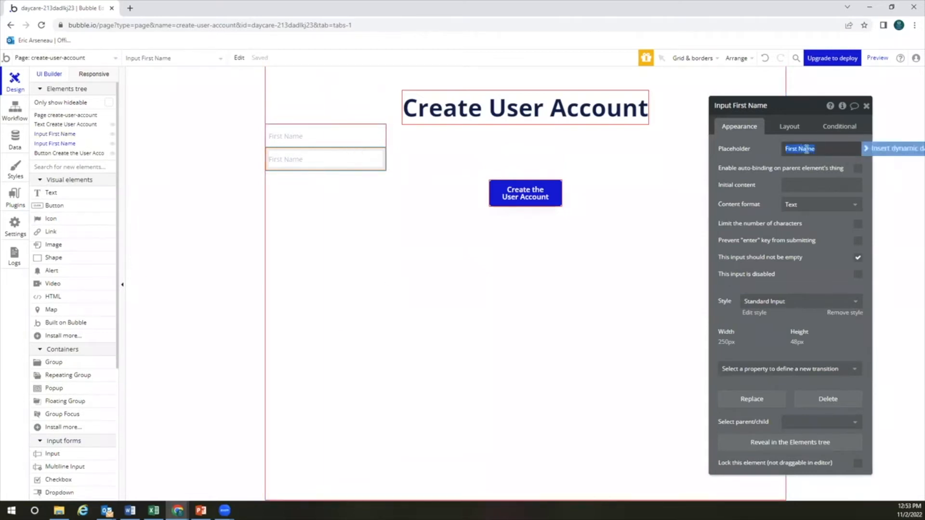
pyautogui.press('Home')
pyautogui.hotkey('ctrl', 'shift', 'Right')
pyautogui.write('Last')
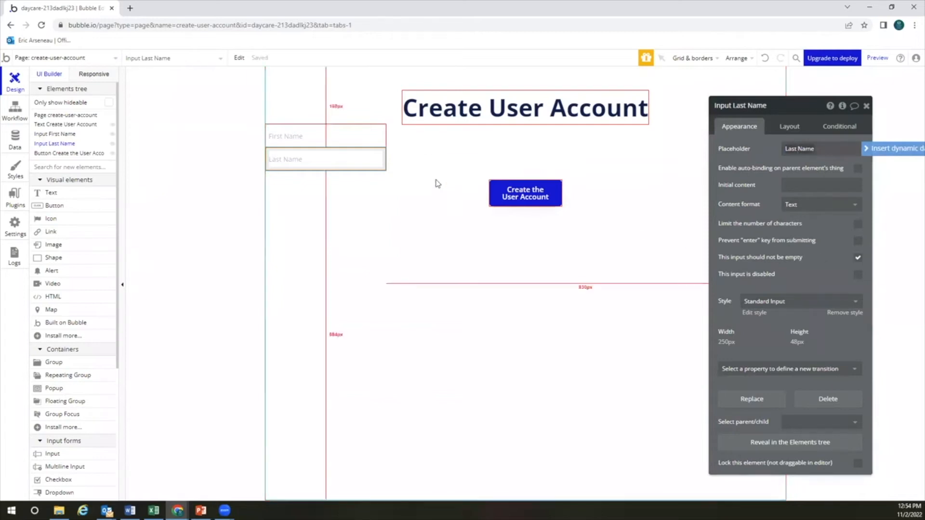
# Paste a copy of the Last Name input below it with placeholder 'Email'
pyautogui.click(375, 156)
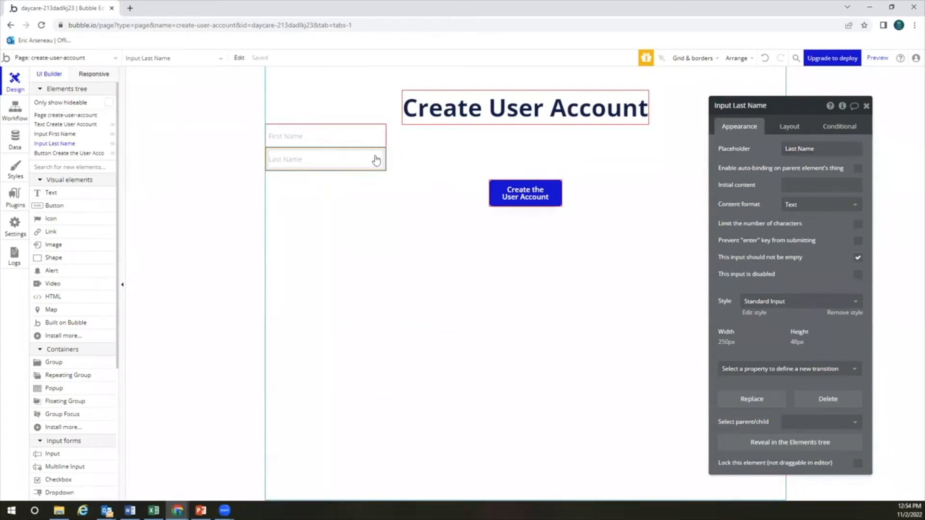
pyautogui.hotkey('ctrl', 'v')
pyautogui.click(813, 153)
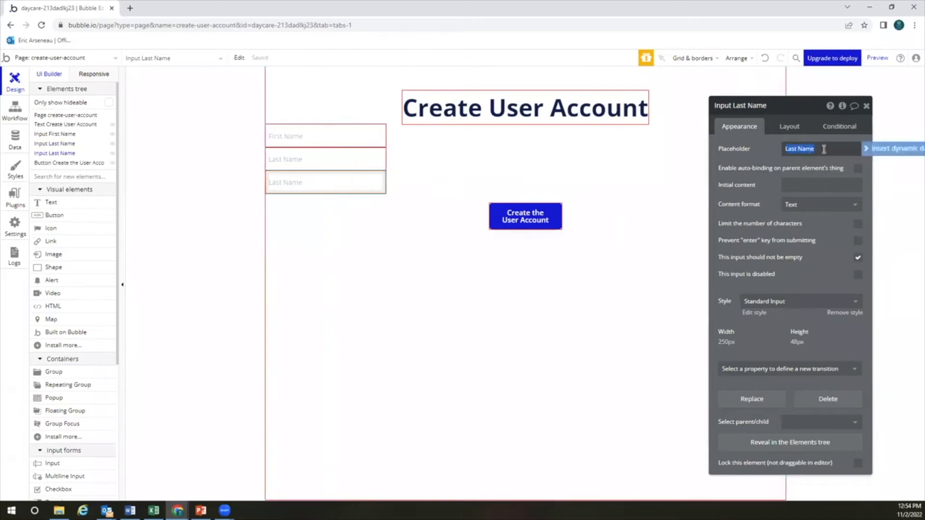
pyautogui.click(794, 146)
pyautogui.write('Email')
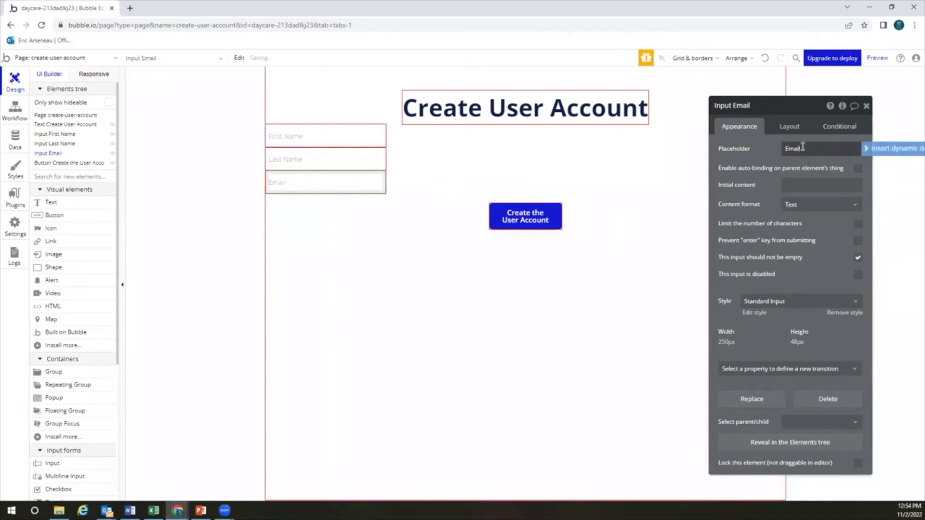
# Set the Email field's content format to Email and paste a copy with placeholder 'Password'
pyautogui.click(807, 206)
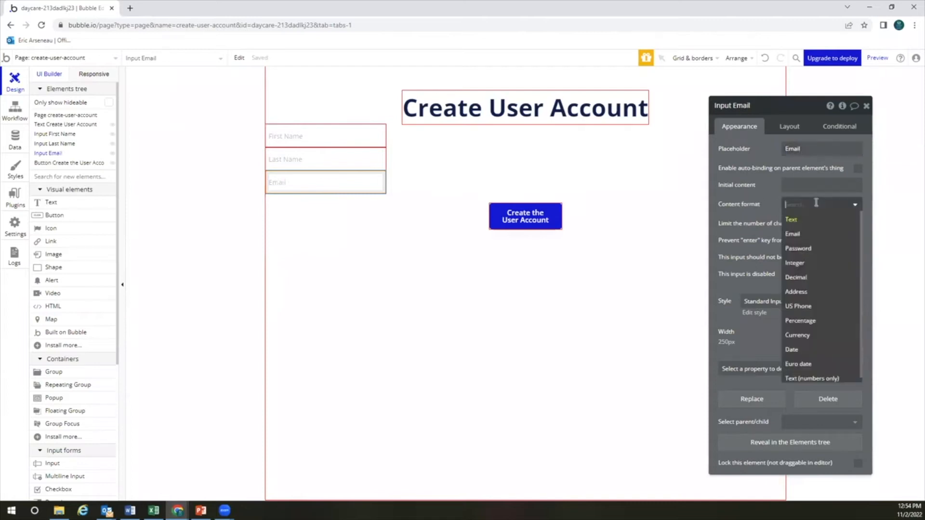
pyautogui.click(809, 233)
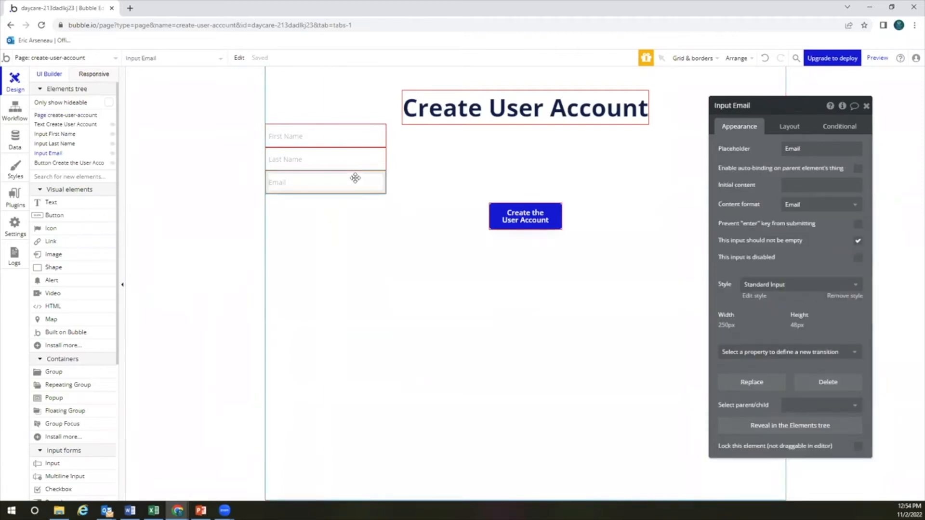
pyautogui.hotkey('ctrl', 'v')
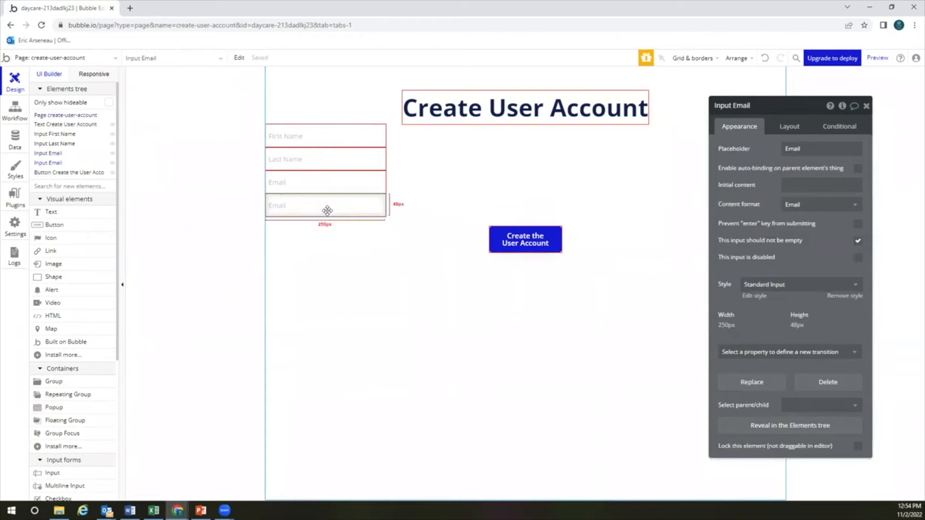
pyautogui.doubleClick(797, 148)
pyautogui.write('Password')
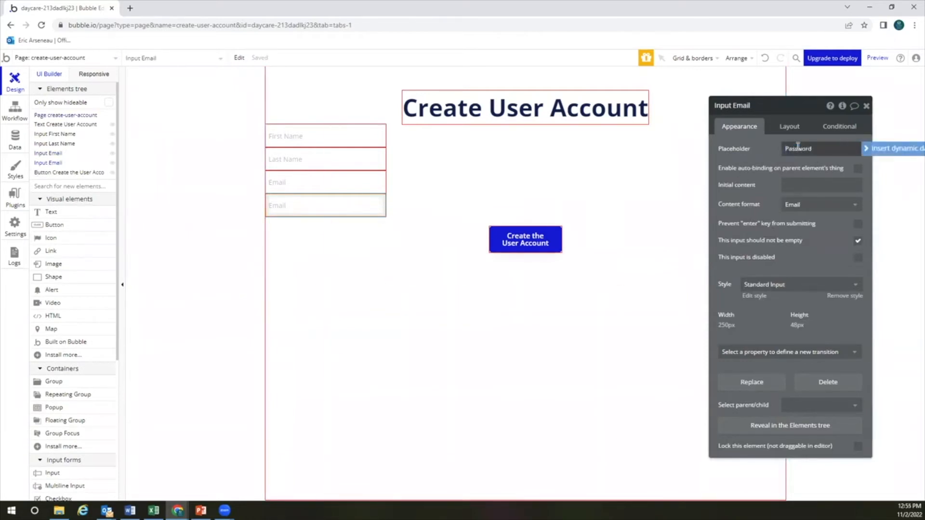
# Set the new Password field's content format to Password
pyautogui.click(795, 206)
pyautogui.click(794, 249)
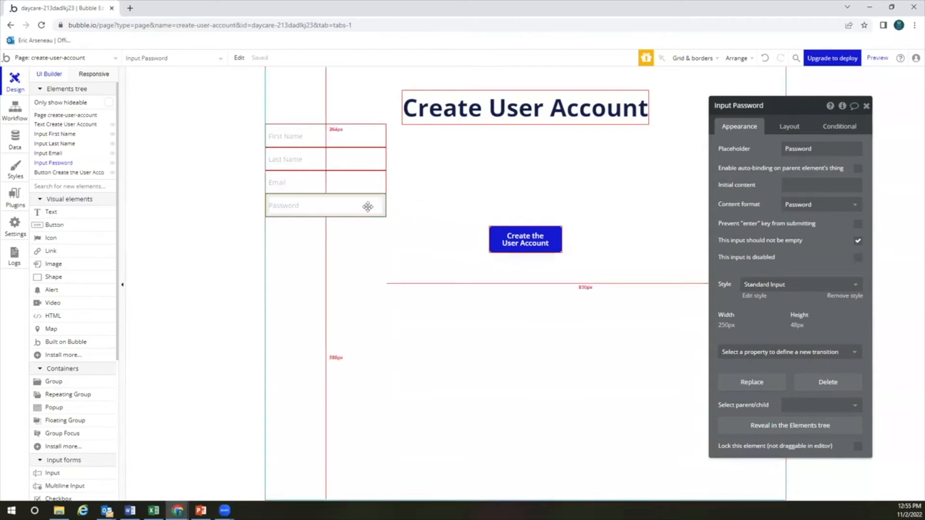
pyautogui.click(364, 187)
pyautogui.click(354, 204)
pyautogui.scroll(-4, 61, 320)
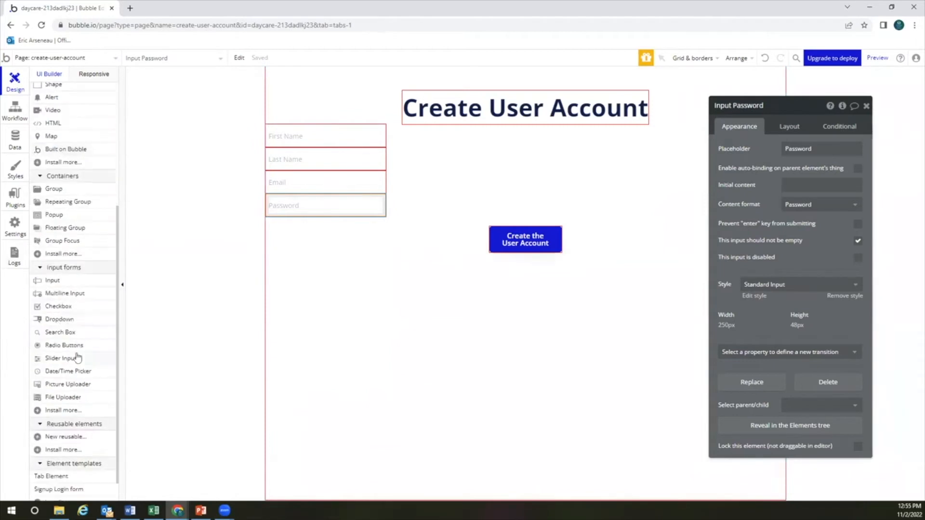
# Place a dropdown below Password with placeholder 'Status' and begin entering choices such as Admin
pyautogui.click(59, 319)
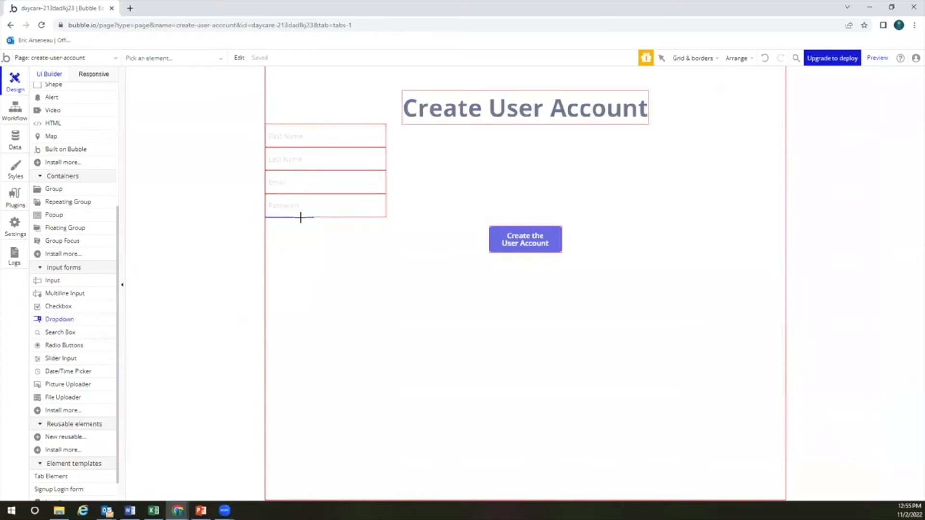
pyautogui.click(300, 218)
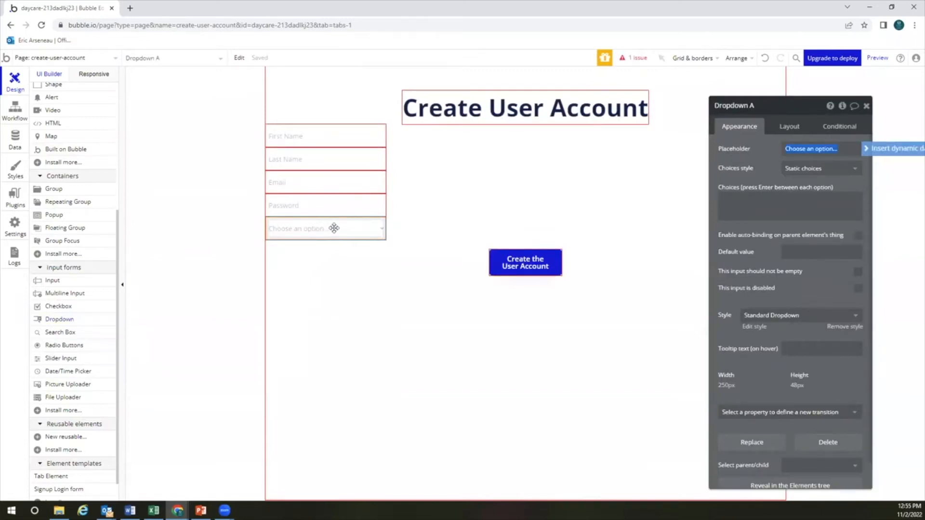
pyautogui.write('Status')
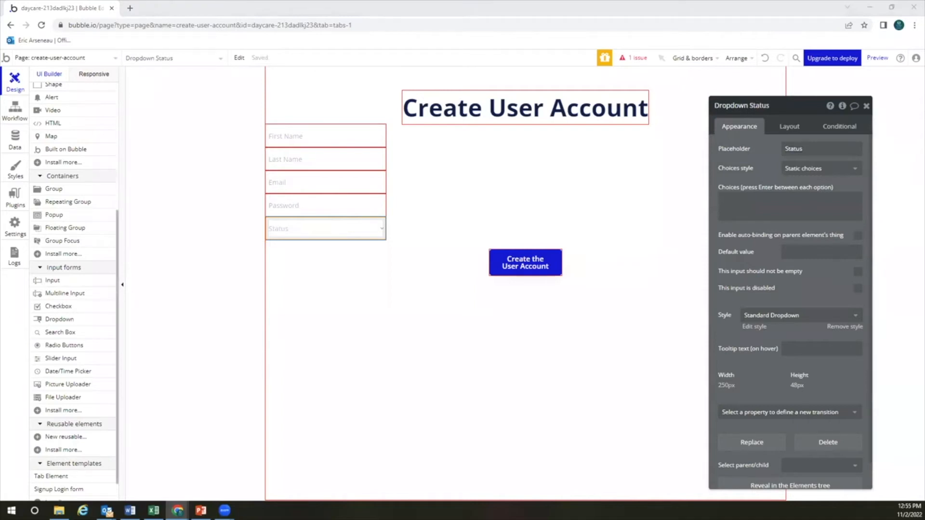
pyautogui.click(750, 217)
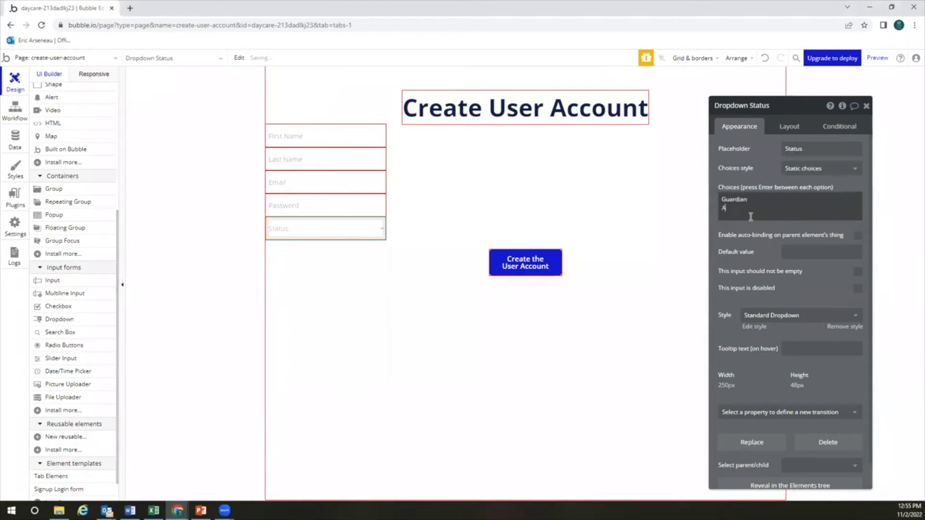
pyautogui.write('Admin')
pyautogui.press('Return')
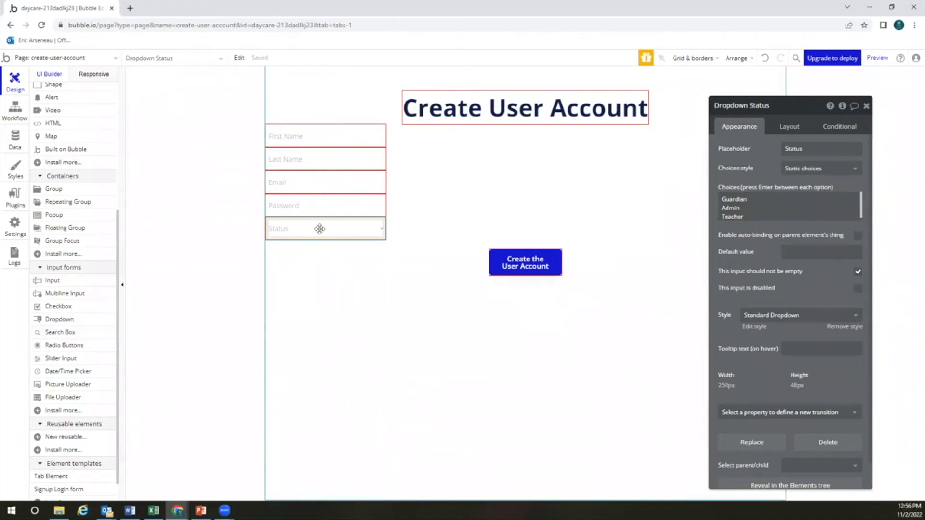
# Paste a copy of the Status dropdown and rename its placeholder to 'Daycare'
pyautogui.hotkey('ctrl', 'c')
pyautogui.hotkey('ctrl', 'v')
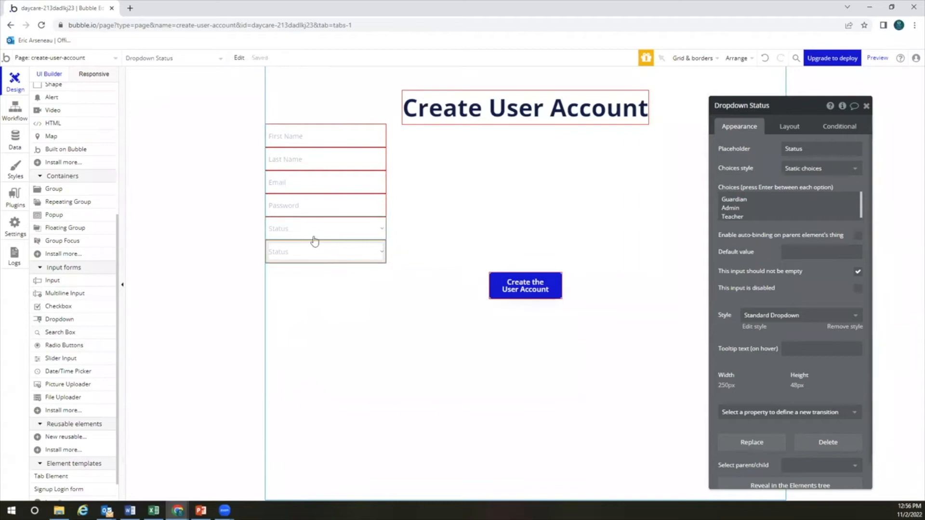
pyautogui.doubleClick(800, 151)
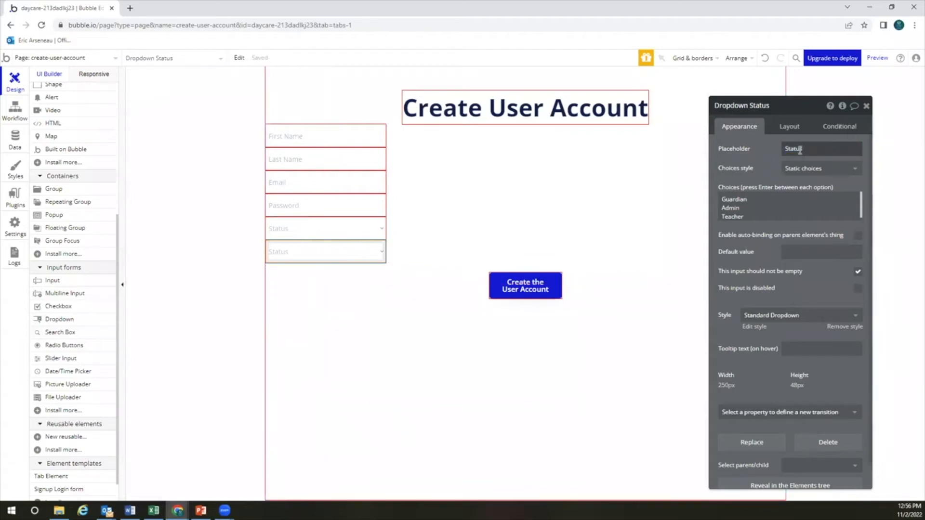
pyautogui.doubleClick(800, 150)
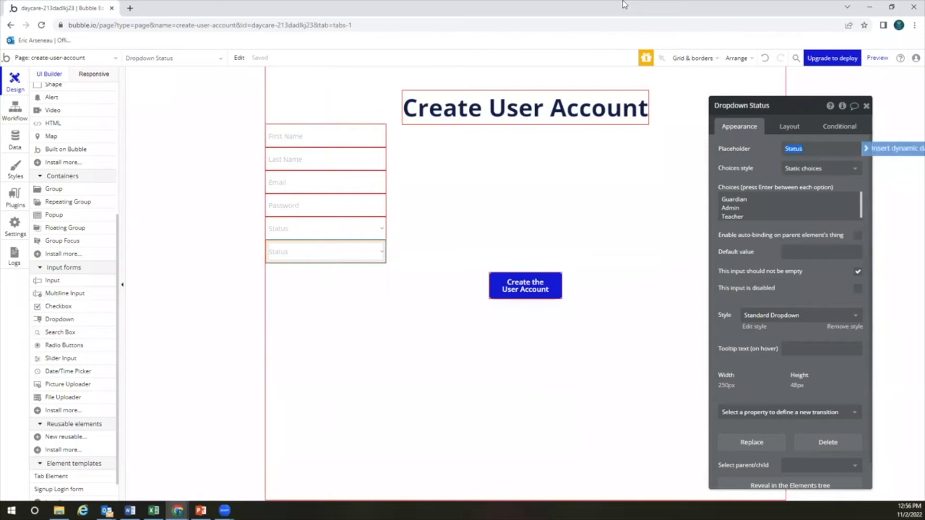
pyautogui.write('Daycare')
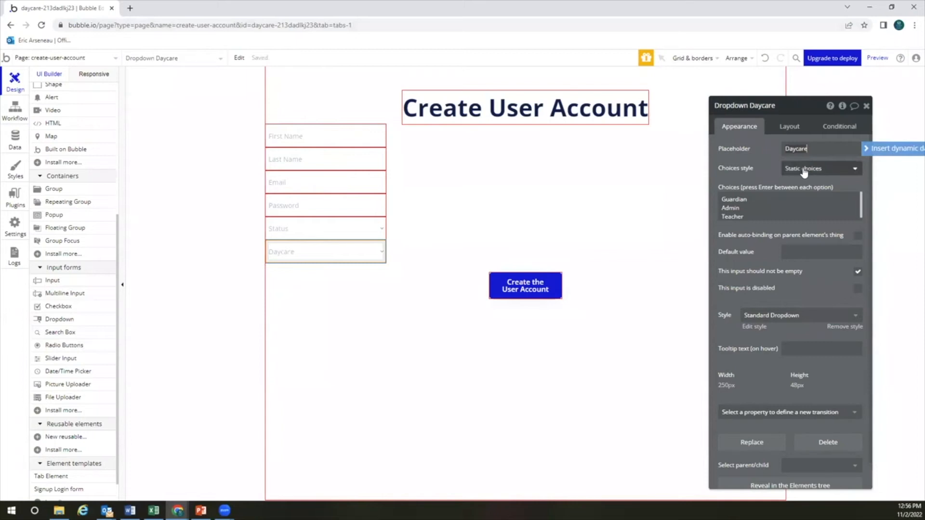
# Switch the Daycare dropdown's choices style to Dynamic choices, leaving the type unset
pyautogui.click(803, 171)
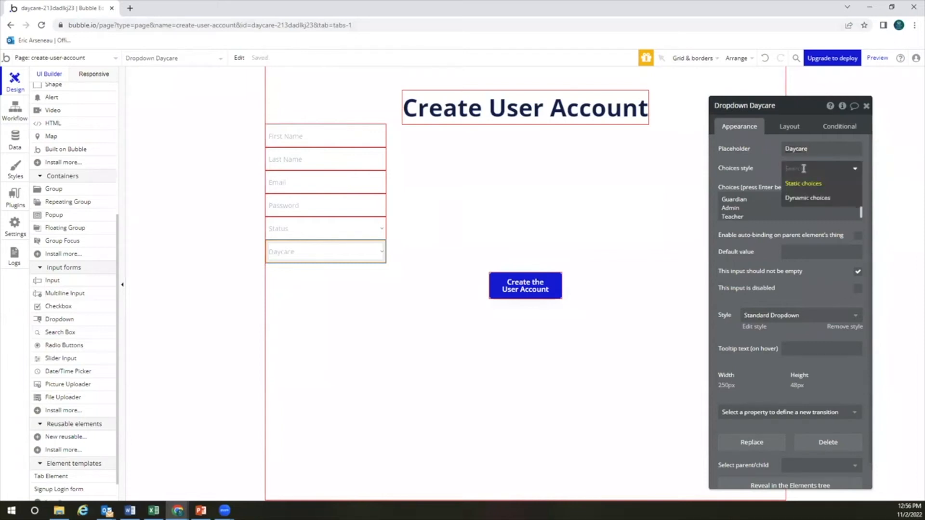
pyautogui.click(805, 198)
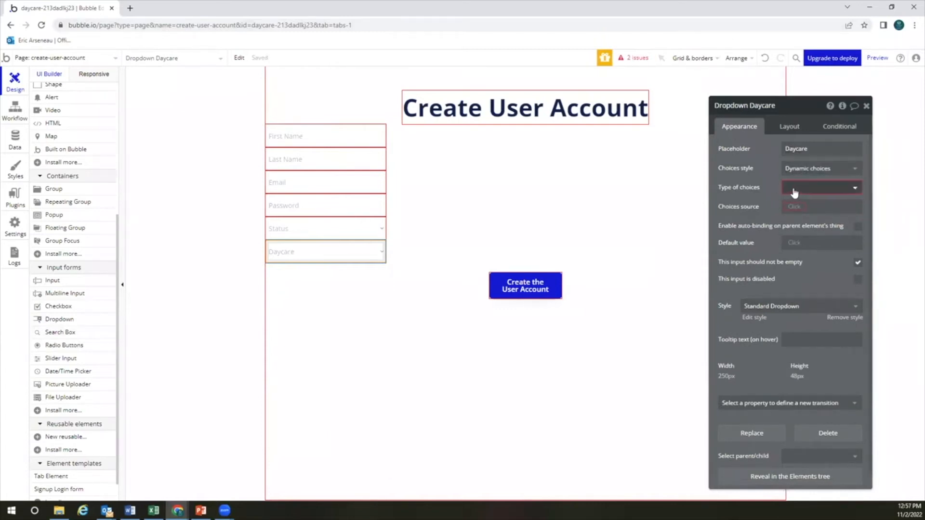
pyautogui.click(797, 188)
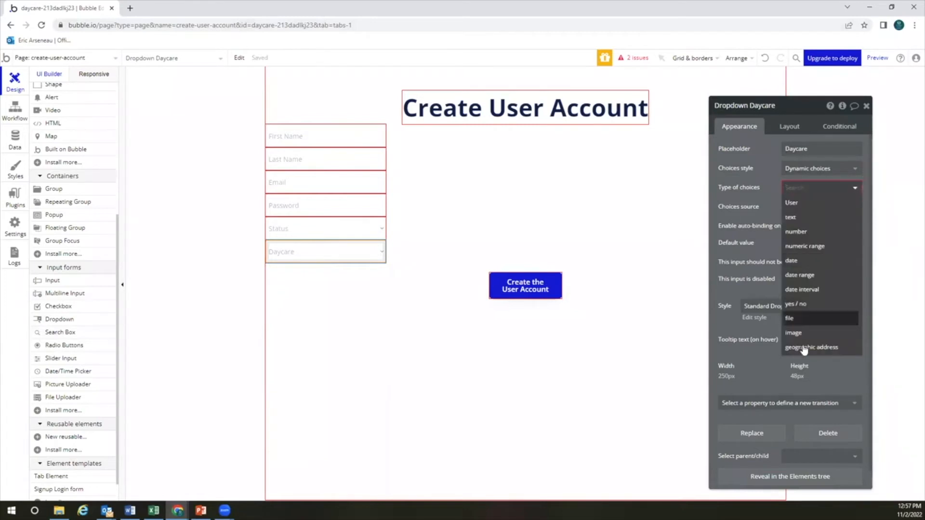
pyautogui.click(763, 209)
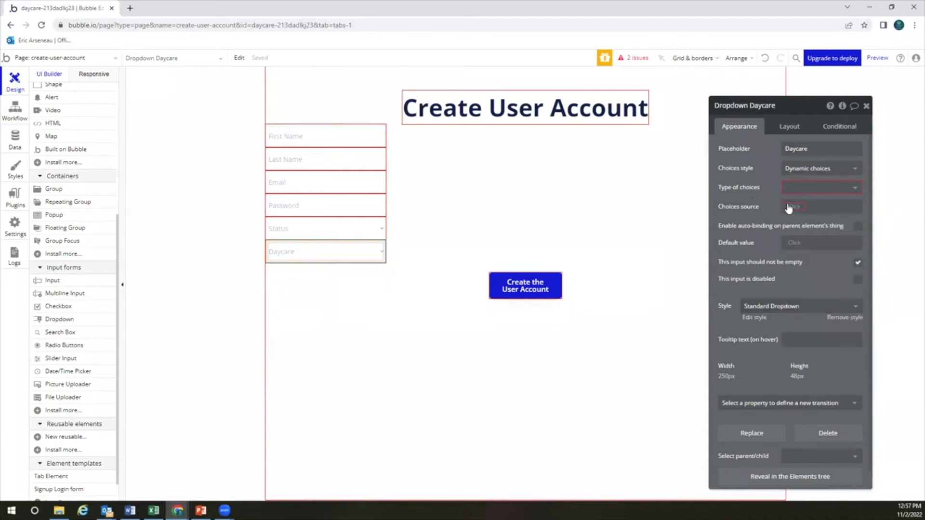
pyautogui.click(444, 243)
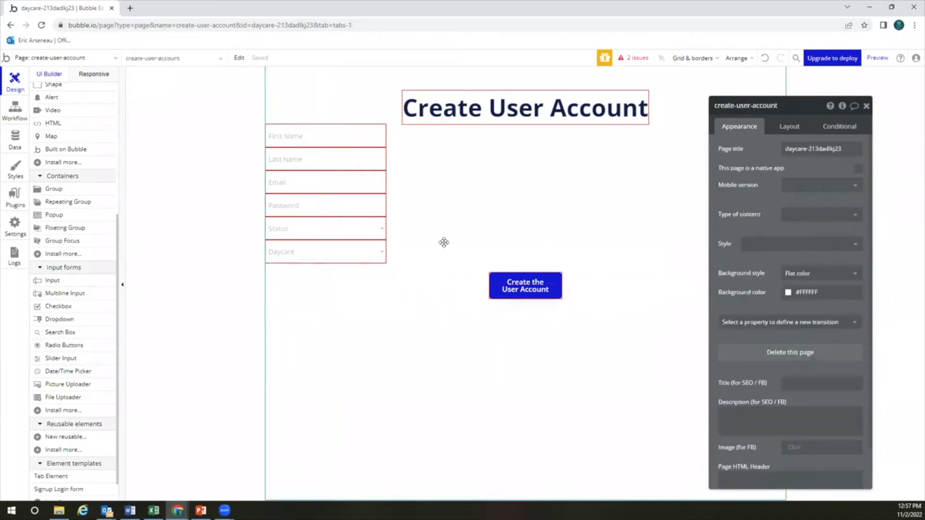
pyautogui.click(355, 254)
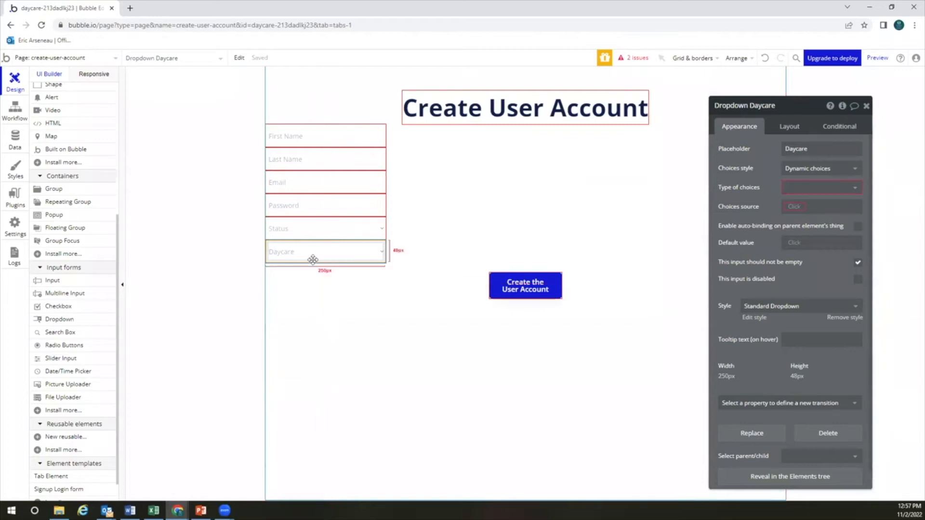
pyautogui.scroll(-1, 81, 356)
pyautogui.scroll(4, 81, 355)
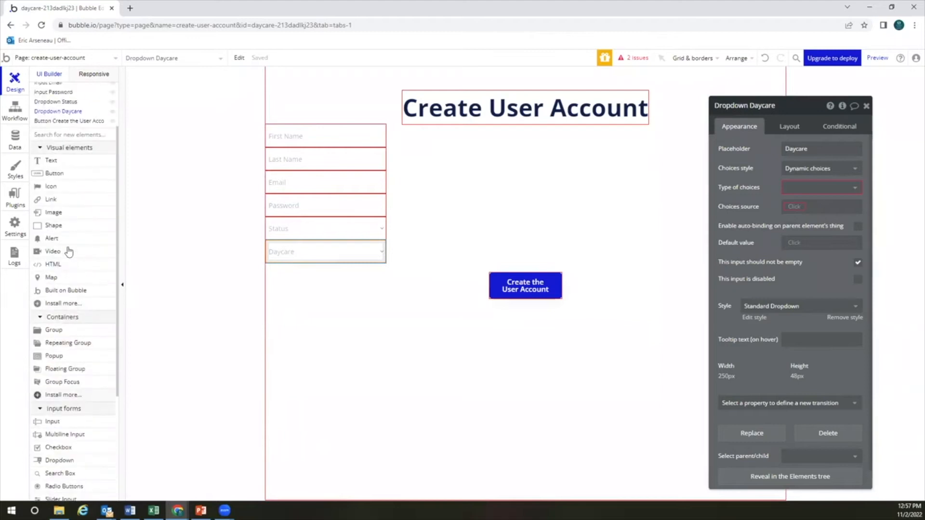
pyautogui.scroll(-3, 73, 297)
# Place a new input below Daycare with placeholder 'Unique 6-digit Pin'
pyautogui.click(72, 281)
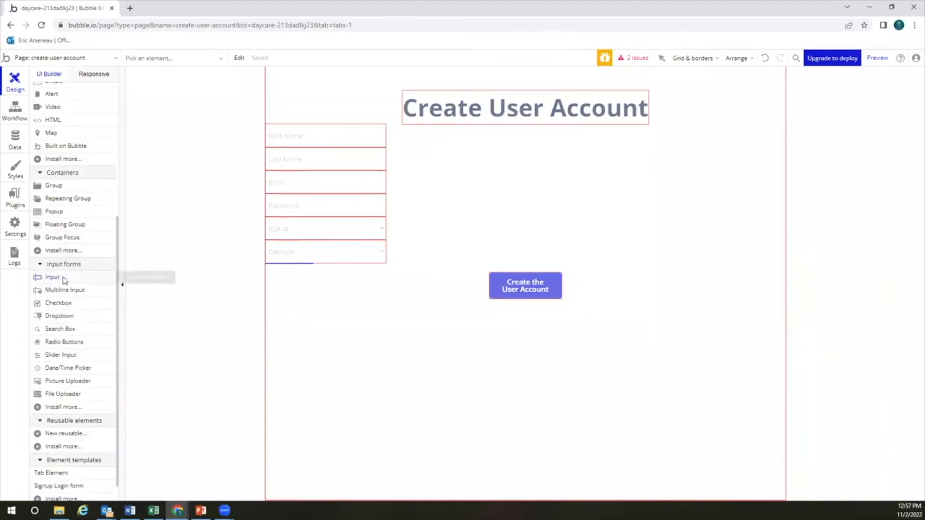
pyautogui.click(304, 266)
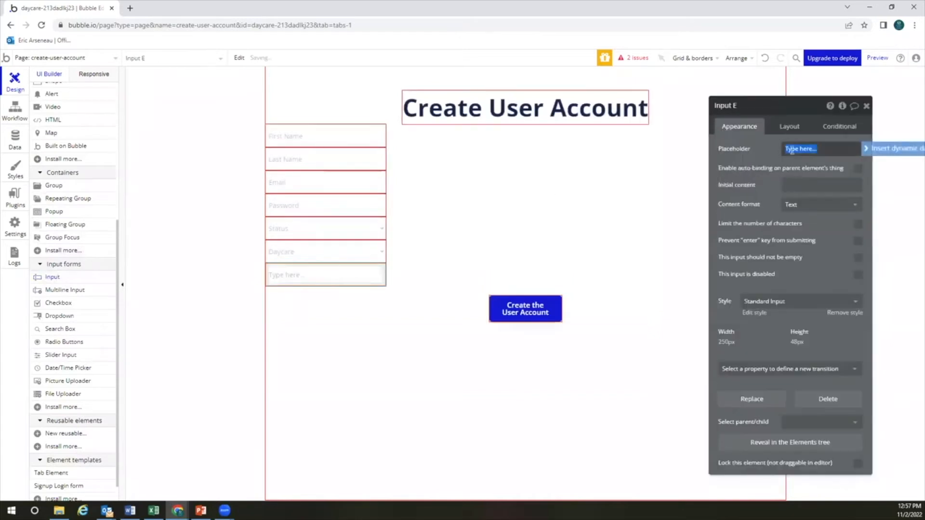
pyautogui.write('Unique 6-digit Pin')
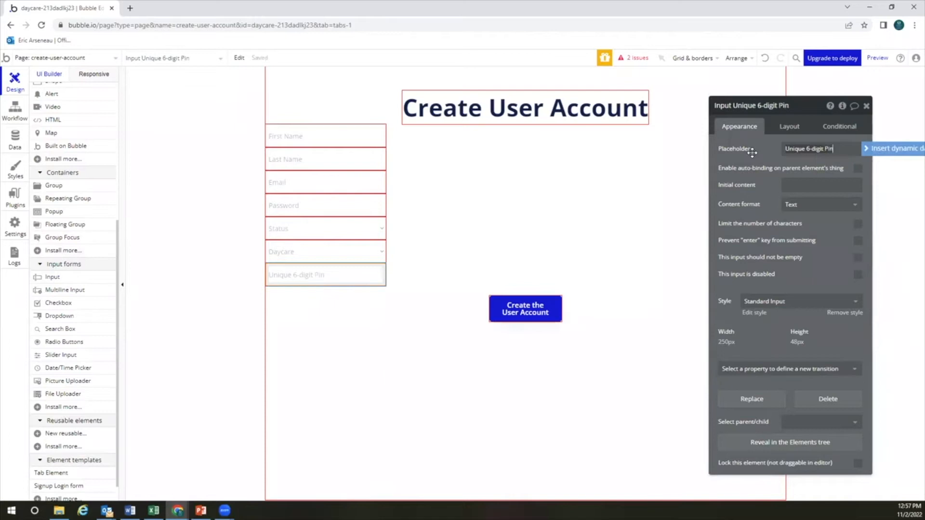
# Limit the pin input to 6 characters, keep Text content format, and make it required
pyautogui.click(857, 223)
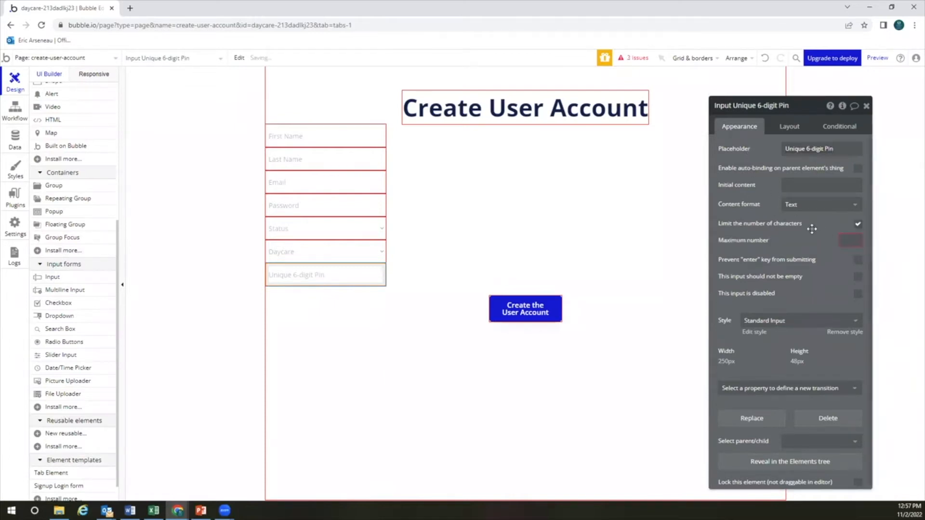
pyautogui.click(844, 240)
pyautogui.write('6')
pyautogui.hotkey('alt', 'Tab')
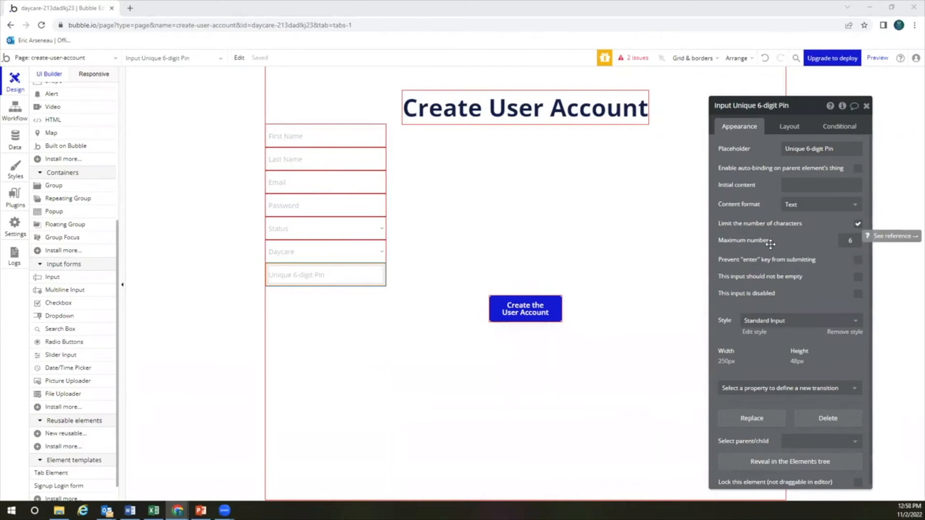
pyautogui.click(806, 205)
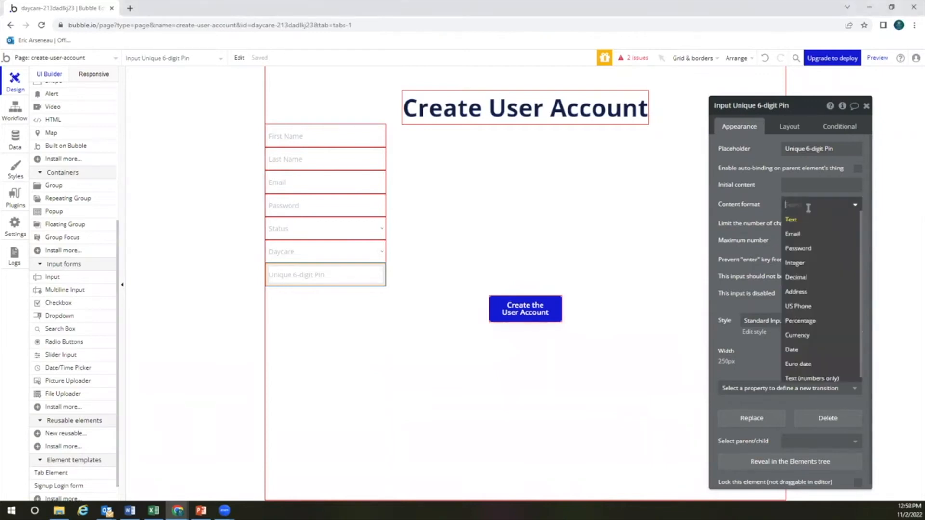
pyautogui.click(766, 220)
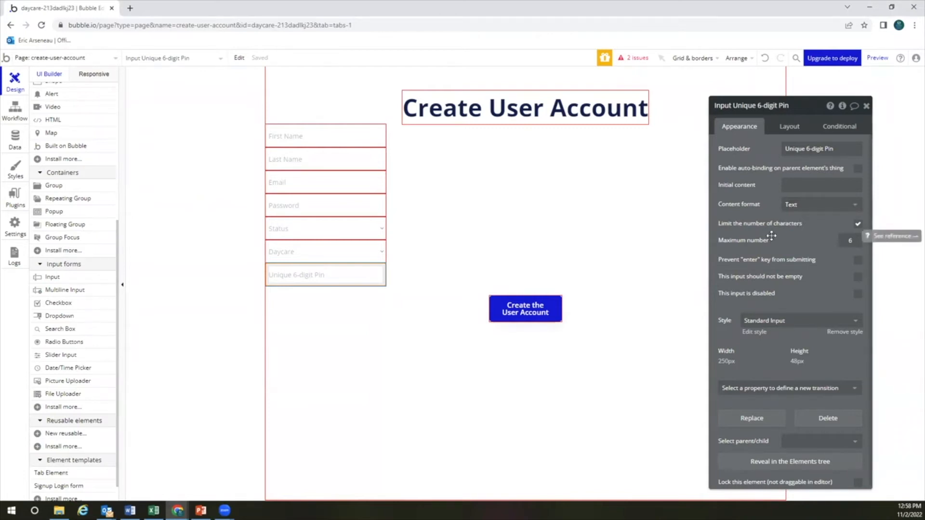
pyautogui.click(857, 276)
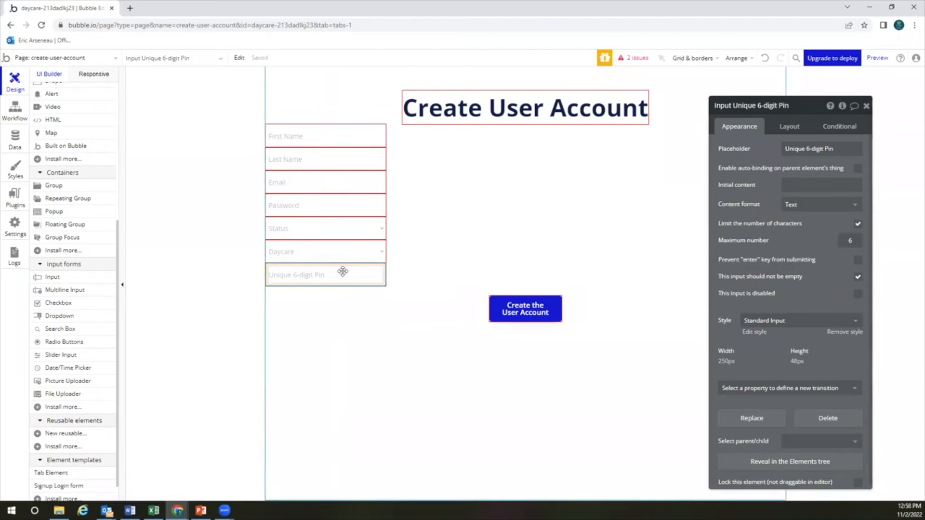
# Paste a copy of the pin input and change its placeholder to 'Confirm Pin'
pyautogui.hotkey('ctrl', 'c')
pyautogui.hotkey('ctrl', 'v')
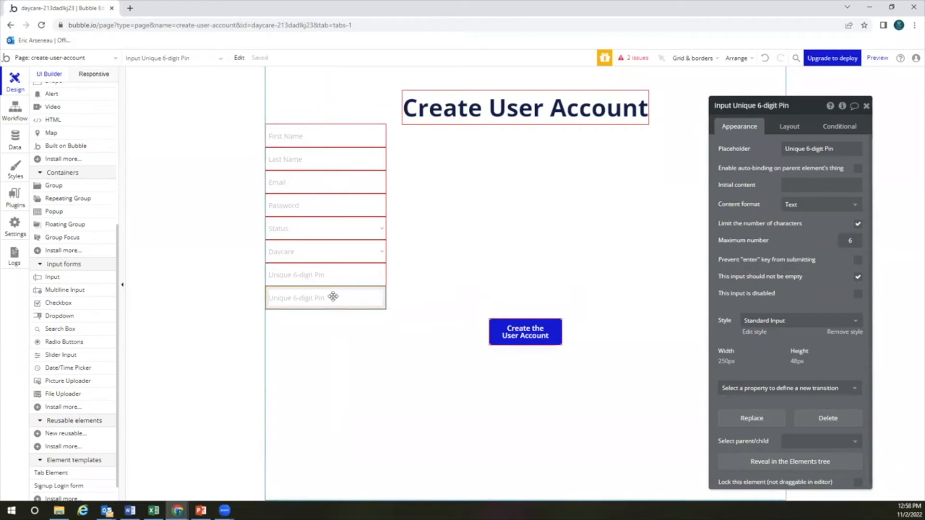
pyautogui.click(812, 149)
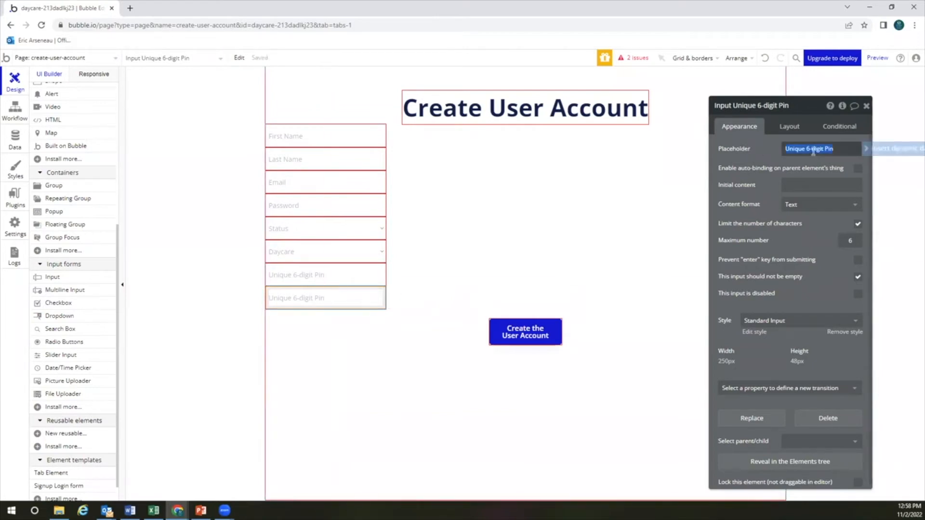
pyautogui.write('Con')
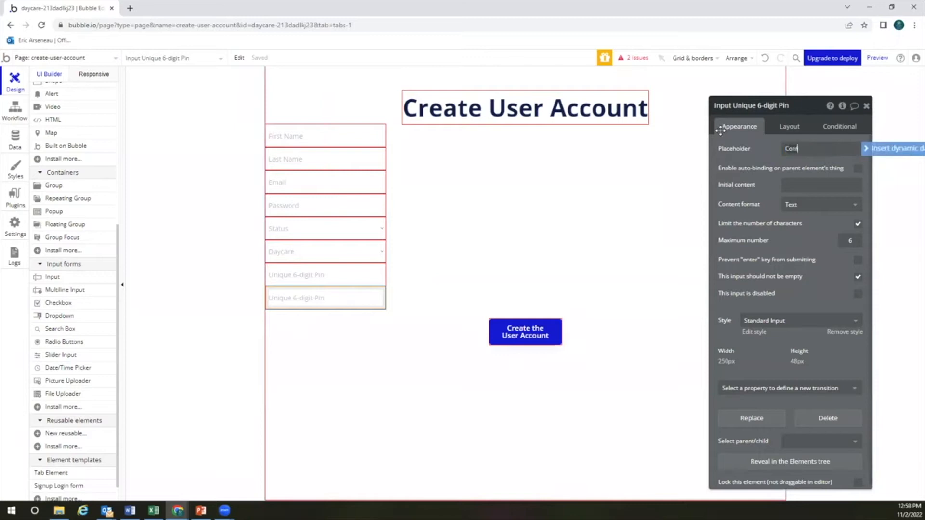
pyautogui.write('firm Pin')
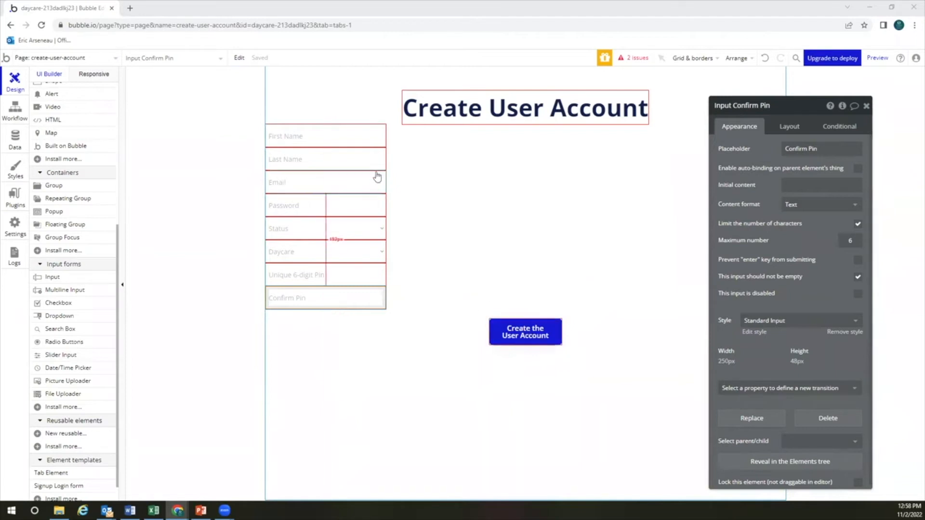
pyautogui.click(365, 139)
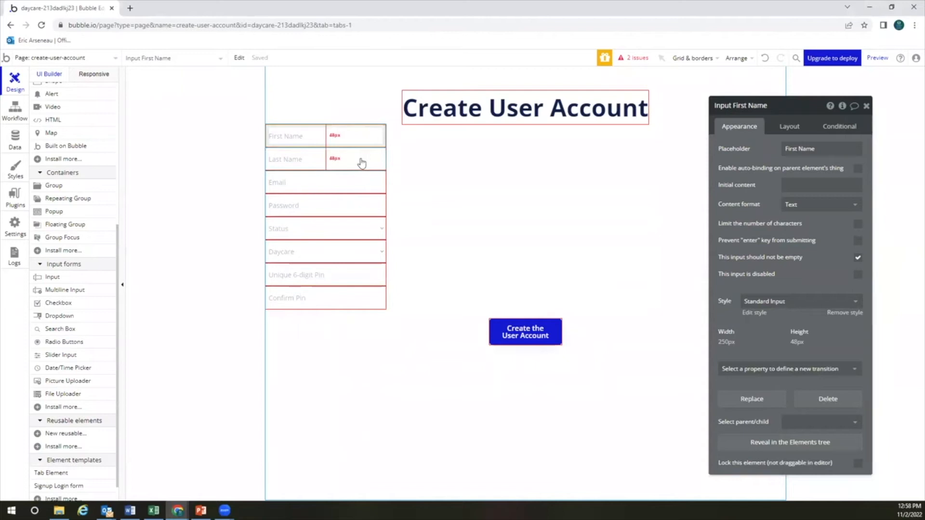
pyautogui.scroll(5, 92, 168)
pyautogui.click(75, 144)
pyautogui.click(291, 139)
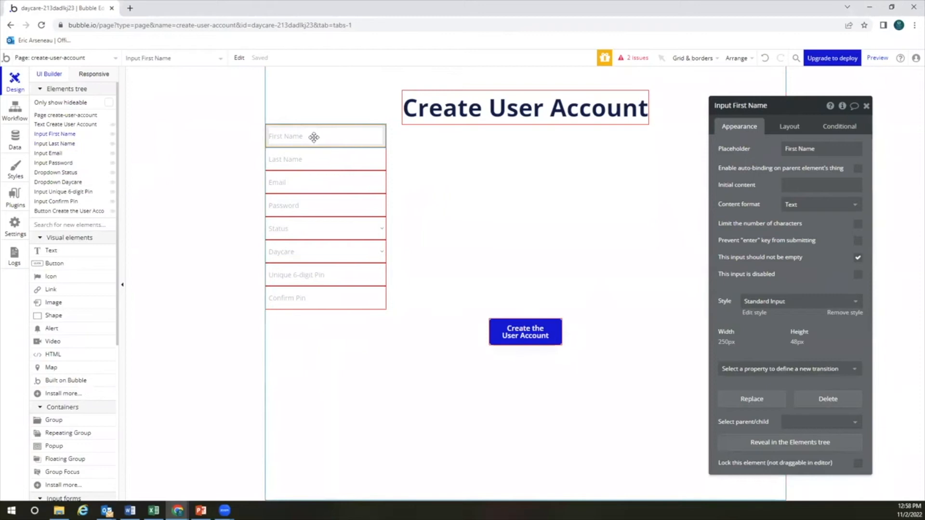
# Select all eight form inputs and group them into a Column container
pyautogui.keyDown('shift'); pyautogui.click(356, 158); pyautogui.keyUp('shift')
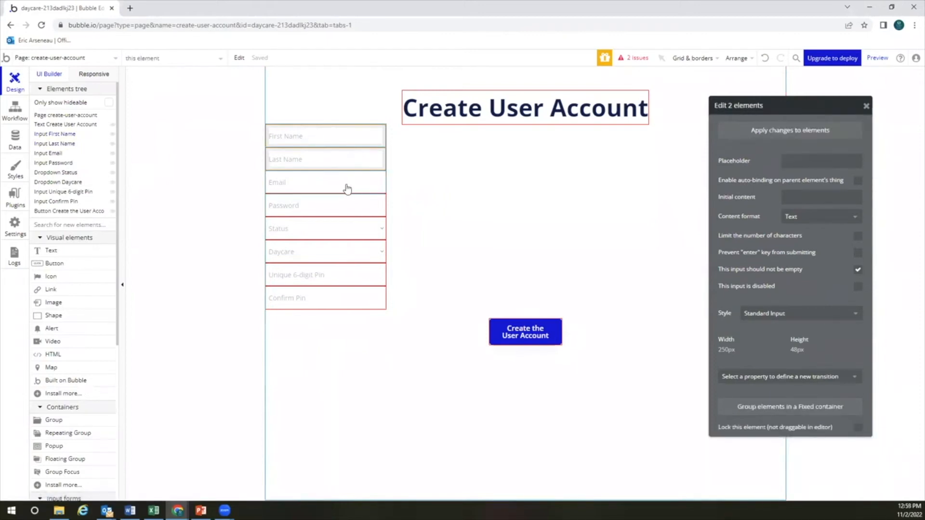
pyautogui.keyDown('shift'); pyautogui.click(346, 187); pyautogui.keyUp('shift')
pyautogui.keyDown('shift'); pyautogui.click(347, 206); pyautogui.keyUp('shift')
pyautogui.keyDown('shift'); pyautogui.click(347, 229); pyautogui.keyUp('shift')
pyautogui.keyDown('shift'); pyautogui.click(345, 251); pyautogui.keyUp('shift')
pyautogui.keyDown('shift'); pyautogui.click(339, 278); pyautogui.keyUp('shift')
pyautogui.keyDown('shift'); pyautogui.click(320, 298); pyautogui.keyUp('shift')
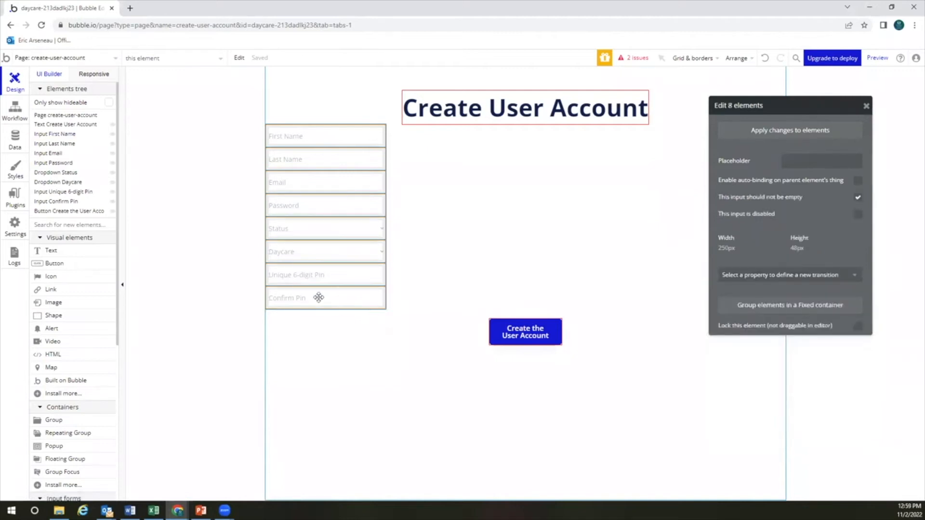
pyautogui.rightClick(347, 204)
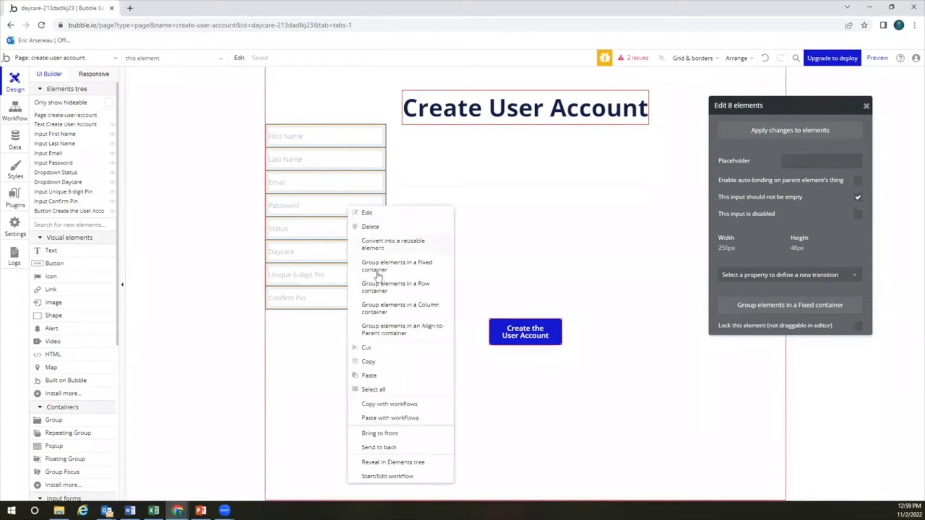
pyautogui.click(405, 312)
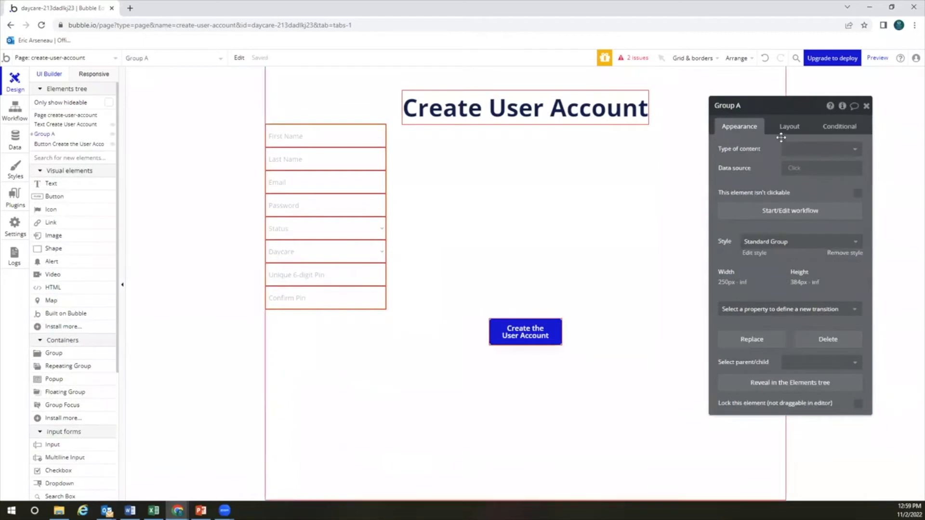
# Centre Group A horizontally and give it a 20 px top margin
pyautogui.click(788, 128)
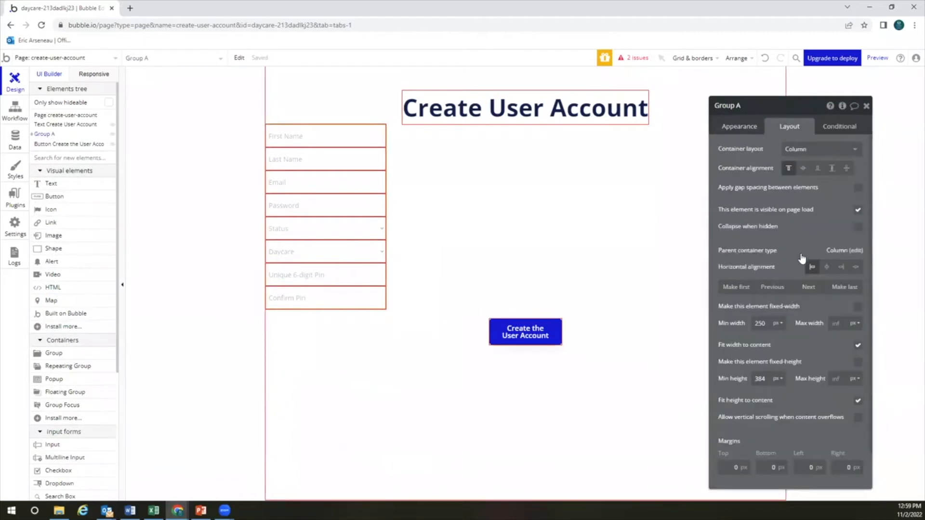
pyautogui.click(827, 268)
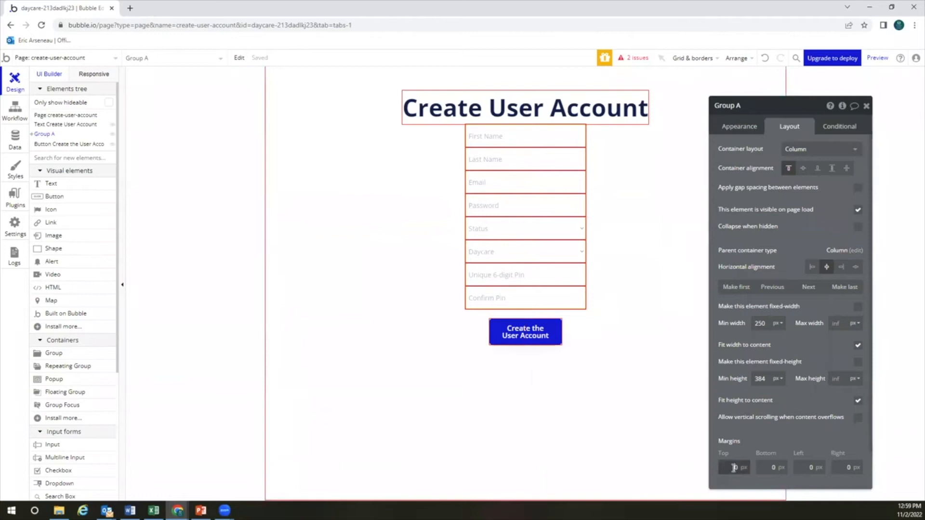
pyautogui.write('2')
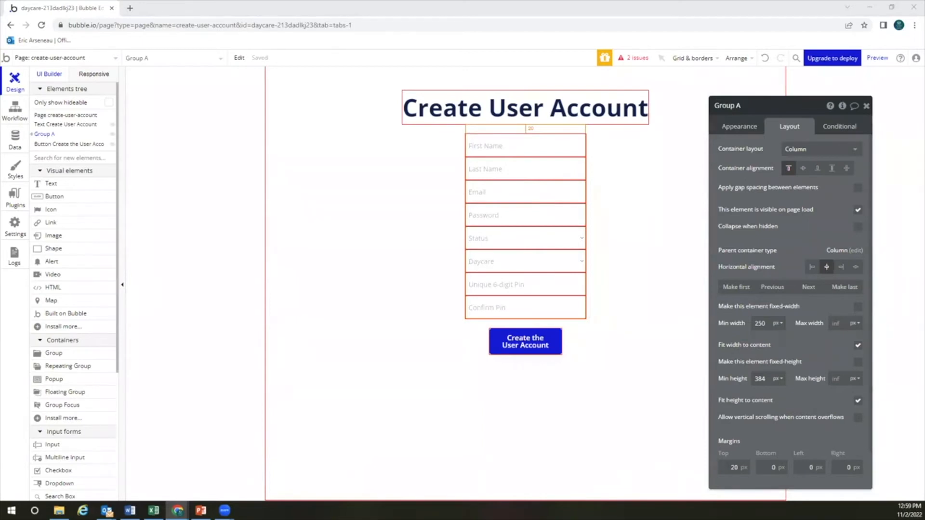
# Add a page named 'create-child-record' cloned from create-user-account
pyautogui.click(117, 59)
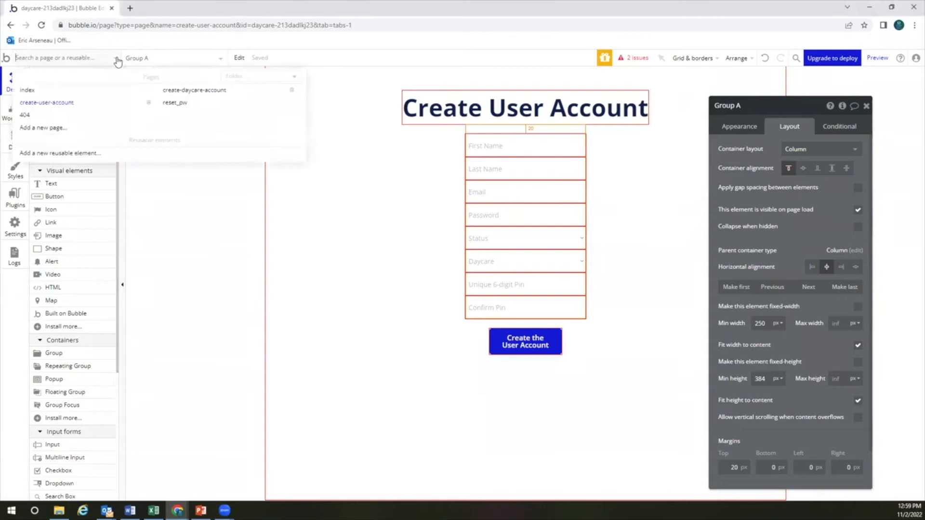
pyautogui.click(54, 128)
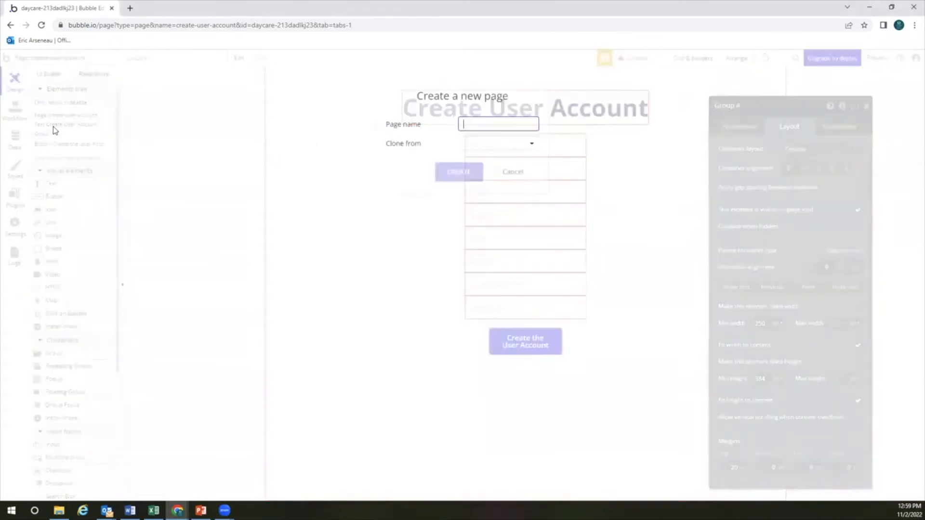
pyautogui.write('create-child-rec')
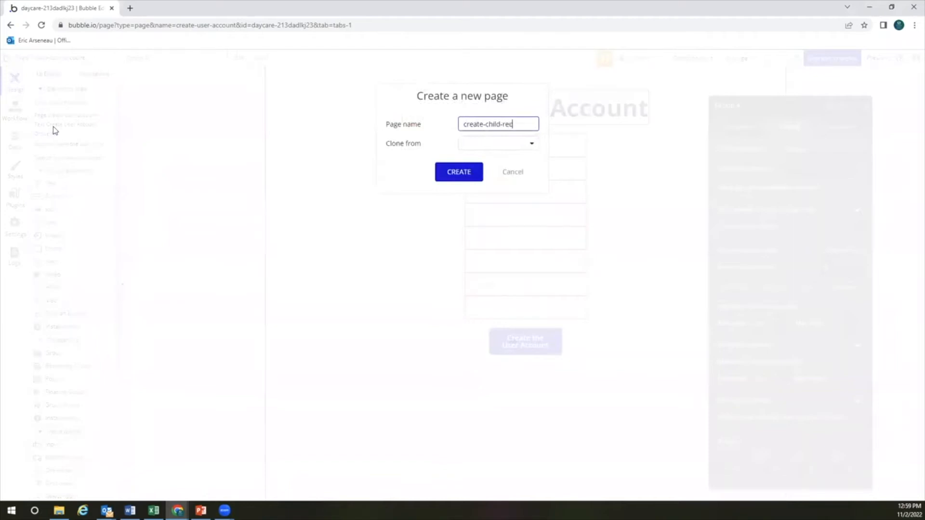
pyautogui.write('ord')
pyautogui.click(476, 143)
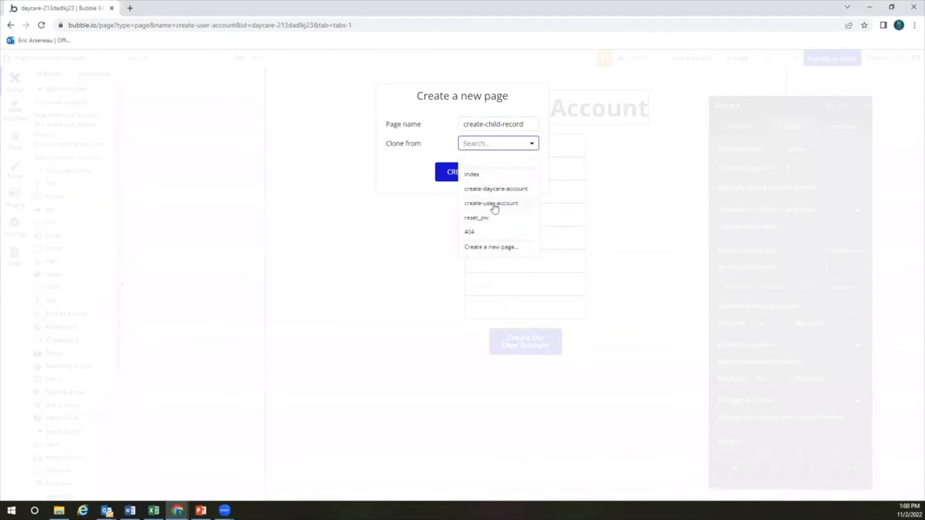
pyautogui.click(495, 204)
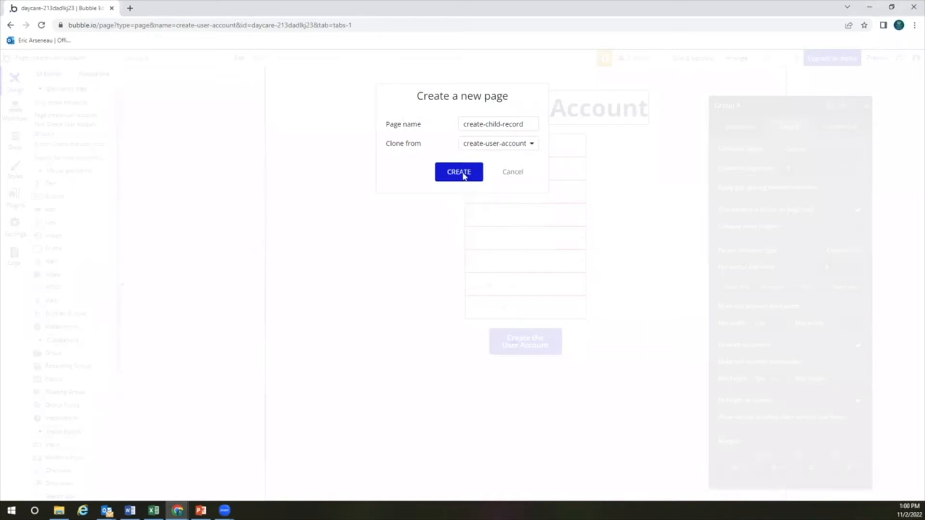
pyautogui.click(463, 176)
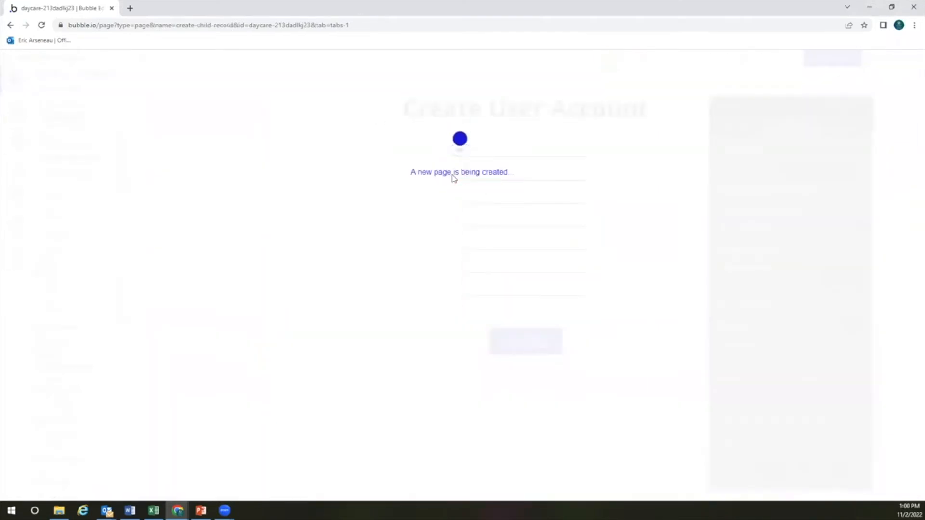
pyautogui.doubleClick(521, 109)
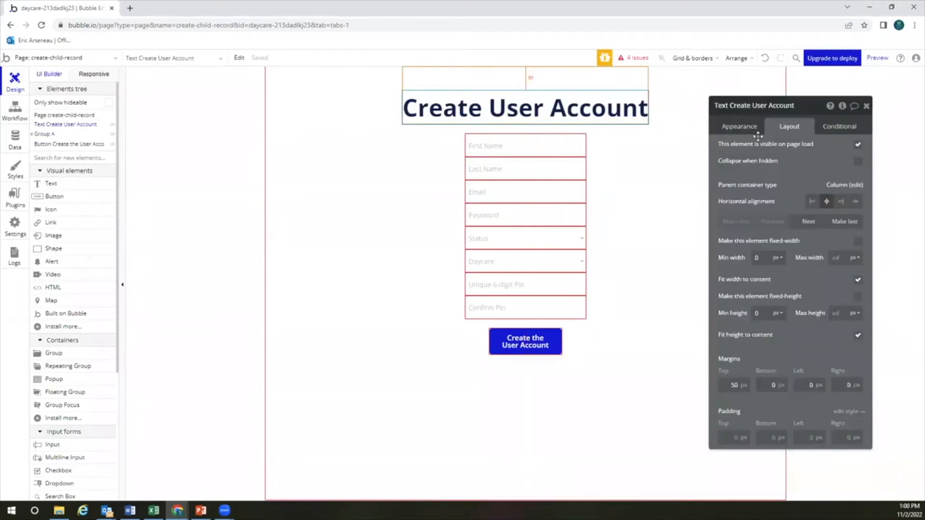
# Change the heading text to 'Create Child Record'
pyautogui.click(740, 126)
pyautogui.click(763, 149)
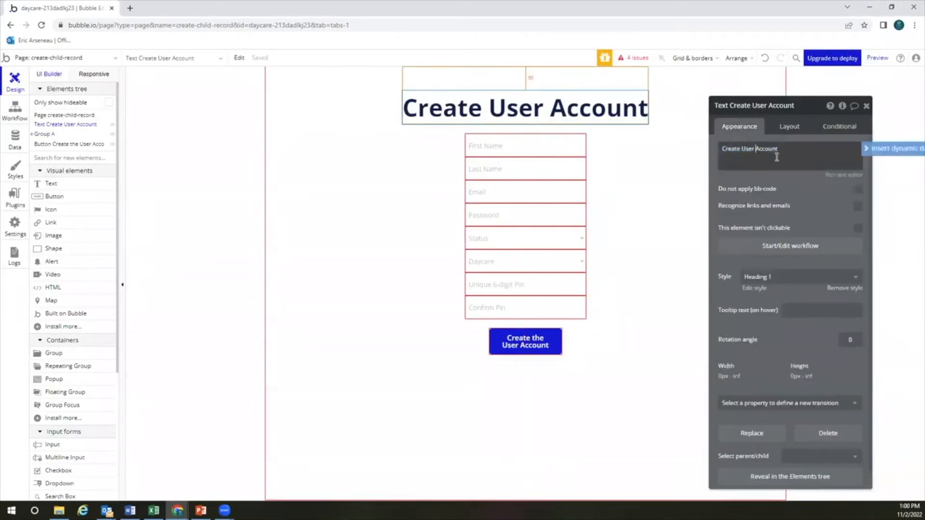
pyautogui.hotkey('ctrl', 'shift', 'Left')
pyautogui.press('BackSpace')
pyautogui.write('Child')
pyautogui.hotkey('ctrl', 'shift', 'Right')
pyautogui.write('R')
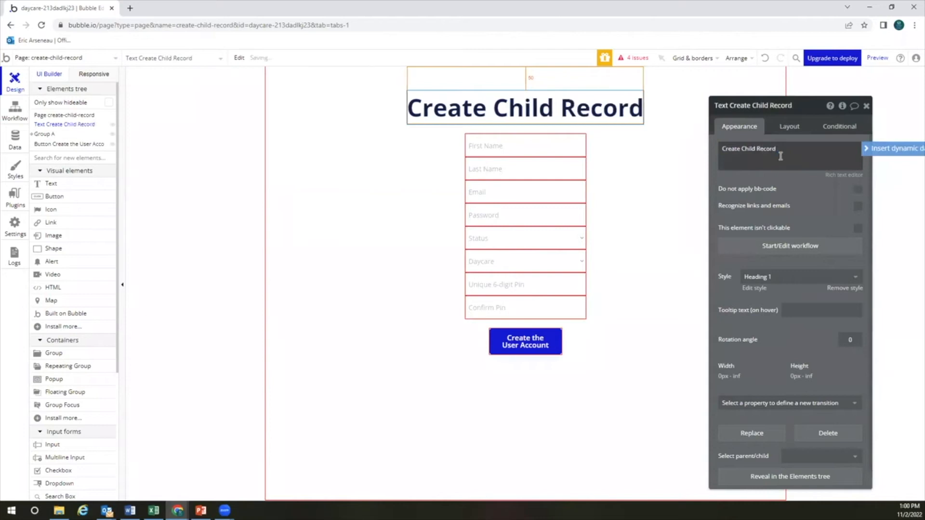
pyautogui.click(771, 185)
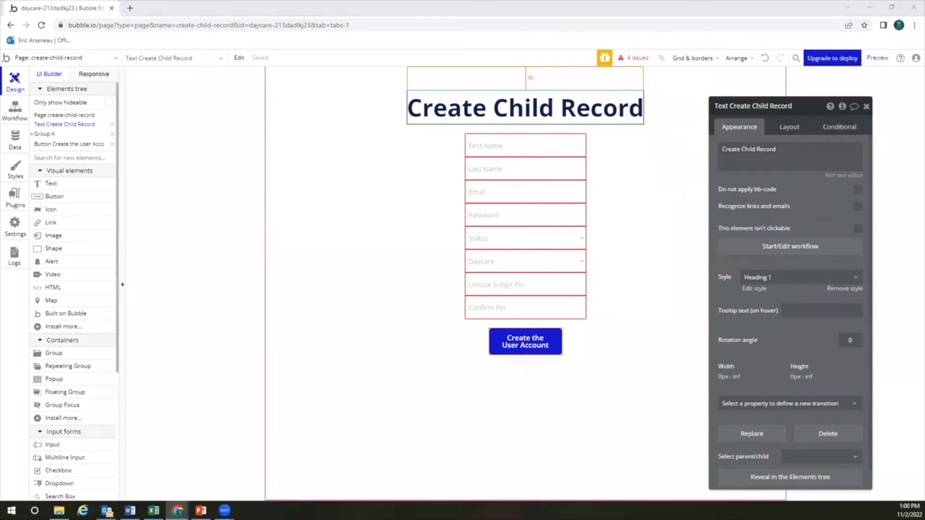
# Delete the Email and Password inputs from the form
pyautogui.click(534, 194)
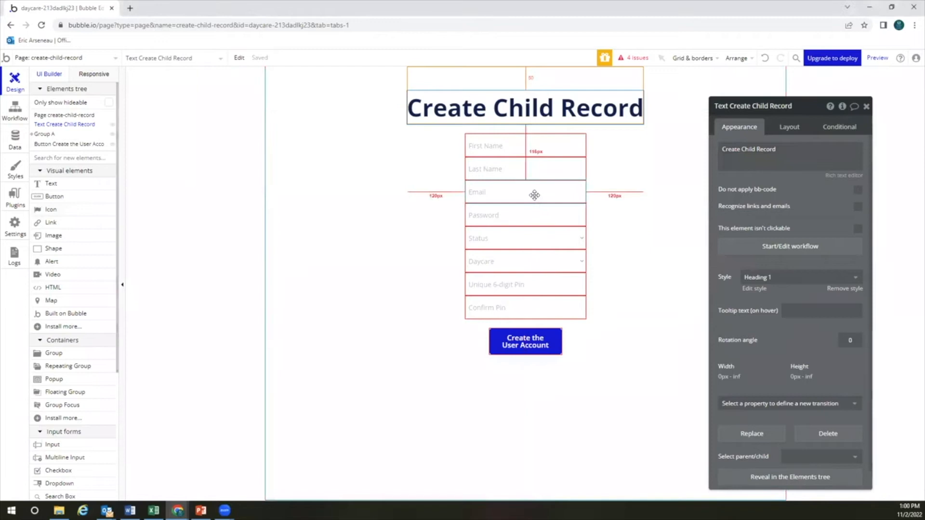
pyautogui.click(516, 220)
pyautogui.click(520, 201)
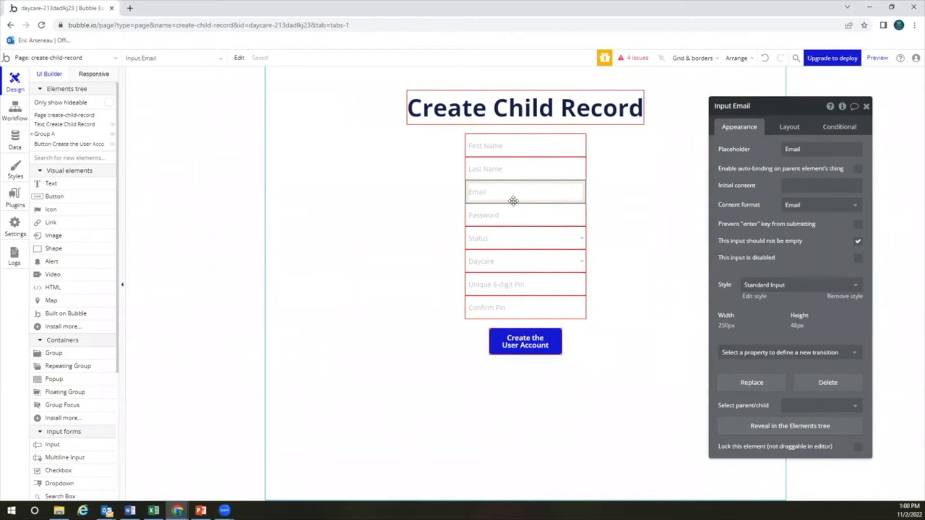
pyautogui.press('Delete')
pyautogui.click(513, 193)
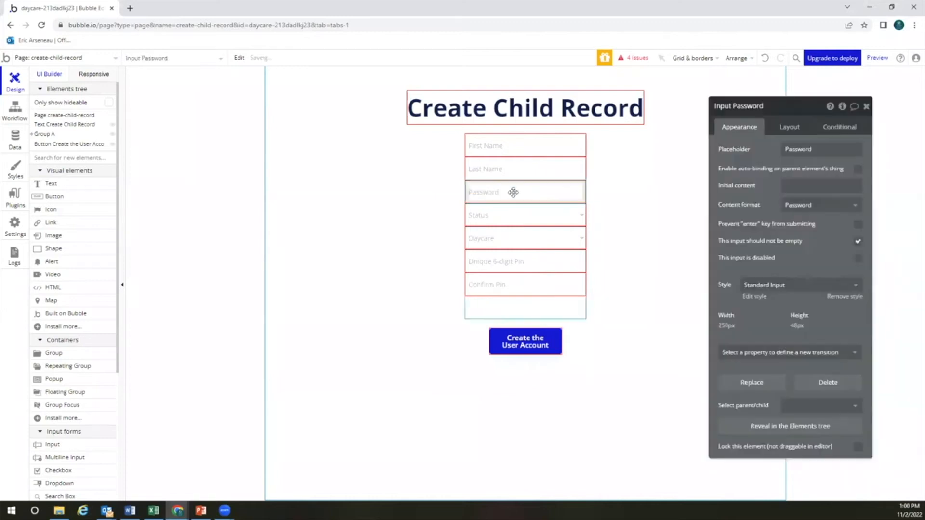
pyautogui.rightClick(513, 195)
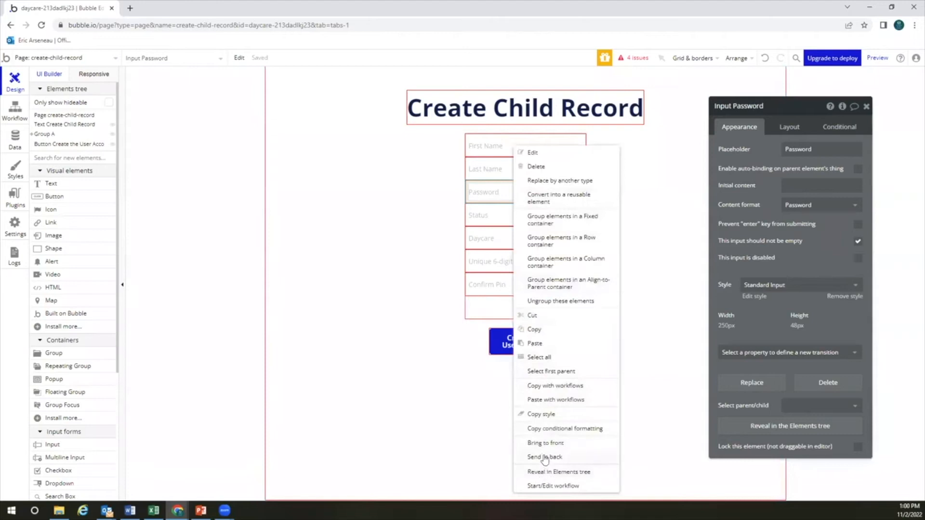
pyautogui.click(499, 223)
pyautogui.click(498, 200)
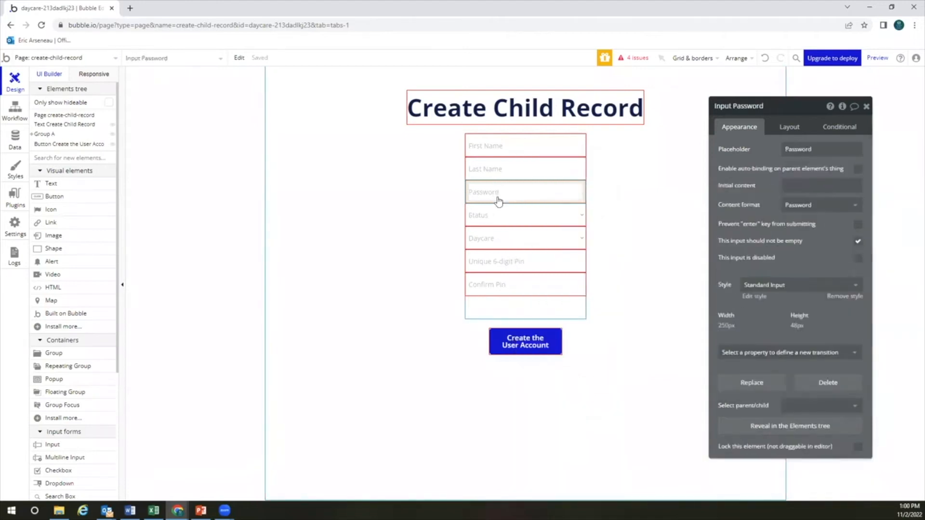
pyautogui.press('Delete')
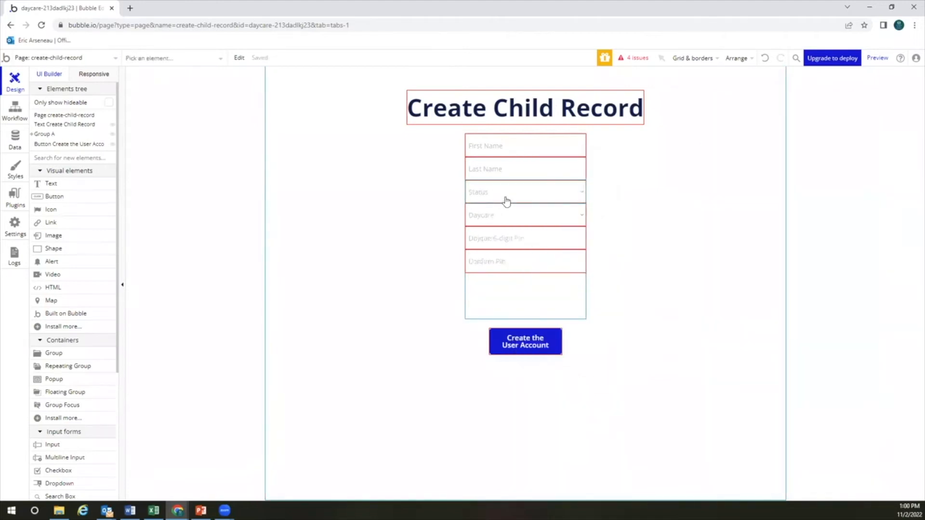
# Delete the Status dropdown and the Unique 6-digit Pin and Confirm Pin inputs
pyautogui.click(510, 198)
pyautogui.press('Delete')
pyautogui.click(509, 192)
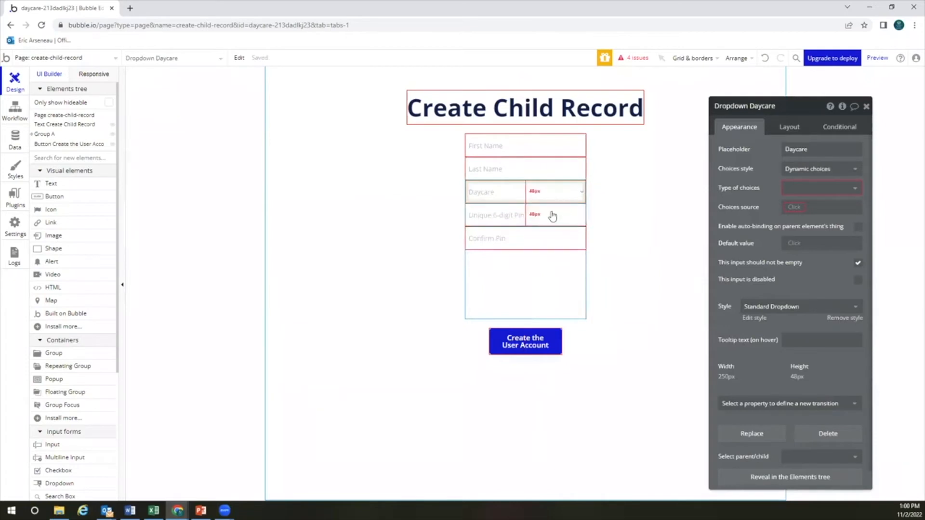
pyautogui.click(537, 218)
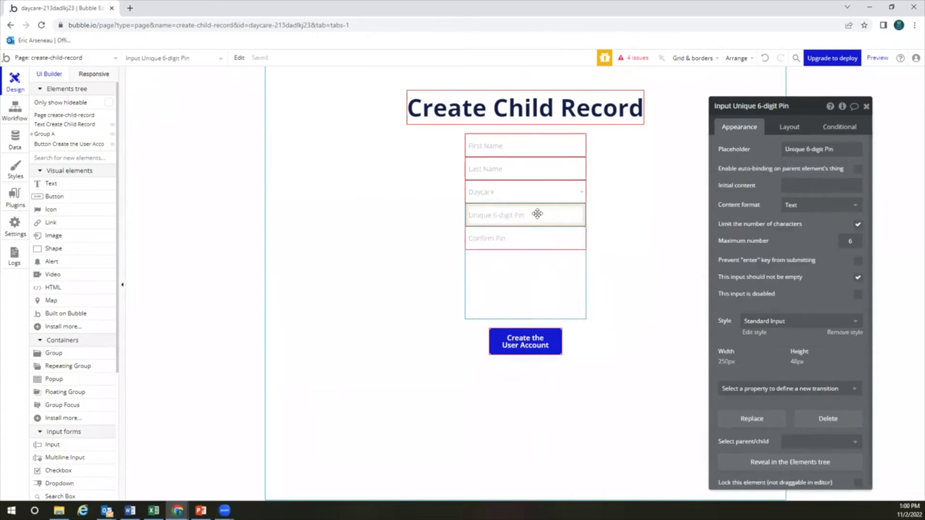
pyautogui.press('Delete')
pyautogui.click(536, 218)
pyautogui.press('Delete')
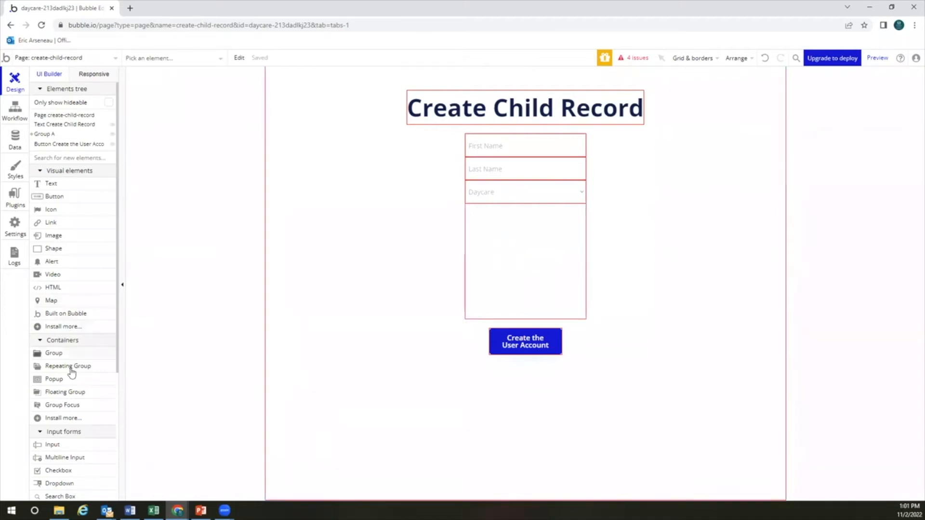
# Insert a required 'Date of Birth' input in Date format between Last Name and Daycare
pyautogui.scroll(-4, 72, 314)
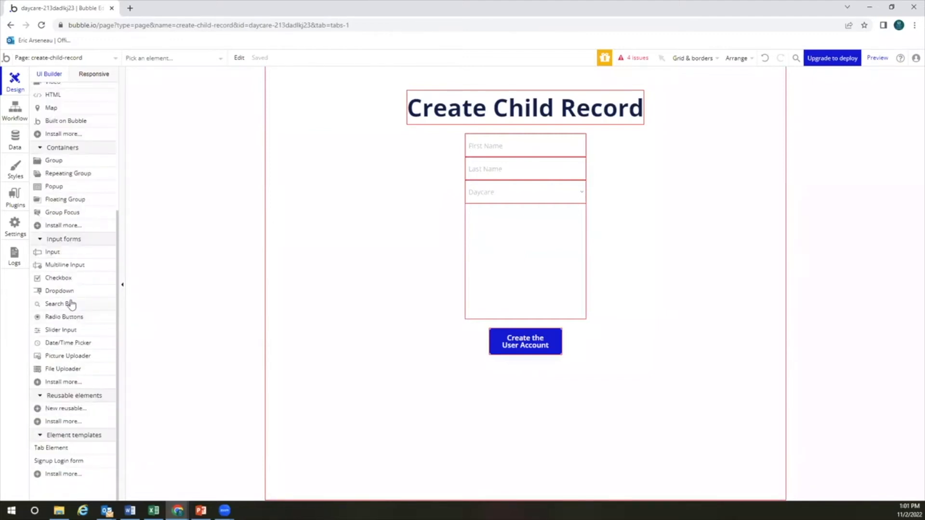
pyautogui.moveTo(73, 259)
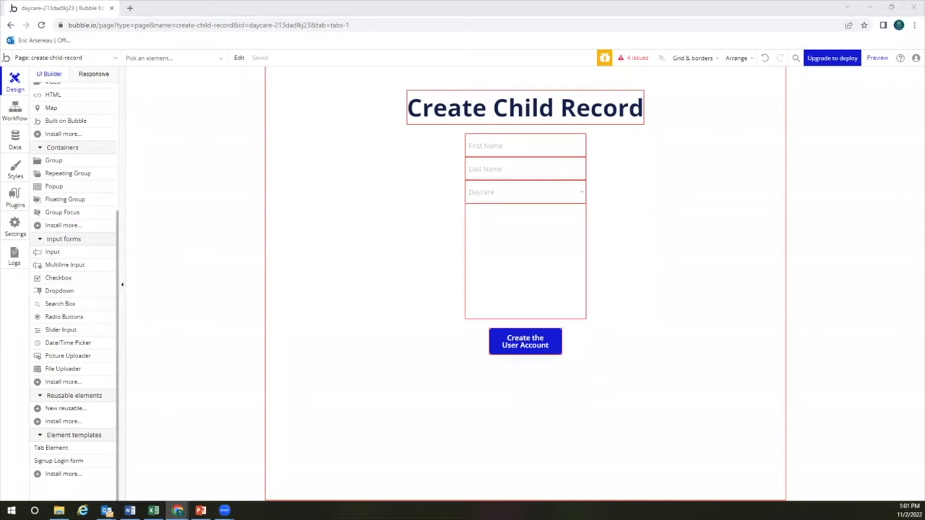
pyautogui.click(76, 252)
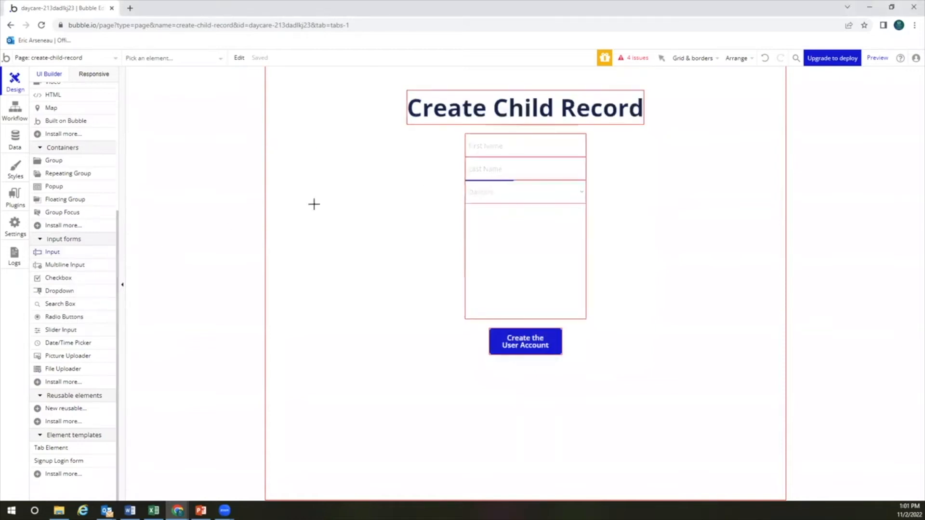
pyautogui.click(500, 182)
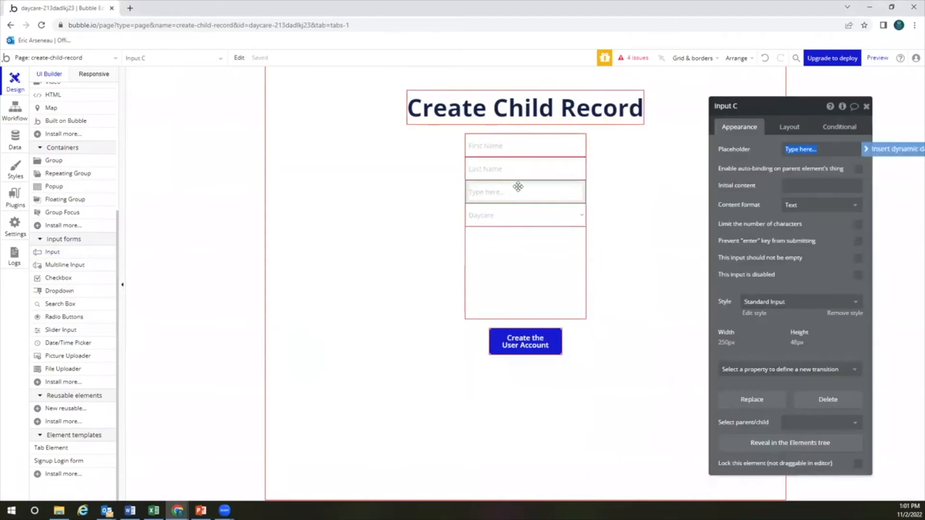
pyautogui.write('Date c')
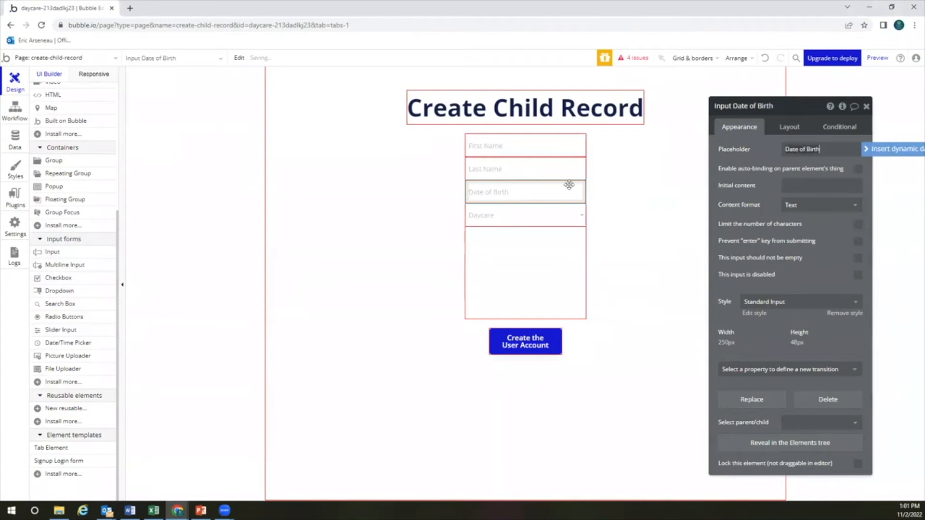
pyautogui.click(790, 207)
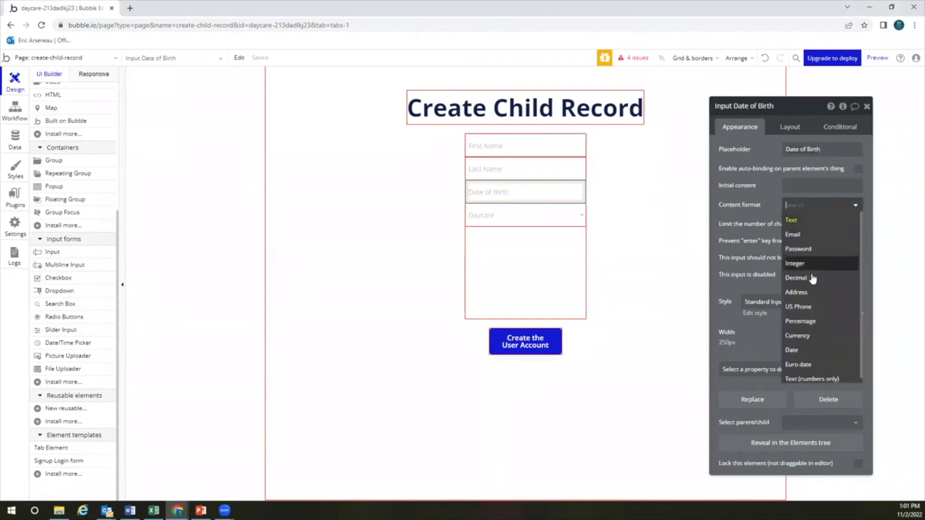
pyautogui.click(798, 350)
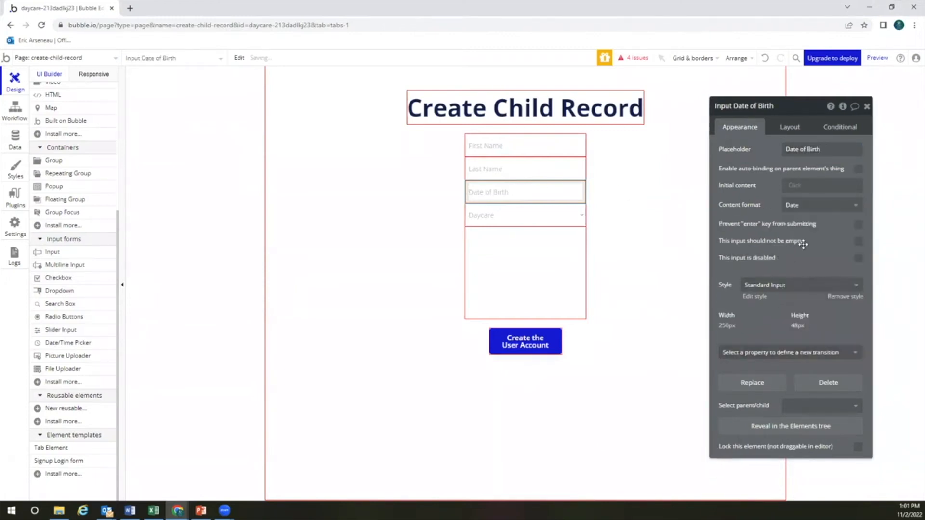
pyautogui.click(861, 243)
pyautogui.click(88, 292)
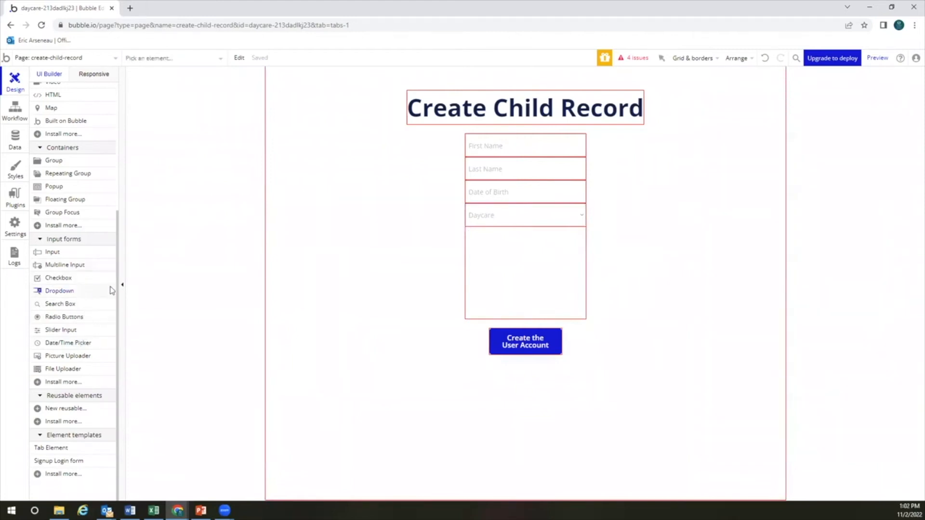
# Draw a dropdown below Daycare with placeholder 'Guardian 1' and dynamic User choices from a search for Users
pyautogui.click(499, 245)
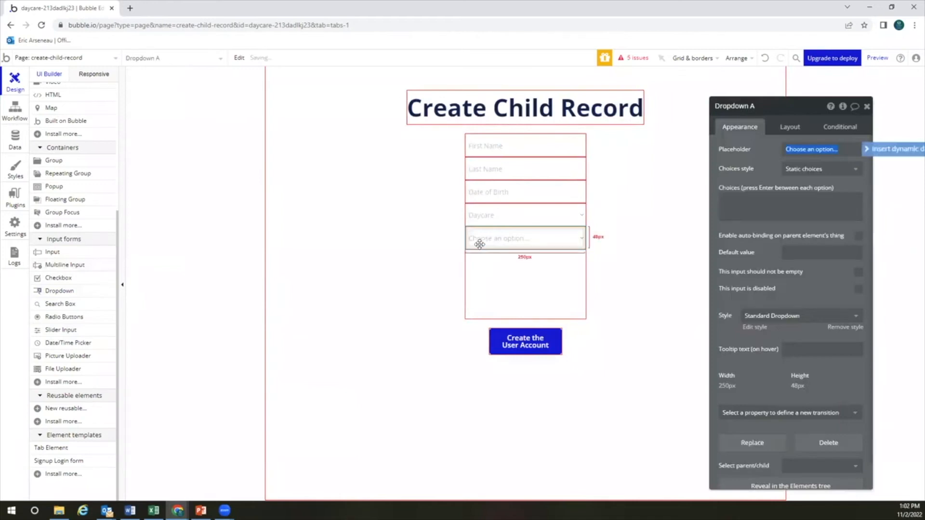
pyautogui.write('Guardian 1')
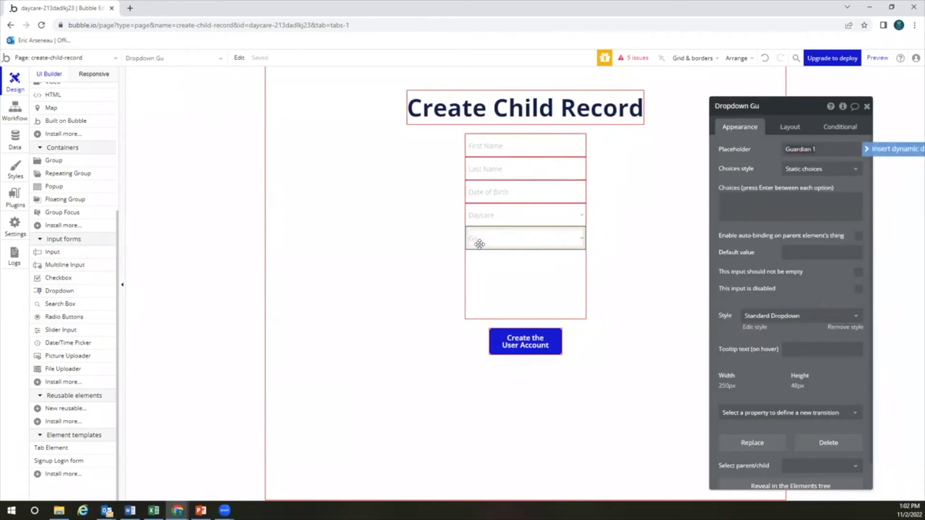
pyautogui.click(796, 170)
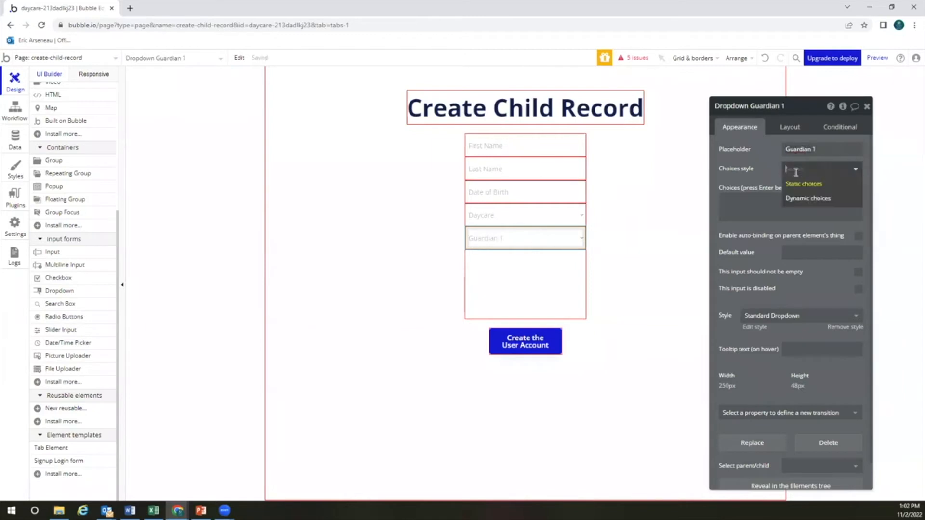
pyautogui.click(797, 198)
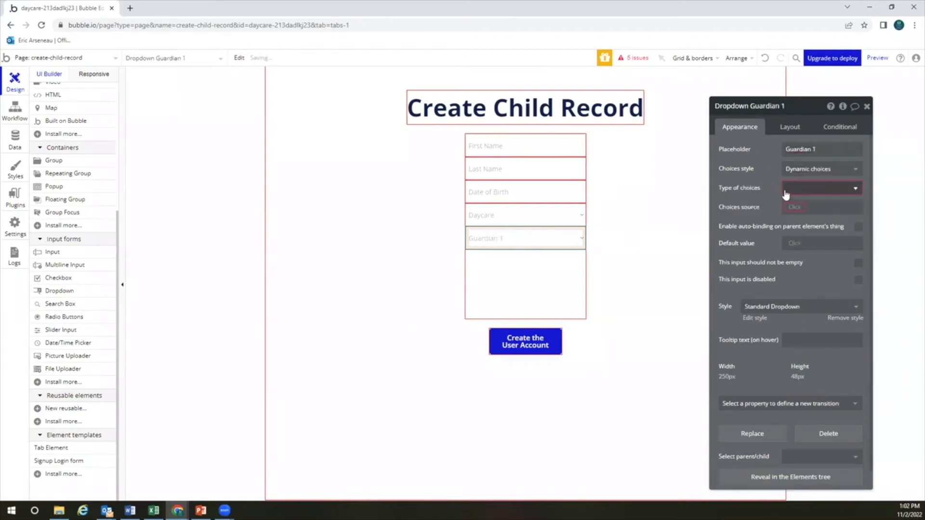
pyautogui.click(797, 188)
pyautogui.click(803, 207)
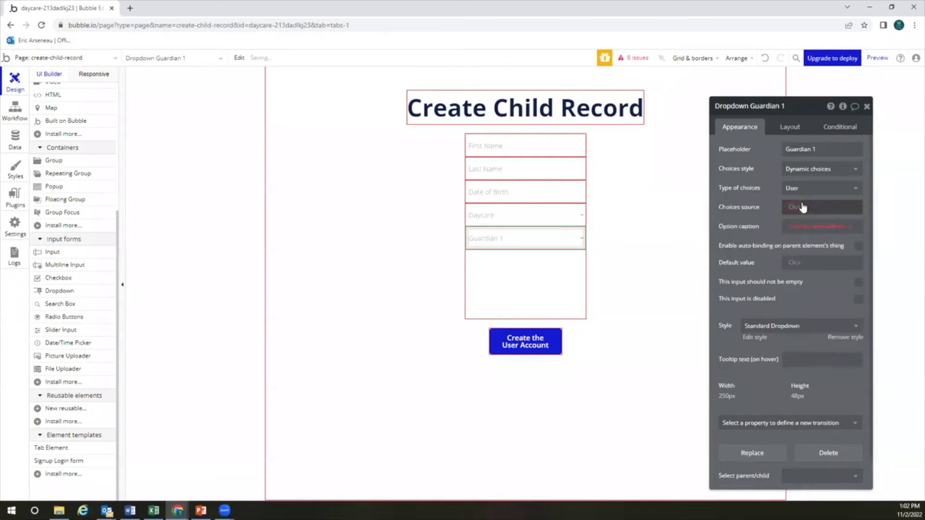
pyautogui.click(795, 208)
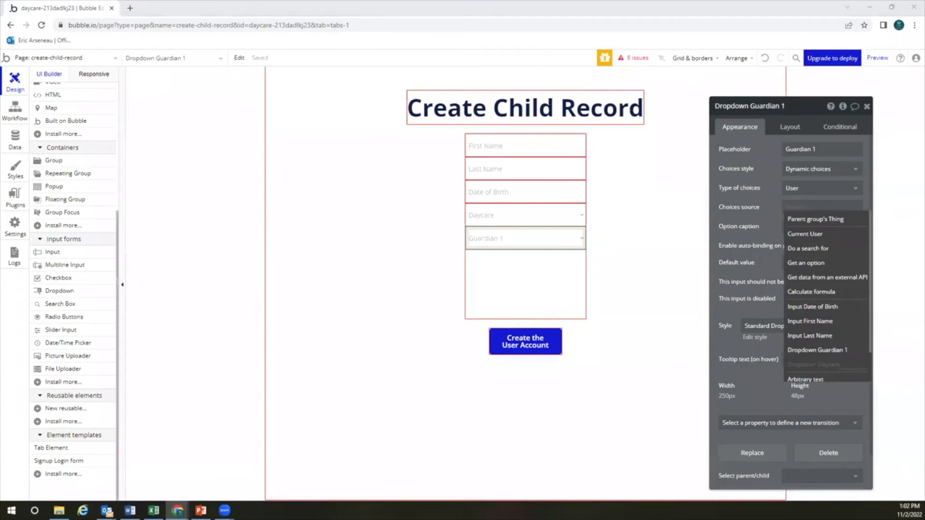
pyautogui.click(818, 247)
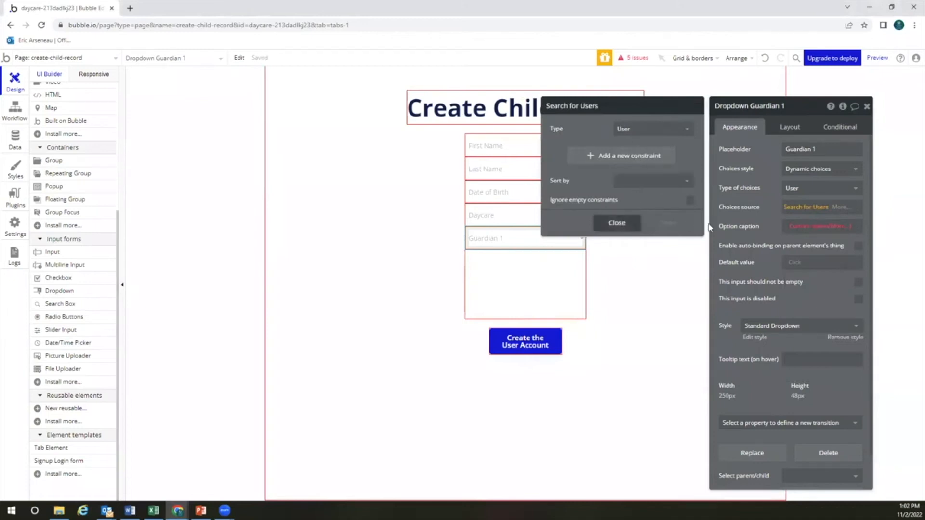
pyautogui.click(755, 224)
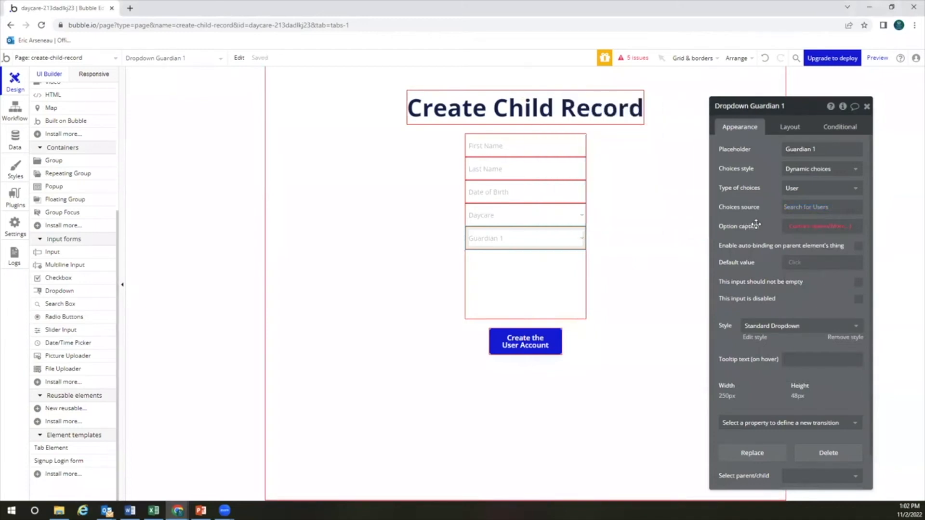
# Caption the Guardian 1 options with Current option and make the dropdown required
pyautogui.click(803, 231)
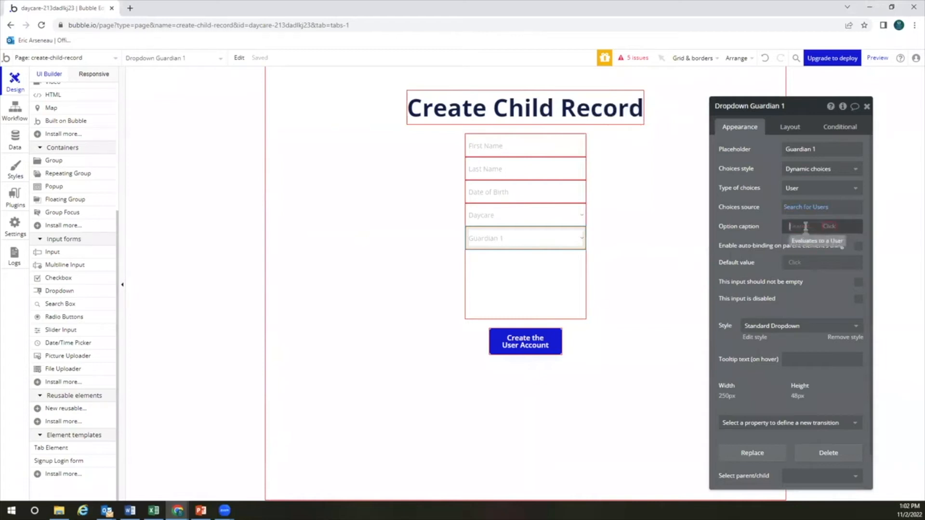
pyautogui.click(812, 253)
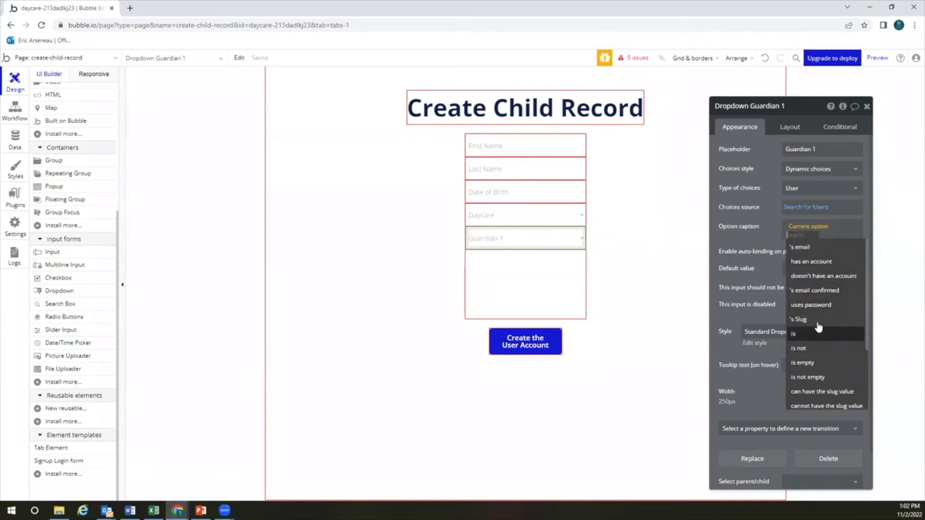
pyautogui.click(771, 247)
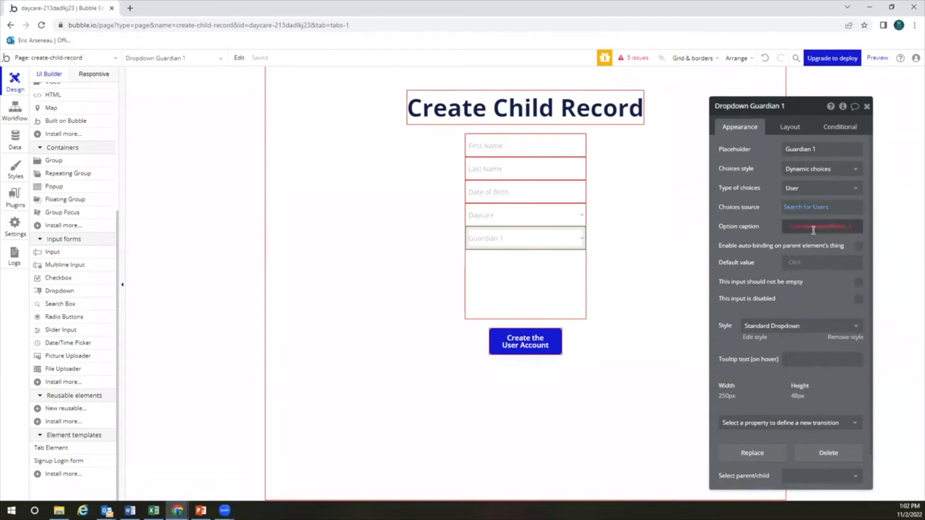
pyautogui.click(545, 261)
pyautogui.click(539, 240)
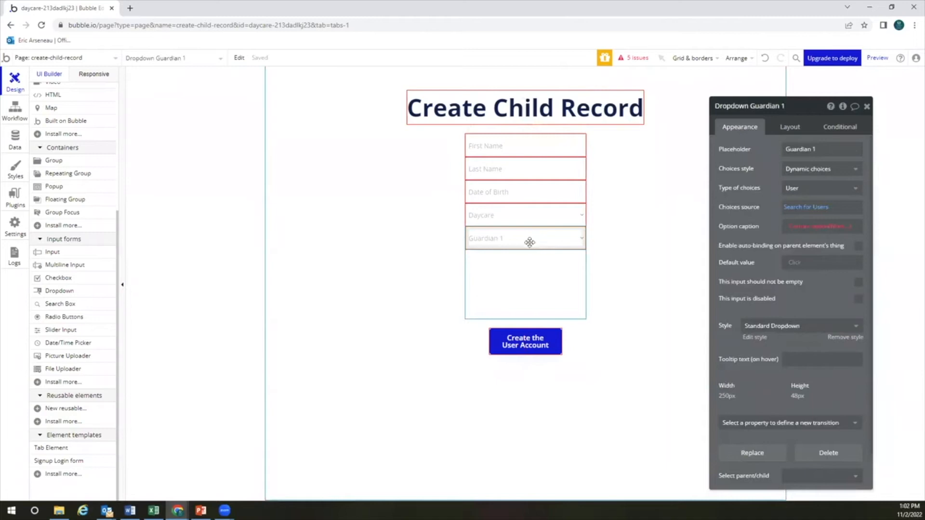
pyautogui.click(858, 283)
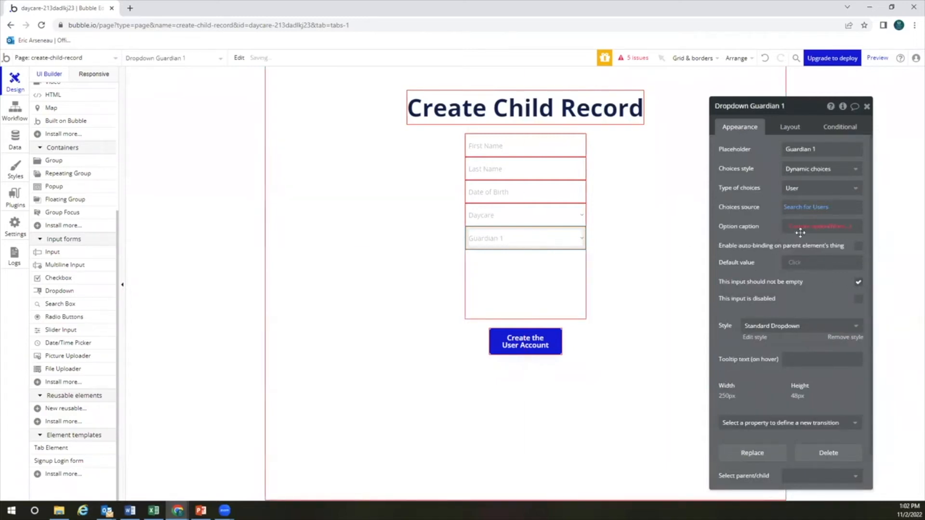
pyautogui.click(638, 260)
pyautogui.click(550, 236)
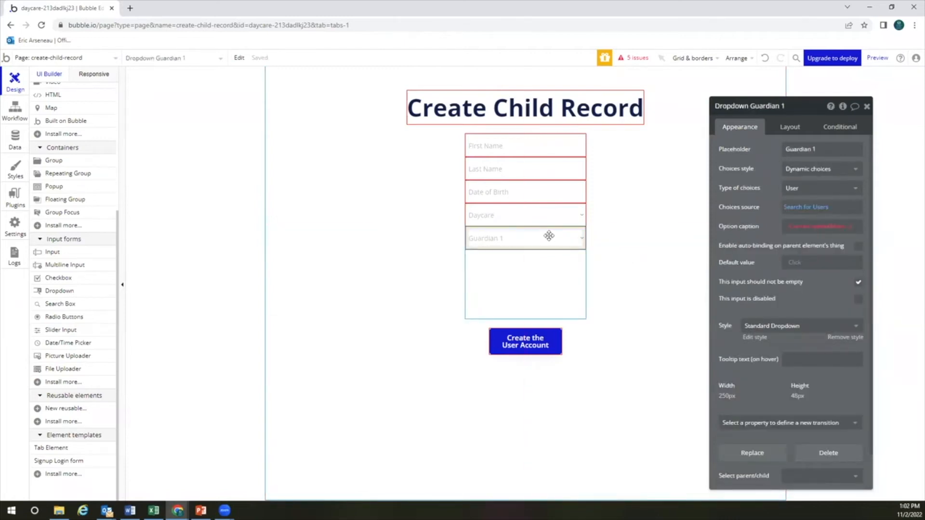
# Paste a copy of the Guardian 1 dropdown and change its placeholder to 'Guardian 2'
pyautogui.hotkey('ctrl', 'v')
pyautogui.hotkey('ctrl', 'v')
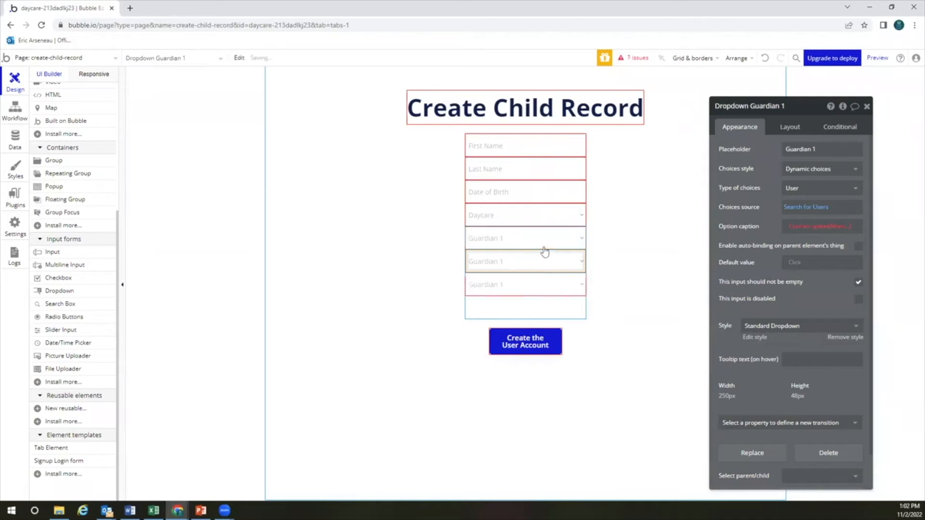
pyautogui.click(784, 107)
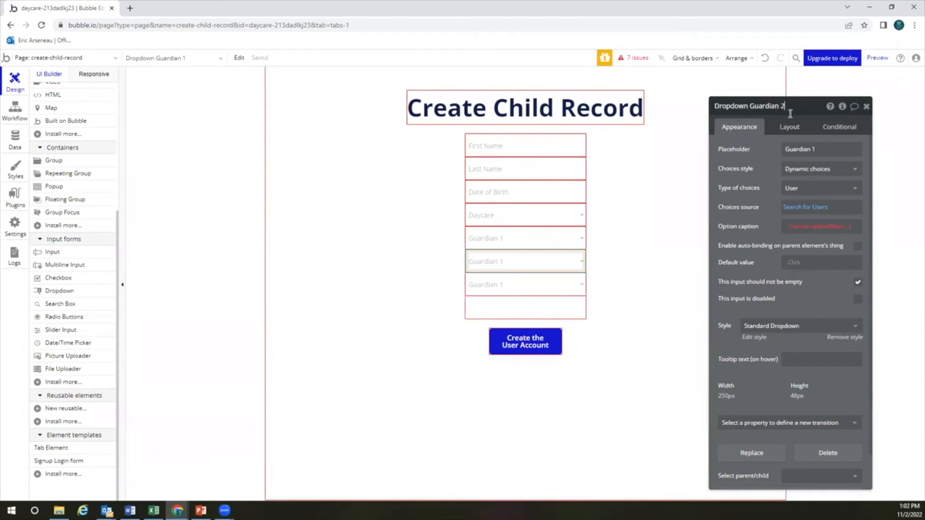
pyautogui.click(813, 148)
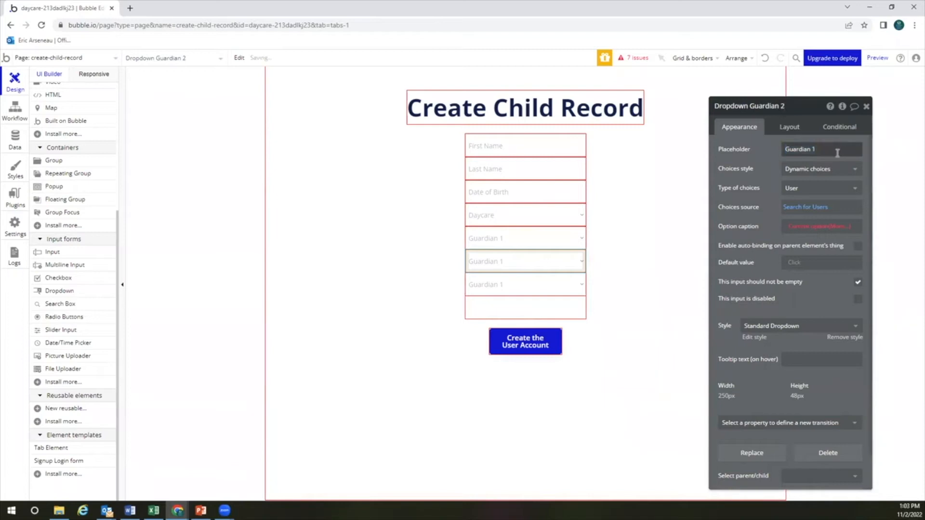
pyautogui.click(825, 149)
pyautogui.click(825, 149)
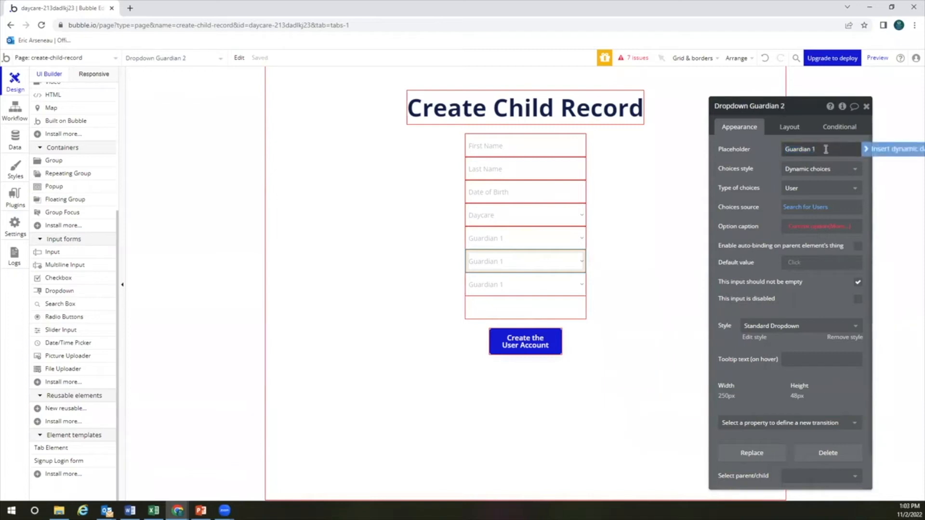
pyautogui.write('2')
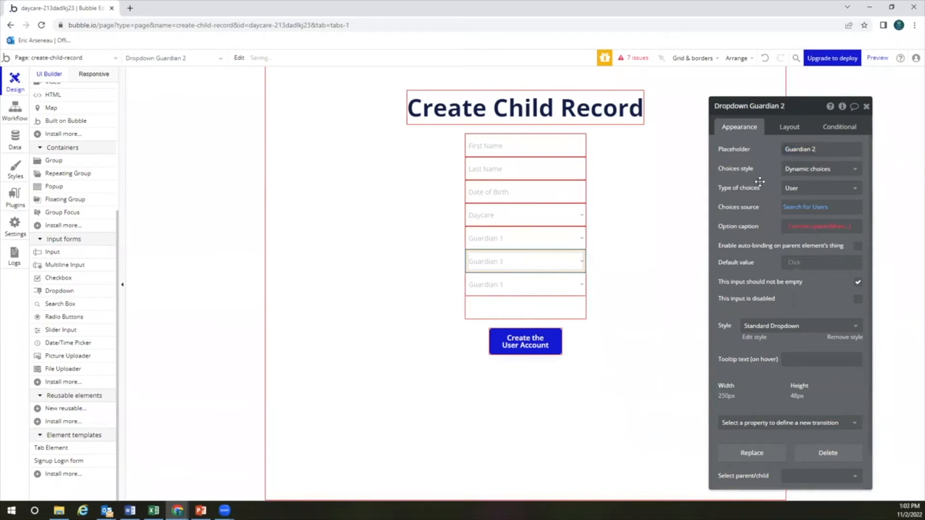
# Change the third guardian dropdown's placeholder from 'Guardian 1' to 'Guardian 3'
pyautogui.click(544, 283)
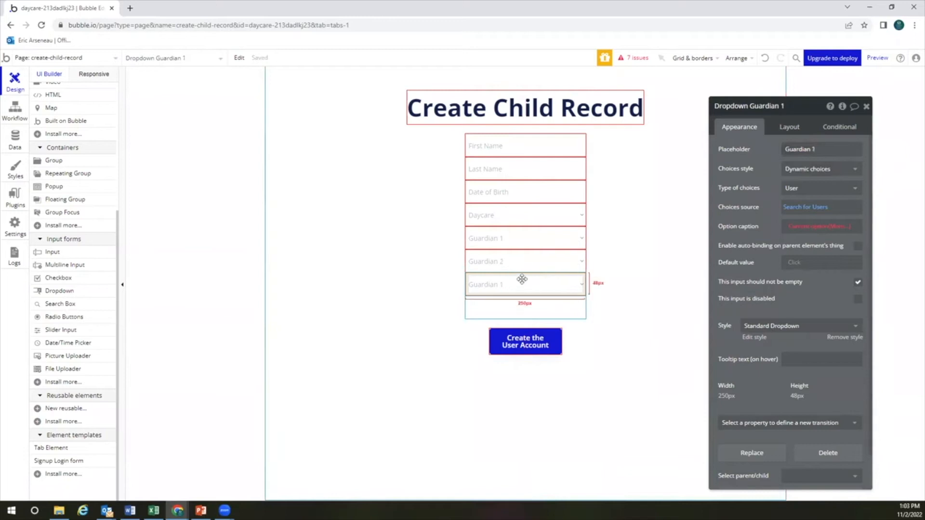
pyautogui.click(822, 148)
pyautogui.click(823, 151)
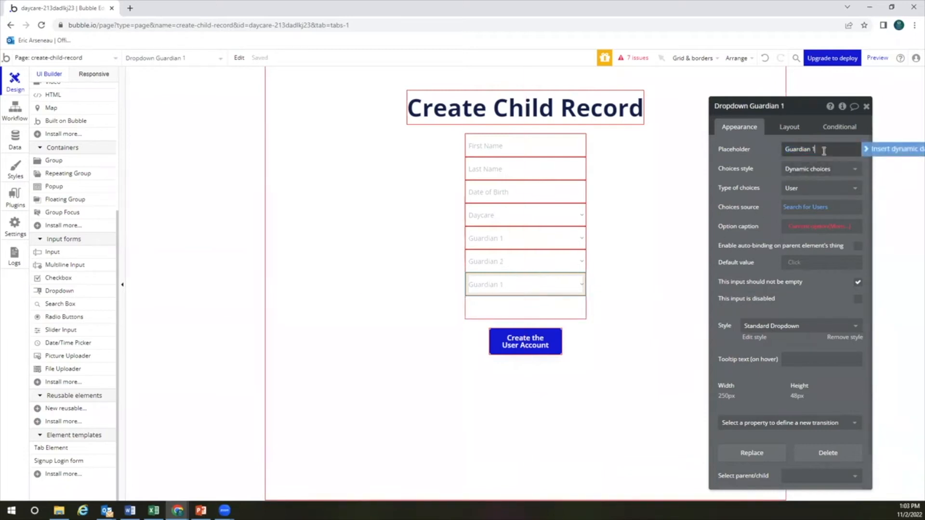
pyautogui.press('BackSpace')
pyautogui.write('3')
pyautogui.click(742, 202)
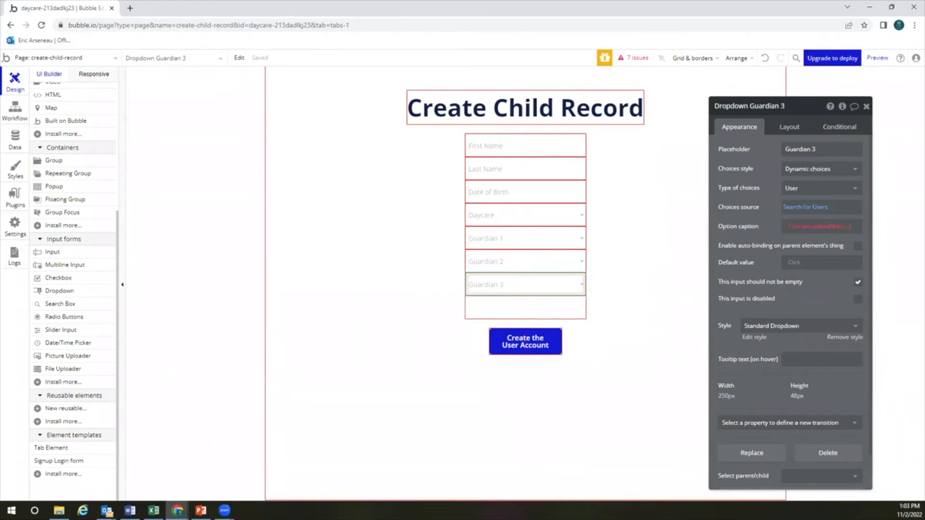
# Replace 'User Account' with 'Child Record' so the button reads 'Create the Child Record'
pyautogui.click(526, 312)
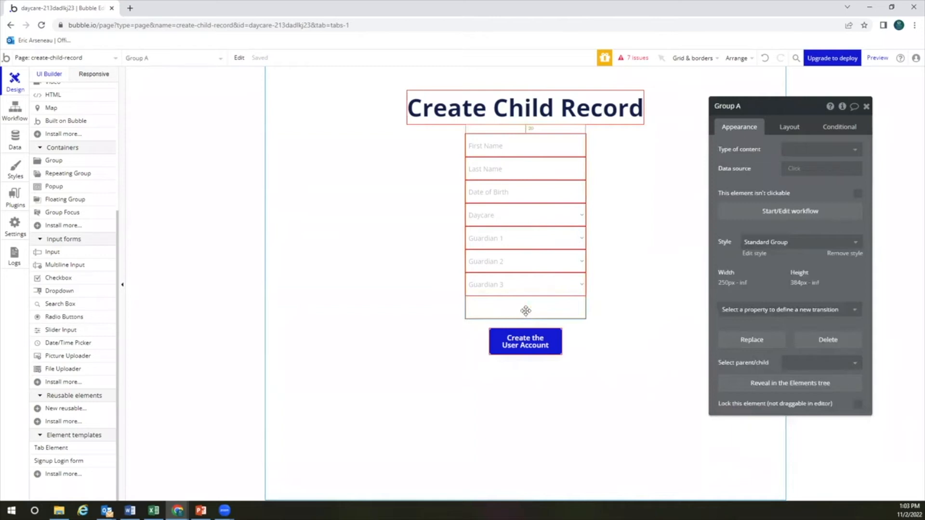
pyautogui.click(529, 343)
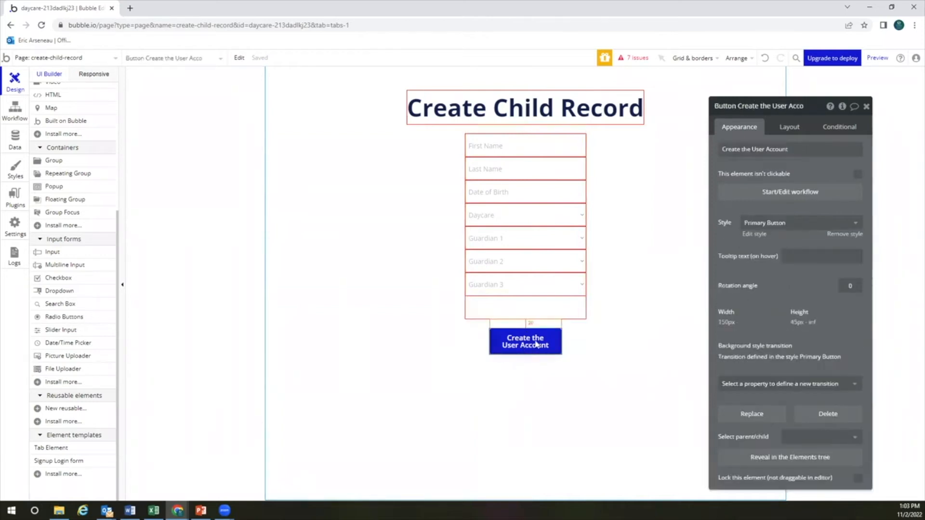
pyautogui.click(759, 150)
pyautogui.click(765, 150)
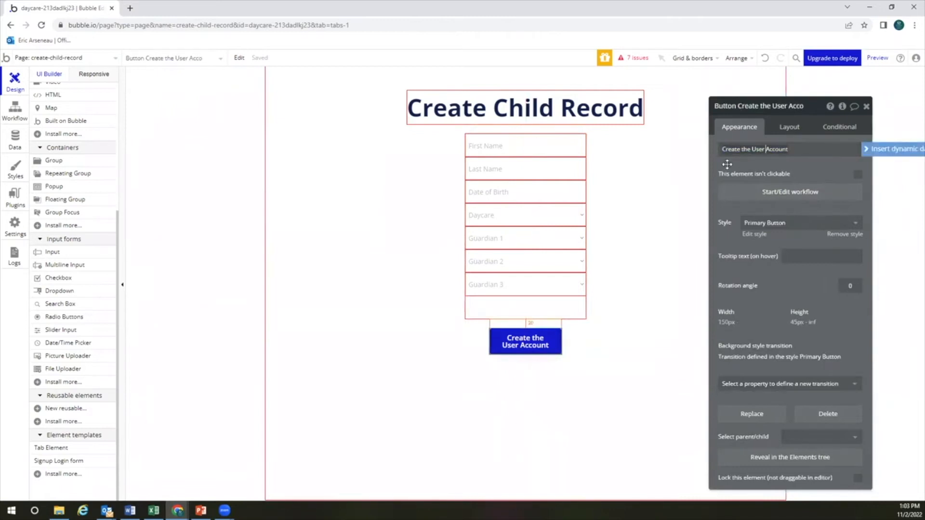
pyautogui.hotkey('ctrl', 'shift', 'Right')
pyautogui.hotkey('ctrl', 'shift', 'Right')
pyautogui.write('Child Record')
pyautogui.click(699, 194)
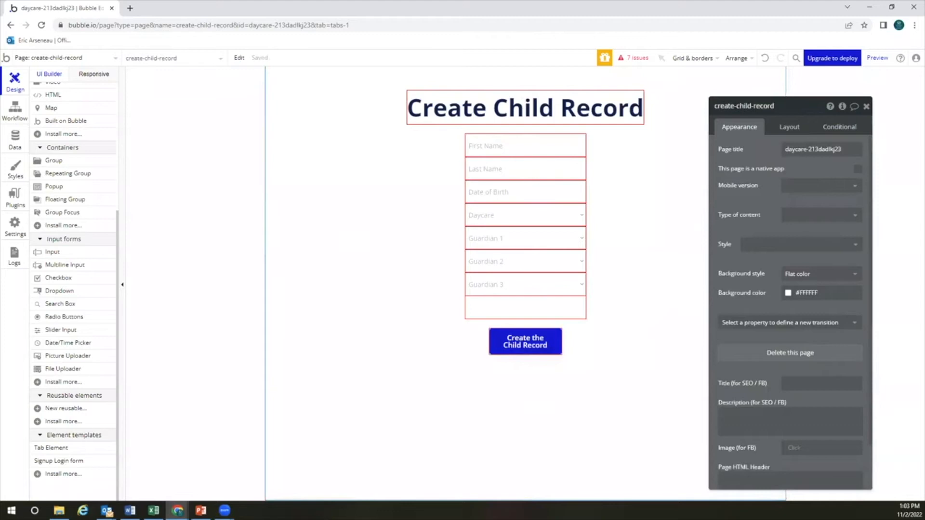
pyautogui.click(59, 58)
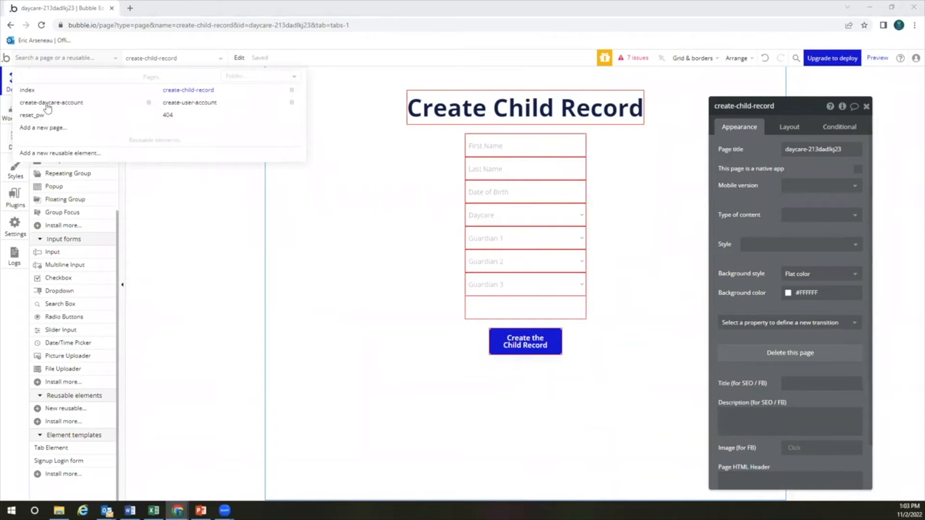
# Add a page named 'admin-dashboard' with no clone template and open it
pyautogui.click(67, 130)
pyautogui.write('admin')
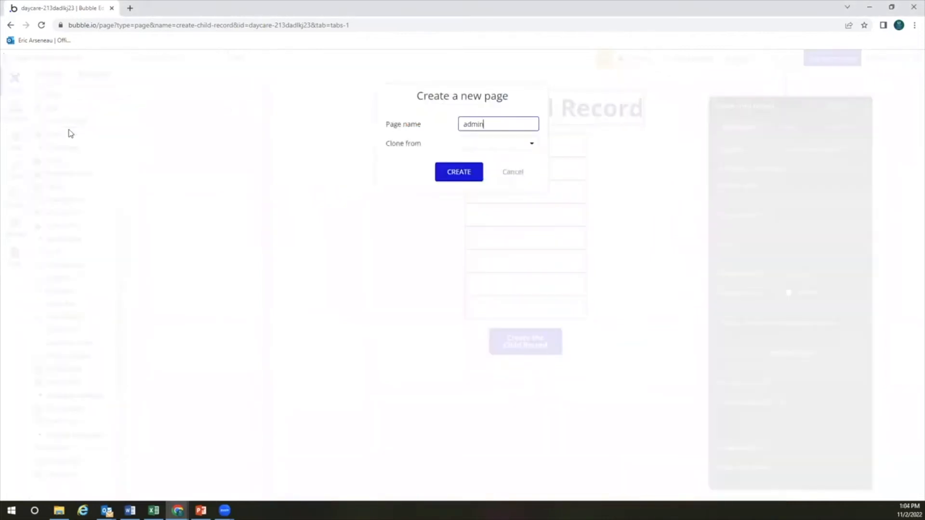
pyautogui.write('-dashboard')
pyautogui.click(482, 144)
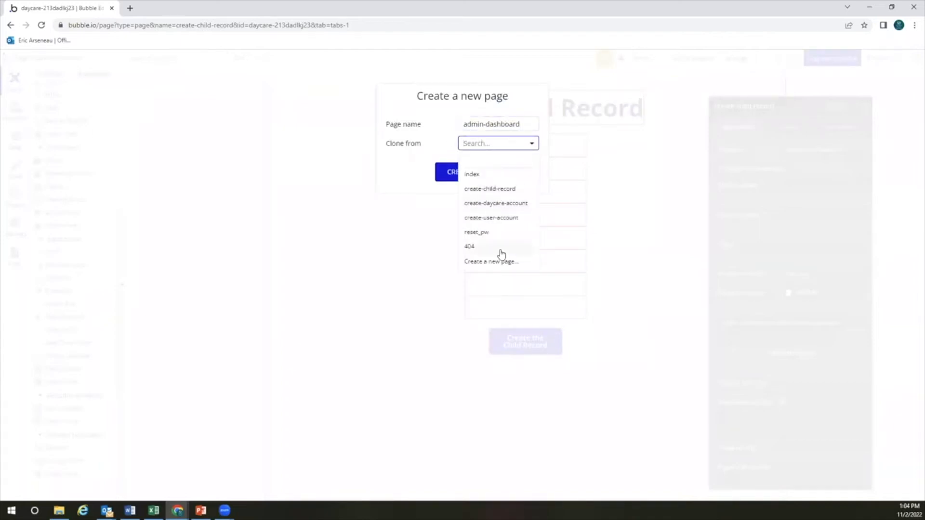
pyautogui.click(418, 168)
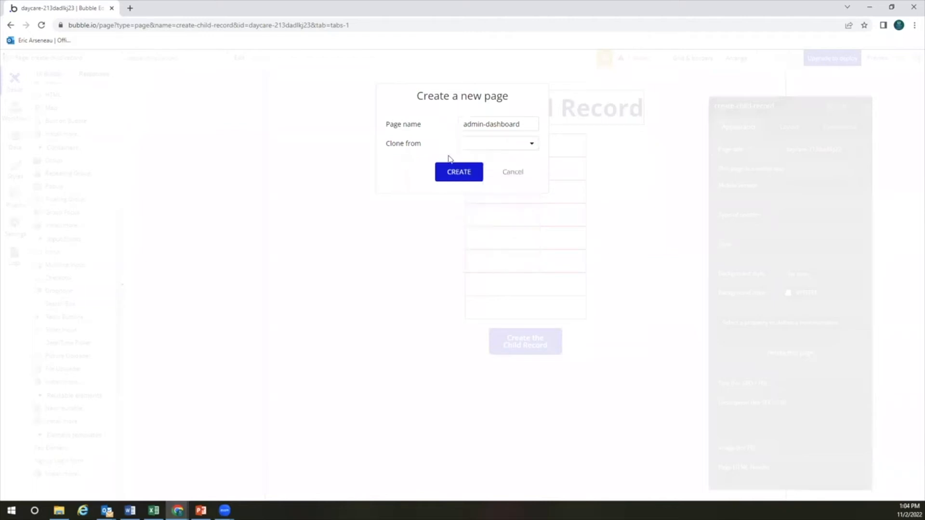
pyautogui.click(465, 174)
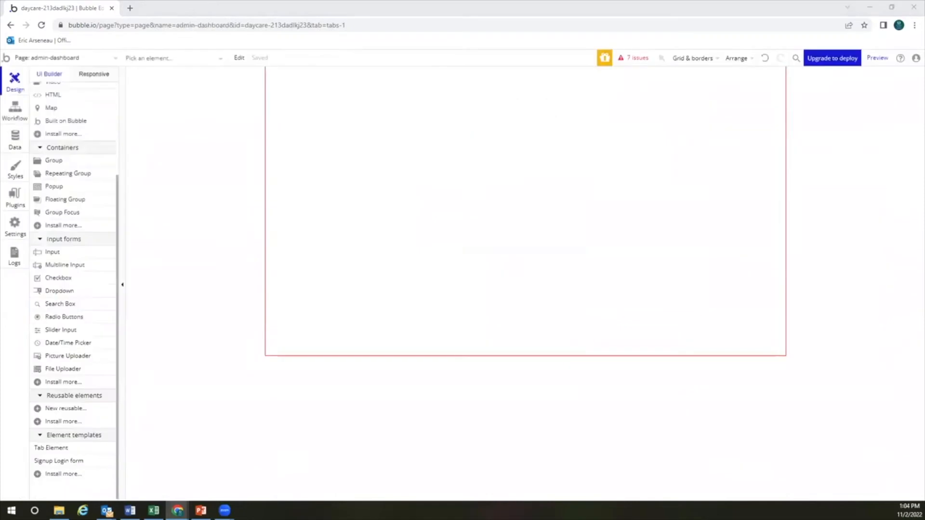
# Place a text element near the top and set the page layout to Column with 900 minimum height
pyautogui.scroll(3, 91, 200)
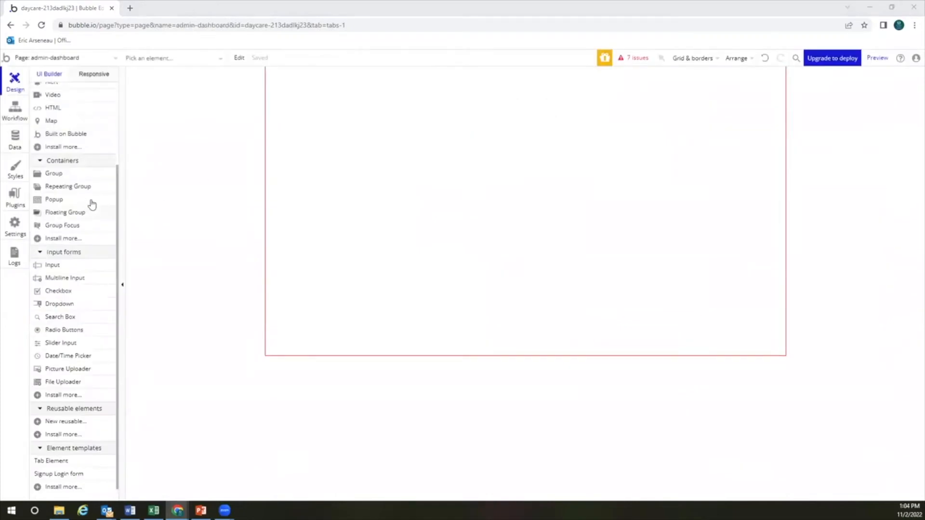
pyautogui.click(74, 116)
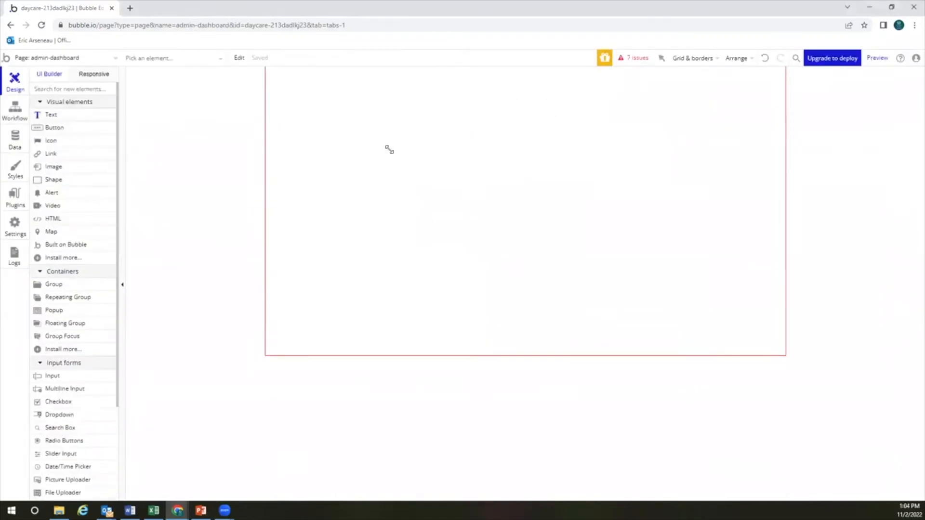
pyautogui.click(389, 149)
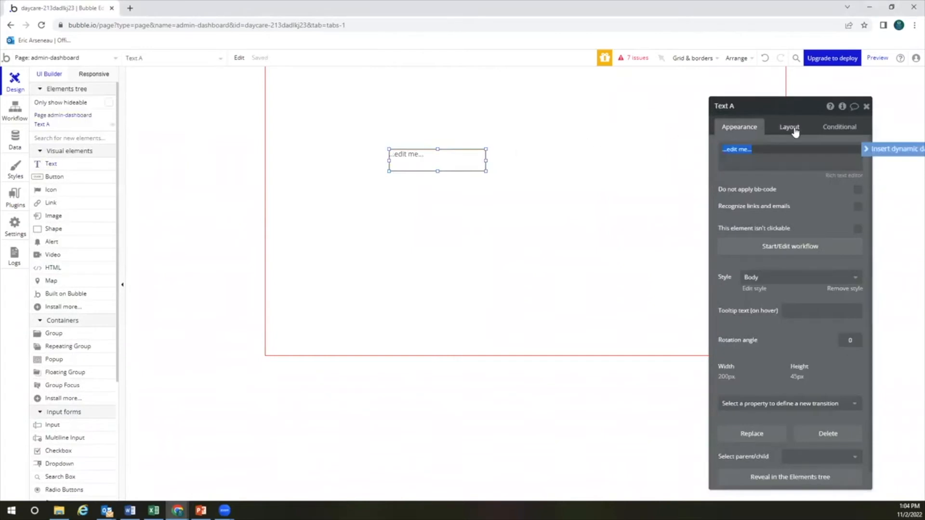
pyautogui.click(578, 176)
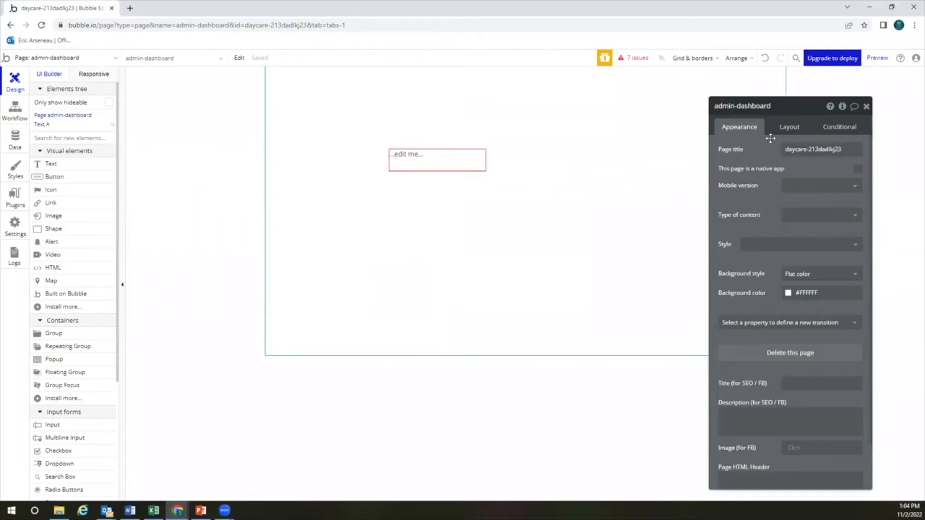
pyautogui.click(790, 127)
pyautogui.click(794, 150)
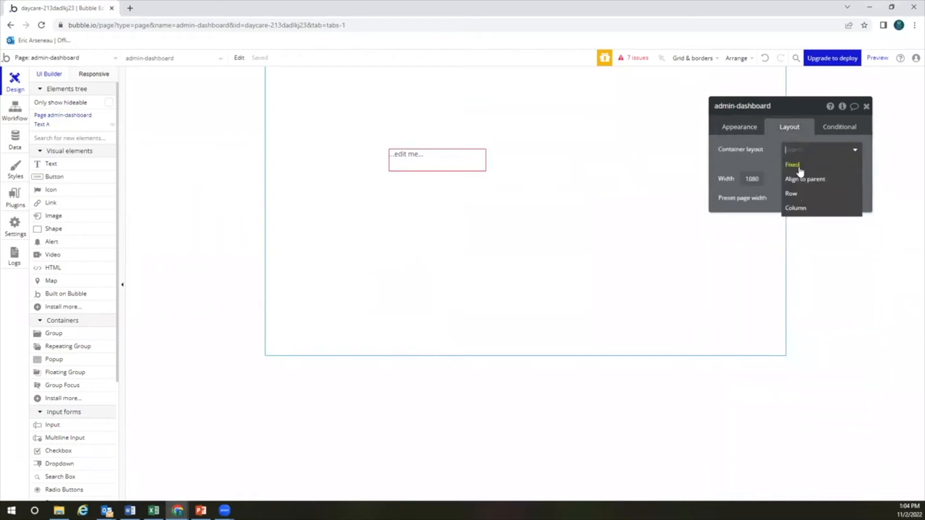
pyautogui.click(795, 207)
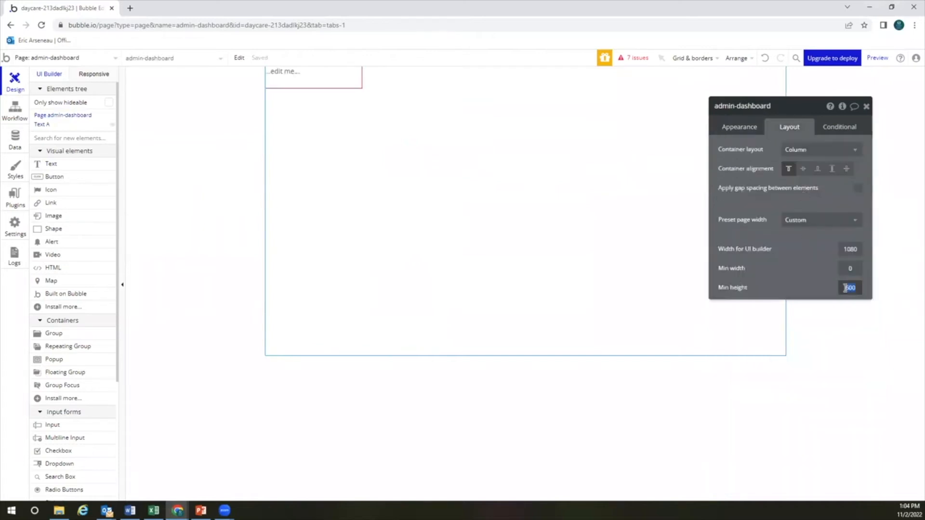
pyautogui.write('900')
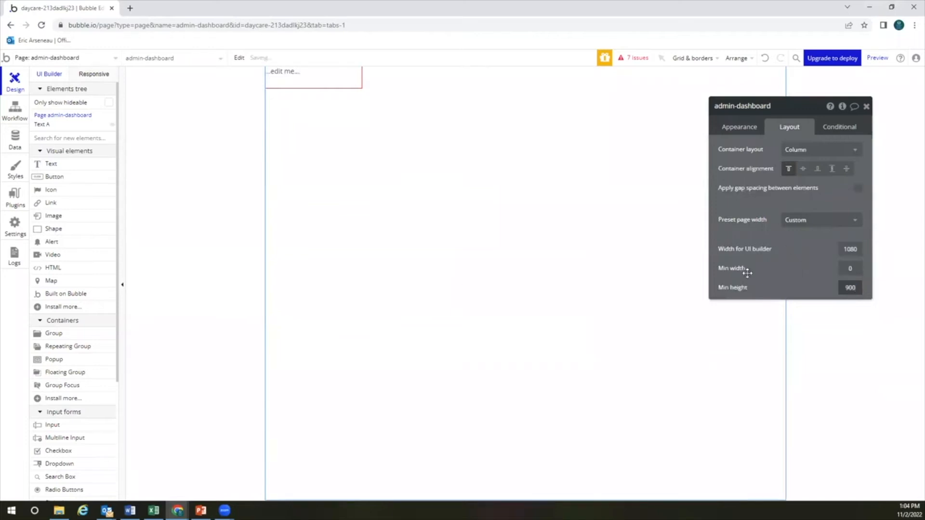
# Change the text to 'Admin Dashboard' and style it as Heading 1
pyautogui.click(333, 85)
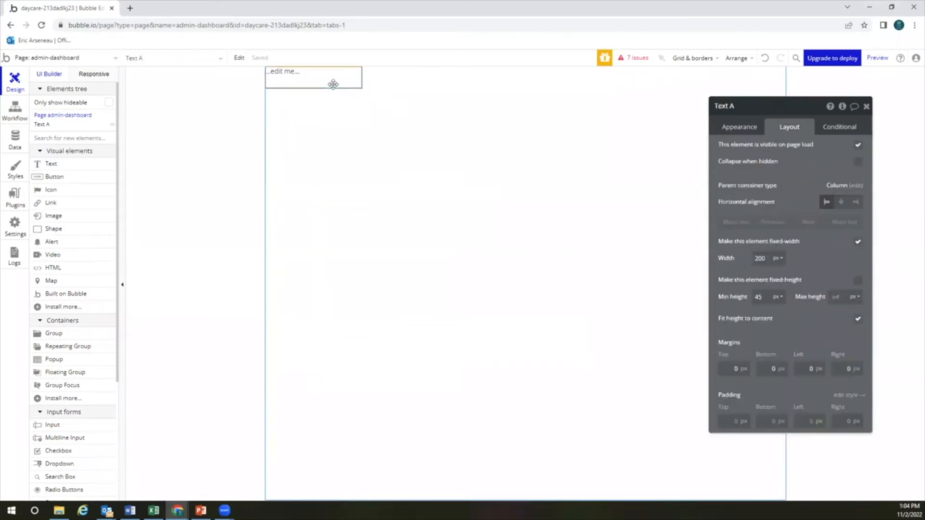
pyautogui.click(739, 127)
pyautogui.tripleClick(757, 149)
pyautogui.write('Admin Dashboard')
pyautogui.click(753, 190)
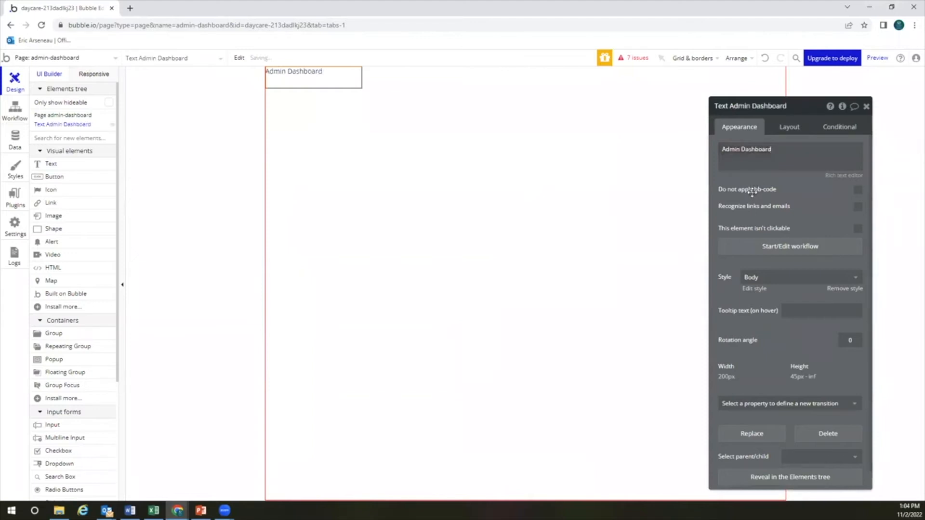
pyautogui.click(760, 277)
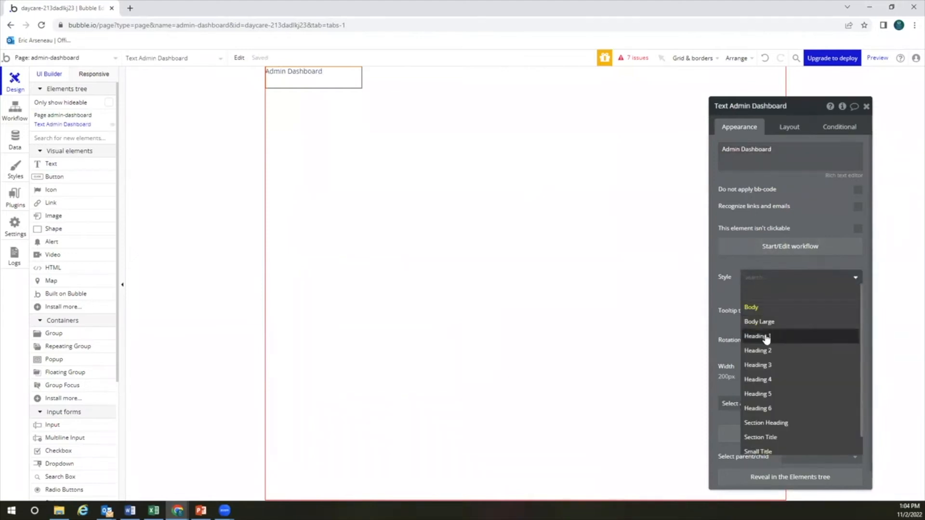
pyautogui.click(766, 338)
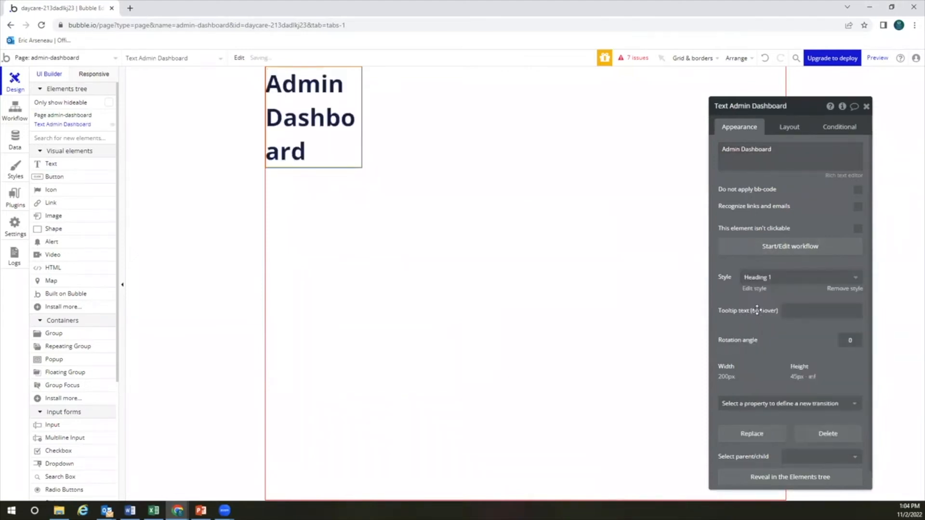
# Make the title fit its width with 0 minimum width, centre it horizontally, and add a 50 px top margin
pyautogui.click(792, 128)
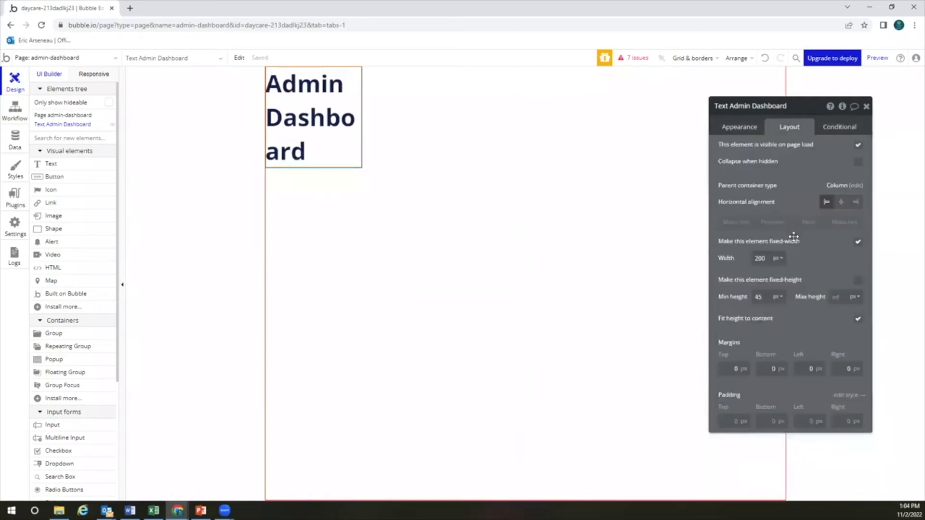
pyautogui.click(857, 242)
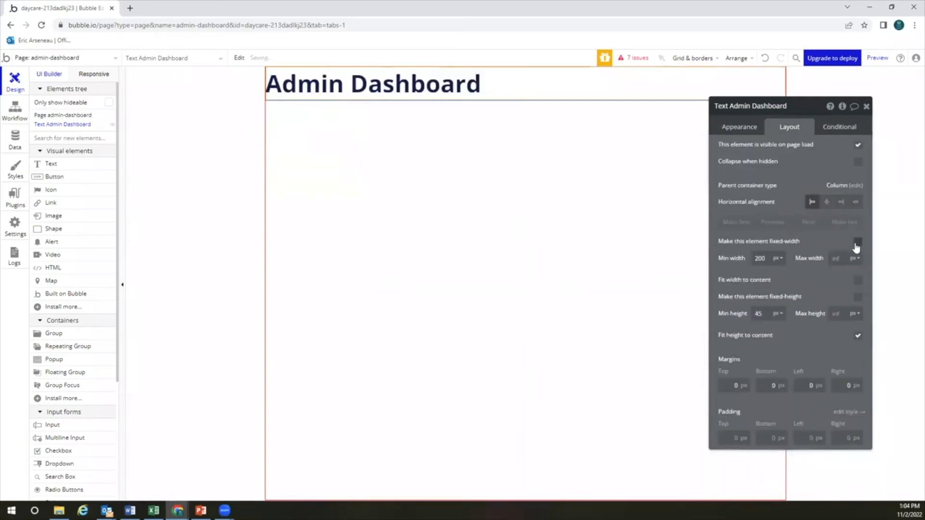
pyautogui.doubleClick(777, 259)
pyautogui.write('0')
pyautogui.click(857, 280)
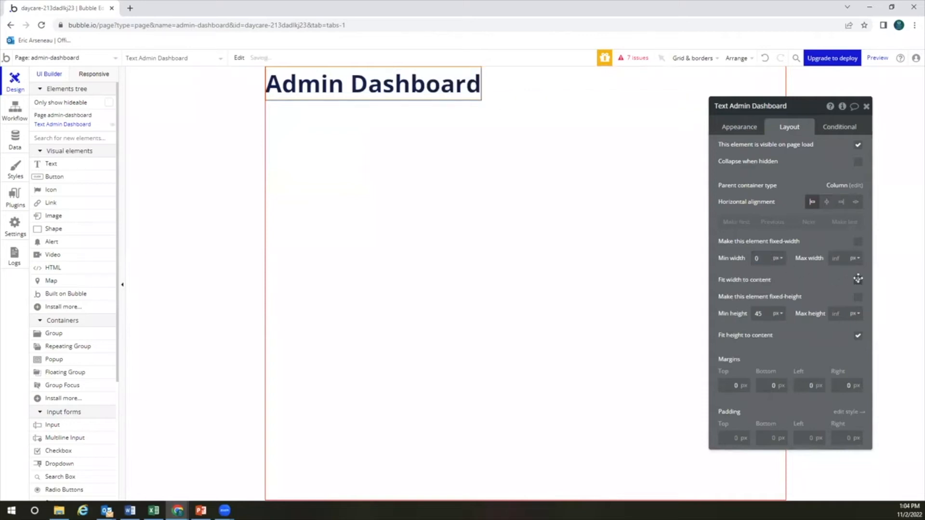
pyautogui.write('0')
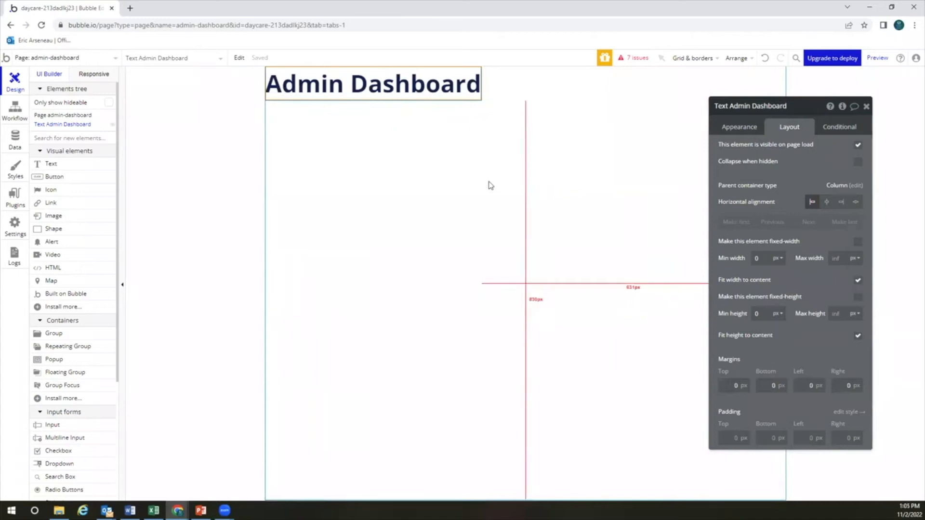
pyautogui.click(826, 203)
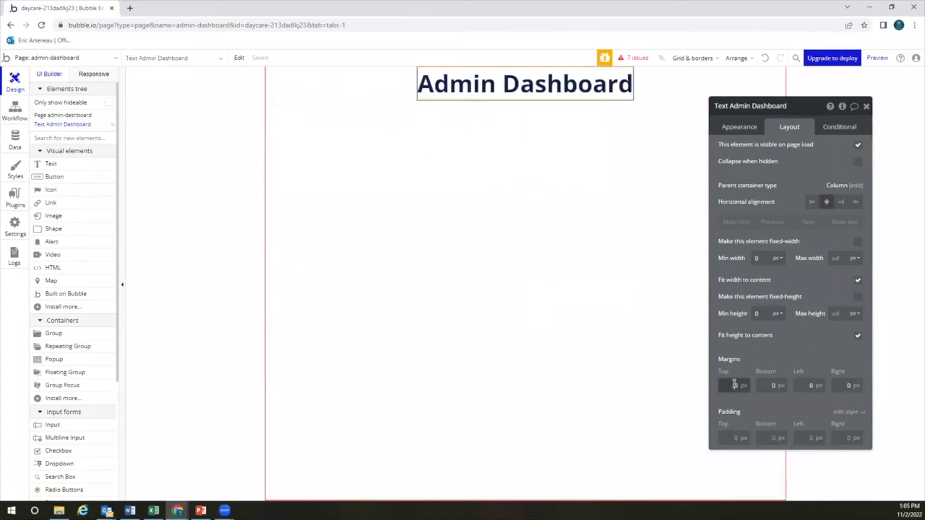
pyautogui.write('50')
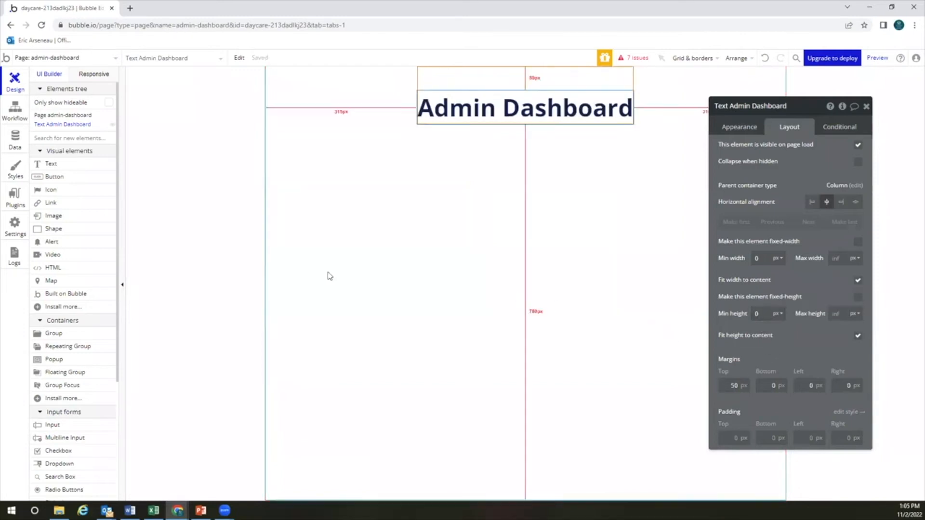
pyautogui.moveTo(73, 207)
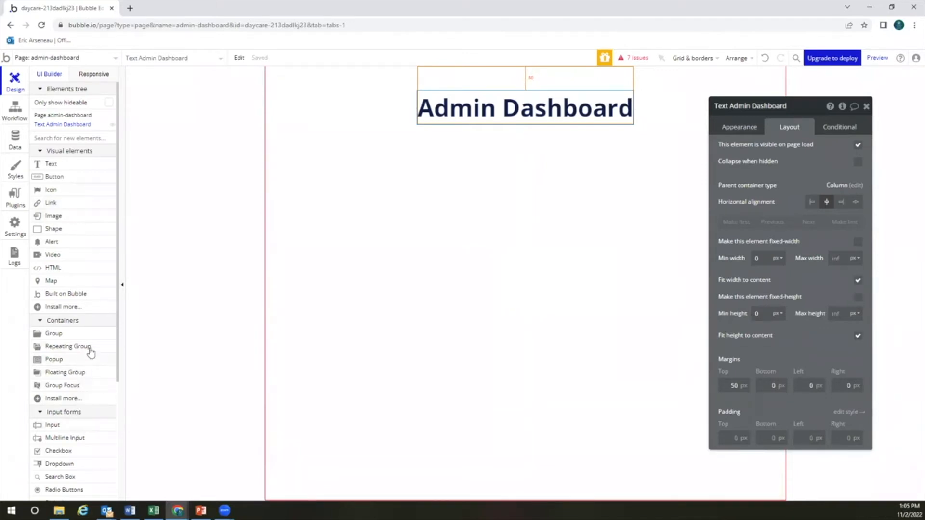
# Add a button labelled 'Navigate to the Login Page'
pyautogui.click(61, 176)
pyautogui.click(497, 177)
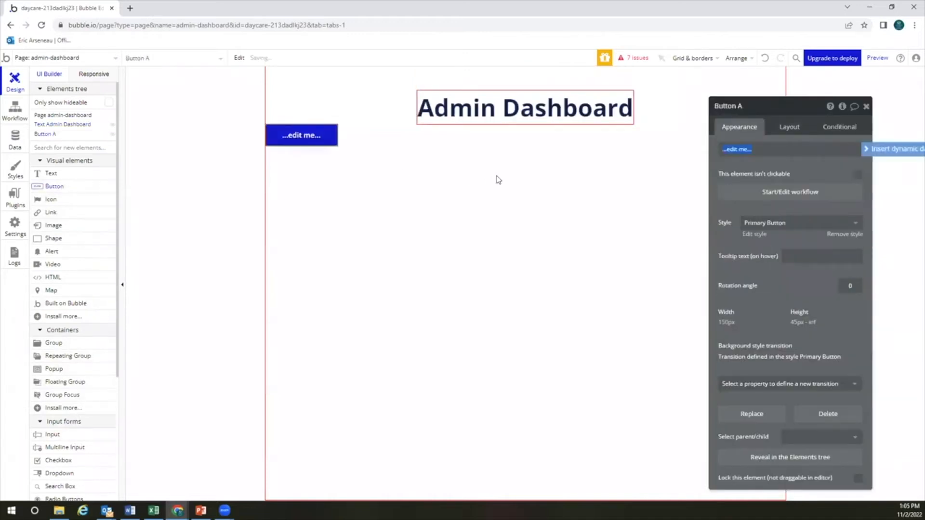
pyautogui.write('Navigate to the l')
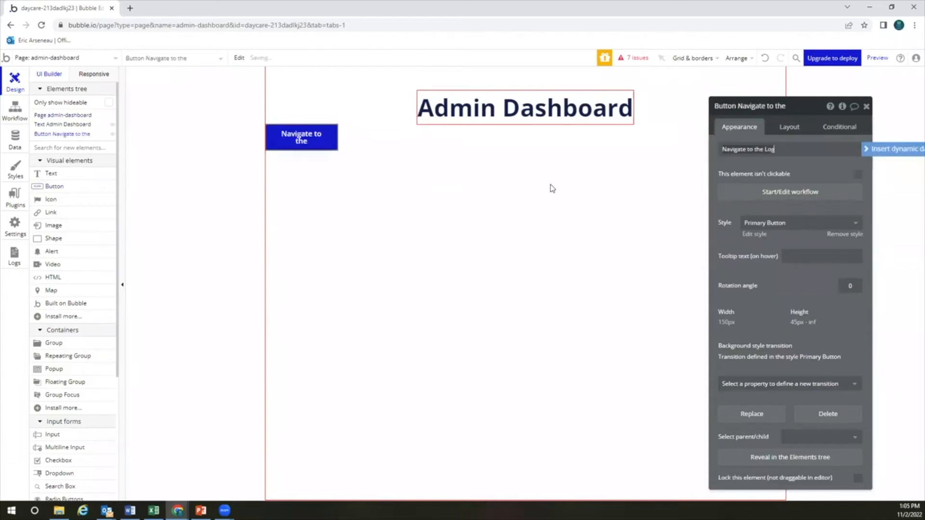
pyautogui.write('ogin Page')
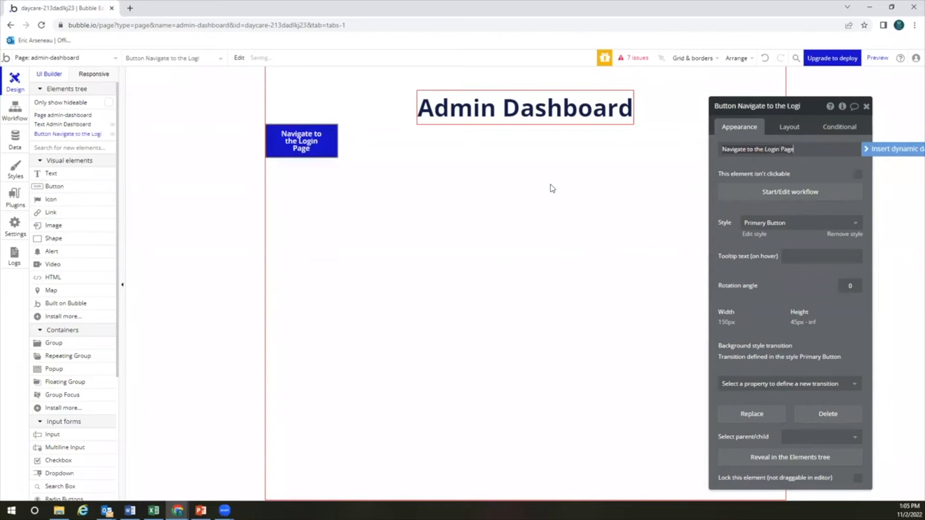
pyautogui.click(550, 185)
# Add two buttons beneath it labelled 'Navigate to my Account Settings' and 'Log Out'
pyautogui.click(77, 187)
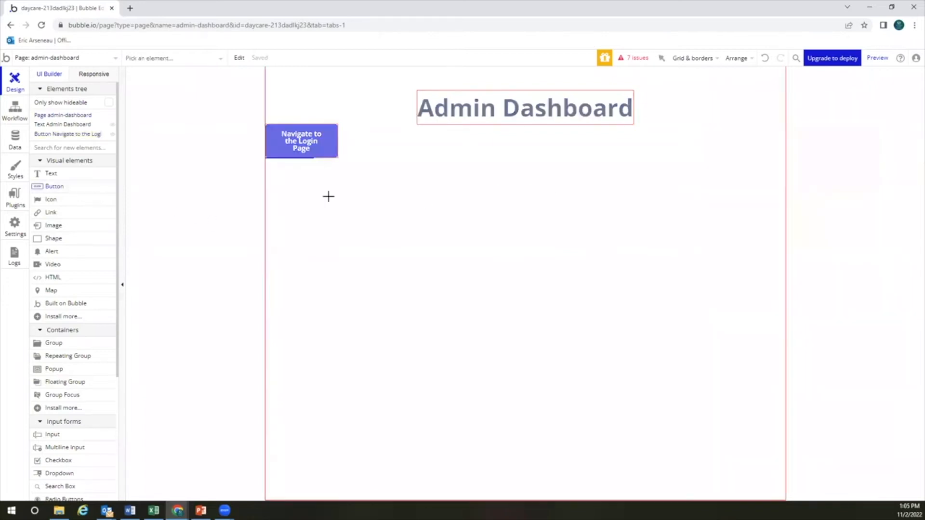
pyautogui.click(326, 196)
pyautogui.write('Navigate to')
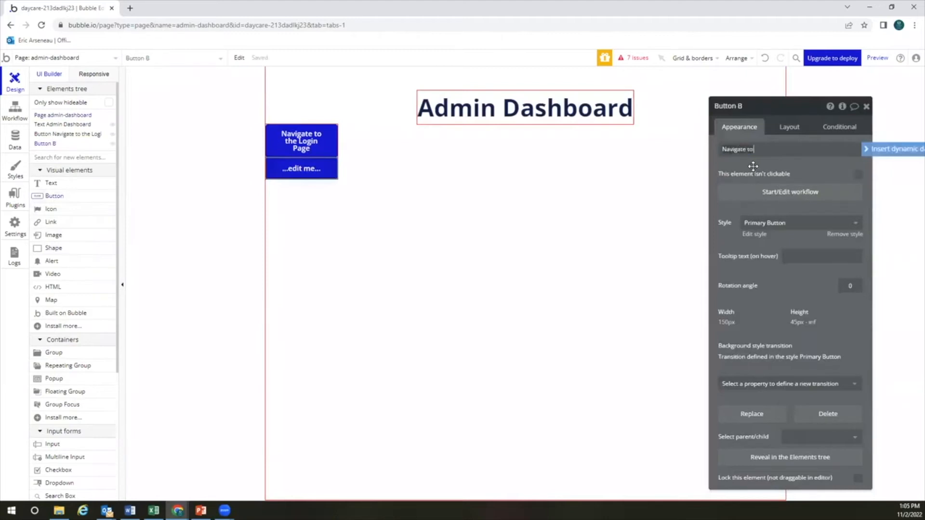
pyautogui.write(' my Accour')
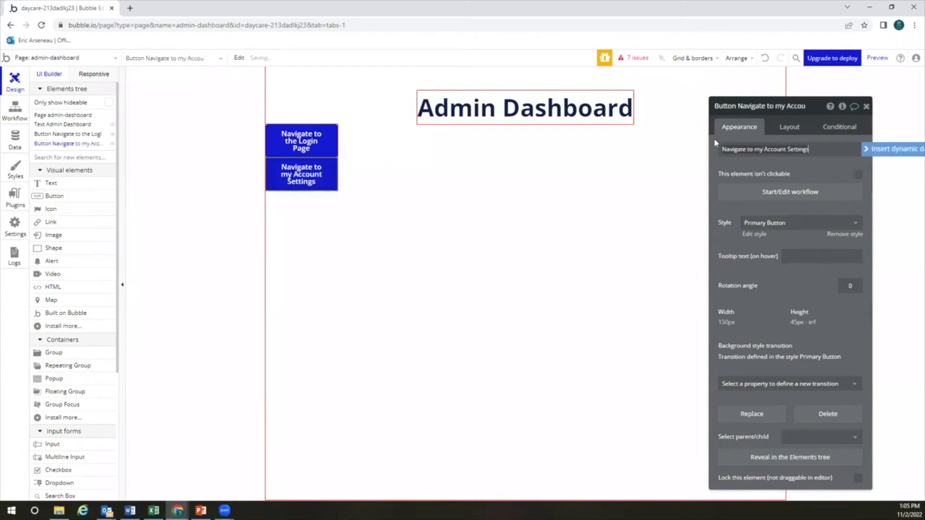
pyautogui.click(392, 210)
pyautogui.click(69, 196)
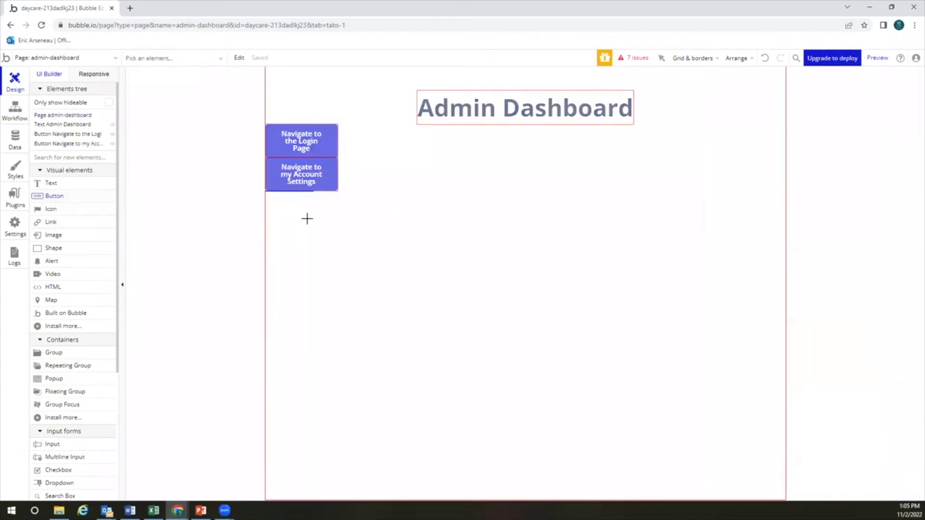
pyautogui.click(304, 209)
pyautogui.write('Log Out')
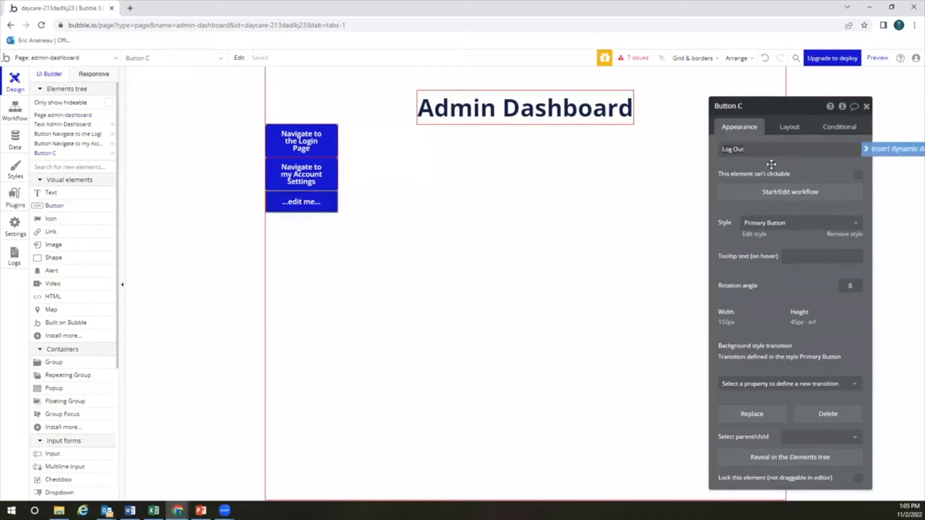
pyautogui.click(772, 164)
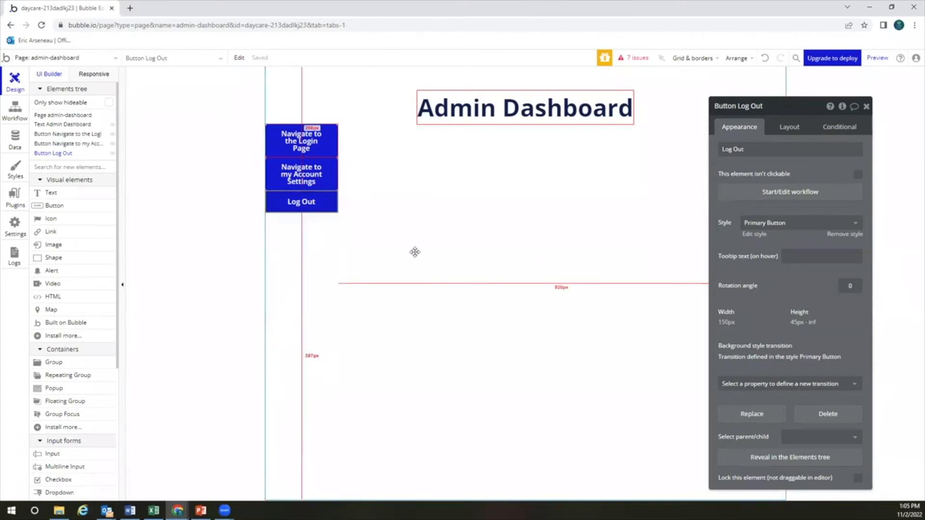
pyautogui.click(333, 221)
pyautogui.click(213, 218)
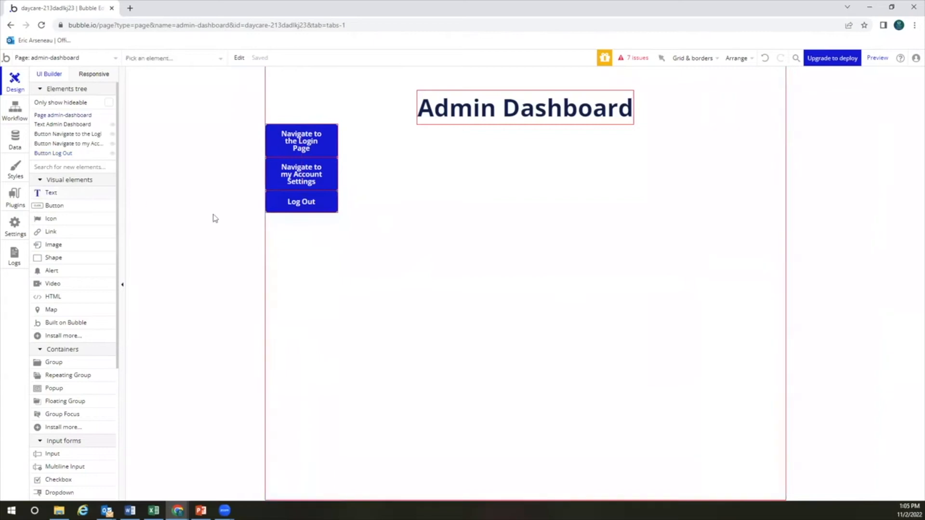
# Place a 'Today's Activity' text below Log Out and style it as Heading 2
pyautogui.click(342, 245)
pyautogui.write("Today's Activity")
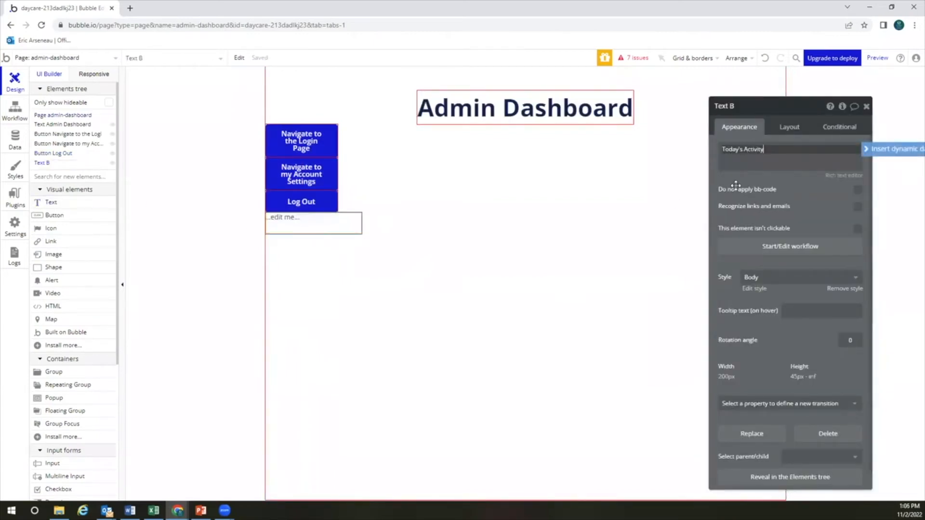
pyautogui.click(372, 229)
pyautogui.click(331, 226)
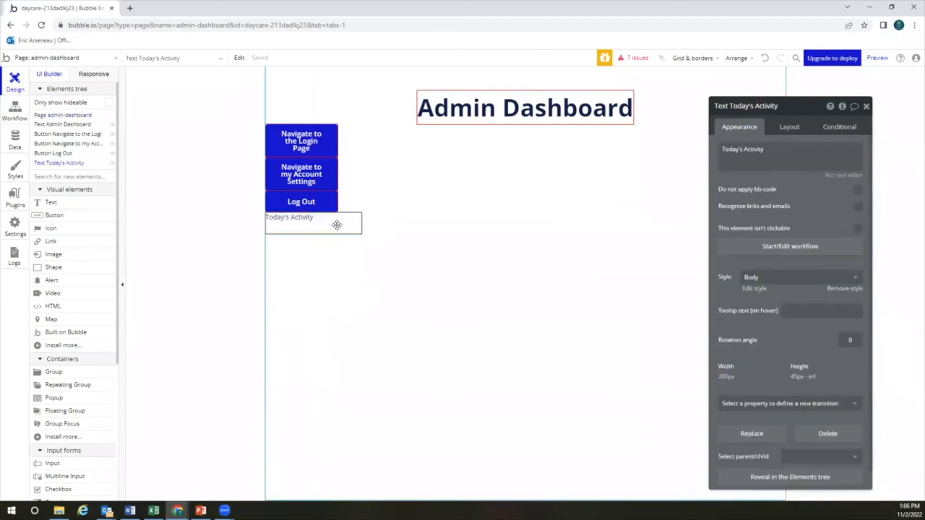
pyautogui.click(783, 278)
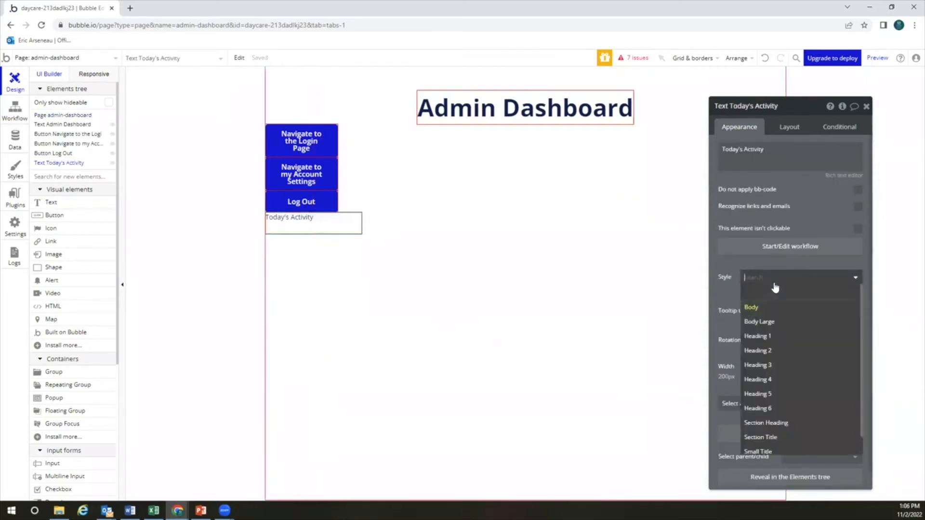
pyautogui.click(783, 350)
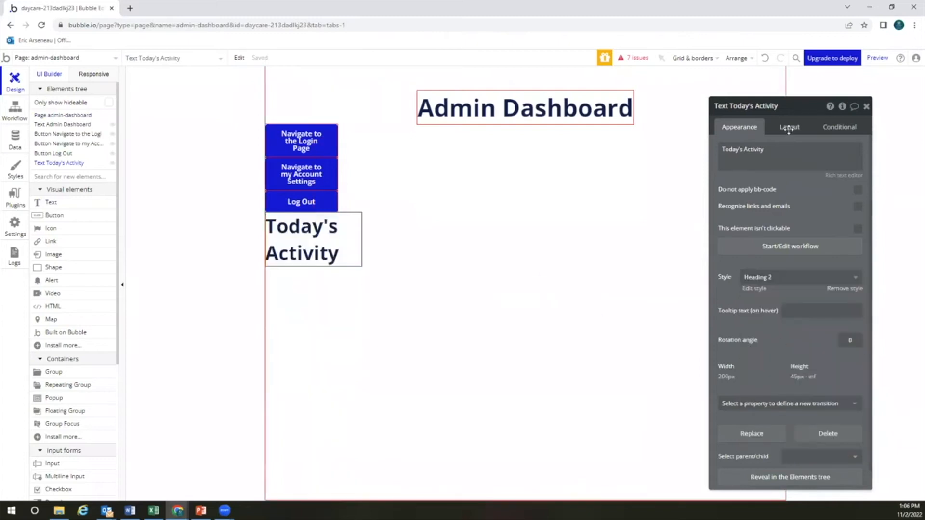
# Remove the heading's fixed width, make it fit its text width, and set minimum height 0
pyautogui.click(789, 131)
pyautogui.click(856, 242)
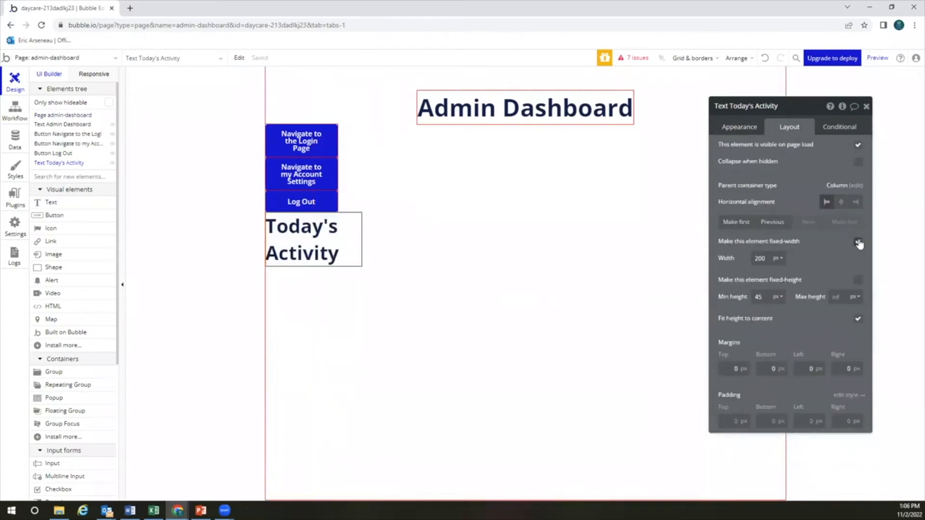
pyautogui.click(774, 260)
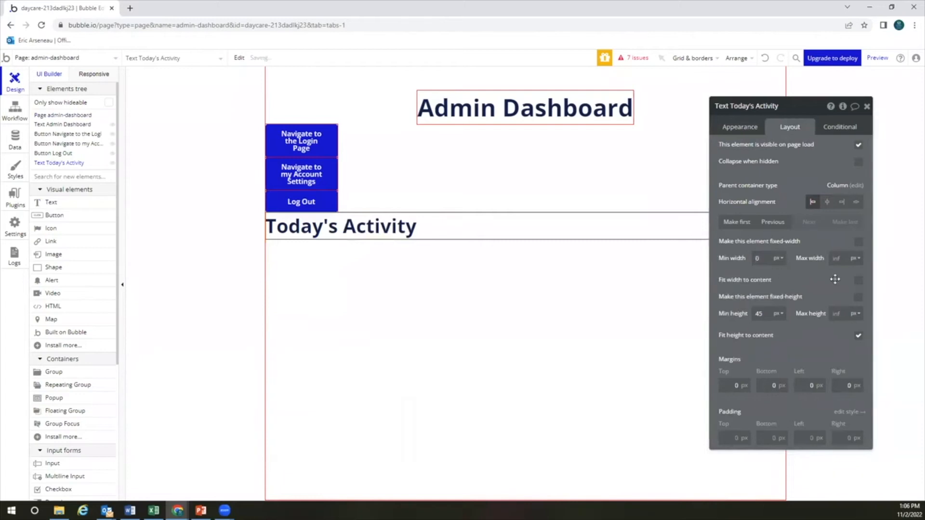
pyautogui.click(858, 280)
pyautogui.doubleClick(761, 313)
pyautogui.write('0')
pyautogui.click(795, 330)
pyautogui.click(382, 268)
pyautogui.click(380, 225)
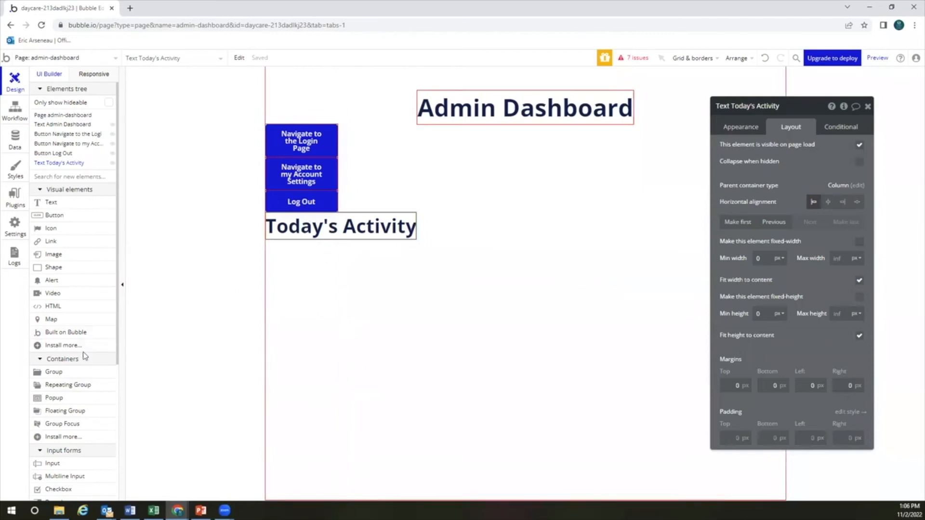
pyautogui.scroll(-1, 85, 354)
# Place a dropdown under Today's Activity with placeholder 'Daycare' and Dynamic choices style
pyautogui.moveTo(84, 355)
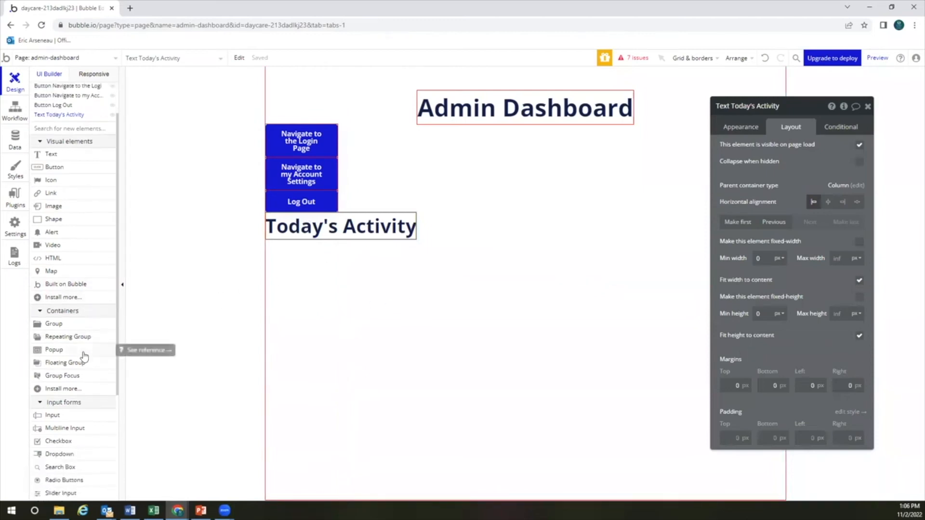
pyautogui.click(80, 454)
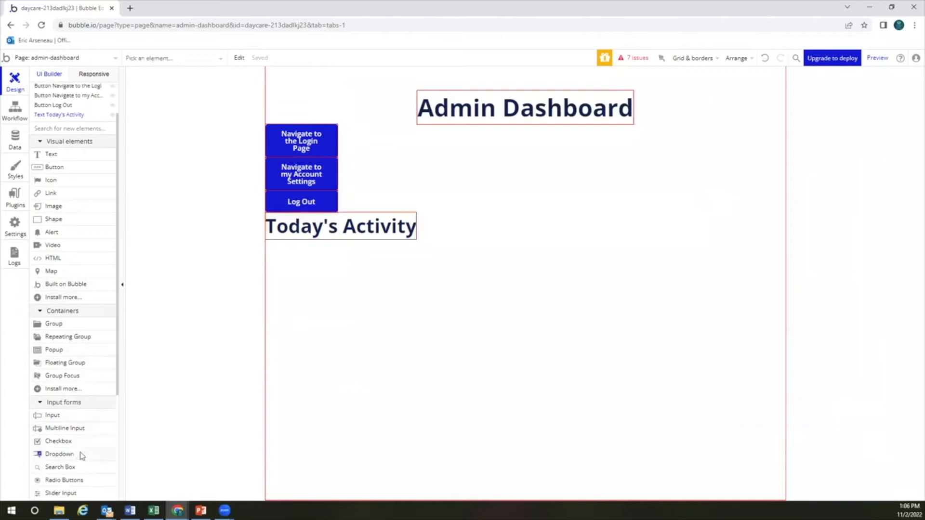
pyautogui.click(330, 284)
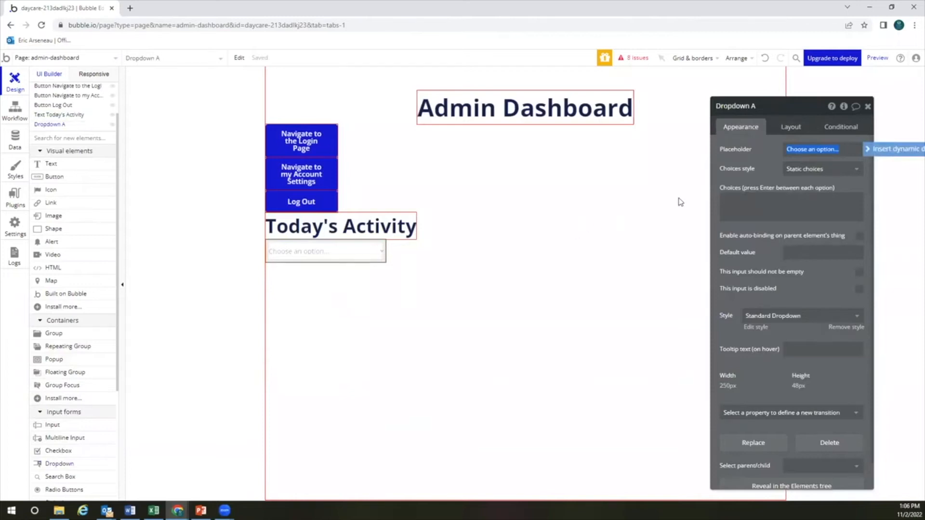
pyautogui.write('Daycare')
pyautogui.click(798, 170)
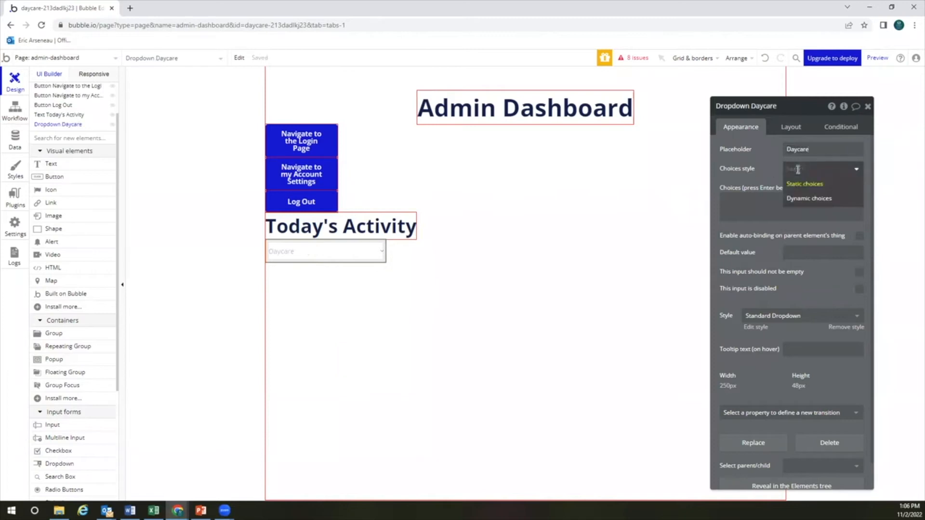
pyautogui.click(802, 201)
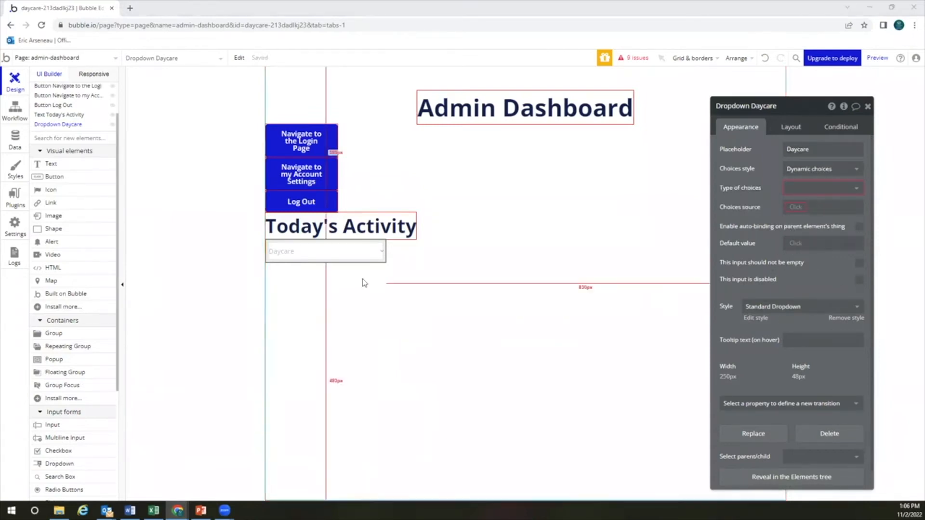
pyautogui.click(359, 291)
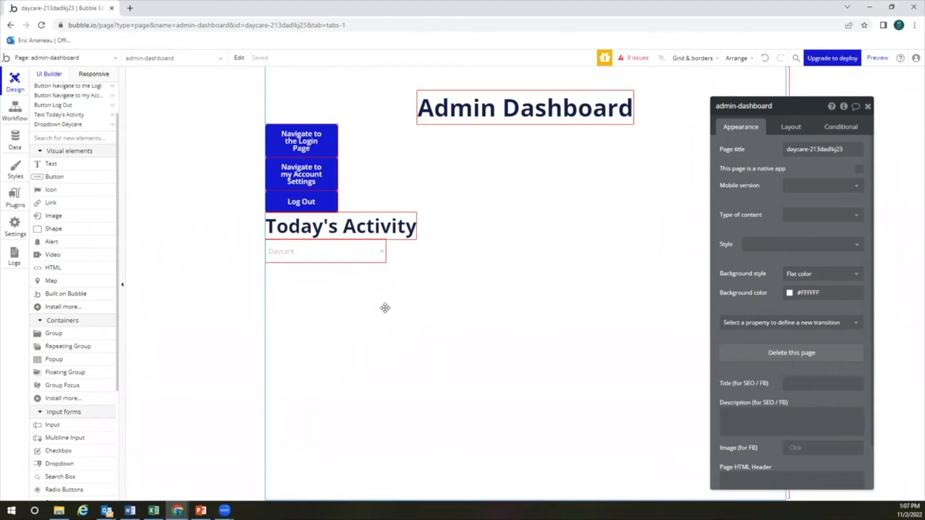
# Set the Navigate to the Login Page button's horizontal alignment to centre
pyautogui.click(330, 142)
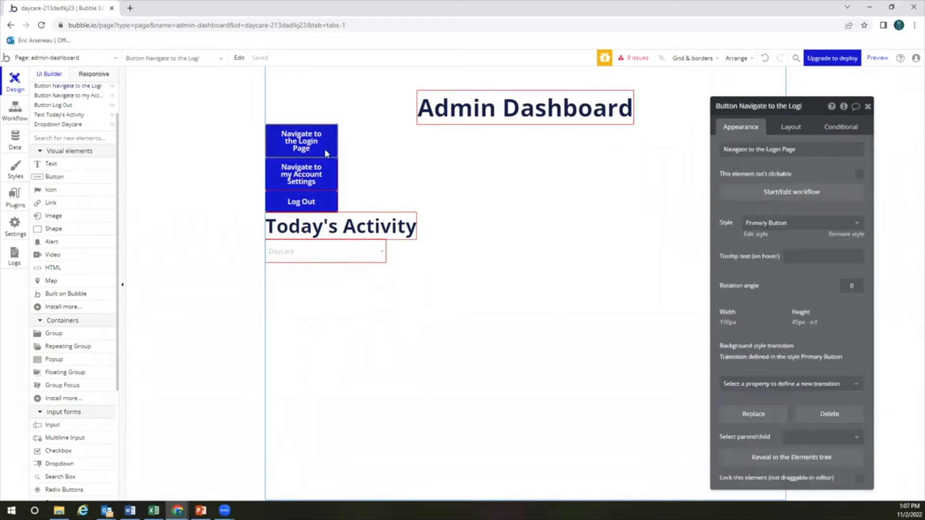
pyautogui.click(790, 127)
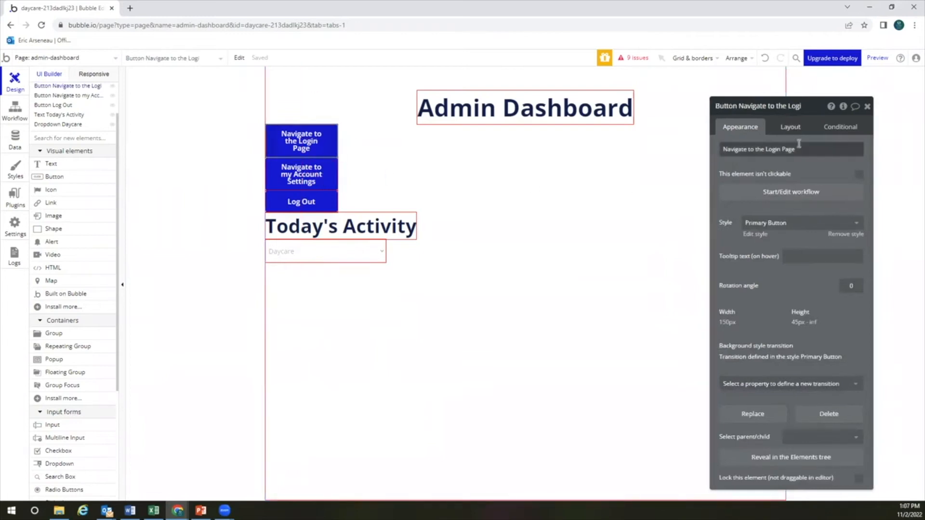
pyautogui.click(842, 202)
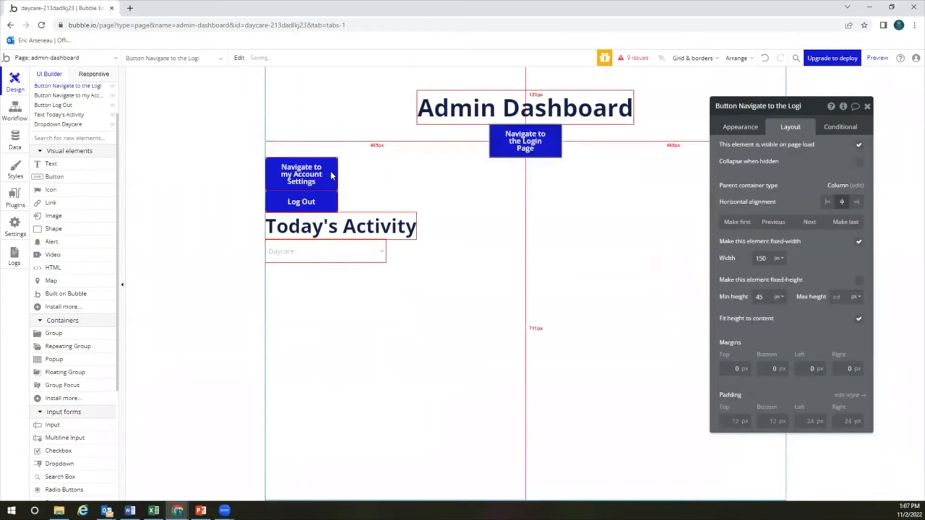
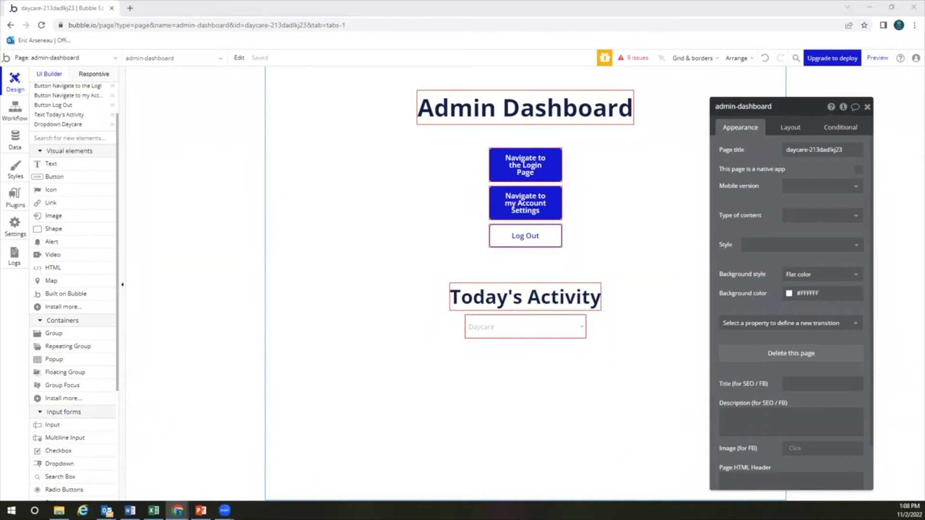
# Add a new blank page named check-in-out
pyautogui.click(91, 60)
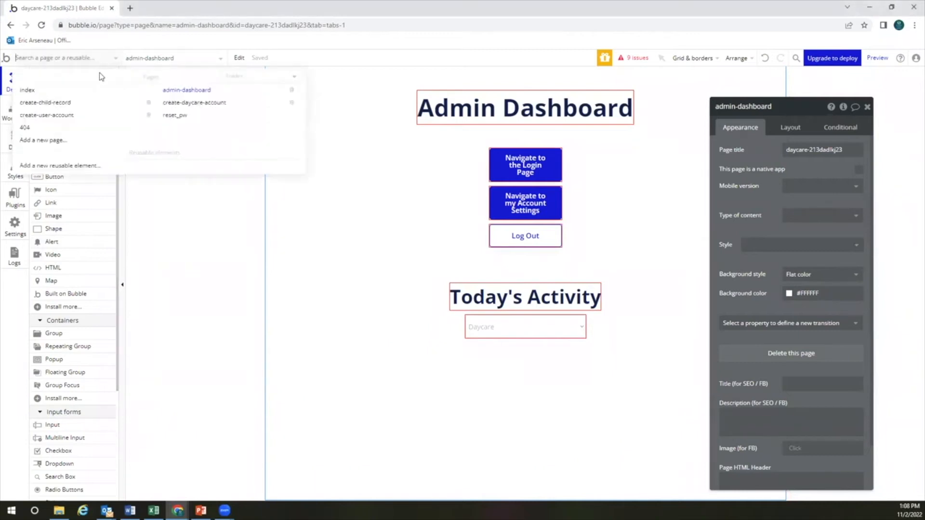
pyautogui.click(66, 140)
pyautogui.write('check-in-out')
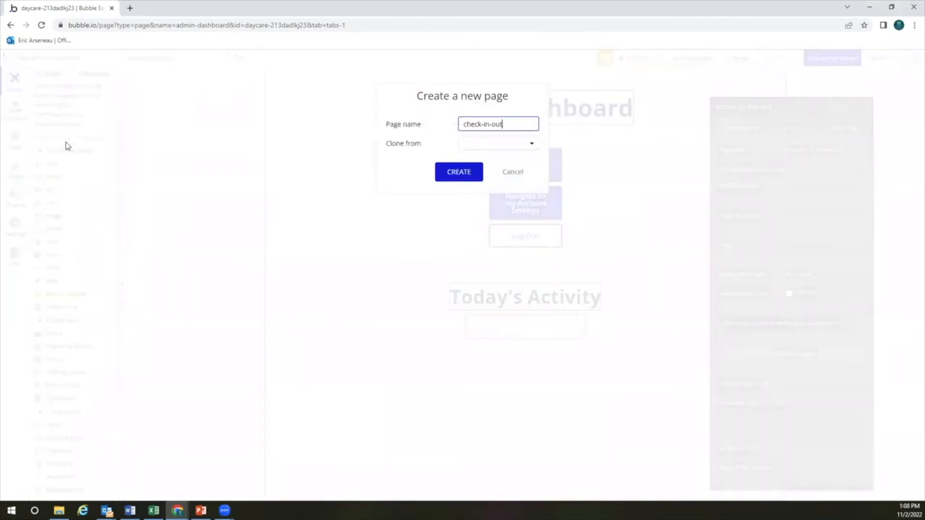
pyautogui.click(464, 175)
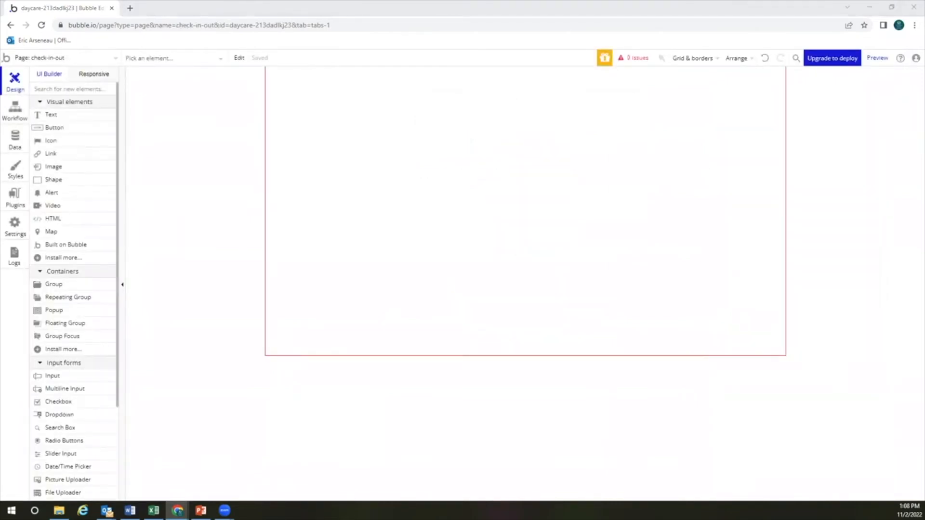
# Set the check-in-out page's container layout to Column with a 900 minimum height
pyautogui.doubleClick(521, 285)
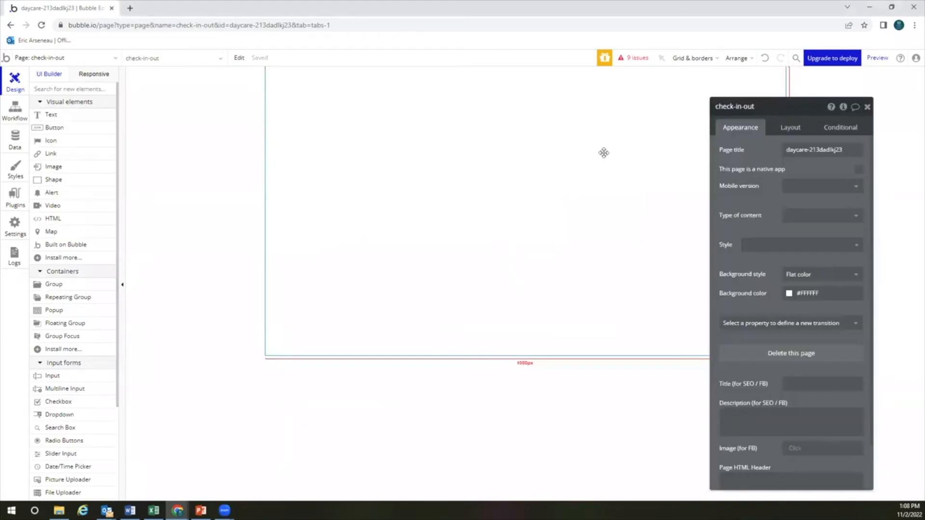
pyautogui.click(786, 127)
pyautogui.click(793, 150)
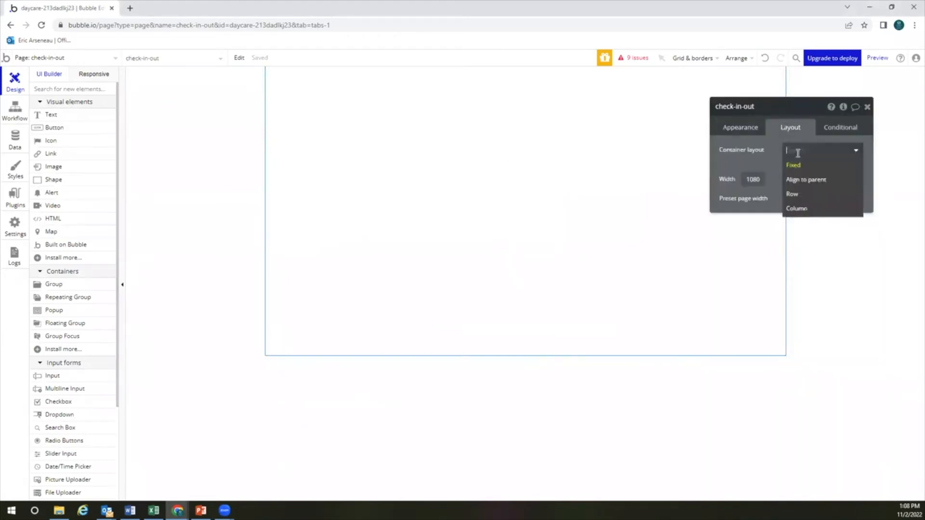
pyautogui.click(796, 208)
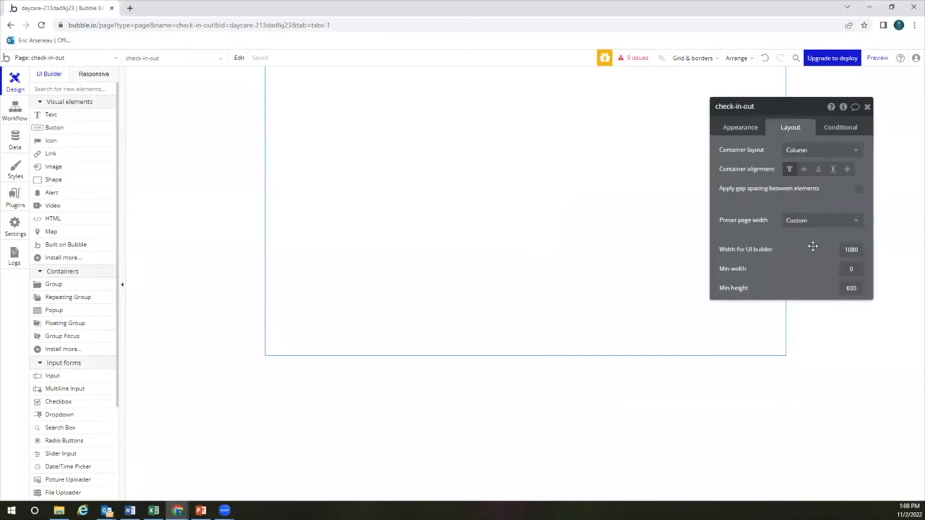
pyautogui.doubleClick(852, 288)
pyautogui.write('900')
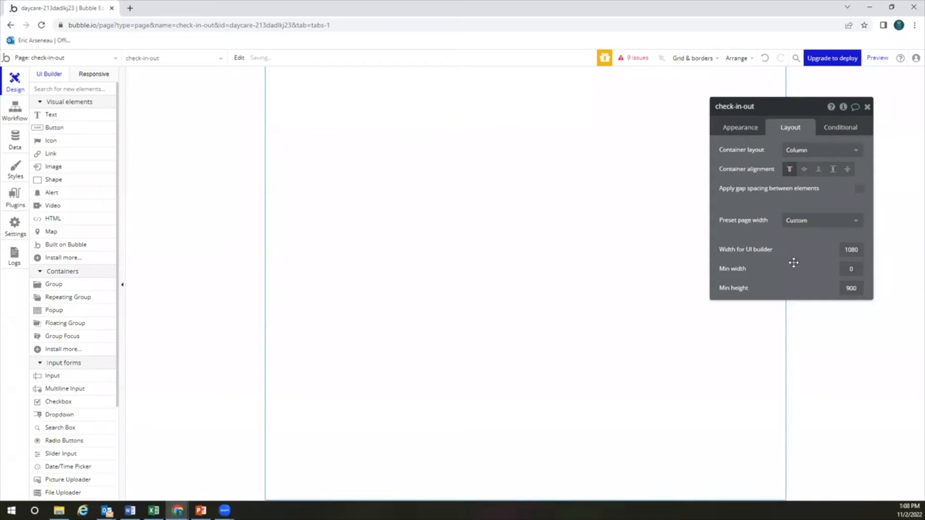
# Add a Heading 1 text element reading 'Check In or Check Out' at the page top
pyautogui.click(80, 118)
pyautogui.click(375, 143)
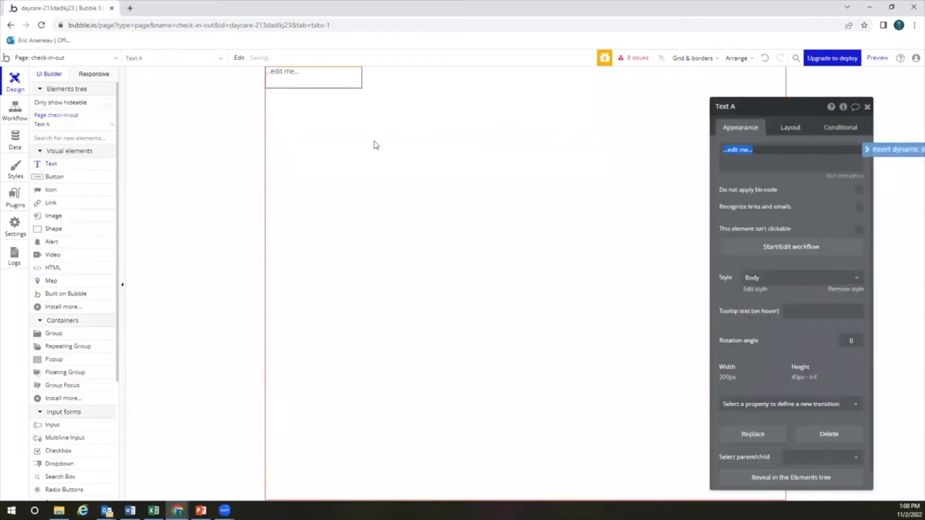
pyautogui.write('Check In')
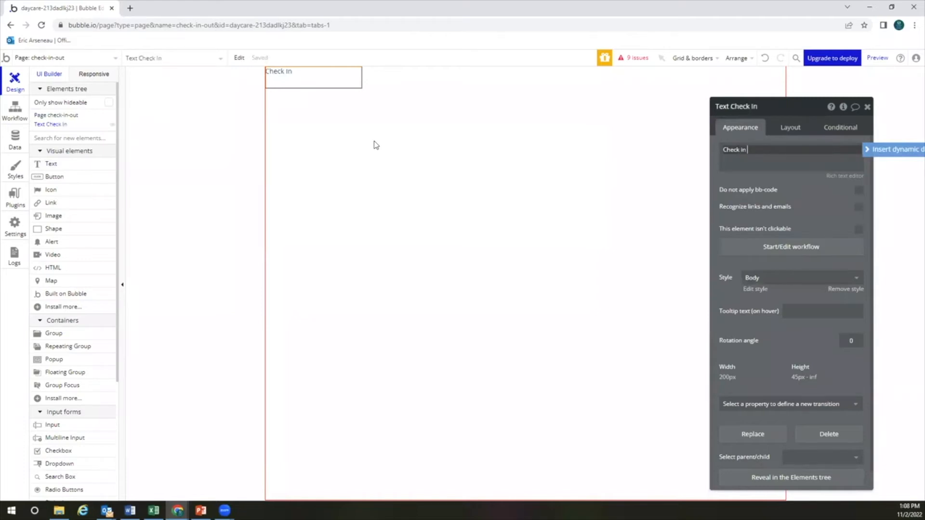
pyautogui.write(' or Check Out')
pyautogui.click(374, 145)
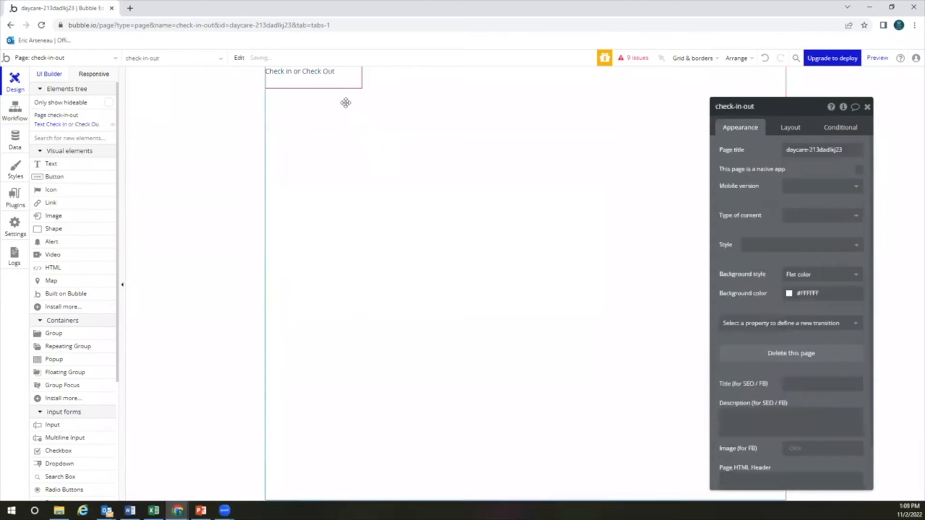
pyautogui.click(340, 79)
pyautogui.click(792, 282)
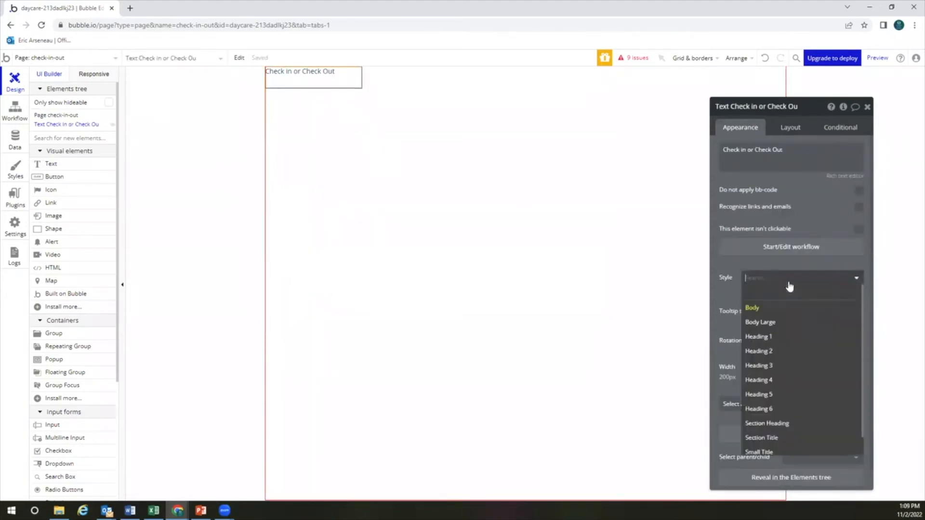
pyautogui.click(785, 335)
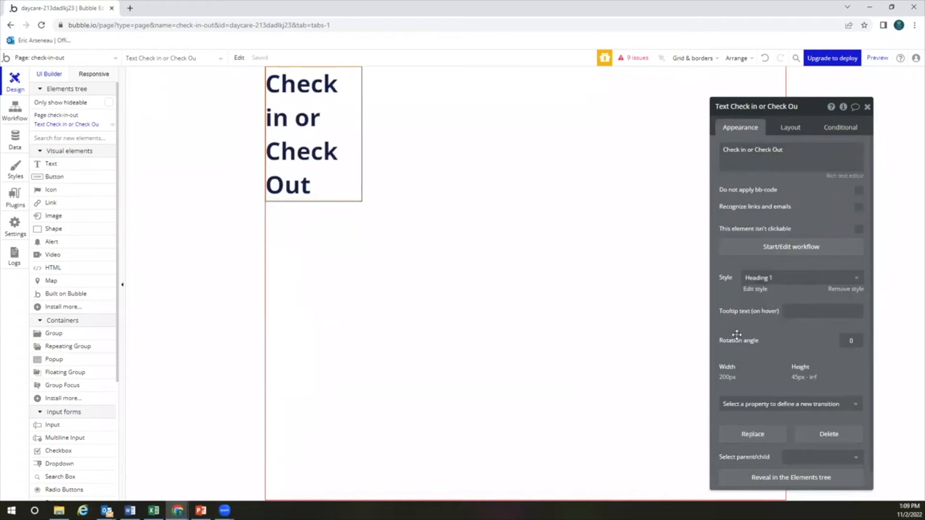
# Make the title fit its text width, with minimum height 0, centred, and 50 px top margin
pyautogui.click(781, 127)
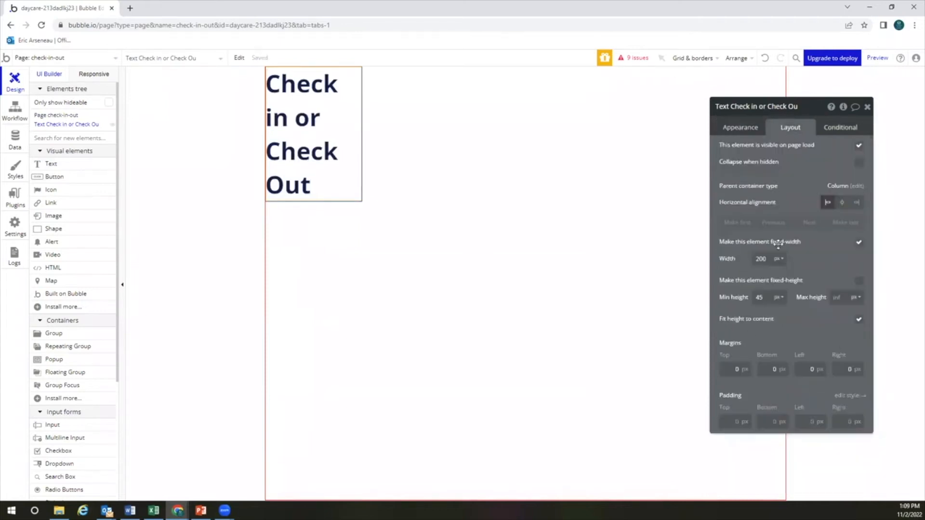
pyautogui.click(859, 241)
pyautogui.click(768, 259)
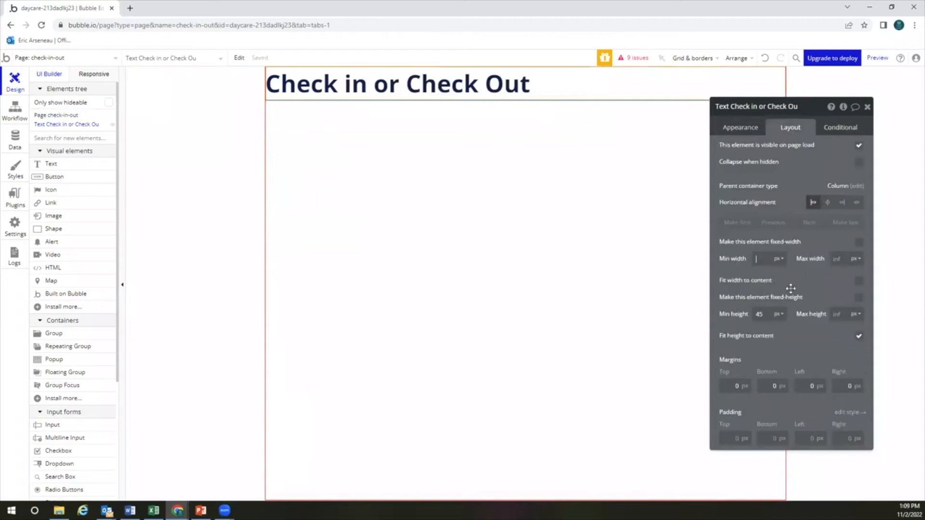
pyautogui.click(859, 280)
pyautogui.doubleClick(763, 314)
pyautogui.write('0')
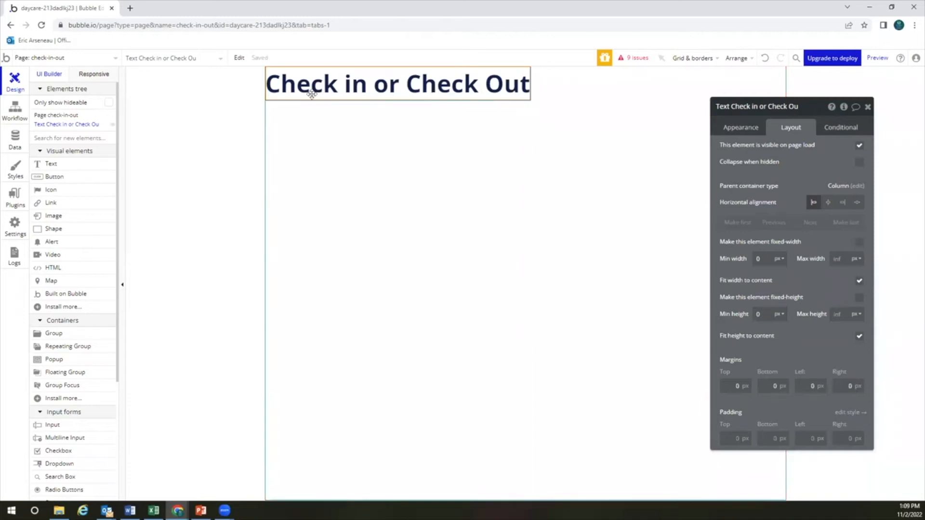
pyautogui.click(827, 203)
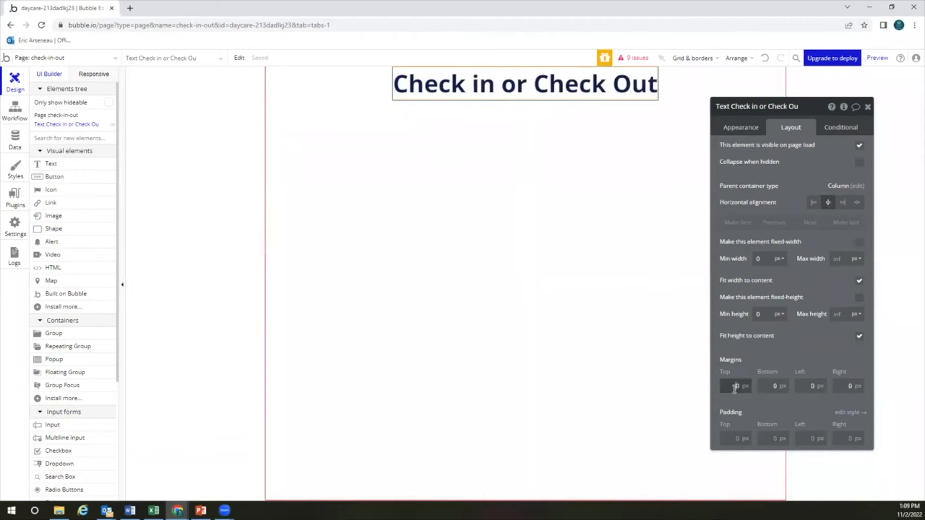
pyautogui.write('50')
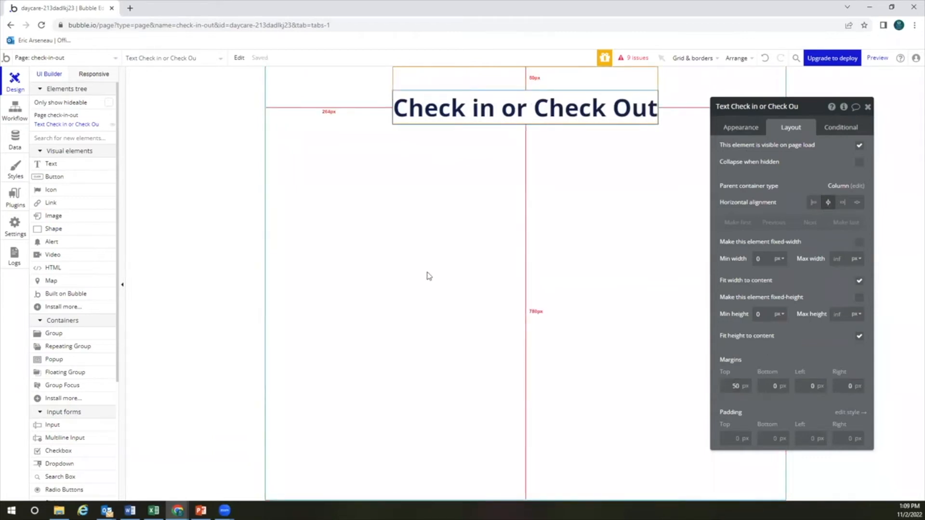
pyautogui.click(82, 164)
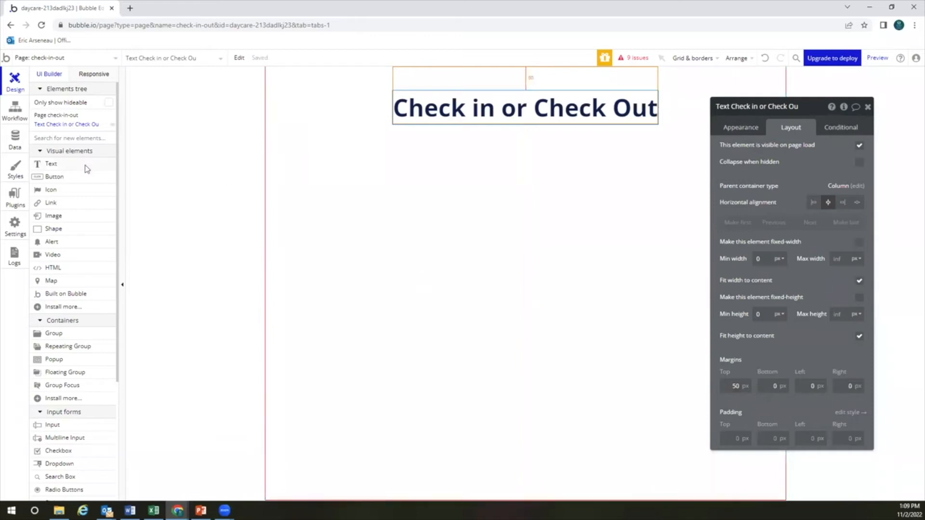
# Add a Heading 2 text label reading 'Parent:' below the title
pyautogui.click(528, 175)
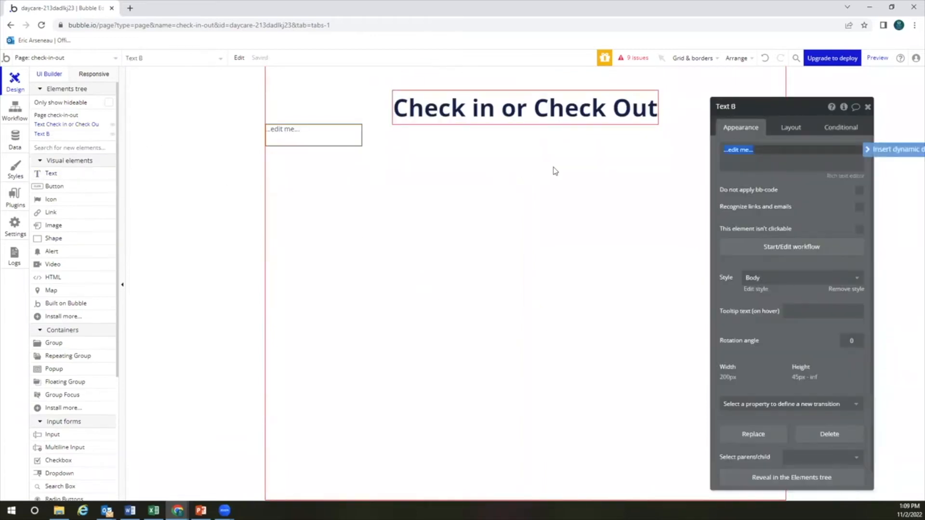
pyautogui.write('Parent:')
pyautogui.click(741, 186)
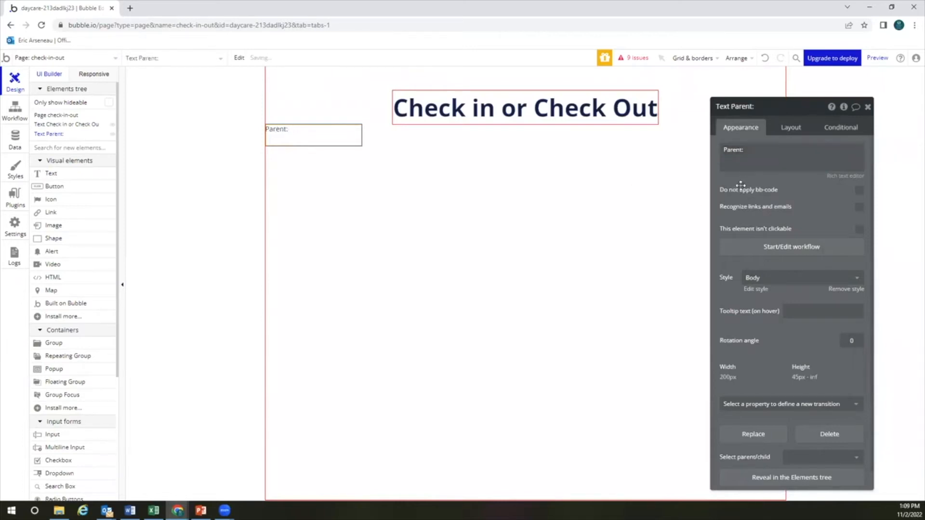
pyautogui.click(326, 161)
pyautogui.click(302, 134)
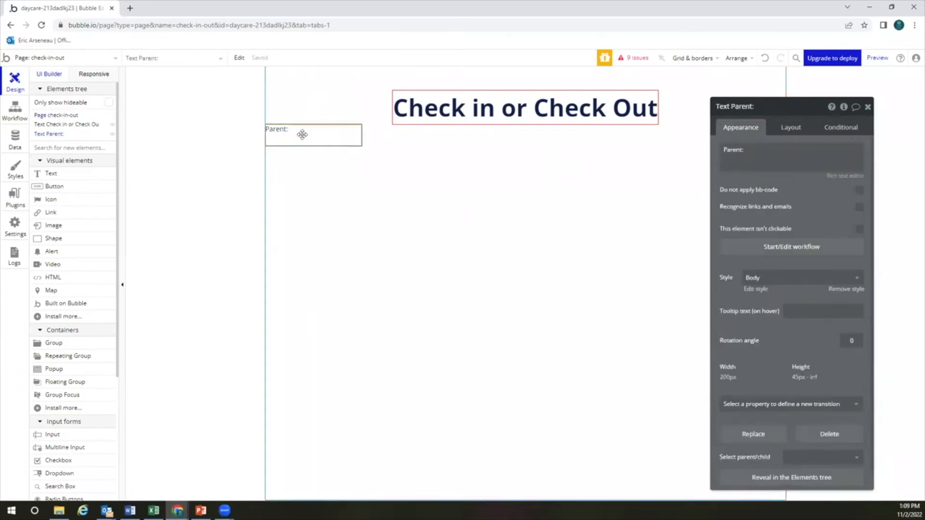
pyautogui.click(765, 279)
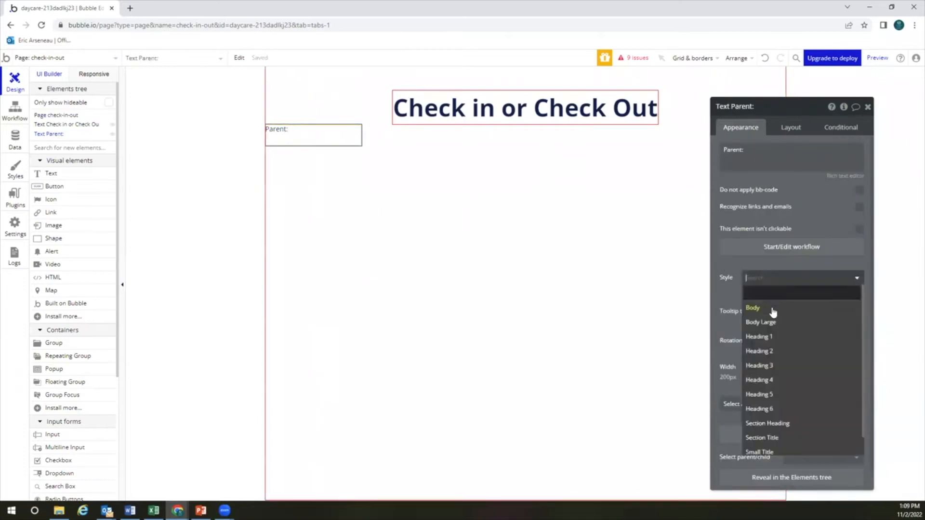
pyautogui.click(772, 353)
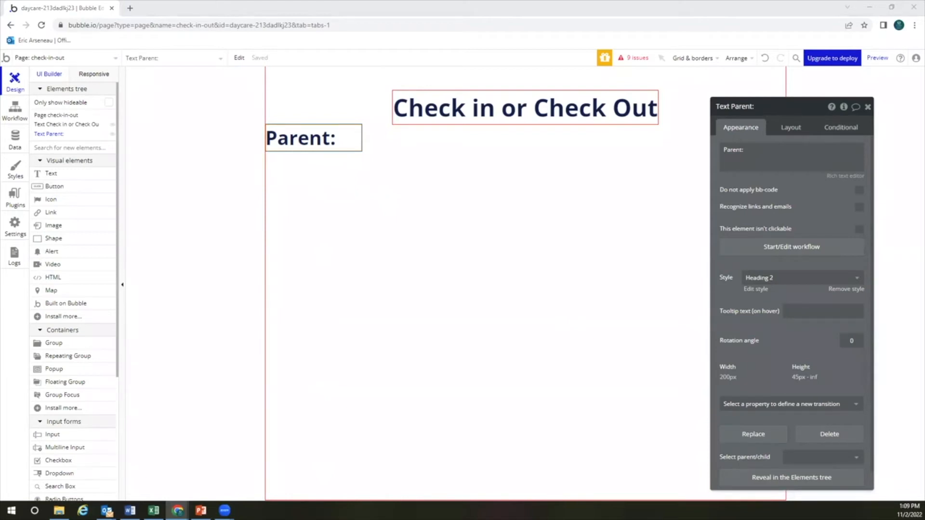
# Centre the Parent: label horizontally with a 50 px top margin
pyautogui.click(332, 140)
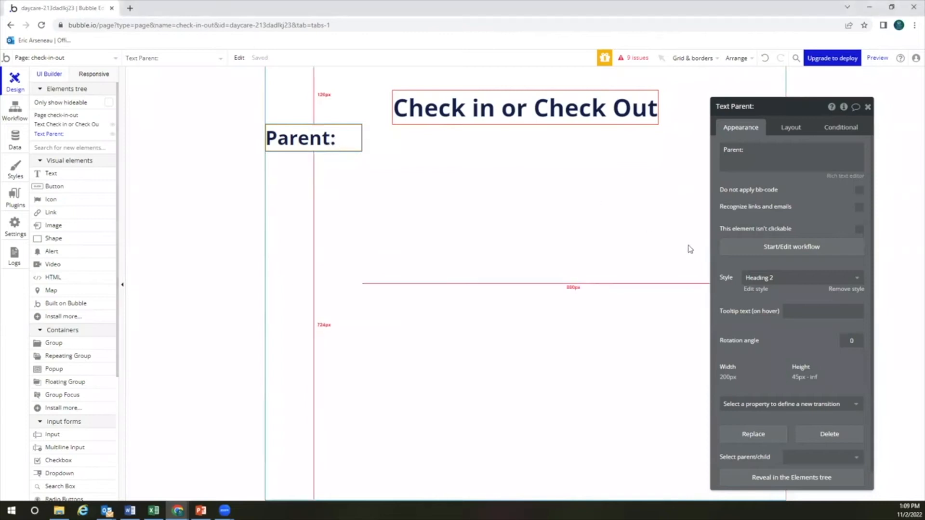
pyautogui.click(789, 127)
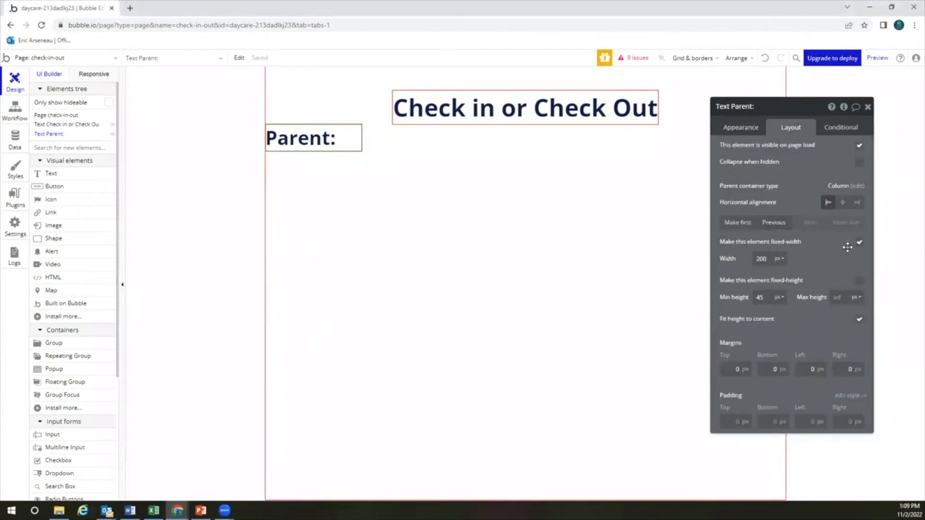
pyautogui.click(843, 203)
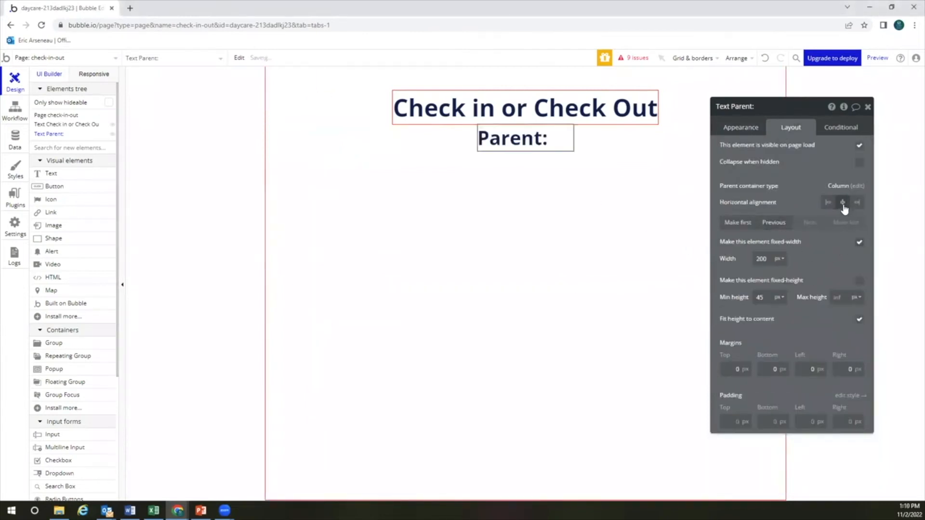
pyautogui.click(730, 369)
pyautogui.write('5')
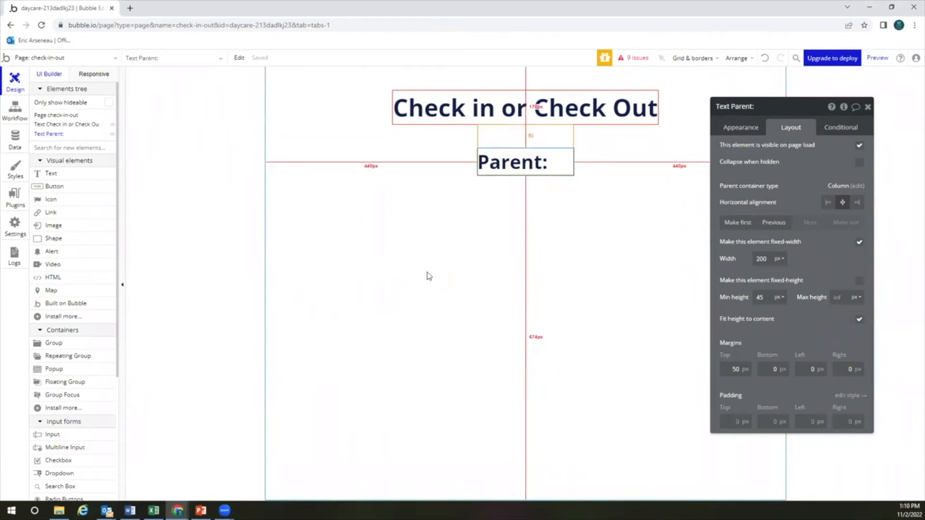
# Add a button labelled 'Finished' below the Parent: label
pyautogui.click(54, 186)
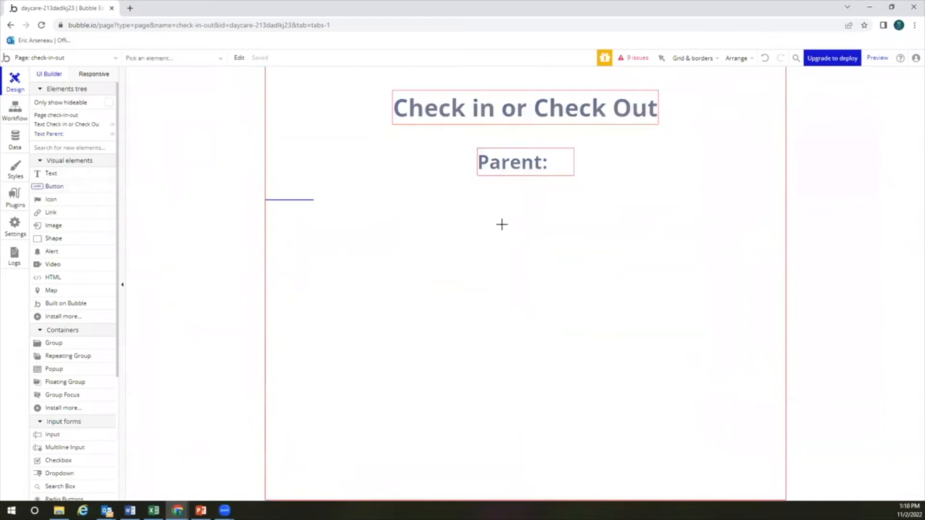
pyautogui.click(548, 227)
pyautogui.write('Finished')
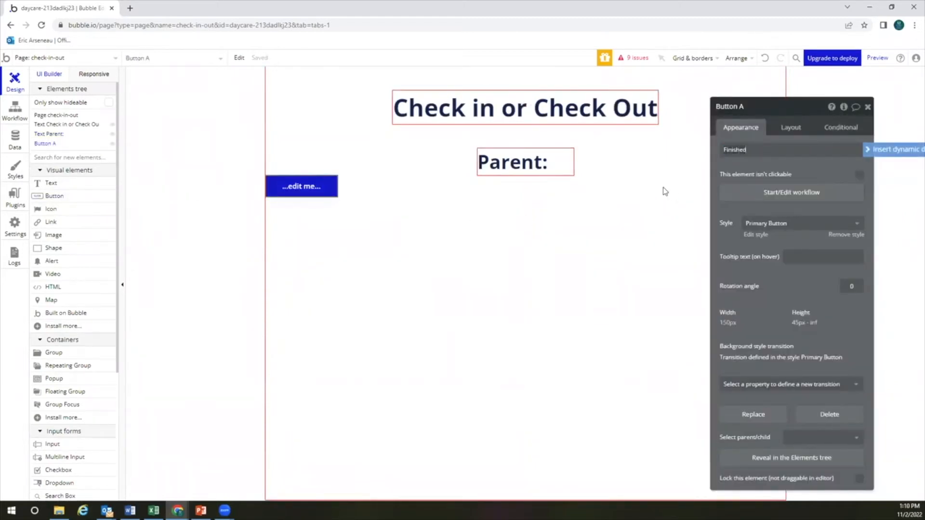
pyautogui.click(466, 256)
pyautogui.click(318, 194)
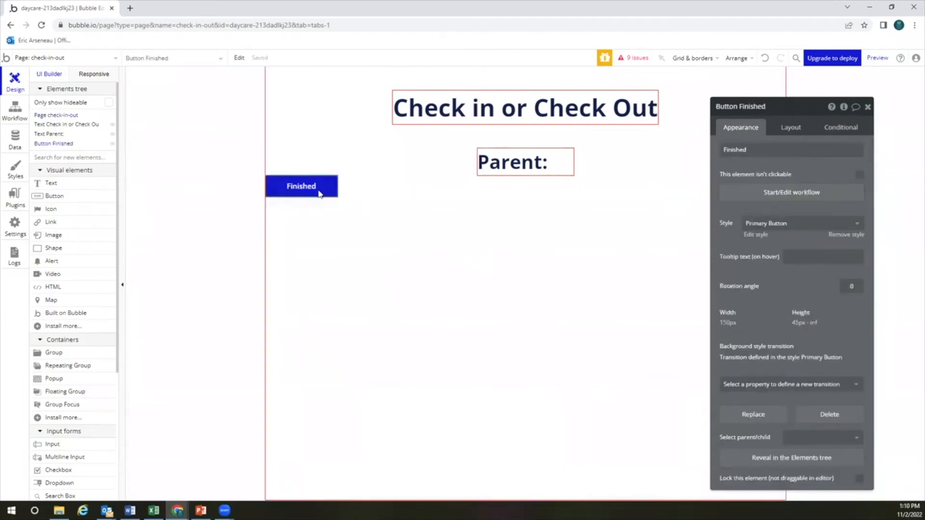
# Give the Finished button a 300–900 px flexible width, centred, with a 50 px top margin
pyautogui.click(790, 128)
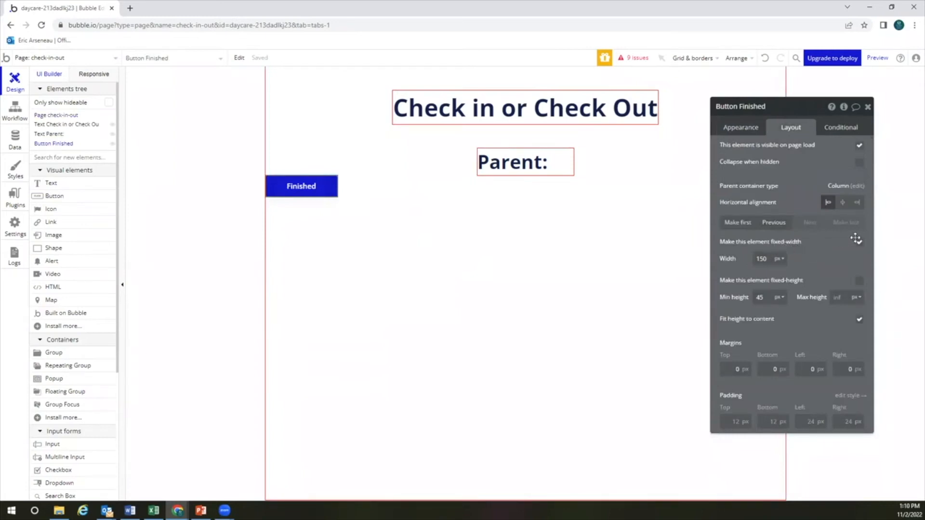
pyautogui.click(859, 242)
pyautogui.doubleClick(765, 263)
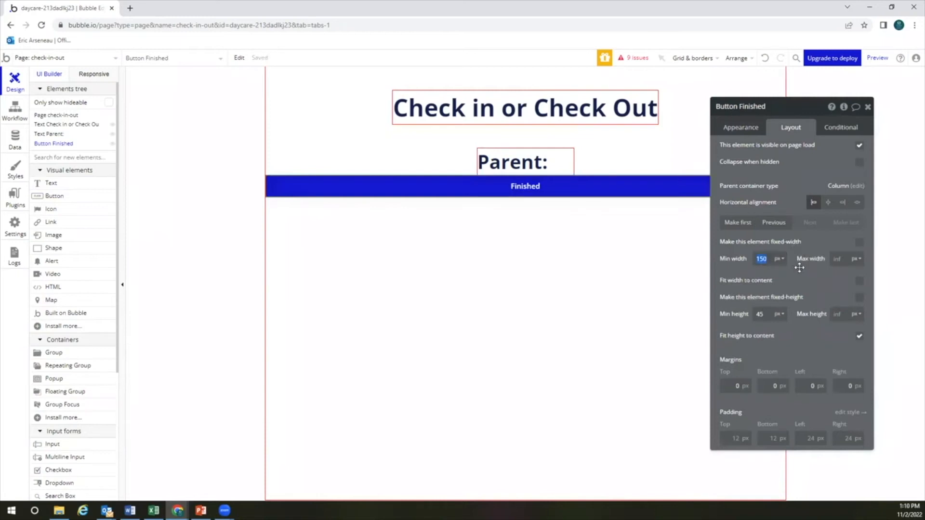
pyautogui.write('300')
pyautogui.write('900')
pyautogui.click(829, 203)
pyautogui.click(730, 388)
pyautogui.write('50')
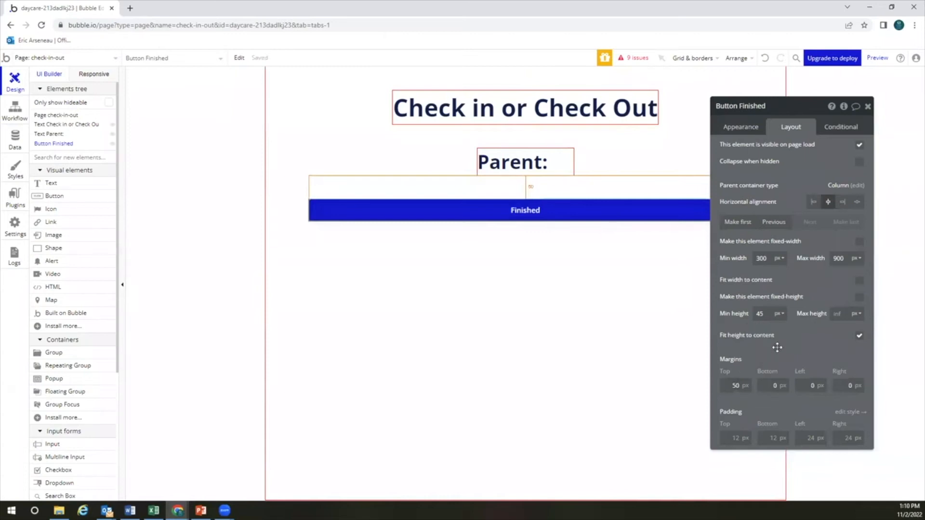
# Set the Finished button's minimum height to 80 px
pyautogui.doubleClick(766, 315)
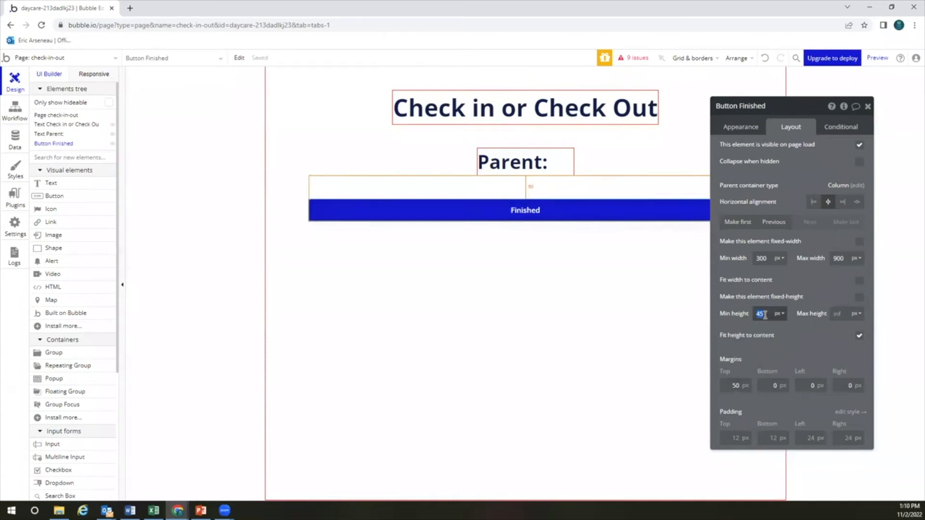
pyautogui.write('60')
pyautogui.click(791, 335)
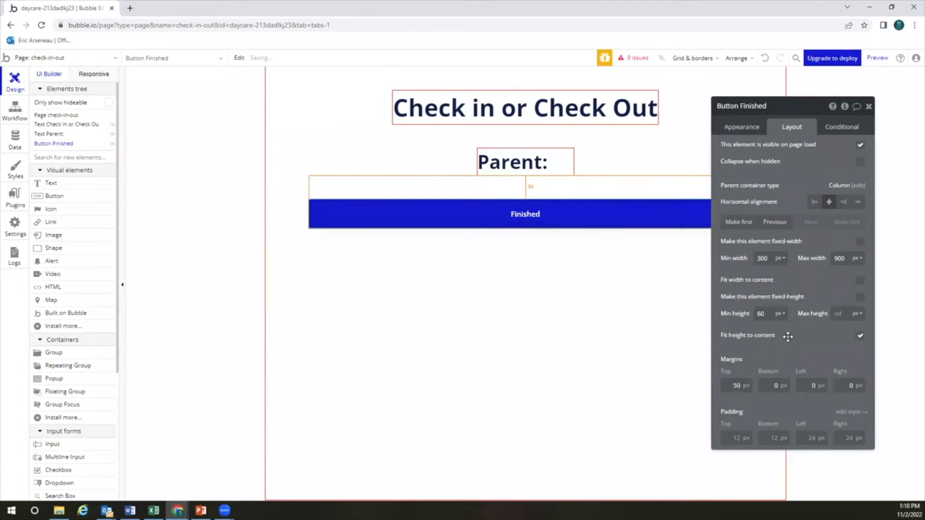
pyautogui.moveTo(767, 314); pyautogui.dragTo(742, 315)
pyautogui.write('80')
pyautogui.click(795, 336)
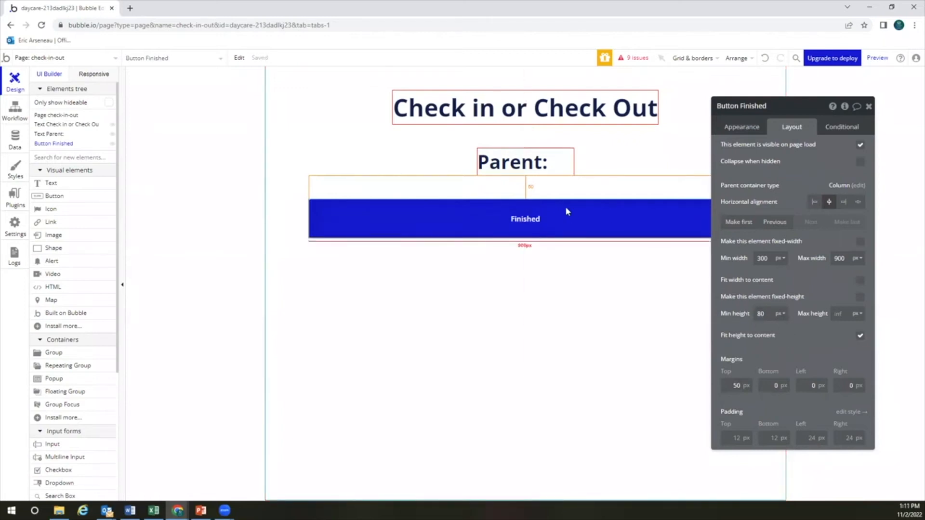
pyautogui.click(595, 170)
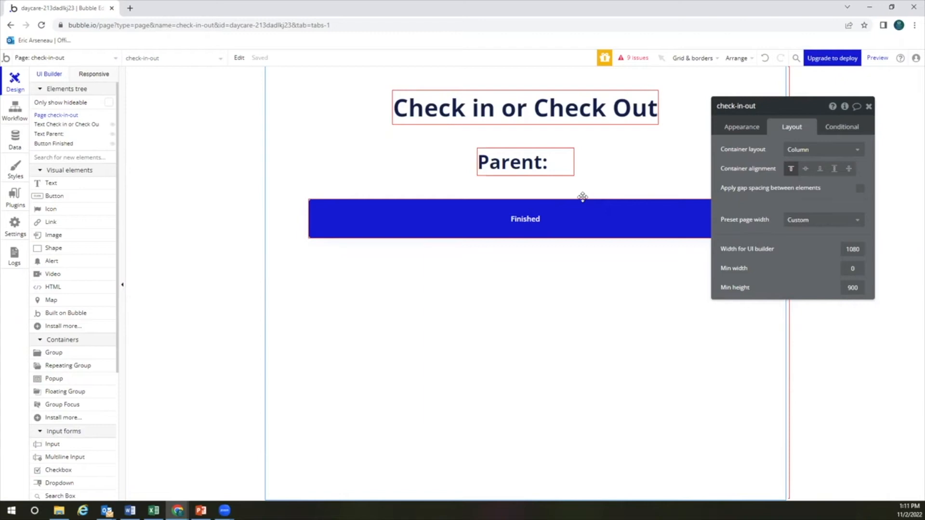
# Replace the Parent: label's text with 'Guardian:'
pyautogui.click(538, 168)
pyautogui.moveTo(742, 134); pyautogui.dragTo(737, 130)
pyautogui.click(739, 126)
pyautogui.doubleClick(729, 157)
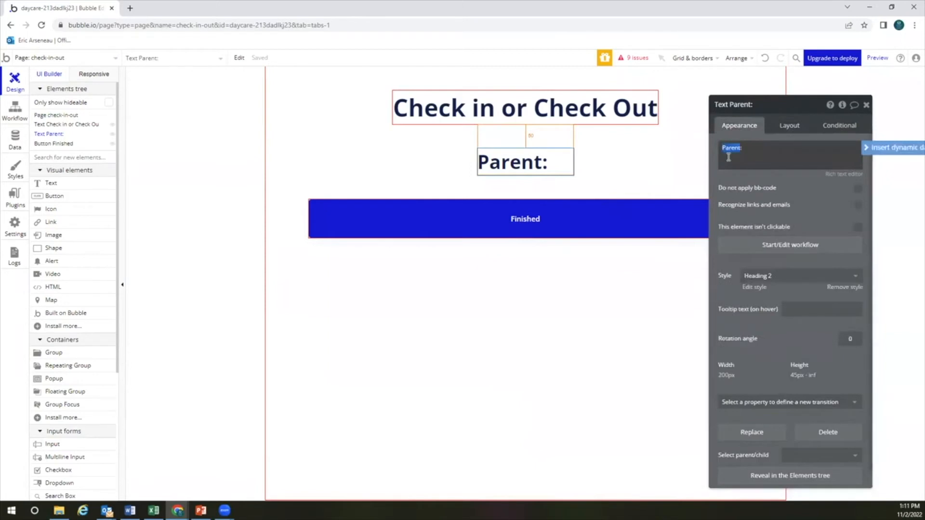
pyautogui.write('Guardian:')
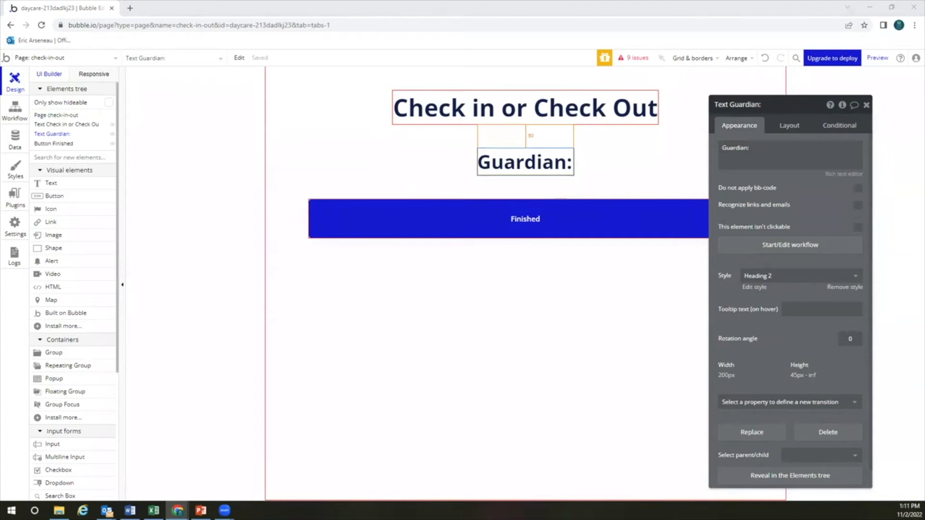
pyautogui.click(81, 58)
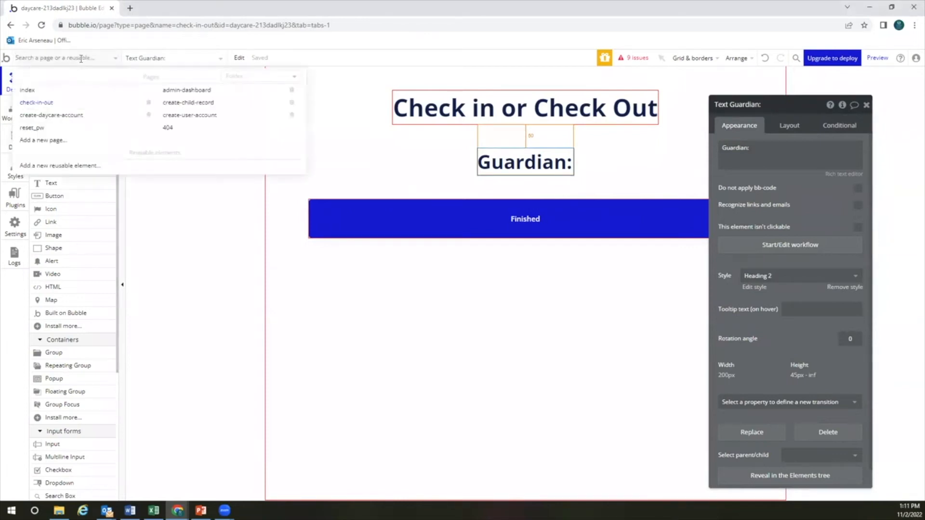
# Add a new blank page named account-settings
pyautogui.click(68, 140)
pyautogui.write('account-settings')
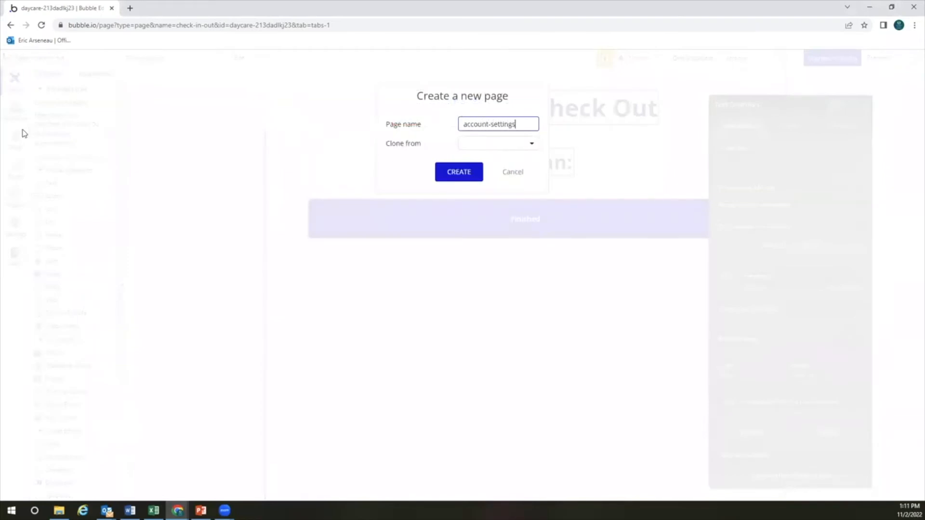
pyautogui.click(464, 172)
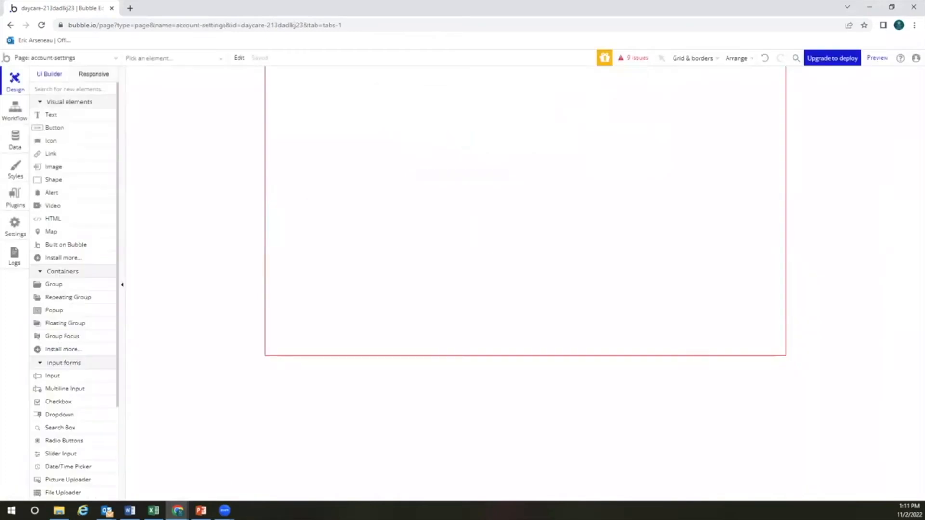
pyautogui.click(67, 117)
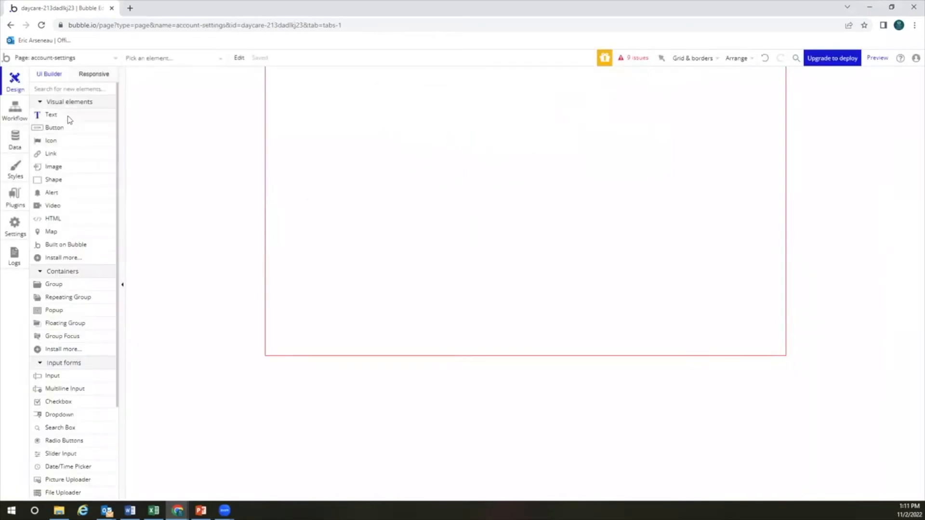
# Place a text element on account-settings and set the page to Column layout, 900 minimum height
pyautogui.click(419, 161)
pyautogui.click(535, 217)
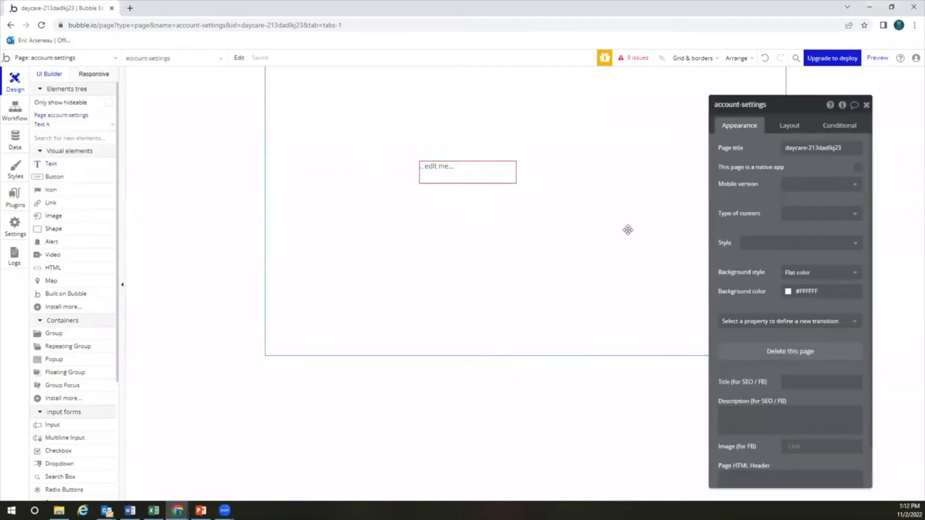
pyautogui.click(788, 127)
pyautogui.click(788, 148)
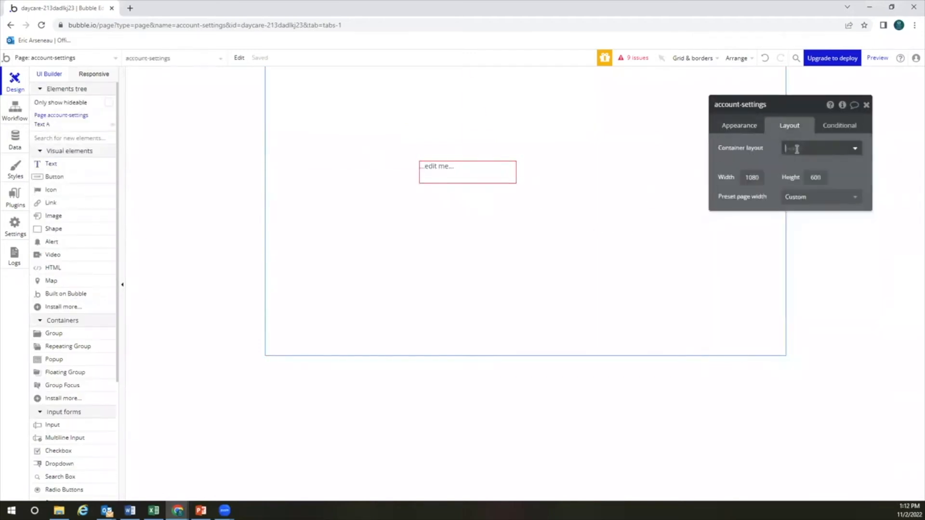
pyautogui.click(797, 207)
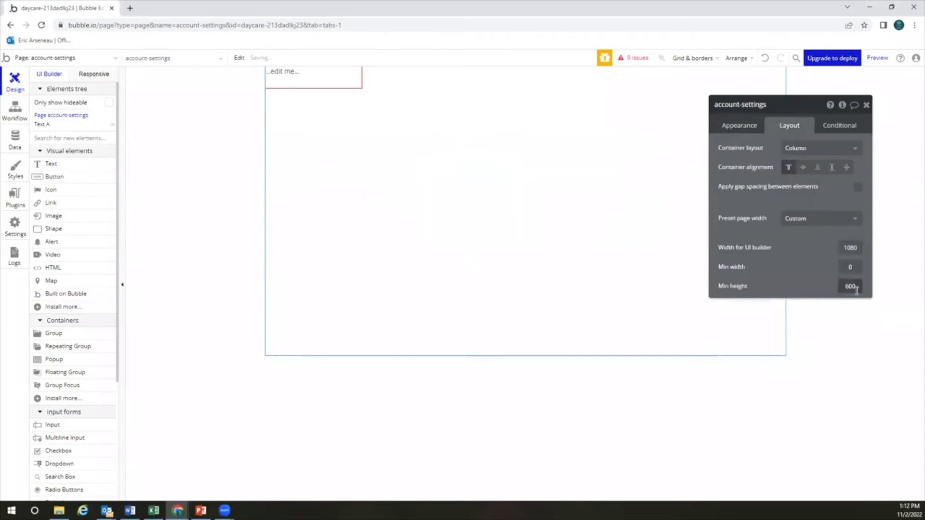
pyautogui.write('9')
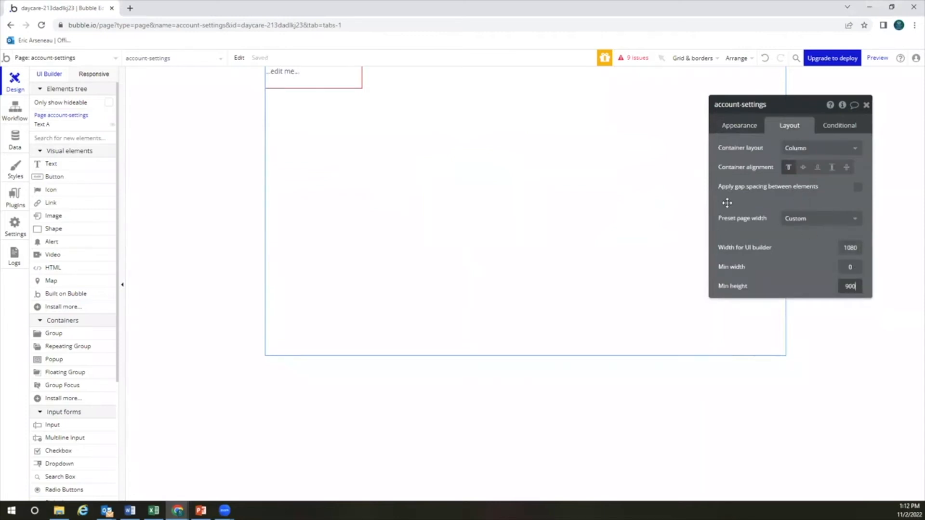
pyautogui.click(347, 85)
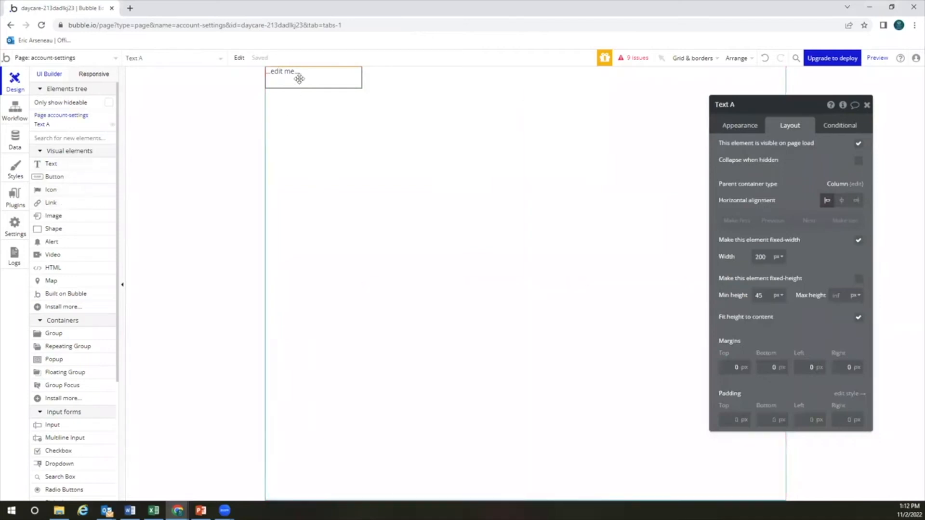
# Make the text a Heading 1 reading 'Alert the Daycare'
pyautogui.click(739, 125)
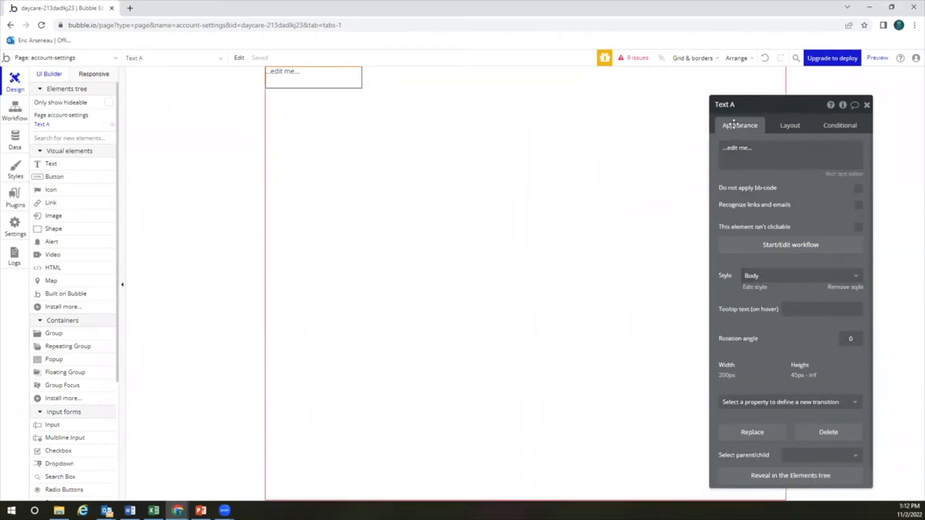
pyautogui.click(774, 275)
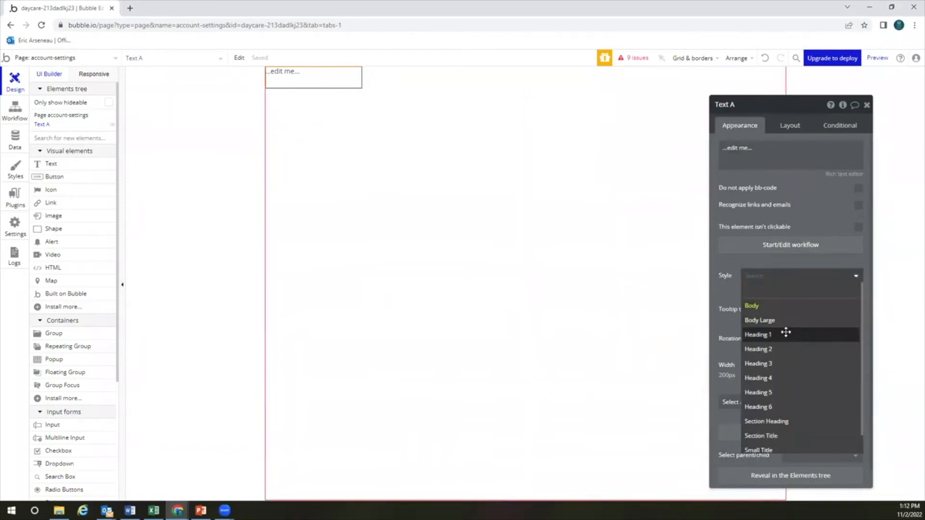
pyautogui.click(786, 332)
pyautogui.tripleClick(755, 150)
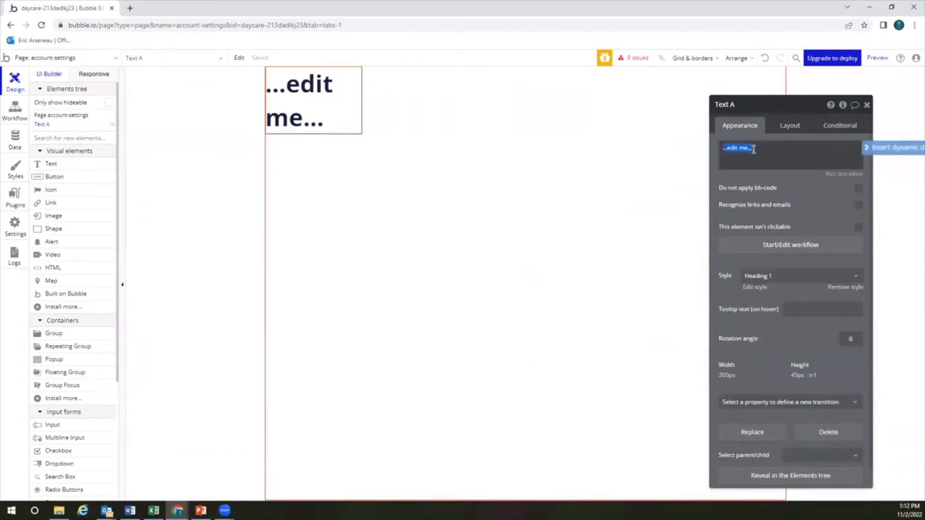
pyautogui.write('Alert the Daycare')
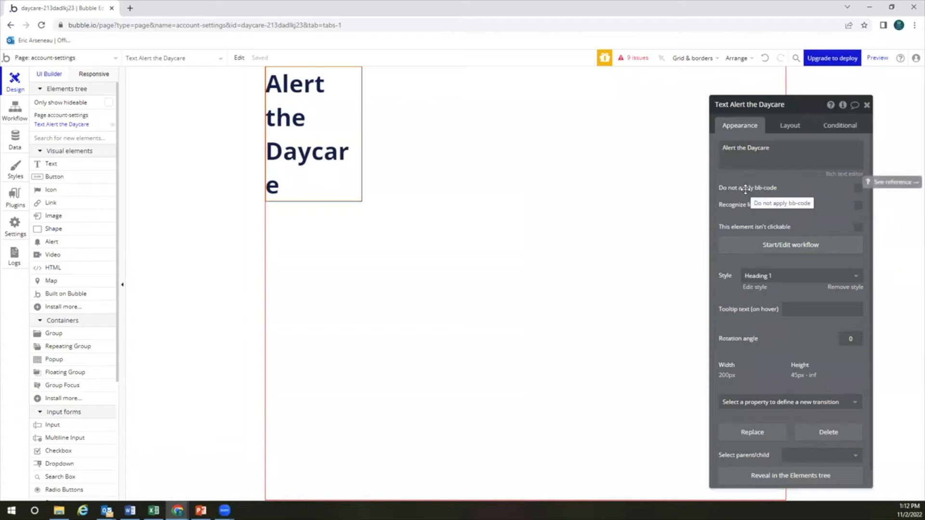
# Make the heading fit its text width, minimum height 0, centred, with 50 px top margin
pyautogui.click(790, 125)
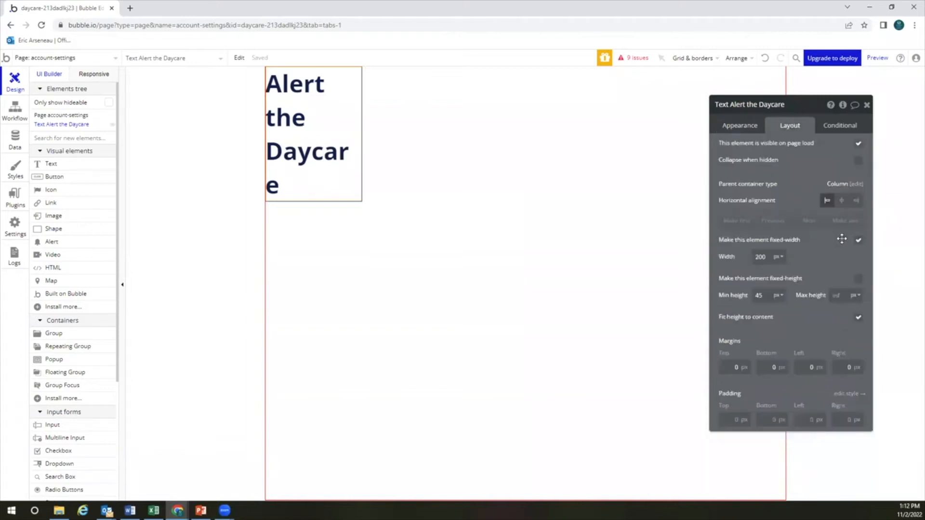
pyautogui.click(858, 242)
pyautogui.write('0')
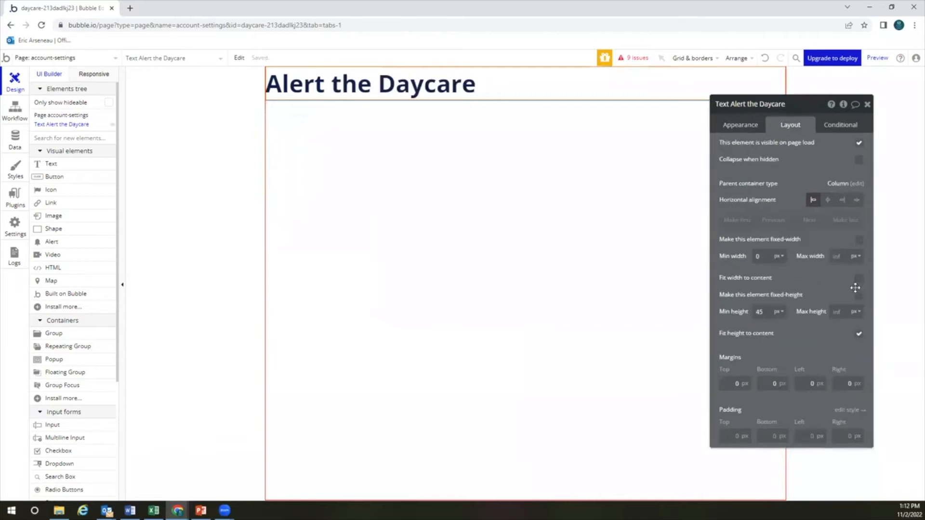
pyautogui.click(858, 278)
pyautogui.doubleClick(768, 313)
pyautogui.write('0')
pyautogui.click(418, 97)
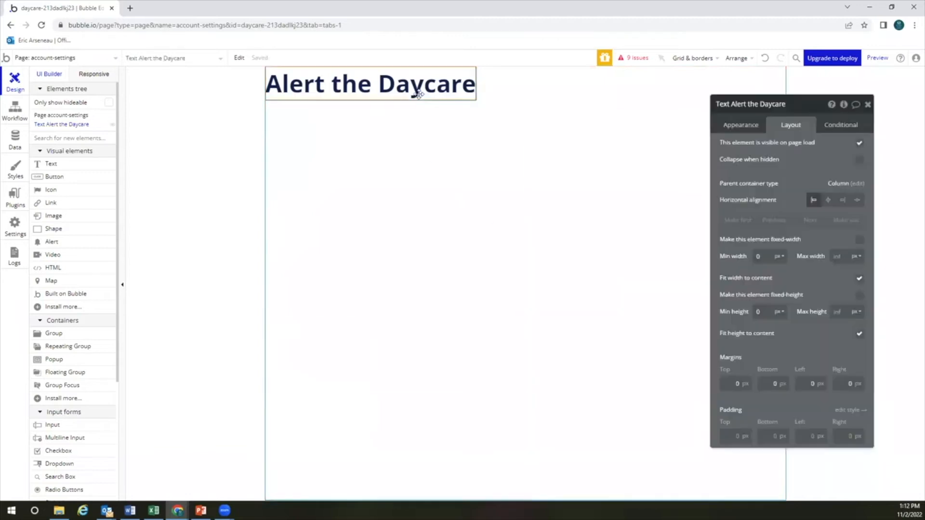
pyautogui.click(826, 202)
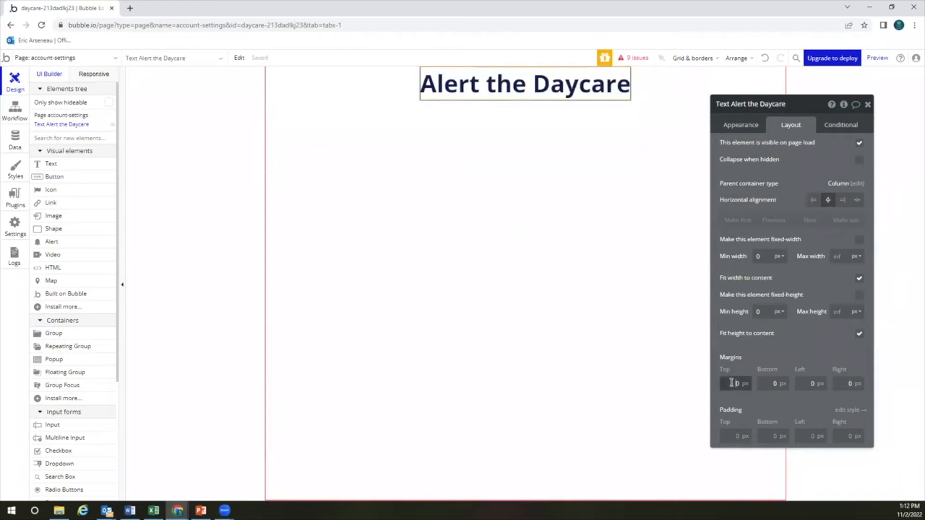
pyautogui.click(782, 358)
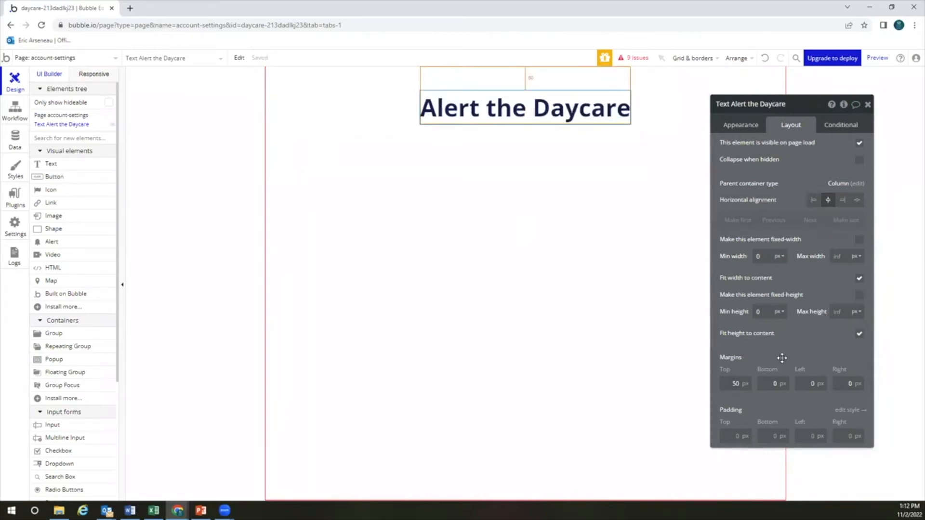
# Duplicate the Alert the Daycare heading and change the copy's text to 'Edit My Account'
pyautogui.click(571, 167)
pyautogui.click(556, 115)
pyautogui.hotkey('ctrl', 'd')
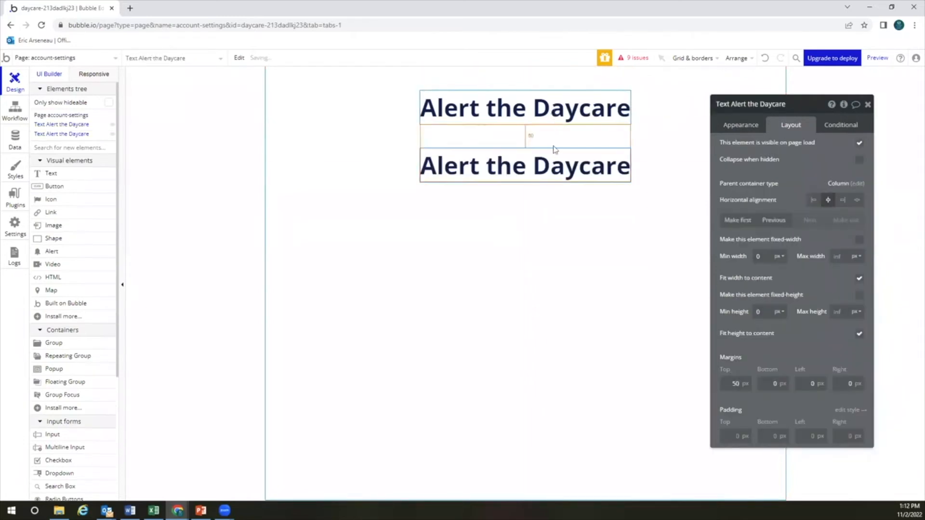
pyautogui.click(499, 115)
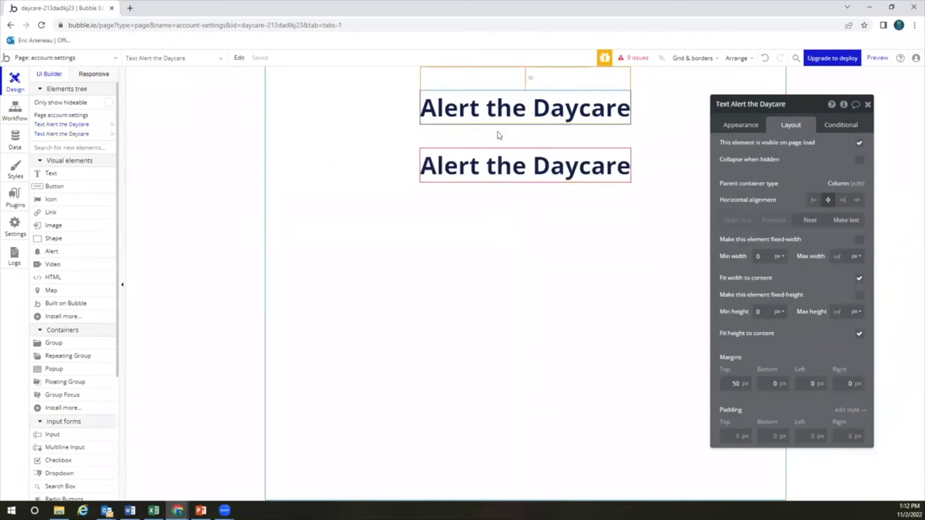
pyautogui.click(546, 167)
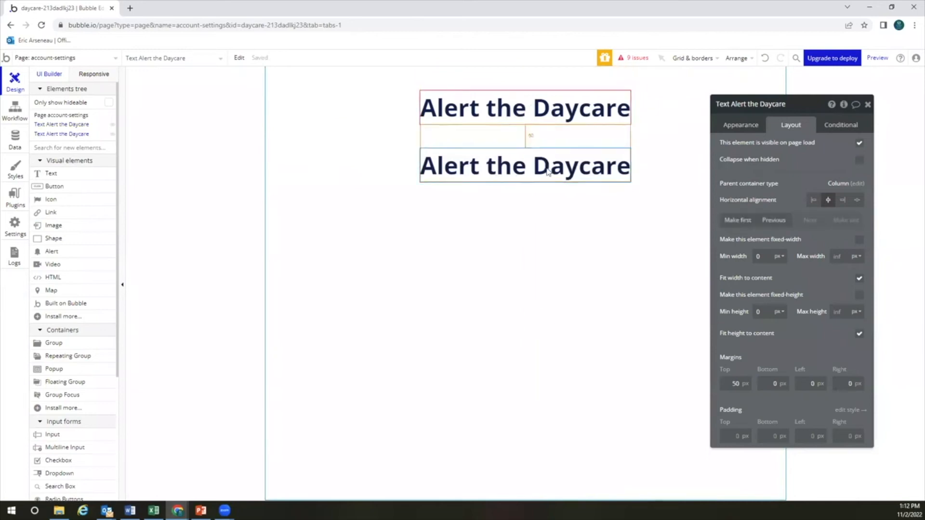
pyautogui.press('Delete')
pyautogui.click(545, 148)
pyautogui.hotkey('ctrl', 'z')
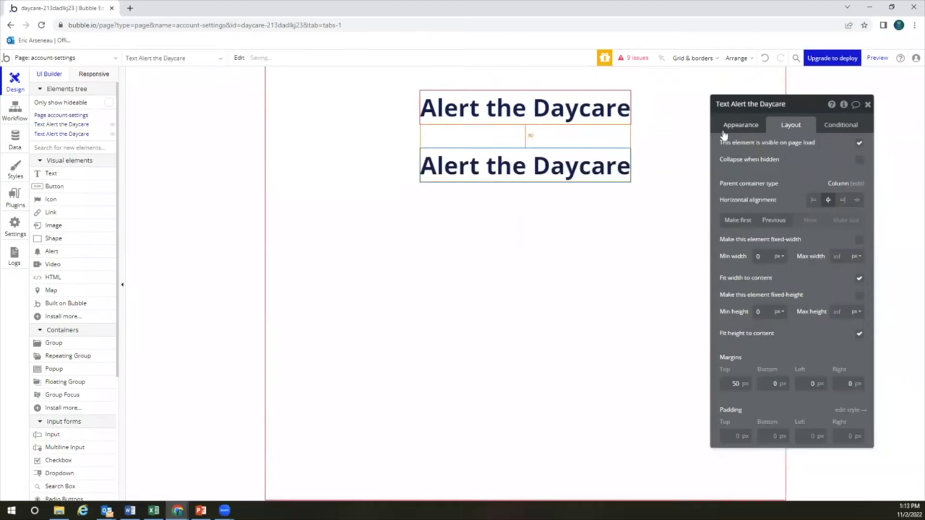
pyautogui.click(741, 126)
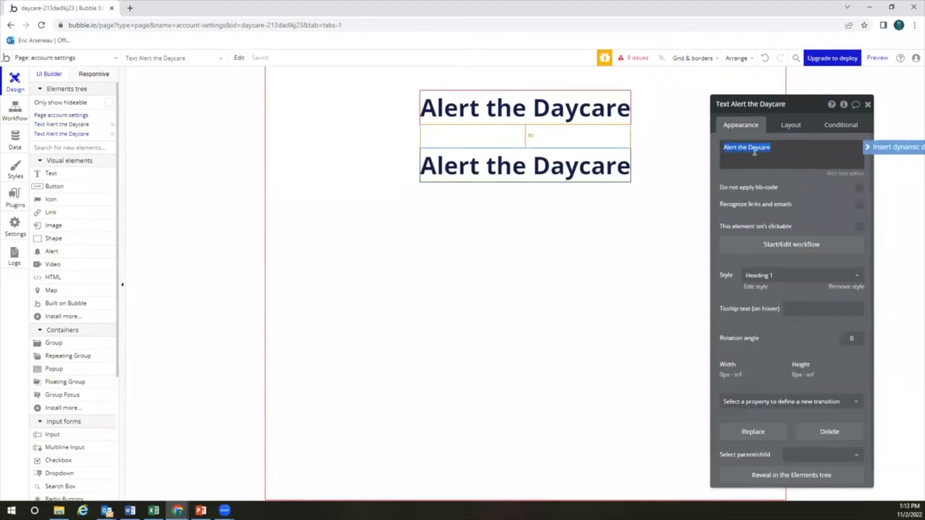
pyautogui.write('Edit My Account')
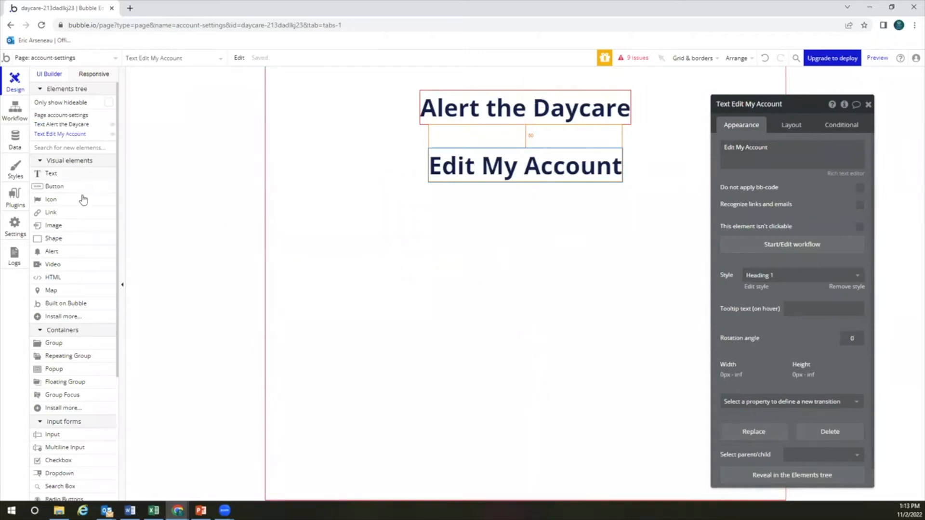
# Draw a new input below Edit My Account with the placeholder First Name
pyautogui.click(75, 436)
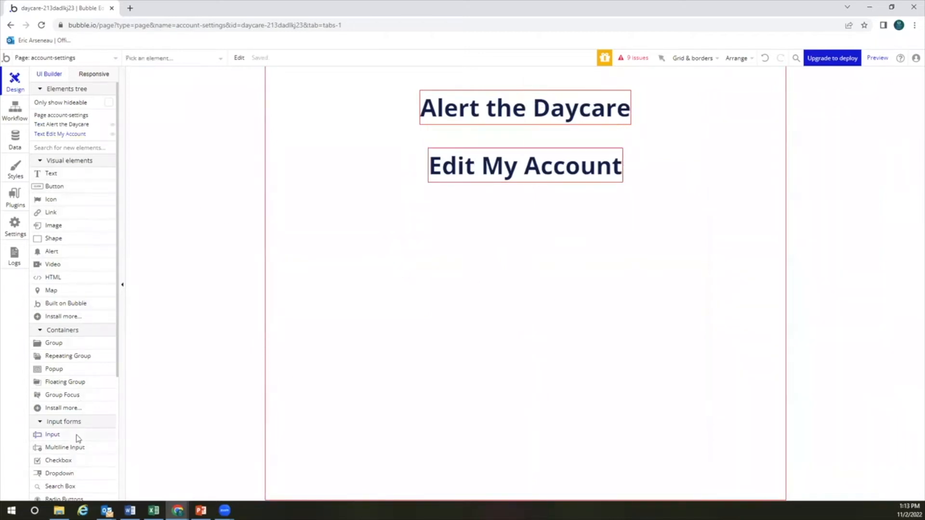
pyautogui.moveTo(415, 182); pyautogui.dragTo(415, 199)
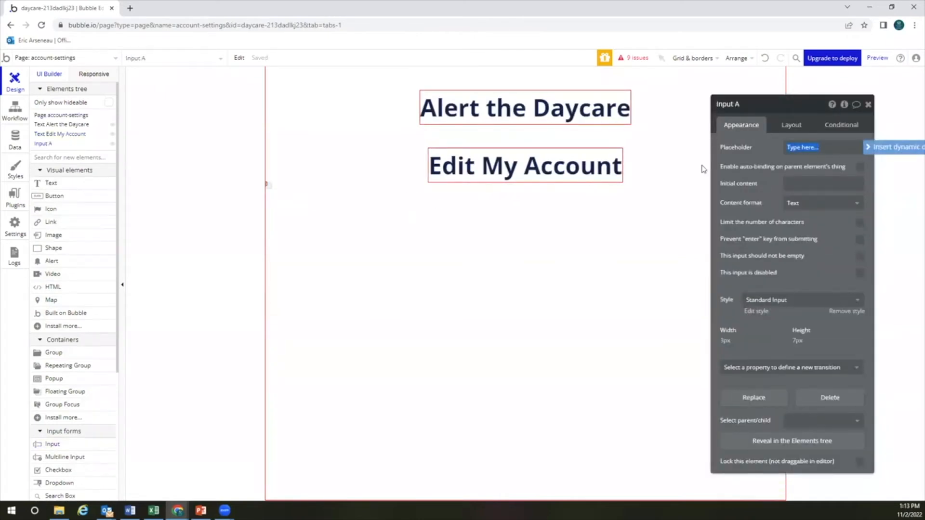
pyautogui.write('First Name')
pyautogui.click(768, 213)
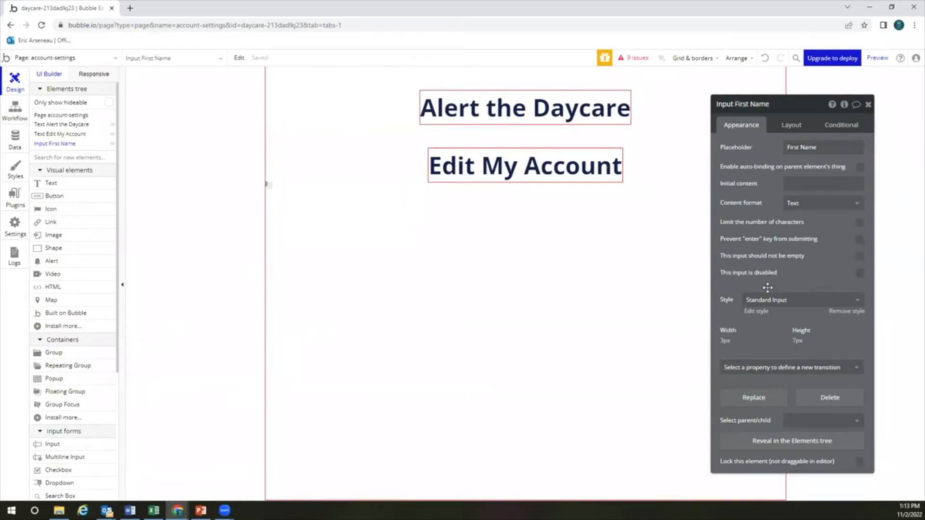
# Size the First Name input 250×48, centre it, and give it a 50 px top margin
pyautogui.click(792, 126)
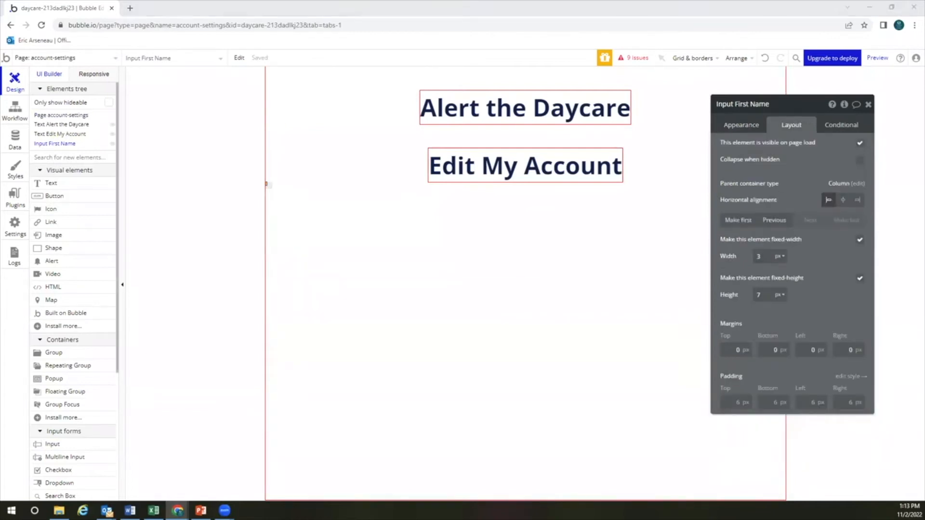
pyautogui.click(766, 257)
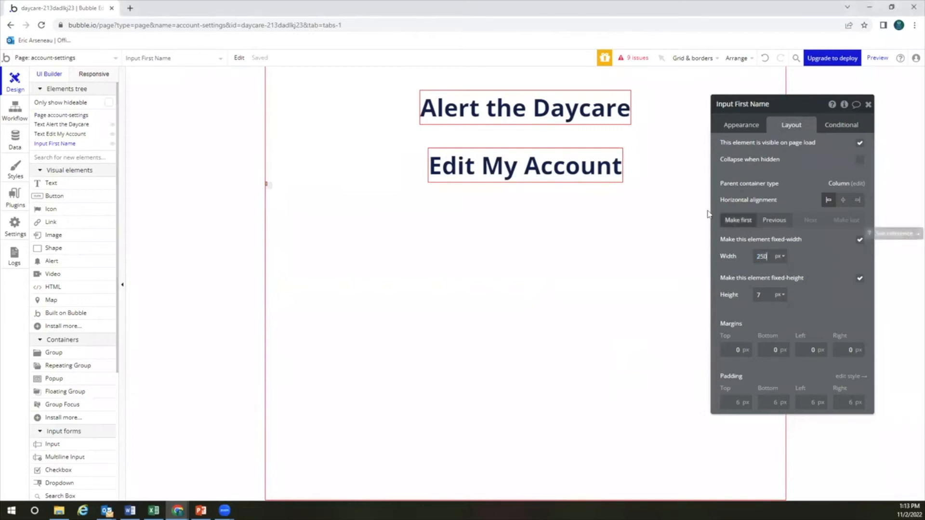
pyautogui.click(801, 260)
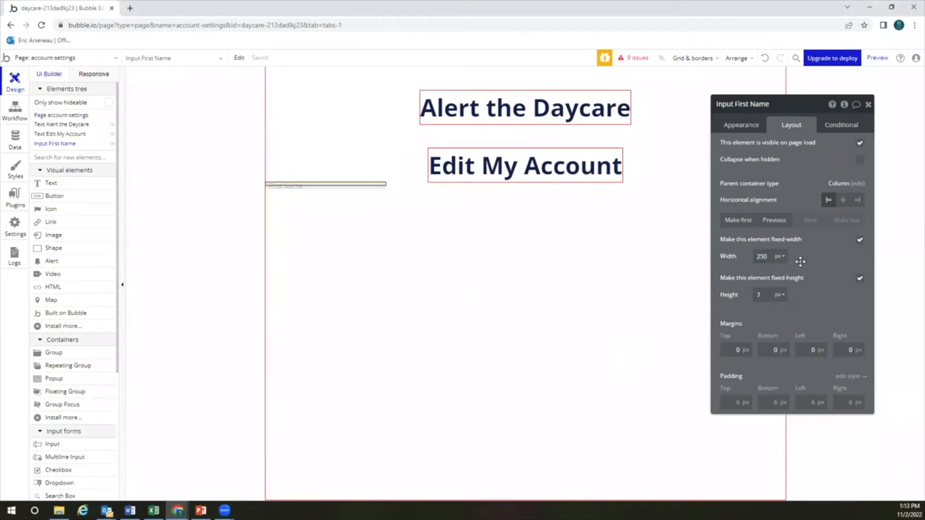
pyautogui.click(766, 294)
pyautogui.write('18')
pyautogui.press('BackSpace')
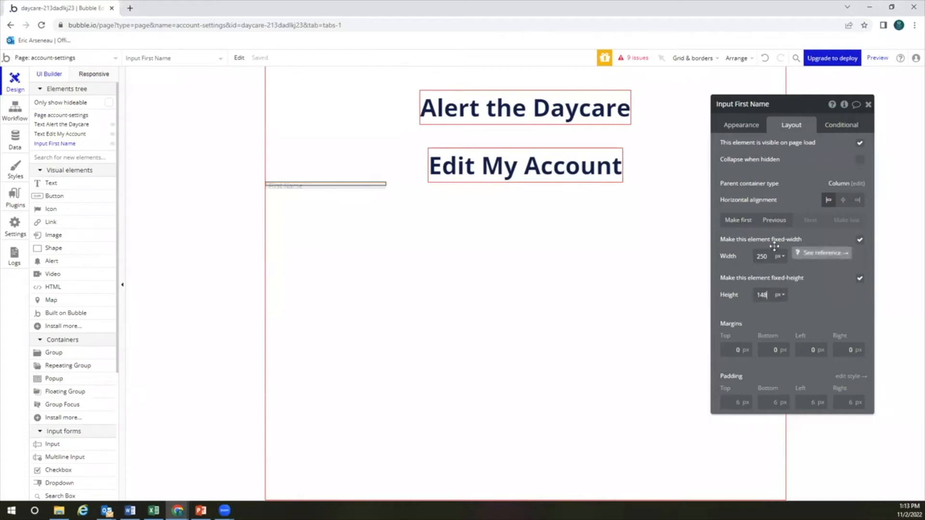
pyautogui.write('48')
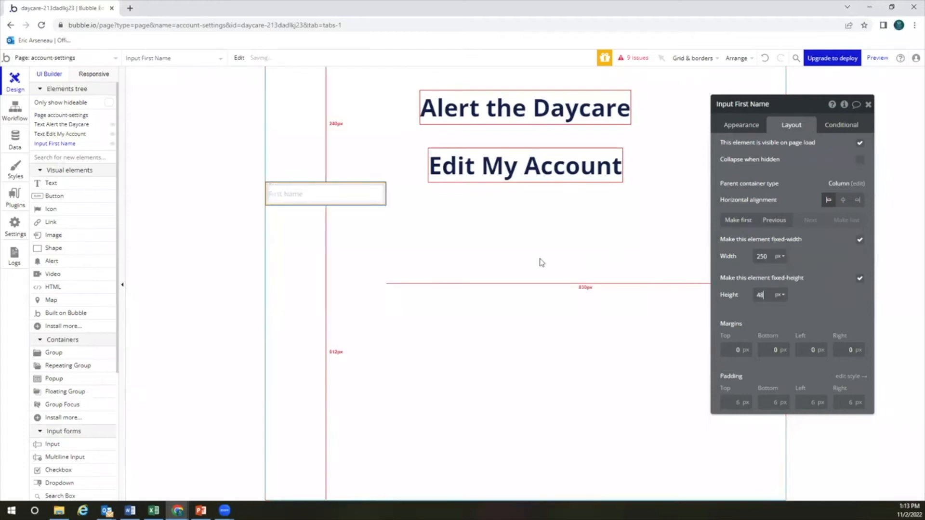
pyautogui.click(844, 200)
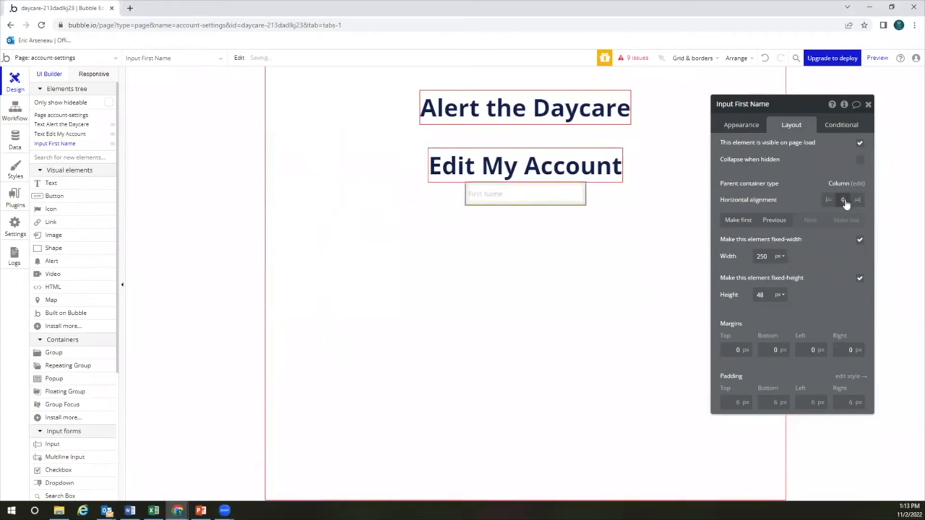
pyautogui.click(744, 352)
pyautogui.write('50')
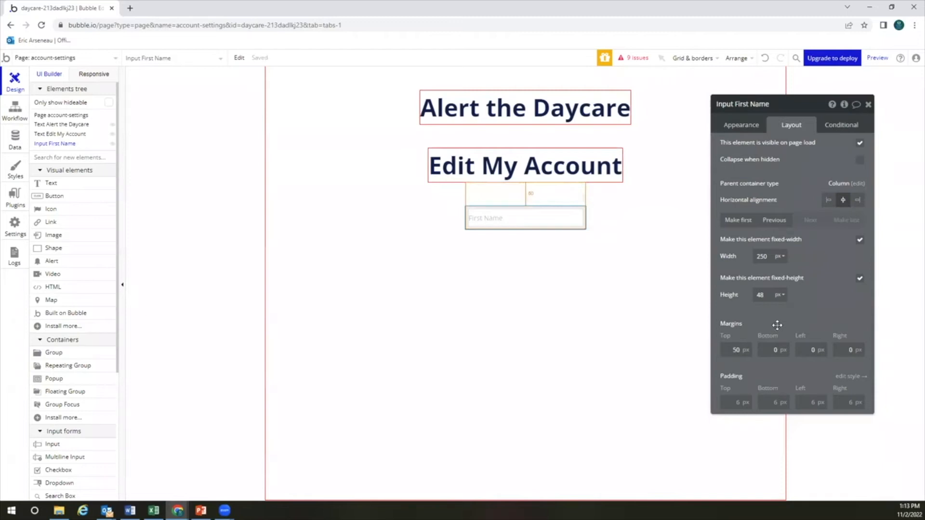
# Mark the First Name input as required and duplicate it
pyautogui.click(737, 126)
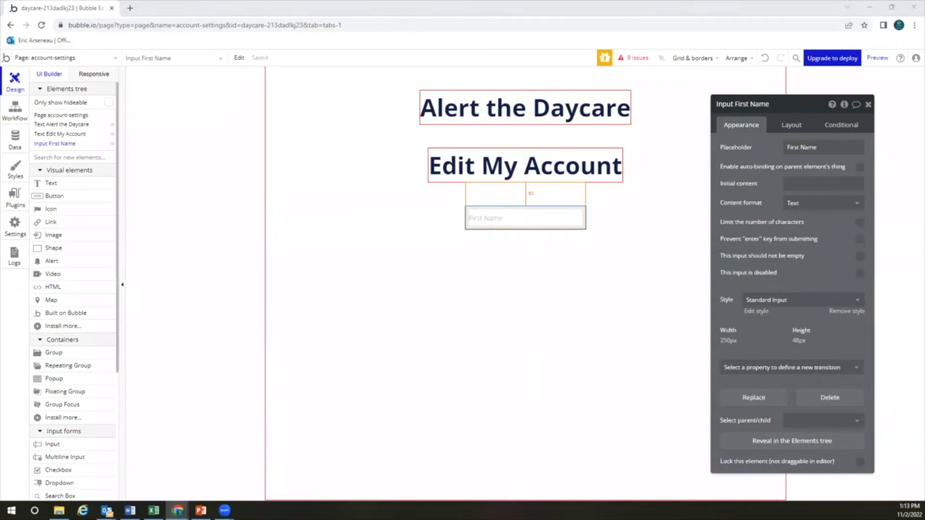
pyautogui.click(859, 258)
pyautogui.click(858, 256)
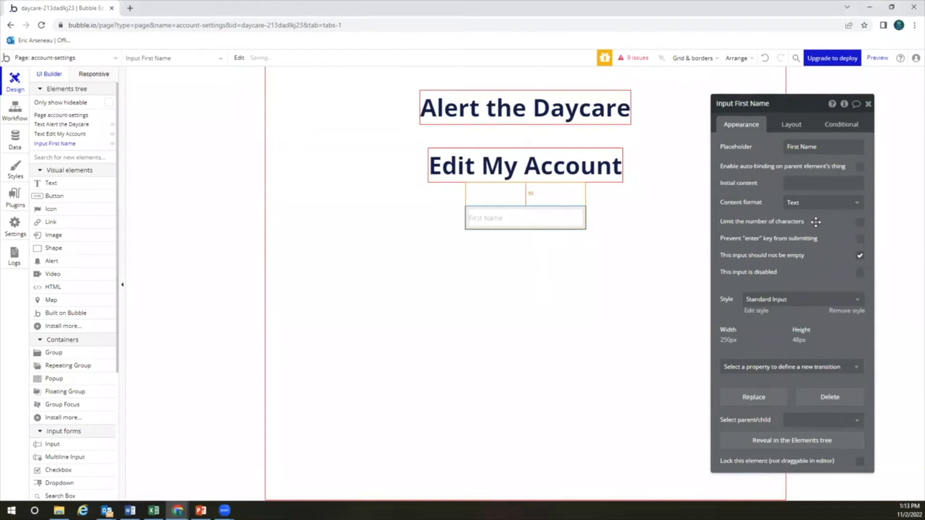
pyautogui.click(512, 252)
pyautogui.click(517, 218)
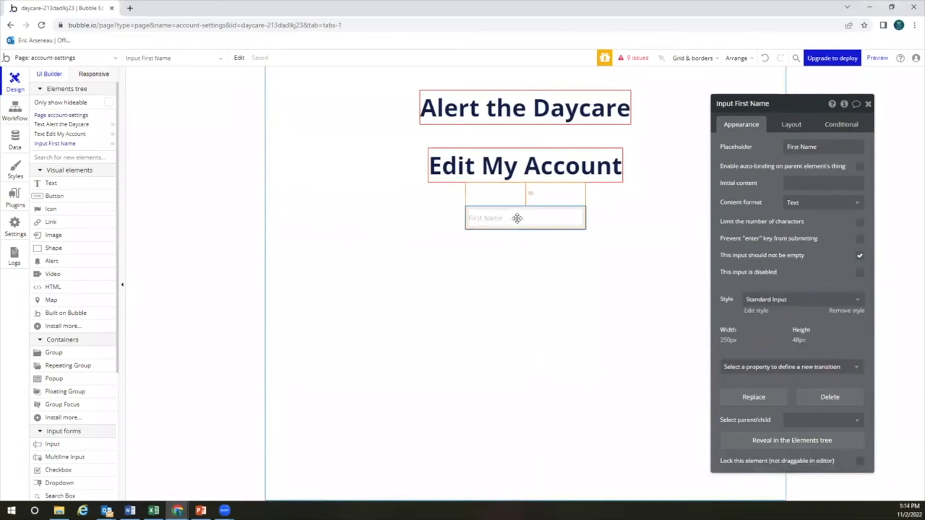
pyautogui.hotkey('ctrl', 'd')
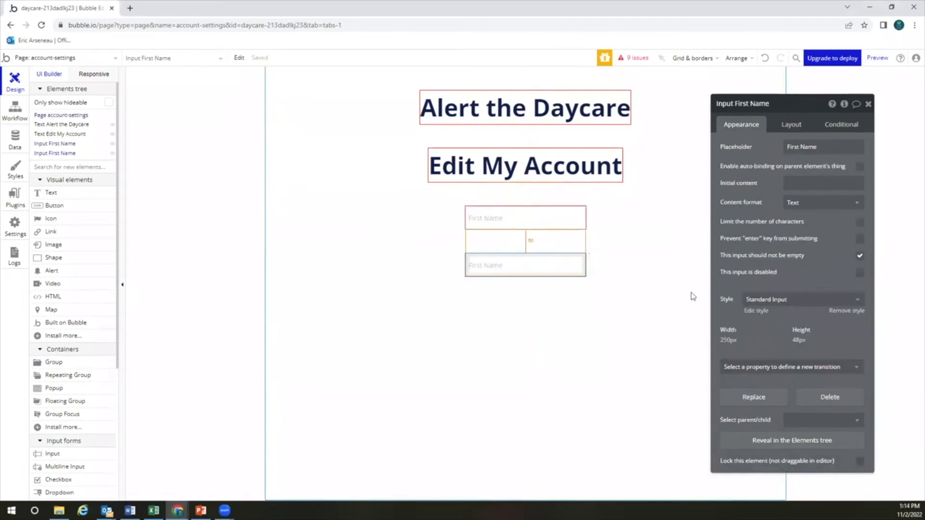
# Change the copied input's placeholder to Last Name
pyautogui.click(784, 128)
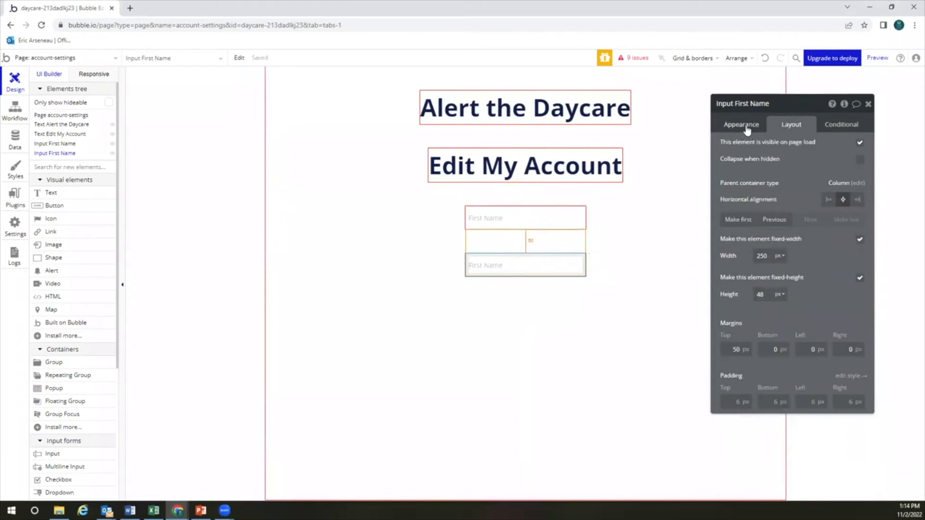
pyautogui.click(742, 126)
pyautogui.tripleClick(798, 149)
pyautogui.write('Last Name')
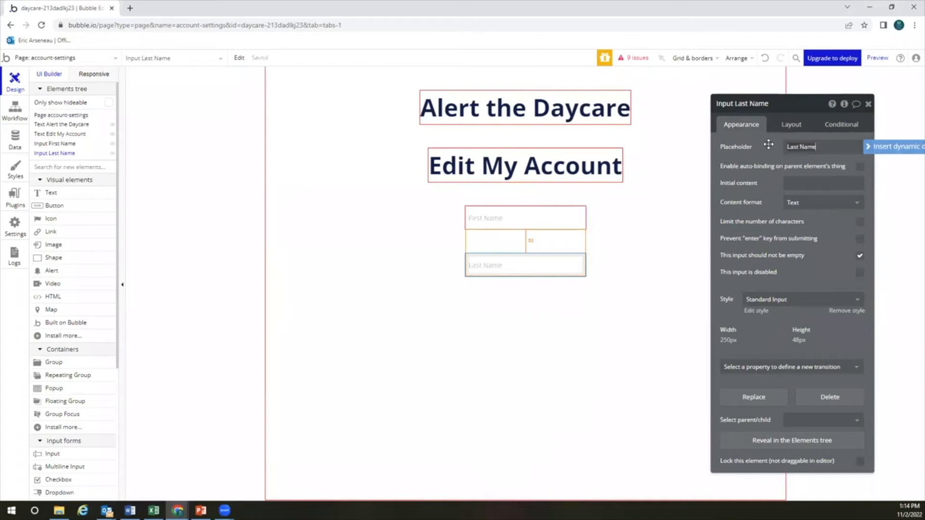
pyautogui.click(633, 242)
# Set the Last Name input's top margin to 10 px
pyautogui.click(556, 272)
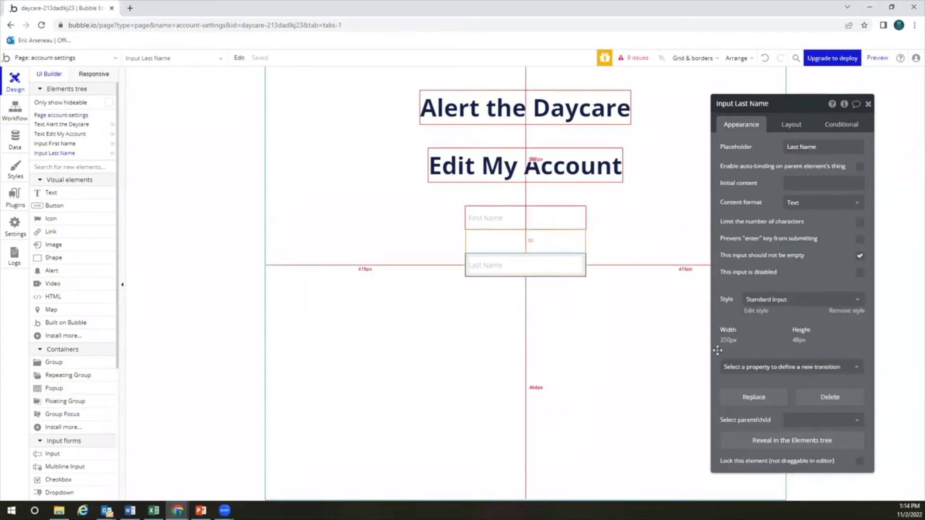
pyautogui.click(791, 124)
pyautogui.click(728, 351)
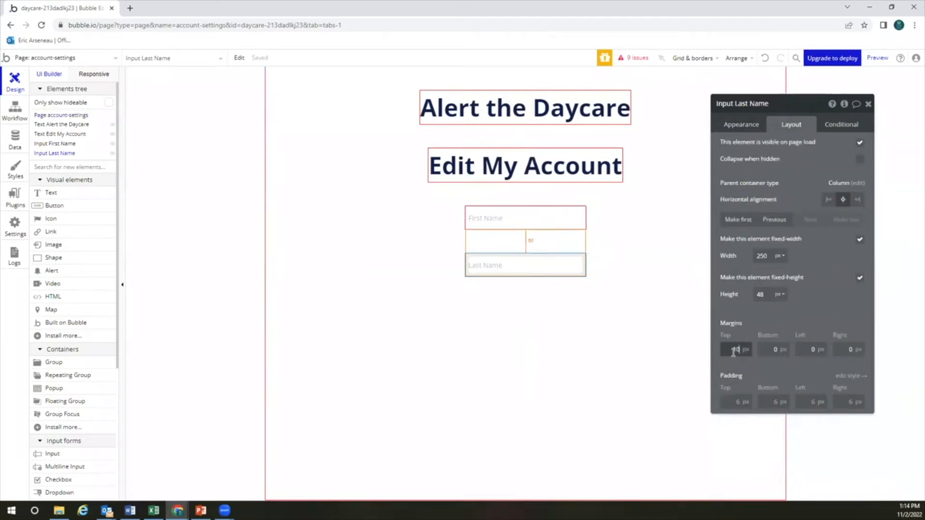
pyautogui.click(530, 266)
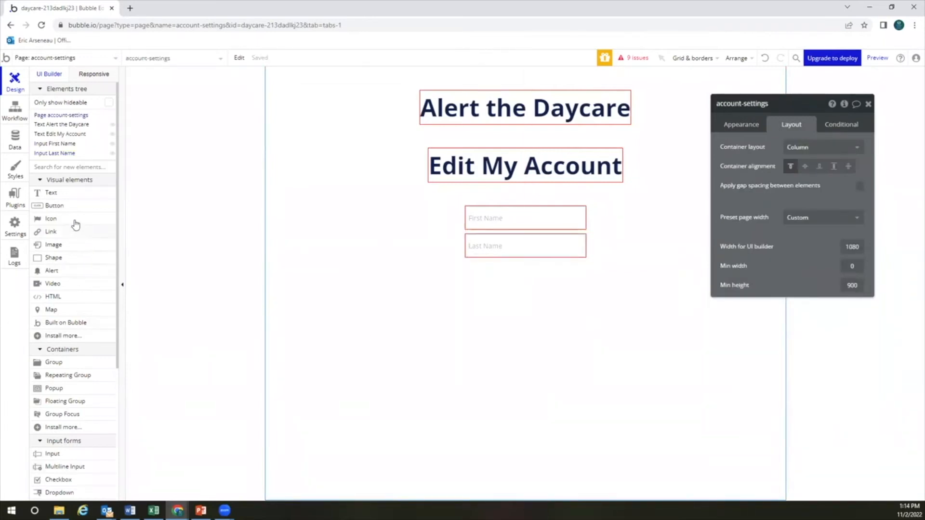
# Add an 'Update my Unique Pin' text element and centre it horizontally
pyautogui.moveTo(72, 194); pyautogui.dragTo(540, 293)
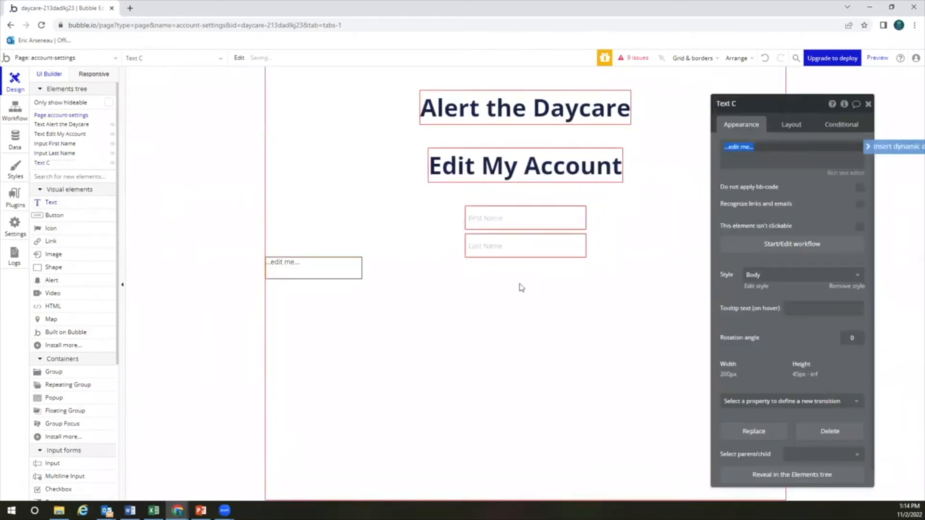
pyautogui.write('Update my Unique Pin')
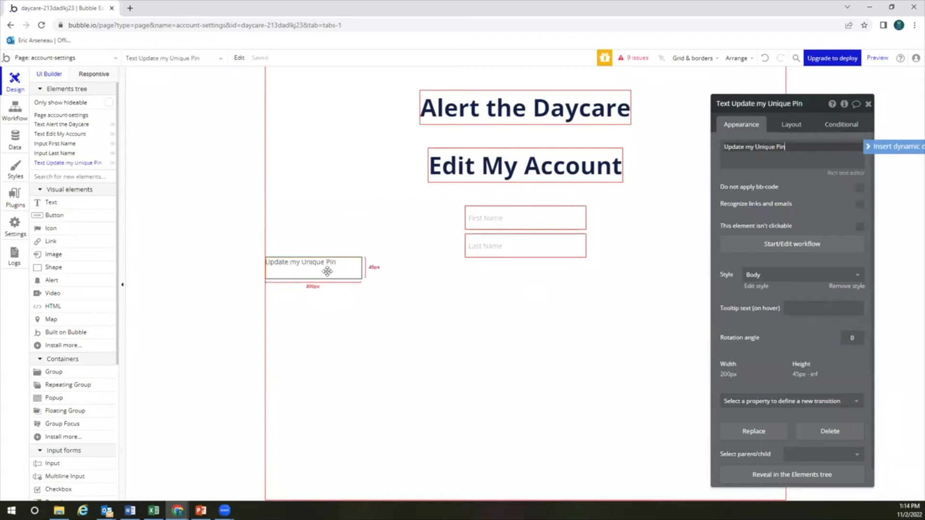
pyautogui.click(377, 284)
pyautogui.click(351, 275)
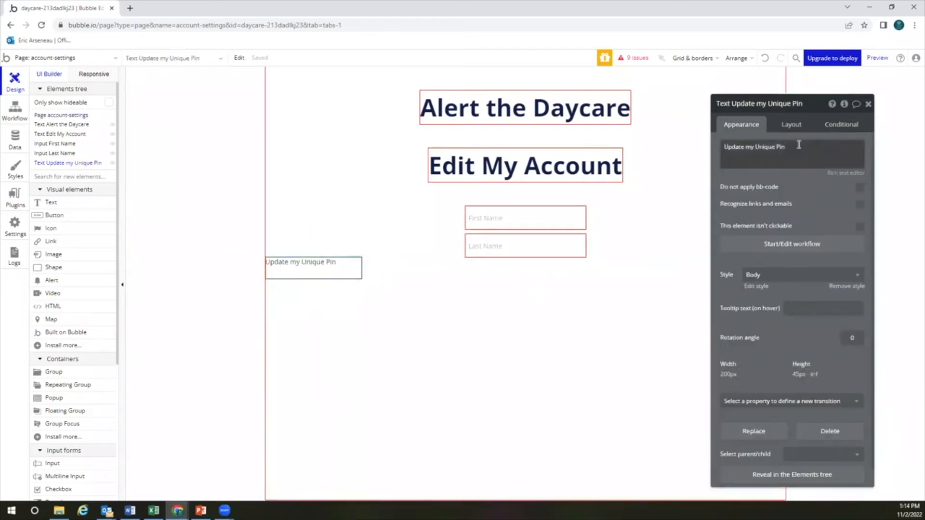
pyautogui.click(791, 124)
pyautogui.click(843, 200)
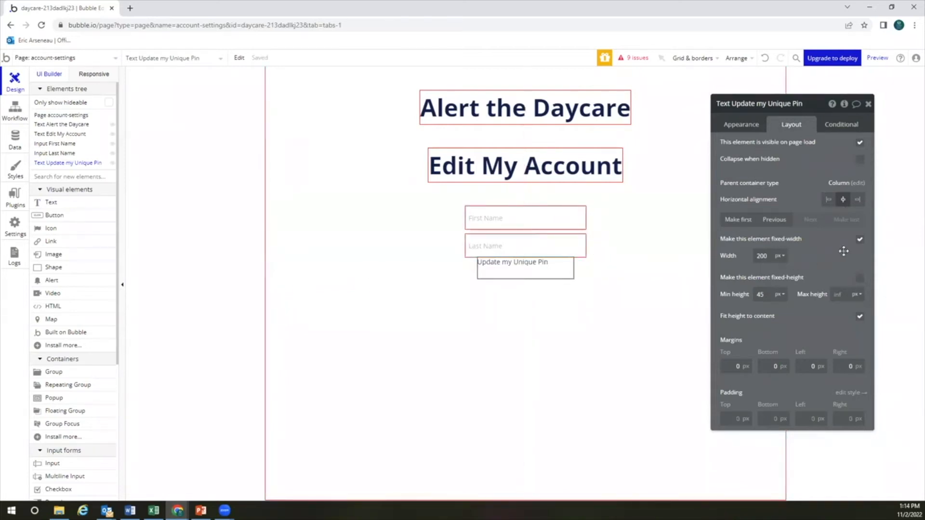
# Turn off fixed width and set the pin text's minimum width and height to 0
pyautogui.click(860, 239)
pyautogui.doubleClick(773, 258)
pyautogui.write('0')
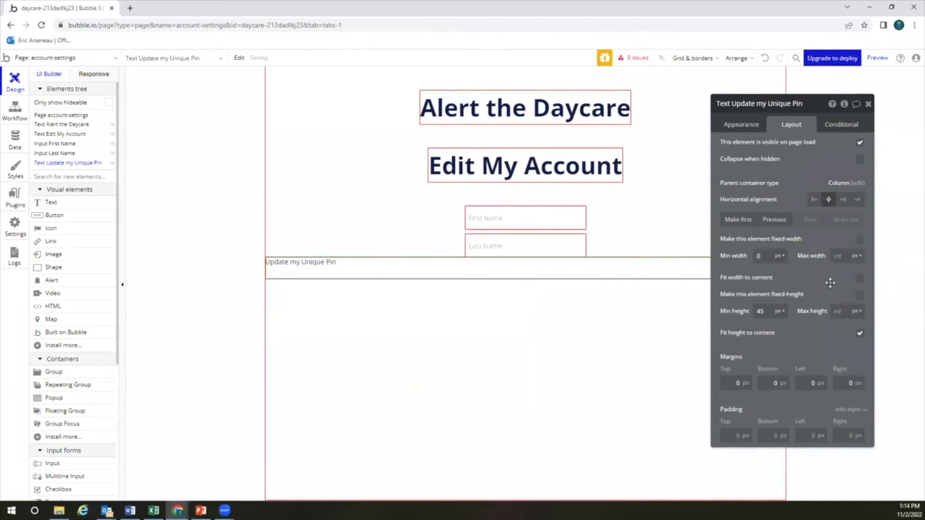
pyautogui.click(859, 278)
pyautogui.doubleClick(761, 311)
pyautogui.write('0')
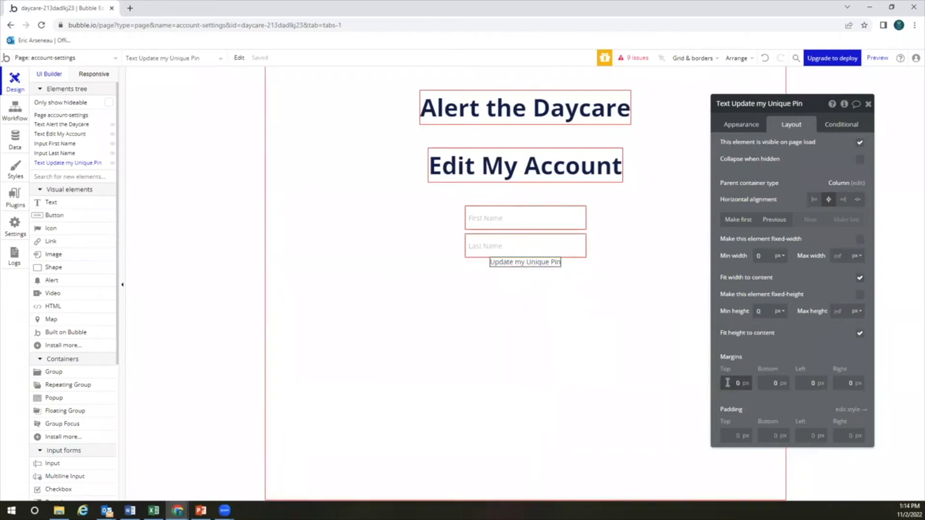
pyautogui.write('1')
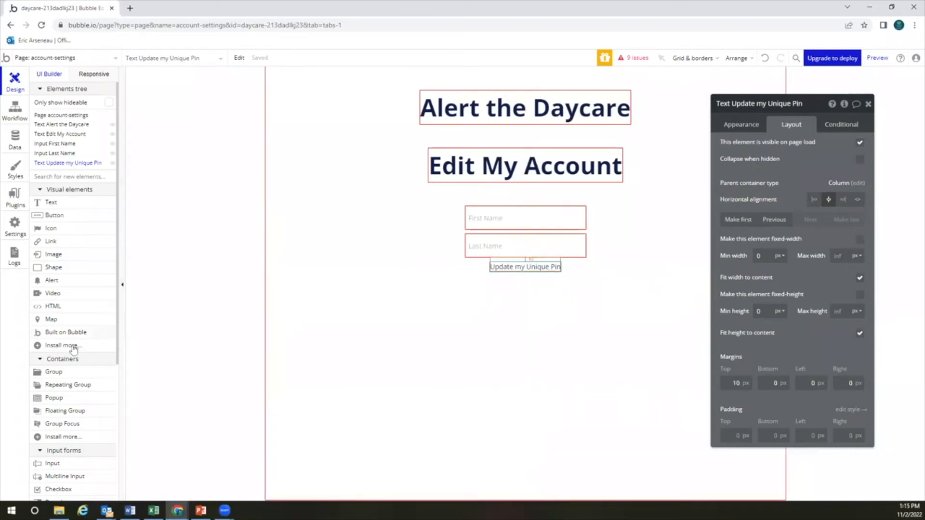
# Place a new input on the page with the placeholder 'Unique 6-digit Pin'
pyautogui.click(72, 464)
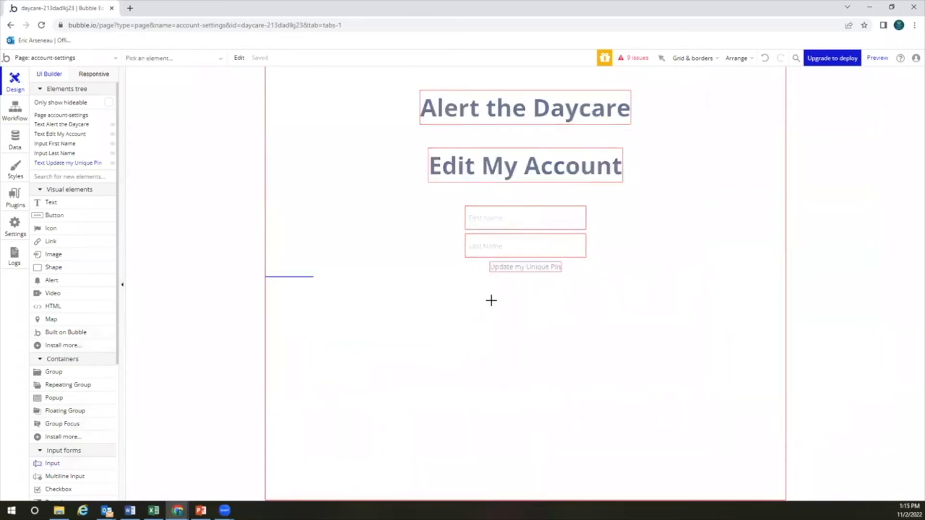
pyautogui.click(492, 301)
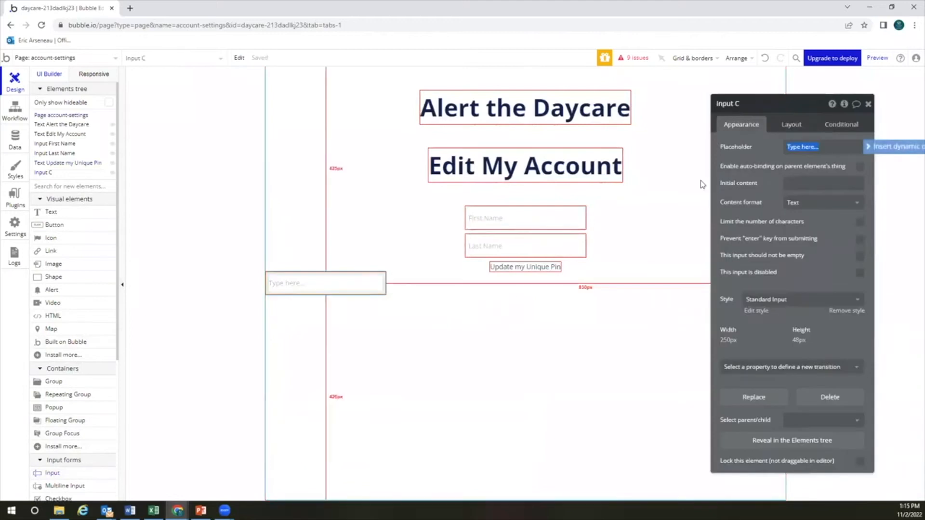
pyautogui.write('Unique')
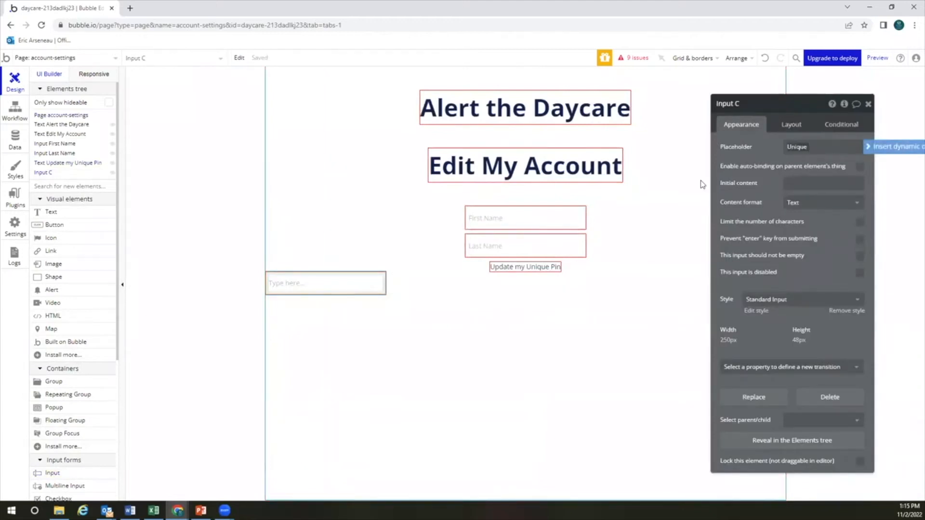
pyautogui.write(' 6-digit Pin')
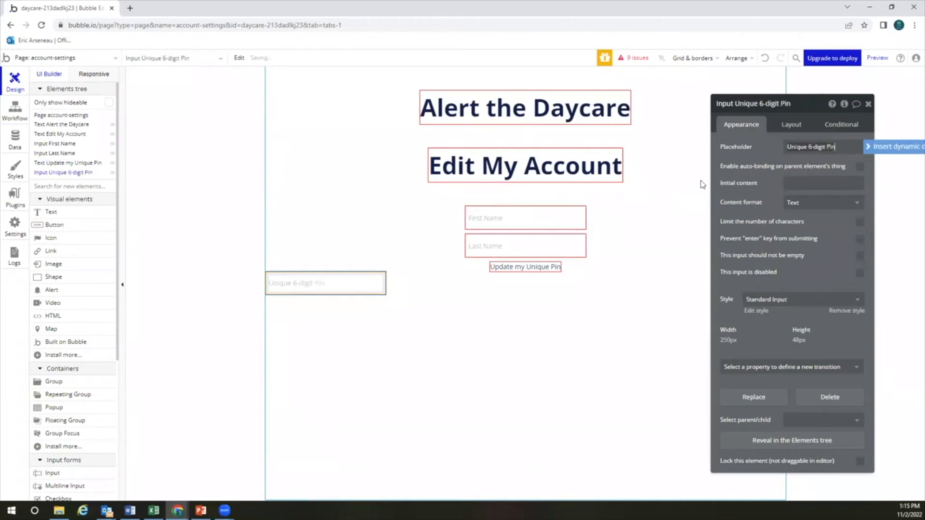
pyautogui.click(461, 303)
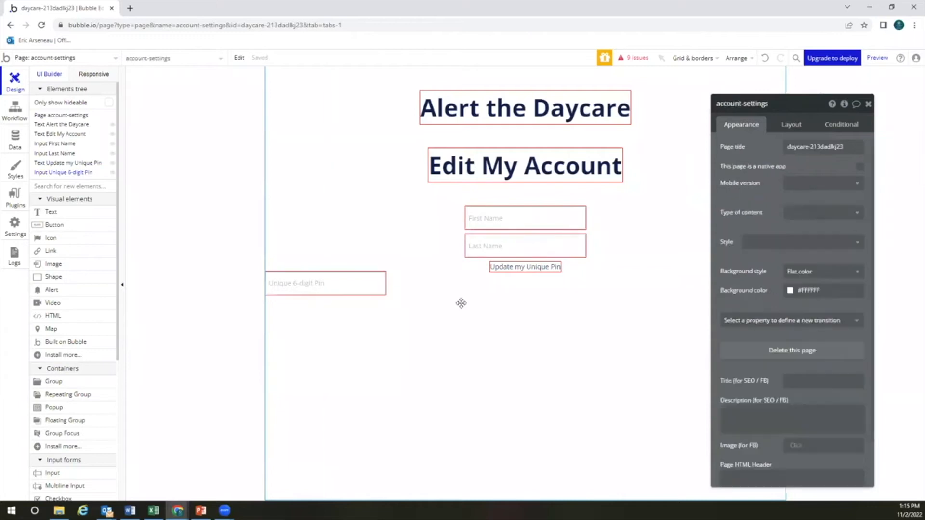
pyautogui.click(364, 283)
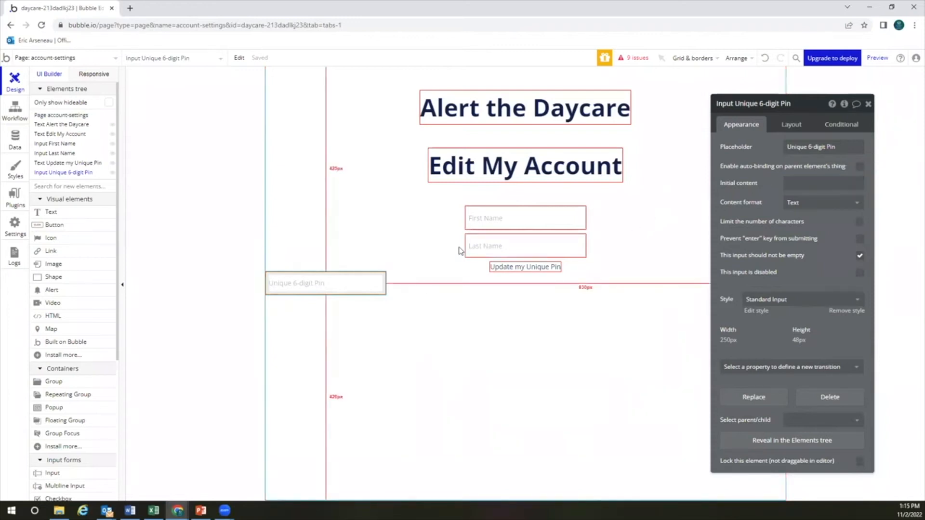
pyautogui.click(416, 299)
pyautogui.click(377, 284)
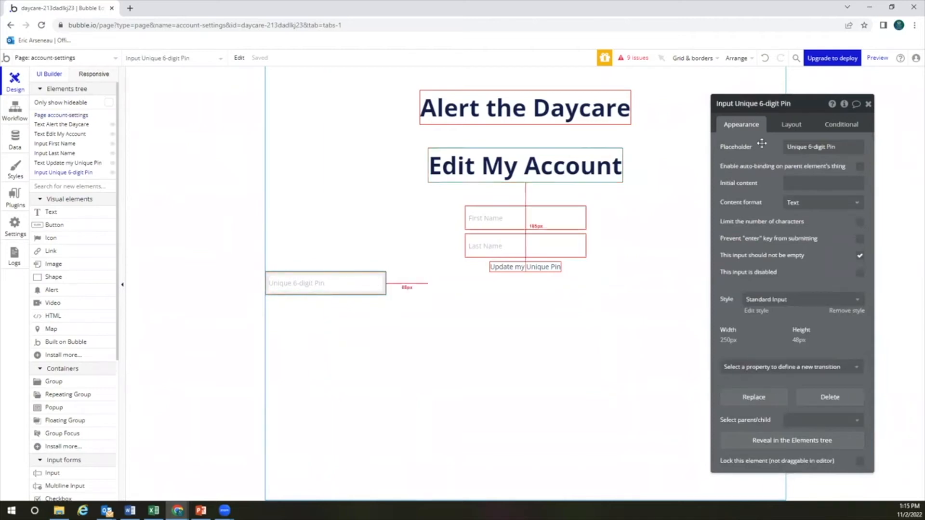
# Centre the Unique 6-digit Pin input horizontally on the page
pyautogui.click(791, 126)
pyautogui.click(843, 201)
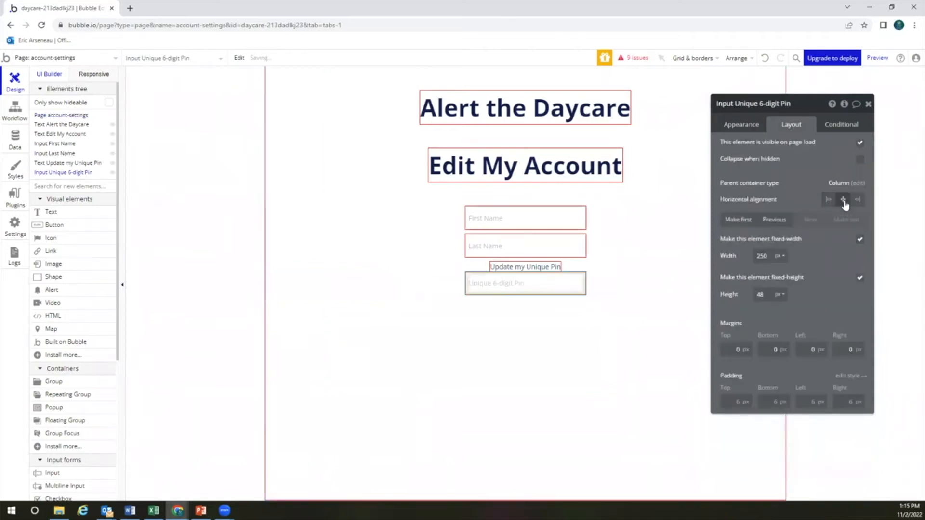
pyautogui.click(555, 298)
pyautogui.click(554, 282)
# Duplicate the pin input as Confirm Pin, delete it, and open the page list
pyautogui.hotkey('ctrl', 'd')
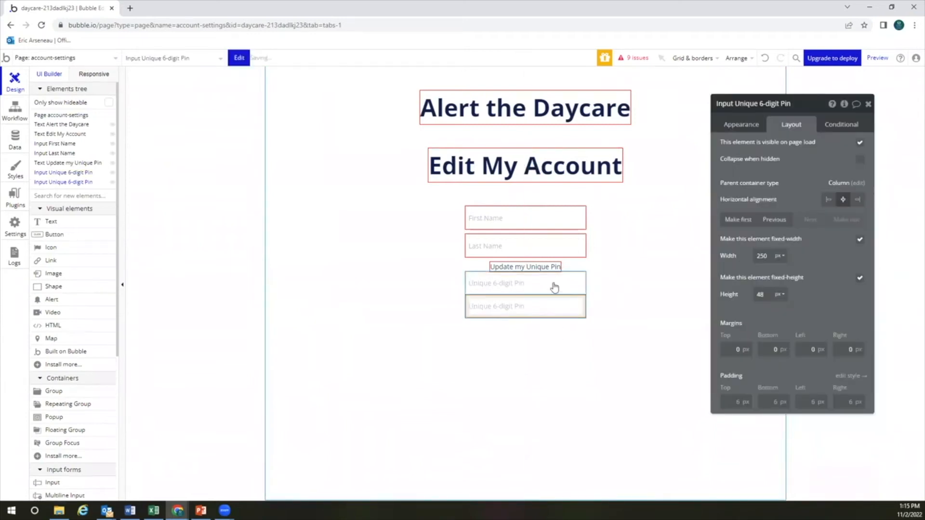
pyautogui.click(747, 127)
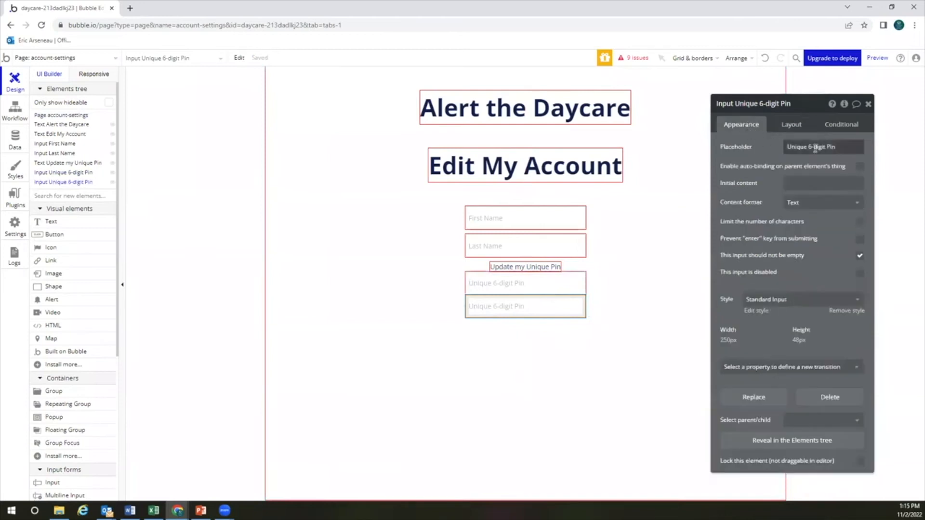
pyautogui.tripleClick(817, 147)
pyautogui.write('Confirm')
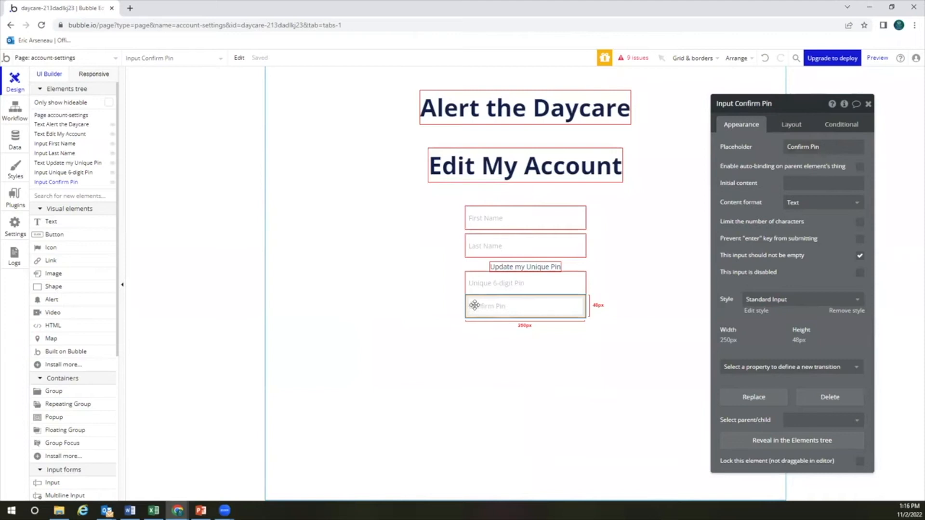
pyautogui.click(510, 312)
pyautogui.press('Delete')
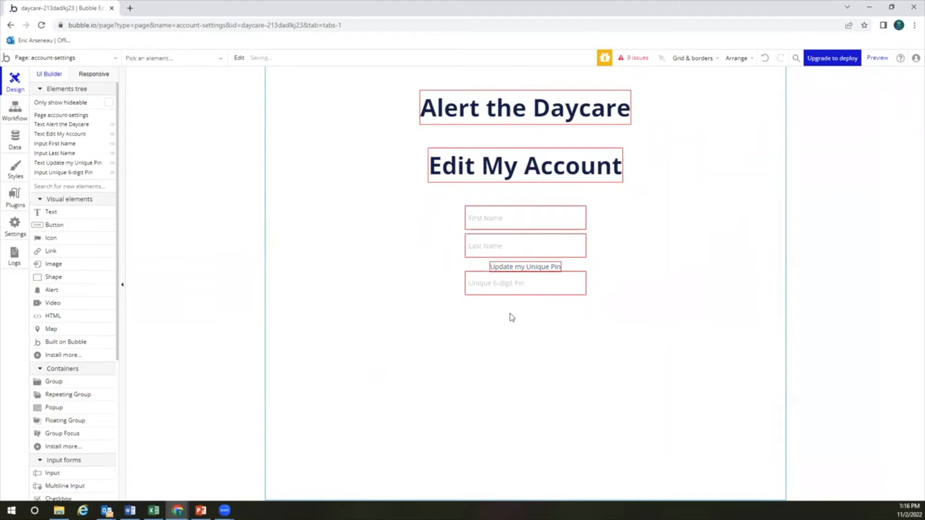
pyautogui.click(506, 283)
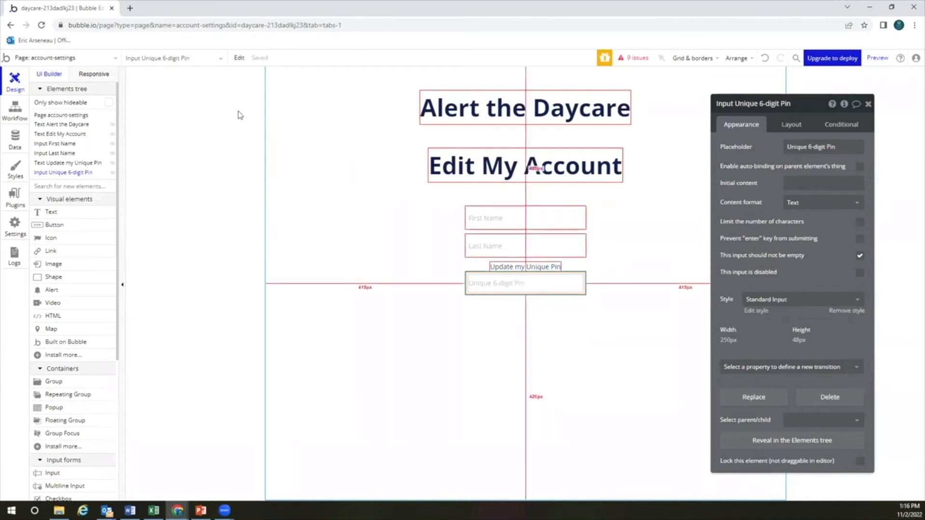
pyautogui.click(88, 59)
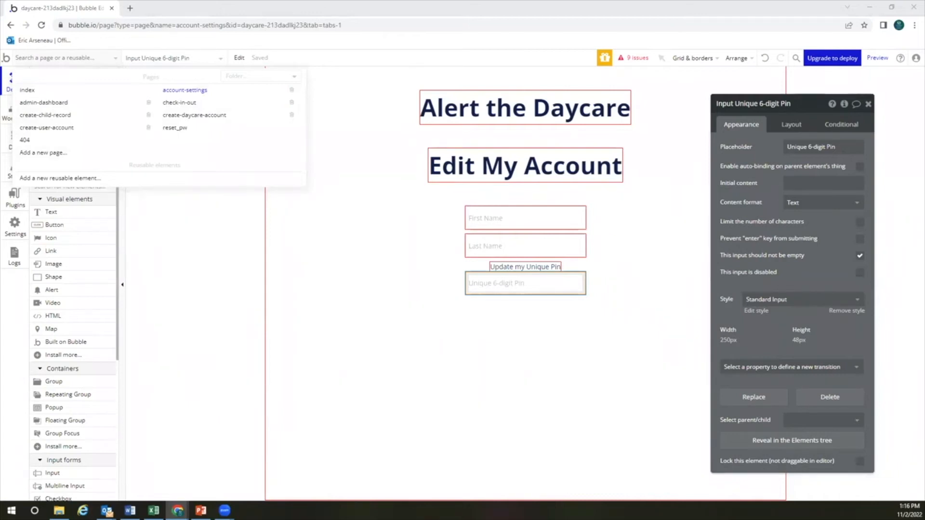
# Create a new page named login
pyautogui.click(56, 151)
pyautogui.write('in')
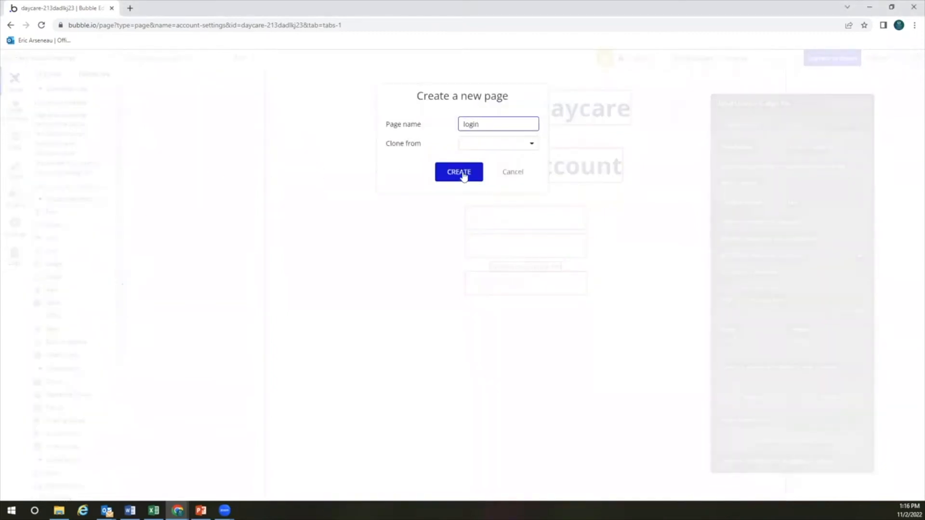
pyautogui.click(463, 174)
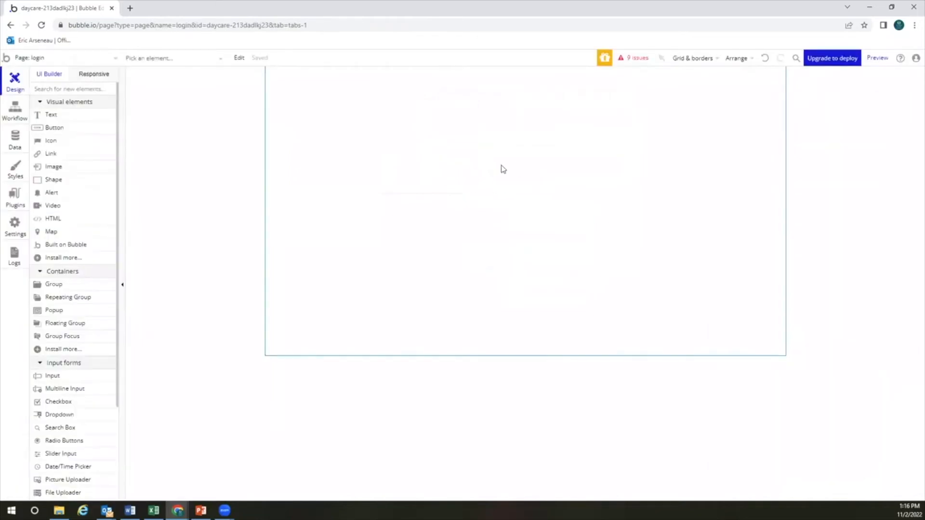
# Set the login page's container layout to Column with a 900 minimum height
pyautogui.doubleClick(503, 167)
pyautogui.click(791, 125)
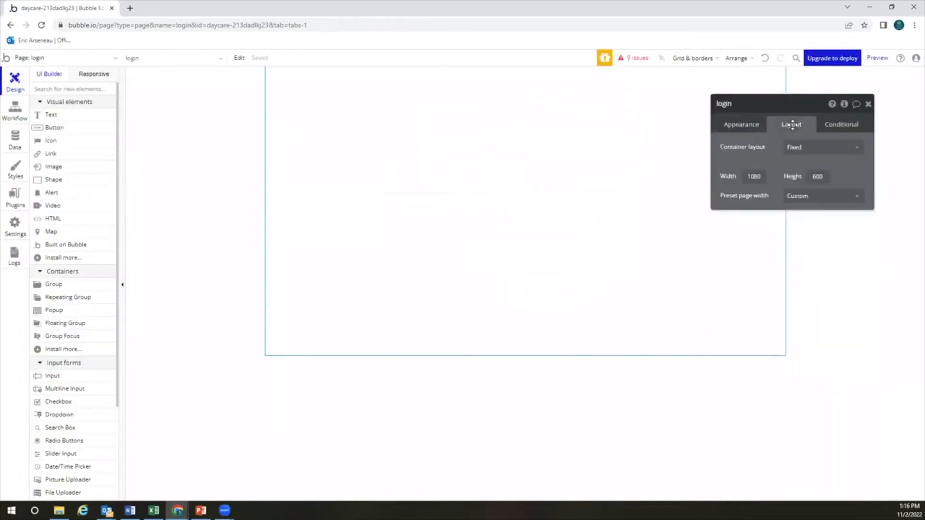
pyautogui.click(797, 148)
pyautogui.click(795, 202)
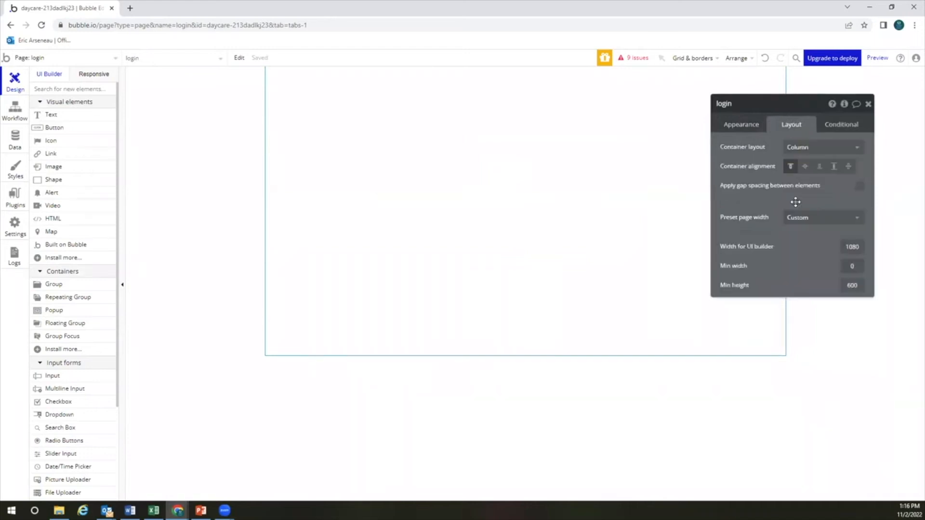
pyautogui.click(843, 285)
pyautogui.write('900')
pyautogui.click(667, 255)
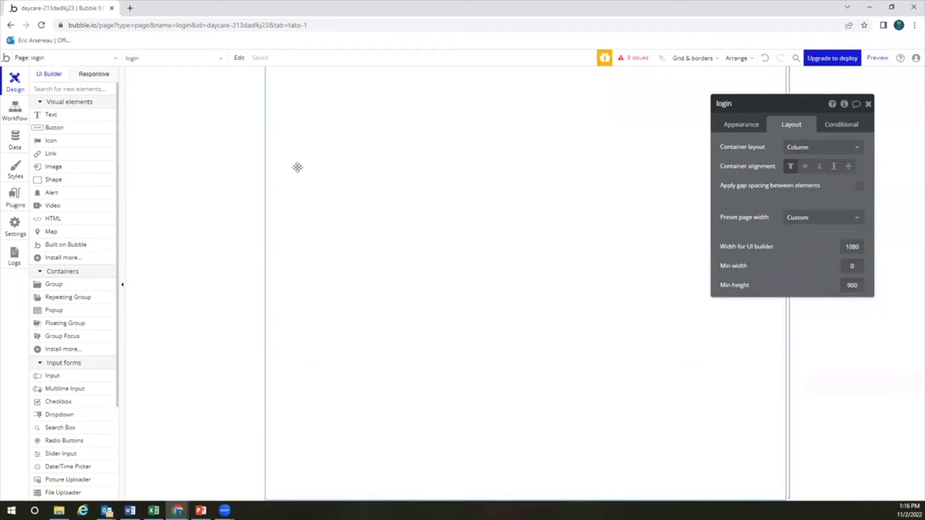
# Place a text element at the top of the login page
pyautogui.click(72, 116)
pyautogui.click(309, 139)
pyautogui.click(423, 130)
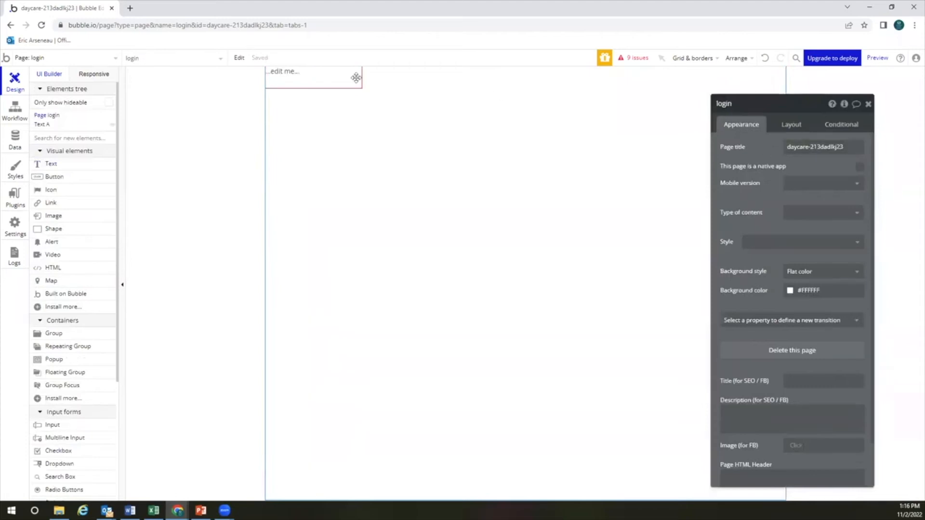
# Change the new text to 'Login' and style it as Heading 1
pyautogui.click(283, 70)
pyautogui.click(769, 149)
pyautogui.write('Login')
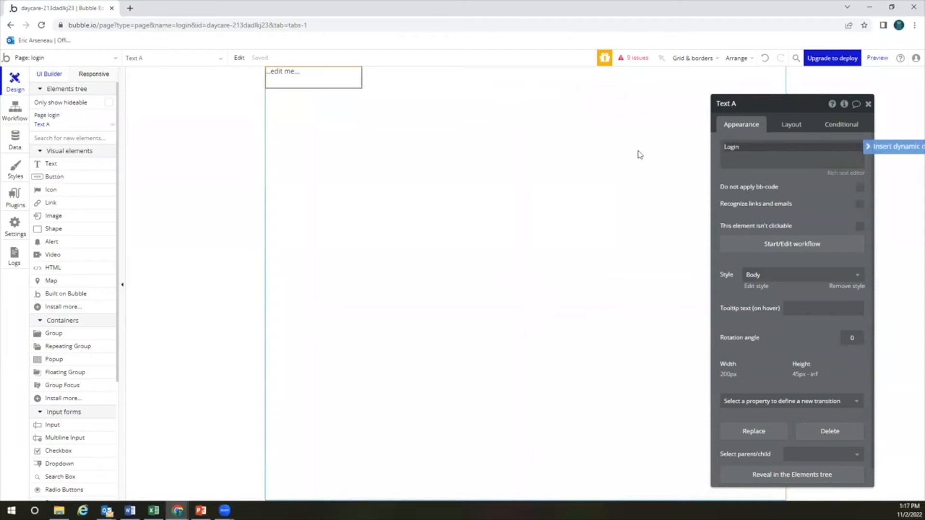
pyautogui.click(765, 192)
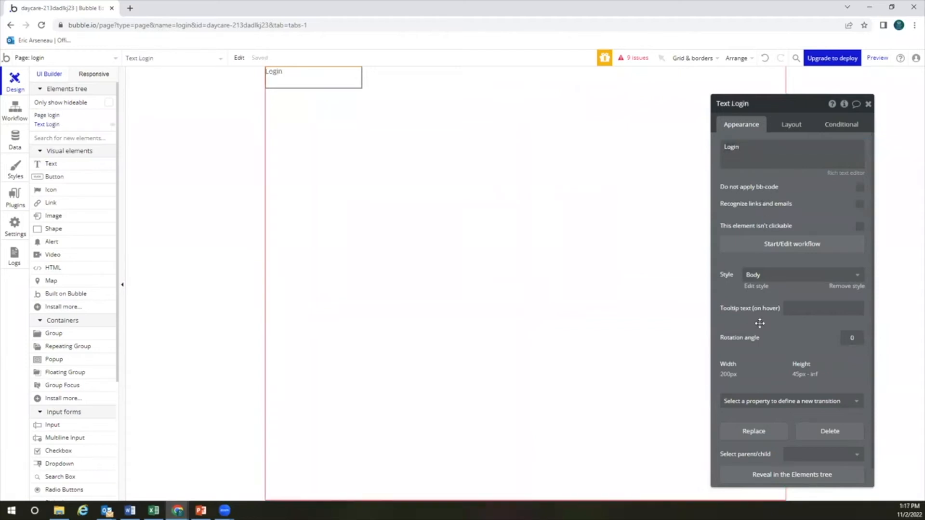
pyautogui.click(778, 277)
pyautogui.click(777, 334)
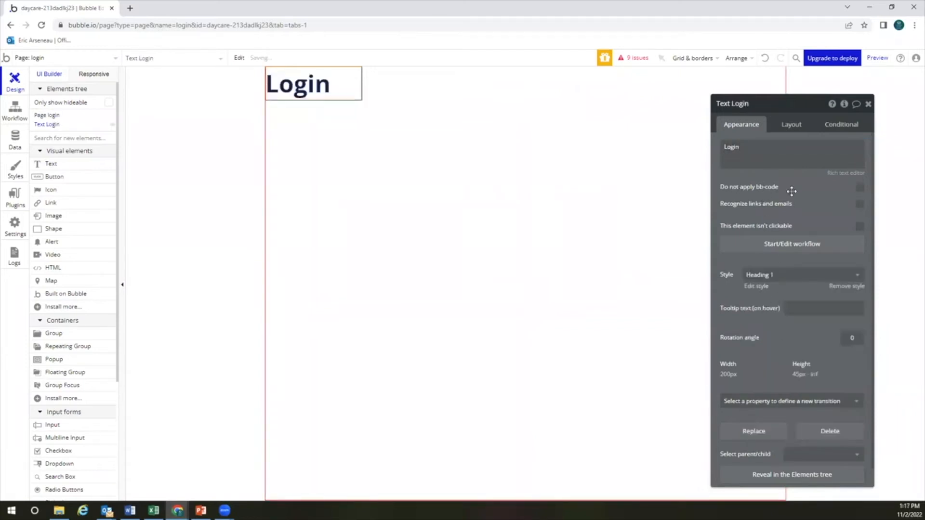
# Make the Login text fit its content width with a 0 minimum height
pyautogui.click(791, 125)
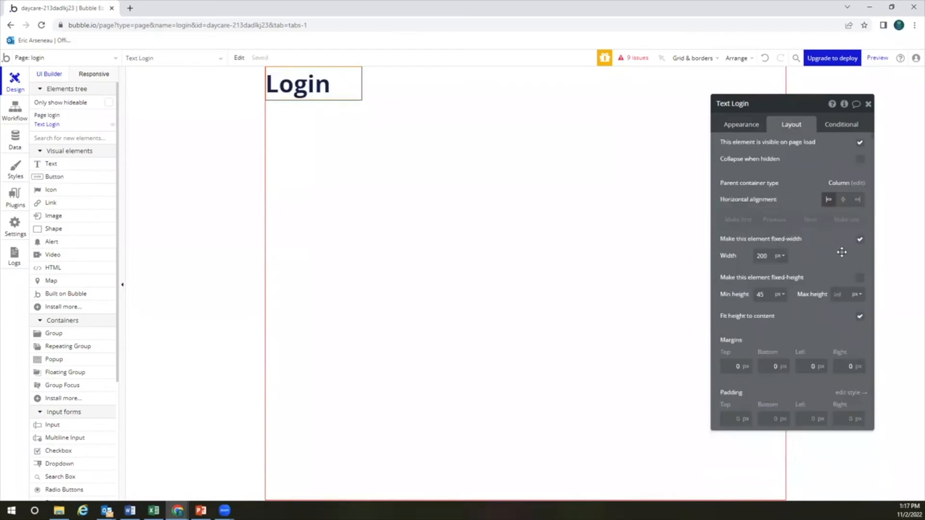
pyautogui.click(860, 239)
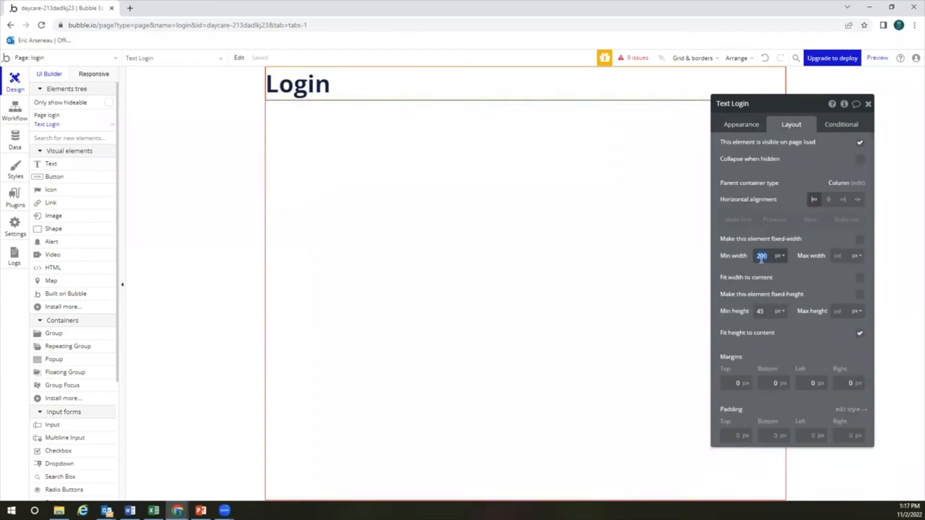
pyautogui.press('BackSpace')
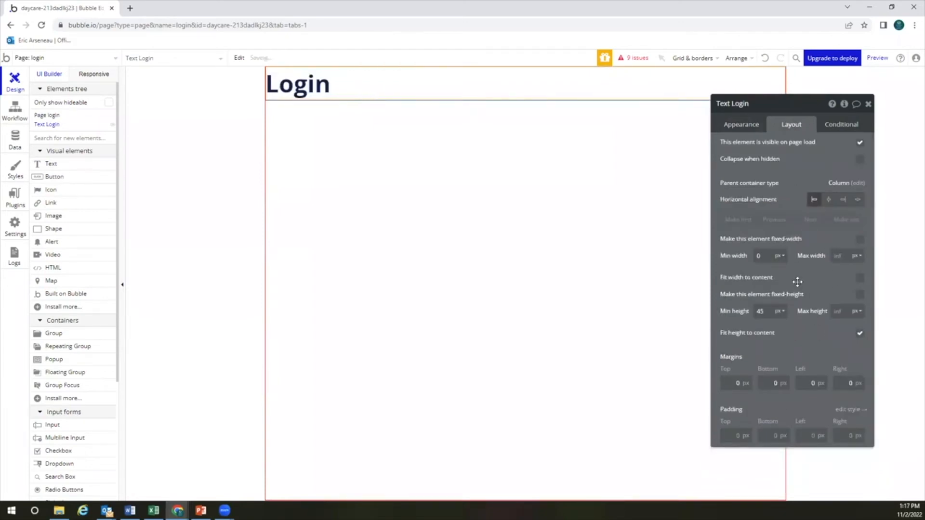
pyautogui.click(860, 277)
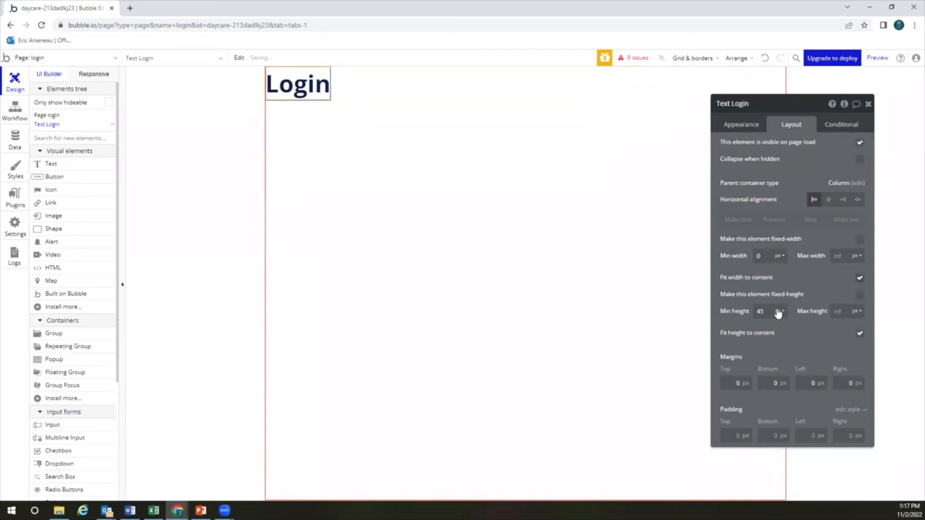
pyautogui.doubleClick(766, 312)
pyautogui.write('0')
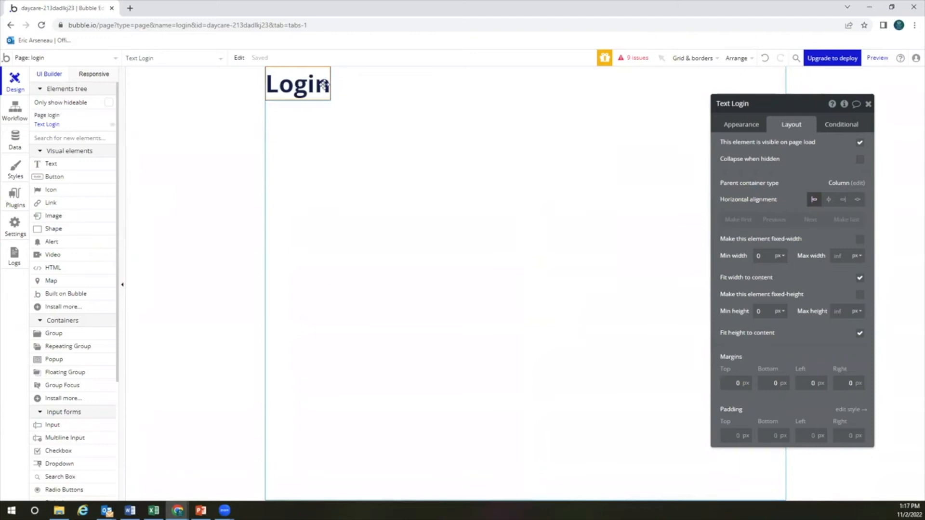
# Centre the Login heading horizontally with a 50 px top margin
pyautogui.click(748, 127)
pyautogui.click(789, 126)
pyautogui.click(832, 202)
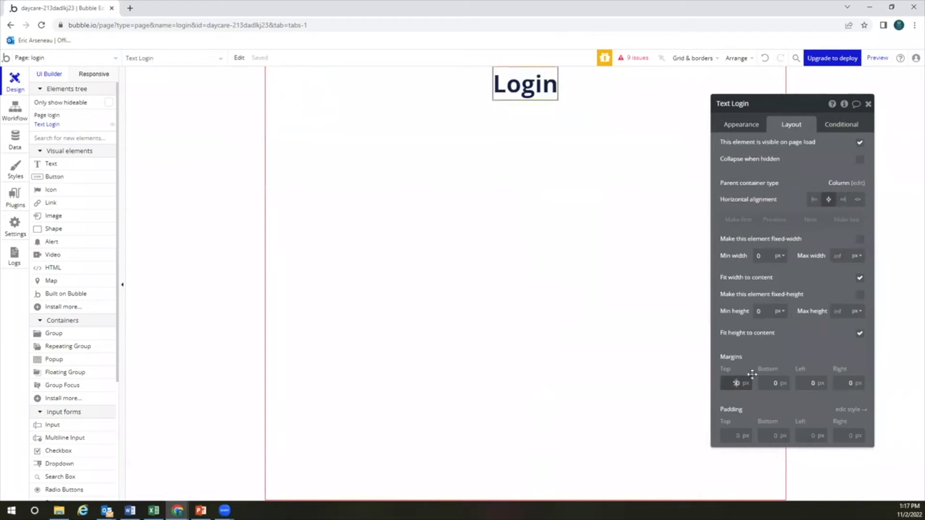
pyautogui.click(791, 356)
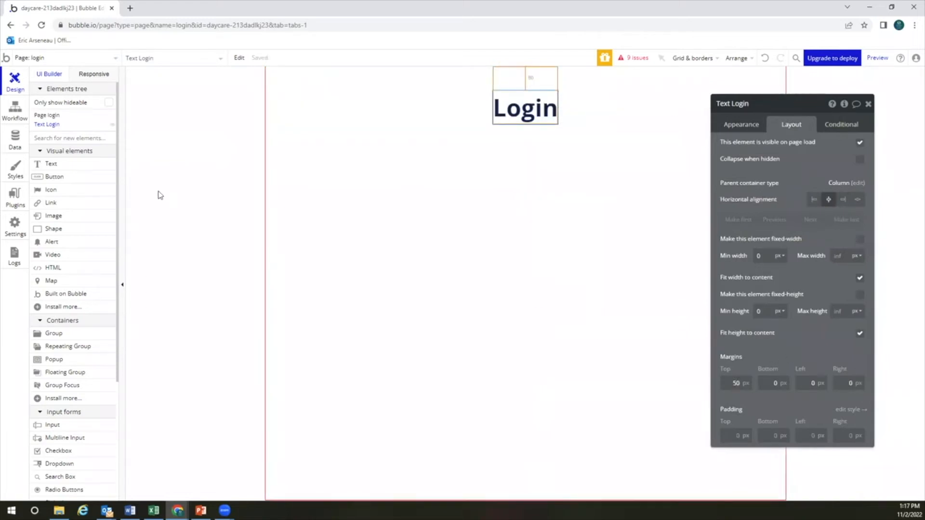
pyautogui.click(71, 220)
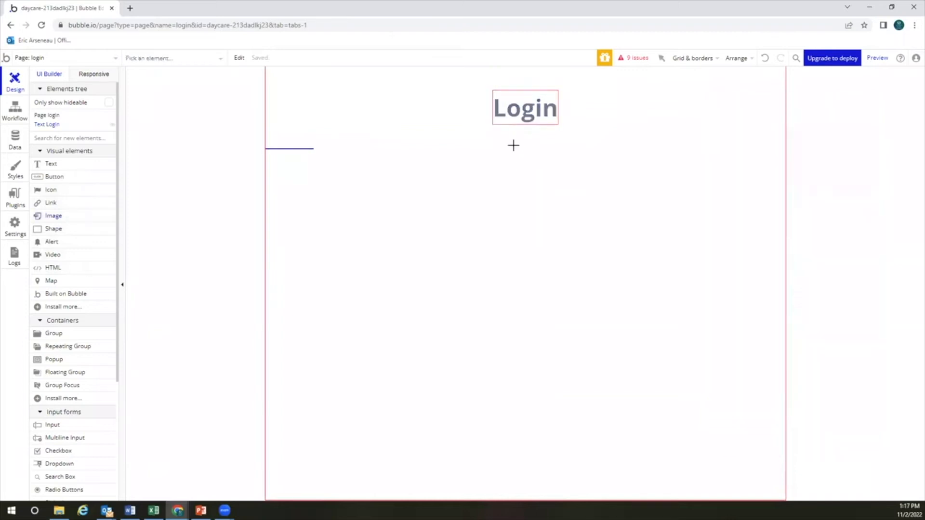
# Place an image below Login and fix it at 350 px wide by 240 px tall
pyautogui.click(513, 145)
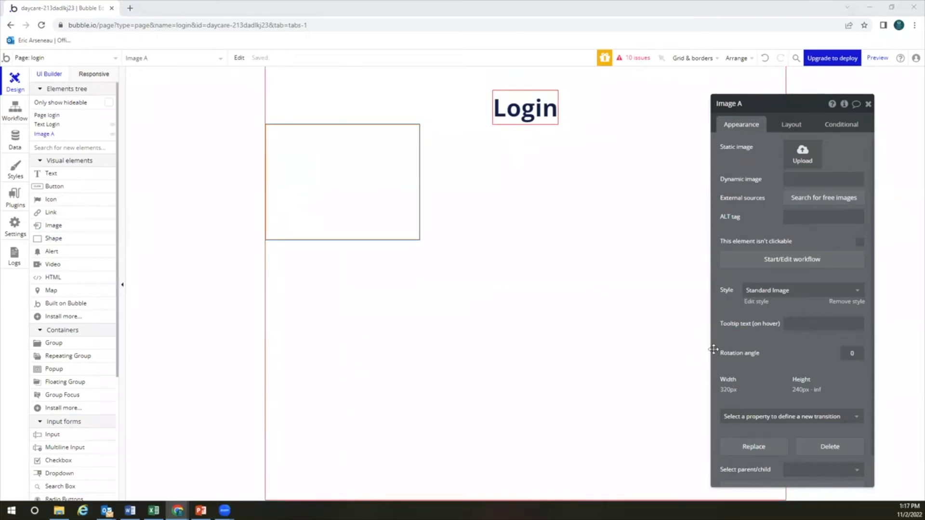
pyautogui.click(791, 125)
pyautogui.doubleClick(761, 256)
pyautogui.click(817, 253)
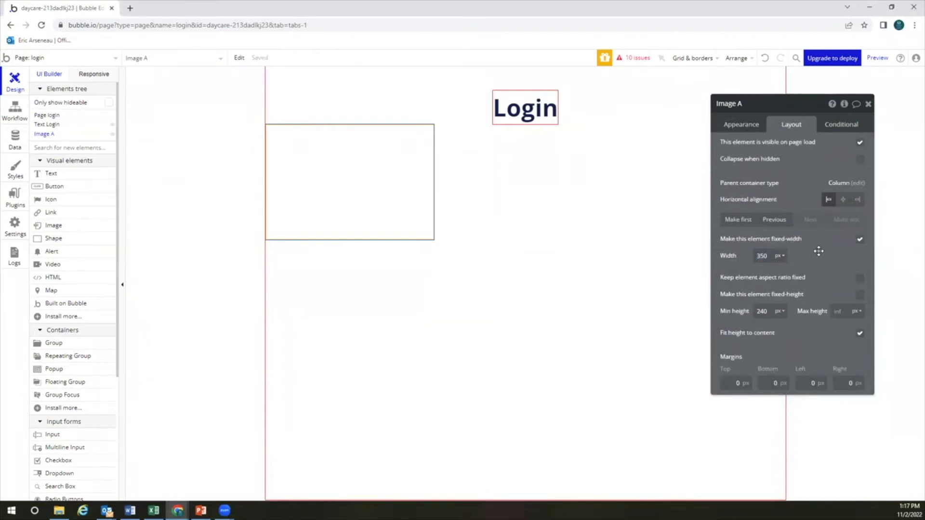
pyautogui.rightClick(819, 256)
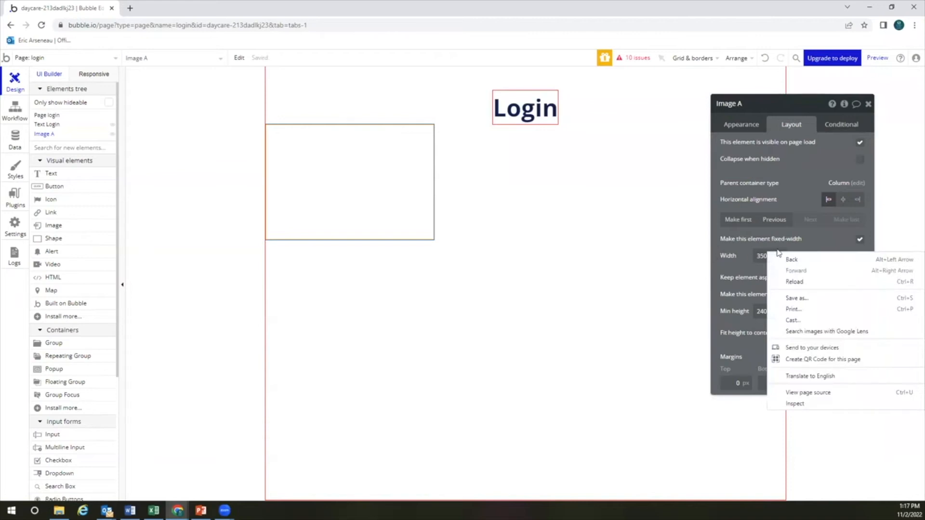
pyautogui.click(829, 239)
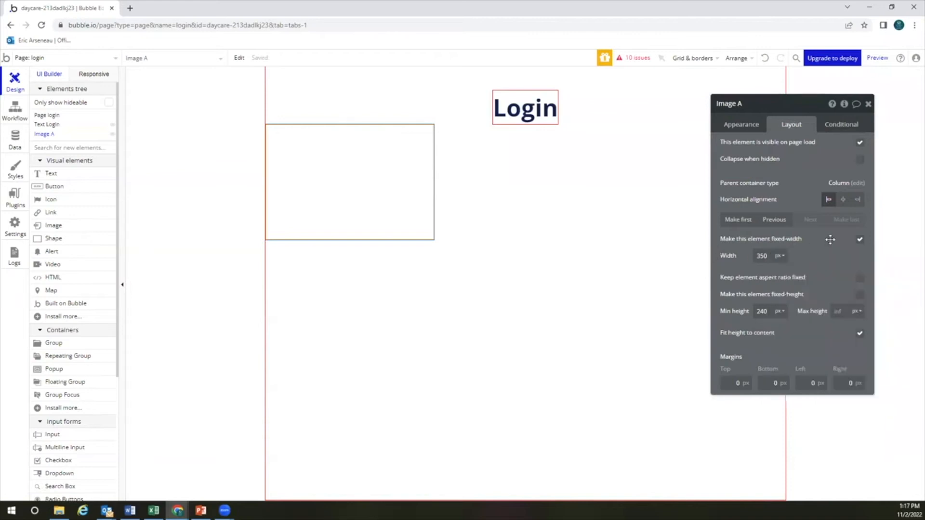
pyautogui.click(860, 296)
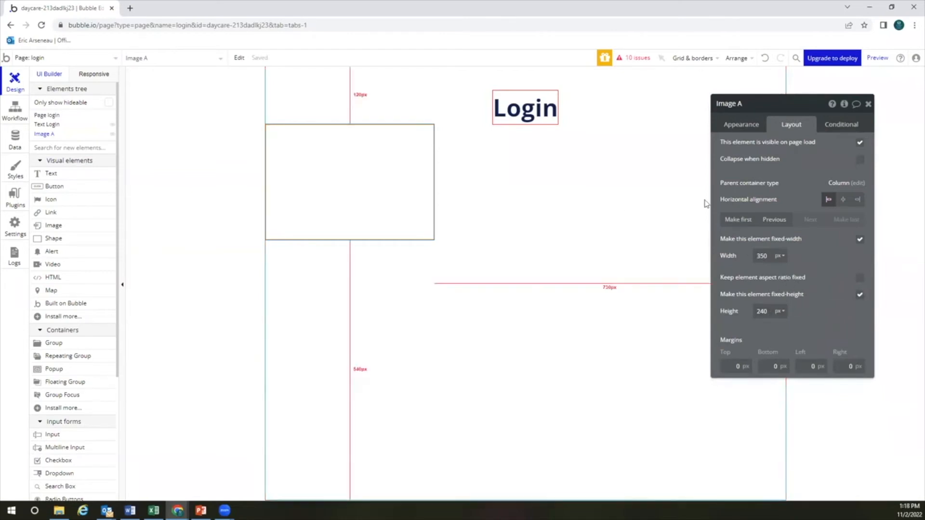
pyautogui.click(743, 126)
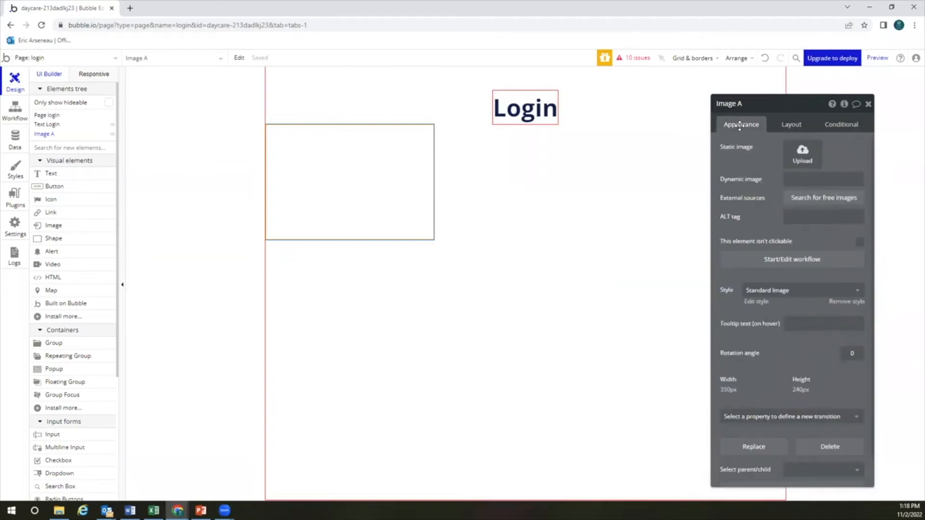
# Search free images for 'school' and import the stacked-books photo into the image
pyautogui.click(812, 199)
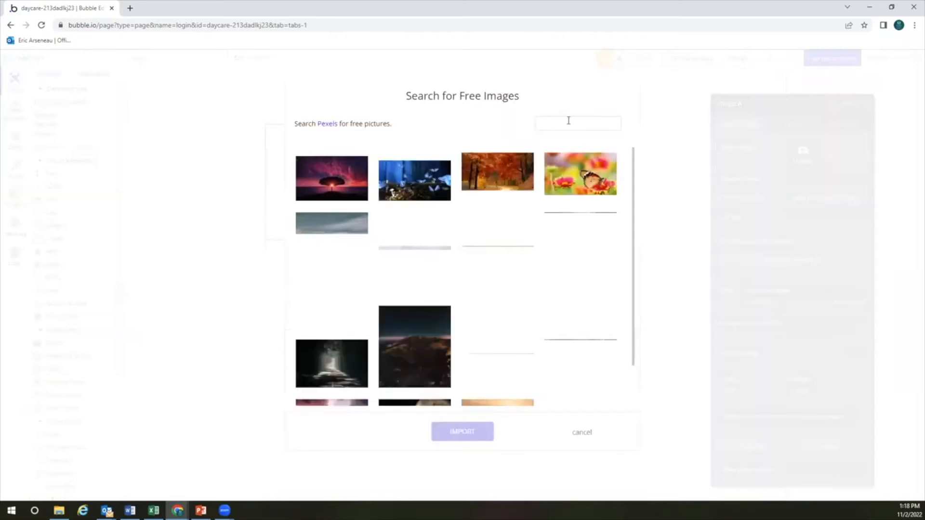
pyautogui.click(568, 120)
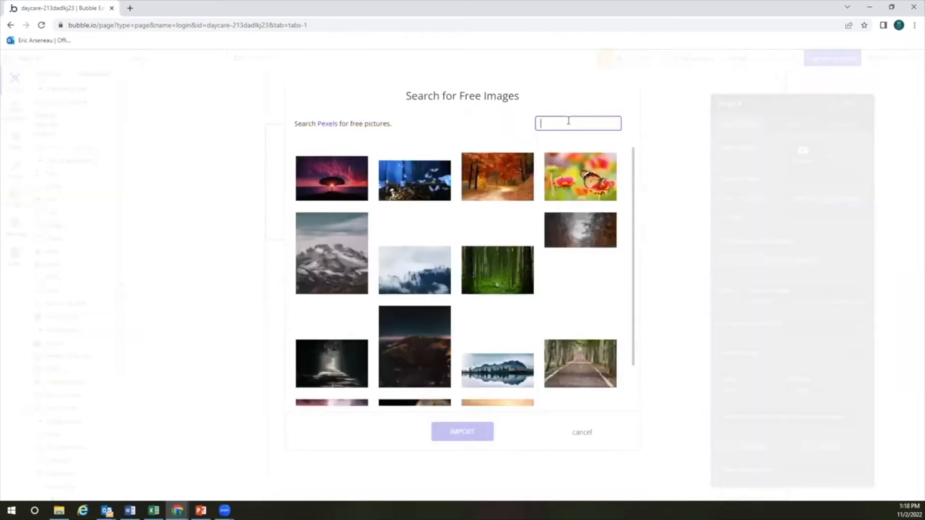
pyautogui.click(572, 155)
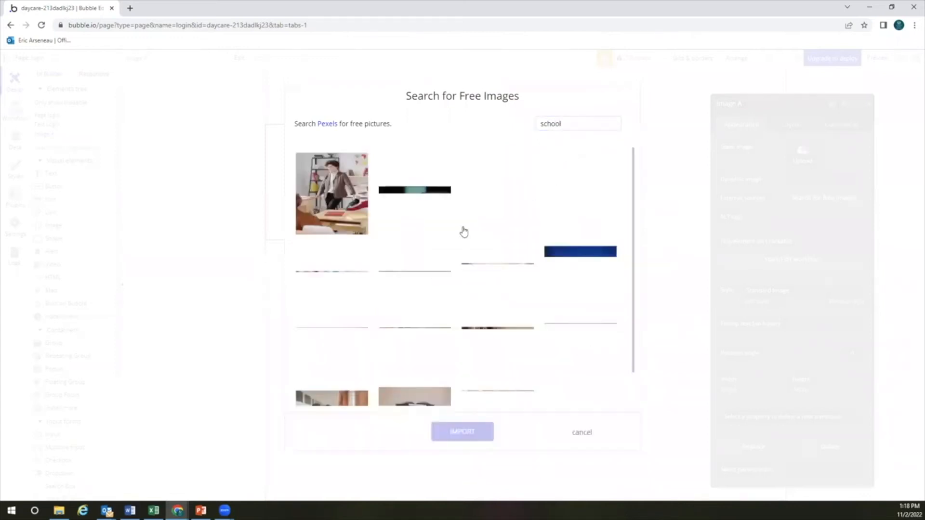
pyautogui.click(464, 229)
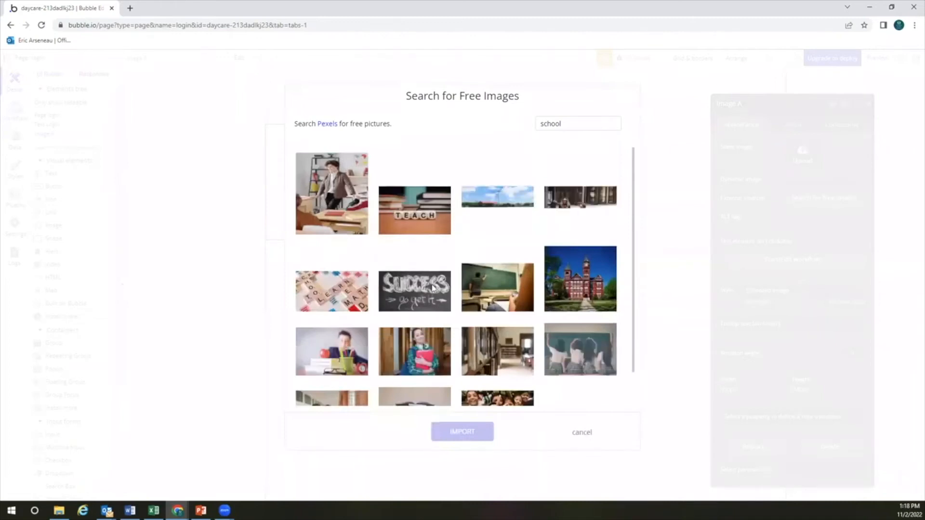
pyautogui.click(529, 274)
pyautogui.scroll(-1, 529, 275)
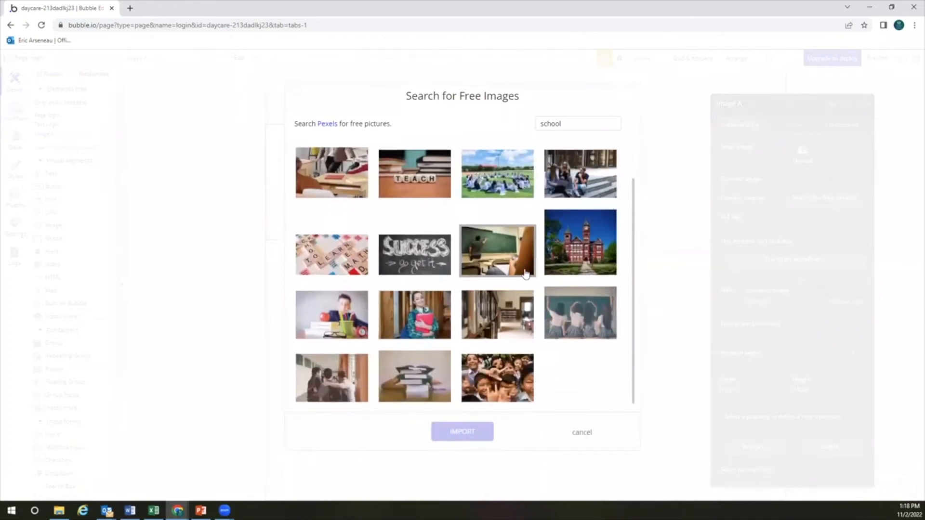
pyautogui.click(416, 383)
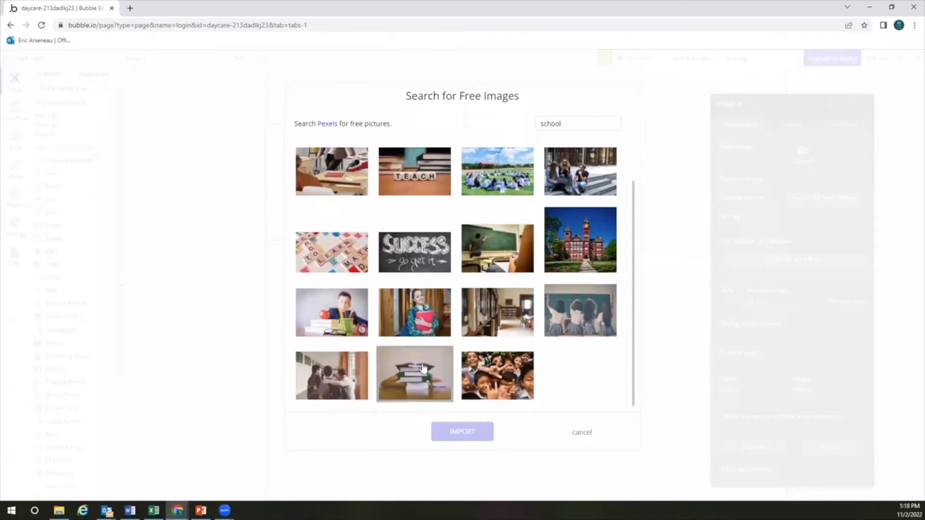
pyautogui.click(465, 431)
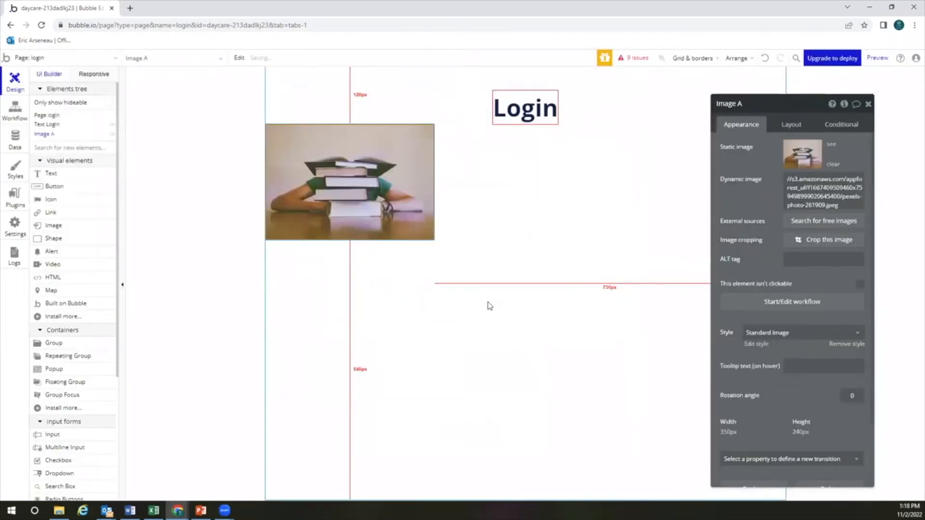
# Centre the books image horizontally with a 50 px top margin
pyautogui.click(791, 124)
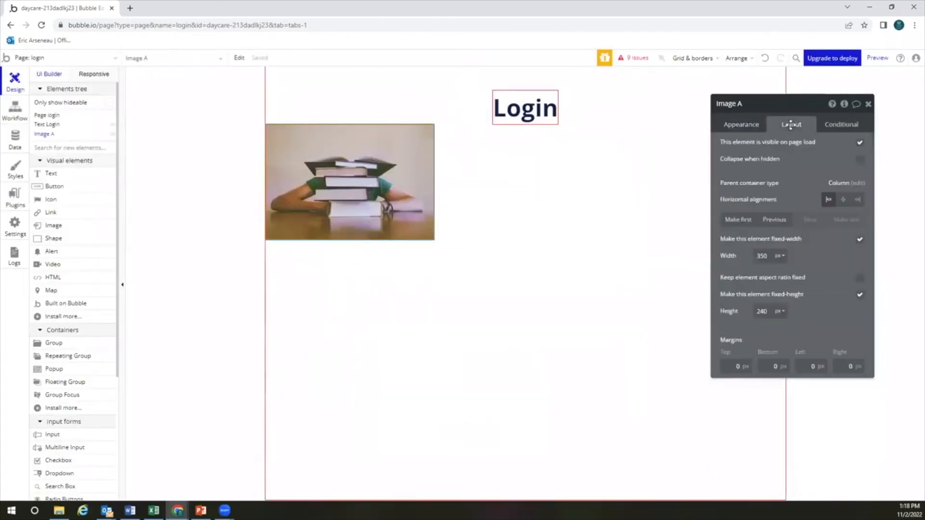
pyautogui.click(843, 201)
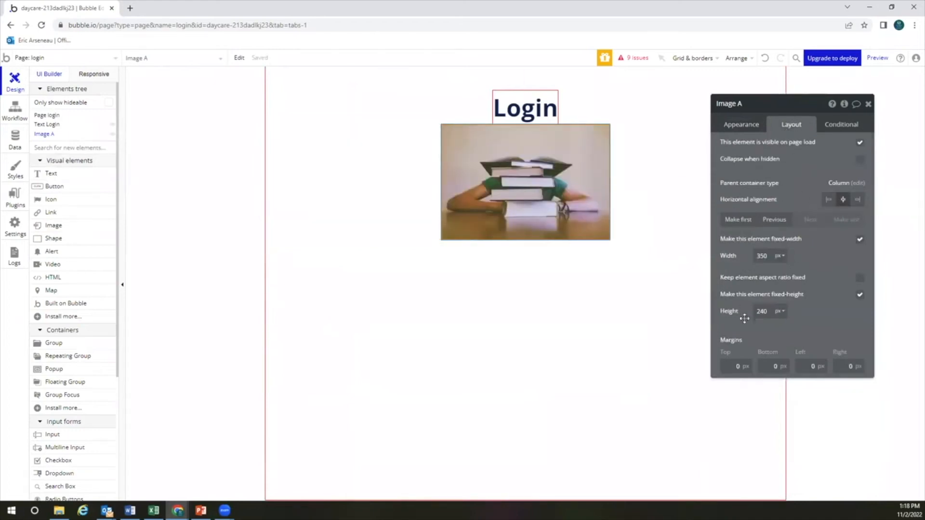
pyautogui.click(733, 368)
pyautogui.write('5')
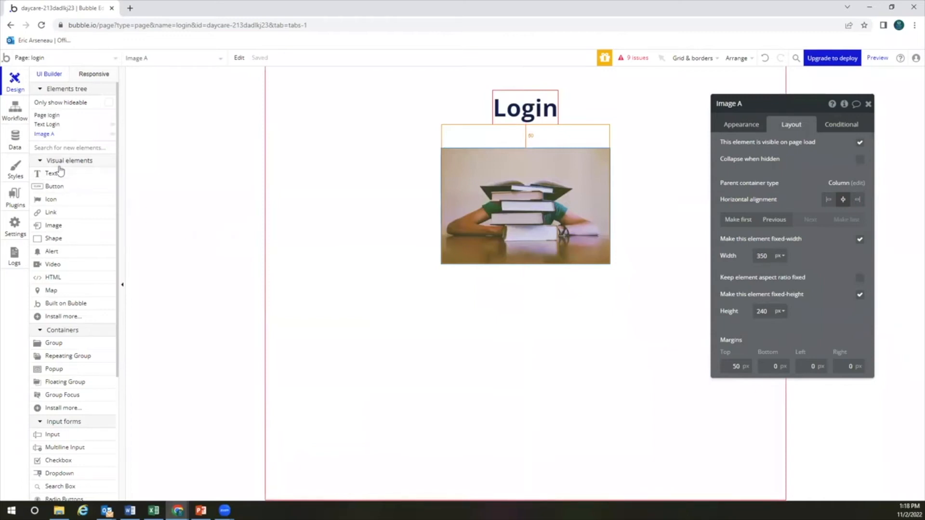
pyautogui.click(77, 437)
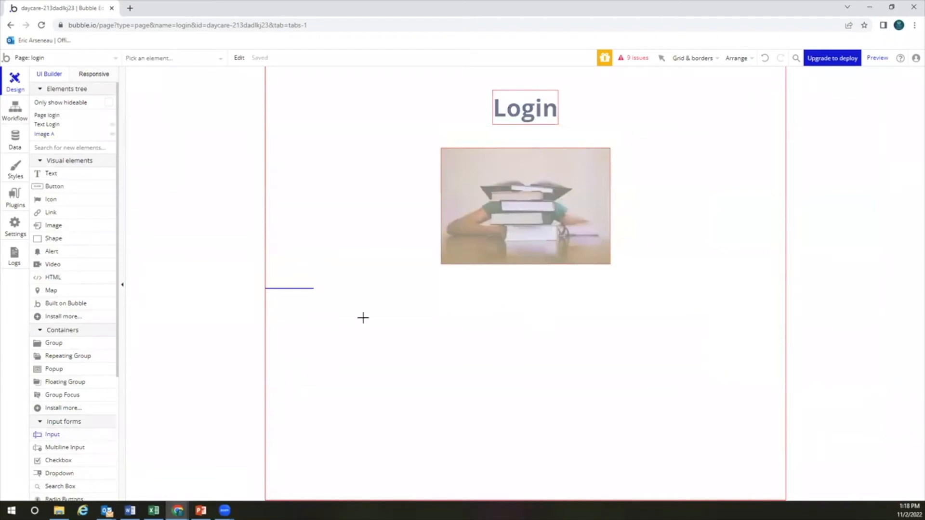
# Add an input with the placeholder 'Pin Number' and make it required
pyautogui.click(364, 321)
pyautogui.write('Pin Number')
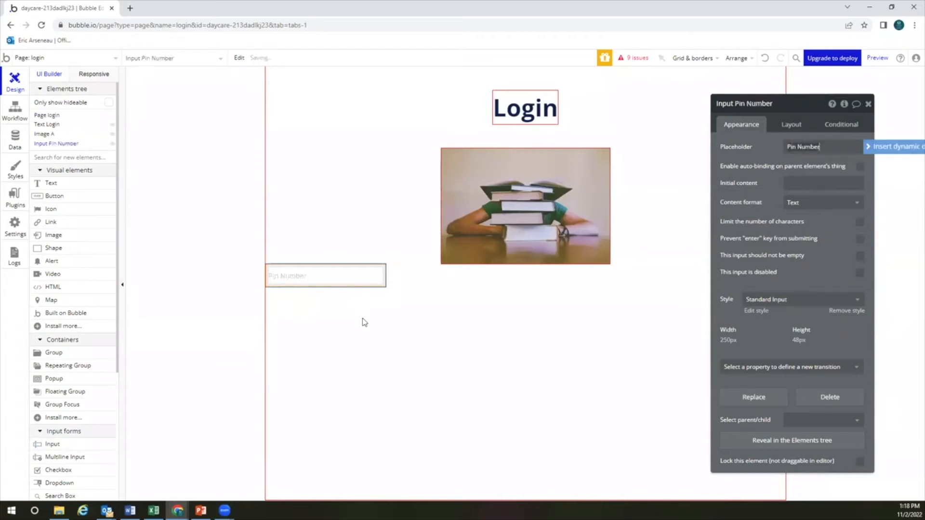
pyautogui.click(754, 247)
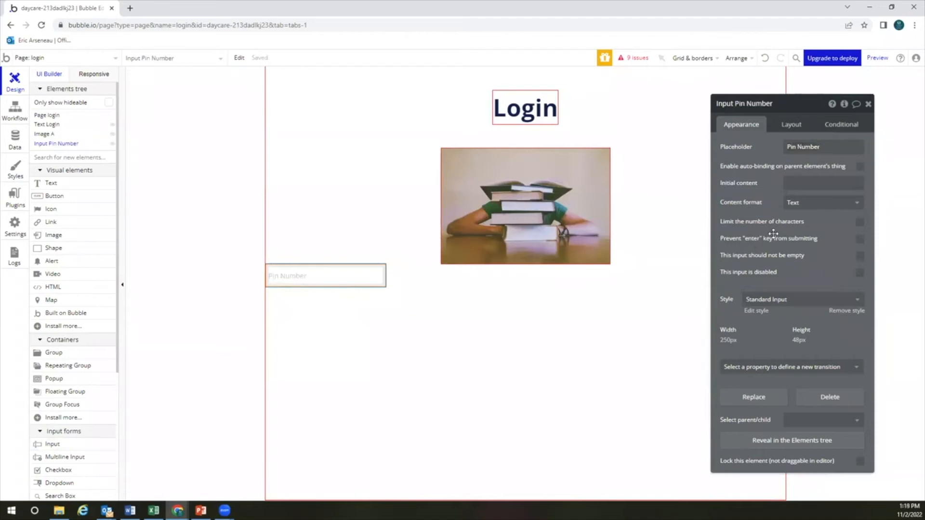
pyautogui.click(860, 258)
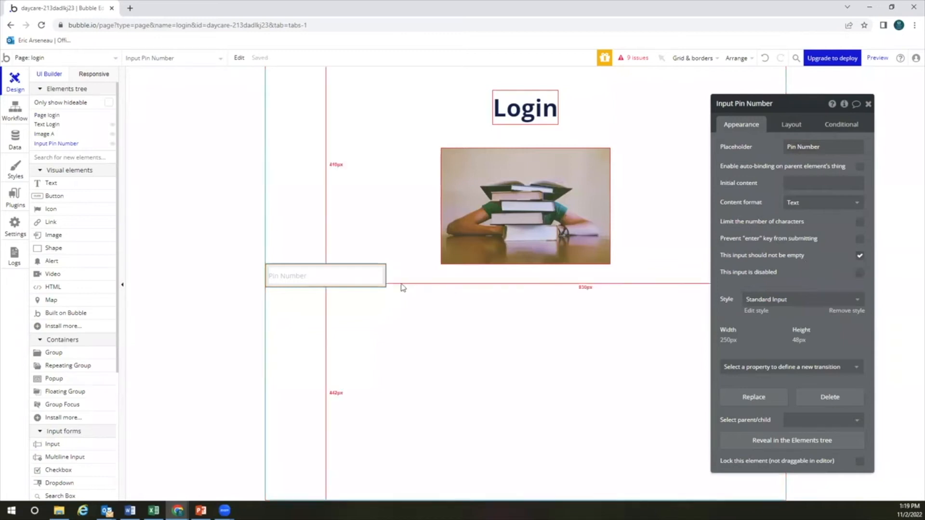
# Centre the Pin Number input horizontally with a 50 px top margin
pyautogui.click(790, 125)
pyautogui.click(843, 200)
pyautogui.click(734, 349)
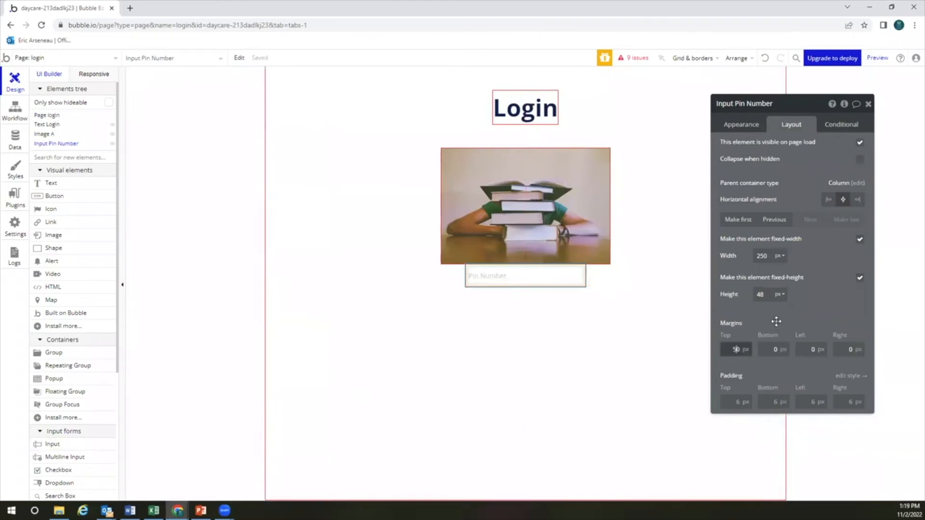
pyautogui.write('5')
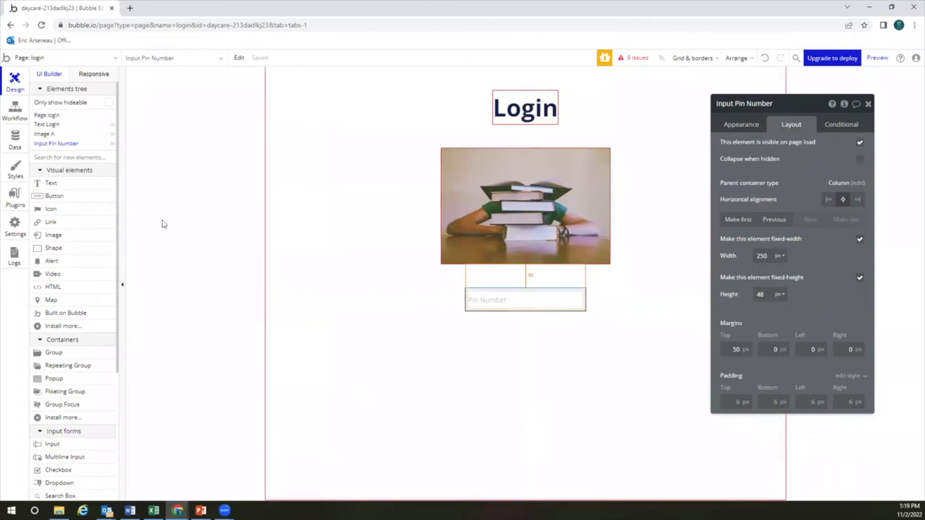
pyautogui.click(94, 196)
# Add a 'Get Started' button below the Pin Number field and centre it horizontally
pyautogui.click(549, 325)
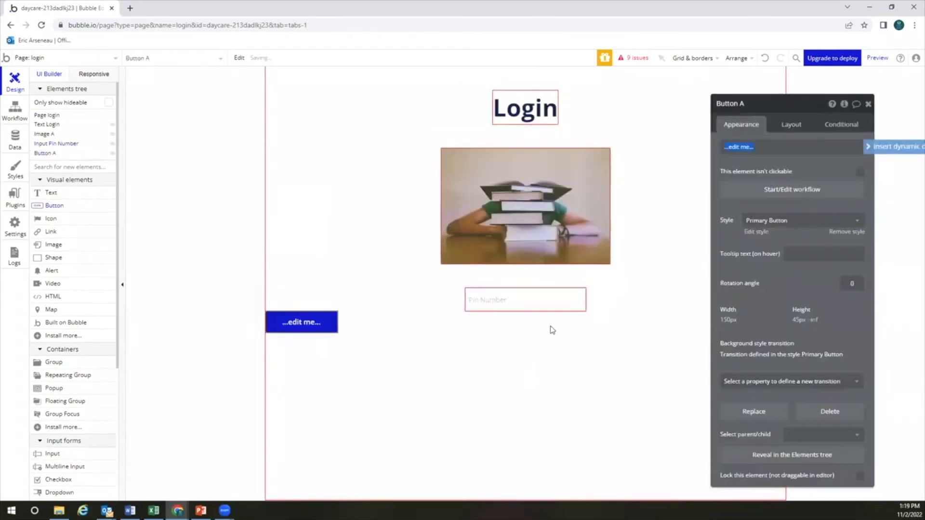
pyautogui.write('Get Started')
pyautogui.click(790, 126)
pyautogui.click(843, 201)
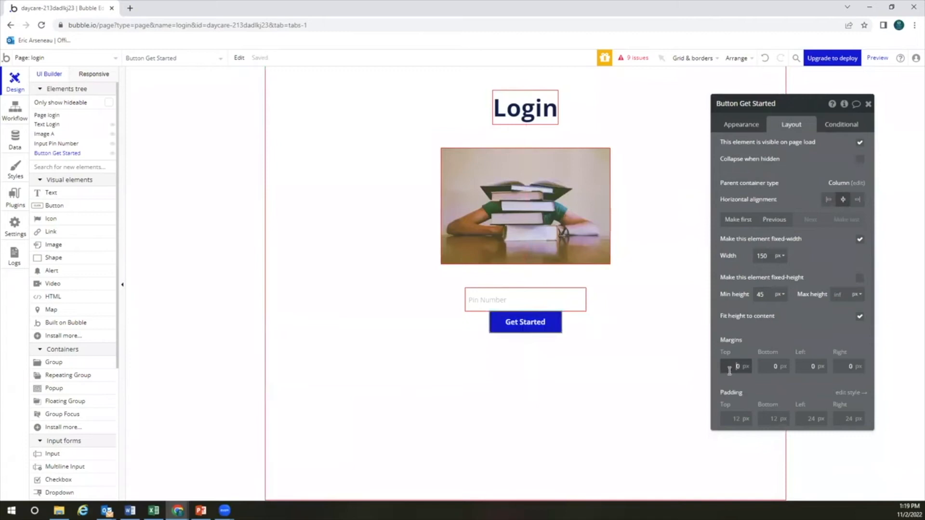
# Give the button a 20 px top margin, then bring up the Word instructions
pyautogui.write('2')
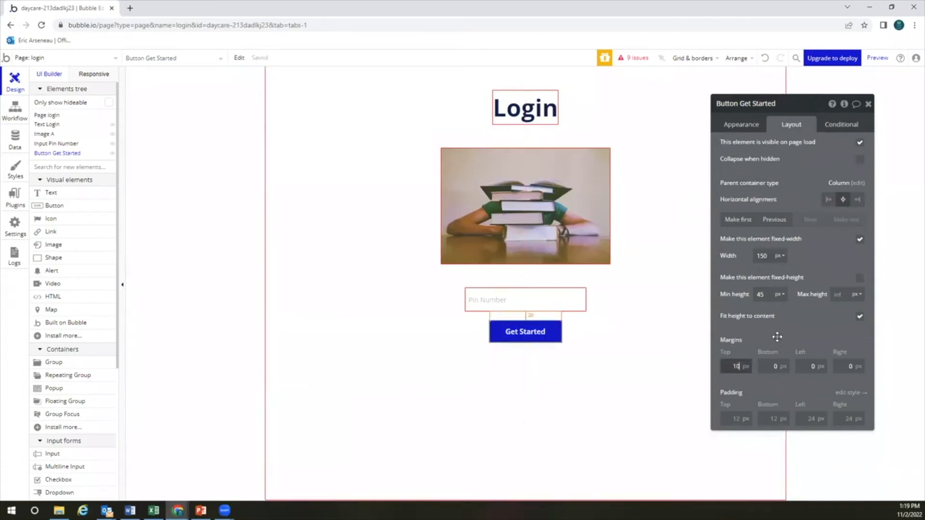
pyautogui.click(621, 347)
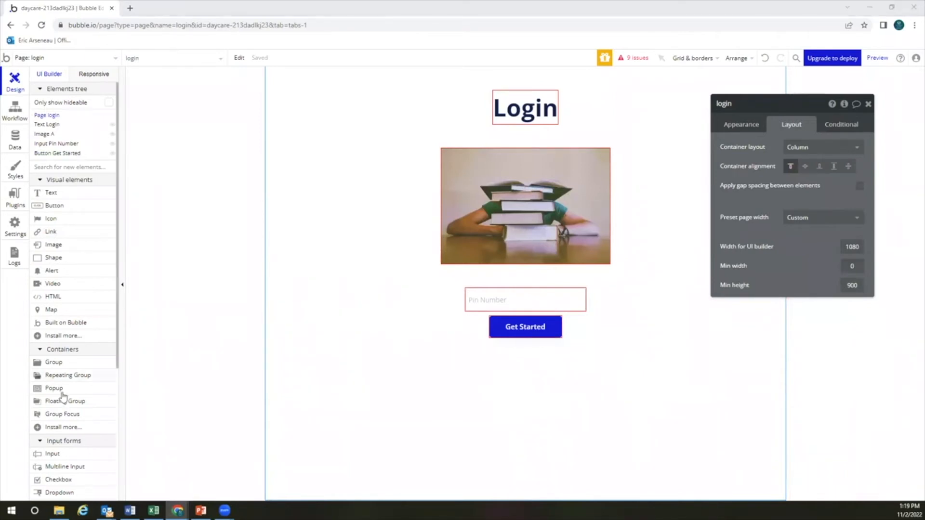
pyautogui.click(130, 510)
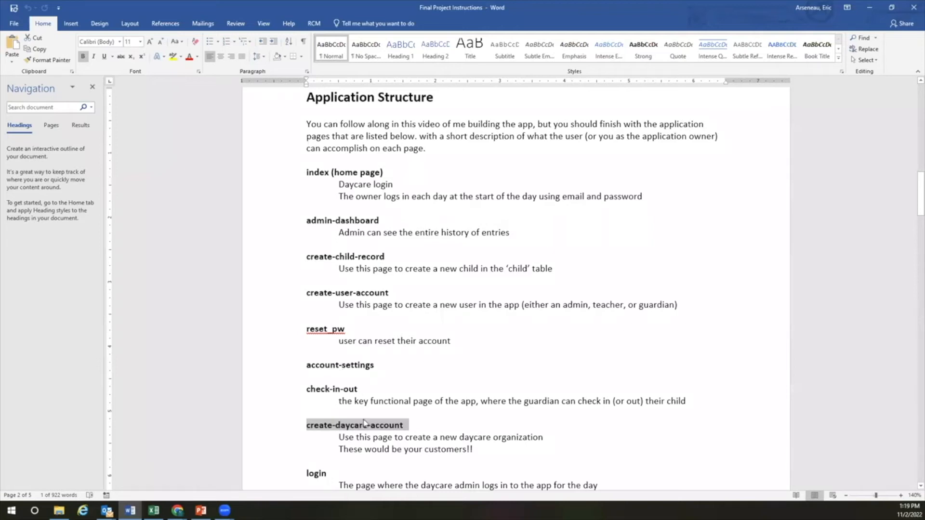
# Find 'create-child-record' in the Word page list, then return to the Bubble editor window in Chrome
pyautogui.scroll(-5, 364, 424)
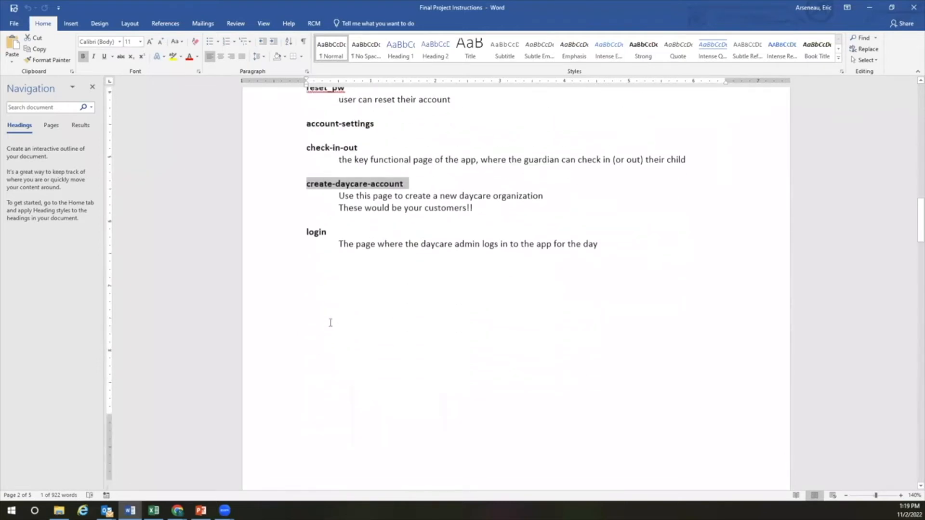
pyautogui.scroll(5, 331, 322)
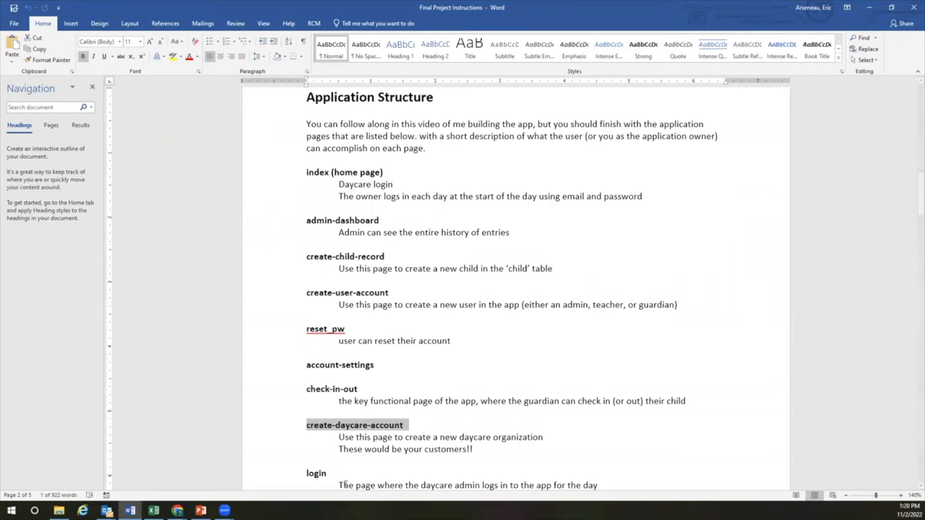
pyautogui.scroll(-1, 416, 290)
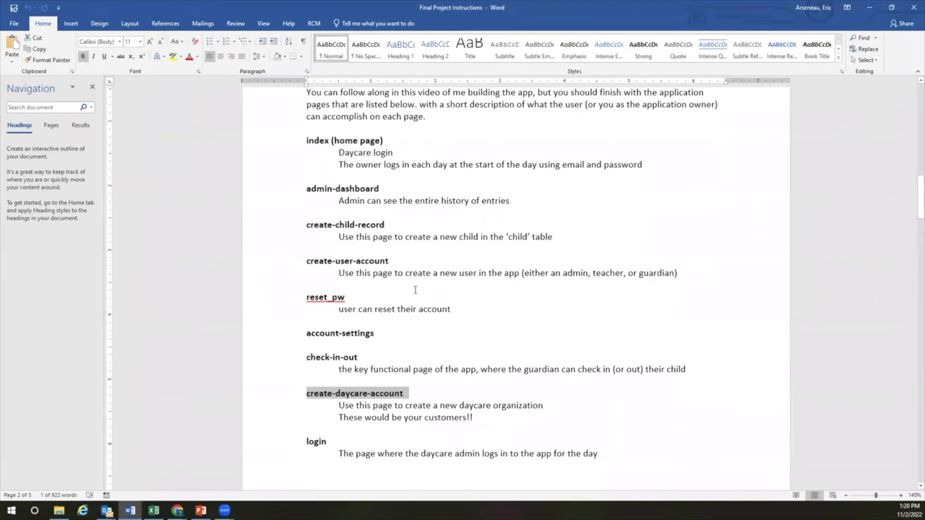
pyautogui.moveTo(309, 227); pyautogui.dragTo(388, 226)
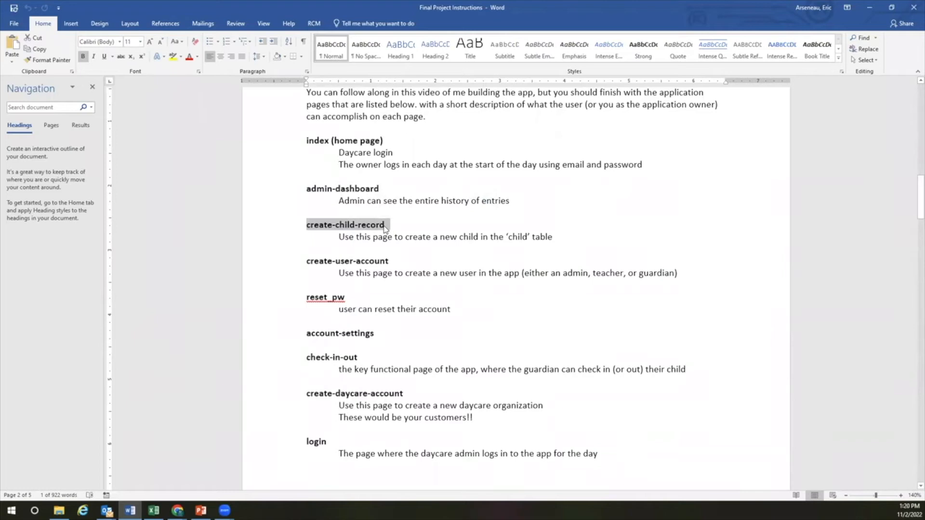
pyautogui.click(177, 511)
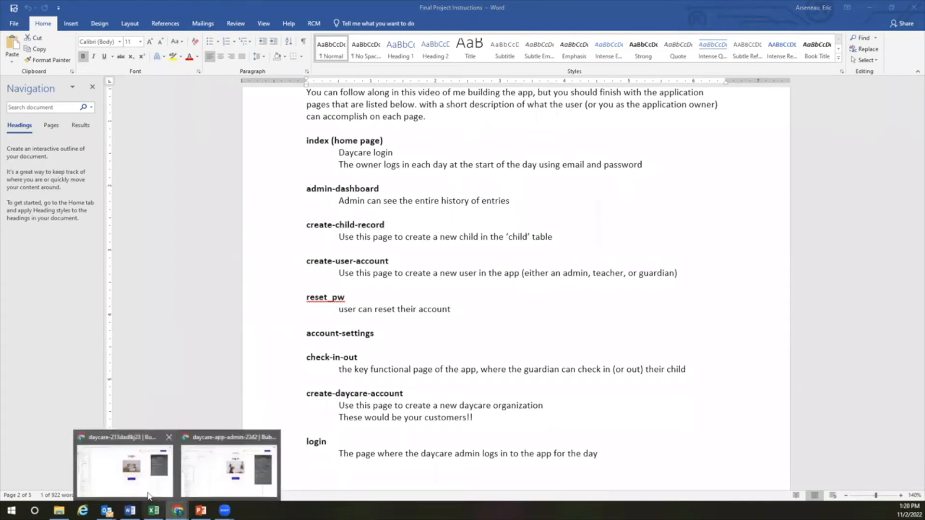
pyautogui.click(148, 497)
# Load facebook.com in a new browser tab
pyautogui.click(126, 9)
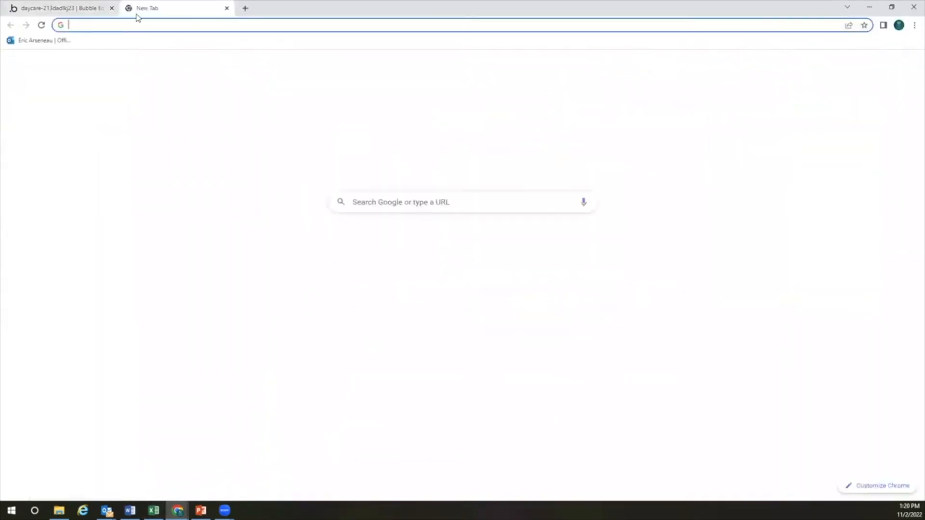
pyautogui.write('facebook.com')
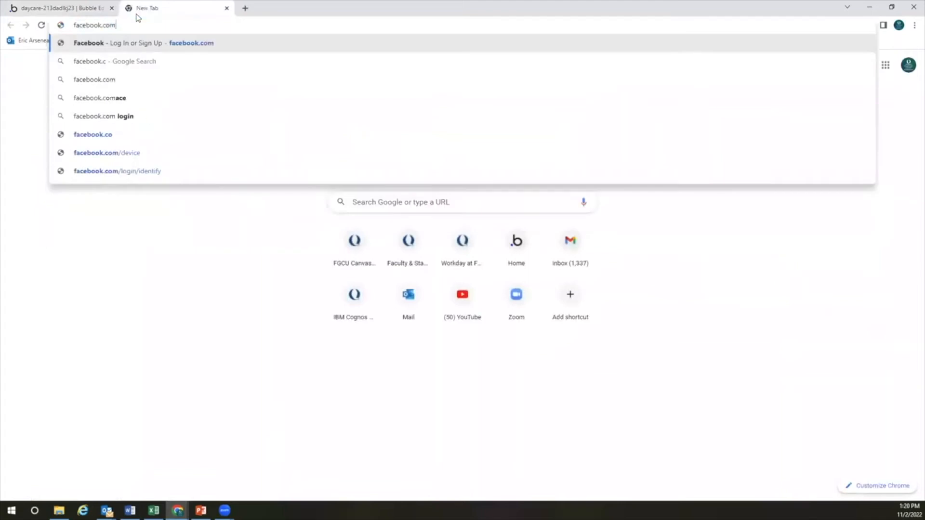
pyautogui.press('Return')
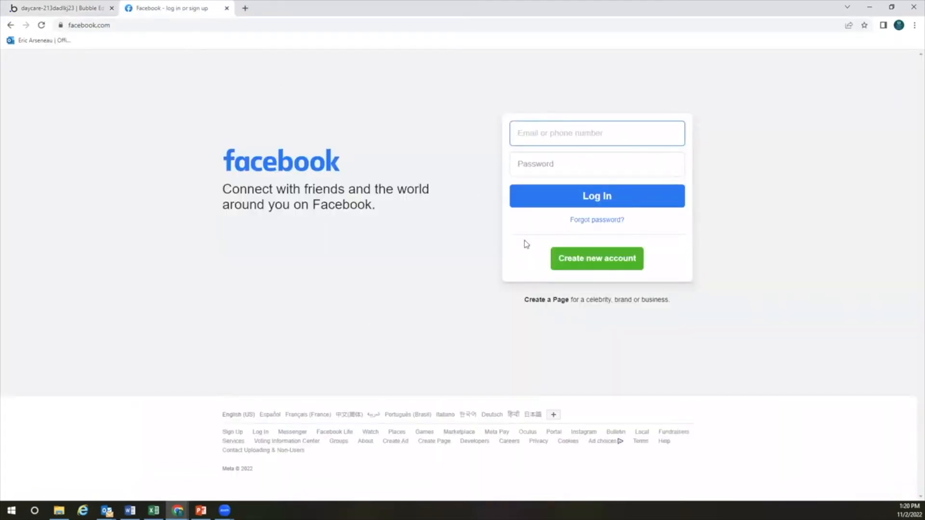
# Open and close Facebook's Create new account sign-up form twice
pyautogui.click(584, 261)
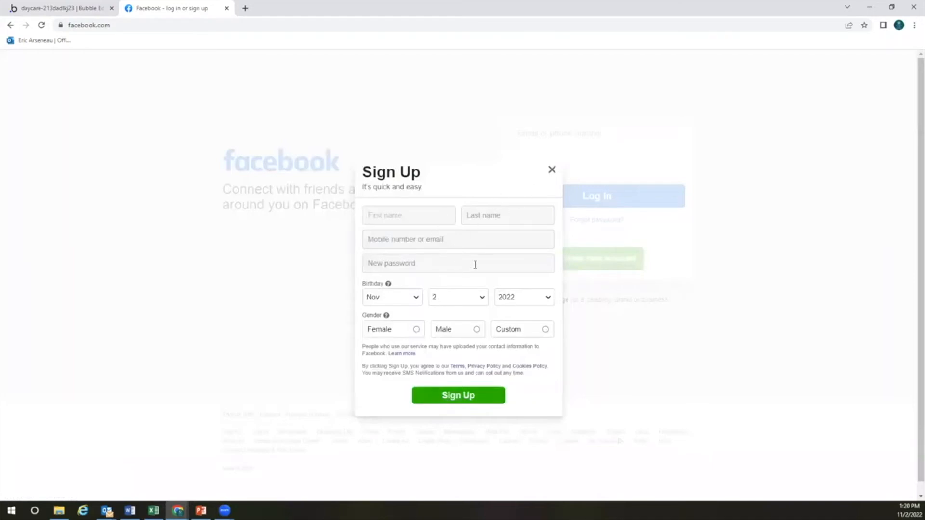
pyautogui.click(551, 171)
pyautogui.click(600, 261)
pyautogui.click(552, 170)
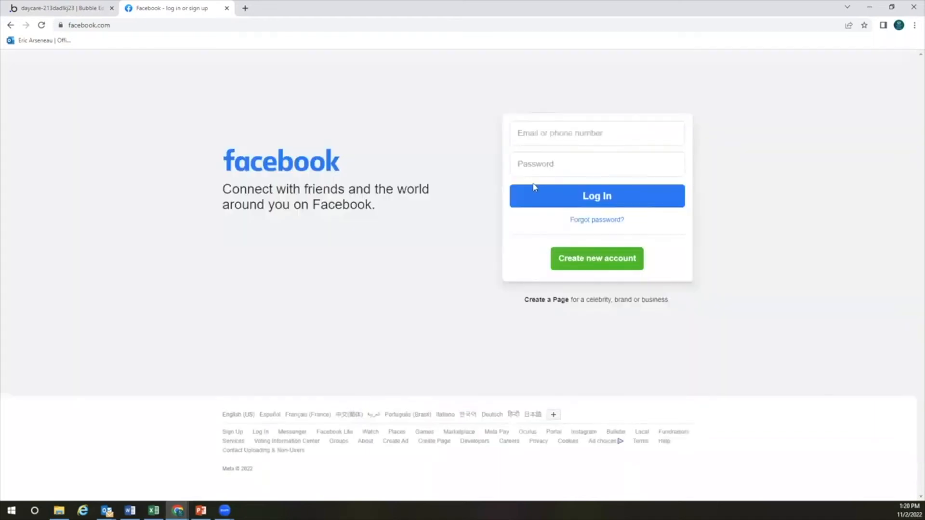
pyautogui.click(183, 26)
pyautogui.click(183, 26)
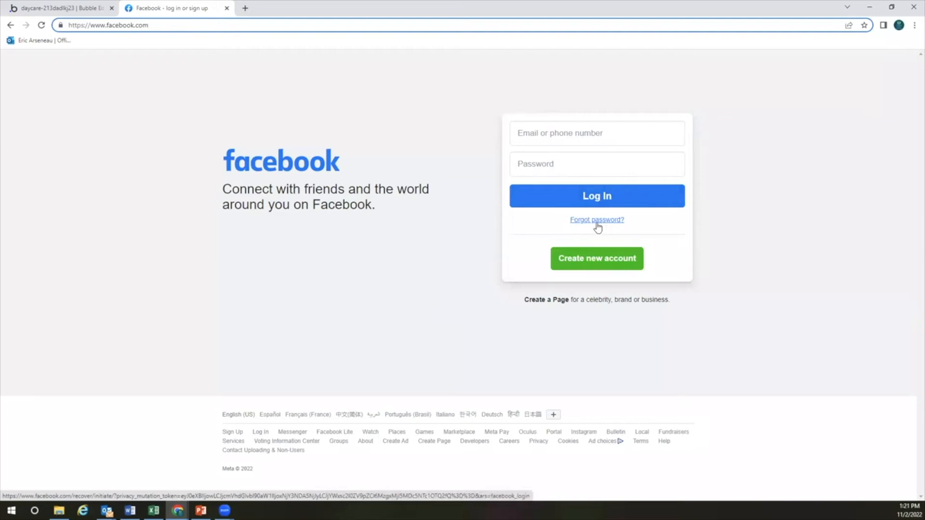
# Back in the Bubble editor, visit the reset_pw and index pages from the page list
pyautogui.click(81, 10)
pyautogui.click(84, 58)
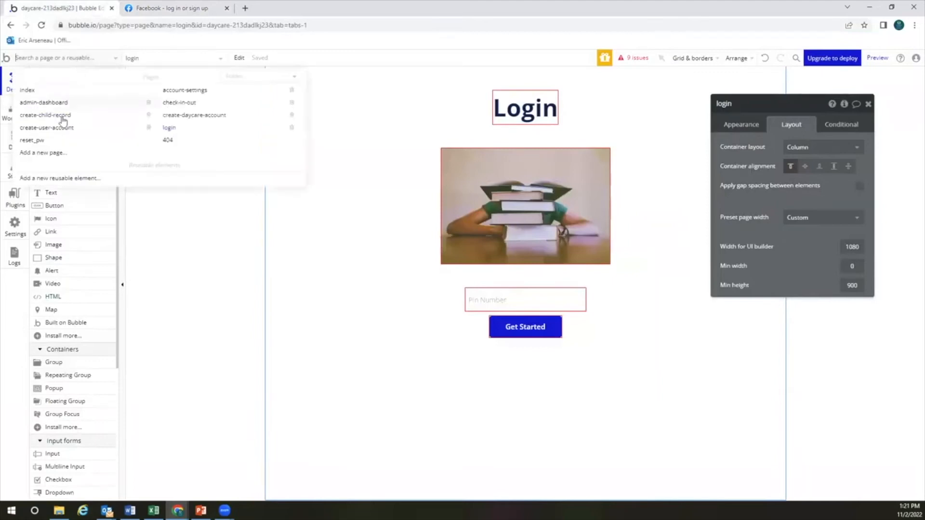
pyautogui.click(32, 141)
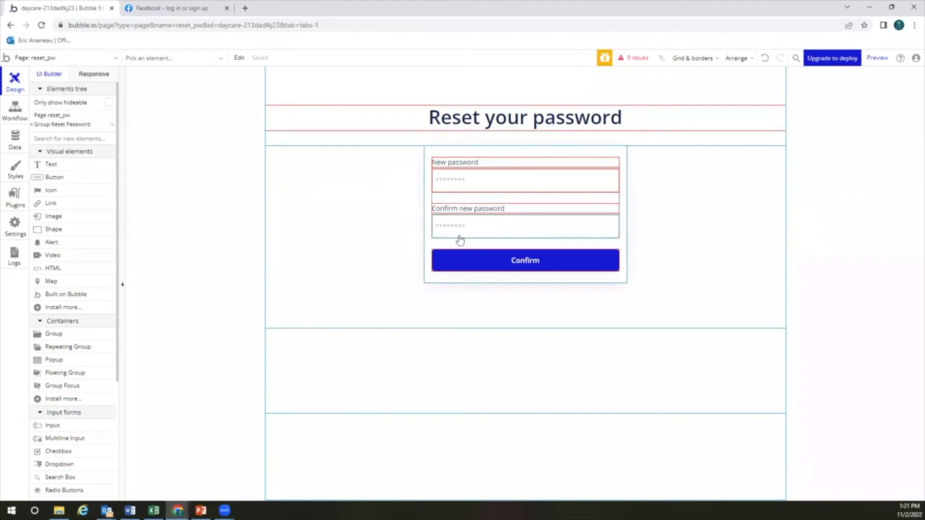
pyautogui.click(59, 57)
pyautogui.moveTo(63, 141)
pyautogui.click(63, 90)
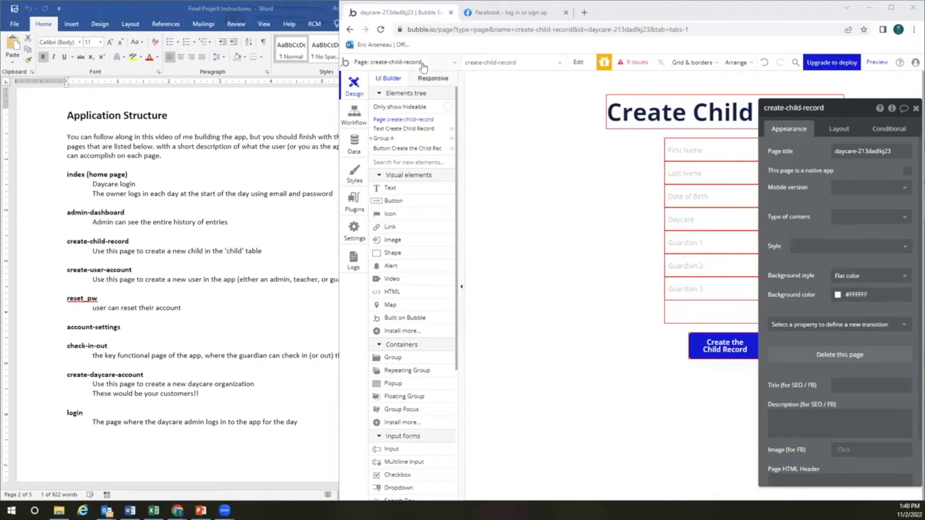
# On create-child-record, make the Daycare dropdown draw Daycare choices from Search for Daycares
pyautogui.click(393, 66)
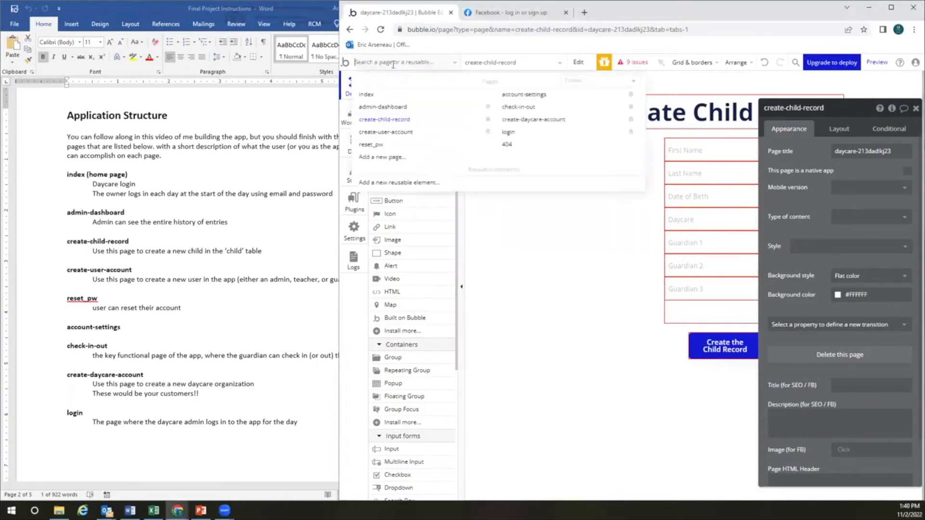
pyautogui.click(391, 120)
pyautogui.moveTo(813, 114); pyautogui.dragTo(484, 104)
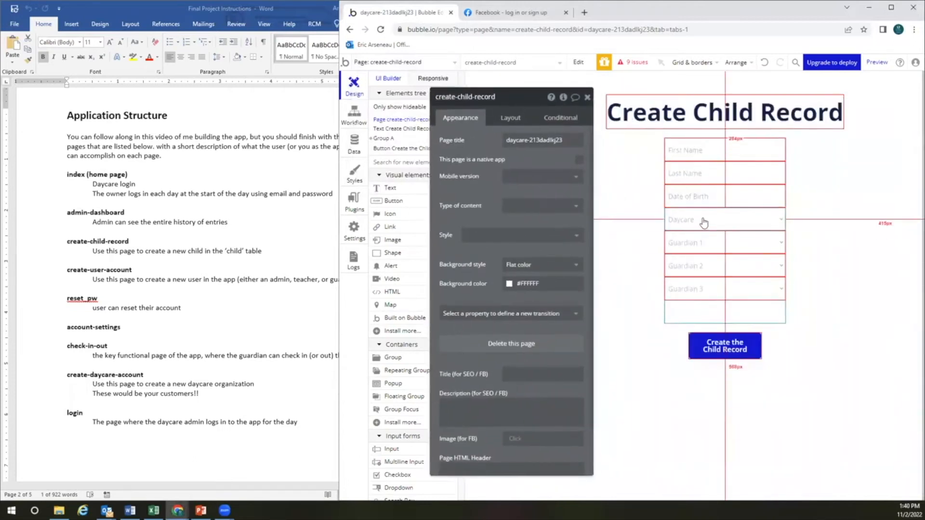
pyautogui.click(704, 219)
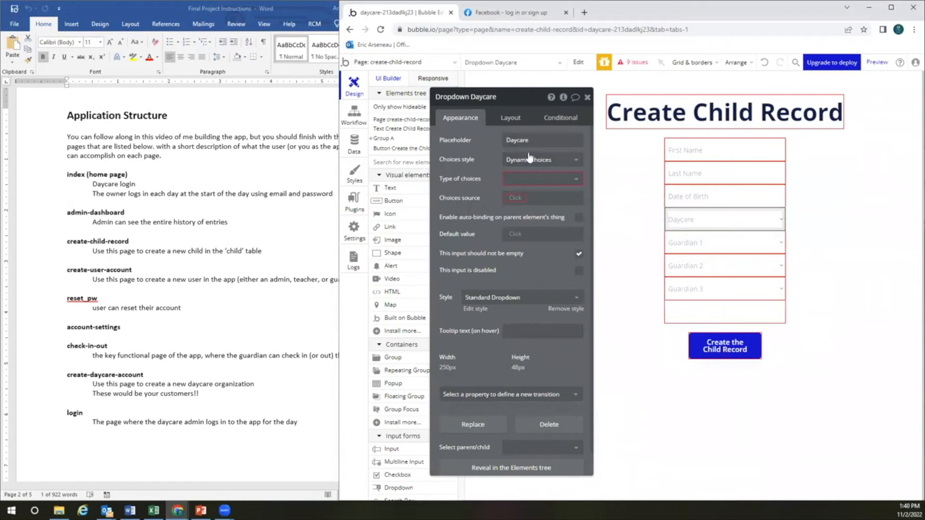
pyautogui.click(561, 180)
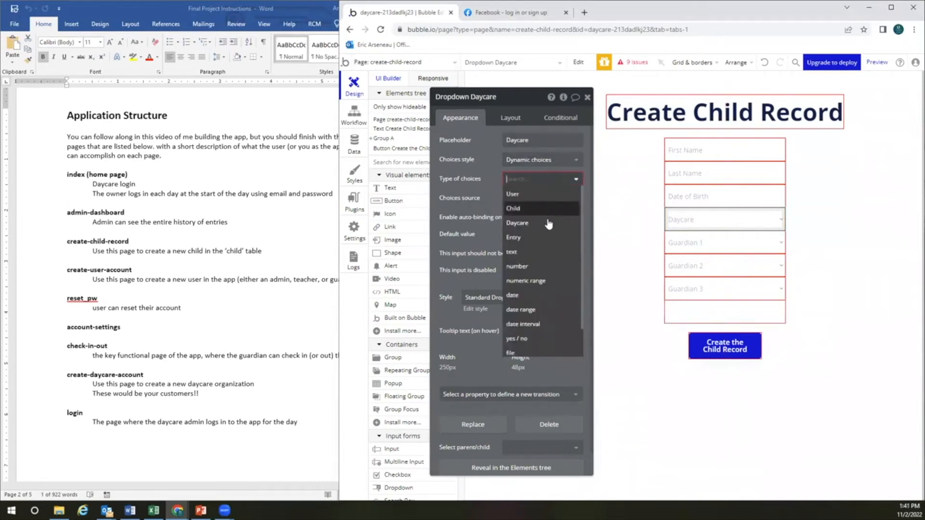
pyautogui.click(529, 225)
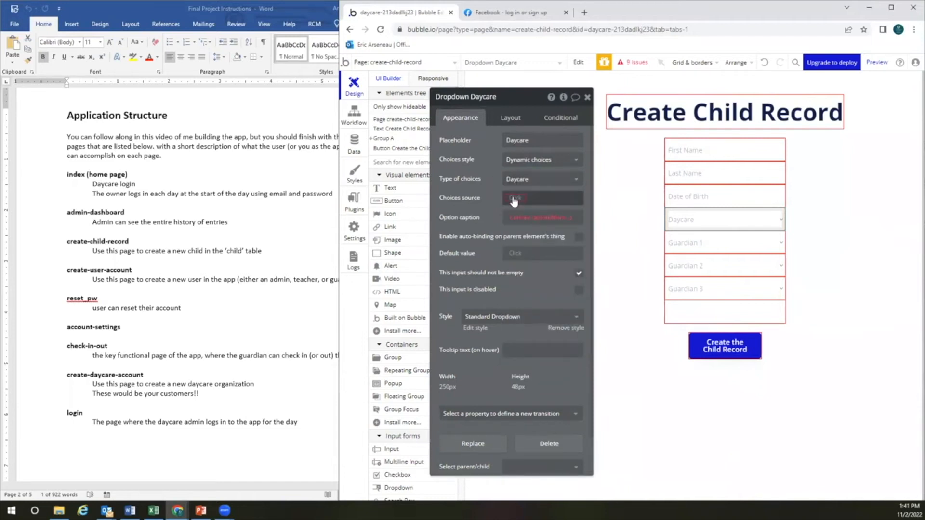
pyautogui.click(513, 198)
pyautogui.click(516, 240)
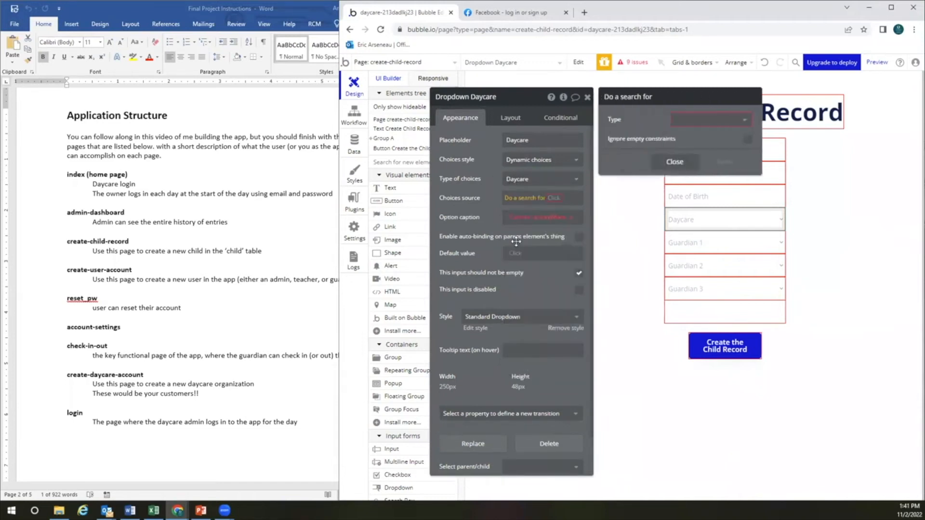
pyautogui.click(682, 121)
pyautogui.click(679, 163)
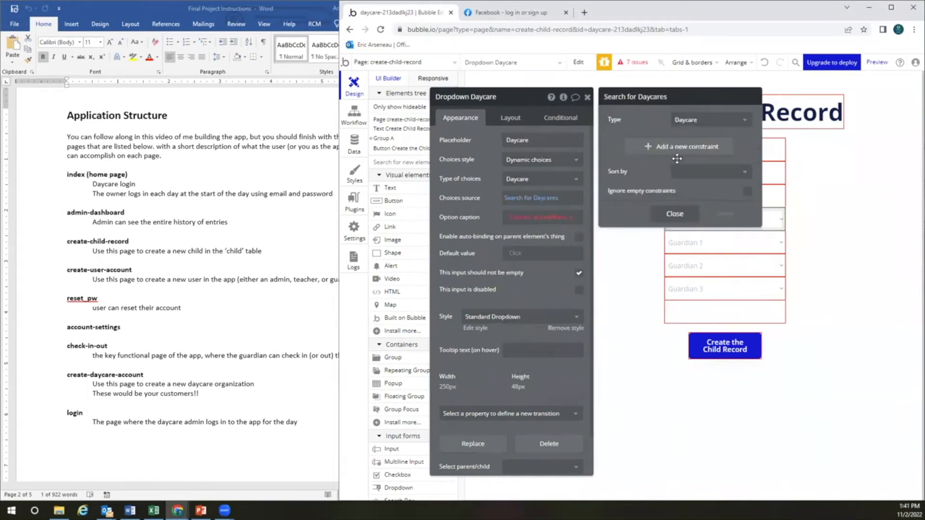
pyautogui.click(670, 212)
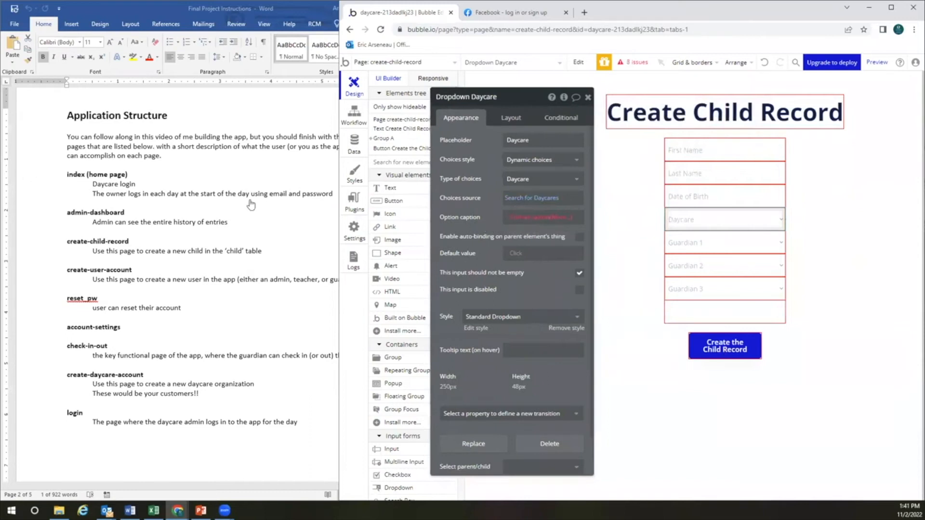
# Set the Daycare dropdown's option caption to Current option's name
pyautogui.click(523, 221)
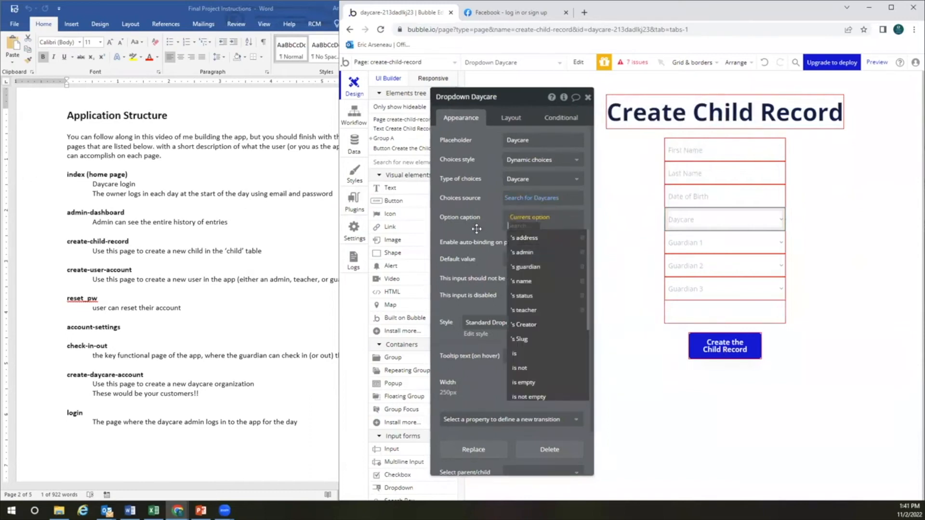
pyautogui.click(528, 280)
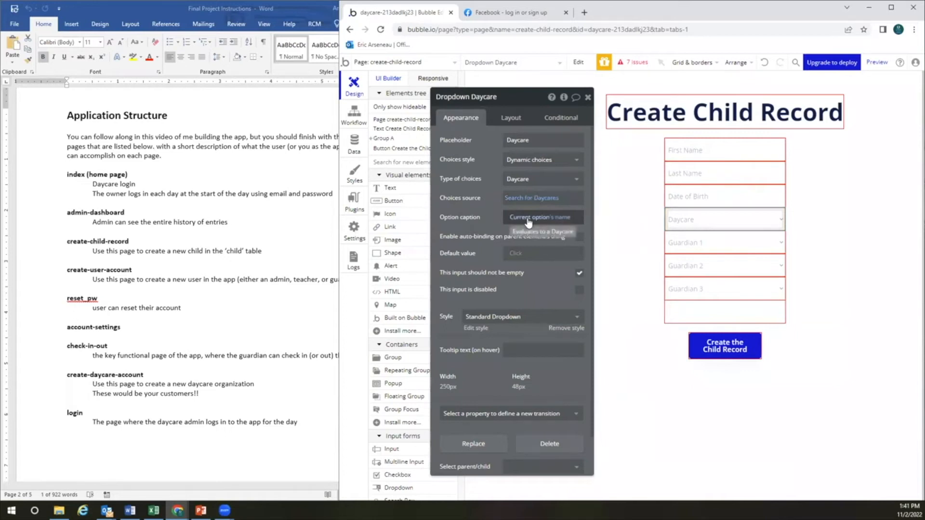
pyautogui.click(555, 217)
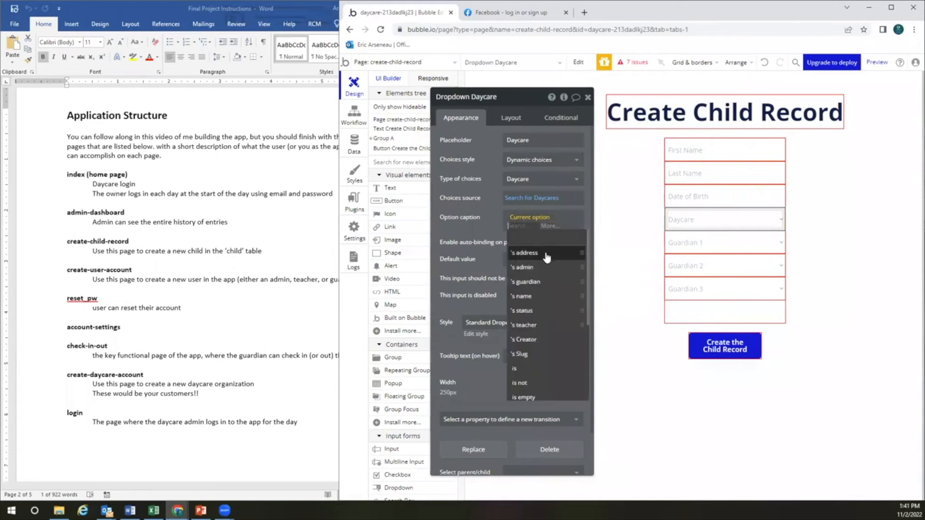
pyautogui.click(482, 241)
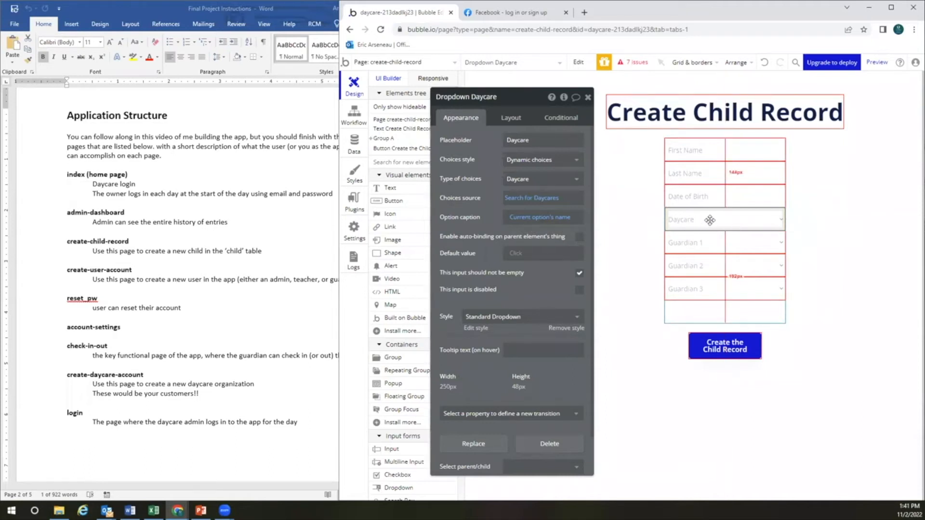
# Set Guardian 1's option caption to Current option's first-name followed by Current option's last-name
pyautogui.click(700, 244)
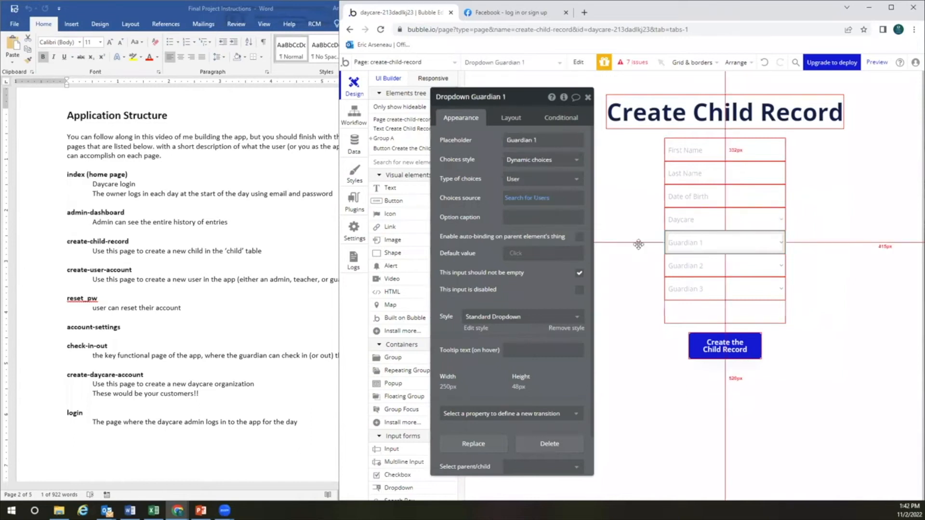
pyautogui.click(521, 212)
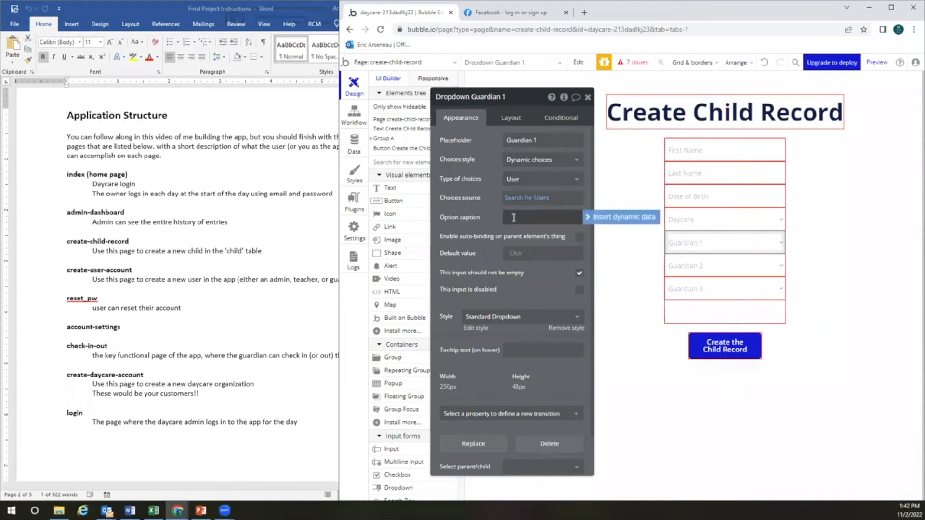
pyautogui.click(592, 217)
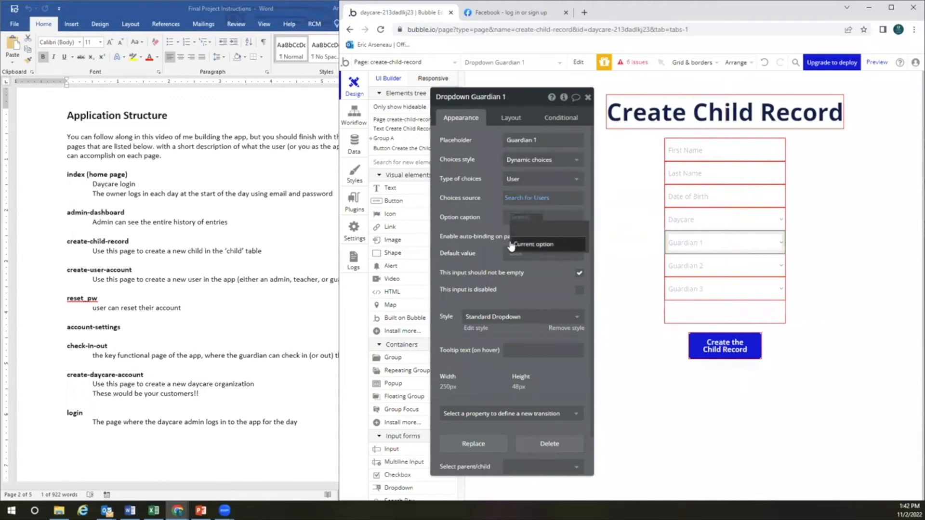
pyautogui.click(530, 244)
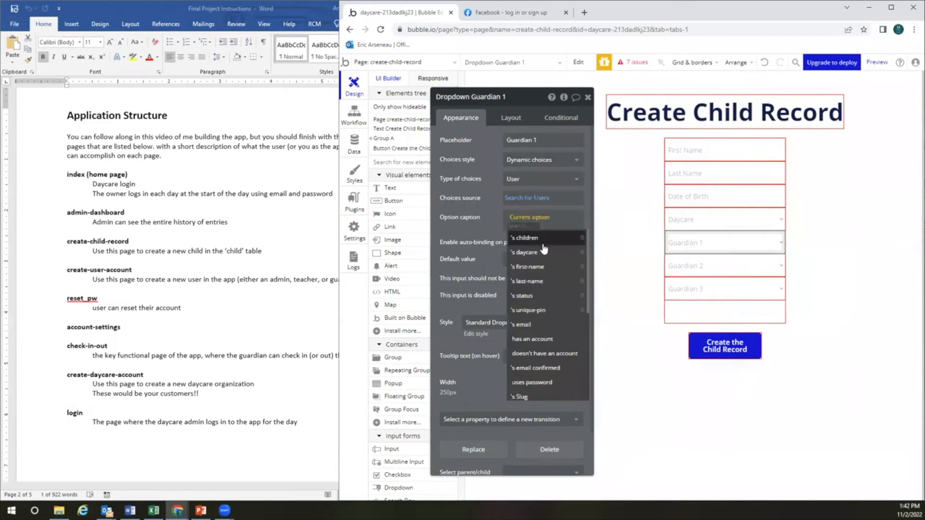
pyautogui.click(529, 267)
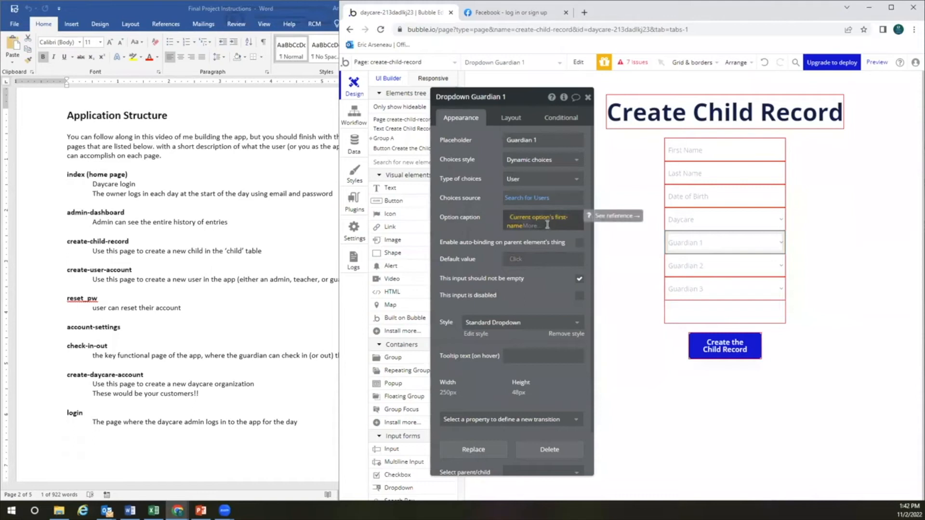
pyautogui.click(547, 224)
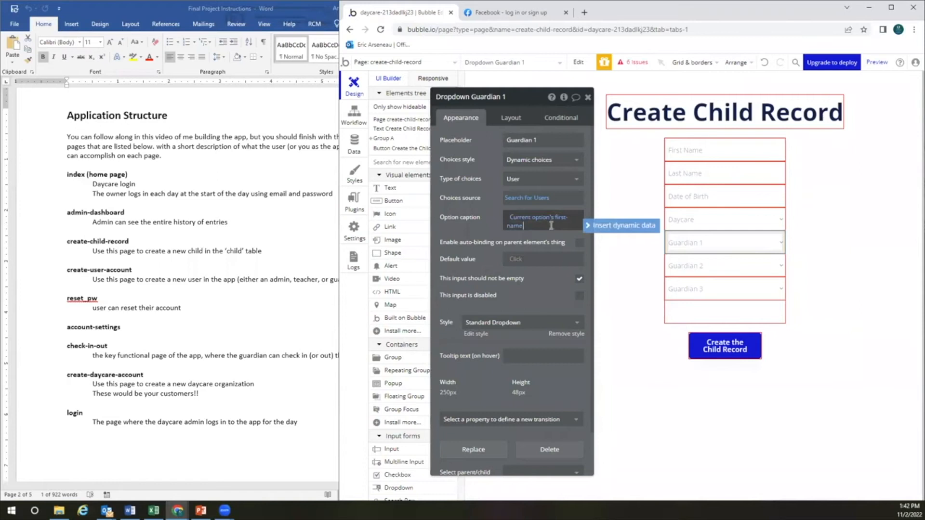
pyautogui.click(600, 224)
pyautogui.click(581, 249)
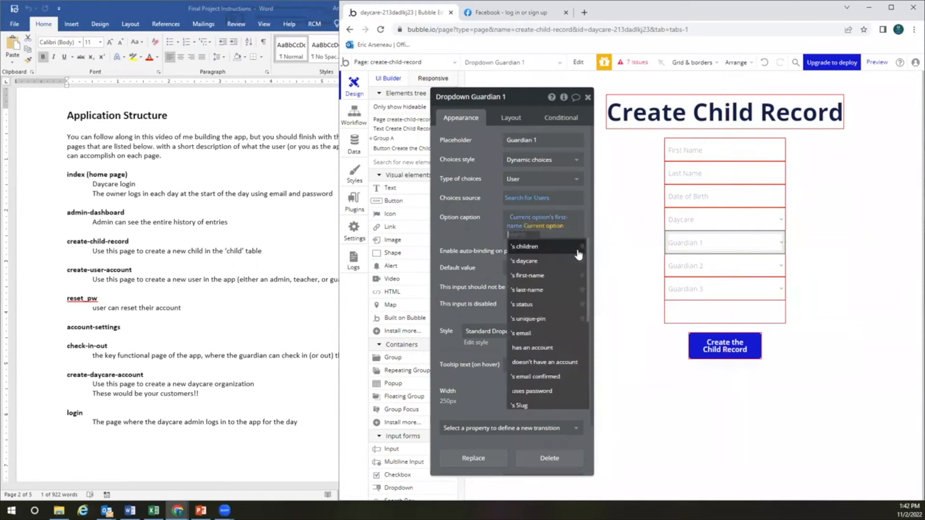
pyautogui.click(530, 290)
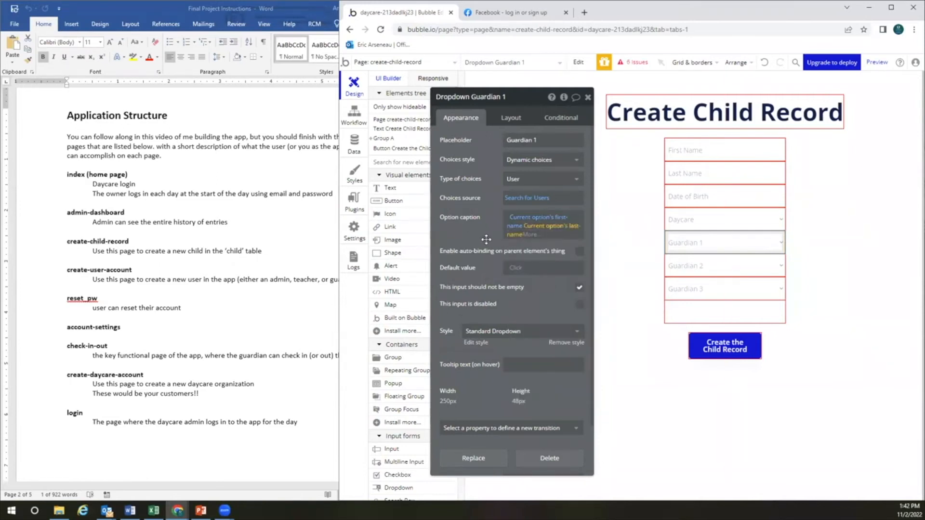
pyautogui.click(531, 235)
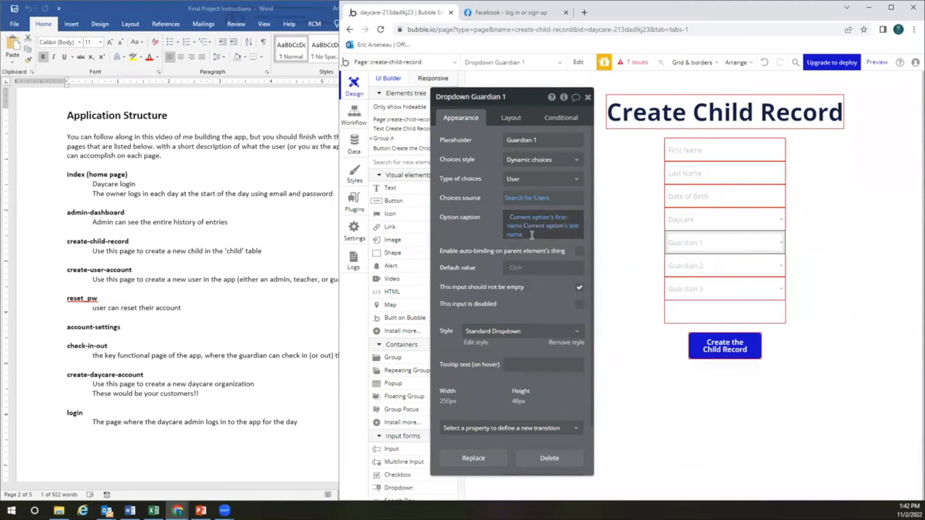
pyautogui.click(697, 264)
# Rebuild Guardian 2's option caption as Current option's first-name and last-name
pyautogui.click(559, 219)
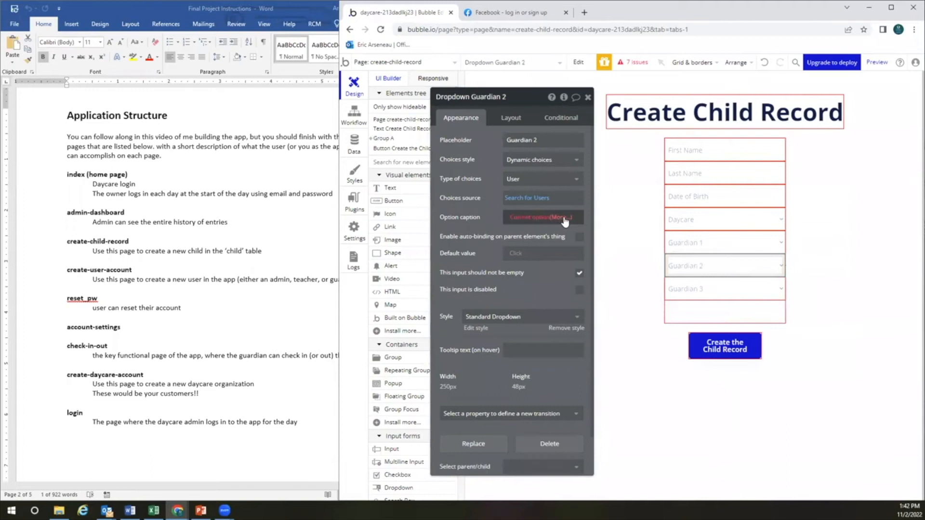
pyautogui.press('BackSpace')
pyautogui.press('BackSpace')
pyautogui.click(485, 221)
pyautogui.click(515, 218)
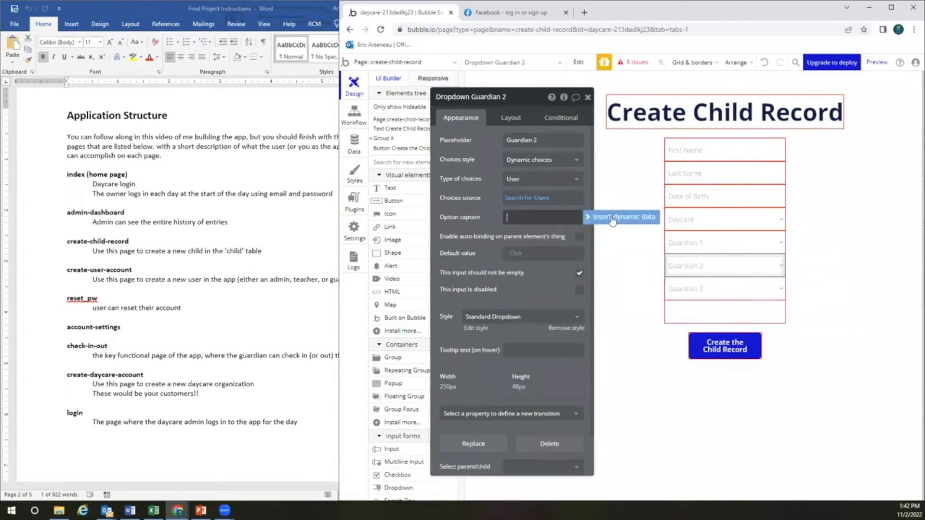
pyautogui.click(610, 220)
pyautogui.click(549, 247)
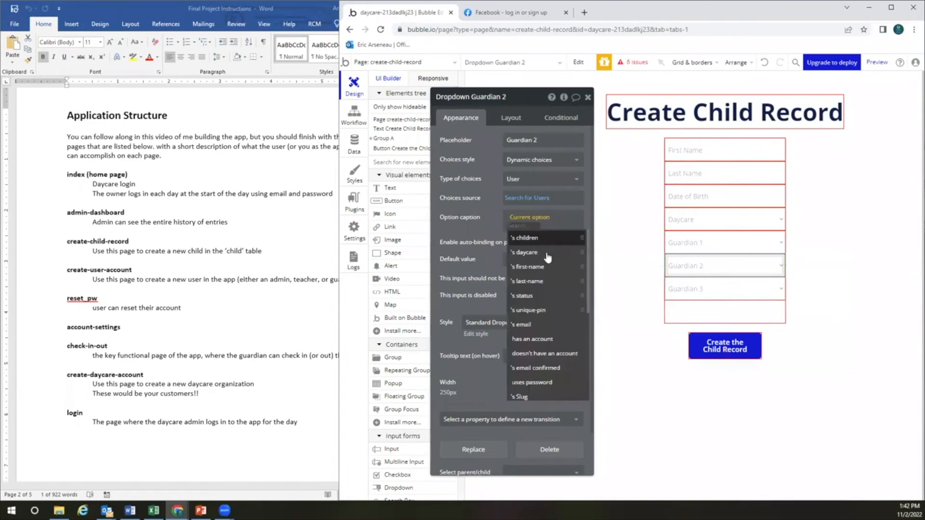
pyautogui.click(548, 260)
pyautogui.click(550, 225)
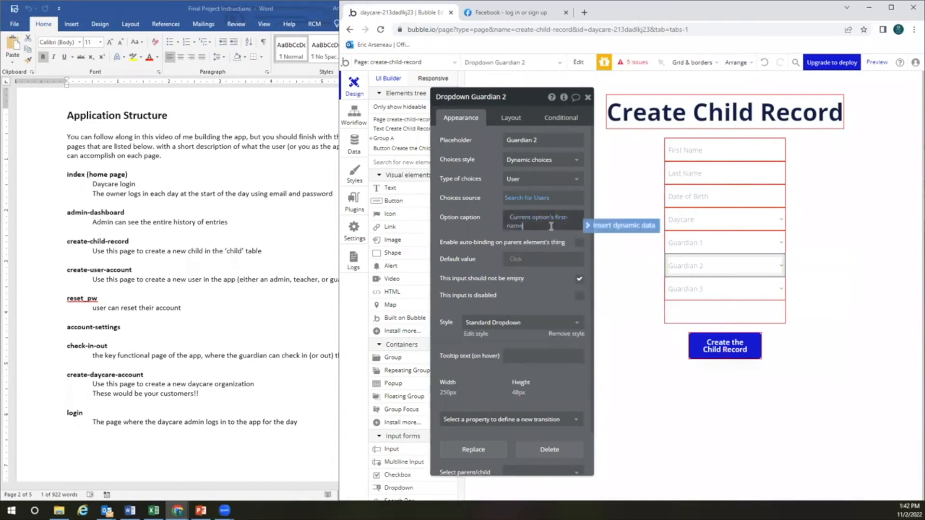
pyautogui.click(621, 225)
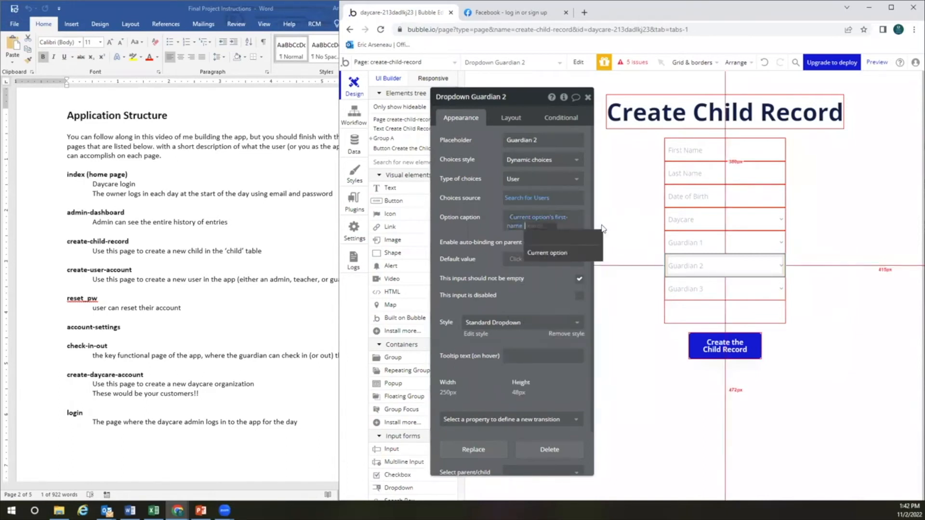
pyautogui.click(568, 254)
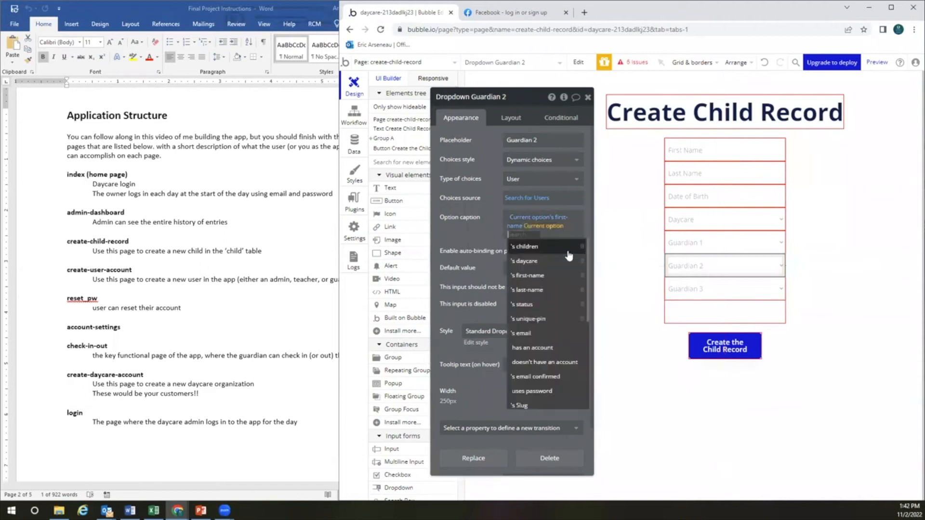
pyautogui.click(542, 289)
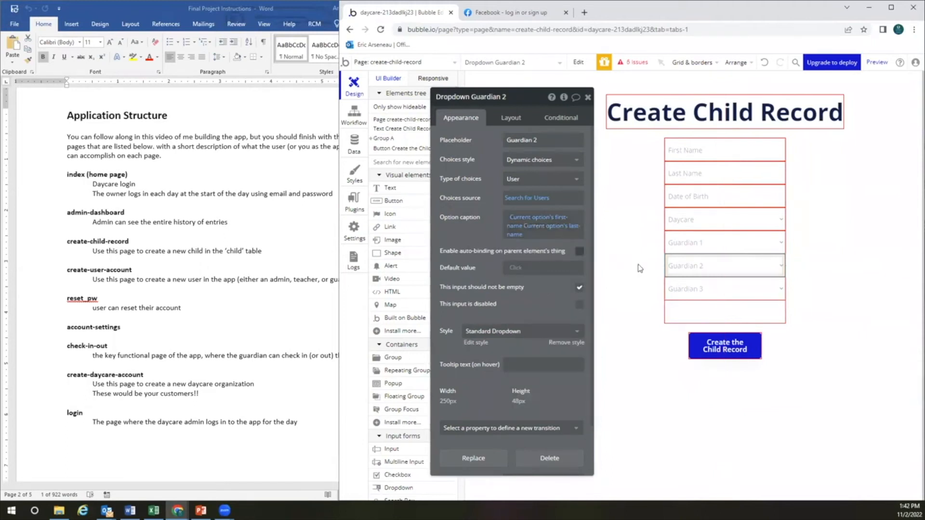
# Caption Guardian 3's options by Current option's first-name and last-name too
pyautogui.click(668, 279)
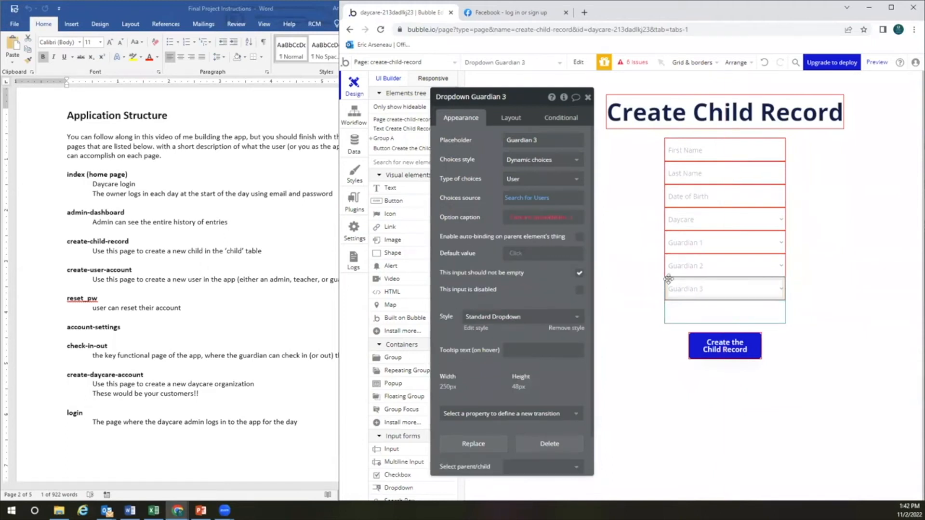
pyautogui.click(567, 218)
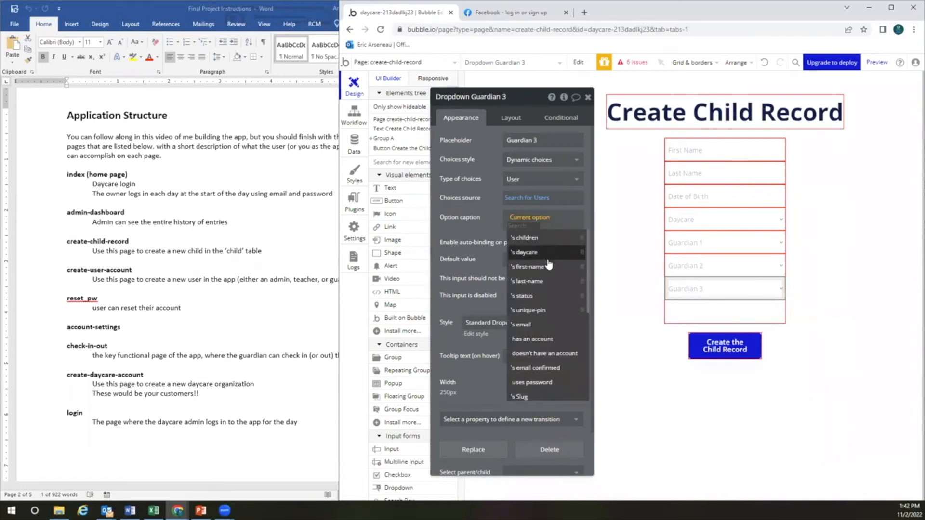
pyautogui.click(548, 268)
pyautogui.click(551, 225)
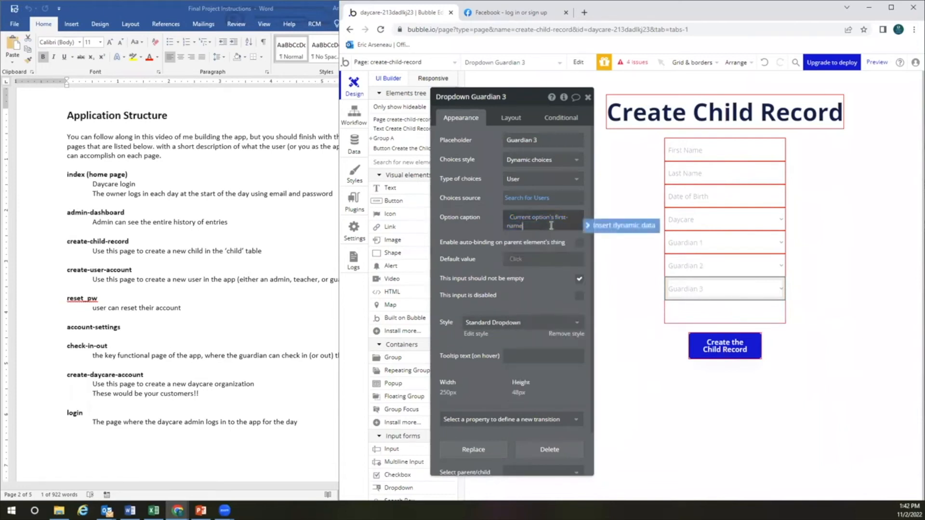
pyautogui.click(597, 225)
pyautogui.click(571, 254)
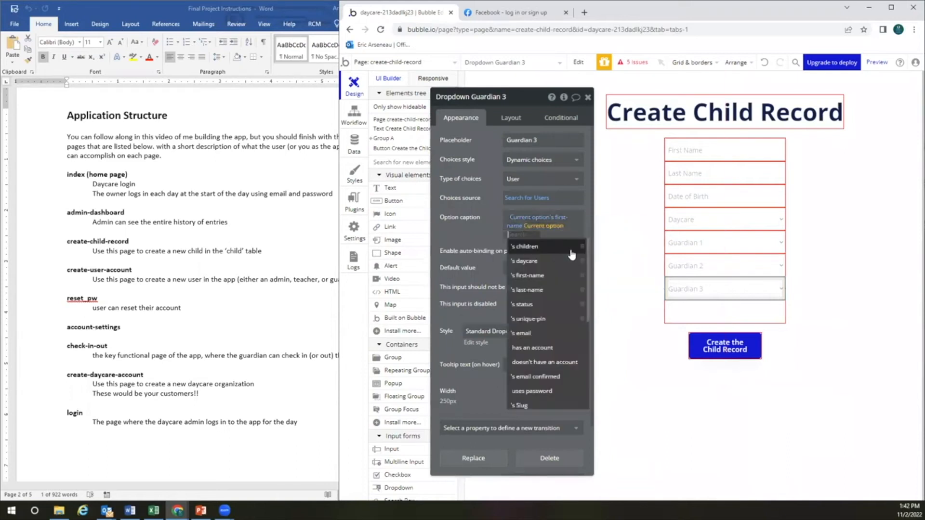
pyautogui.click(535, 289)
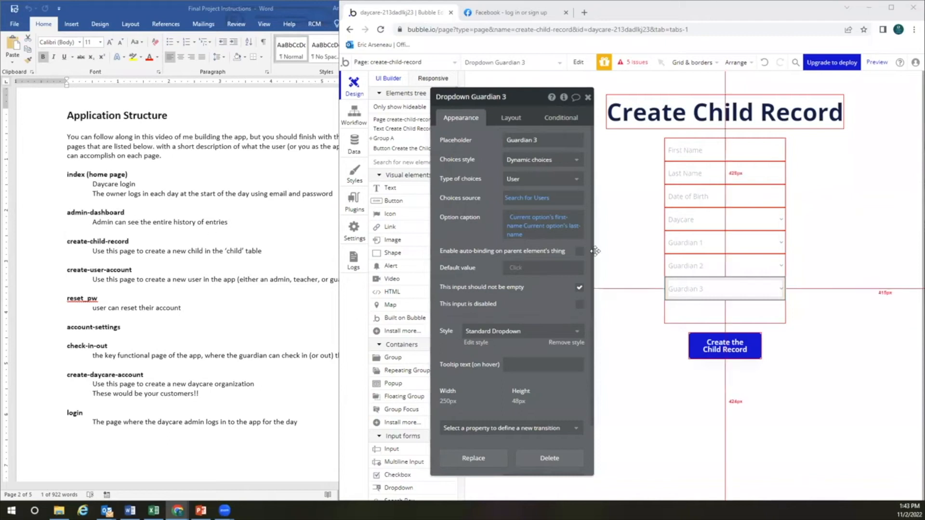
pyautogui.click(688, 237)
pyautogui.click(689, 238)
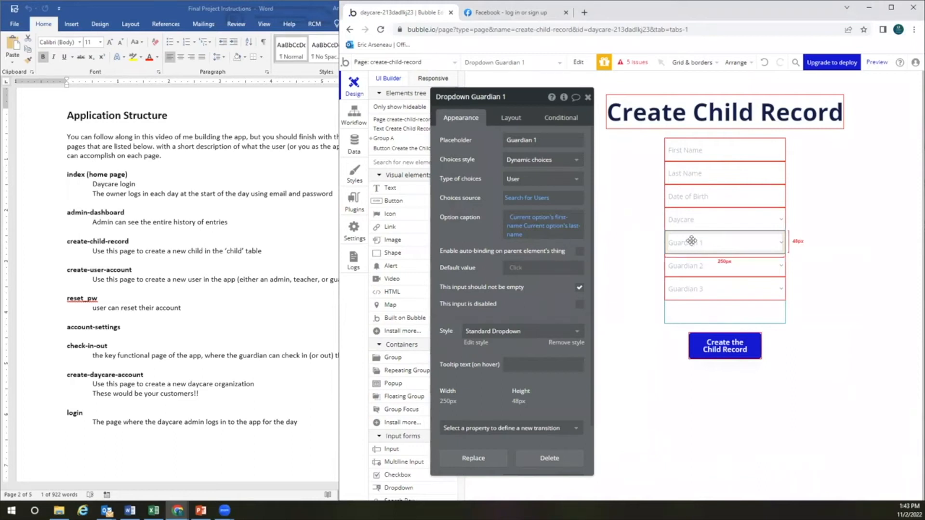
# Constrain Guardian 1's Search for Users to daycare contains Dropdown Daycare's value
pyautogui.click(524, 199)
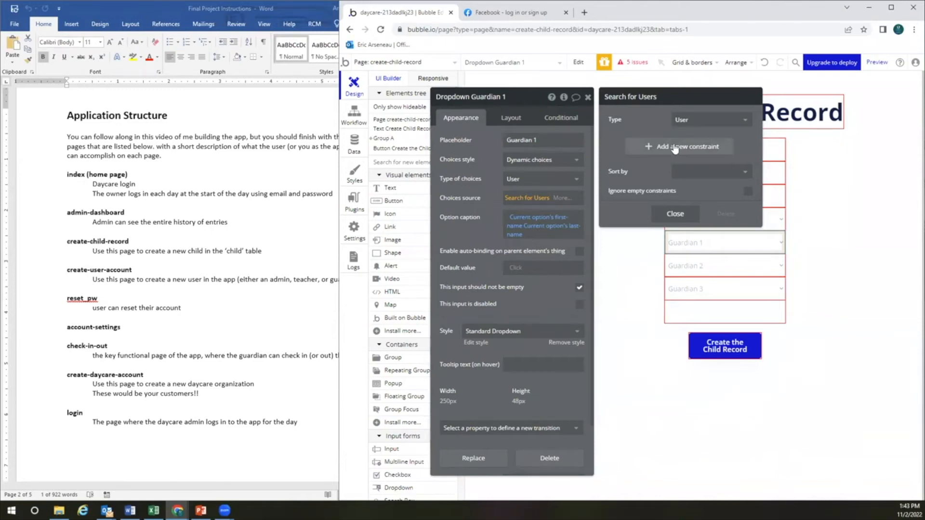
pyautogui.moveTo(520, 98); pyautogui.dragTo(488, 97)
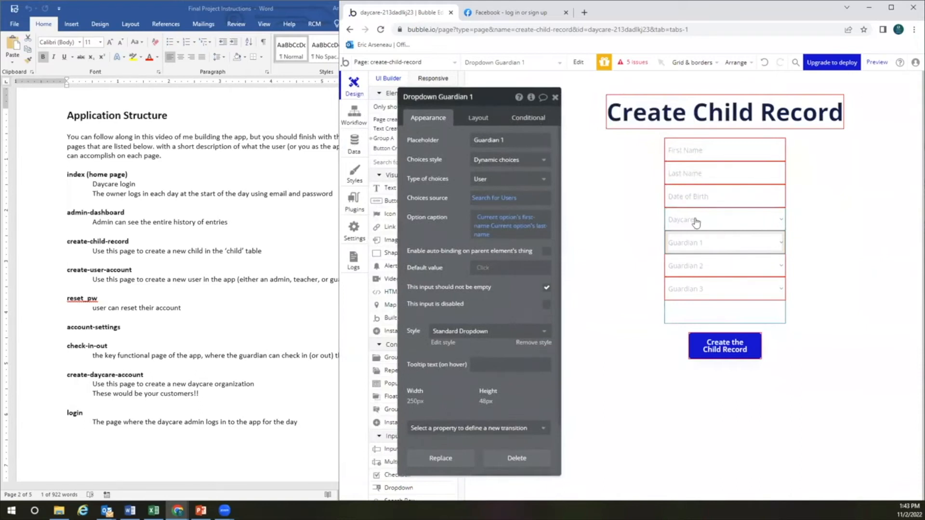
pyautogui.click(492, 199)
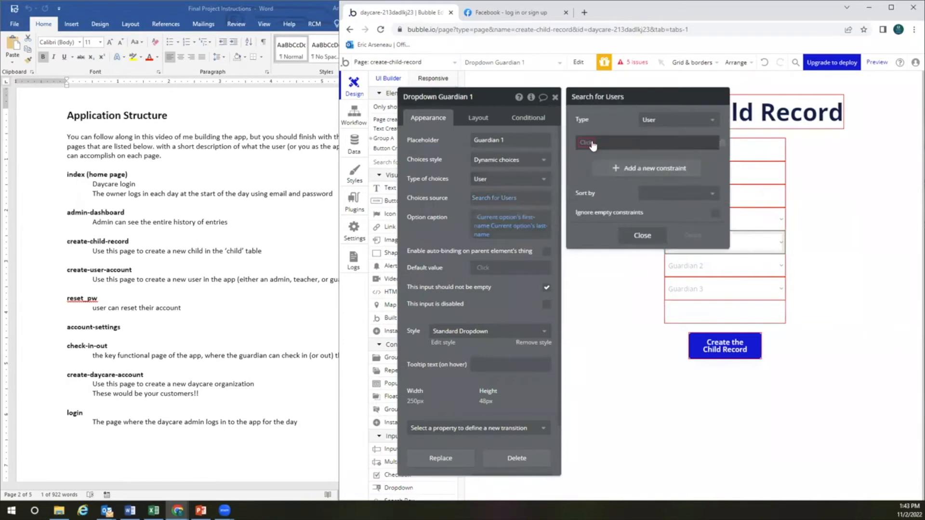
pyautogui.click(588, 147)
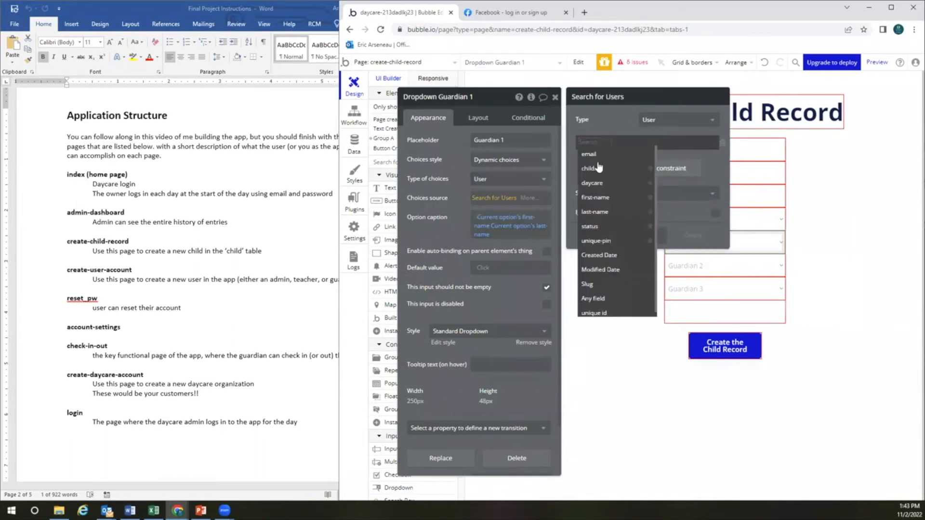
pyautogui.click(601, 185)
pyautogui.click(609, 144)
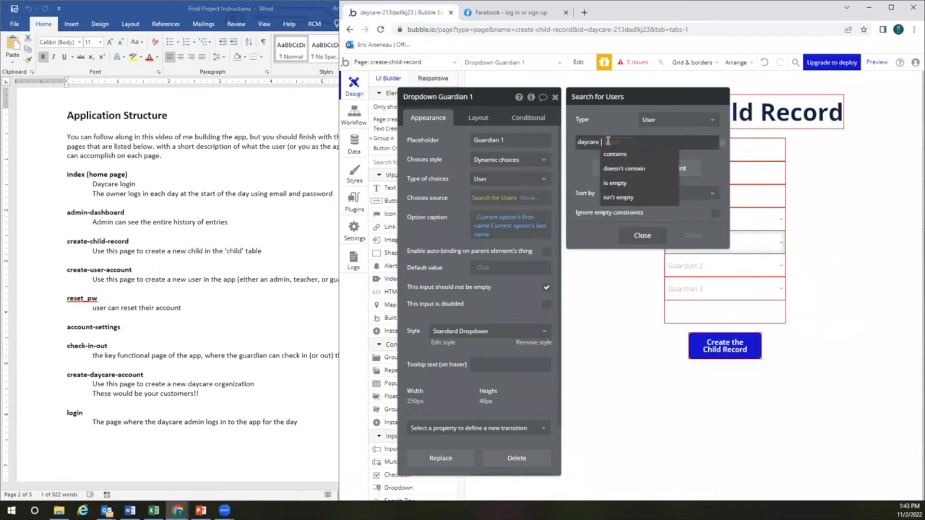
pyautogui.click(620, 161)
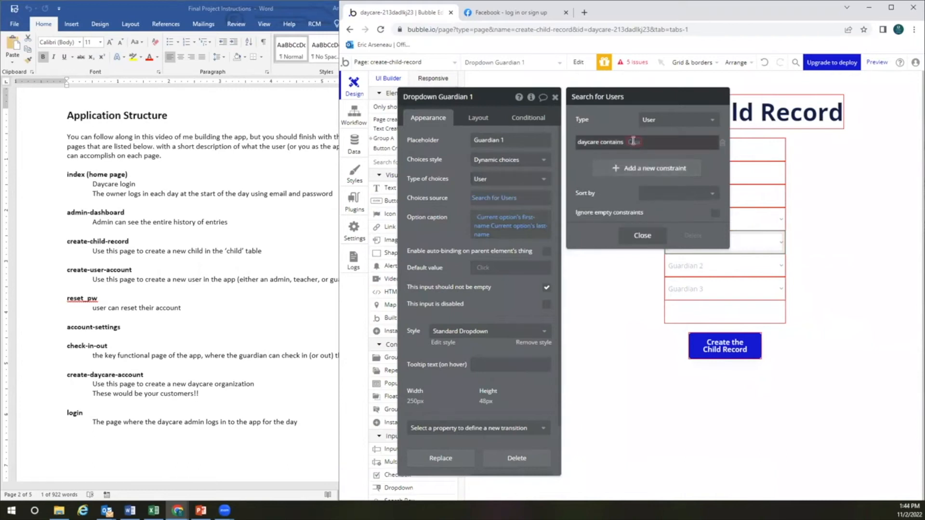
pyautogui.click(633, 141)
pyautogui.write('d')
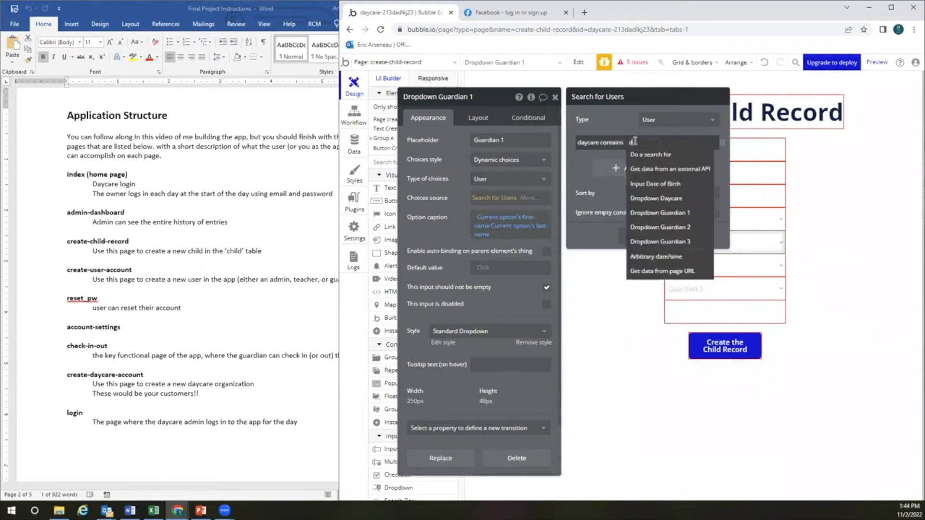
pyautogui.write('rop')
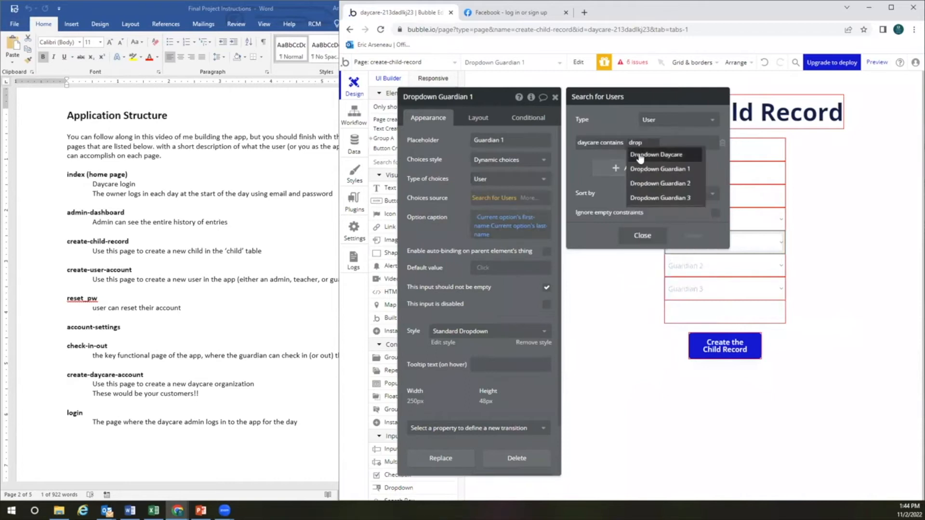
pyautogui.click(640, 155)
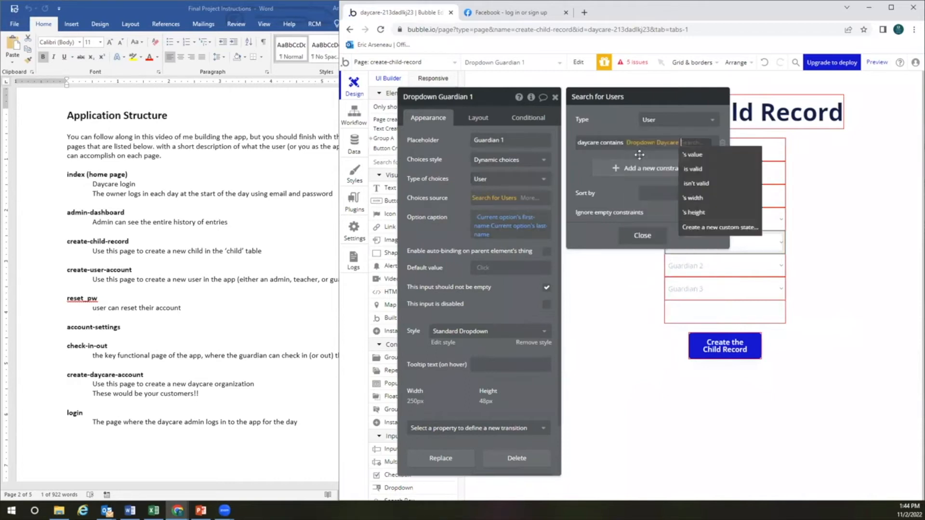
pyautogui.click(689, 153)
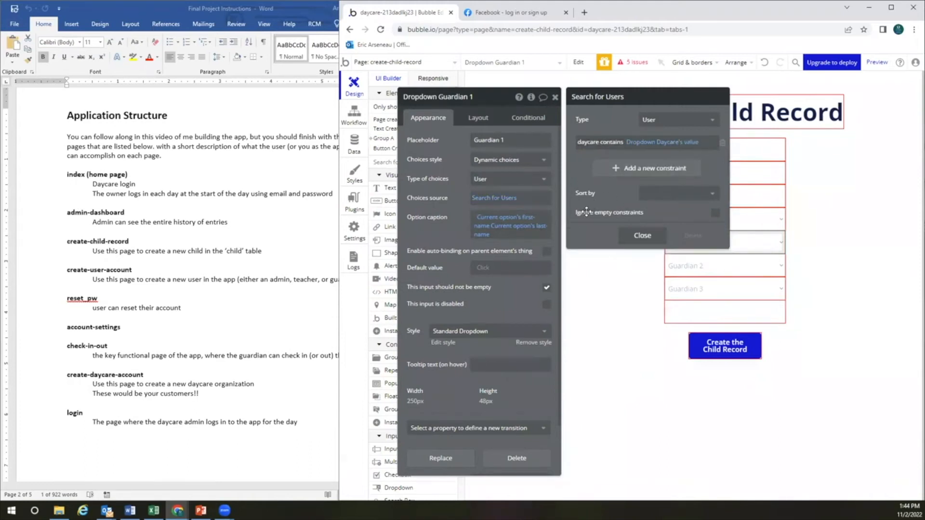
# Reopen Guardian 1's user search to confirm the daycare constraint
pyautogui.moveTo(489, 97); pyautogui.dragTo(503, 107)
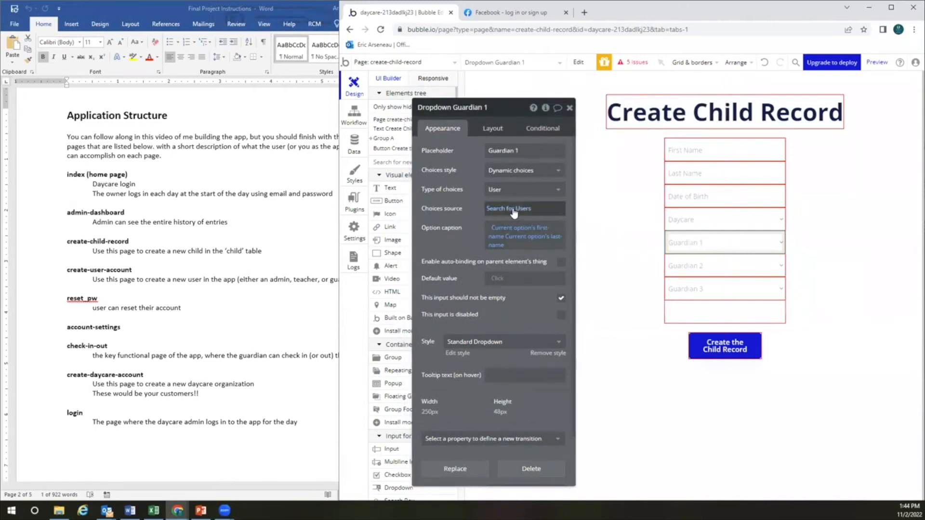
pyautogui.click(539, 209)
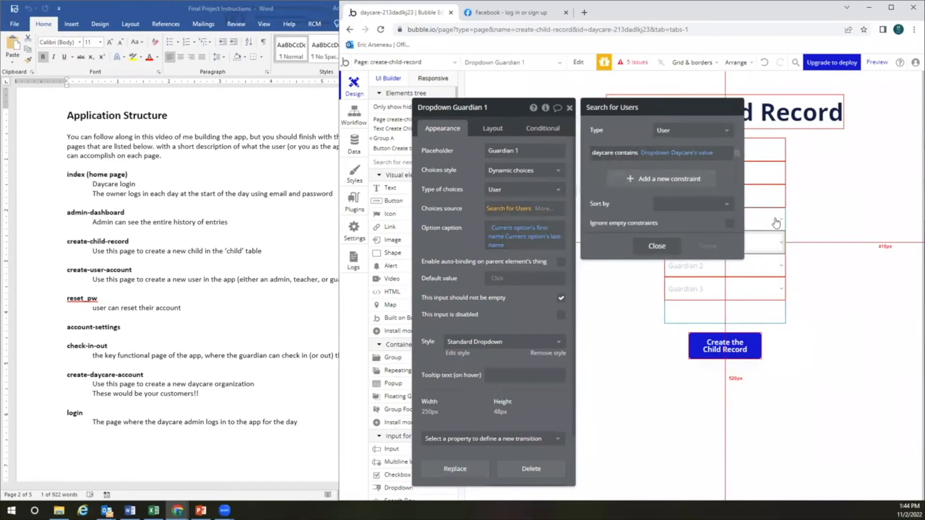
pyautogui.click(763, 270)
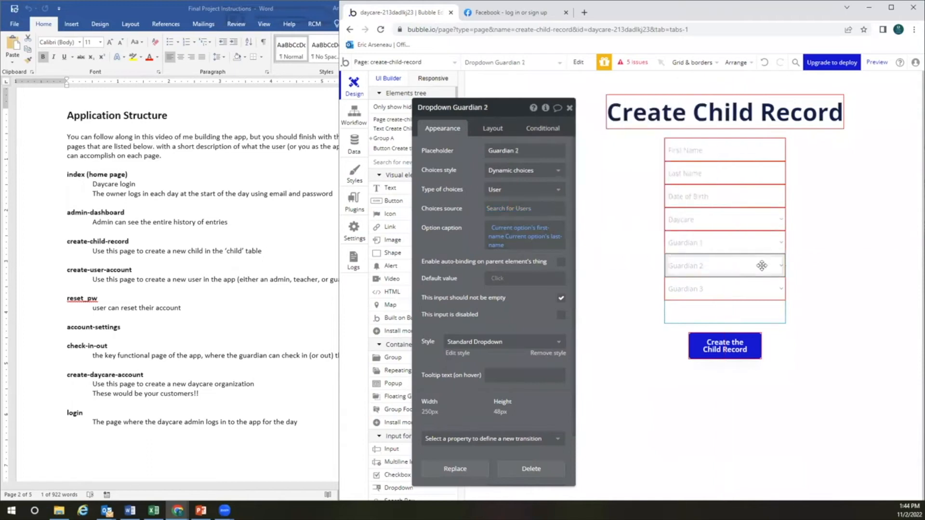
# Add the constraint daycare contains Dropdown Daycare's value to Guardian 2's user search
pyautogui.click(518, 213)
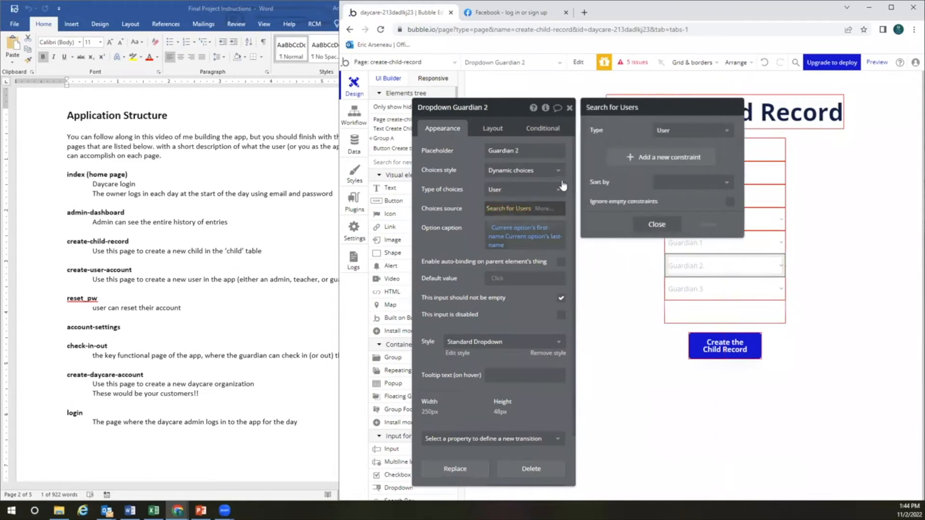
pyautogui.click(666, 160)
pyautogui.click(607, 153)
pyautogui.click(618, 191)
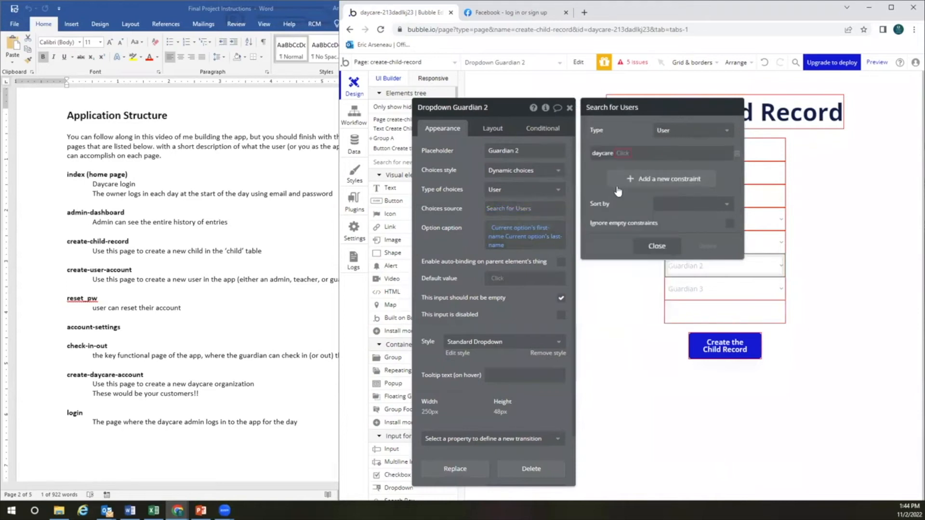
pyautogui.click(622, 153)
pyautogui.click(626, 165)
pyautogui.click(648, 153)
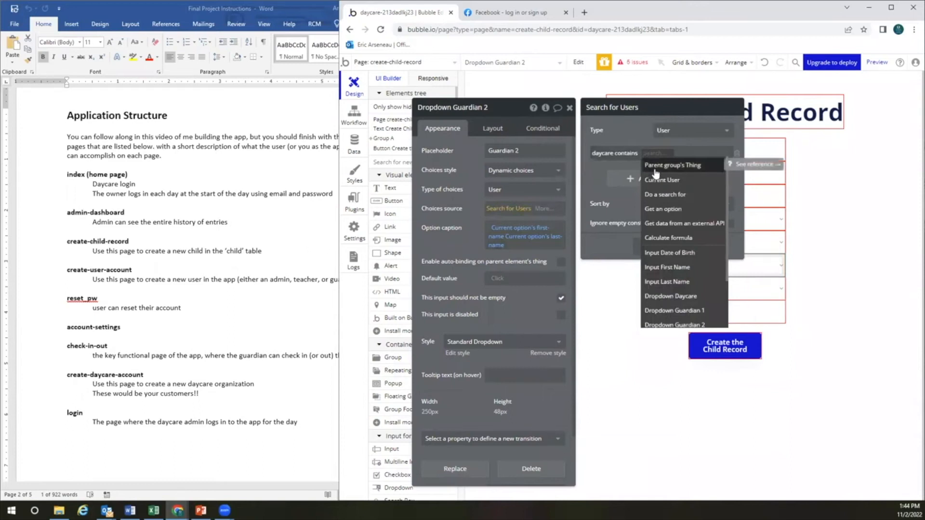
pyautogui.write('drop')
pyautogui.click(656, 167)
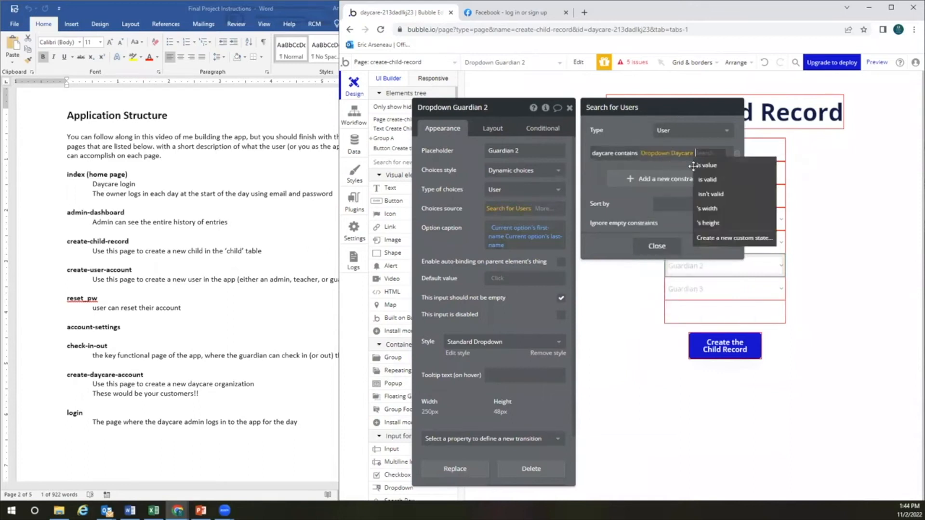
pyautogui.click(700, 166)
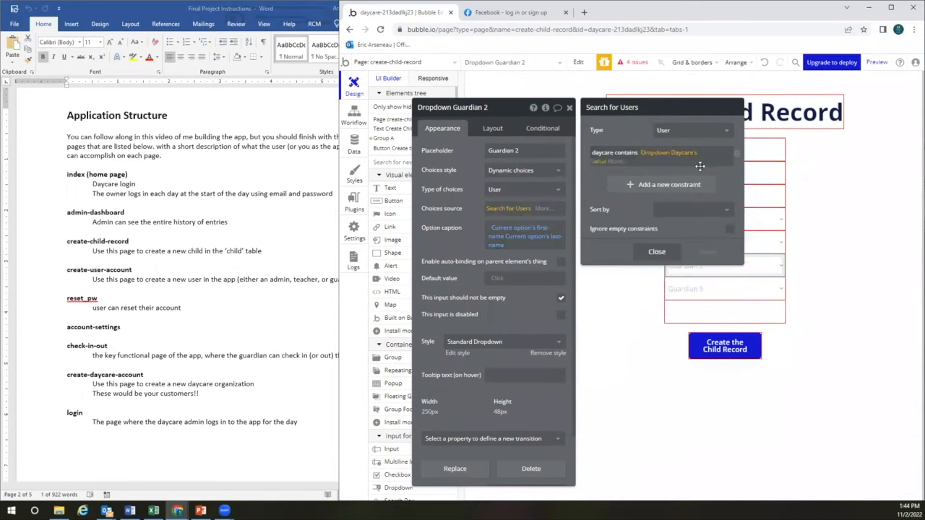
# Apply the same daycare contains Dropdown Daycare's value constraint to Guardian 3's user search
pyautogui.click(720, 289)
pyautogui.click(509, 208)
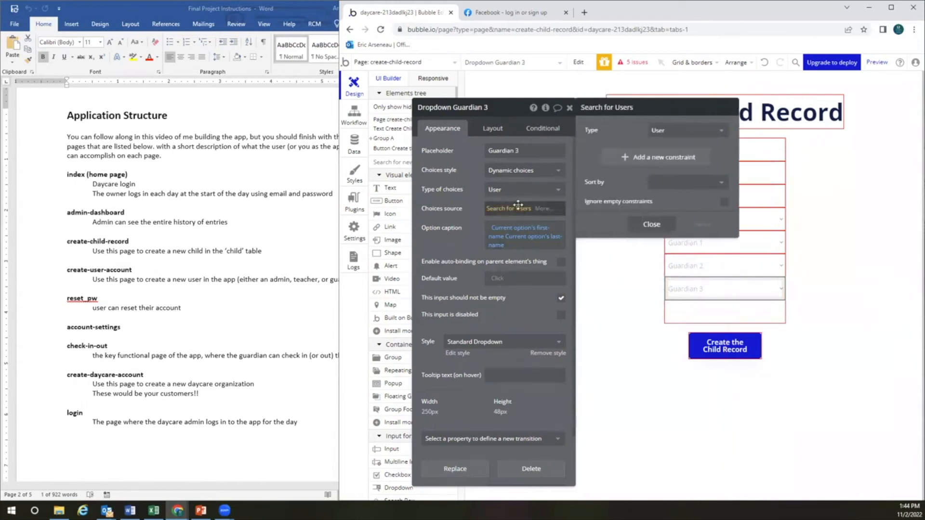
pyautogui.click(652, 154)
pyautogui.click(605, 159)
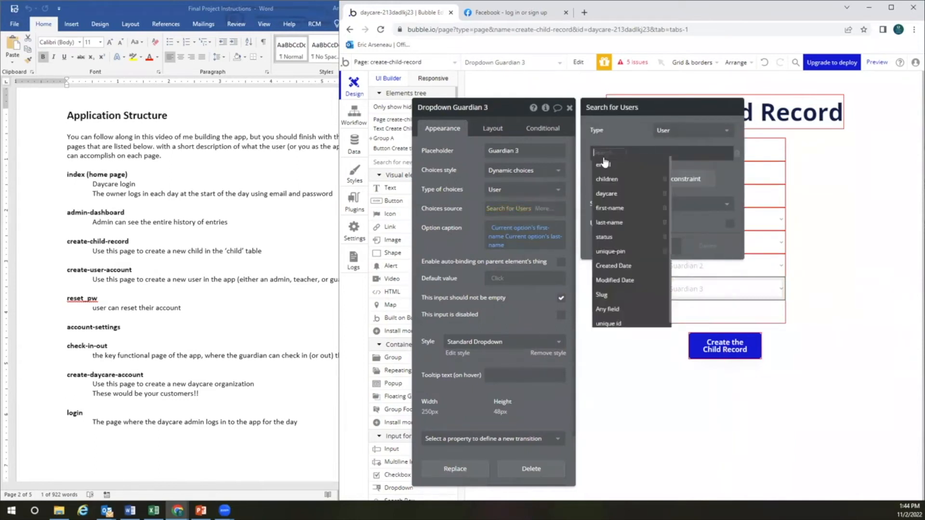
pyautogui.click(615, 195)
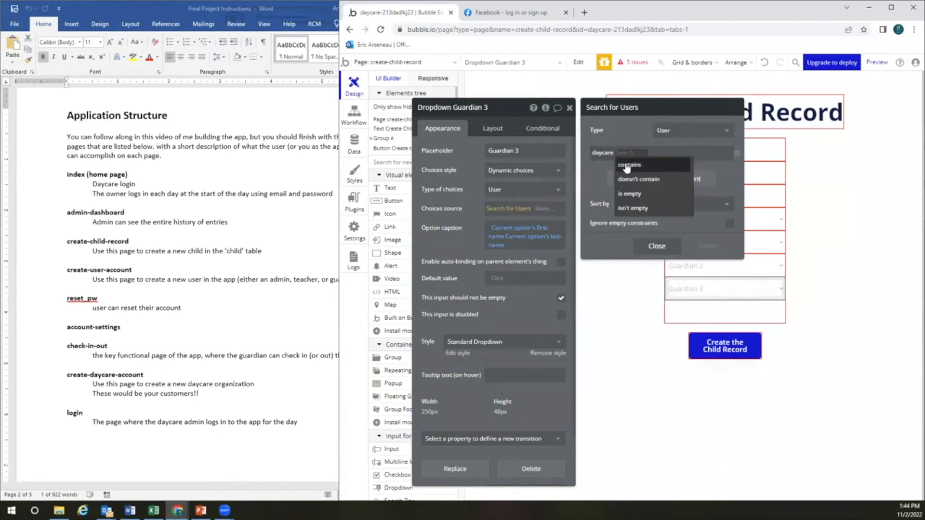
pyautogui.click(626, 166)
pyautogui.click(648, 152)
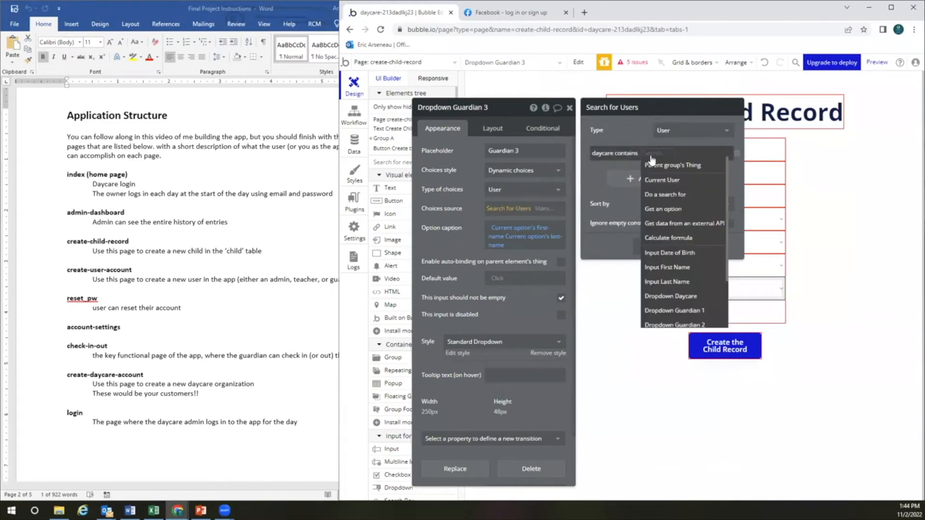
pyautogui.write('drop')
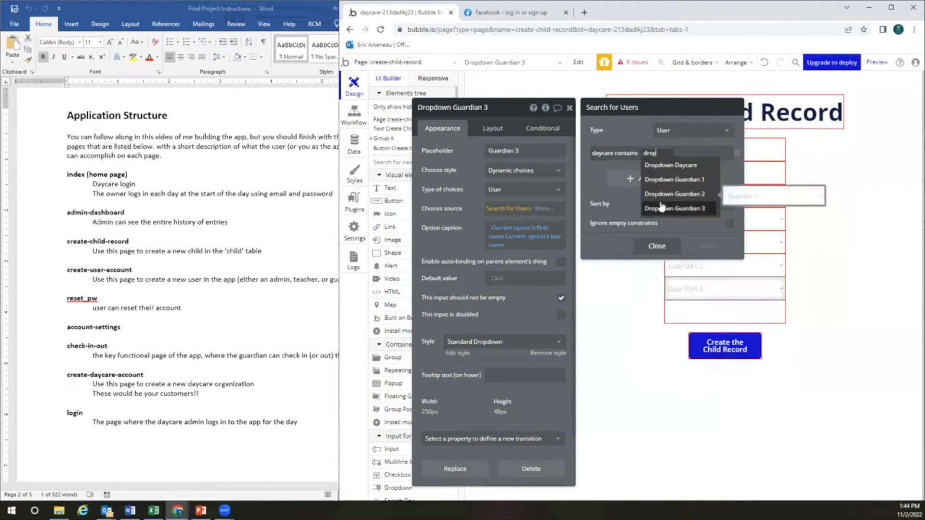
pyautogui.click(671, 164)
pyautogui.click(714, 169)
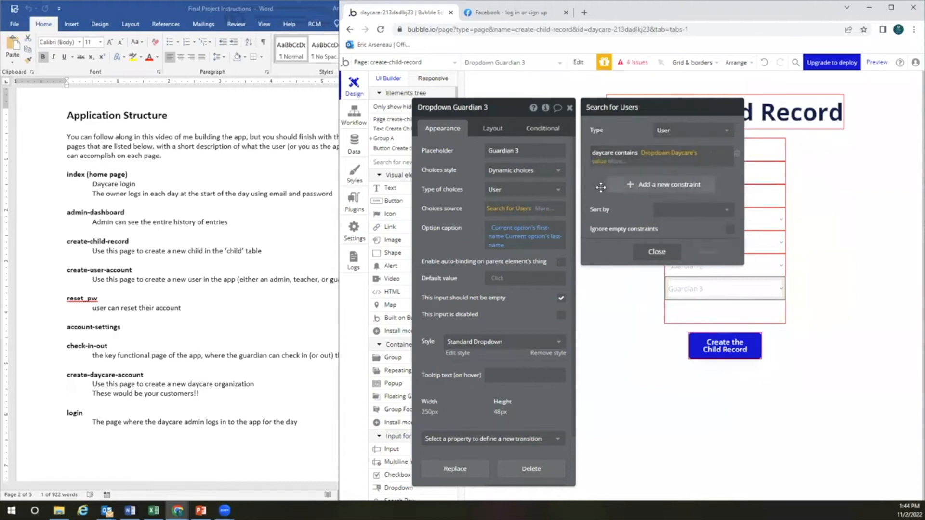
pyautogui.click(657, 247)
pyautogui.click(633, 289)
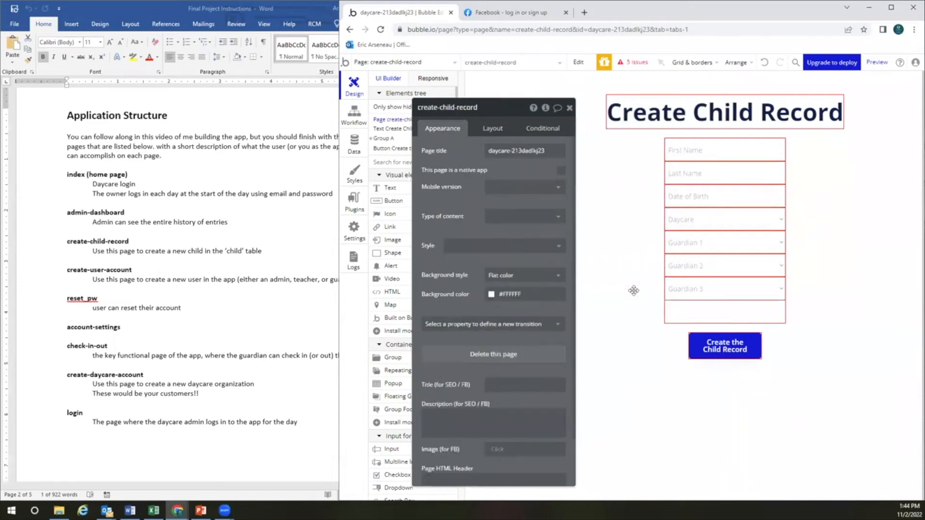
pyautogui.click(570, 109)
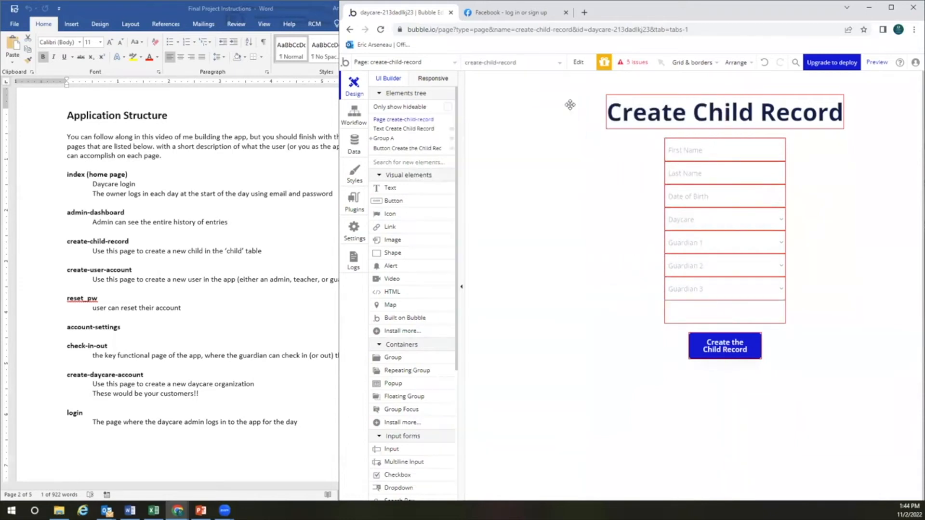
pyautogui.click(684, 252)
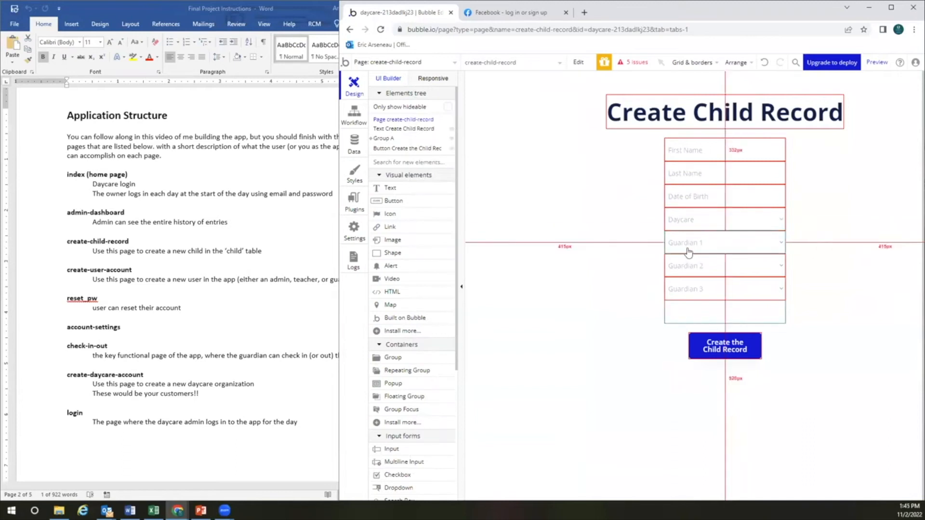
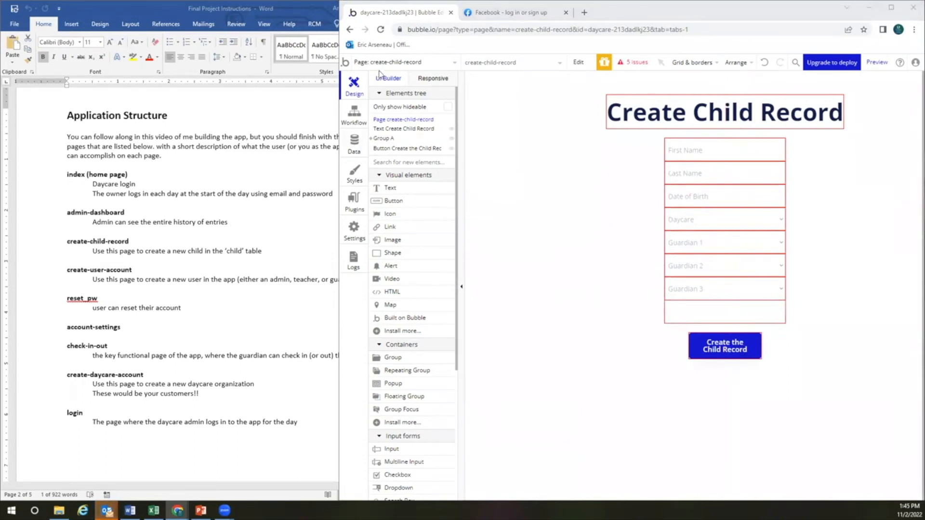
# On the create-user-account page, open the Daycare dropdown's property editor
pyautogui.click(396, 64)
pyautogui.click(400, 135)
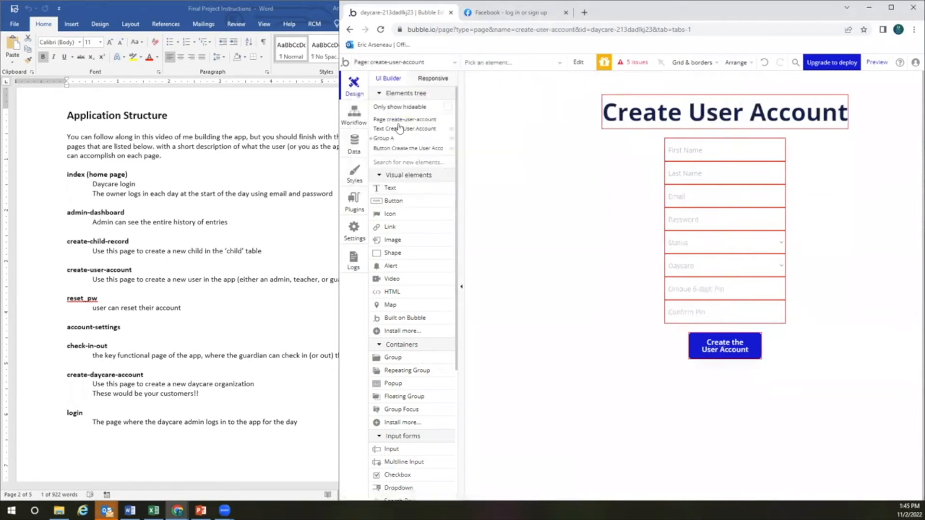
pyautogui.click(736, 245)
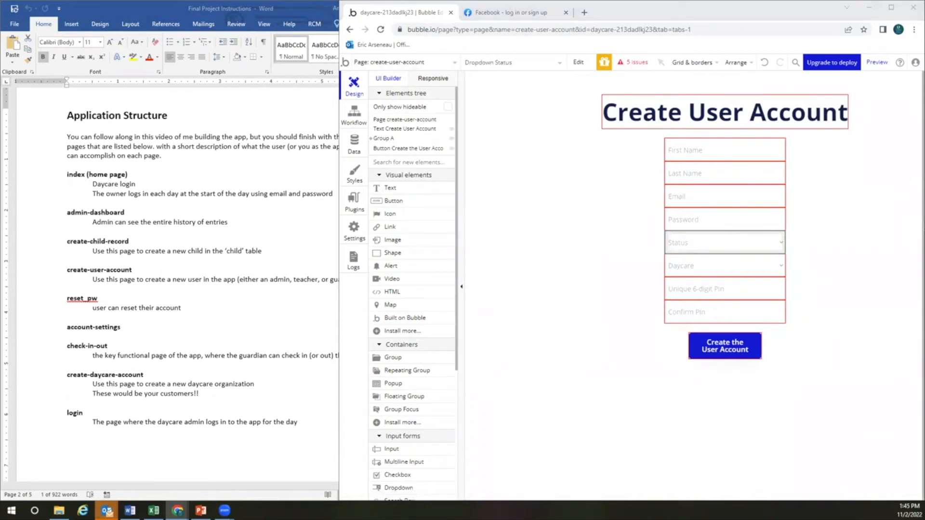
pyautogui.click(693, 267)
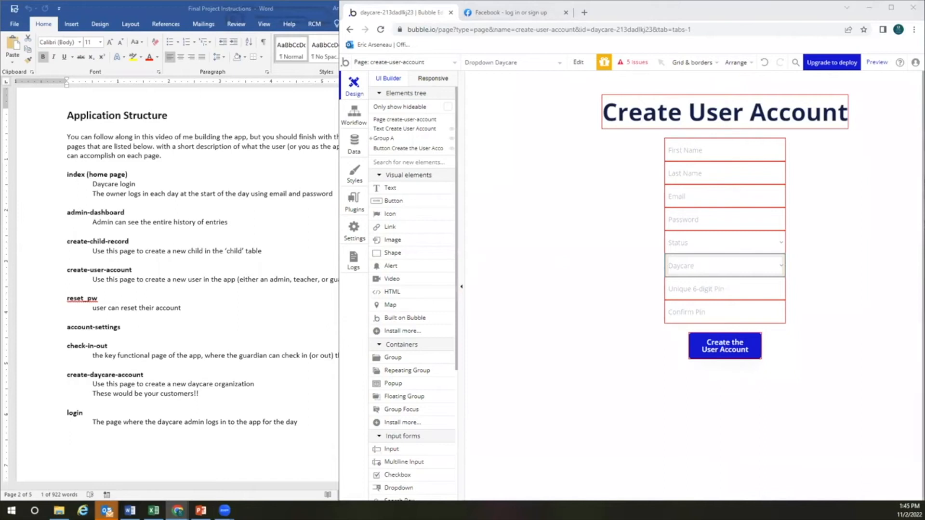
pyautogui.doubleClick(727, 266)
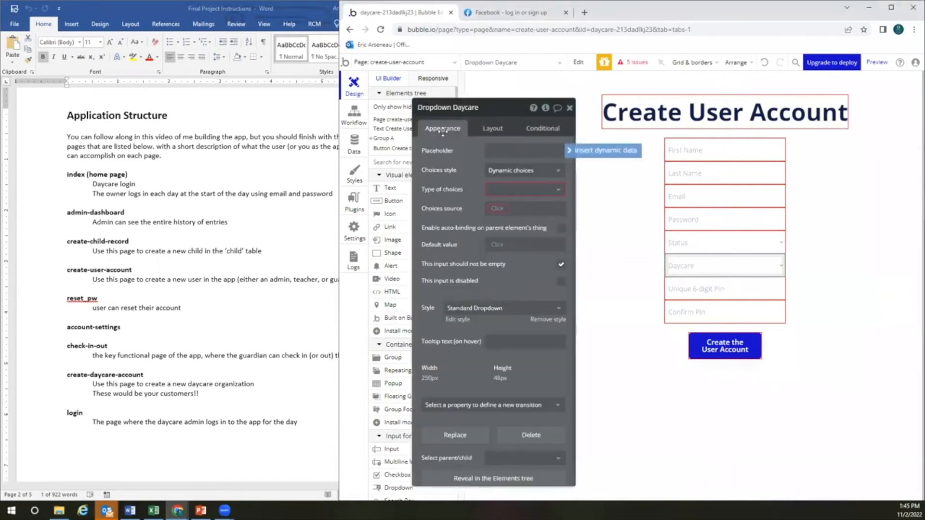
pyautogui.moveTo(475, 109); pyautogui.dragTo(459, 89)
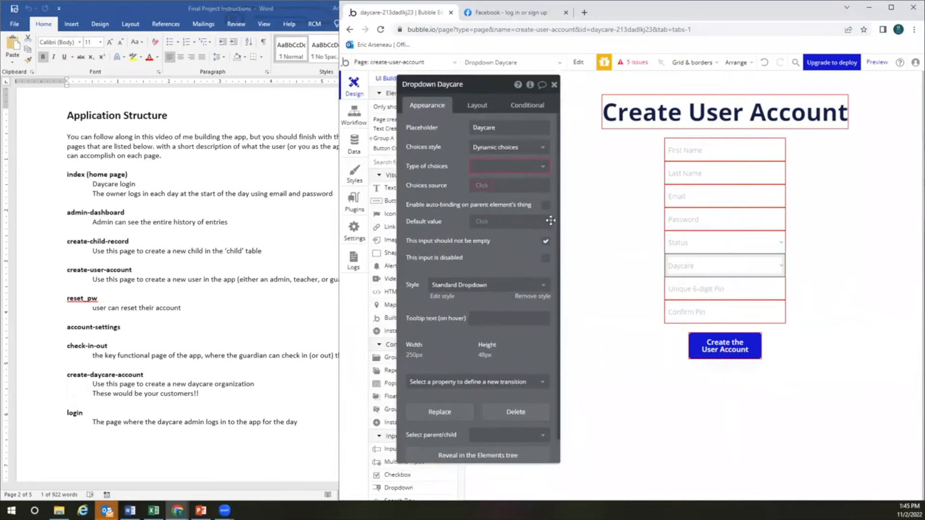
# Set the dropdown's choice type to Daycare, sourced from Do a search for Daycares, then view the data types
pyautogui.click(496, 167)
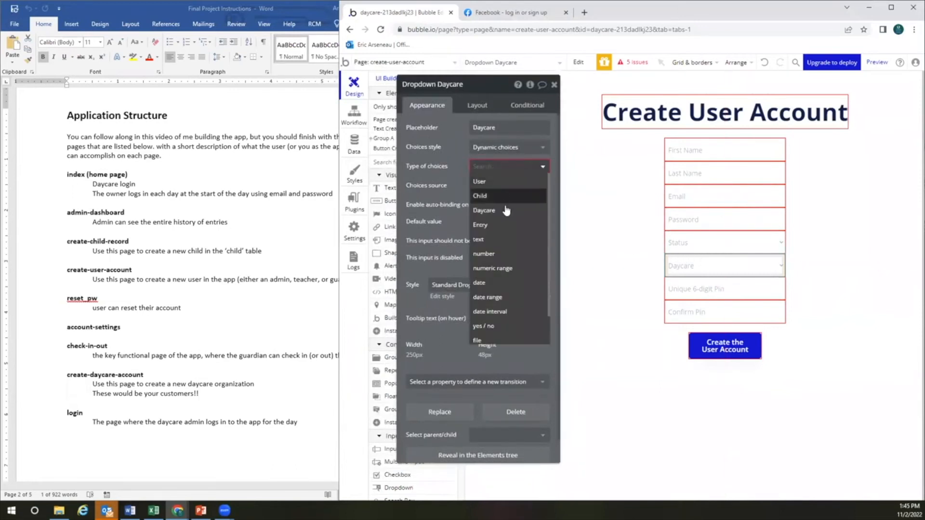
pyautogui.click(506, 211)
pyautogui.click(486, 186)
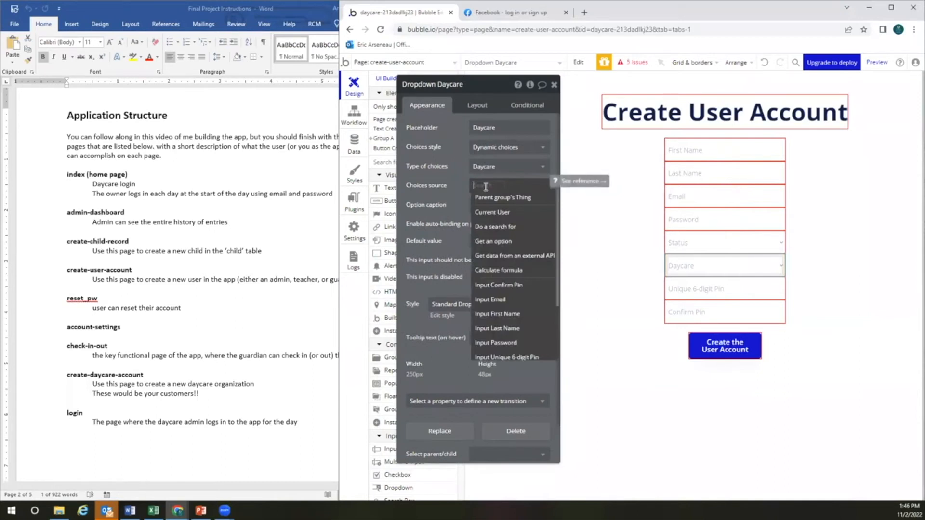
pyautogui.click(494, 226)
pyautogui.click(674, 107)
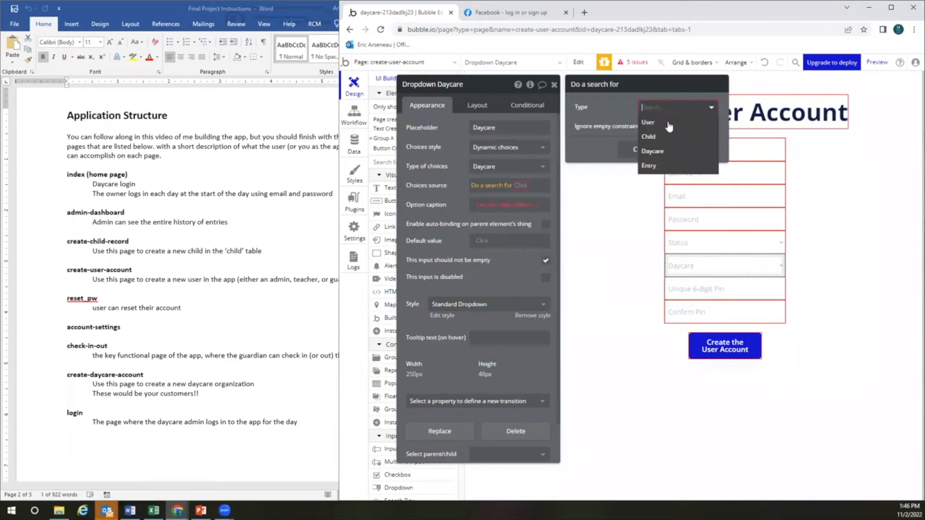
pyautogui.click(667, 152)
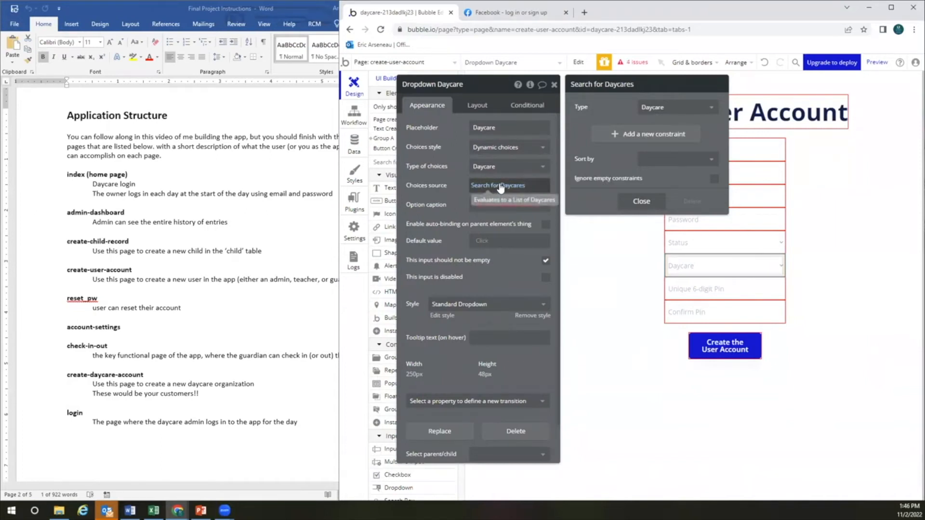
pyautogui.click(359, 148)
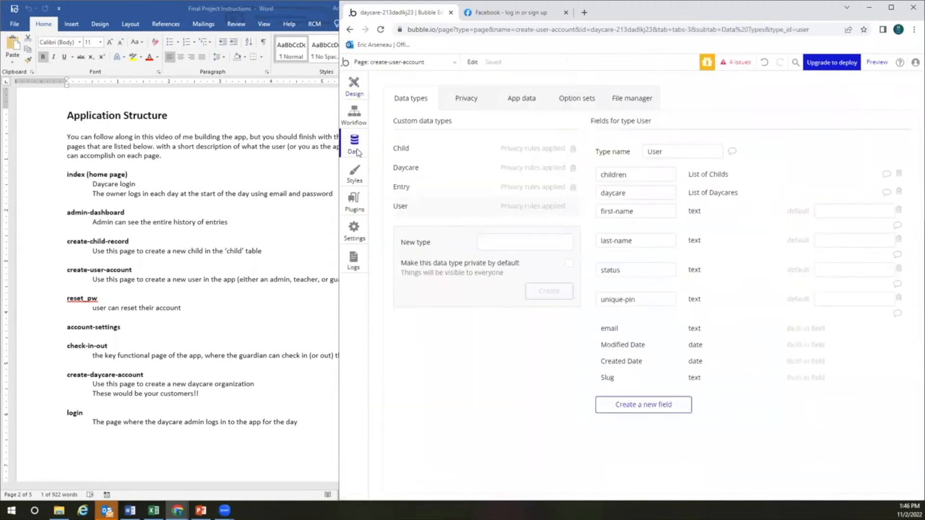
# Review the Daycare type's fields and its stored records in App data
pyautogui.click(418, 169)
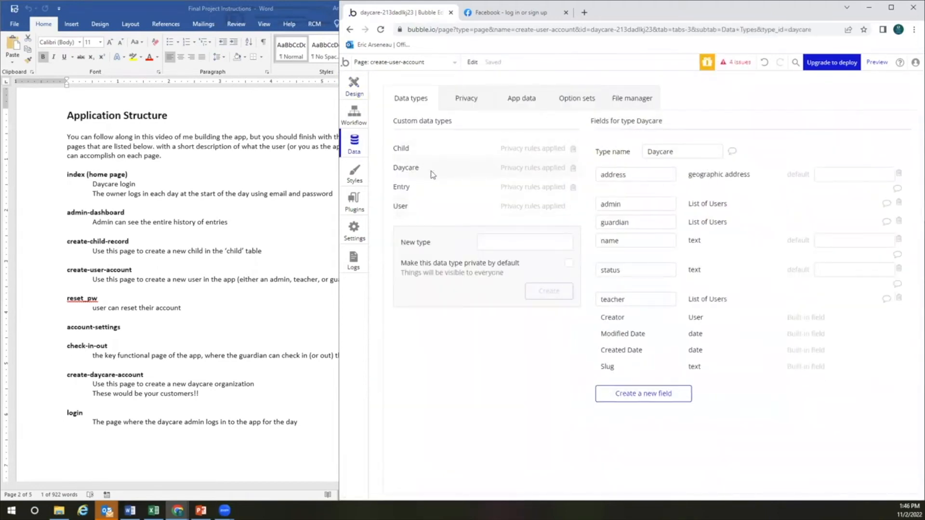
pyautogui.click(521, 102)
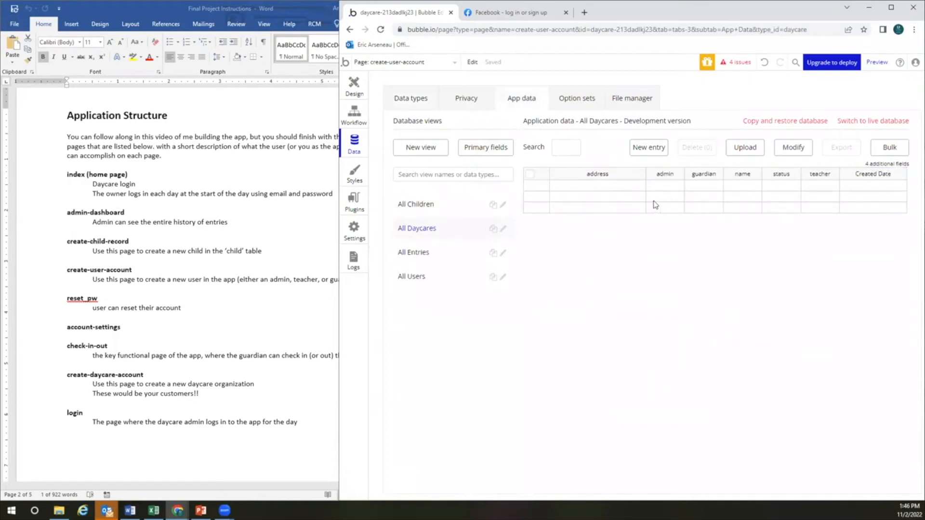
pyautogui.click(354, 86)
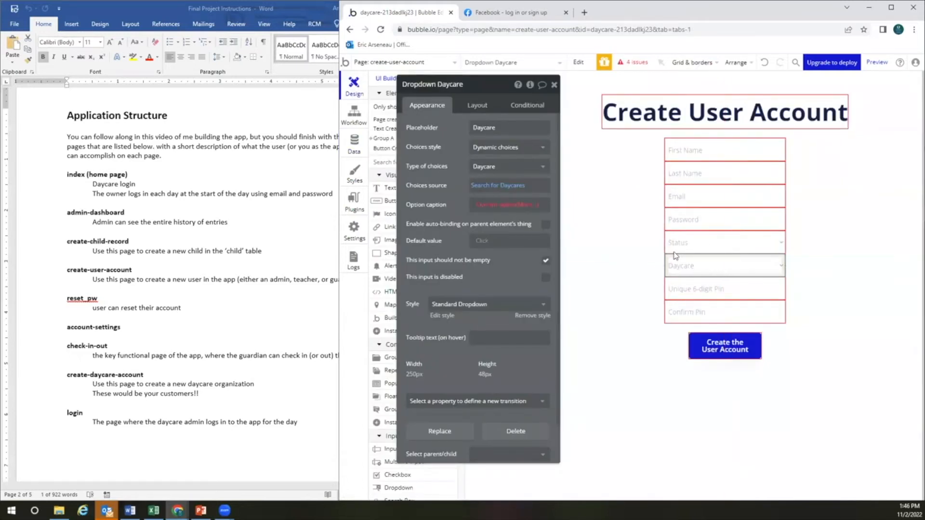
pyautogui.click(354, 146)
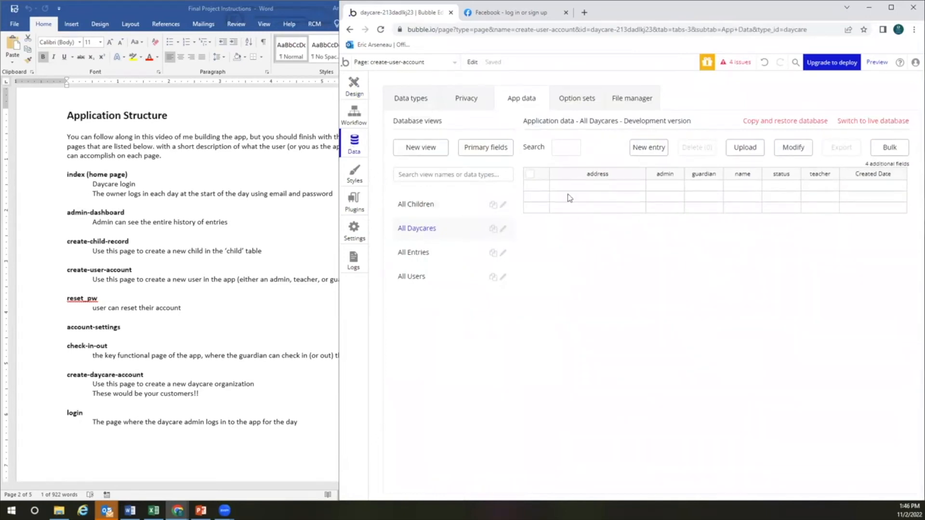
pyautogui.click(352, 88)
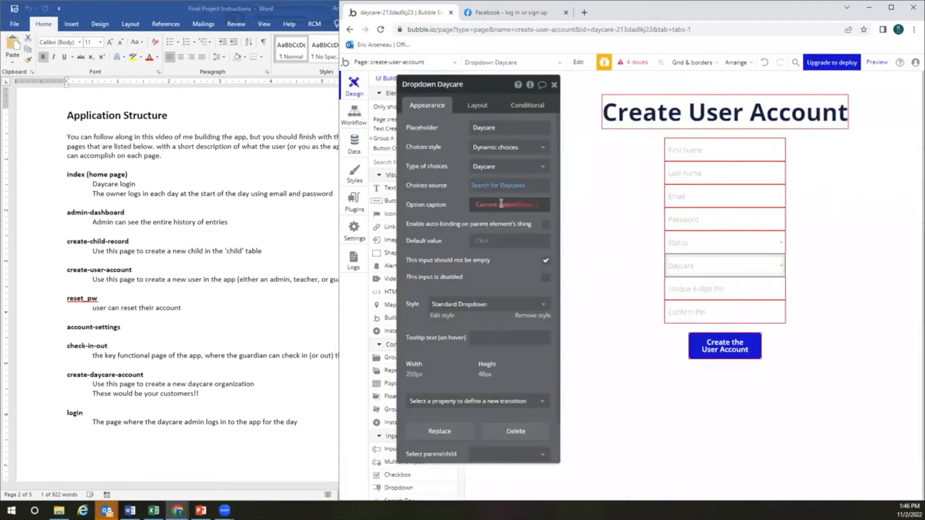
# Set the Daycare dropdown's option caption to Current option's name
pyautogui.click(492, 207)
pyautogui.click(495, 232)
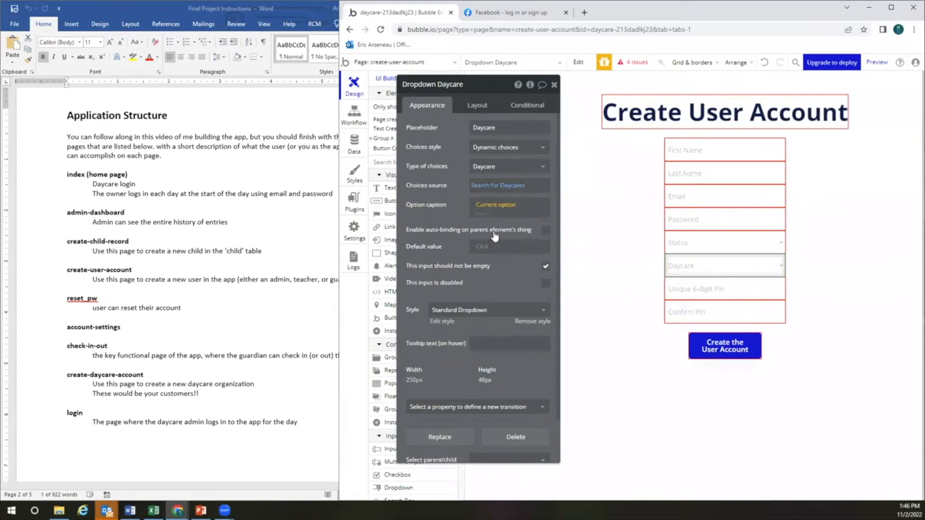
pyautogui.click(501, 268)
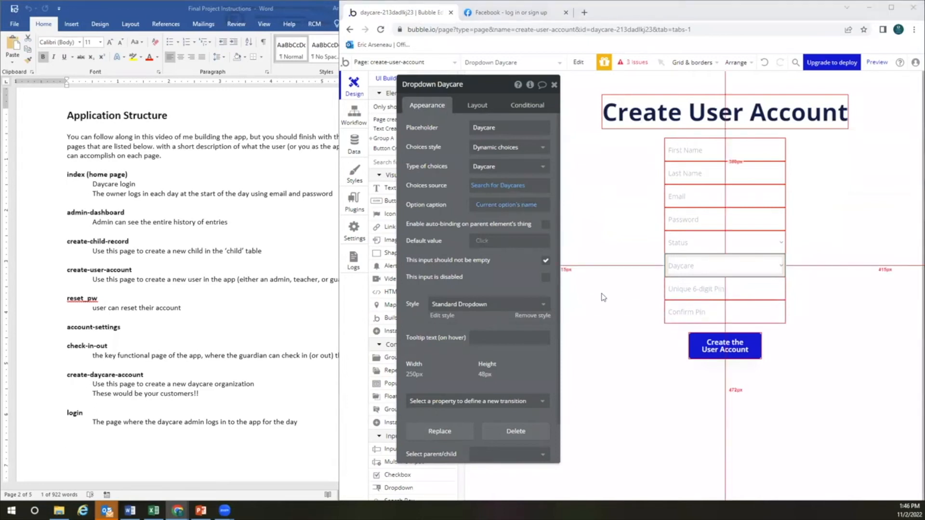
# Look over the account-settings and check-in-out pages, ending on create-daycare-account
pyautogui.click(554, 84)
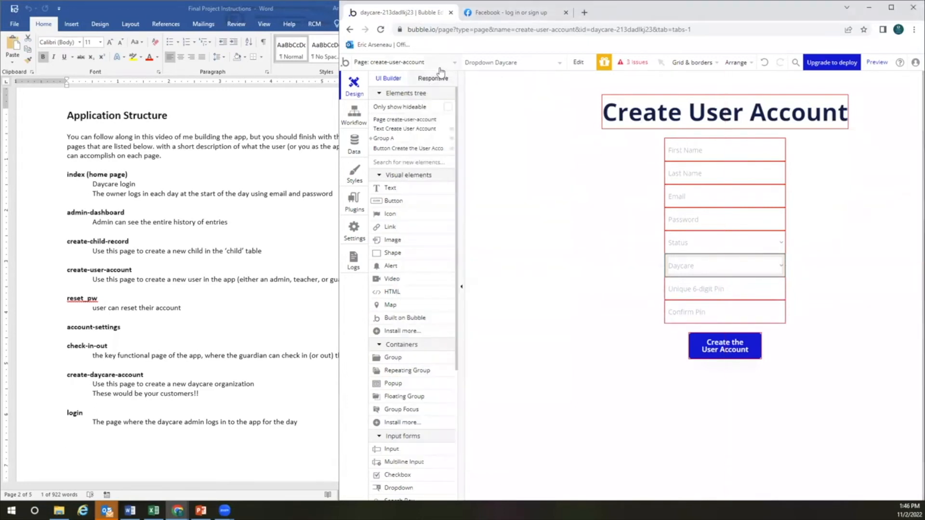
pyautogui.click(436, 64)
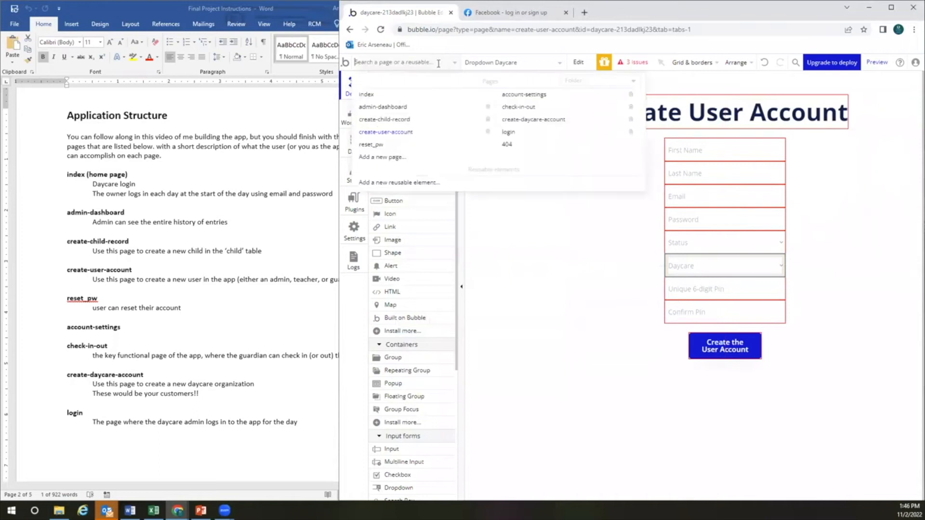
pyautogui.click(536, 95)
pyautogui.click(429, 63)
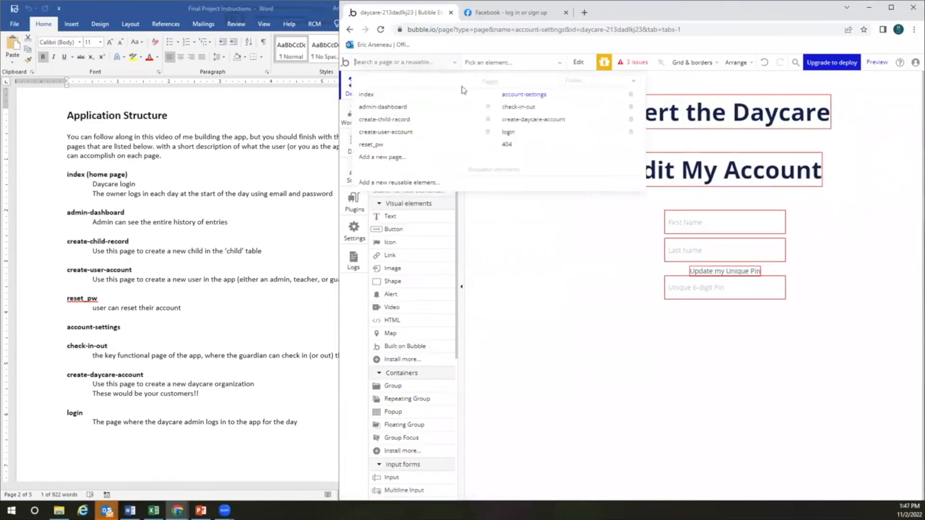
pyautogui.click(518, 107)
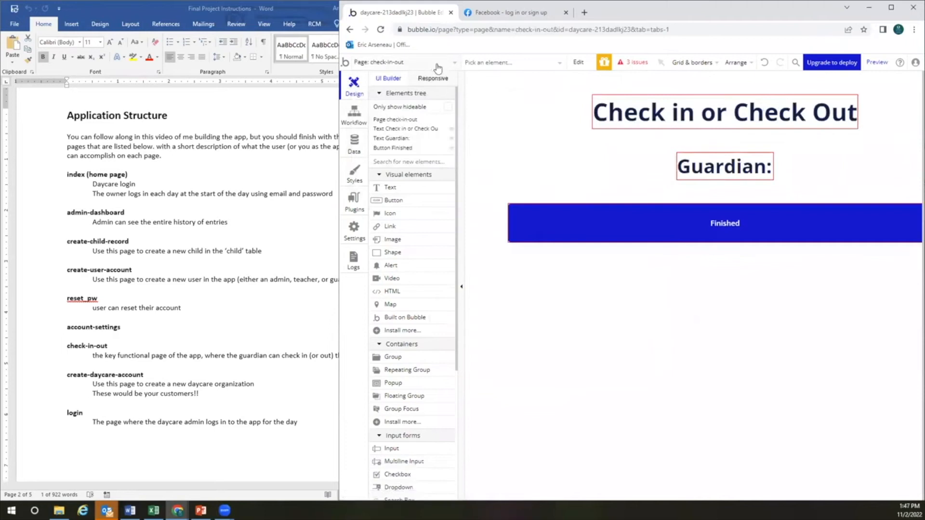
pyautogui.click(435, 63)
pyautogui.click(529, 121)
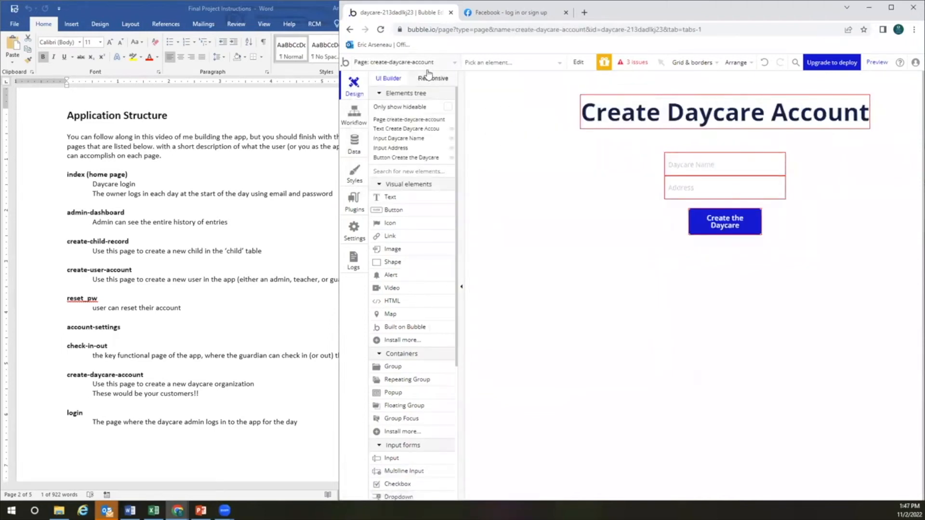
# Scroll the Word instructions down to the fake-data section, then return to Bubble
pyautogui.click(244, 242)
pyautogui.scroll(-10, 247, 236)
pyautogui.scroll(-10, 247, 232)
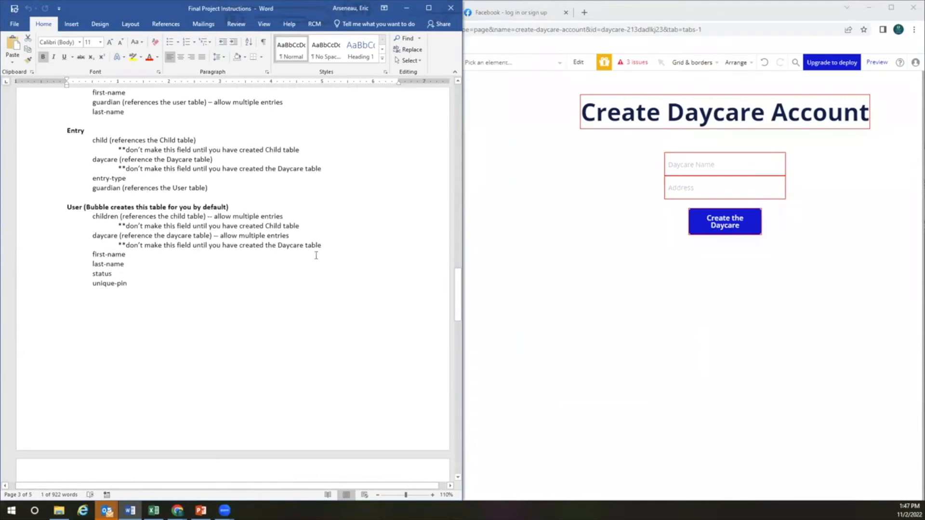
pyautogui.moveTo(455, 337); pyautogui.dragTo(453, 370)
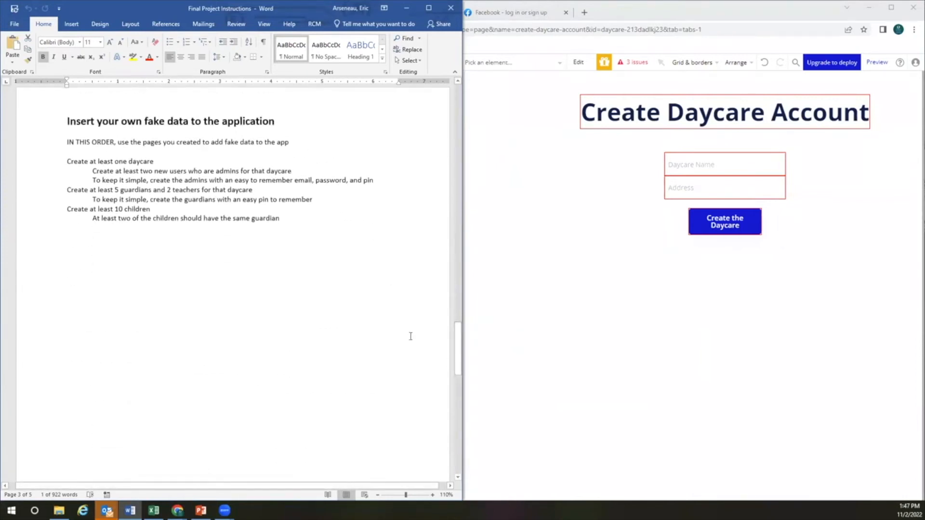
pyautogui.click(568, 280)
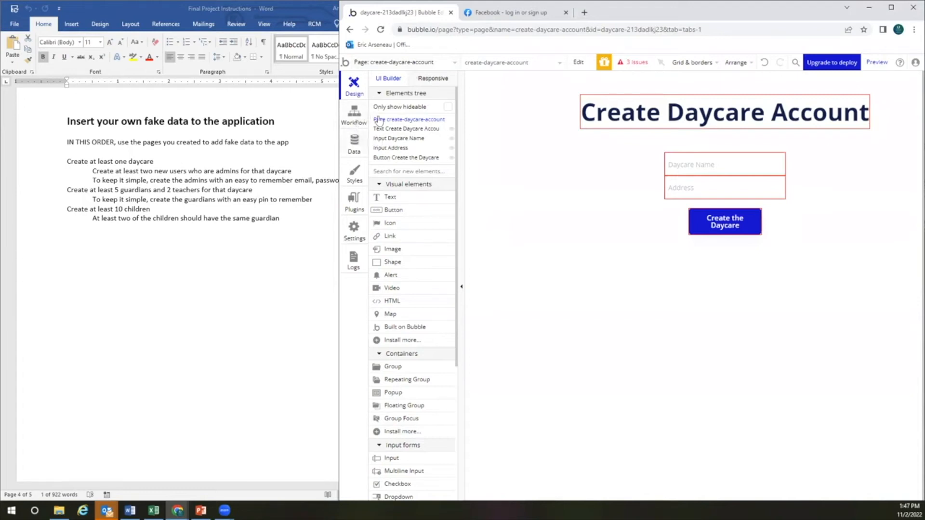
# Preview create-daycare-account and enter 'Family Resource Center' as the daycare name
pyautogui.click(397, 63)
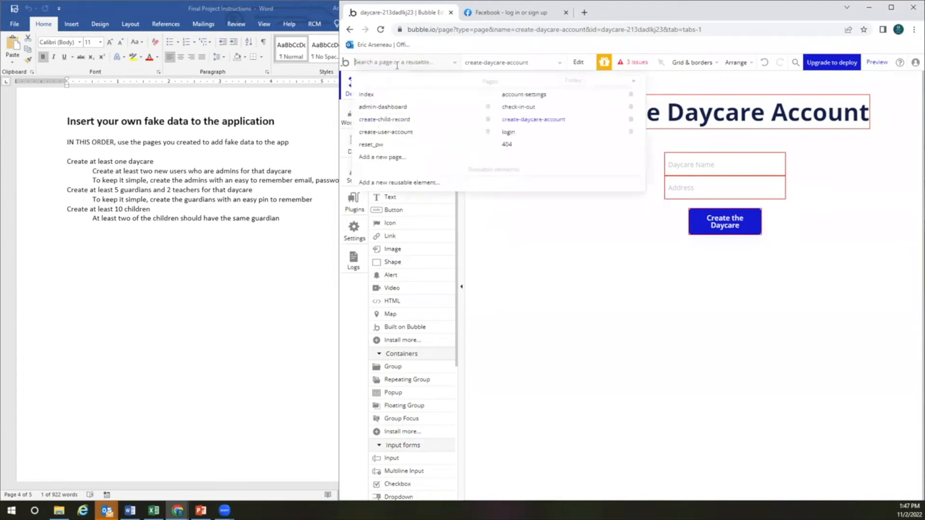
pyautogui.click(530, 119)
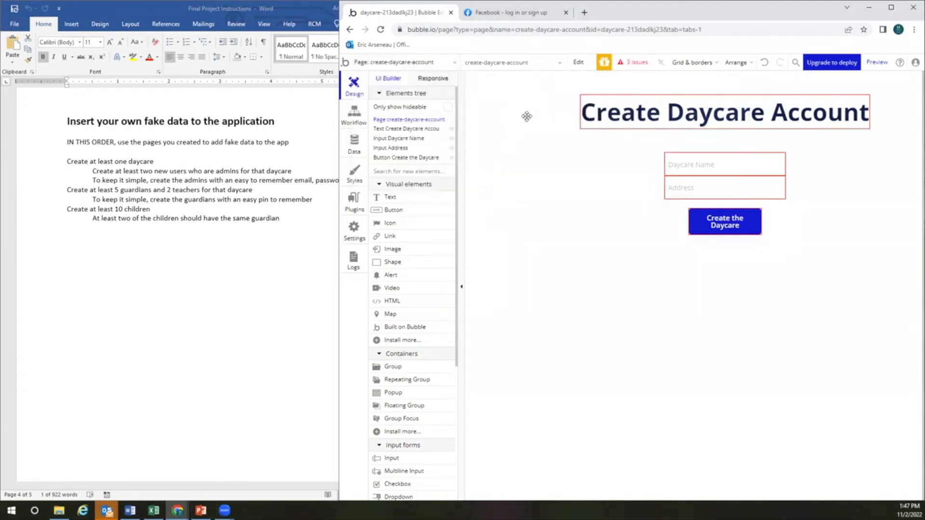
pyautogui.click(878, 64)
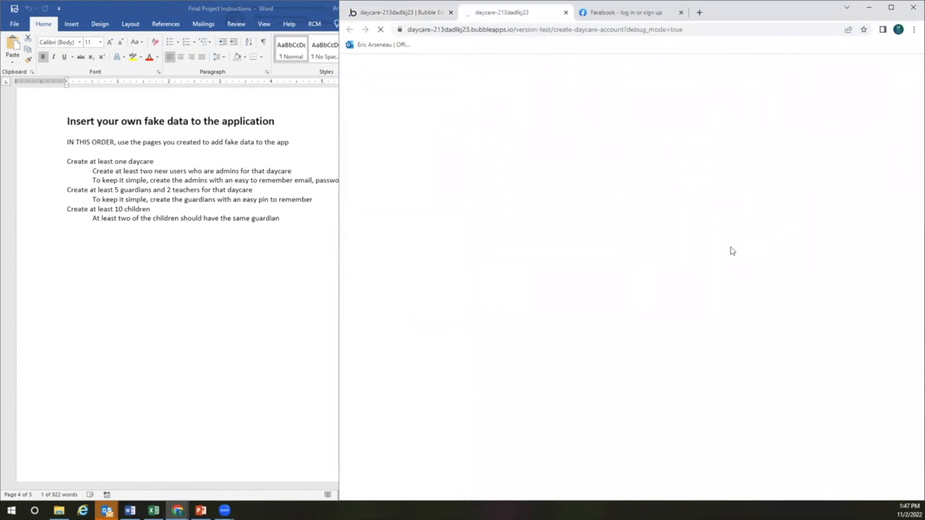
pyautogui.click(655, 149)
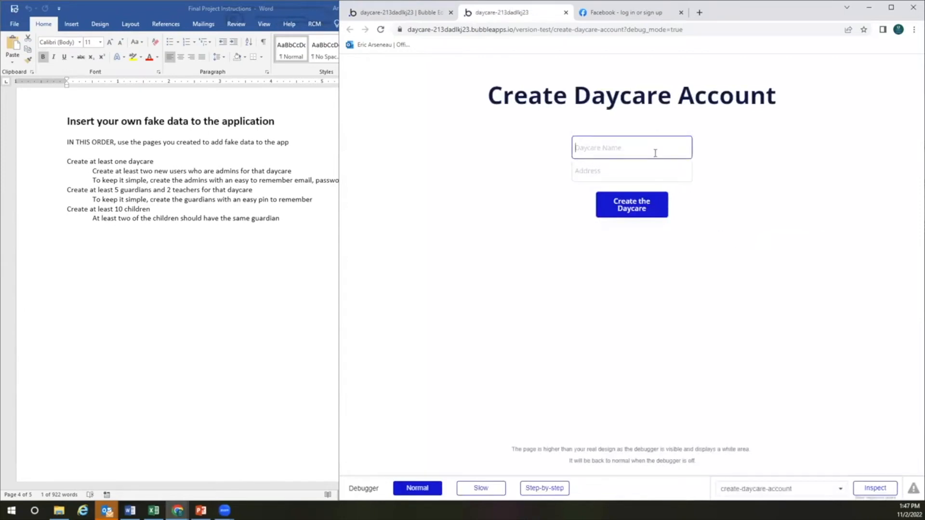
pyautogui.write('Family Resource Center')
# Try the Address field and submit with Create the Daycare, then return to the editor
pyautogui.click(622, 179)
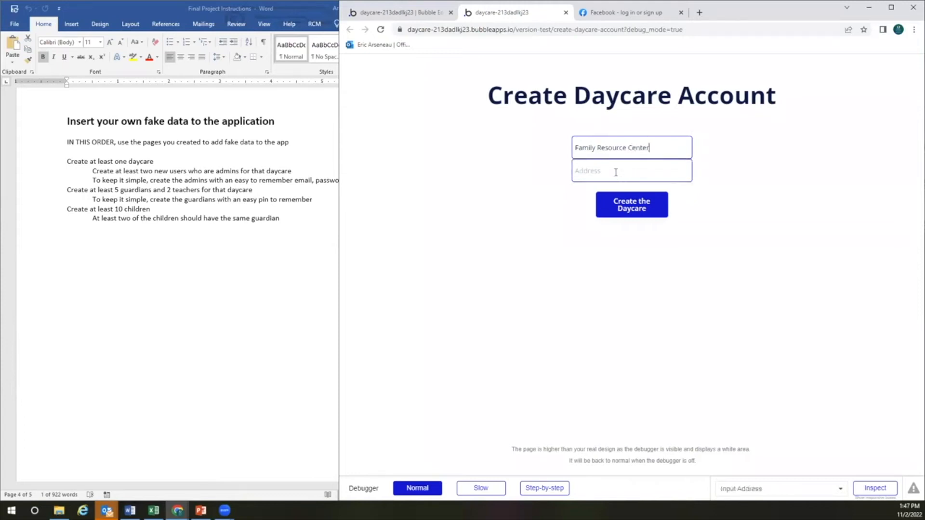
pyautogui.click(616, 172)
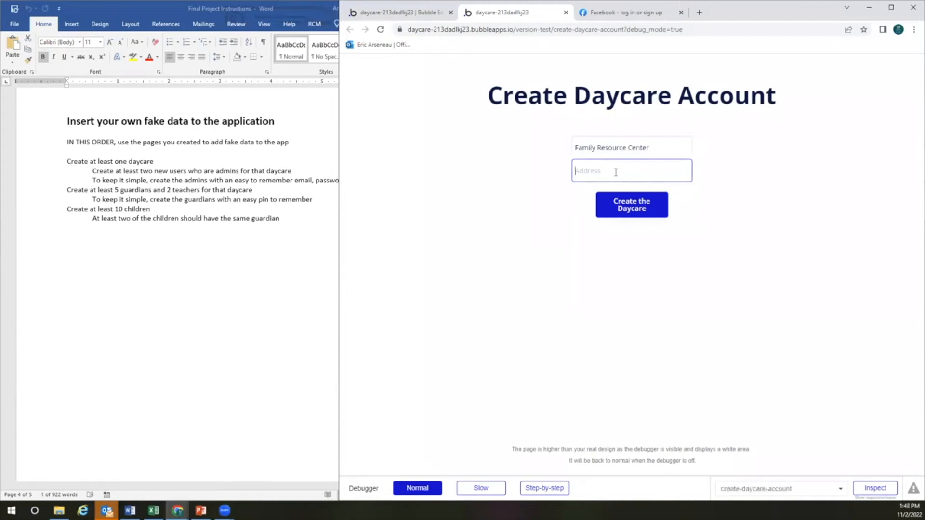
pyautogui.click(628, 215)
pyautogui.click(629, 210)
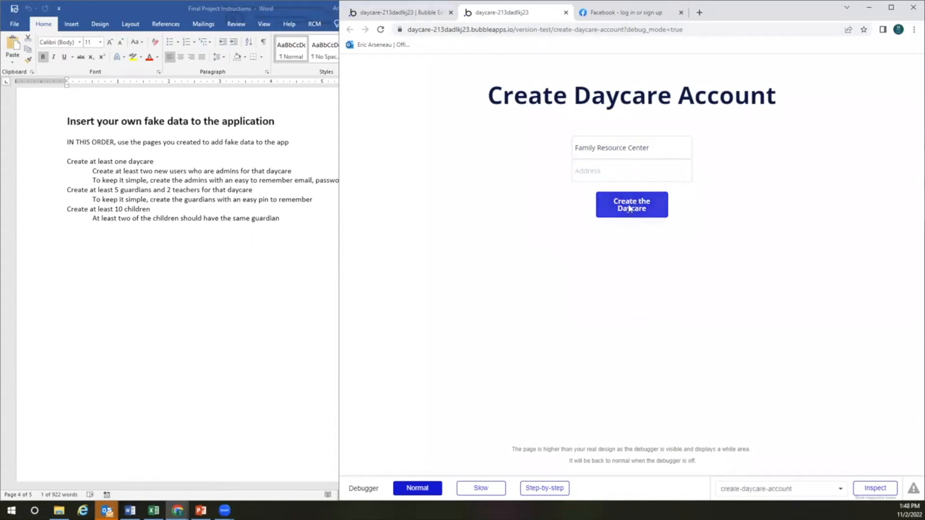
pyautogui.click(622, 176)
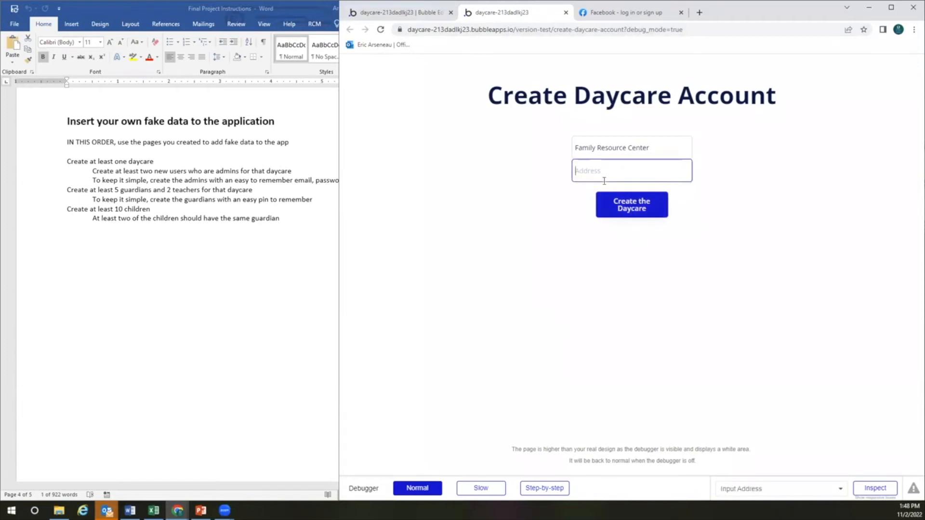
pyautogui.click(635, 204)
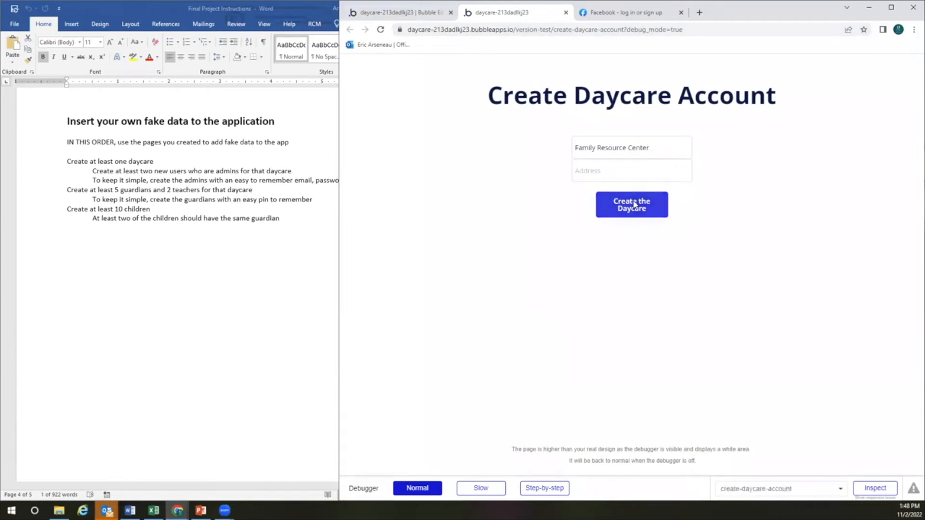
pyautogui.click(400, 14)
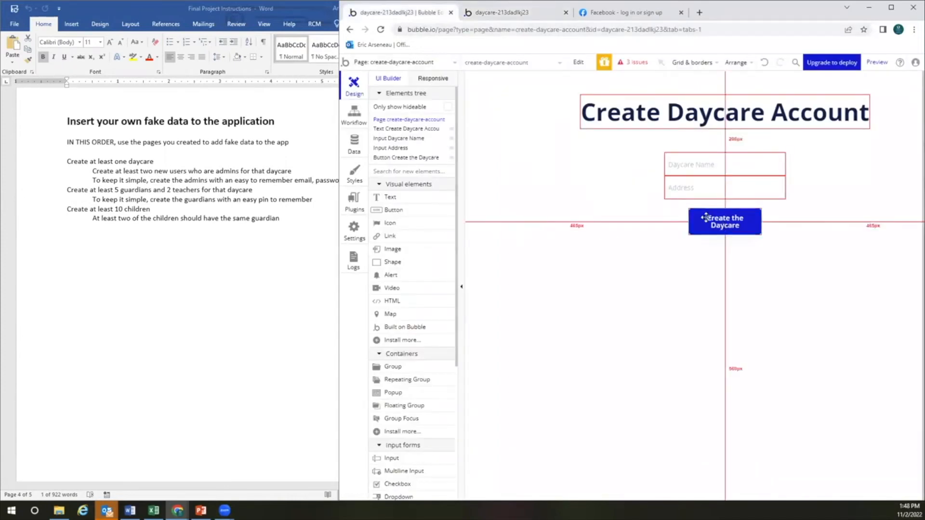
# Add a Create a new thing action of type Daycare to the Create the Daycare button's workflow
pyautogui.doubleClick(722, 227)
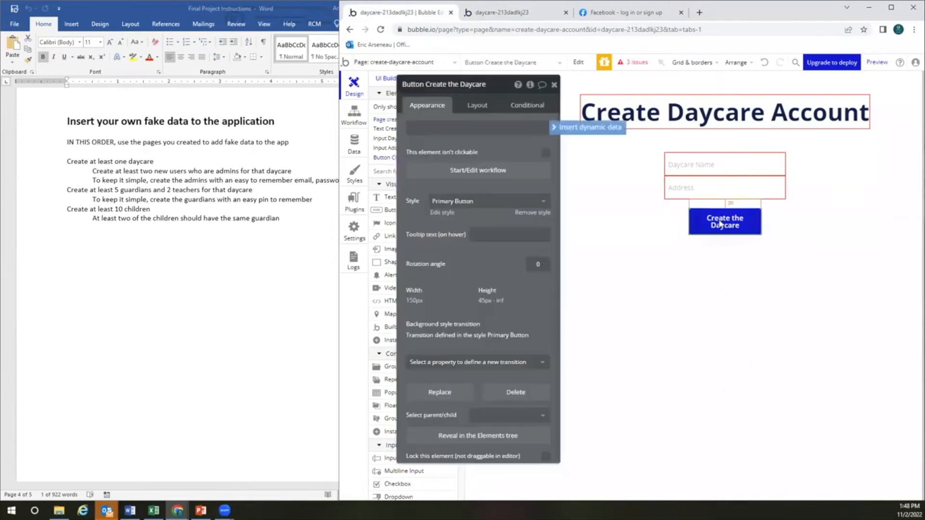
pyautogui.click(496, 171)
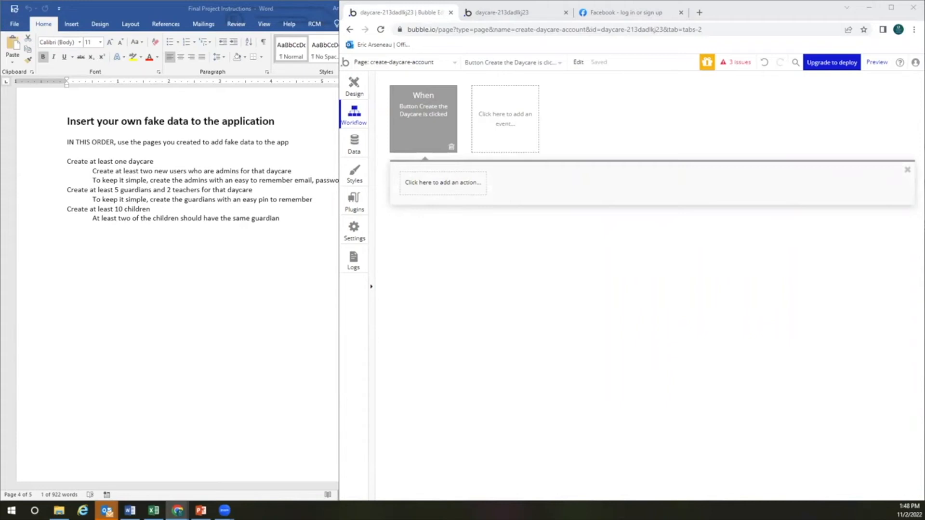
pyautogui.click(424, 182)
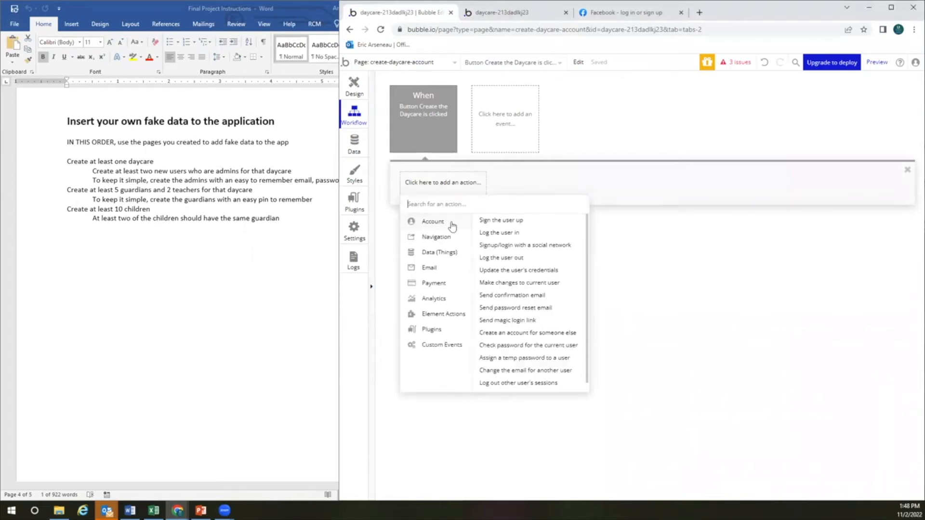
pyautogui.moveTo(434, 255)
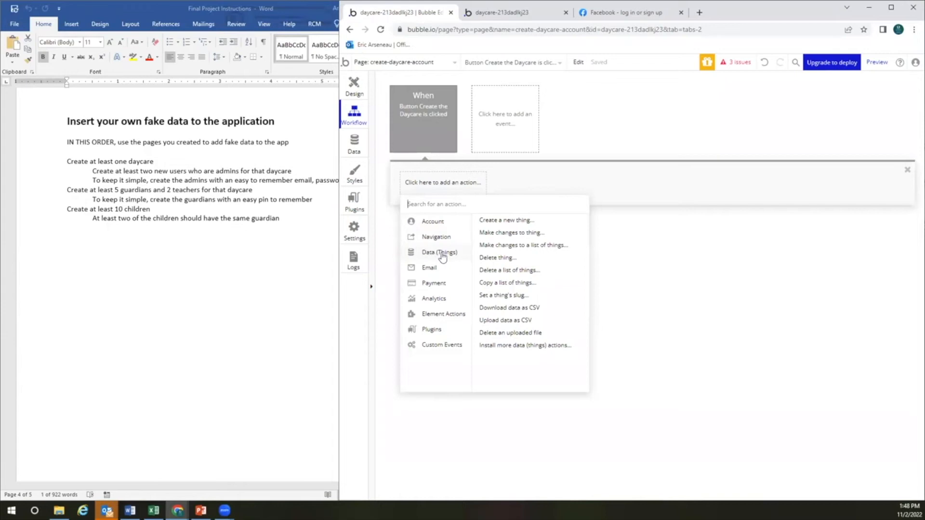
pyautogui.click(518, 222)
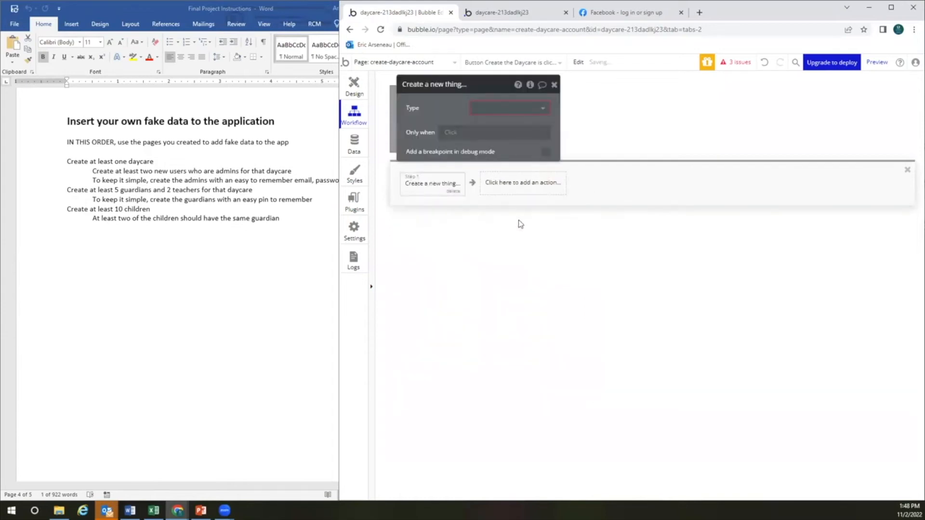
pyautogui.click(490, 108)
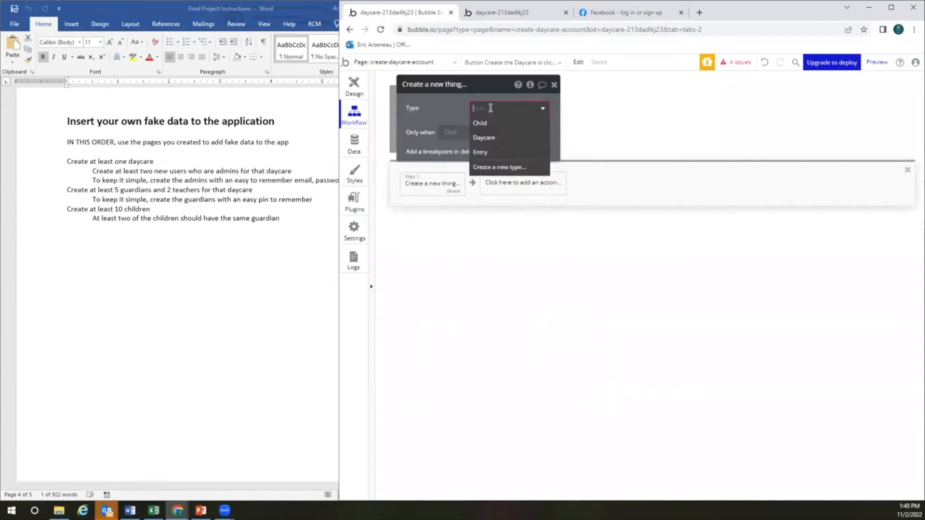
pyautogui.click(481, 138)
pyautogui.moveTo(472, 89); pyautogui.dragTo(522, 189)
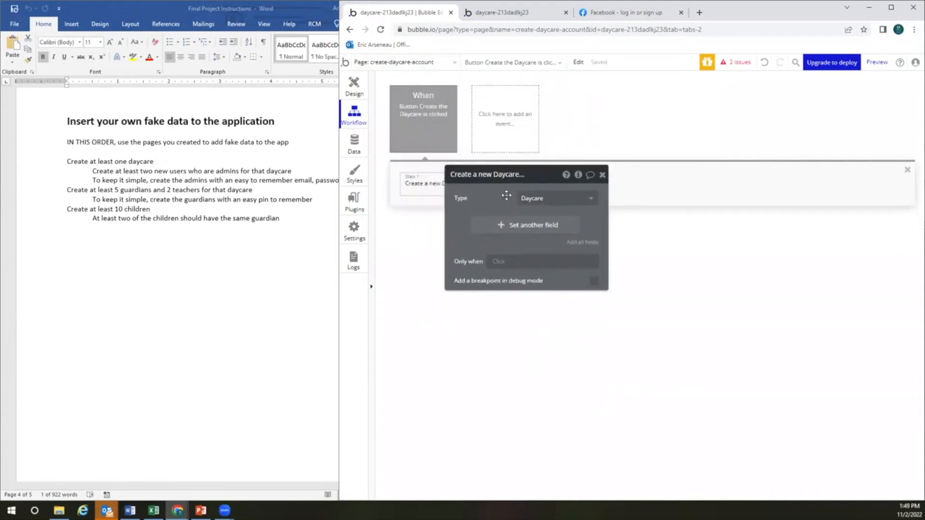
# Set the new Daycare's name to Input Daycare Name's value
pyautogui.click(520, 225)
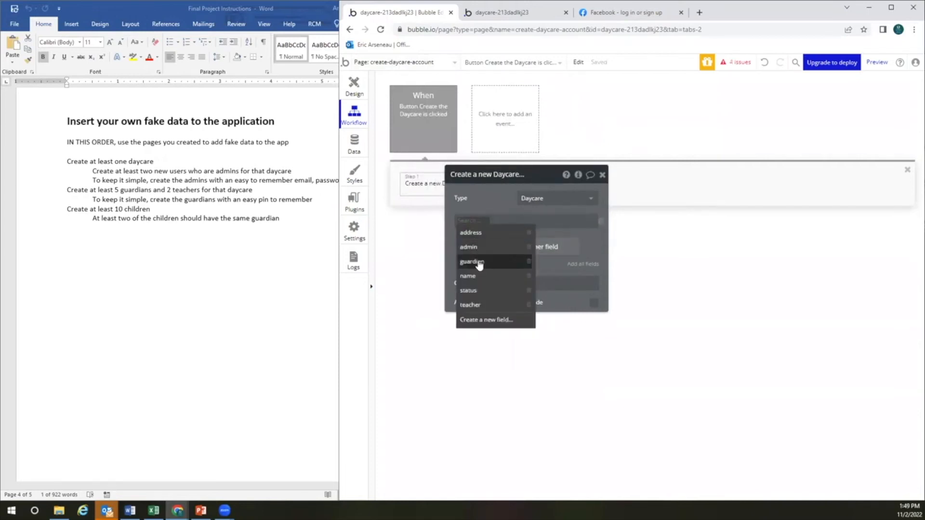
pyautogui.click(480, 278)
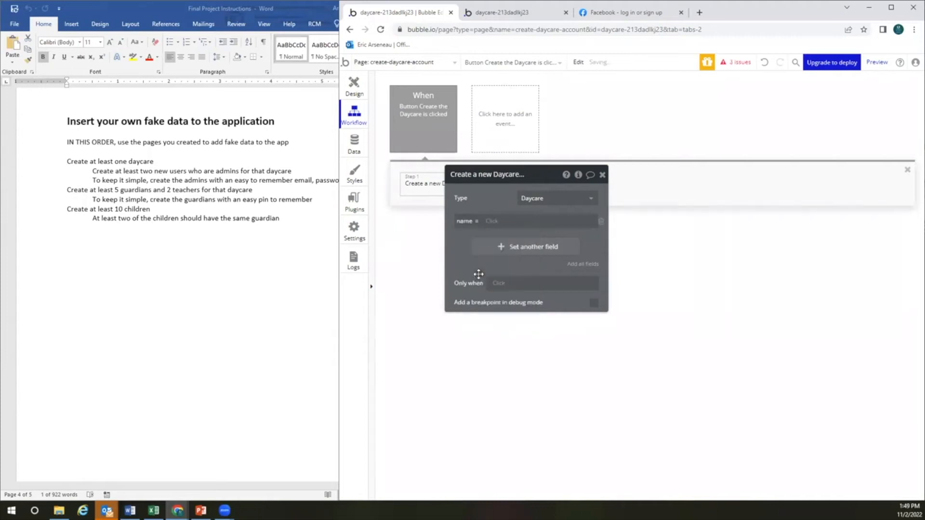
pyautogui.click(493, 222)
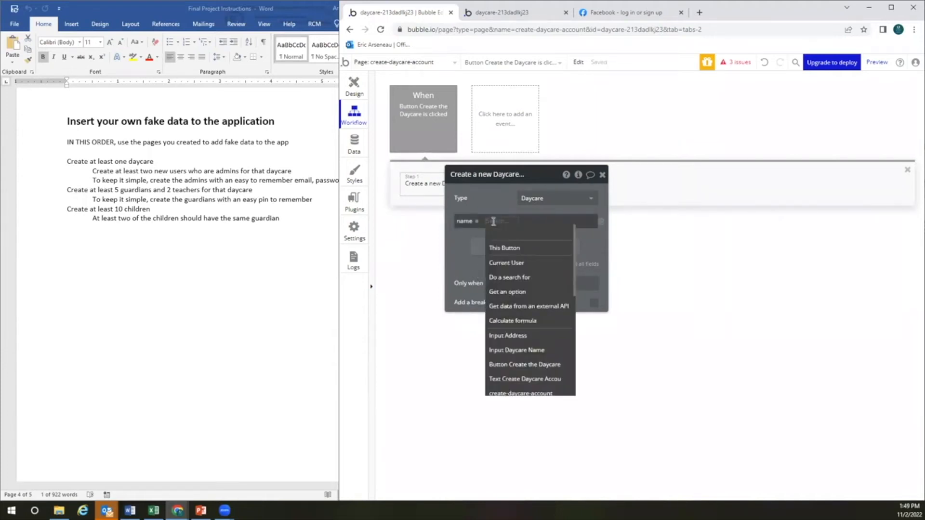
pyautogui.write('input')
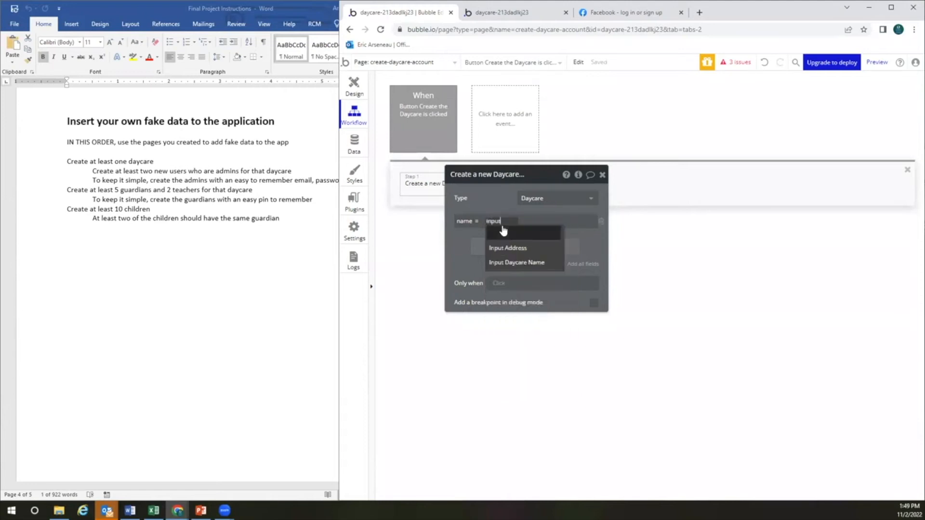
pyautogui.click(517, 263)
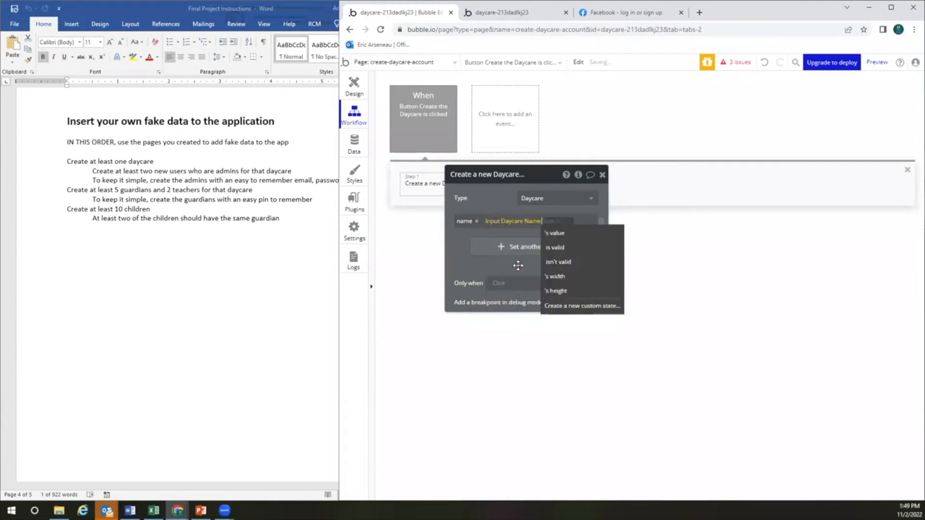
pyautogui.click(563, 234)
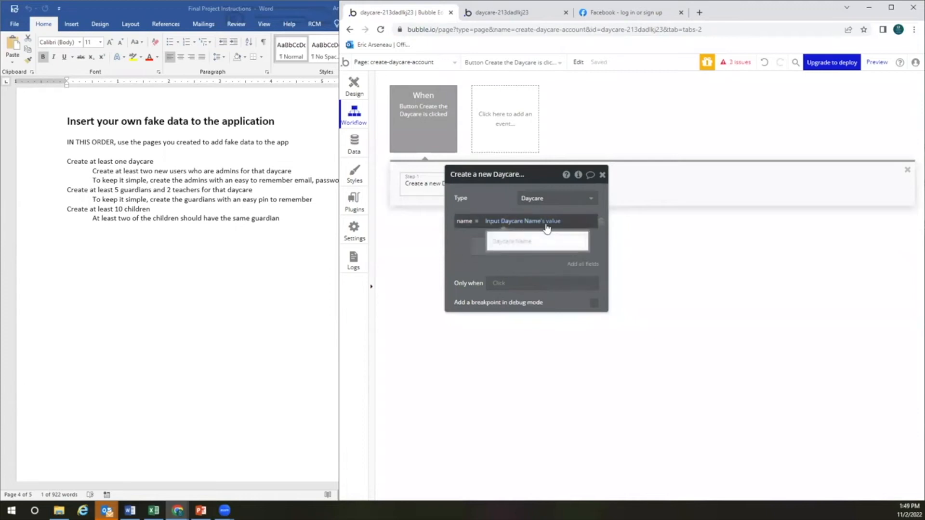
# Add an address field from Input Address, dismissing the geocoding error that appears
pyautogui.moveTo(523, 227)
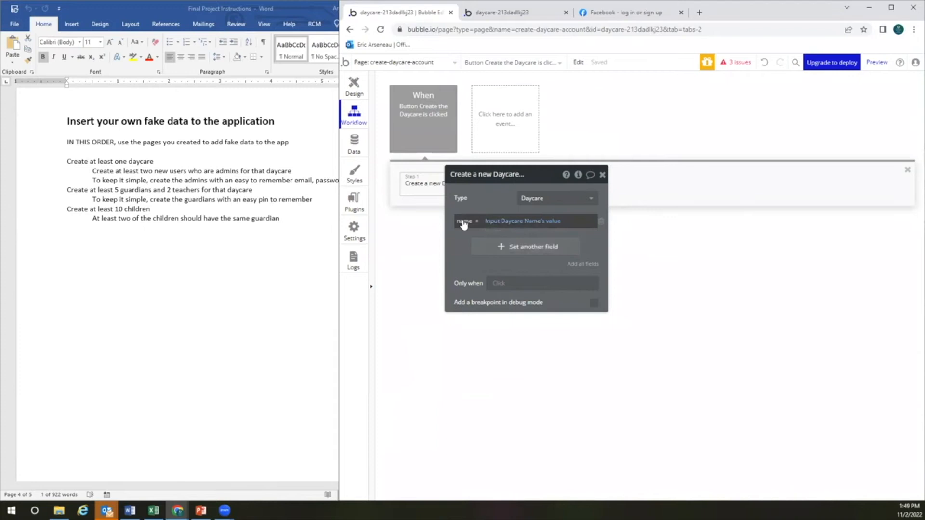
pyautogui.click(512, 247)
pyautogui.click(465, 245)
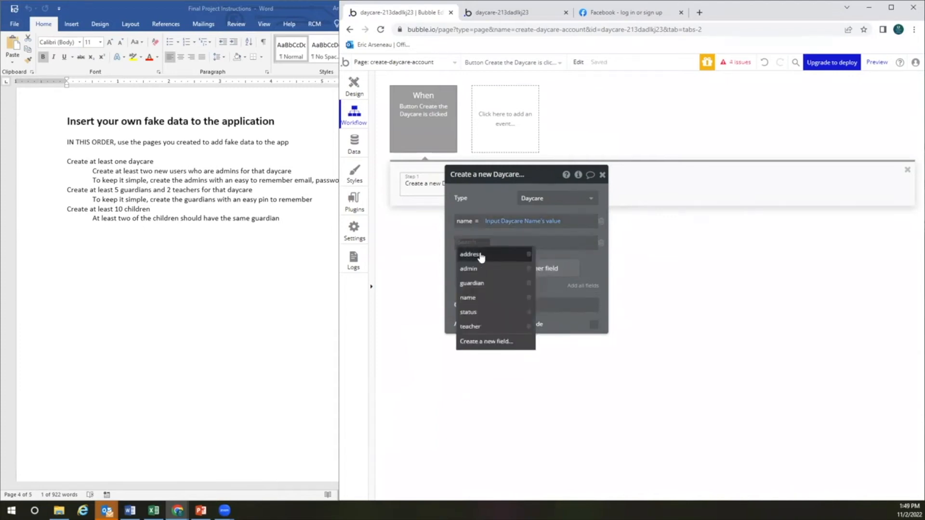
pyautogui.click(470, 254)
pyautogui.click(496, 242)
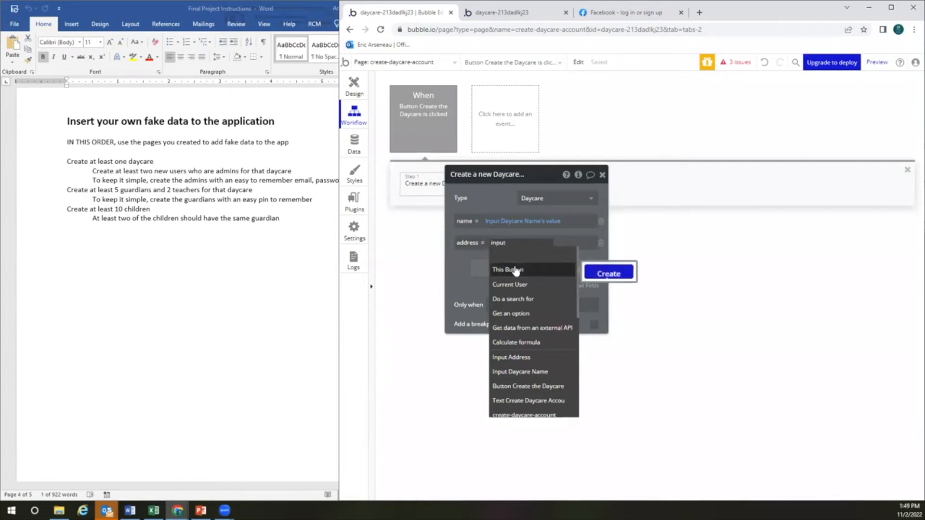
pyautogui.click(519, 358)
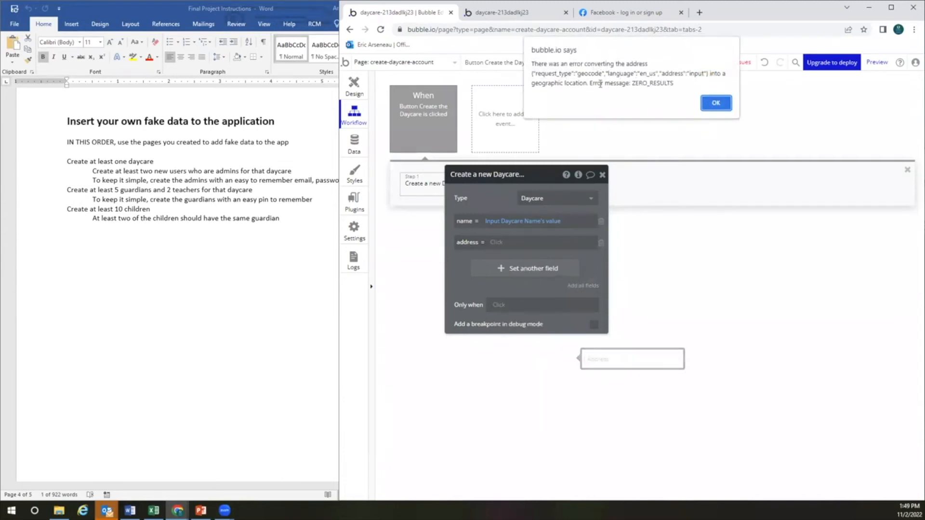
pyautogui.click(717, 102)
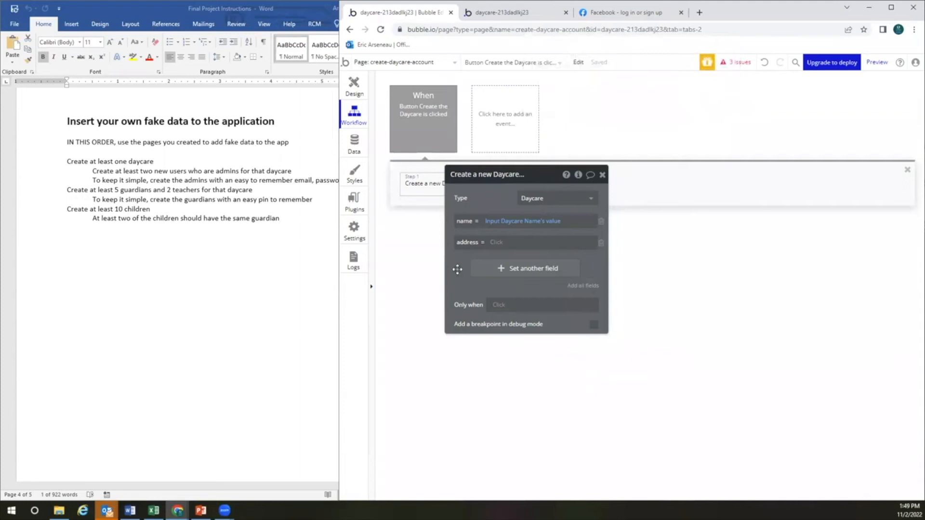
pyautogui.click(471, 243)
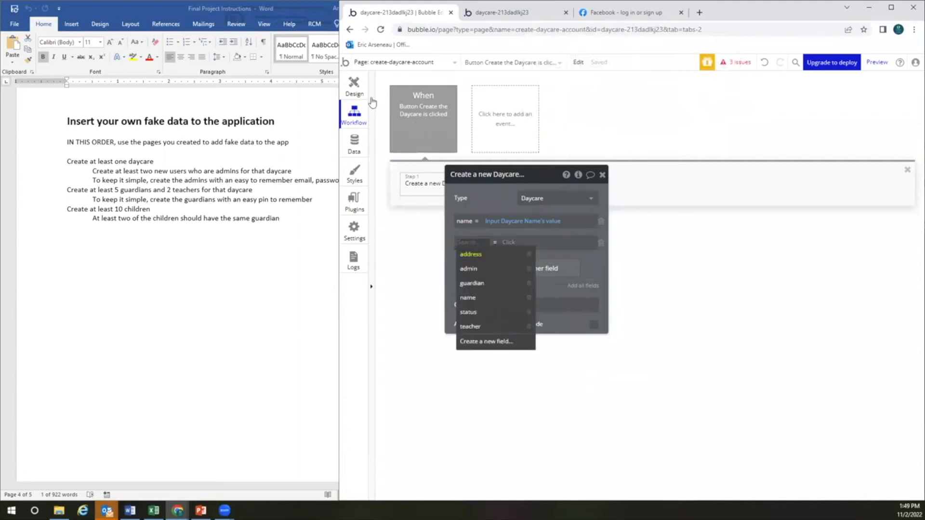
# Keep the Address input's content format set to Address
pyautogui.click(354, 89)
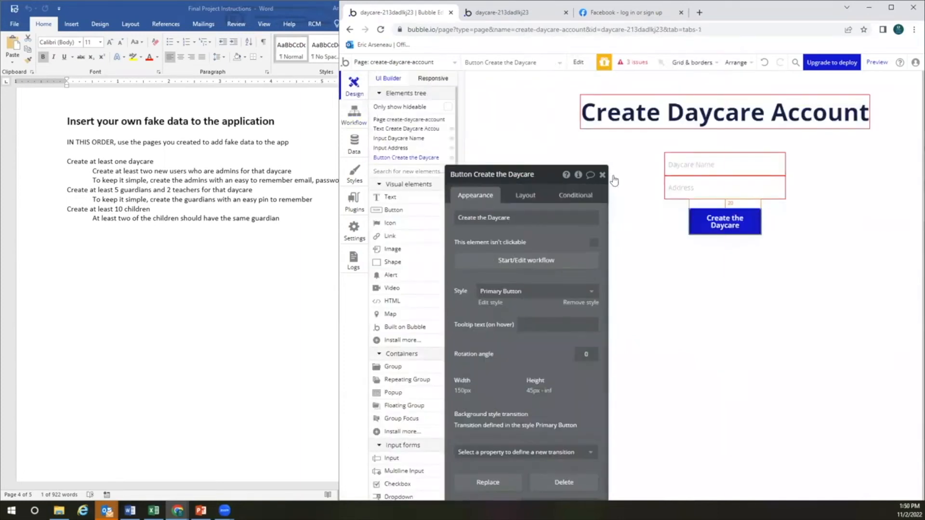
pyautogui.click(697, 189)
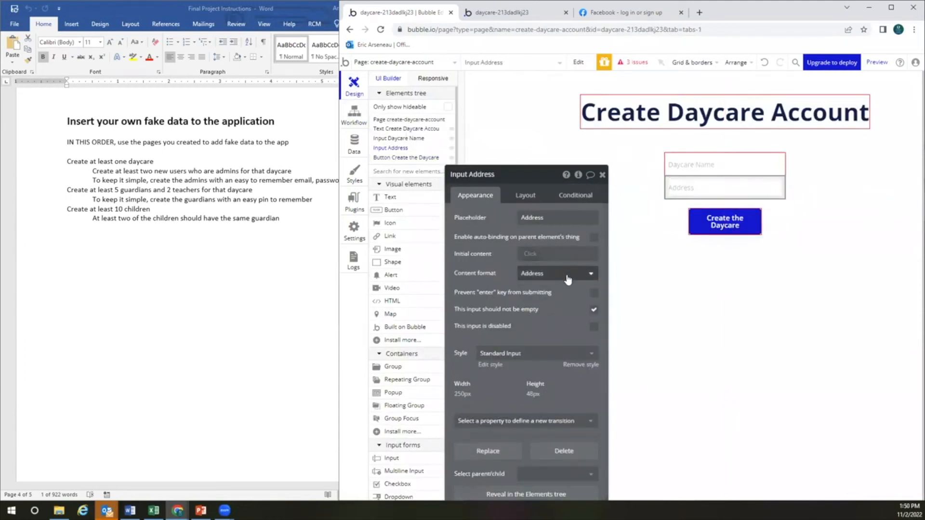
pyautogui.click(569, 274)
pyautogui.click(540, 366)
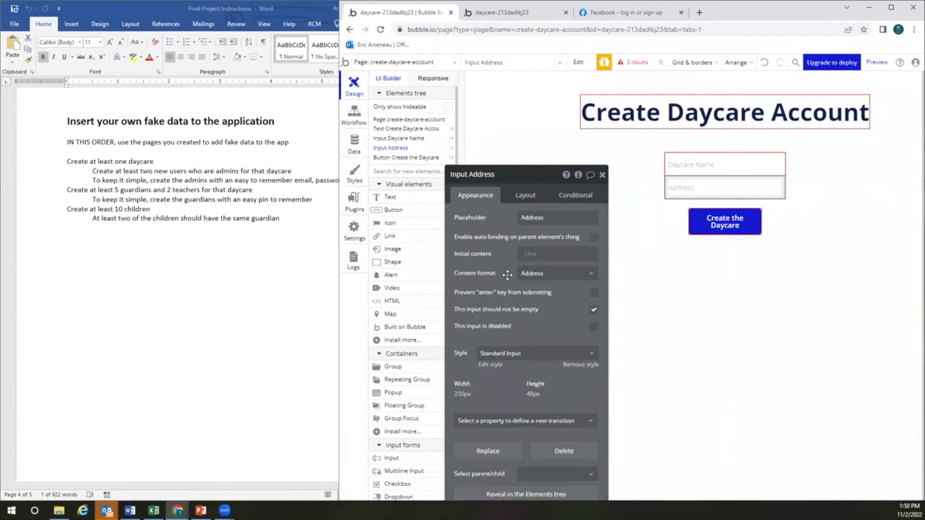
# Check the Daycare data type's fields, then reopen the Create the Daycare button's workflow
pyautogui.click(354, 142)
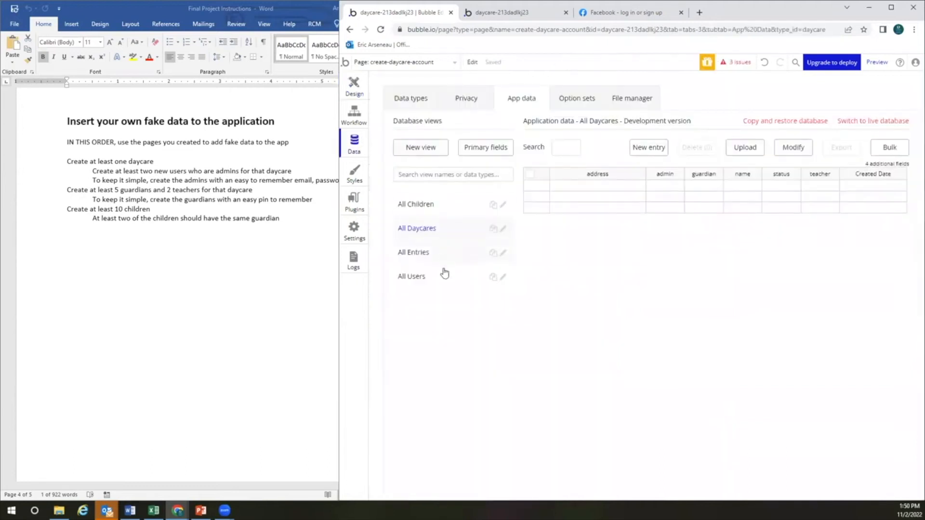
pyautogui.click(429, 103)
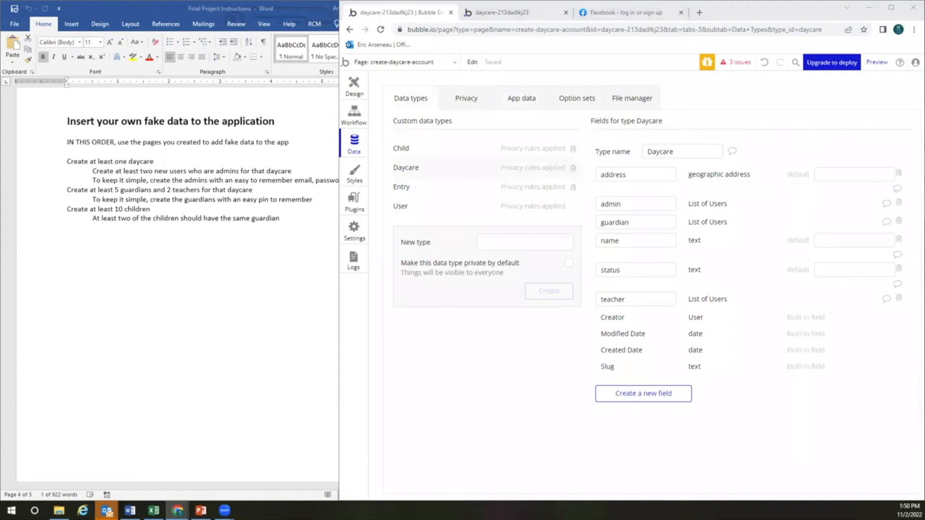
pyautogui.click(530, 104)
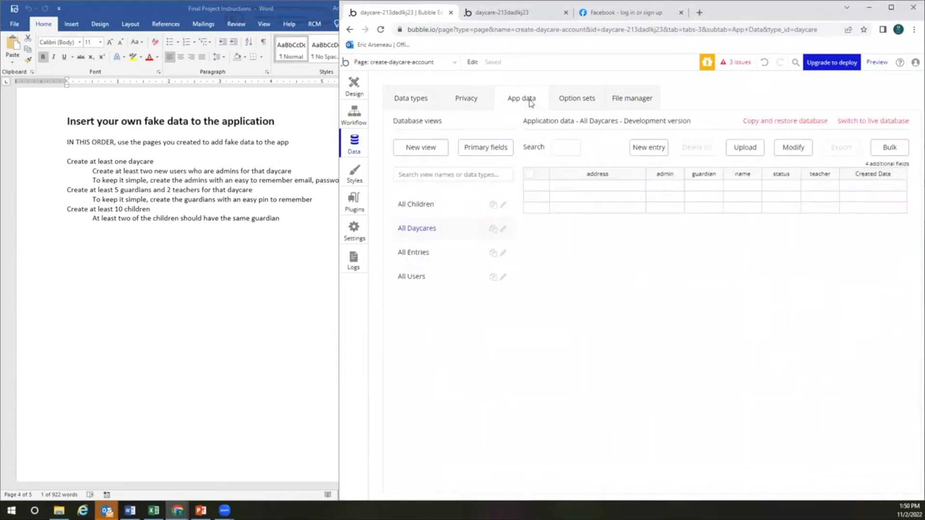
pyautogui.click(354, 86)
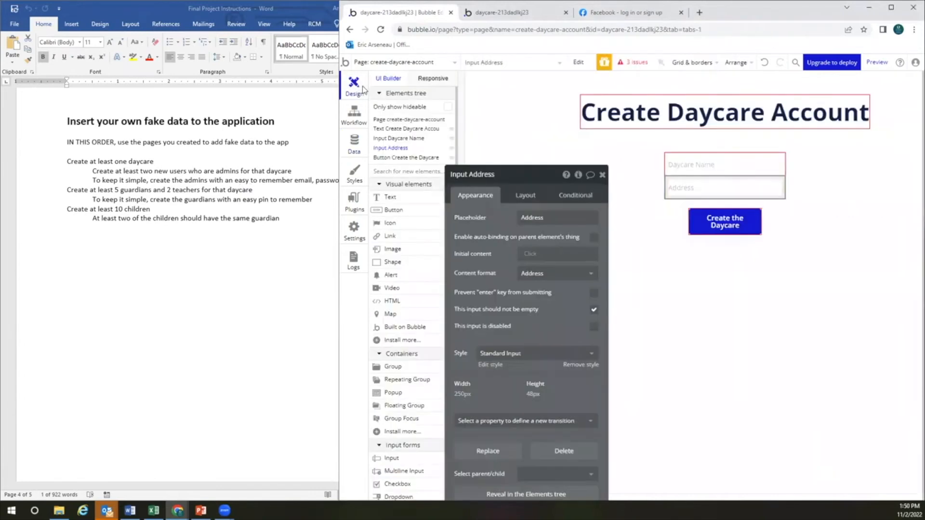
pyautogui.click(716, 221)
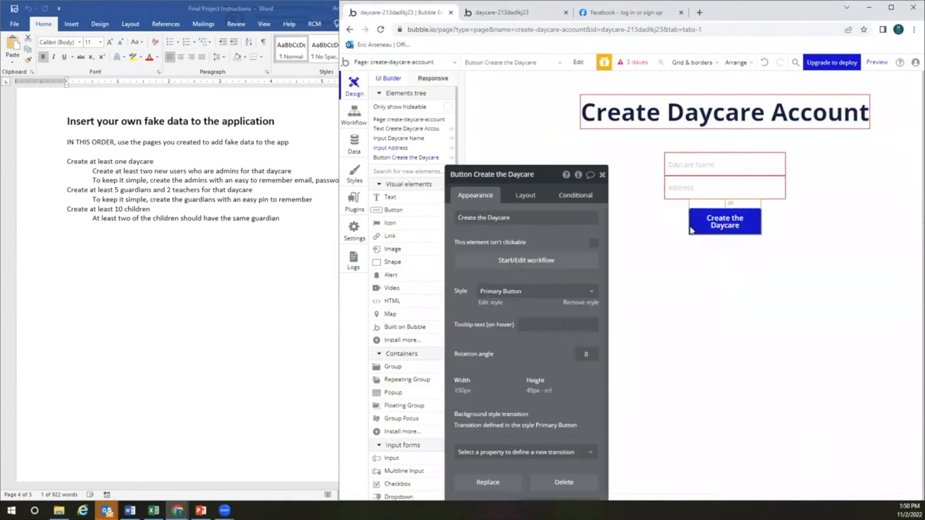
pyautogui.click(545, 261)
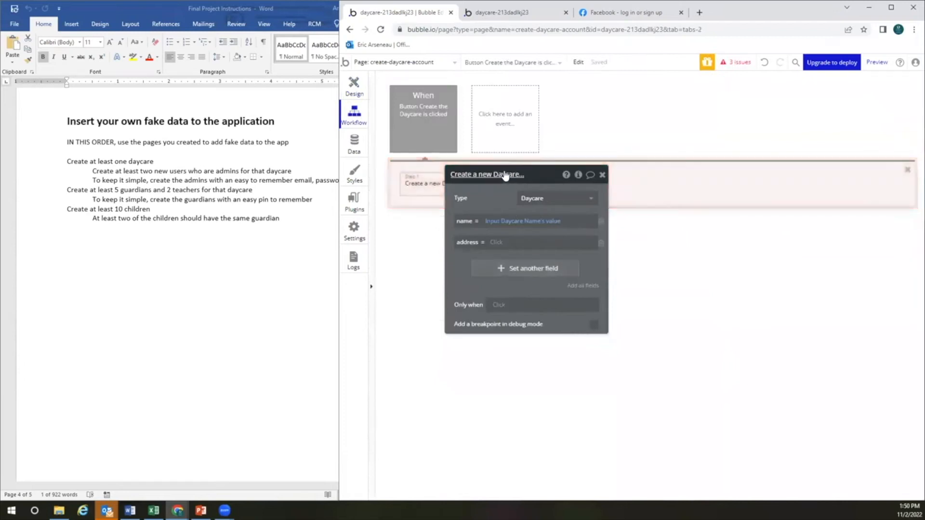
# Replace the Create a new Daycare step's address row with address = Input Address's value
pyautogui.moveTo(503, 178); pyautogui.dragTo(650, 188)
pyautogui.click(746, 254)
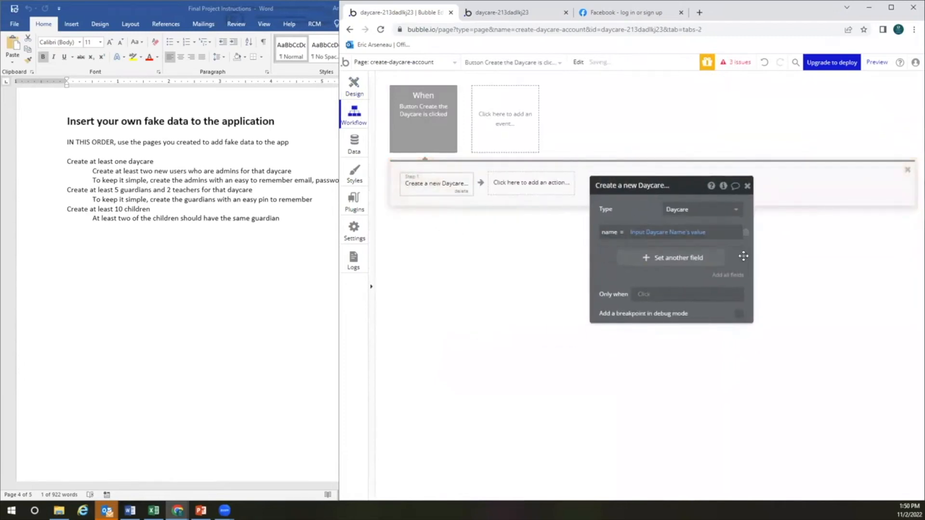
pyautogui.click(674, 260)
pyautogui.click(610, 255)
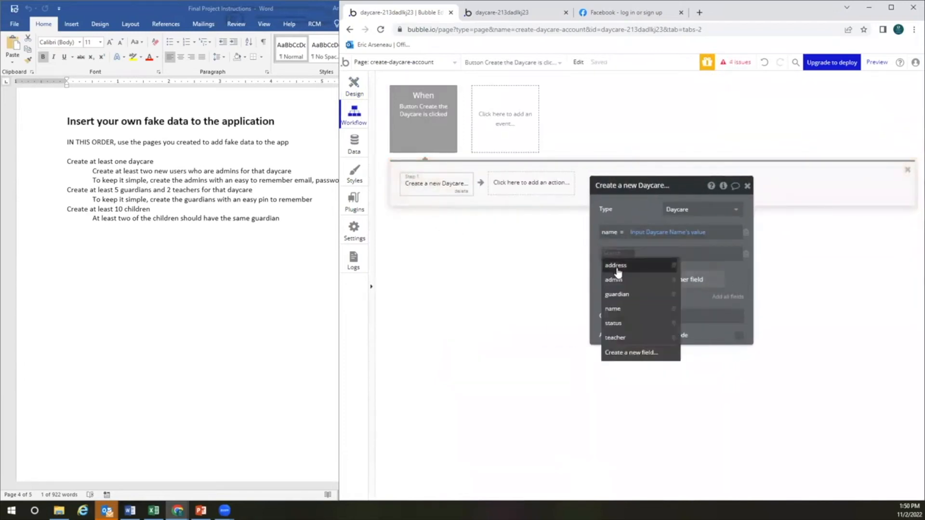
pyautogui.click(617, 265)
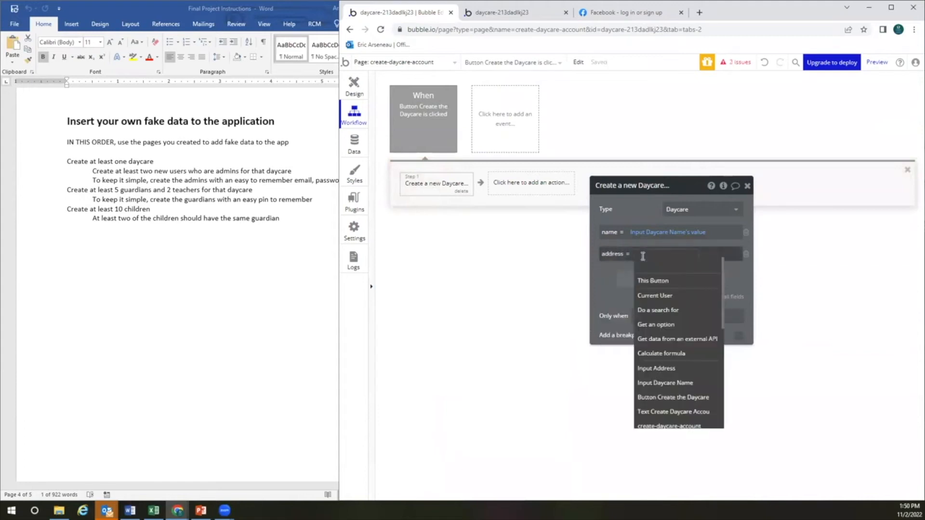
pyautogui.click(656, 368)
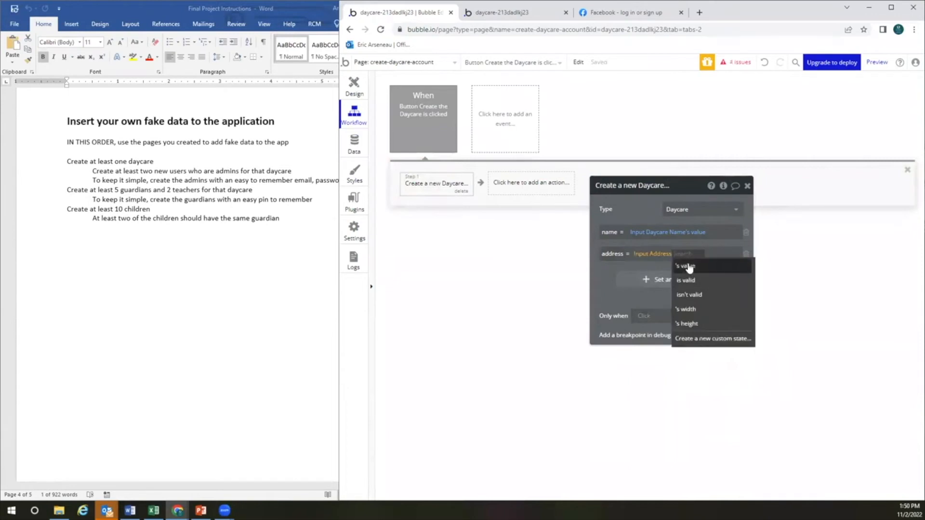
pyautogui.click(686, 265)
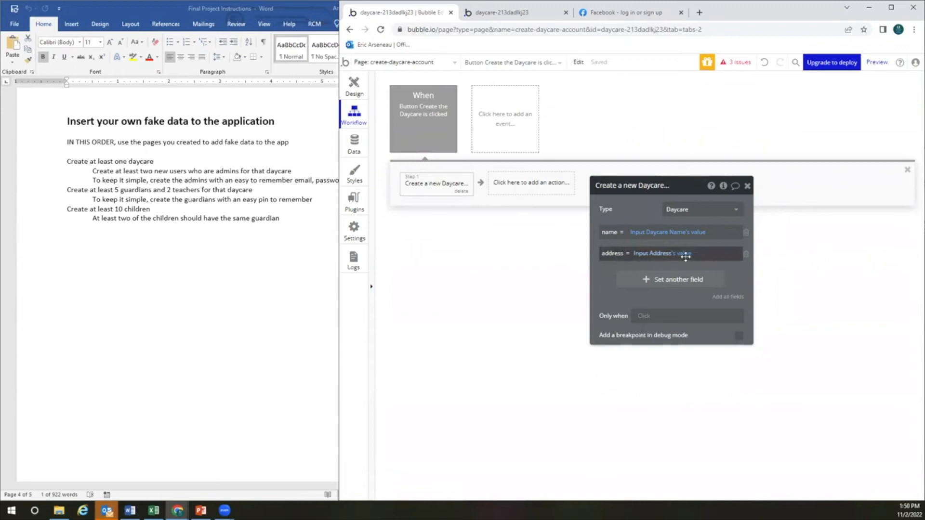
pyautogui.click(660, 254)
pyautogui.click(613, 258)
# Recheck the Daycare fields and the workflow's address expression, then close the step and return to Design
pyautogui.click(356, 142)
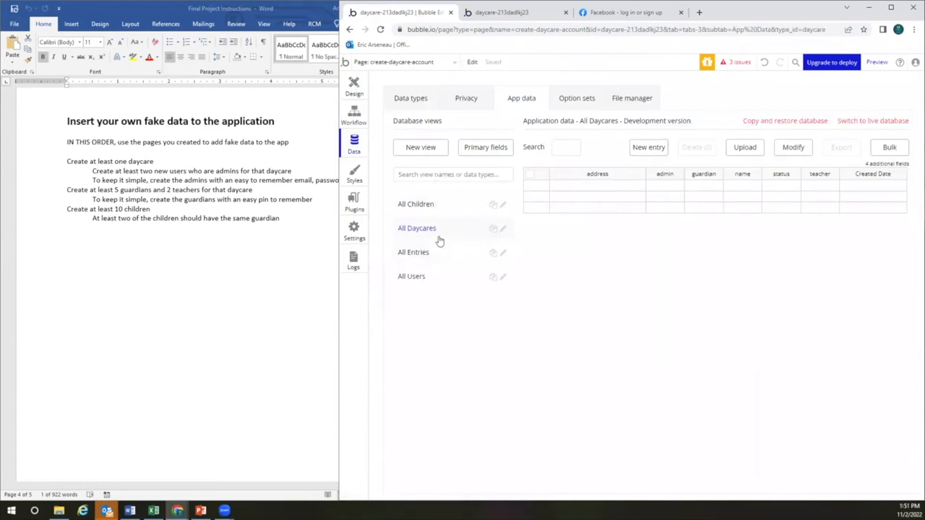
pyautogui.click(422, 101)
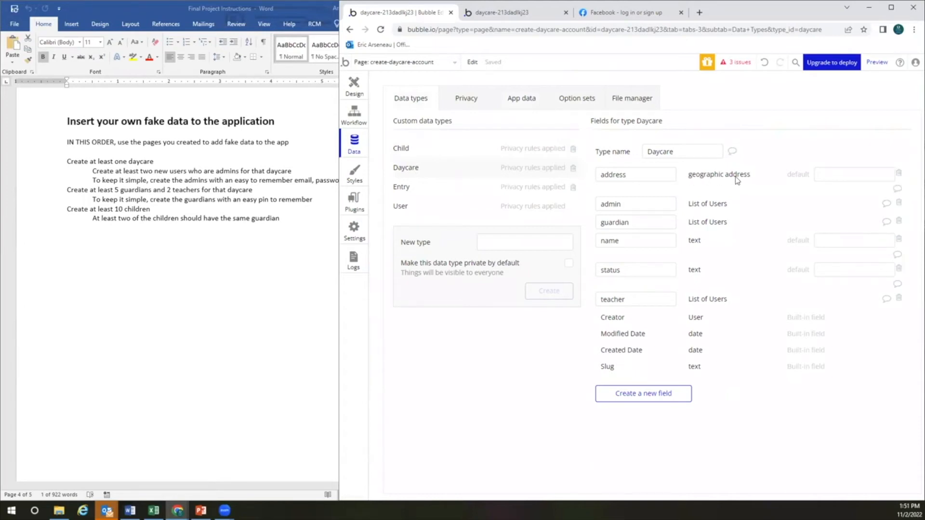
pyautogui.click(361, 94)
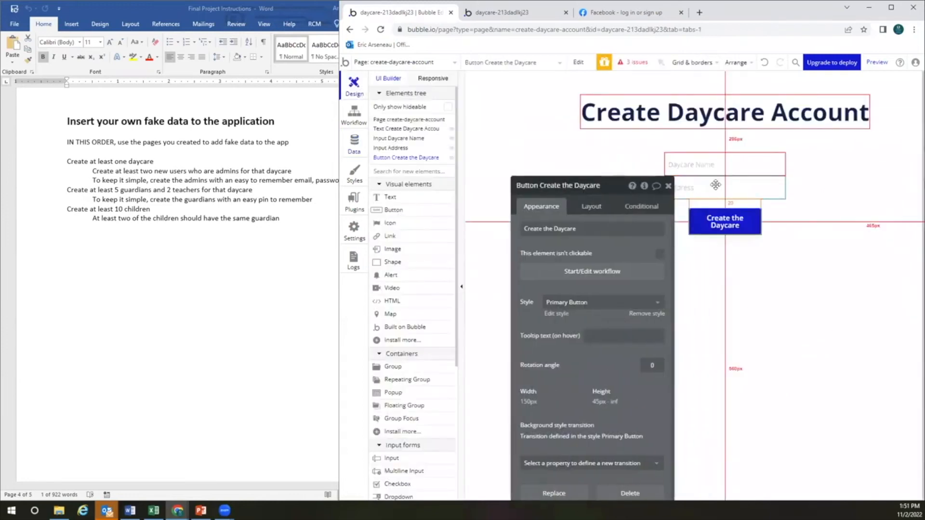
pyautogui.click(713, 188)
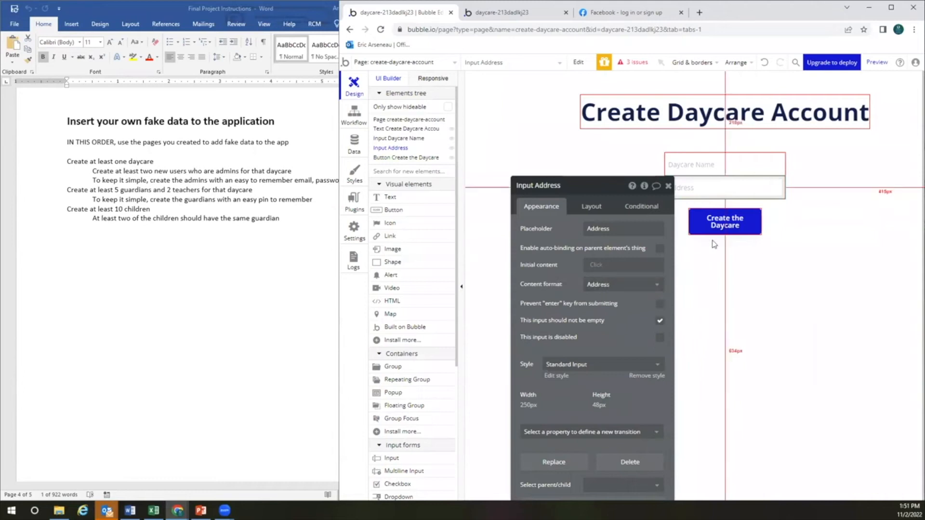
pyautogui.click(723, 225)
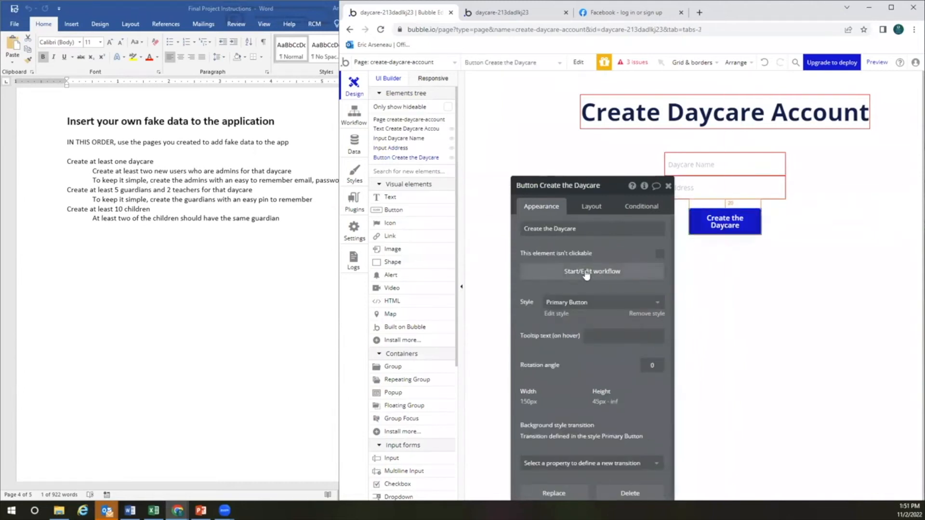
pyautogui.click(586, 273)
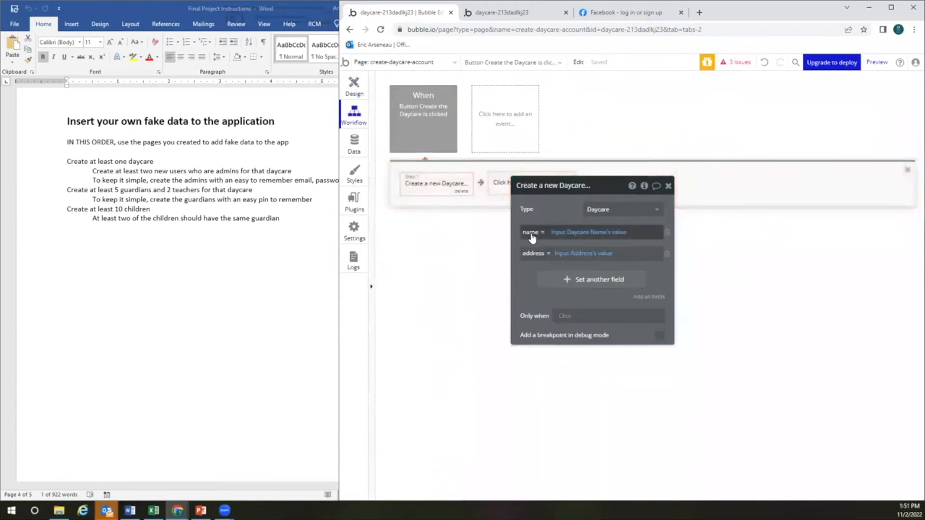
pyautogui.click(554, 254)
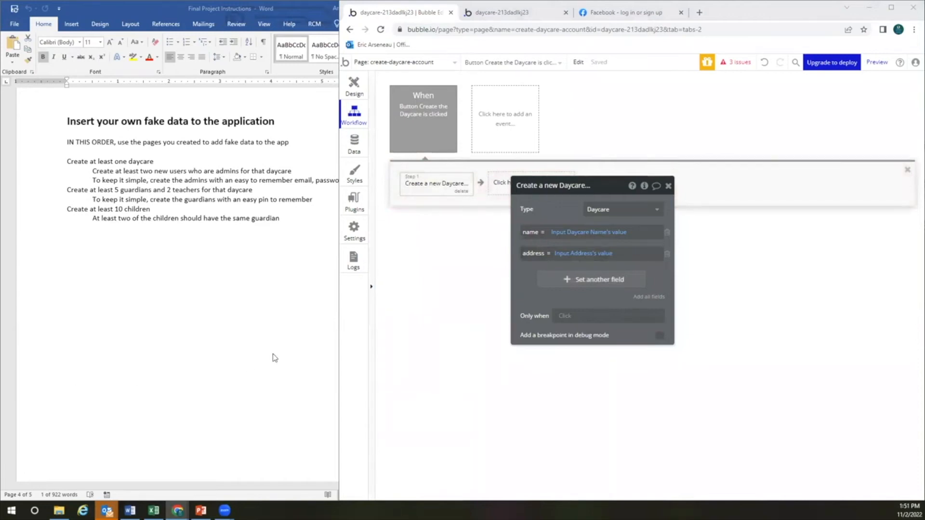
pyautogui.click(668, 186)
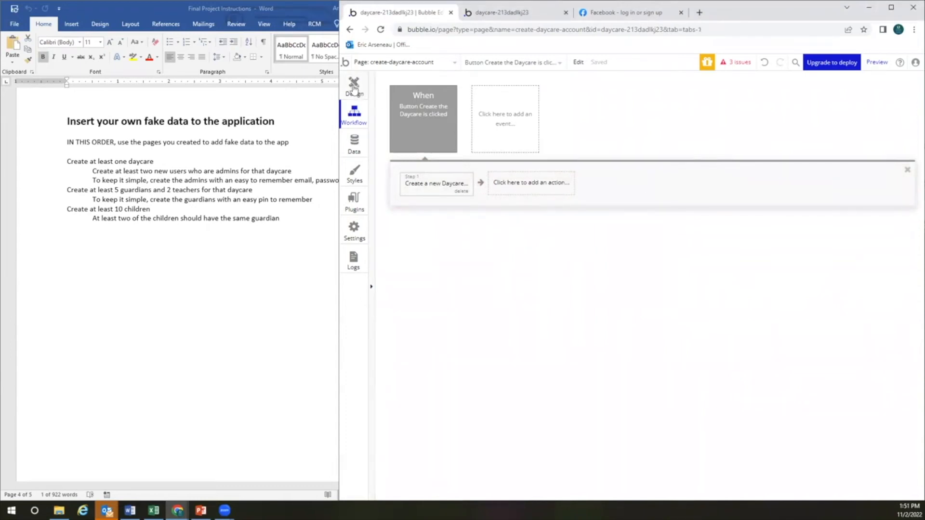
pyautogui.click(354, 86)
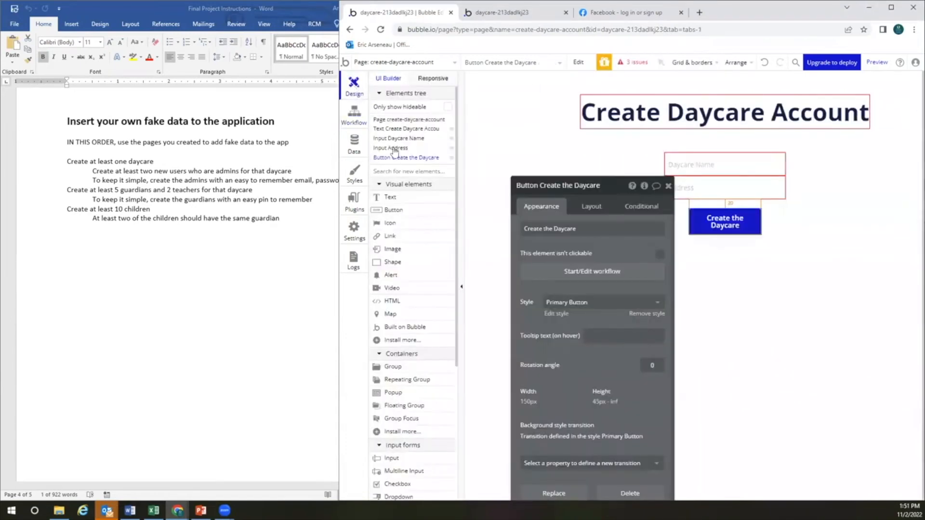
# Preview the page, type 'Family' as the daycare name, and clear the partial address
pyautogui.click(876, 63)
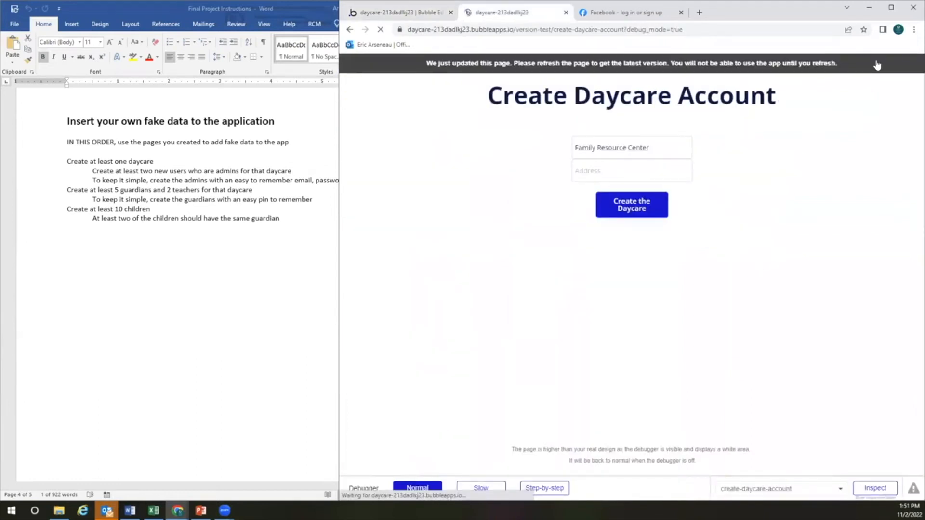
pyautogui.click(660, 142)
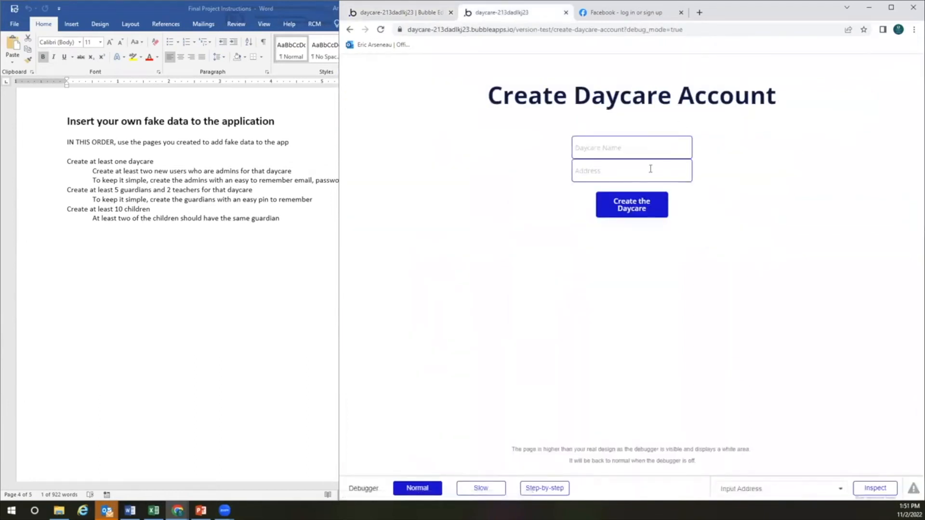
pyautogui.write('Family Resource Center')
pyautogui.click(650, 169)
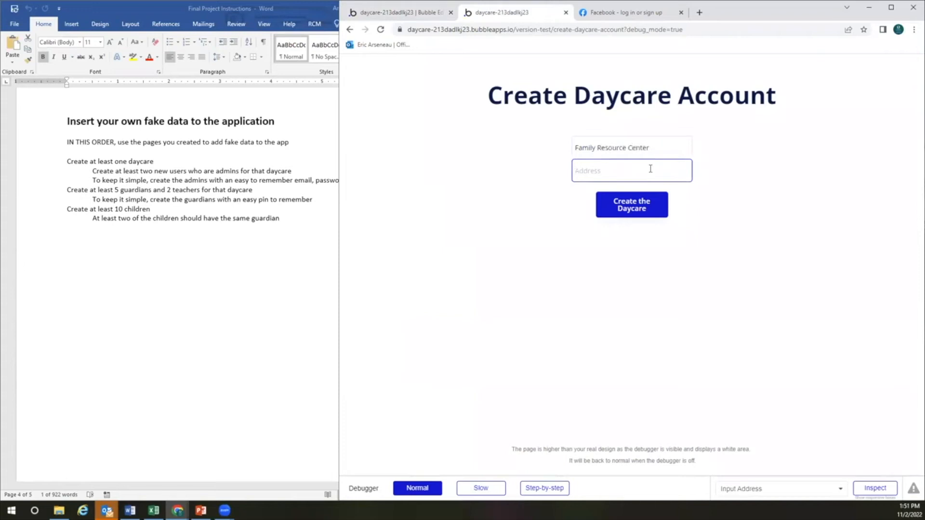
pyautogui.write('Add')
pyautogui.press('BackSpace')
pyautogui.press('BackSpace')
pyautogui.press('BackSpace')
pyautogui.press('BackSpace')
pyautogui.press('BackSpace')
# Look up Family Resource Center in Google Maps and copy its address
pyautogui.click(699, 13)
pyautogui.write('maps.google.com')
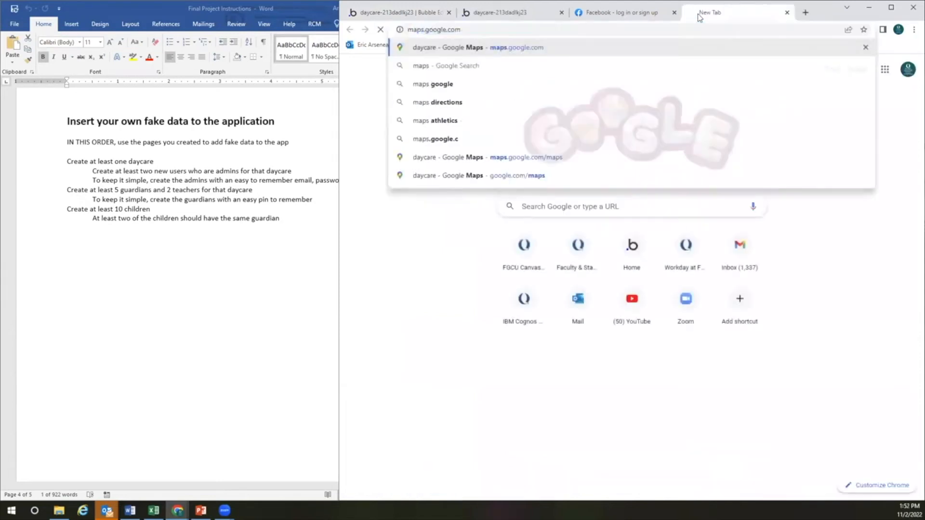
pyautogui.press('Return')
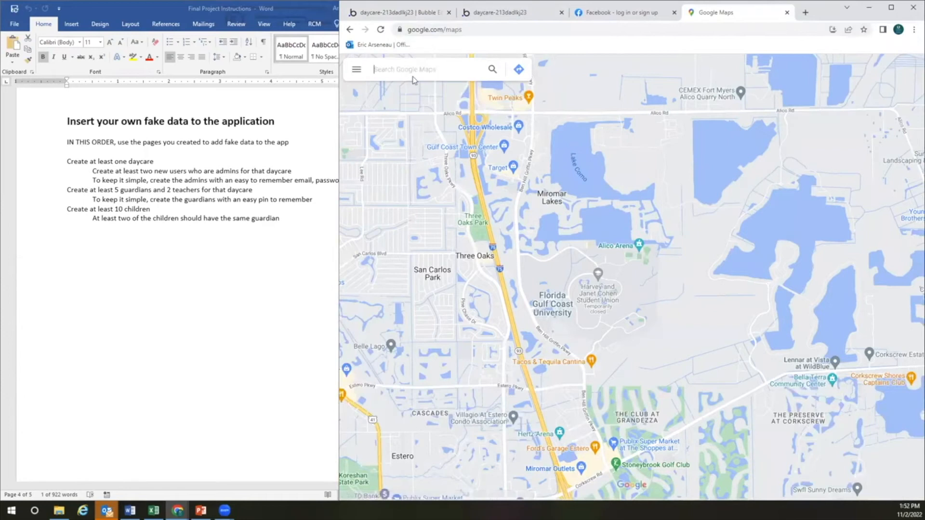
pyautogui.click(413, 80)
pyautogui.write('family resou')
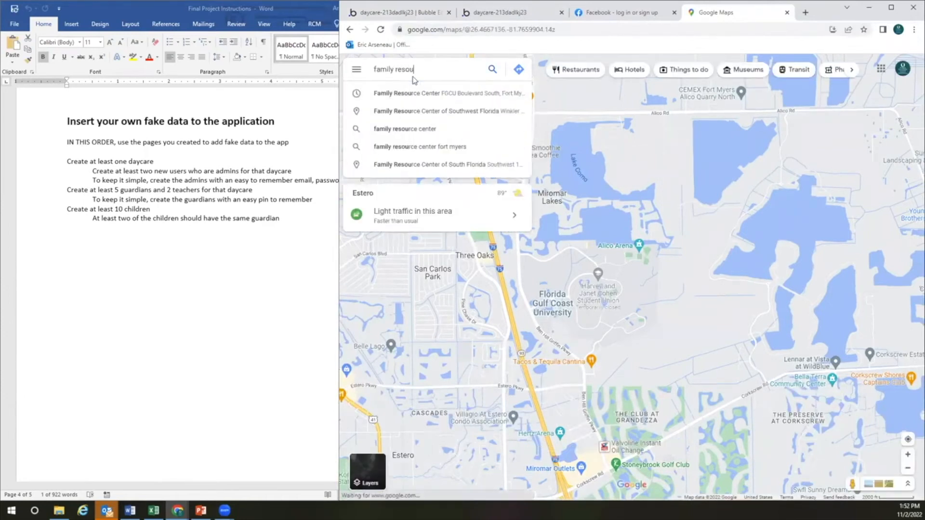
pyautogui.click(461, 97)
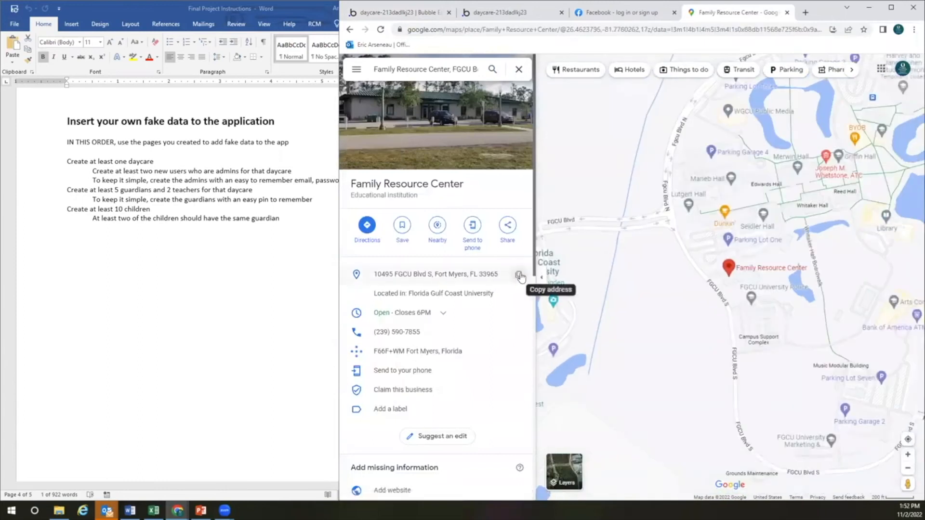
pyautogui.click(515, 278)
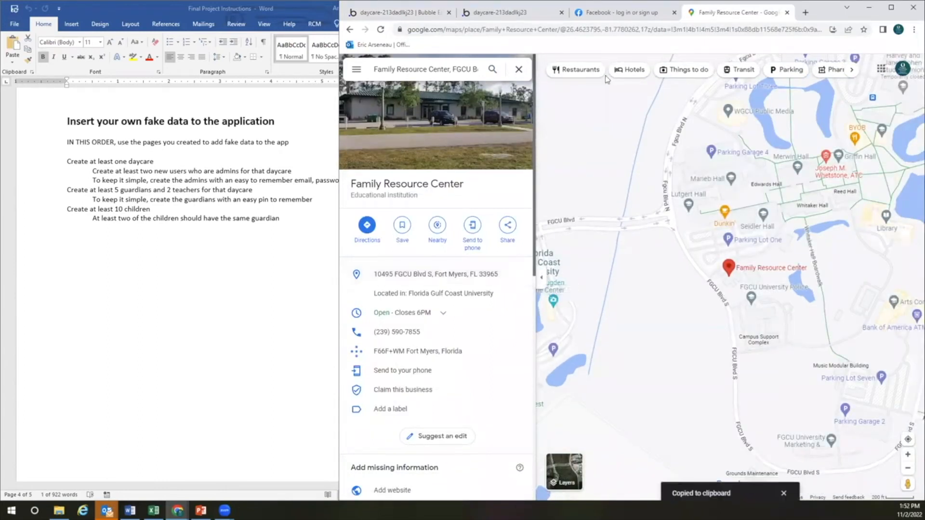
# Paste the copied address into the preview form's Address field
pyautogui.click(550, 17)
pyautogui.click(608, 174)
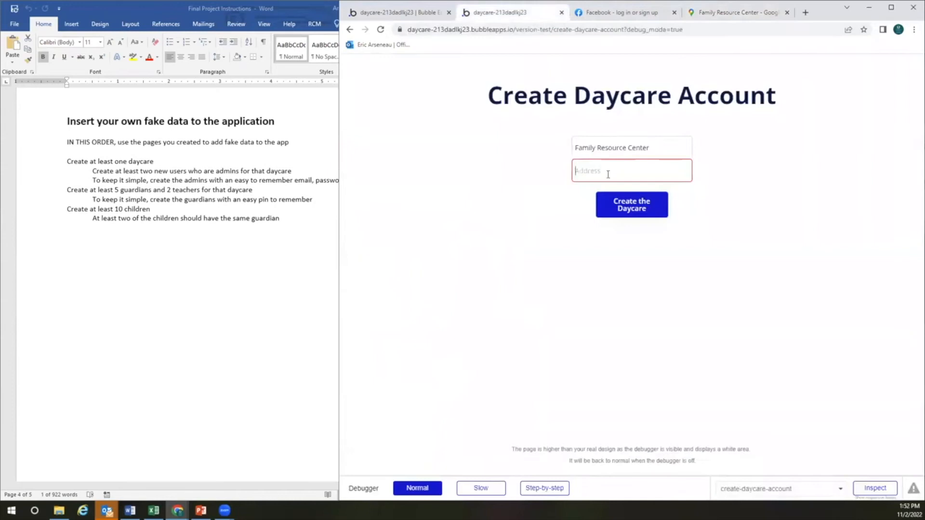
pyautogui.hotkey('ctrl', 'v')
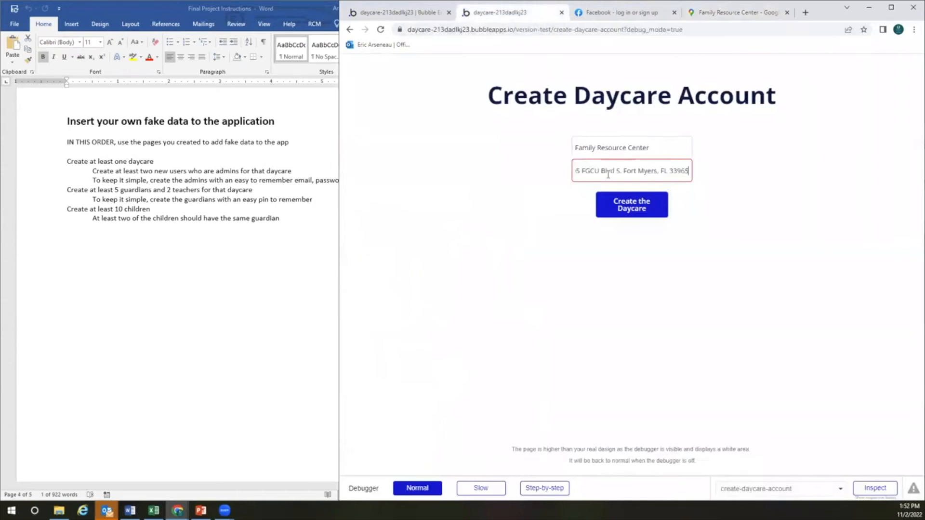
# Submit the Family Resource Center daycare from the preview and go back to the Bubble editor
pyautogui.click(631, 208)
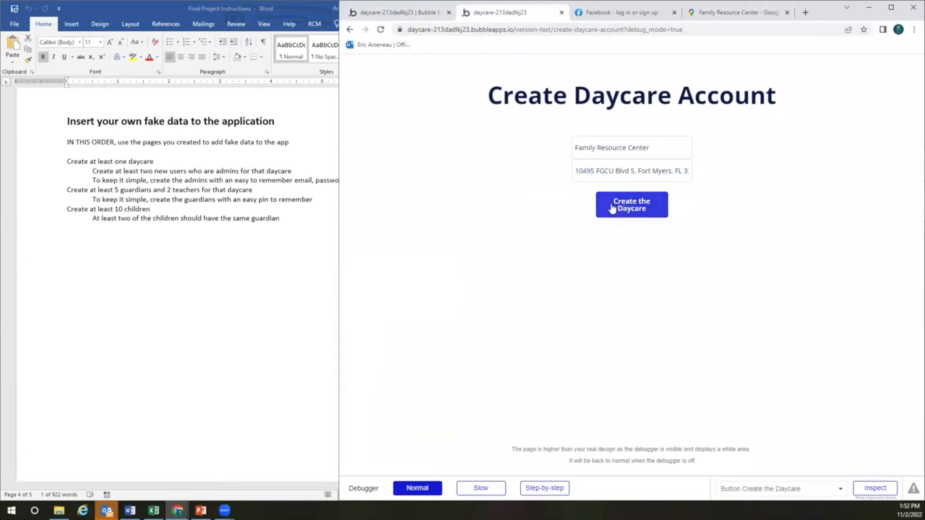
pyautogui.click(420, 20)
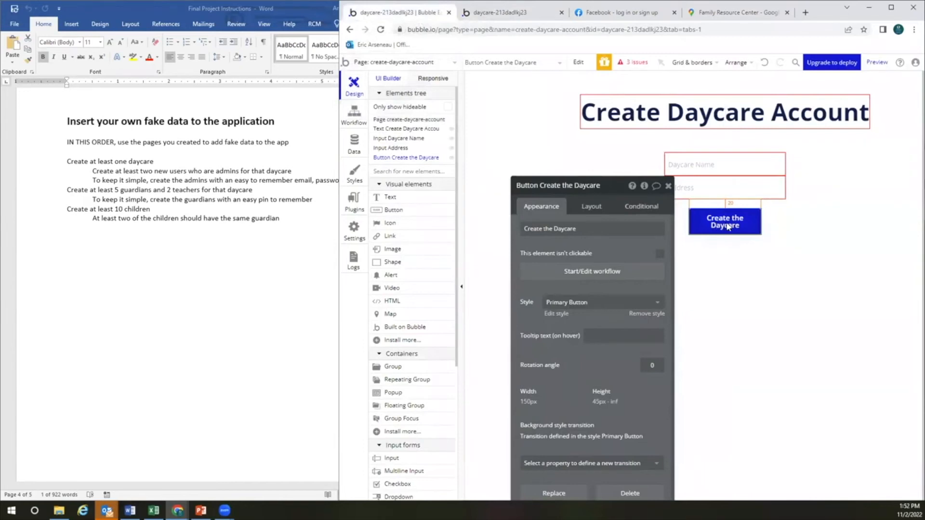
# Add a 'Reset relevant inputs' action to the Create the Daycare button's workflow
pyautogui.click(602, 272)
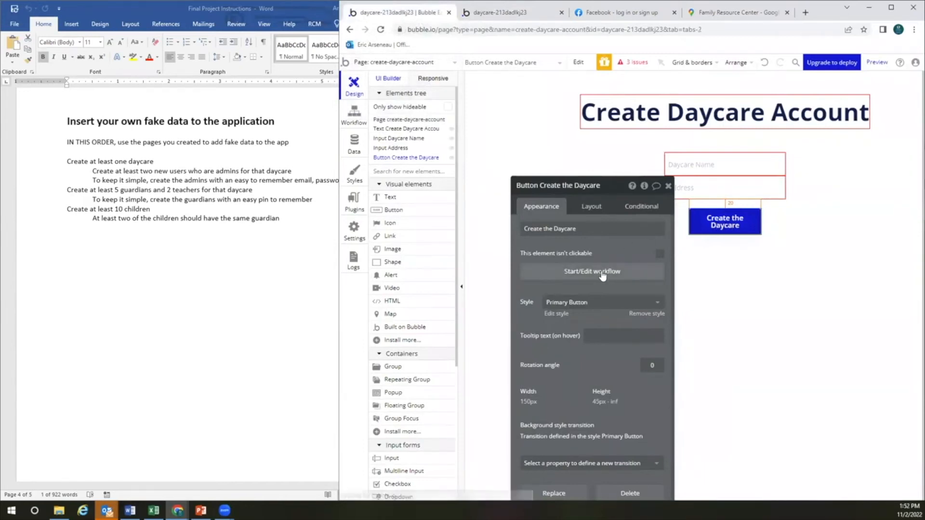
pyautogui.click(526, 186)
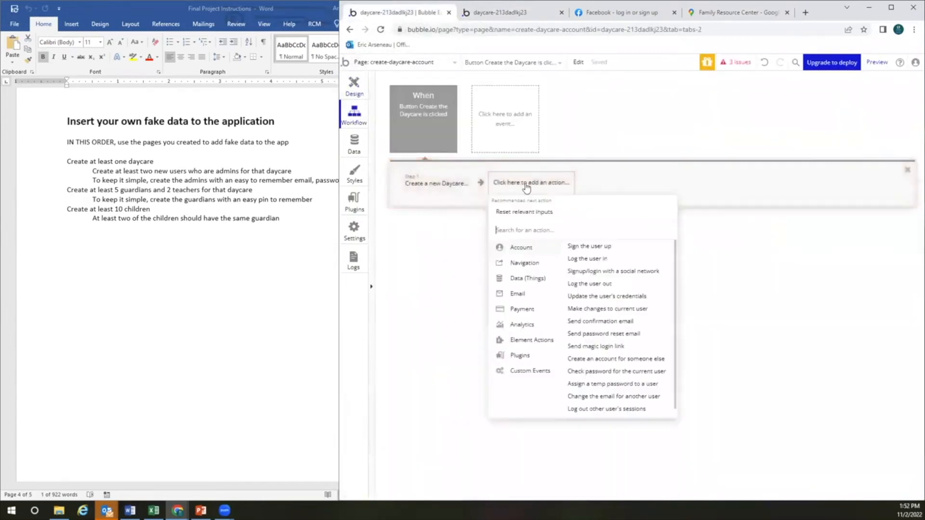
pyautogui.moveTo(548, 278)
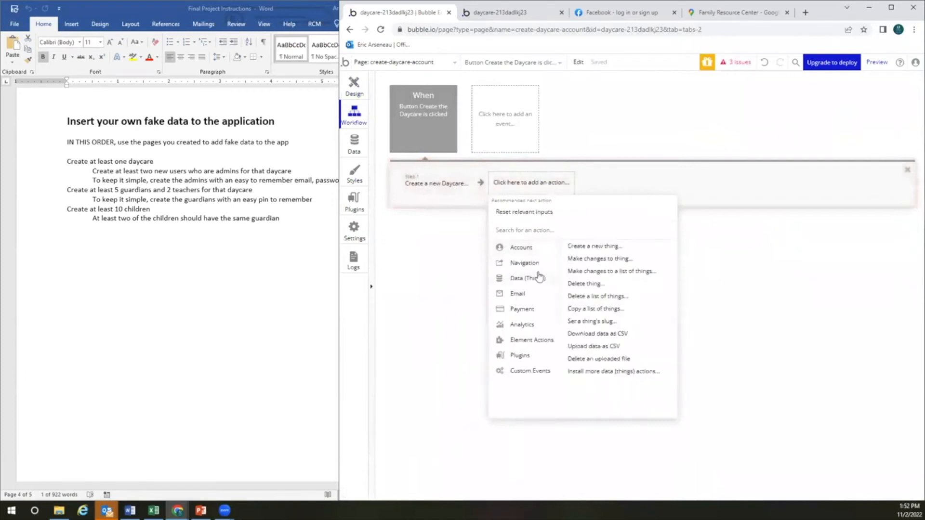
pyautogui.click(529, 212)
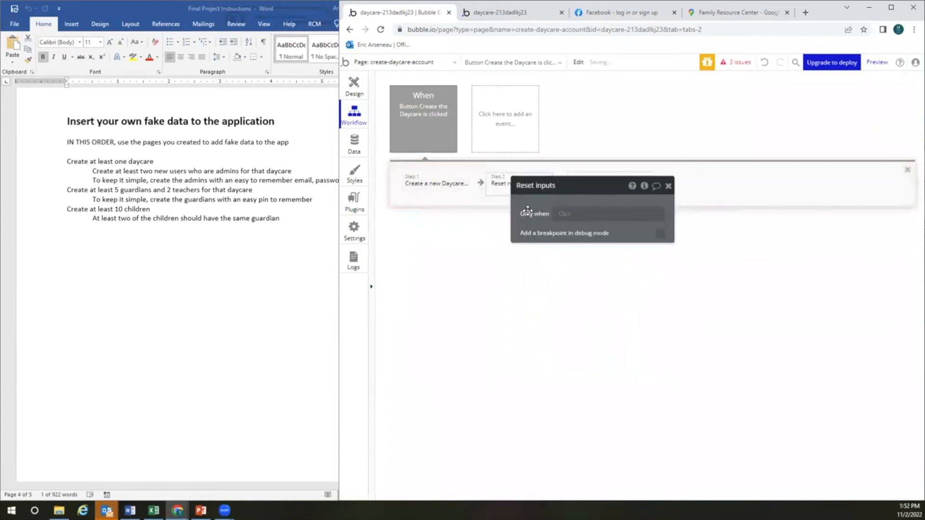
pyautogui.click(668, 186)
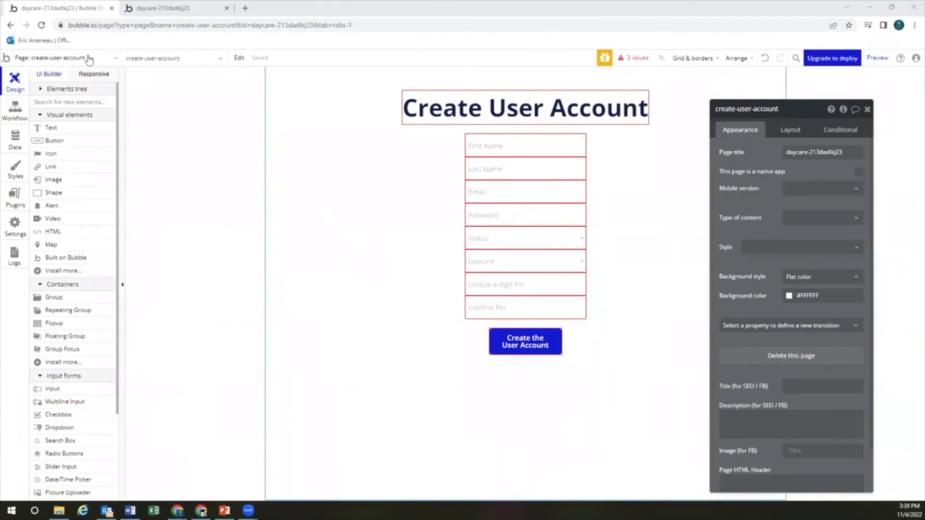
# On the create-user-account page, add a Text element reading 'This pin is already taken.' between the PIN fields
pyautogui.click(73, 58)
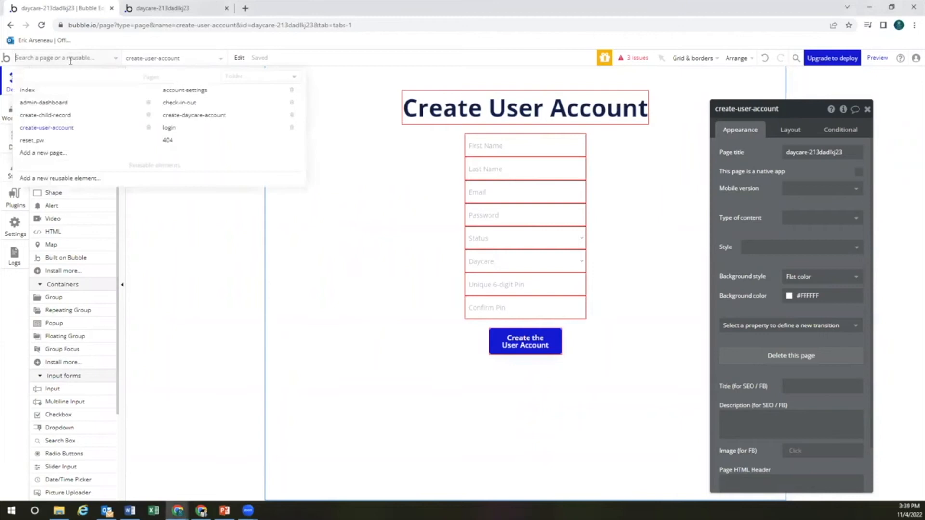
pyautogui.click(68, 133)
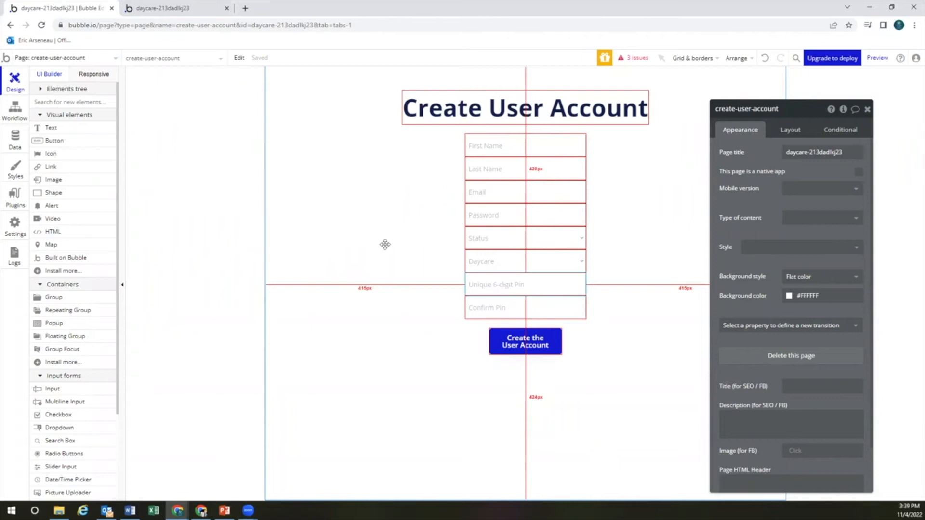
pyautogui.click(52, 129)
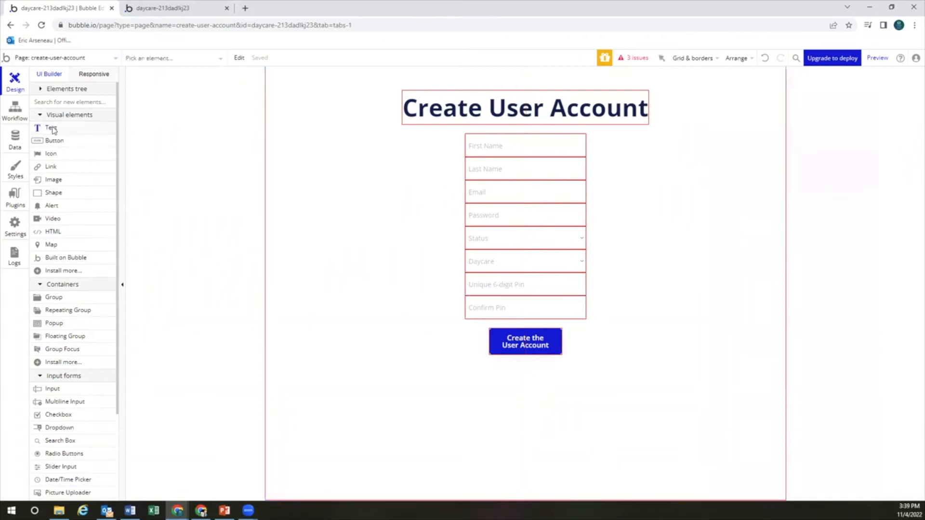
pyautogui.click(487, 295)
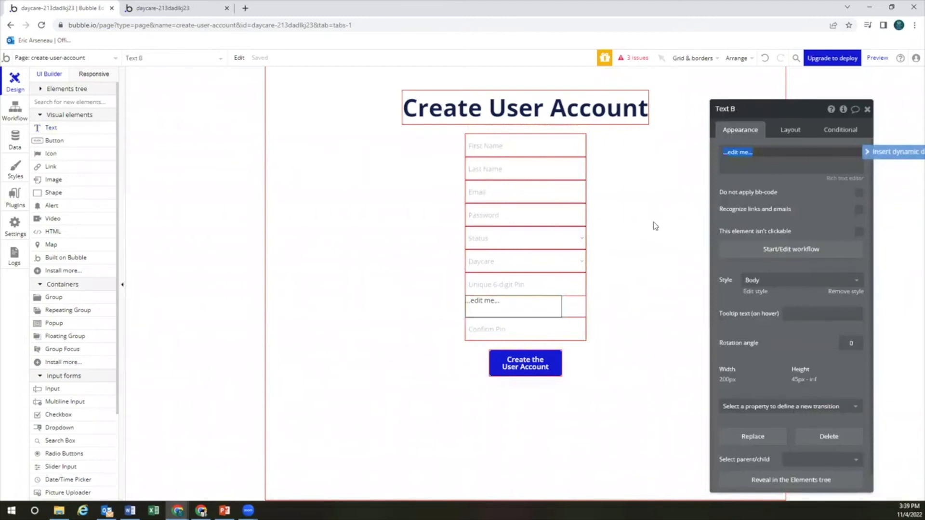
pyautogui.write('This pin is already taken.')
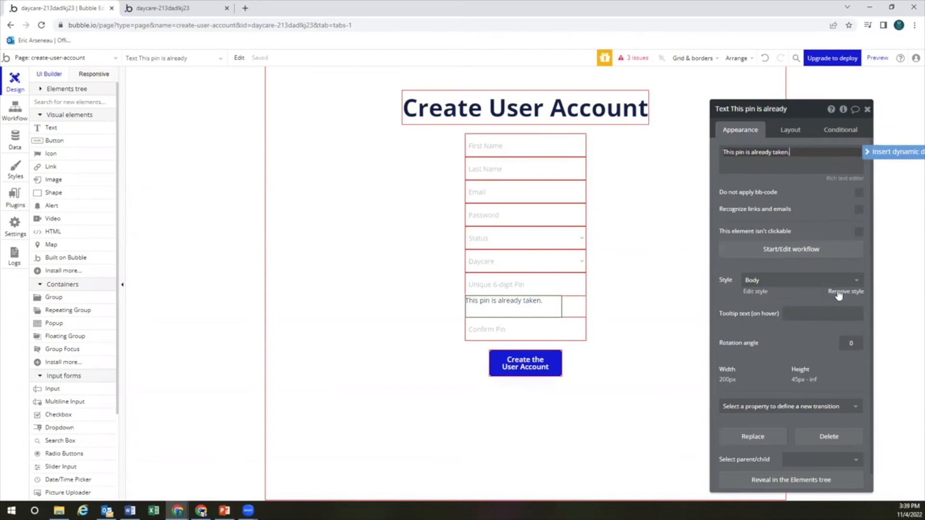
# Remove the Body style and make the message bold with colour #FF0000
pyautogui.click(837, 293)
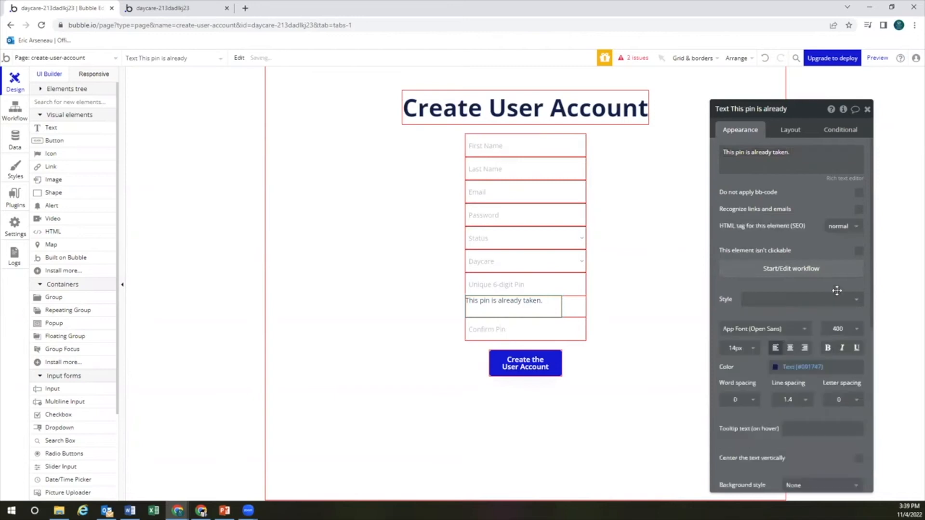
pyautogui.click(776, 367)
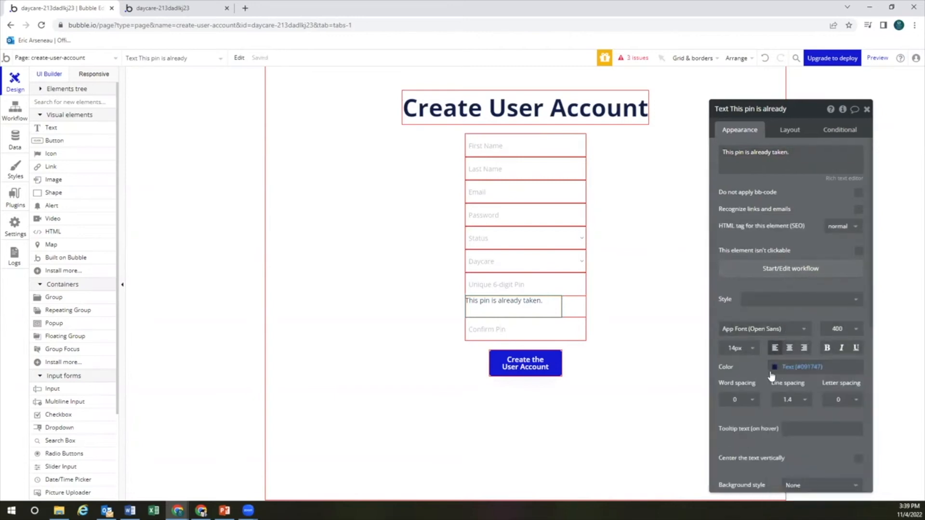
pyautogui.moveTo(827, 453); pyautogui.dragTo(877, 458)
pyautogui.moveTo(864, 368); pyautogui.dragTo(879, 366)
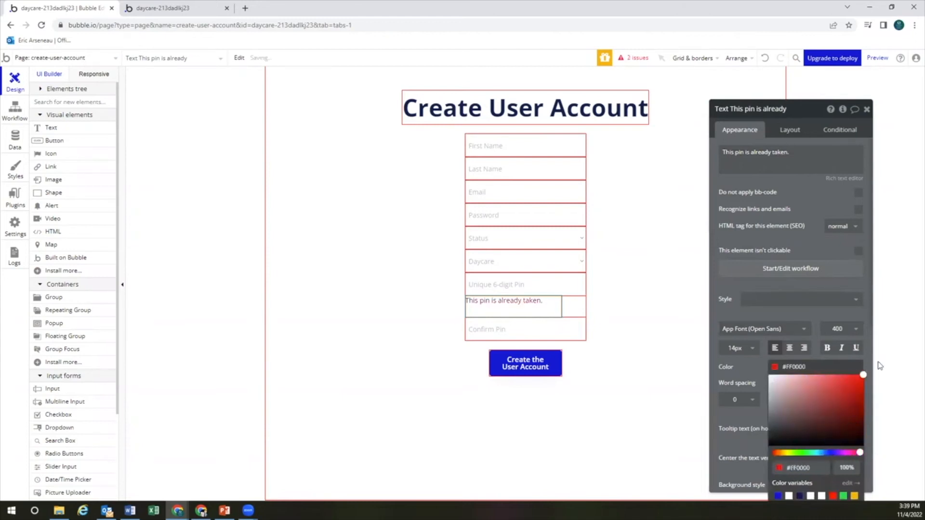
pyautogui.click(744, 366)
pyautogui.click(828, 347)
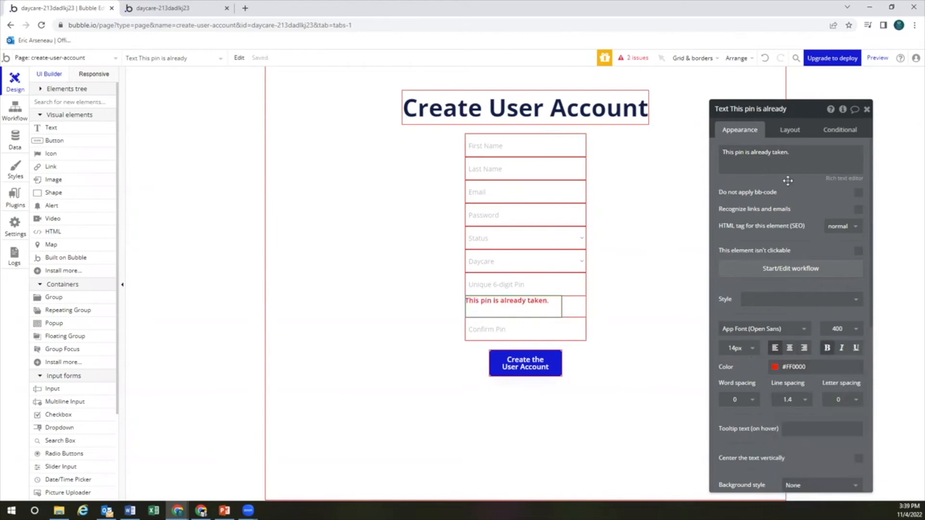
pyautogui.click(790, 130)
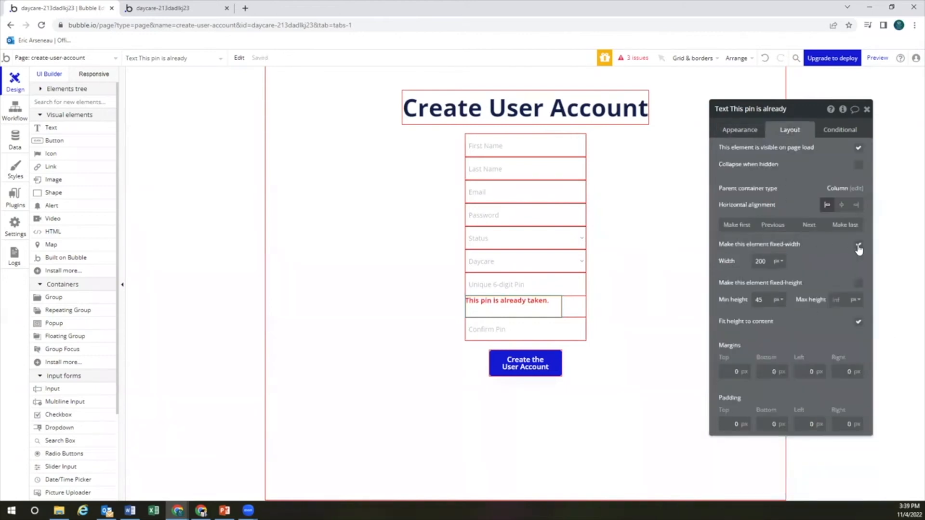
# Drop the fixed width, set min width and min height to 0, collapse when hidden, and hide on page load
pyautogui.click(859, 246)
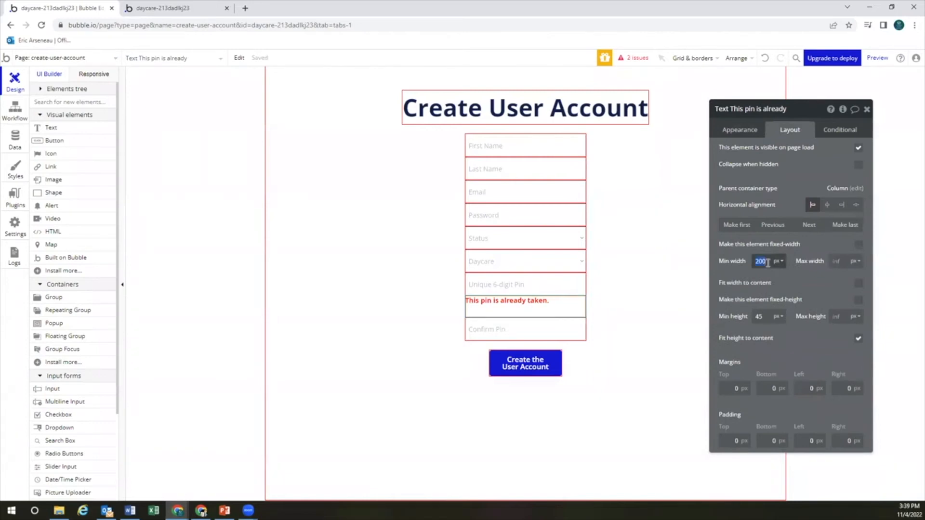
pyautogui.write('0')
pyautogui.click(858, 283)
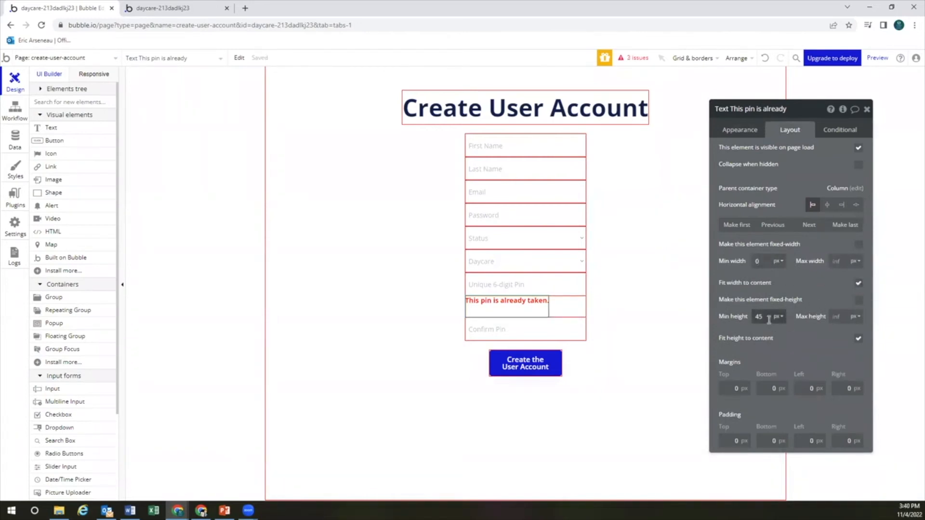
pyautogui.write('0')
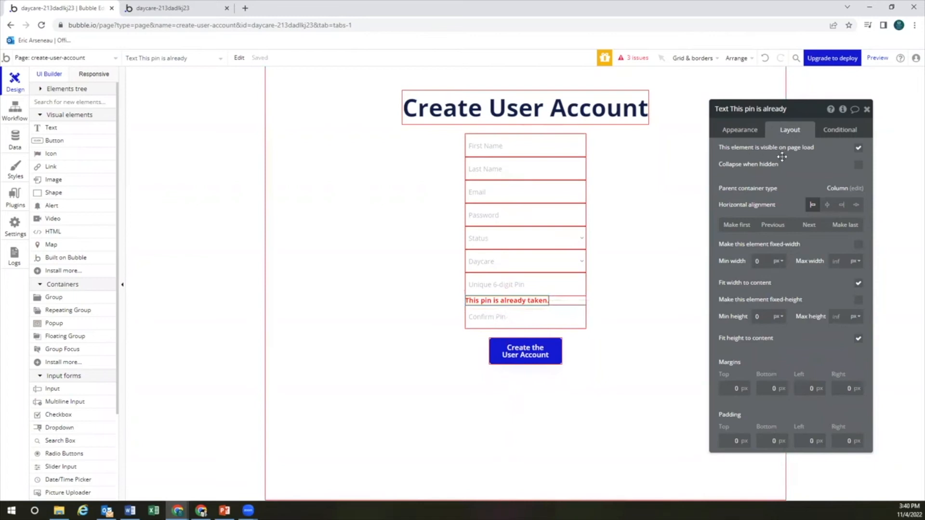
pyautogui.click(858, 166)
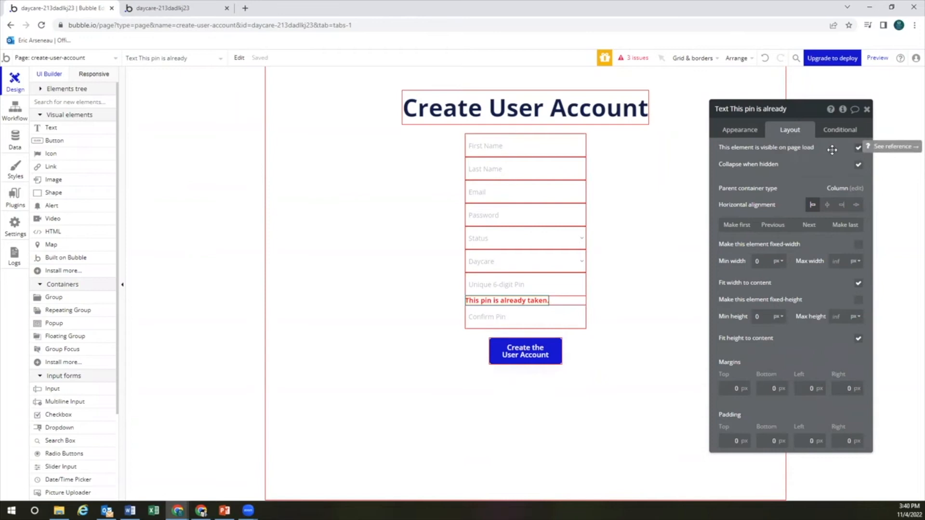
pyautogui.click(858, 148)
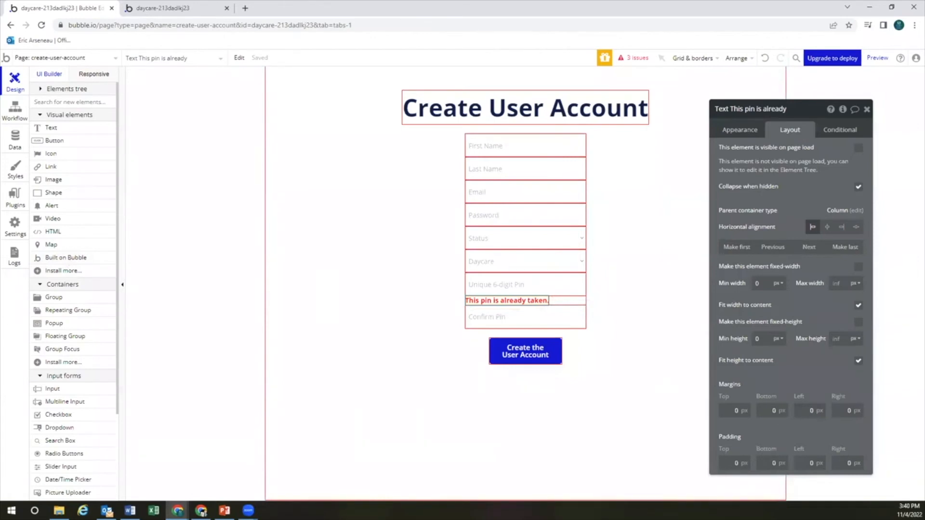
pyautogui.click(836, 133)
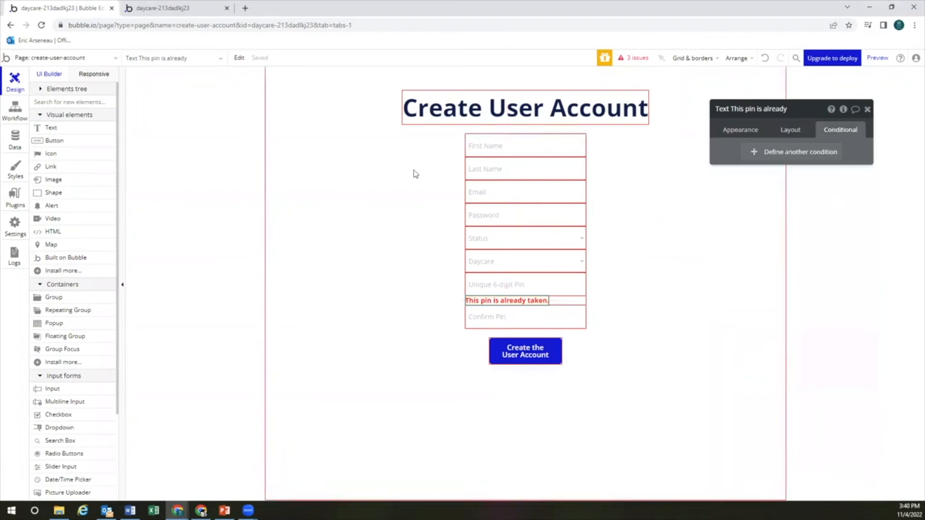
# Add a new condition on the message based on a Search for Users
pyautogui.click(772, 153)
pyautogui.click(755, 156)
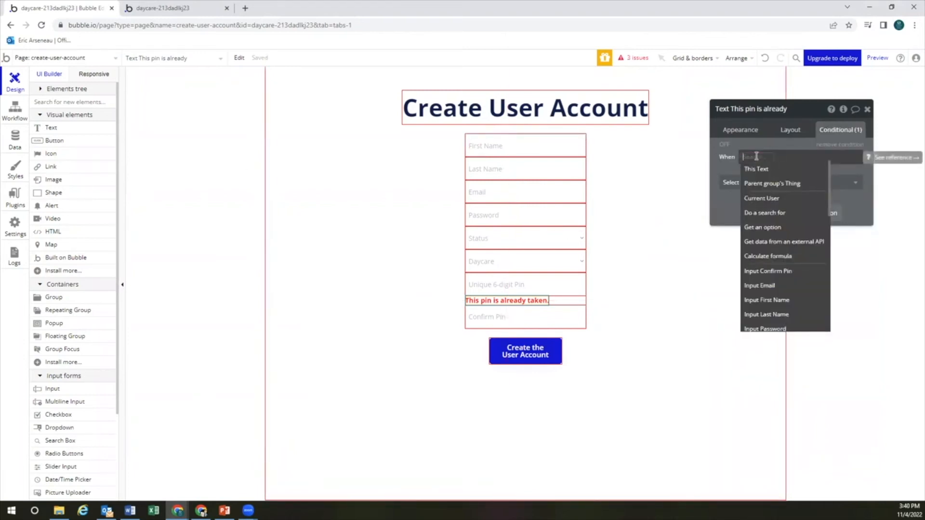
pyautogui.click(771, 212)
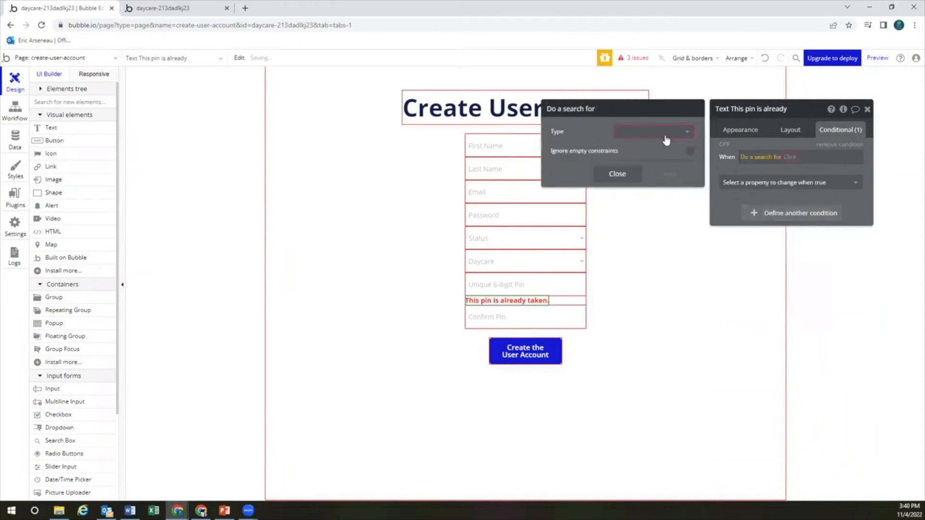
pyautogui.click(666, 140)
pyautogui.click(659, 145)
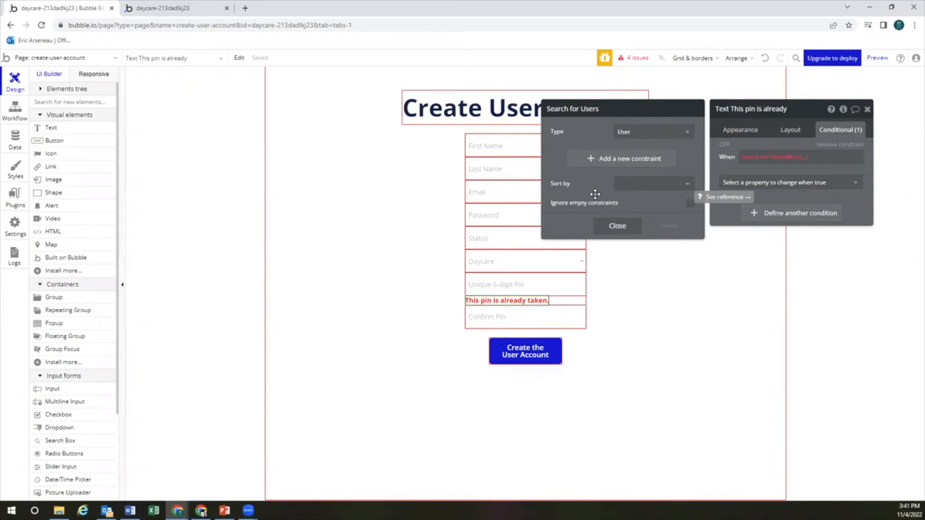
# Constrain the search to unique-pin = Input Unique 6-digit Pin's value and take its :count
pyautogui.click(612, 161)
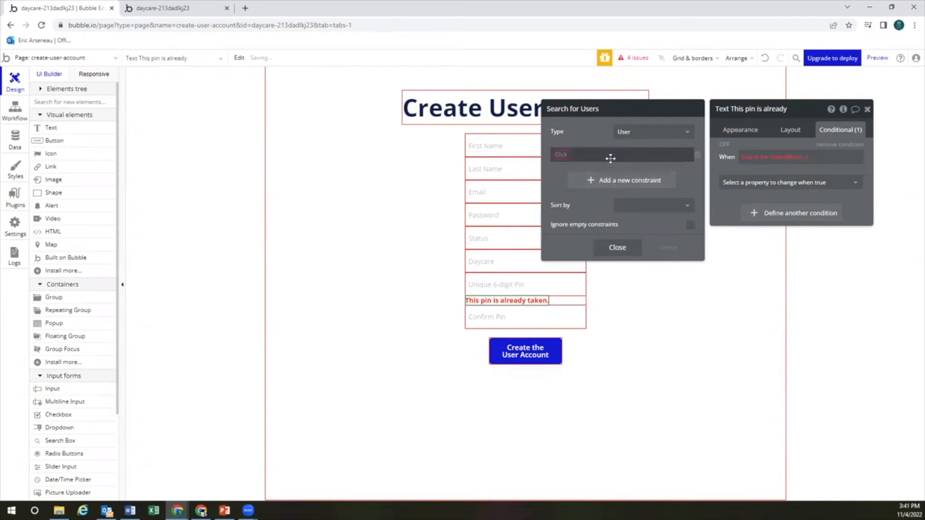
pyautogui.click(565, 154)
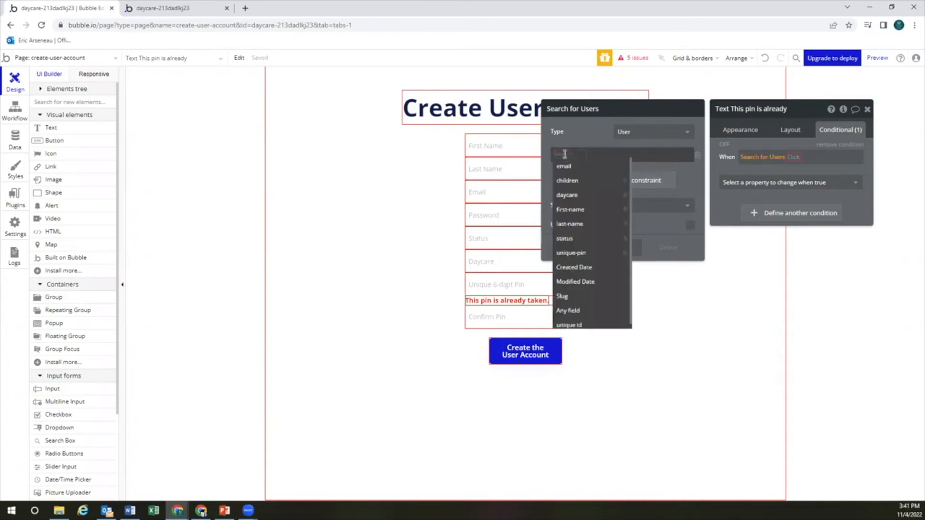
pyautogui.click(577, 250)
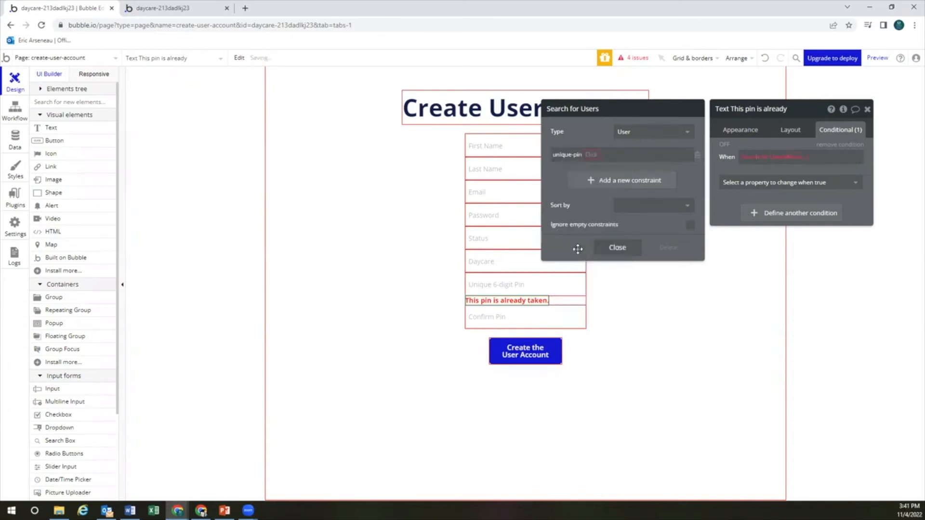
pyautogui.click(592, 154)
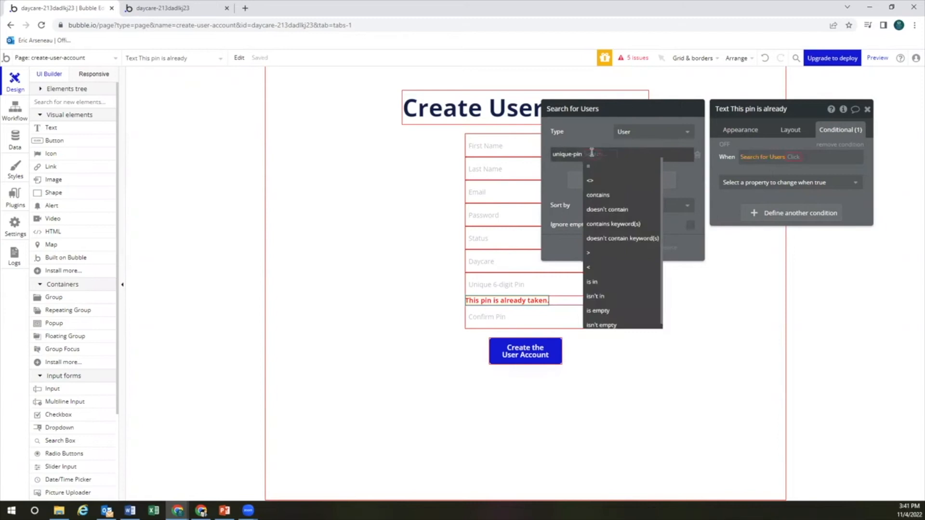
pyautogui.click(590, 165)
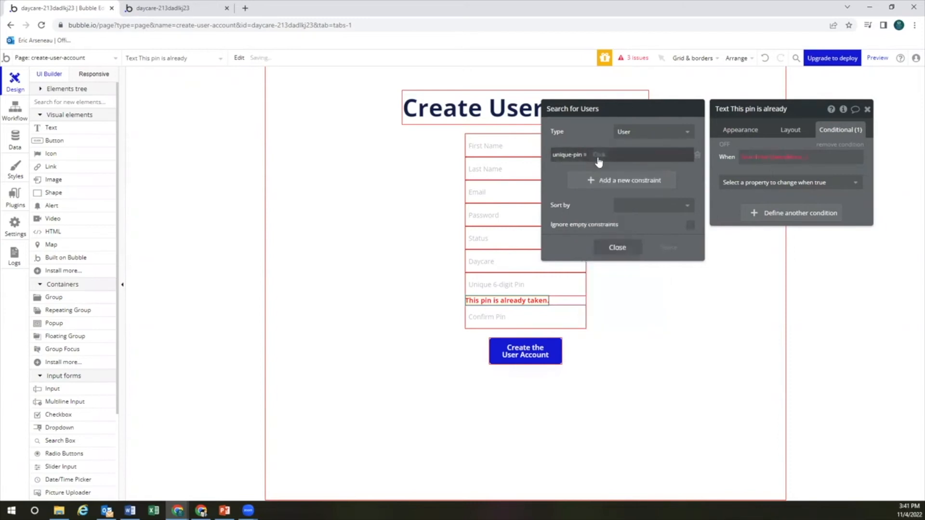
pyautogui.click(599, 155)
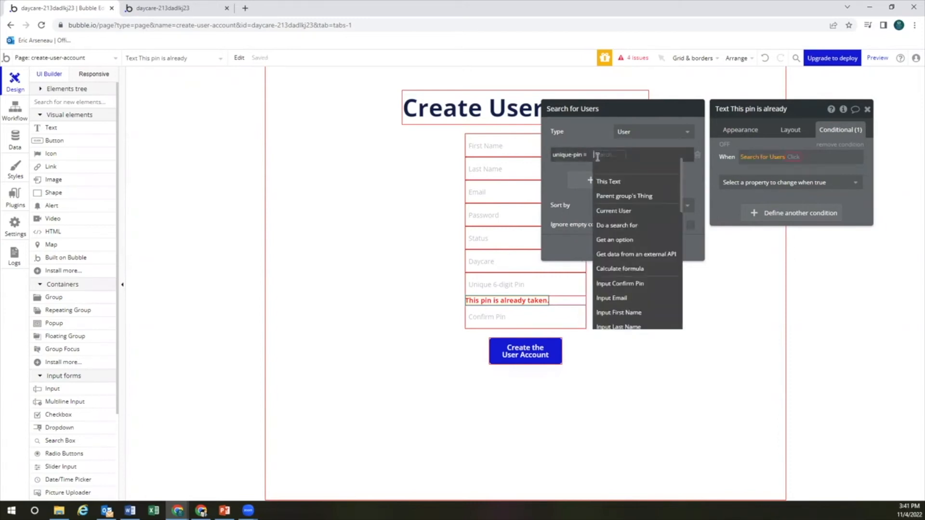
pyautogui.write('input')
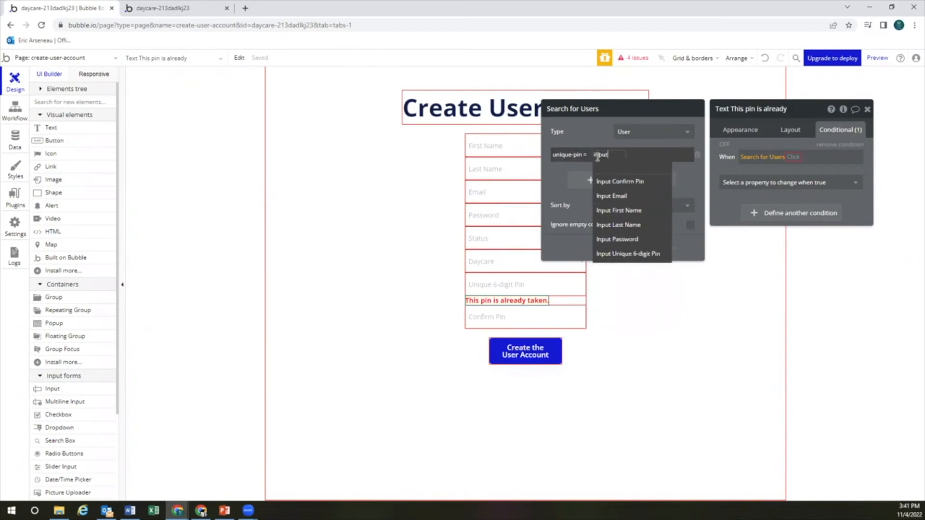
pyautogui.click(642, 256)
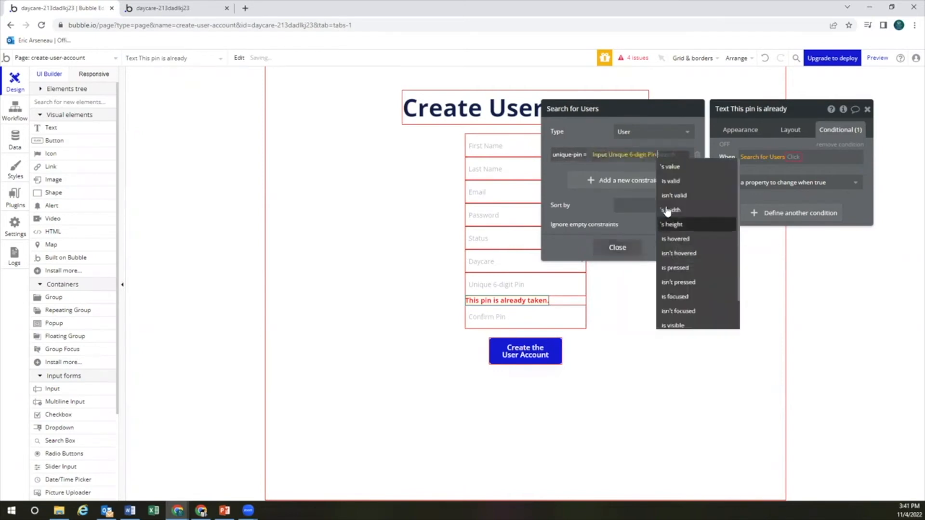
pyautogui.click(676, 169)
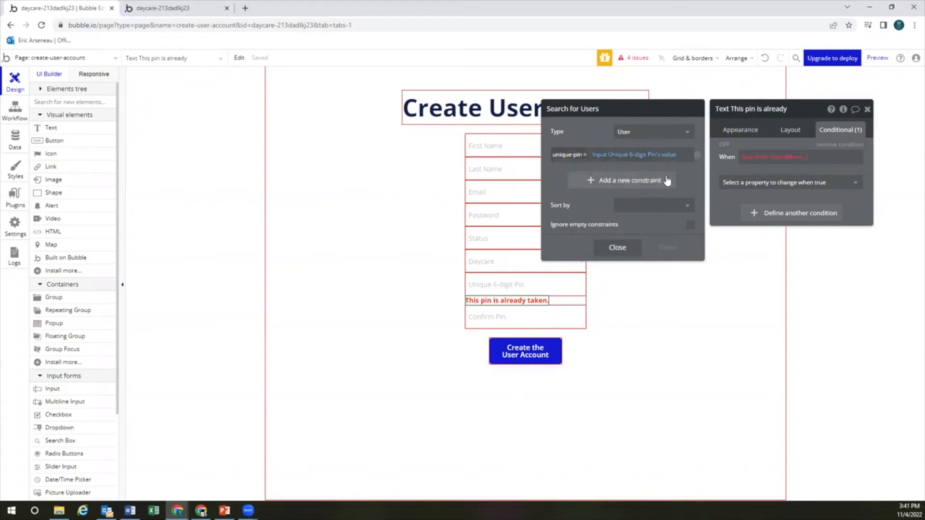
pyautogui.click(800, 158)
pyautogui.click(810, 172)
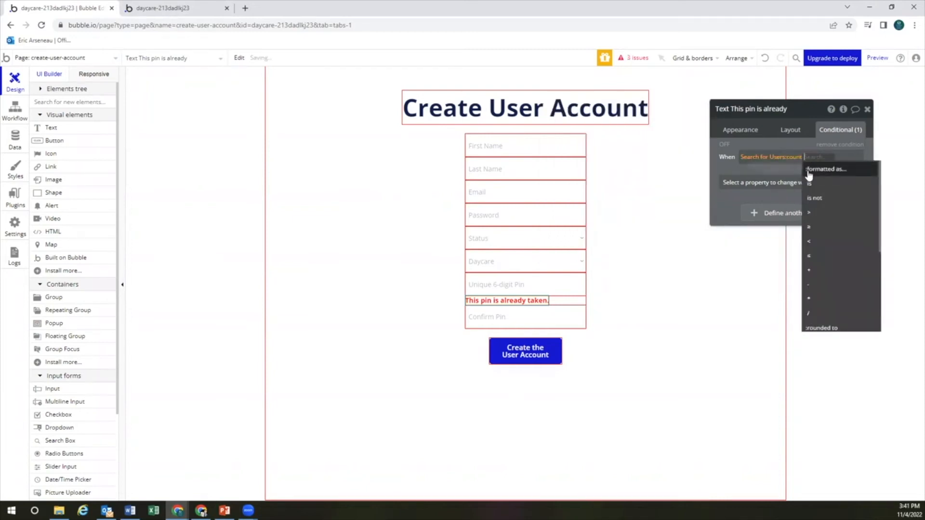
# Complete the condition as ':count is not 0' and make the element visible when true
pyautogui.click(824, 201)
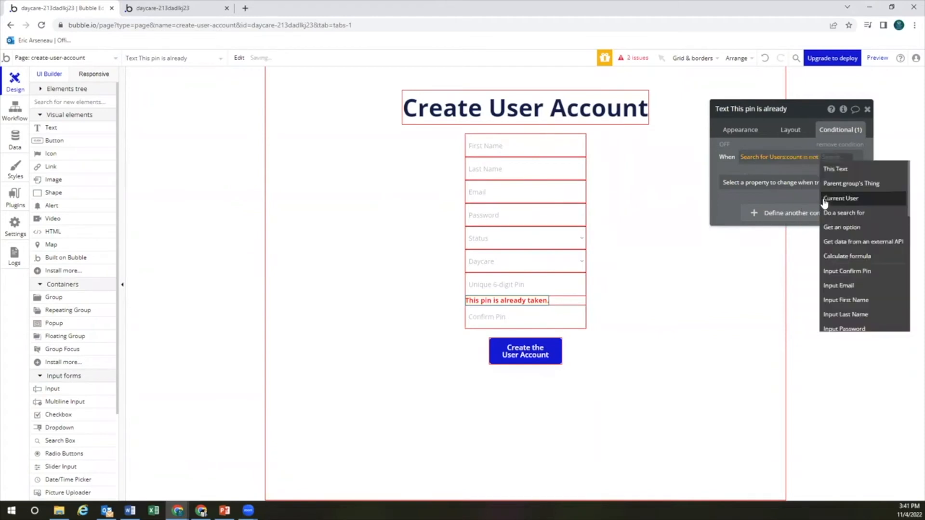
pyautogui.write('0')
pyautogui.click(722, 167)
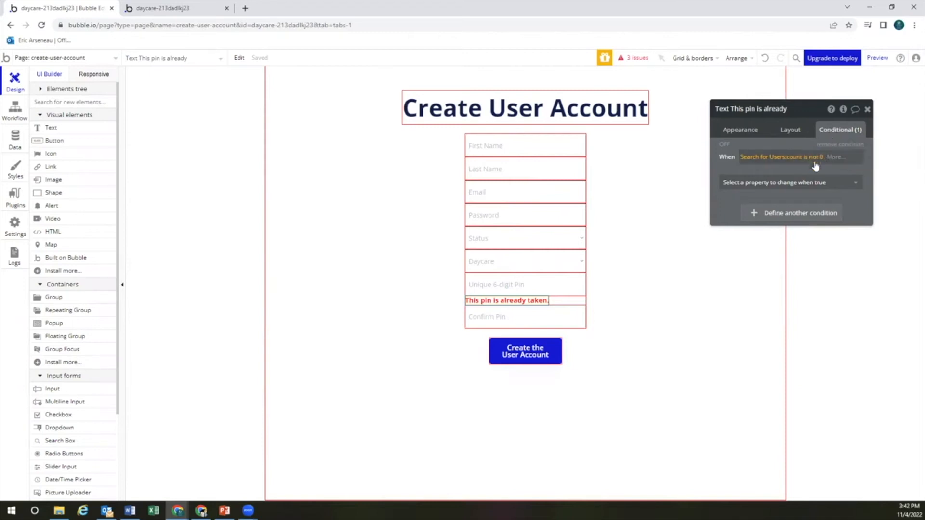
pyautogui.click(814, 183)
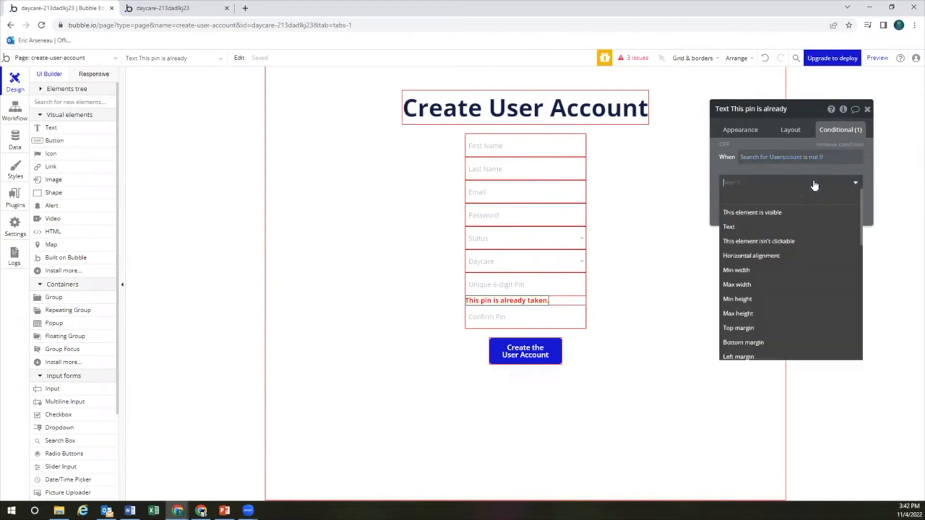
pyautogui.click(783, 212)
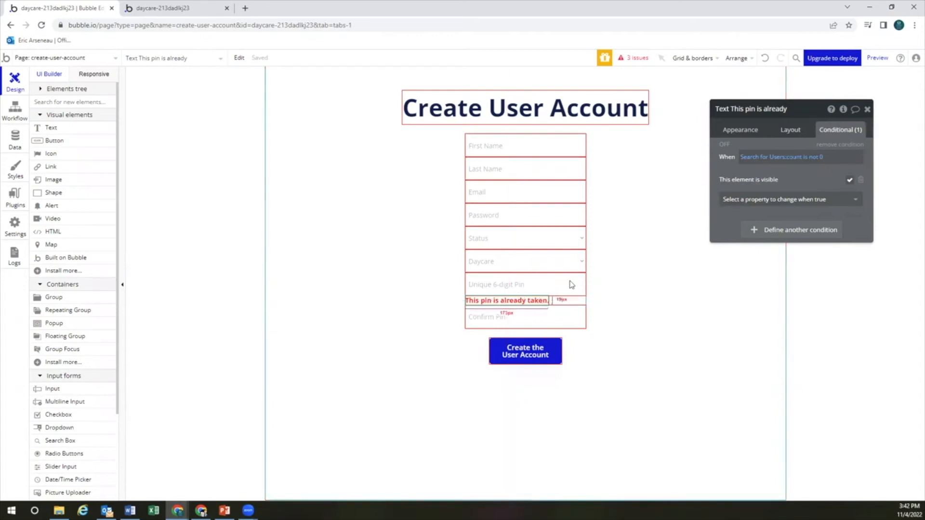
pyautogui.click(790, 131)
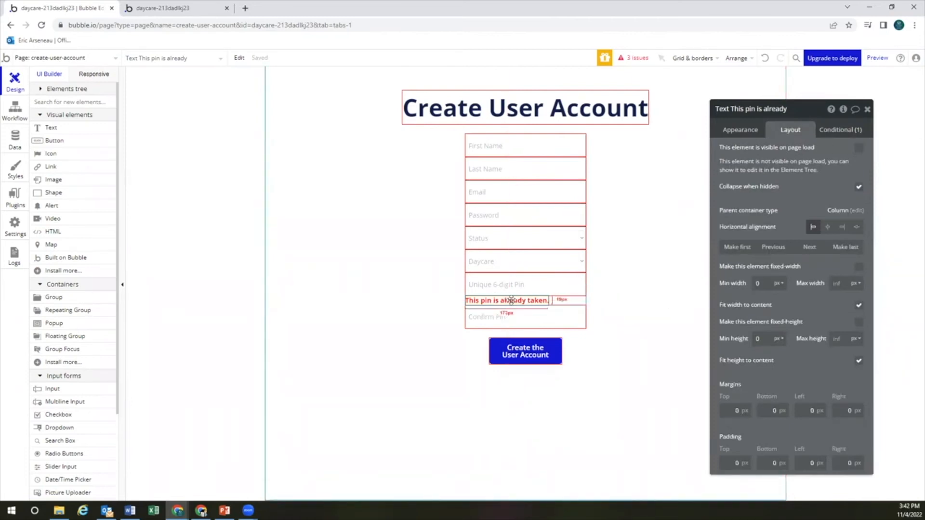
# Hide the pin warning text via the Elements tree, then reselect it and reopen its user search
pyautogui.click(45, 89)
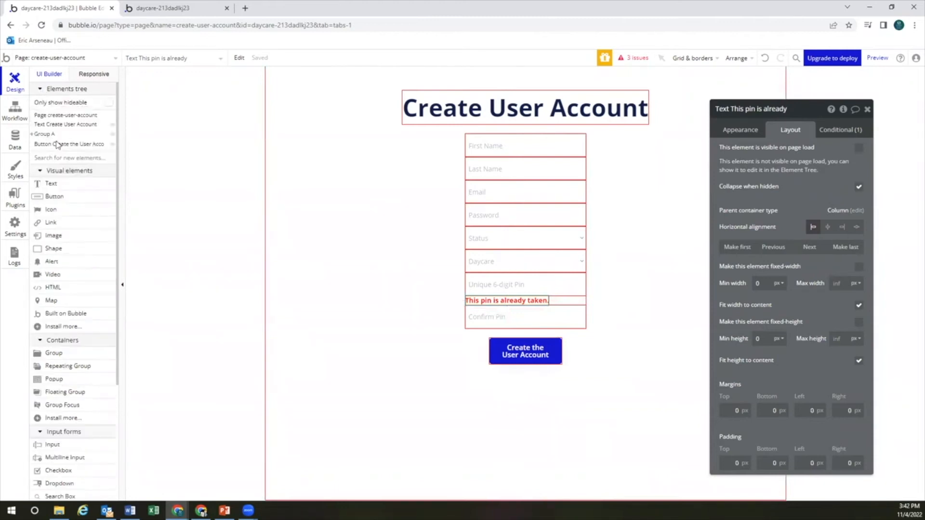
pyautogui.click(31, 136)
pyautogui.moveTo(114, 214)
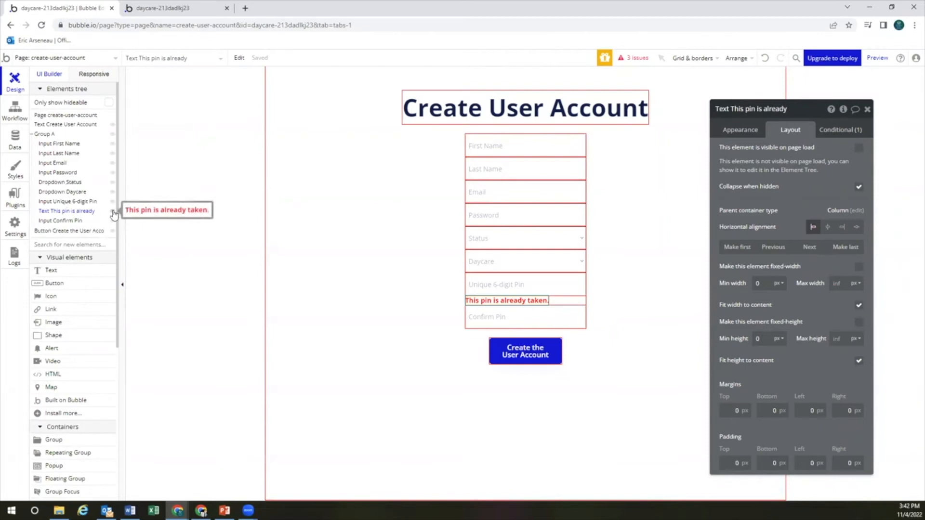
pyautogui.click(113, 211)
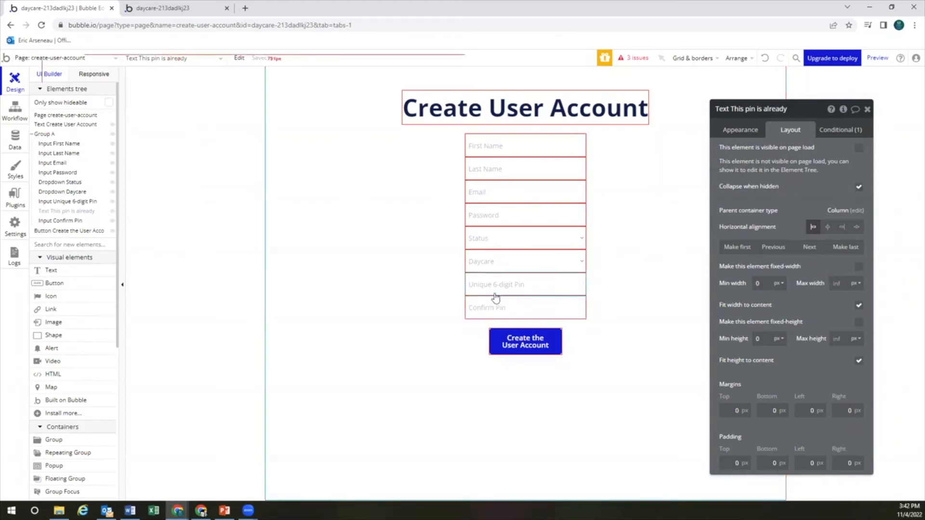
pyautogui.click(836, 129)
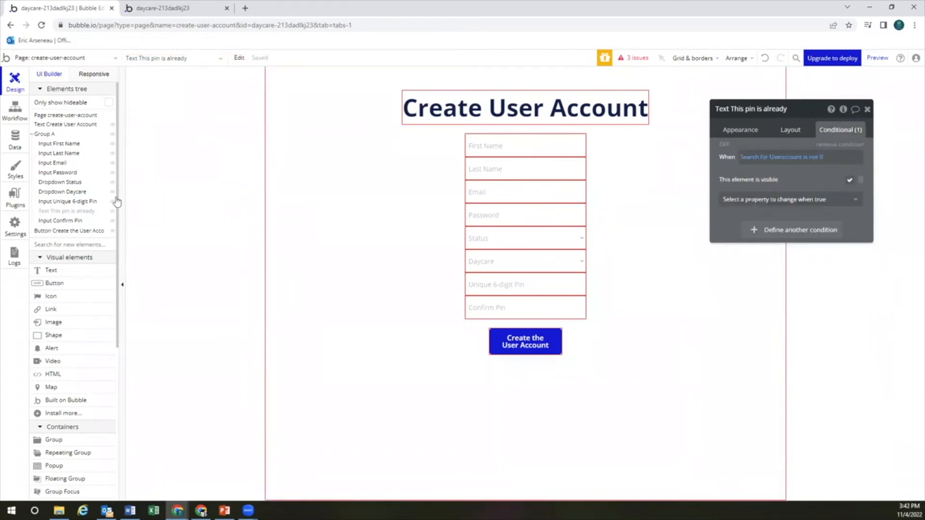
pyautogui.click(86, 214)
pyautogui.click(87, 213)
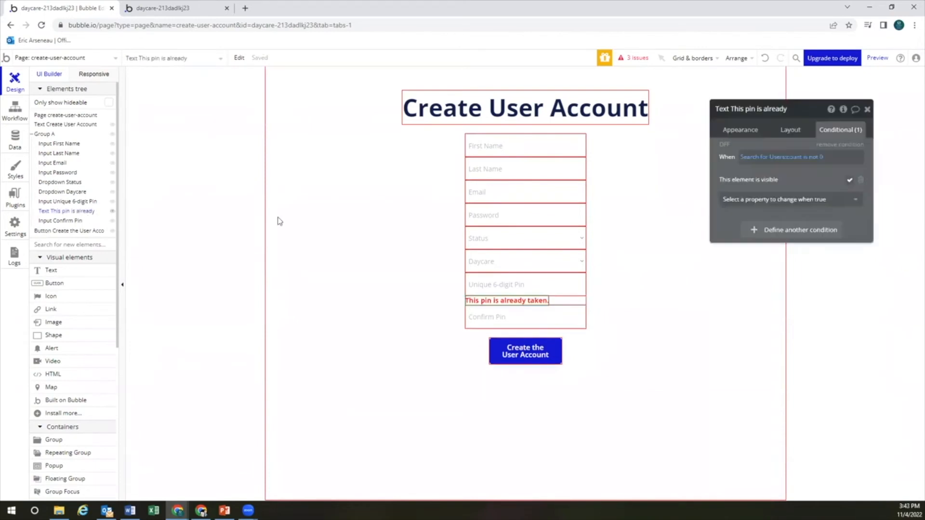
pyautogui.click(758, 159)
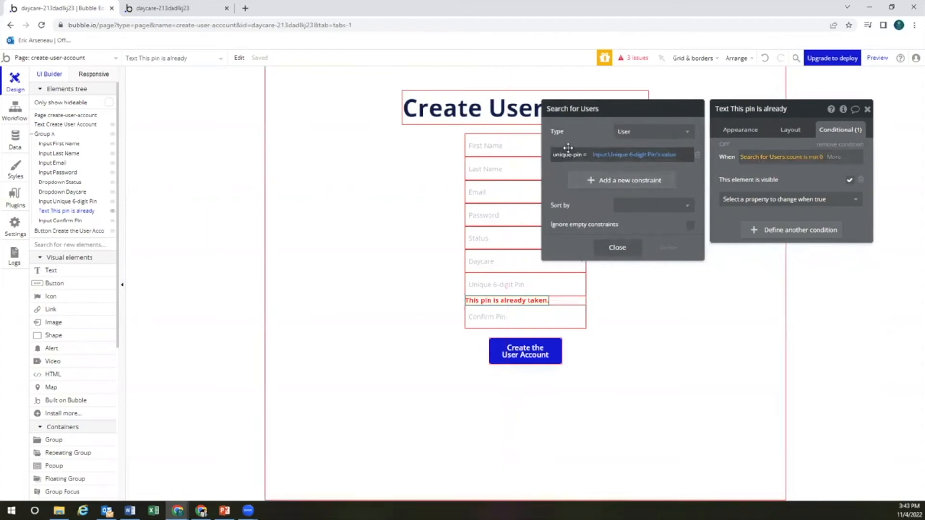
# Check the empty All Users table in App data twice, then open and close the Search for Users expression
pyautogui.click(28, 142)
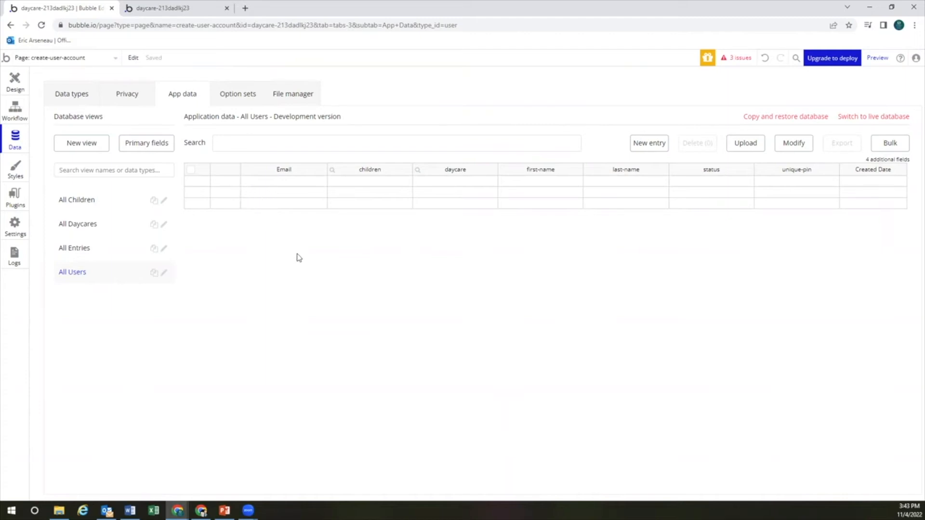
pyautogui.click(20, 87)
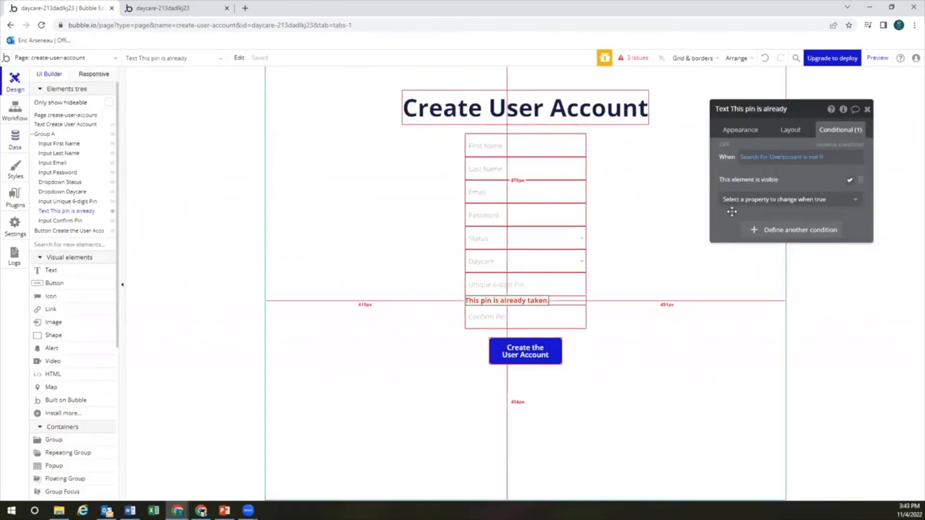
pyautogui.click(765, 157)
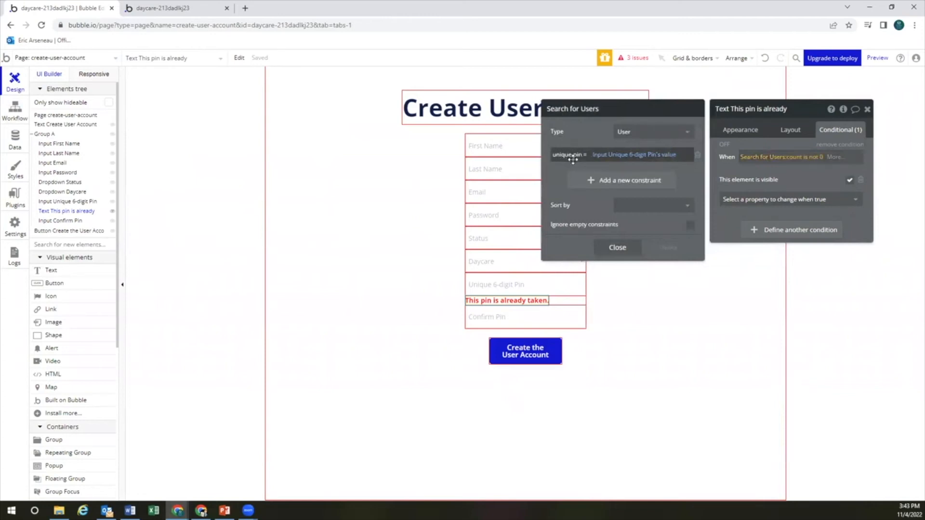
pyautogui.click(17, 145)
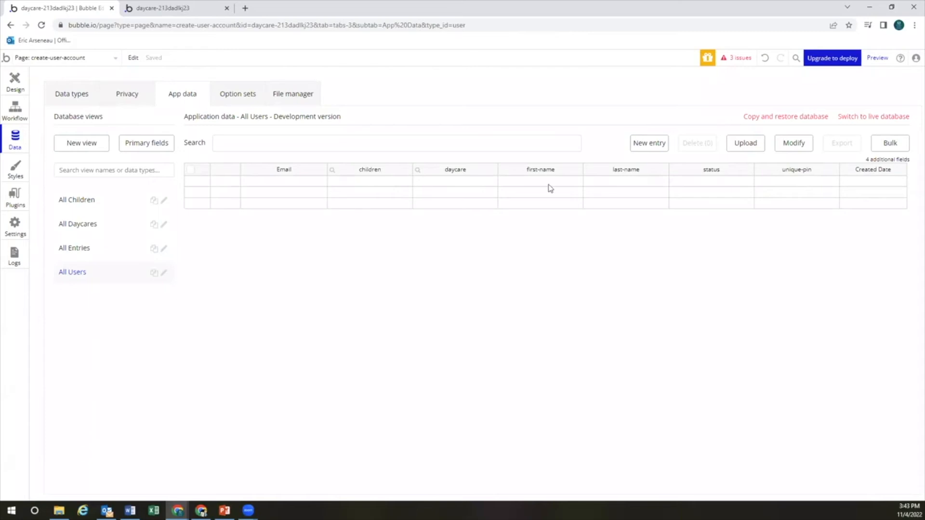
pyautogui.click(26, 88)
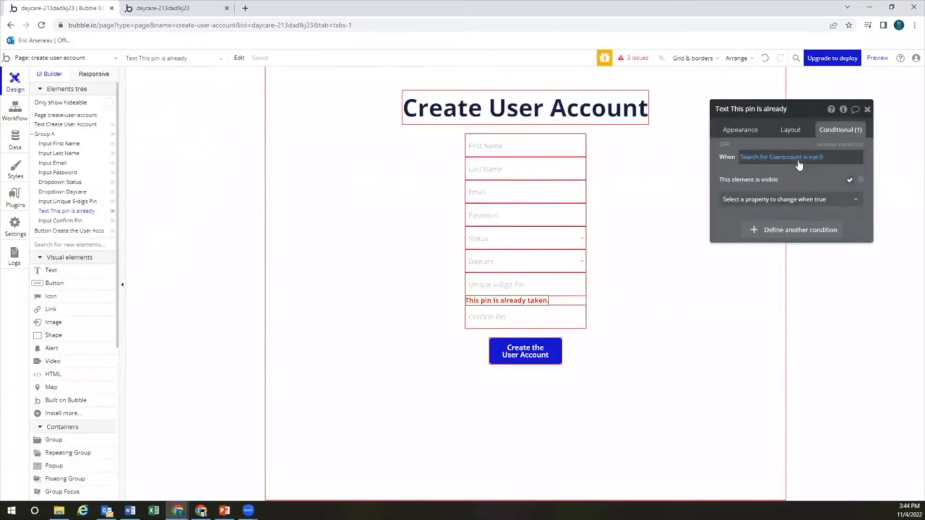
pyautogui.click(783, 158)
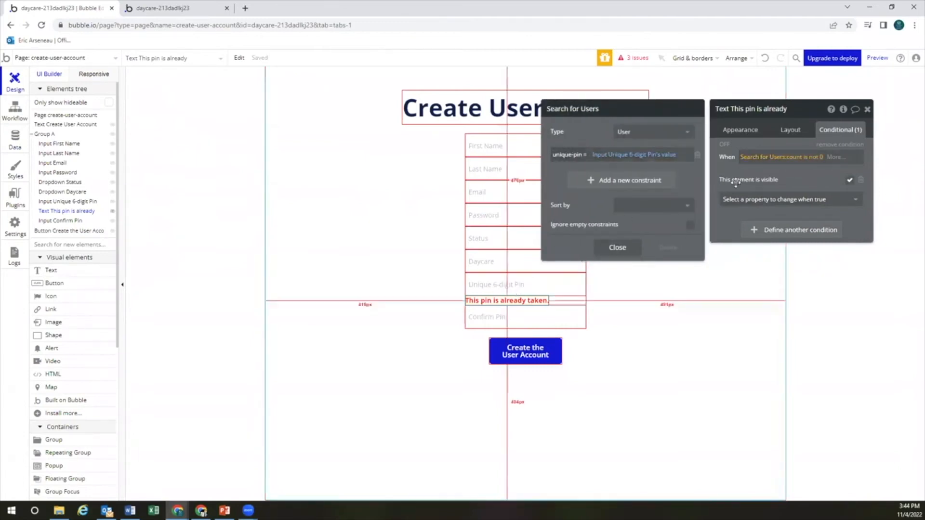
pyautogui.click(788, 172)
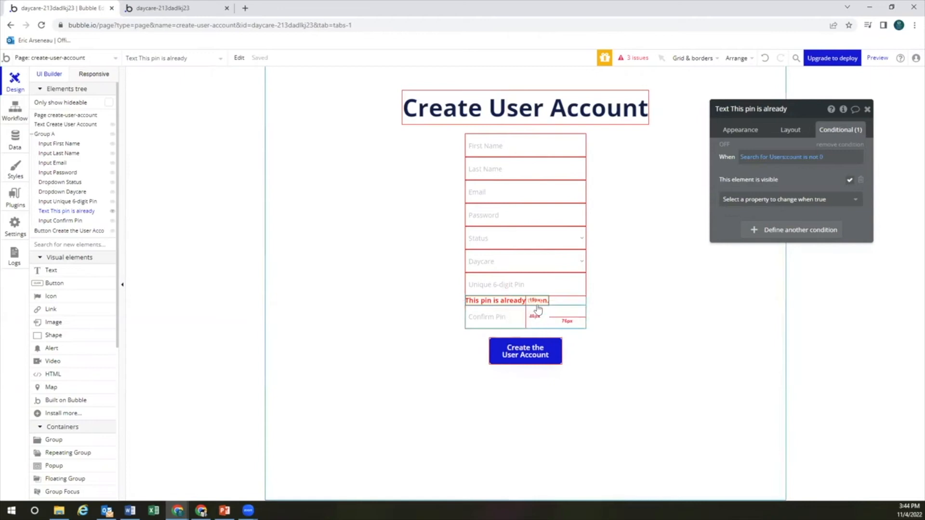
# Paste a duplicate of the pin warning text and move it below Input Confirm Pin
pyautogui.click(556, 304)
pyautogui.click(523, 300)
pyautogui.hotkey('ctrl', 'v')
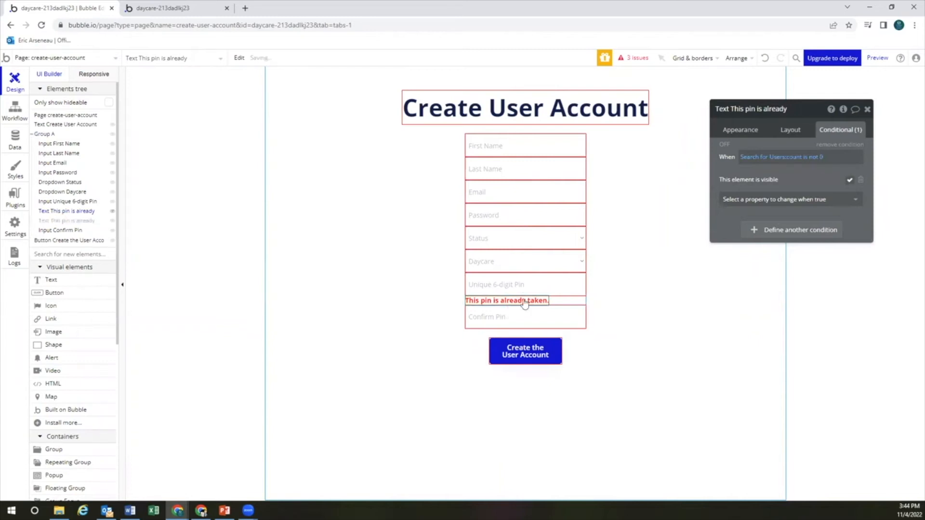
pyautogui.click(83, 222)
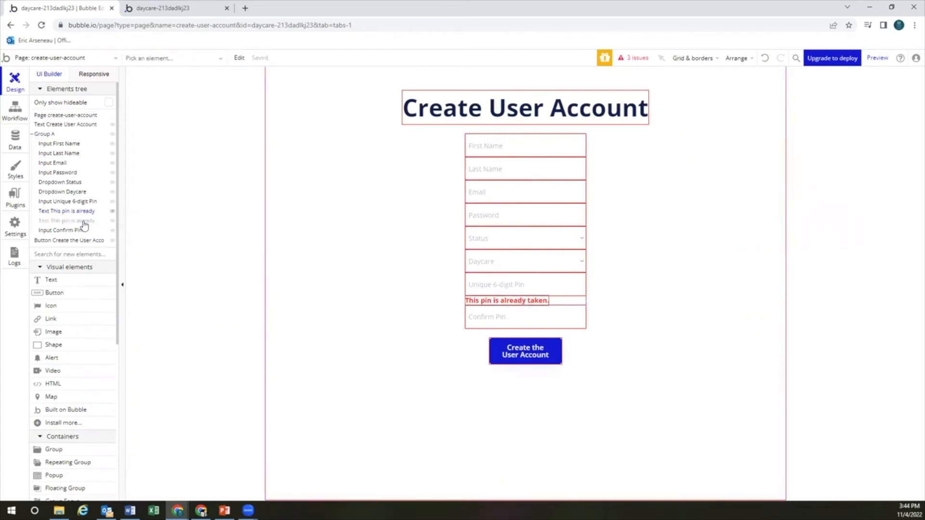
pyautogui.click(85, 222)
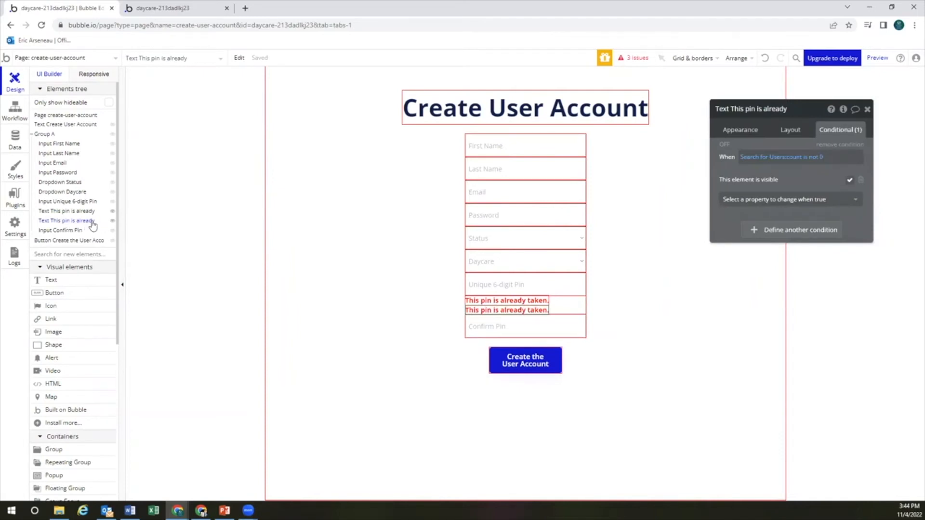
pyautogui.click(754, 138)
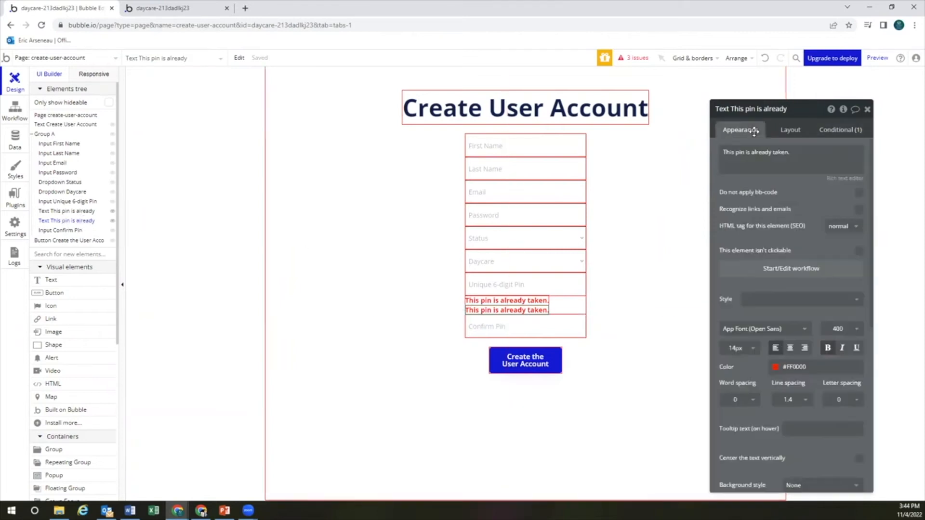
pyautogui.click(784, 129)
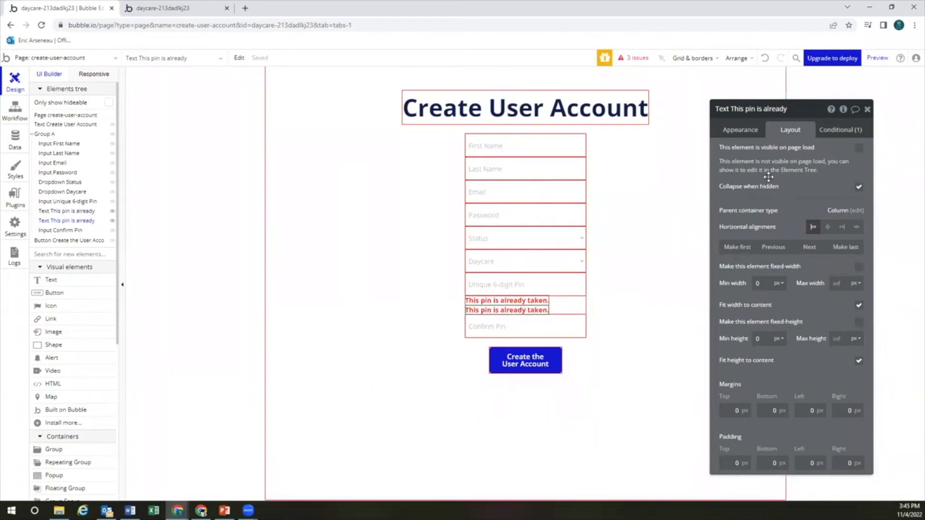
pyautogui.click(809, 247)
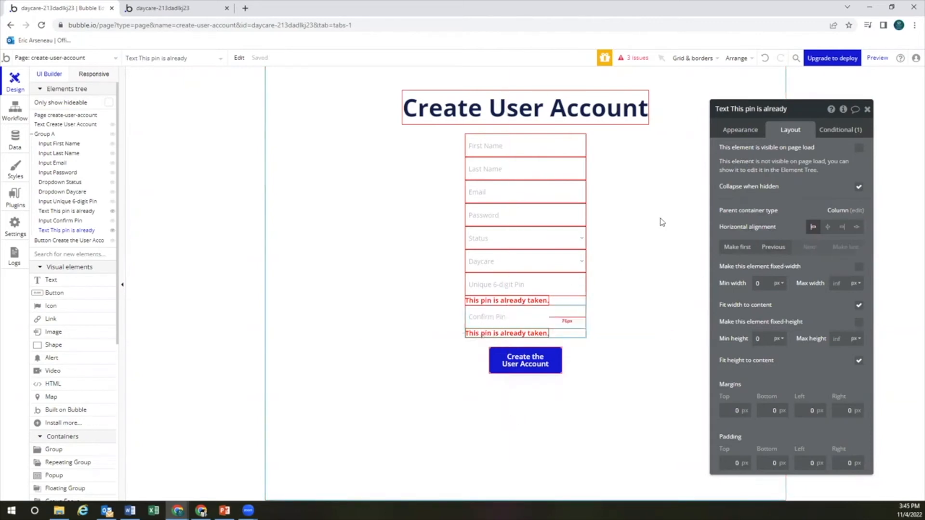
# Replace the duplicated message's text with 'This pin does not match.'
pyautogui.click(742, 129)
pyautogui.tripleClick(750, 151)
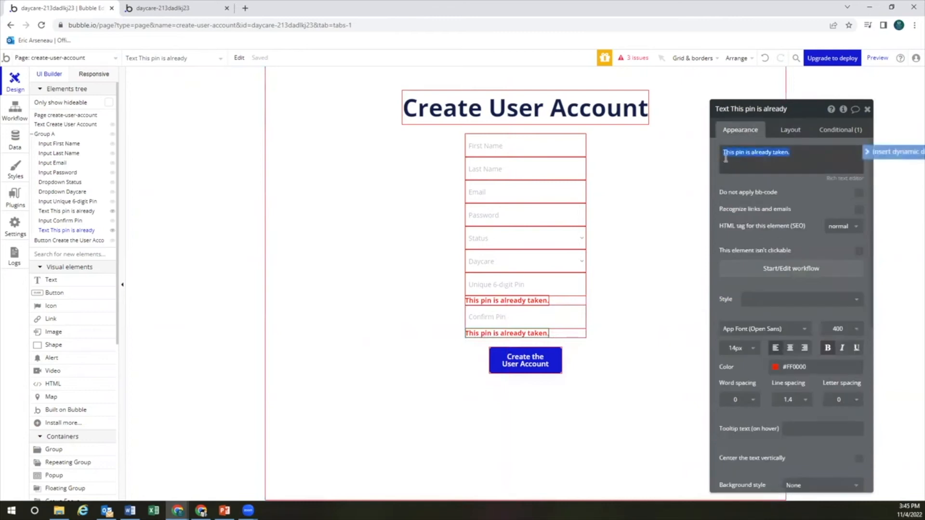
pyautogui.write('This')
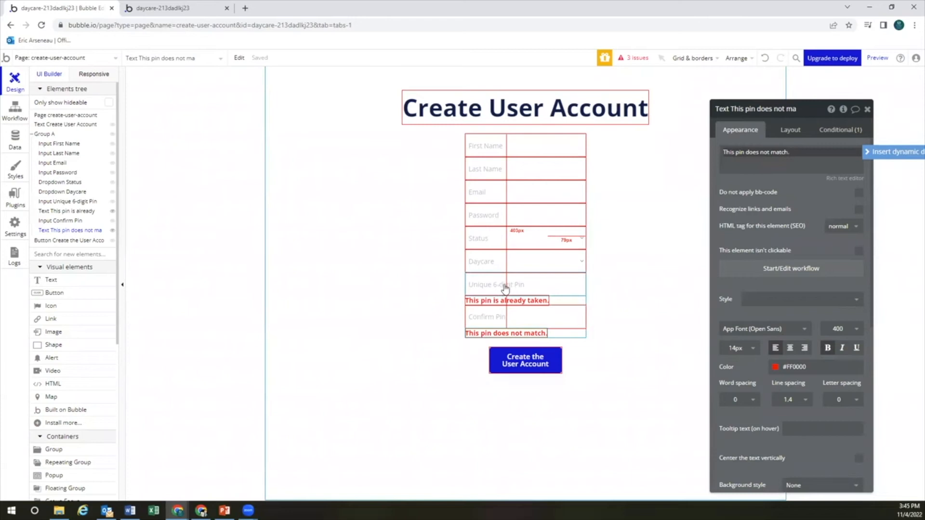
pyautogui.click(530, 332)
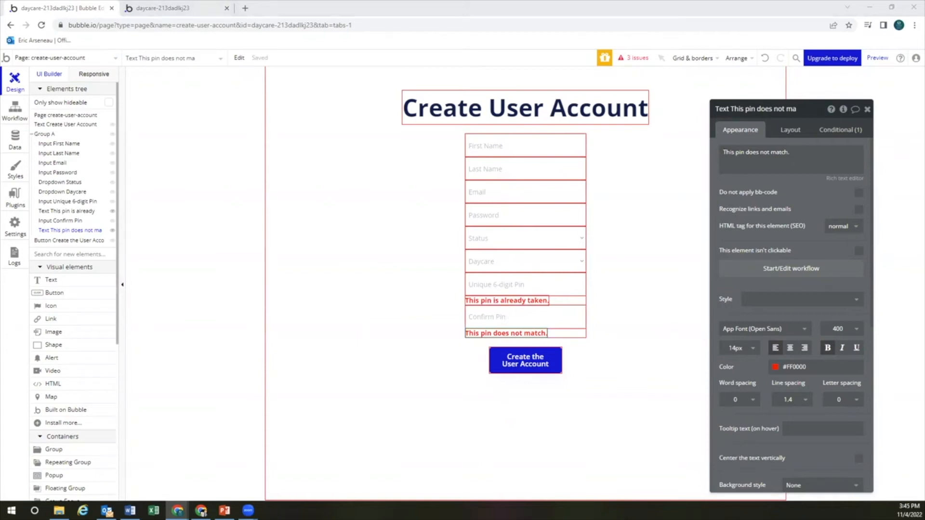
pyautogui.click(534, 333)
# Replace the copied condition with 'Input Unique 6-digit Pin's value is not Input Confirm Pin's value'
pyautogui.click(840, 129)
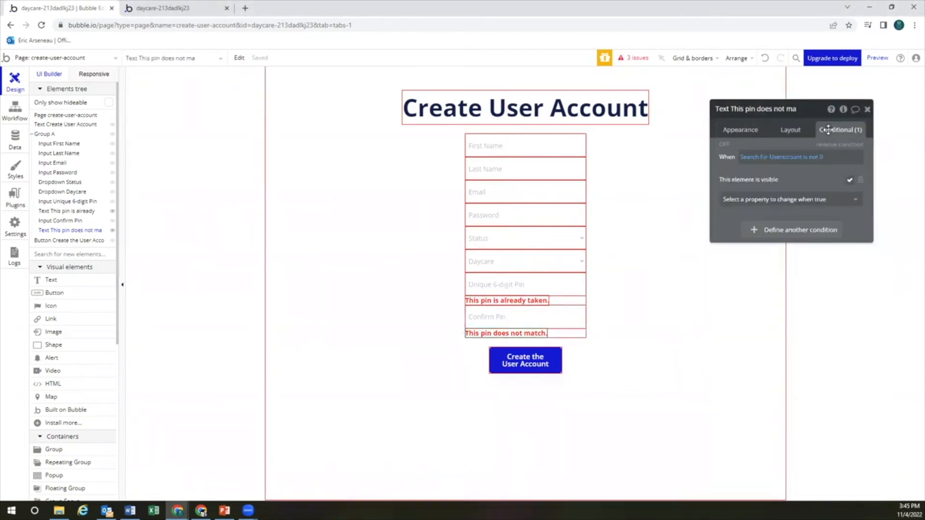
pyautogui.click(849, 144)
pyautogui.click(819, 153)
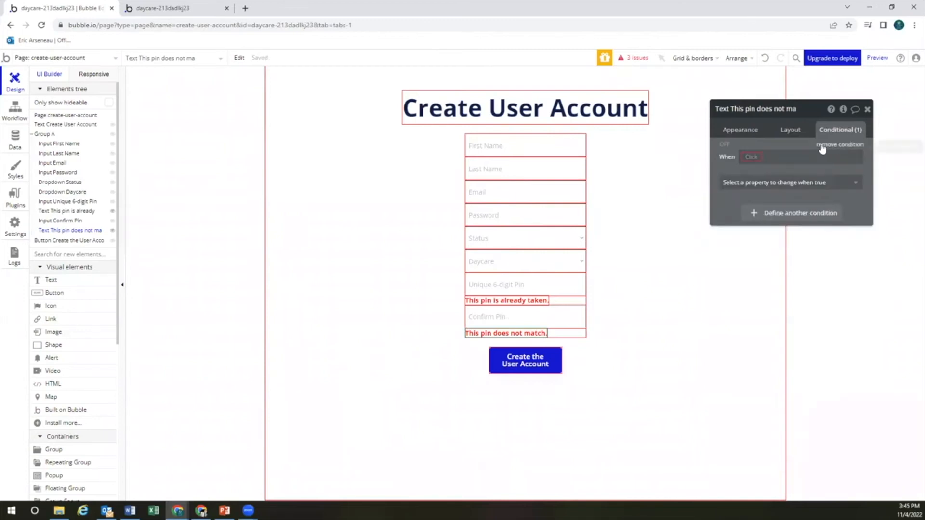
pyautogui.click(755, 158)
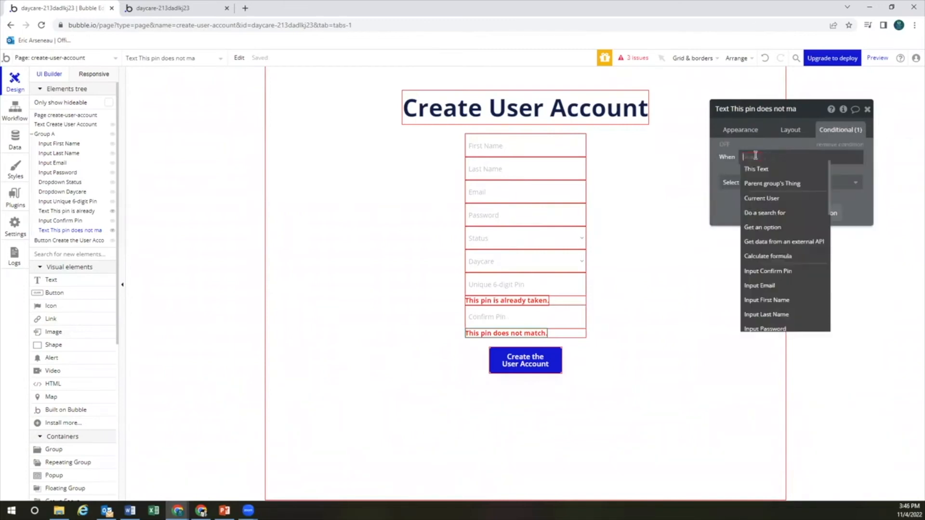
pyautogui.write('input')
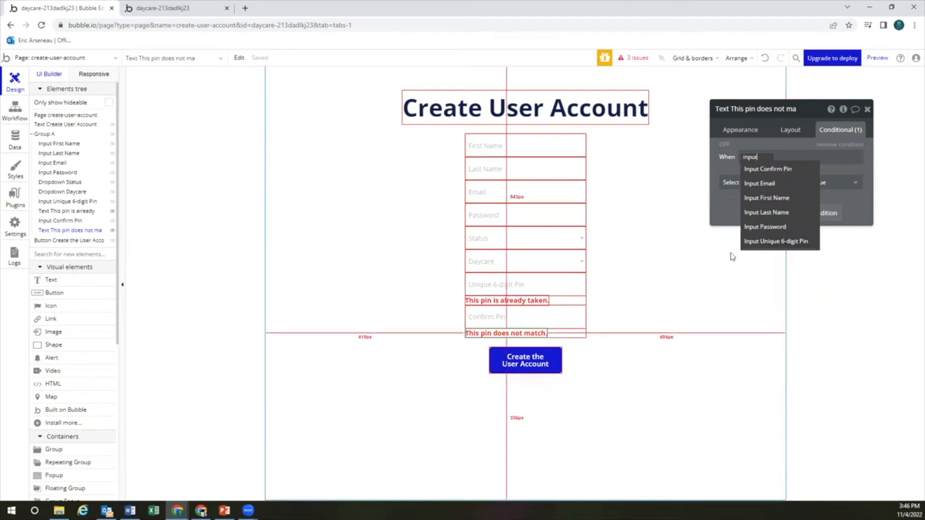
pyautogui.click(767, 242)
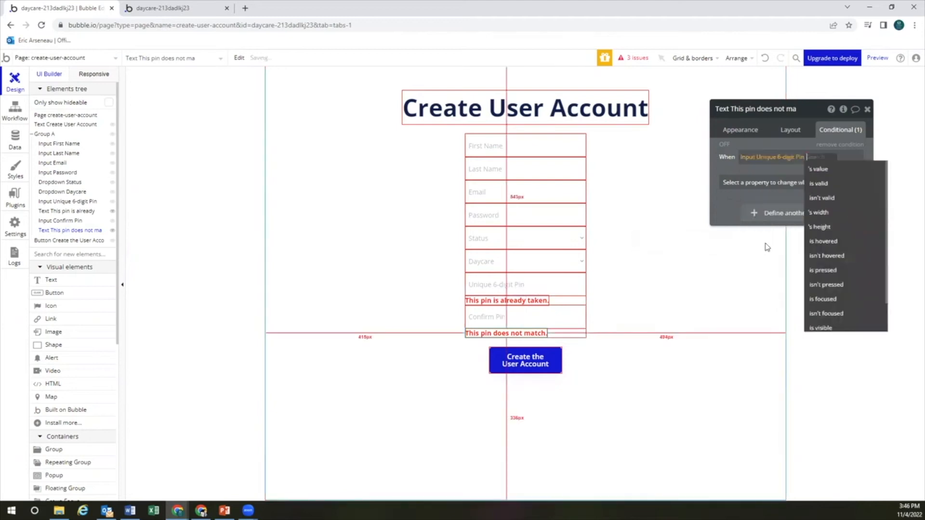
pyautogui.click(822, 170)
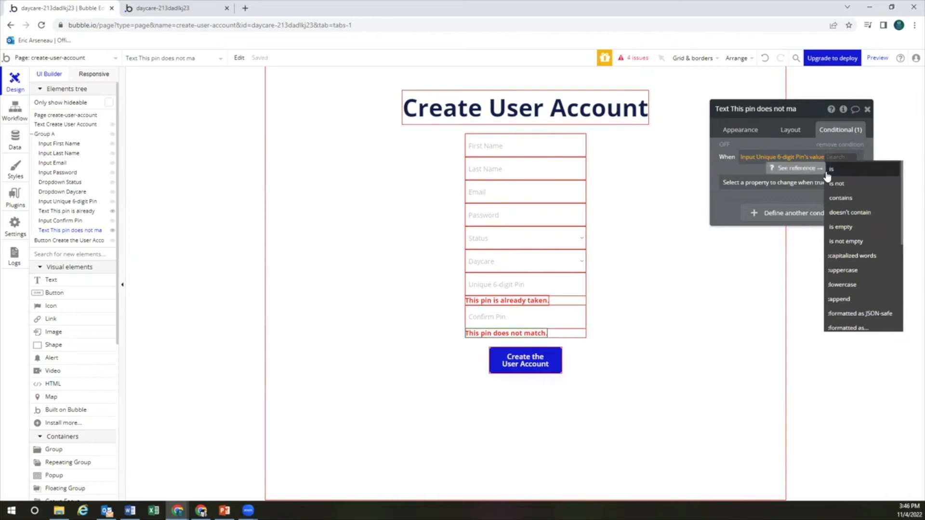
pyautogui.click(844, 184)
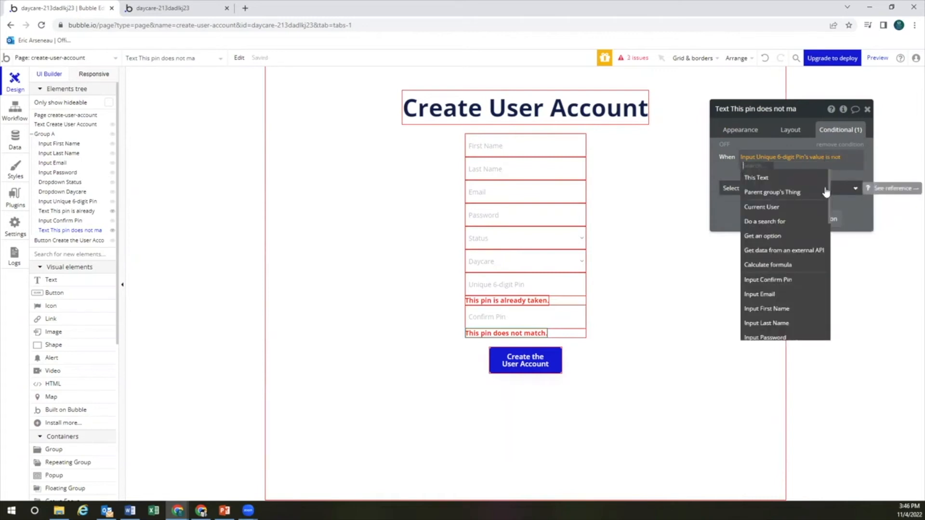
pyautogui.click(786, 280)
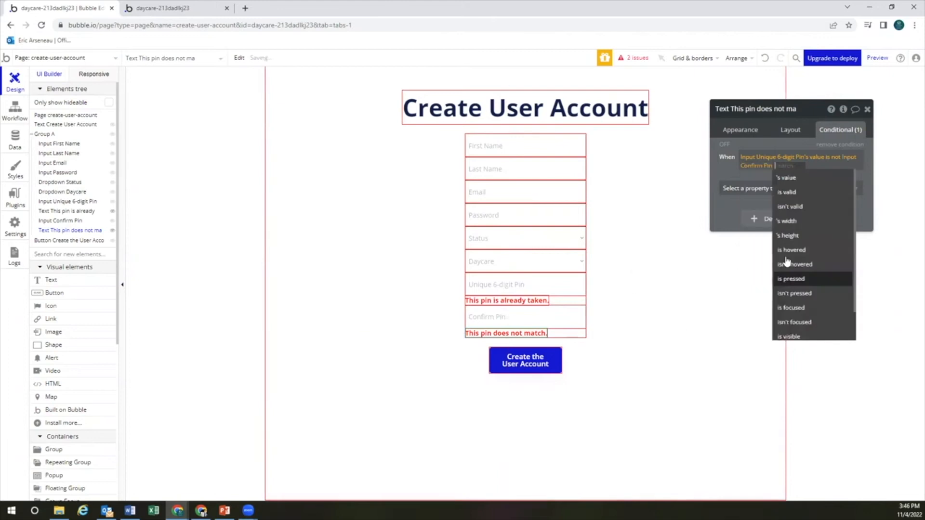
pyautogui.click(801, 187)
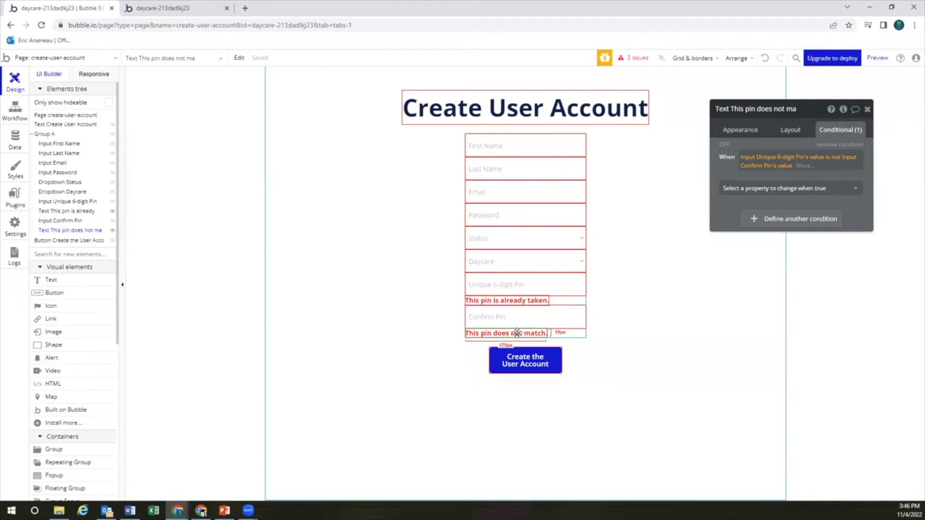
pyautogui.moveTo(753, 192)
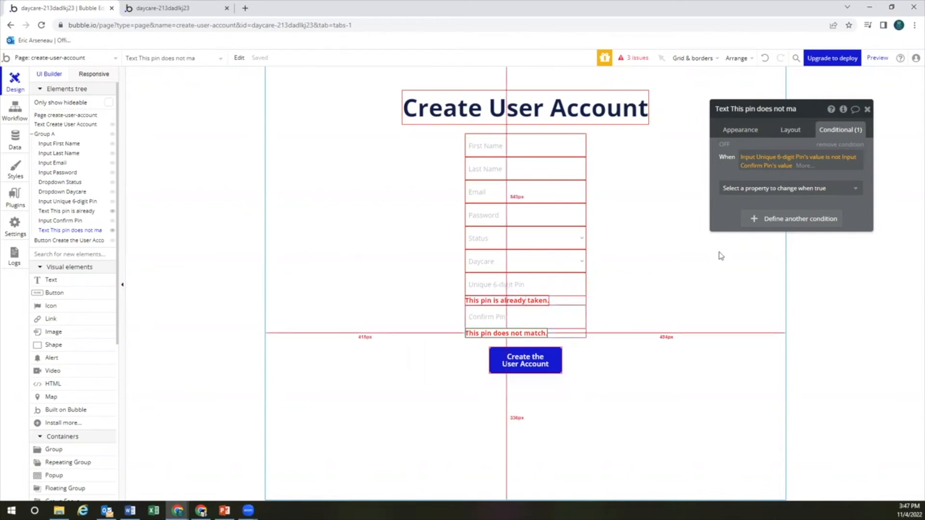
# Extend the warning's condition to require the Unique 6-digit Pin and Confirm Pin inputs to be filled
pyautogui.click(806, 165)
pyautogui.click(802, 192)
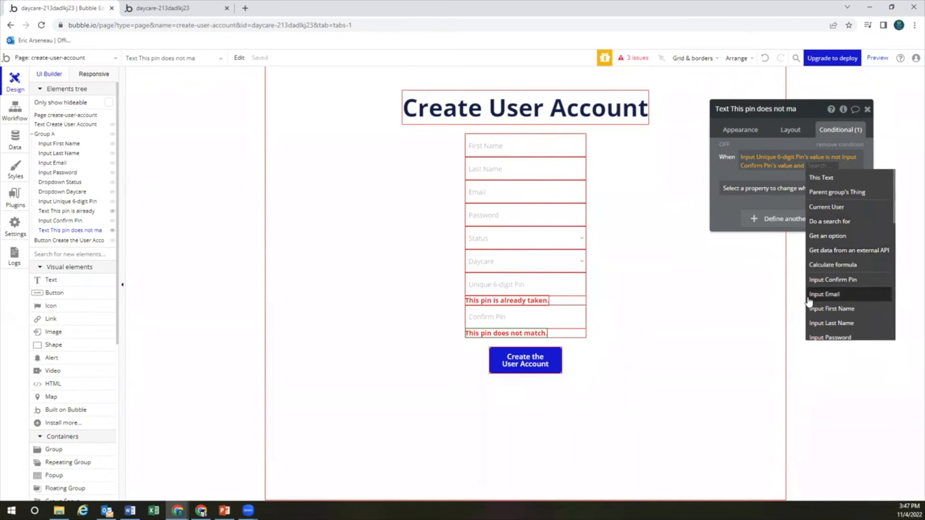
pyautogui.write('input')
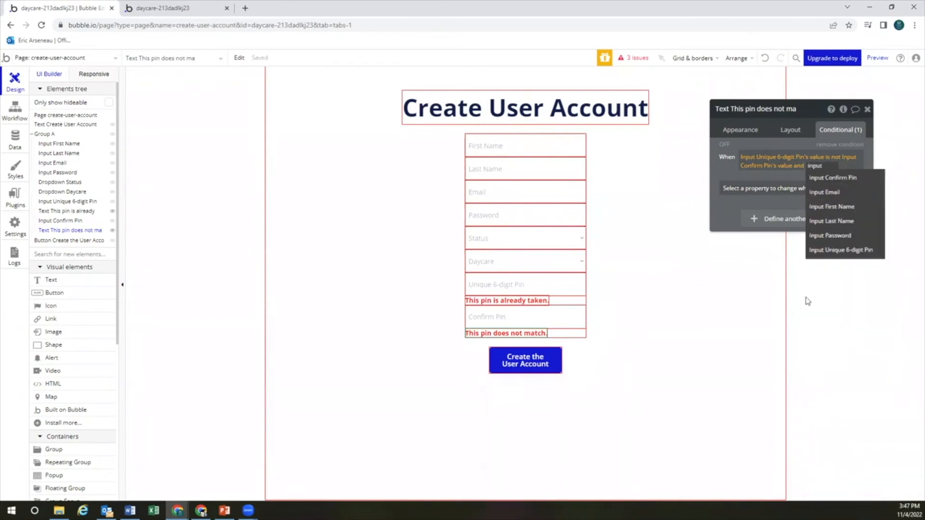
pyautogui.click(837, 250)
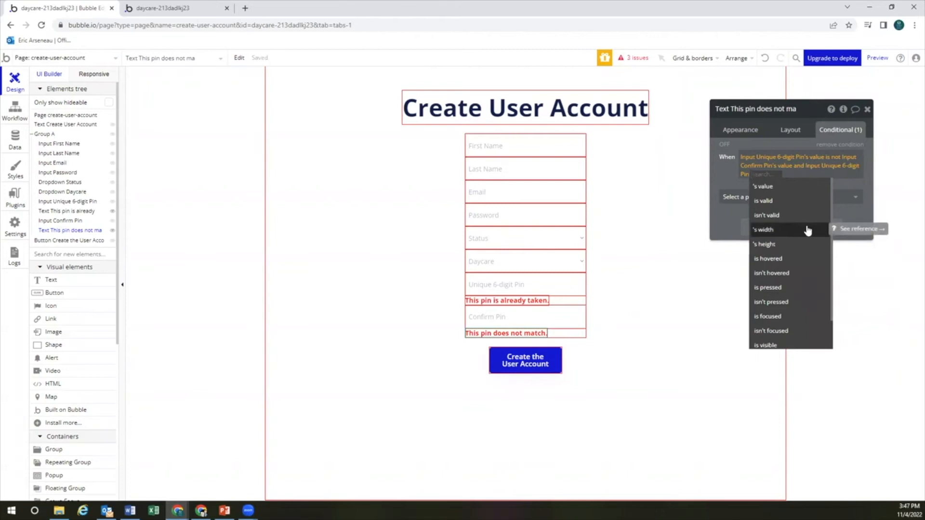
pyautogui.click(789, 188)
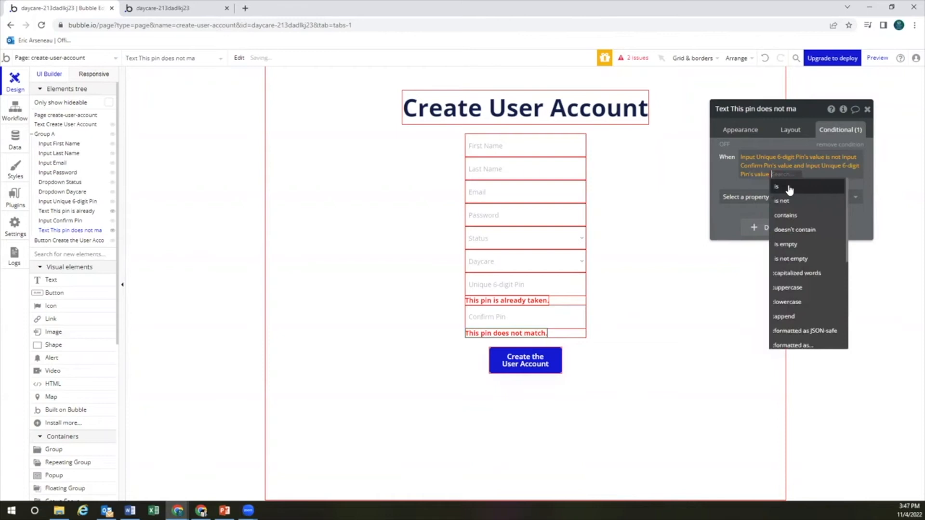
pyautogui.click(802, 259)
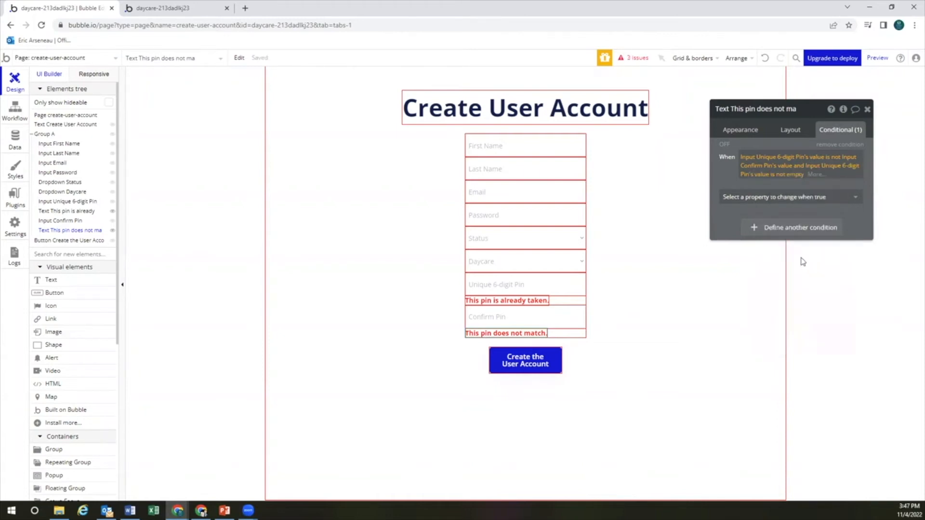
pyautogui.click(818, 175)
pyautogui.click(813, 202)
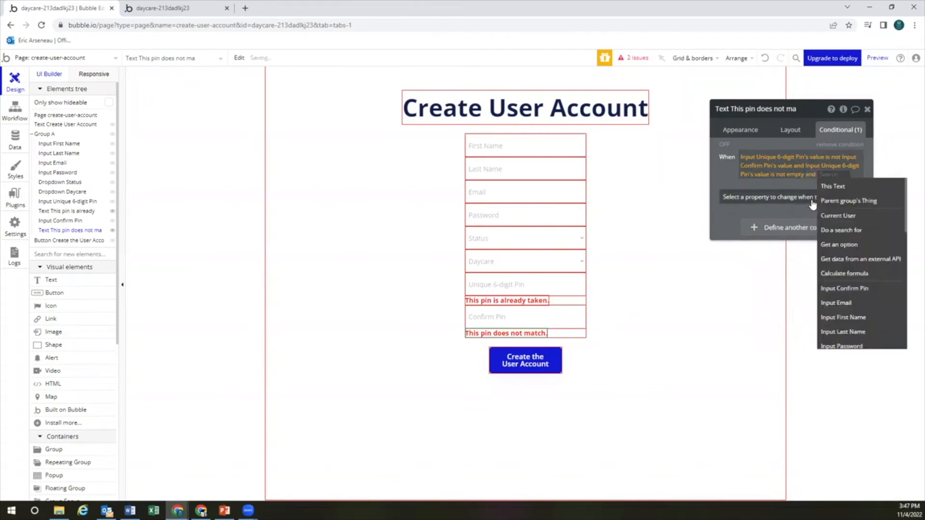
pyautogui.write('input')
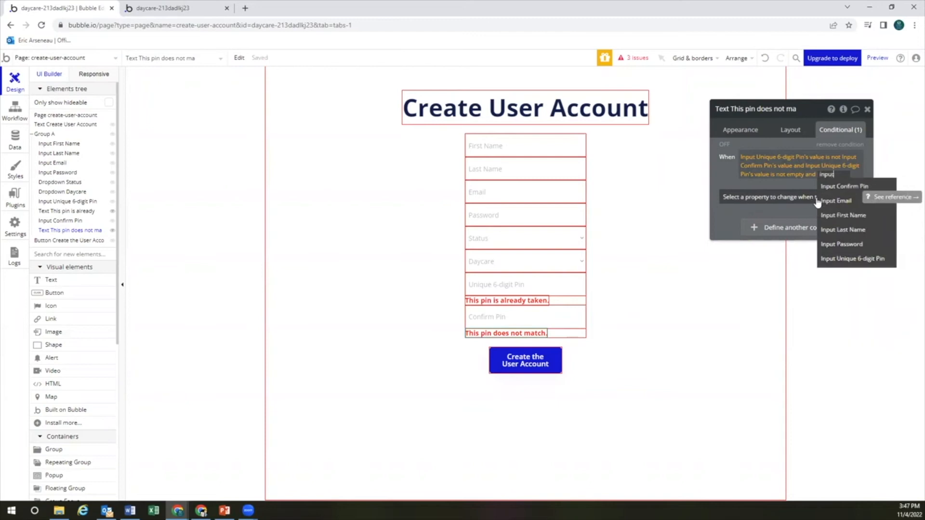
pyautogui.click(844, 187)
pyautogui.click(831, 193)
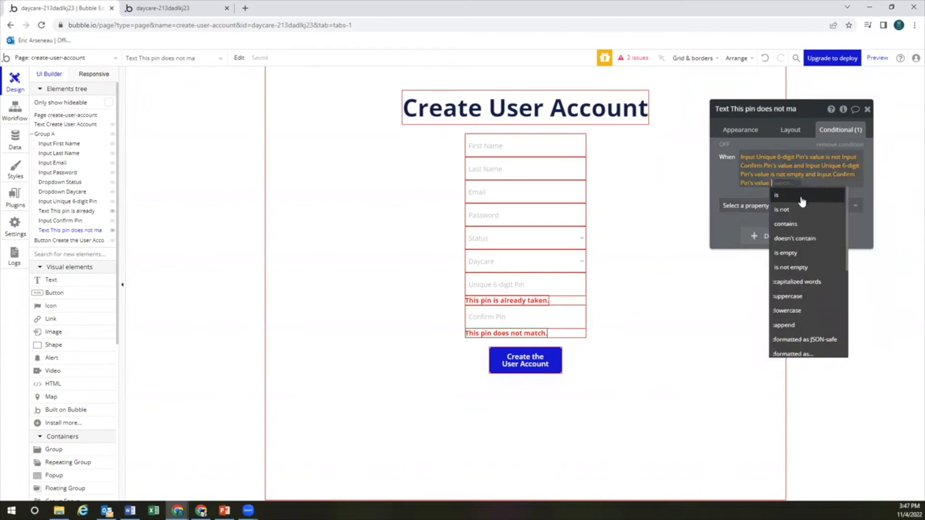
pyautogui.click(801, 272)
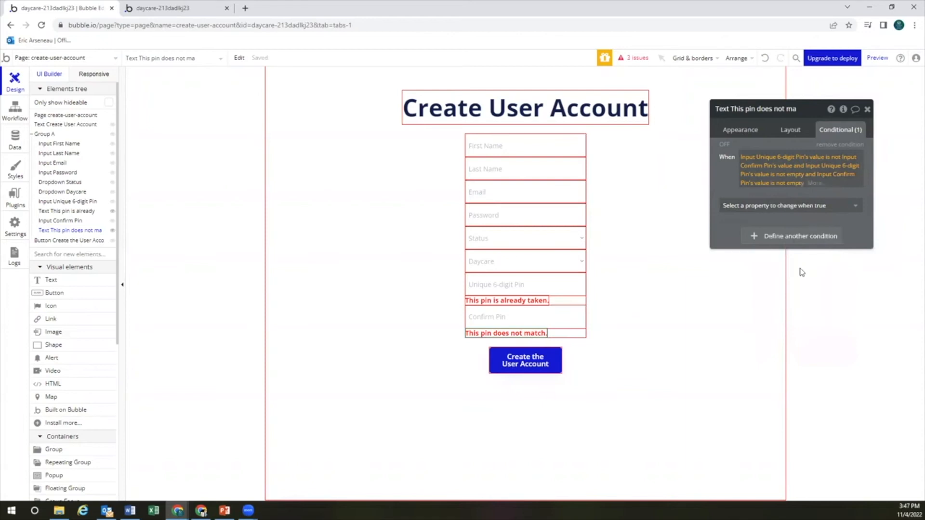
# Add a further requirement that the Confirm Pin input isn't focused
pyautogui.click(816, 186)
pyautogui.click(816, 211)
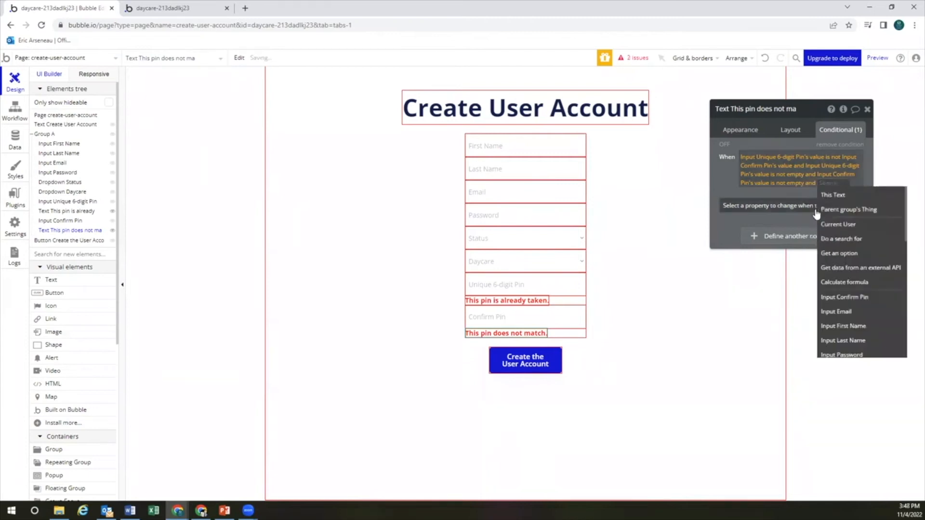
pyautogui.write('input')
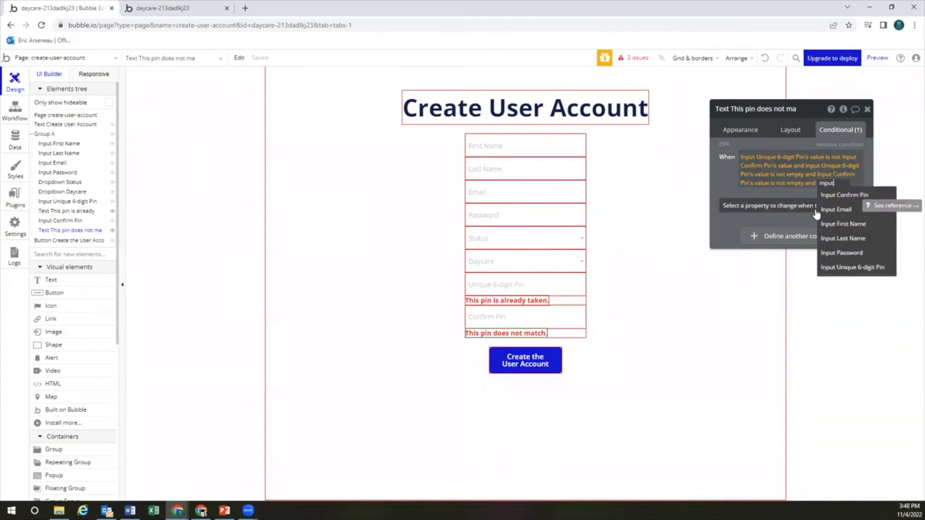
pyautogui.click(839, 195)
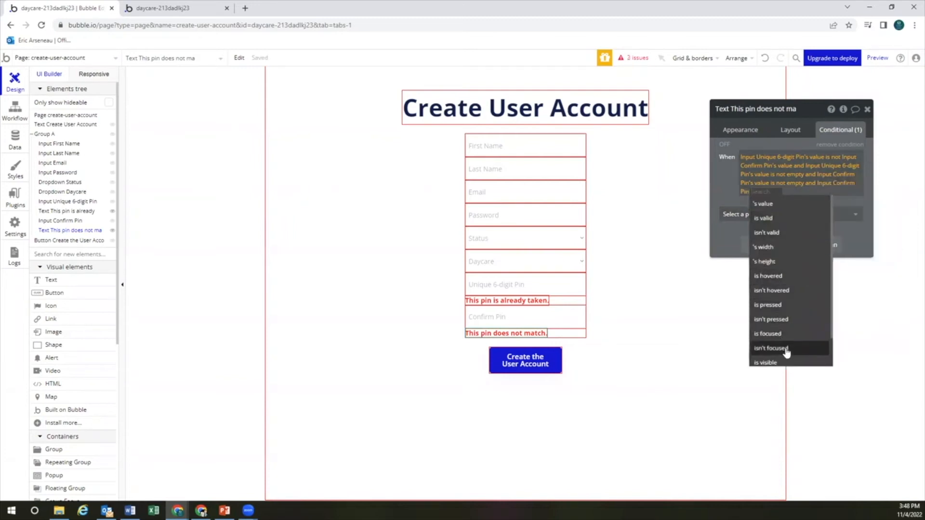
pyautogui.click(784, 349)
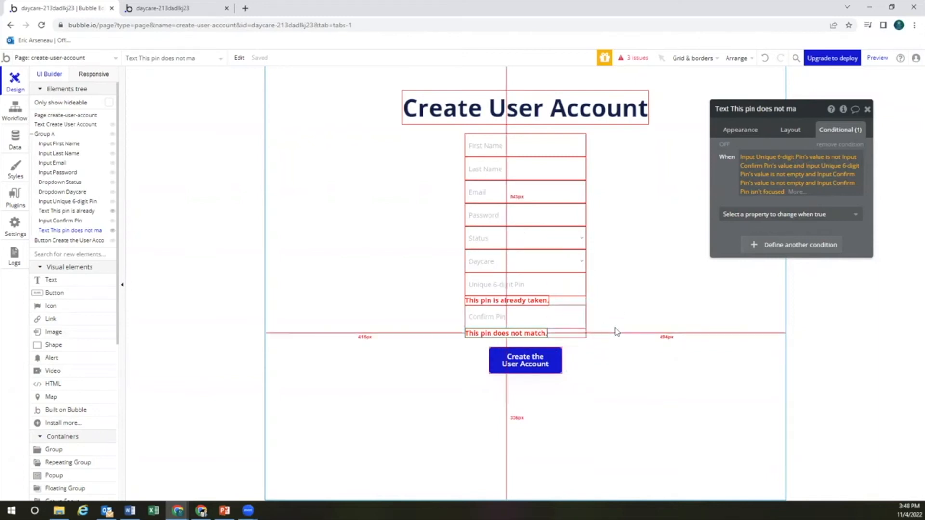
# Recheck the pin-mismatch warning's layout and visibility settings, then select the Create the User Account button
pyautogui.click(616, 332)
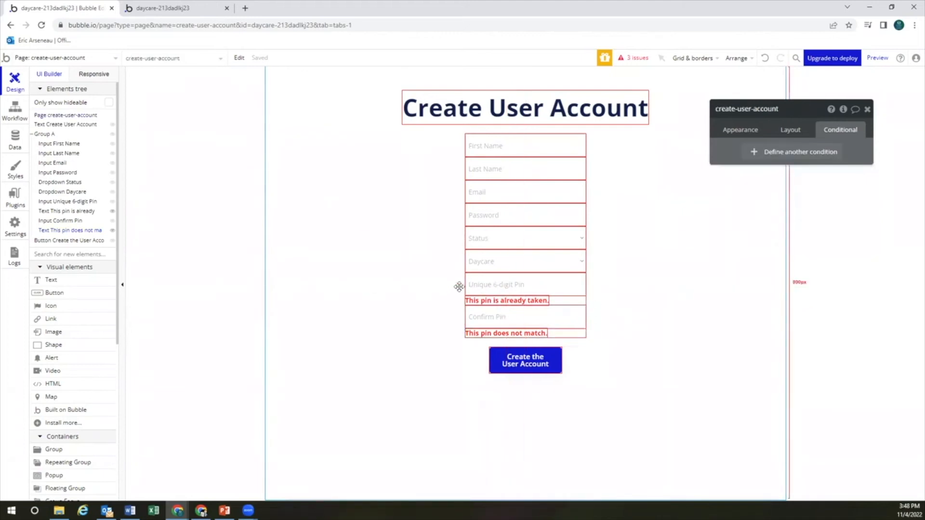
pyautogui.click(522, 333)
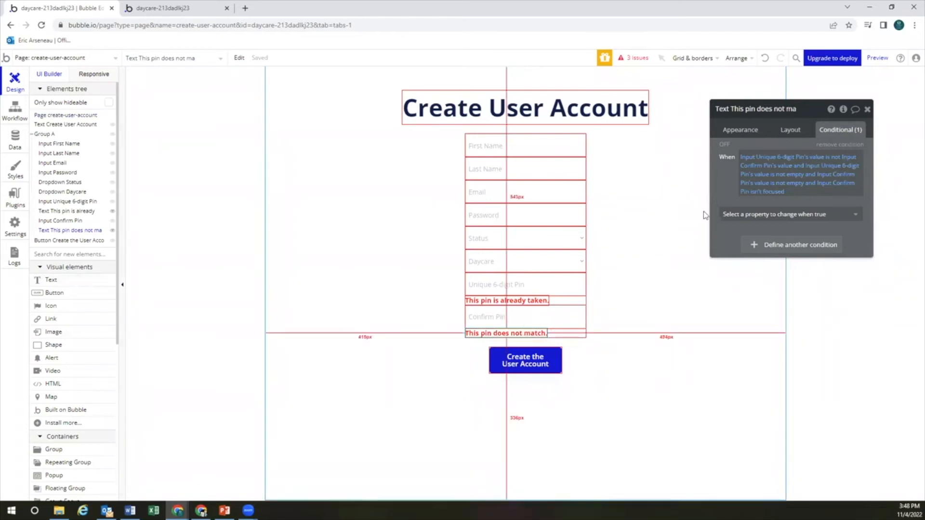
pyautogui.click(790, 130)
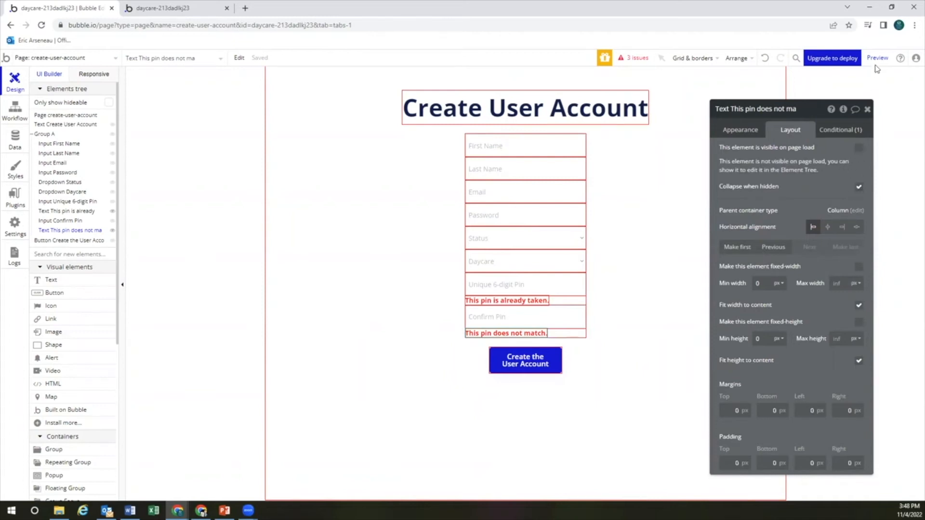
pyautogui.click(548, 360)
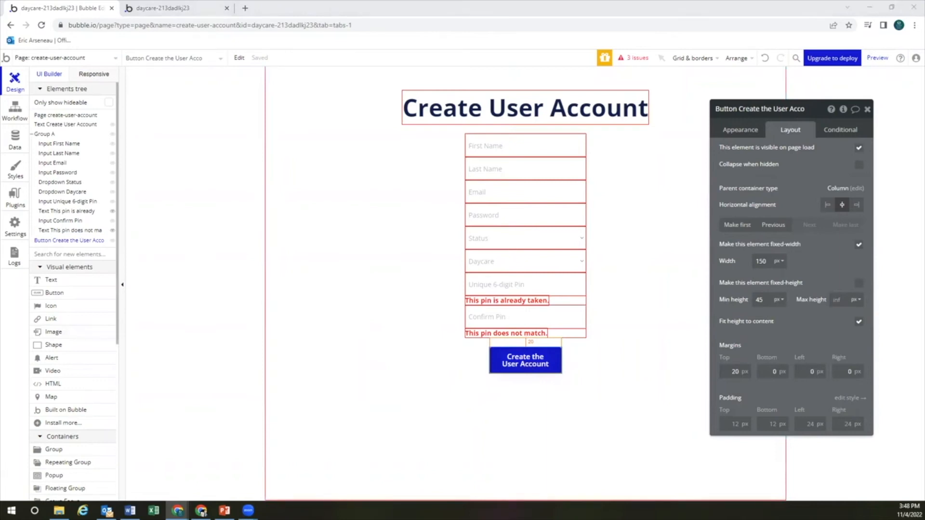
# Give the Create the User Account button a click workflow with a Sign the user up action
pyautogui.click(738, 130)
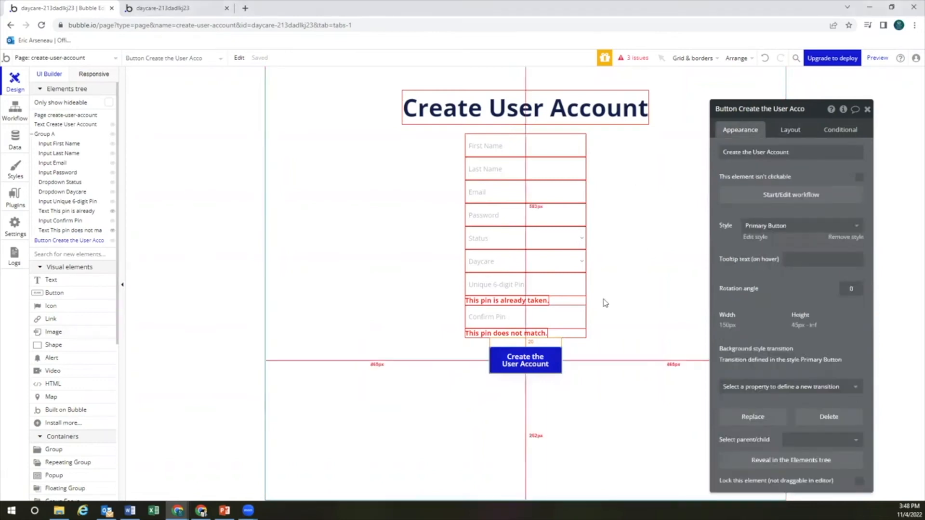
pyautogui.click(770, 195)
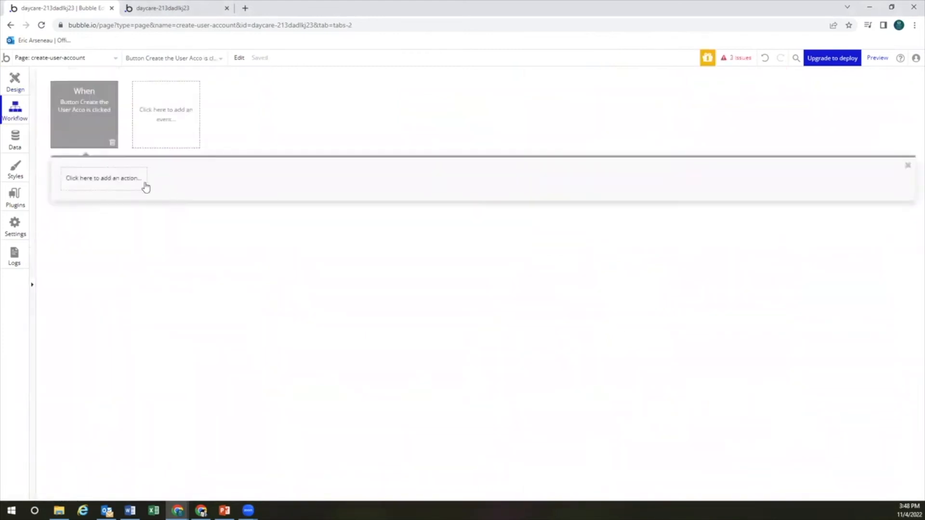
pyautogui.click(120, 179)
pyautogui.moveTo(102, 249)
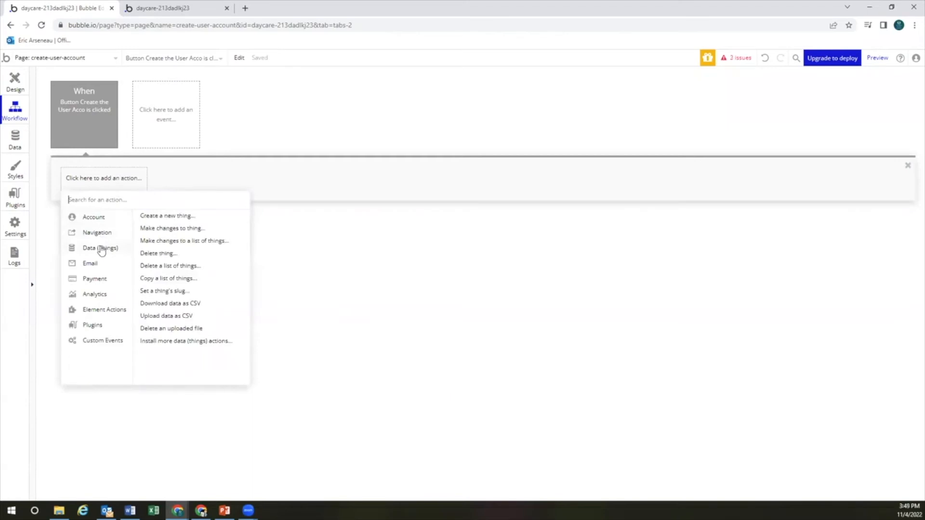
pyautogui.moveTo(103, 218)
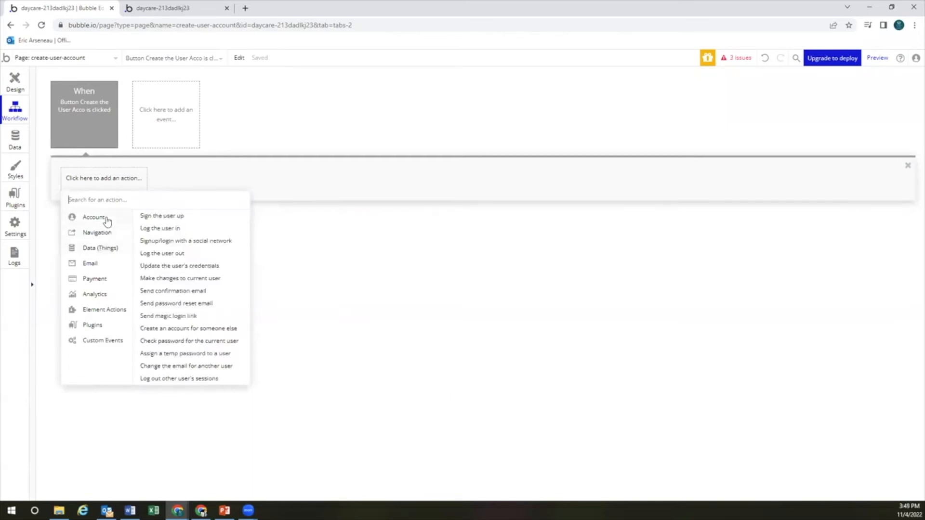
pyautogui.click(176, 216)
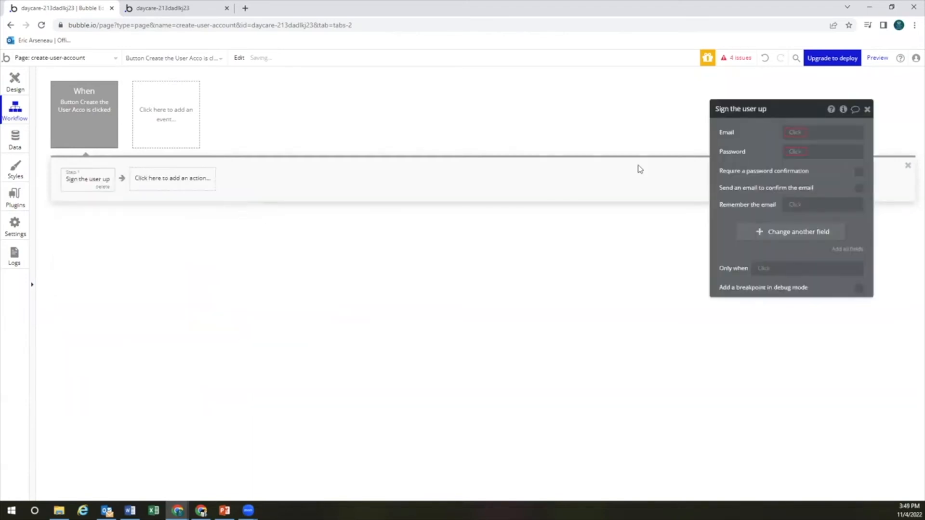
# Set the signup email to Input Email's value and the password to Input Password's value
pyautogui.click(797, 135)
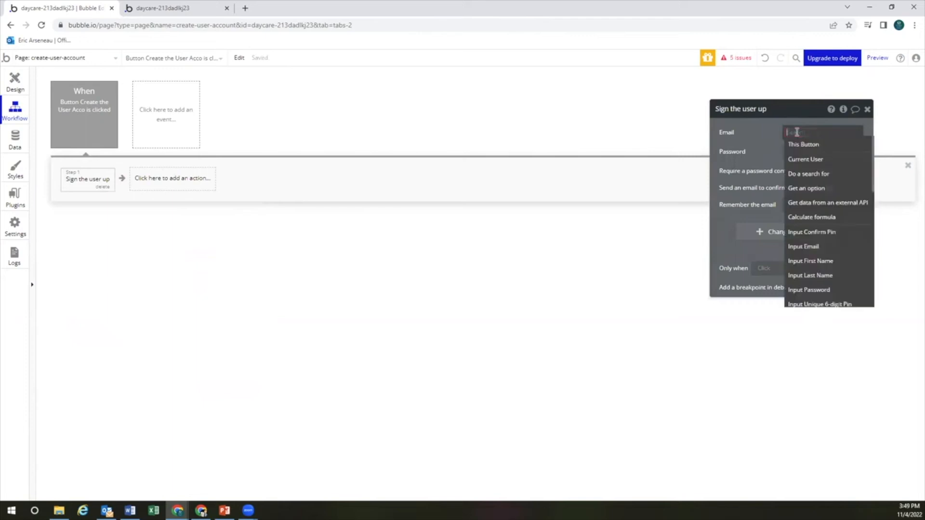
pyautogui.write('input')
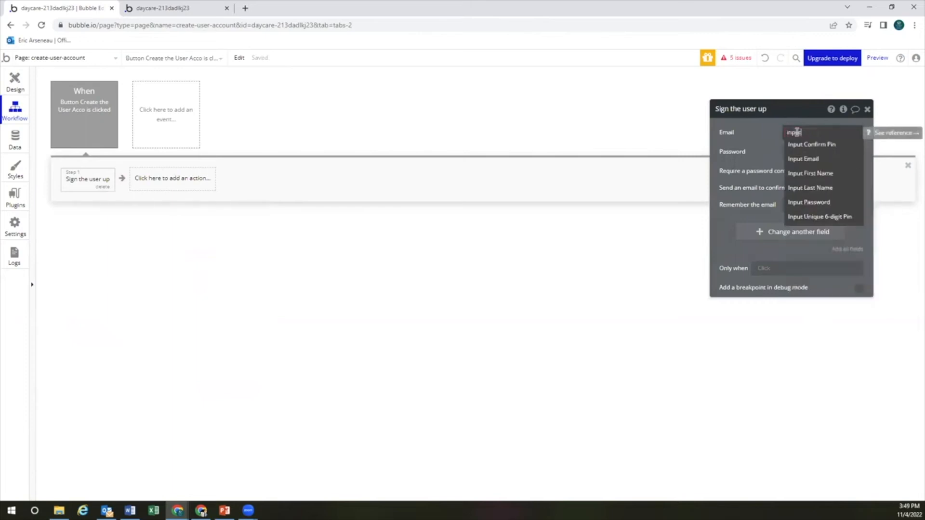
pyautogui.click(800, 159)
pyautogui.click(831, 145)
pyautogui.click(794, 151)
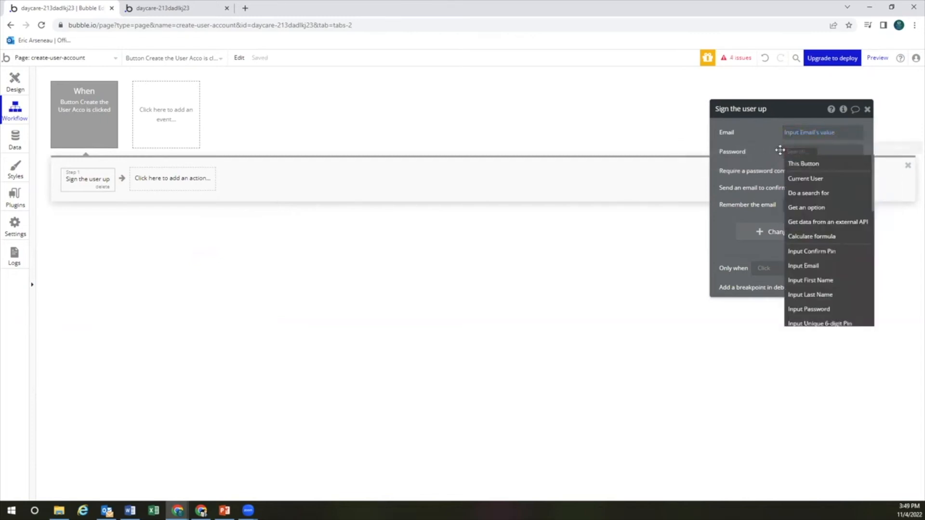
pyautogui.write('input')
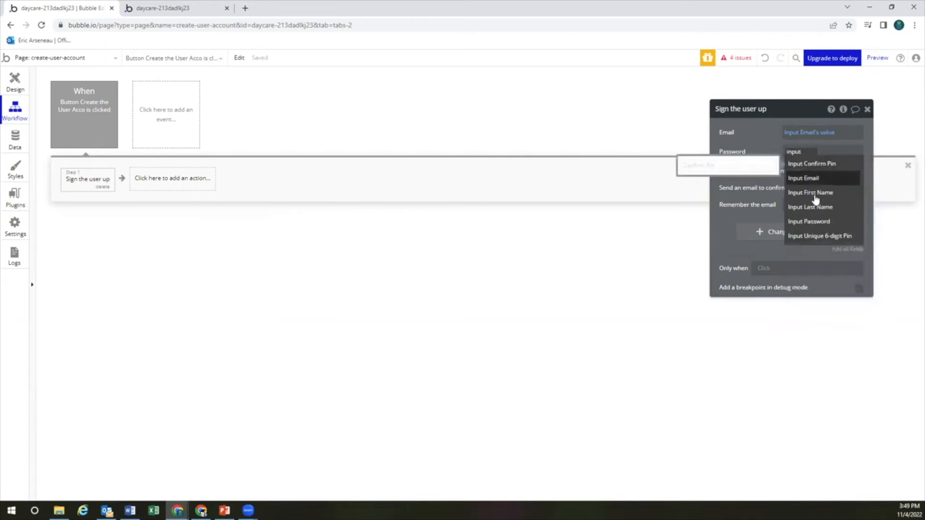
pyautogui.click(814, 222)
pyautogui.click(846, 164)
pyautogui.click(759, 175)
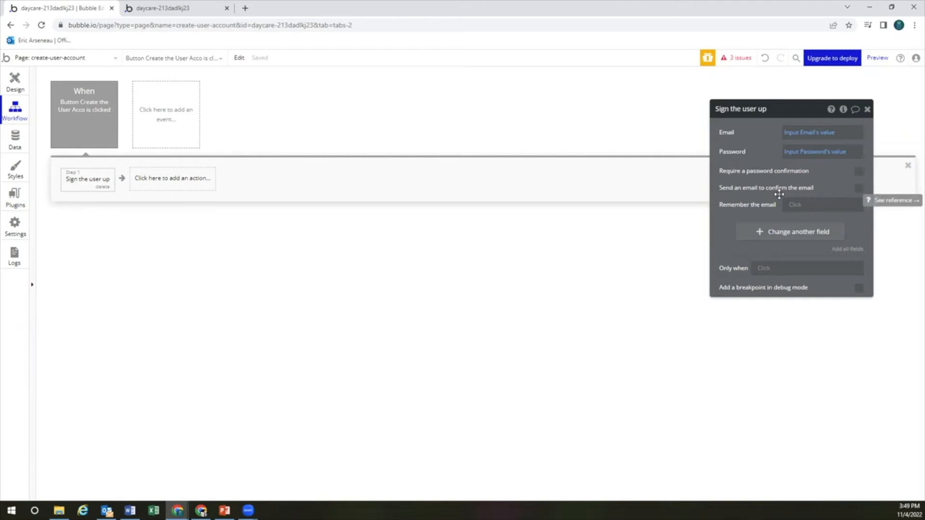
pyautogui.click(775, 233)
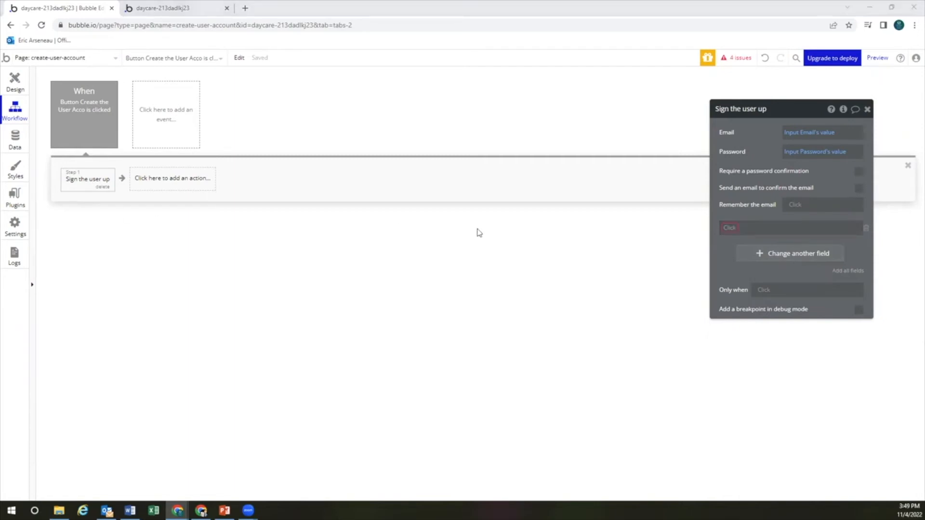
# Set first-name at signup to the First Name input's value, trimmed
pyautogui.click(733, 229)
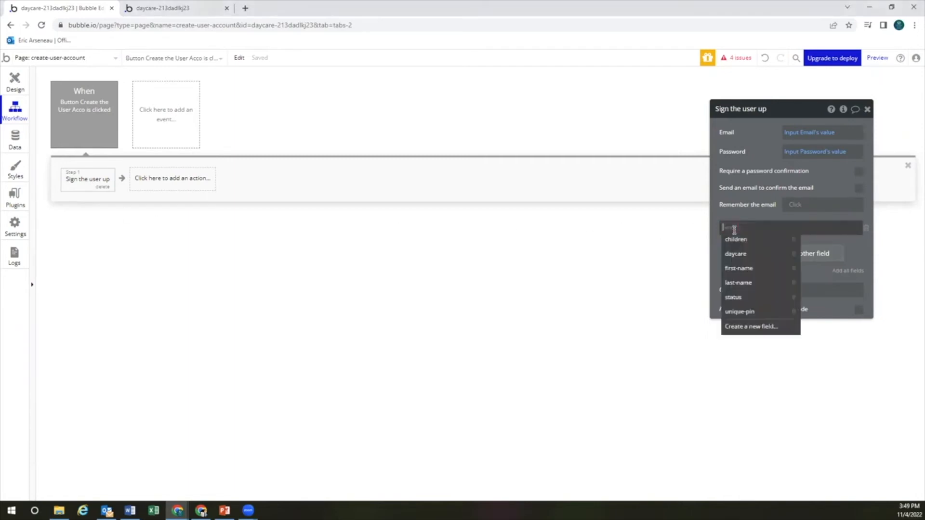
pyautogui.click(739, 268)
pyautogui.click(768, 228)
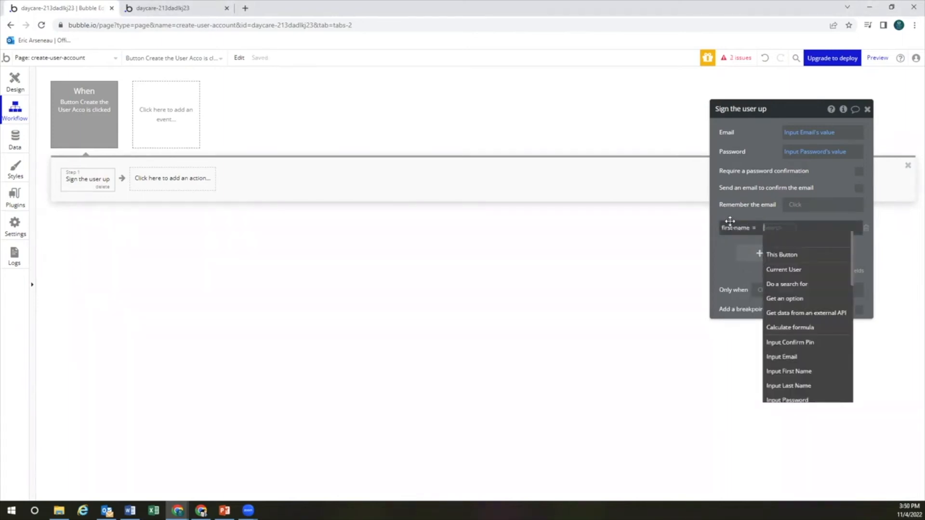
pyautogui.write('input')
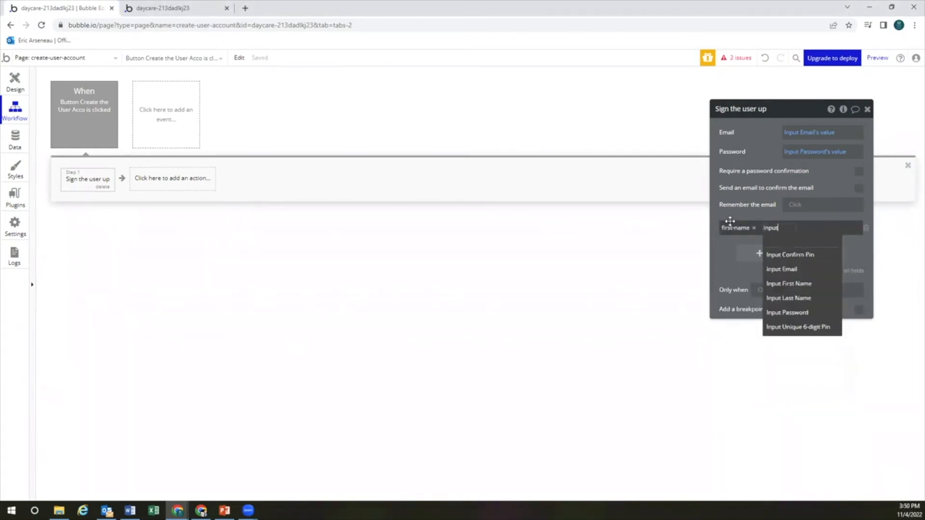
pyautogui.click(771, 283)
pyautogui.click(819, 240)
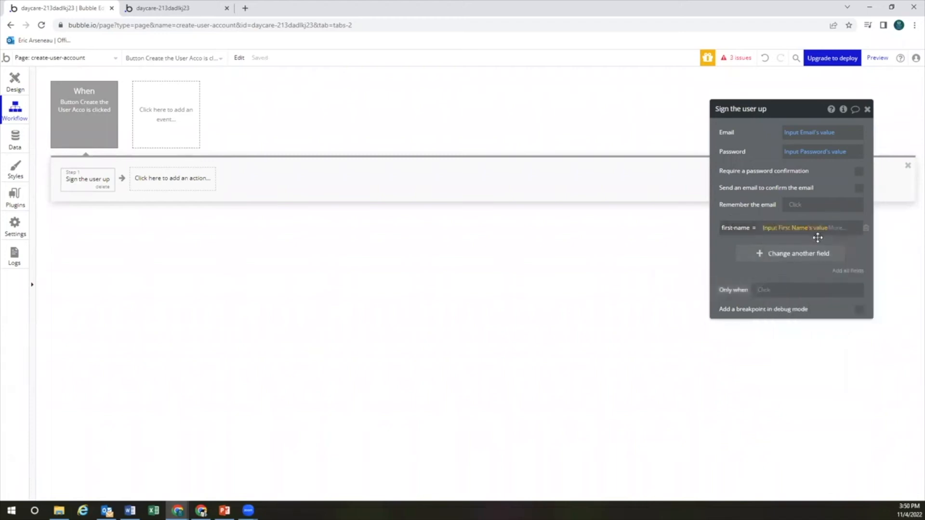
pyautogui.click(839, 227)
pyautogui.write('trim')
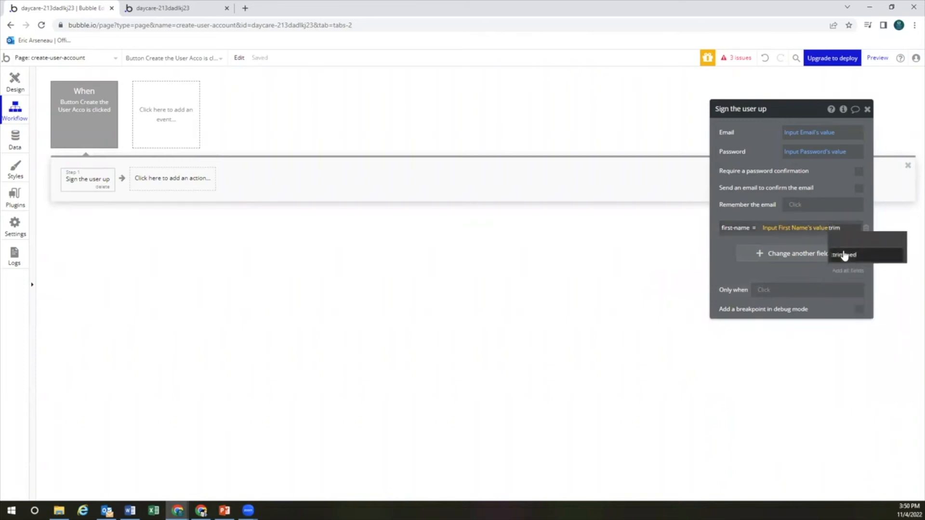
pyautogui.click(842, 255)
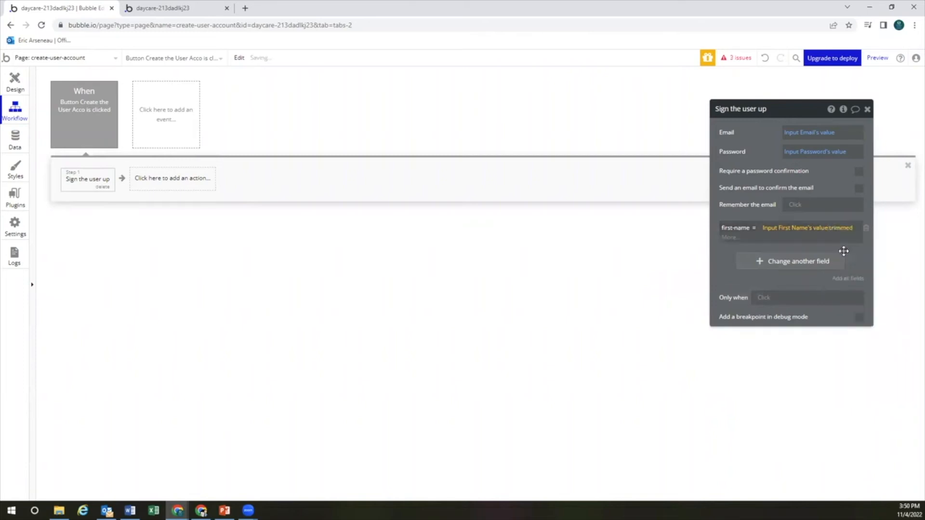
pyautogui.click(727, 263)
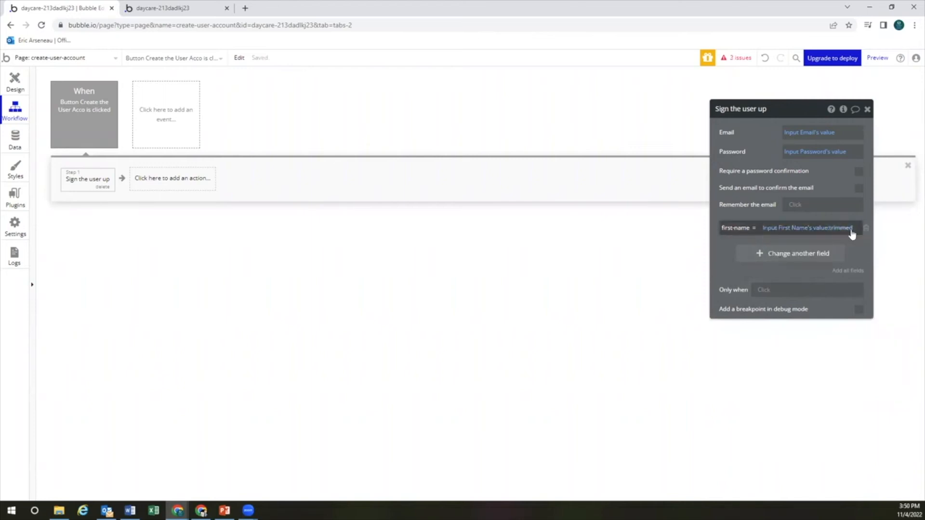
# Set last-name to the Last Name input's value and add another field row
pyautogui.click(803, 254)
pyautogui.click(731, 250)
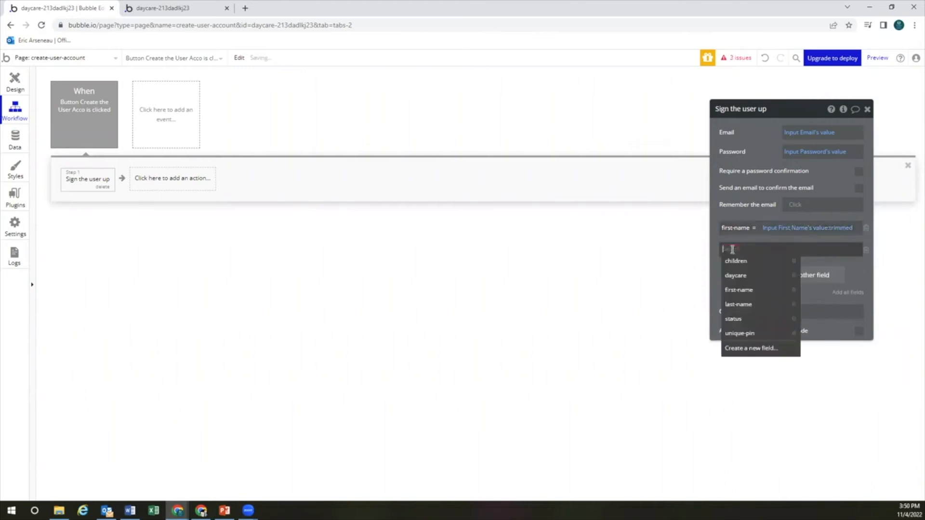
pyautogui.click(738, 304)
pyautogui.click(766, 249)
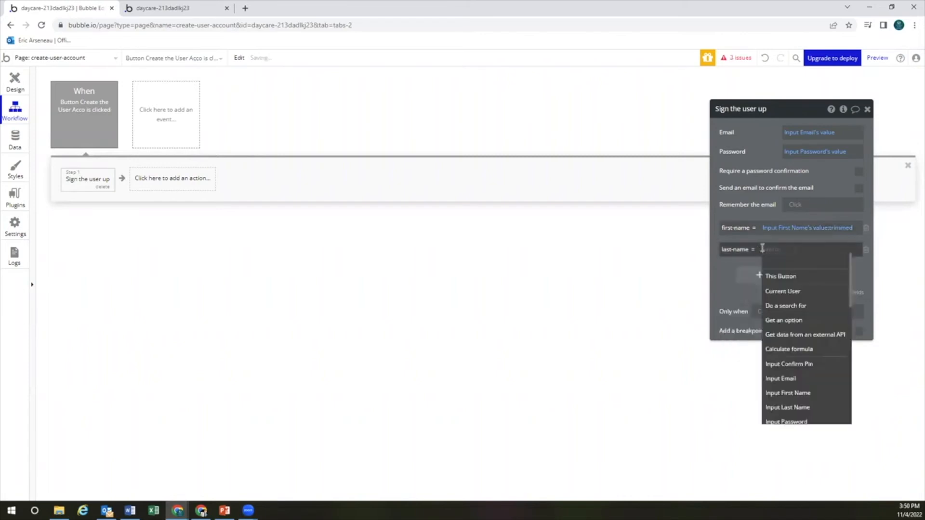
pyautogui.write('input')
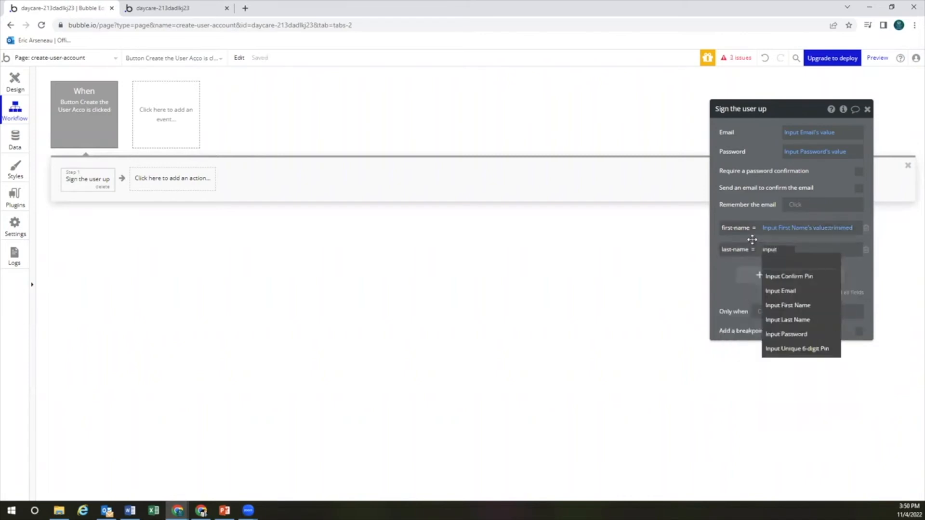
pyautogui.click(788, 320)
pyautogui.click(815, 264)
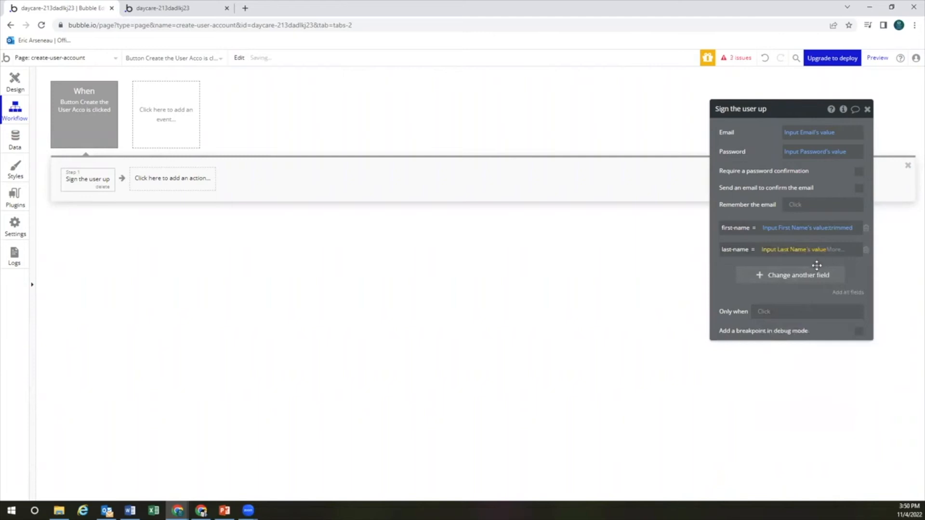
pyautogui.click(809, 275)
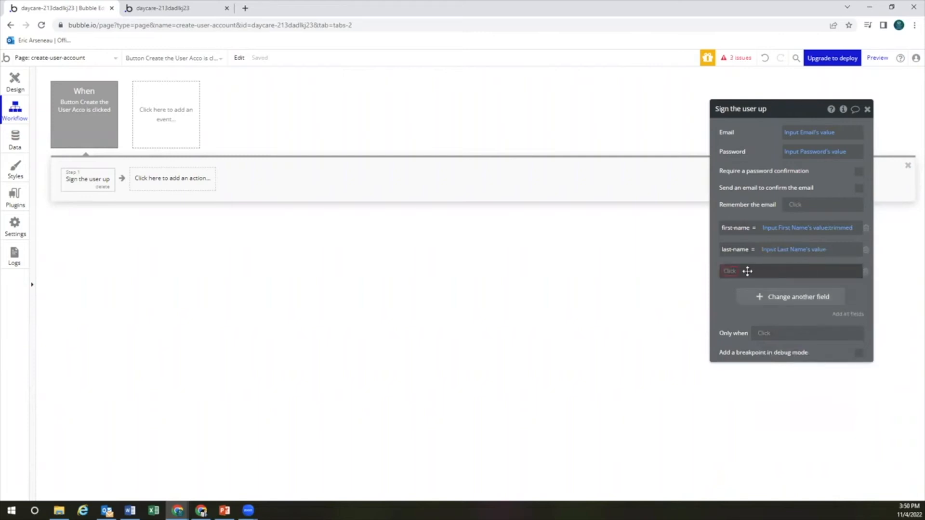
pyautogui.moveTo(772, 230)
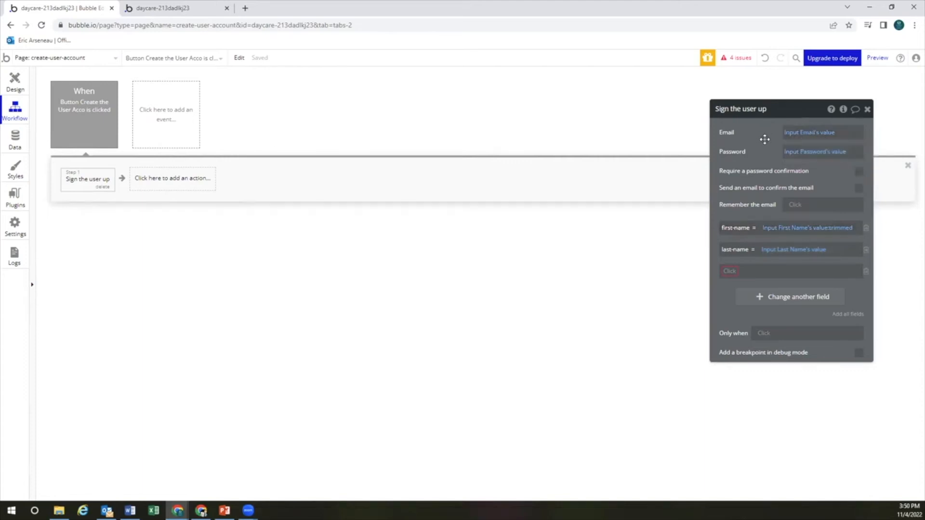
pyautogui.click(16, 141)
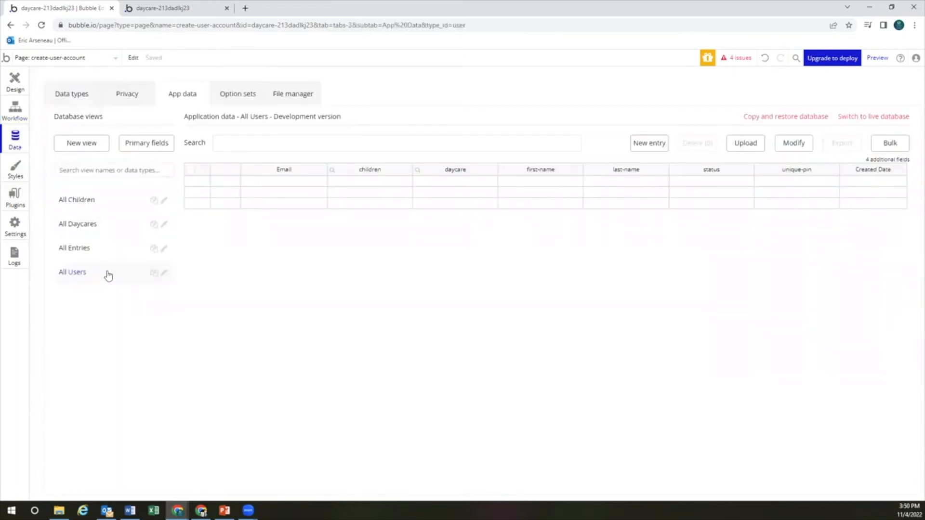
# Review the User type's fields and the empty All Users table, then return to the workflow
pyautogui.click(81, 99)
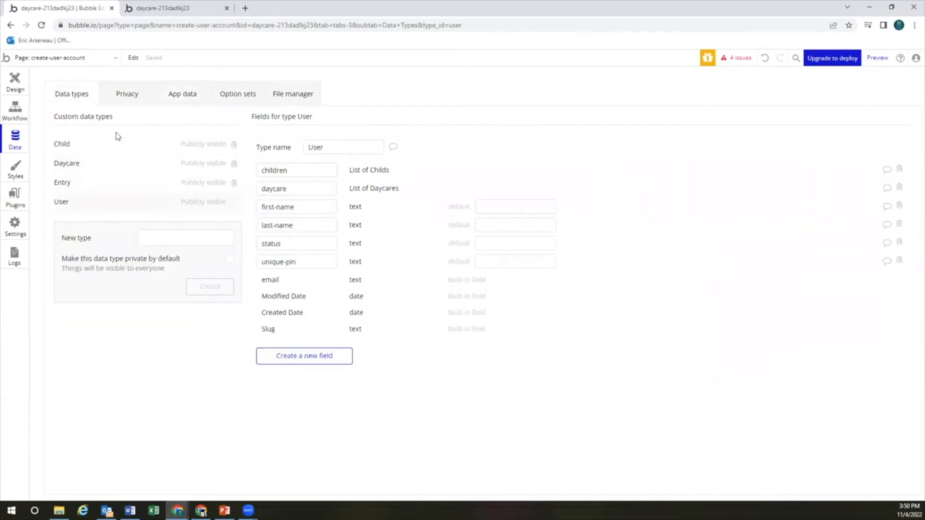
pyautogui.click(178, 99)
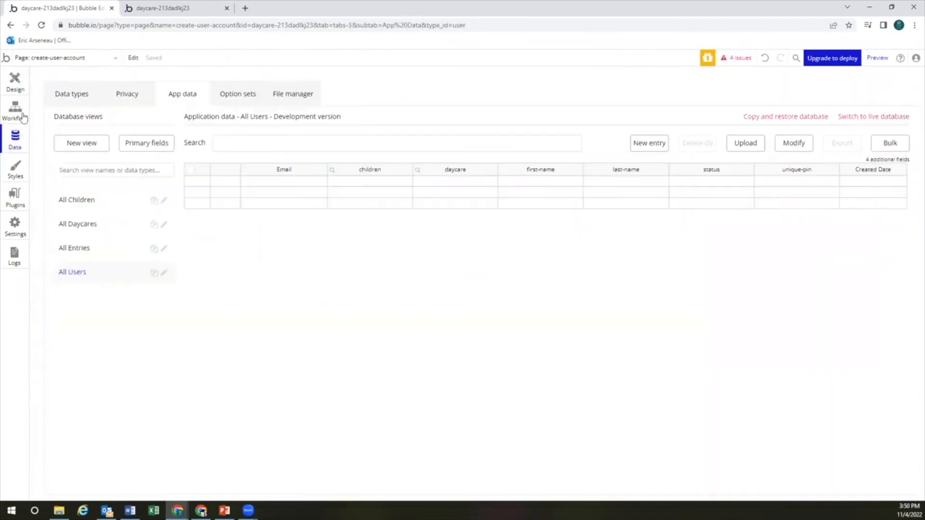
pyautogui.click(23, 117)
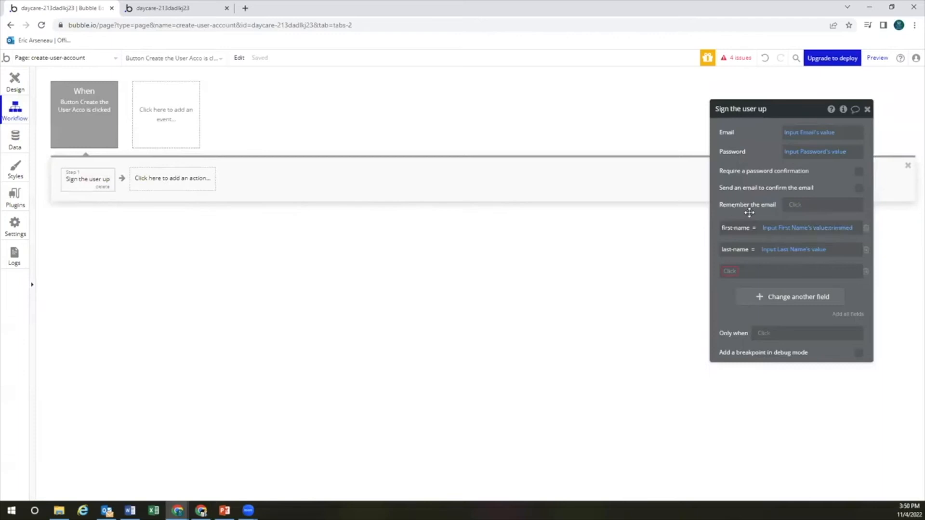
# Save the user's status at signup from the Status dropdown's value
pyautogui.click(731, 271)
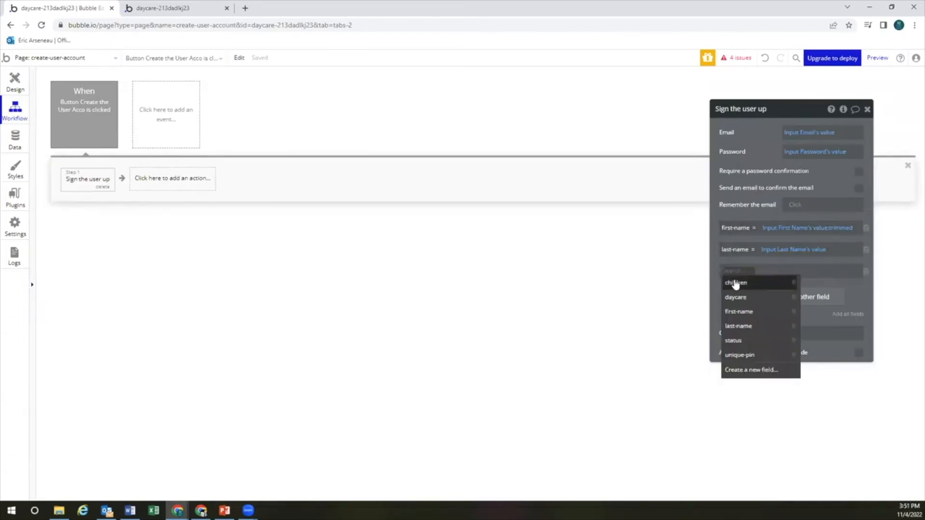
pyautogui.click(742, 340)
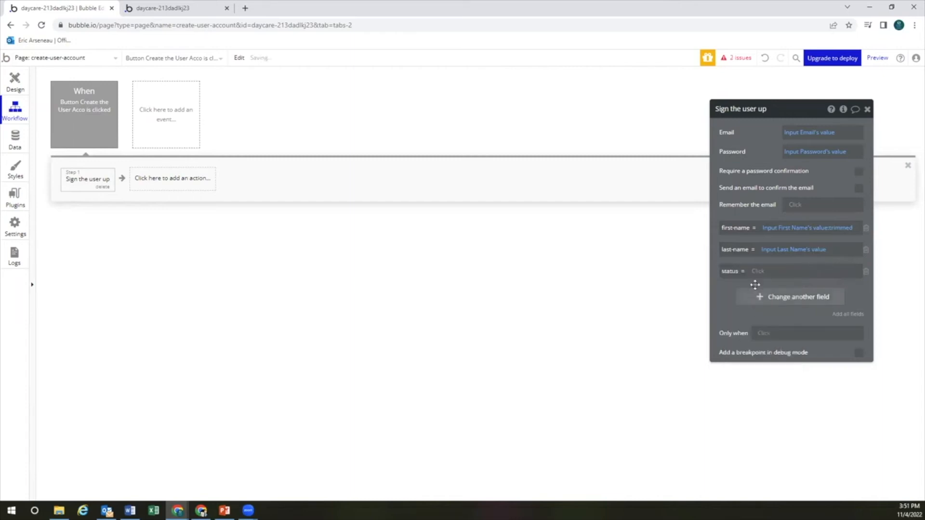
pyautogui.click(759, 273)
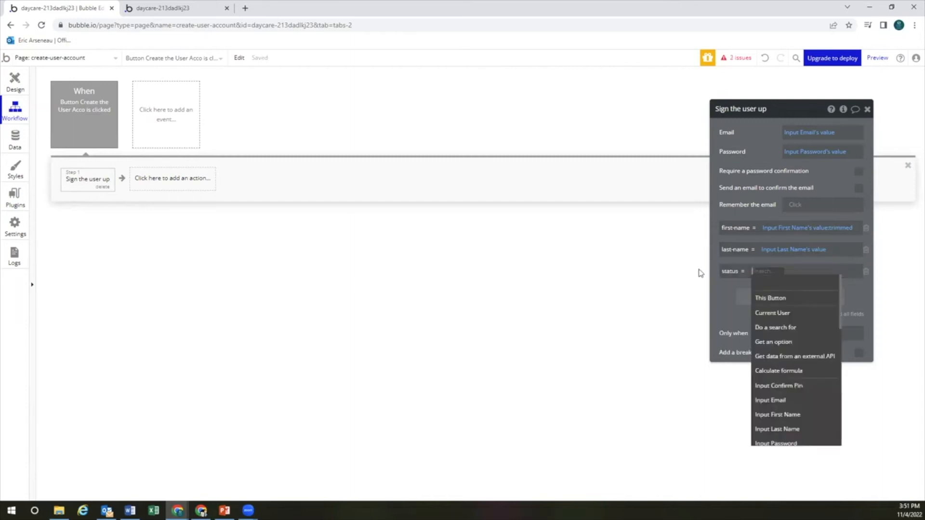
pyautogui.write('drop')
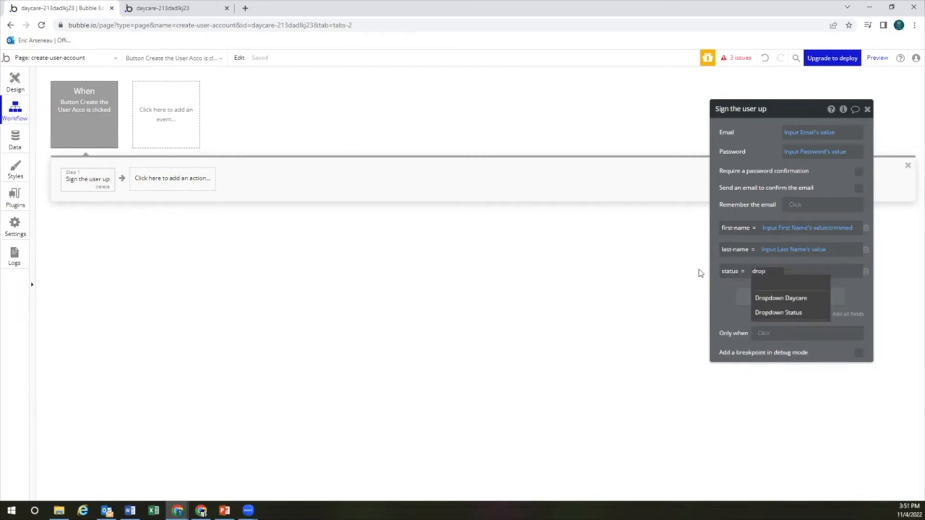
pyautogui.click(778, 312)
pyautogui.click(814, 283)
pyautogui.click(727, 303)
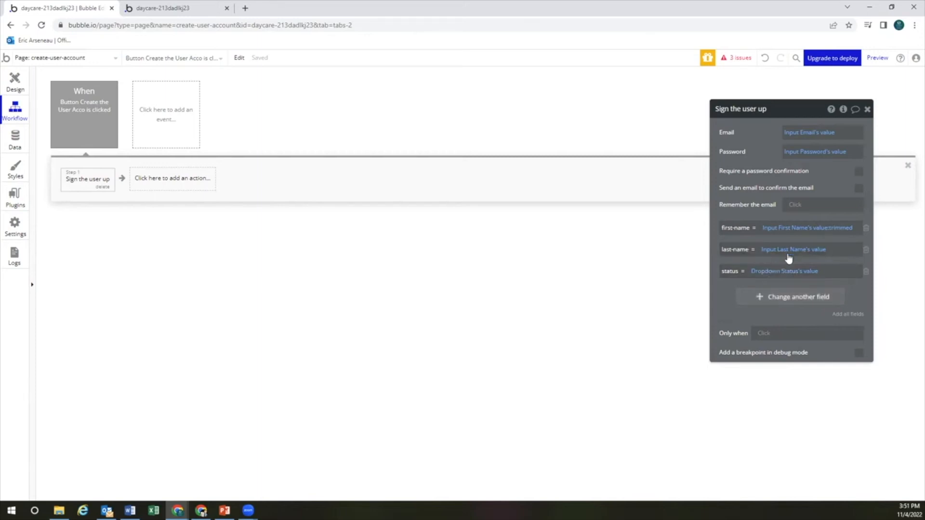
# Save unique-pin at signup from the Unique 6-digit Pin input's value
pyautogui.click(784, 297)
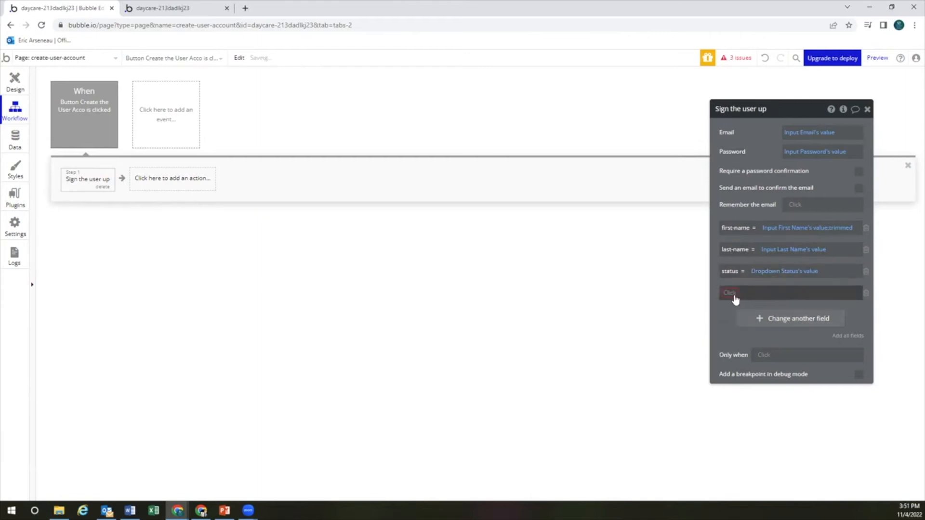
pyautogui.click(733, 295)
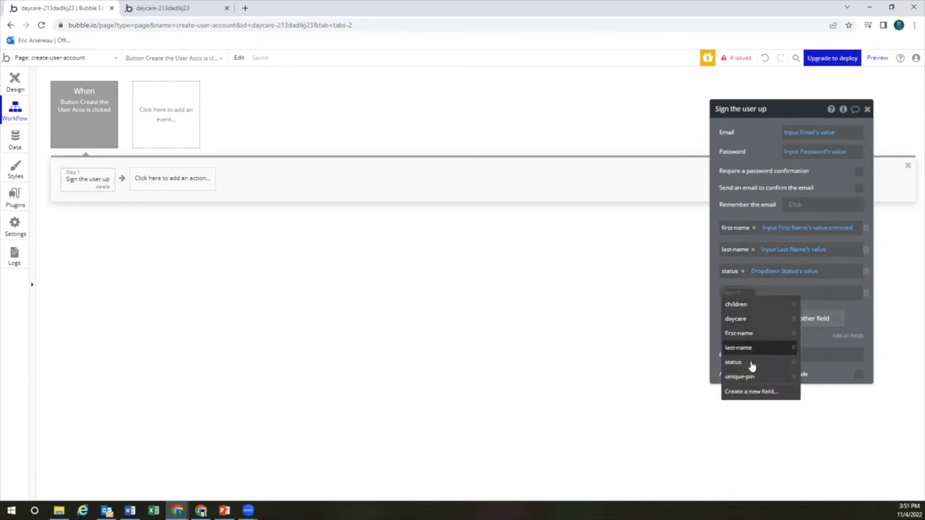
pyautogui.click(741, 376)
pyautogui.click(774, 292)
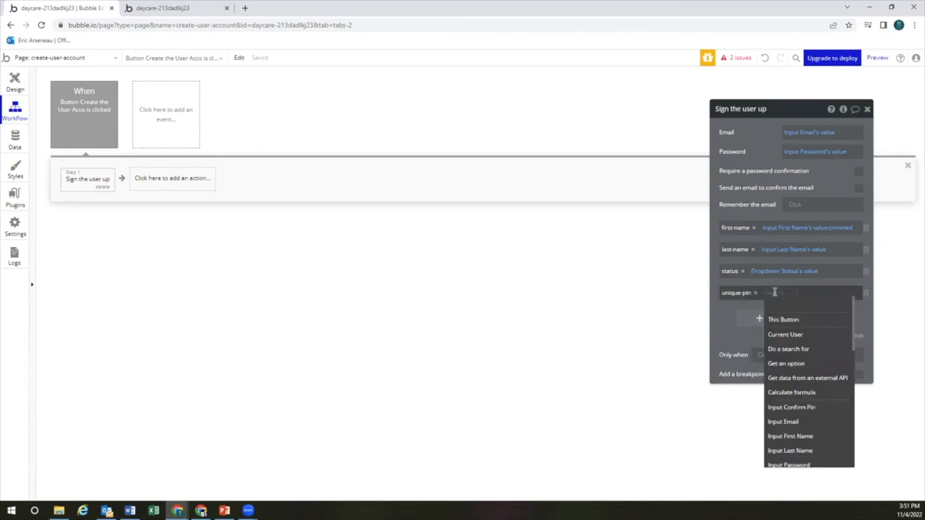
pyautogui.write('pin')
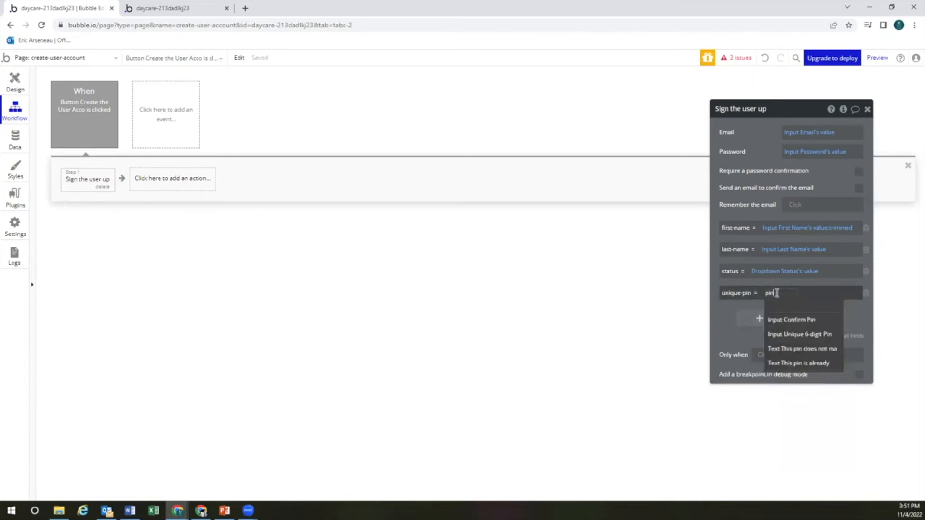
pyautogui.click(800, 336)
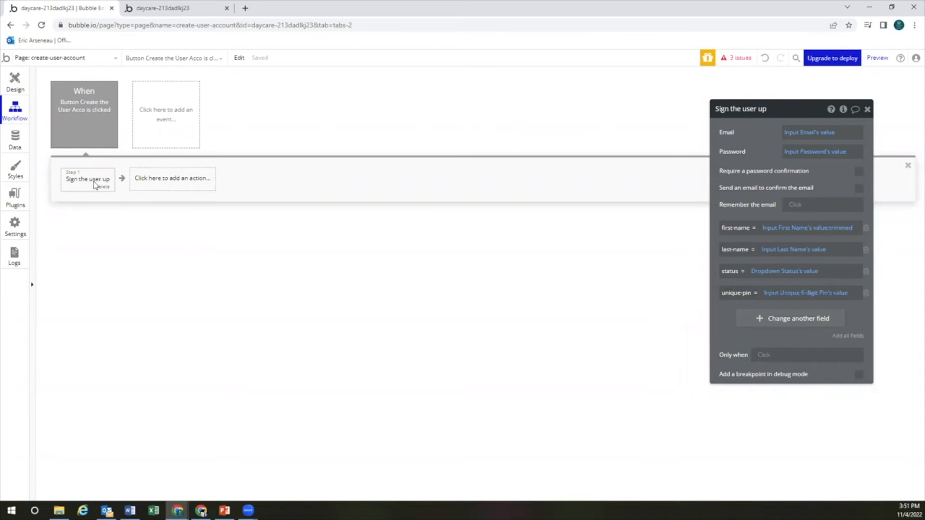
# Add a Reset relevant inputs step after Sign the user up, then view the user data
pyautogui.click(187, 185)
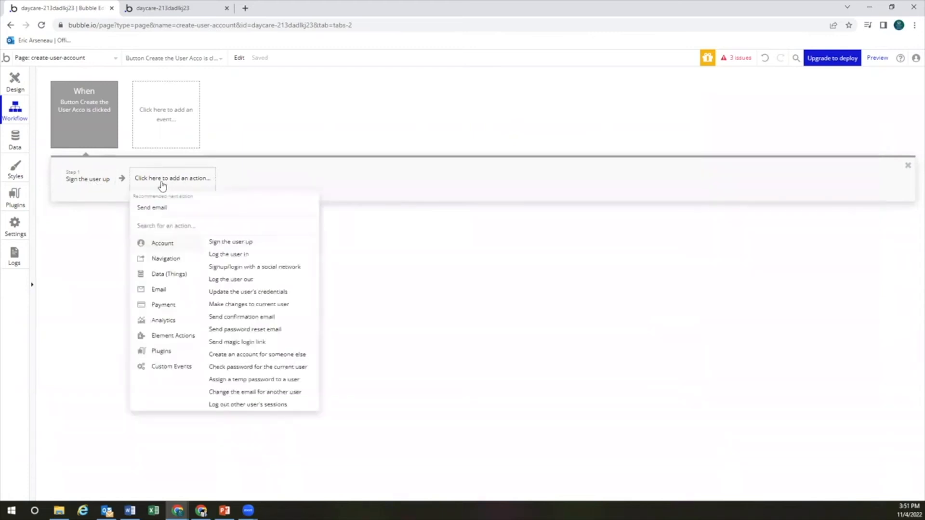
pyautogui.write('rese')
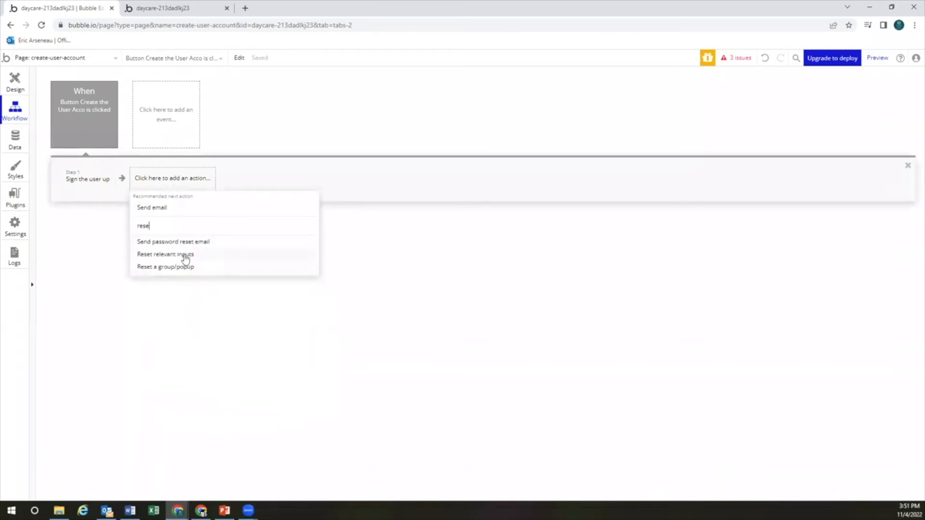
pyautogui.click(185, 255)
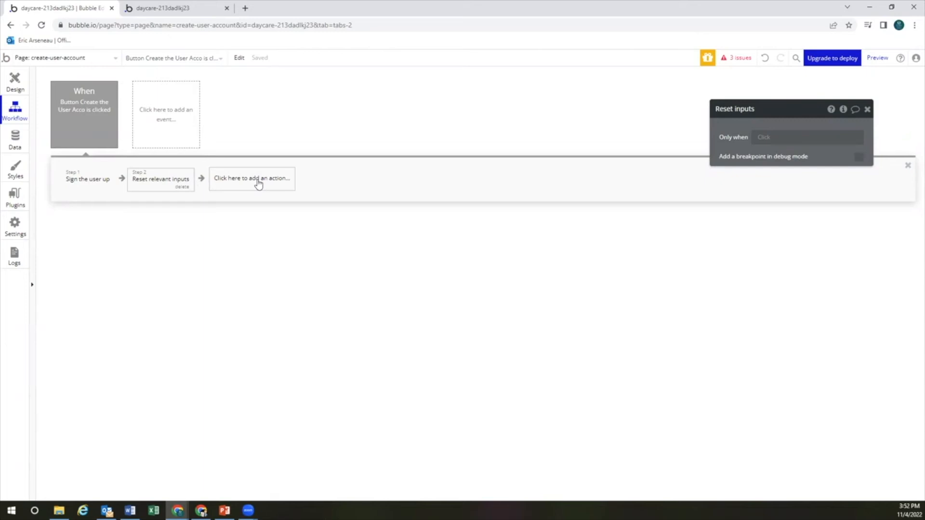
pyautogui.click(11, 141)
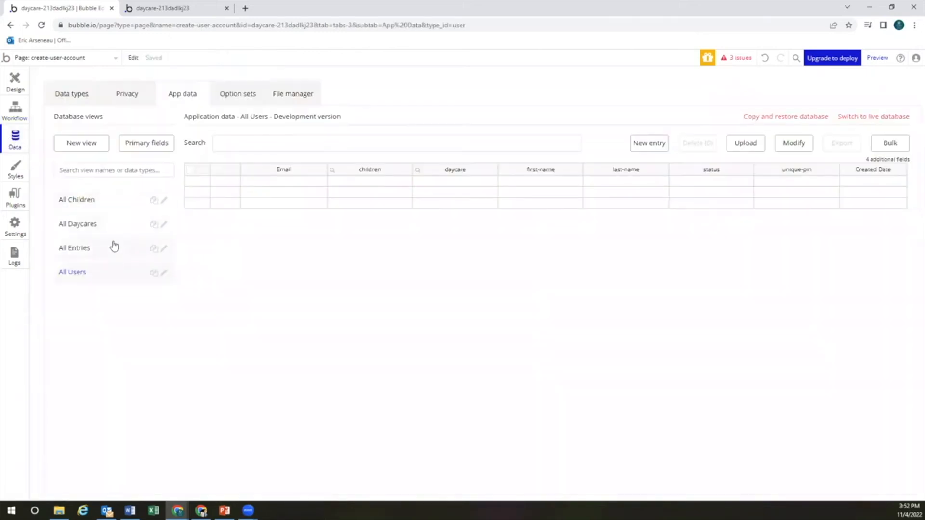
# Return to the account-creation workflow and start adding a third action after Reset relevant inputs
pyautogui.click(18, 88)
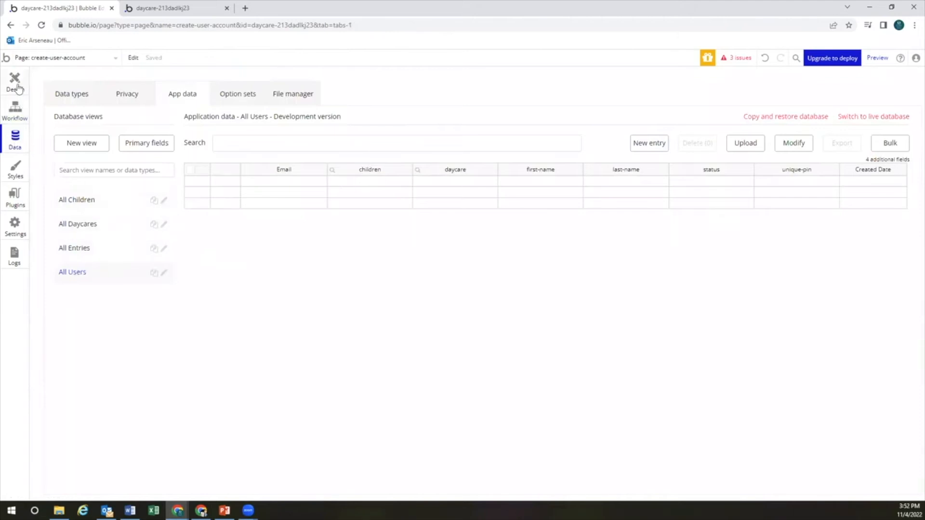
pyautogui.click(15, 110)
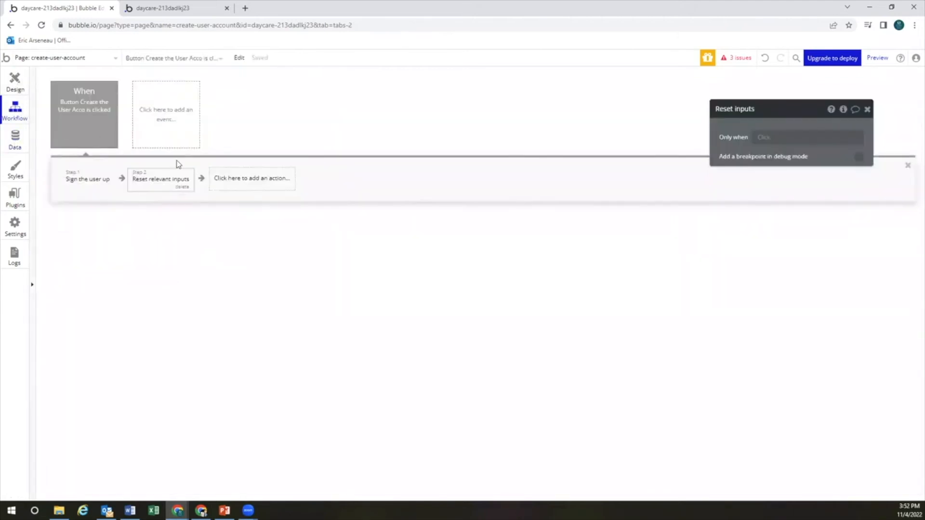
pyautogui.click(277, 180)
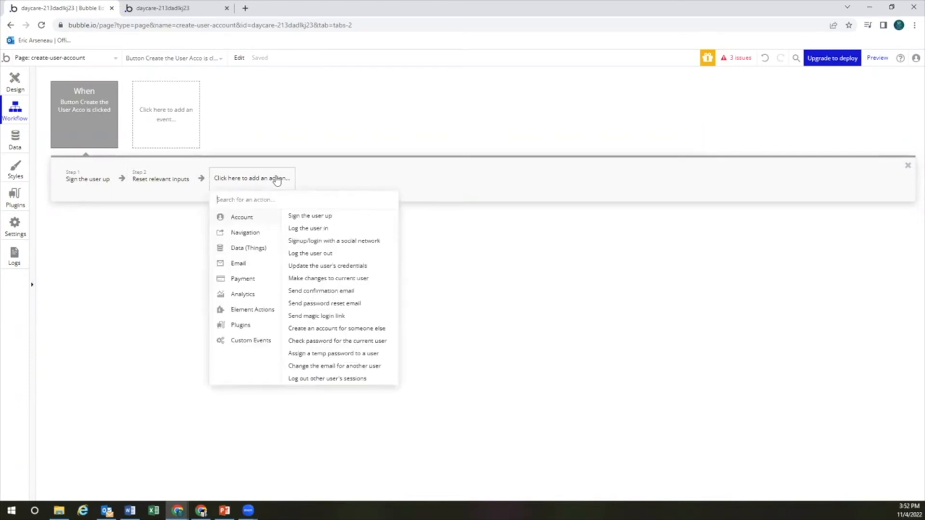
# Add a third step that makes changes to the Current User
pyautogui.click(256, 249)
pyautogui.click(312, 230)
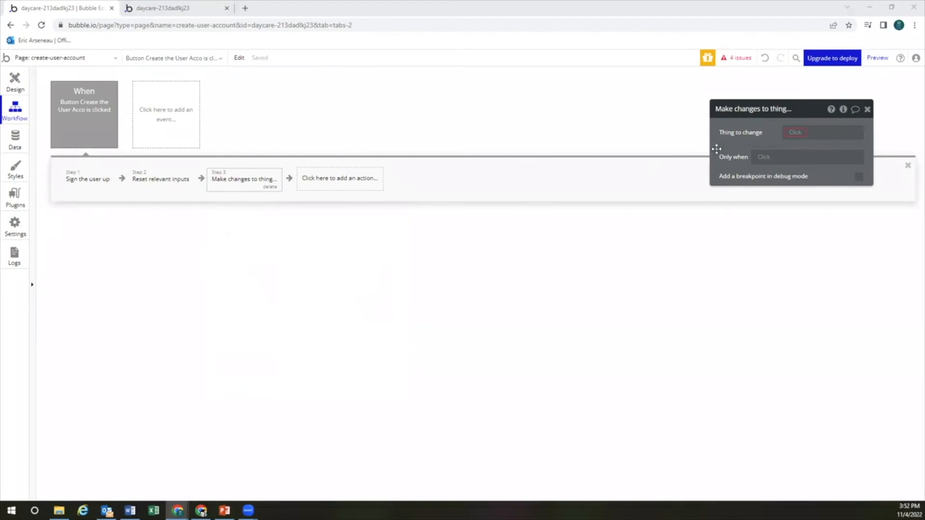
pyautogui.click(795, 133)
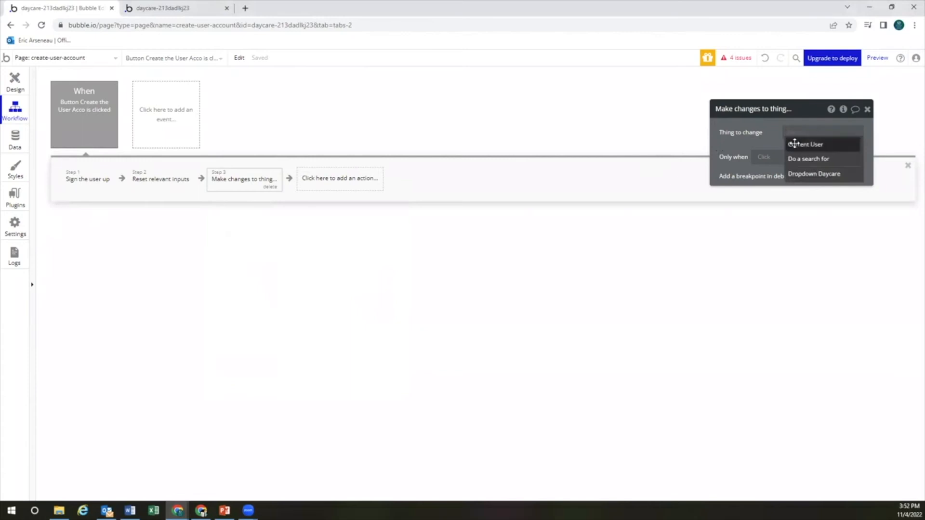
pyautogui.click(793, 140)
# Add the Daycare dropdown's value to the Current User's daycare list
pyautogui.click(766, 161)
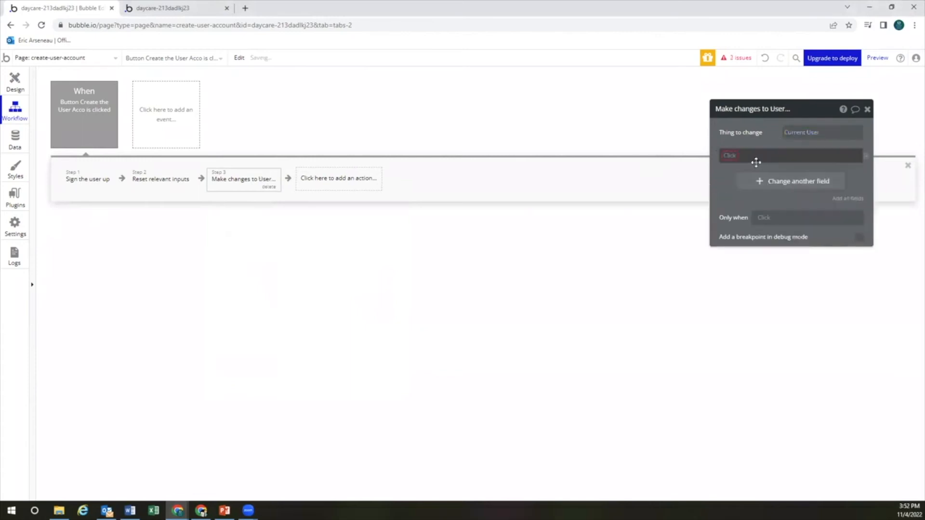
pyautogui.click(732, 157)
pyautogui.click(737, 181)
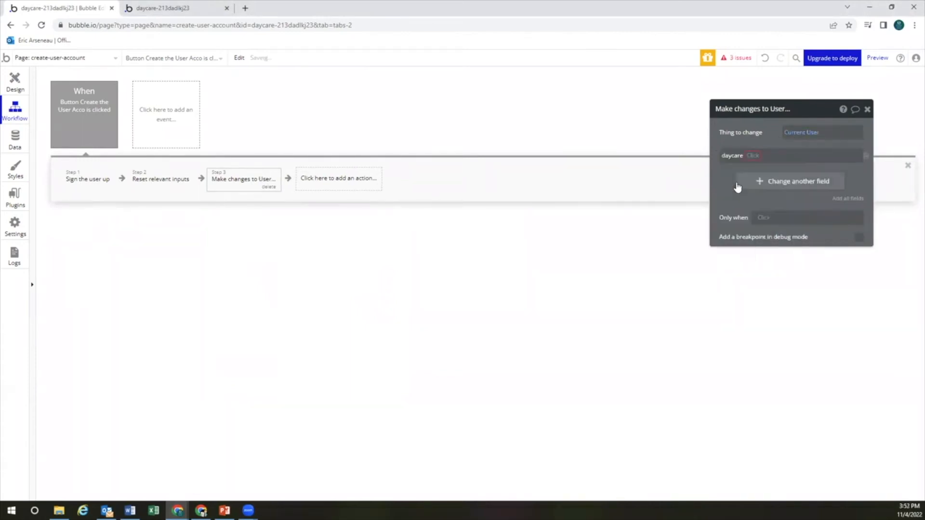
pyautogui.click(753, 156)
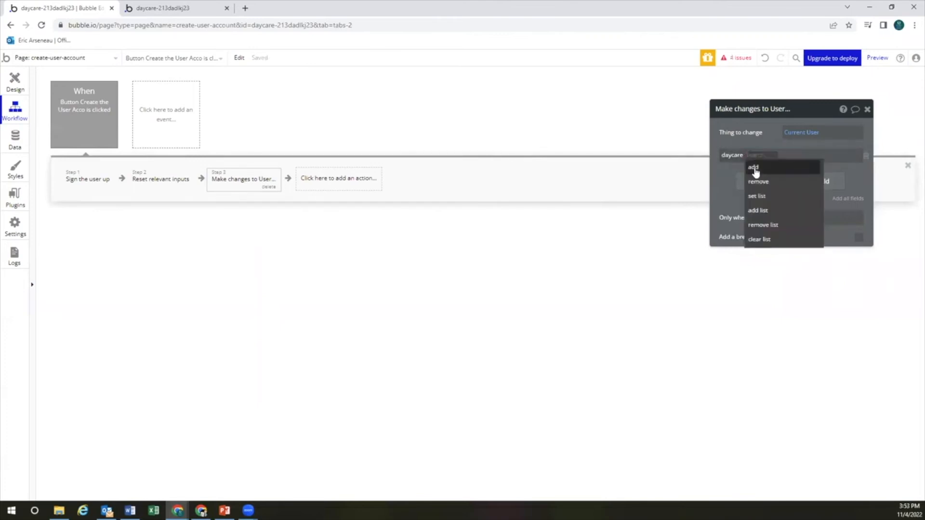
pyautogui.click(754, 167)
pyautogui.click(766, 156)
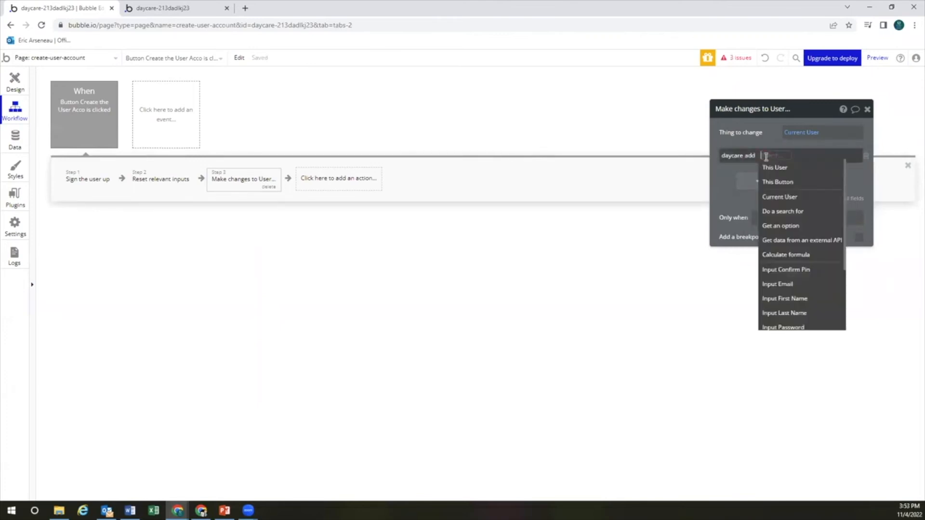
pyautogui.write('drop')
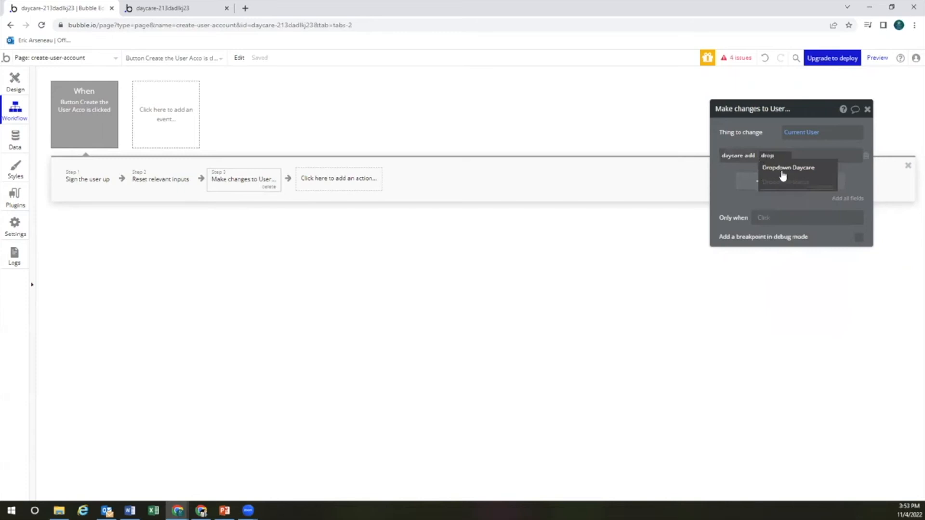
pyautogui.click(783, 170)
pyautogui.click(818, 166)
pyautogui.click(740, 198)
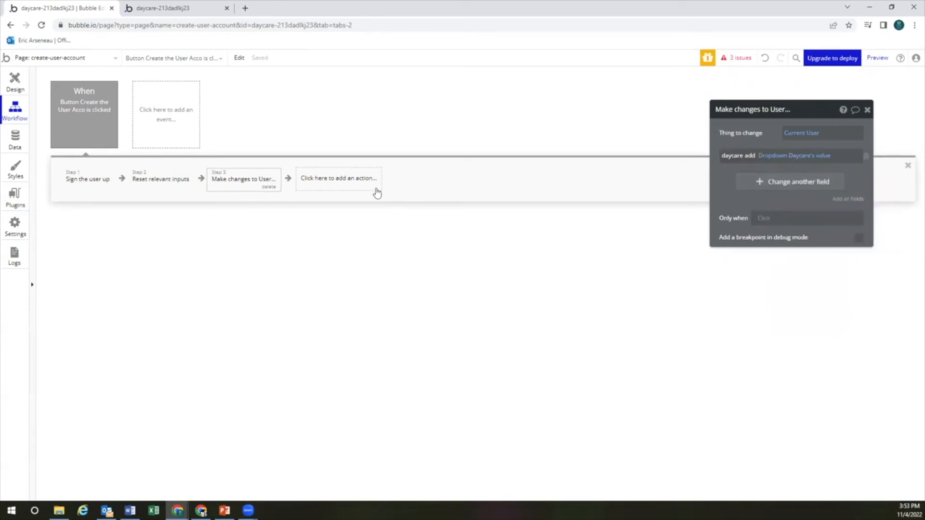
pyautogui.click(357, 185)
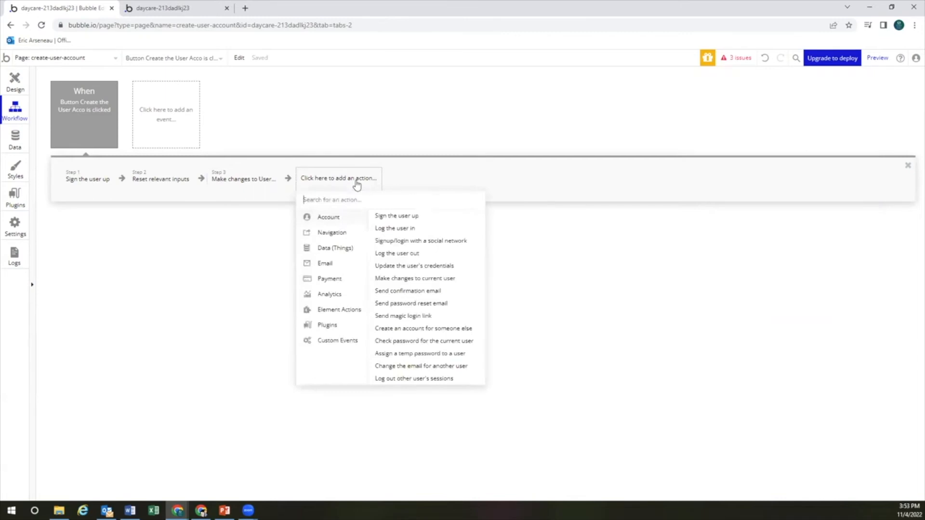
# Add a fourth Make changes to a thing step targeting a search for Daycare records
pyautogui.click(343, 231)
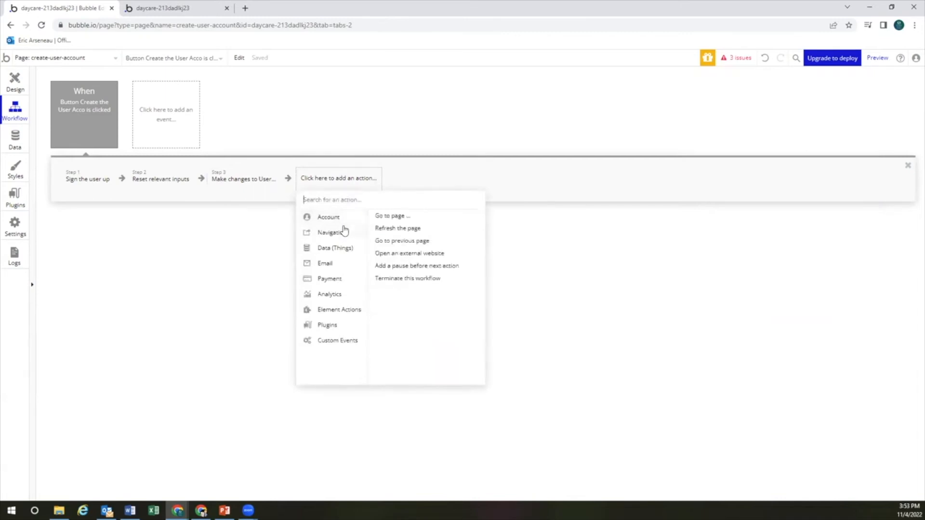
pyautogui.click(343, 250)
pyautogui.click(403, 234)
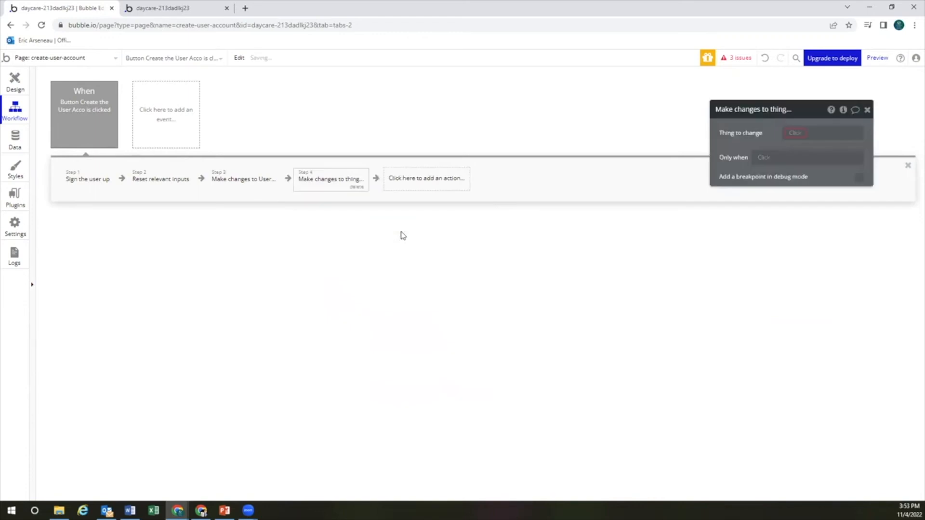
pyautogui.click(795, 133)
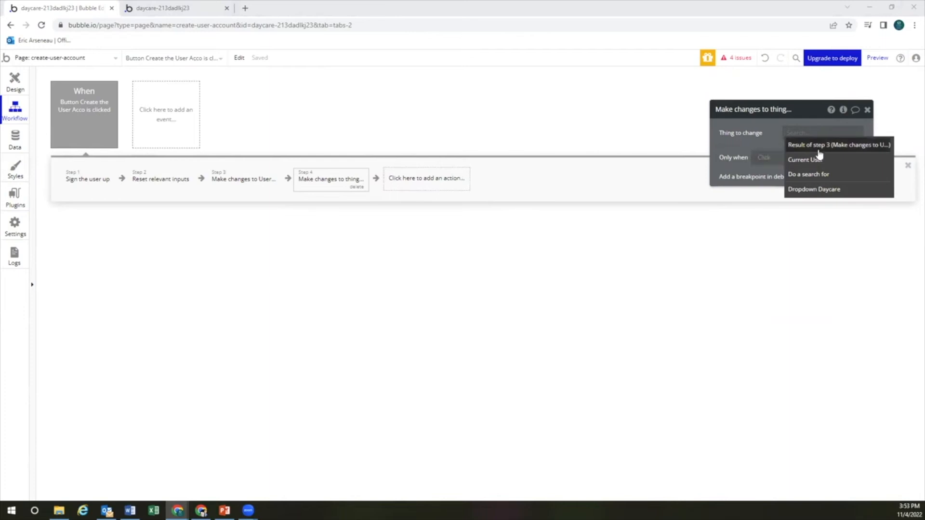
pyautogui.click(821, 175)
pyautogui.click(680, 137)
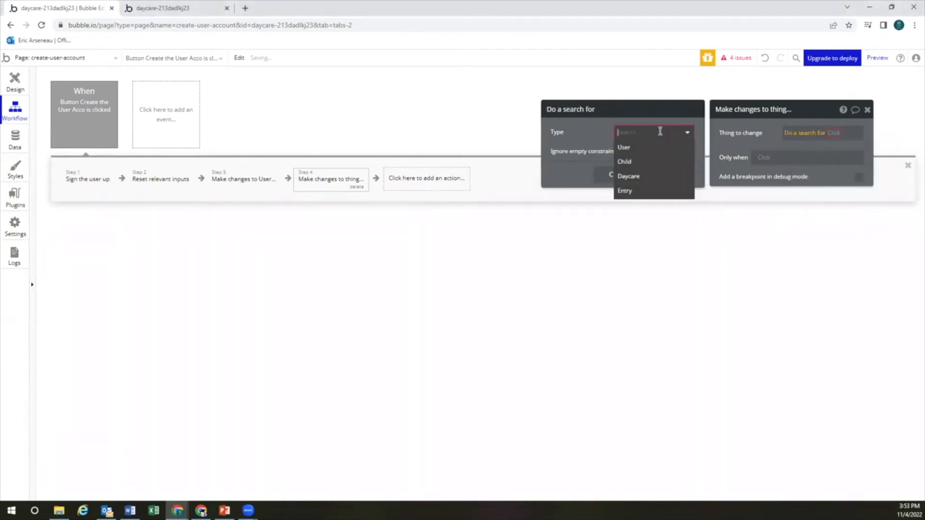
pyautogui.click(659, 177)
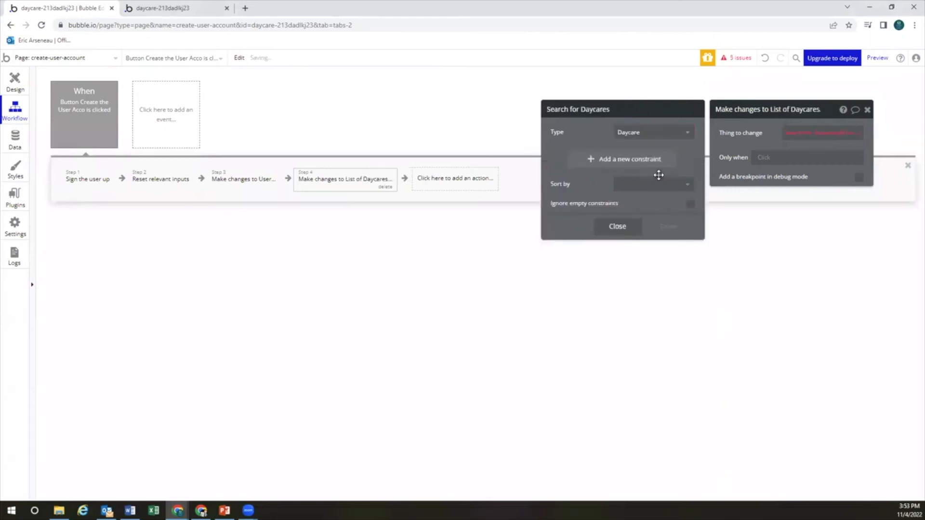
# Constrain the Daycare search to name = Dropdown Daycare's value's name
pyautogui.click(645, 159)
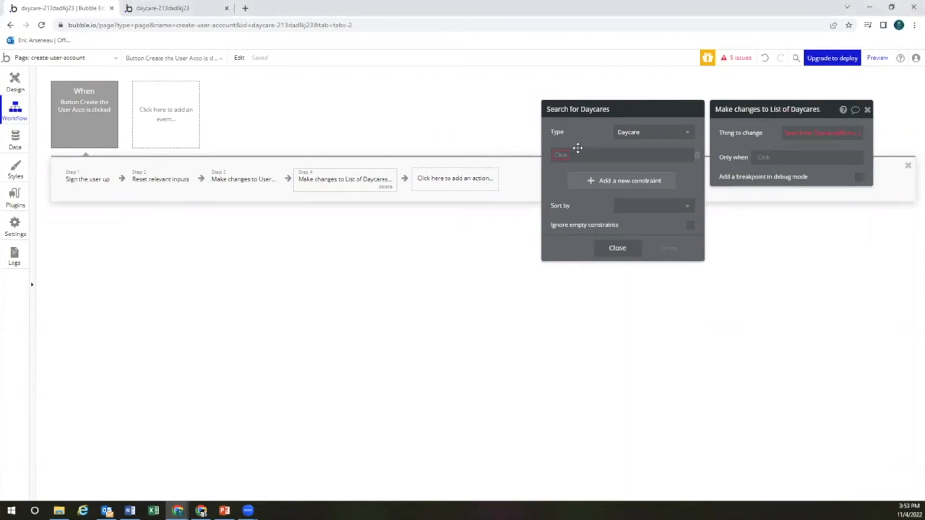
pyautogui.click(562, 155)
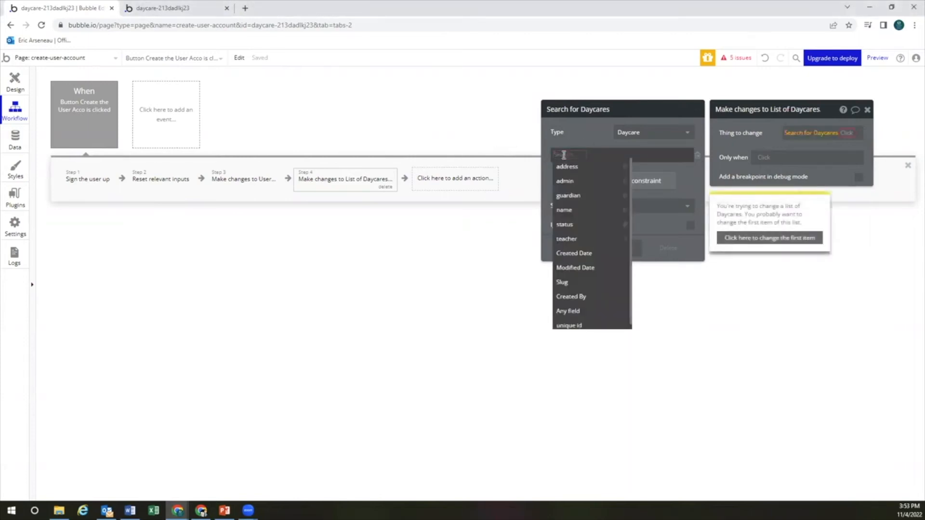
pyautogui.click(569, 210)
pyautogui.click(584, 155)
pyautogui.click(583, 168)
pyautogui.click(585, 155)
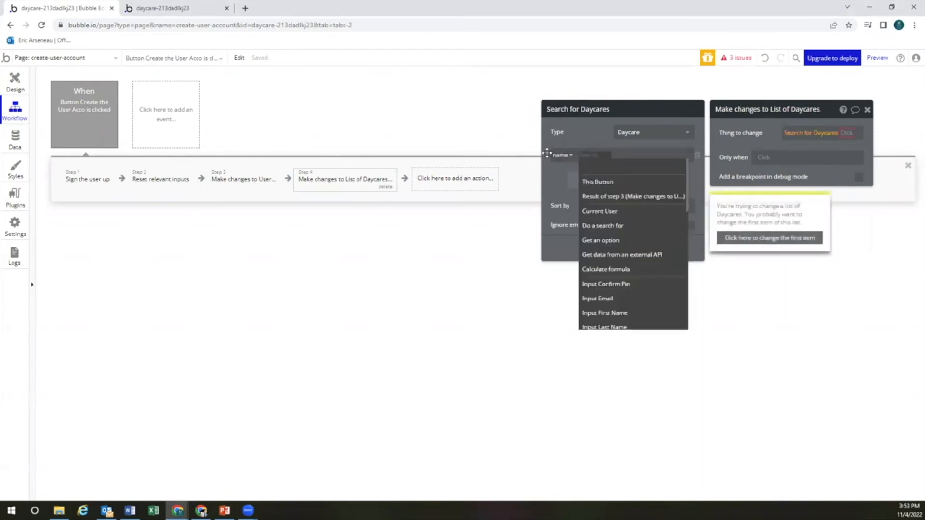
pyautogui.write('drop')
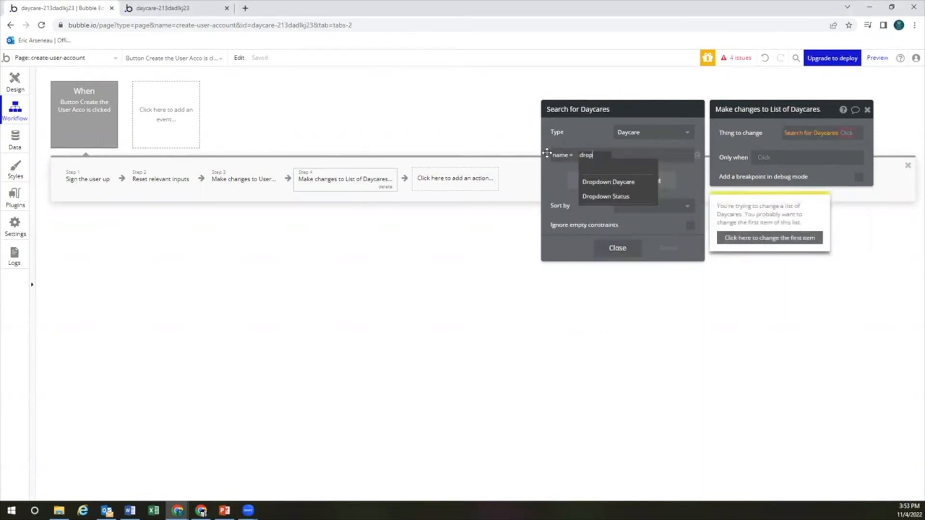
pyautogui.click(597, 182)
pyautogui.click(644, 168)
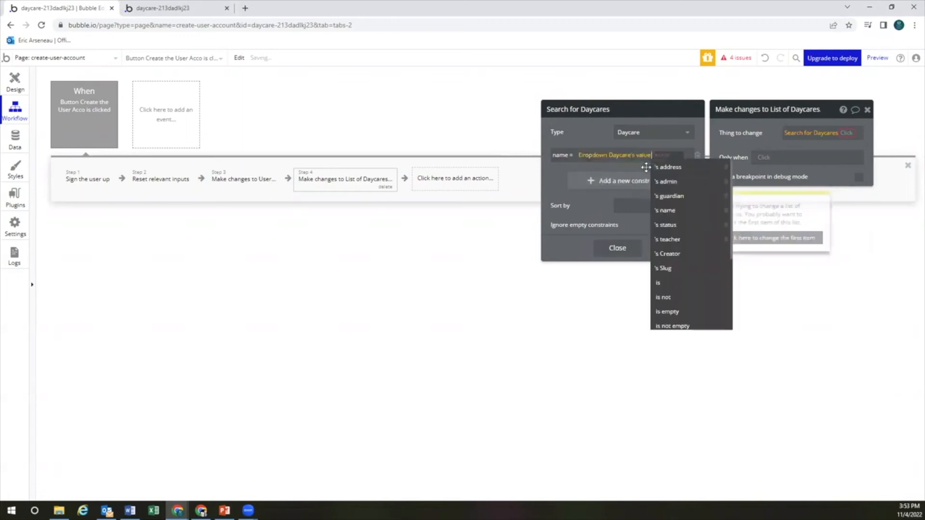
pyautogui.click(675, 211)
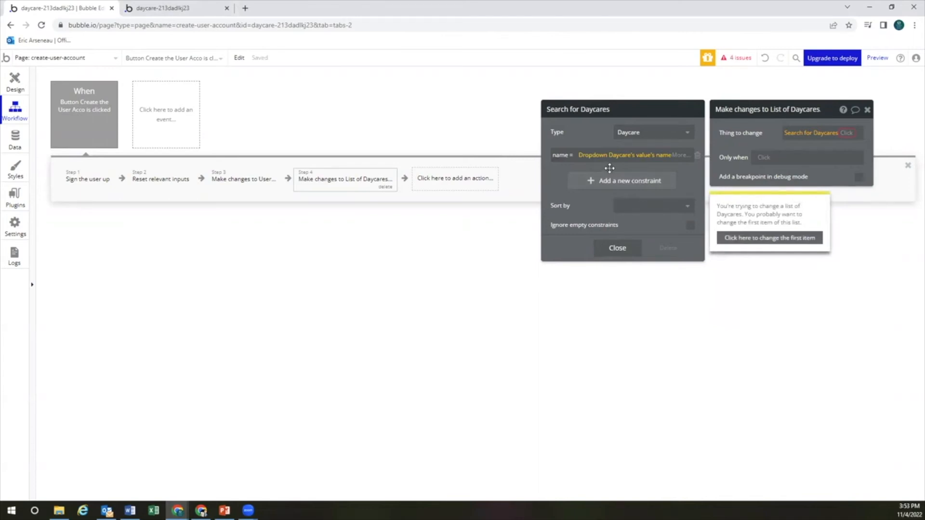
# Make step 4 change only the first daycare, adding step 3's result to its admin list
pyautogui.click(756, 238)
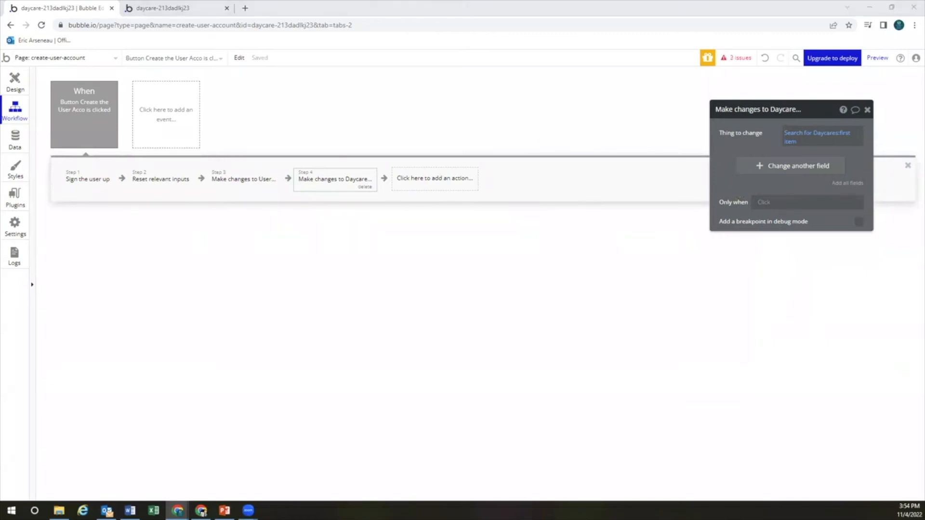
pyautogui.click(752, 167)
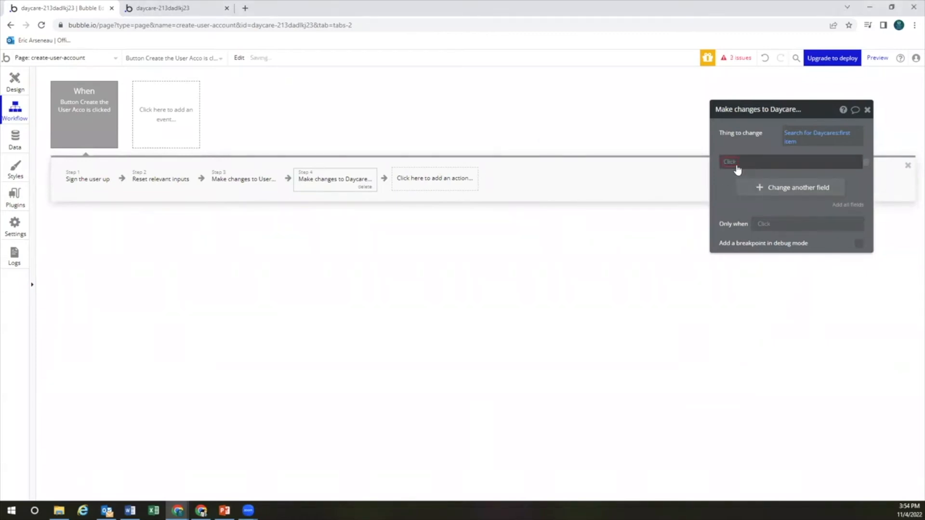
pyautogui.click(737, 189)
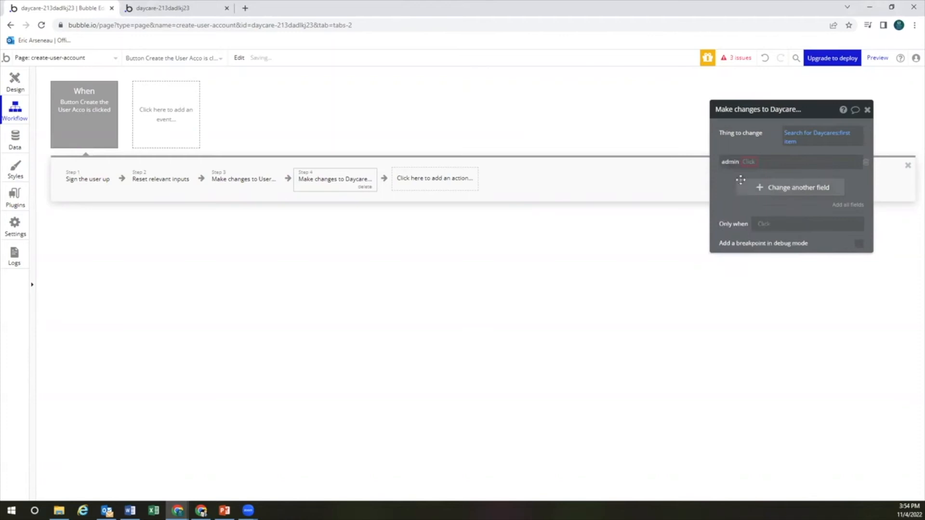
pyautogui.click(749, 163)
pyautogui.click(749, 174)
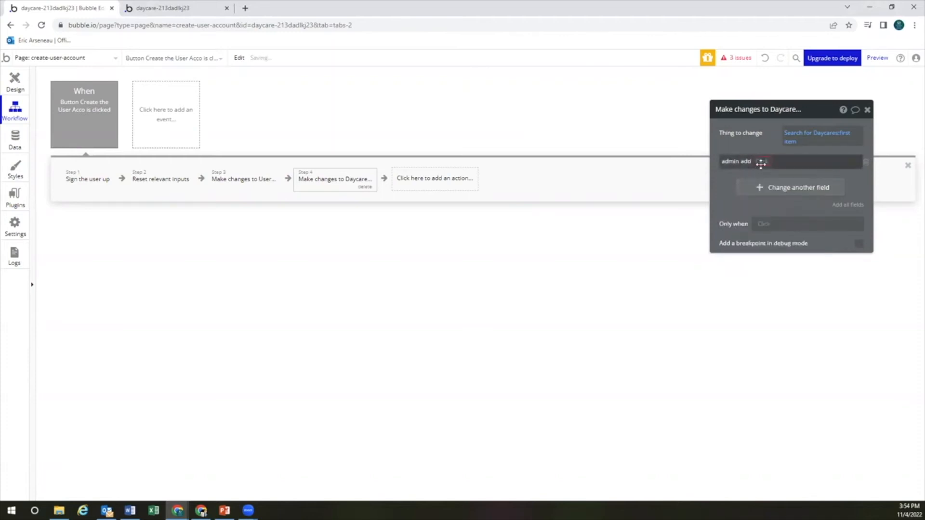
pyautogui.click(762, 162)
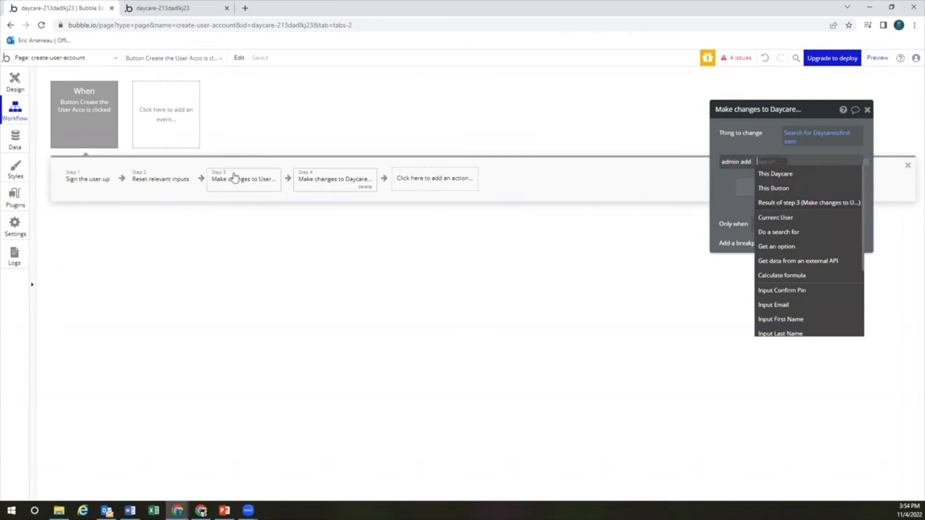
pyautogui.click(778, 203)
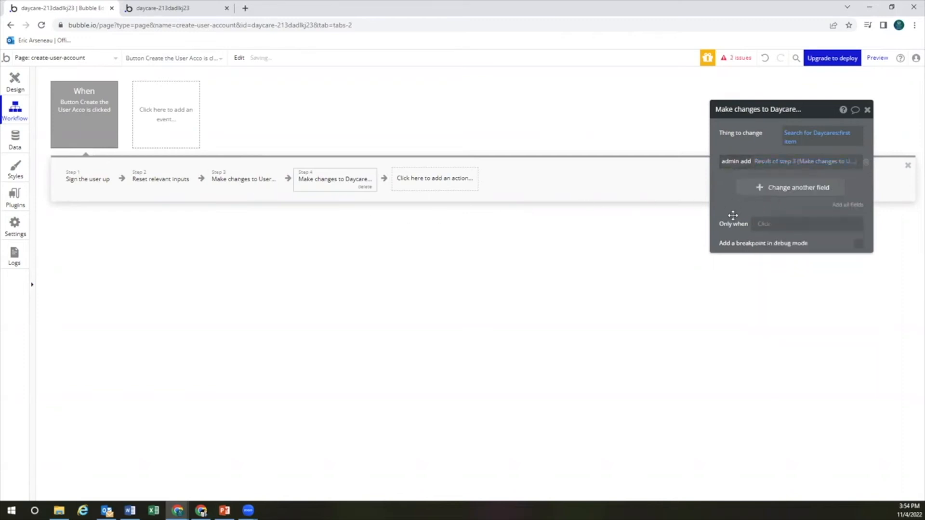
# Run step 4 only when Dropdown Status's value is the text 'Admin'
pyautogui.click(764, 225)
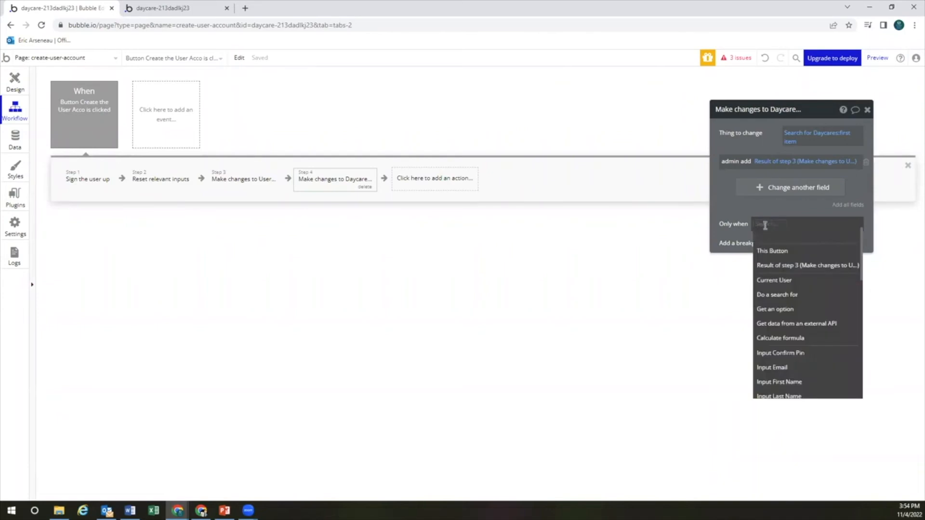
pyautogui.write('drop')
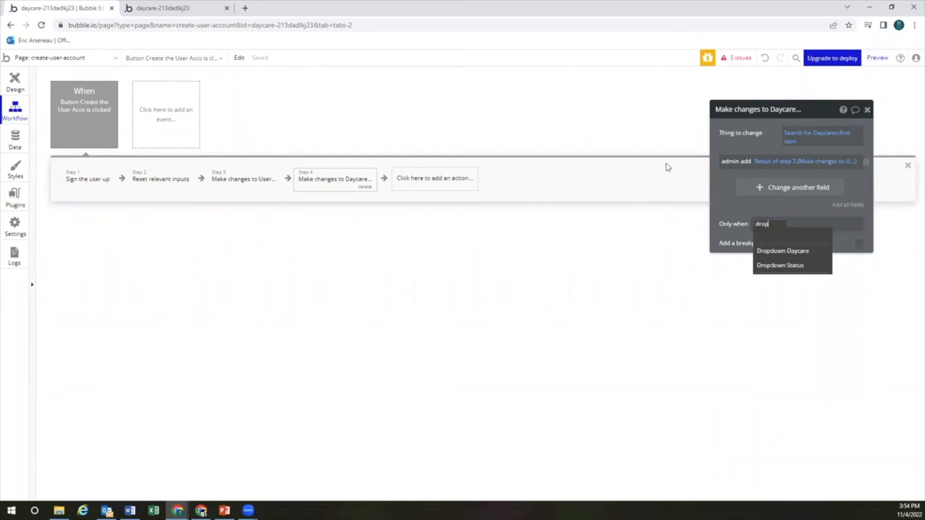
pyautogui.click(779, 266)
pyautogui.click(813, 237)
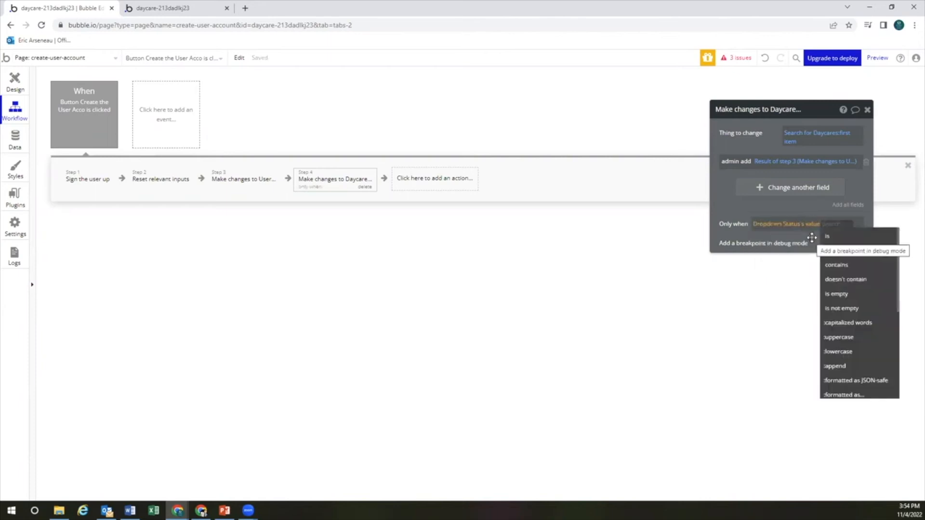
pyautogui.click(835, 236)
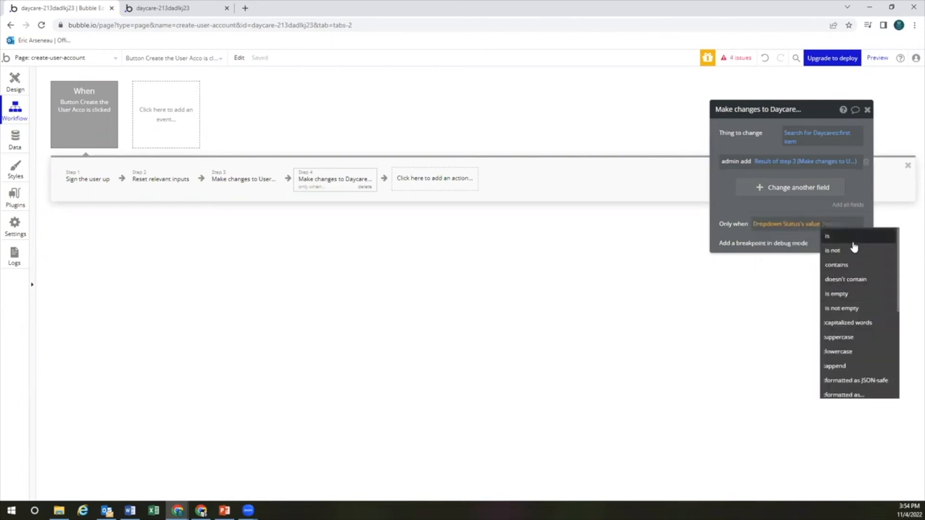
pyautogui.write('arb')
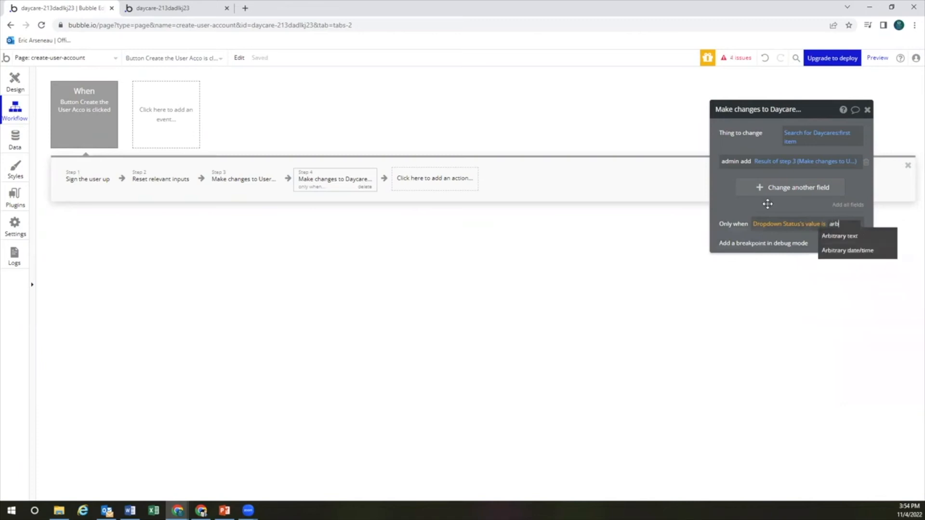
pyautogui.click(829, 236)
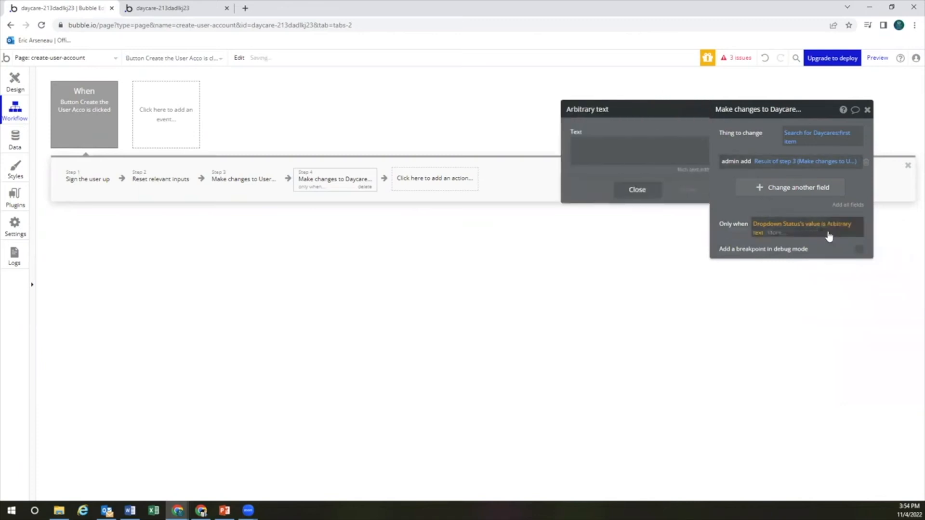
pyautogui.click(639, 152)
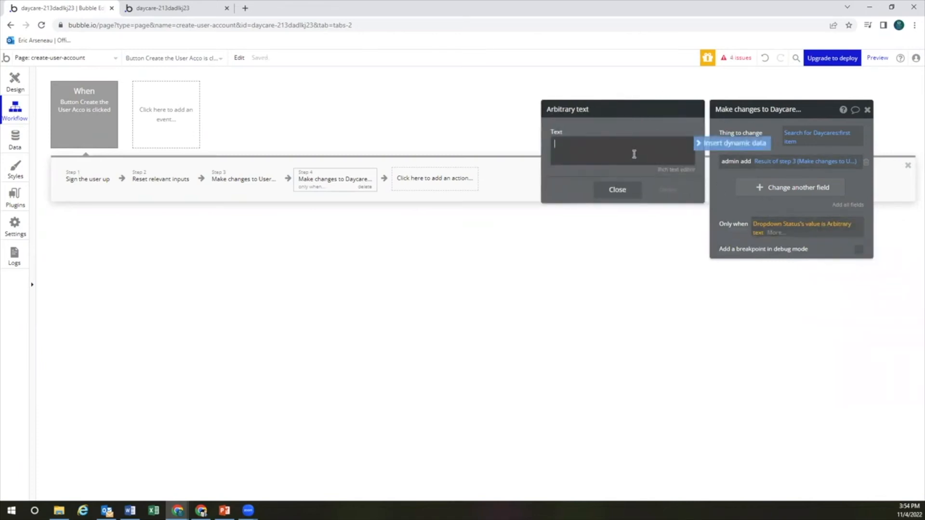
pyautogui.click(618, 192)
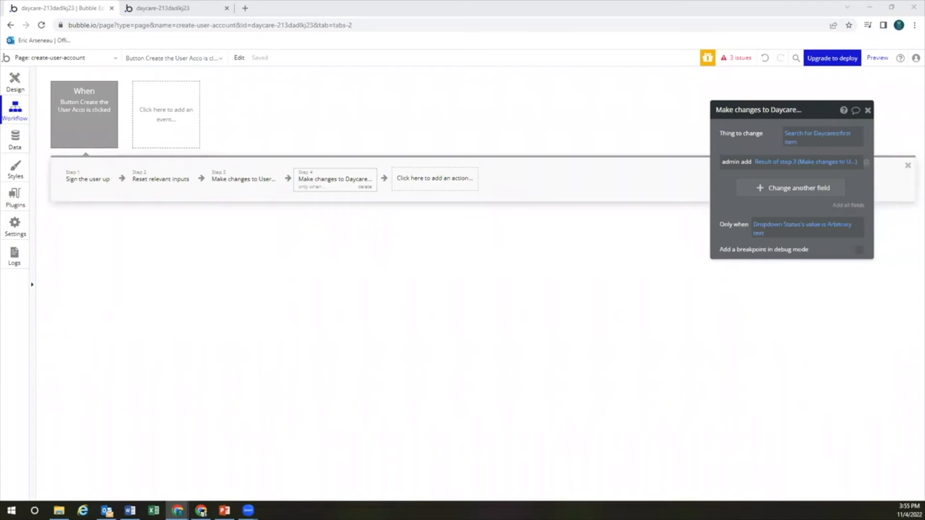
# Review steps 3 and 4, then view the All Daycares records in App data
pyautogui.click(237, 178)
pyautogui.click(333, 188)
pyautogui.click(14, 144)
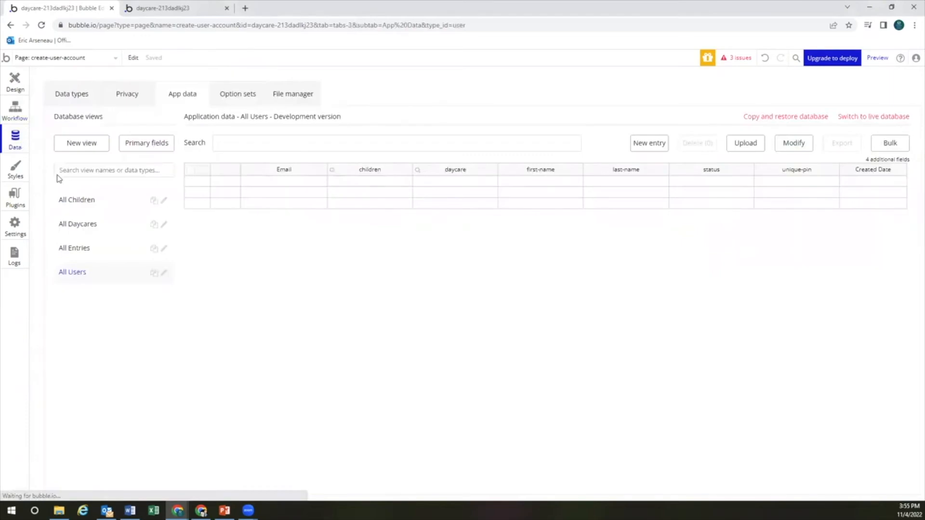
pyautogui.click(106, 226)
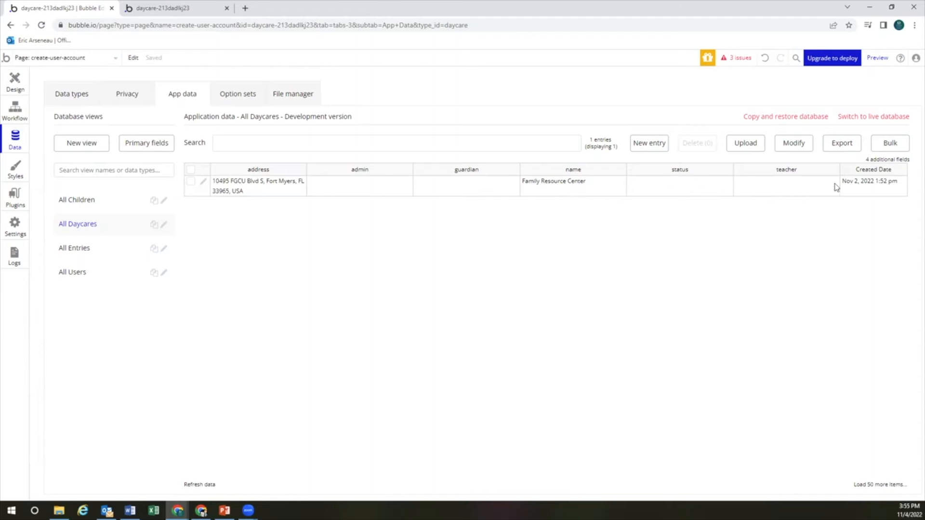
# Return to the create-account button workflow, showing step 4's daycare update
pyautogui.click(19, 113)
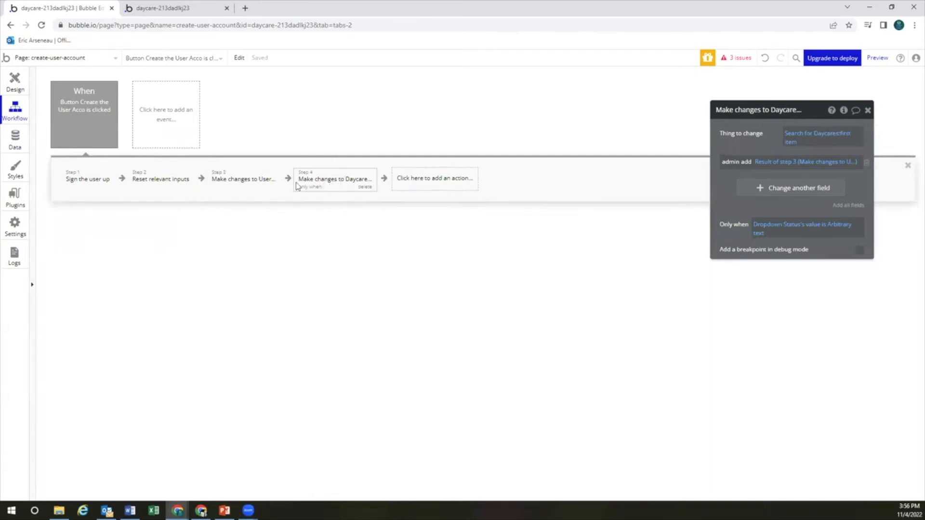
# Copy step 4 and paste it as a new step 5 at the end of the workflow
pyautogui.click(245, 185)
pyautogui.click(335, 184)
pyautogui.rightClick(336, 184)
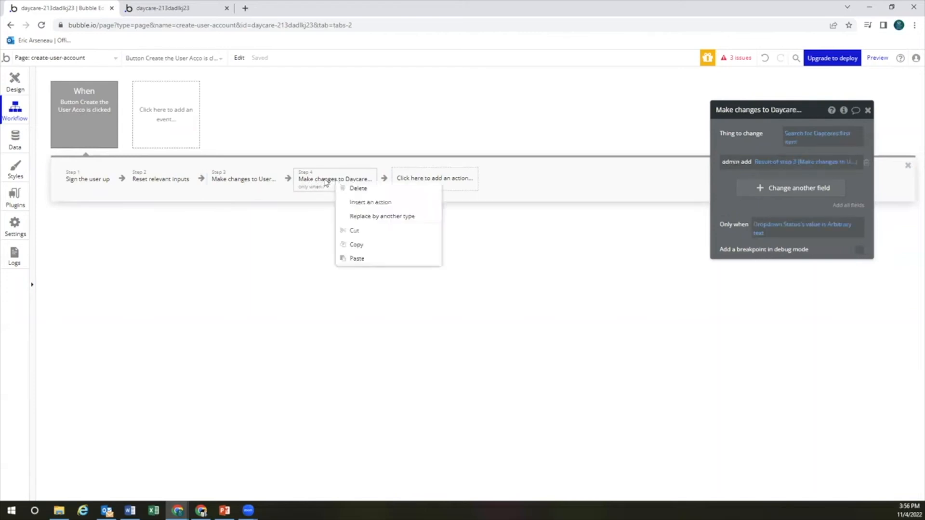
pyautogui.click(372, 244)
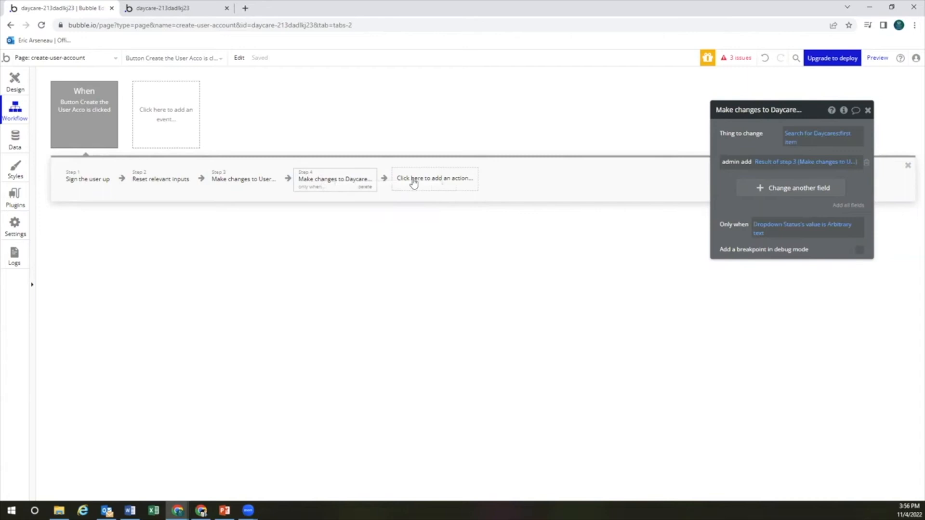
pyautogui.rightClick(422, 180)
pyautogui.click(446, 187)
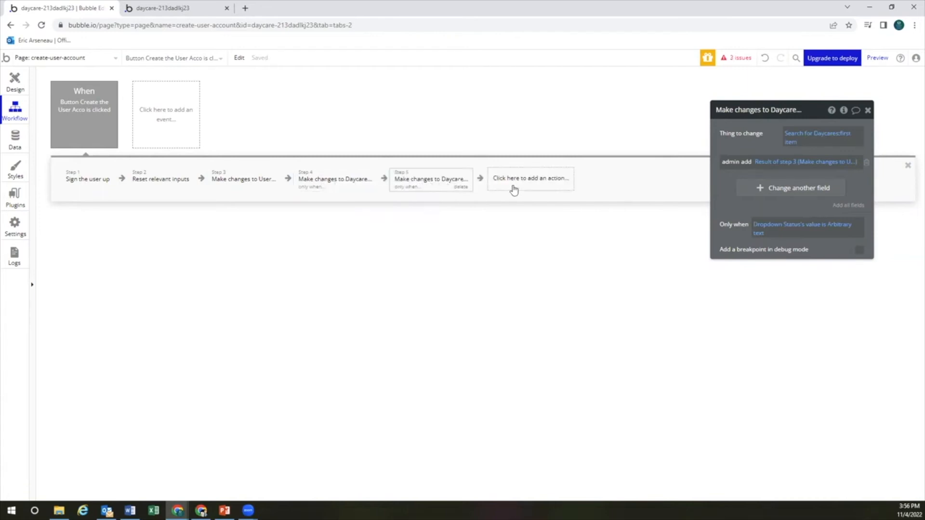
# Make step 5 add step 3's result to the Daycare's guardian list, only when status is 'Guardian'
pyautogui.click(731, 163)
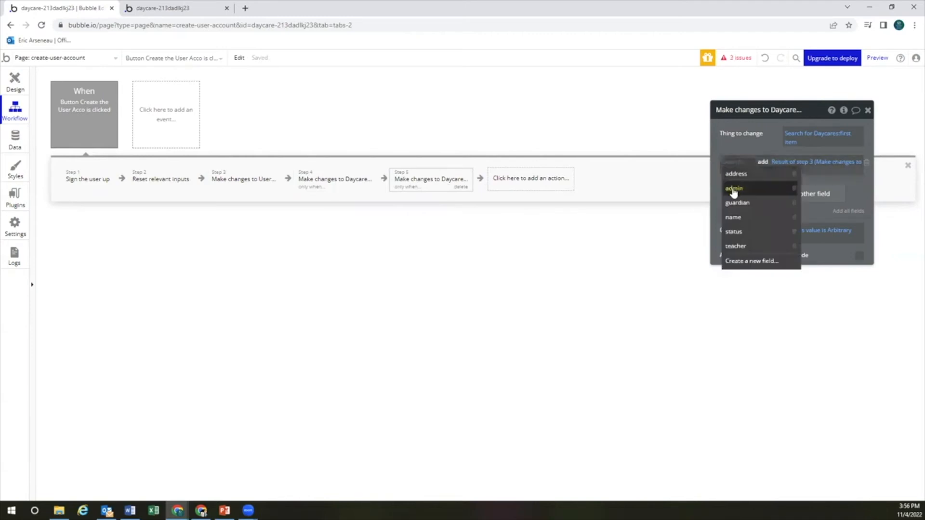
pyautogui.click(743, 206)
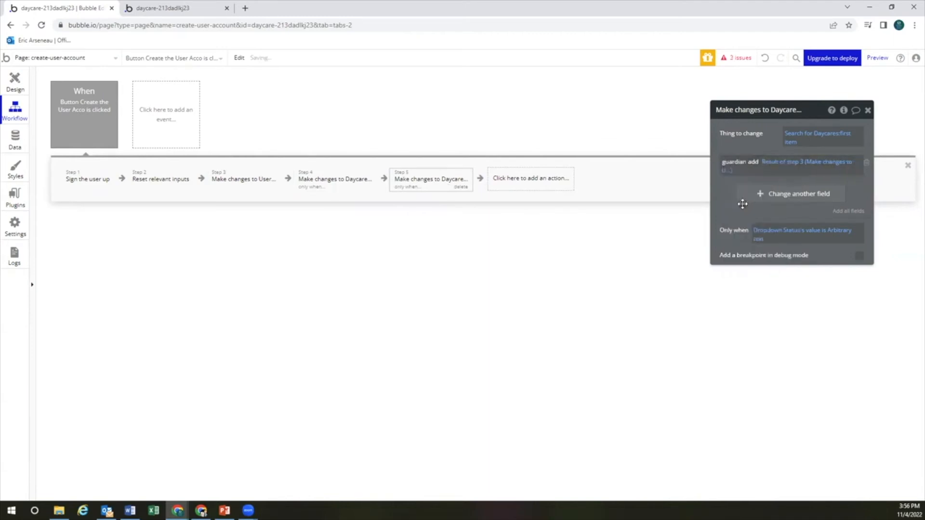
pyautogui.click(788, 163)
pyautogui.click(769, 153)
pyautogui.click(810, 141)
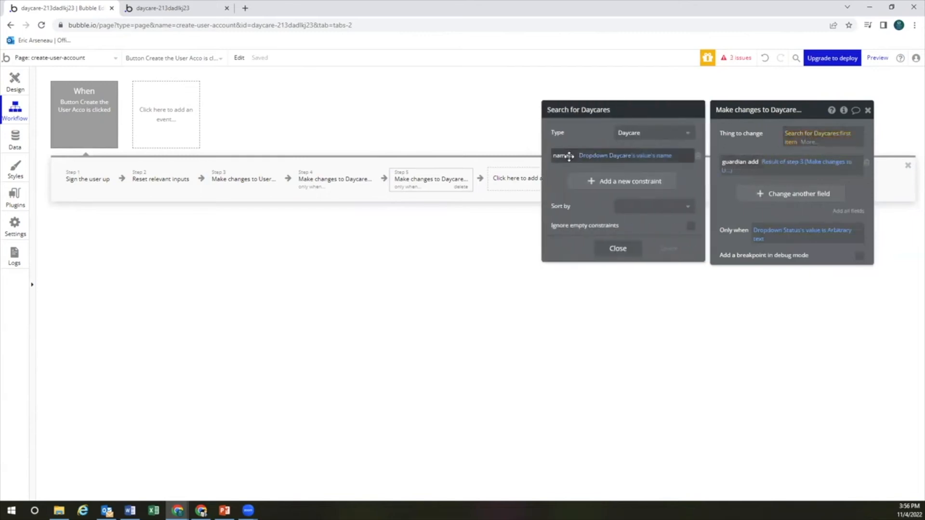
pyautogui.click(724, 183)
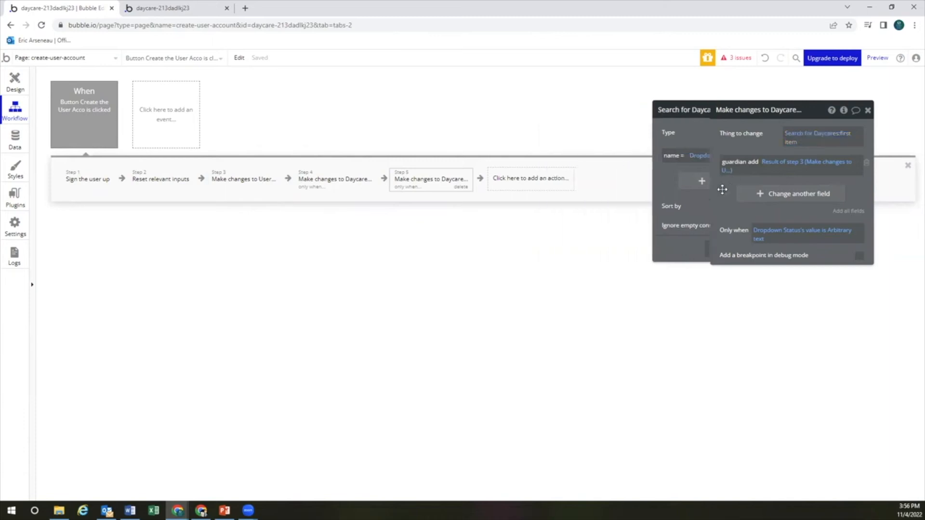
pyautogui.click(841, 231)
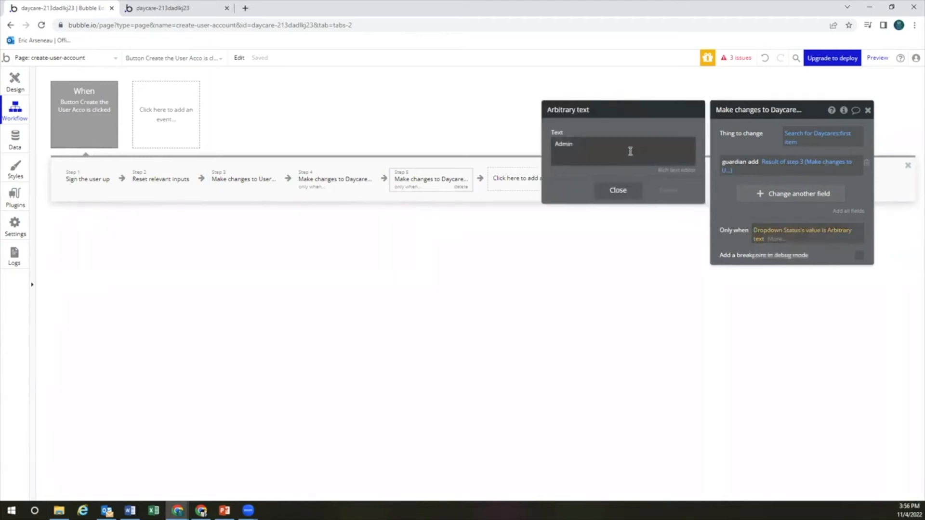
pyautogui.doubleClick(629, 152)
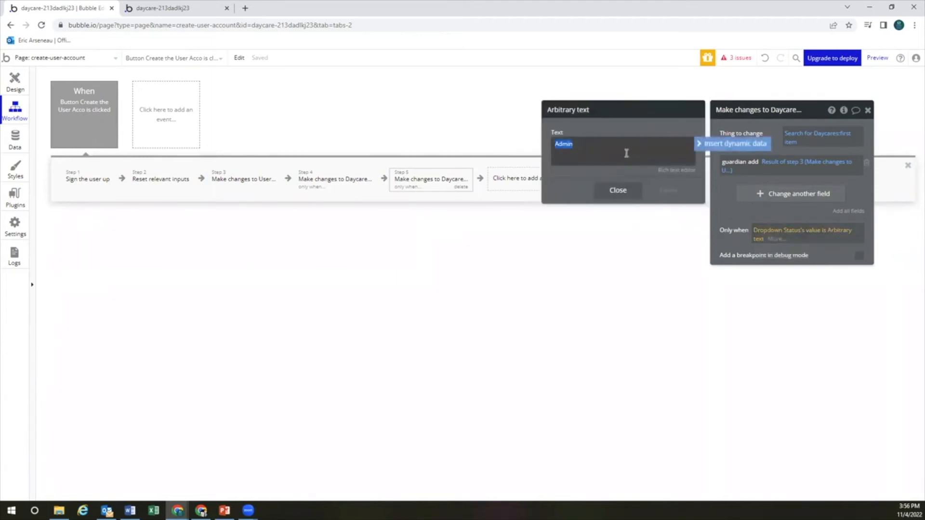
pyautogui.write('Guardia')
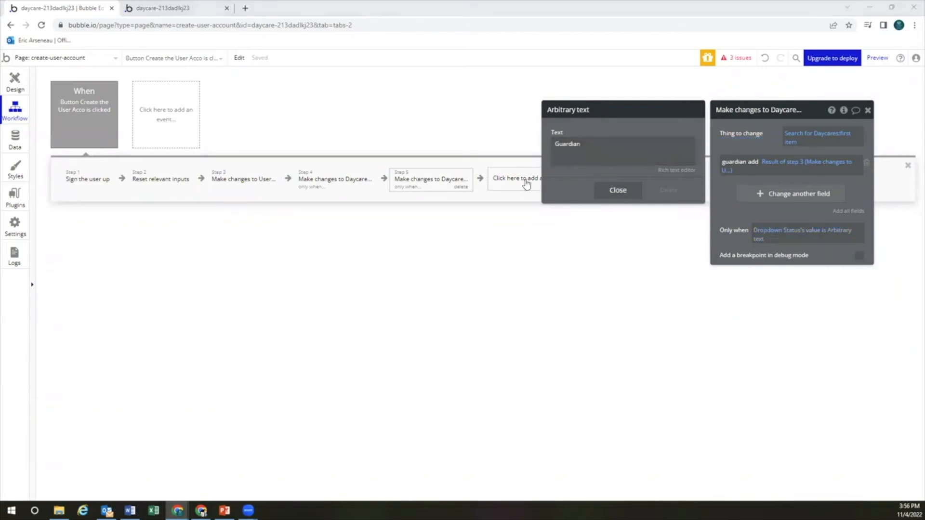
pyautogui.click(732, 194)
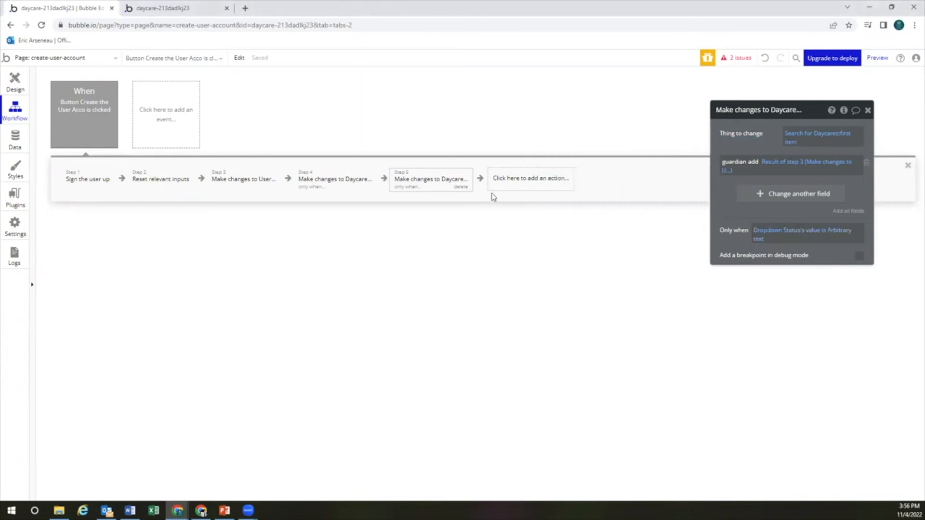
# Copy step 5 and paste it as a new step 6 after the last step
pyautogui.rightClick(435, 183)
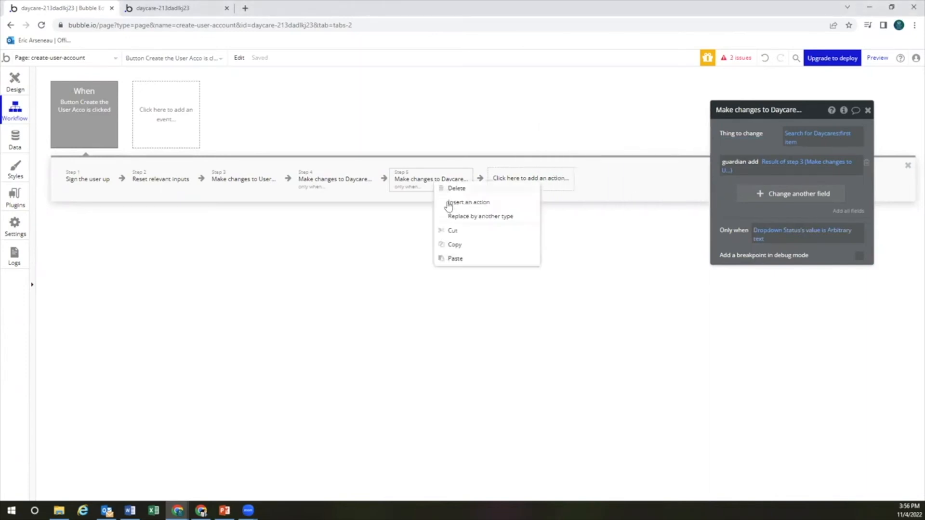
pyautogui.click(460, 248)
pyautogui.click(514, 179)
pyautogui.rightClick(516, 181)
pyautogui.click(542, 188)
pyautogui.click(552, 187)
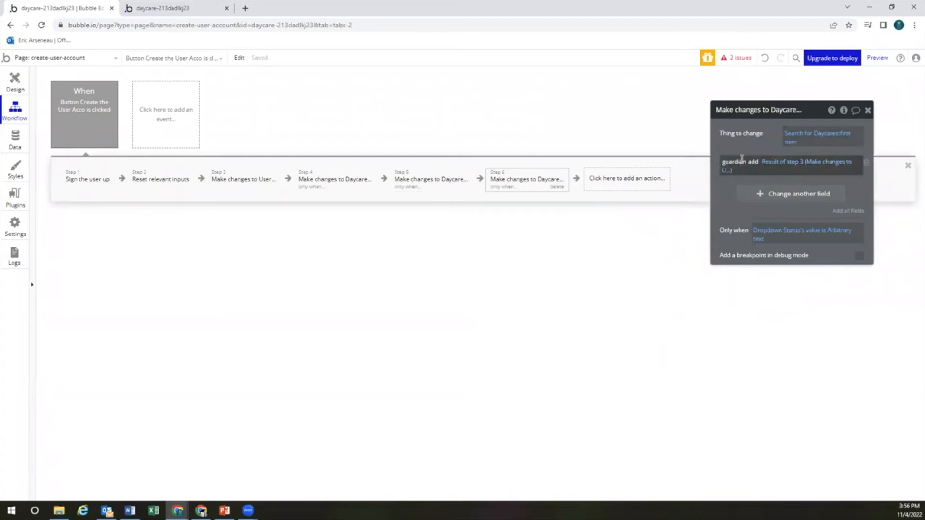
# Make step 6 add step 3's result to the Daycare's teacher list, only when status is 'Teacher'
pyautogui.click(730, 164)
pyautogui.click(750, 231)
pyautogui.click(735, 164)
pyautogui.click(736, 246)
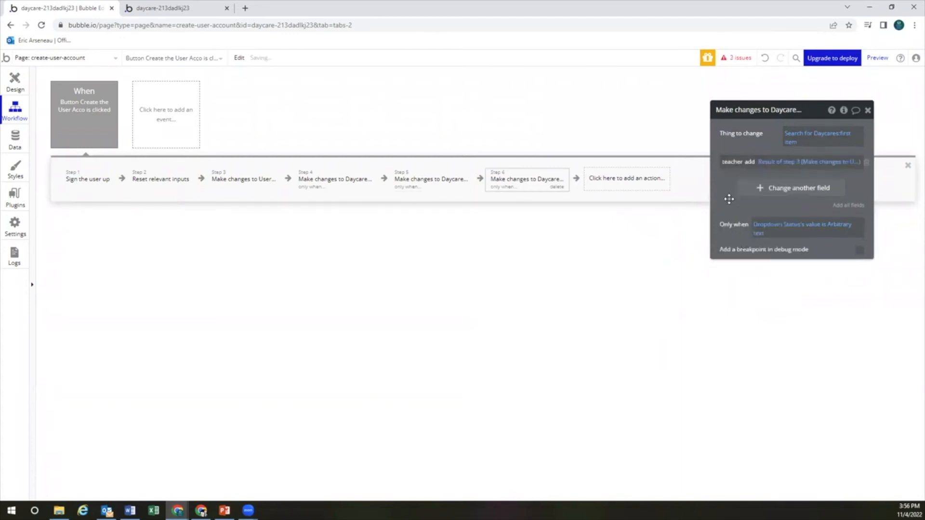
pyautogui.click(837, 225)
pyautogui.click(641, 151)
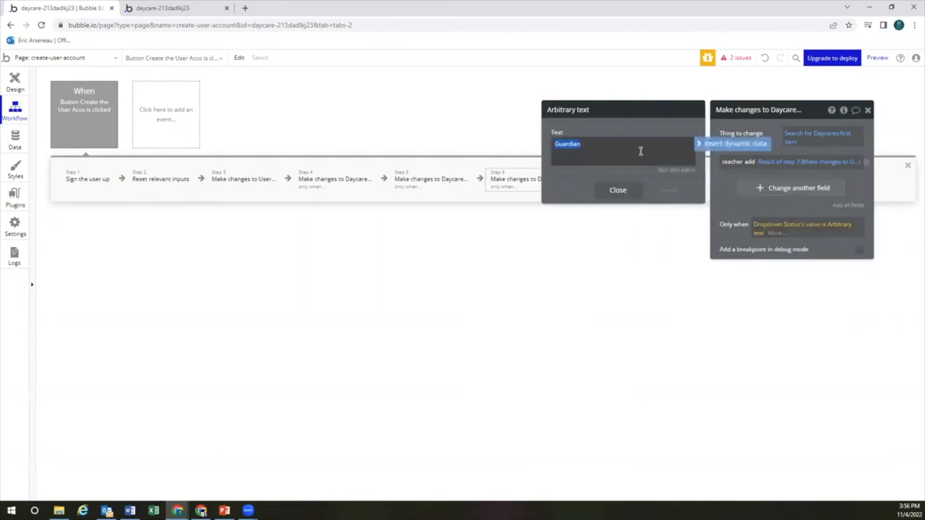
pyautogui.write('Teacher')
pyautogui.click(641, 124)
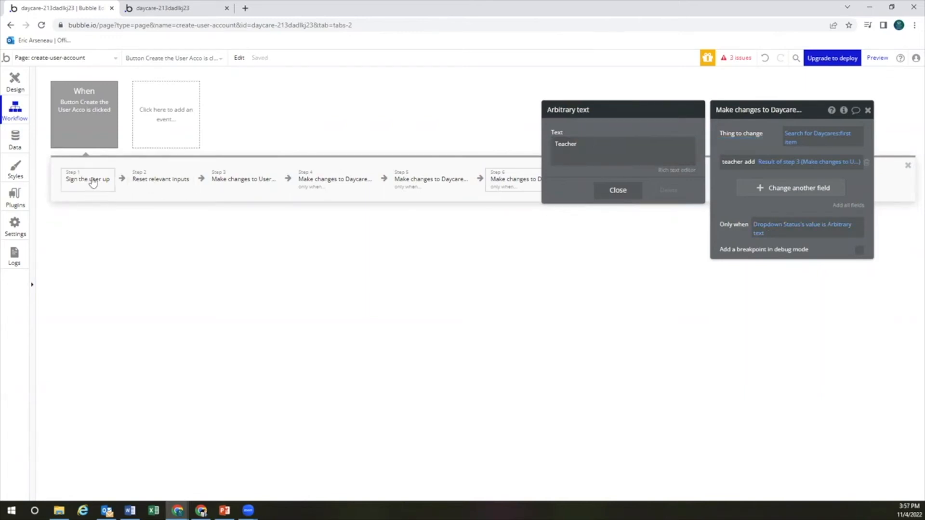
pyautogui.click(95, 184)
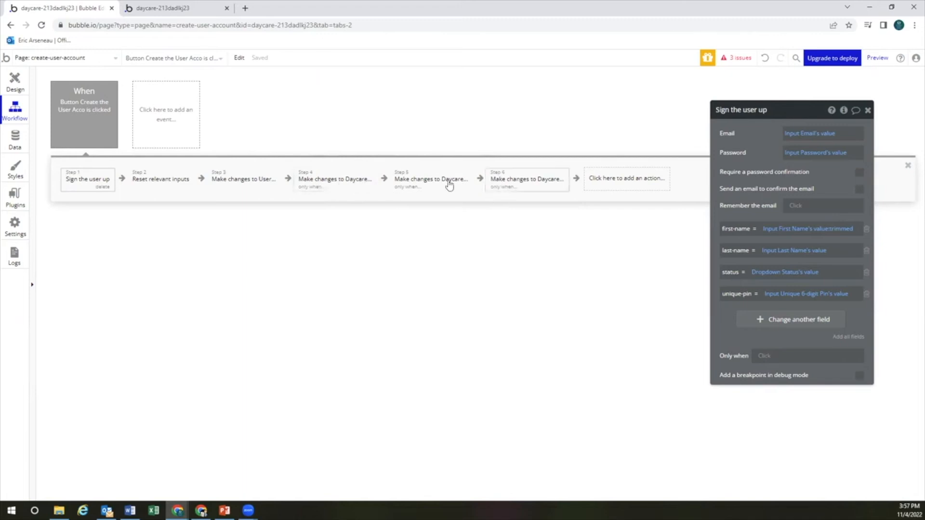
# Compare the user-update and step 4 daycare-update steps with the All Daycares records, then close the step settings
pyautogui.click(234, 184)
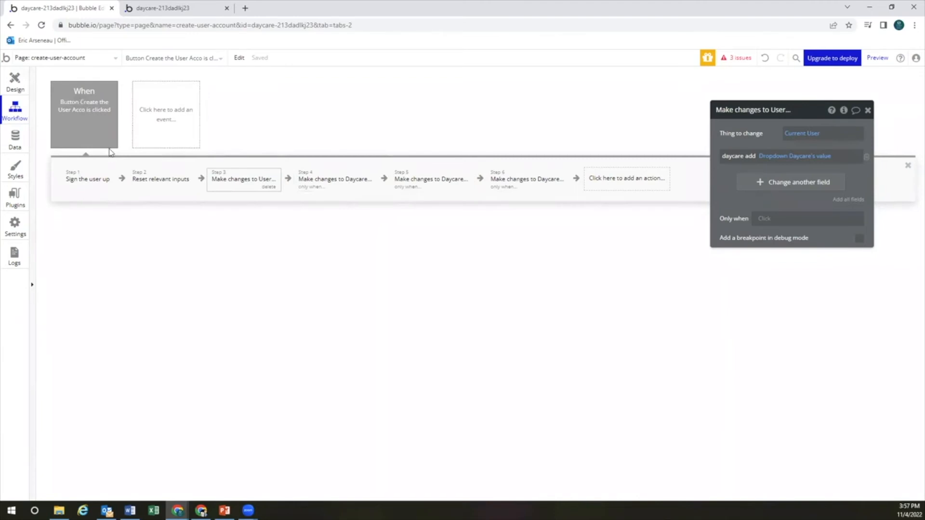
pyautogui.click(19, 141)
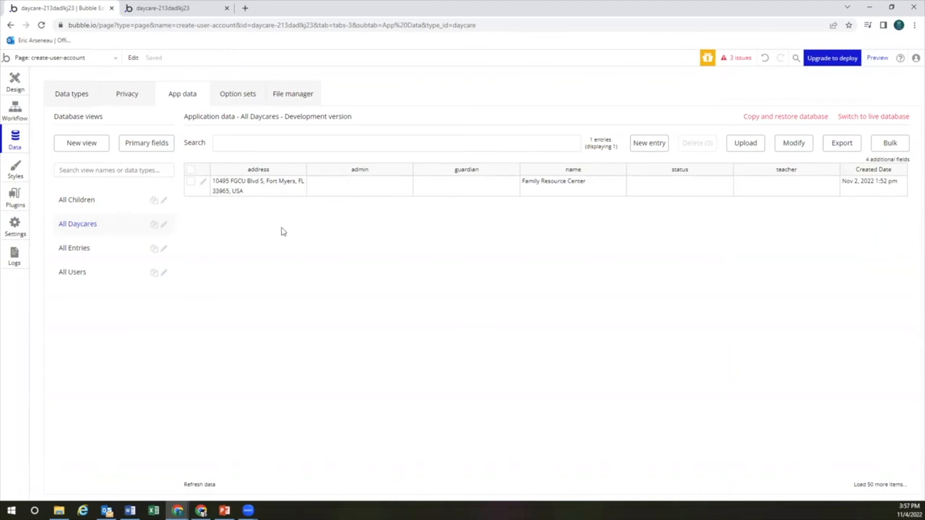
pyautogui.click(22, 113)
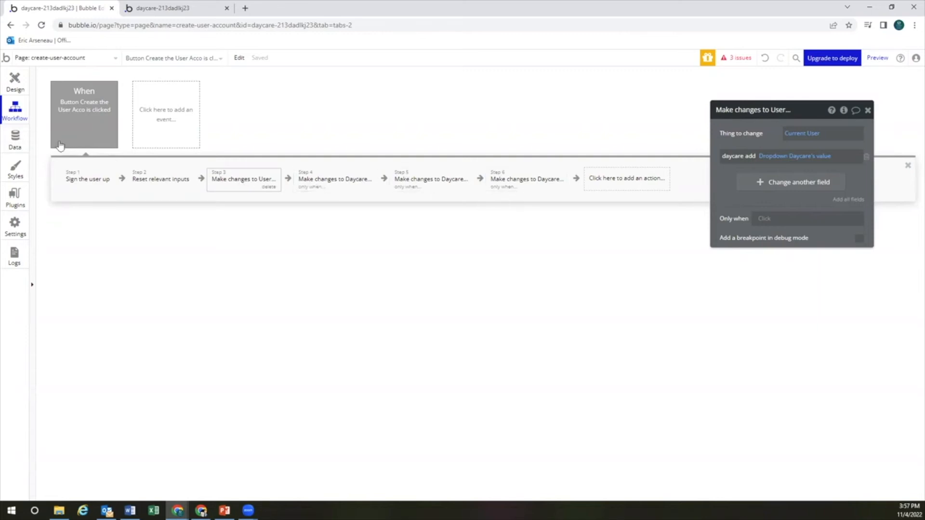
pyautogui.click(332, 188)
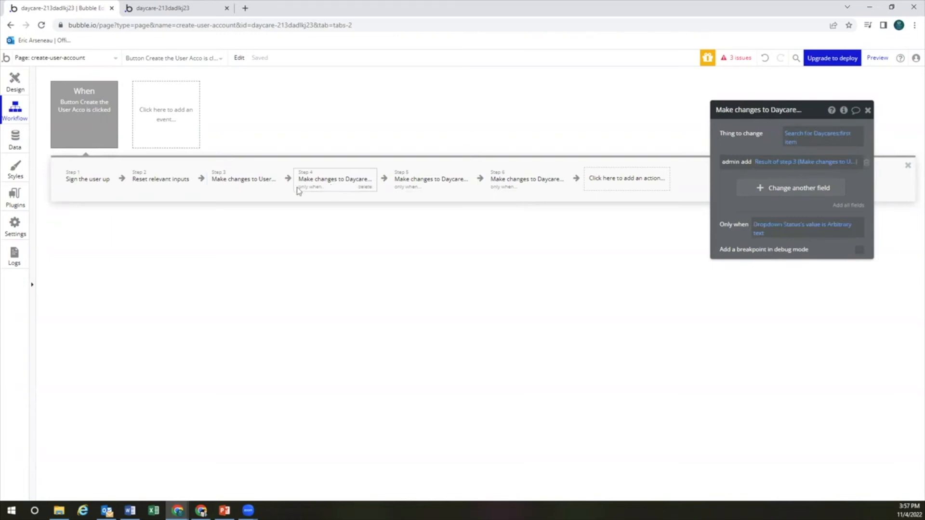
pyautogui.click(15, 139)
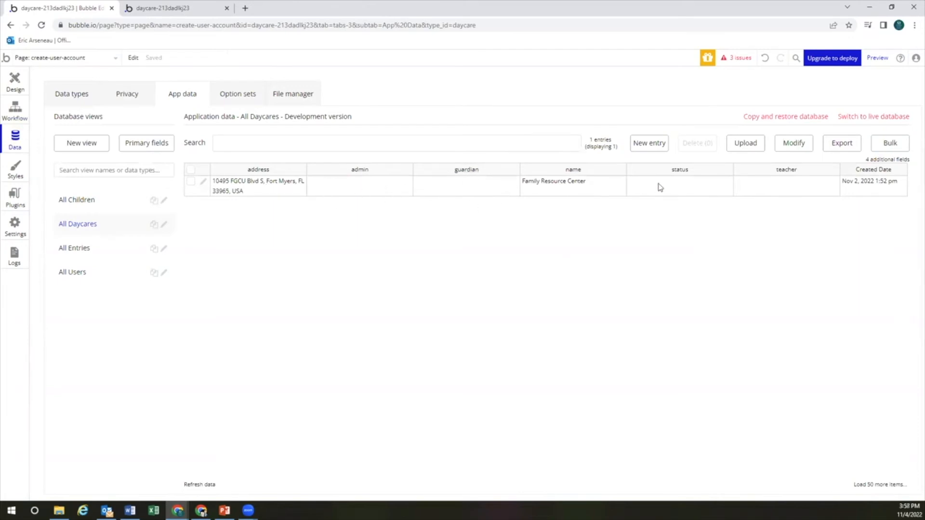
pyautogui.click(16, 111)
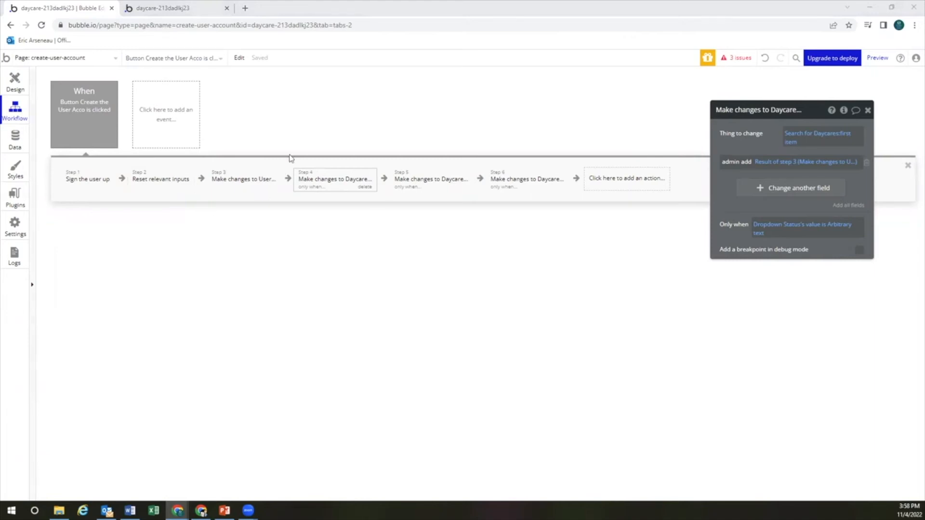
pyautogui.moveTo(867, 110); pyautogui.dragTo(825, 159)
pyautogui.click(825, 159)
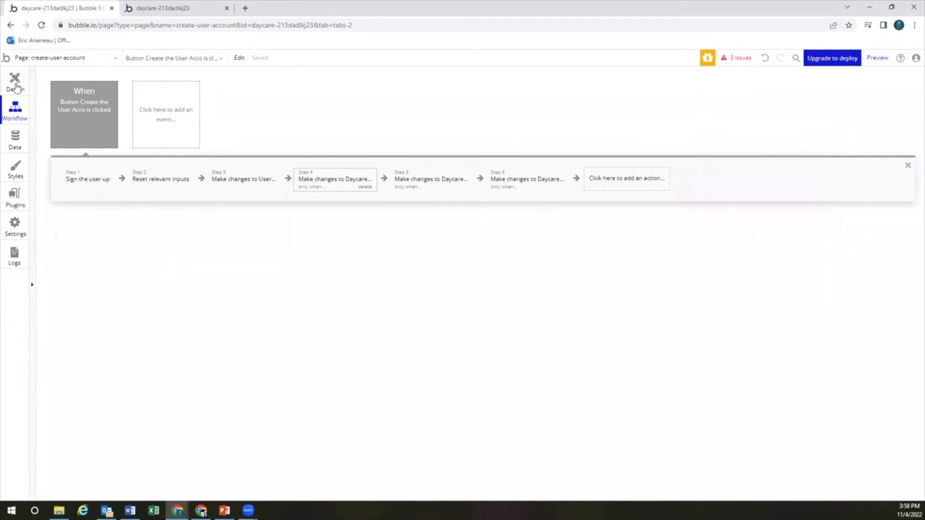
# Preview the Create User Account page and dismiss the browser's password warning
pyautogui.click(15, 83)
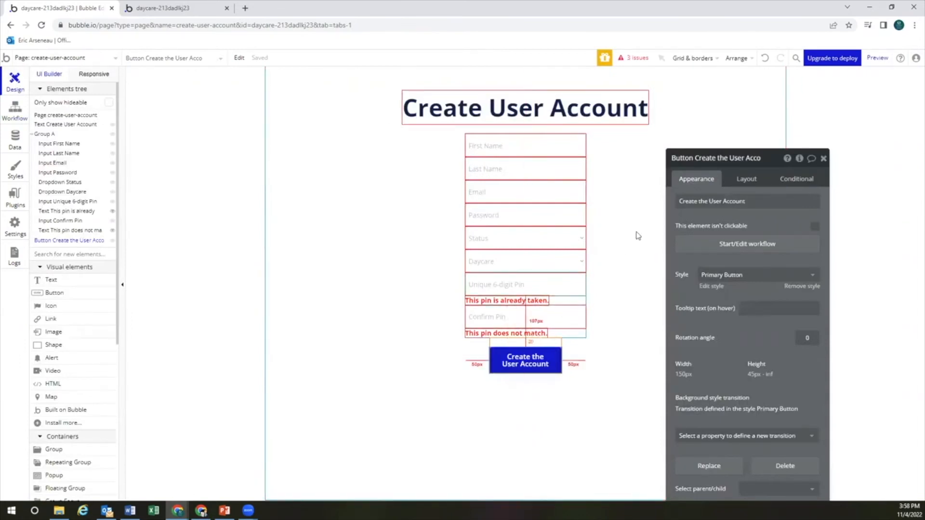
pyautogui.click(877, 59)
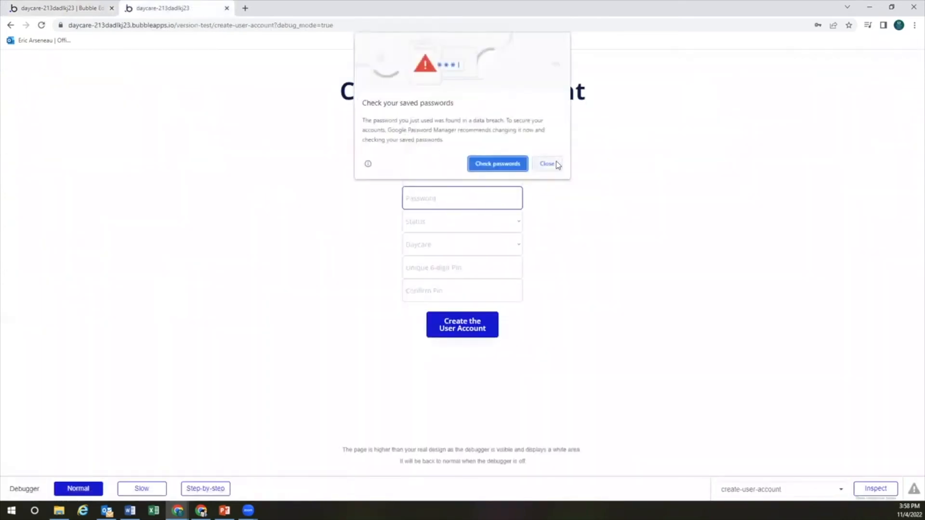
pyautogui.click(557, 164)
pyautogui.click(467, 131)
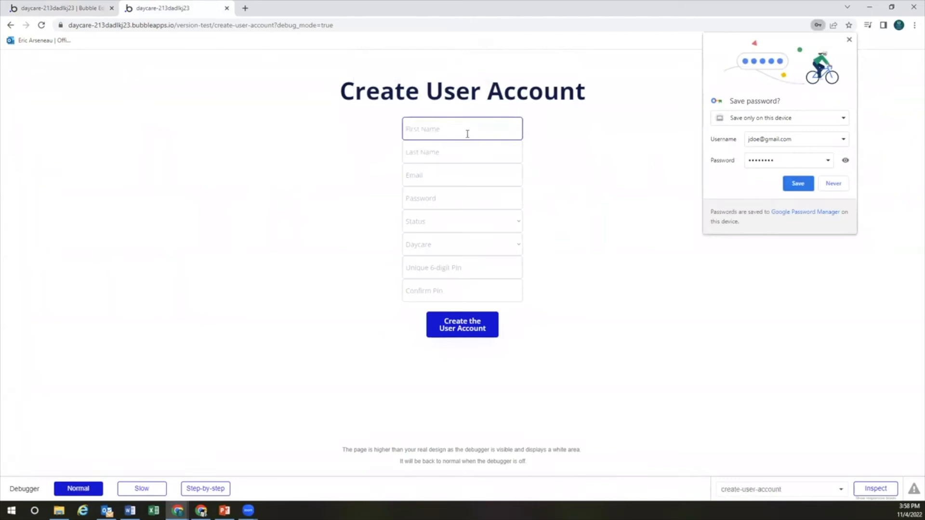
# Confirm All Users in App data is empty, then return to the preview tab
pyautogui.click(82, 8)
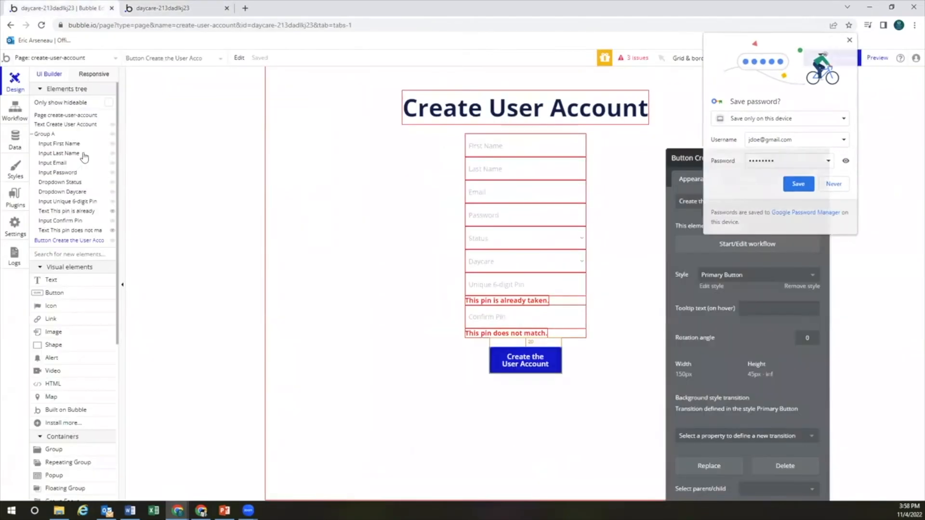
pyautogui.click(163, 8)
pyautogui.click(80, 12)
pyautogui.click(15, 141)
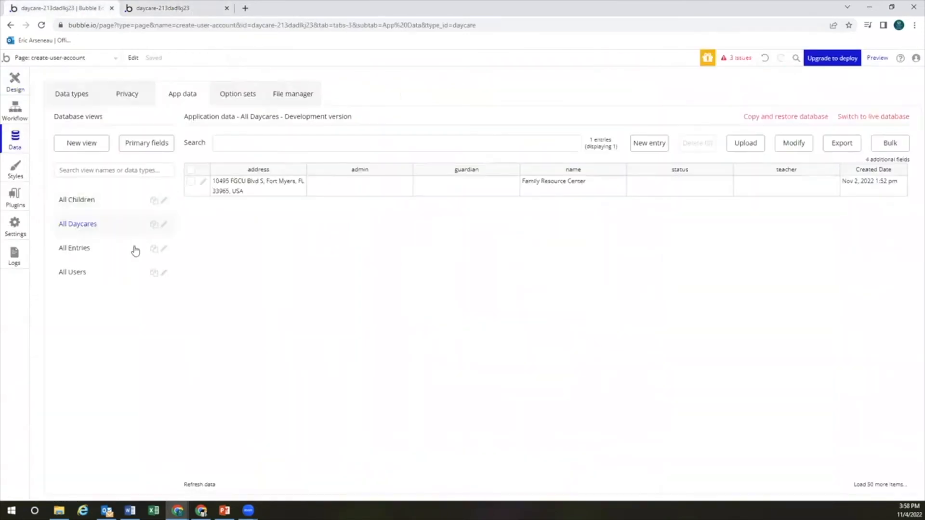
pyautogui.click(112, 278)
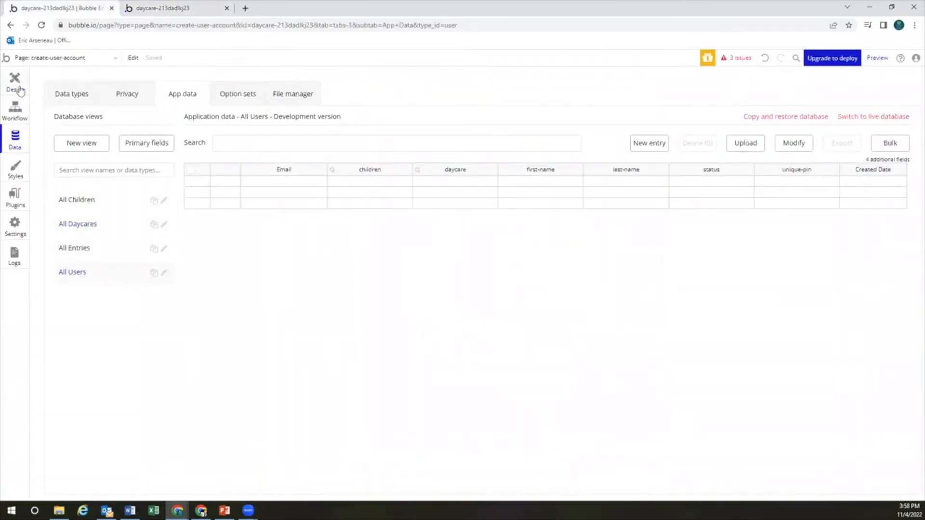
pyautogui.click(178, 8)
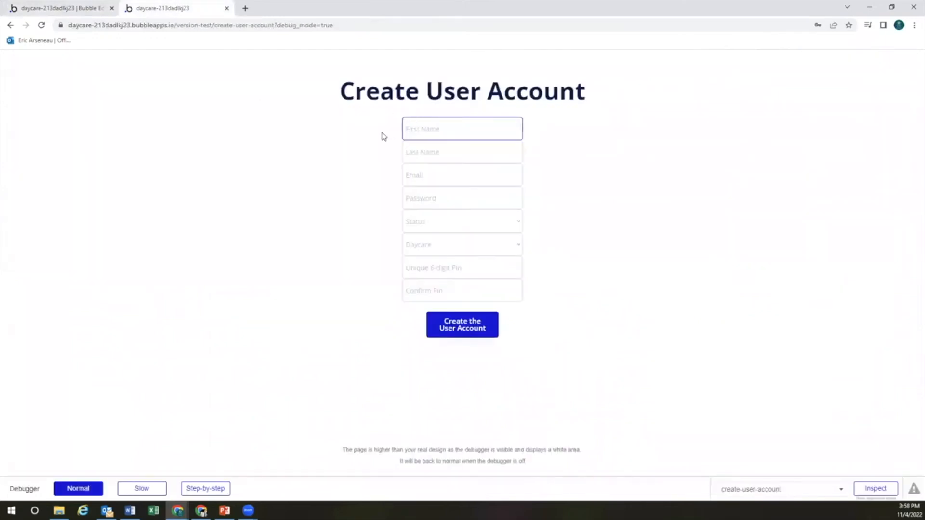
# Enter the test user's first and last name, email and password
pyautogui.write('Jane')
pyautogui.press('Tab')
pyautogui.write('Doe')
pyautogui.press('Tab')
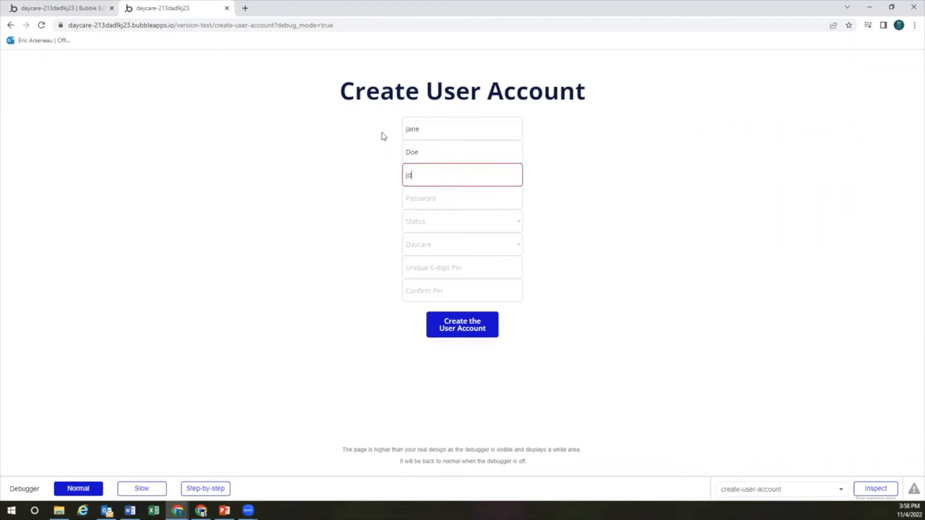
pyautogui.press('Tab')
pyautogui.write('12')
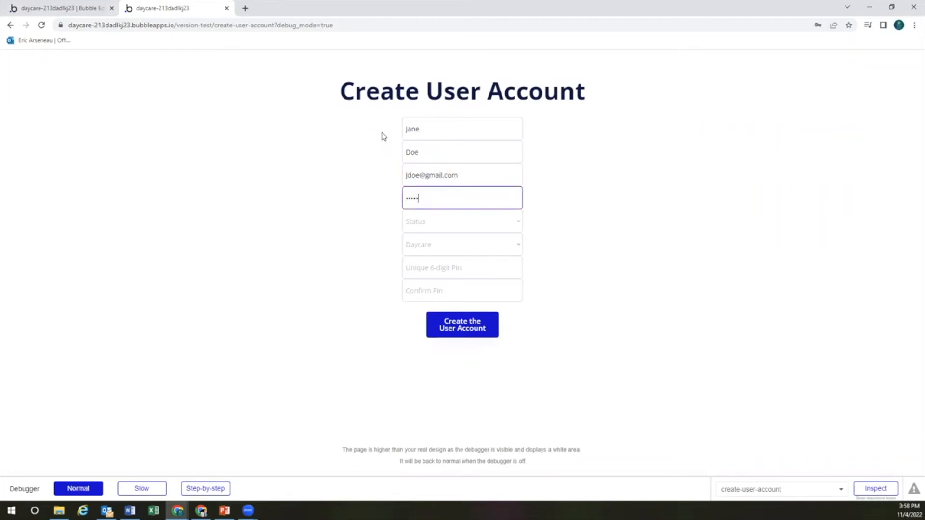
pyautogui.press('Tab')
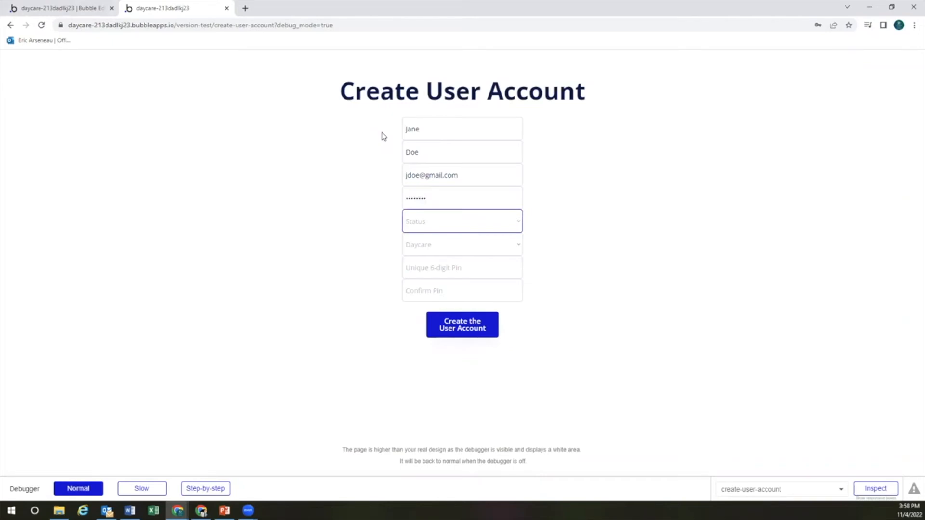
# Choose status Admin and daycare Family Resource Center, enter the PIN twice, and submit
pyautogui.click(473, 224)
pyautogui.click(471, 247)
pyautogui.click(470, 249)
pyautogui.click(452, 261)
pyautogui.write('123456')
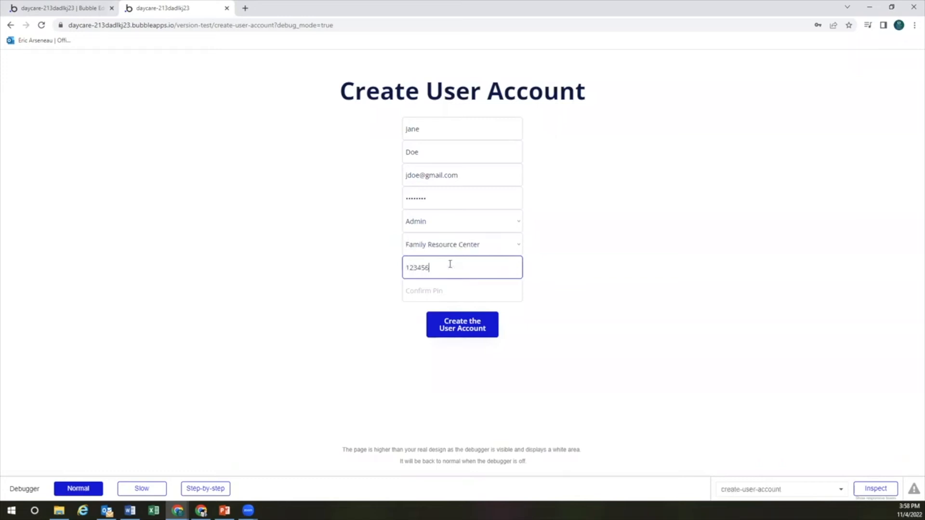
pyautogui.press('Tab')
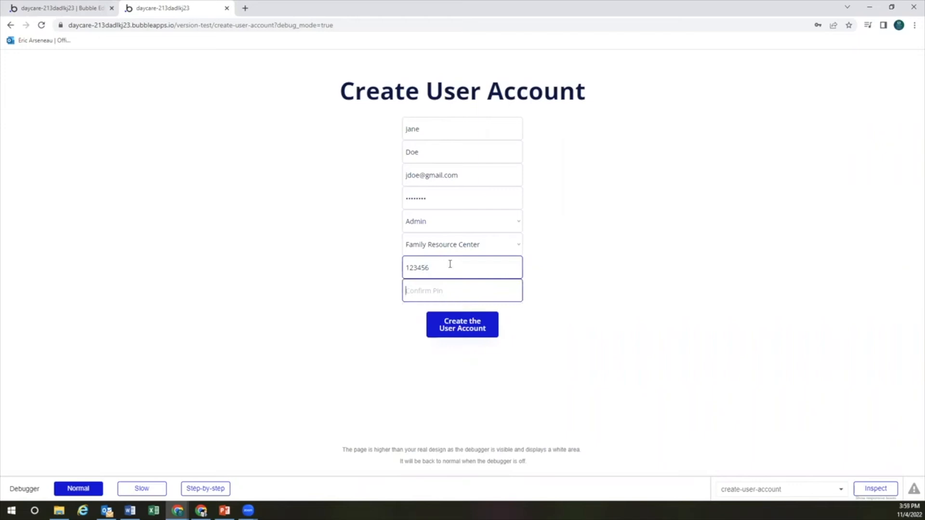
pyautogui.write('12345')
pyautogui.press('Tab')
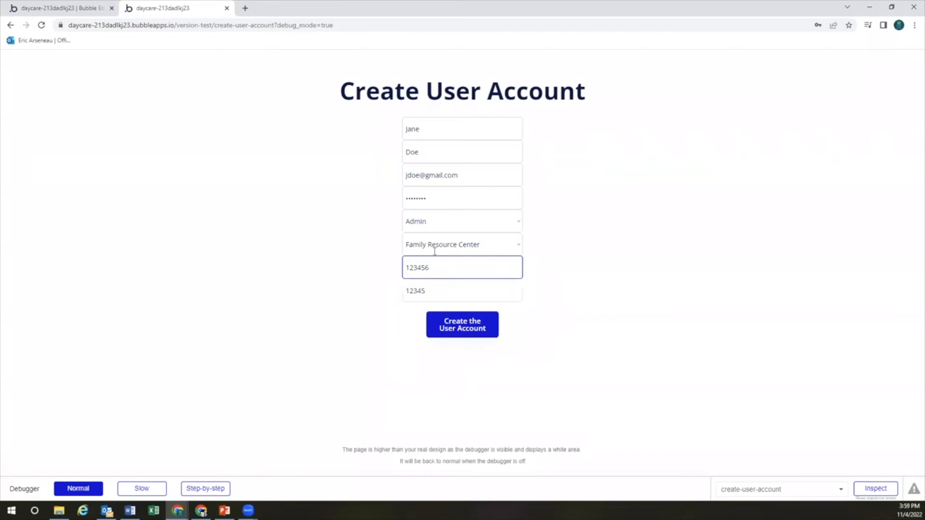
pyautogui.click(538, 330)
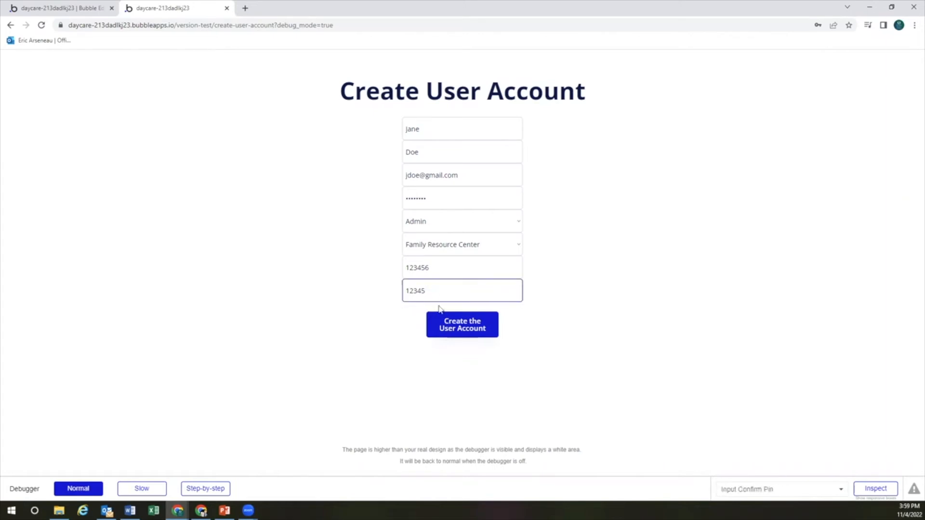
pyautogui.click(462, 330)
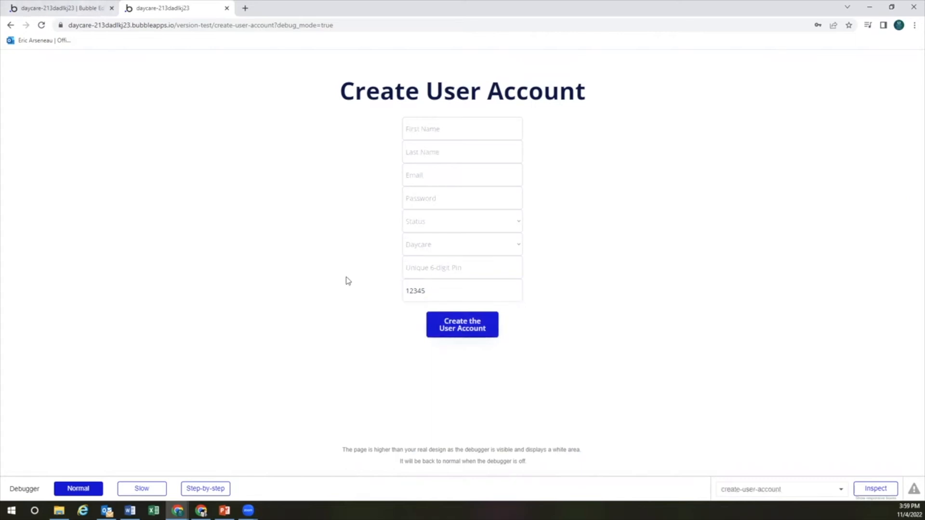
# Return to the Bubble editor and open the app's Data records
pyautogui.click(80, 8)
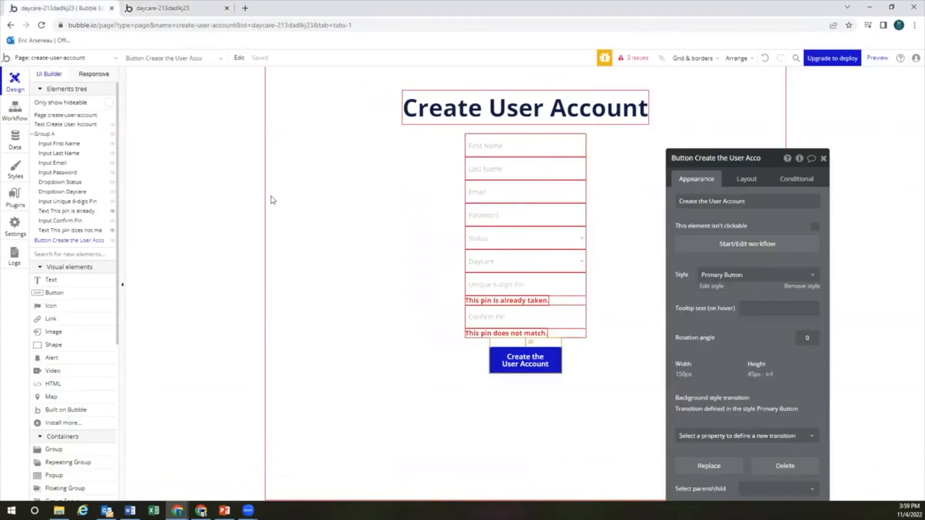
pyautogui.click(14, 142)
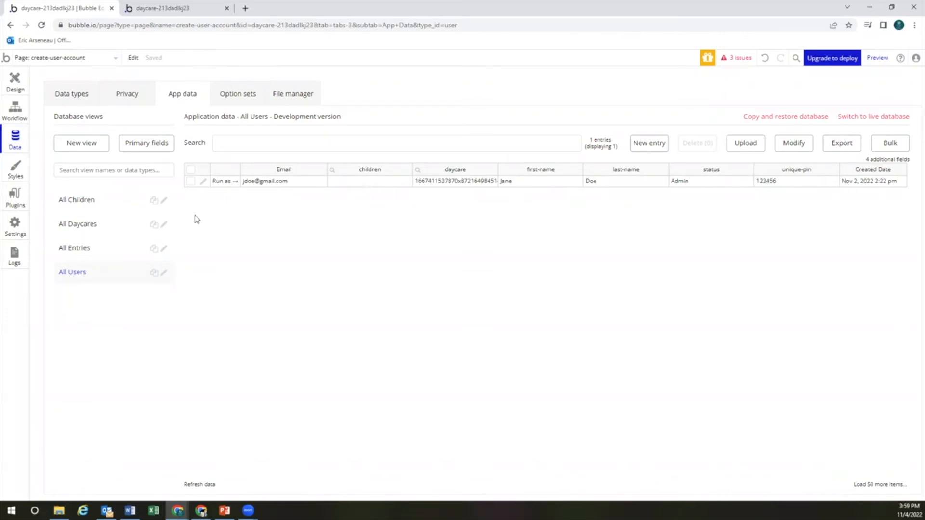
# Look over the All Daycares records in App data
pyautogui.click(90, 224)
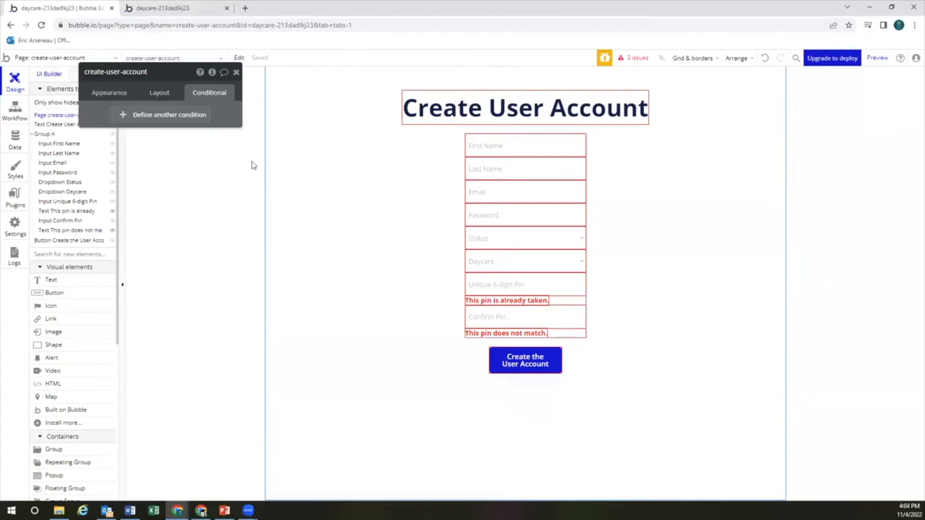
# Add 'This element is visible' to the pin-mismatch message's conditional and check its on-load visibility
pyautogui.click(522, 336)
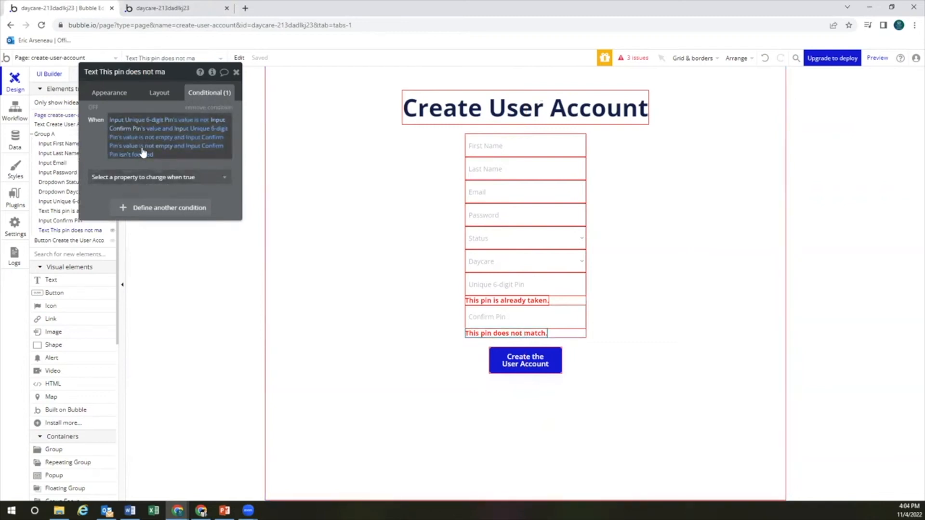
pyautogui.click(161, 180)
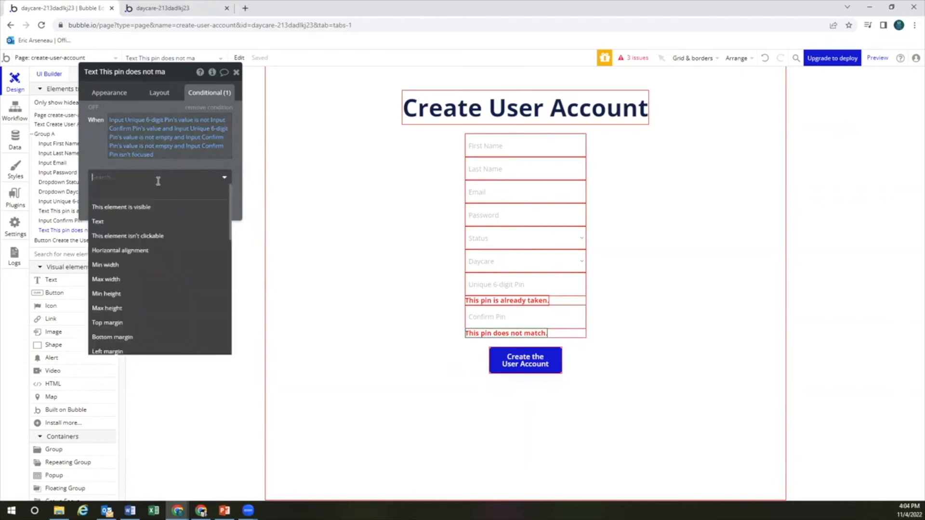
pyautogui.click(135, 208)
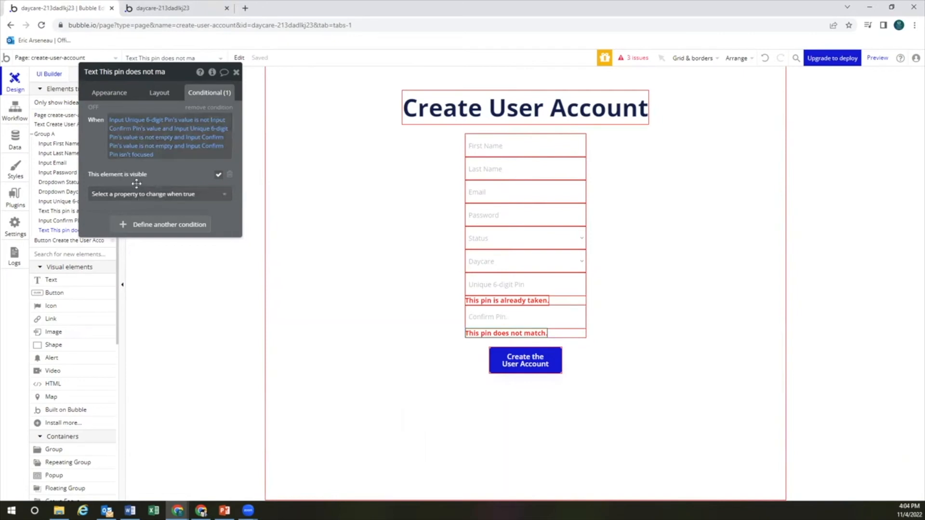
pyautogui.click(172, 195)
pyautogui.scroll(-10, 152, 301)
pyautogui.scroll(10, 152, 308)
pyautogui.click(166, 175)
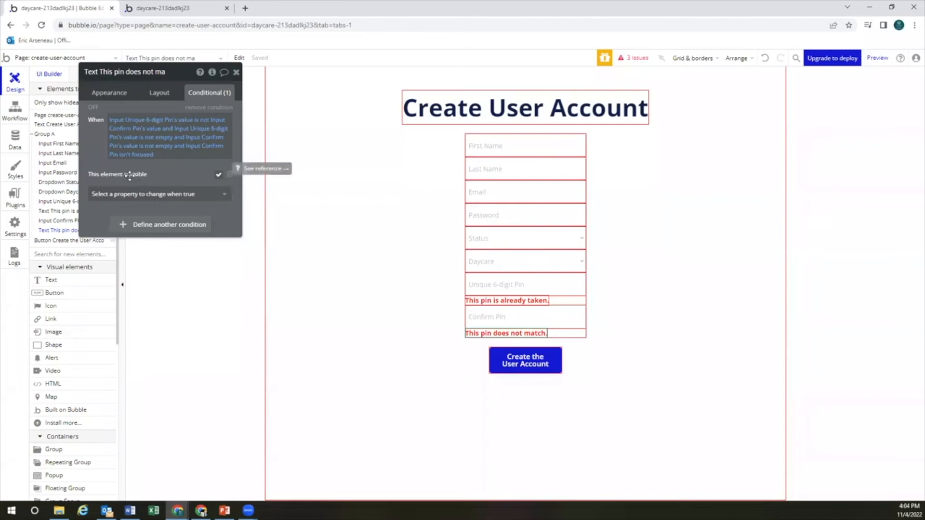
pyautogui.click(161, 93)
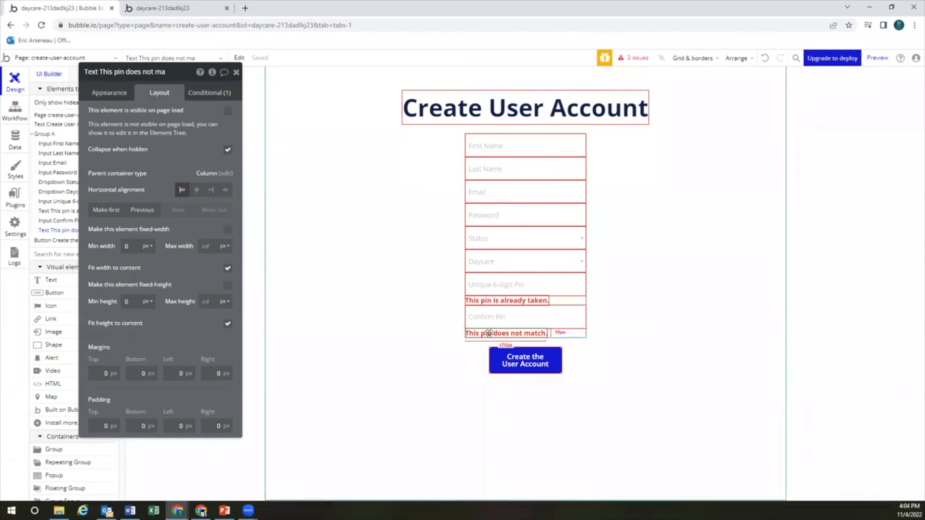
pyautogui.click(211, 93)
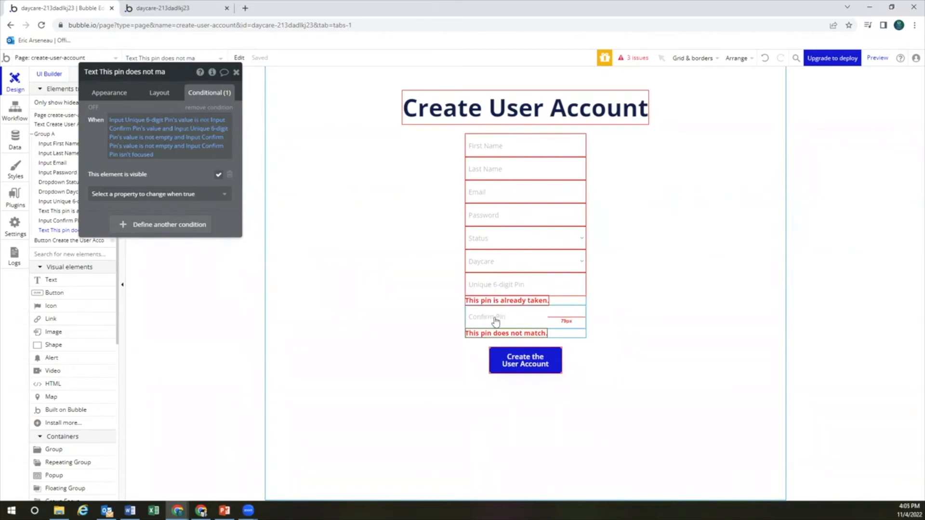
pyautogui.click(877, 58)
pyautogui.click(468, 264)
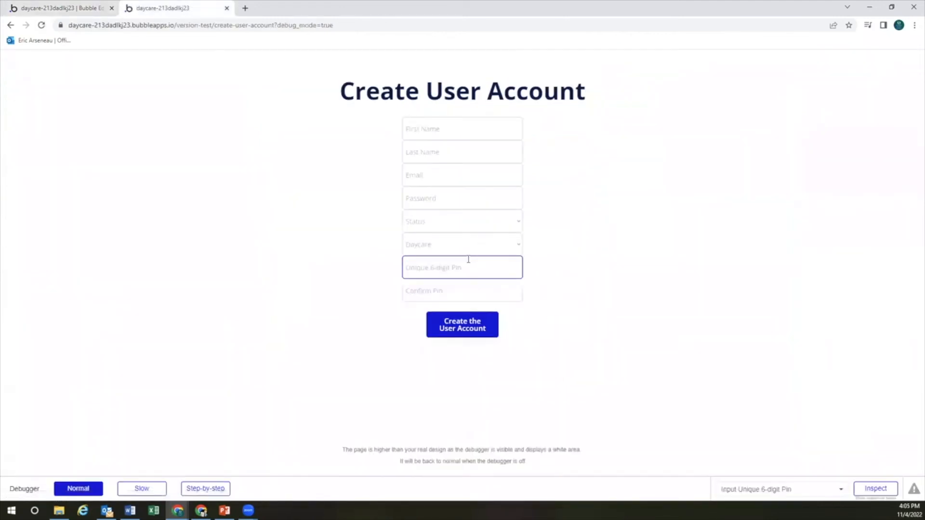
pyautogui.write('123456')
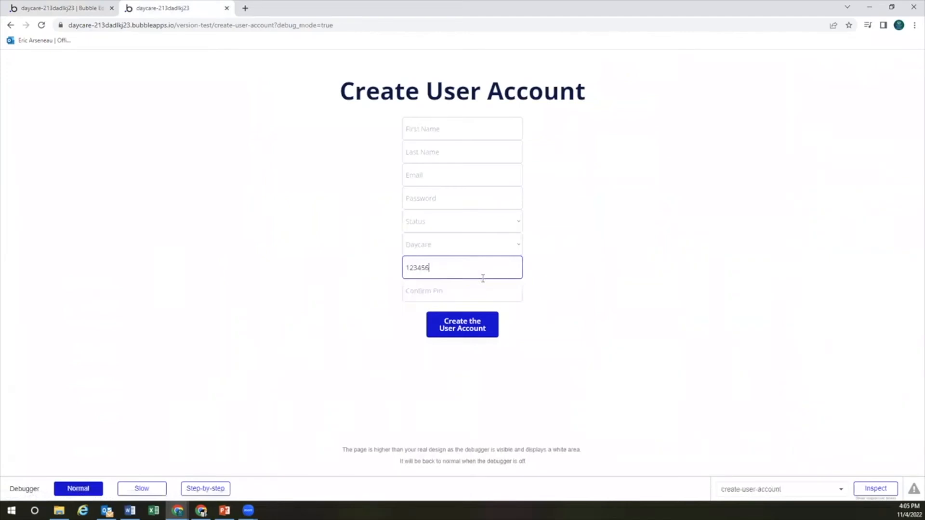
pyautogui.press('Tab')
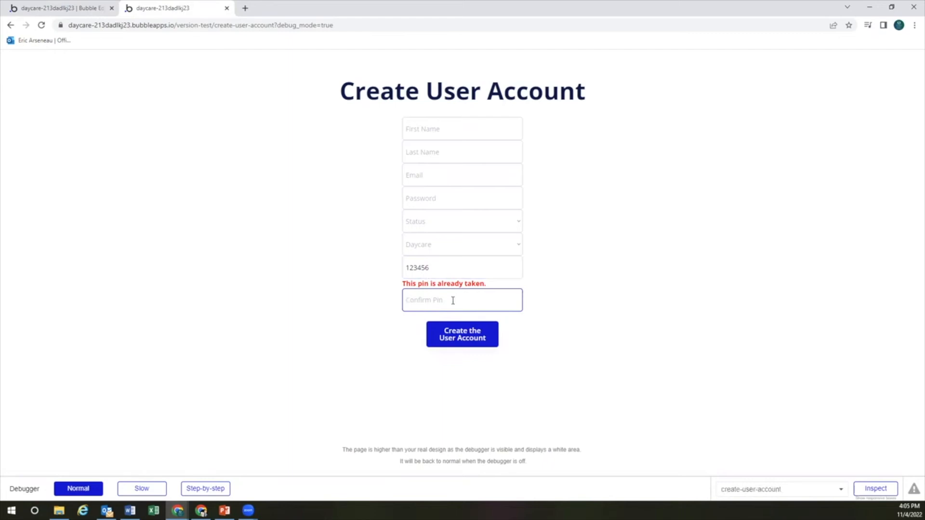
pyautogui.write('12345')
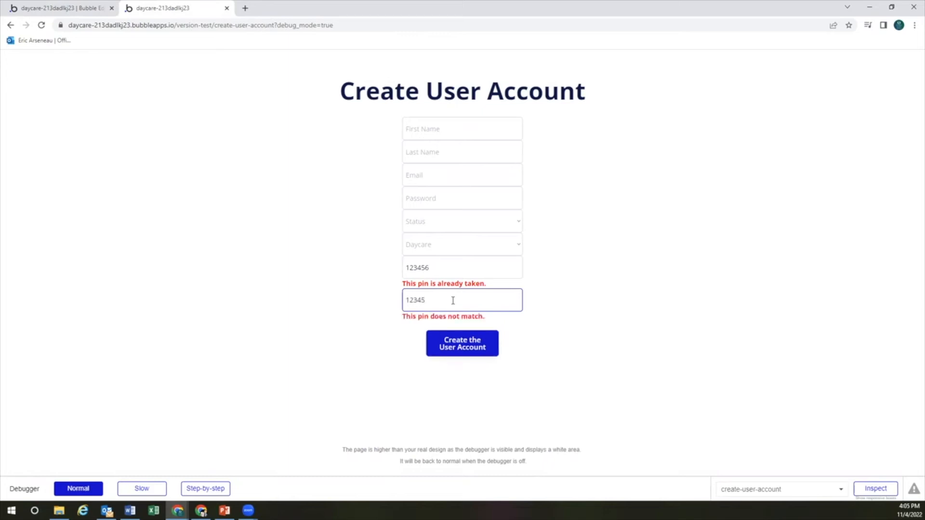
pyautogui.click(453, 297)
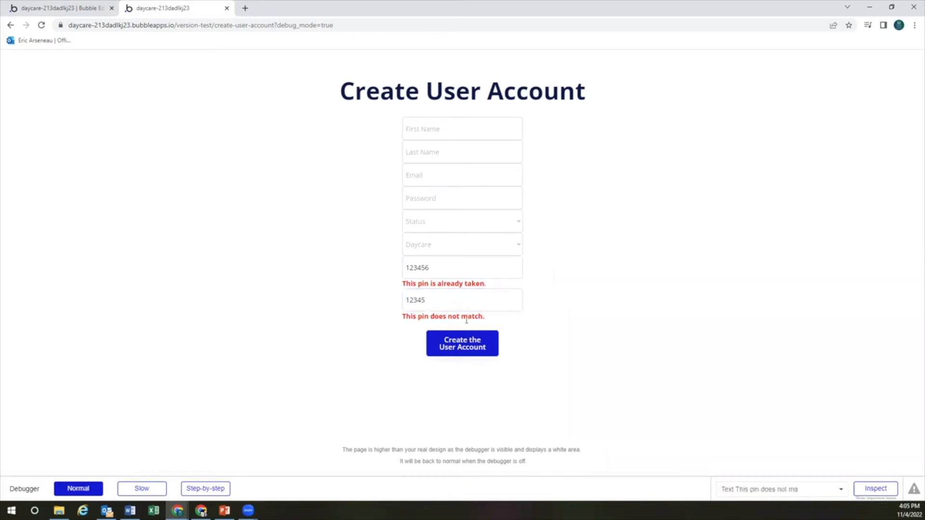
pyautogui.click(72, 7)
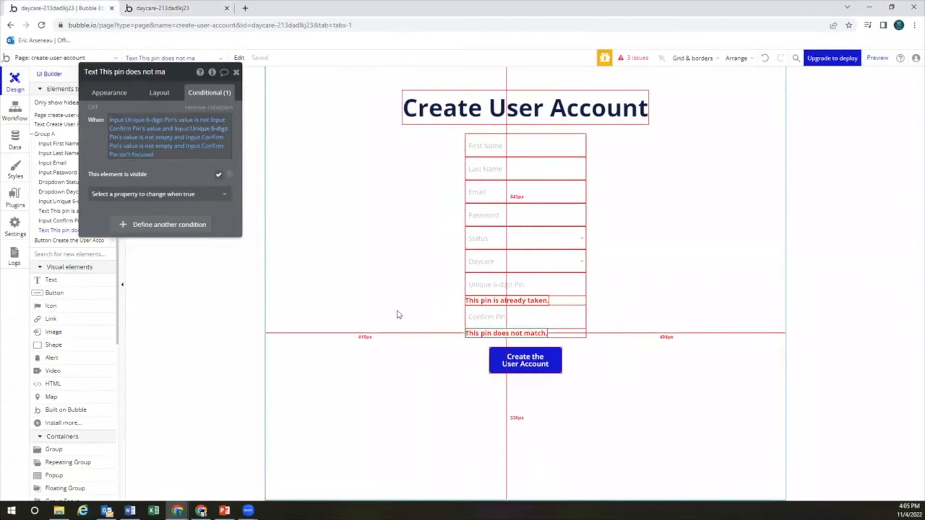
# Select the Create the User Account button and review its appearance and layout settings
pyautogui.click(396, 312)
pyautogui.click(519, 363)
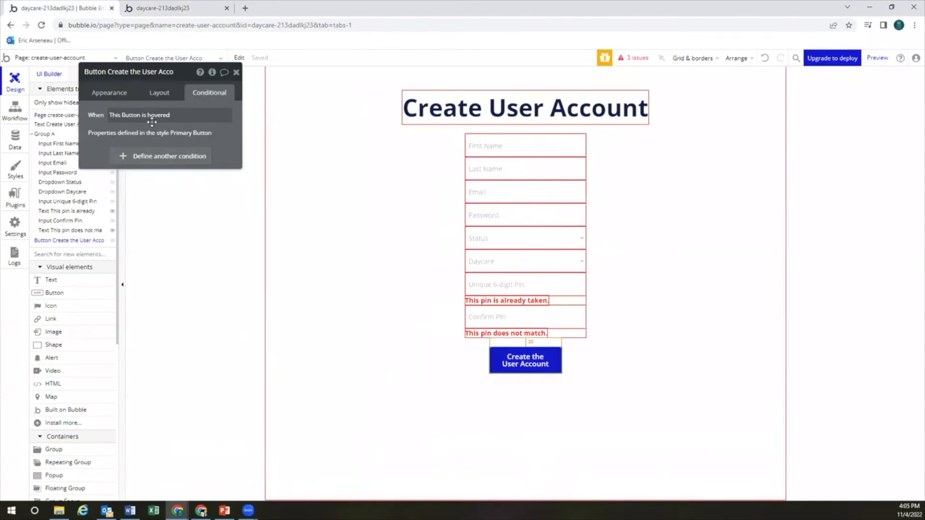
pyautogui.click(121, 93)
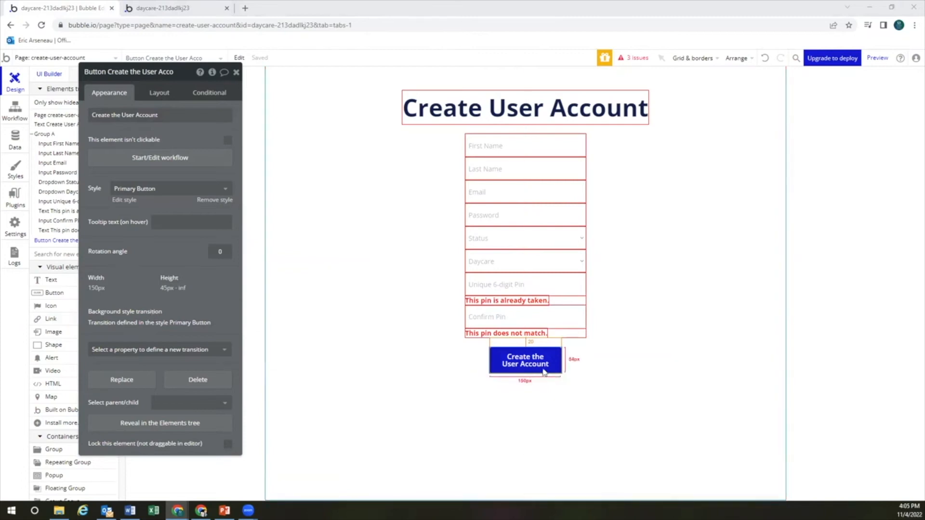
pyautogui.click(541, 364)
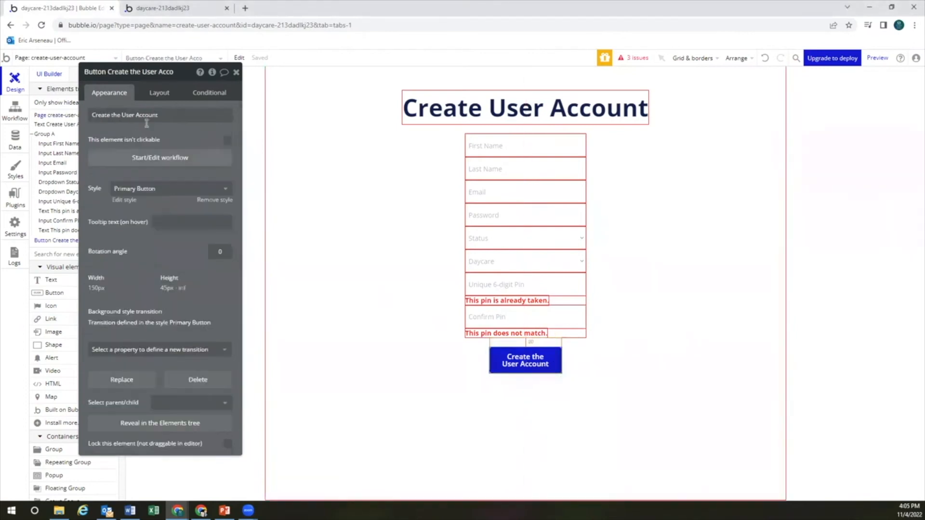
pyautogui.click(159, 92)
pyautogui.click(110, 92)
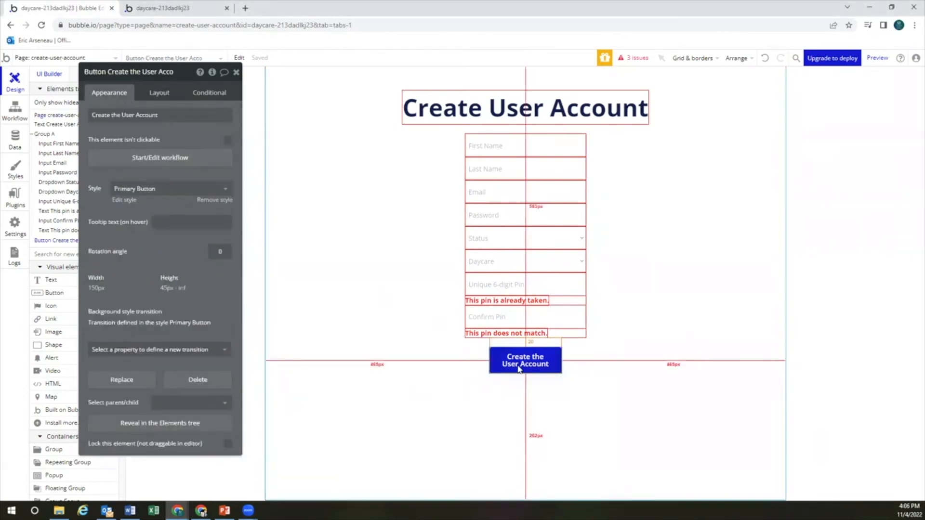
# Give the sign-up step an Only when condition that searches User records
pyautogui.click(177, 161)
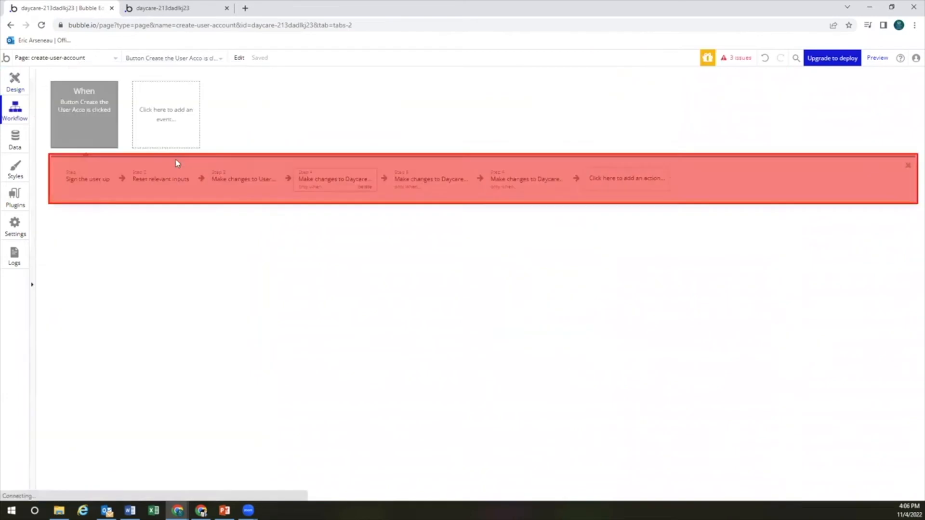
pyautogui.click(91, 185)
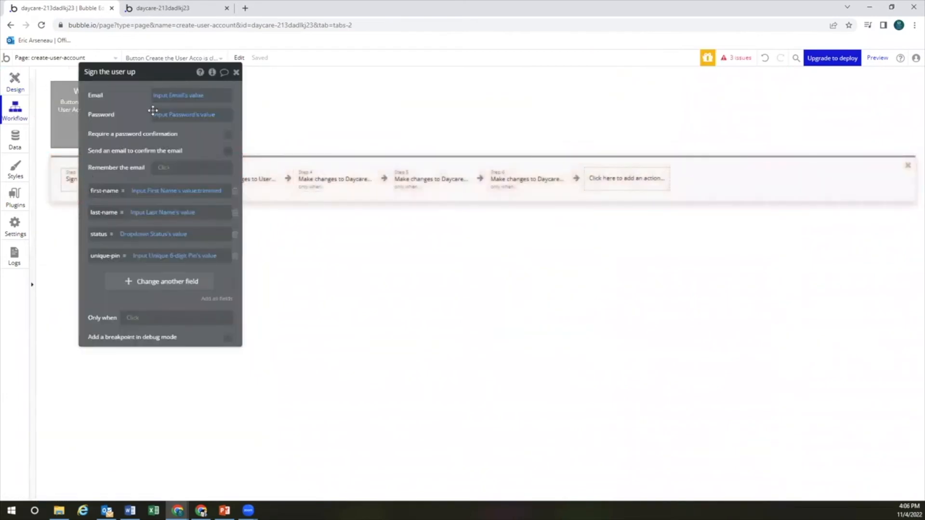
pyautogui.moveTo(152, 73); pyautogui.dragTo(659, 131)
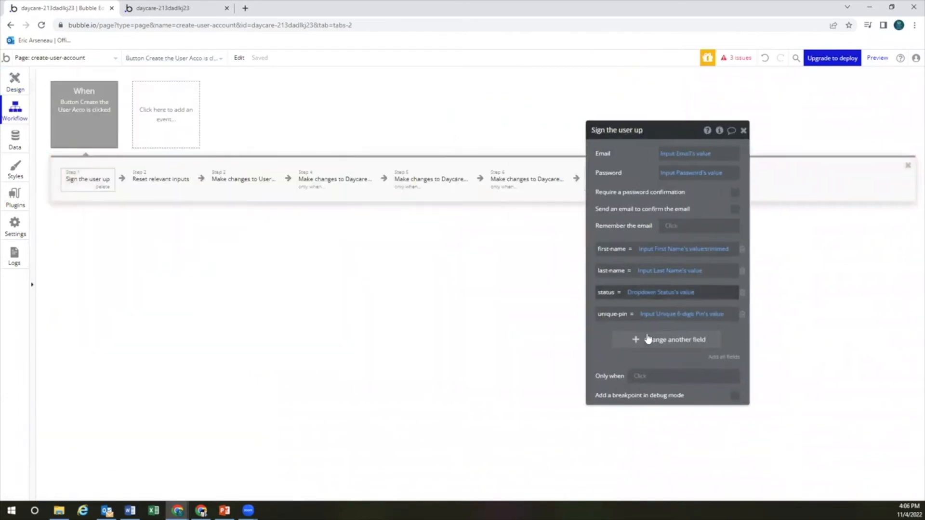
pyautogui.click(640, 377)
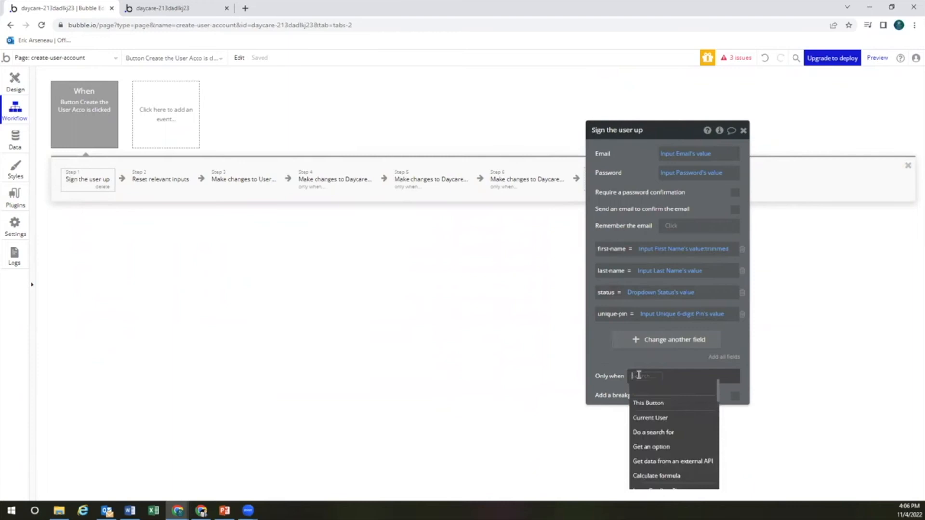
pyautogui.click(655, 432)
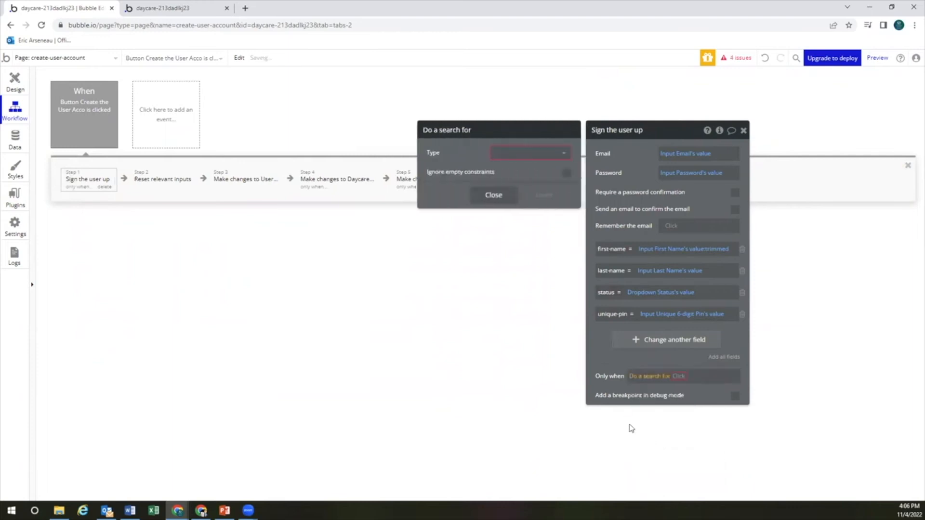
pyautogui.click(516, 155)
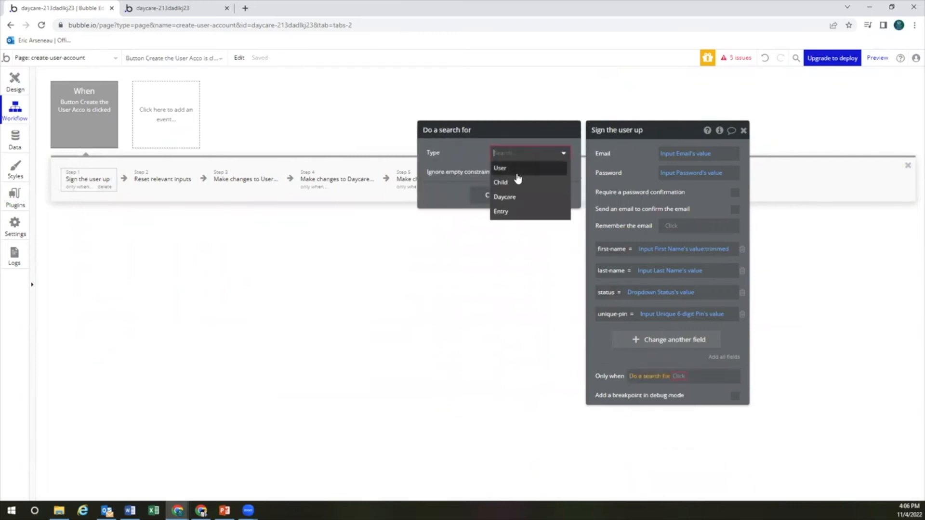
pyautogui.click(514, 169)
# Constrain the search to unique-pin = Input Unique 6-digit Pin's value, with count is 0
pyautogui.click(488, 178)
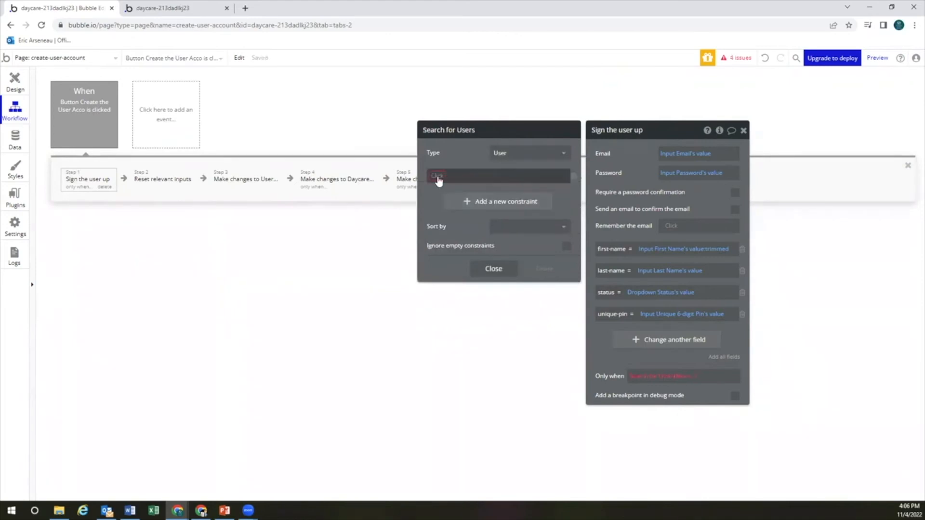
pyautogui.click(439, 176)
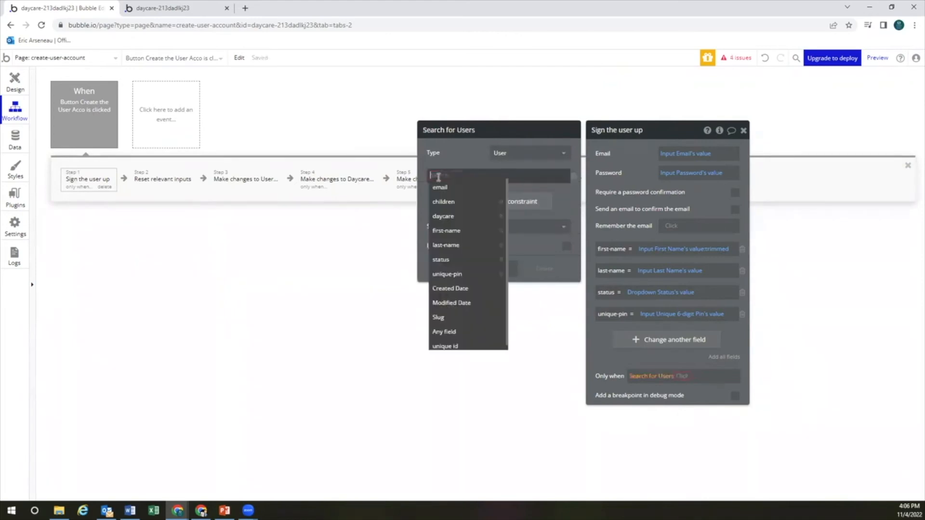
pyautogui.click(447, 274)
pyautogui.click(472, 176)
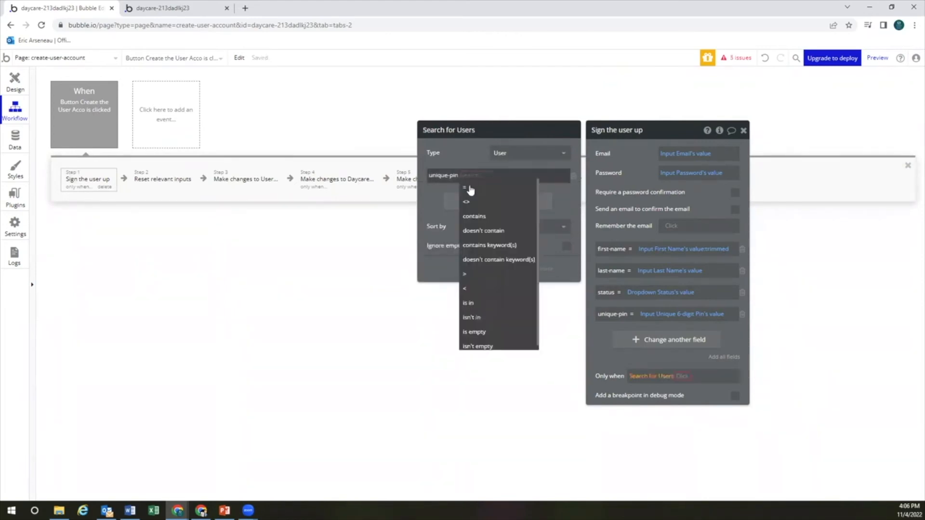
pyautogui.click(468, 188)
pyautogui.click(479, 176)
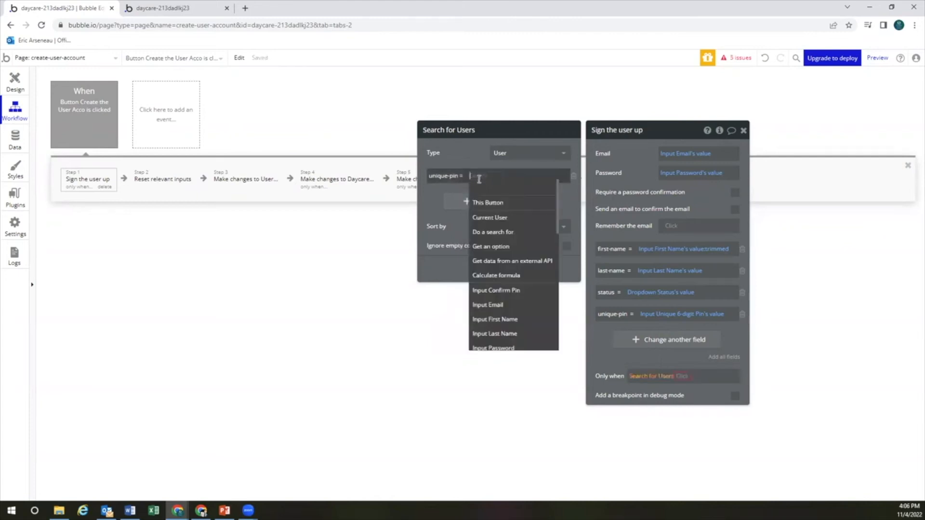
pyautogui.write('input')
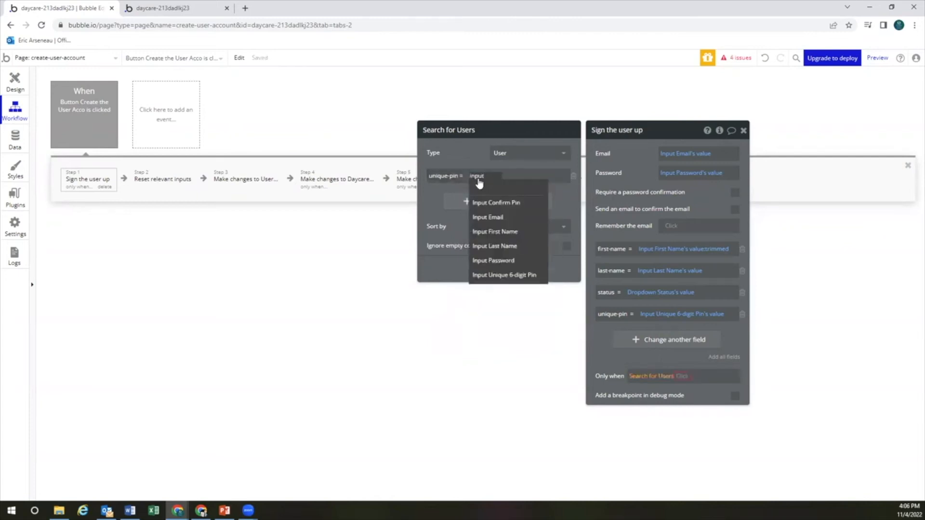
pyautogui.click(510, 275)
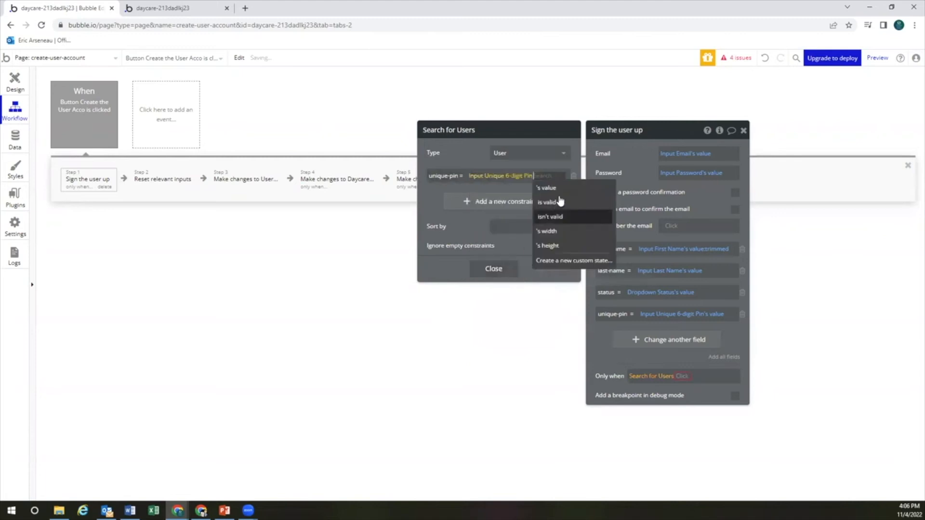
pyautogui.click(559, 188)
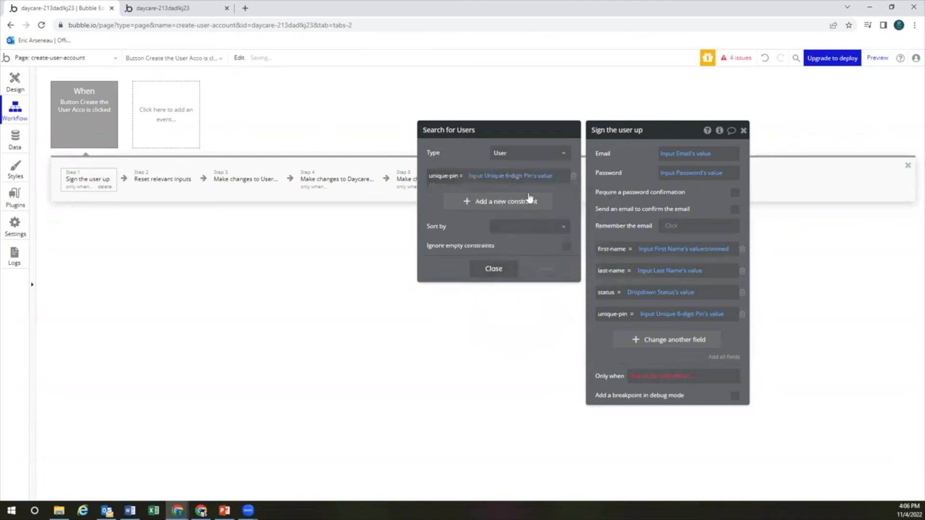
pyautogui.click(689, 376)
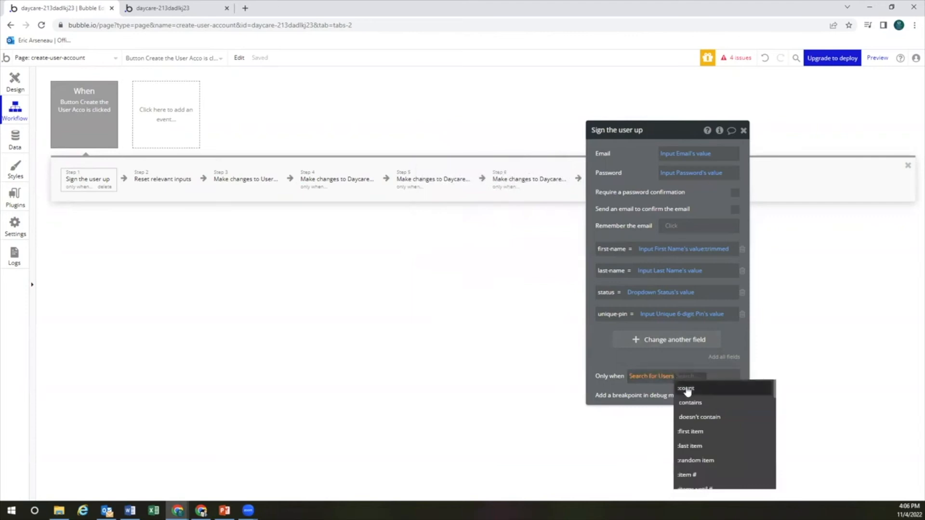
pyautogui.click(686, 387)
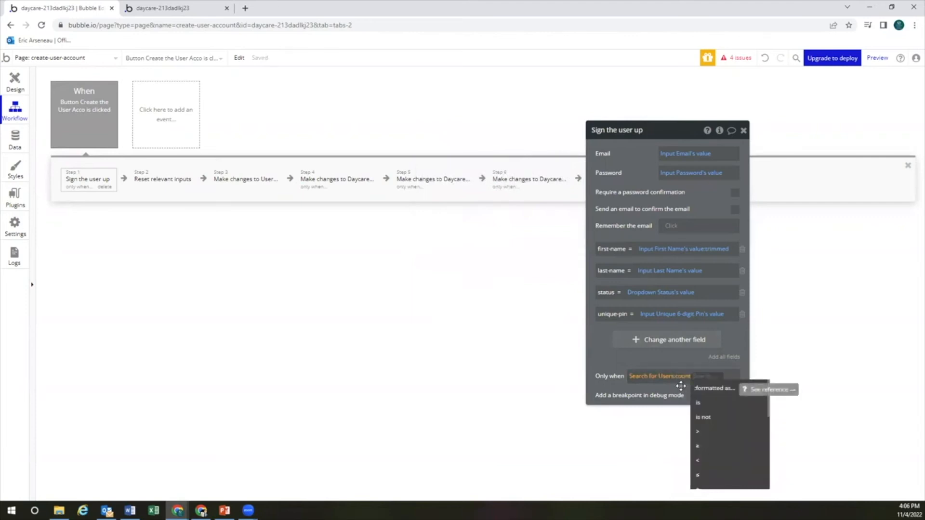
pyautogui.click(703, 403)
pyautogui.write('0')
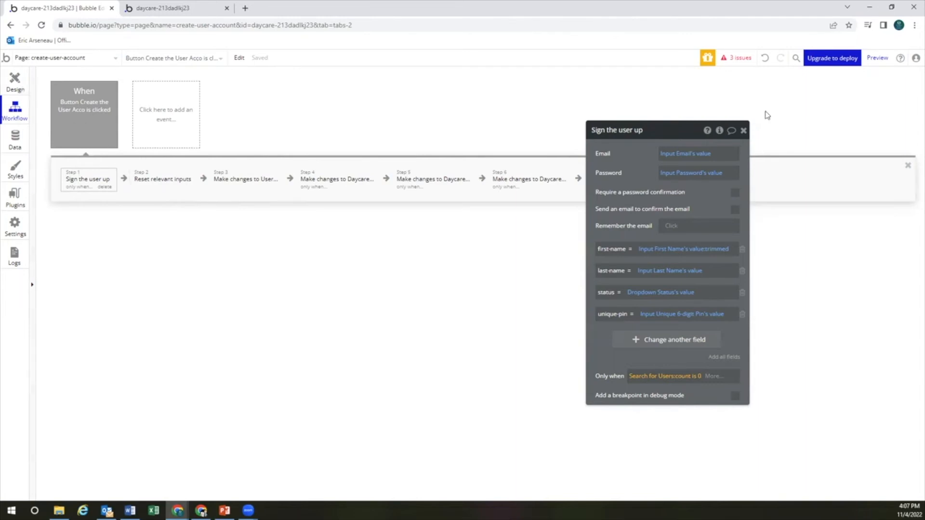
pyautogui.click(883, 57)
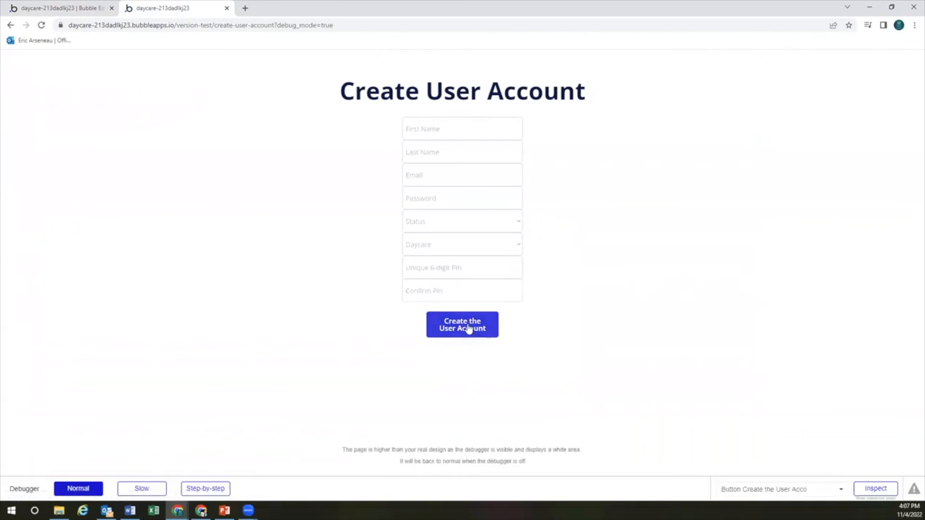
pyautogui.click(453, 267)
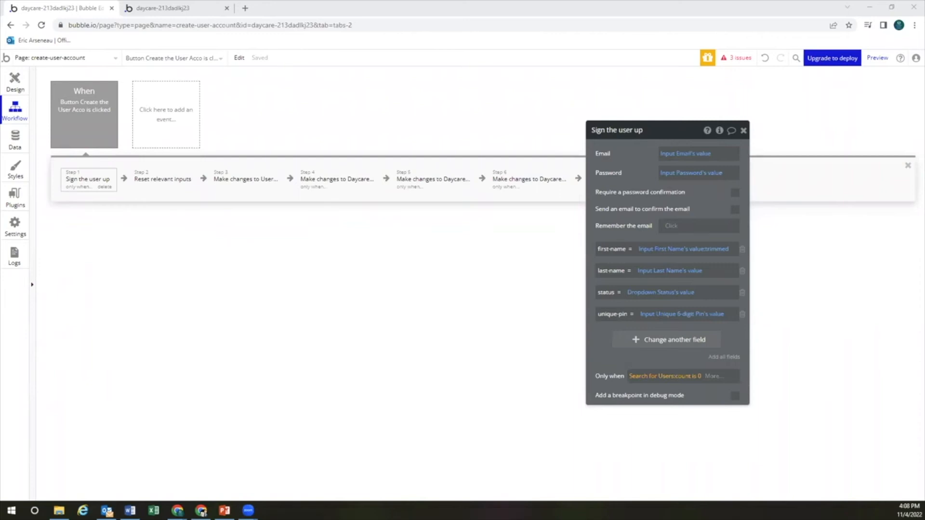
# In the page preview, fill in the guardian's first name, last name, email and password
pyautogui.click(877, 60)
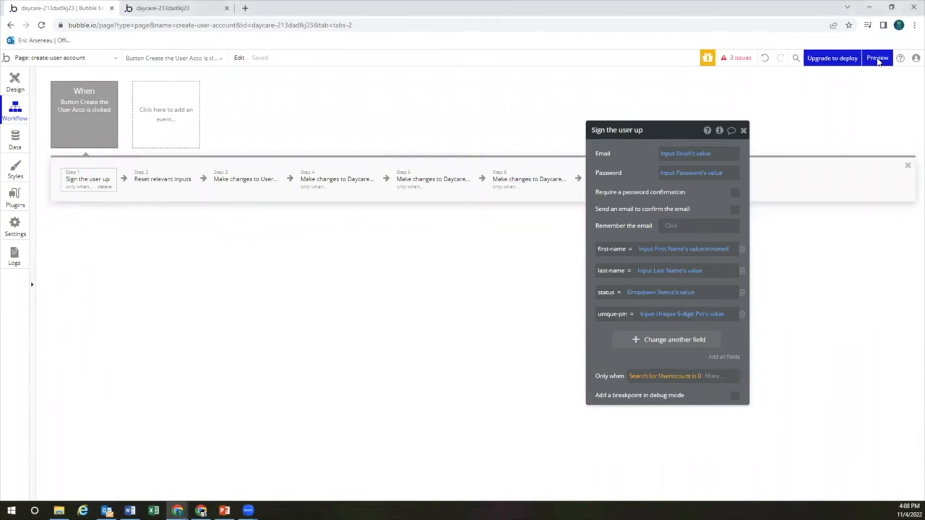
pyautogui.click(463, 125)
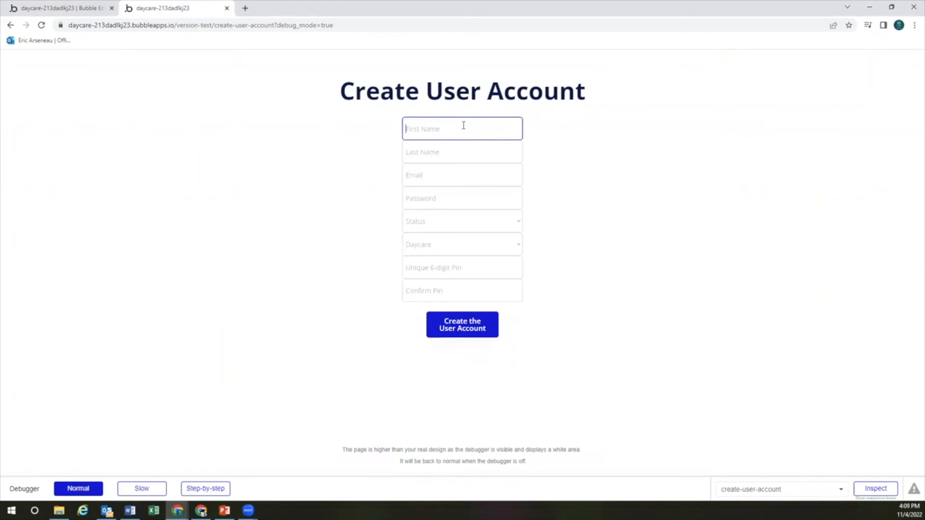
pyautogui.press('Tab')
pyautogui.press('Tab')
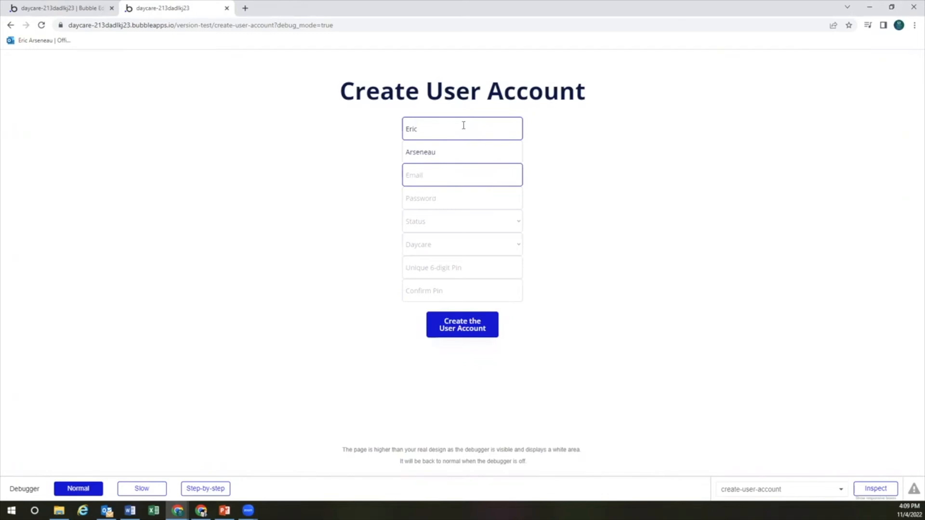
pyautogui.press('Tab')
pyautogui.write('••••••••')
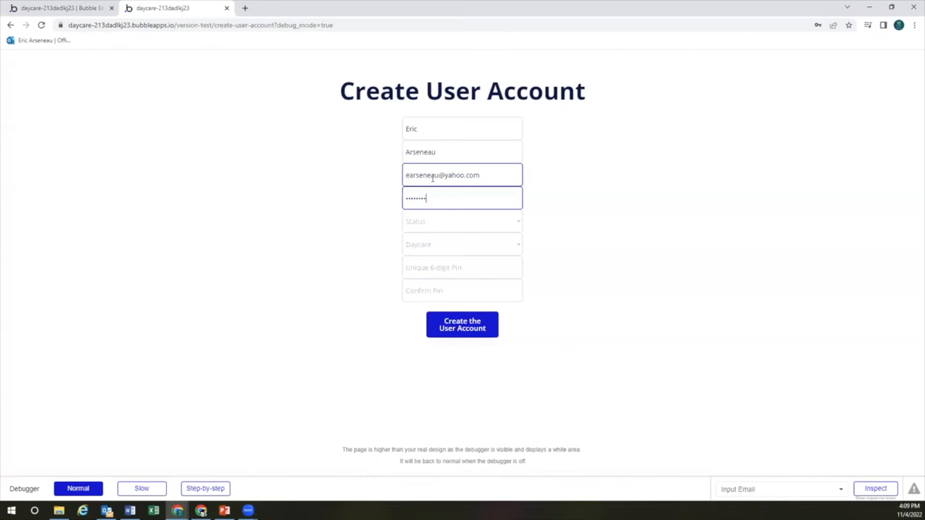
pyautogui.click(443, 223)
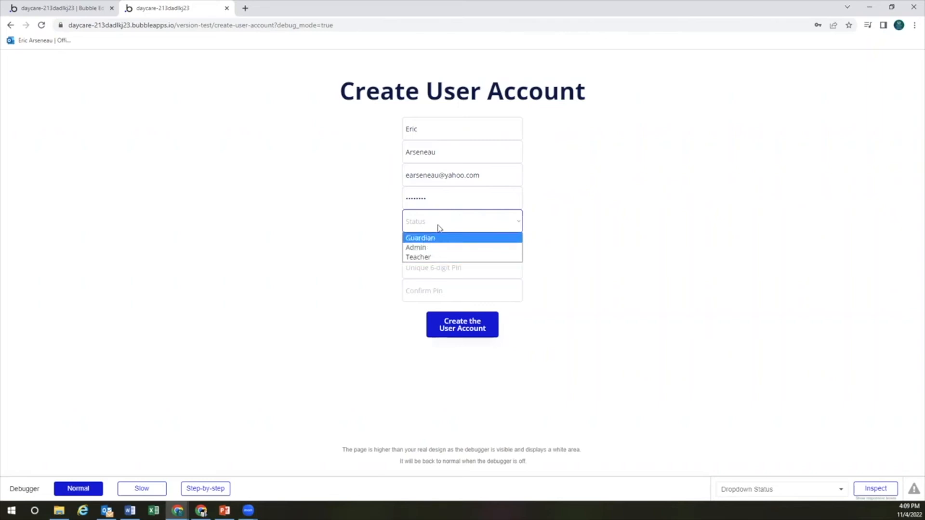
pyautogui.click(431, 238)
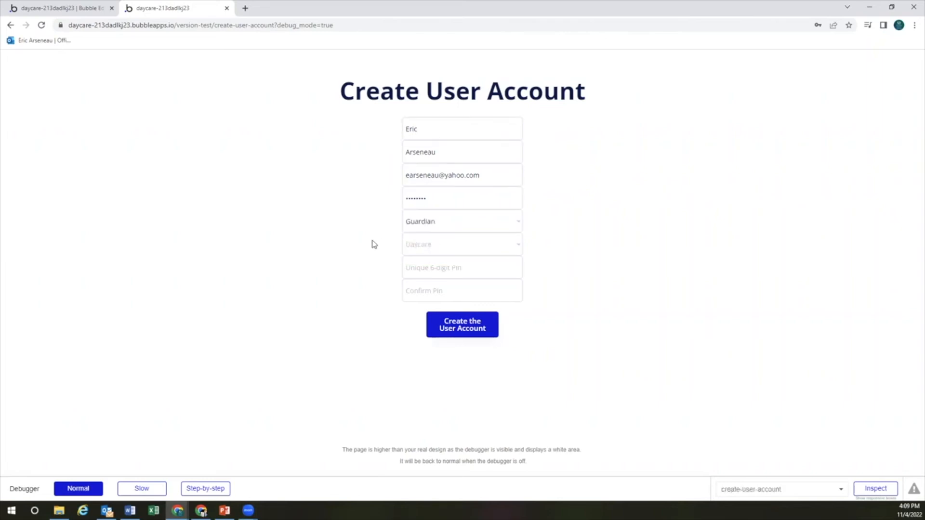
pyautogui.click(444, 245)
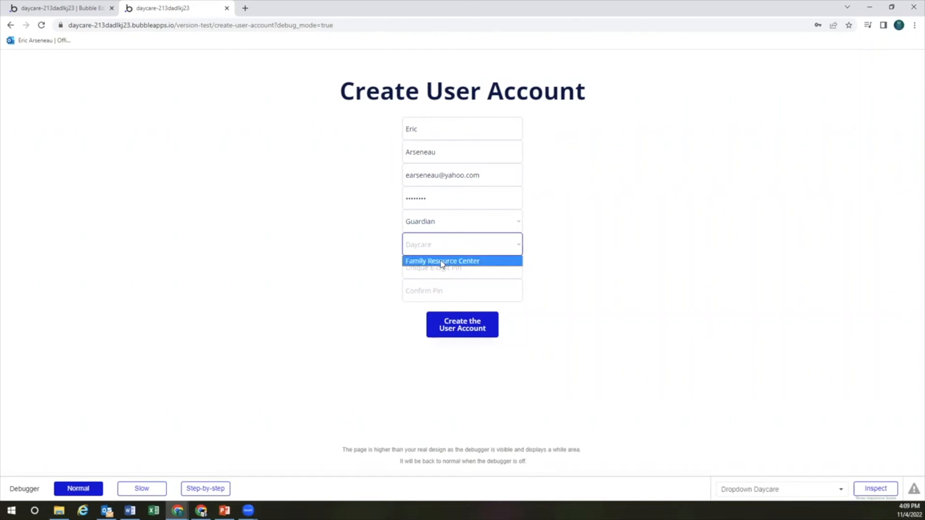
pyautogui.click(441, 261)
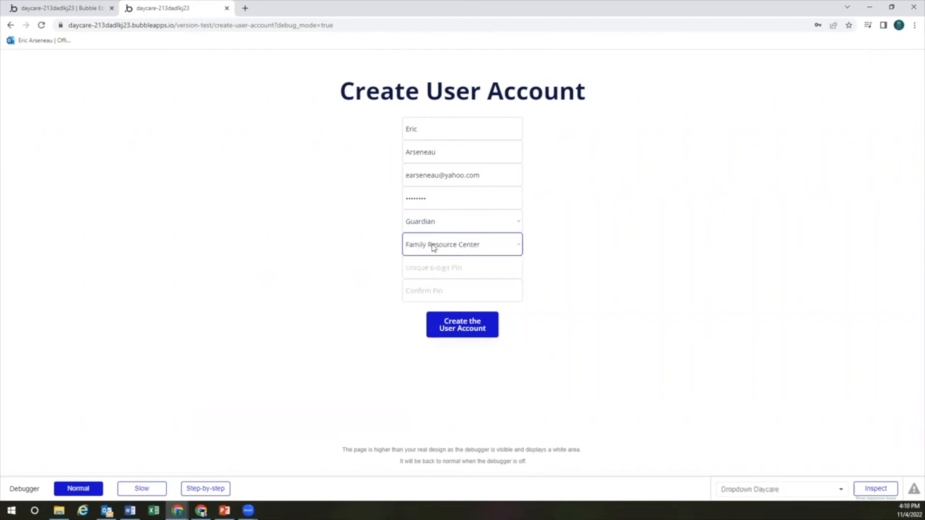
pyautogui.click(437, 270)
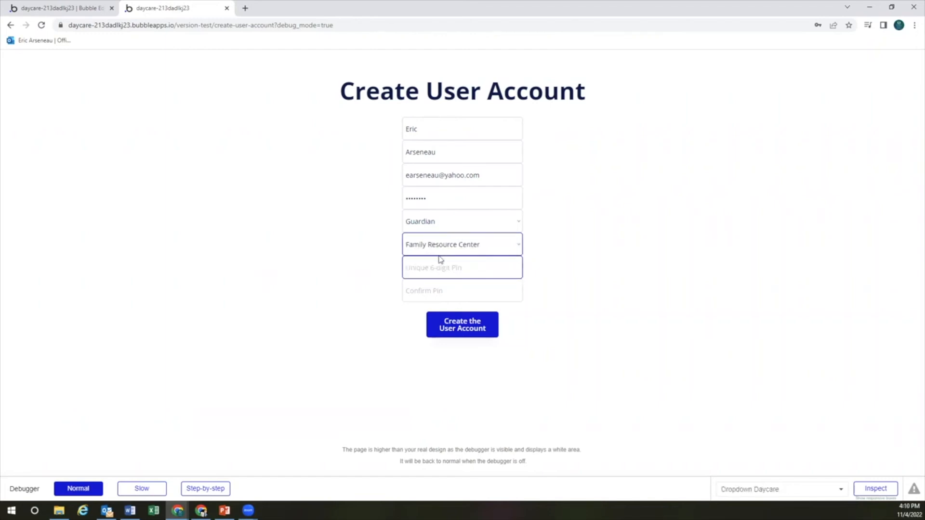
pyautogui.write('123456')
pyautogui.press('Tab')
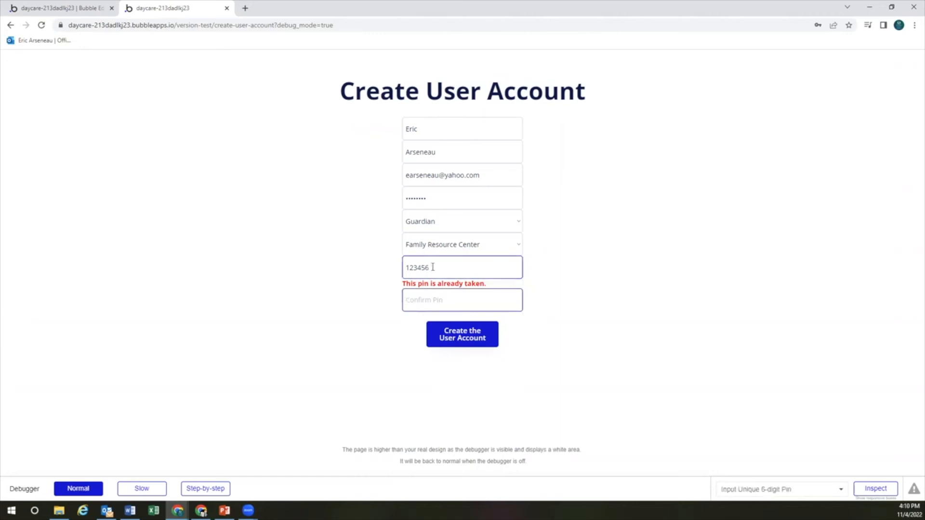
pyautogui.click(443, 265)
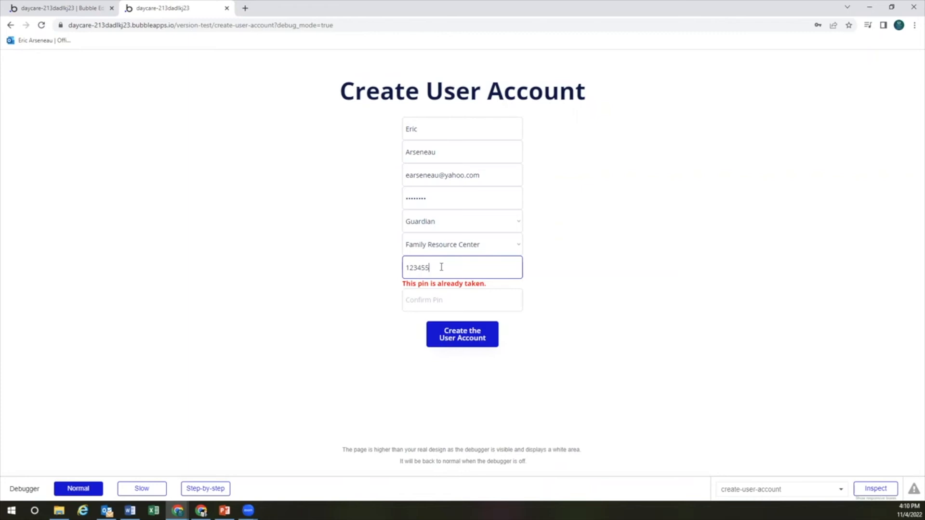
pyautogui.click(555, 273)
pyautogui.click(492, 289)
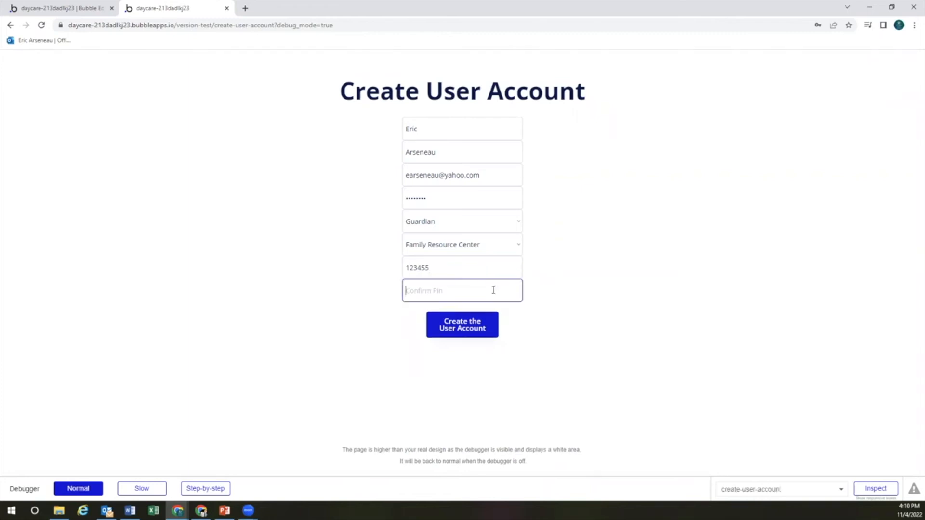
pyautogui.write('12345')
pyautogui.click(583, 273)
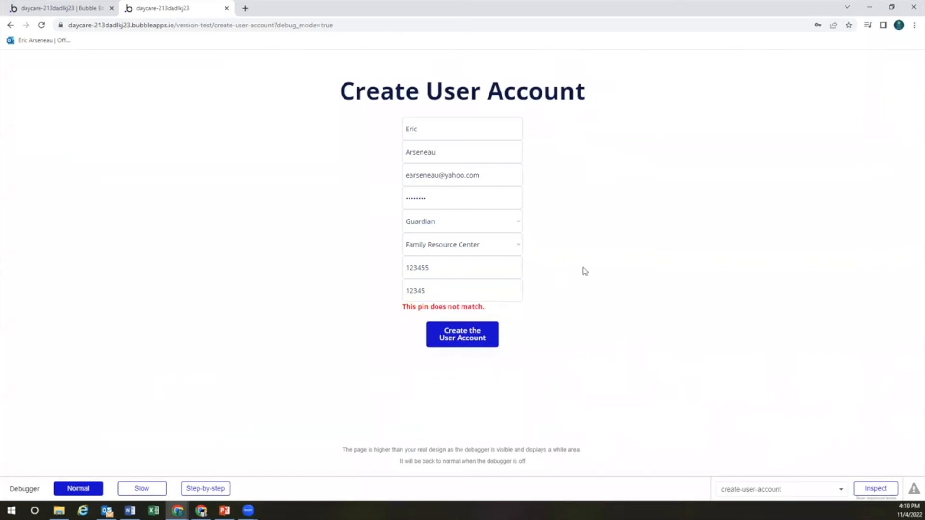
pyautogui.click(442, 292)
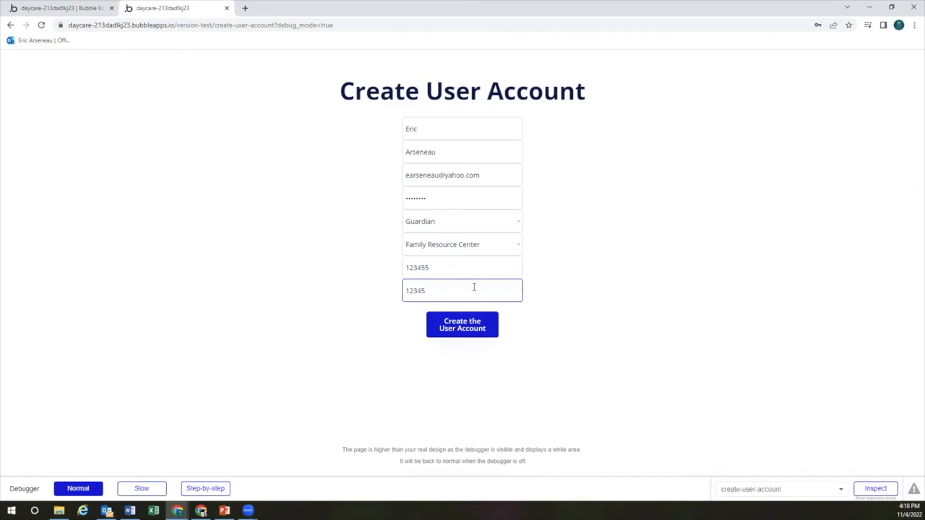
pyautogui.write('5')
pyautogui.click(554, 306)
# Check the Pin and Confirm Pin fields, then submit the form to create the account
pyautogui.click(426, 268)
pyautogui.click(431, 290)
pyautogui.click(428, 269)
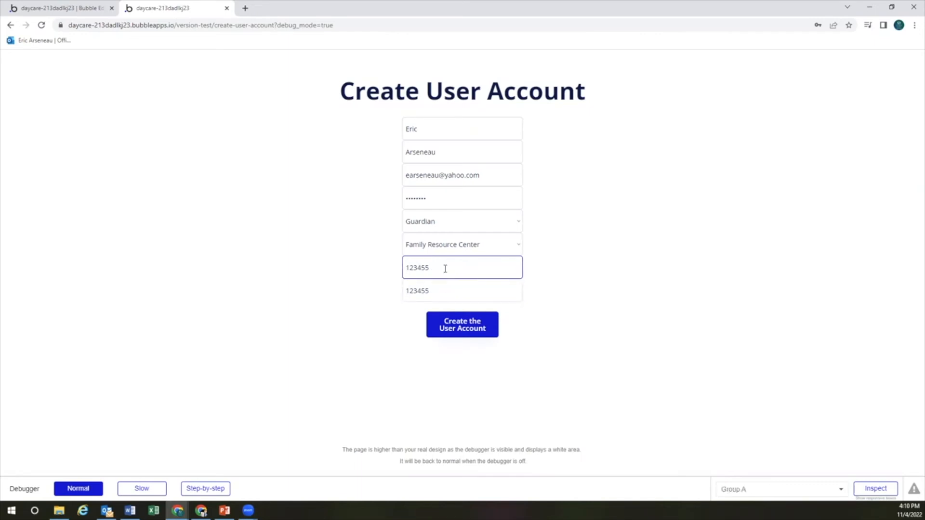
pyautogui.click(400, 270)
pyautogui.click(441, 269)
pyautogui.click(442, 291)
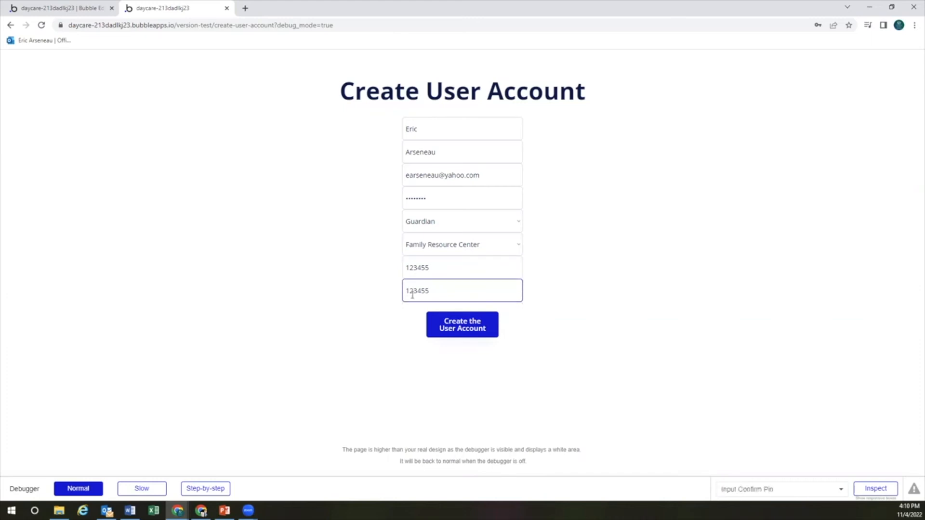
pyautogui.click(425, 272)
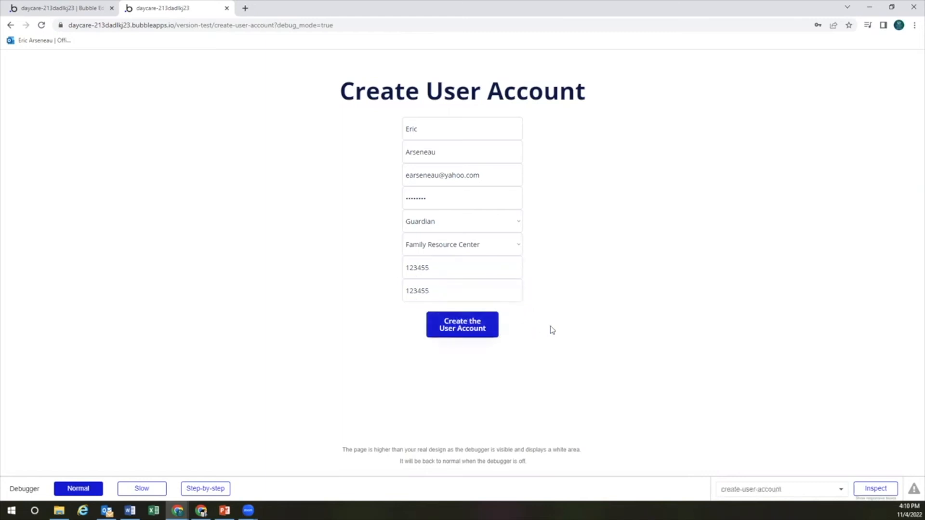
pyautogui.click(417, 291)
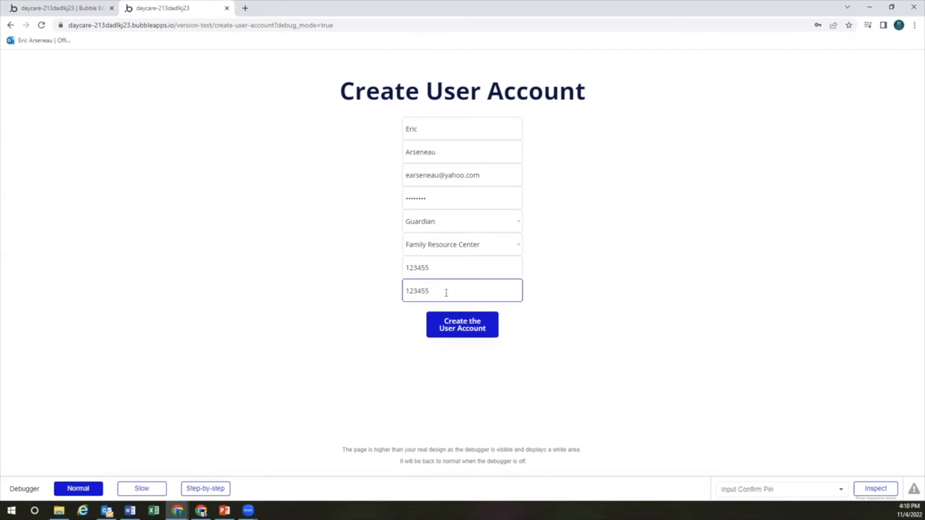
pyautogui.click(461, 329)
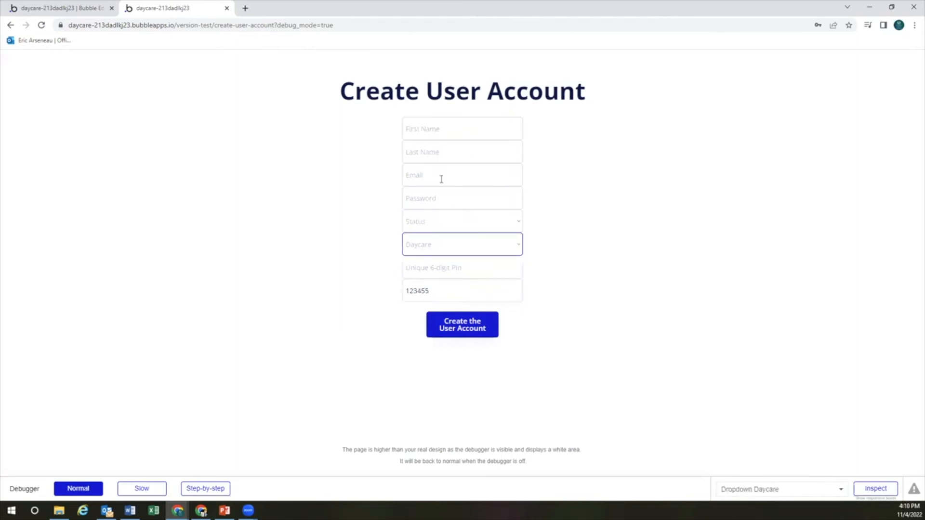
# Clear the leftover confirm pin and enter the second guardian's name, email and password
pyautogui.click(479, 136)
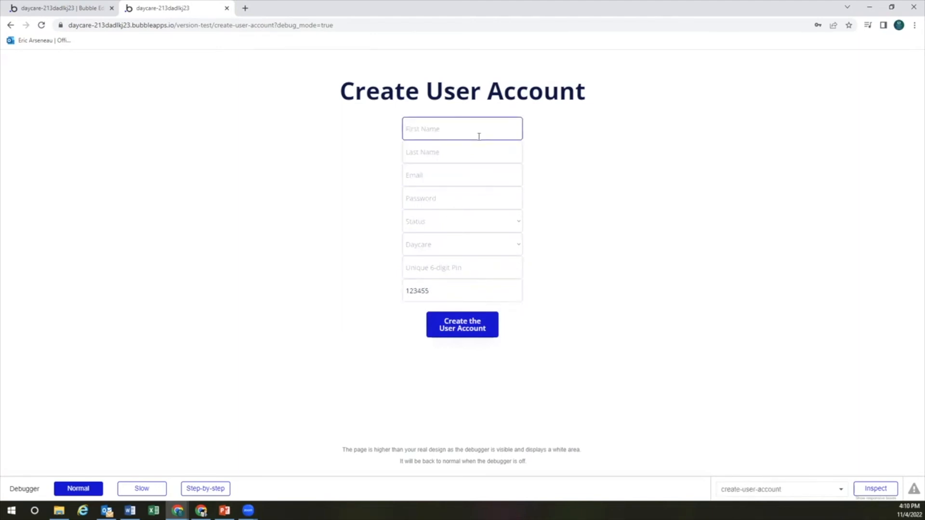
pyautogui.doubleClick(427, 290)
pyautogui.press('BackSpace')
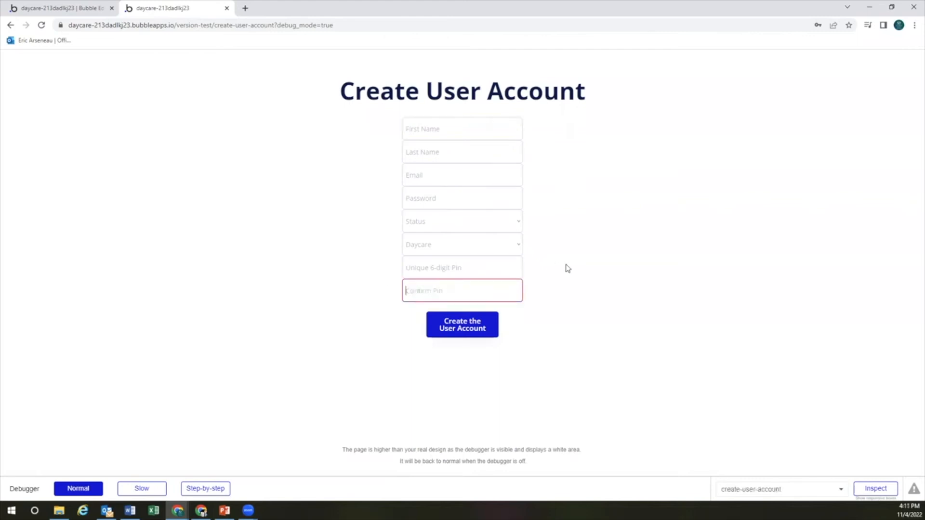
pyautogui.click(469, 133)
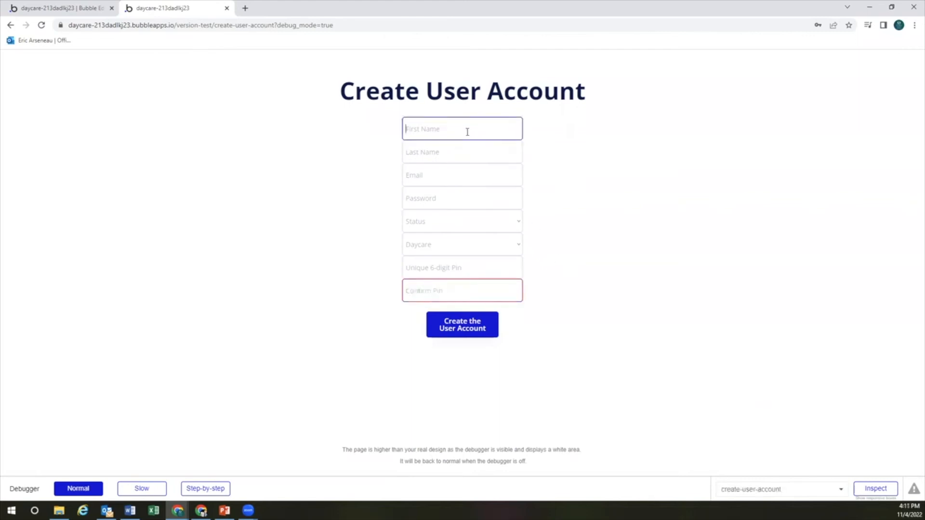
pyautogui.press('Tab')
pyautogui.press('Tab')
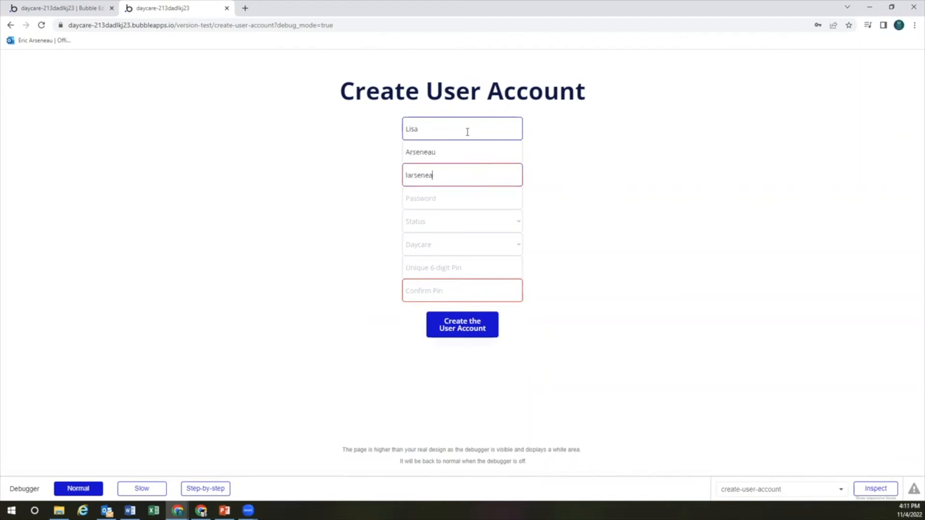
pyautogui.press('Tab')
pyautogui.write('••••••••')
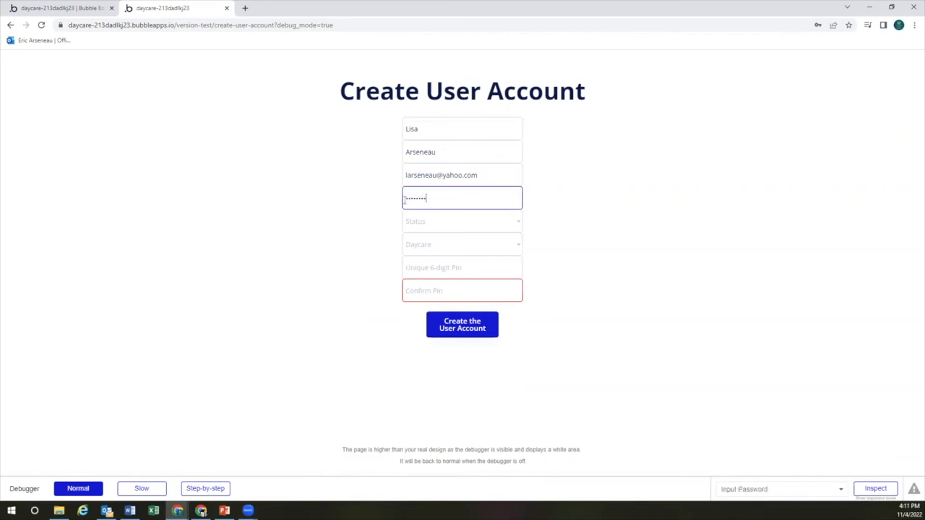
pyautogui.click(429, 223)
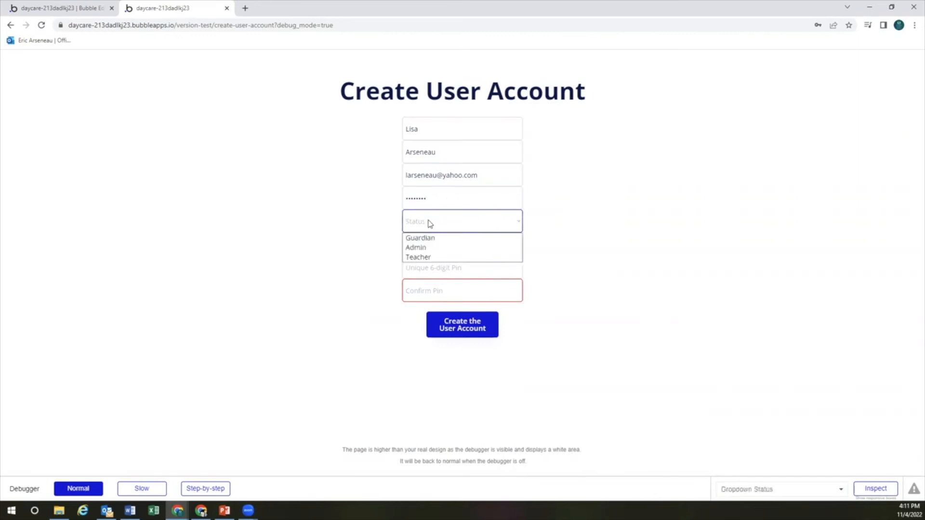
pyautogui.click(437, 241)
pyautogui.click(443, 248)
pyautogui.click(433, 266)
pyautogui.write('123454')
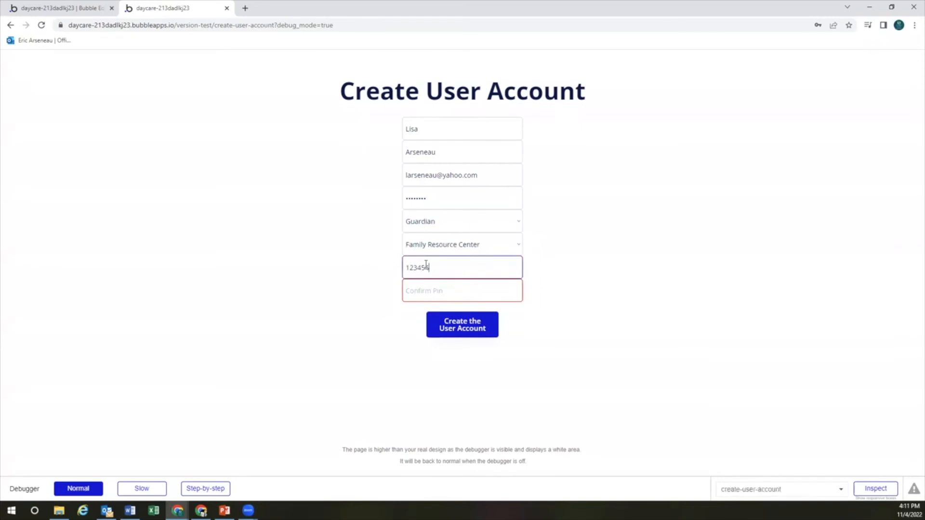
pyautogui.click(436, 286)
pyautogui.write('123')
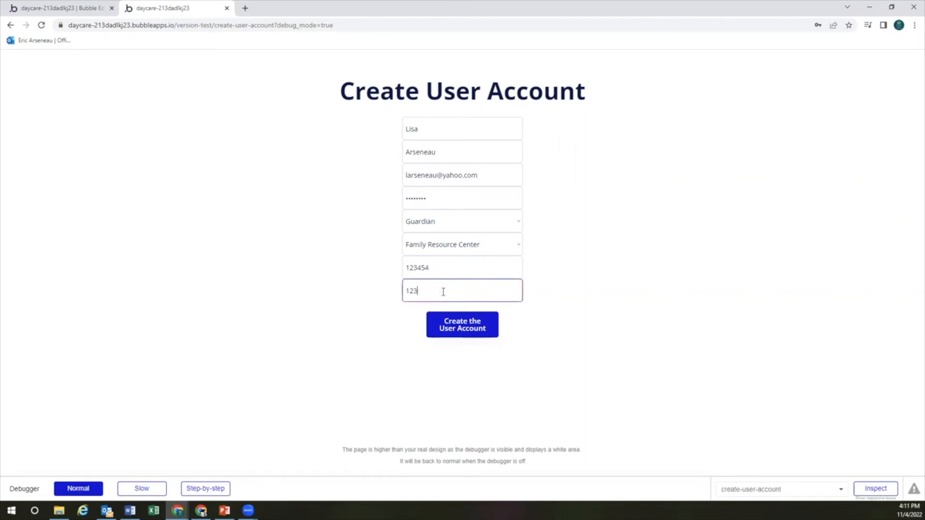
pyautogui.write('454')
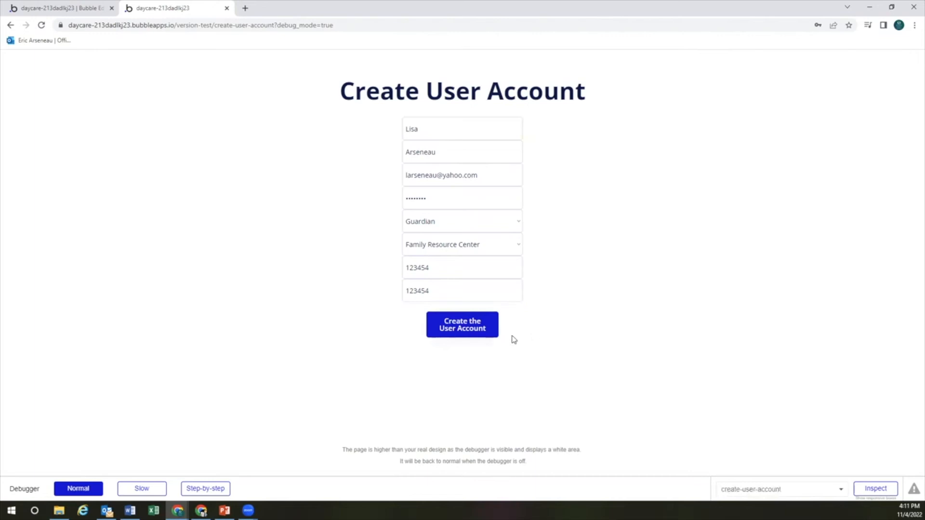
pyautogui.click(477, 332)
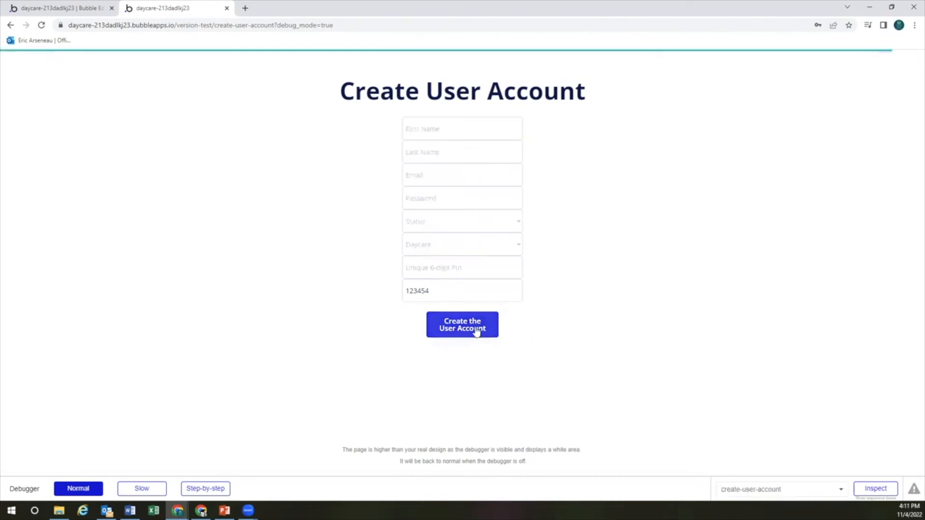
# Clear the leftover confirm pin and enter the teacher's name, email and password
pyautogui.doubleClick(455, 286)
pyautogui.press('BackSpace')
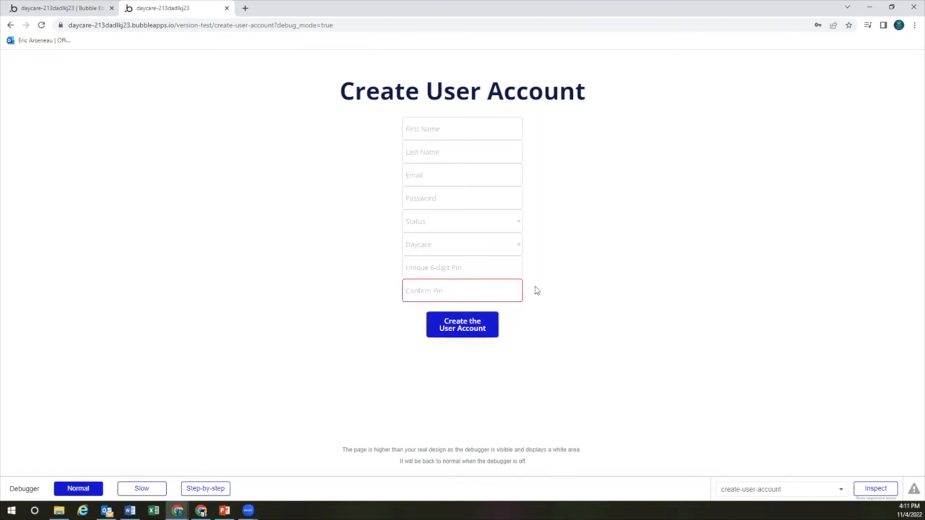
pyautogui.click(448, 127)
pyautogui.click(442, 151)
pyautogui.press('Tab')
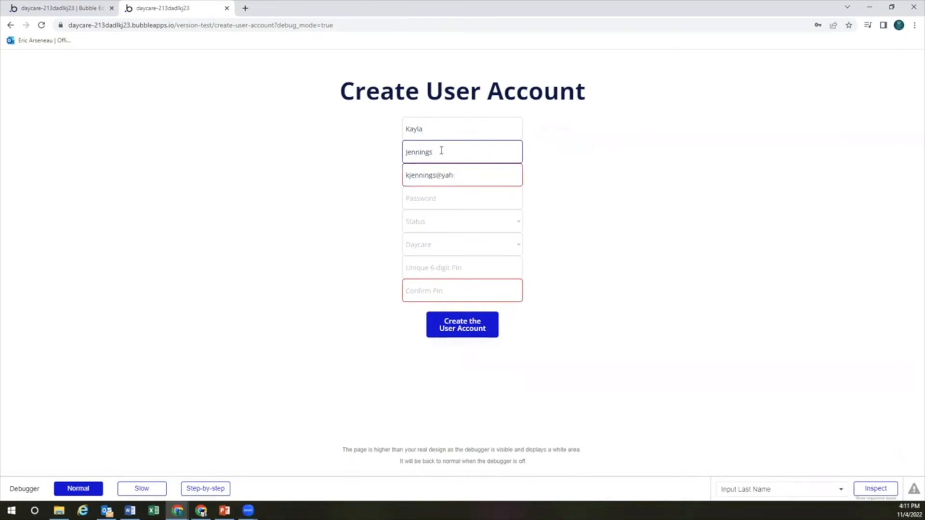
pyautogui.press('Tab')
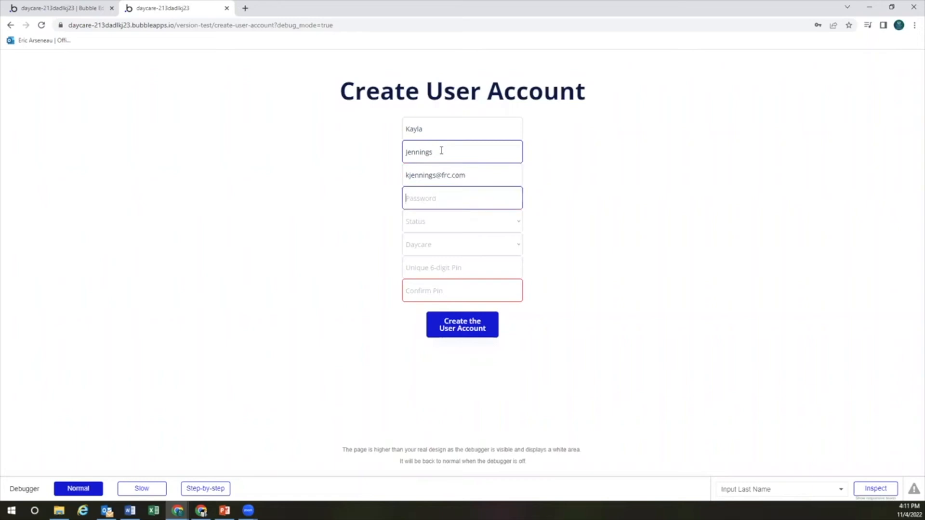
pyautogui.write('pas')
pyautogui.press('Tab')
pyautogui.press('Down')
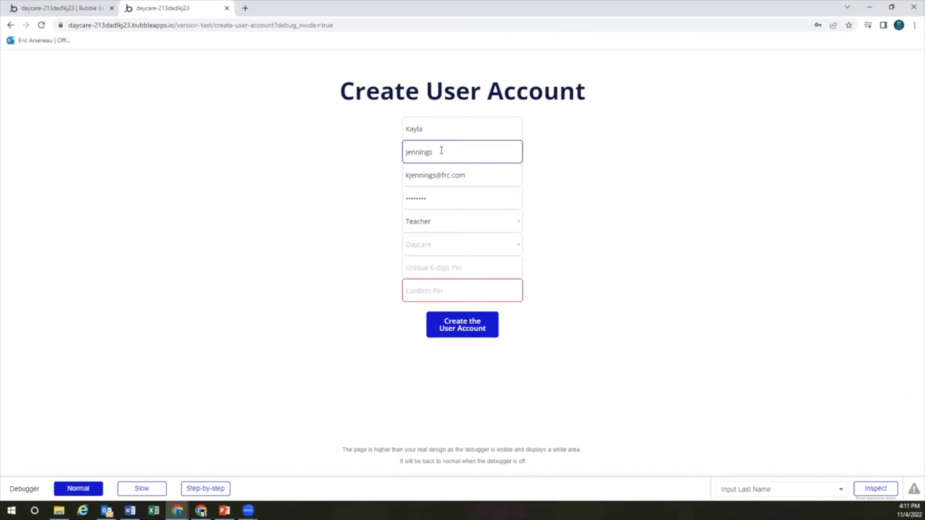
pyautogui.click(456, 248)
pyautogui.click(460, 261)
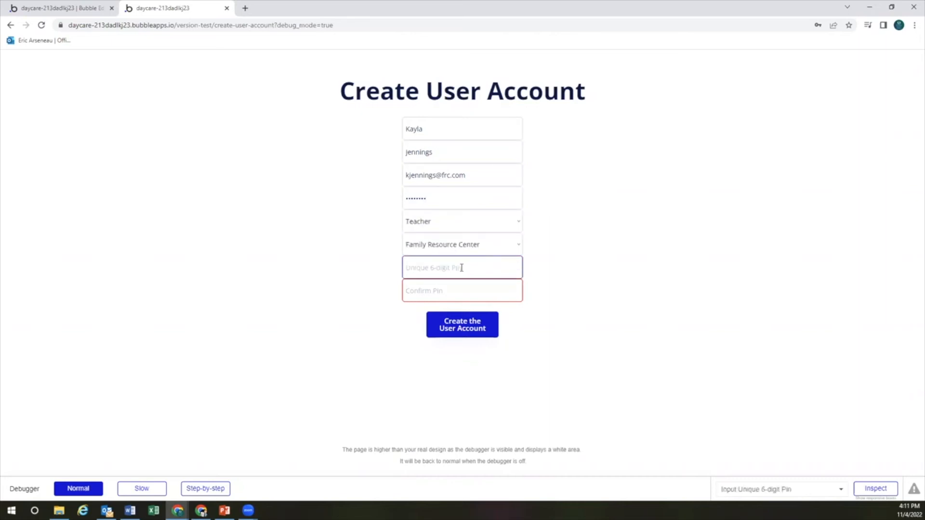
pyautogui.write('123453')
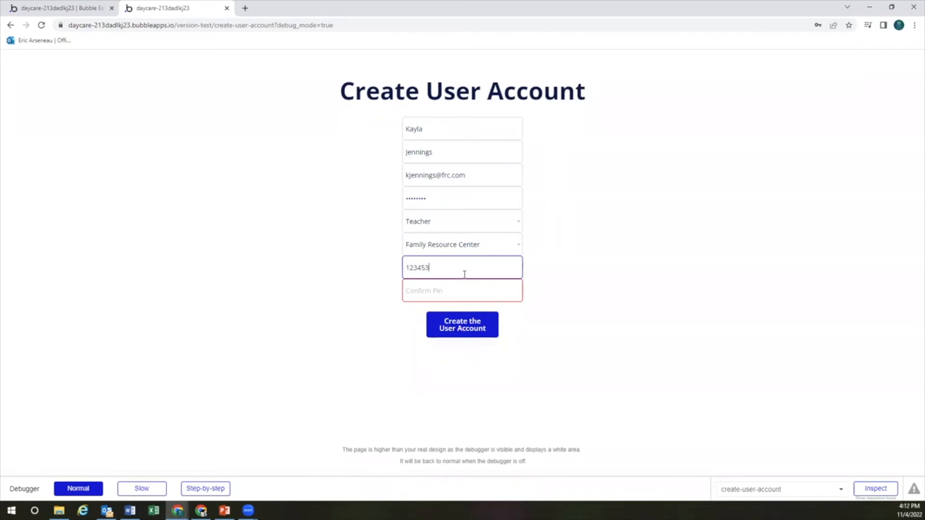
pyautogui.click(464, 287)
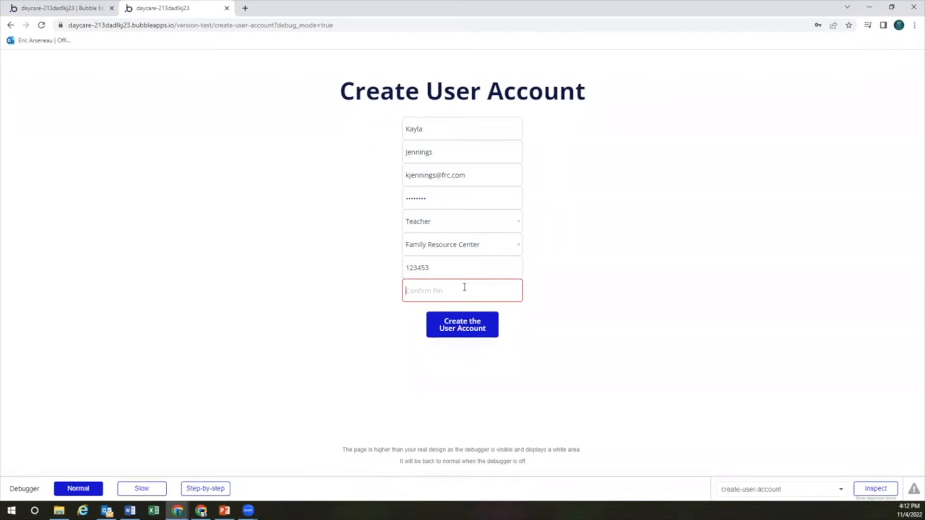
pyautogui.write('123453')
pyautogui.click(543, 338)
pyautogui.click(470, 329)
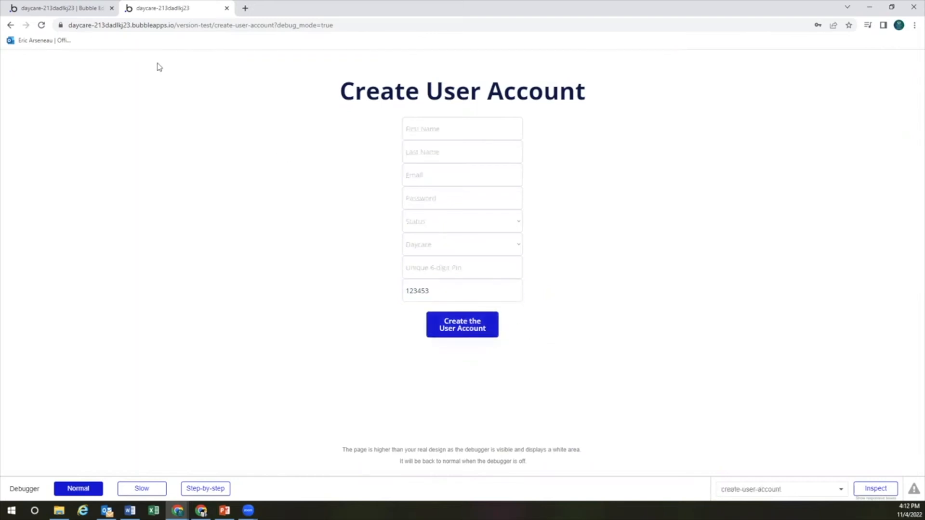
# Back in the editor, open Data > App data > All Users and inspect a user's daycare value
pyautogui.click(77, 14)
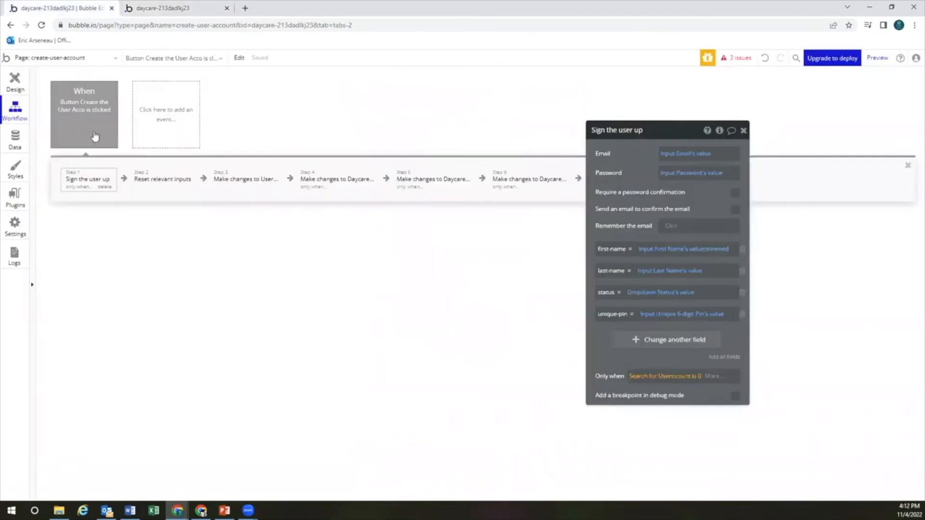
pyautogui.click(19, 146)
pyautogui.click(176, 98)
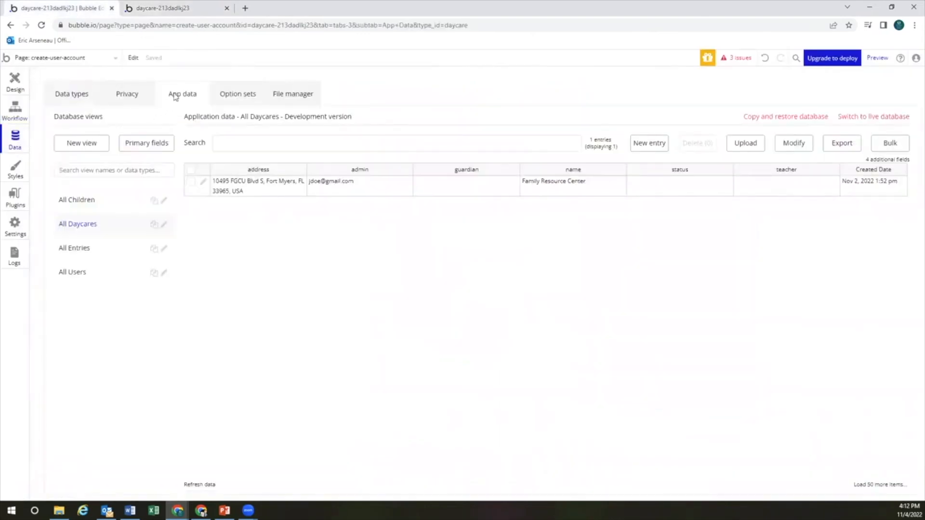
pyautogui.click(97, 273)
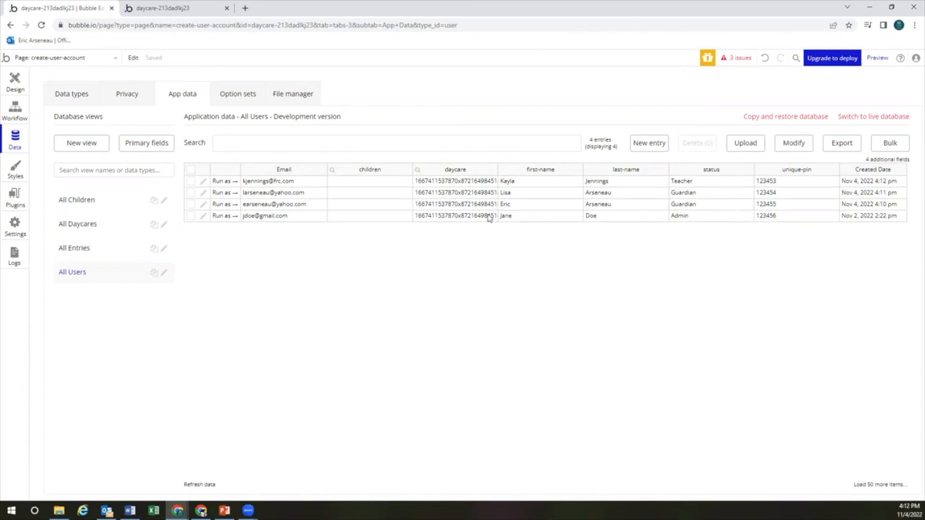
pyautogui.click(460, 217)
# Set Daycare's primary display field to name and save it
pyautogui.click(418, 172)
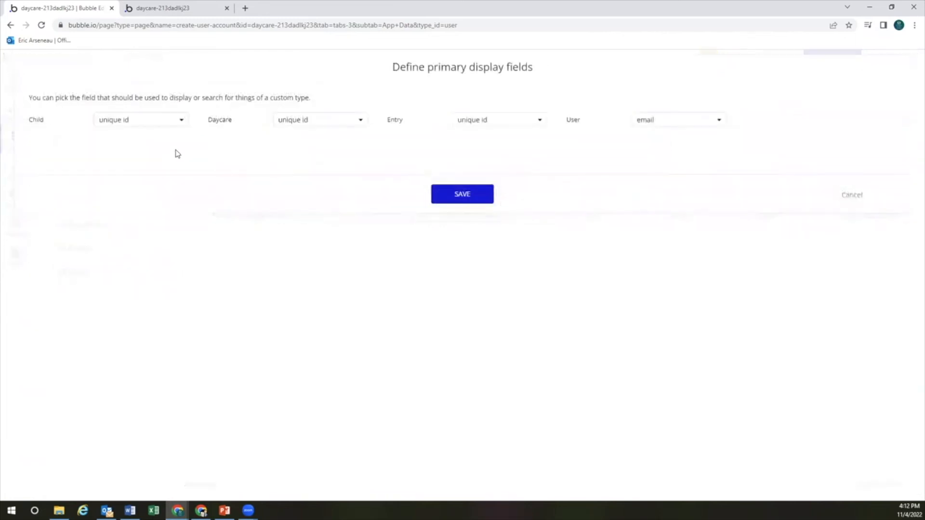
pyautogui.click(299, 124)
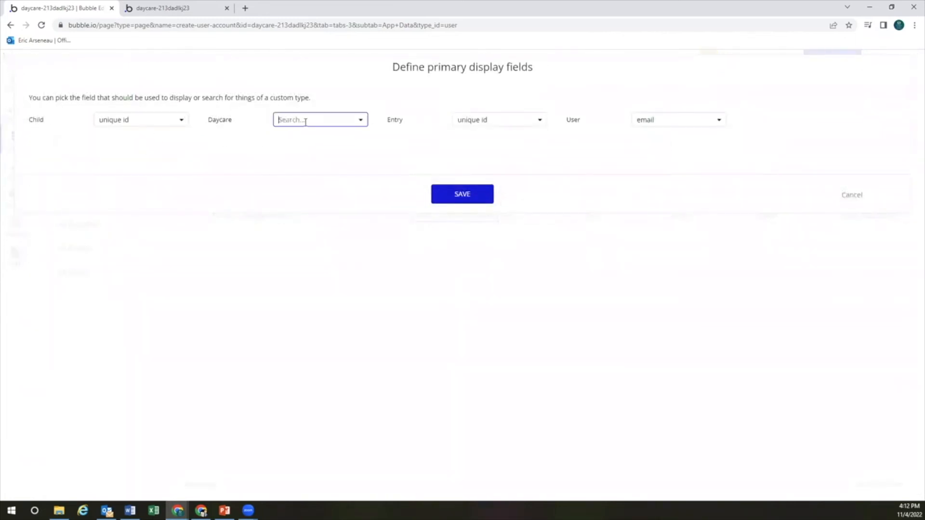
pyautogui.click(309, 181)
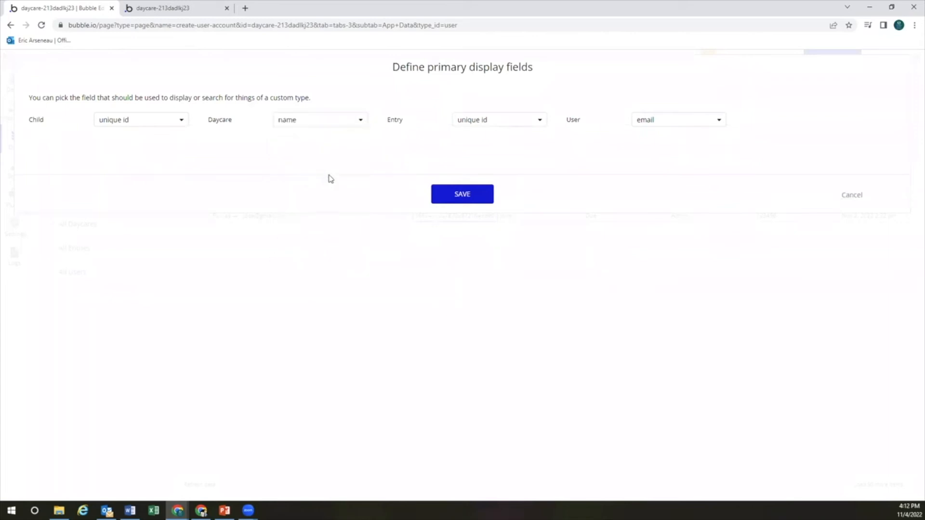
pyautogui.click(462, 198)
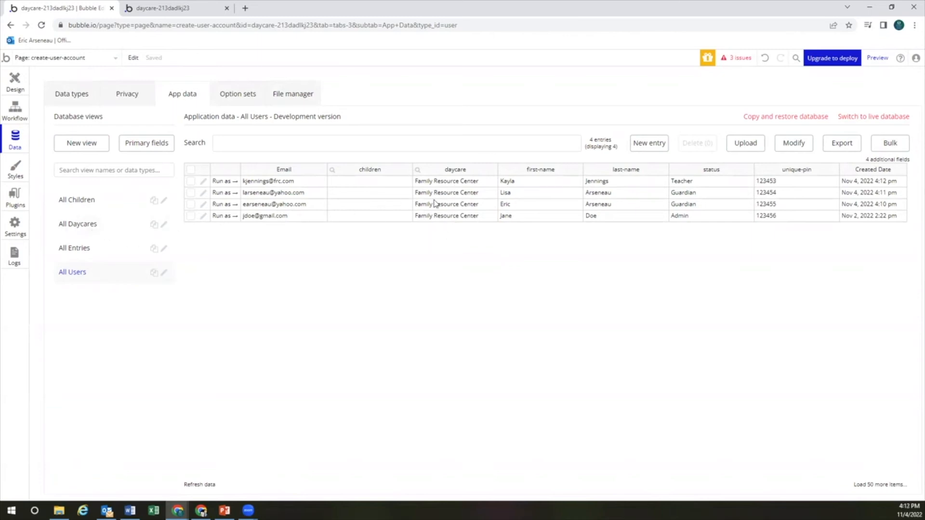
# In All Daycares, set Family Resource Center's status to Active and save
pyautogui.click(96, 227)
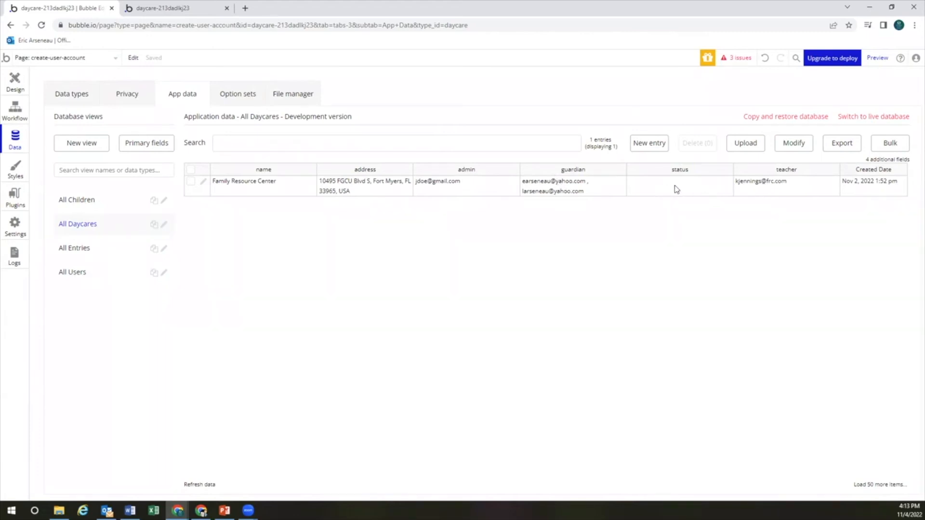
pyautogui.click(202, 182)
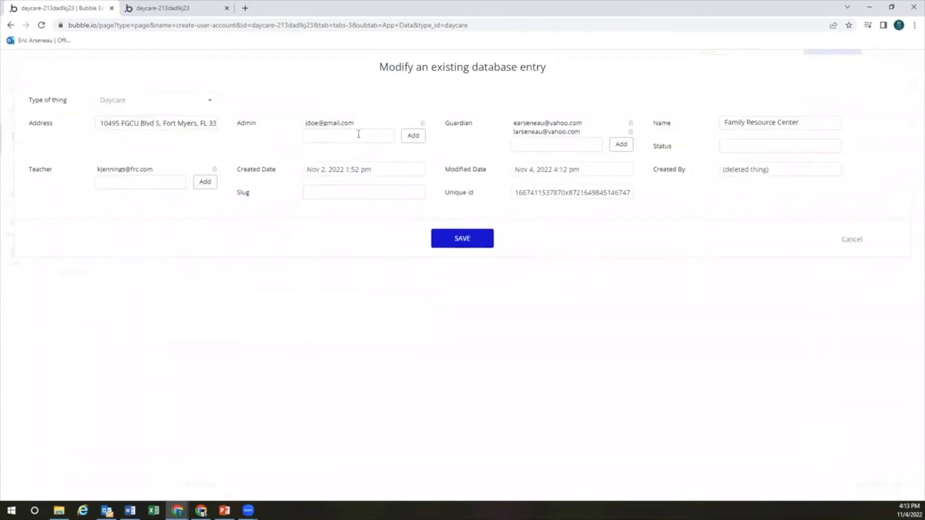
pyautogui.click(732, 148)
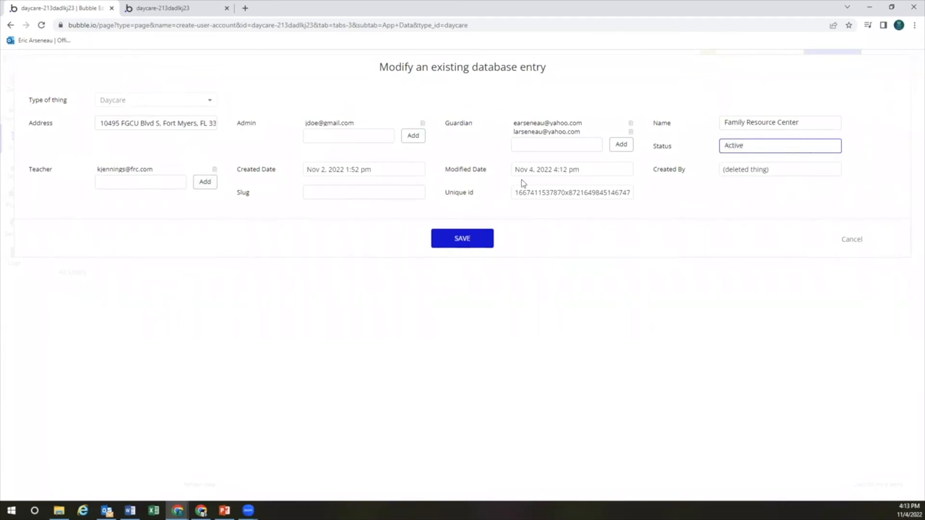
pyautogui.click(476, 243)
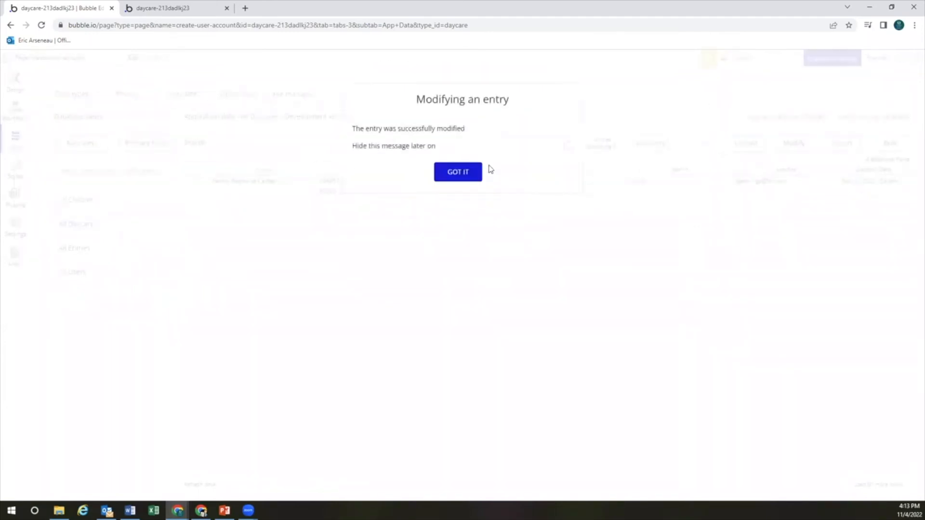
pyautogui.click(471, 173)
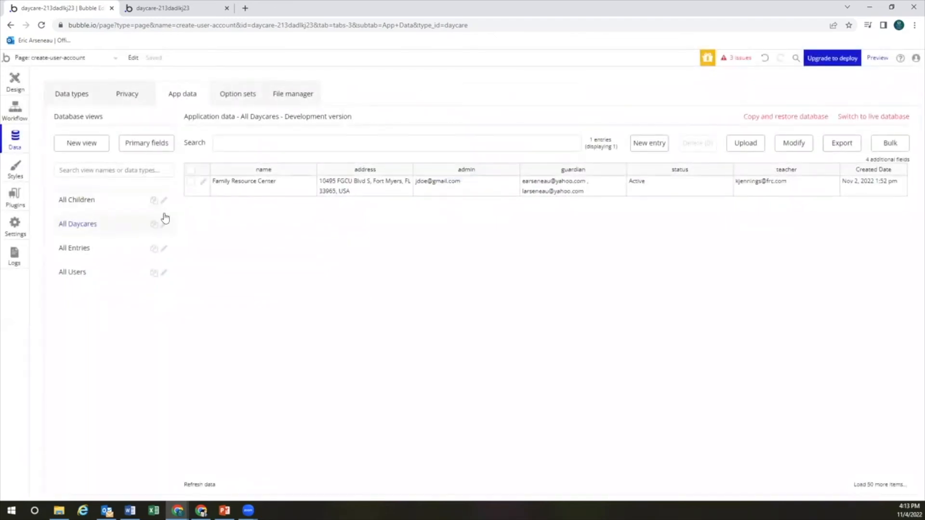
# In Data types, make Active the default status for the Daycare type
pyautogui.click(89, 98)
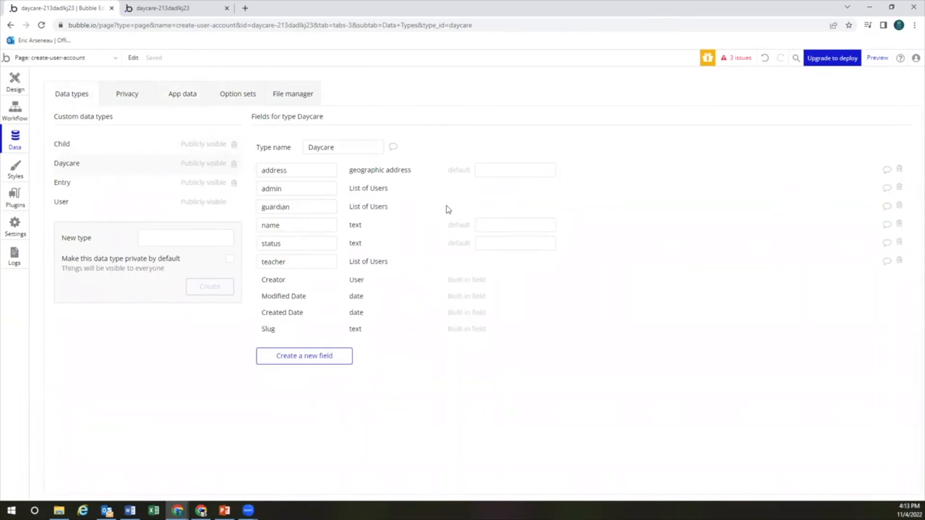
pyautogui.click(493, 243)
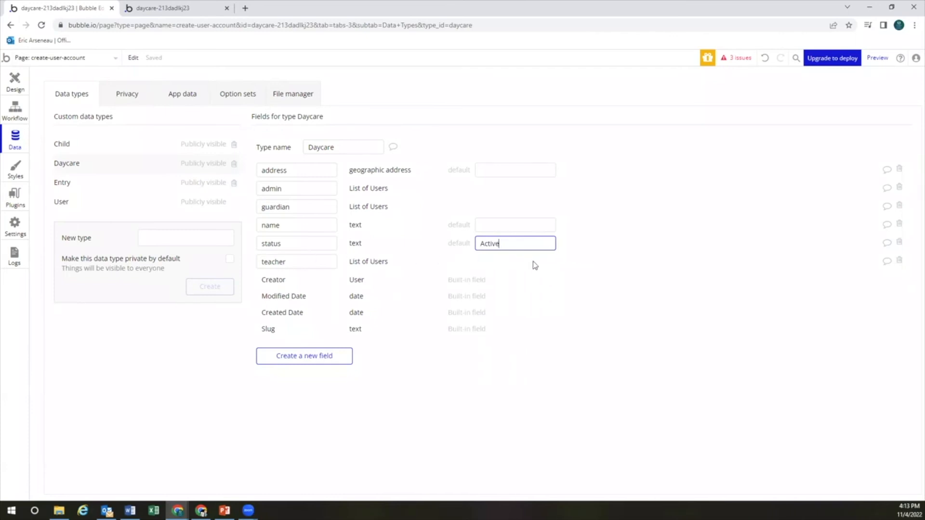
pyautogui.click(527, 368)
pyautogui.click(129, 206)
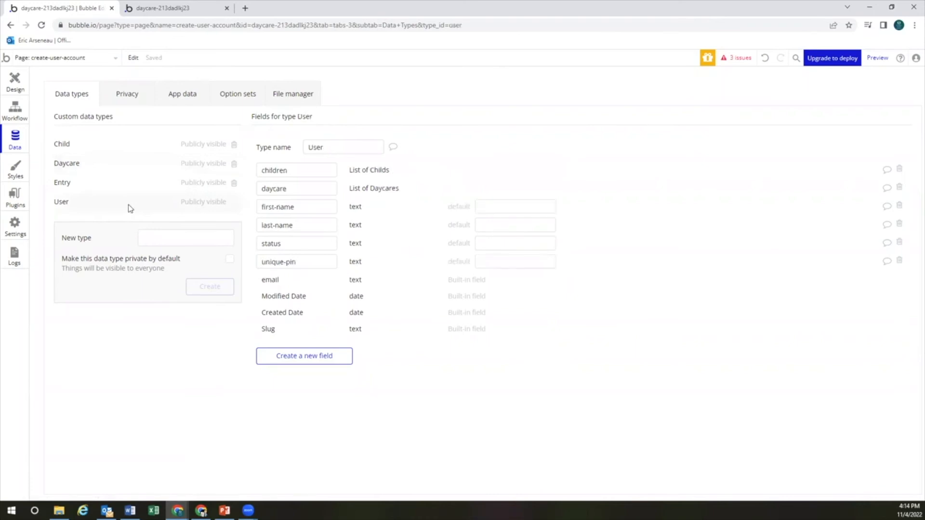
pyautogui.click(109, 168)
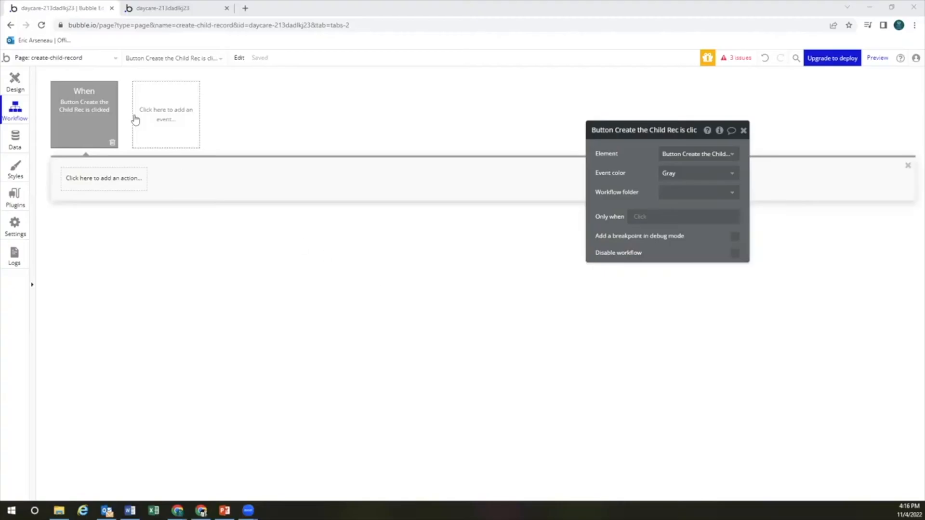
pyautogui.click(80, 60)
pyautogui.click(70, 117)
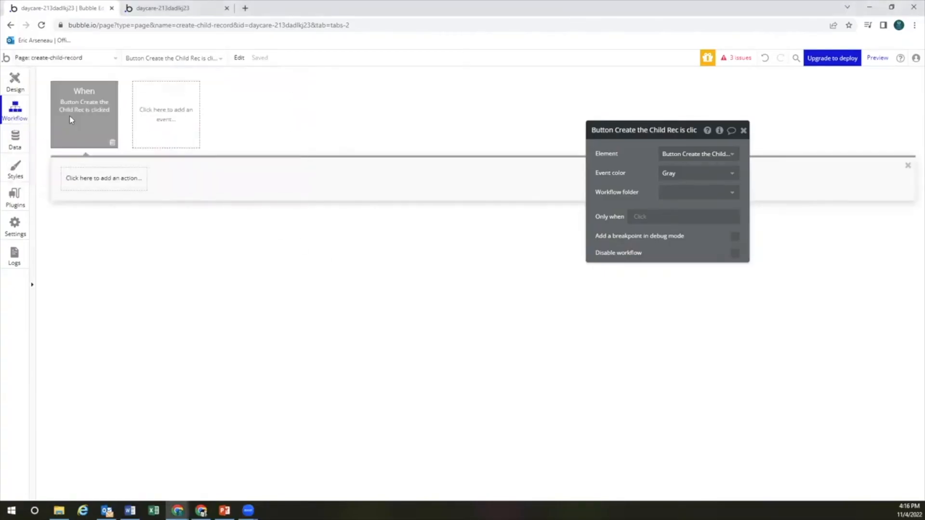
pyautogui.click(15, 83)
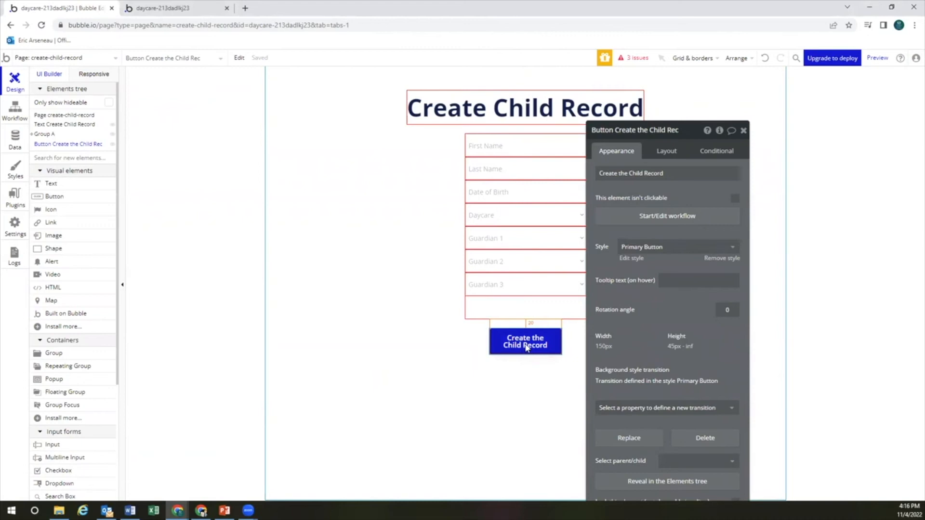
pyautogui.click(665, 217)
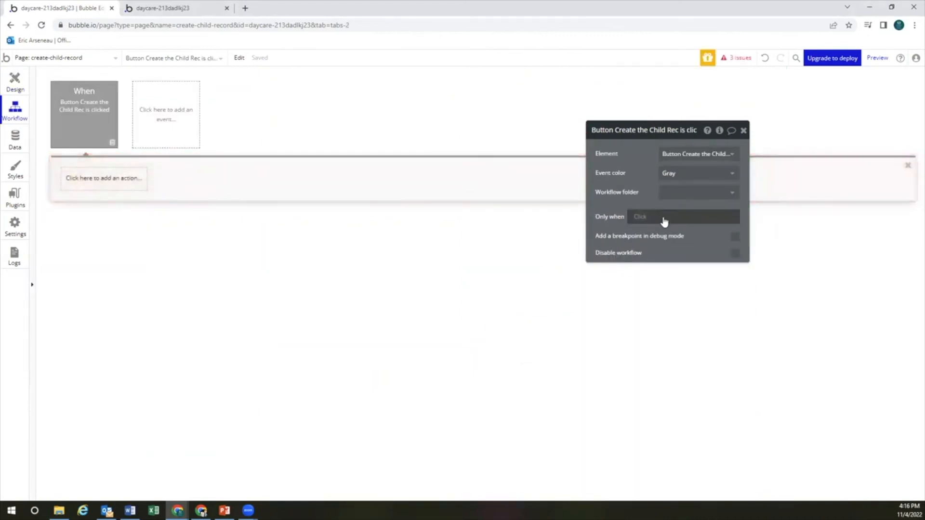
pyautogui.click(126, 183)
pyautogui.moveTo(110, 251)
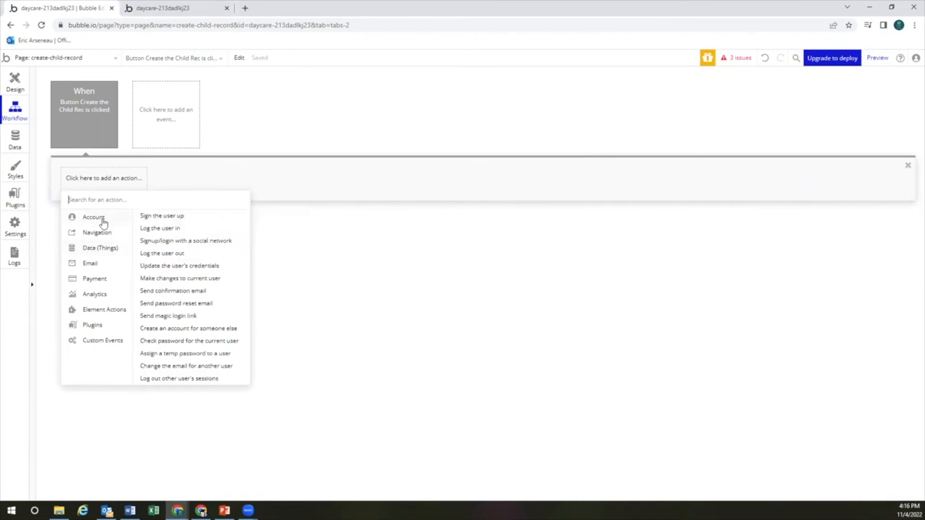
pyautogui.moveTo(104, 248)
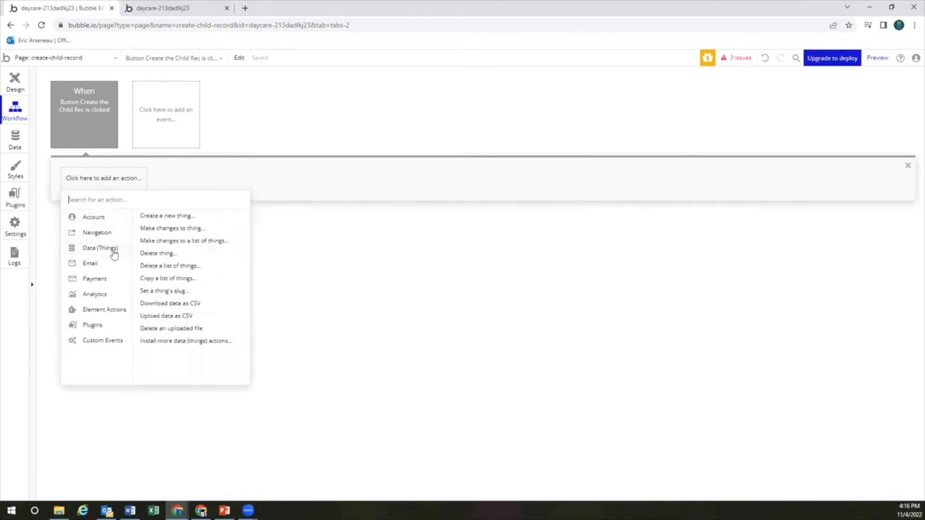
pyautogui.moveTo(98, 219)
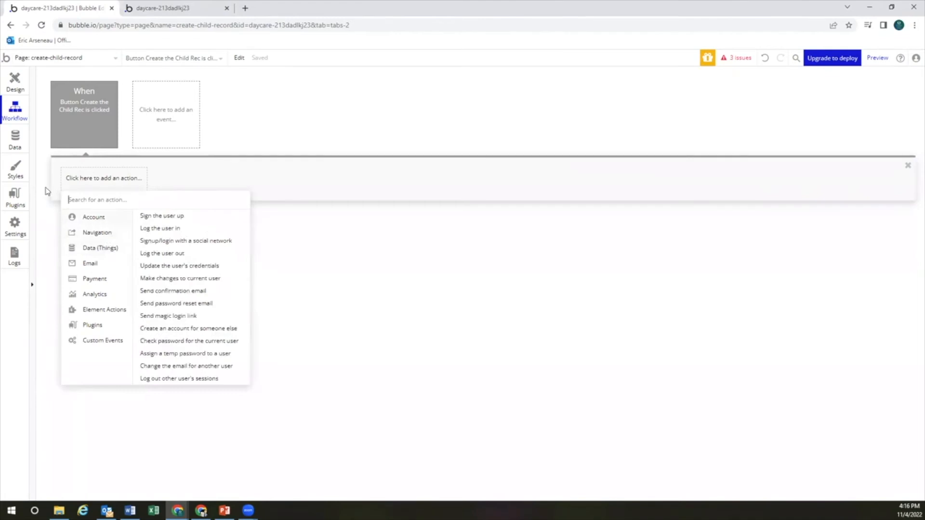
pyautogui.click(15, 140)
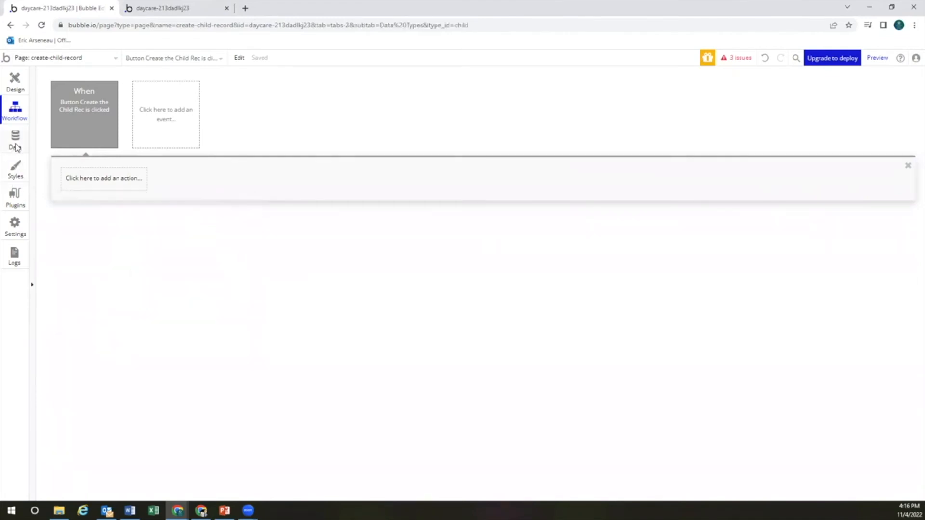
pyautogui.click(74, 207)
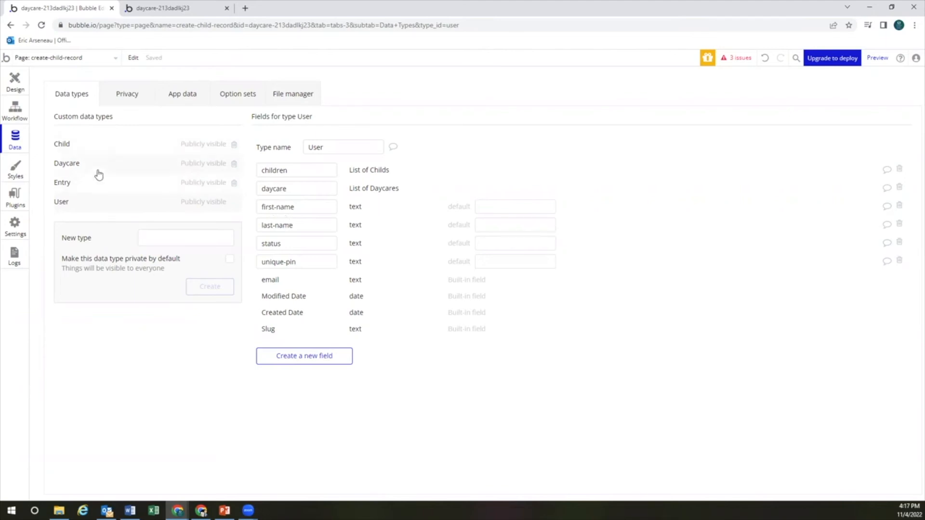
pyautogui.click(14, 88)
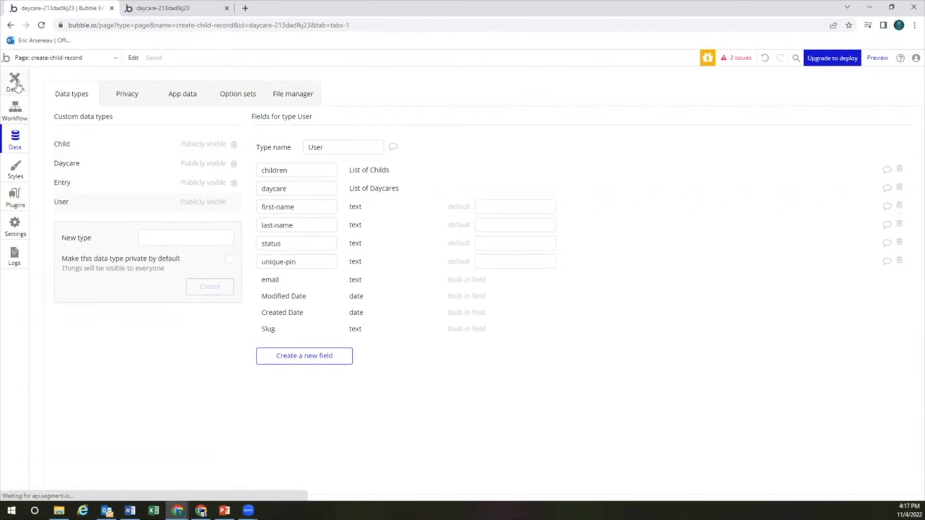
pyautogui.click(18, 110)
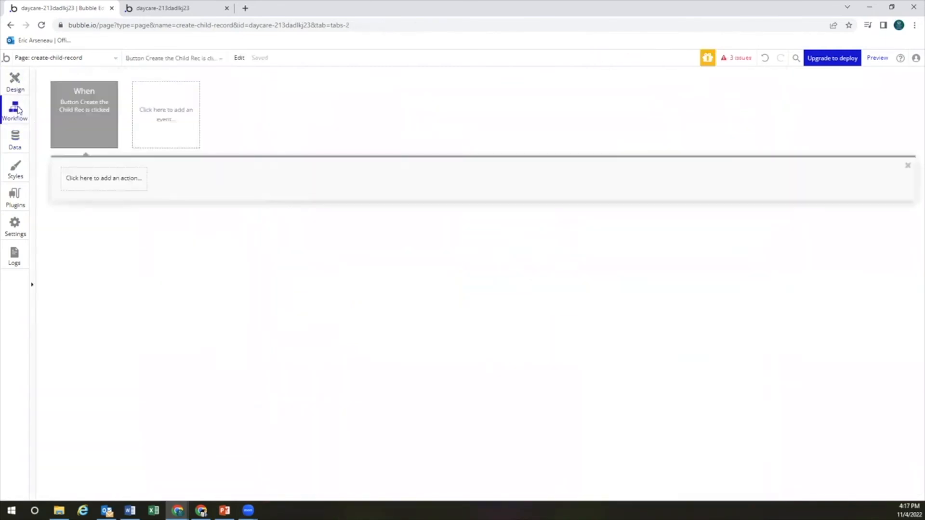
# Add a Create a new Child action to the button's workflow
pyautogui.click(103, 181)
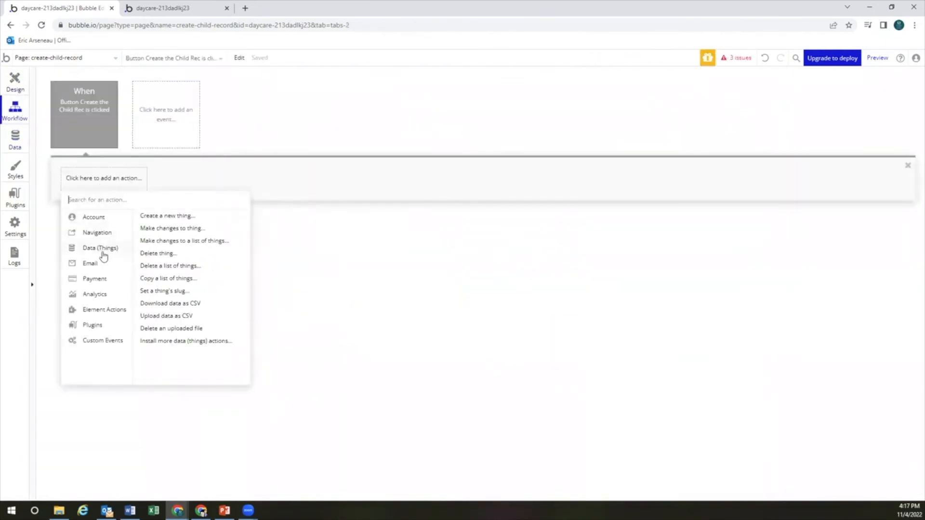
pyautogui.moveTo(174, 220)
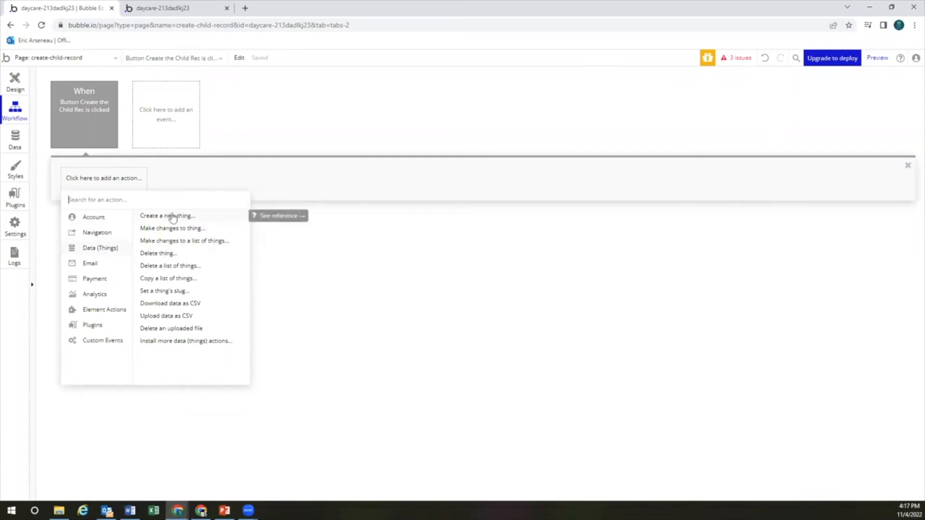
pyautogui.click(173, 217)
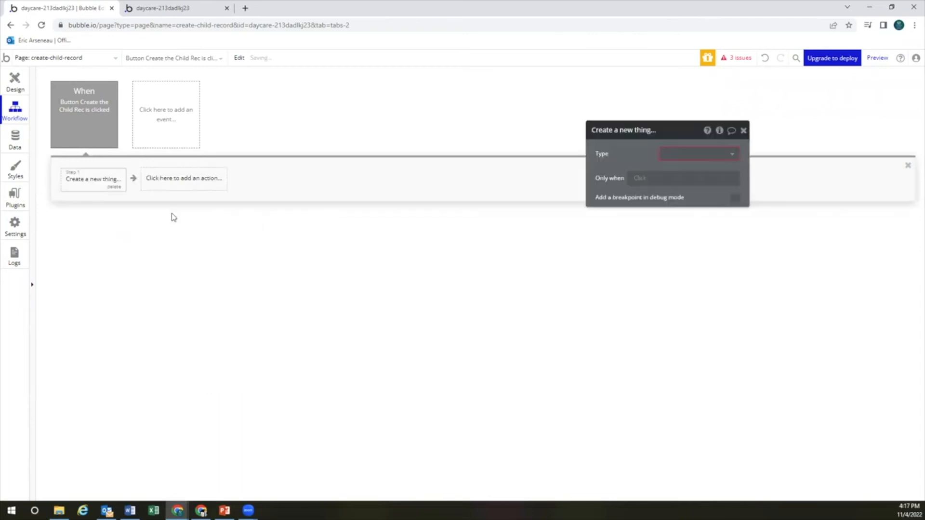
pyautogui.click(693, 154)
pyautogui.click(692, 169)
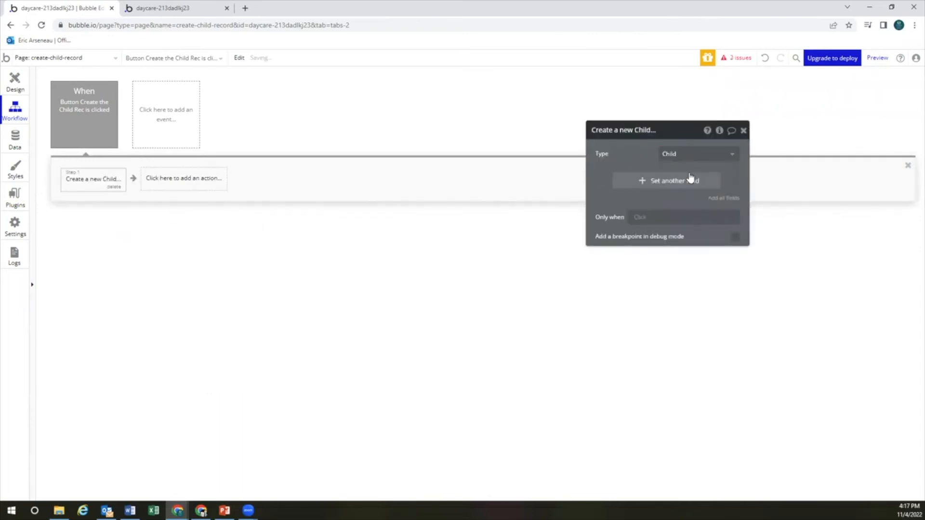
# Set the Child's first-name field to Input First Name's value
pyautogui.click(663, 183)
pyautogui.click(613, 177)
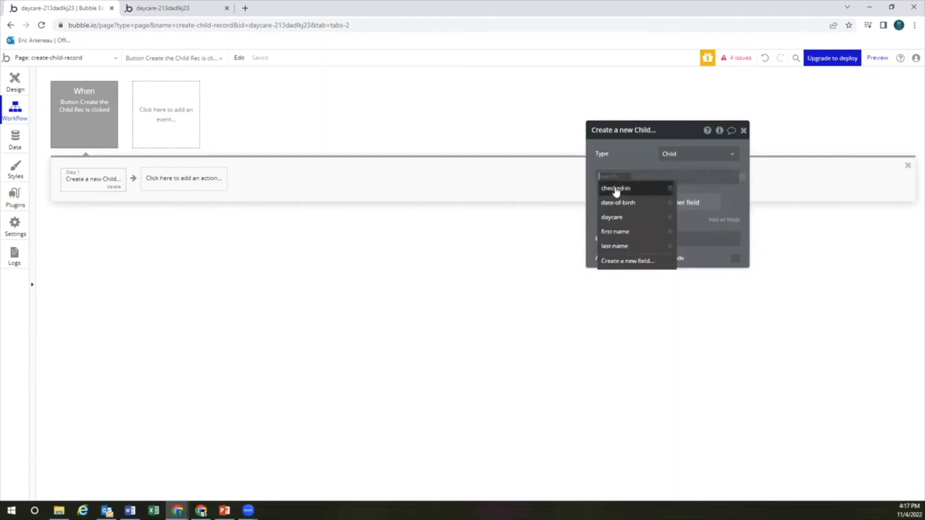
pyautogui.click(618, 232)
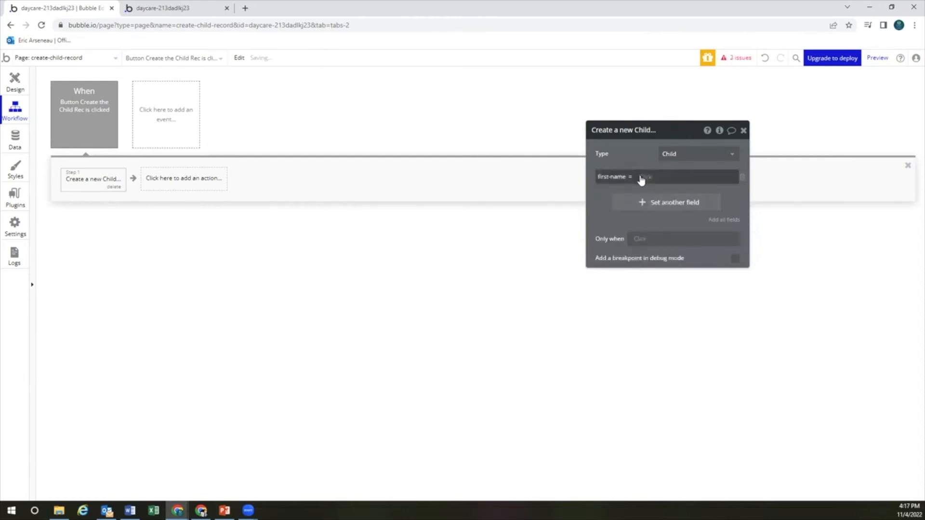
pyautogui.click(641, 178)
pyautogui.write('in')
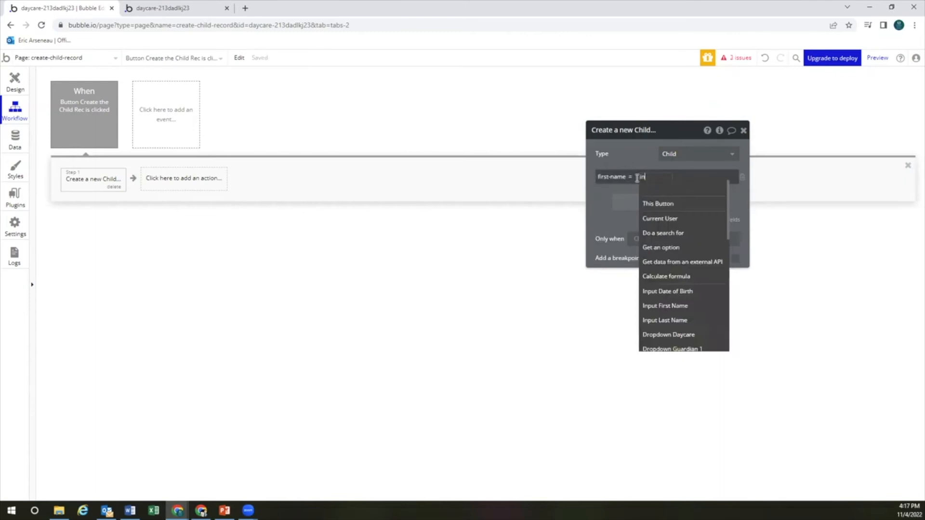
pyautogui.write('put')
pyautogui.click(660, 218)
pyautogui.click(703, 192)
pyautogui.click(685, 201)
# Set the Child's last-name field to Input Last Name's value
pyautogui.click(603, 199)
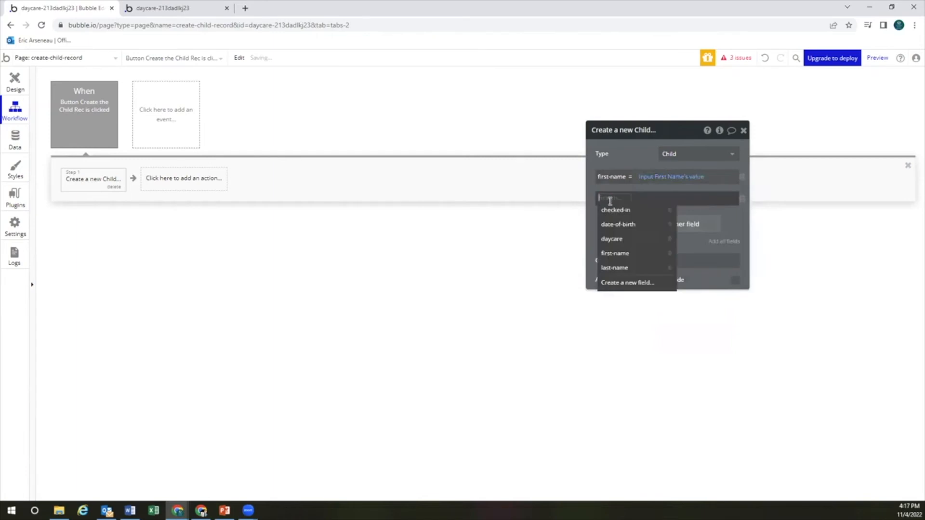
pyautogui.write('last')
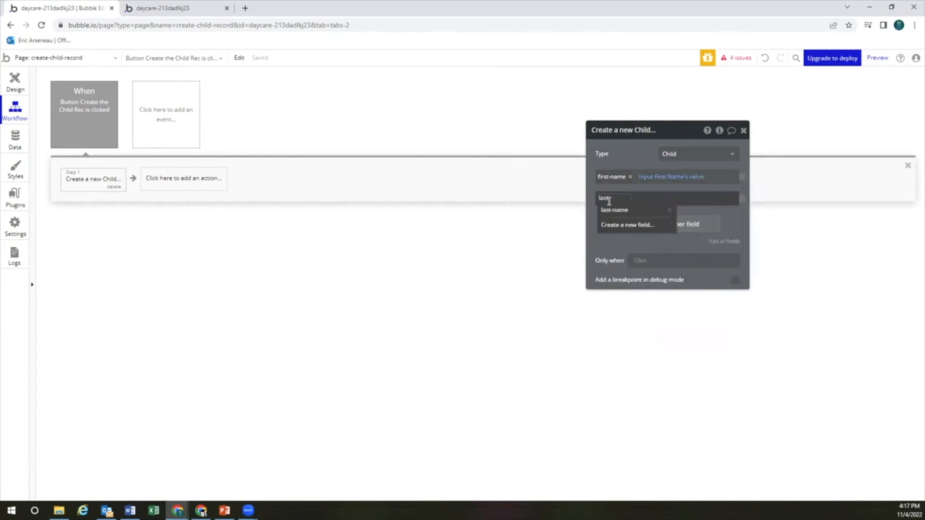
pyautogui.click(613, 210)
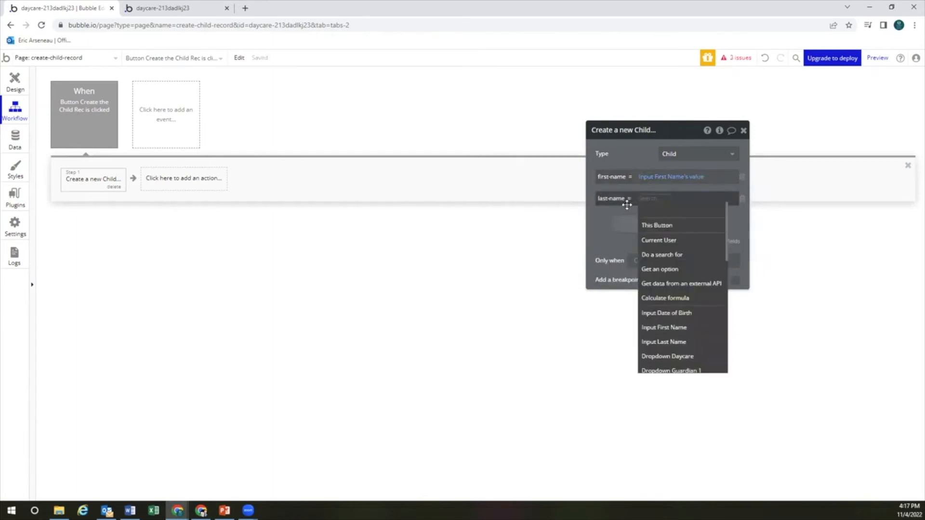
pyautogui.write('input')
pyautogui.click(663, 254)
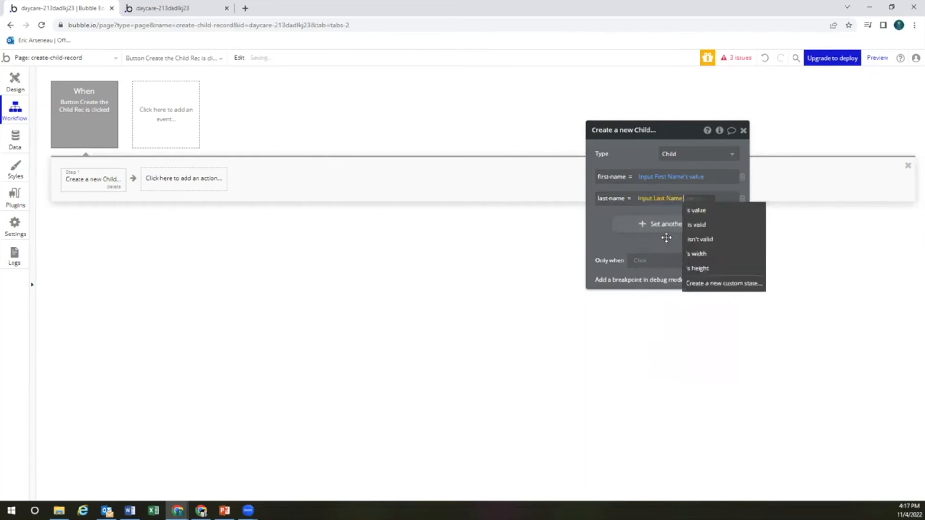
pyautogui.click(695, 206)
pyautogui.click(663, 223)
pyautogui.click(599, 220)
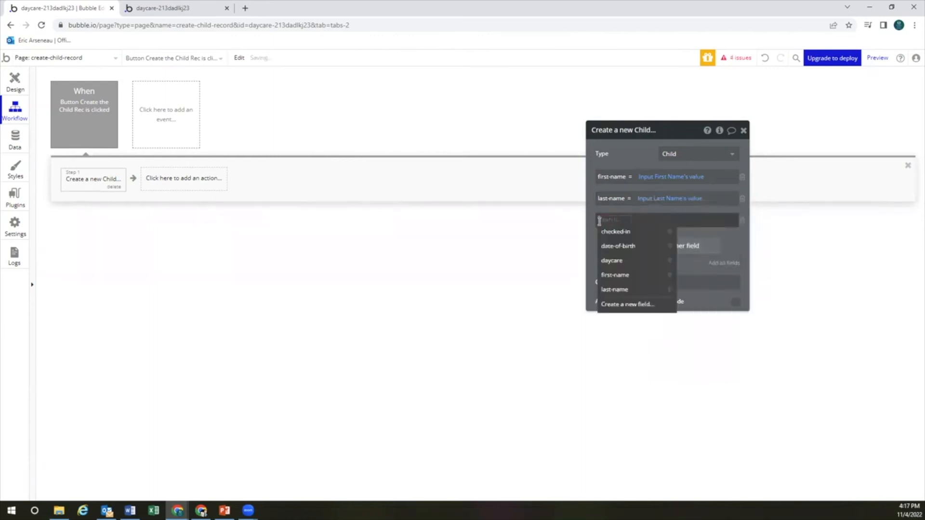
# Append :trimmed to both the first-name and last-name input values
pyautogui.click(704, 178)
pyautogui.click(718, 203)
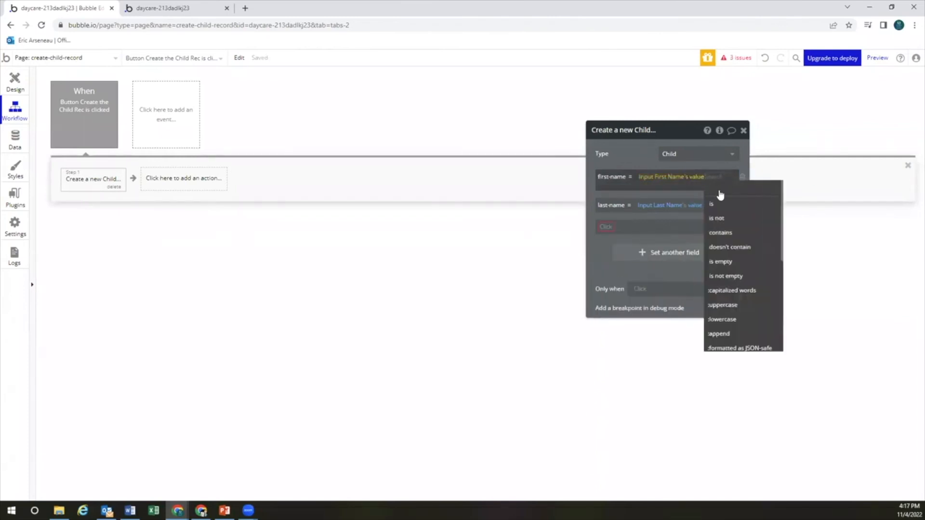
pyautogui.scroll(-2, 716, 221)
pyautogui.scroll(2, 715, 221)
pyautogui.scroll(-2, 713, 218)
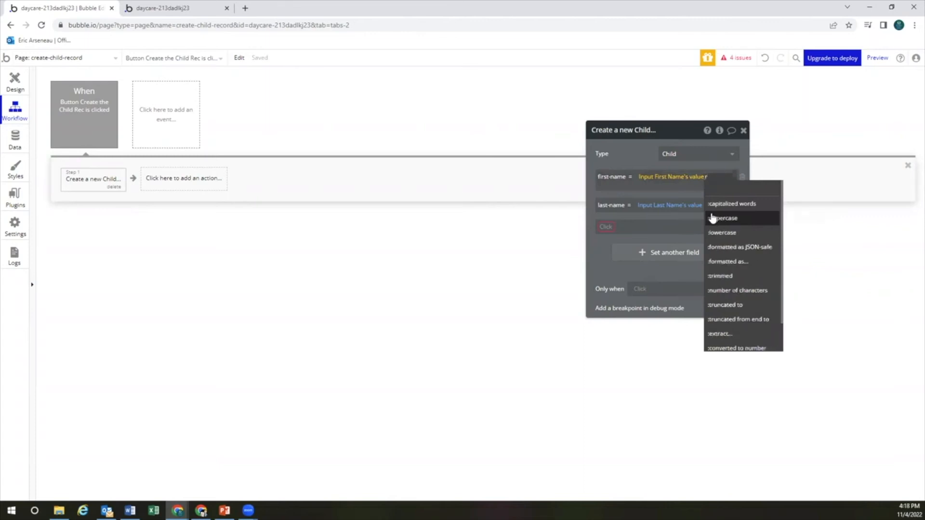
pyautogui.write('tri')
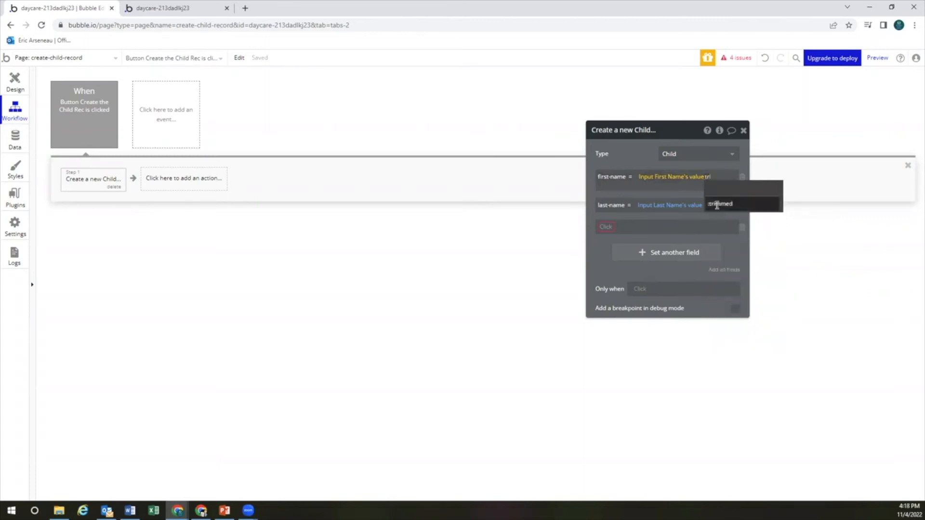
pyautogui.click(718, 204)
pyautogui.click(702, 204)
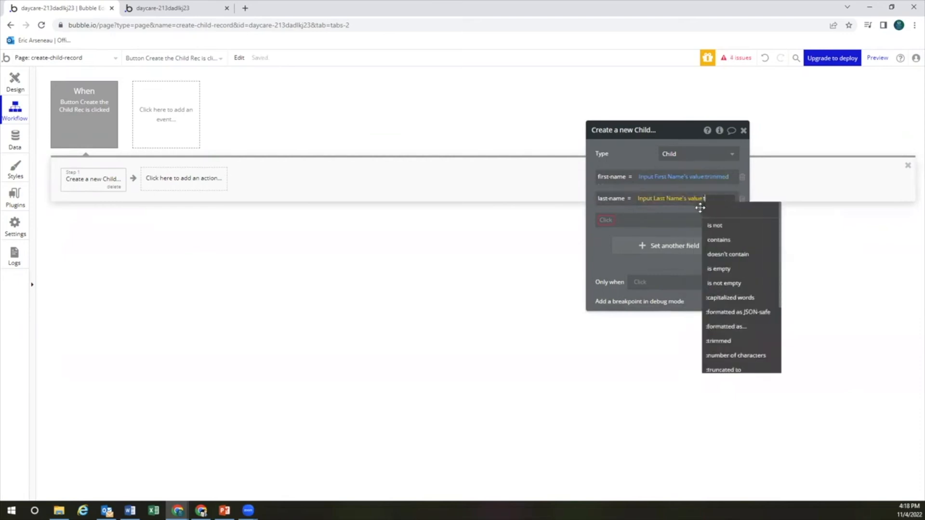
pyautogui.write('trim')
pyautogui.click(718, 224)
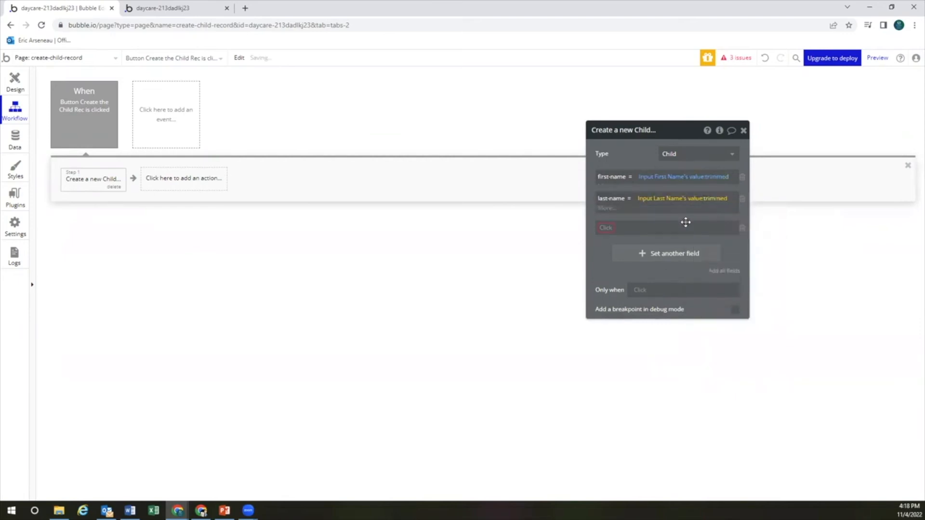
pyautogui.click(606, 221)
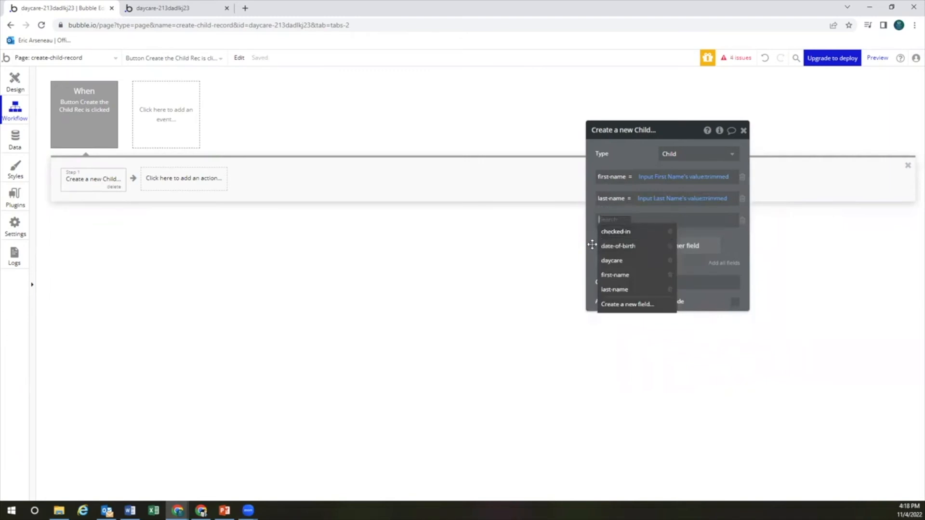
# Set the Child's date-of-birth field to Input Date of Birth's value
pyautogui.click(629, 247)
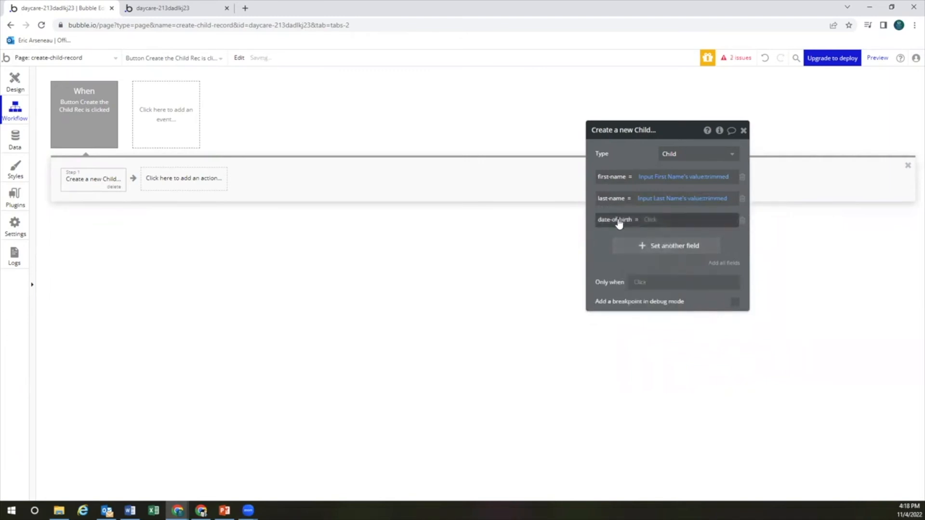
pyautogui.click(658, 223)
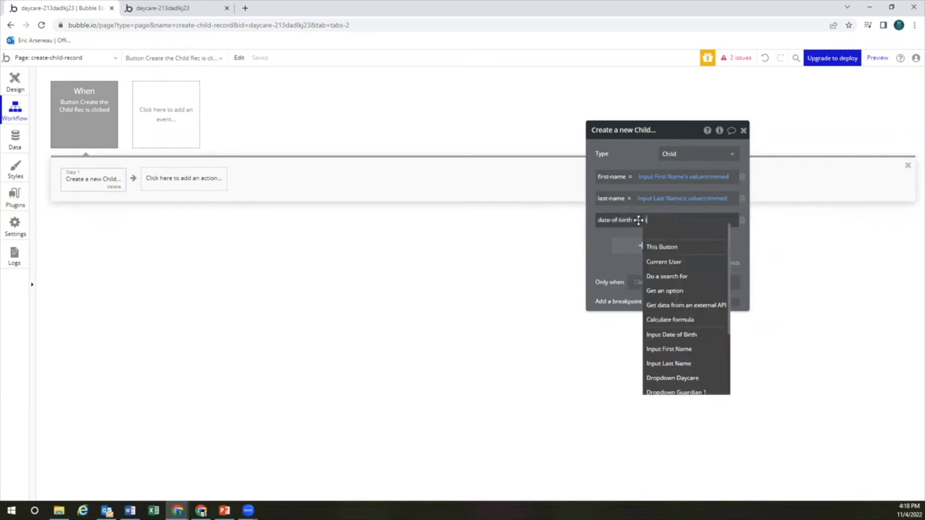
pyautogui.write('input')
pyautogui.click(667, 247)
pyautogui.click(715, 233)
pyautogui.click(684, 247)
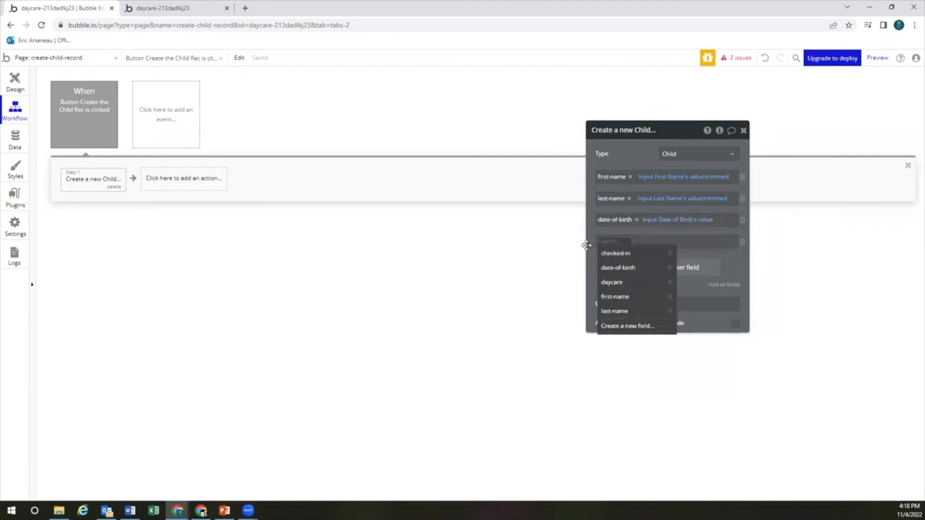
pyautogui.write('gu')
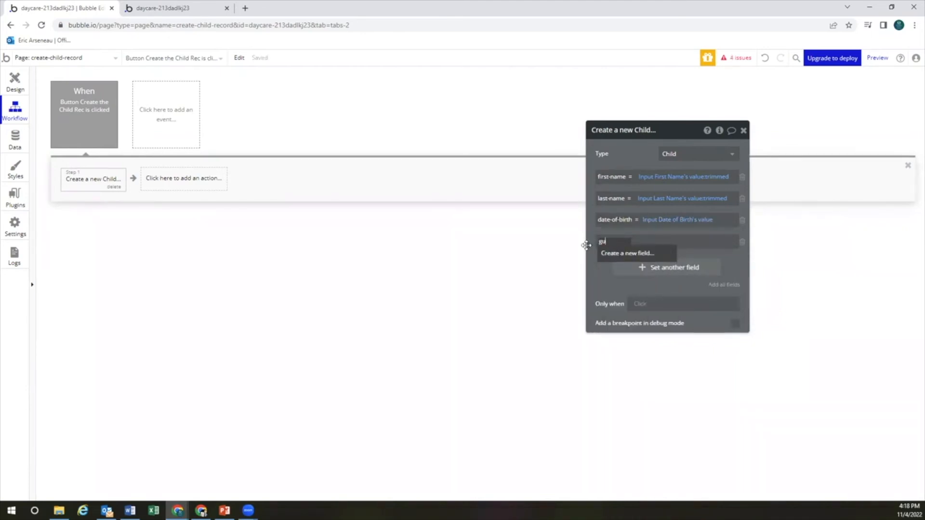
pyautogui.press('BackSpace')
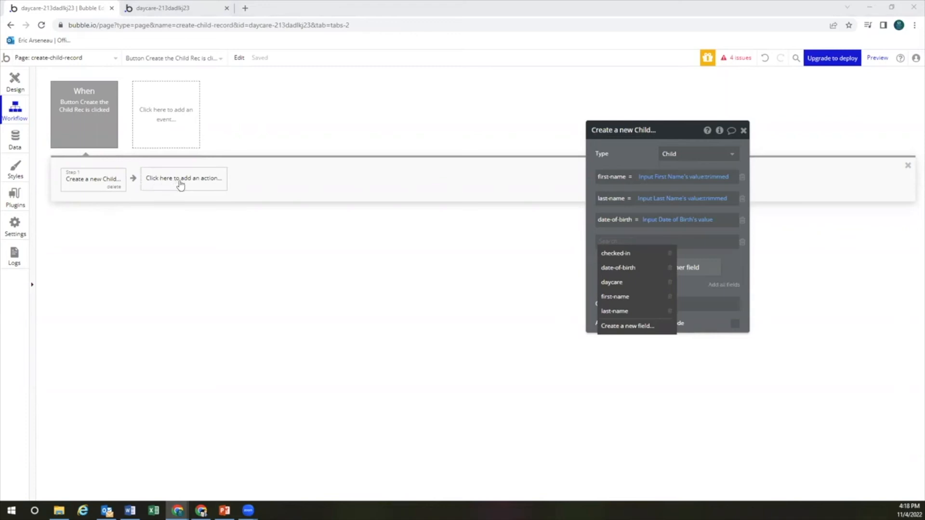
# Create a new Child field named guardian holding a list of Users
pyautogui.click(619, 327)
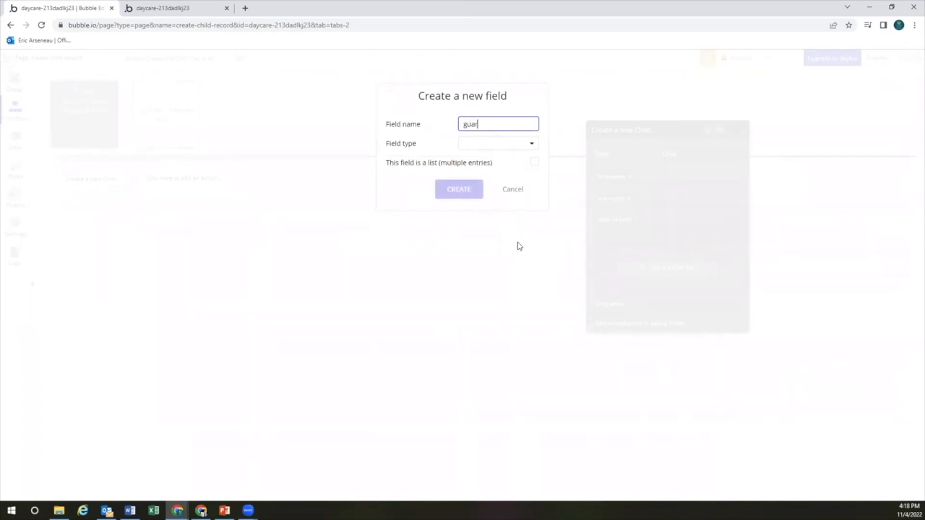
pyautogui.click(496, 144)
pyautogui.scroll(-2, 487, 264)
pyautogui.click(487, 271)
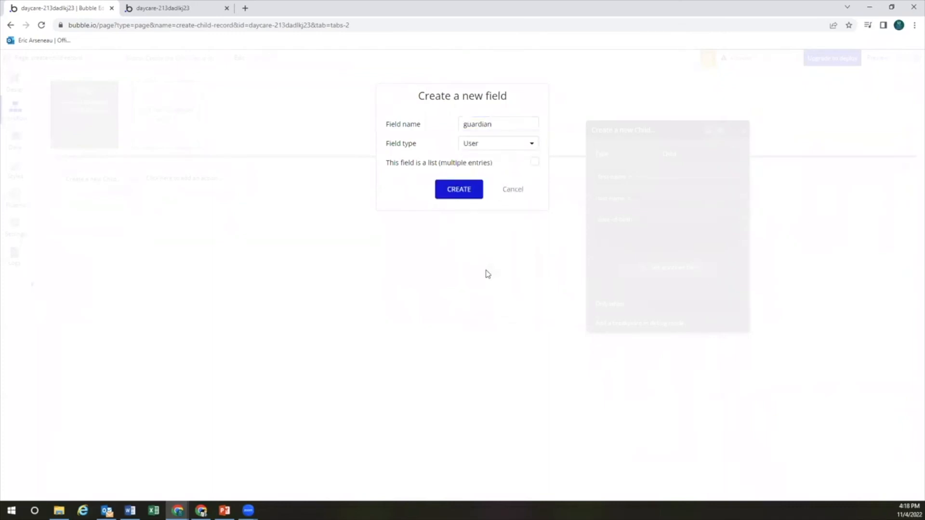
pyautogui.click(536, 164)
pyautogui.click(474, 192)
# Make guardian add Dropdown Guardian 1's value
pyautogui.click(631, 242)
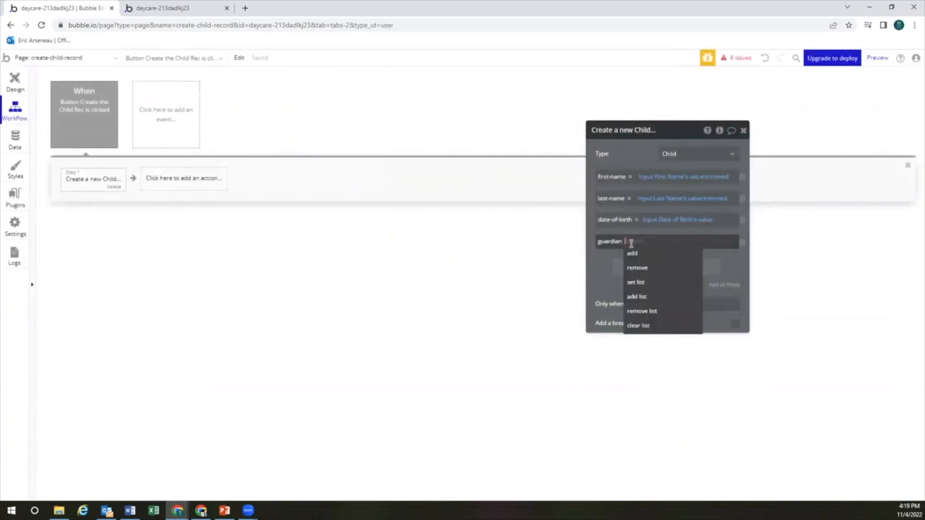
pyautogui.click(633, 254)
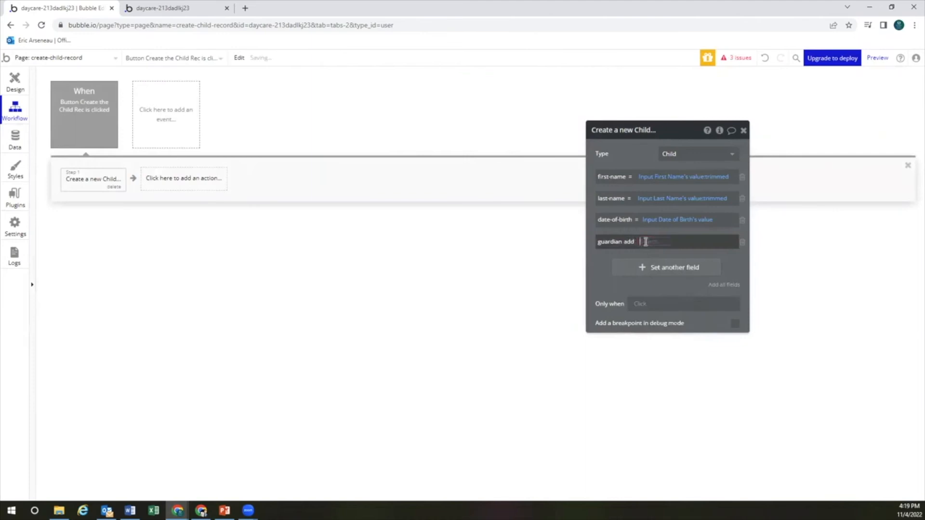
pyautogui.write('drop')
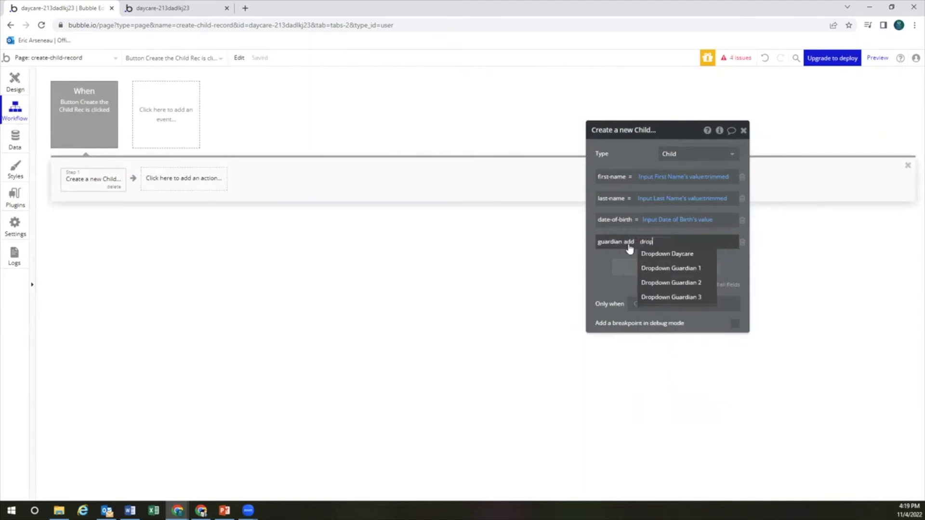
pyautogui.click(670, 268)
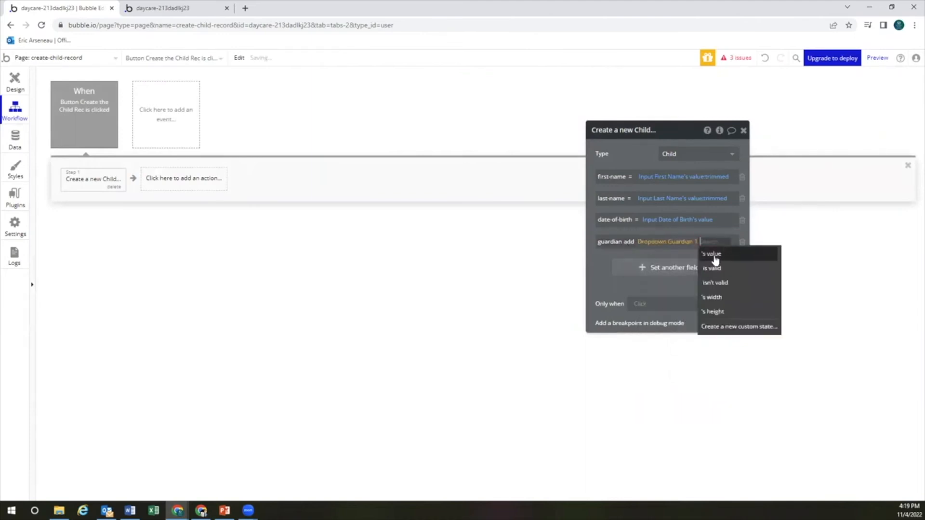
pyautogui.click(690, 255)
pyautogui.click(610, 263)
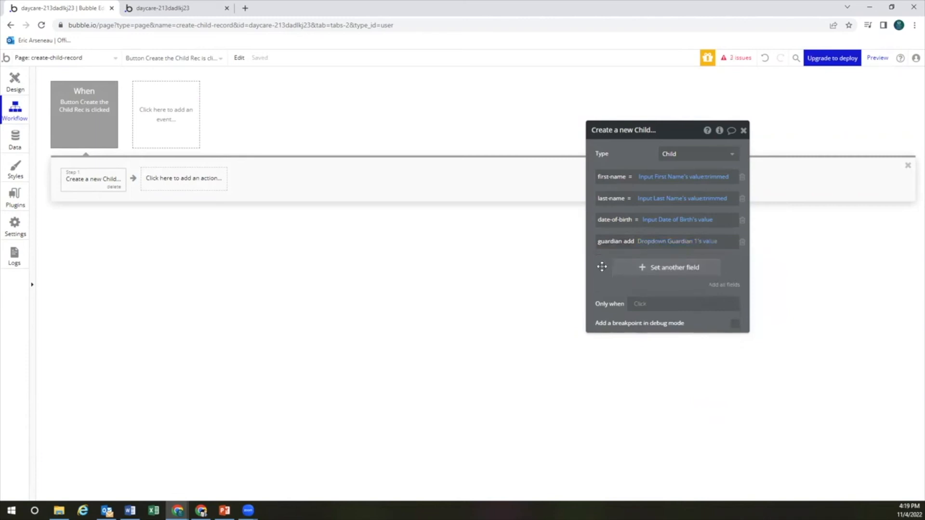
# Add a second guardian row that adds Dropdown Guardian 2's value
pyautogui.click(653, 271)
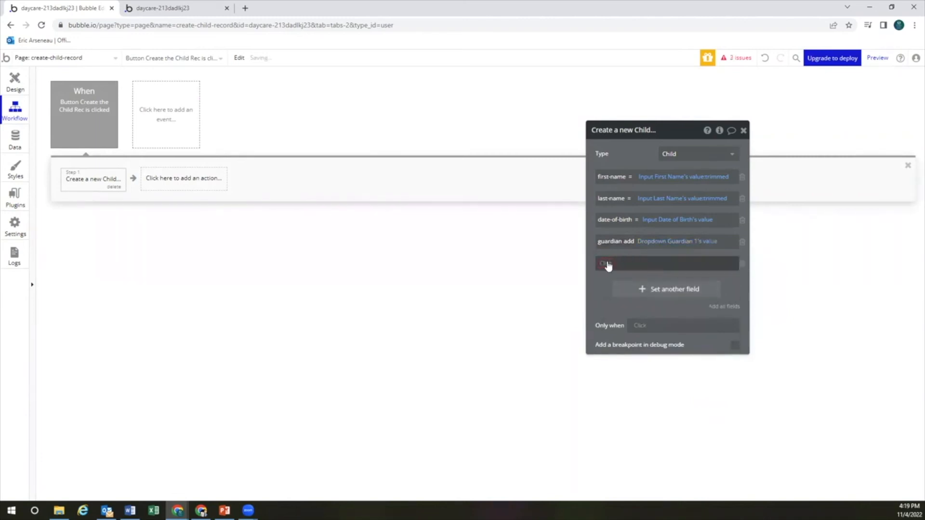
pyautogui.click(608, 263)
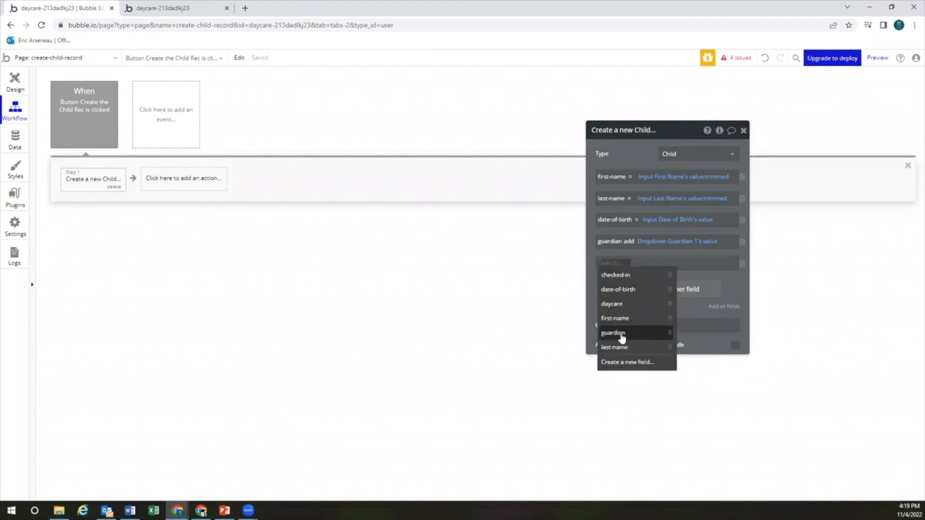
pyautogui.click(619, 333)
pyautogui.click(633, 264)
pyautogui.click(632, 274)
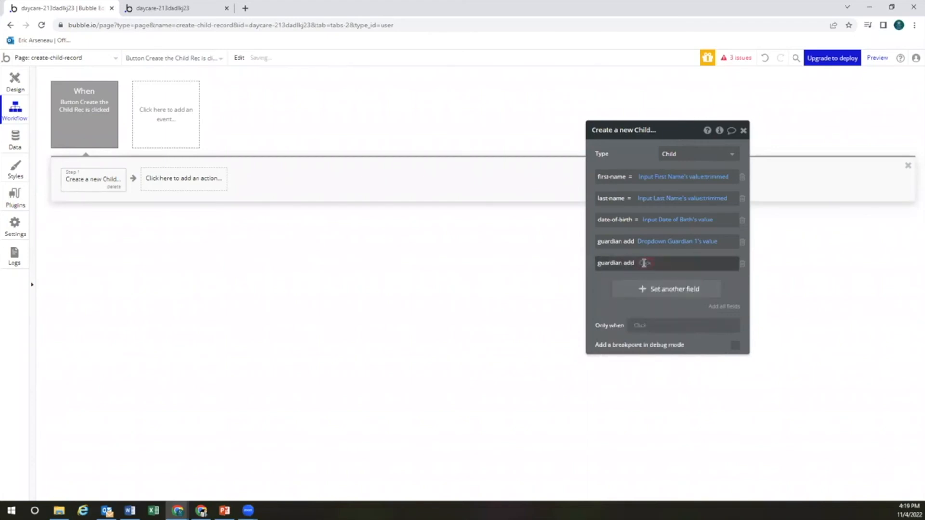
pyautogui.click(643, 264)
pyautogui.write('drop')
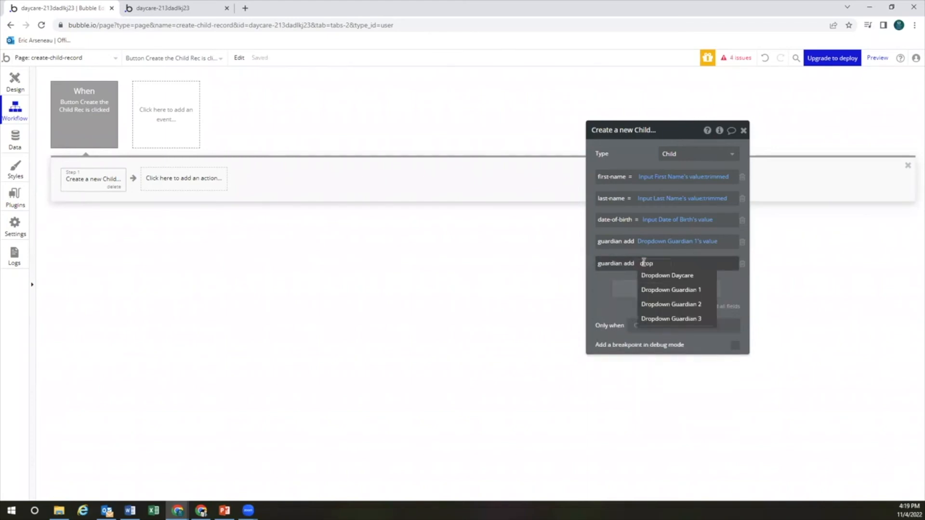
pyautogui.click(708, 304)
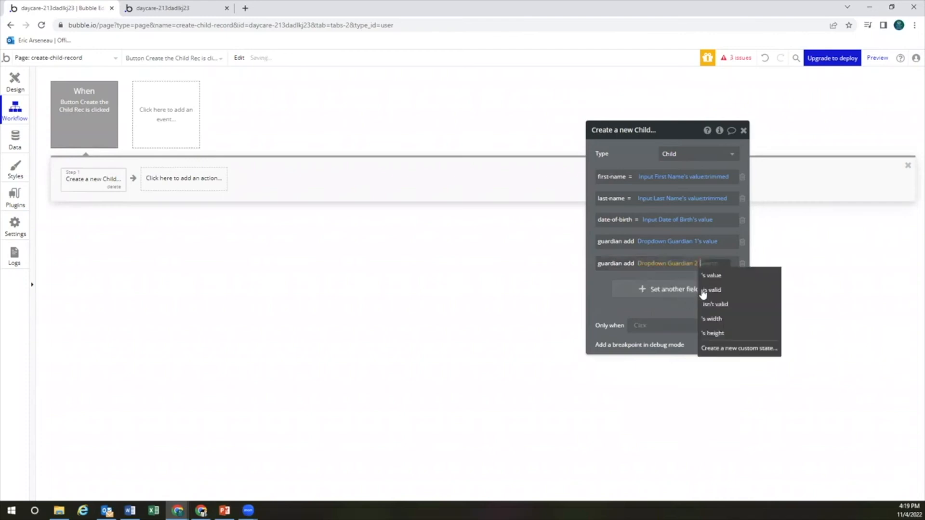
pyautogui.click(710, 273)
# Add a third guardian row that adds Dropdown Guardian 3's value
pyautogui.click(627, 294)
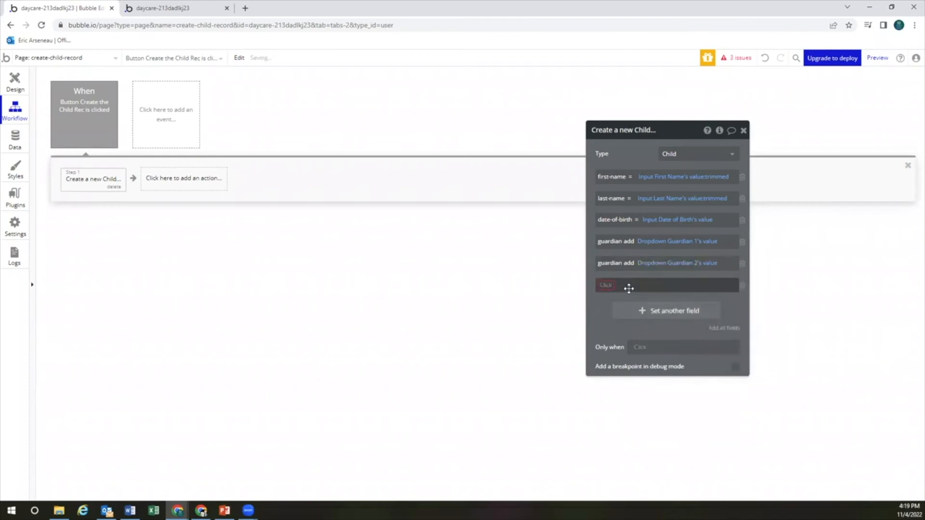
pyautogui.write('gu')
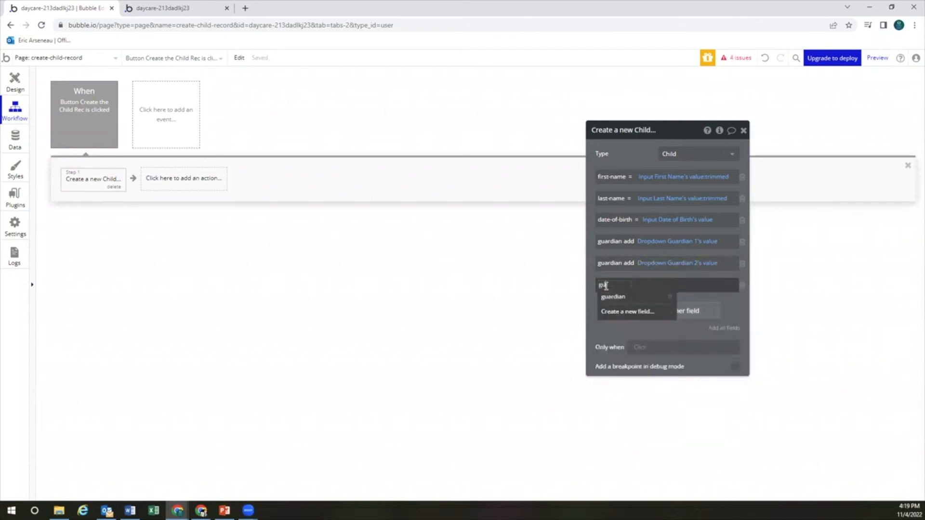
pyautogui.click(612, 297)
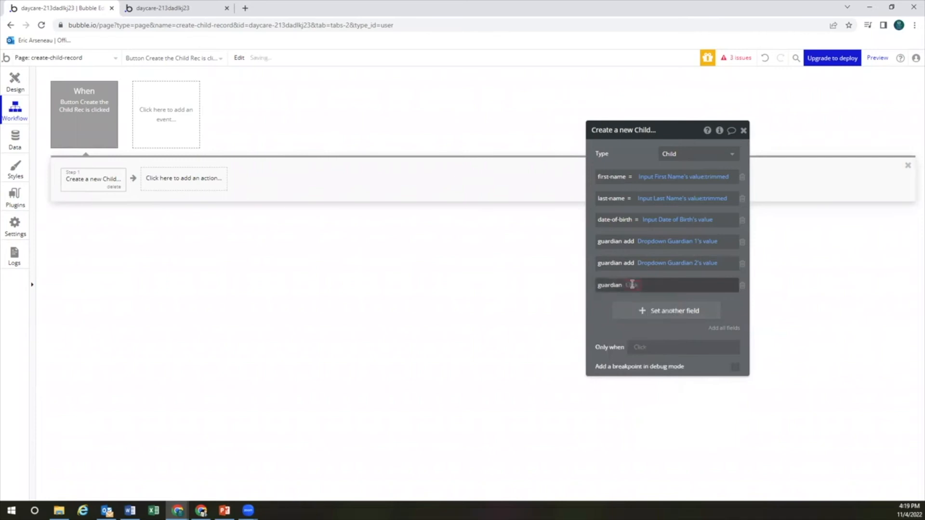
pyautogui.click(644, 285)
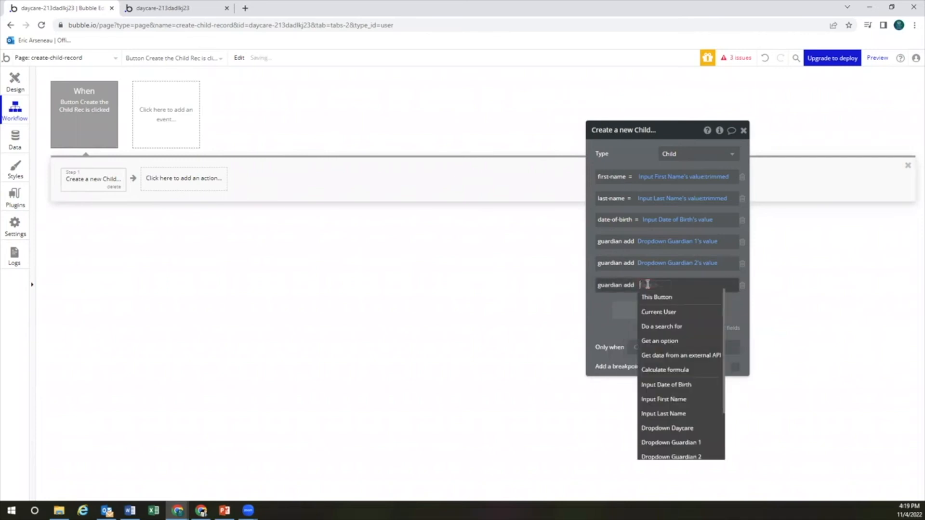
pyautogui.write('drop')
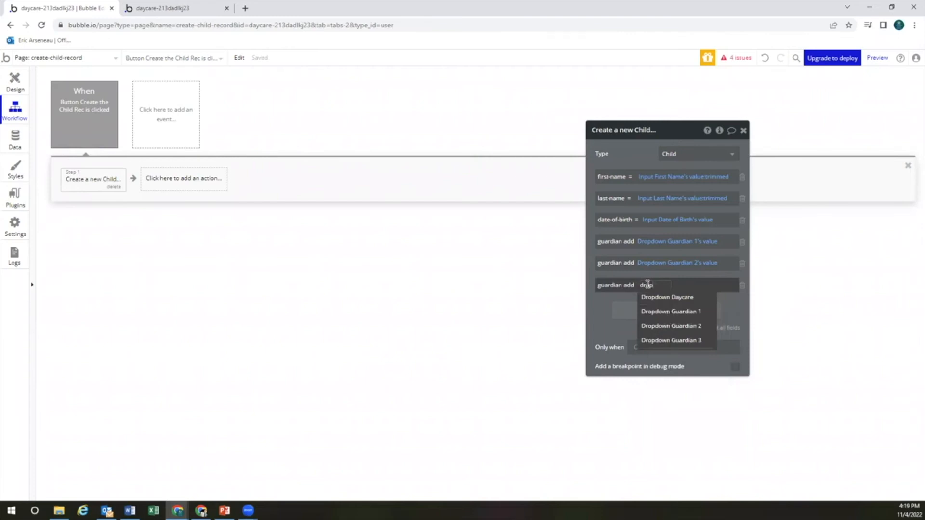
pyautogui.click(673, 340)
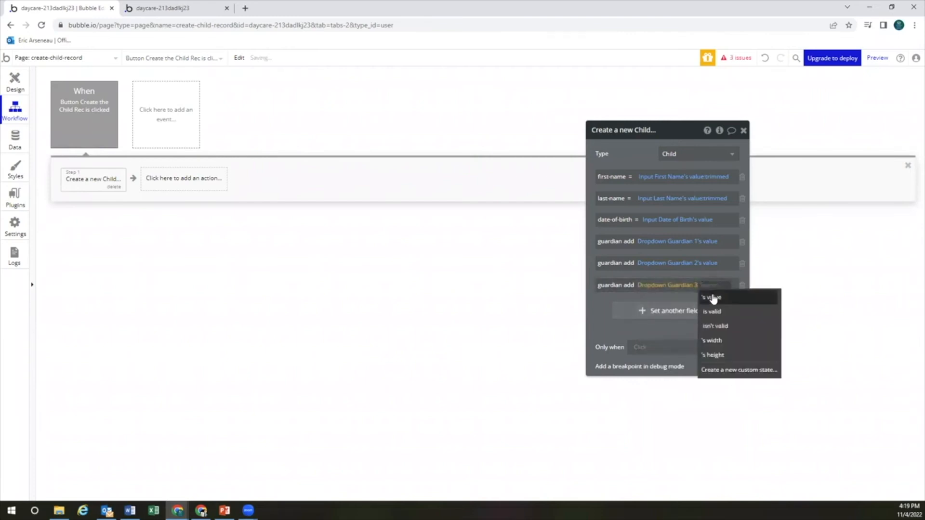
pyautogui.click(713, 298)
pyautogui.moveTo(593, 316); pyautogui.dragTo(604, 315)
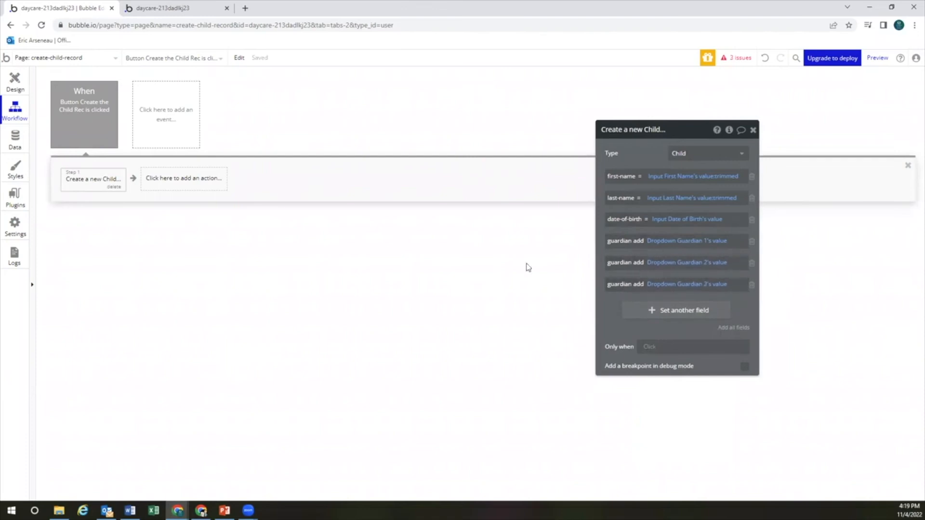
# Review the Child data type's fields, then open Primary fields from the All Children table
pyautogui.click(21, 146)
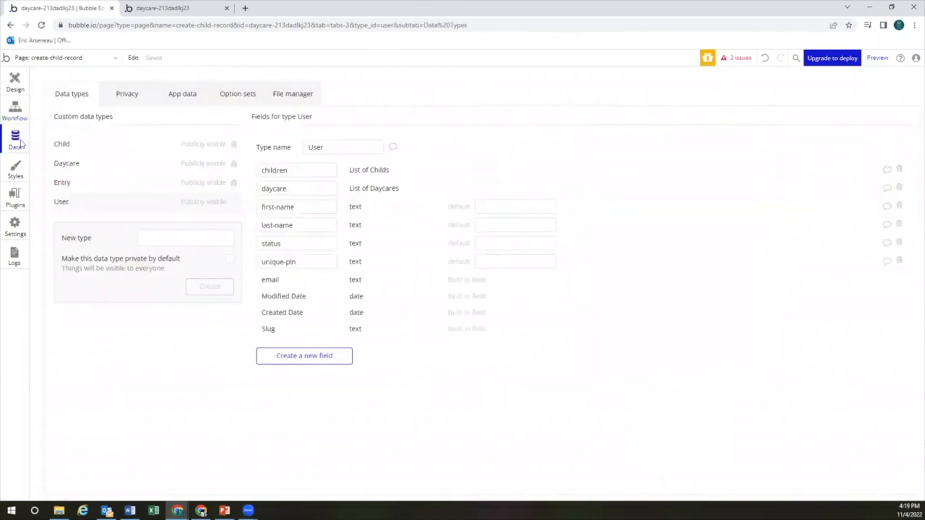
pyautogui.click(181, 99)
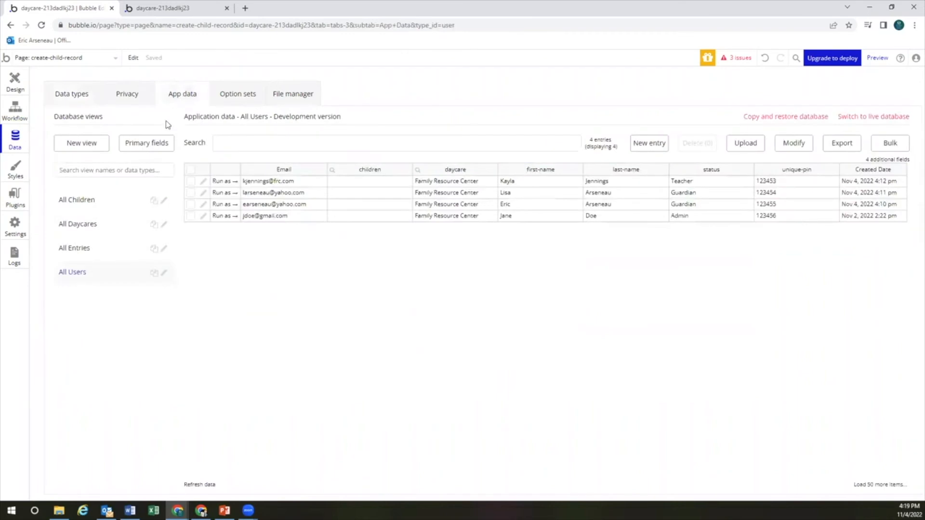
pyautogui.click(96, 200)
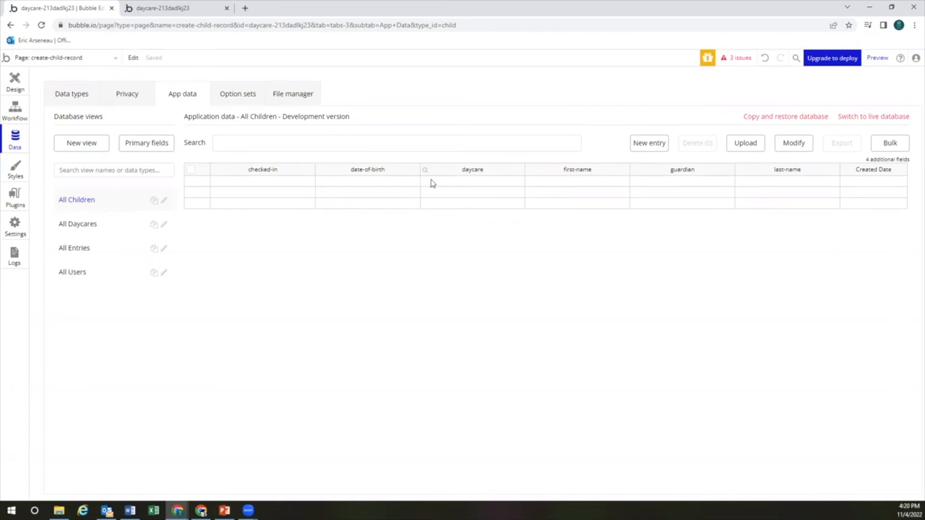
pyautogui.click(87, 98)
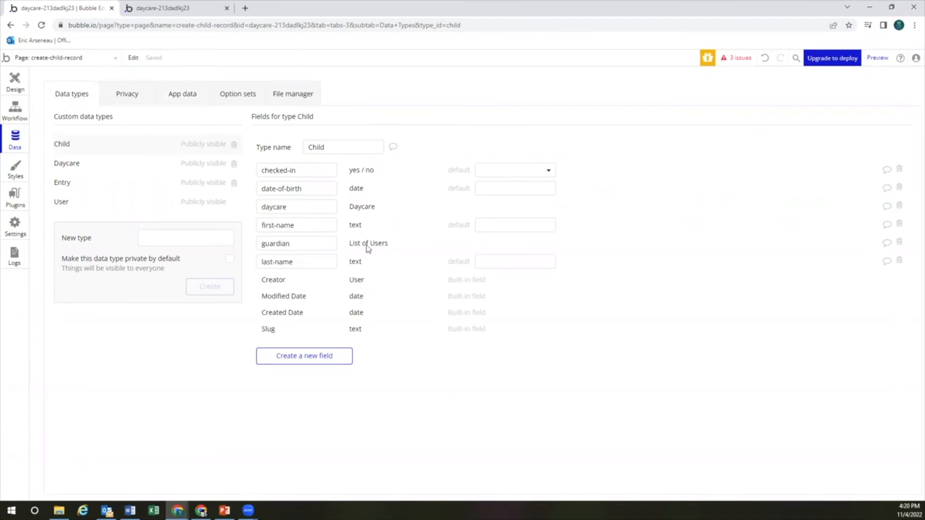
pyautogui.click(187, 98)
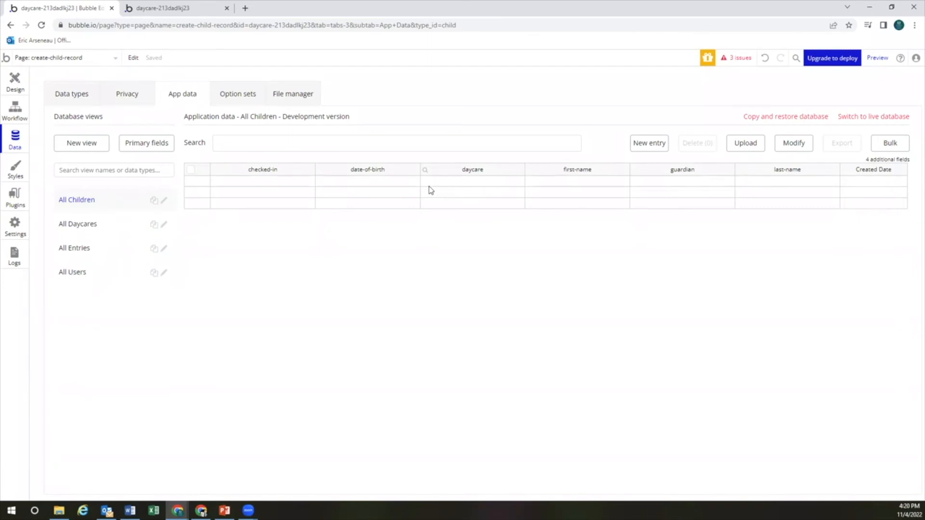
pyautogui.click(425, 171)
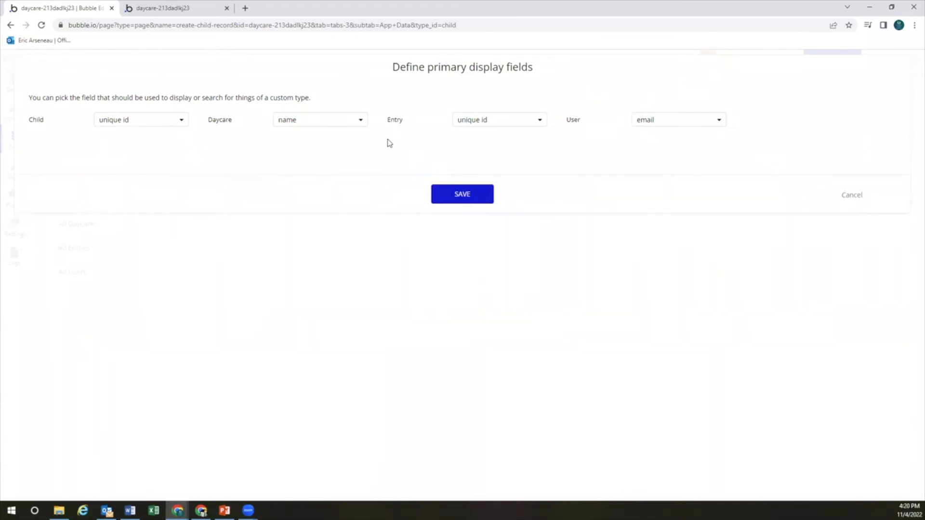
# Set Child's primary display field to first-name, keep Entry as unique id, and save
pyautogui.click(164, 120)
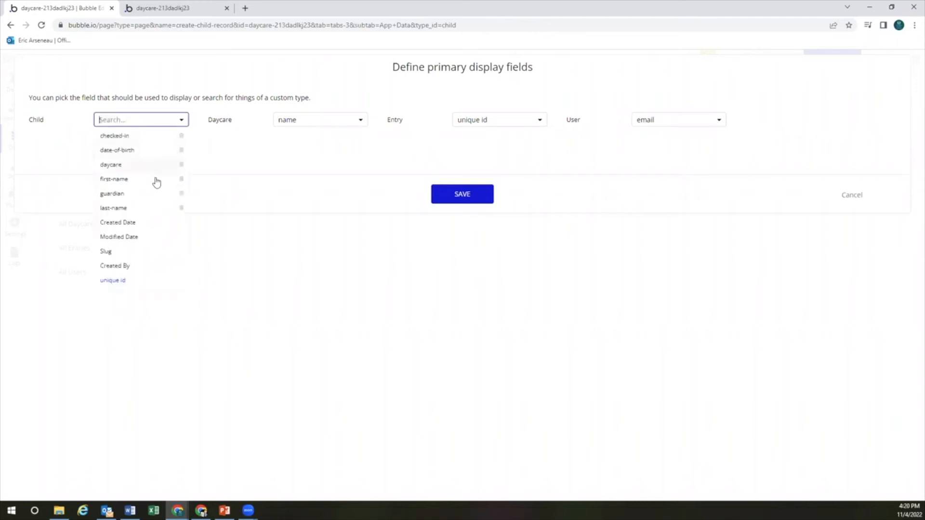
pyautogui.click(140, 179)
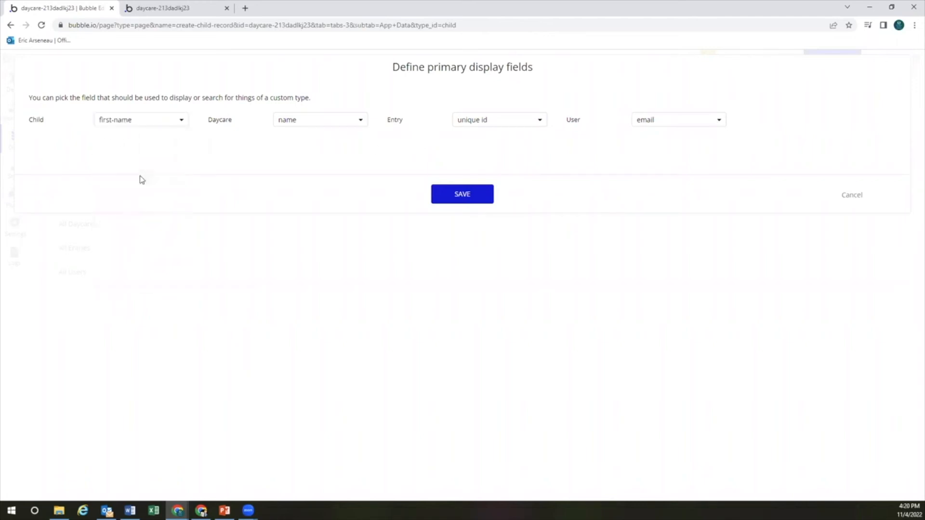
pyautogui.click(469, 121)
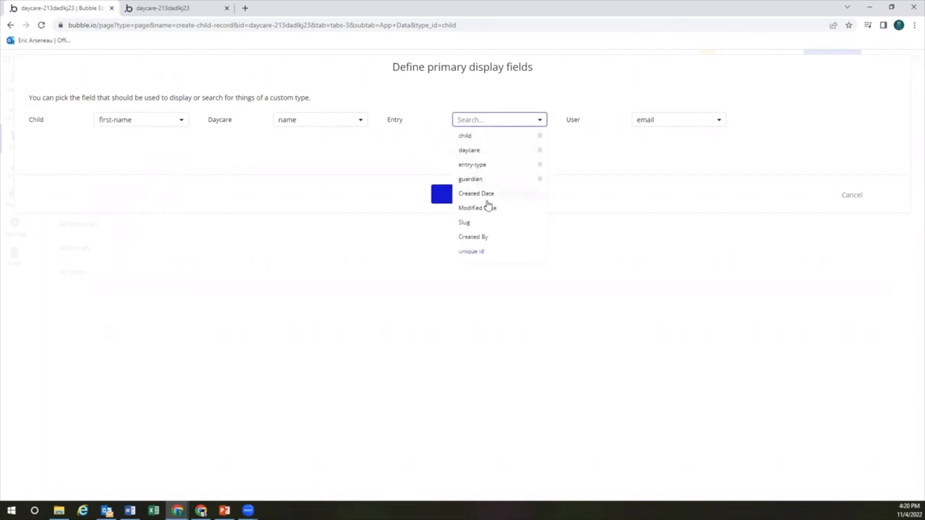
pyautogui.click(399, 162)
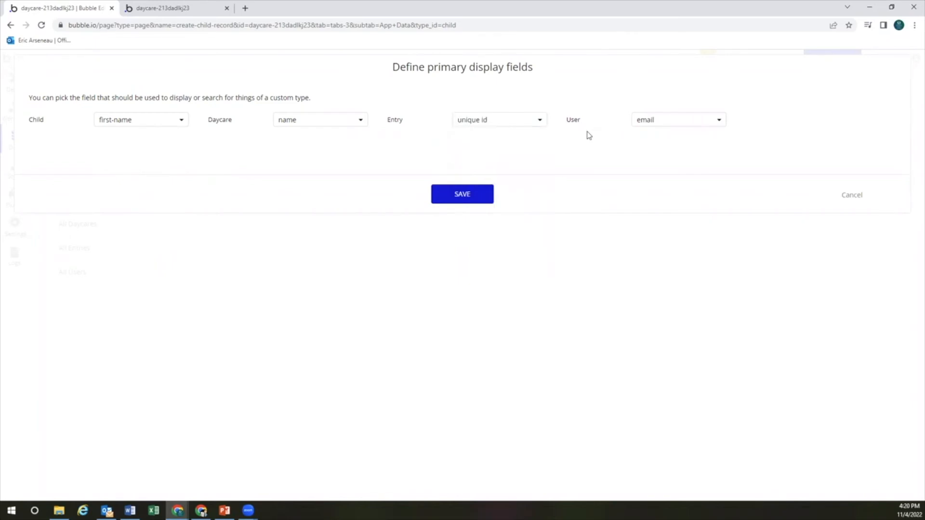
pyautogui.click(475, 195)
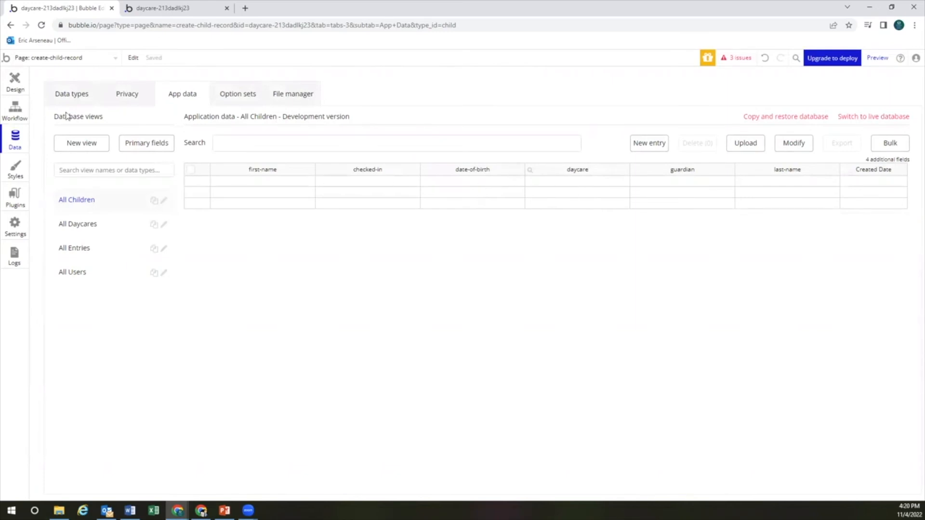
pyautogui.click(24, 89)
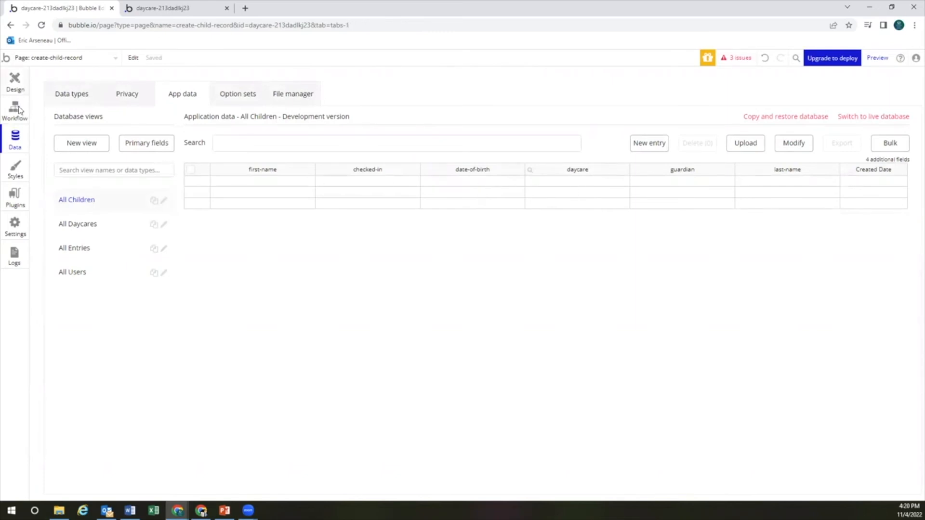
# Set daycare to Dropdown Daycare's value, then add a Reset relevant inputs step
pyautogui.click(19, 110)
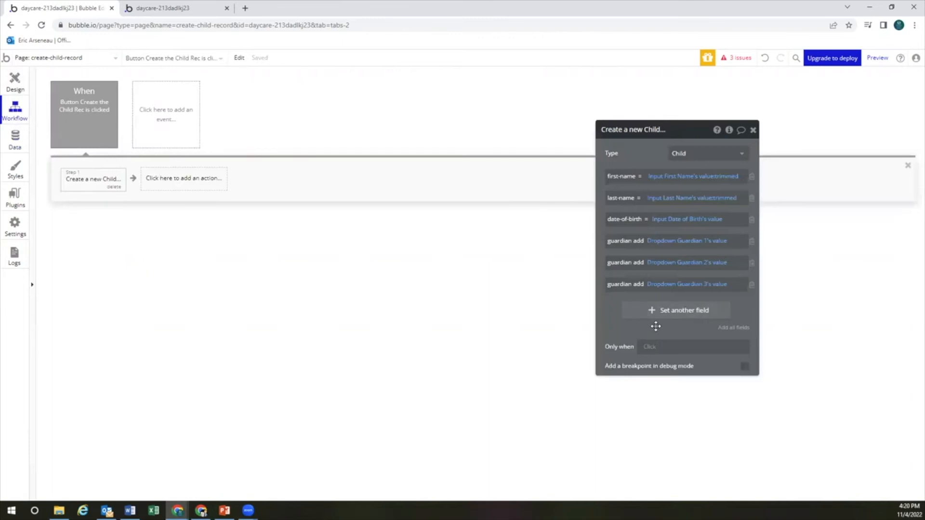
pyautogui.click(667, 310)
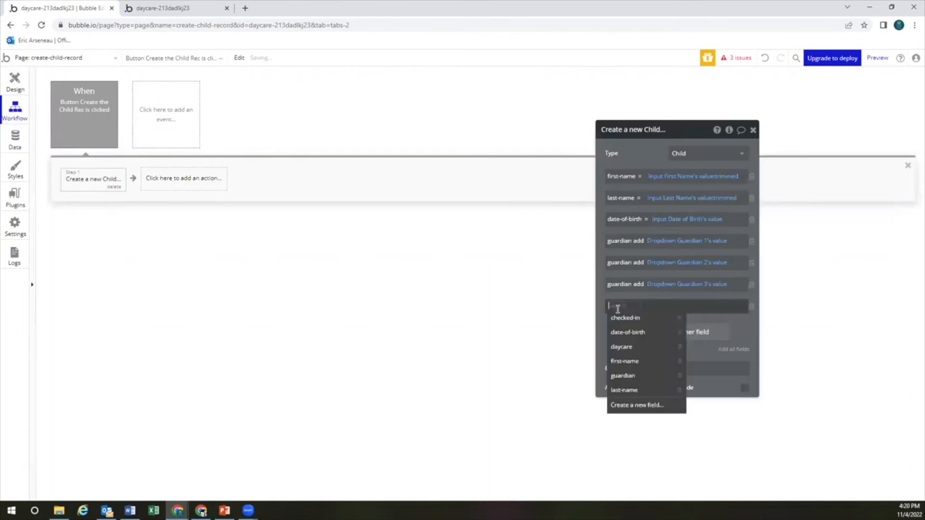
pyautogui.click(626, 347)
pyautogui.click(645, 307)
pyautogui.write('drop')
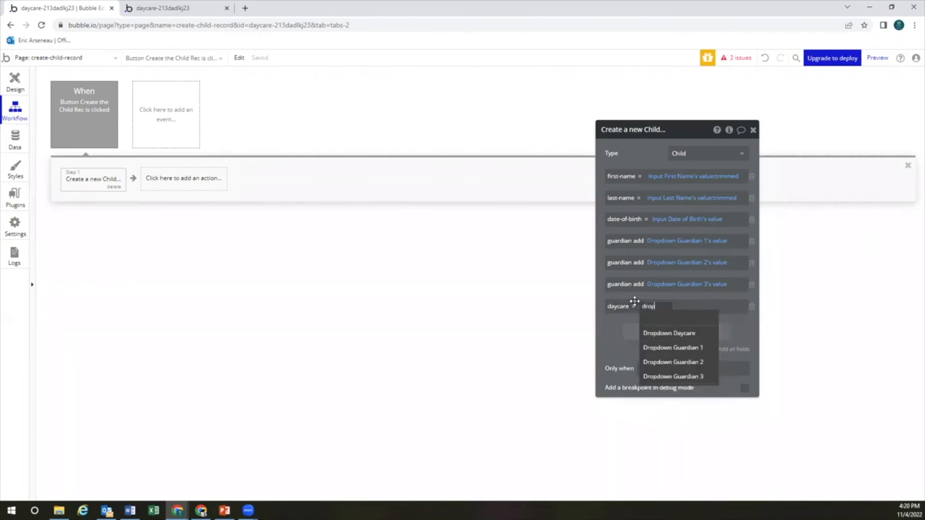
pyautogui.click(660, 332)
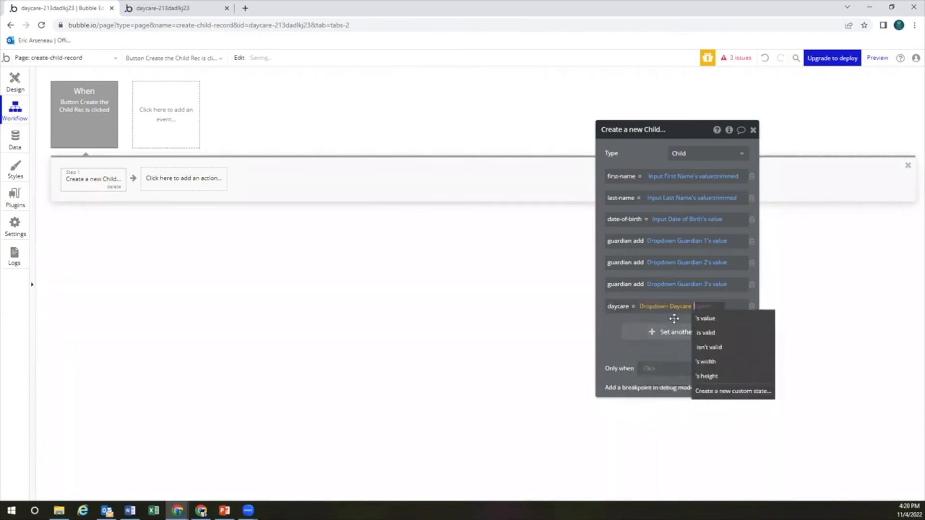
pyautogui.click(702, 316)
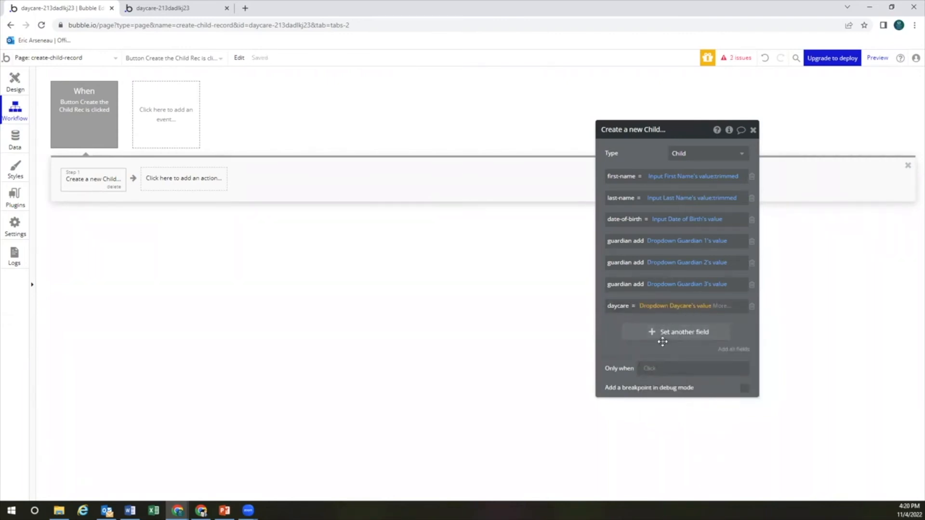
pyautogui.click(195, 178)
pyautogui.click(206, 210)
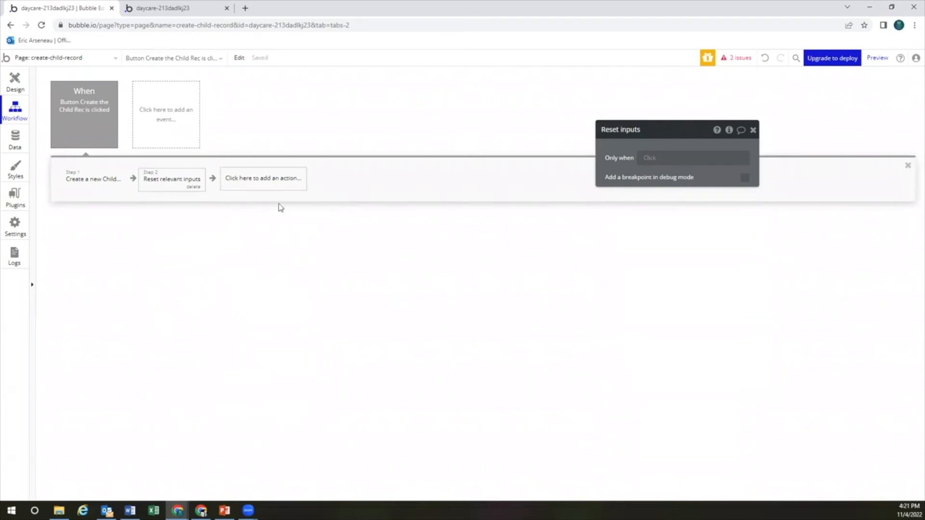
# Add a Make changes to thing action as step 3 of the workflow
pyautogui.click(271, 187)
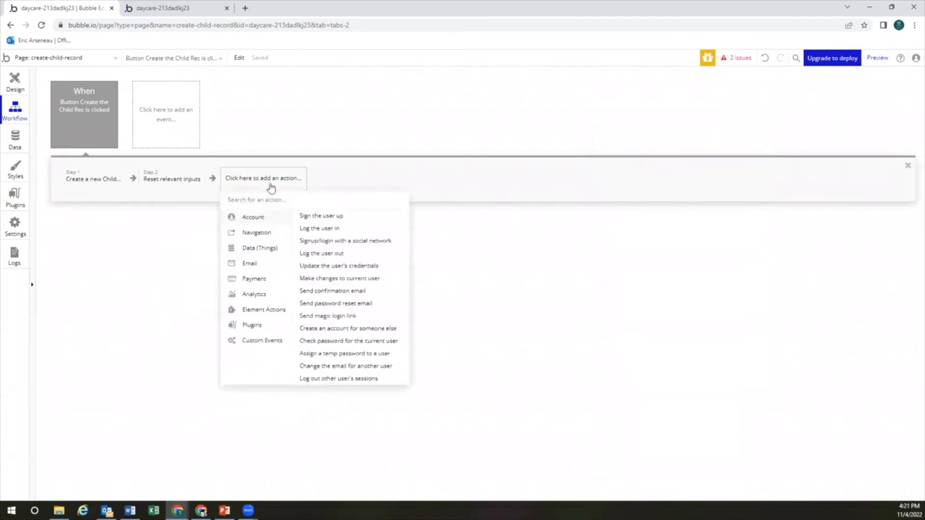
pyautogui.moveTo(262, 235)
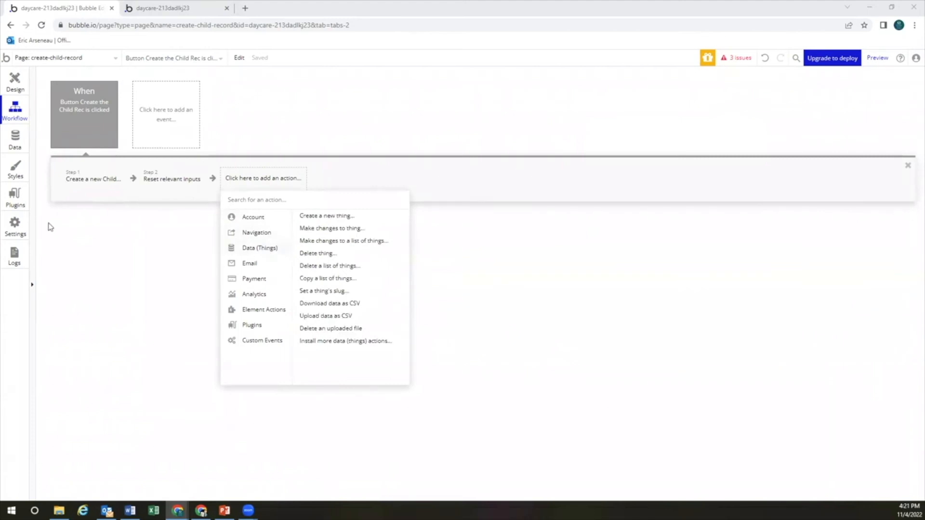
pyautogui.click(316, 229)
pyautogui.click(690, 153)
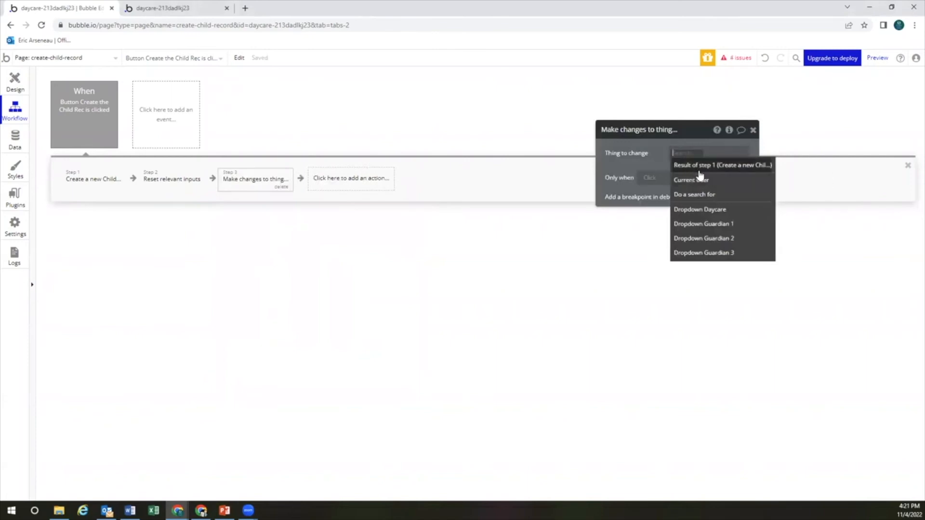
# Make the thing to change a search for Users constrained on unique id
pyautogui.click(704, 194)
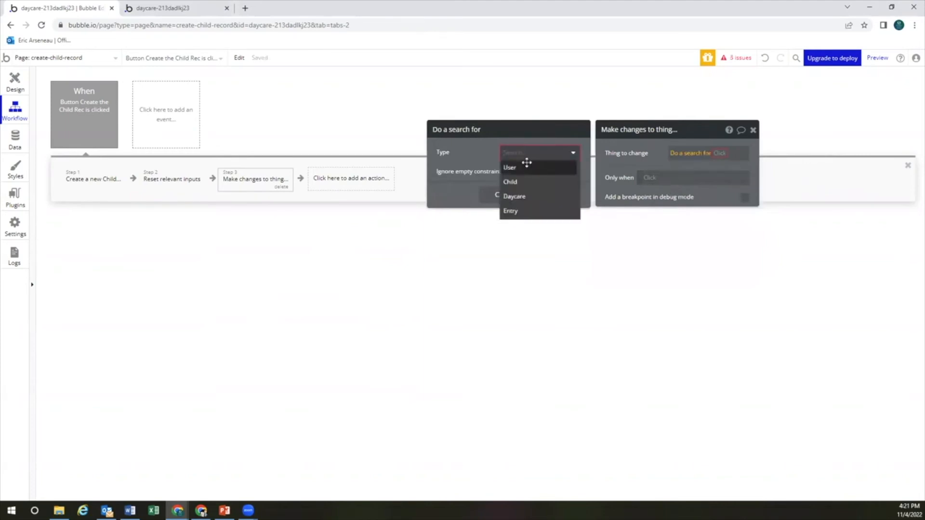
pyautogui.click(526, 167)
pyautogui.click(503, 178)
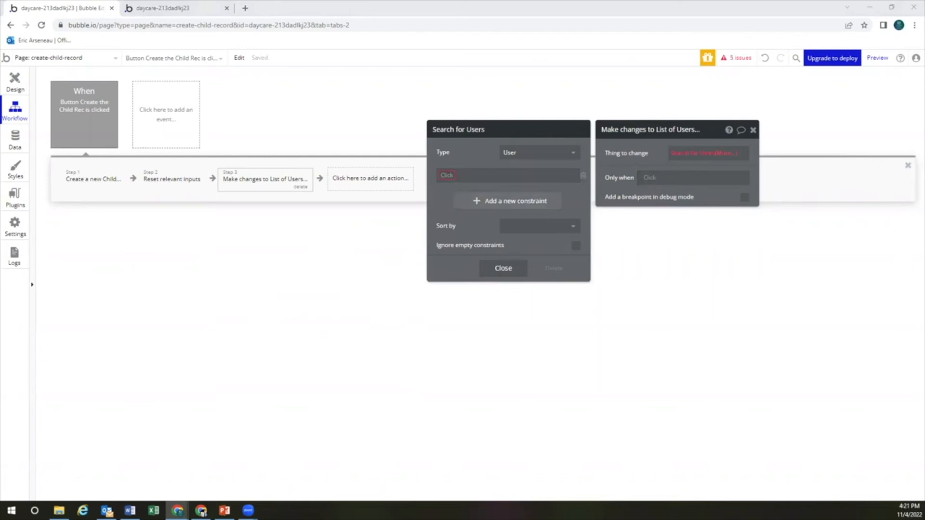
pyautogui.click(465, 179)
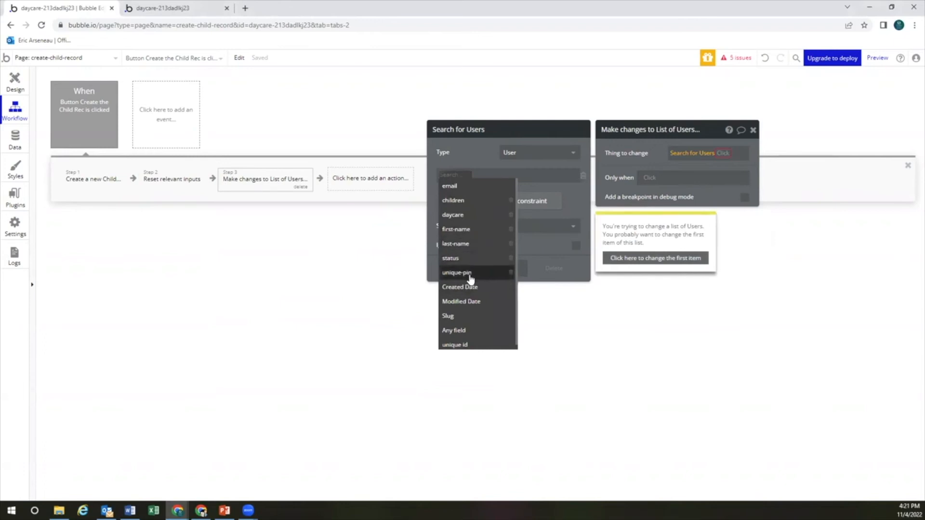
pyautogui.click(477, 344)
# Match unique id to Dropdown Guardian 1's value's unique id and take the :first item
pyautogui.click(480, 176)
pyautogui.write('drop')
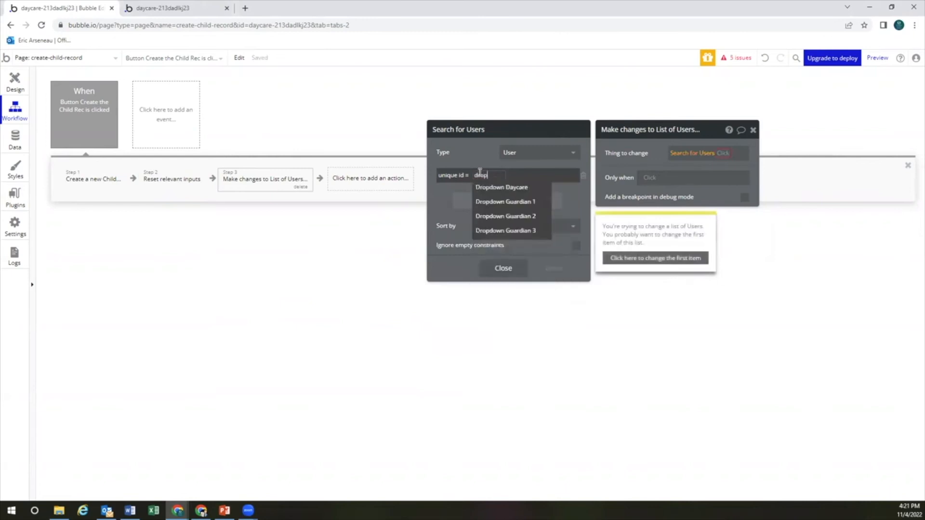
pyautogui.click(506, 201)
pyautogui.click(557, 189)
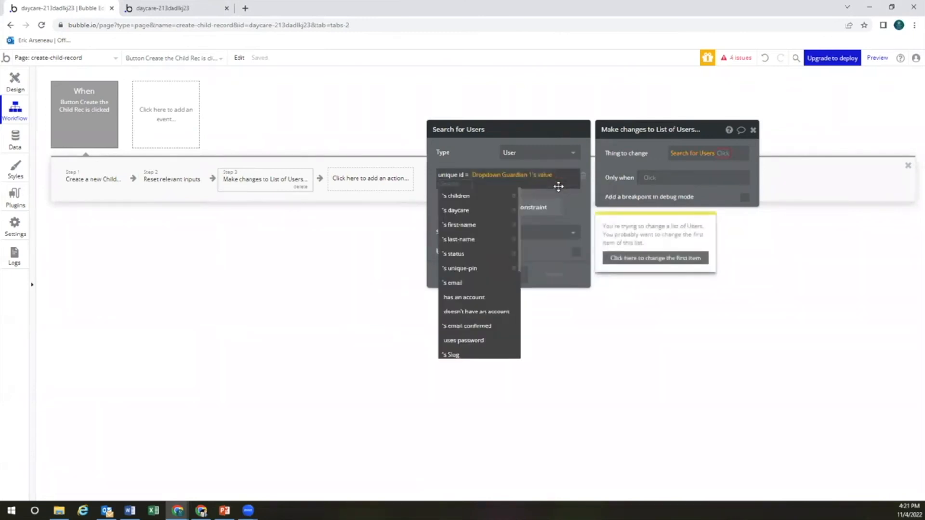
pyautogui.click(586, 217)
pyautogui.click(559, 179)
pyautogui.scroll(-5, 477, 308)
pyautogui.click(469, 309)
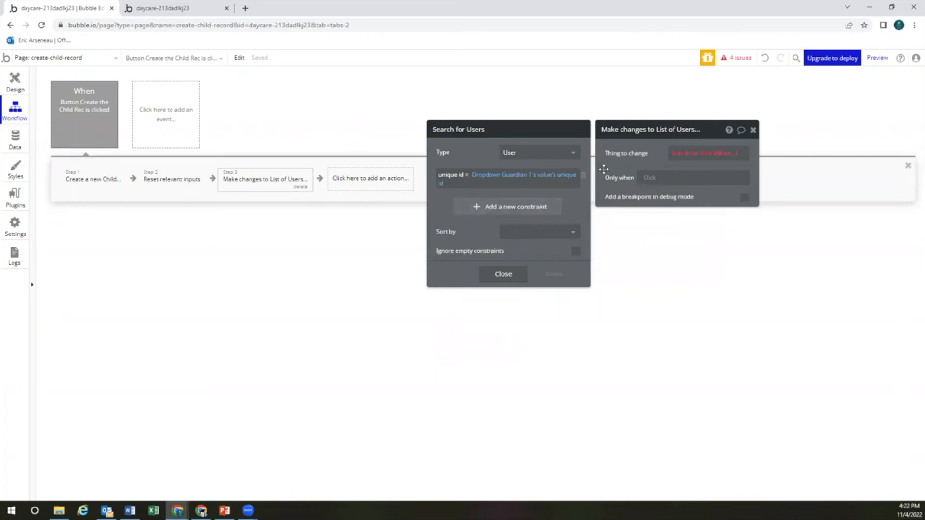
pyautogui.click(731, 155)
pyautogui.click(653, 260)
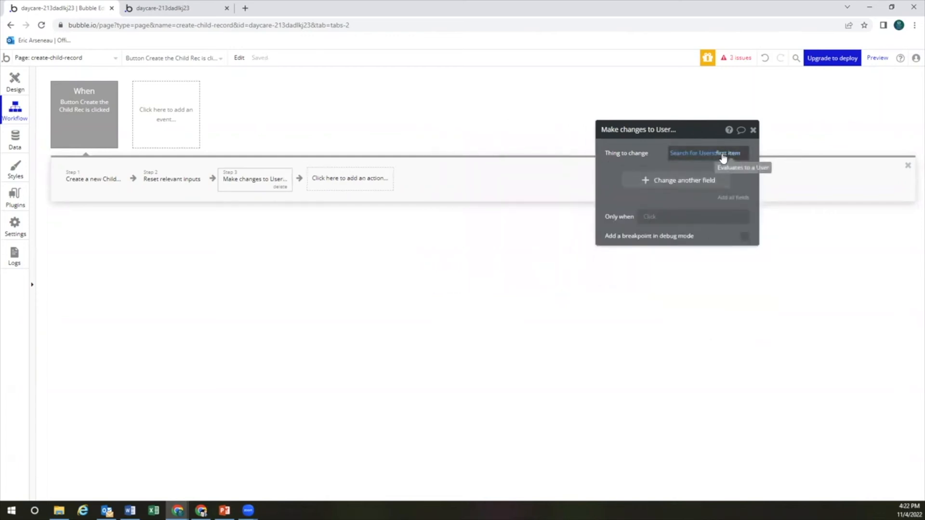
pyautogui.click(697, 153)
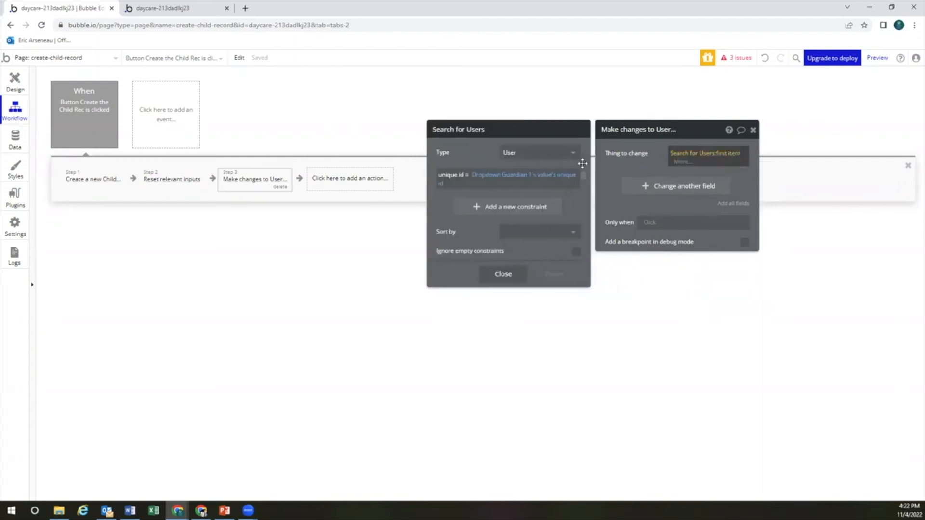
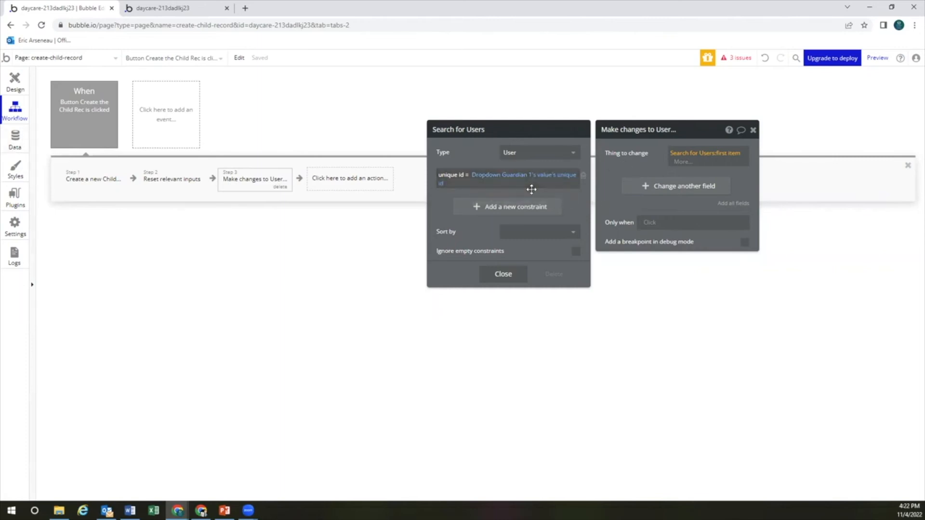
# Check the four existing user records in the All Users data view, then return to the workflow
pyautogui.click(17, 141)
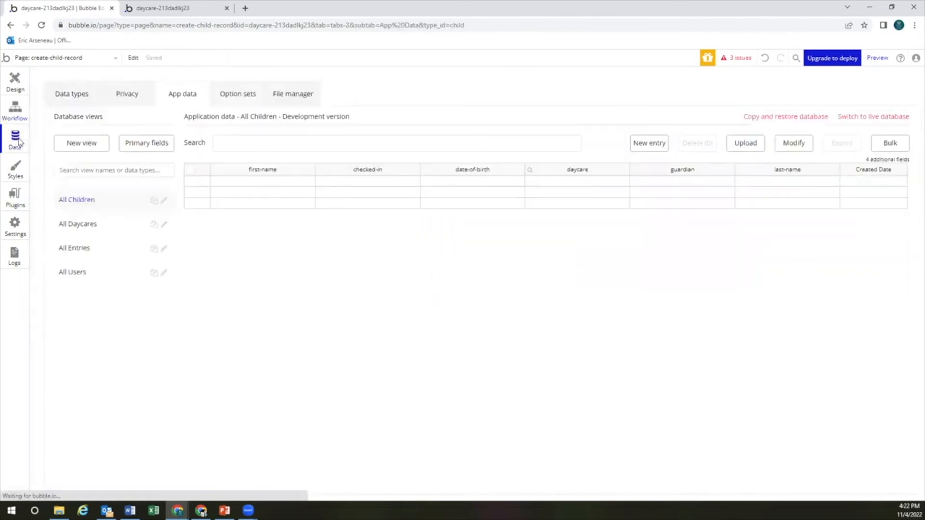
pyautogui.click(102, 273)
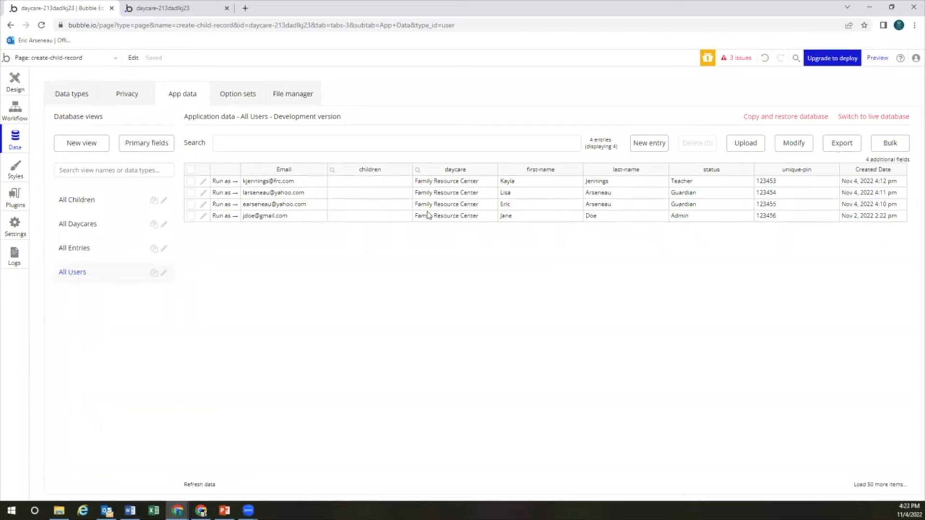
pyautogui.click(19, 112)
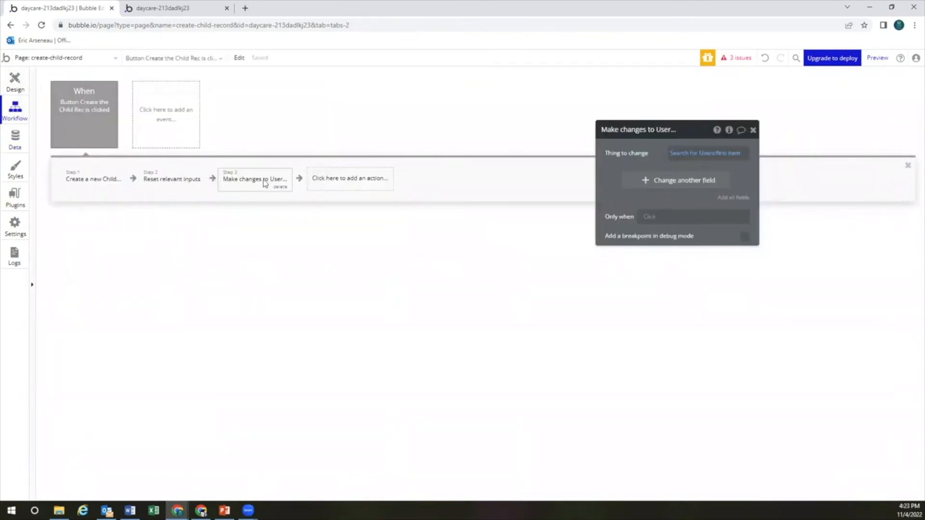
# Duplicate step 3's Make changes to User action as step 4
pyautogui.click(341, 182)
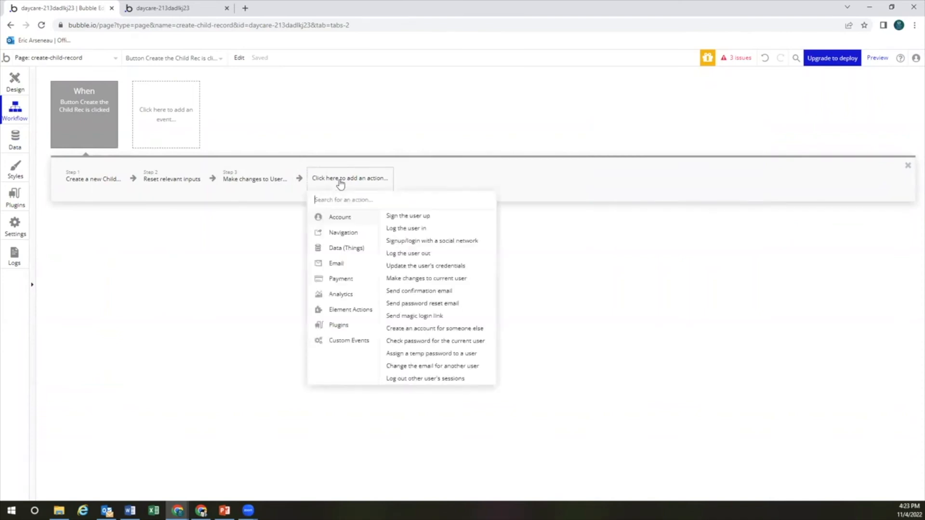
pyautogui.click(234, 179)
pyautogui.rightClick(252, 176)
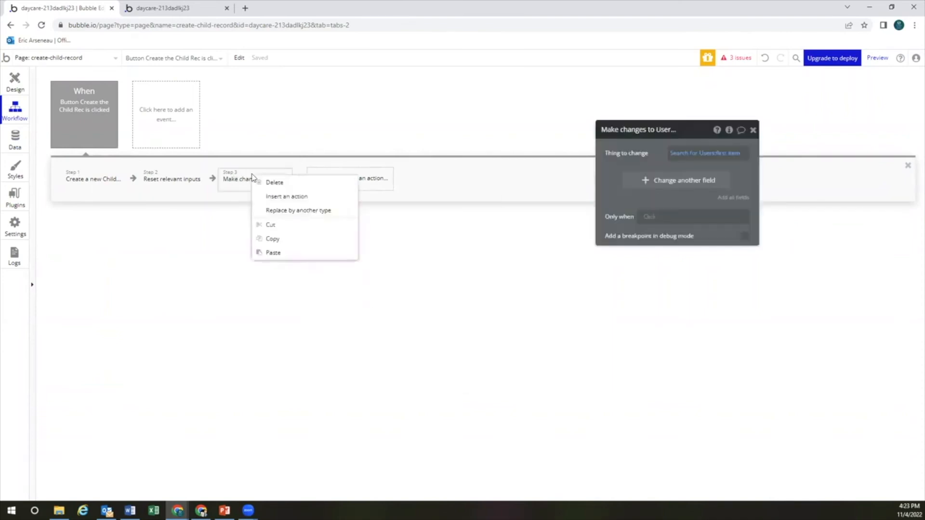
pyautogui.click(301, 239)
pyautogui.click(337, 182)
pyautogui.click(357, 188)
# Change step 4's user search constraint to unique id = Dropdown Guardian 2's value's unique id
pyautogui.click(682, 155)
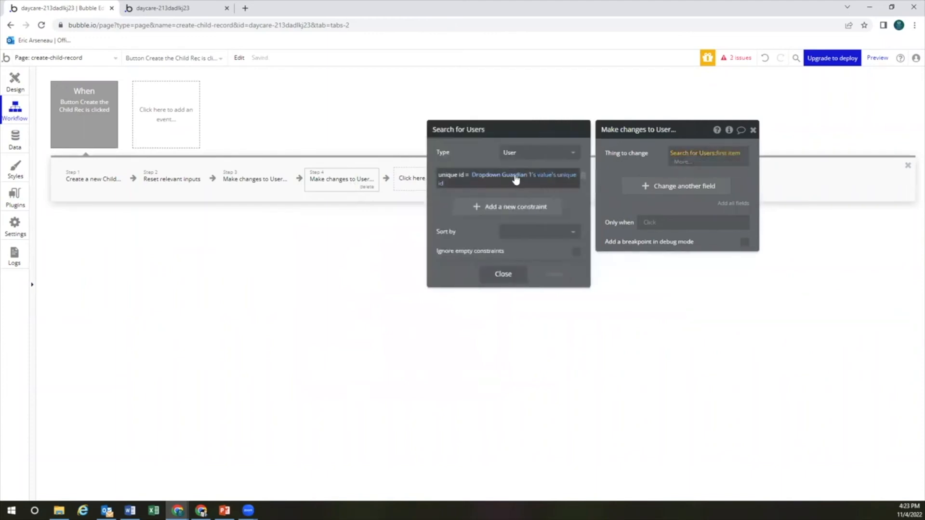
pyautogui.click(518, 178)
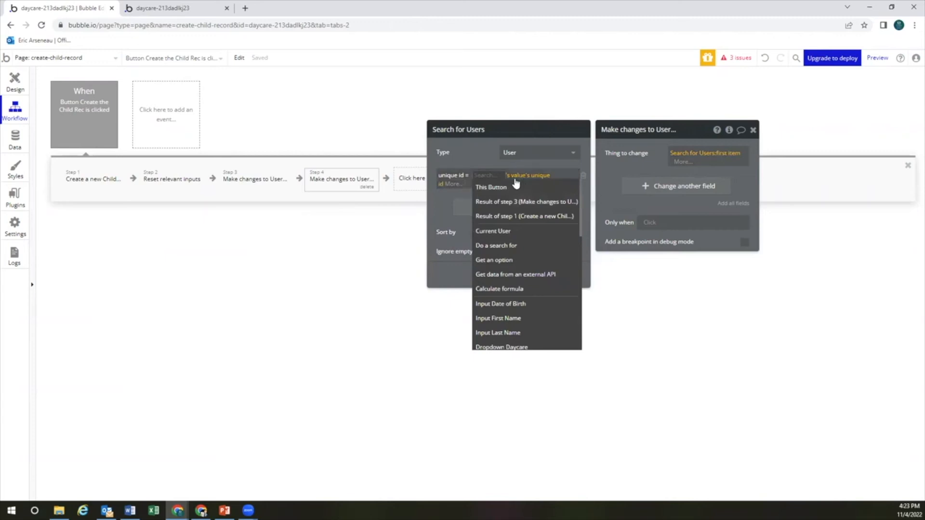
pyautogui.write('input')
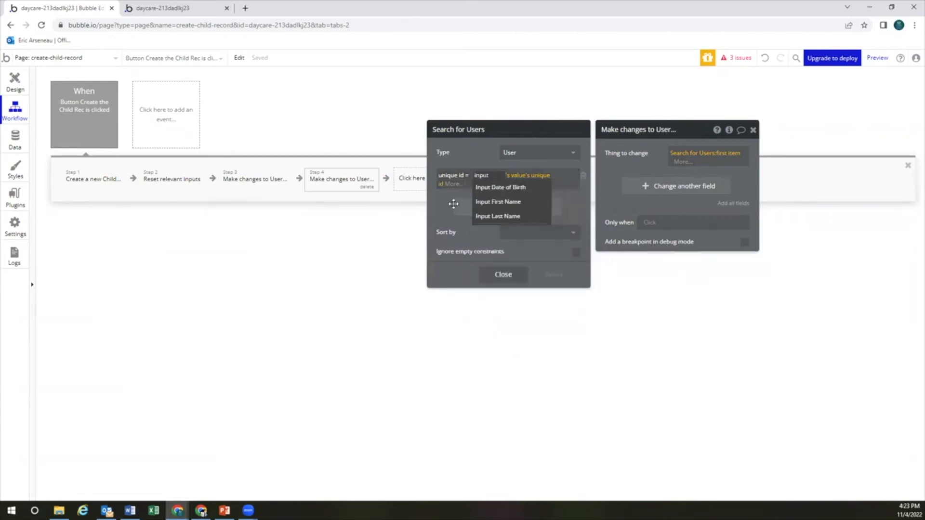
pyautogui.click(446, 198)
pyautogui.click(583, 177)
pyautogui.click(531, 183)
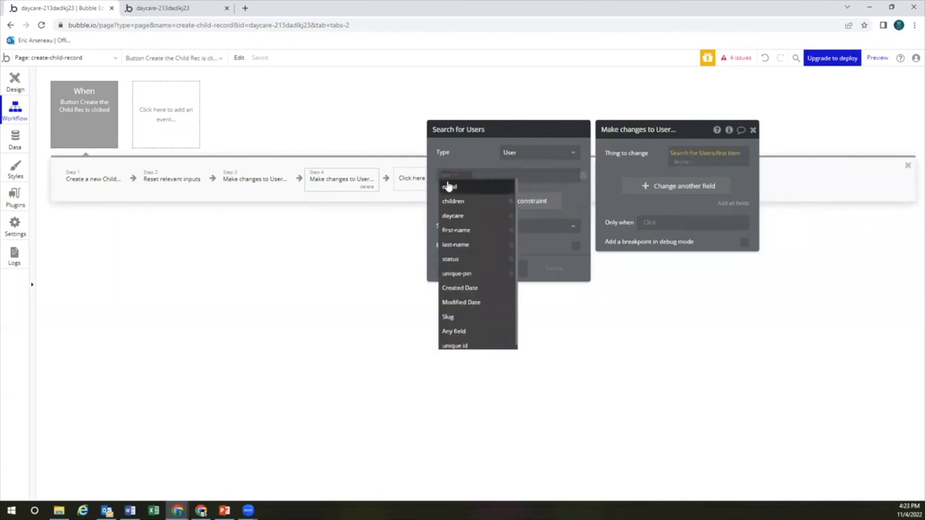
pyautogui.write('un')
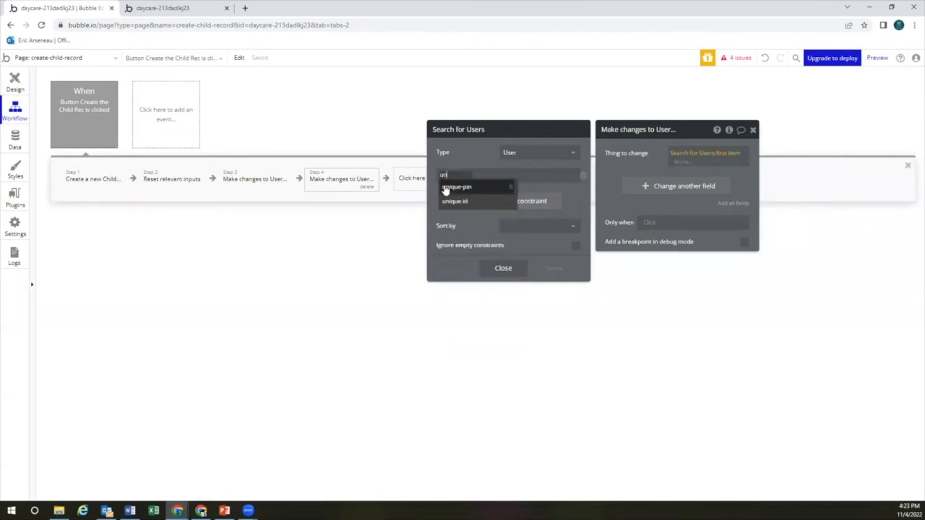
pyautogui.click(462, 201)
pyautogui.click(479, 176)
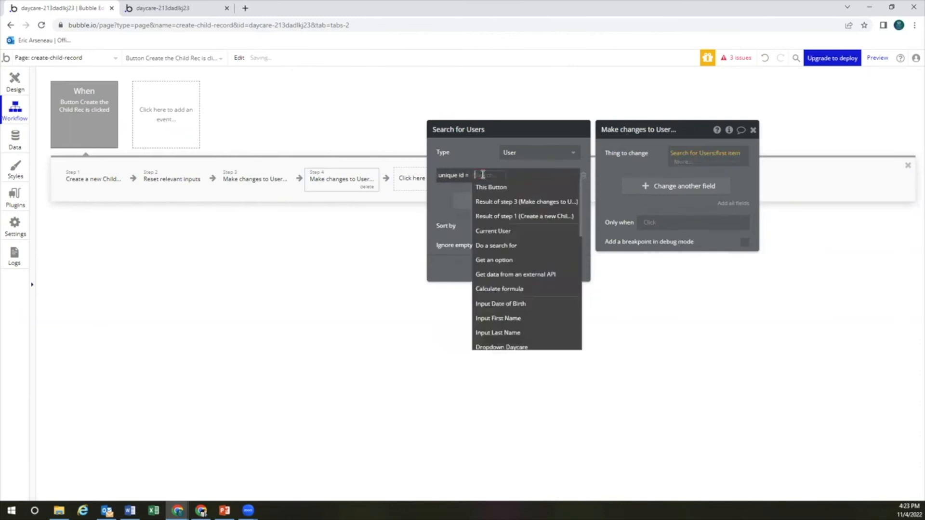
pyautogui.write('dro')
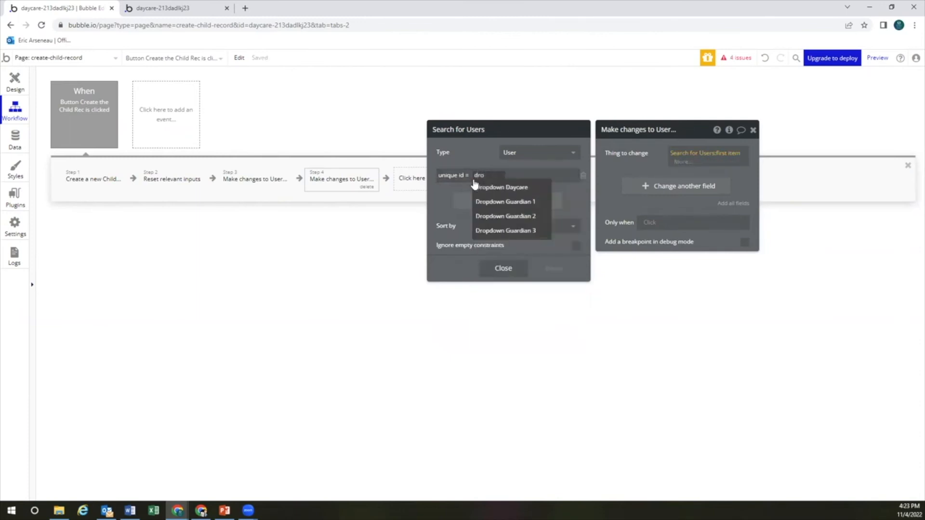
pyautogui.click(533, 216)
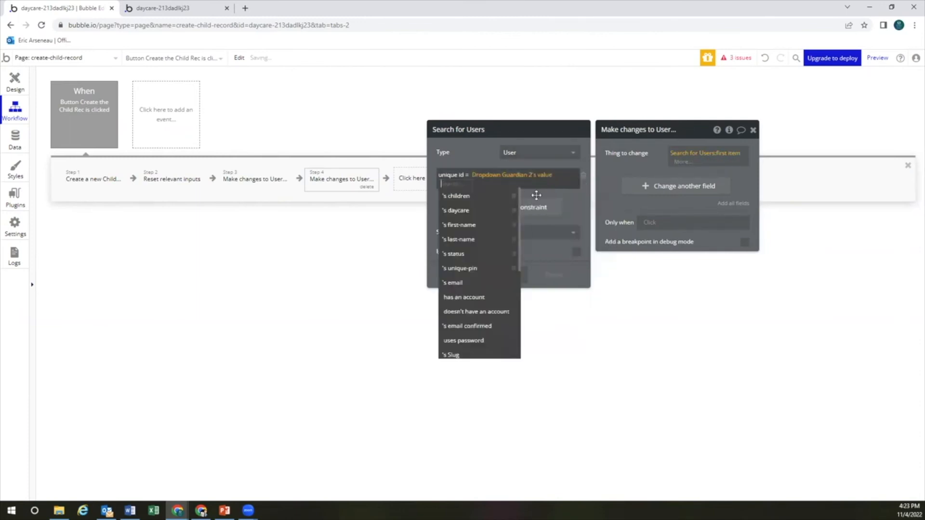
pyautogui.scroll(-5, 478, 289)
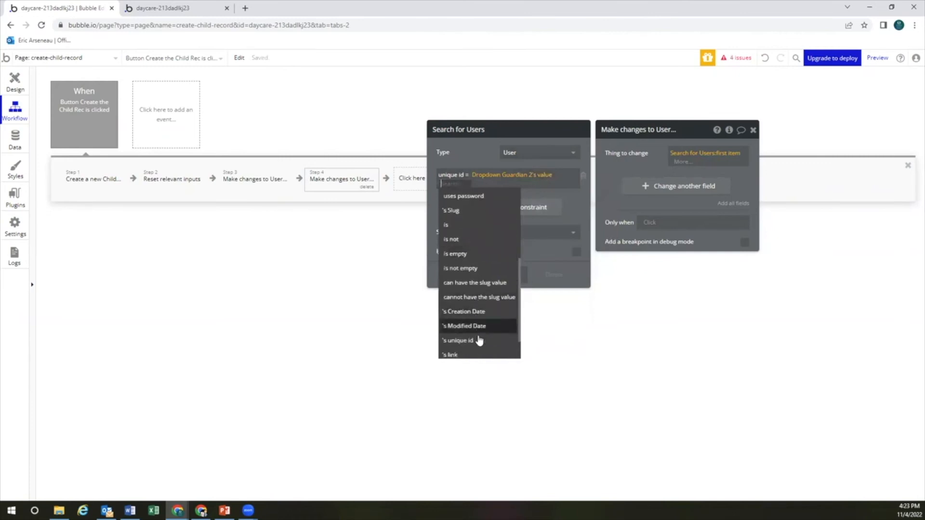
pyautogui.click(479, 341)
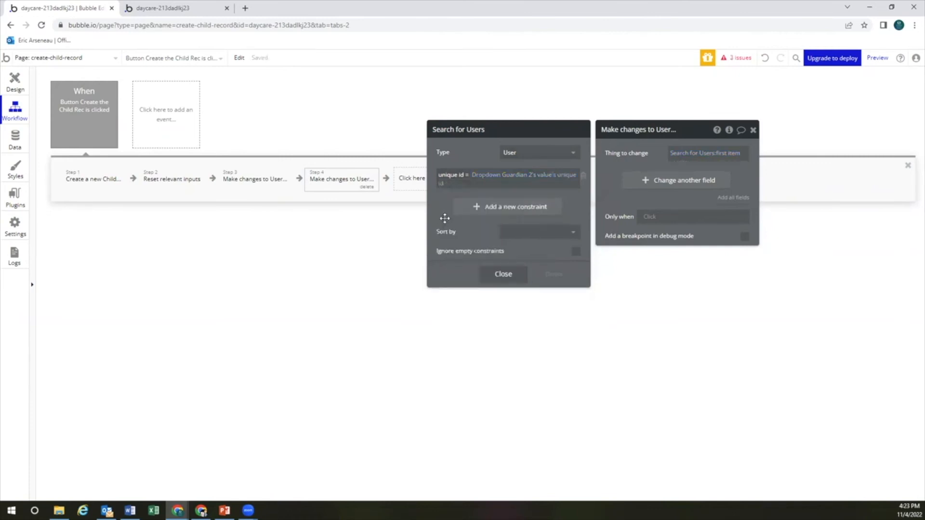
pyautogui.click(506, 273)
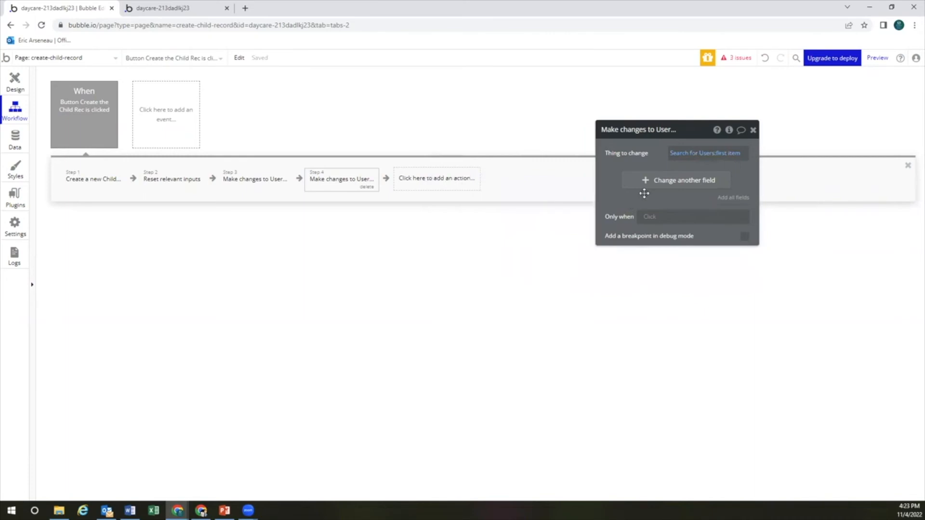
# Duplicate step 4's Make changes to User action as step 5
pyautogui.click(752, 130)
pyautogui.click(346, 183)
pyautogui.rightClick(347, 184)
pyautogui.click(384, 246)
pyautogui.rightClick(431, 185)
pyautogui.click(442, 185)
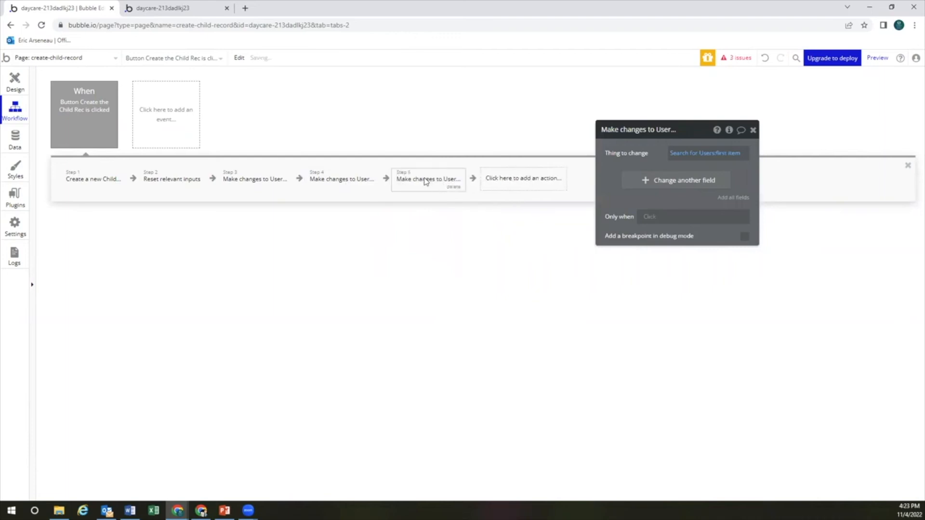
# Set step 5's user search constraint to unique id = Dropdown Guardian 3's value's unique id
pyautogui.click(675, 153)
pyautogui.click(584, 180)
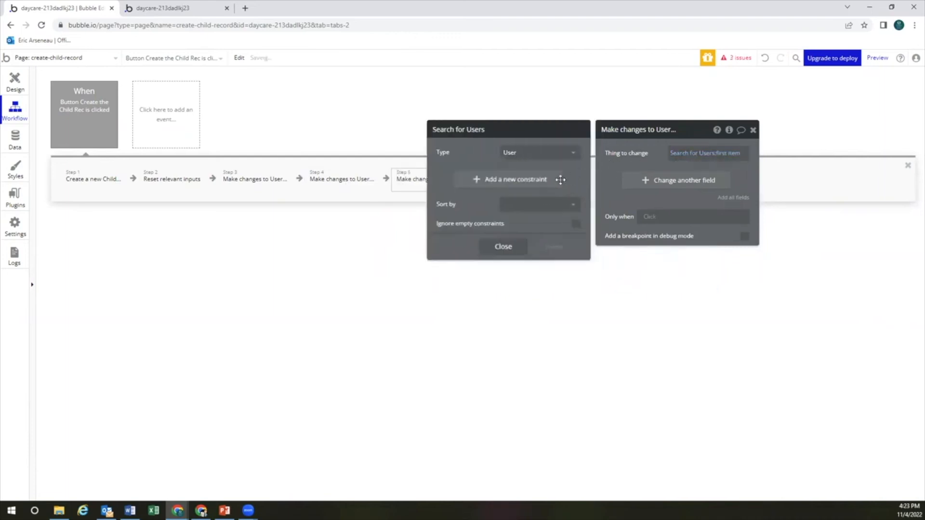
pyautogui.click(523, 180)
pyautogui.click(448, 176)
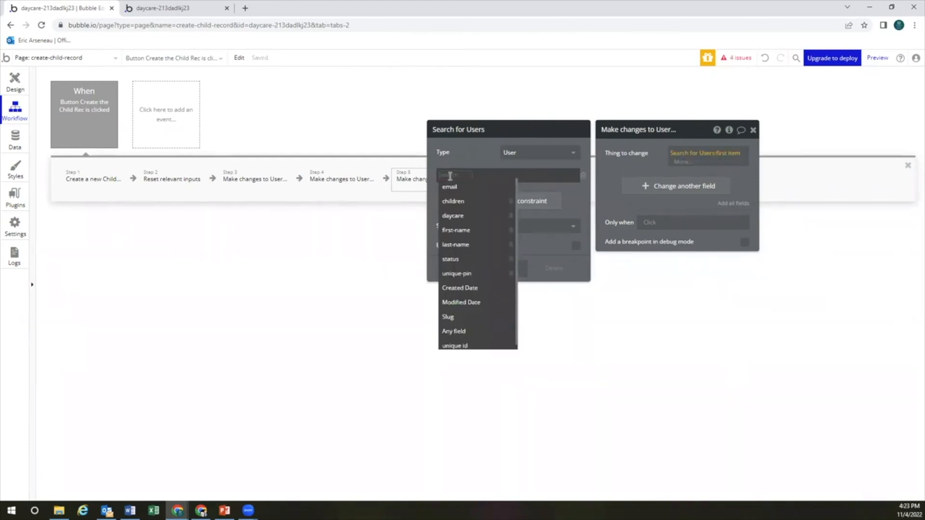
pyautogui.click(464, 346)
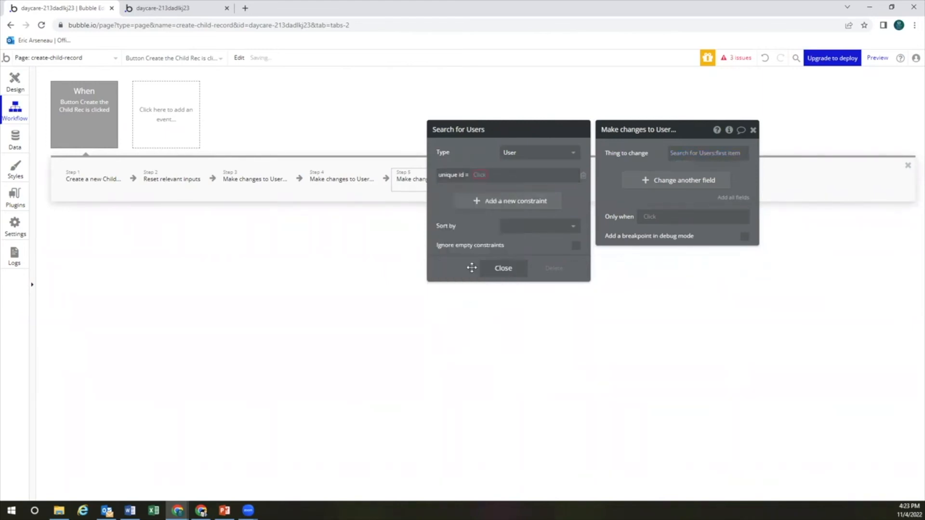
pyautogui.click(479, 176)
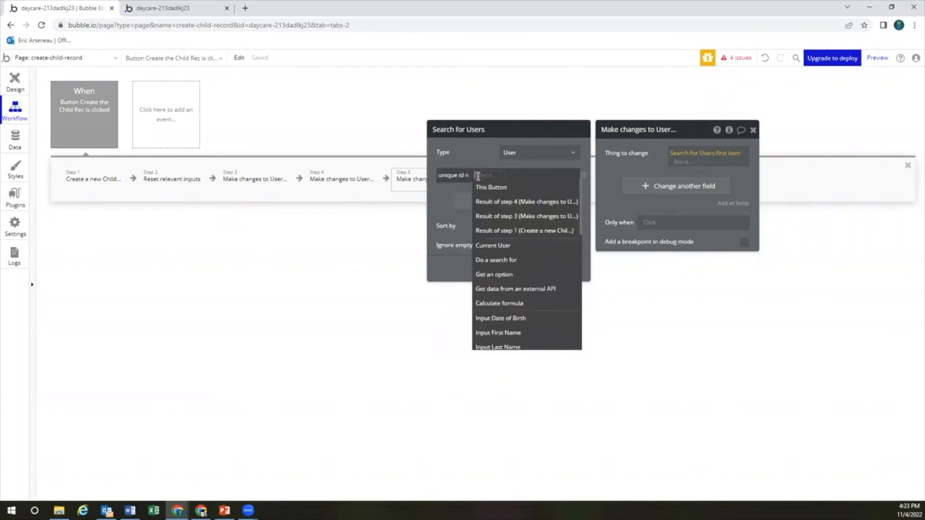
pyautogui.write('drop')
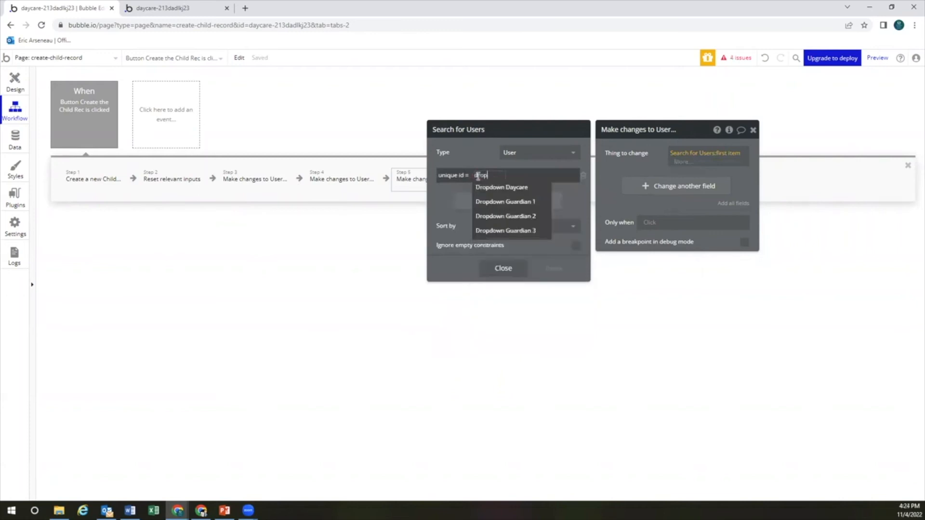
pyautogui.click(505, 231)
pyautogui.click(542, 187)
pyautogui.scroll(-5, 473, 269)
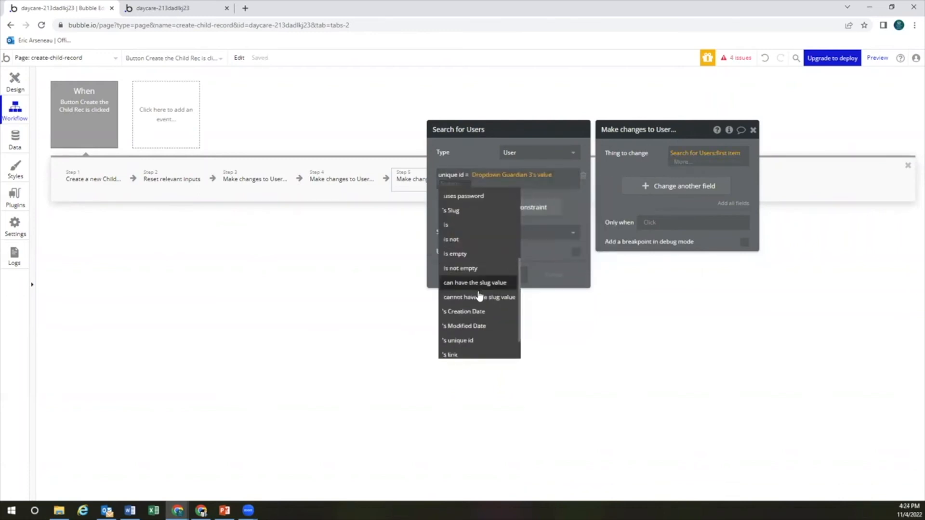
pyautogui.click(475, 341)
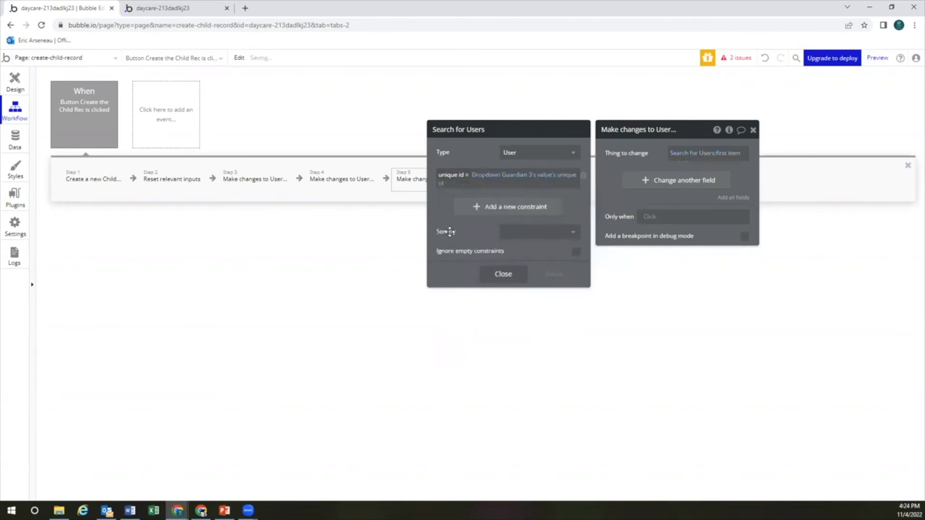
pyautogui.click(668, 281)
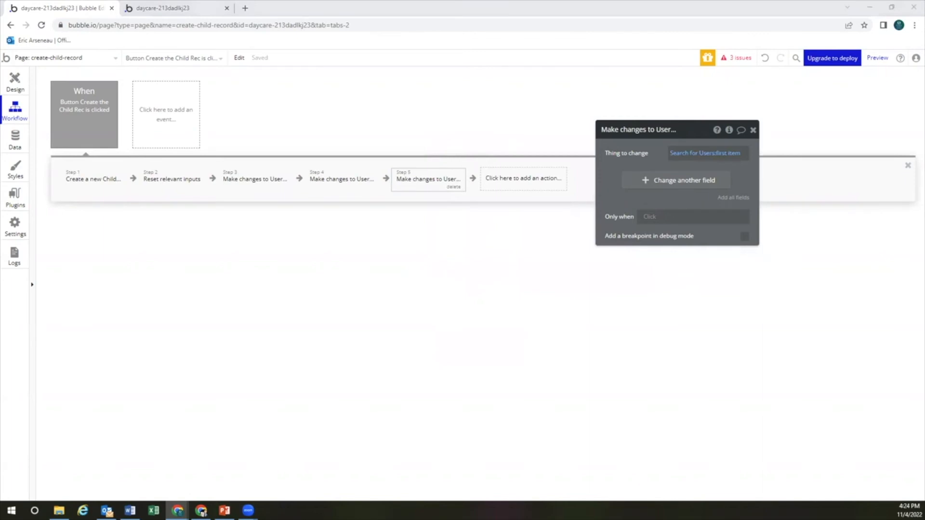
# Preview the app and start a test child with first name 'B', last name 'Ar', birth date 12012
pyautogui.click(877, 58)
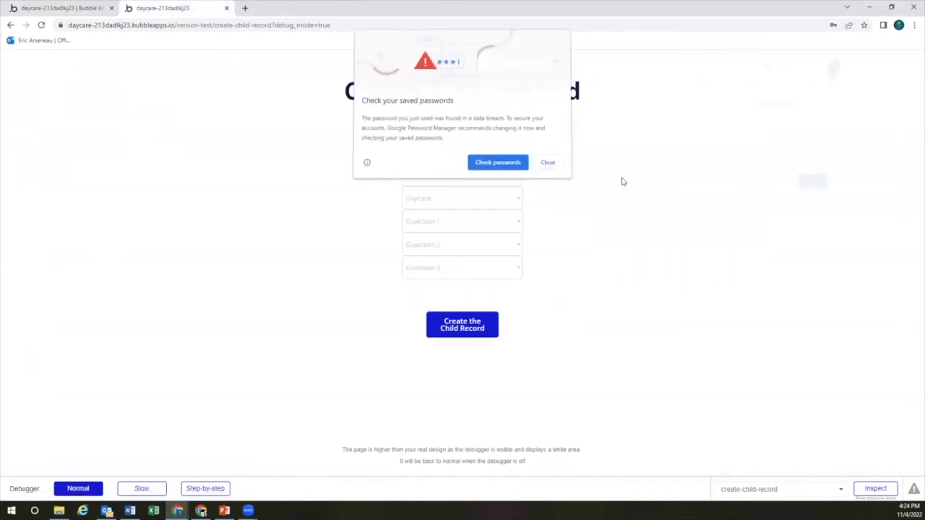
pyautogui.click(498, 128)
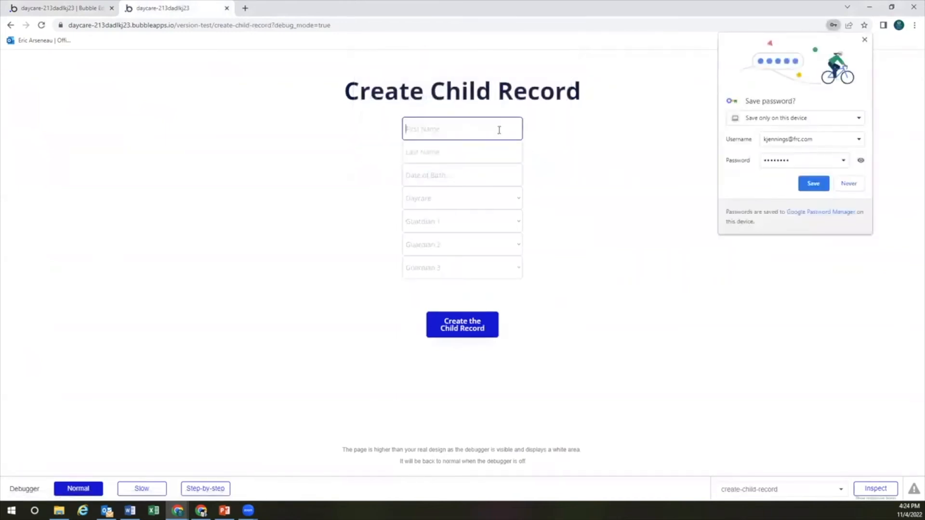
pyautogui.write('Brooke')
pyautogui.press('Tab')
pyautogui.write('Ar')
pyautogui.press('Tab')
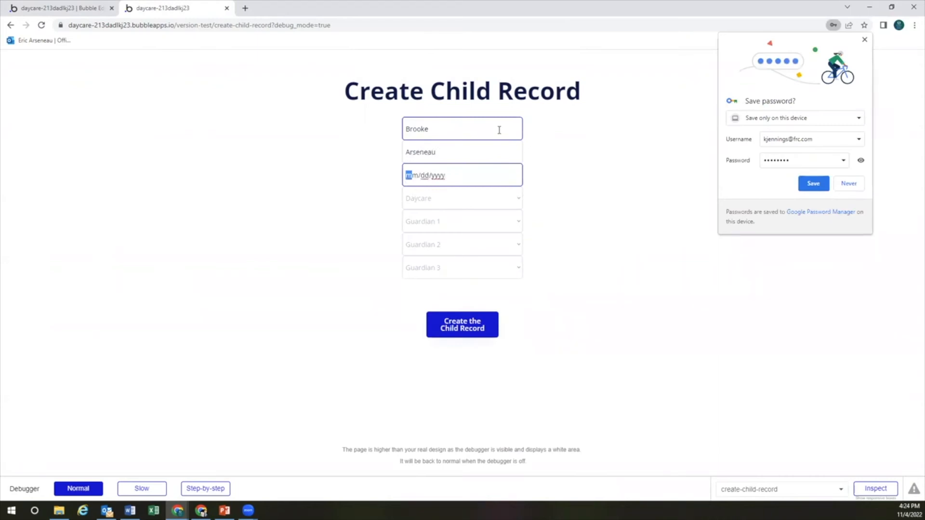
pyautogui.write('12012')
# Choose Family Resource Center as the daycare and pick Guardian 1 and Guardian 2
pyautogui.click(452, 198)
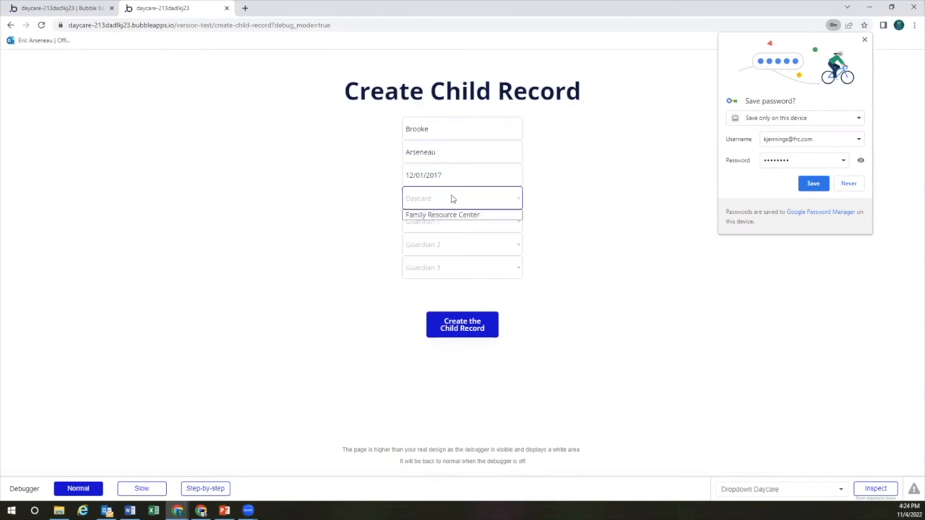
pyautogui.click(455, 213)
pyautogui.click(448, 222)
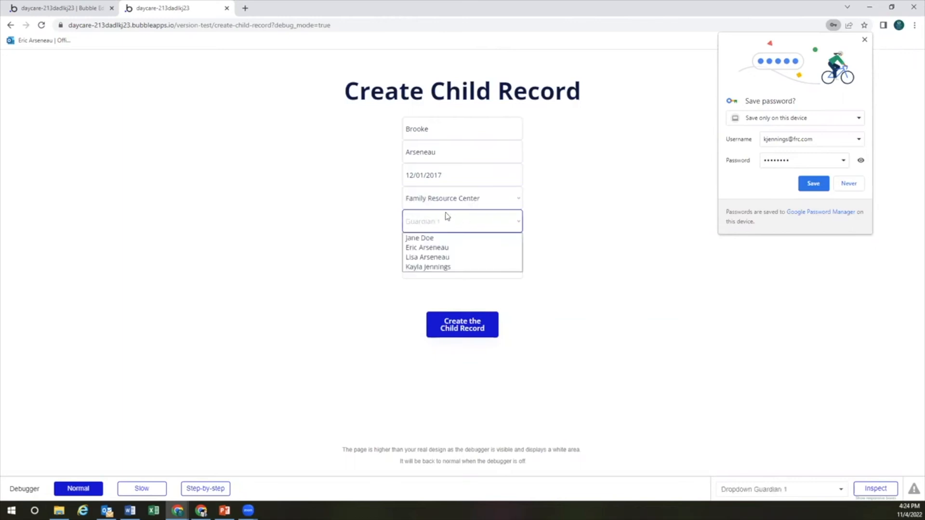
pyautogui.click(440, 248)
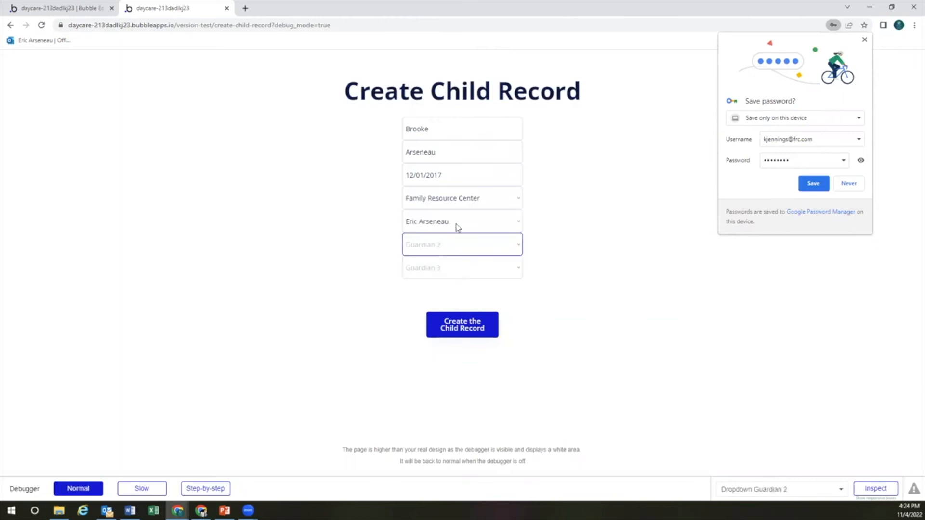
pyautogui.click(460, 247)
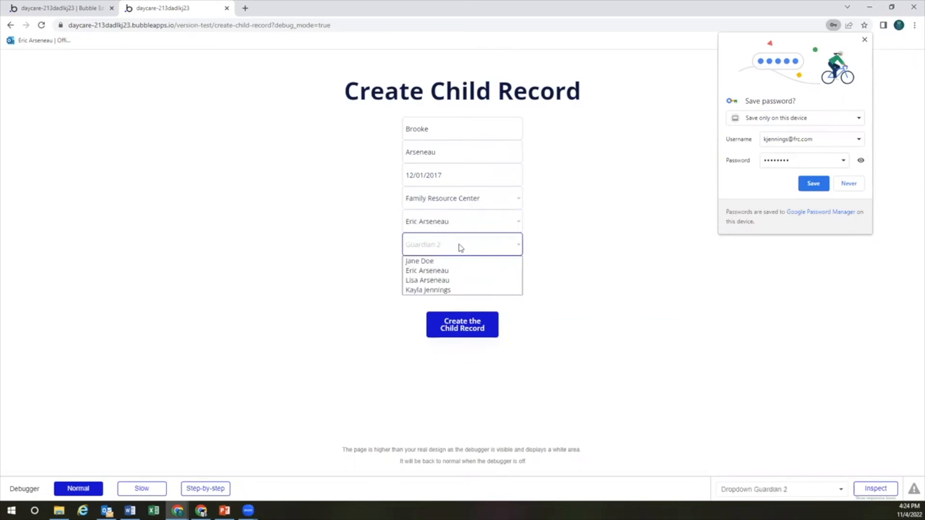
pyautogui.click(455, 280)
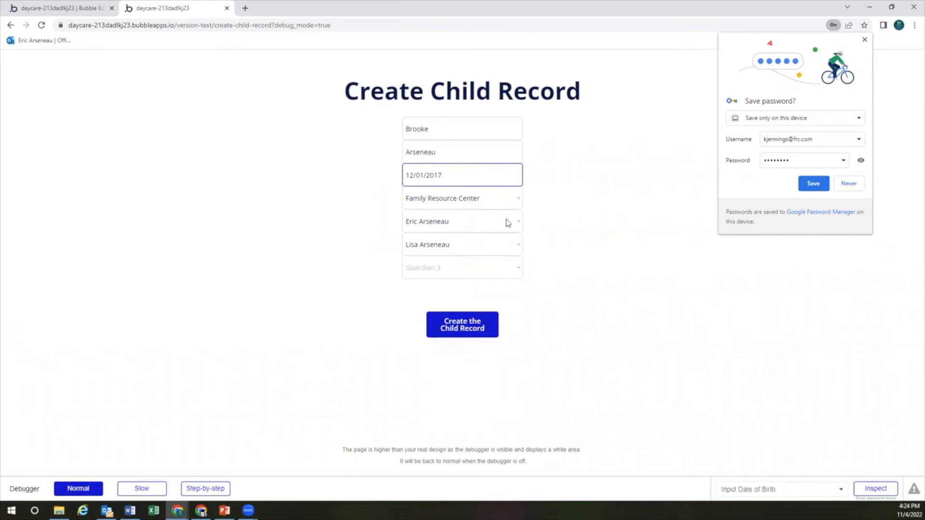
# Try creating the child record, see Guardian 3's required-field error, and return to the editor
pyautogui.click(467, 328)
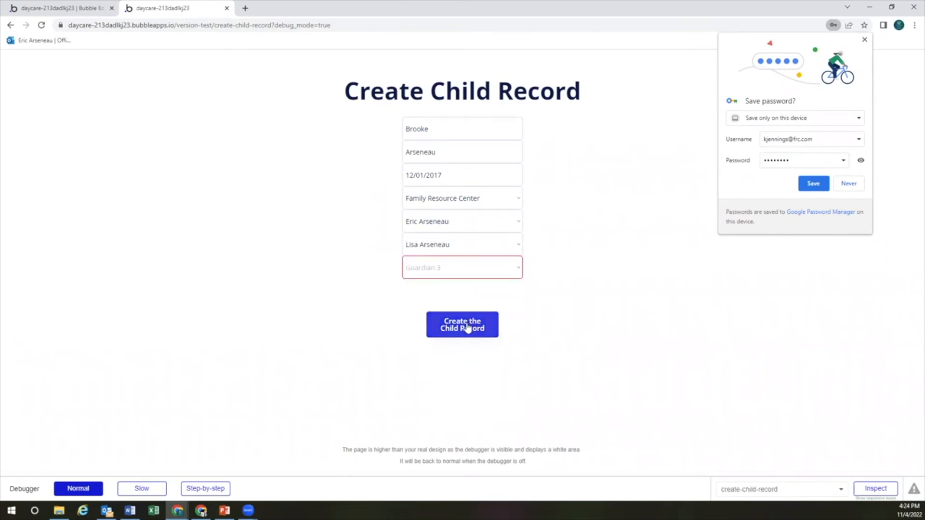
pyautogui.click(455, 271)
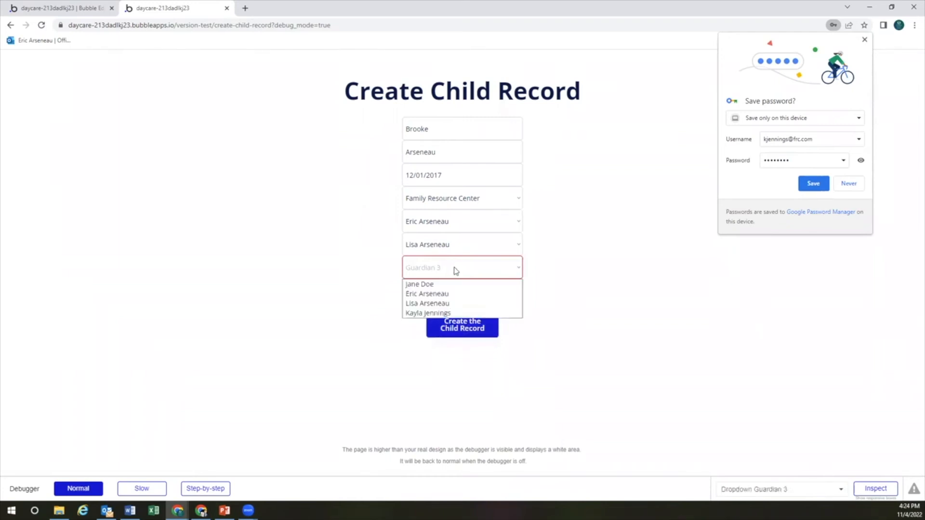
pyautogui.click(543, 271)
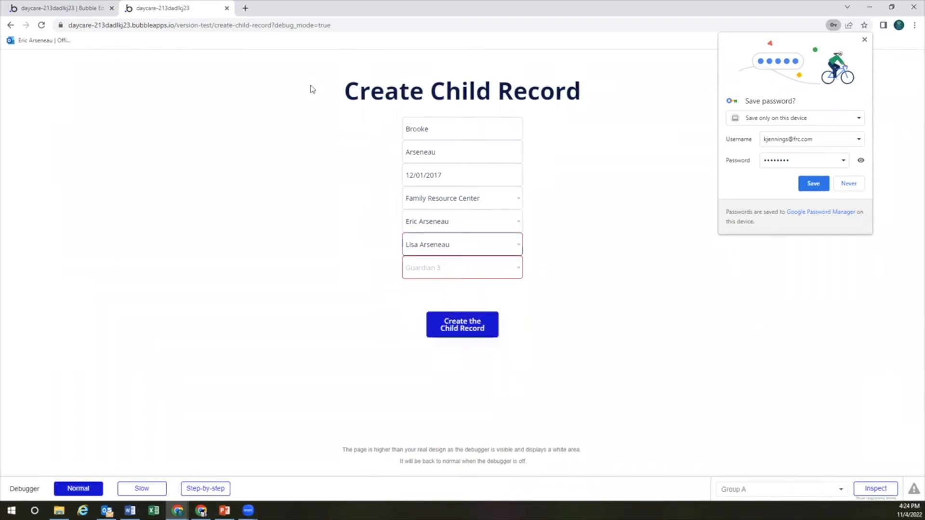
pyautogui.click(73, 8)
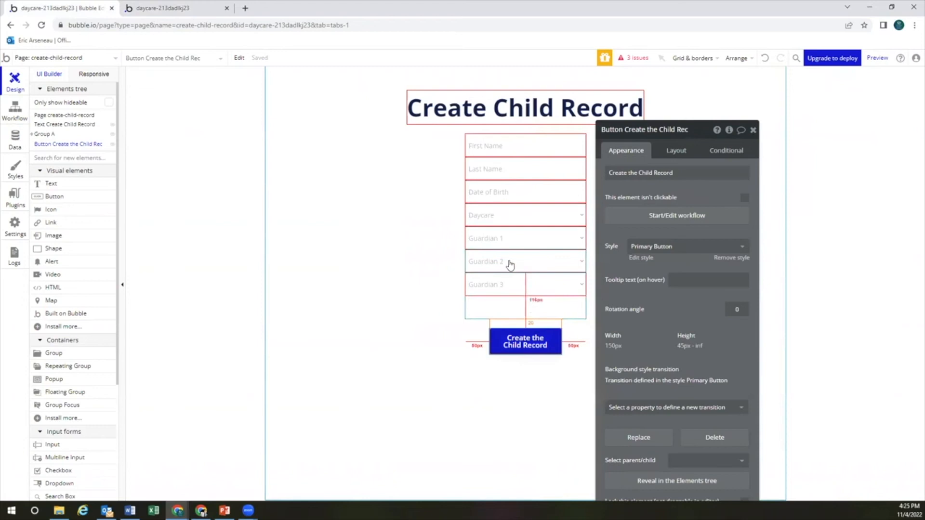
# Uncheck 'This input should not be empty' on Dropdown Guardian 3, then go back to the preview
pyautogui.click(506, 261)
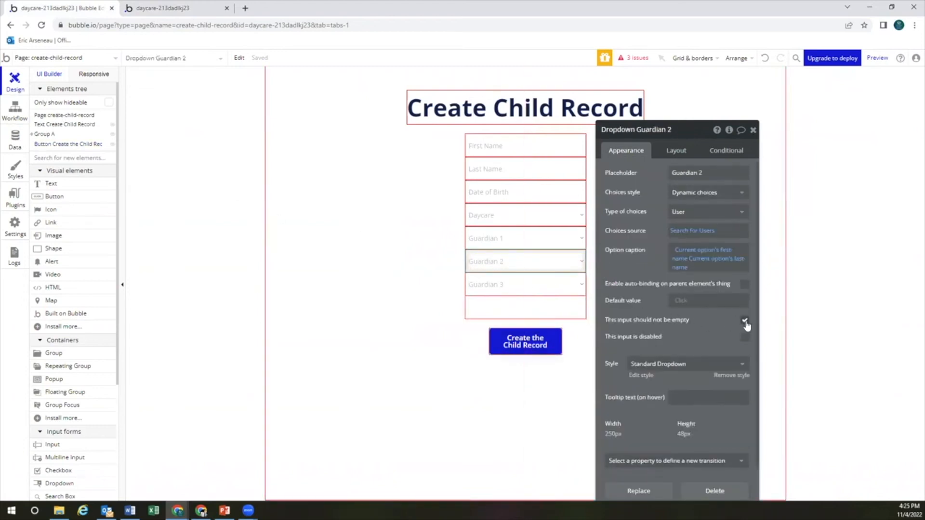
pyautogui.click(530, 283)
pyautogui.click(745, 322)
pyautogui.click(744, 322)
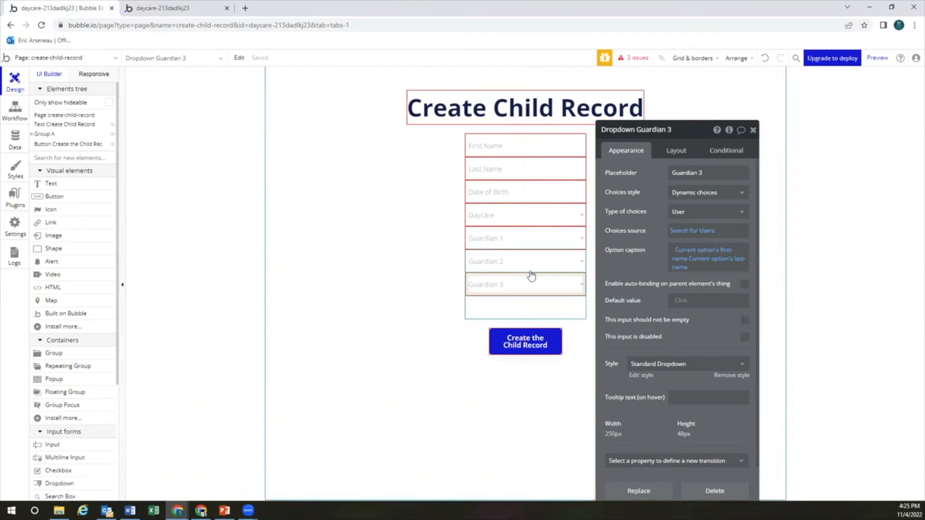
pyautogui.click(193, 8)
pyautogui.click(75, 8)
pyautogui.click(877, 58)
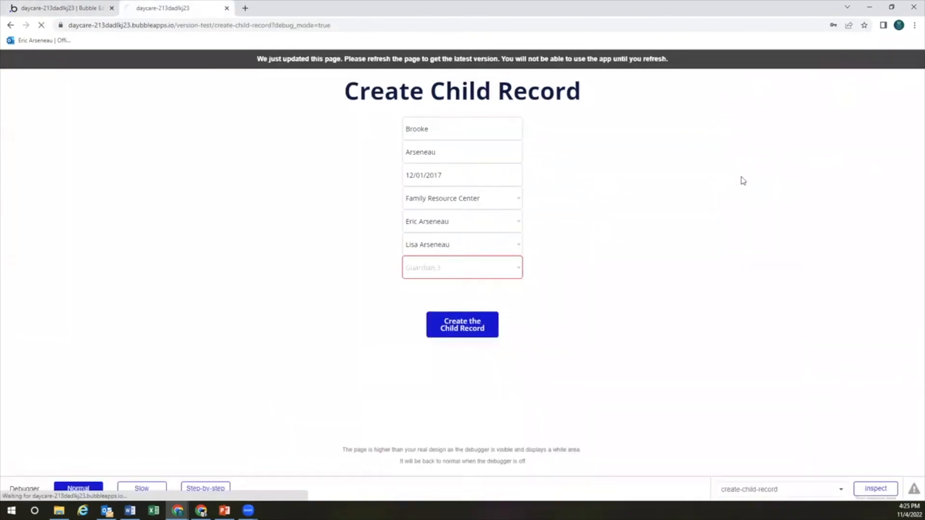
pyautogui.click(486, 128)
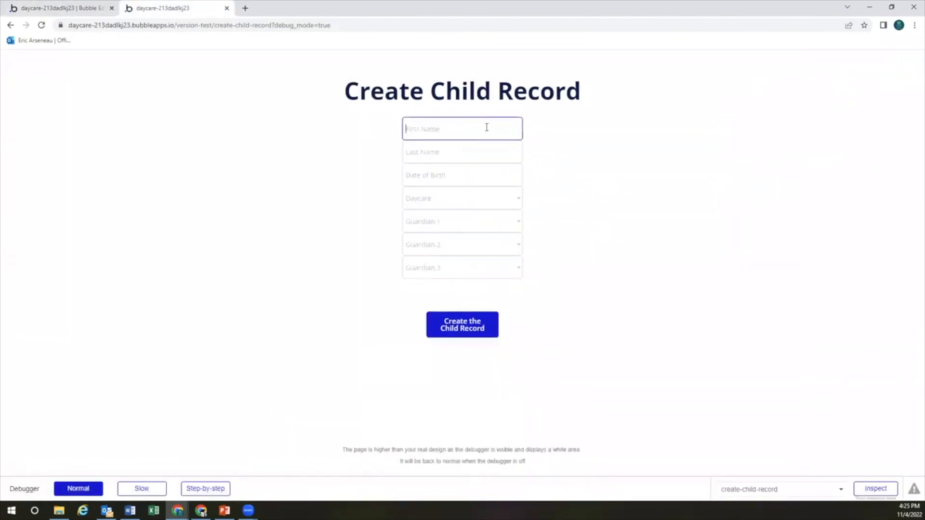
pyautogui.write('Brokoe')
pyautogui.press('Tab')
pyautogui.hotkey('shift', 'Tab')
pyautogui.press('Tab')
pyautogui.press('Tab')
pyautogui.write('12012017')
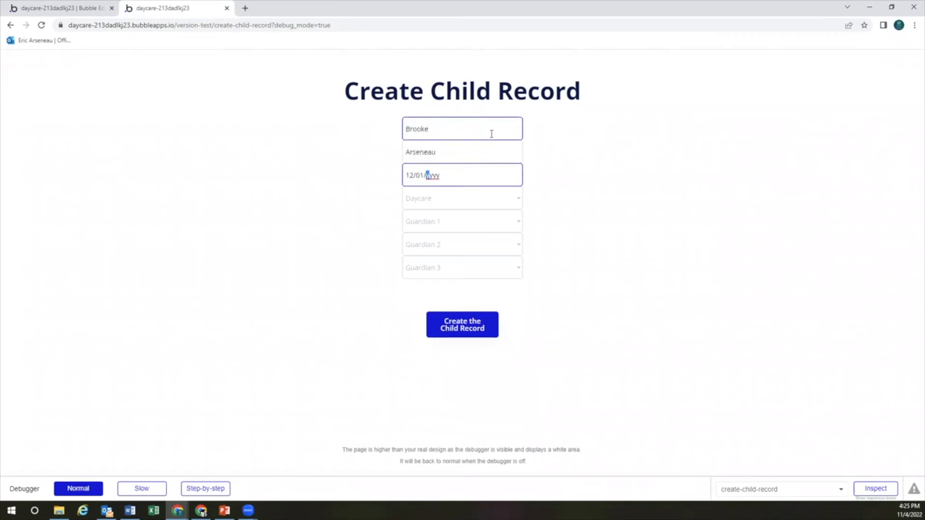
pyautogui.press('Tab')
# Choose Family Resource Center and two guardians, create the child record, and return to the editor
pyautogui.click(449, 204)
pyautogui.click(451, 215)
pyautogui.click(452, 225)
pyautogui.click(453, 245)
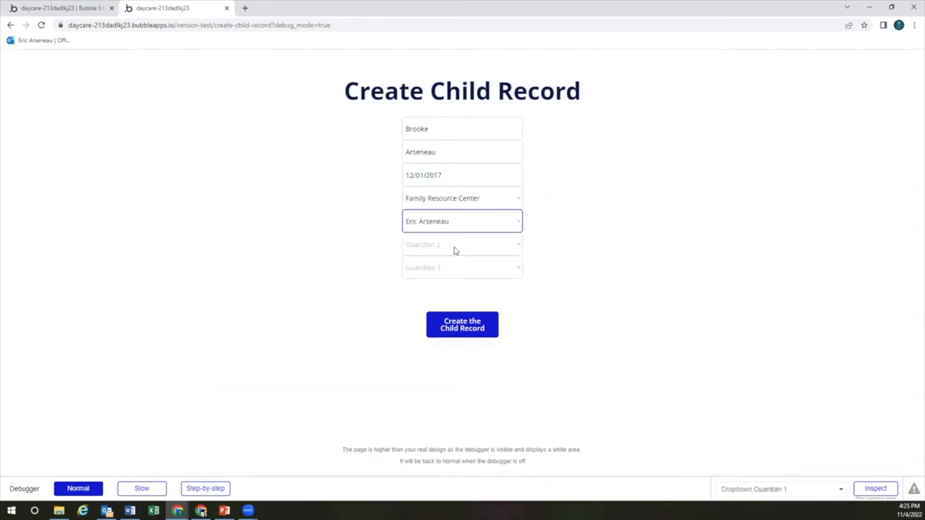
pyautogui.click(455, 248)
pyautogui.click(461, 291)
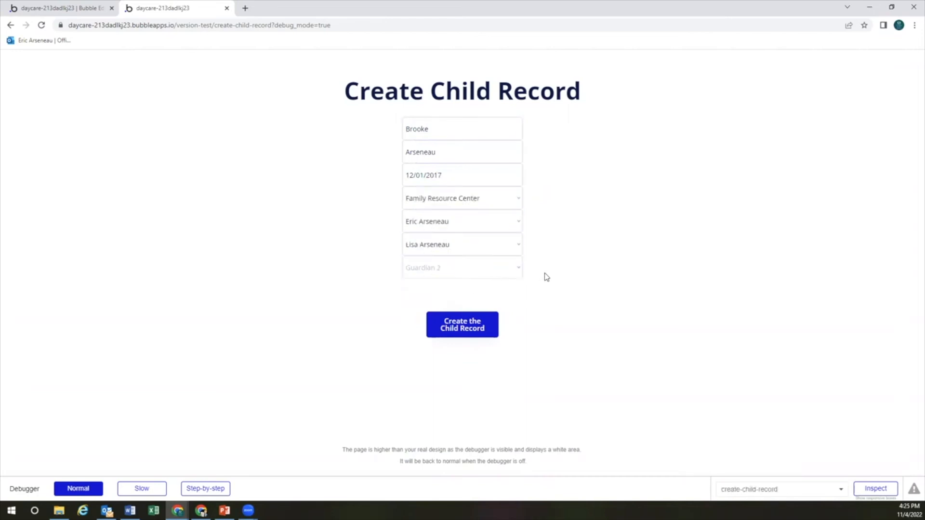
pyautogui.click(471, 327)
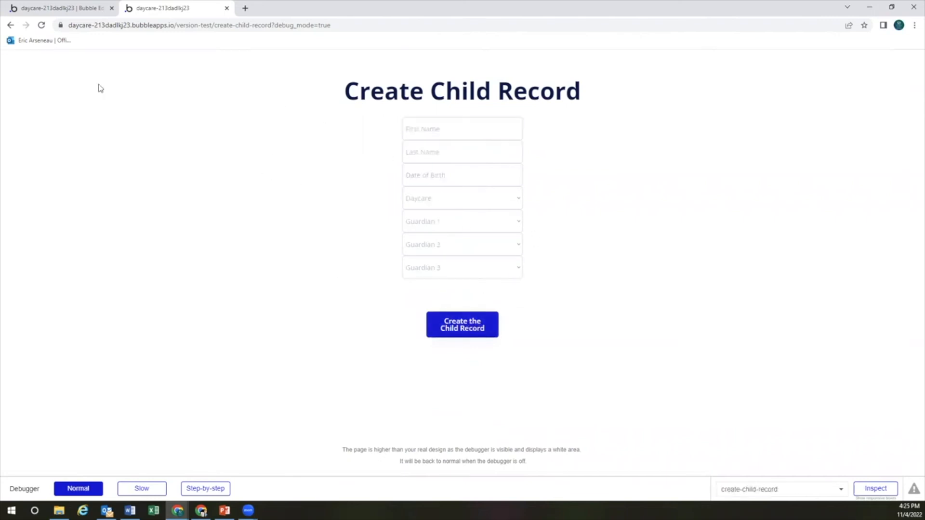
pyautogui.click(24, 10)
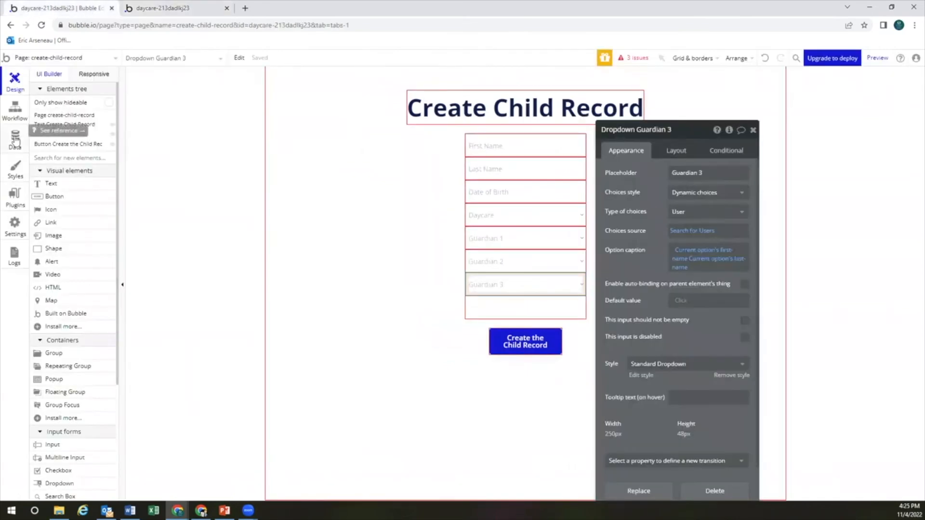
# View All Children in App data to confirm the new record with two guardians, then return to the preview
pyautogui.click(15, 140)
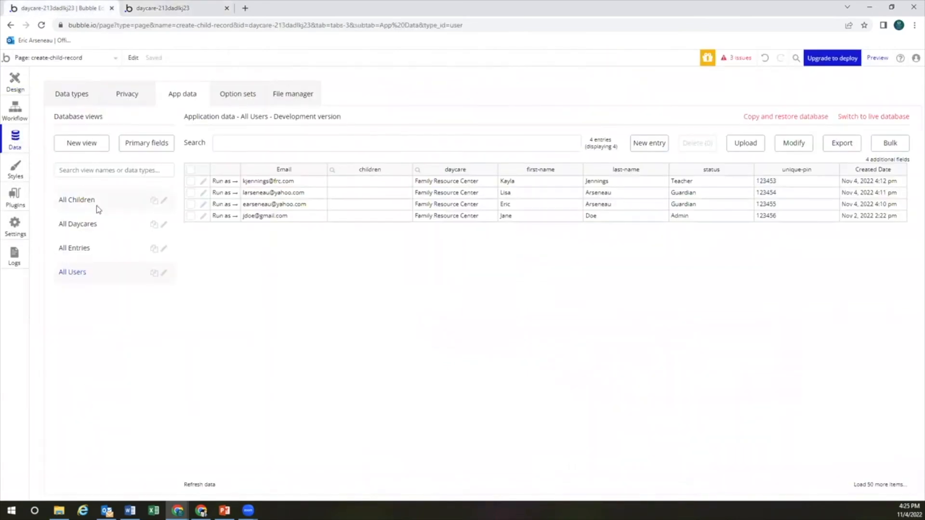
pyautogui.click(131, 206)
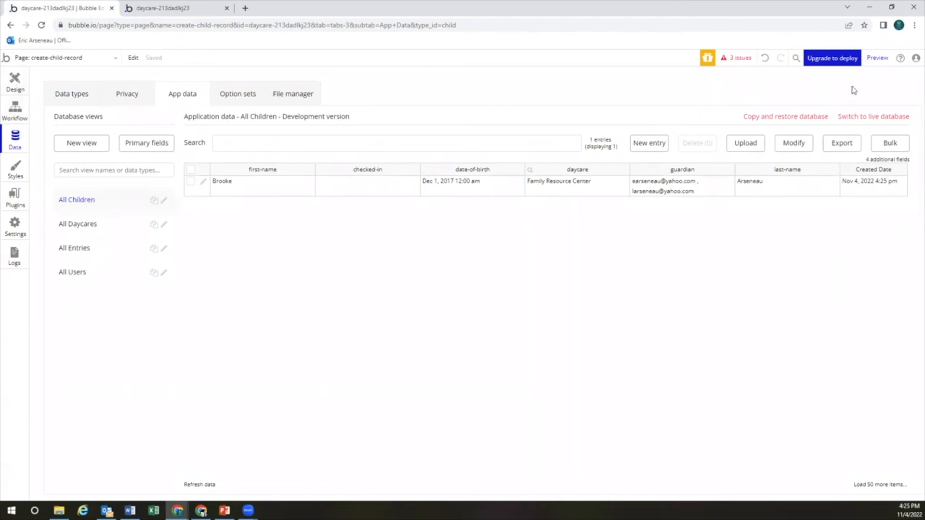
pyautogui.click(878, 59)
pyautogui.click(505, 132)
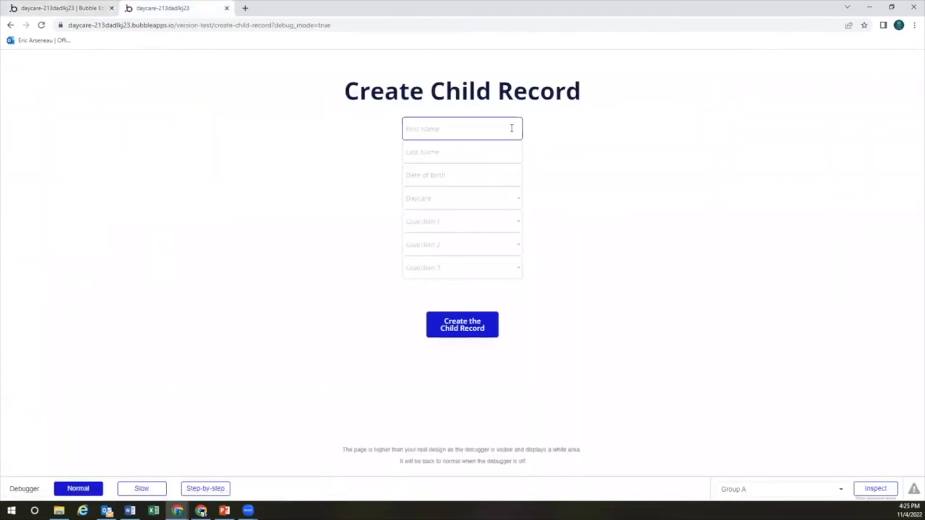
pyautogui.press('Tab')
pyautogui.press('Tab')
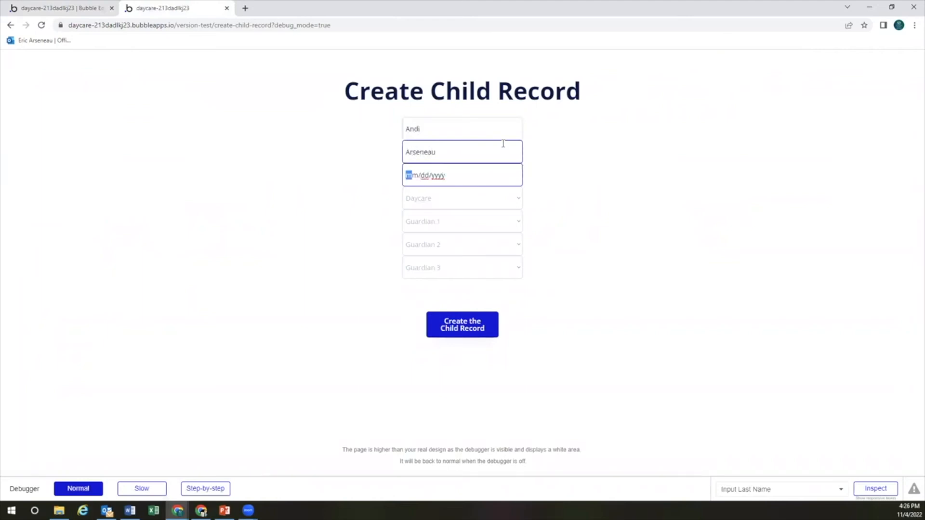
pyautogui.write('02/04/2020')
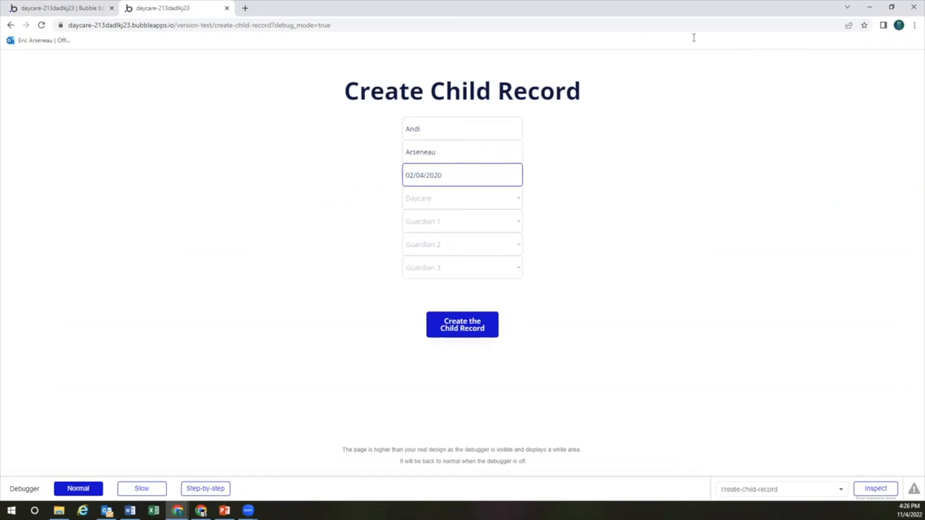
# Choose Family Resource Center and both guardians, then create the second child record
pyautogui.click(457, 201)
pyautogui.click(450, 213)
pyautogui.click(449, 226)
pyautogui.click(450, 247)
pyautogui.click(451, 250)
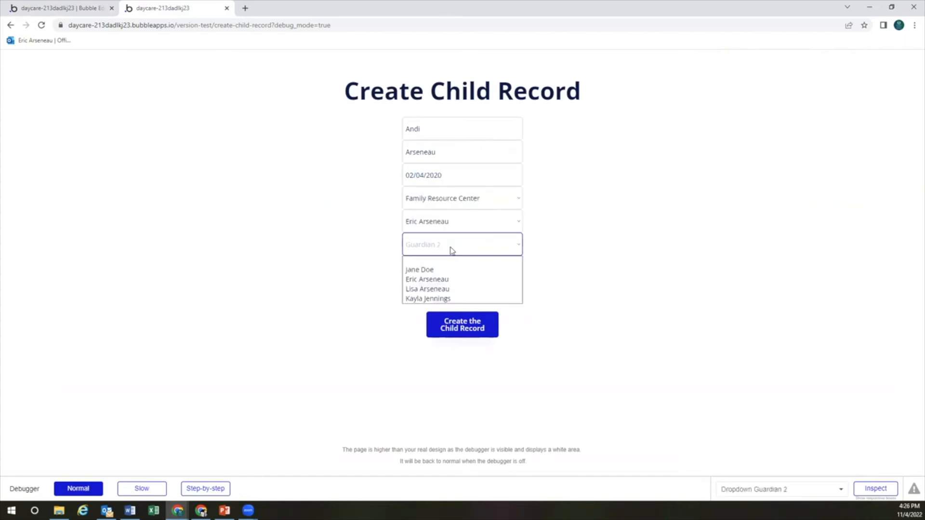
pyautogui.click(448, 289)
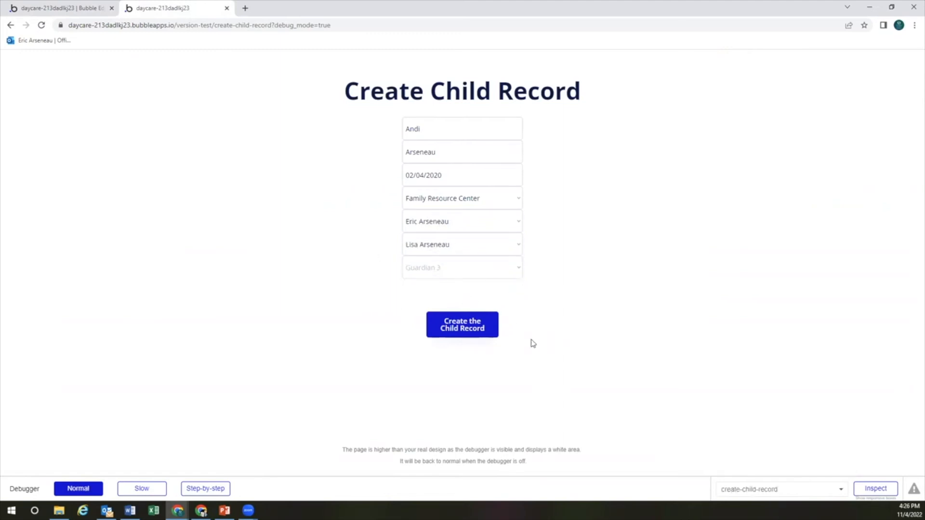
pyautogui.click(470, 326)
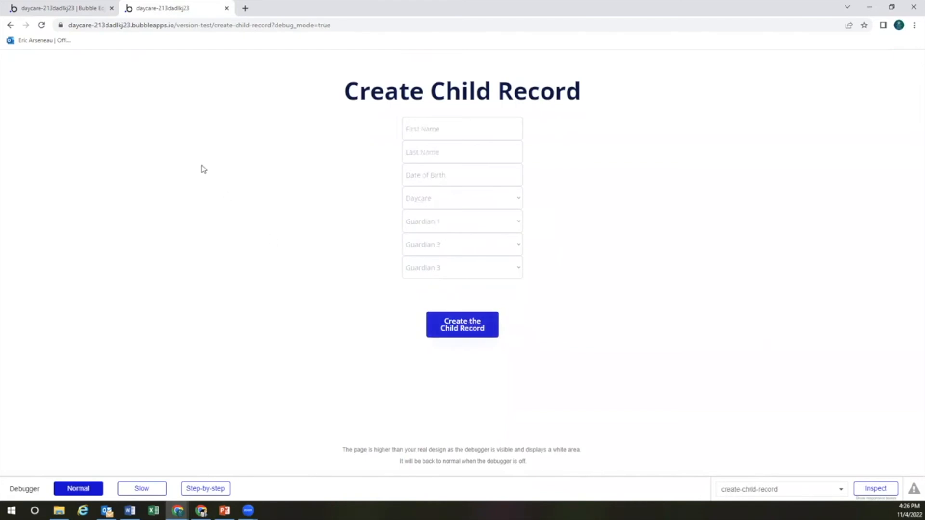
# Review All Children, All Daycares, All Users and All Entries in App data
pyautogui.click(84, 11)
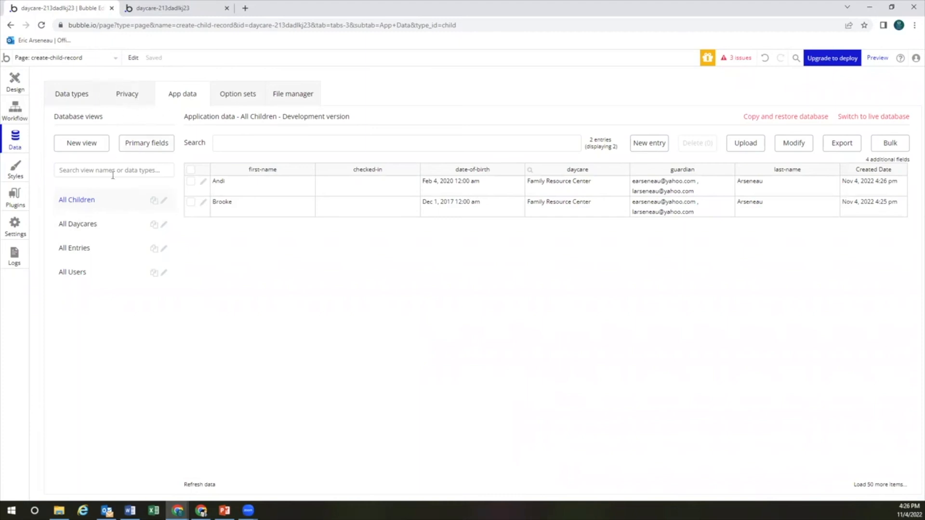
pyautogui.click(99, 224)
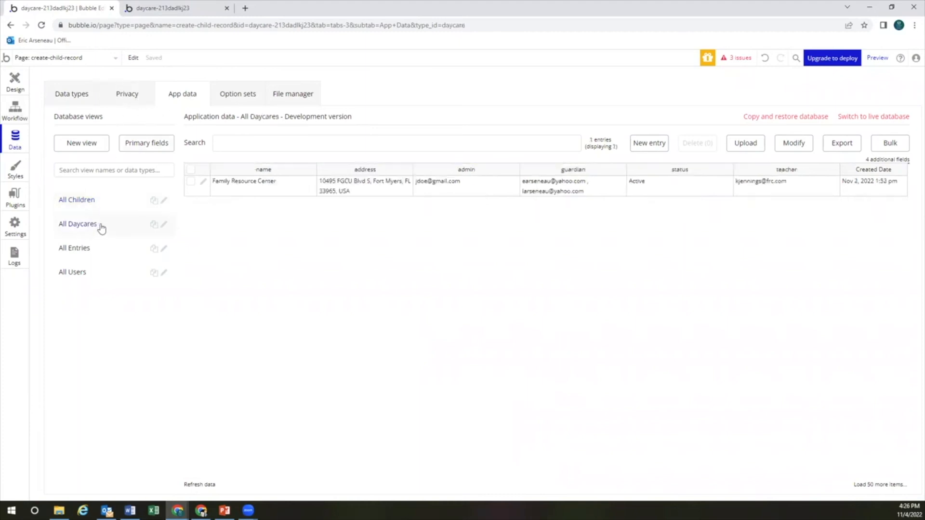
pyautogui.click(90, 199)
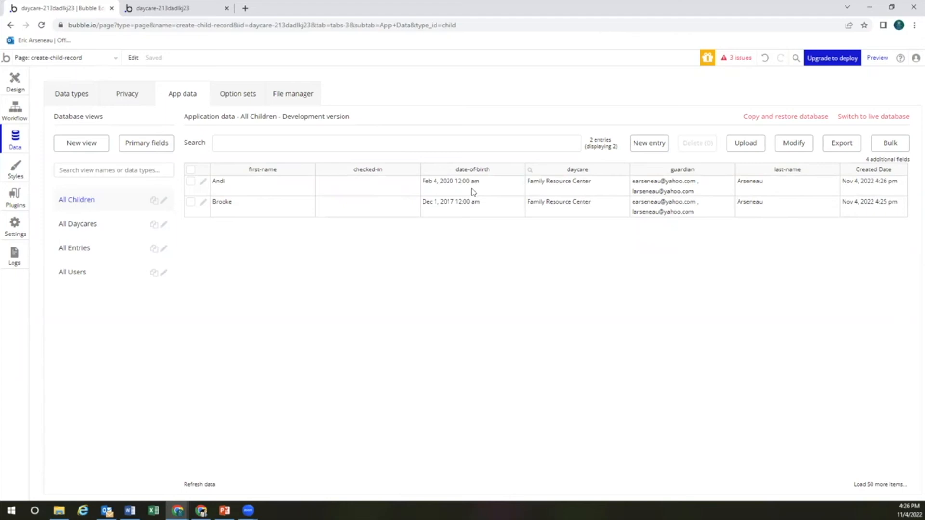
pyautogui.click(101, 272)
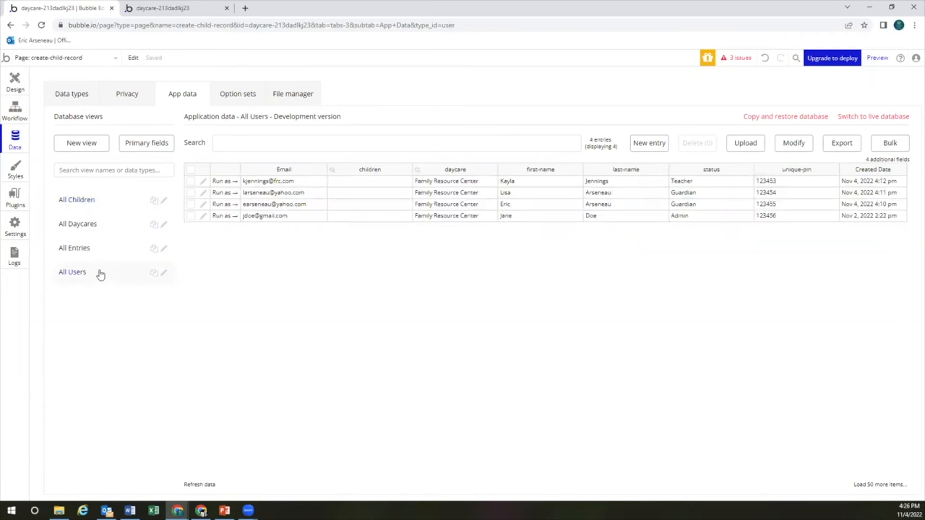
pyautogui.click(102, 226)
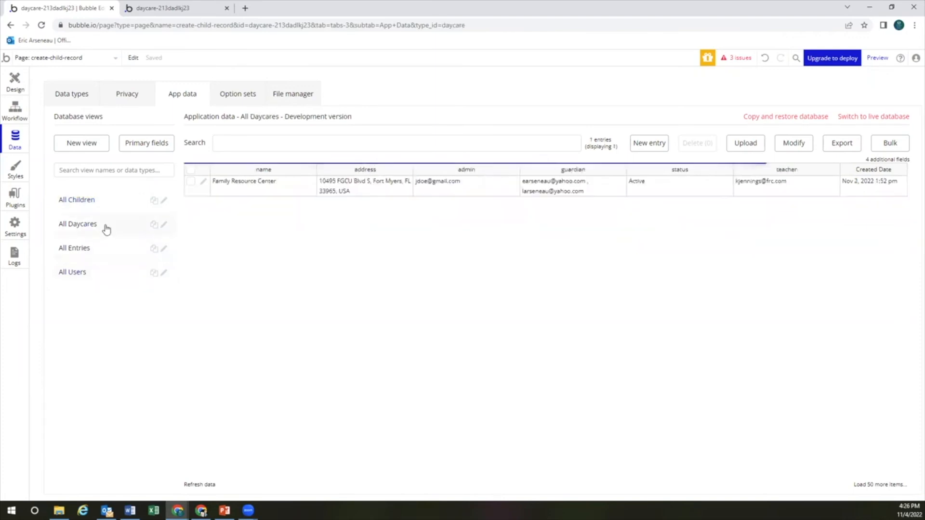
pyautogui.click(105, 275)
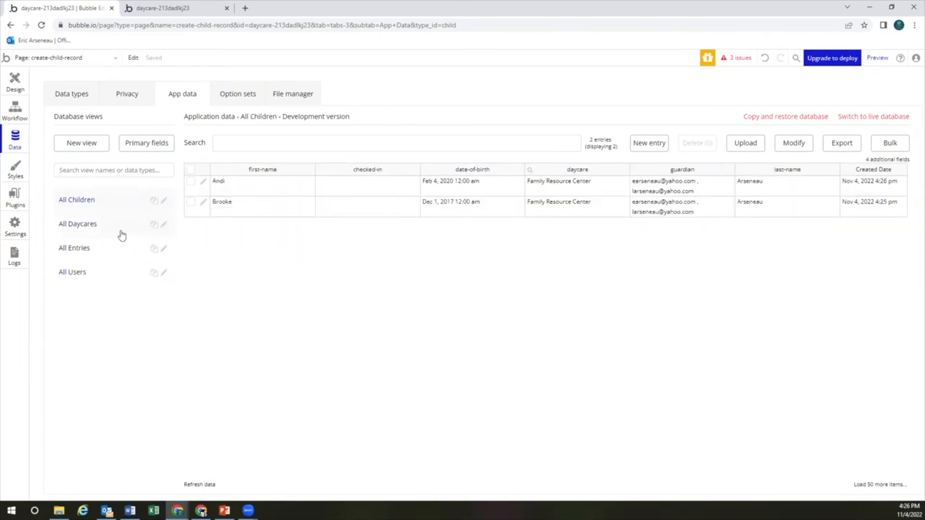
pyautogui.click(97, 251)
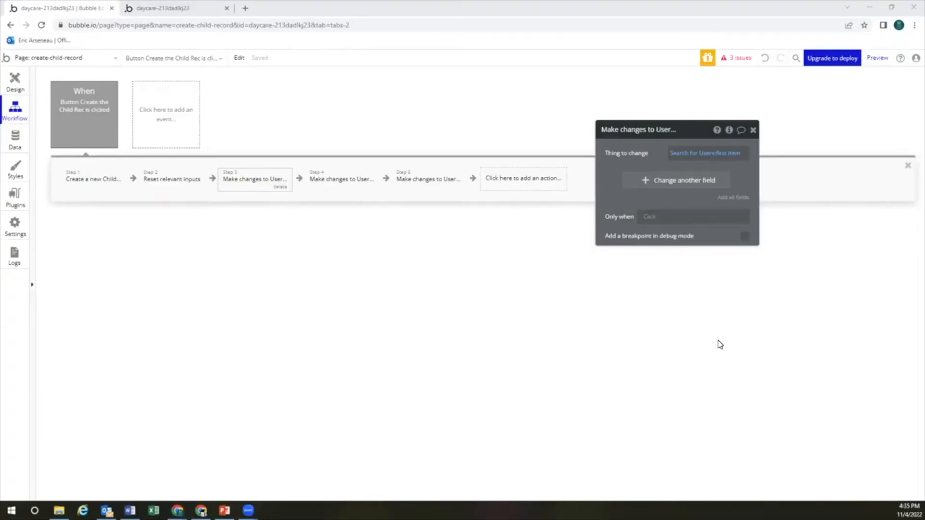
# Recheck the All Users records in App data, then return to the workflow
pyautogui.click(20, 146)
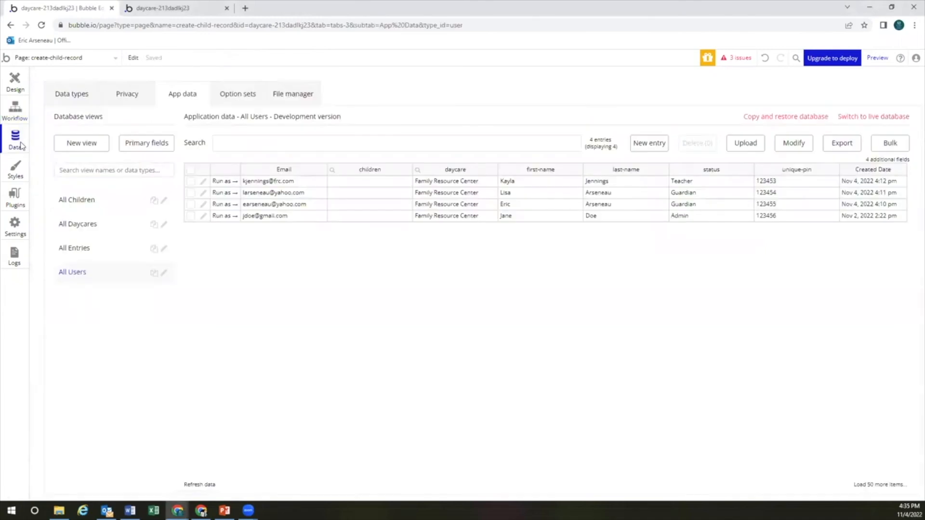
pyautogui.click(96, 273)
pyautogui.click(18, 120)
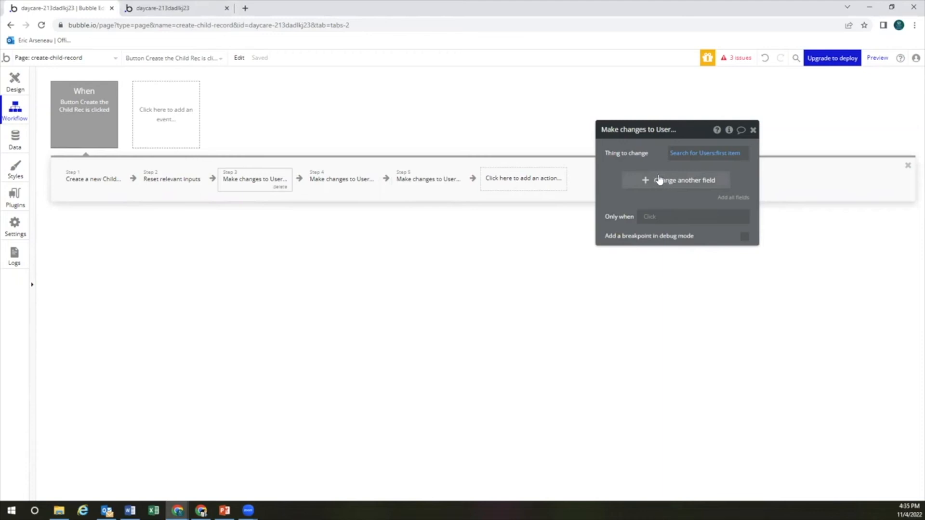
# Make step 3 also add Result of step 1 (the new Child) to the user's children list
pyautogui.click(683, 184)
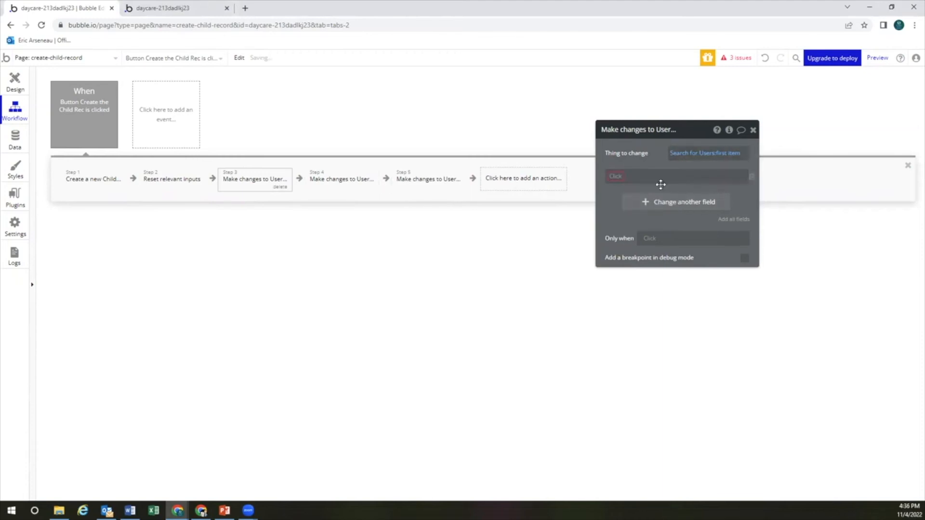
pyautogui.click(621, 177)
pyautogui.click(620, 186)
pyautogui.click(641, 178)
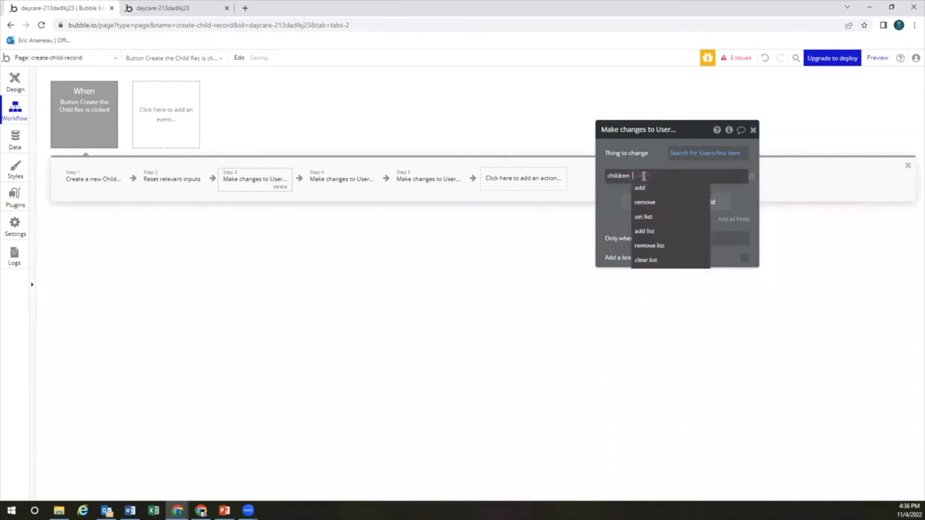
pyautogui.click(644, 189)
pyautogui.click(655, 178)
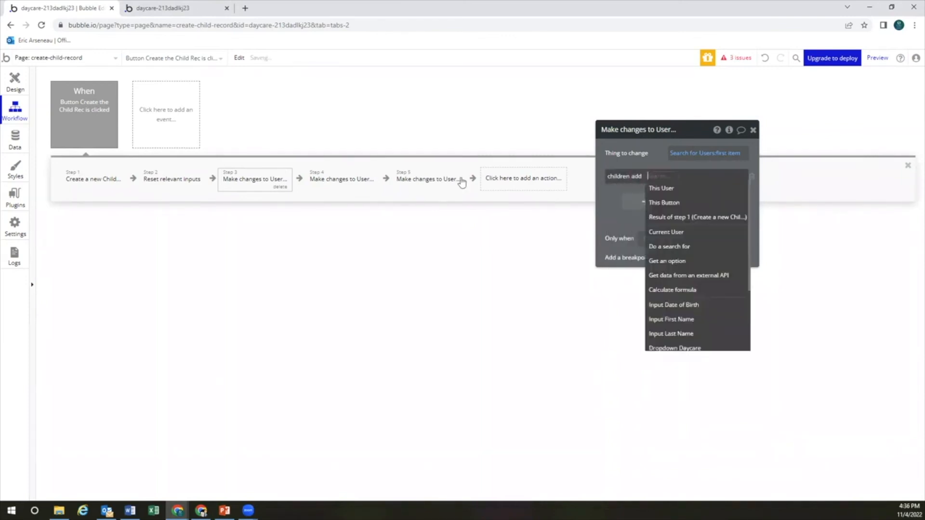
pyautogui.click(686, 217)
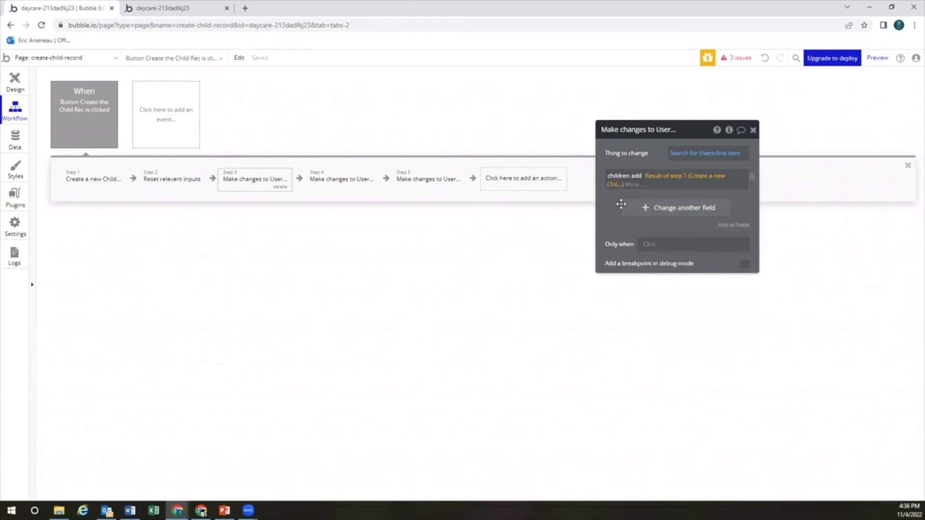
pyautogui.click(344, 180)
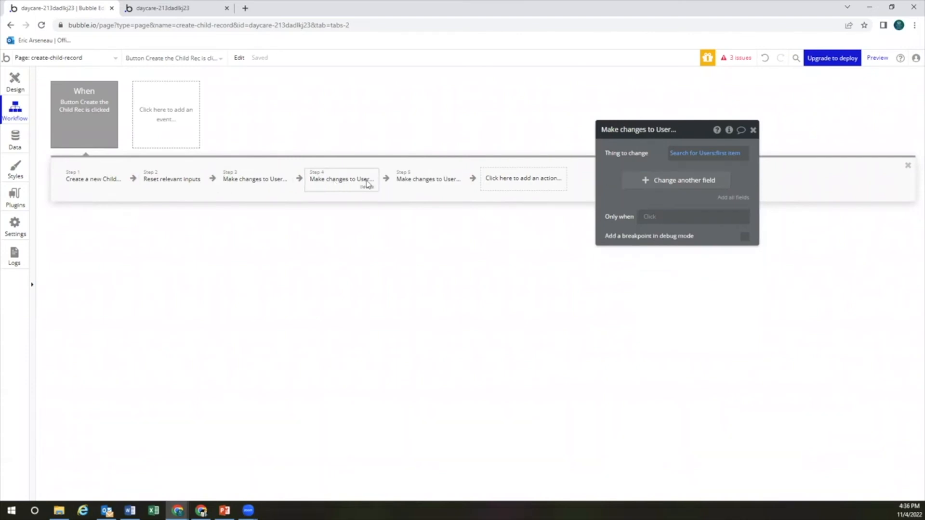
# In step 4, also add Result of step 1 to the user's children list
pyautogui.click(659, 180)
pyautogui.click(618, 178)
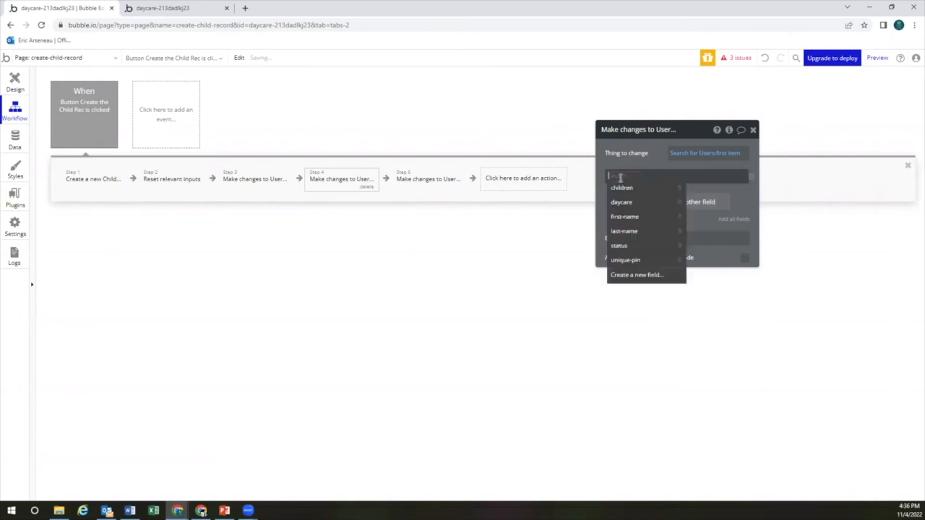
pyautogui.click(622, 189)
pyautogui.click(641, 179)
pyautogui.click(643, 187)
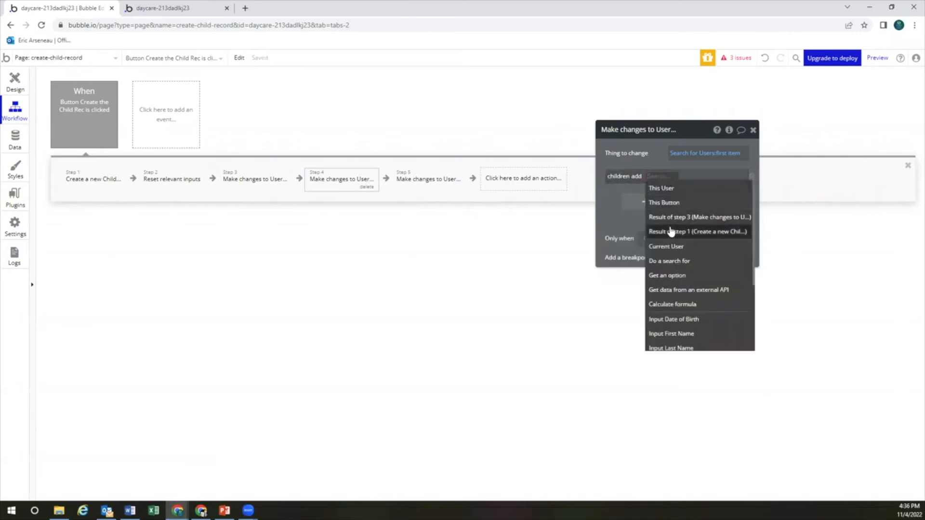
pyautogui.click(670, 232)
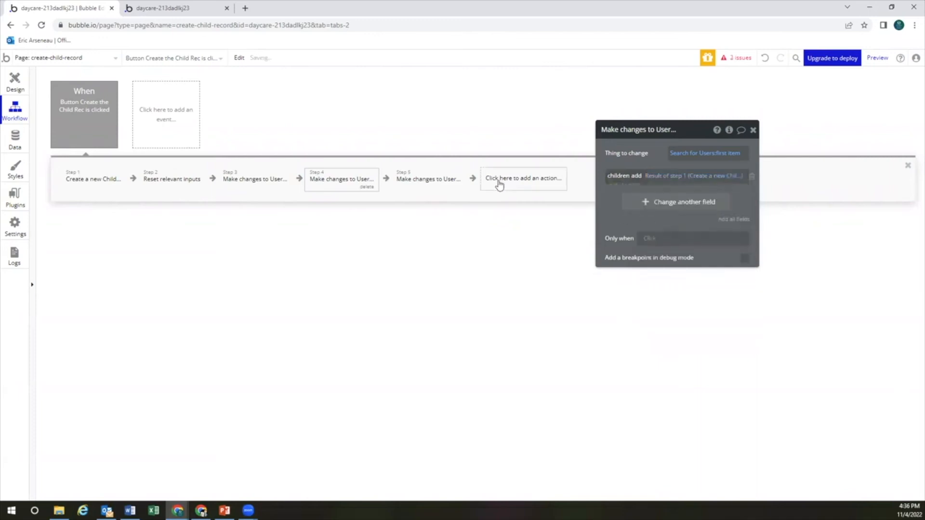
# Make step 5 add Result of step 1 to the user's children too, then view App data
pyautogui.click(427, 179)
pyautogui.click(644, 181)
pyautogui.click(619, 178)
pyautogui.click(624, 189)
pyautogui.click(637, 177)
pyautogui.click(646, 188)
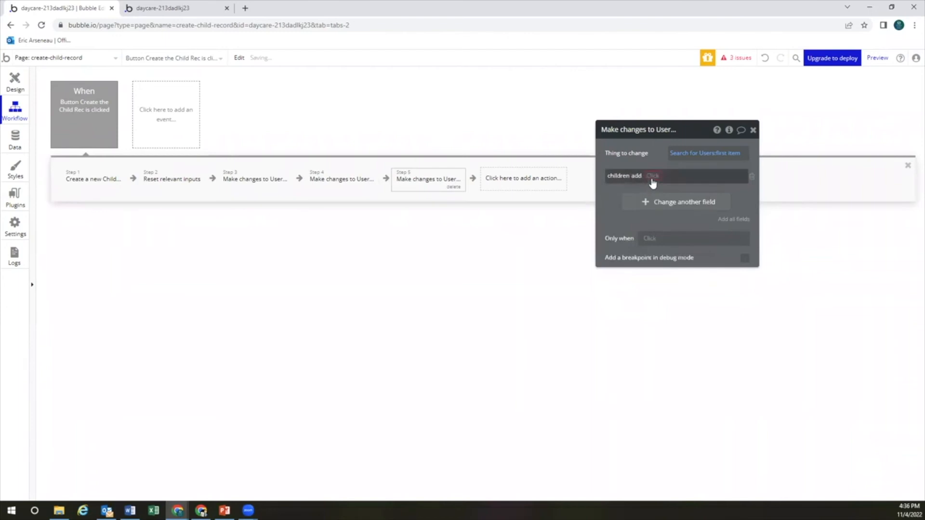
pyautogui.click(656, 246)
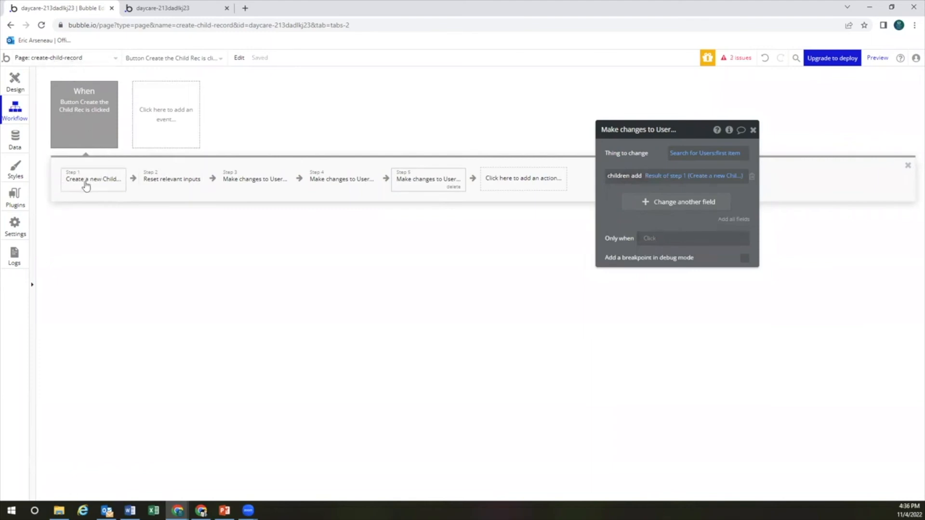
pyautogui.click(16, 141)
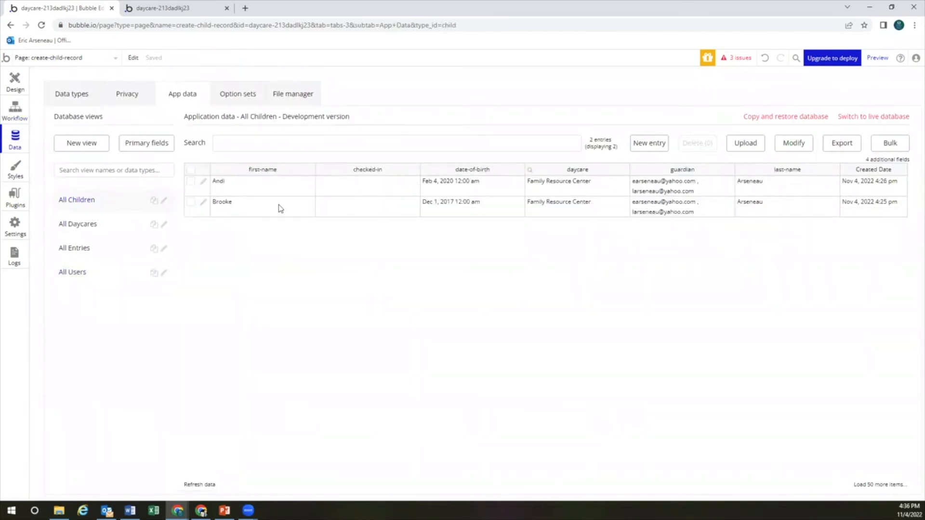
pyautogui.click(99, 274)
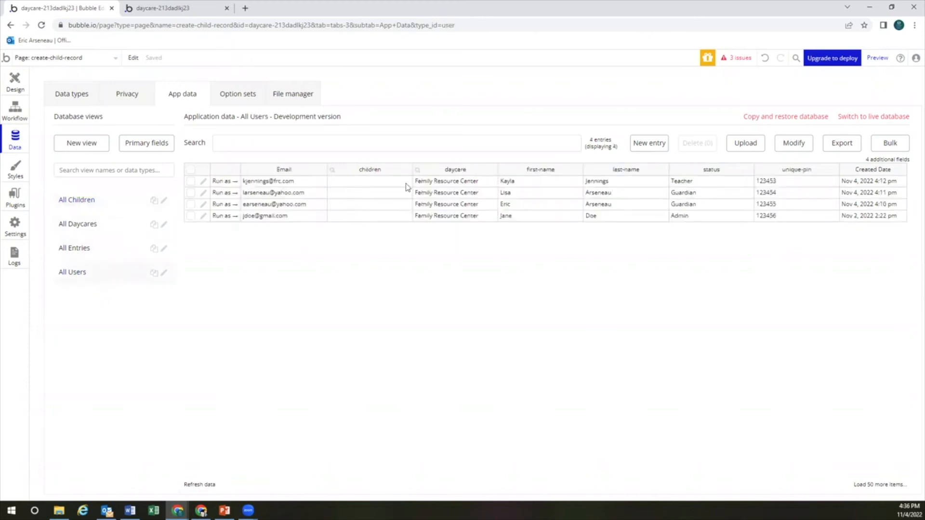
pyautogui.click(14, 112)
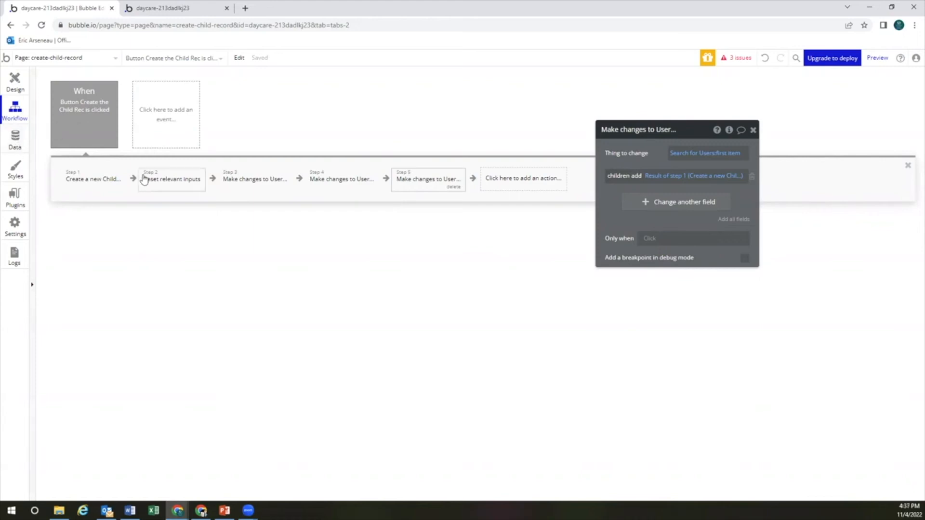
pyautogui.click(878, 58)
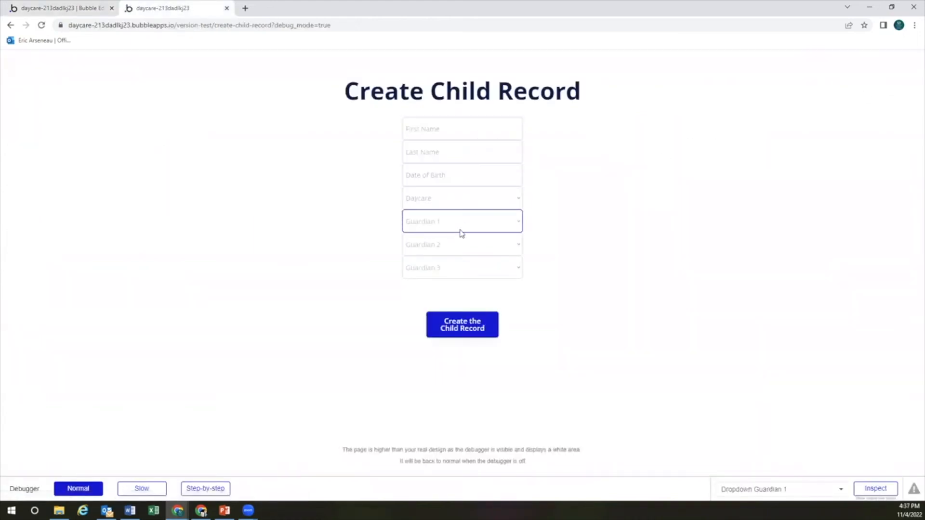
pyautogui.click(70, 13)
pyautogui.click(16, 141)
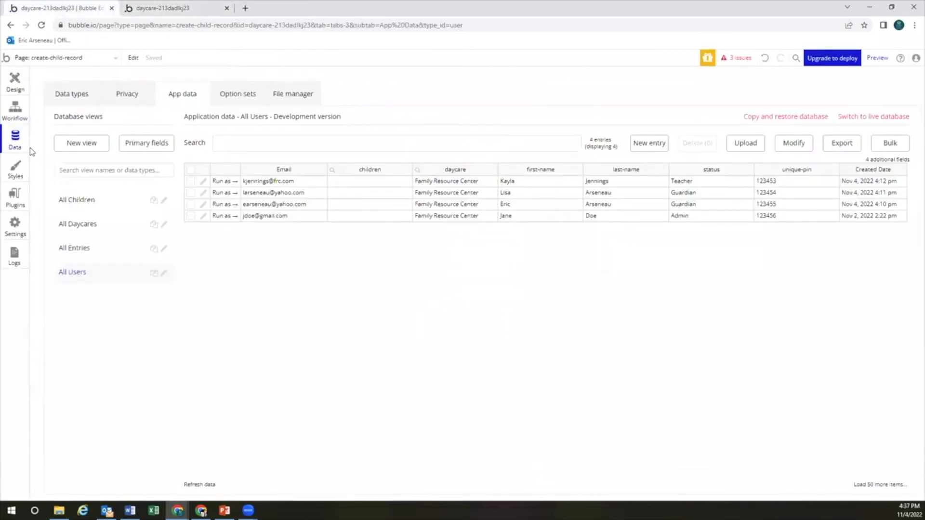
pyautogui.click(355, 185)
pyautogui.click(103, 211)
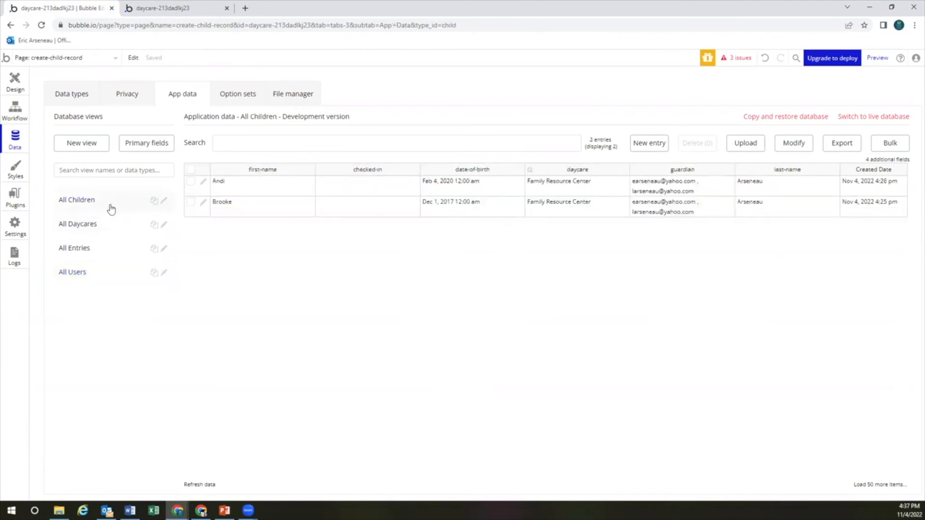
# Check the first child record's unique id, then switch to All Users
pyautogui.click(203, 182)
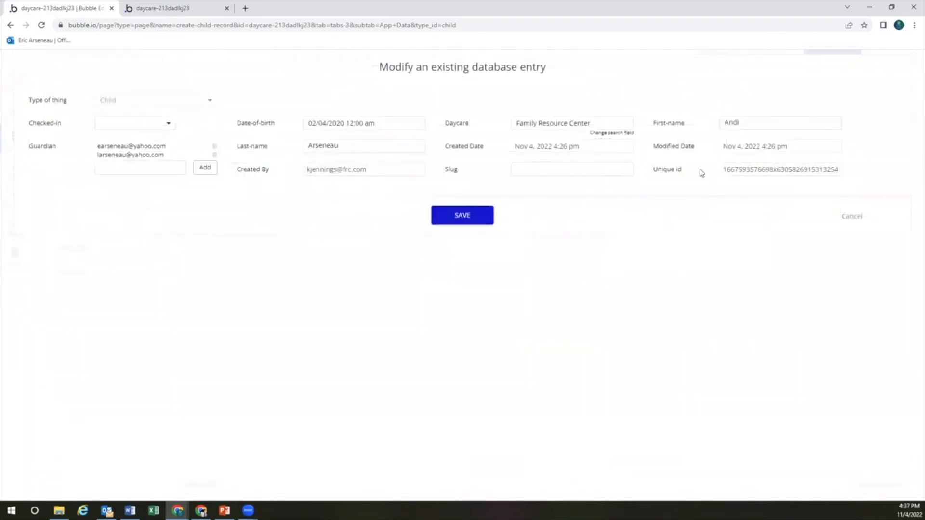
pyautogui.doubleClick(752, 165)
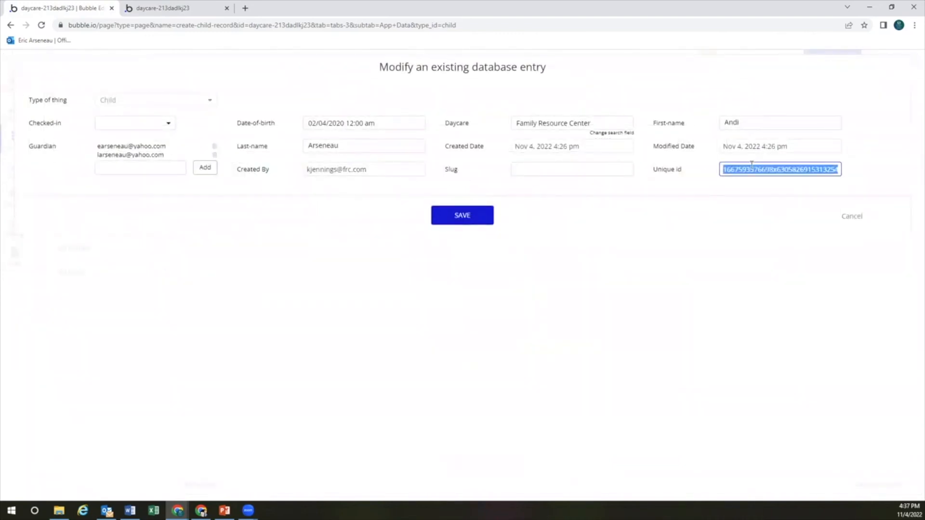
pyautogui.click(472, 215)
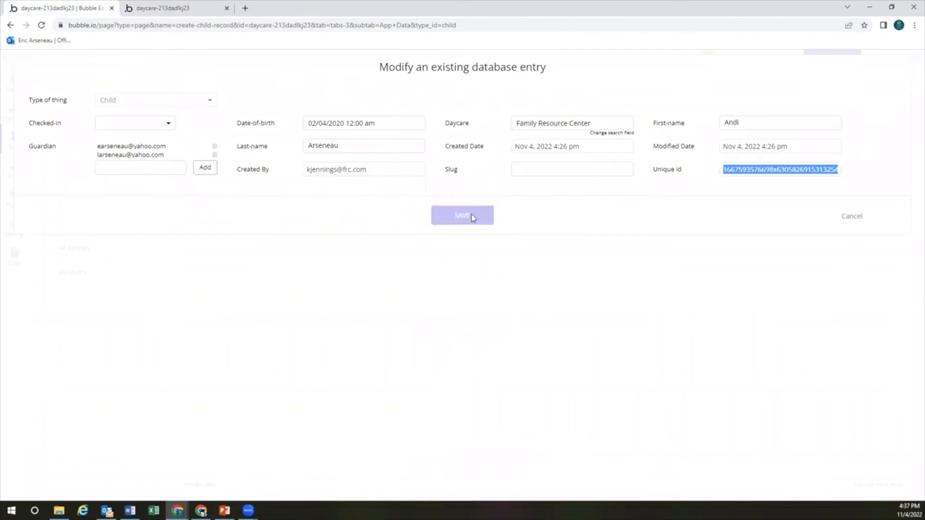
pyautogui.click(100, 271)
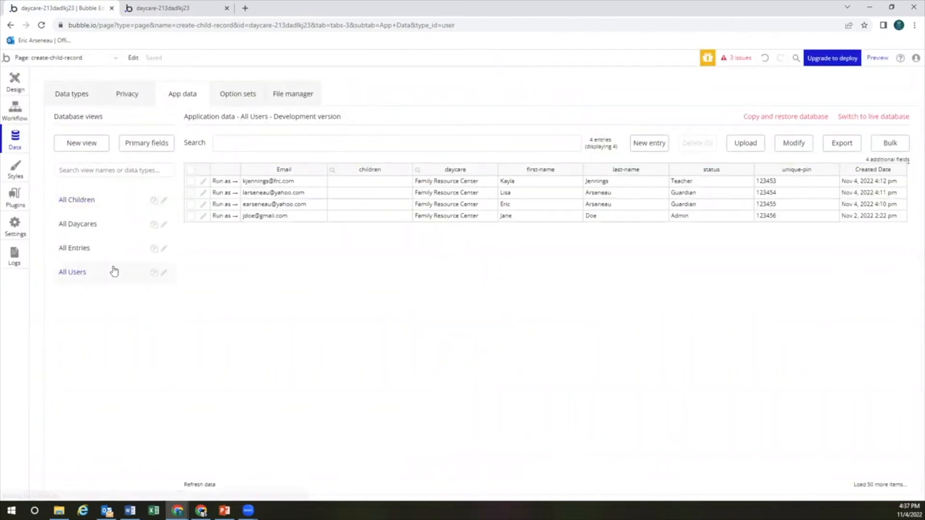
# Add both test children to the second user's Children field and save
pyautogui.click(203, 193)
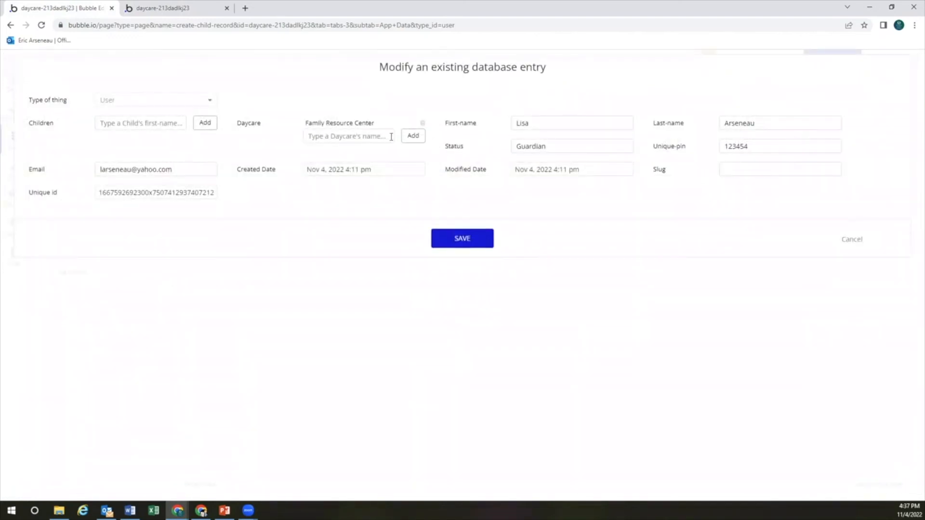
pyautogui.click(149, 125)
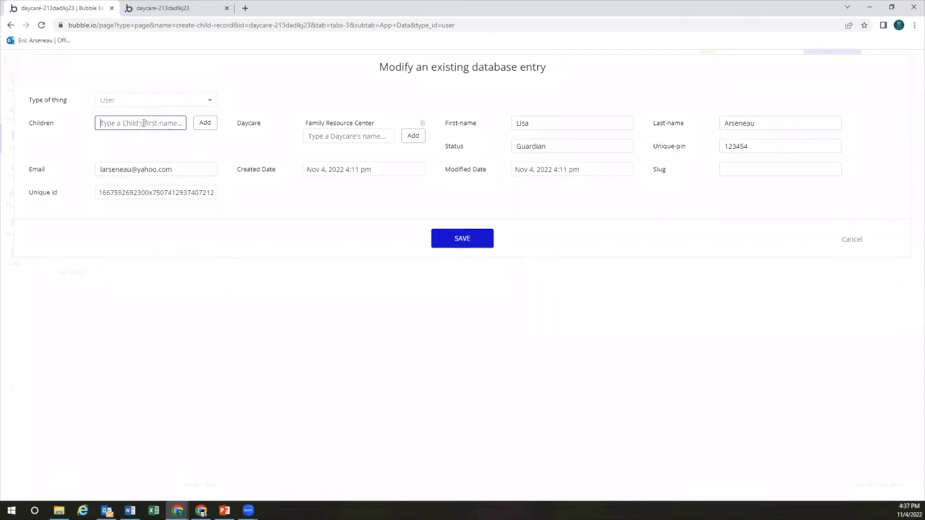
pyautogui.click(134, 155)
pyautogui.click(142, 123)
pyautogui.write('Andi')
pyautogui.click(107, 141)
pyautogui.click(206, 123)
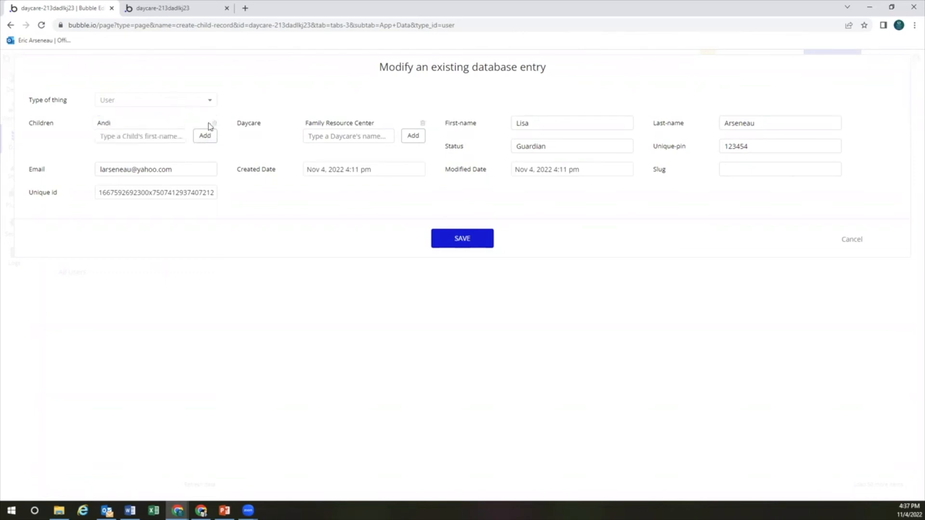
pyautogui.click(143, 138)
pyautogui.write('Bro')
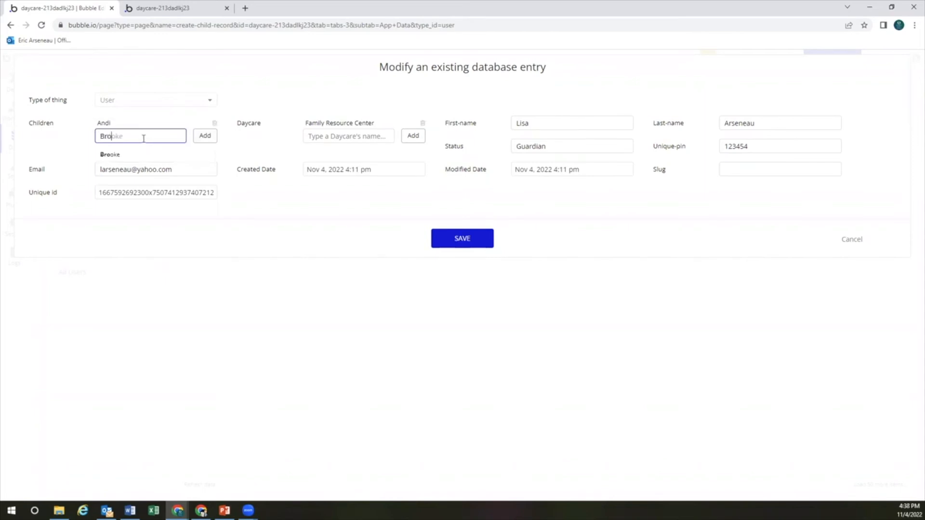
pyautogui.click(140, 155)
pyautogui.click(205, 136)
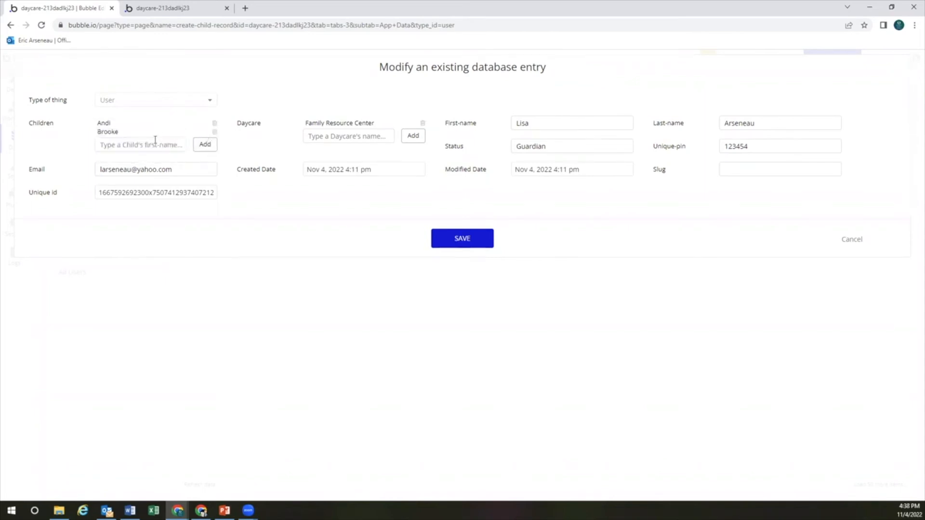
pyautogui.click(471, 239)
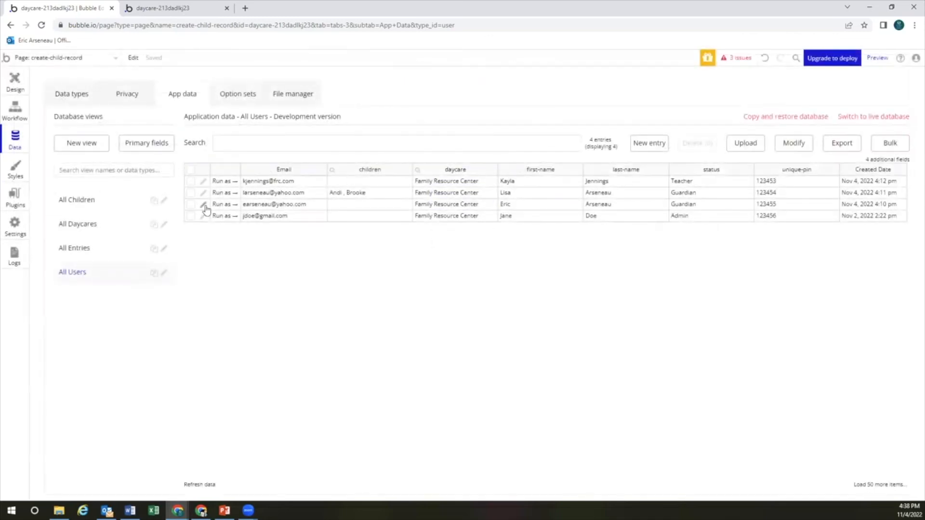
# Add both test children to the third user's Children field and save
pyautogui.click(204, 205)
pyautogui.click(148, 125)
pyautogui.write('Broo')
pyautogui.click(147, 141)
pyautogui.click(204, 122)
pyautogui.click(151, 135)
pyautogui.write('Andi')
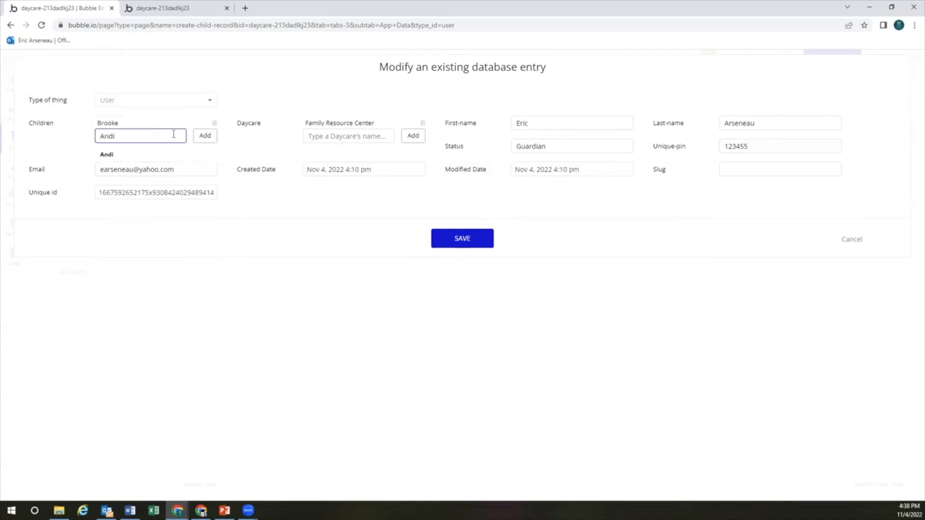
pyautogui.click(206, 136)
pyautogui.click(465, 241)
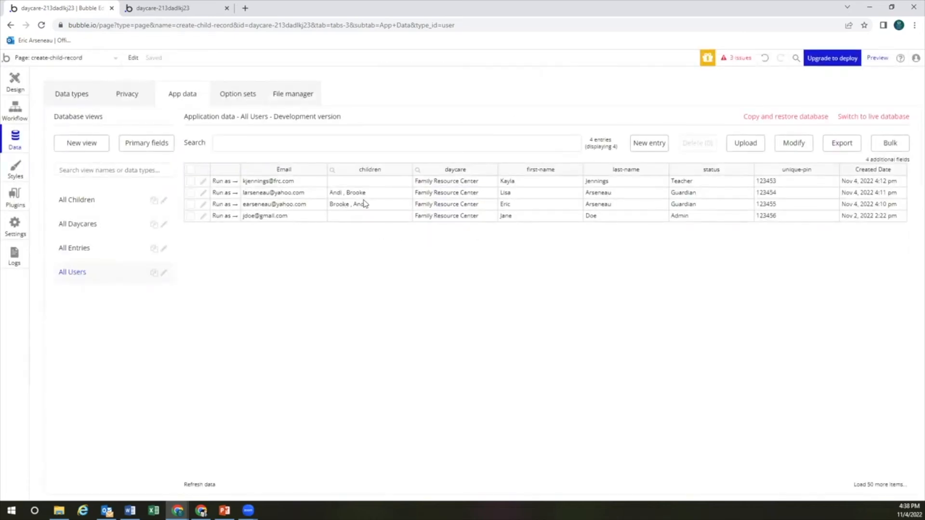
# Preview the form with first name 'q', daycare Family Resource Center and a first guardian, then return to the editor
pyautogui.click(873, 59)
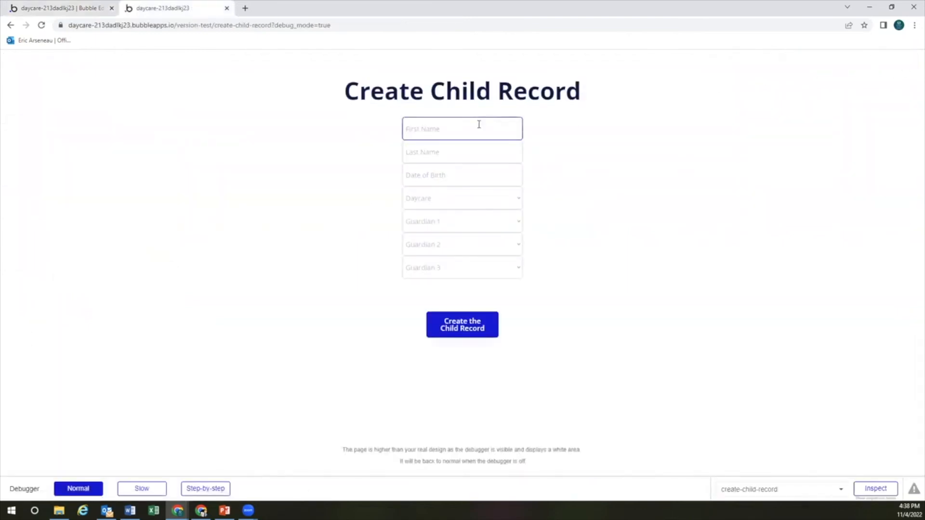
pyautogui.write('q')
pyautogui.click(453, 225)
pyautogui.click(487, 206)
pyautogui.click(487, 213)
pyautogui.click(485, 225)
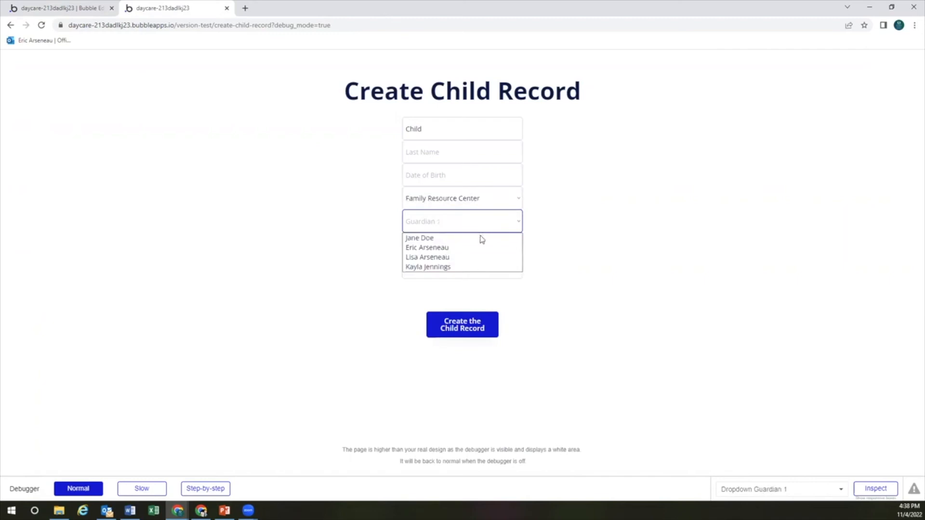
pyautogui.click(466, 247)
pyautogui.click(431, 224)
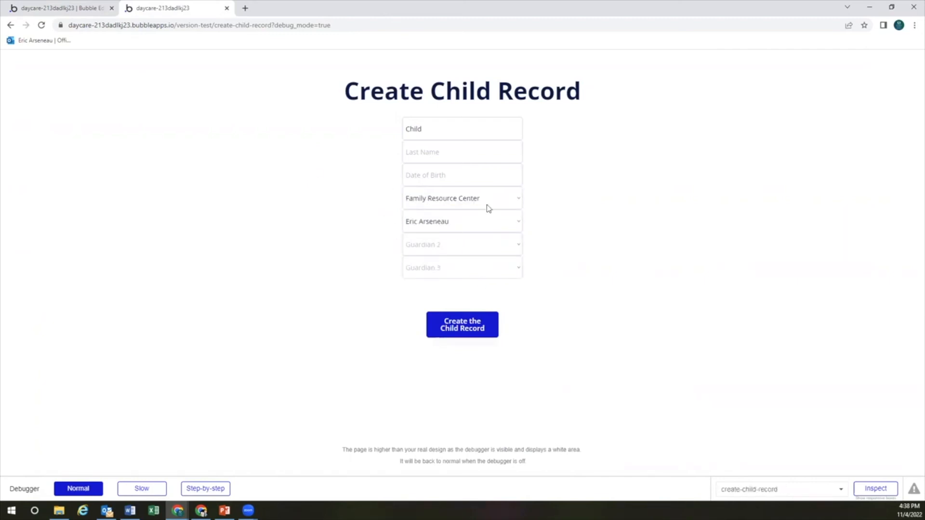
pyautogui.click(83, 8)
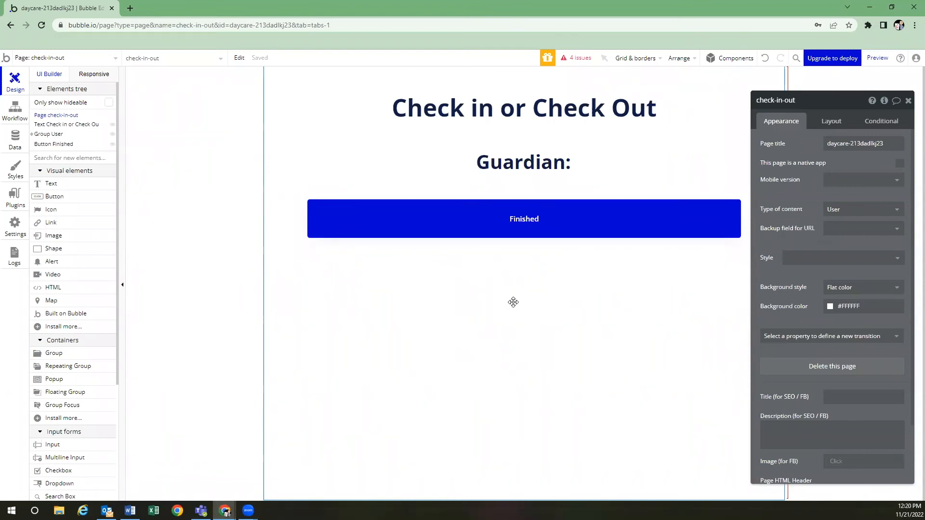
# Set Group User's data source to Do a search for Users
pyautogui.click(528, 141)
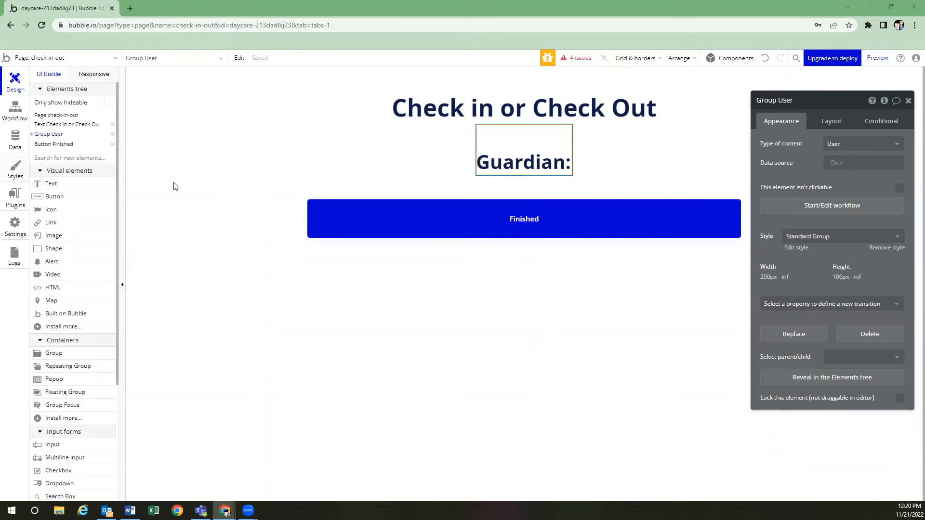
pyautogui.click(835, 165)
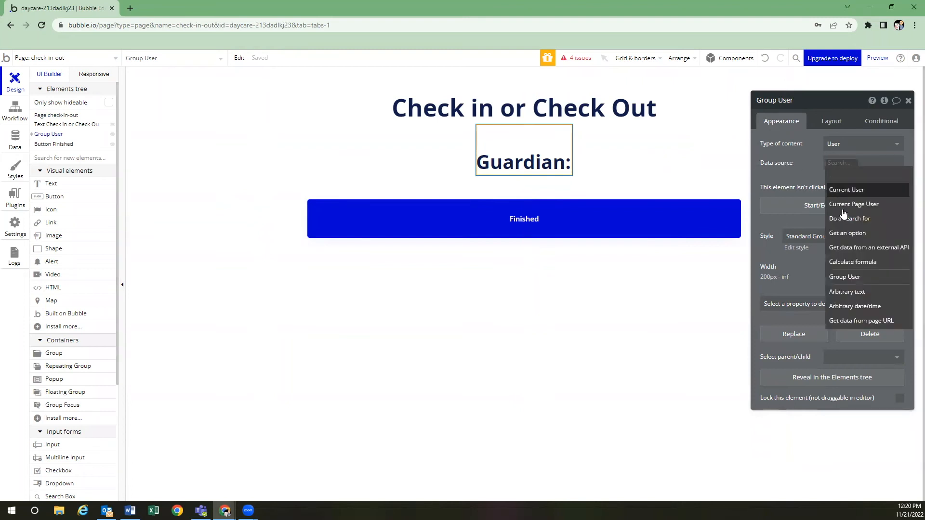
pyautogui.click(842, 221)
pyautogui.click(698, 125)
pyautogui.click(691, 136)
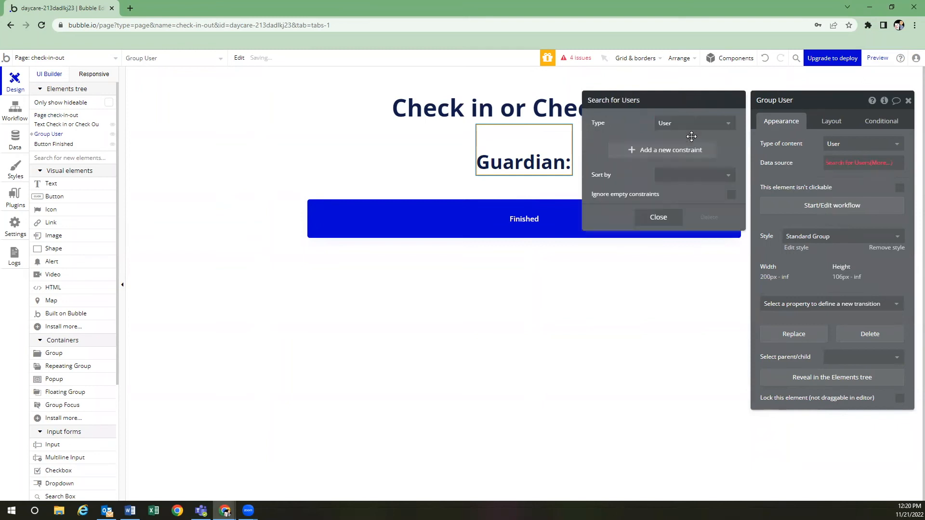
# Add the search constraint unique-pin = Get data from page URL
pyautogui.click(668, 153)
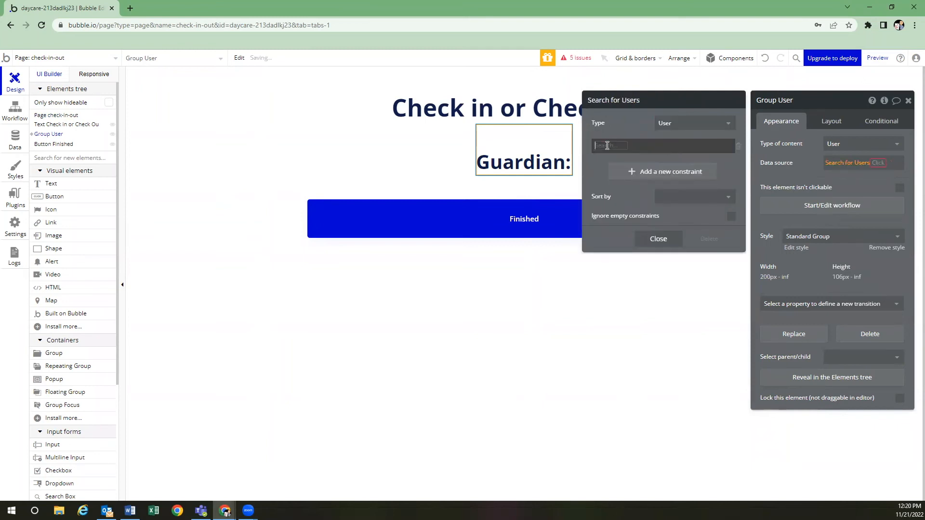
pyautogui.click(605, 146)
pyautogui.click(612, 244)
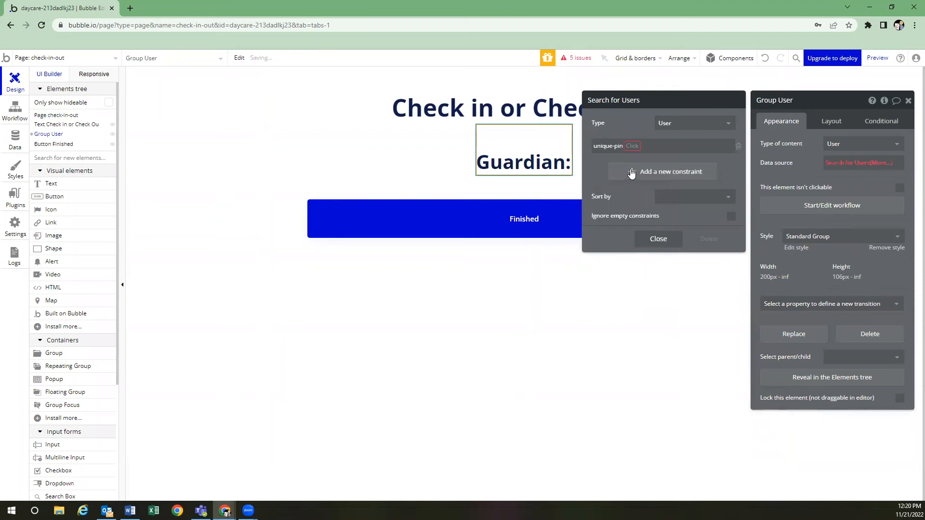
pyautogui.click(631, 146)
pyautogui.click(637, 159)
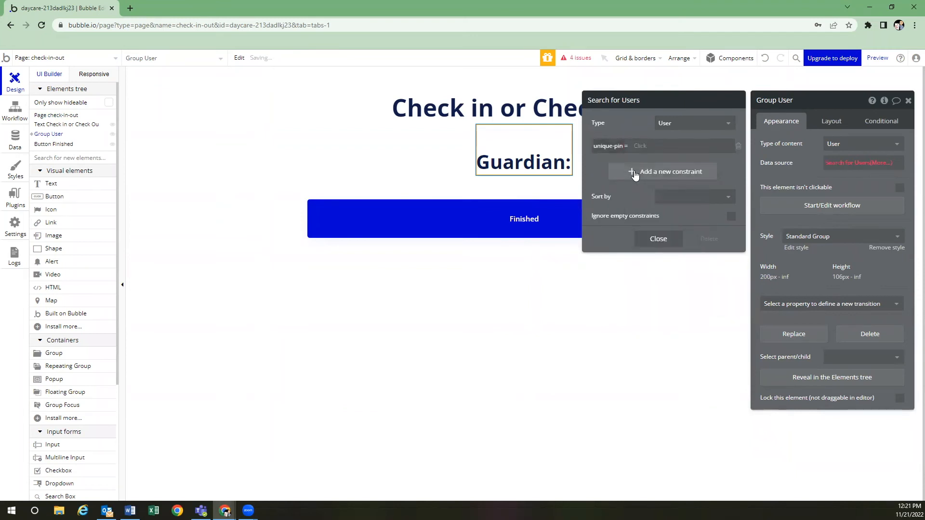
pyautogui.click(642, 146)
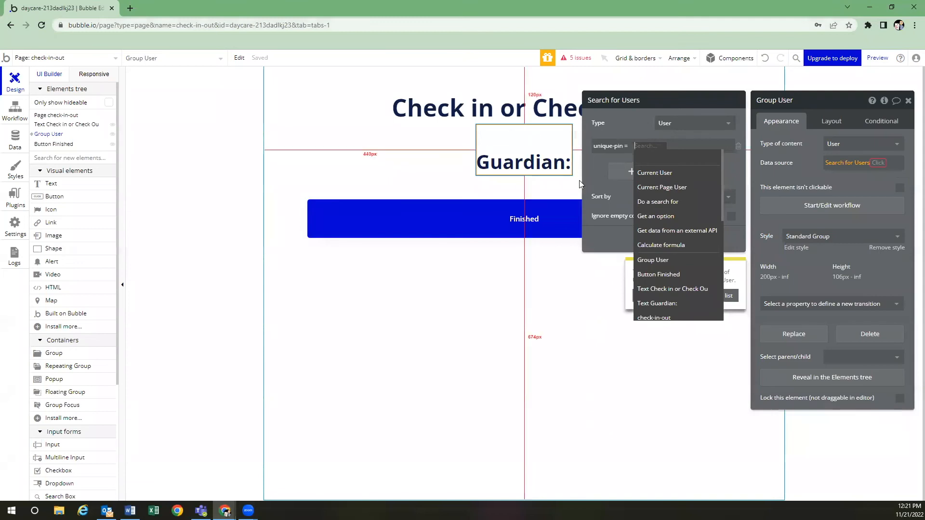
pyautogui.write('get')
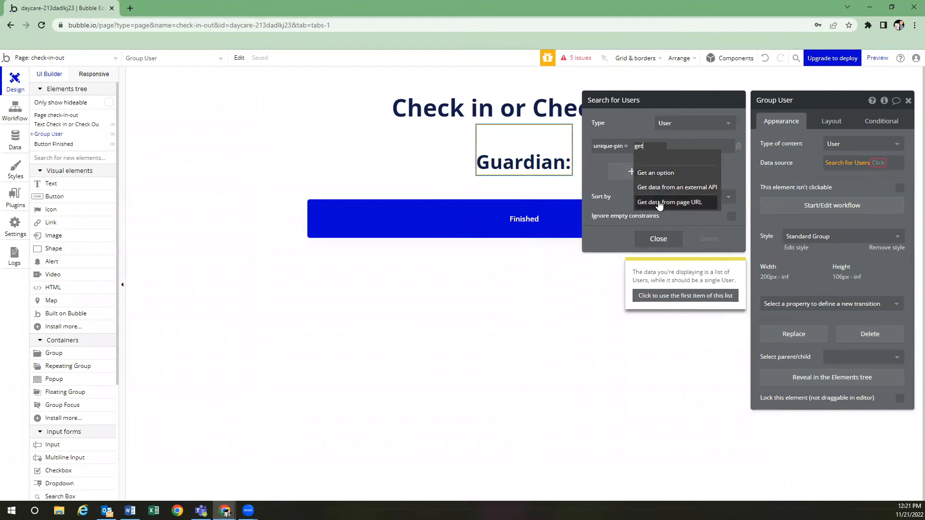
pyautogui.click(641, 203)
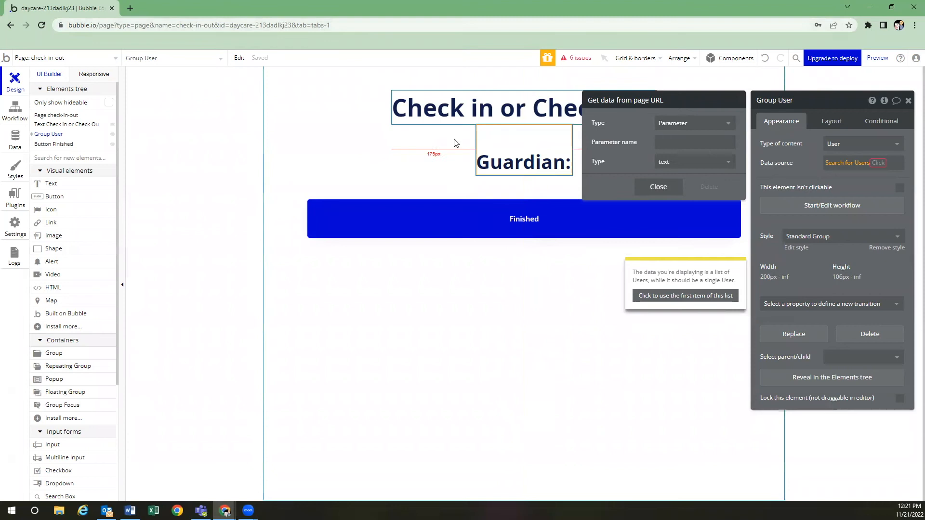
# Name the URL parameter 'pin' and use the first item of the Users search
pyautogui.click(659, 142)
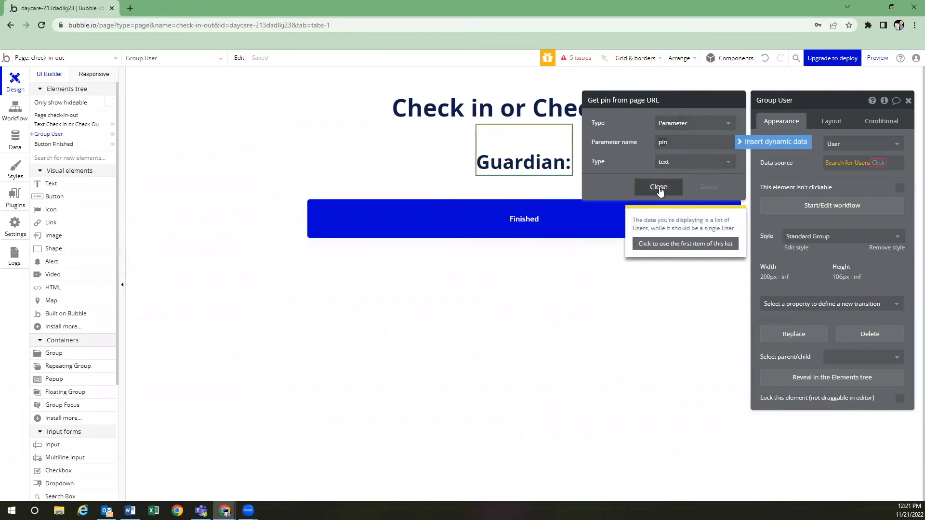
pyautogui.click(660, 190)
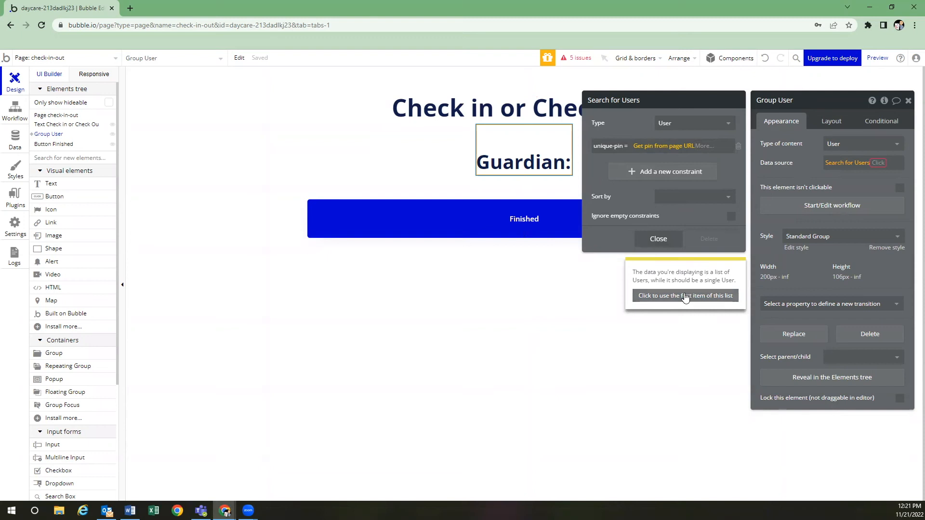
pyautogui.click(701, 296)
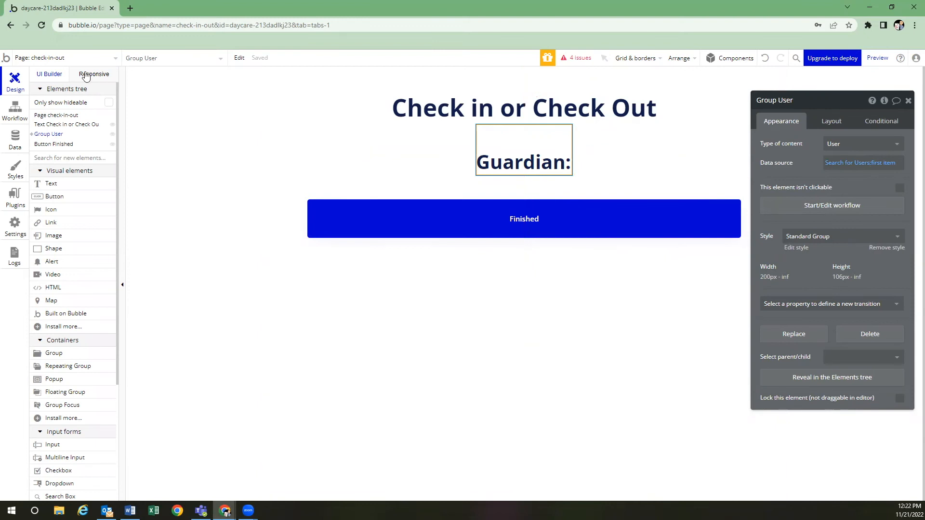
pyautogui.click(95, 59)
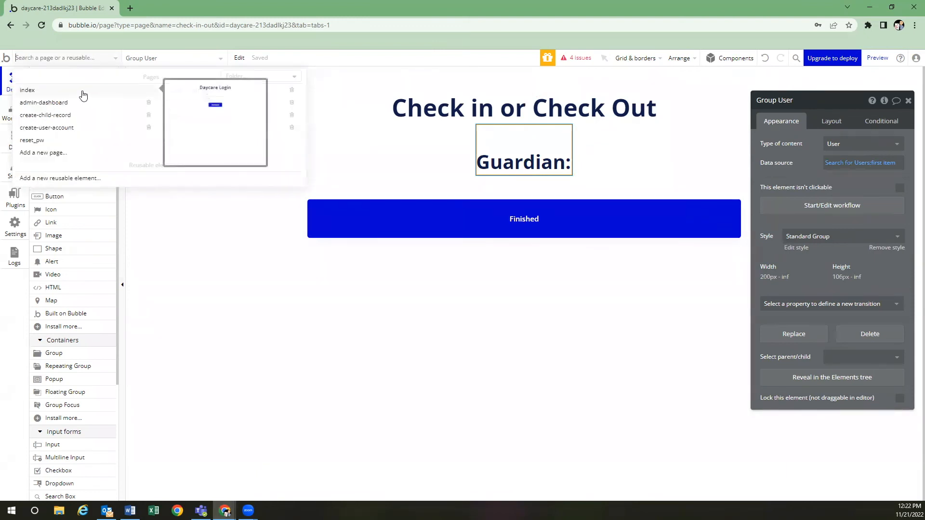
pyautogui.click(171, 129)
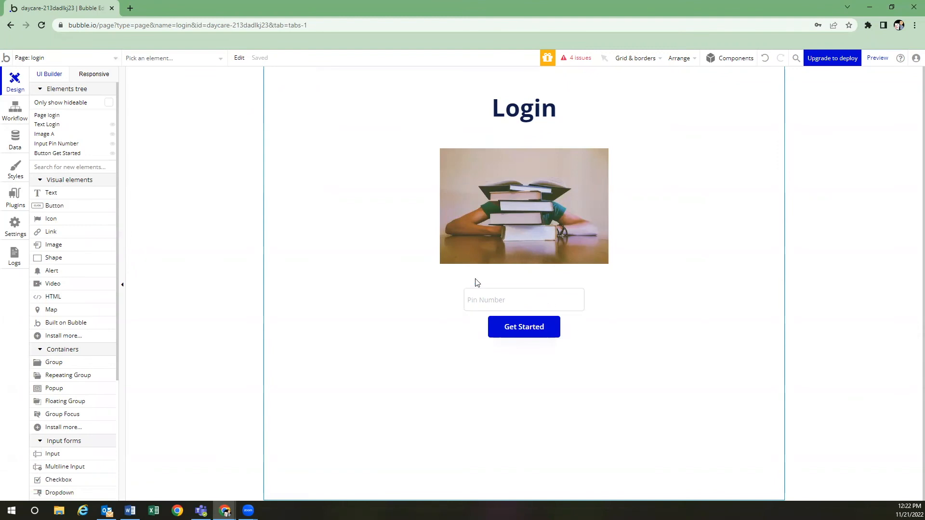
pyautogui.click(94, 58)
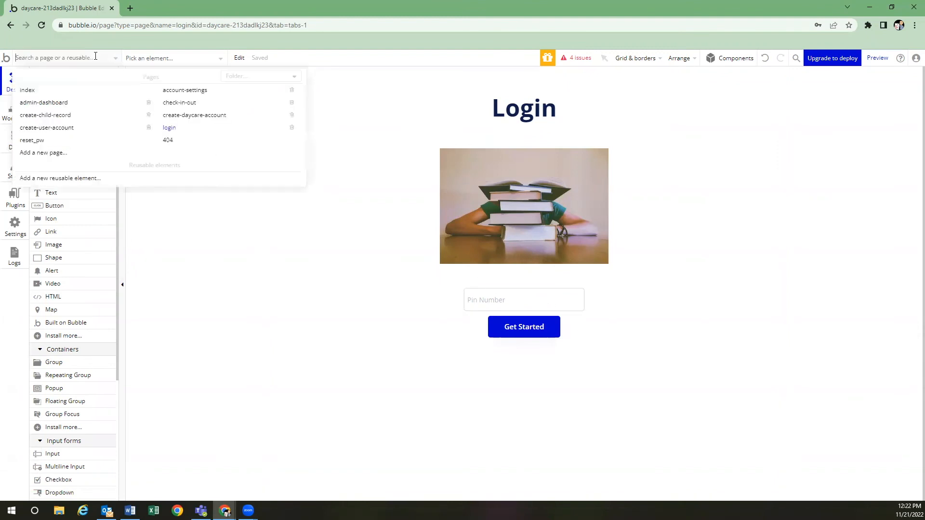
pyautogui.click(200, 106)
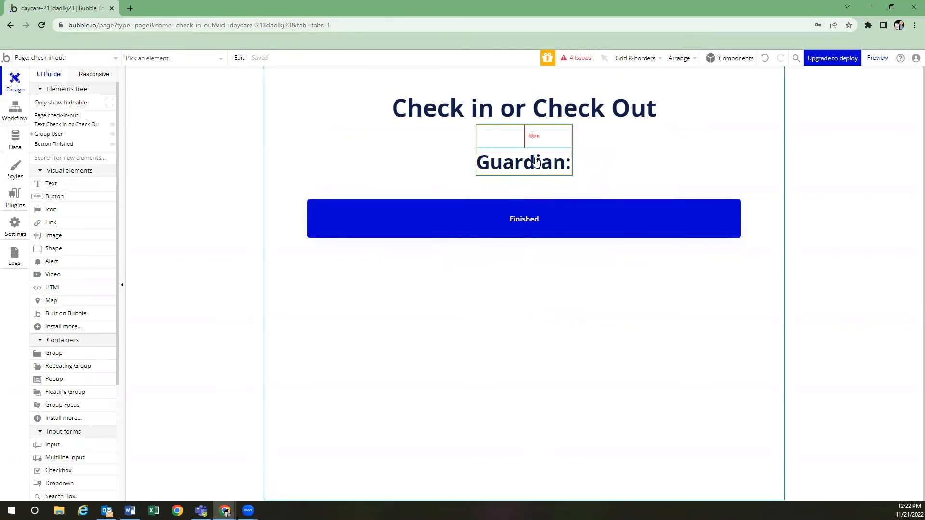
pyautogui.click(528, 138)
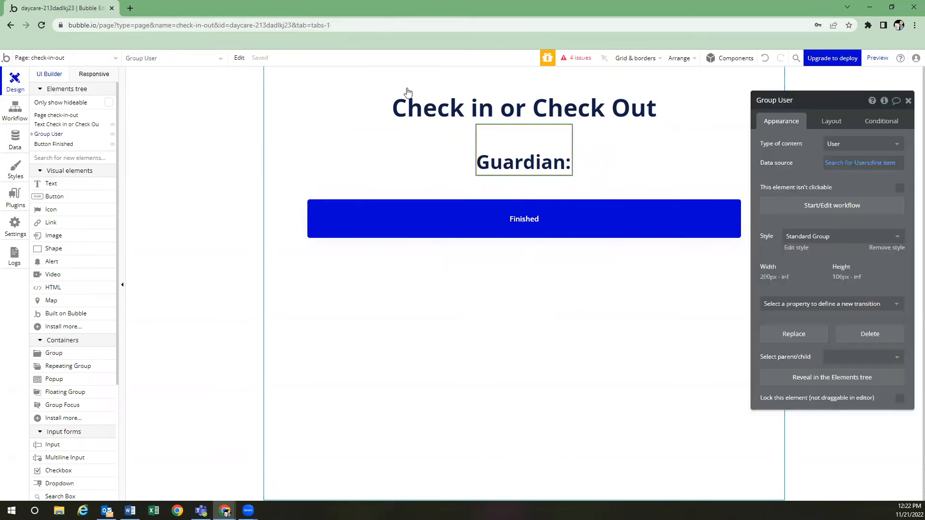
# Make the Guardian text show Parent group's User after 'Guardian:'
pyautogui.click(530, 159)
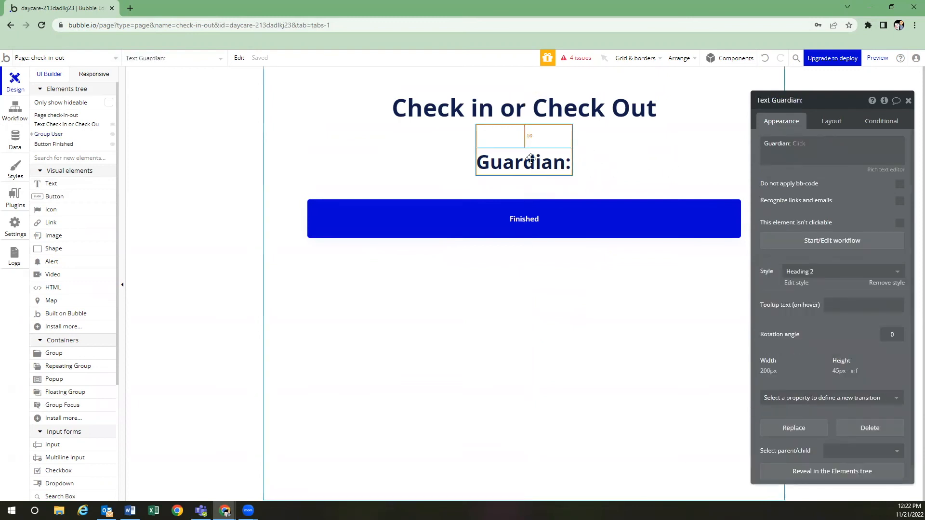
pyautogui.click(816, 146)
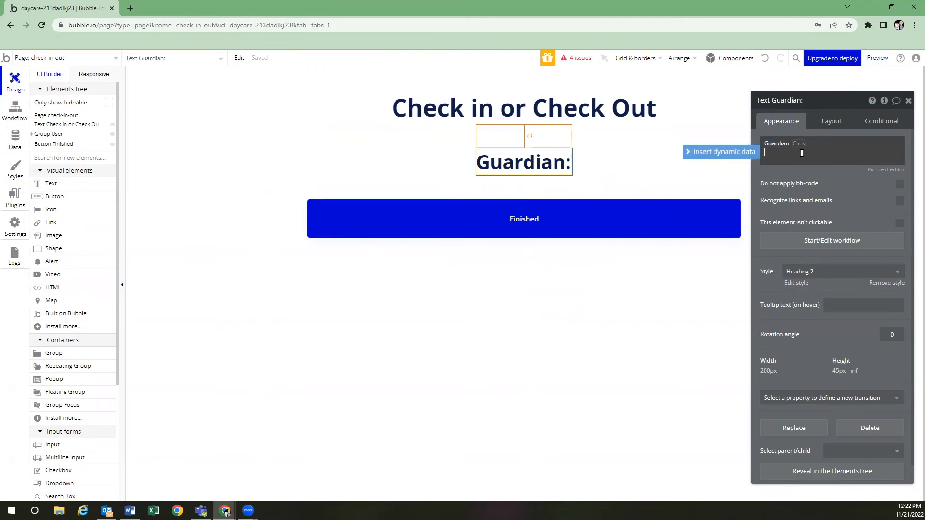
pyautogui.click(801, 143)
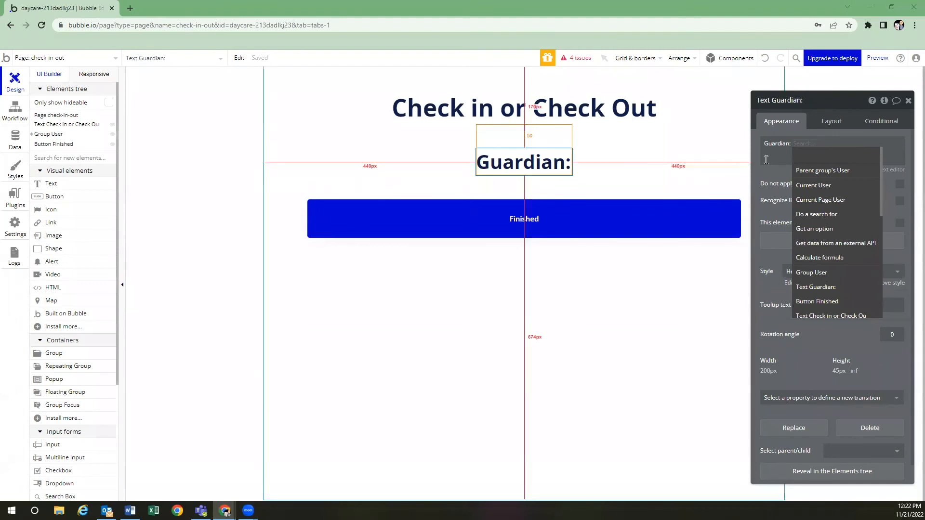
pyautogui.click(833, 170)
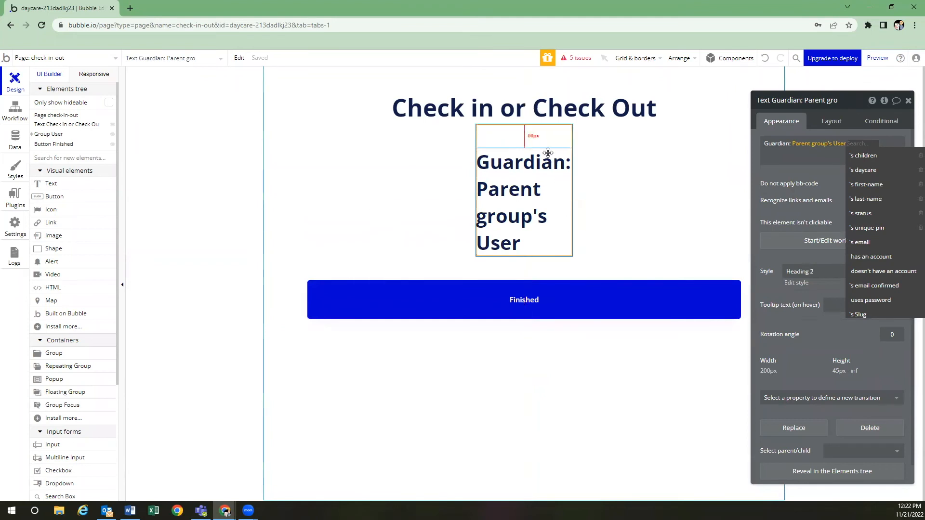
pyautogui.click(533, 139)
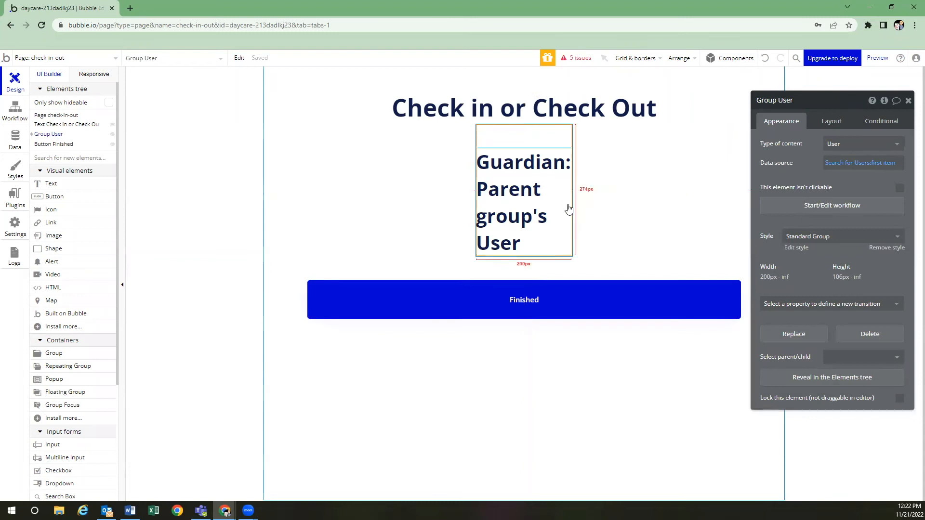
pyautogui.click(533, 186)
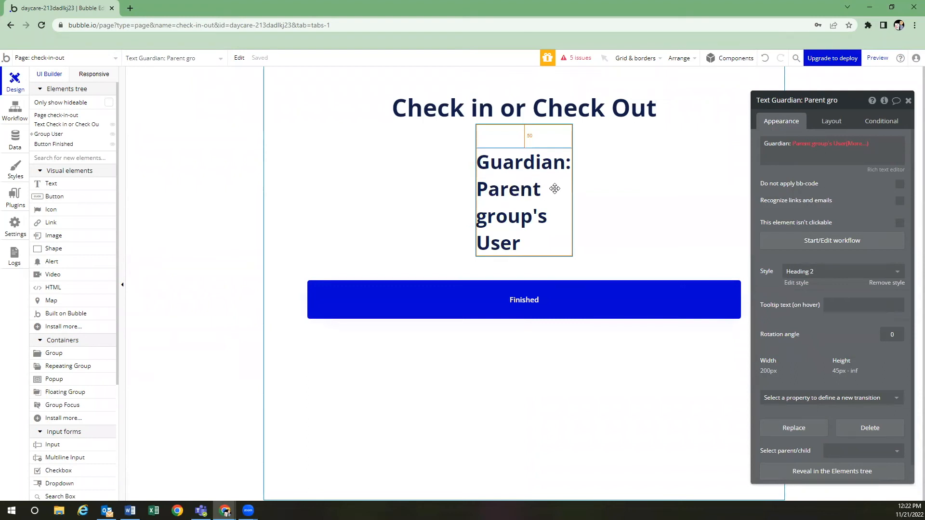
pyautogui.click(517, 136)
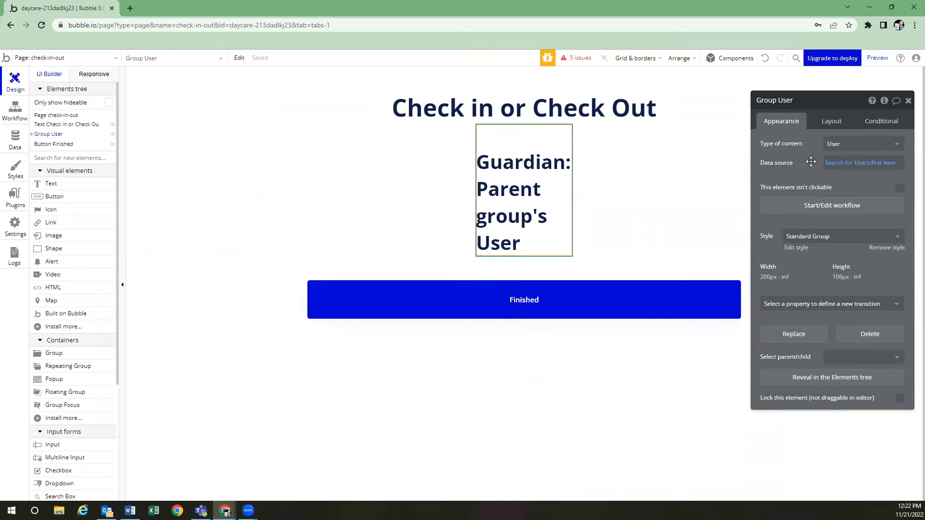
pyautogui.click(531, 181)
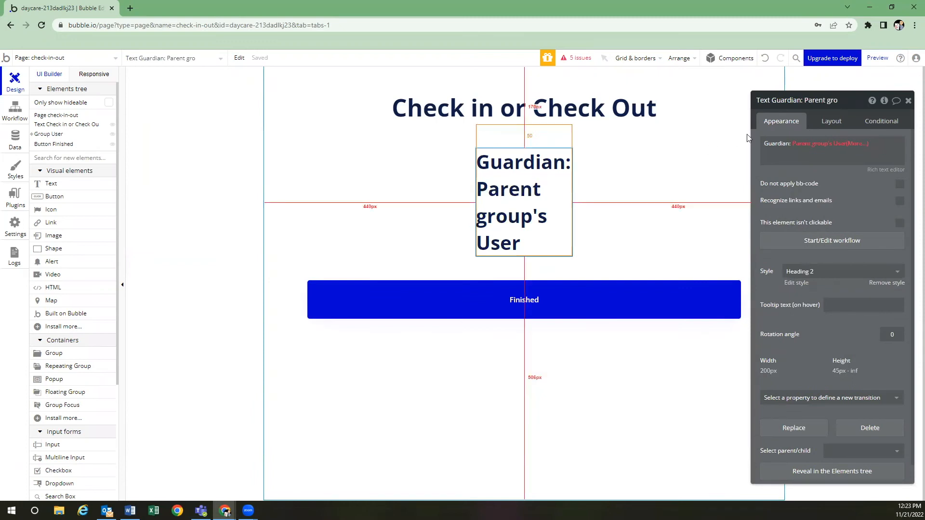
# Extend the Guardian text to the parent group User's first-name and last-name
pyautogui.click(813, 144)
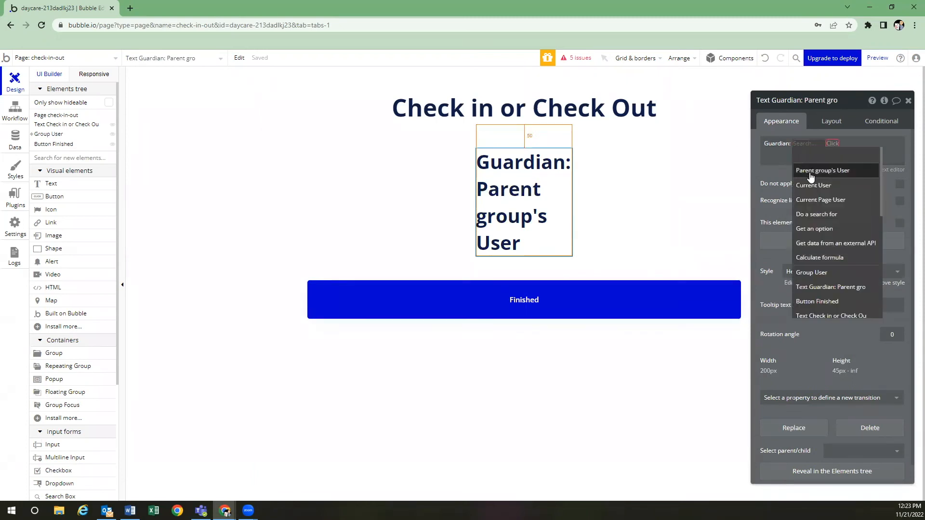
pyautogui.click(813, 165)
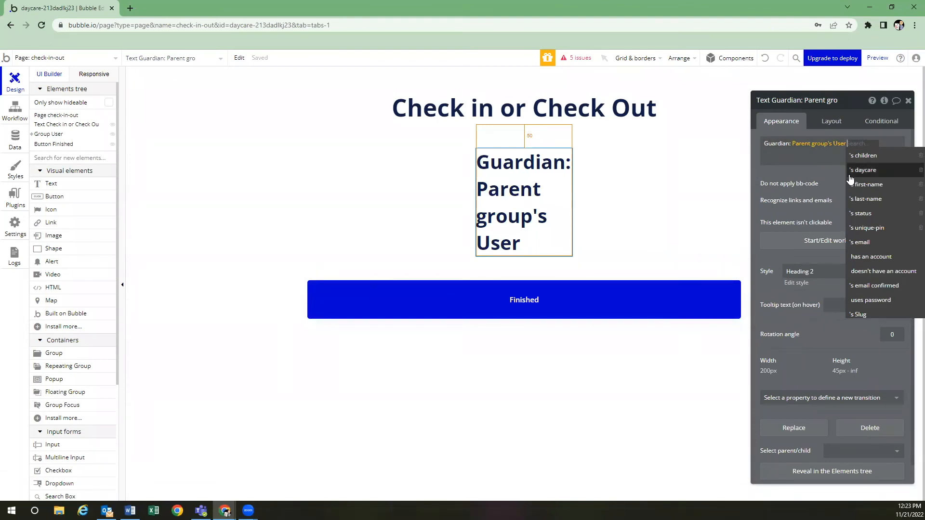
pyautogui.click(868, 184)
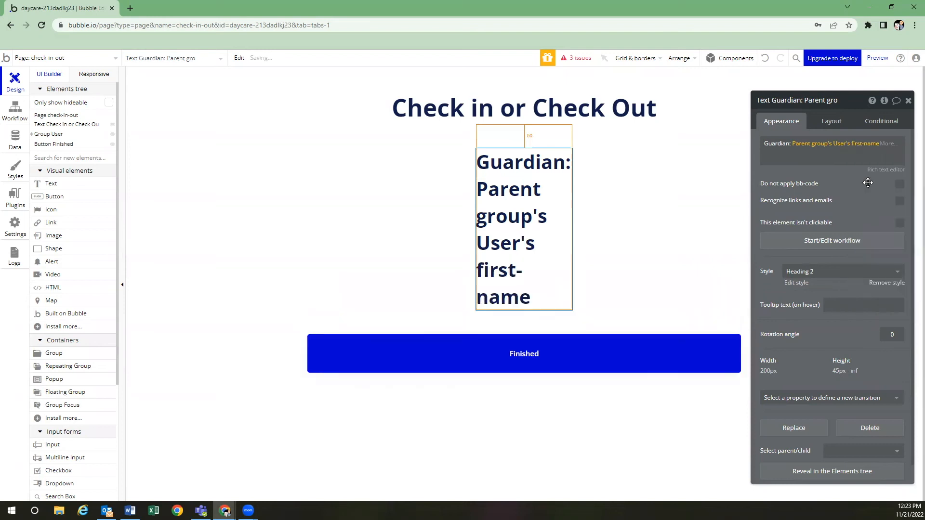
pyautogui.click(811, 159)
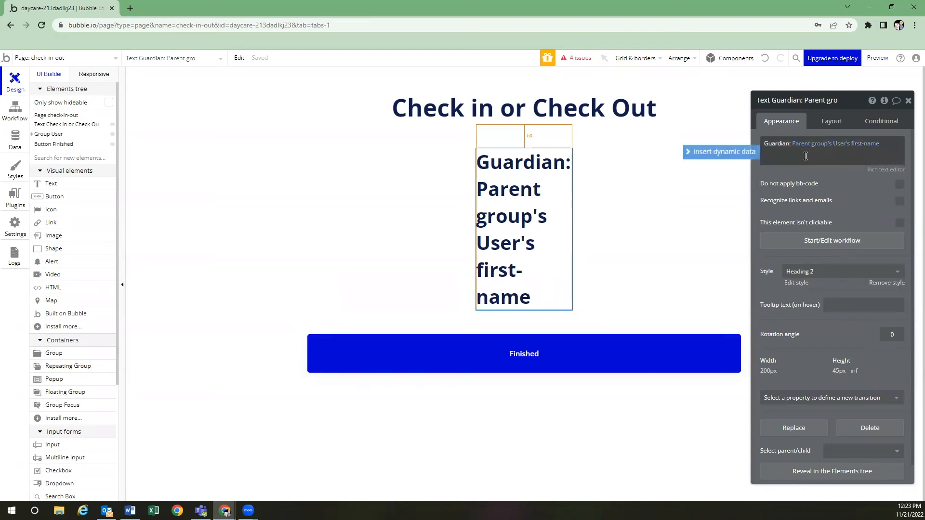
pyautogui.click(746, 152)
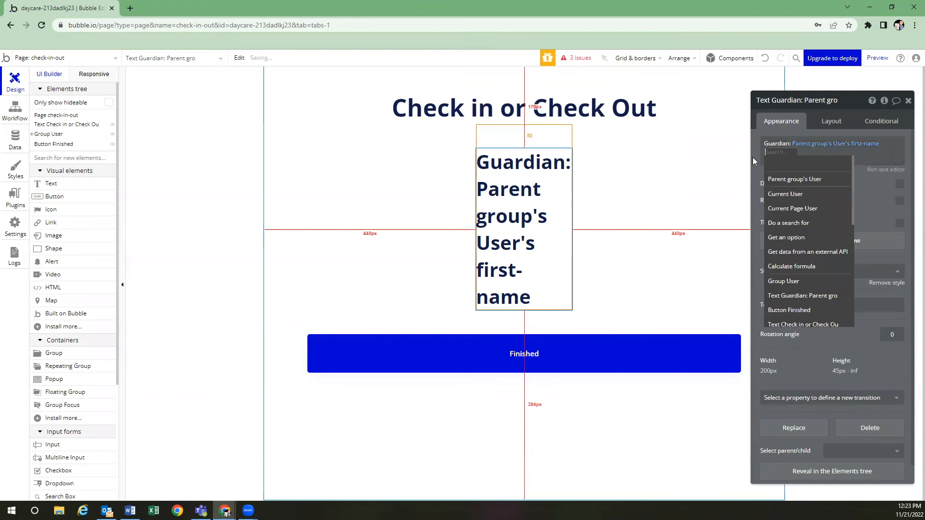
pyautogui.click(794, 179)
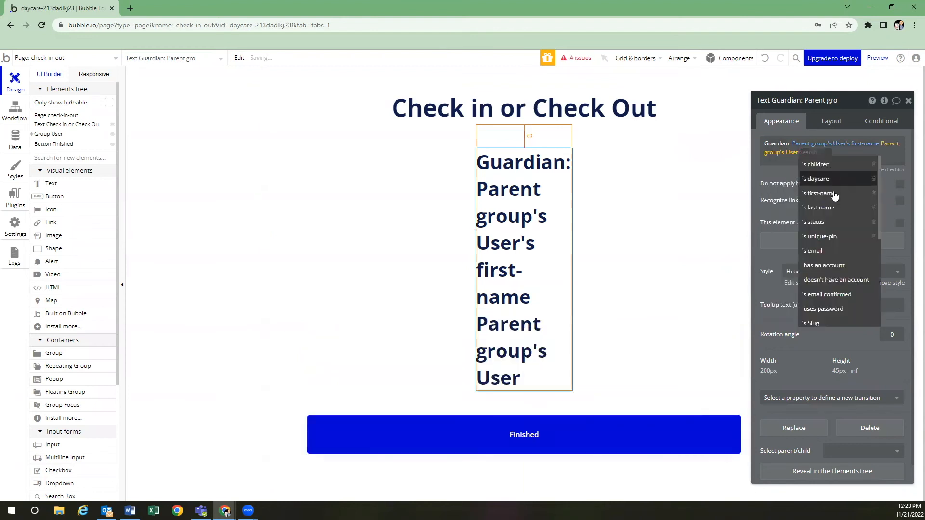
pyautogui.click(829, 208)
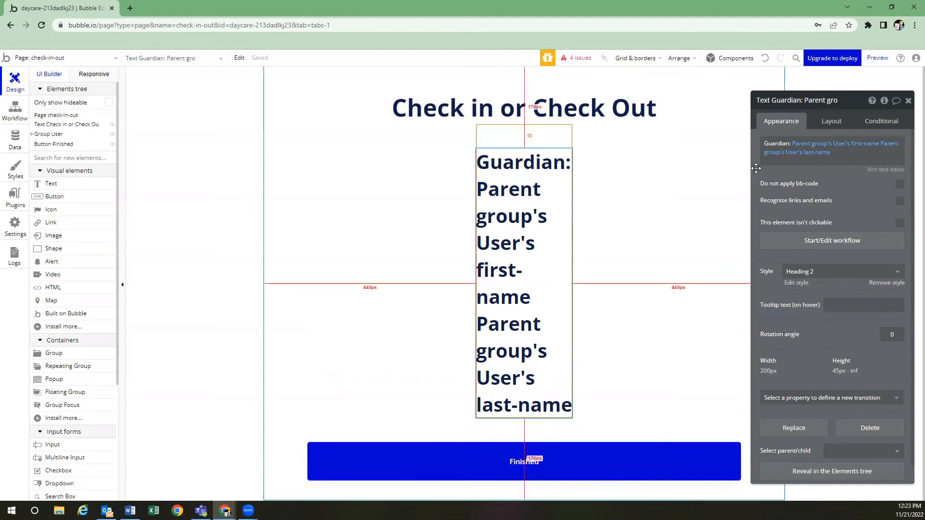
# Turn off fixed width on the Guardian text and set min width and min height to 0
pyautogui.click(833, 124)
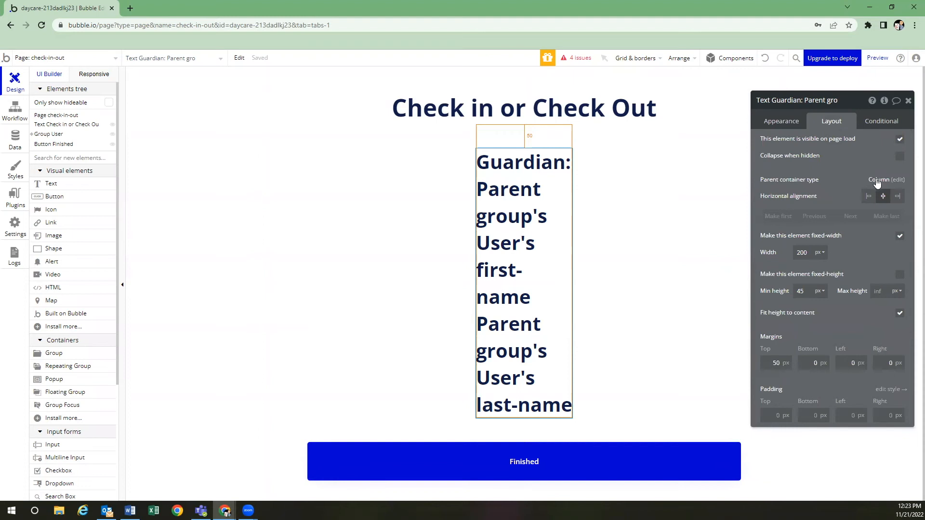
pyautogui.click(899, 236)
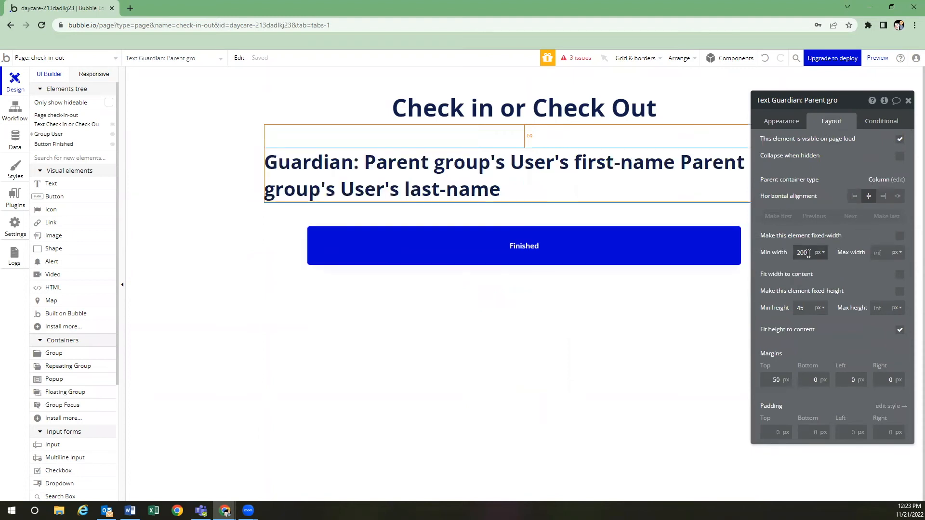
pyautogui.write('0')
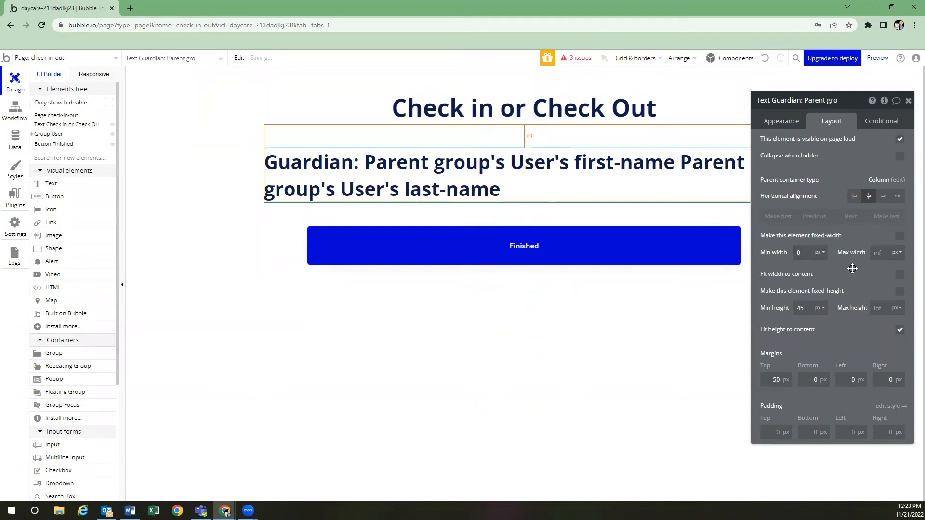
pyautogui.click(805, 308)
pyautogui.write('0')
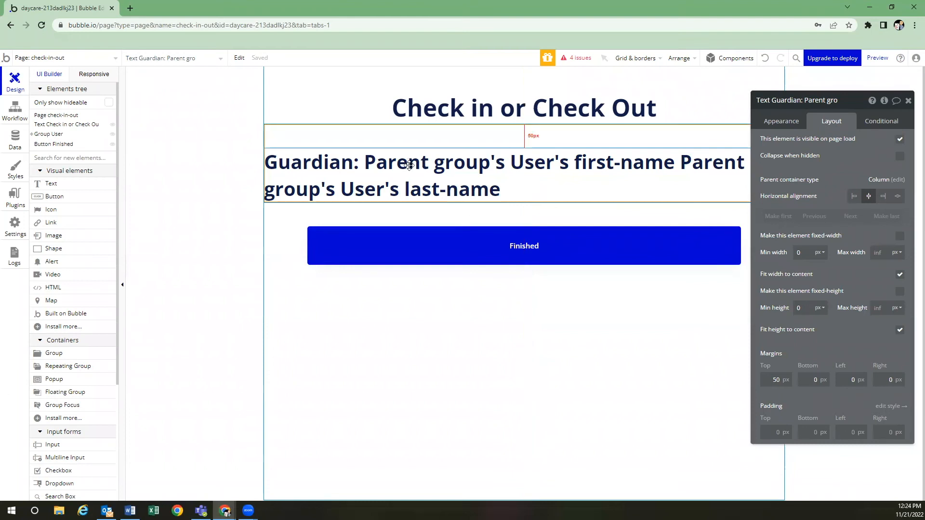
# Draw a repeating group under the Guardian text and wrap it in a column group
pyautogui.click(84, 367)
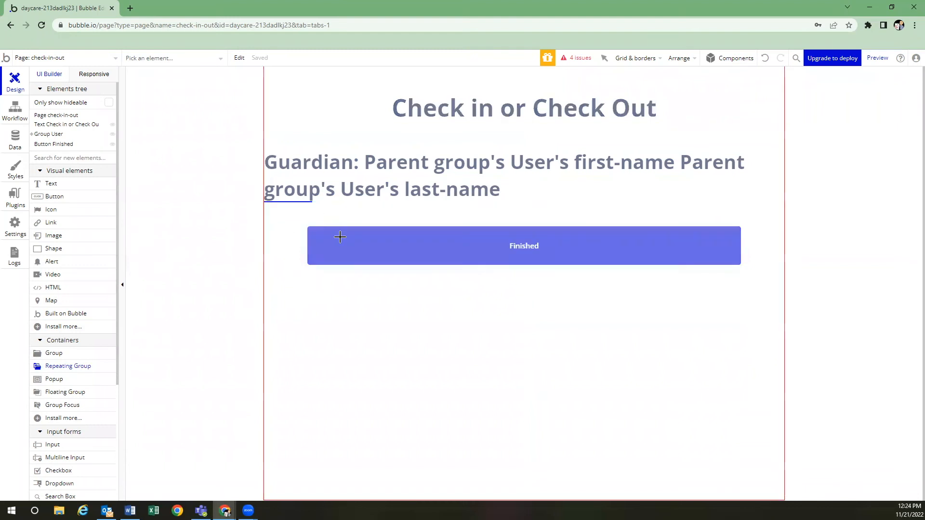
pyautogui.click(303, 203)
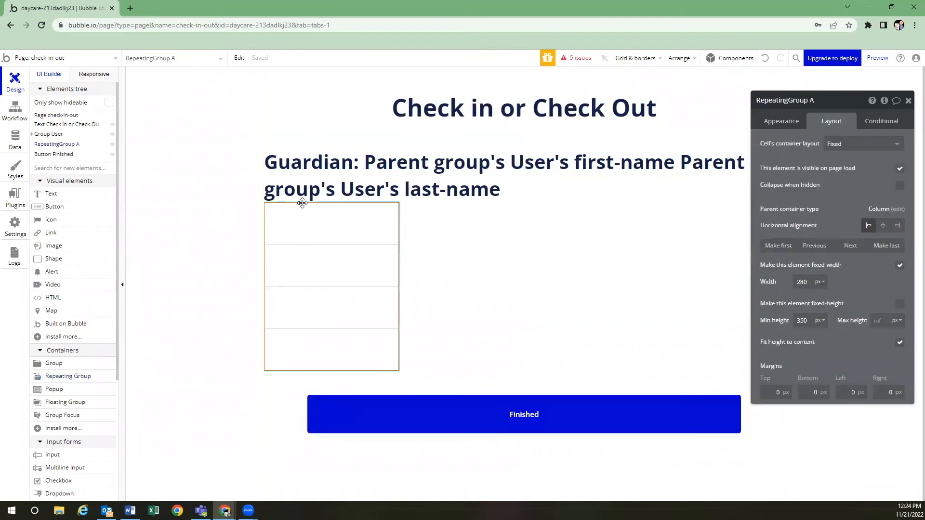
pyautogui.rightClick(325, 225)
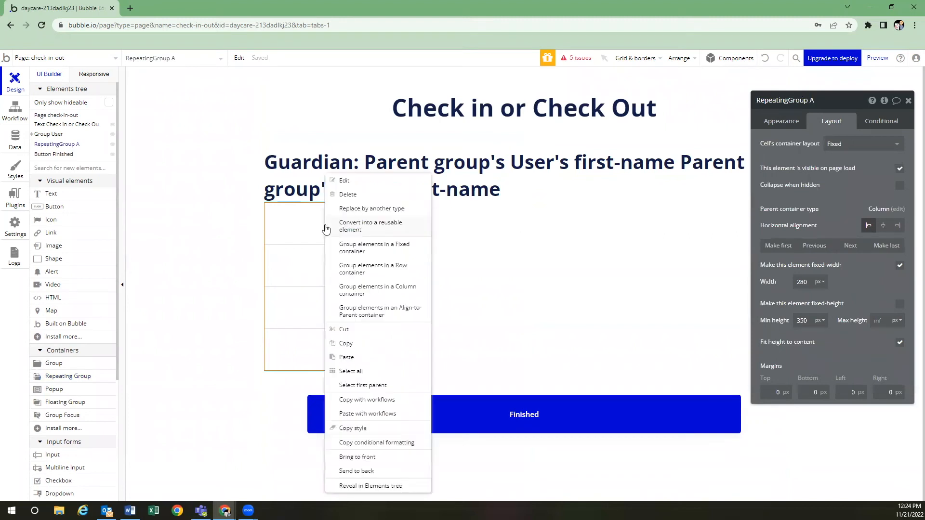
pyautogui.click(387, 291)
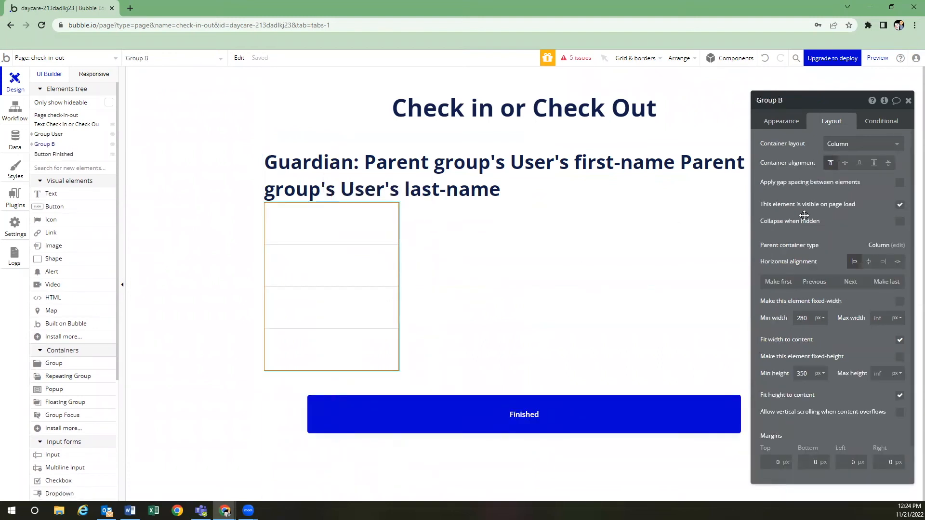
# Give the wrapping group a 20 px top margin and 20 px top padding
pyautogui.scroll(-1, 789, 412)
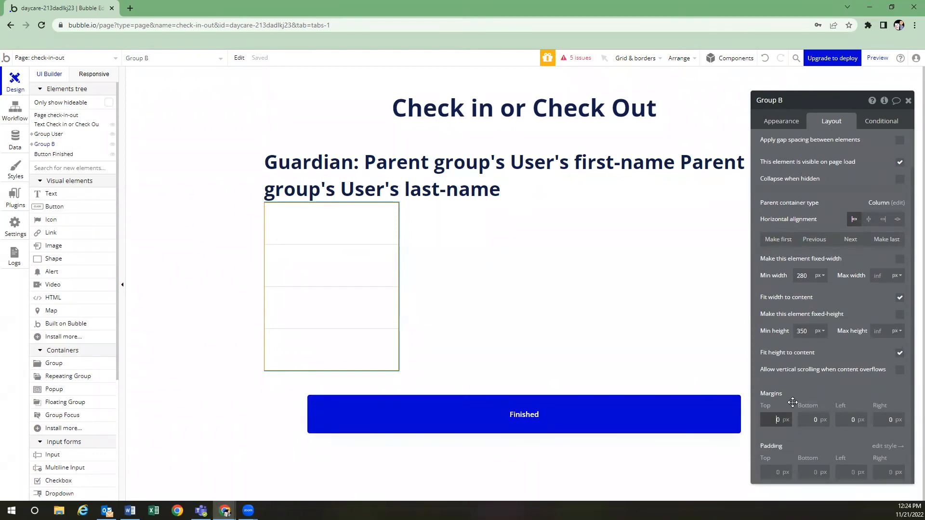
pyautogui.click(775, 471)
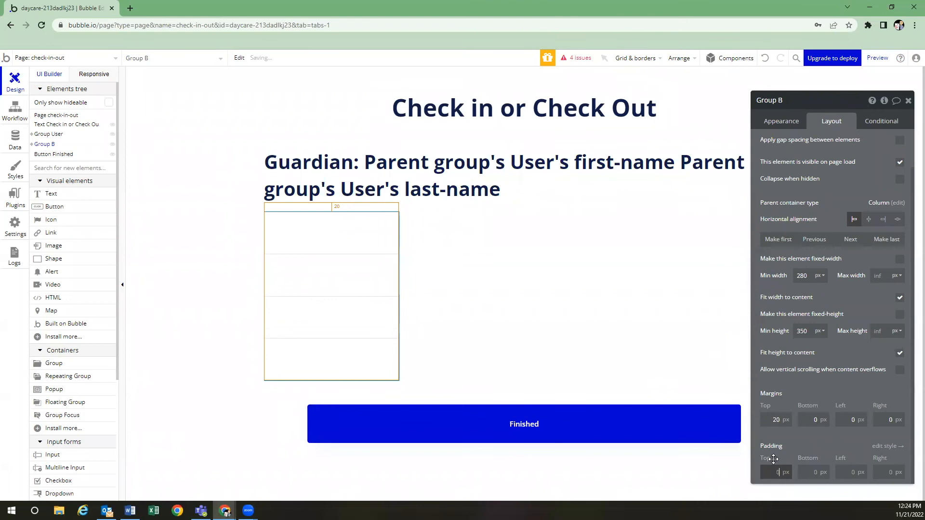
pyautogui.write('280')
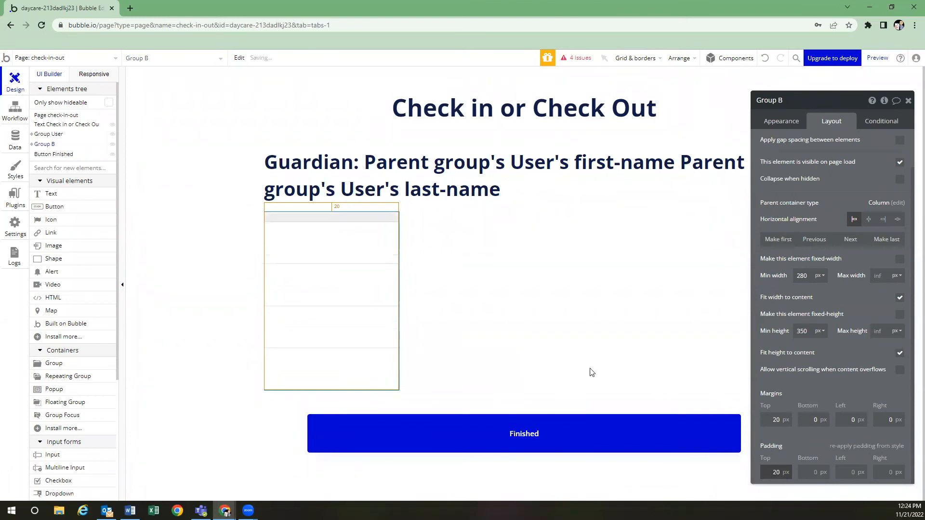
pyautogui.click(351, 222)
pyautogui.click(339, 216)
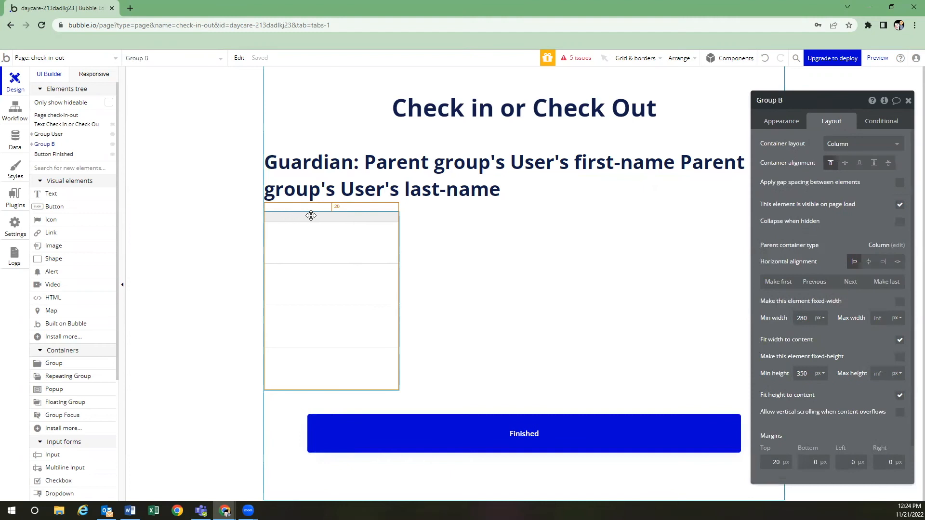
pyautogui.click(350, 218)
pyautogui.moveTo(51, 148)
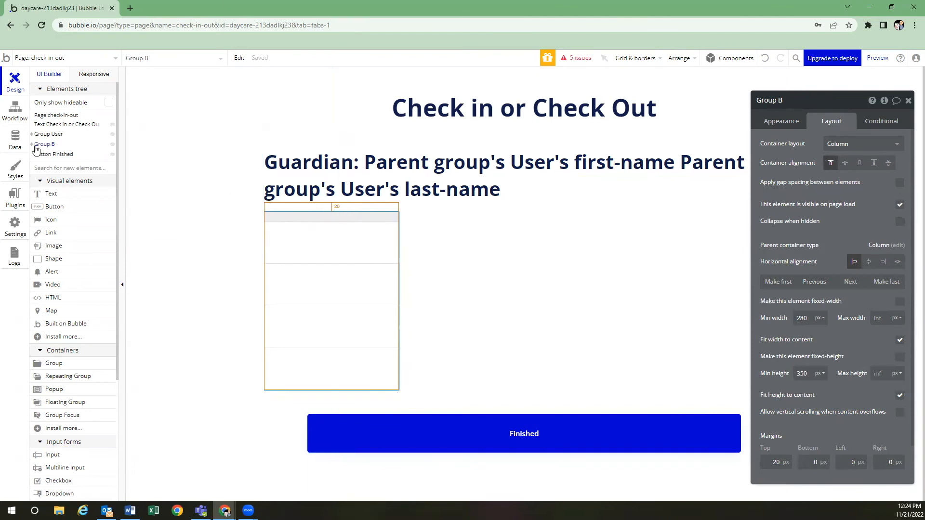
# Set the wrapping group's Type of content to User
pyautogui.click(30, 144)
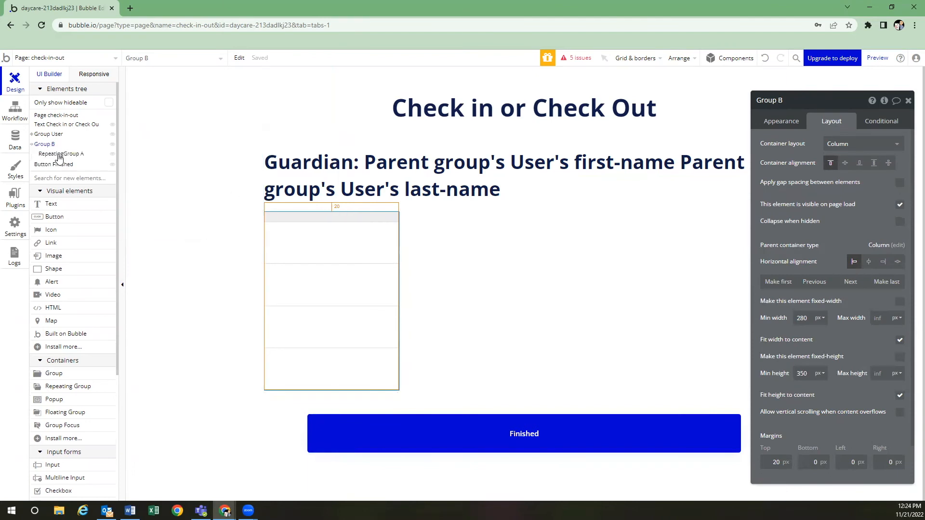
pyautogui.click(327, 243)
pyautogui.click(341, 216)
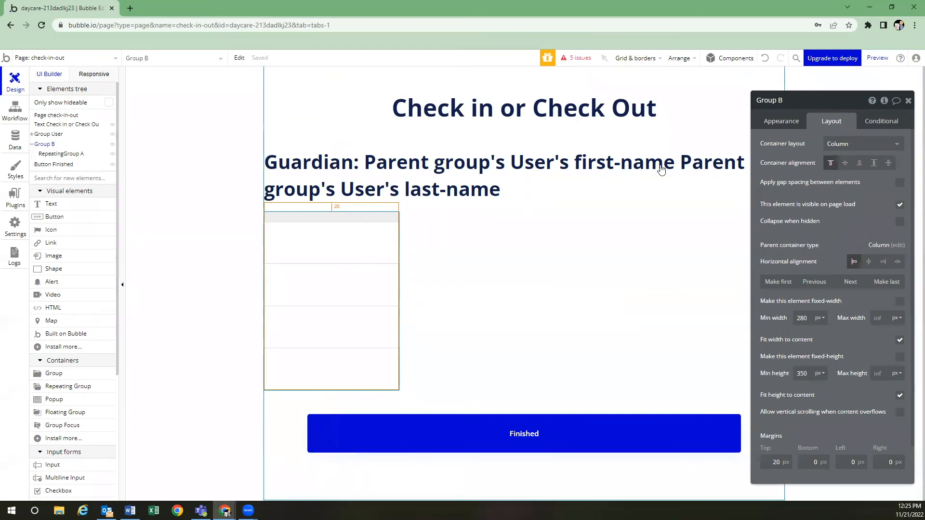
pyautogui.click(780, 121)
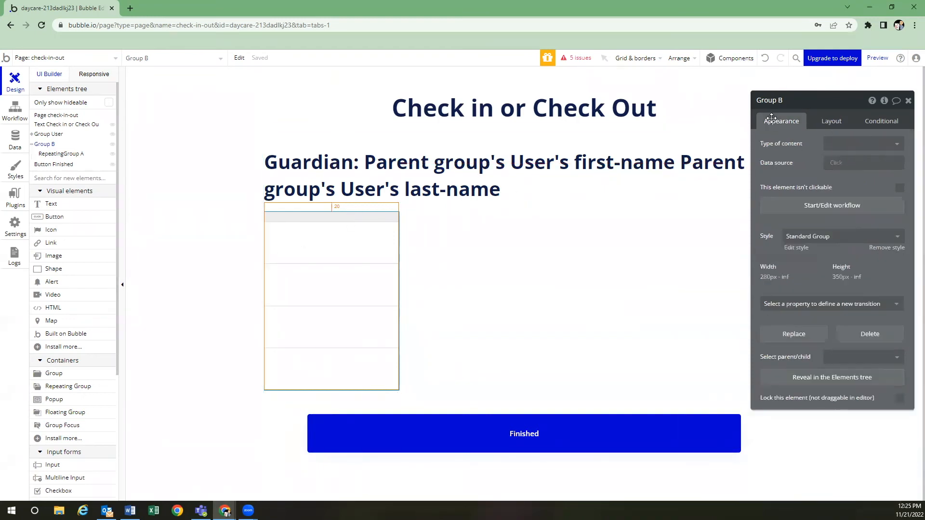
pyautogui.click(844, 143)
pyautogui.click(843, 171)
# Set its data source to a search for Users constrained on unique-pin
pyautogui.click(840, 163)
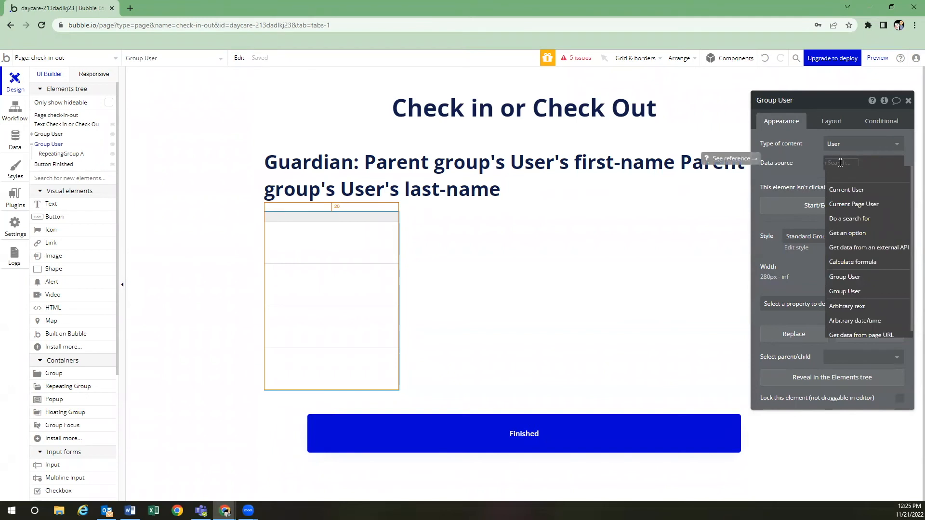
pyautogui.click(842, 225)
pyautogui.click(664, 124)
pyautogui.click(683, 137)
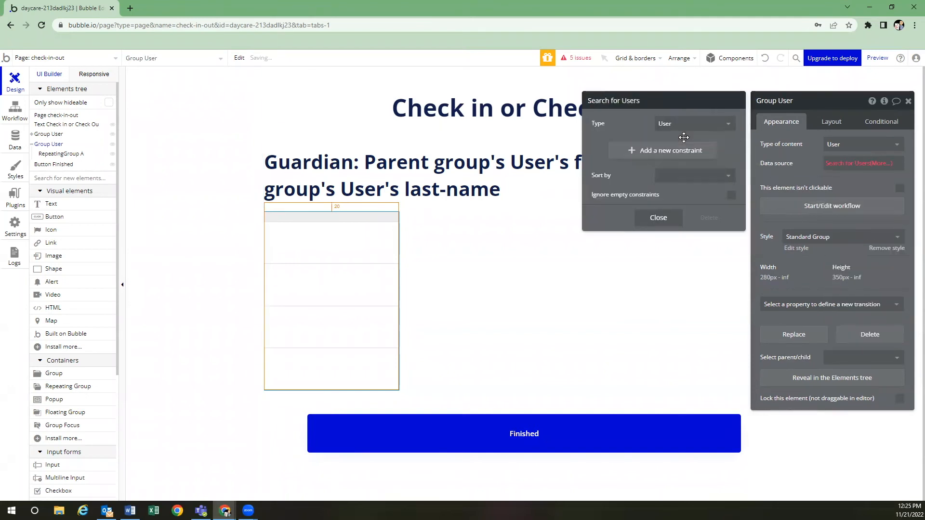
pyautogui.click(679, 151)
pyautogui.click(609, 146)
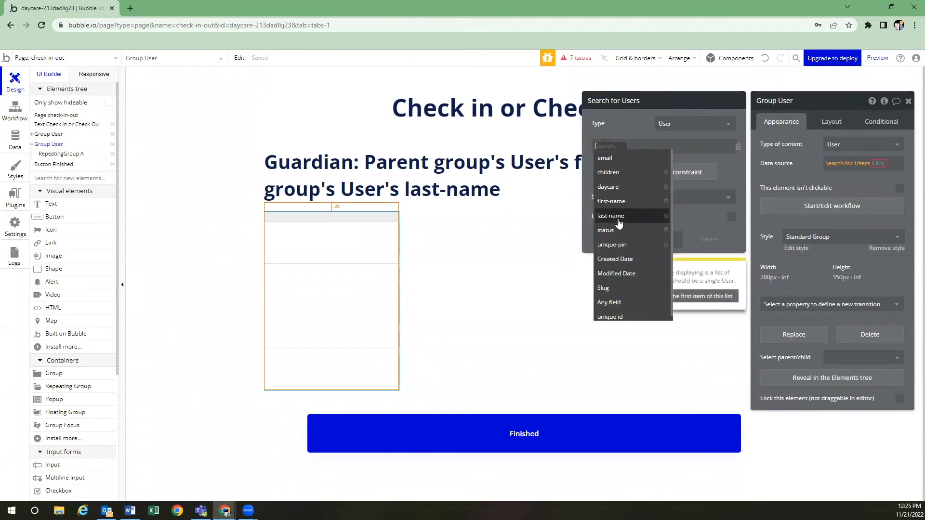
pyautogui.click(611, 245)
# Make unique-pin equal the pin page-URL parameter and take the first item
pyautogui.click(632, 147)
pyautogui.click(634, 159)
pyautogui.click(646, 147)
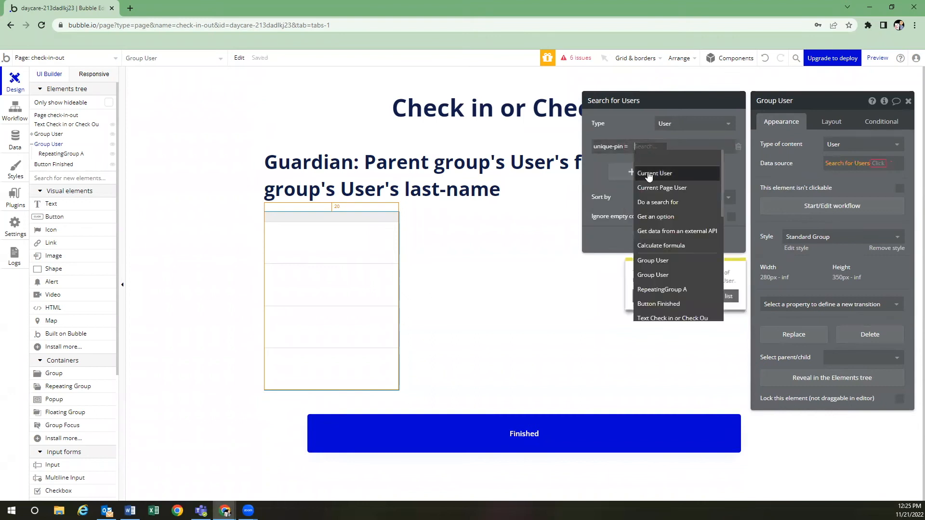
pyautogui.write('get')
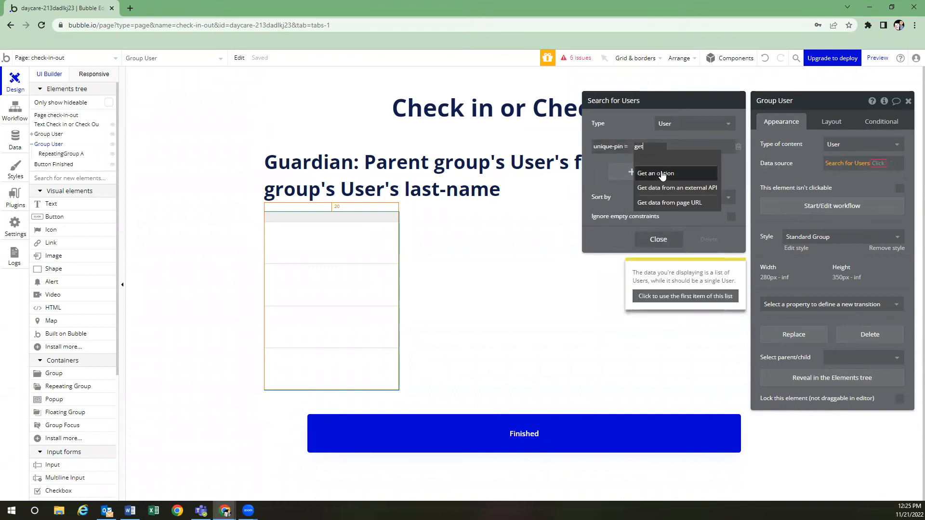
pyautogui.click(664, 204)
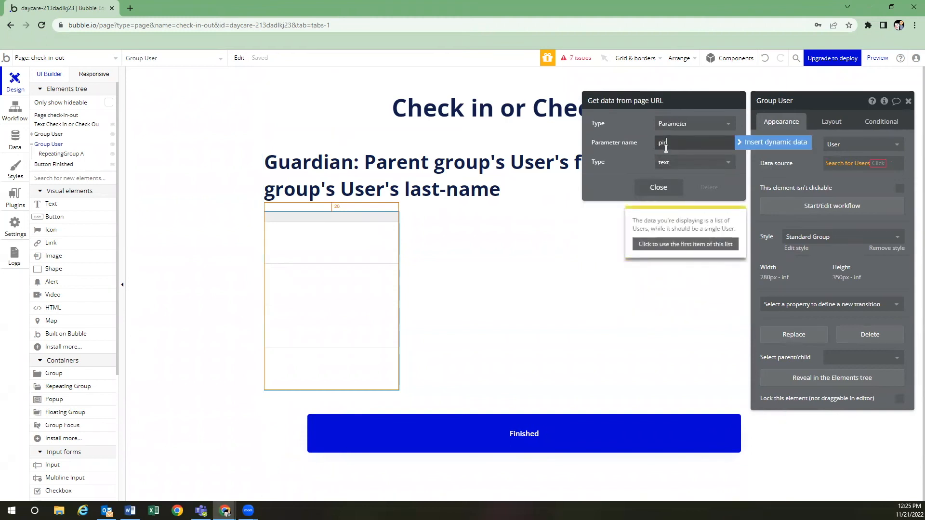
pyautogui.click(659, 187)
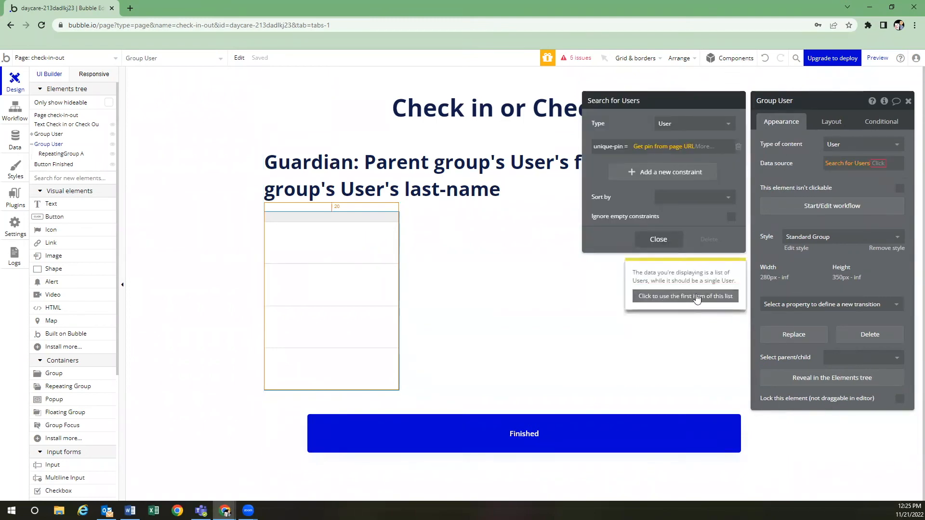
pyautogui.click(694, 297)
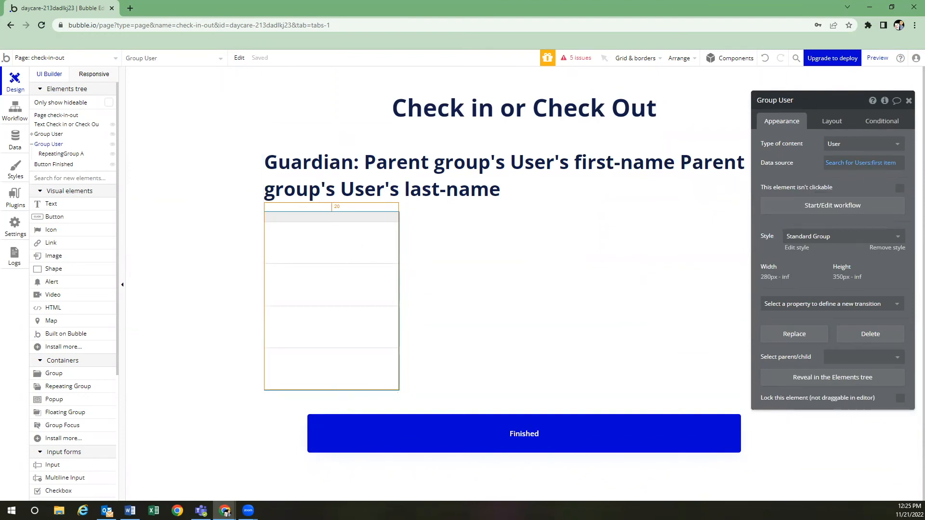
pyautogui.click(332, 238)
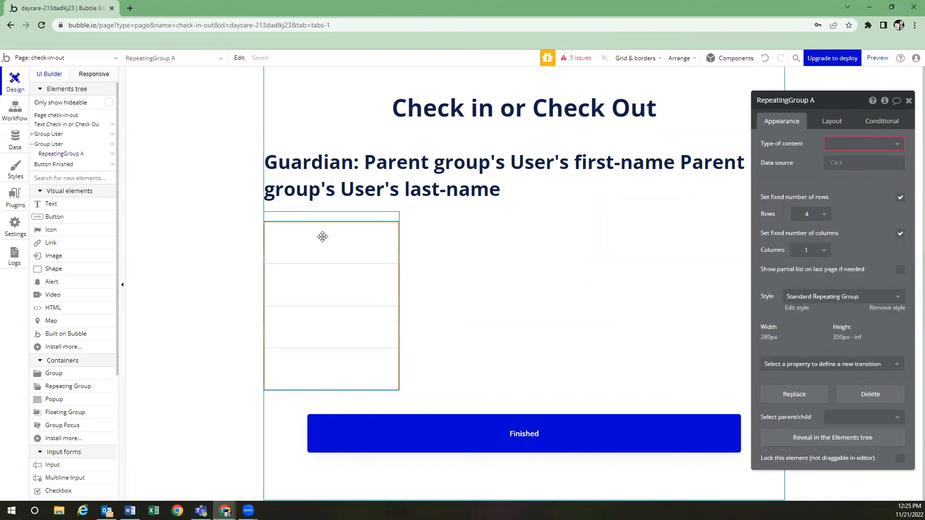
# Set the repeating group to list Child records from Parent group's User's children
pyautogui.click(862, 143)
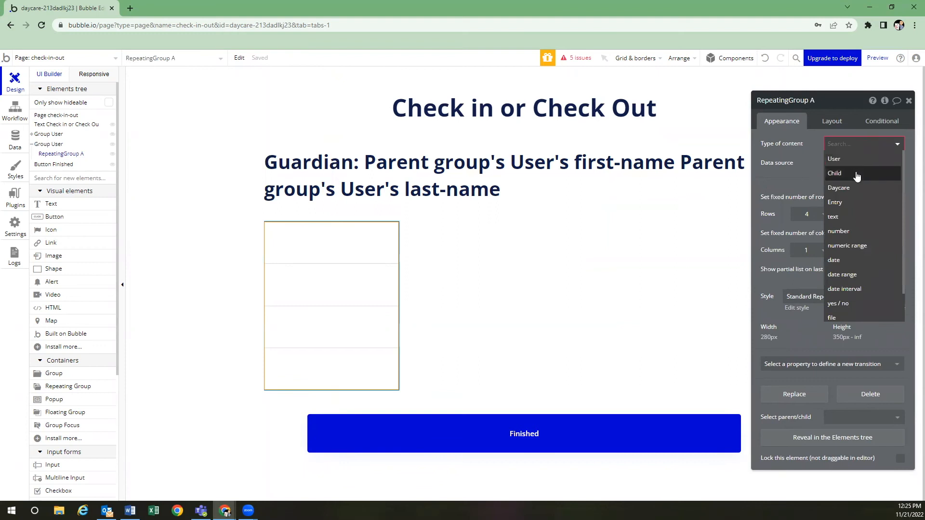
pyautogui.click(856, 176)
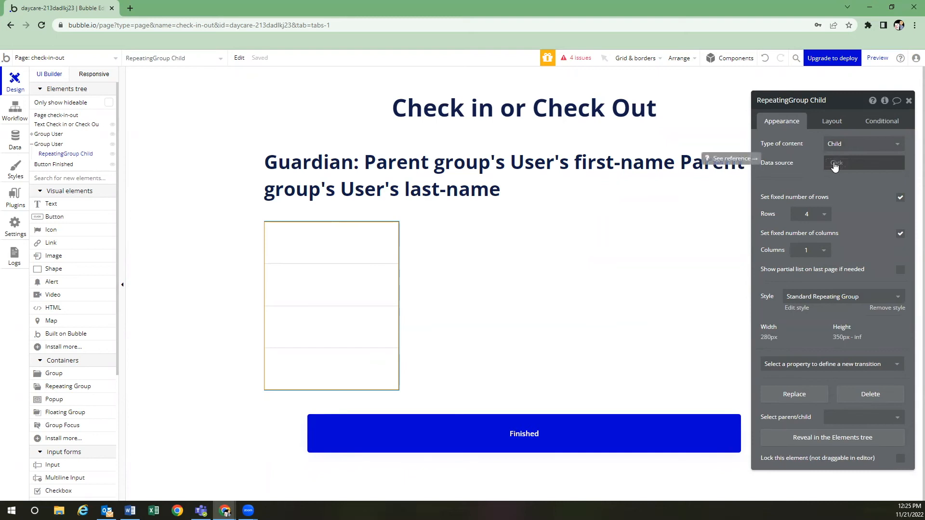
pyautogui.click(840, 164)
pyautogui.click(847, 190)
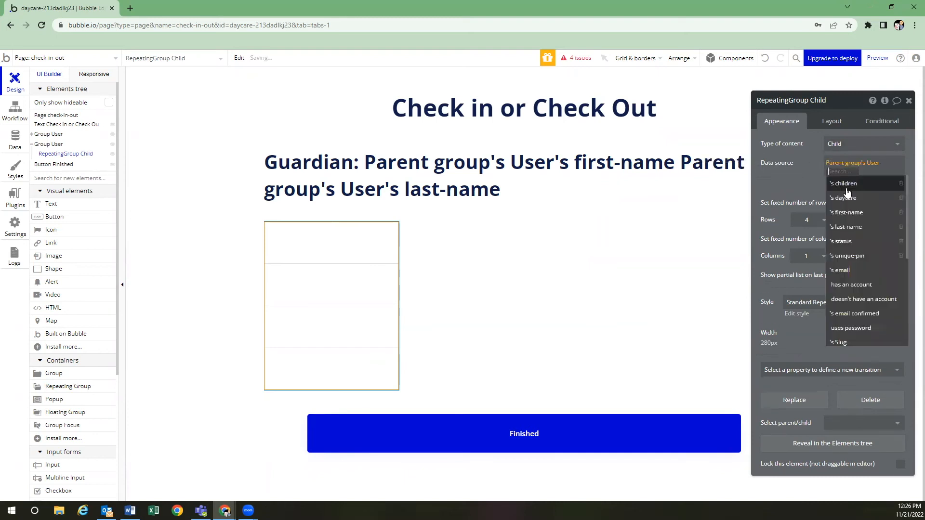
pyautogui.click(846, 191)
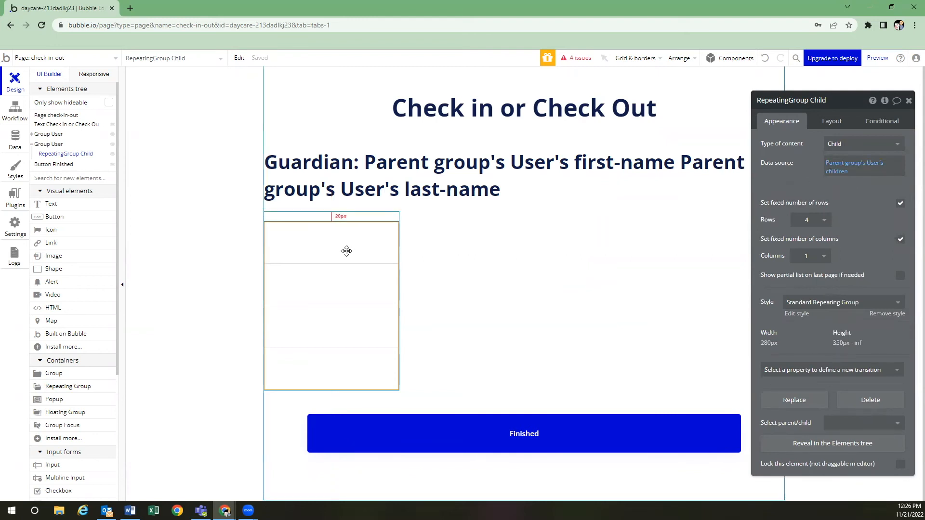
# Set the repeating group's cell layout to Column
pyautogui.click(826, 123)
pyautogui.click(830, 140)
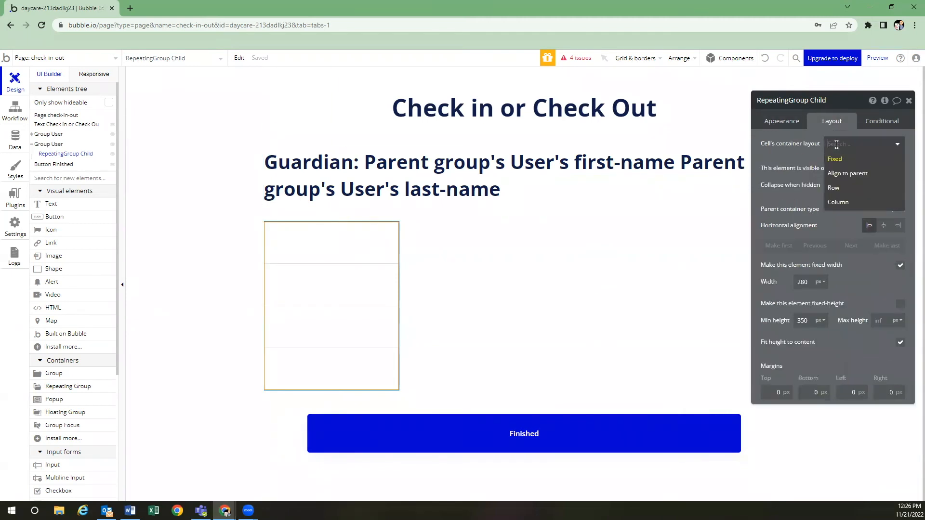
pyautogui.click(838, 200)
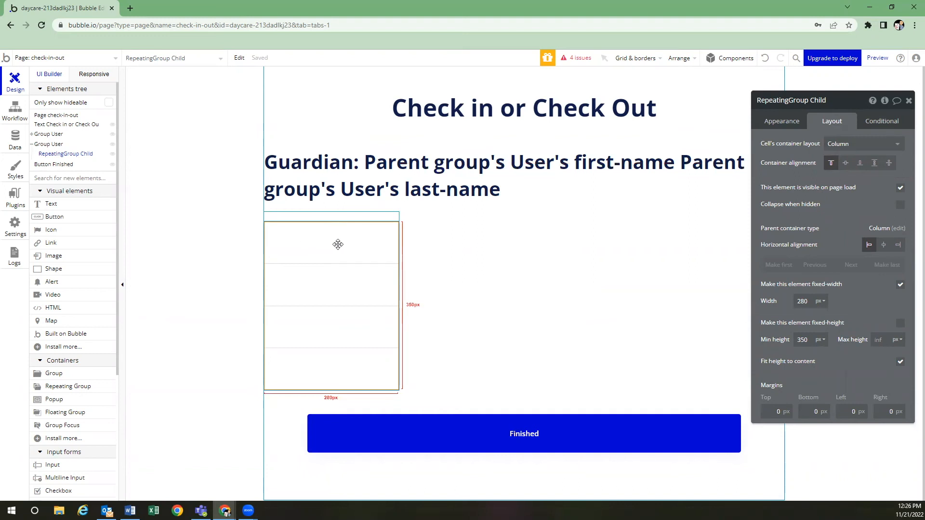
pyautogui.click(73, 206)
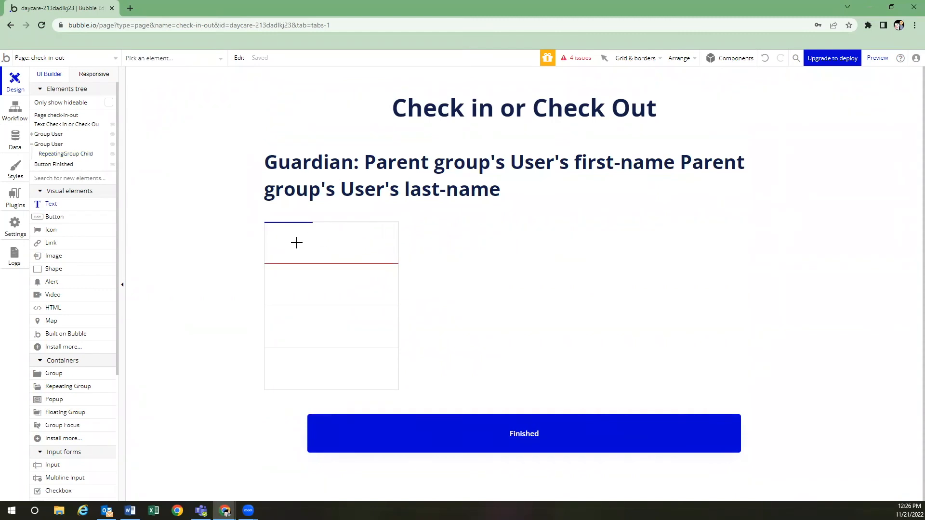
# Add a first-cell text showing Current cell's Child's first-name and last-name
pyautogui.click(326, 243)
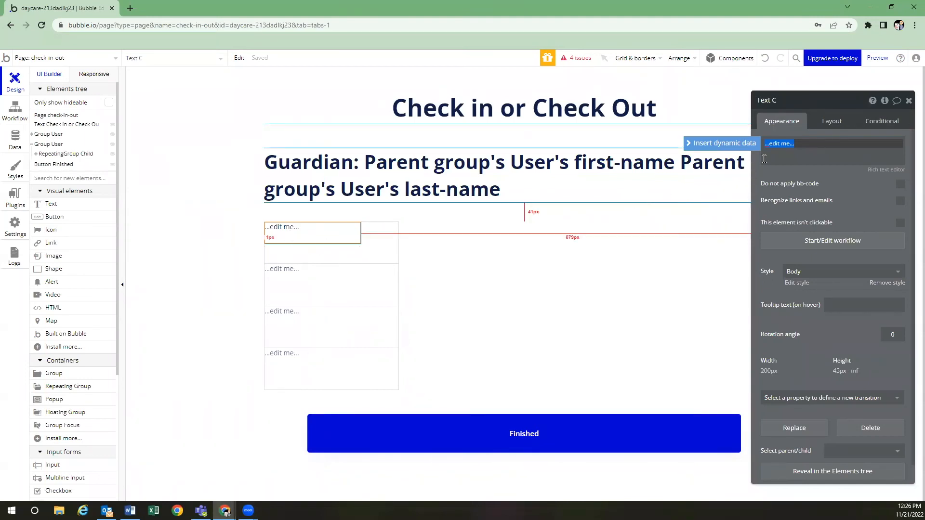
pyautogui.click(738, 143)
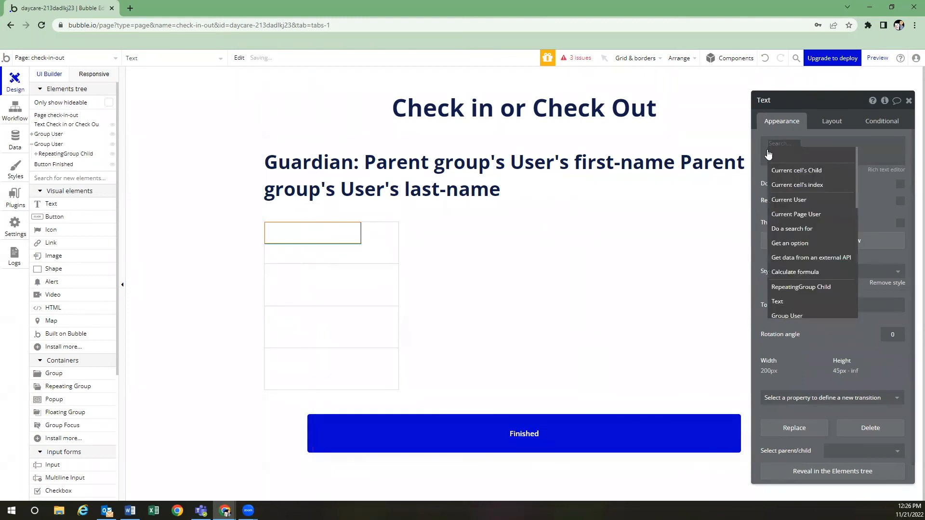
pyautogui.click(788, 172)
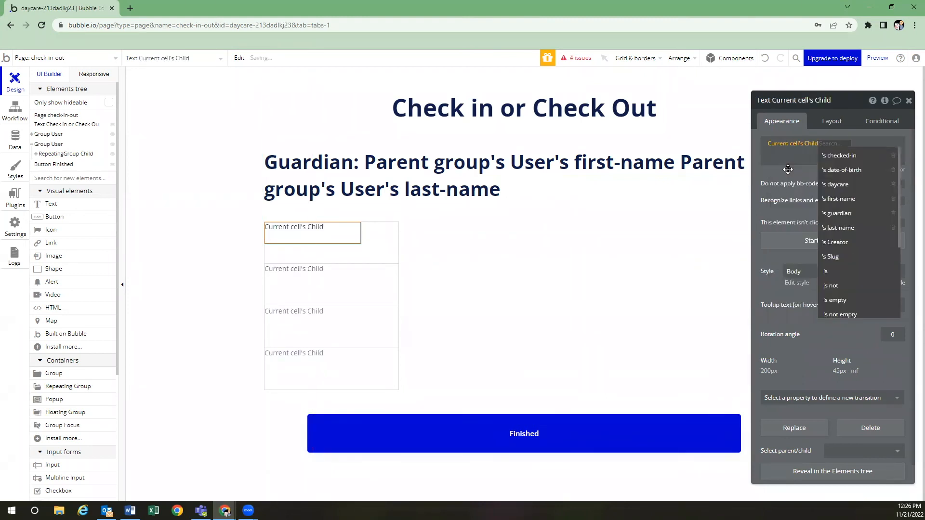
pyautogui.click(833, 190)
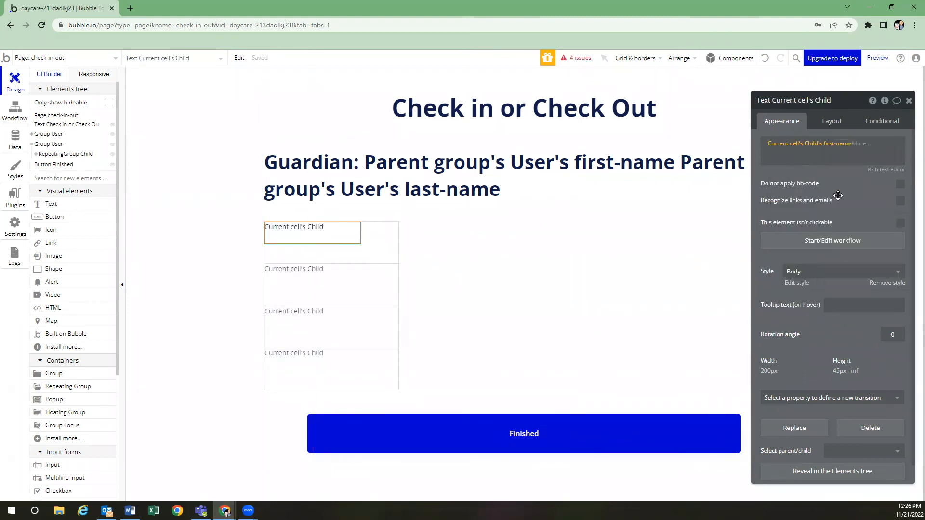
pyautogui.click(805, 155)
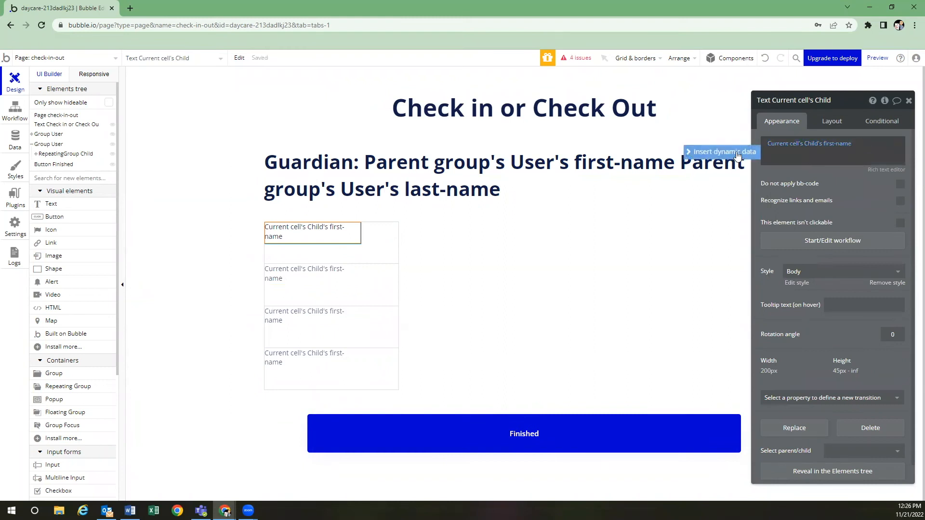
pyautogui.click(723, 151)
pyautogui.click(858, 174)
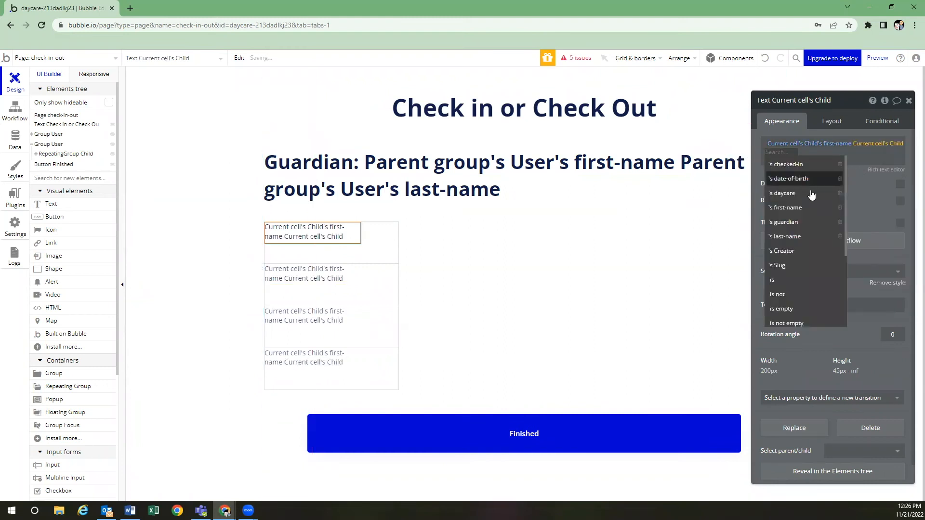
pyautogui.click(804, 236)
pyautogui.click(836, 185)
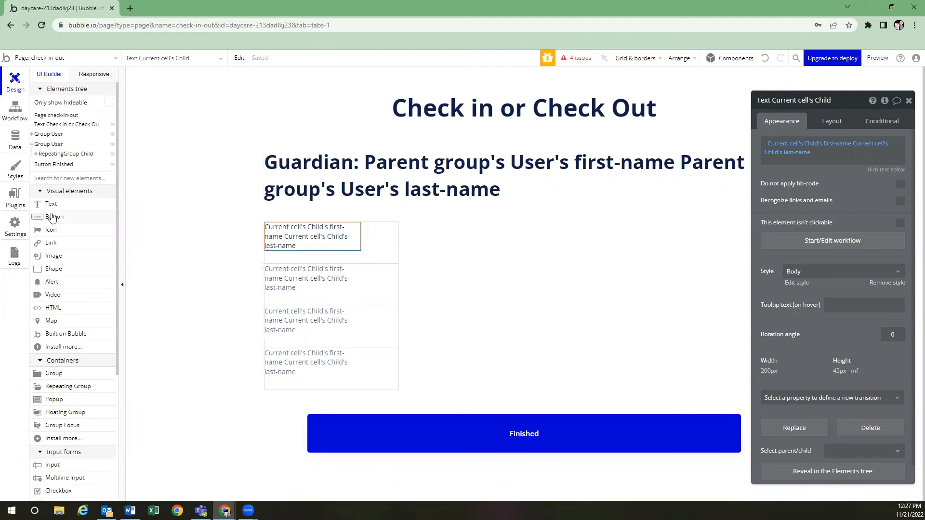
pyautogui.click(71, 220)
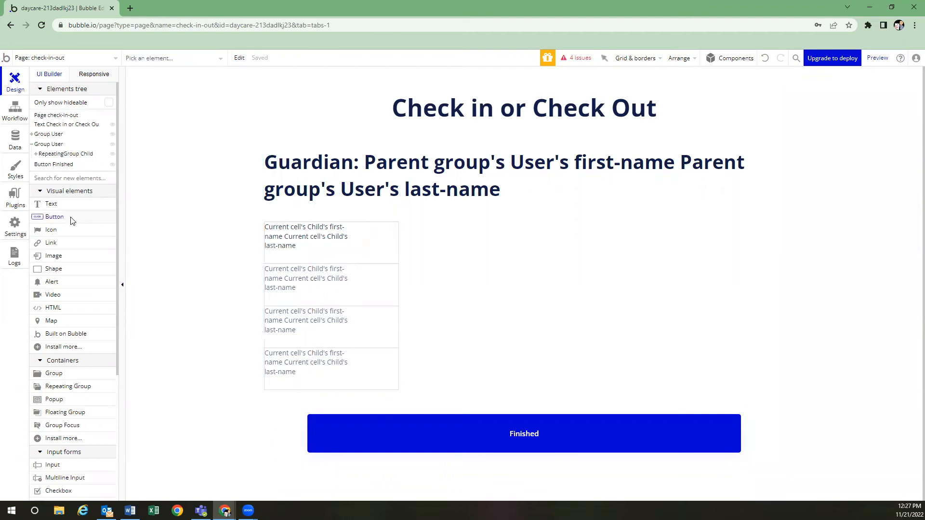
# Add a Check In button to the first cell with a 10 px top margin
pyautogui.click(294, 250)
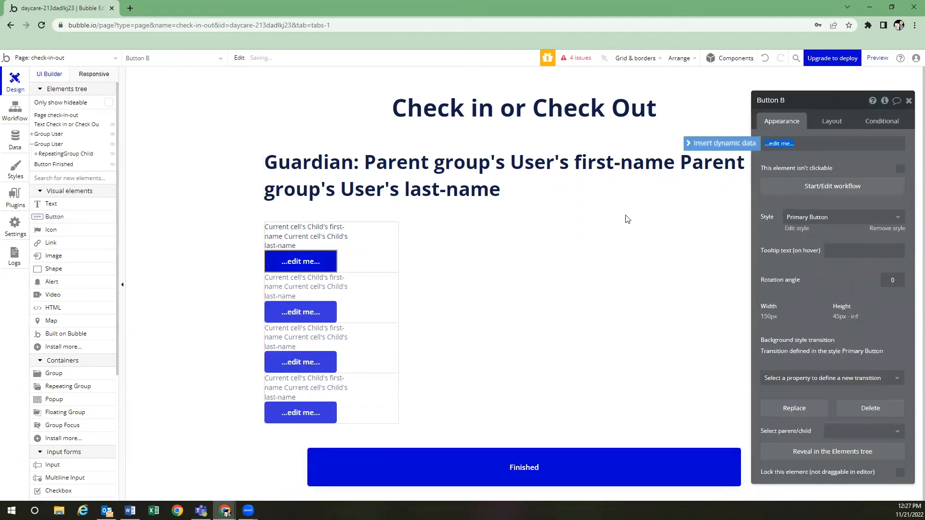
pyautogui.write('Check In')
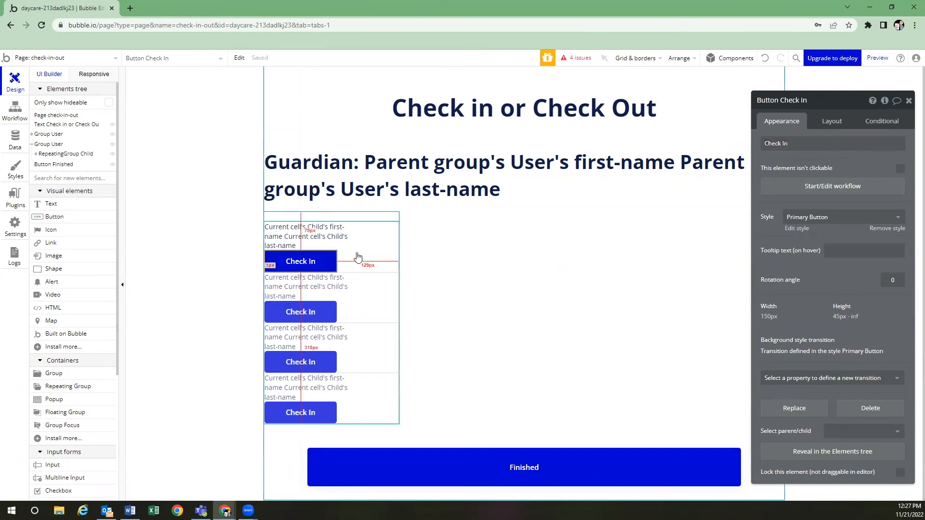
pyautogui.click(830, 123)
pyautogui.click(775, 363)
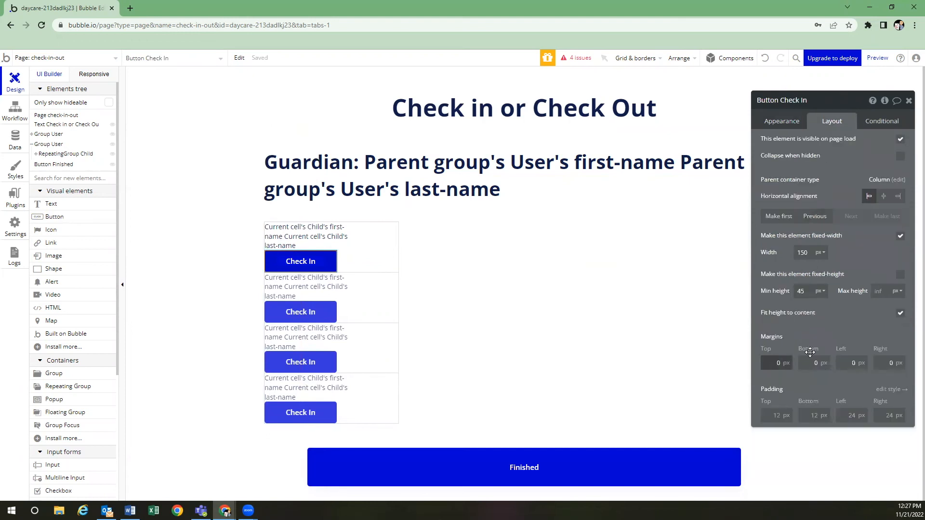
pyautogui.write('1')
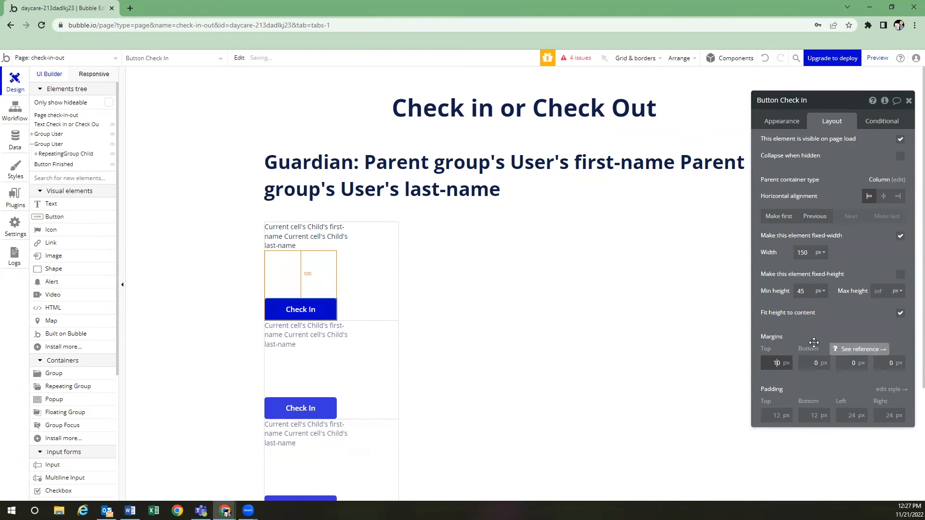
pyautogui.click(814, 343)
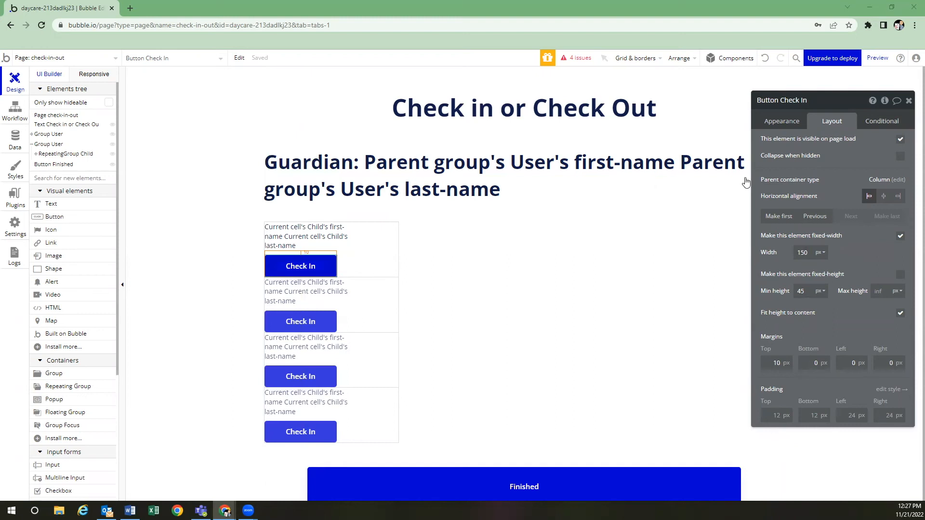
# Copy and paste the Check In button to create a duplicate beneath it
pyautogui.click(315, 271)
pyautogui.click(315, 271)
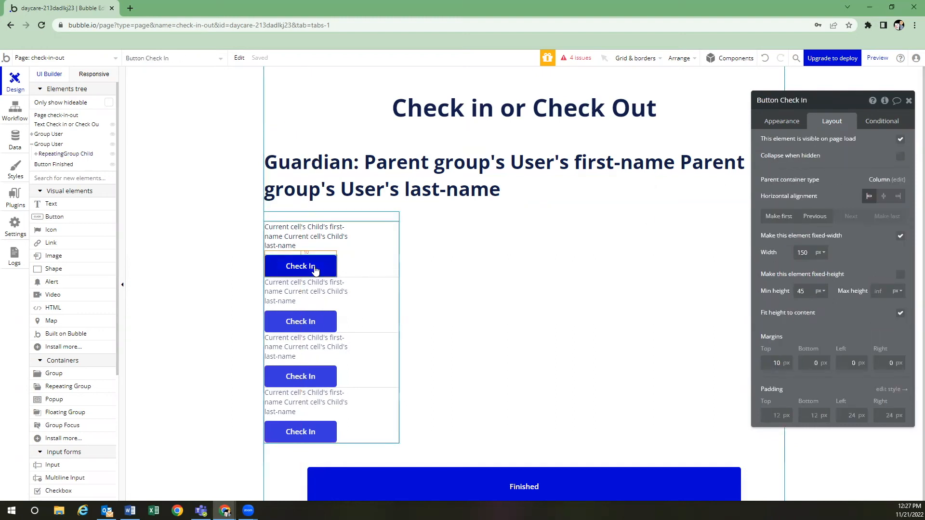
pyautogui.hotkey('ctrl', 'c')
pyautogui.hotkey('ctrl', 'v')
pyautogui.click(310, 295)
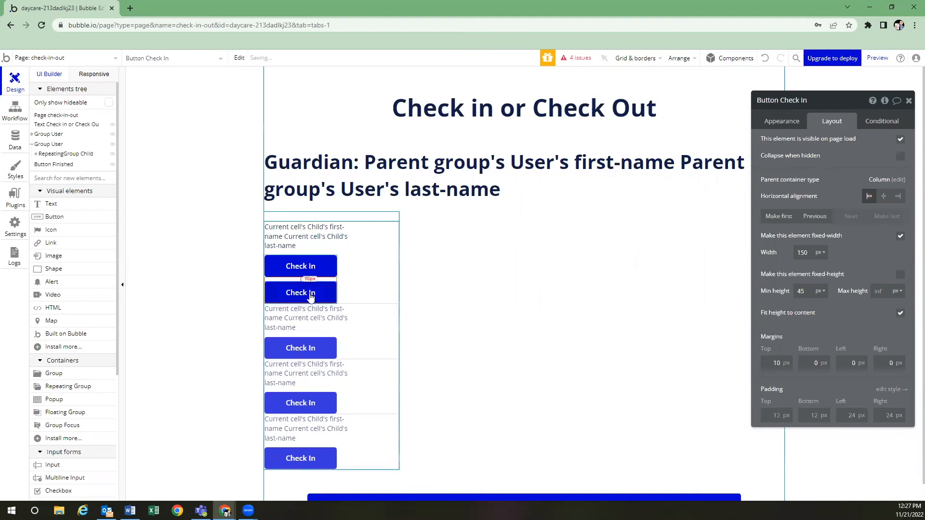
# Relabel the duplicate button 'Check Out' and open the All Entries data table
pyautogui.click(800, 122)
pyautogui.click(804, 143)
pyautogui.write('Check Out')
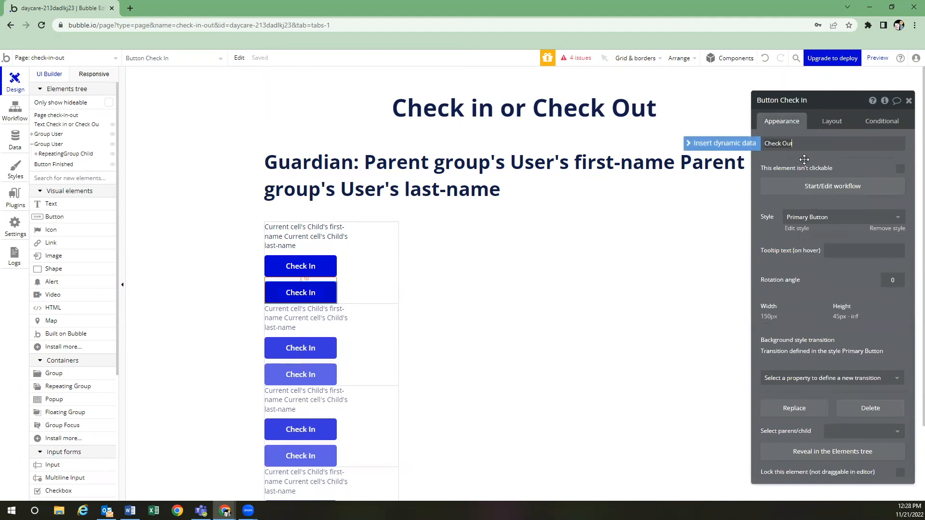
pyautogui.click(804, 159)
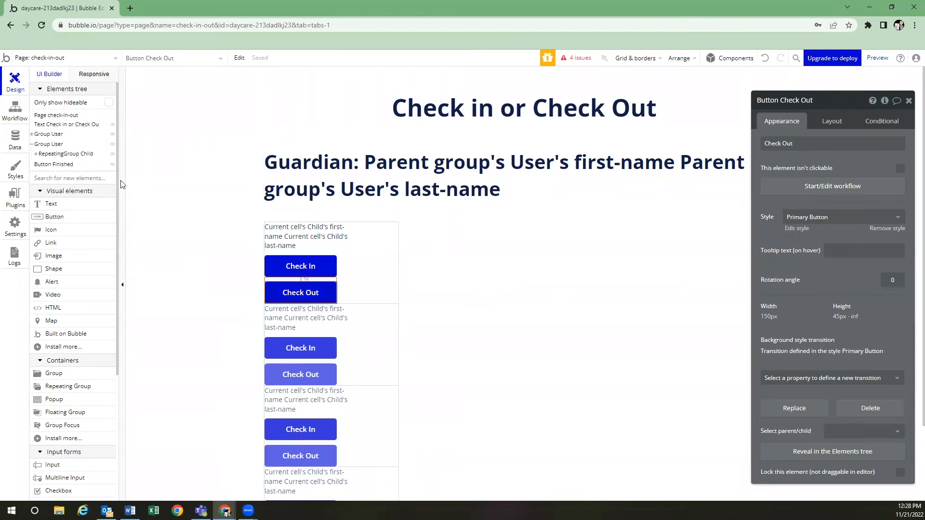
pyautogui.click(16, 141)
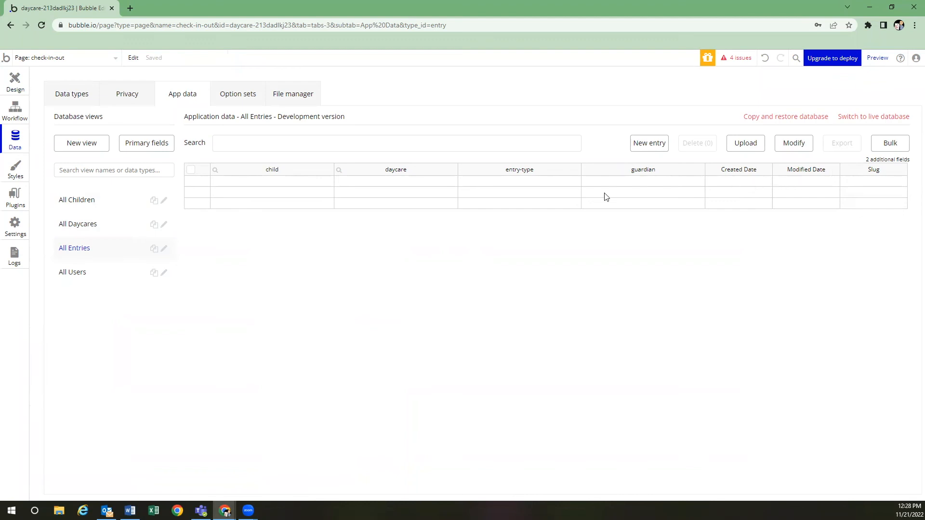
# Back in Design, start a workflow on the Check In button
pyautogui.click(21, 88)
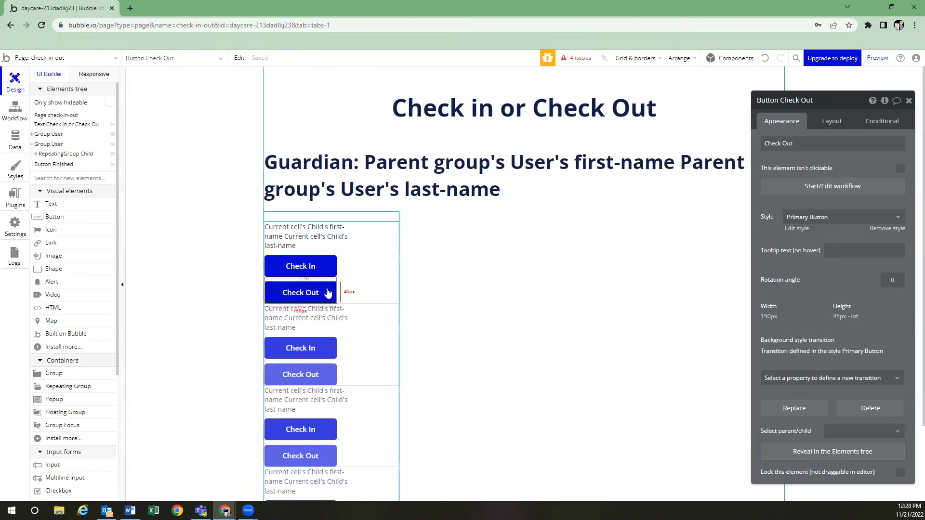
pyautogui.click(311, 267)
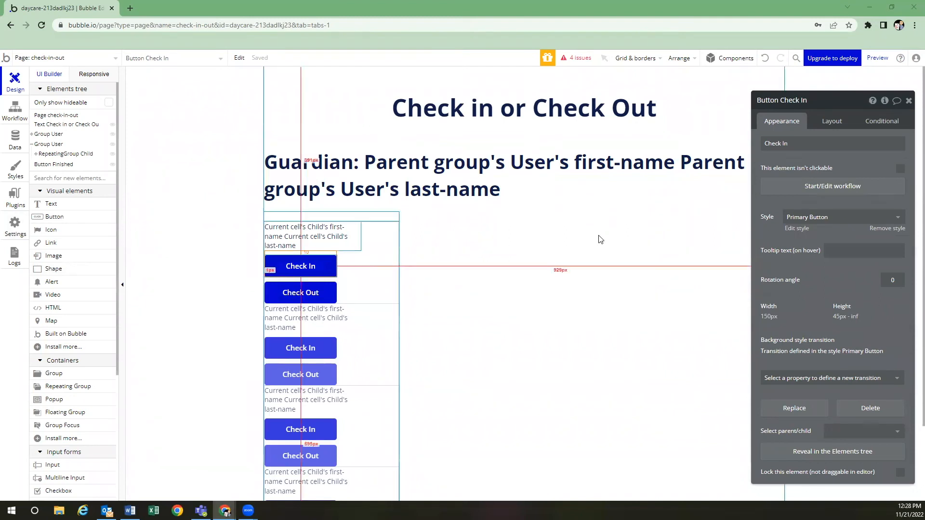
pyautogui.click(806, 191)
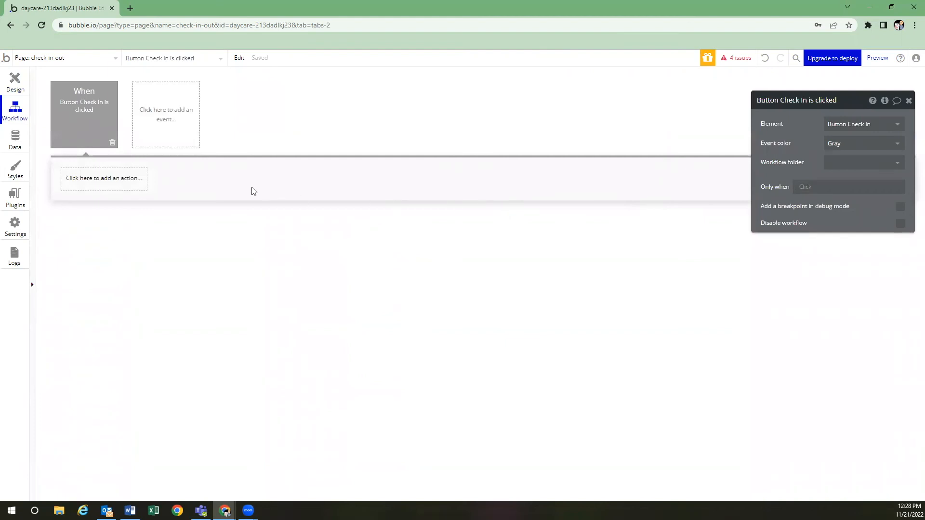
# Add a Make changes to thing action setting Current cell's Child's checked-in to yes
pyautogui.click(86, 182)
pyautogui.moveTo(98, 250)
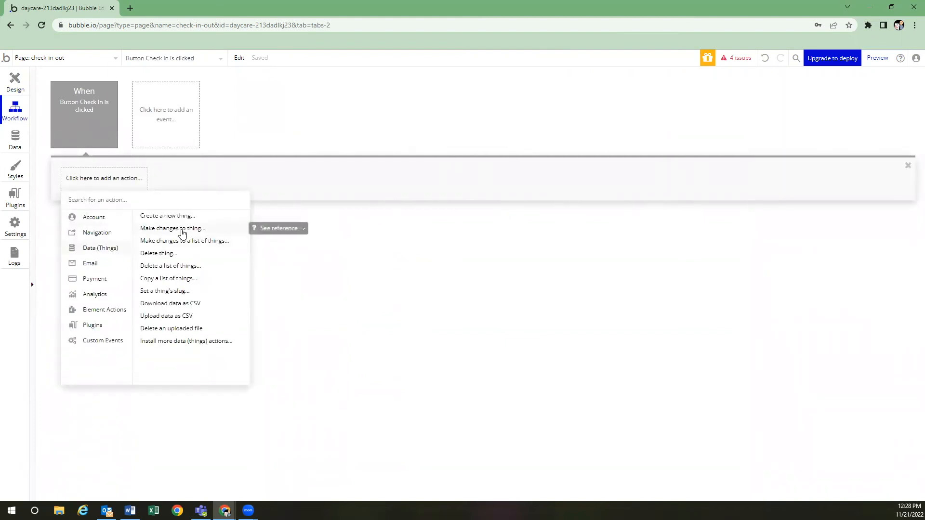
pyautogui.click(182, 233)
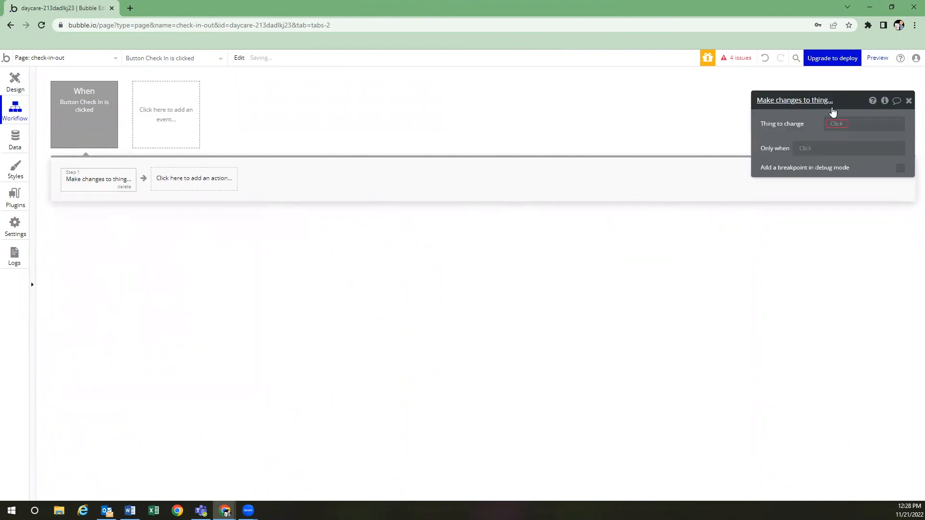
pyautogui.click(841, 126)
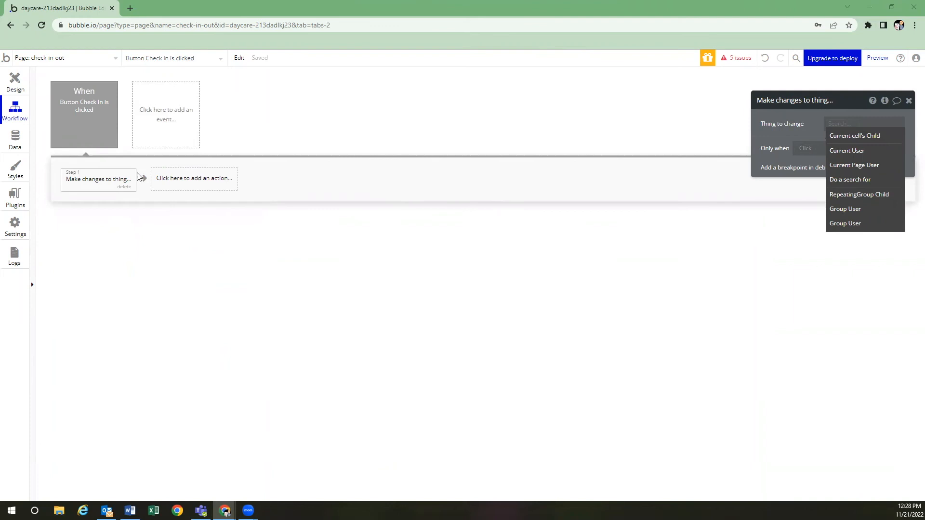
pyautogui.click(846, 136)
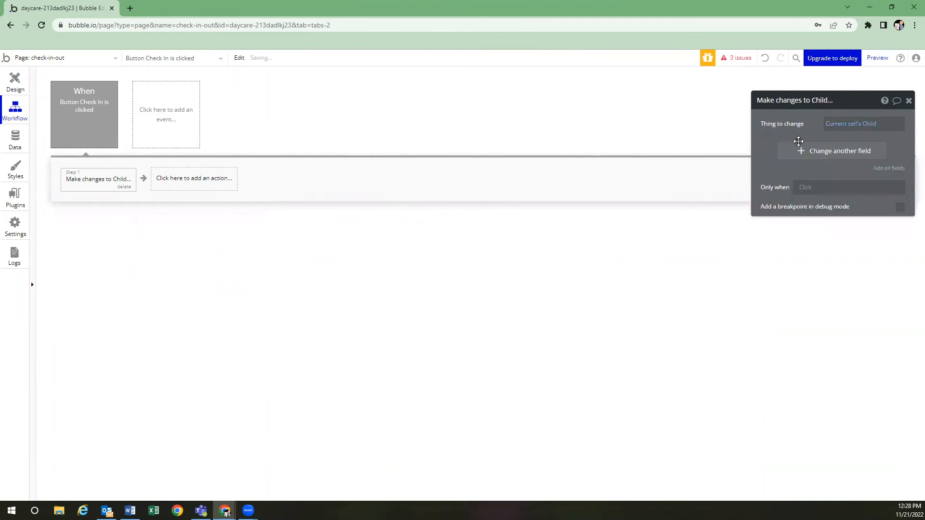
pyautogui.click(805, 151)
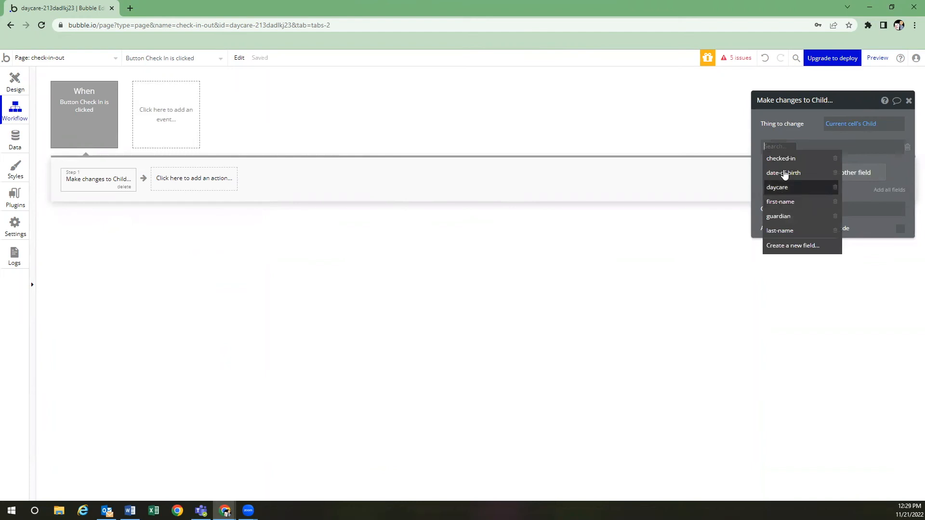
pyautogui.click(782, 159)
pyautogui.click(800, 146)
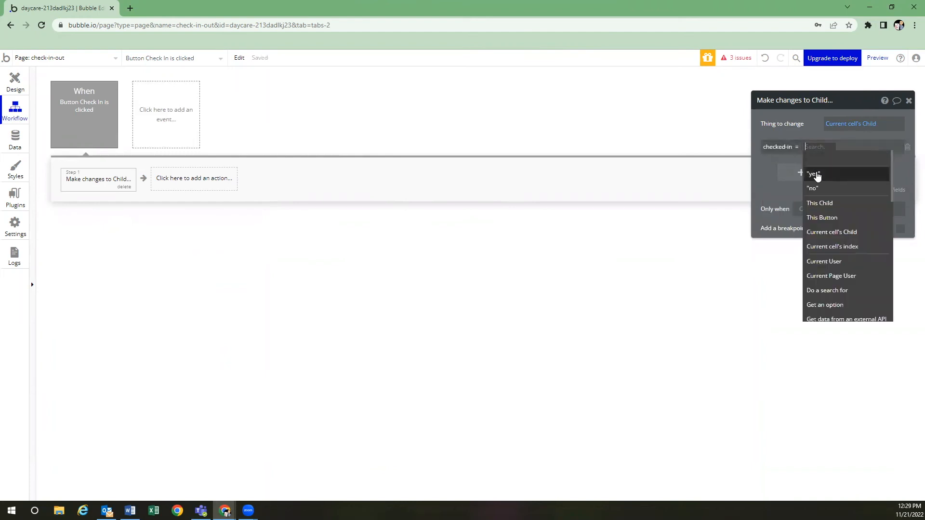
pyautogui.click(810, 170)
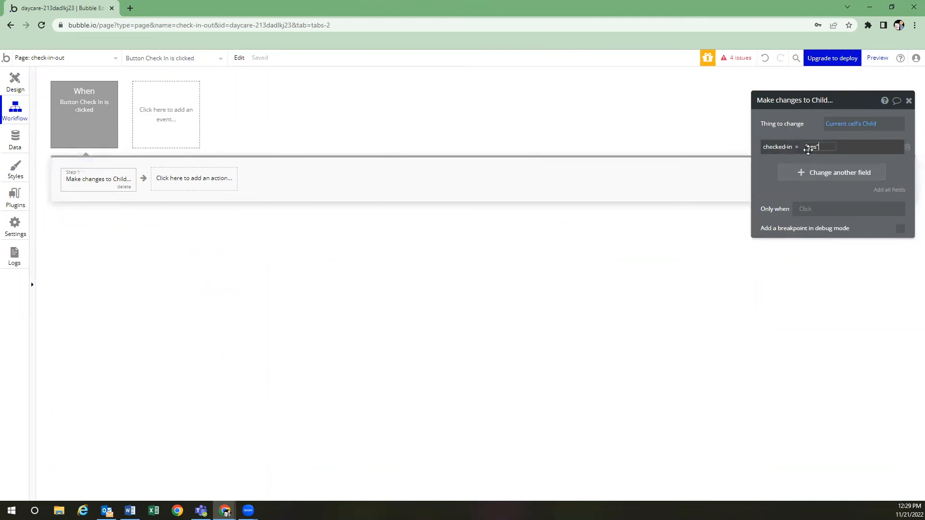
pyautogui.click(767, 174)
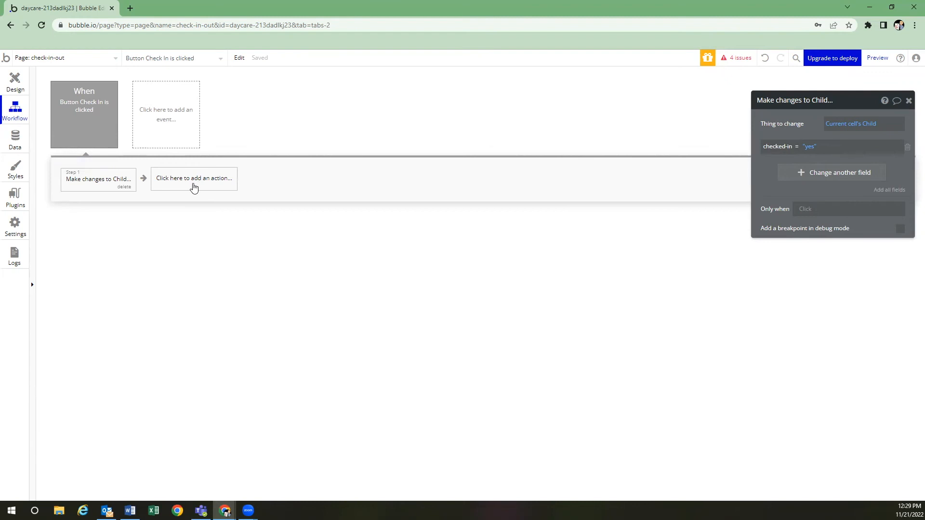
pyautogui.click(18, 87)
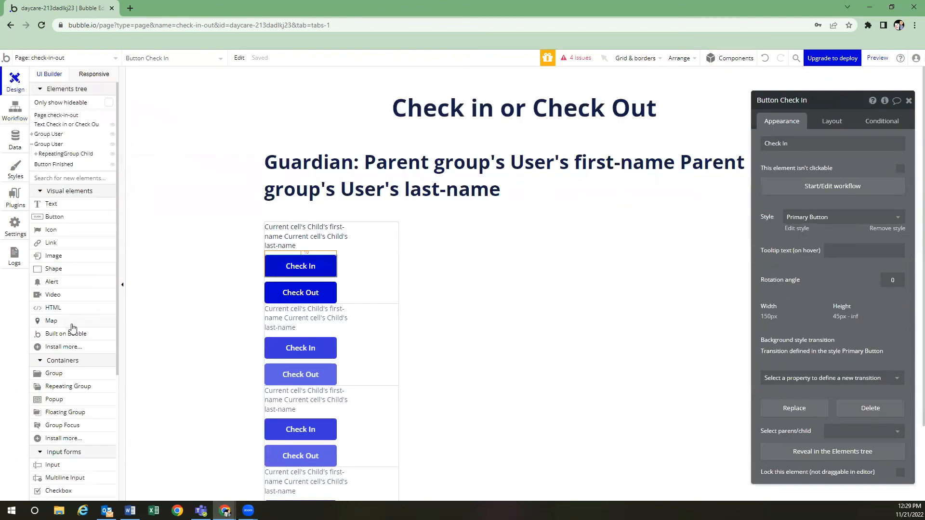
# Place an Alert below the Check Out button with a 20 px top margin
pyautogui.click(67, 284)
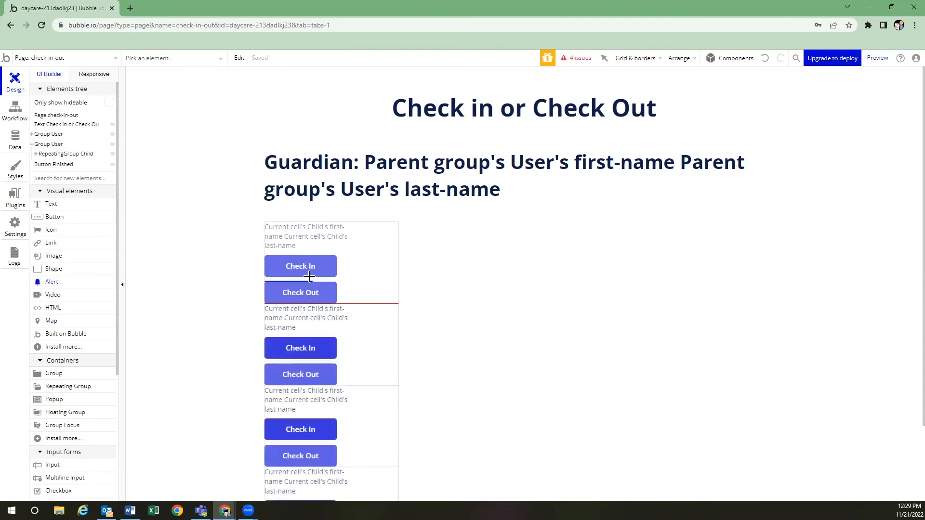
pyautogui.click(302, 280)
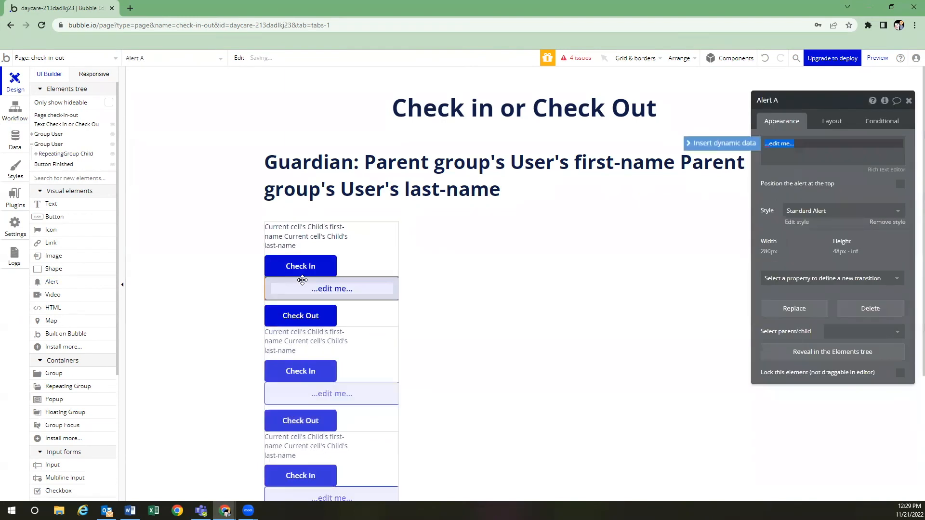
pyautogui.click(826, 121)
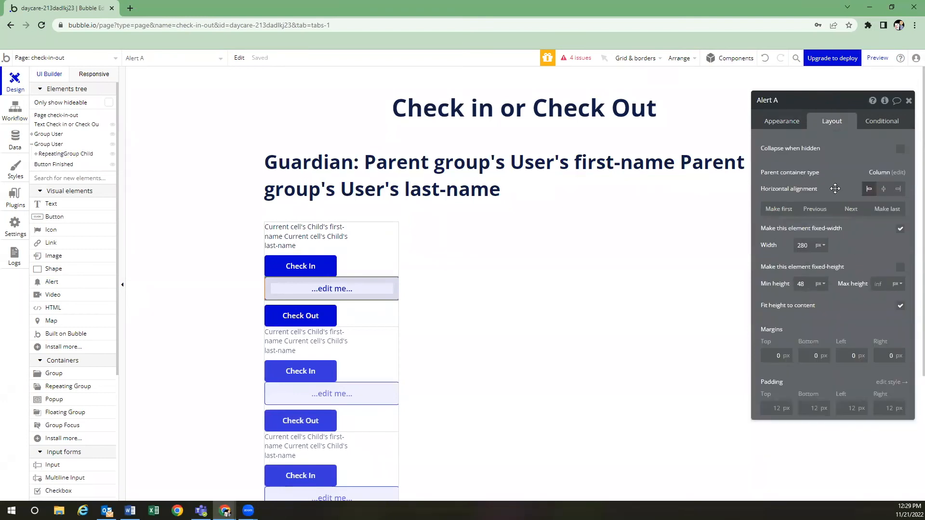
pyautogui.click(890, 210)
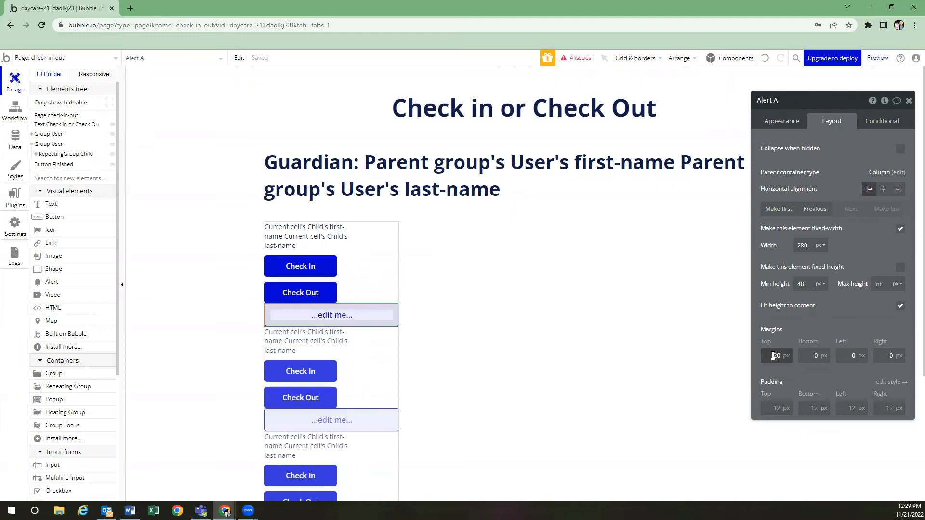
pyautogui.click(801, 324)
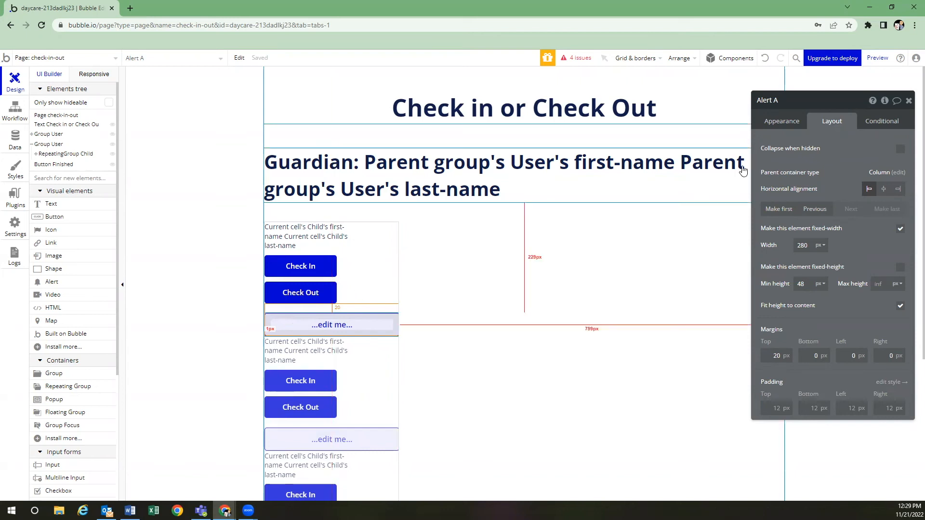
# Replace the alert's placeholder text with 'Success'
pyautogui.click(780, 120)
pyautogui.tripleClick(804, 143)
pyautogui.write('Success')
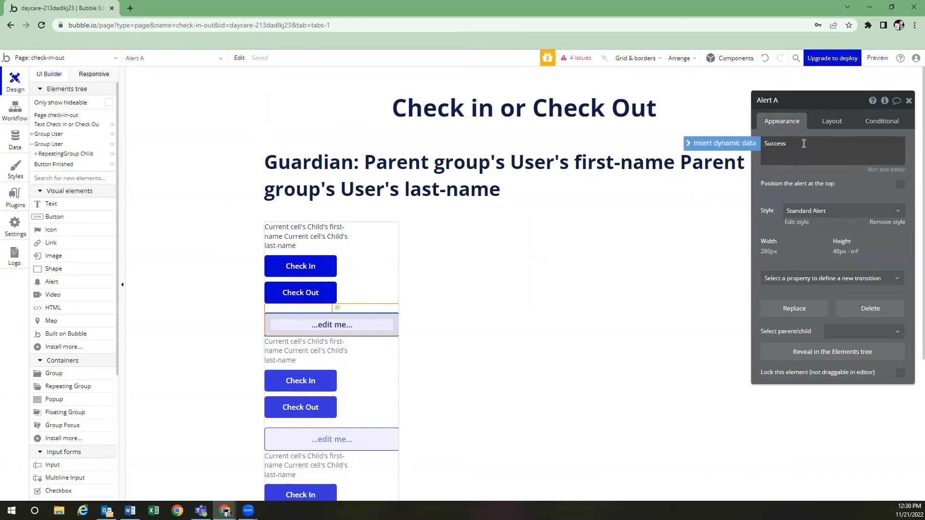
pyautogui.click(801, 185)
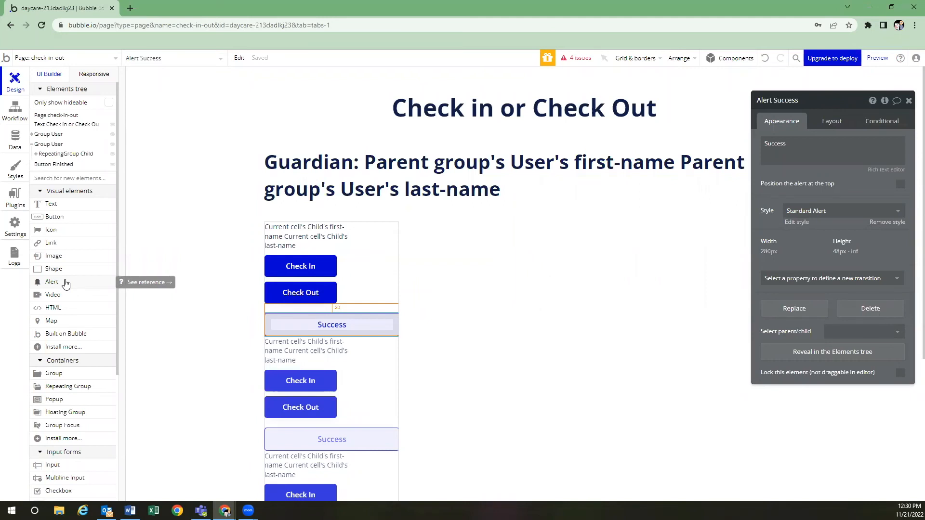
# Add step 2, Show message on Alert Success, with a 500 ms hold and fade-out
pyautogui.click(21, 117)
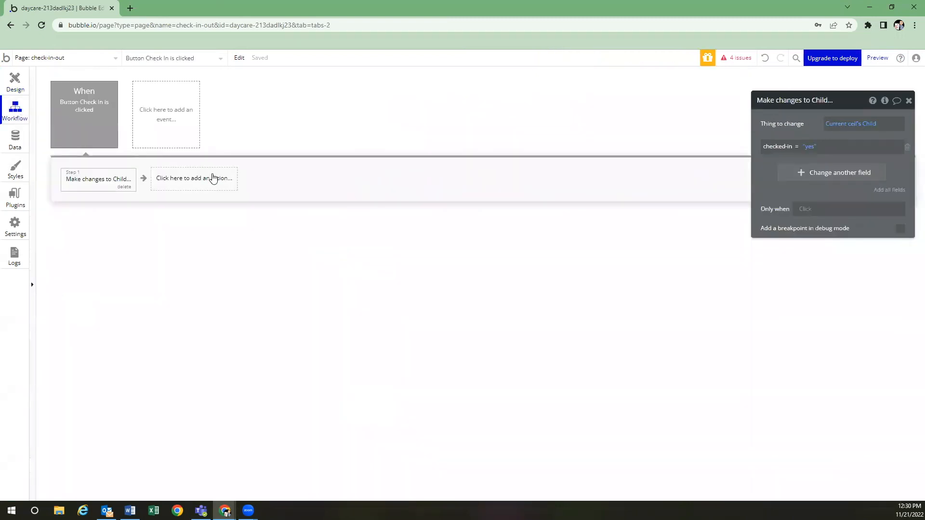
pyautogui.click(190, 179)
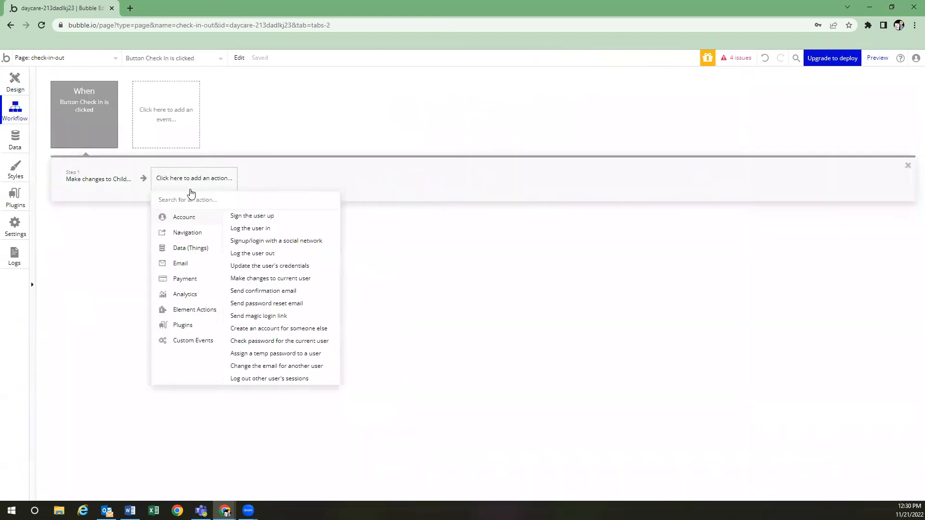
pyautogui.moveTo(193, 313)
pyautogui.click(245, 339)
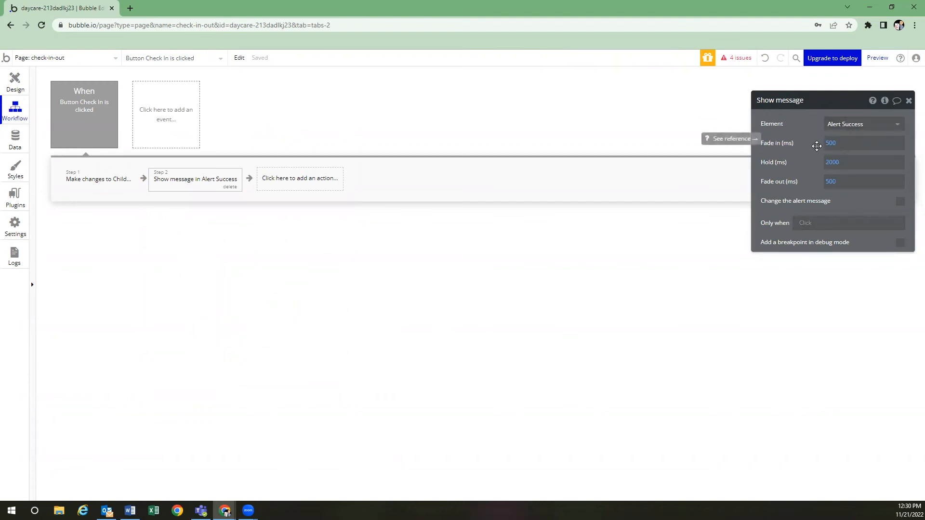
pyautogui.click(847, 167)
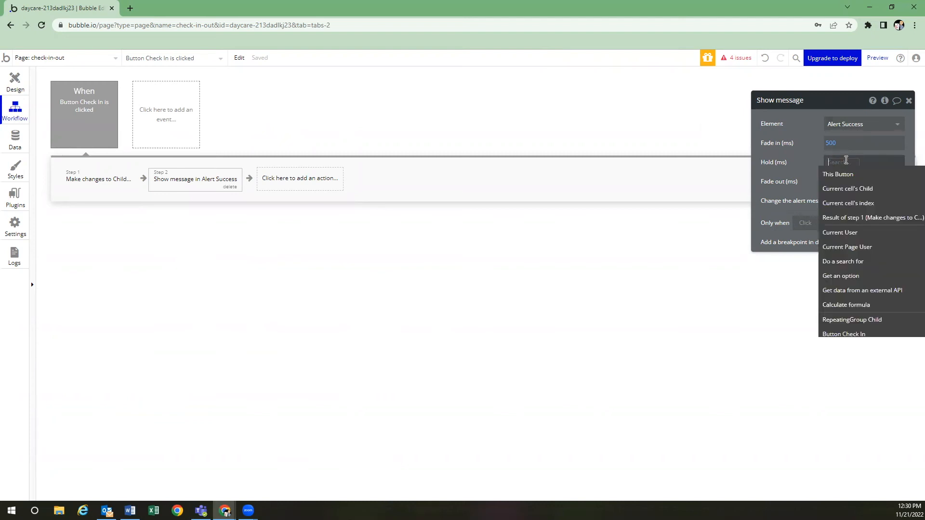
pyautogui.write('5')
pyautogui.click(789, 171)
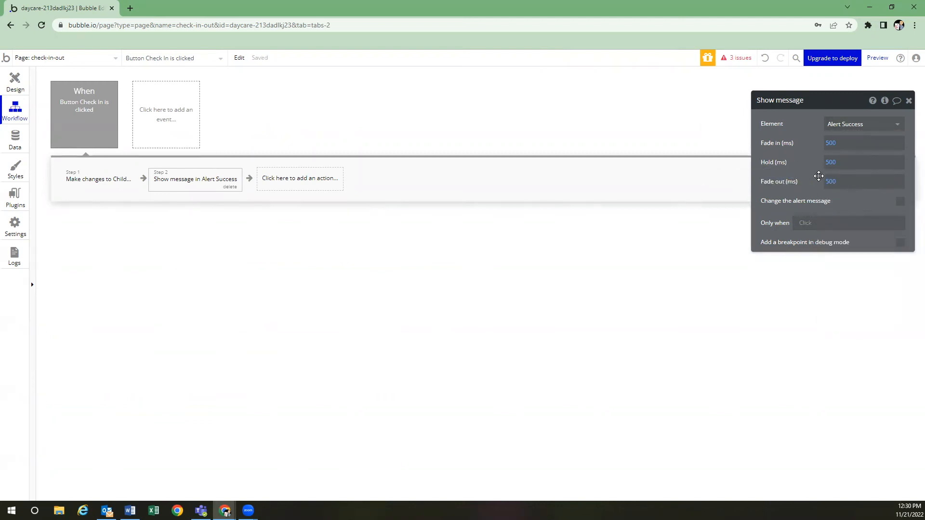
pyautogui.click(833, 183)
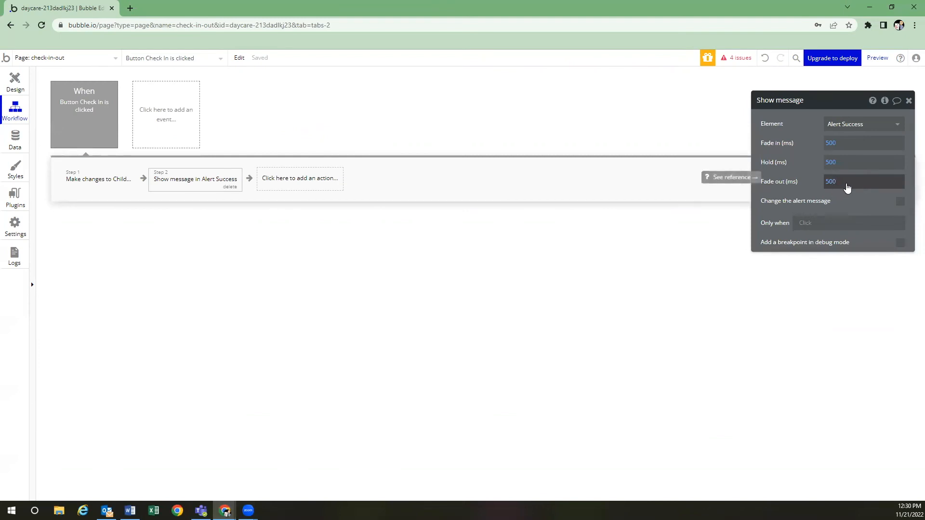
pyautogui.click(817, 180)
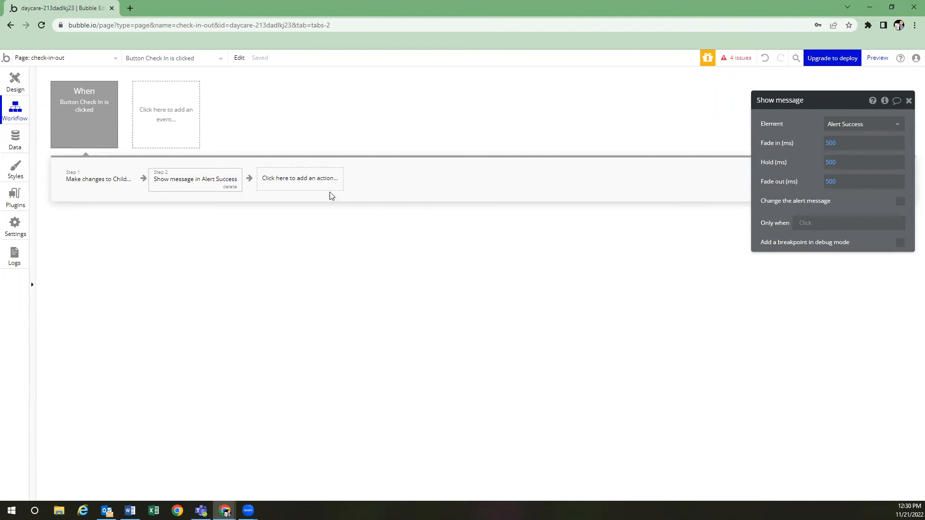
pyautogui.click(298, 181)
pyautogui.moveTo(300, 250)
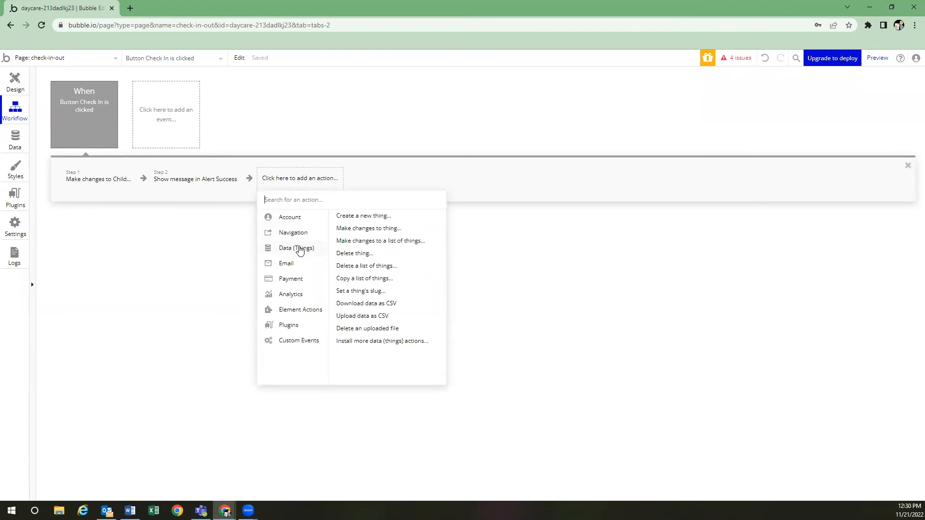
# Add step 3 creating a new Entry with child set to Current cell's Child
pyautogui.click(368, 218)
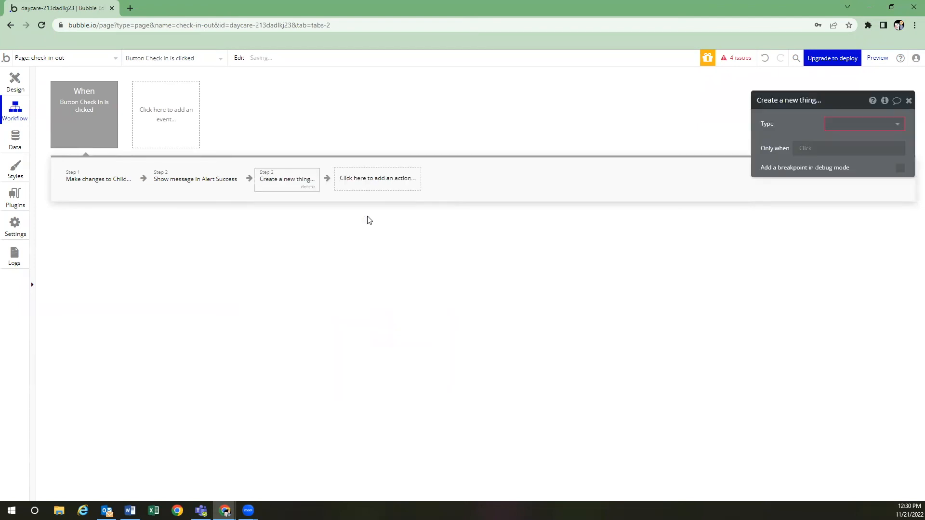
pyautogui.click(829, 125)
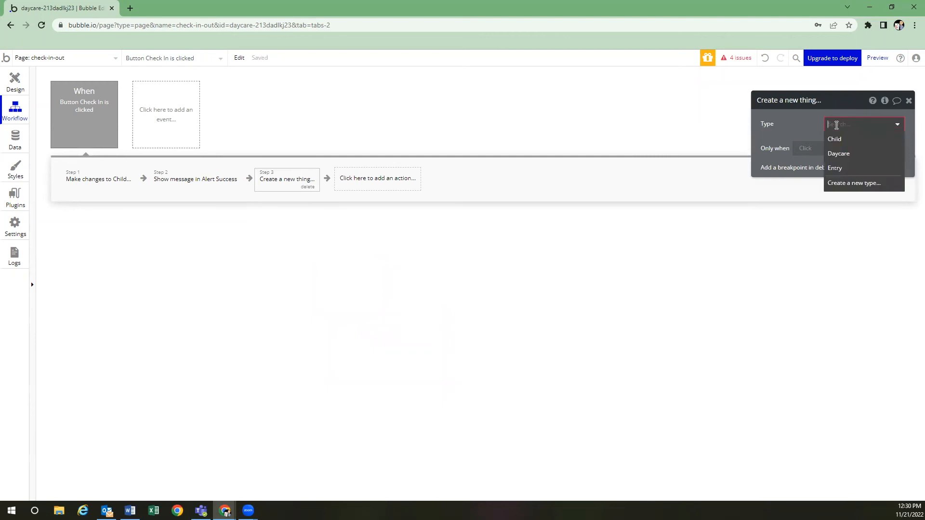
pyautogui.click(842, 173)
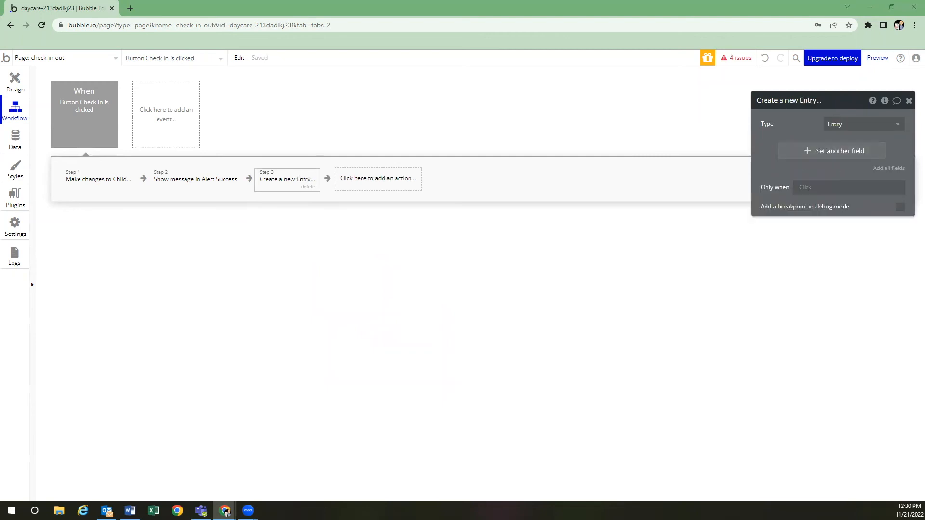
pyautogui.click(822, 153)
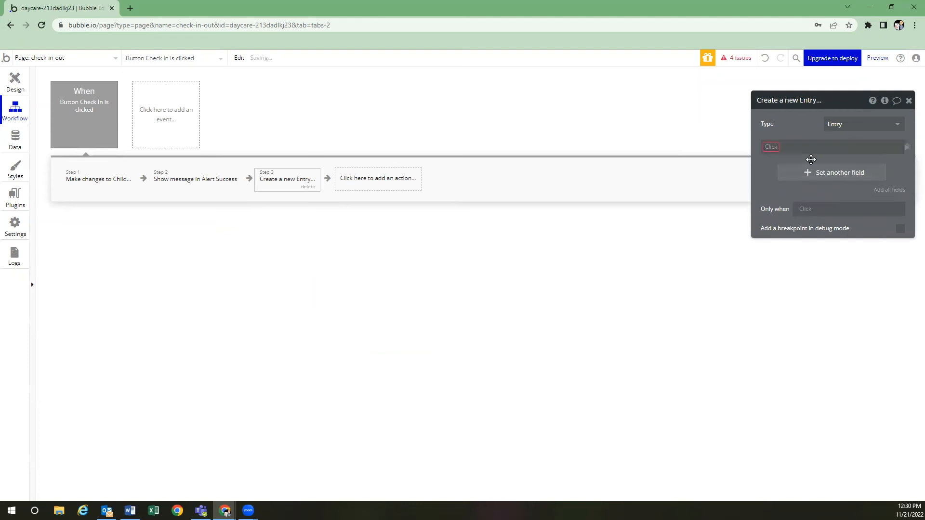
pyautogui.click(772, 147)
pyautogui.click(778, 163)
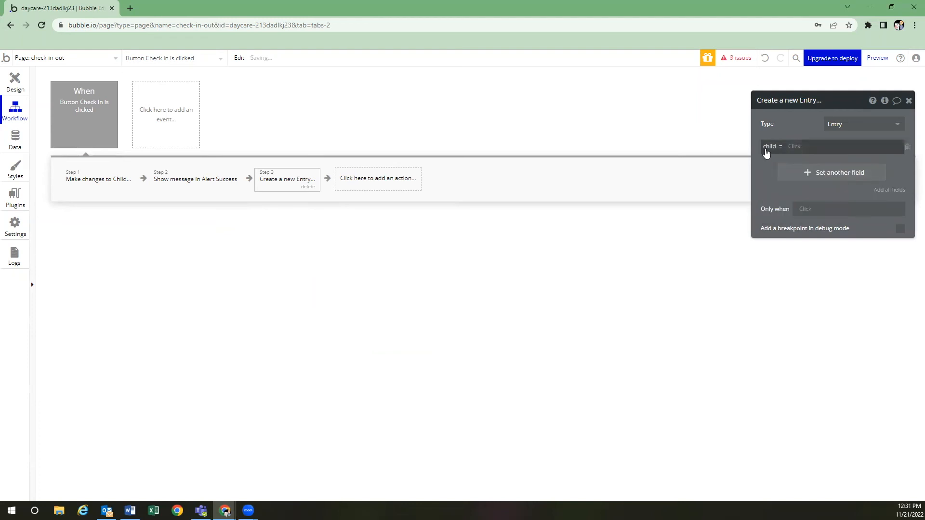
pyautogui.click(795, 148)
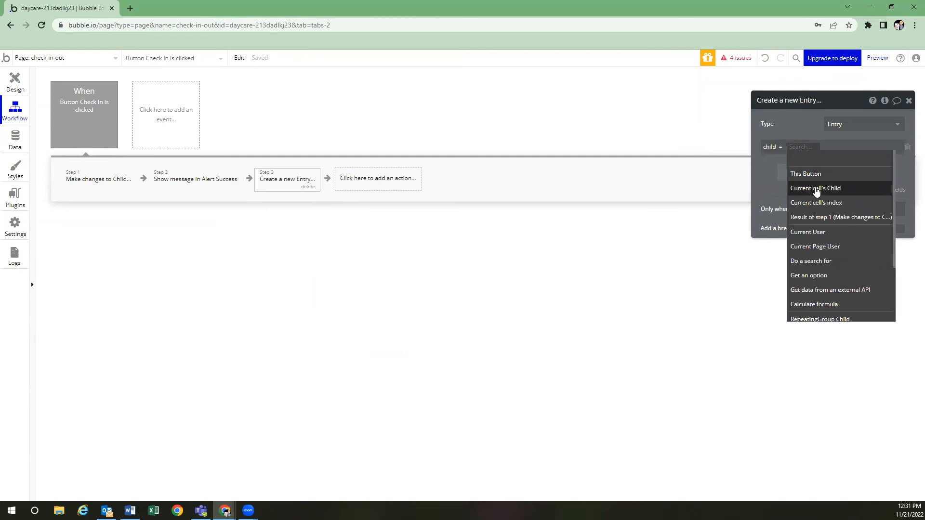
pyautogui.click(798, 186)
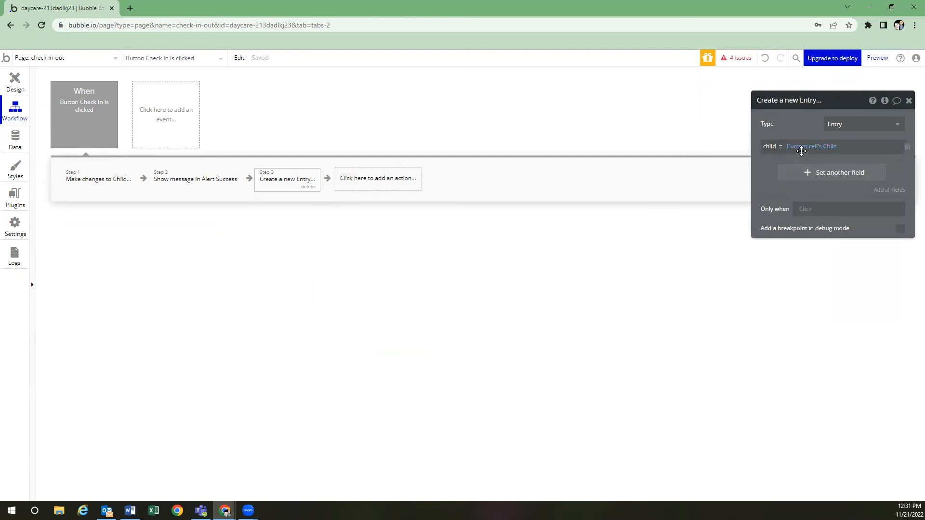
pyautogui.click(15, 79)
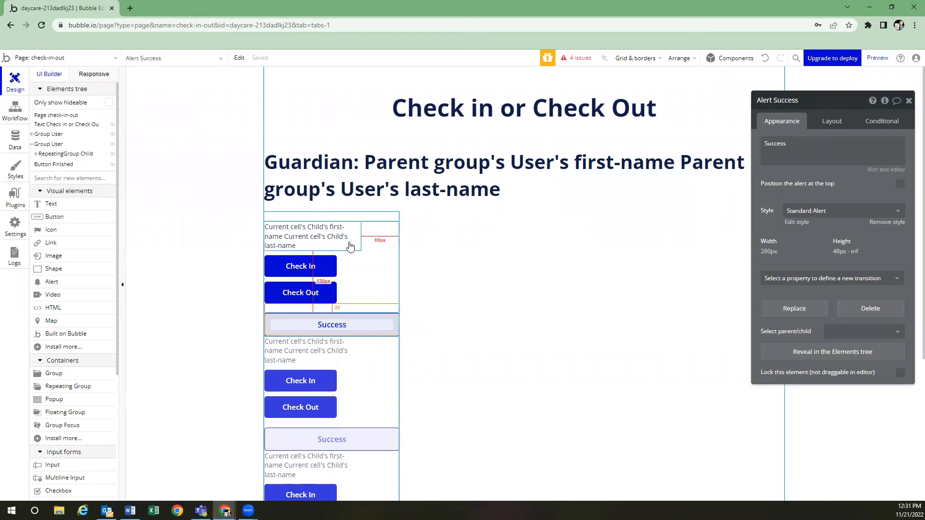
# In the Create Entry step, set entry-type to the text 'check in'
pyautogui.click(376, 268)
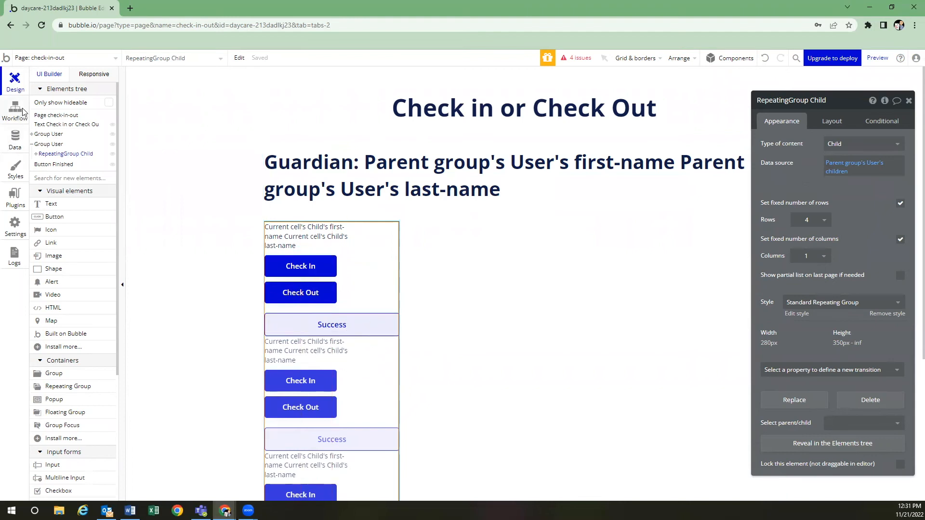
pyautogui.click(15, 110)
pyautogui.click(791, 147)
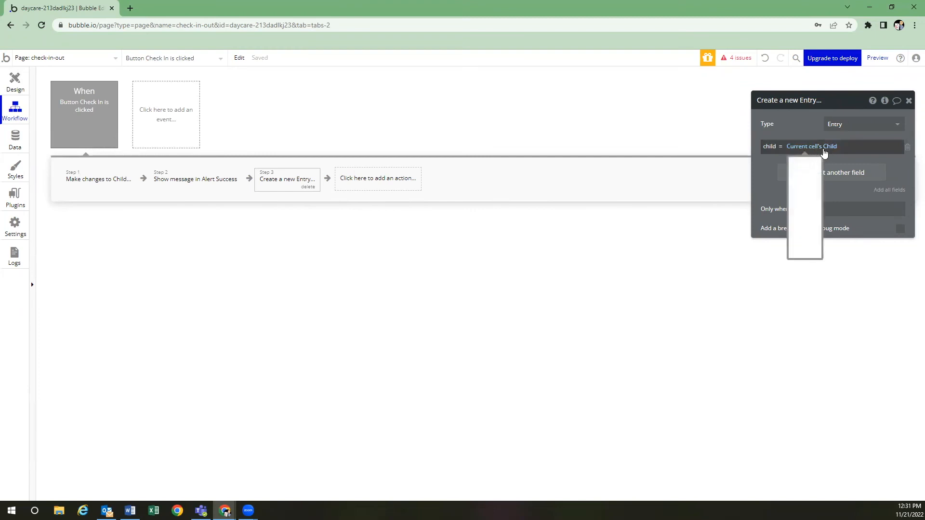
pyautogui.click(780, 178)
pyautogui.click(799, 175)
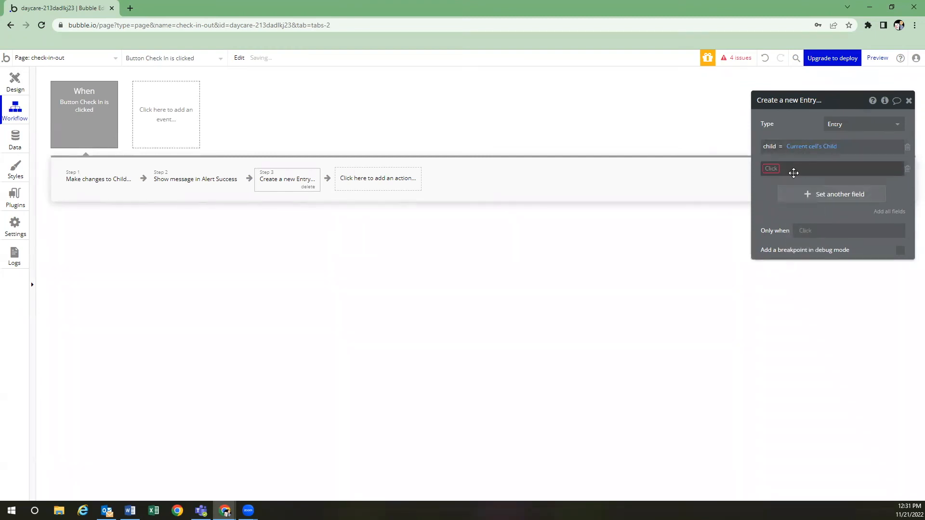
pyautogui.click(773, 209)
pyautogui.write('arbn')
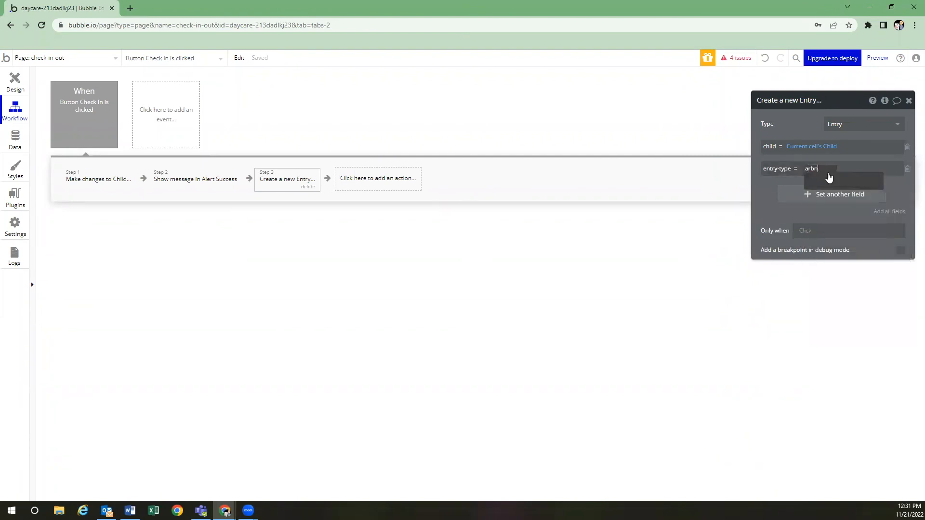
pyautogui.press('BackSpace')
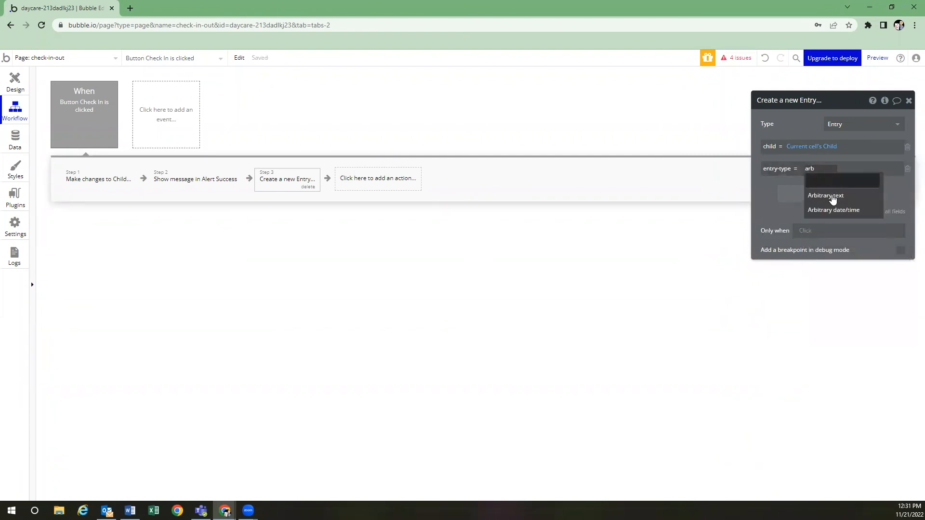
pyautogui.click(829, 193)
pyautogui.write('check in')
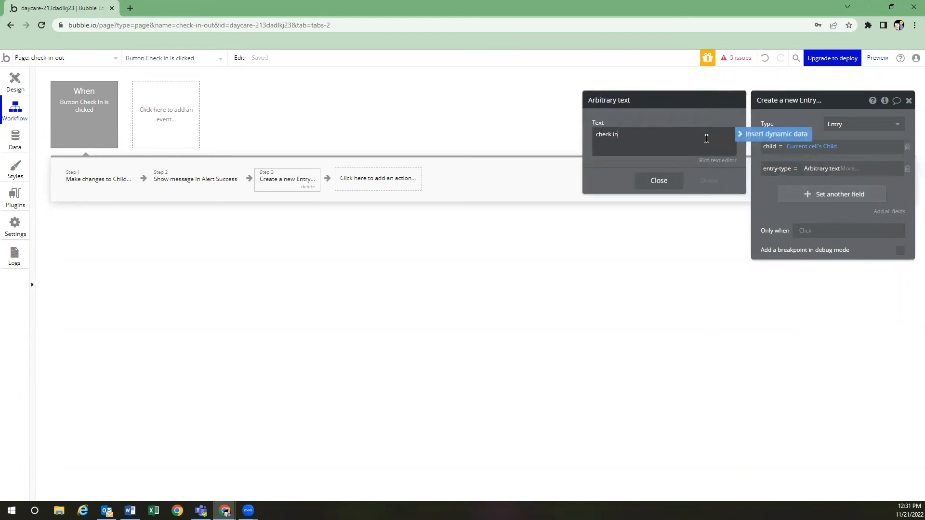
pyautogui.click(666, 187)
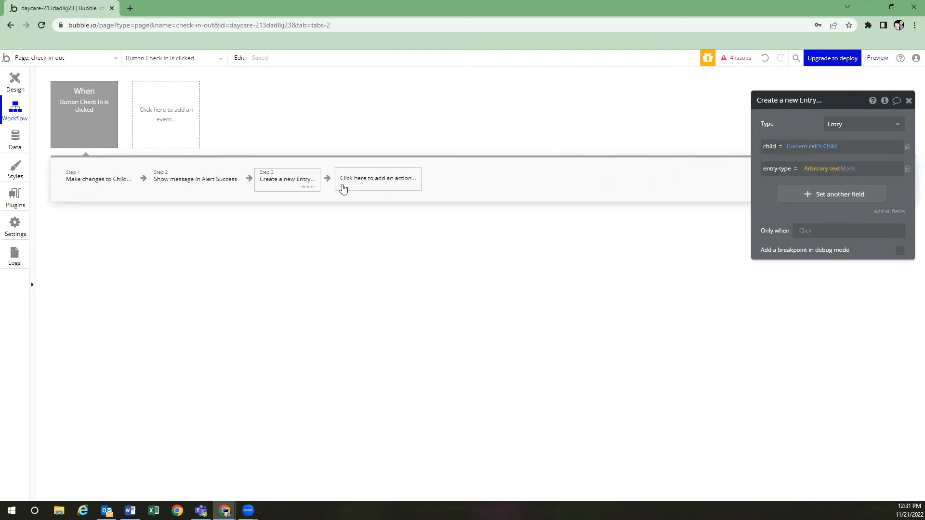
# Set the guardian field to a Search for Users filtered on unique-pin equals
pyautogui.click(803, 195)
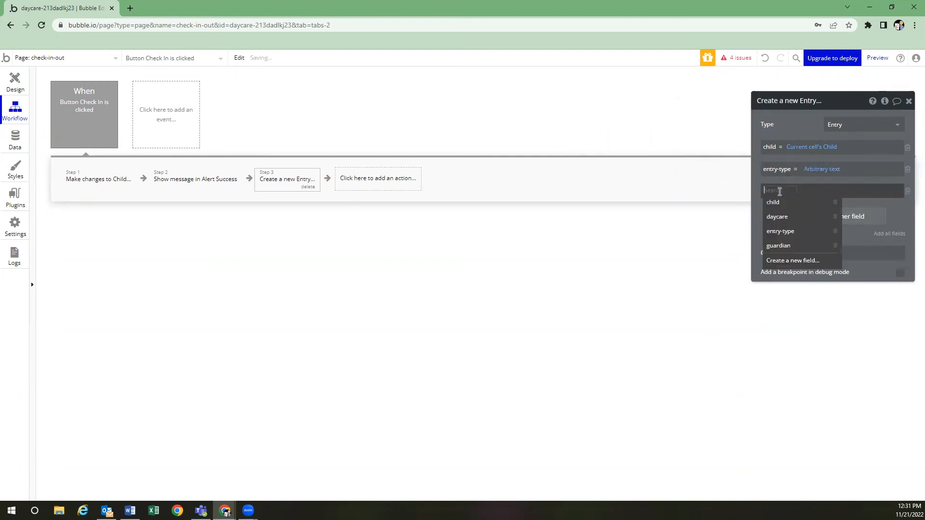
pyautogui.click(778, 246)
pyautogui.click(806, 190)
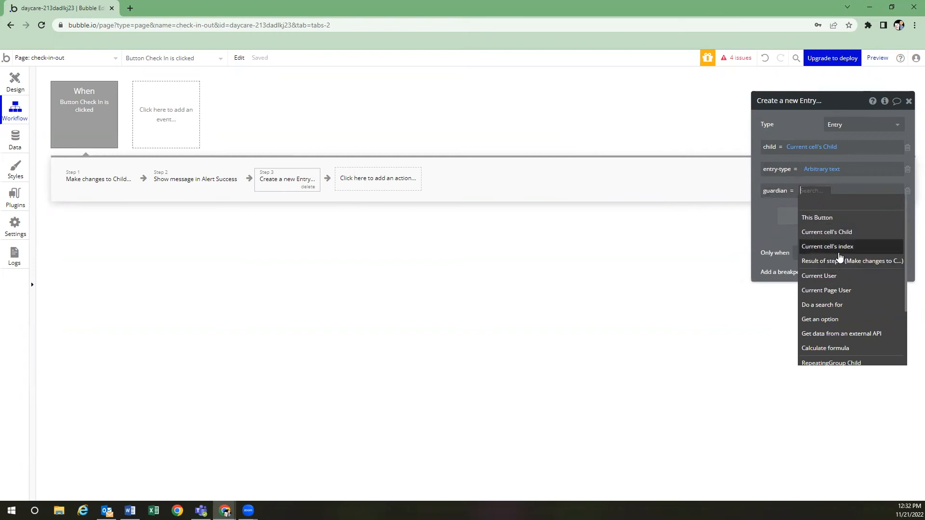
pyautogui.click(835, 305)
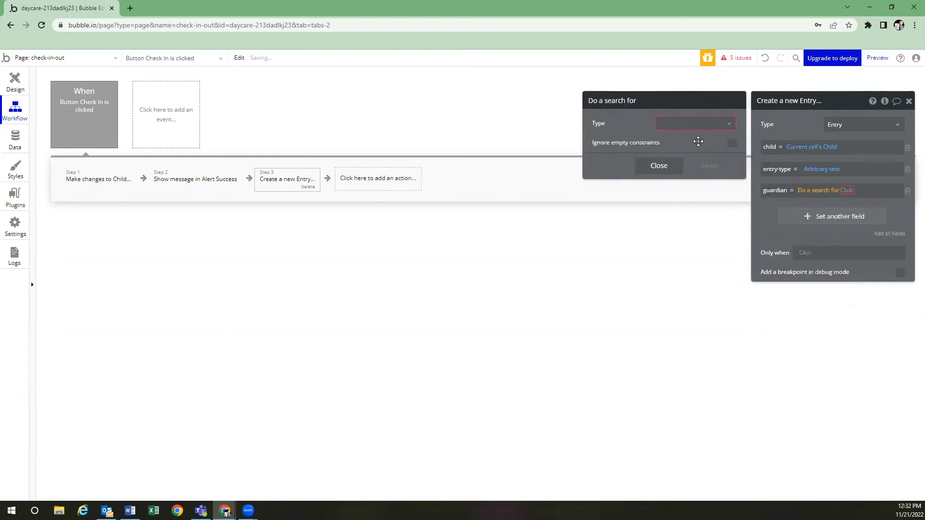
pyautogui.click(699, 126)
pyautogui.click(697, 139)
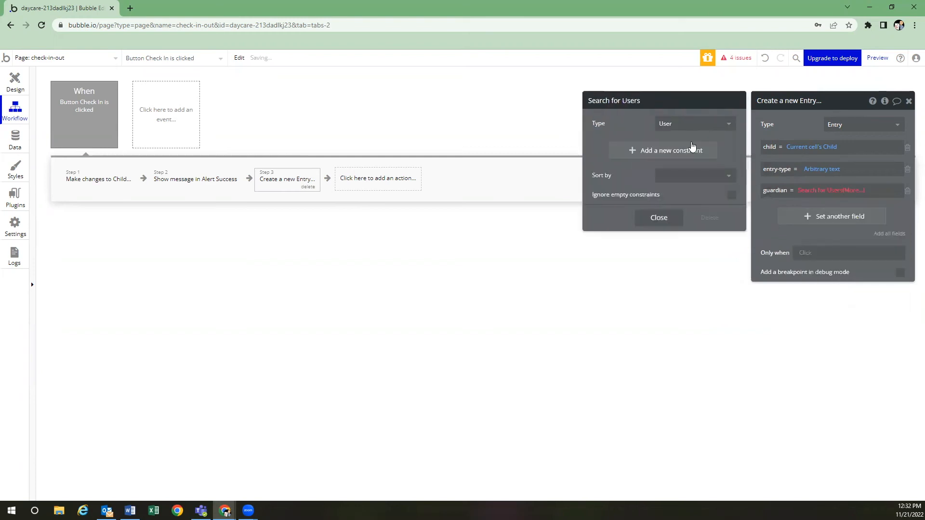
pyautogui.click(654, 147)
pyautogui.click(605, 147)
pyautogui.click(615, 244)
pyautogui.click(633, 146)
pyautogui.click(639, 161)
pyautogui.click(644, 146)
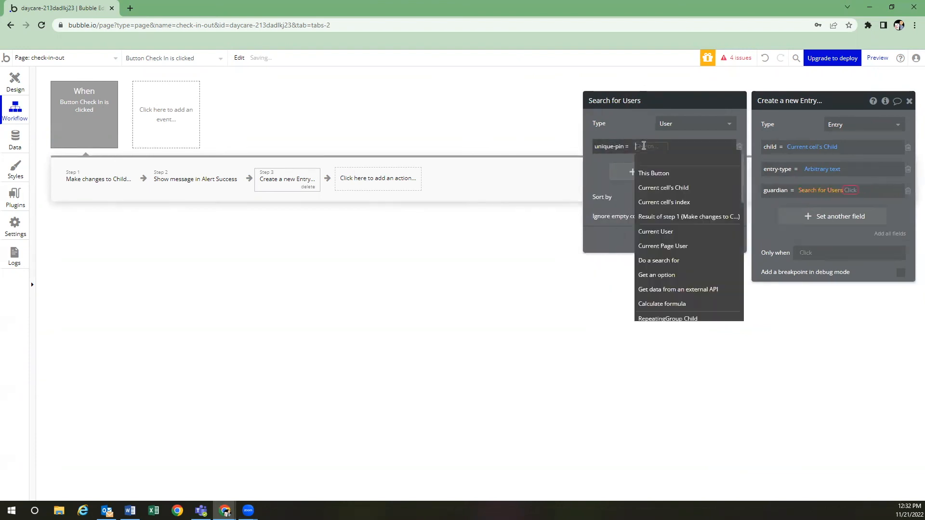
# Match unique-pin to the page URL parameter 'pin' and take the first item
pyautogui.write('get')
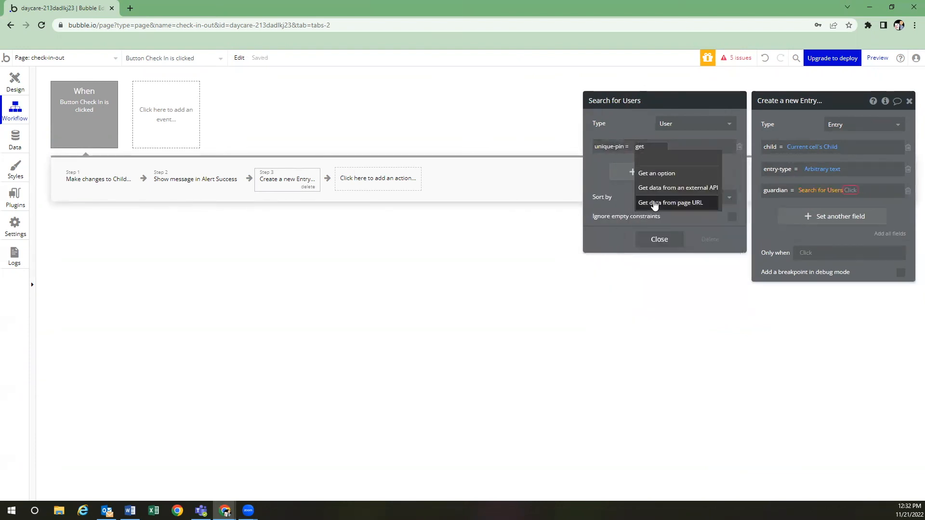
pyautogui.click(655, 199)
pyautogui.click(664, 142)
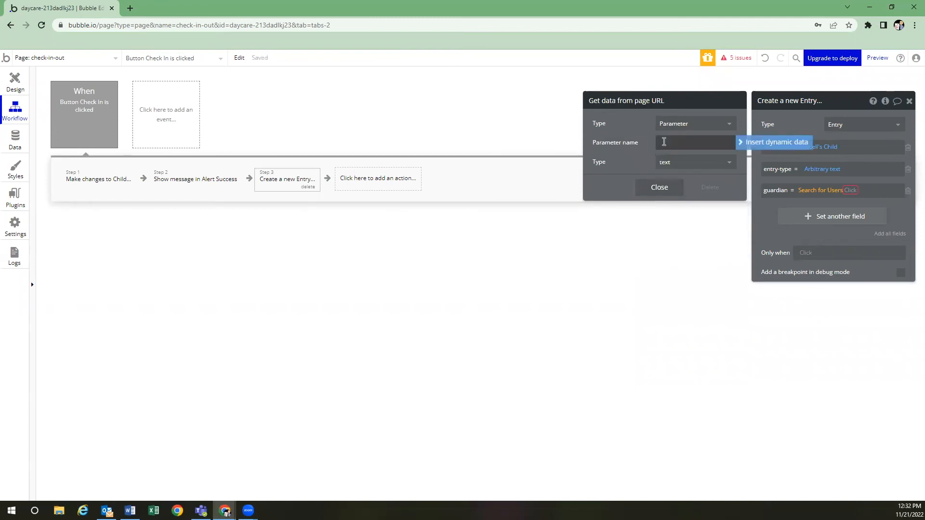
pyautogui.write('pin')
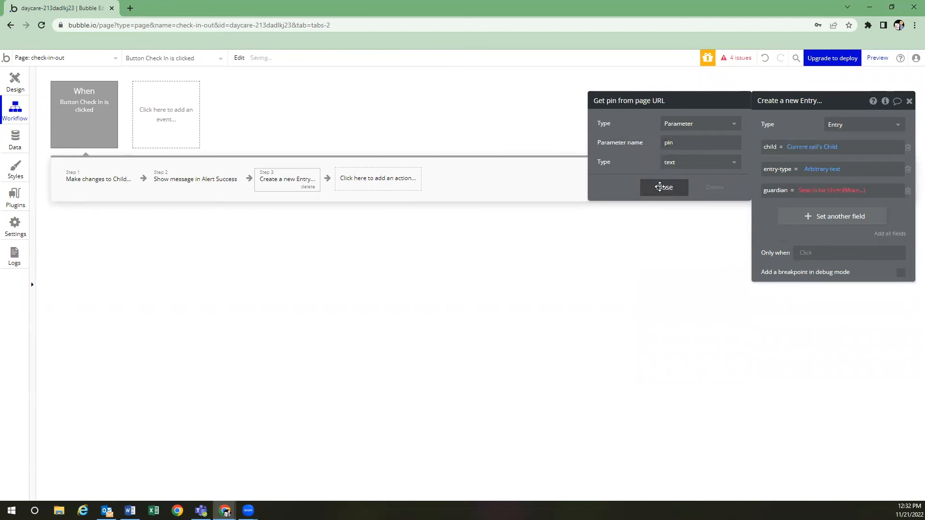
pyautogui.click(658, 187)
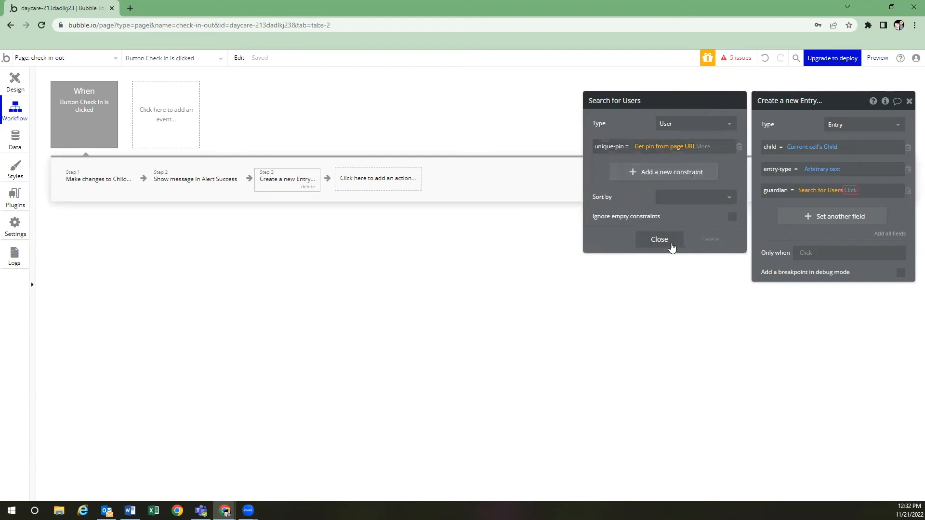
pyautogui.click(659, 240)
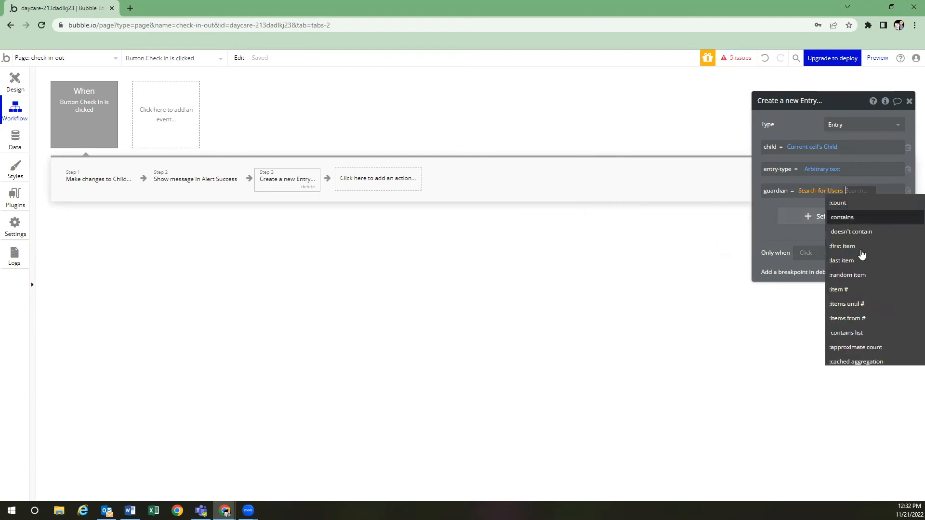
pyautogui.click(842, 246)
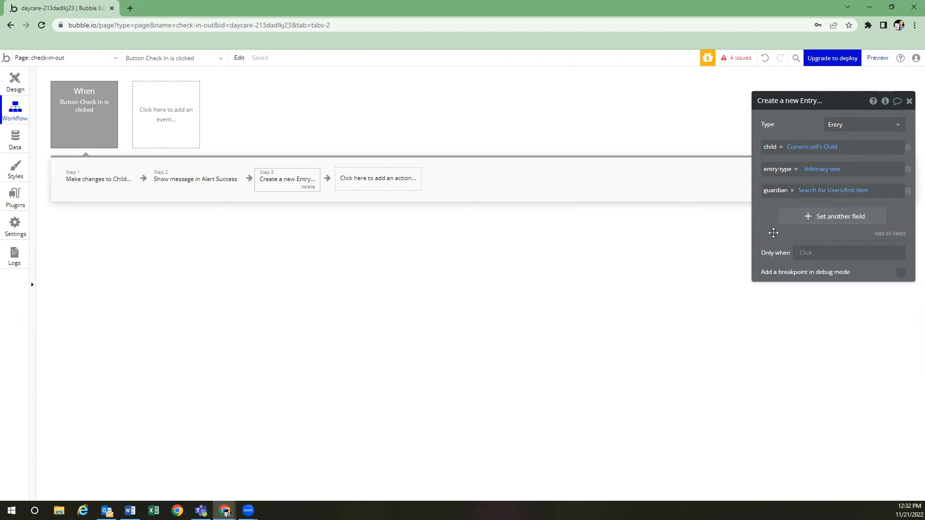
# Set the Entry's daycare to Current cell's Child's daycare
pyautogui.click(812, 218)
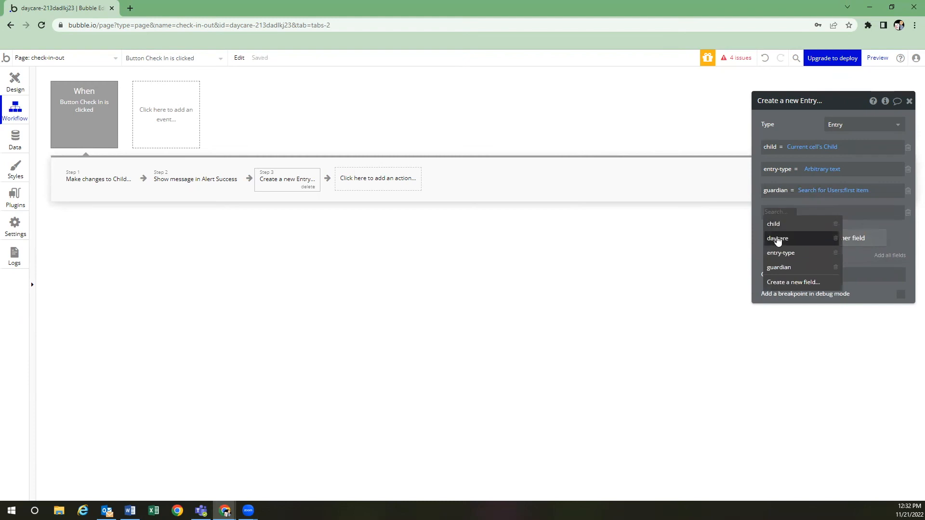
pyautogui.click(777, 239)
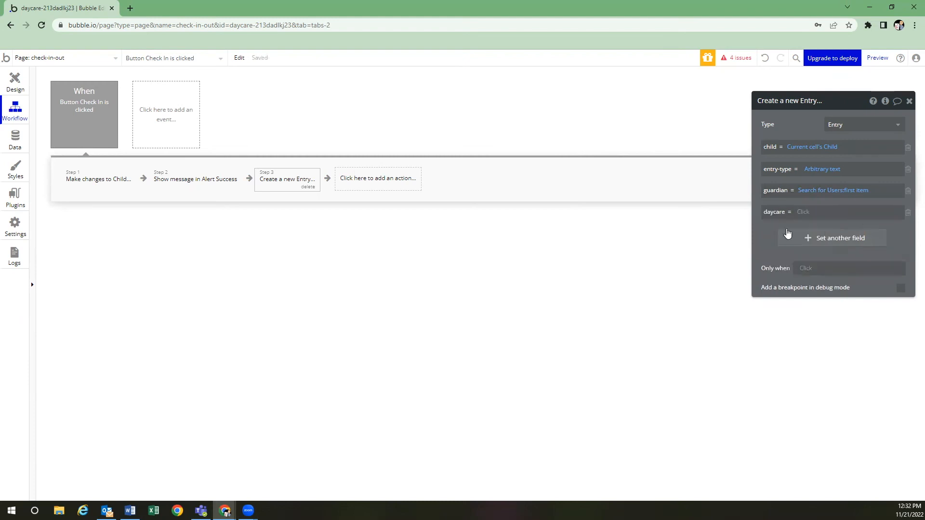
pyautogui.click(805, 212)
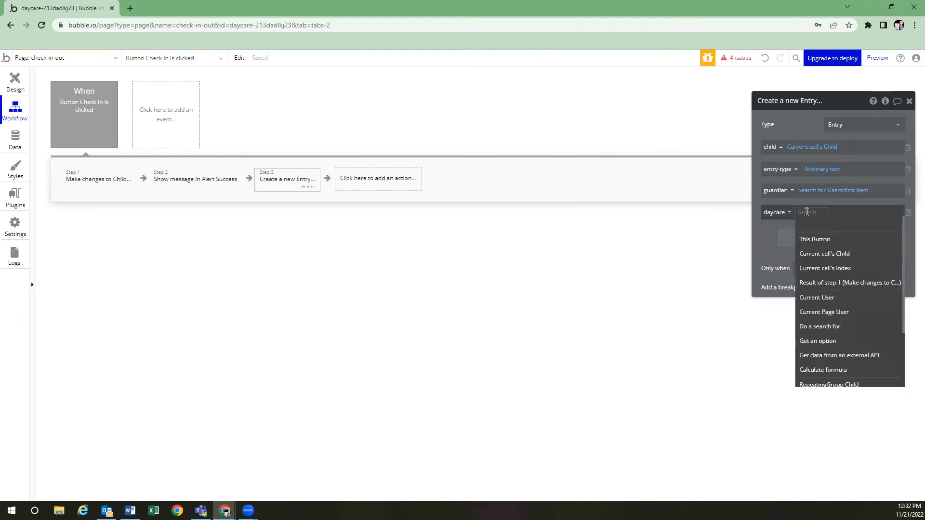
pyautogui.click(823, 258)
pyautogui.click(854, 252)
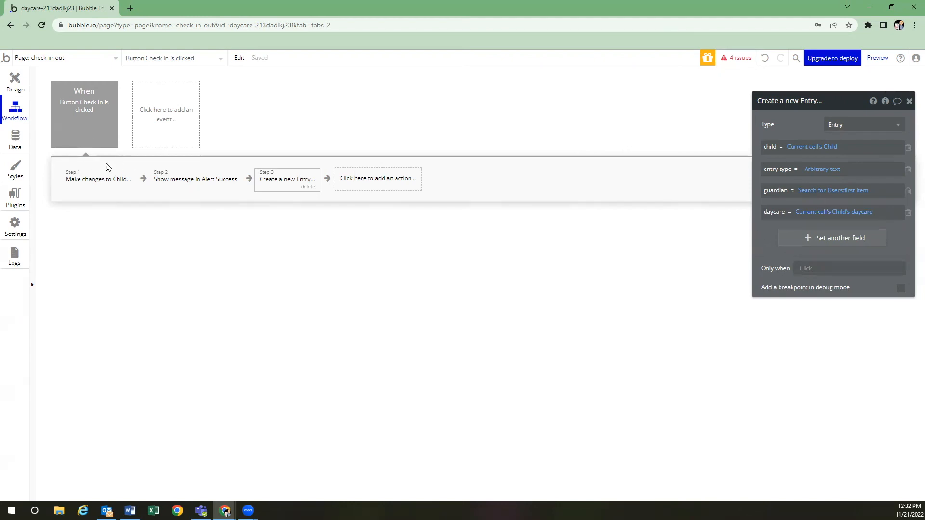
pyautogui.click(16, 139)
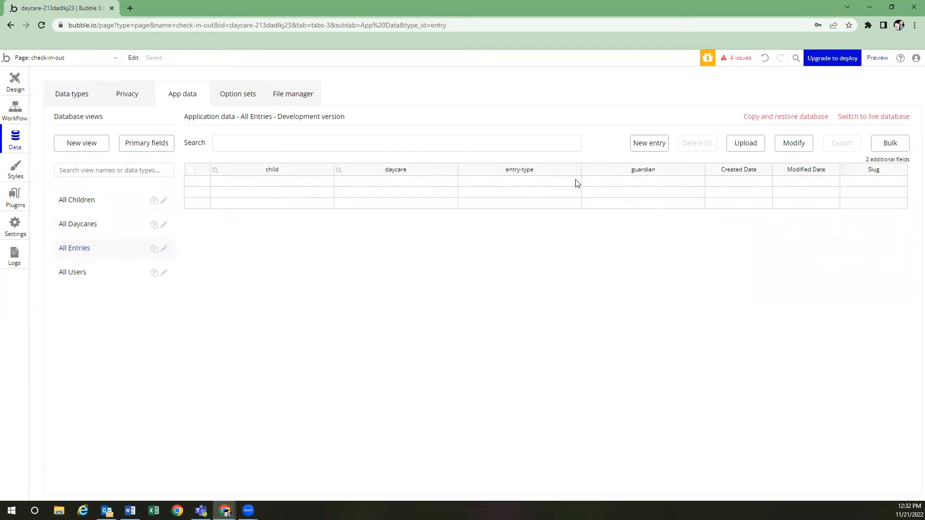
# Copy the 'When Button Check In is clicked' event in the Workflow editor
pyautogui.click(21, 89)
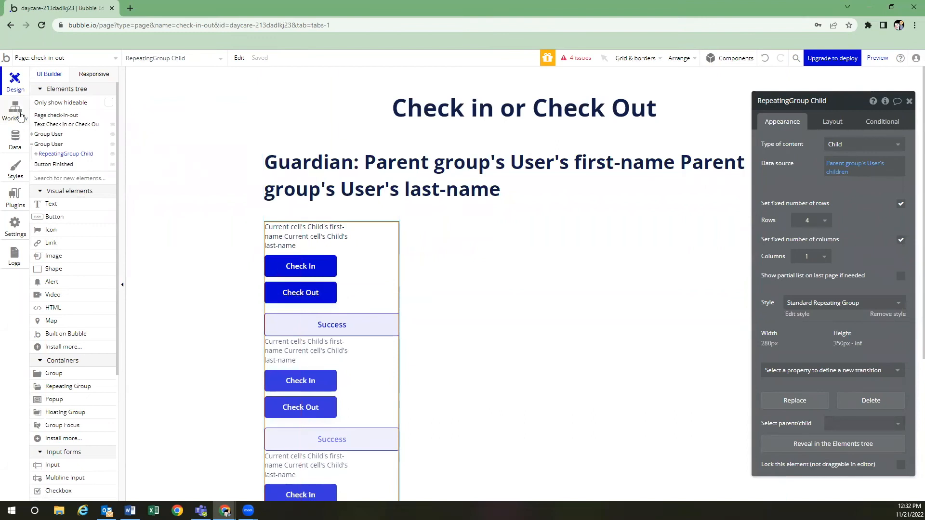
pyautogui.click(20, 116)
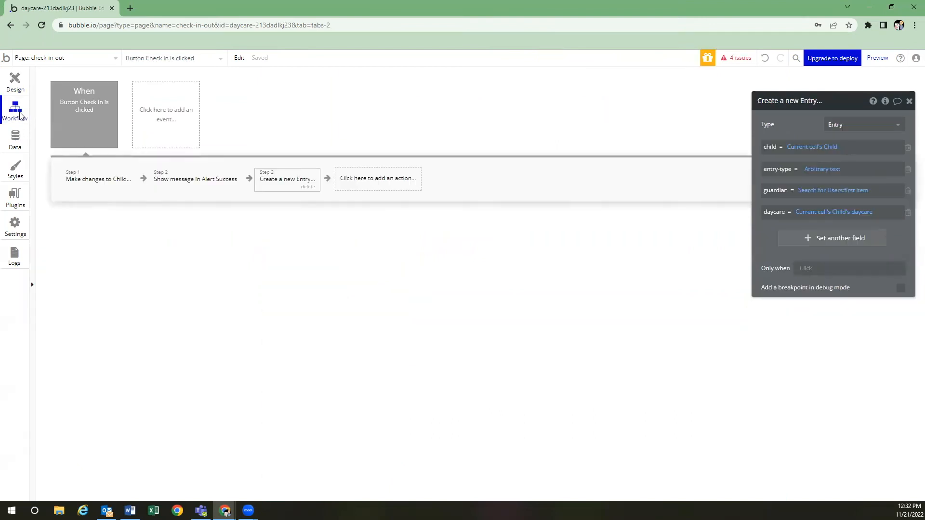
pyautogui.rightClick(90, 114)
pyautogui.click(122, 166)
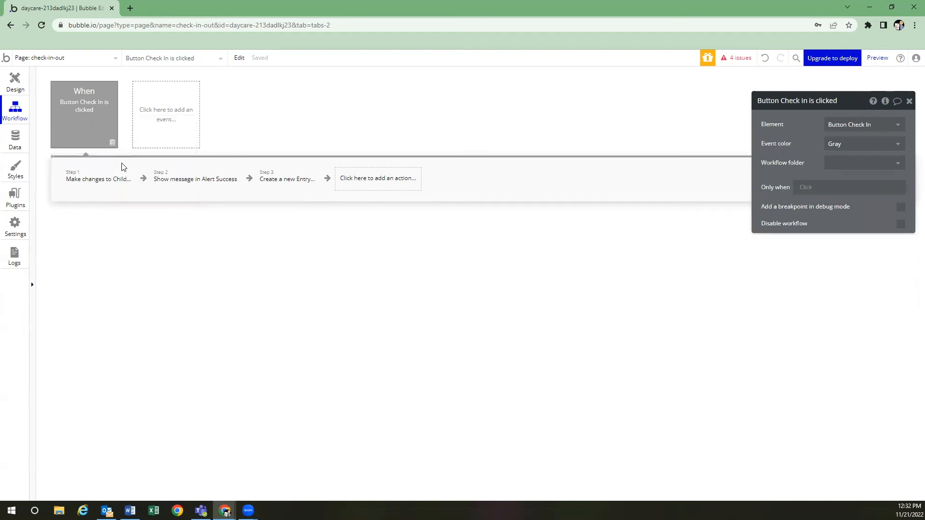
# Paste the copied event and make it trigger on Button Check Out
pyautogui.rightClick(166, 112)
pyautogui.click(194, 121)
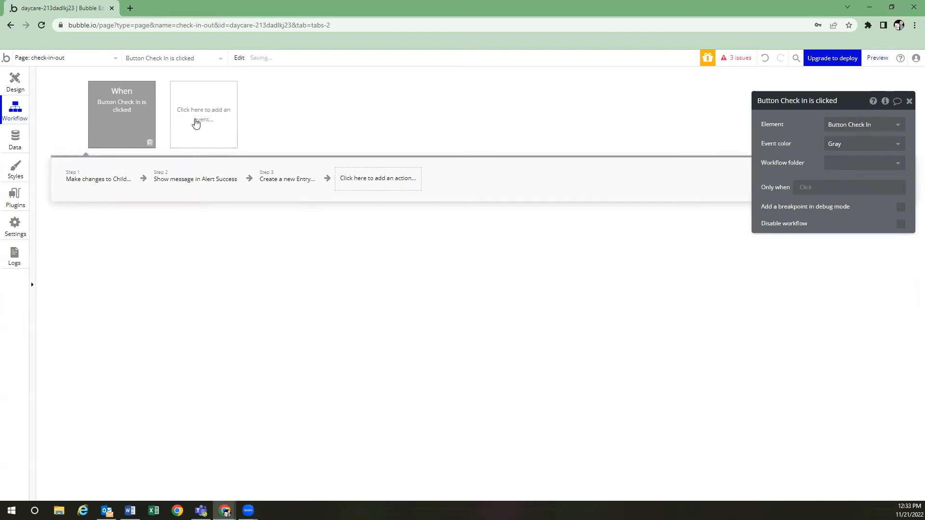
pyautogui.click(99, 120)
pyautogui.click(153, 117)
pyautogui.click(109, 119)
pyautogui.click(167, 116)
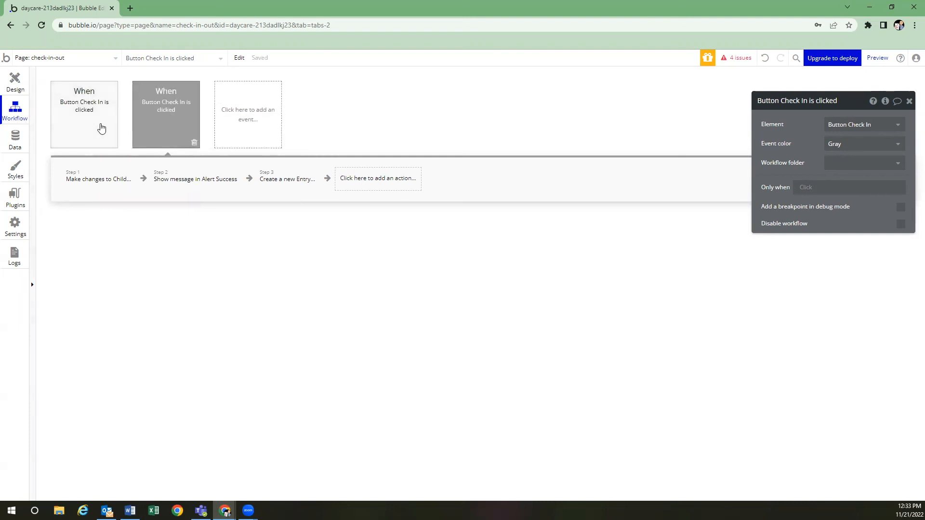
pyautogui.moveTo(175, 125)
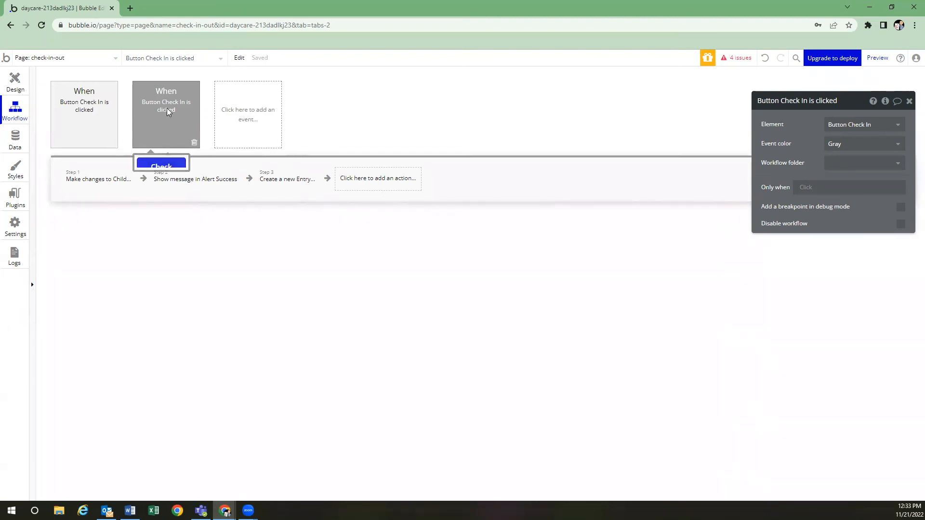
pyautogui.click(864, 124)
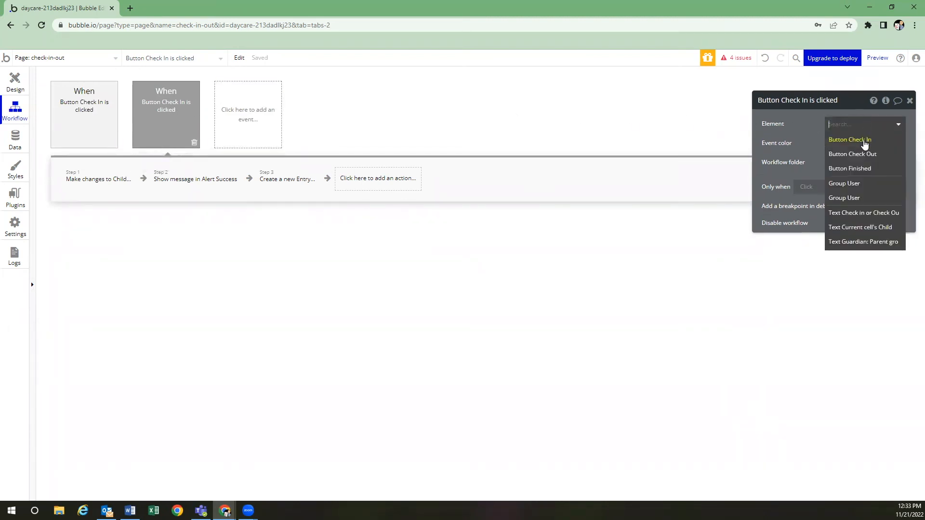
pyautogui.click(860, 153)
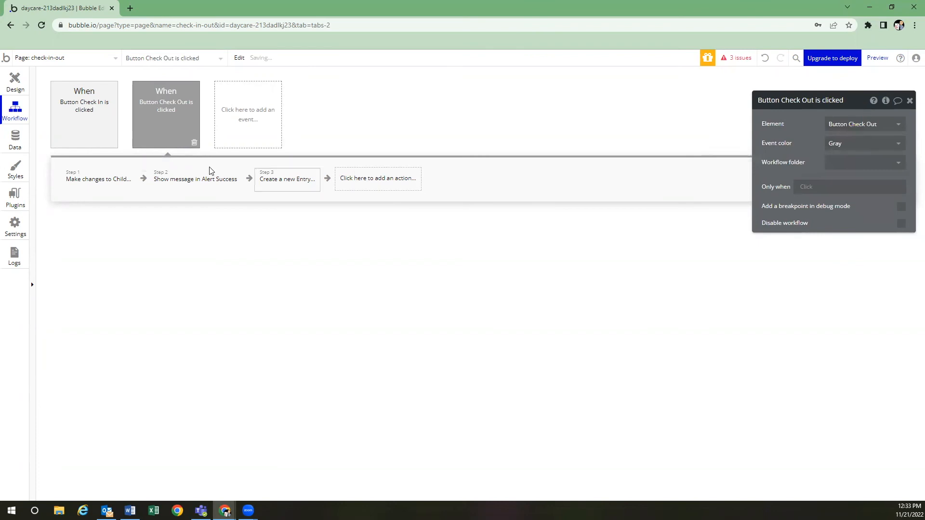
# Set the copy's checked-in to 'no' and its entry-type to 'check out'
pyautogui.click(101, 185)
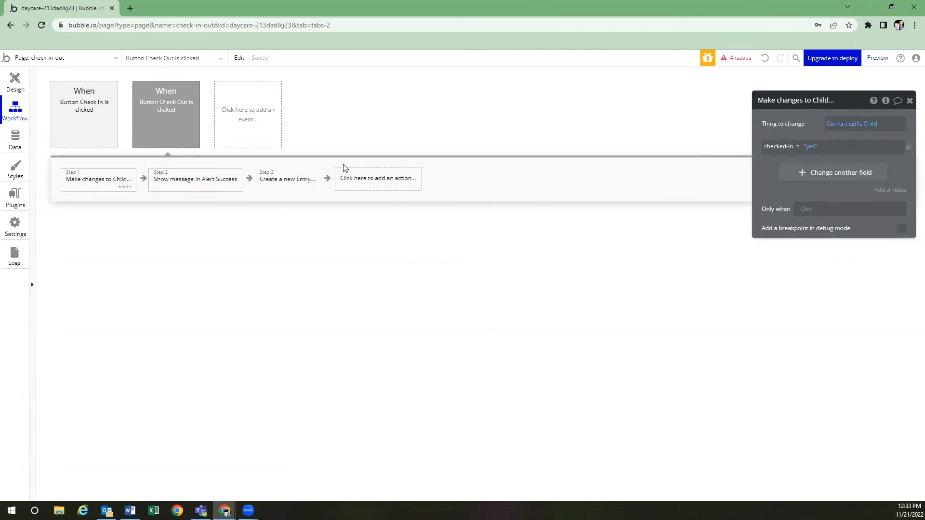
pyautogui.click(811, 147)
pyautogui.click(825, 190)
pyautogui.moveTo(203, 188)
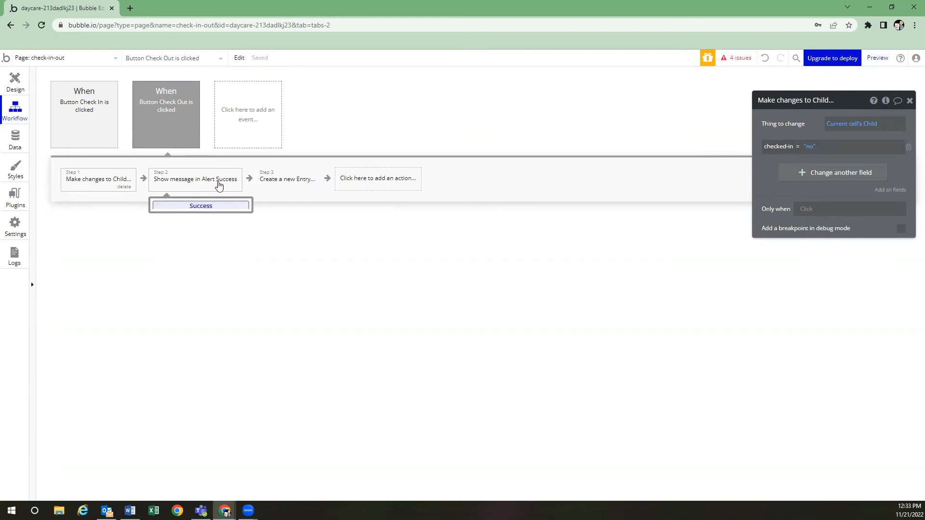
pyautogui.click(292, 181)
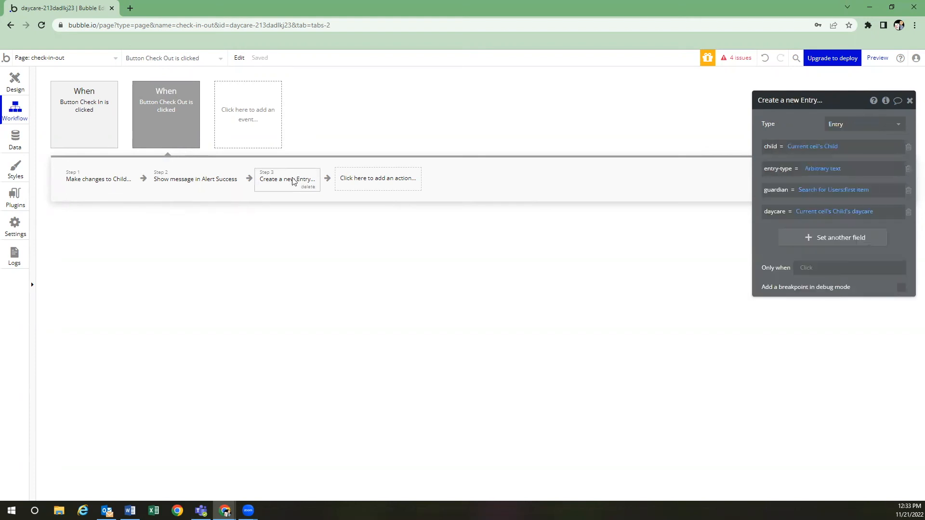
pyautogui.click(821, 169)
pyautogui.click(627, 134)
pyautogui.click(628, 136)
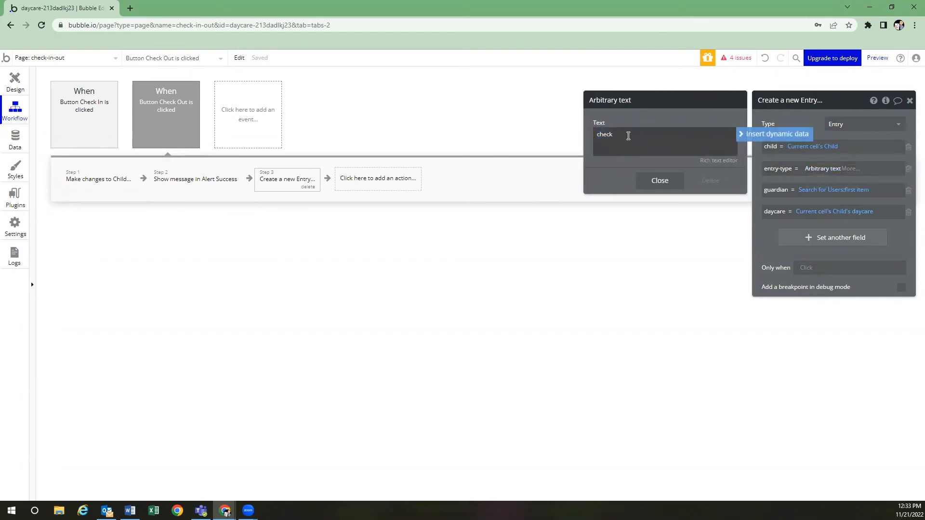
pyautogui.write('out')
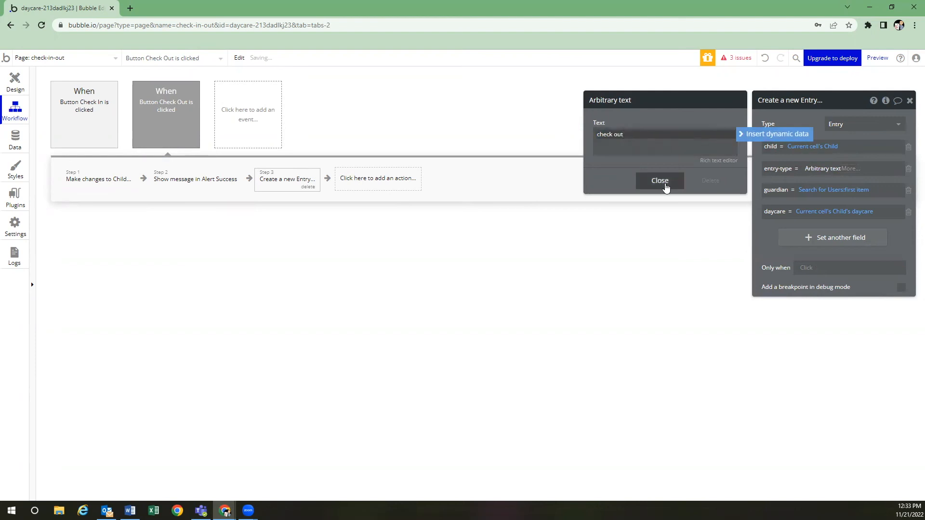
pyautogui.click(660, 181)
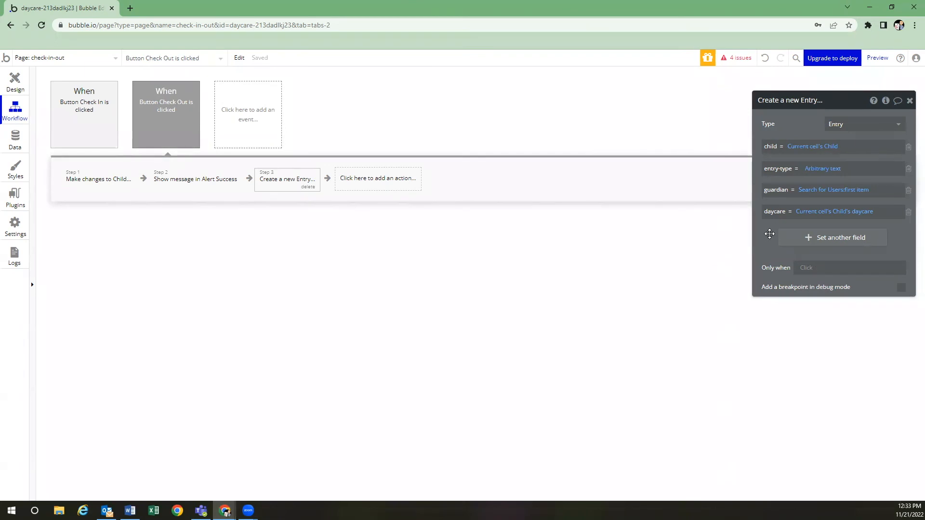
# Check the Entries data and Check Out workflow, then return to the page design
pyautogui.click(25, 142)
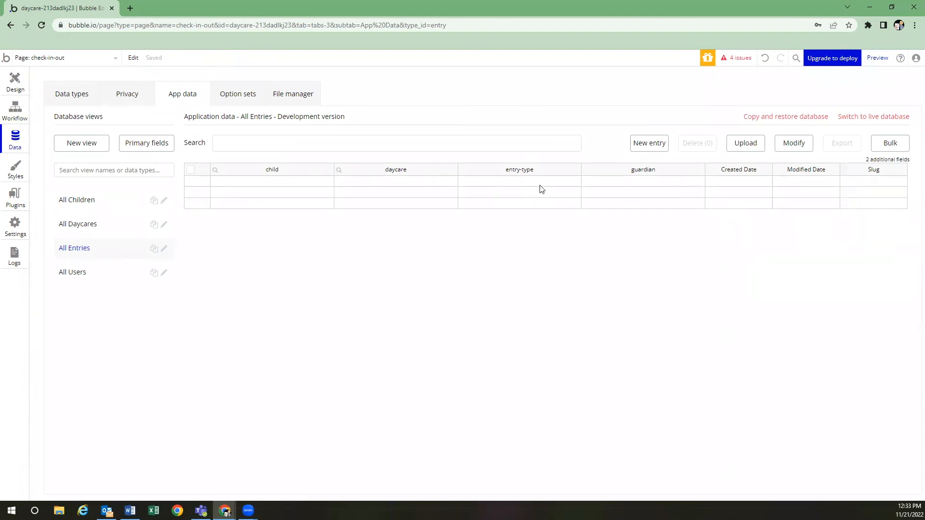
pyautogui.click(21, 87)
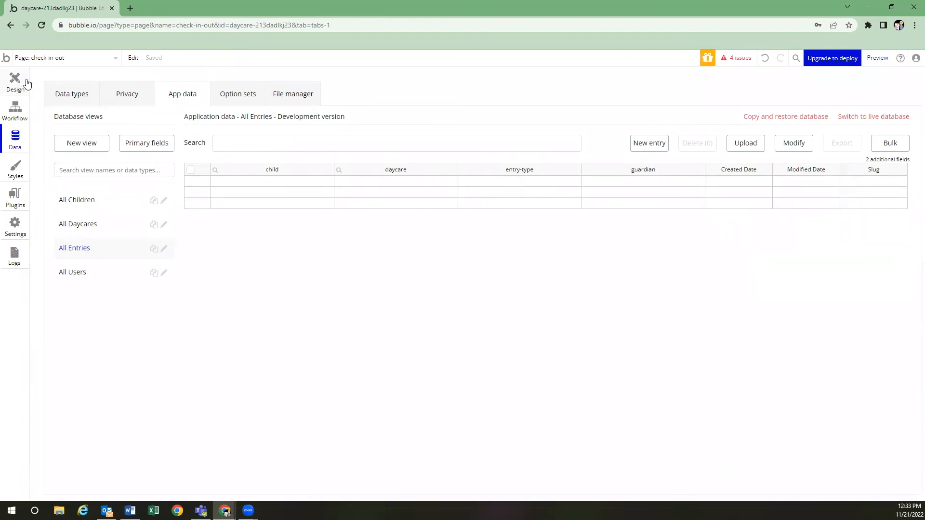
pyautogui.click(19, 105)
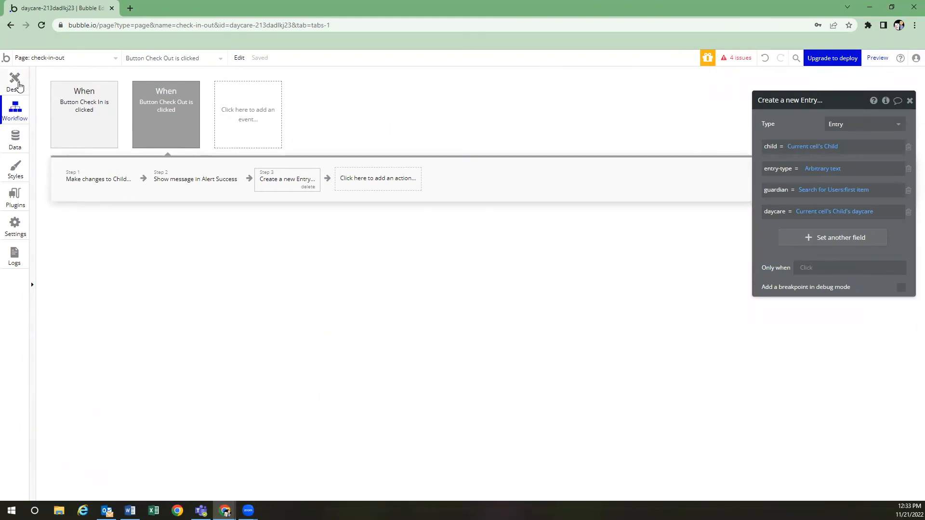
pyautogui.click(19, 86)
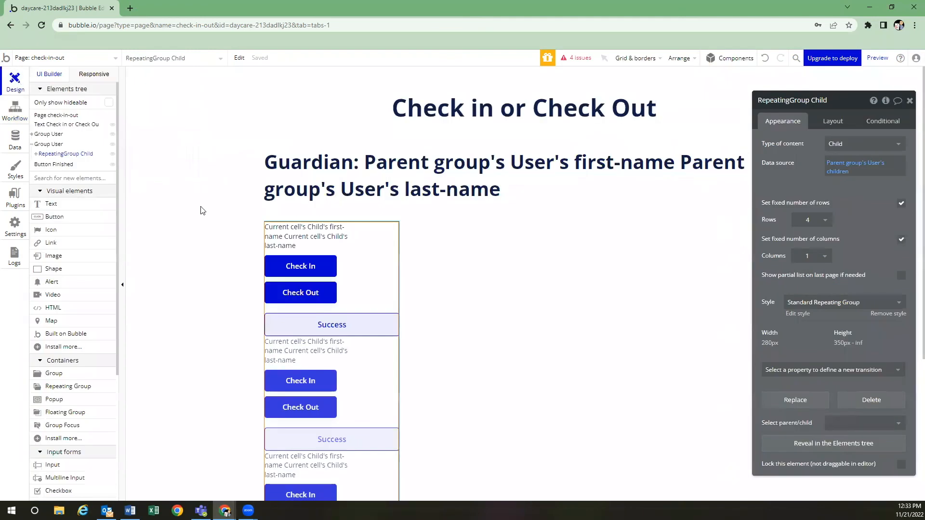
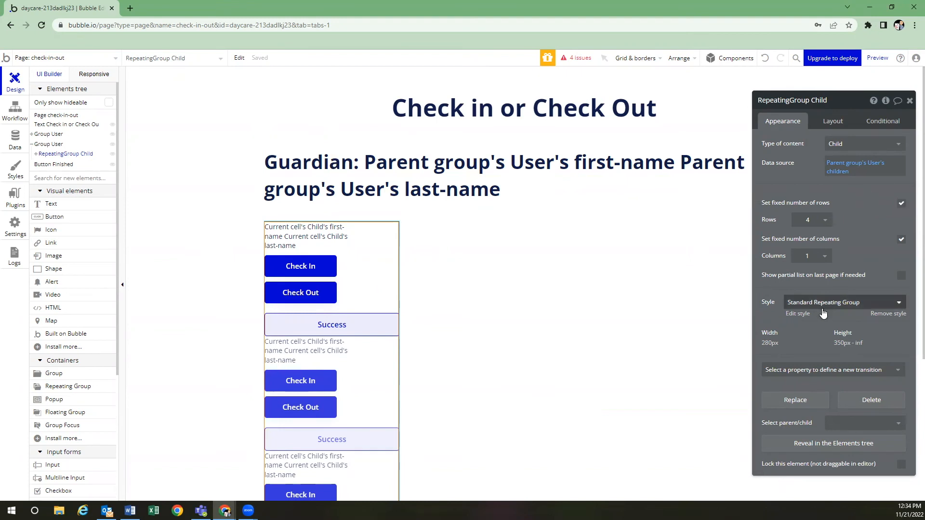
# Clear RepeatingGroup Child's preset style and set its Separator and Border style to None
pyautogui.click(825, 304)
pyautogui.click(831, 324)
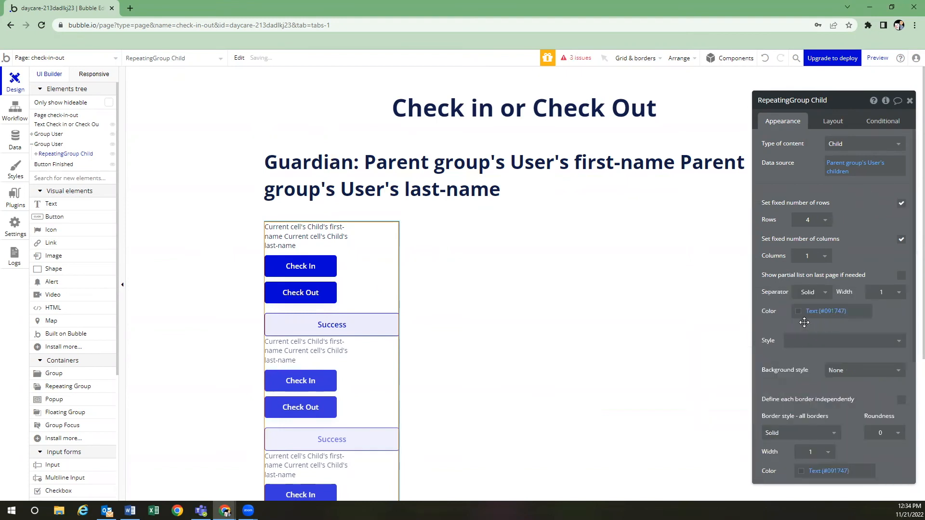
pyautogui.click(825, 295)
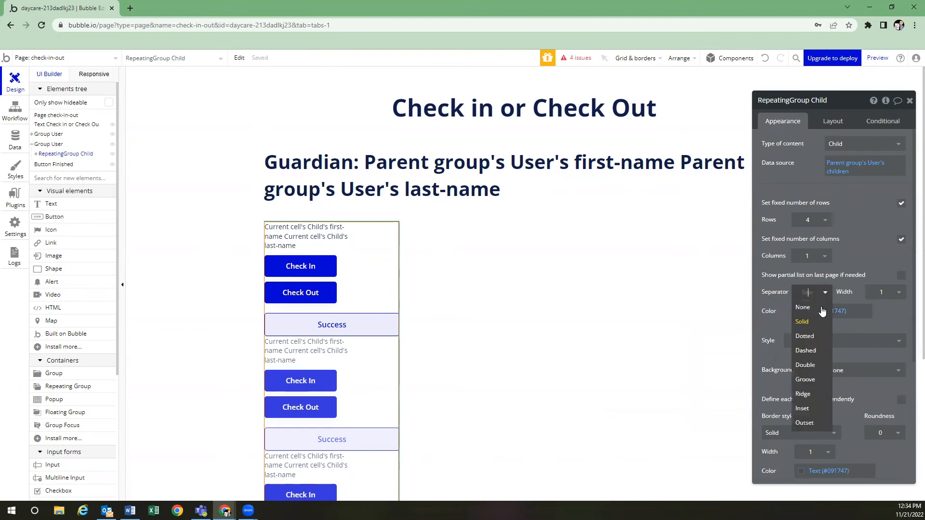
pyautogui.click(819, 308)
pyautogui.scroll(-1, 827, 339)
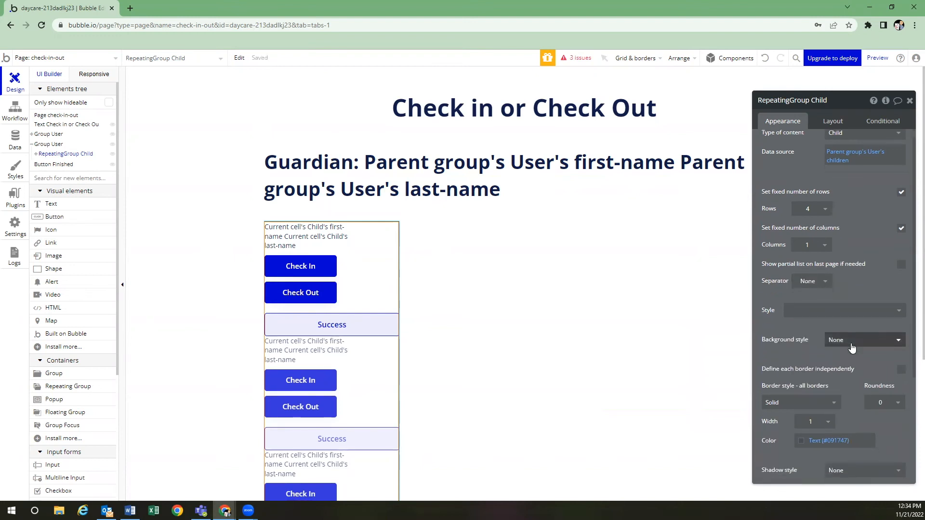
pyautogui.click(834, 368)
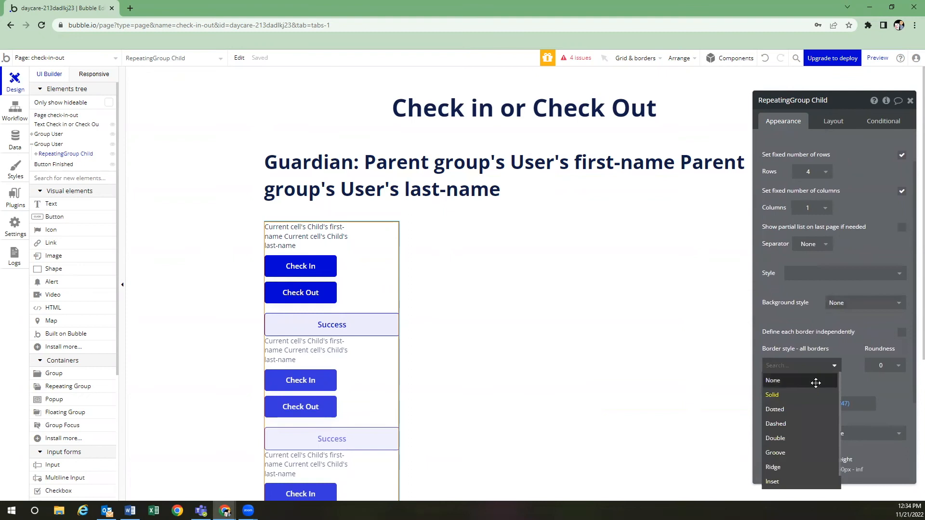
pyautogui.click(815, 380)
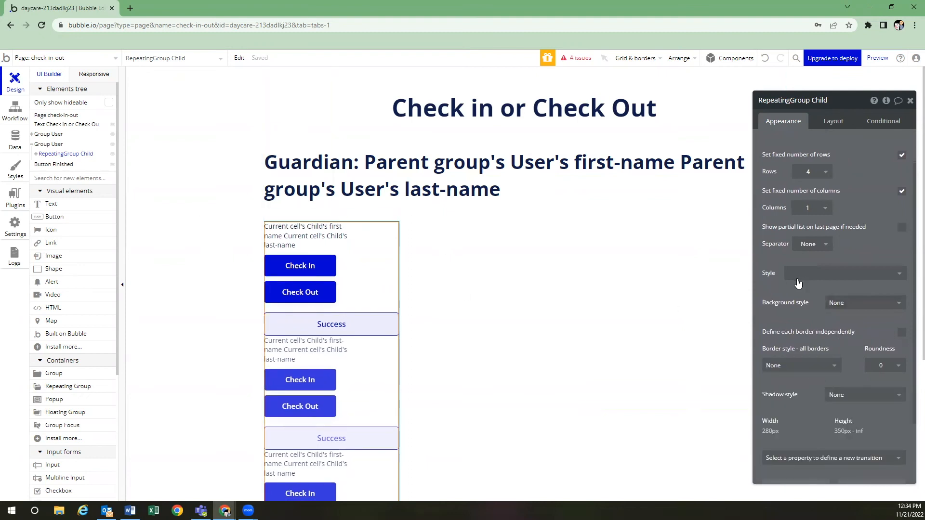
pyautogui.scroll(-1, 829, 271)
pyautogui.scroll(1, 826, 263)
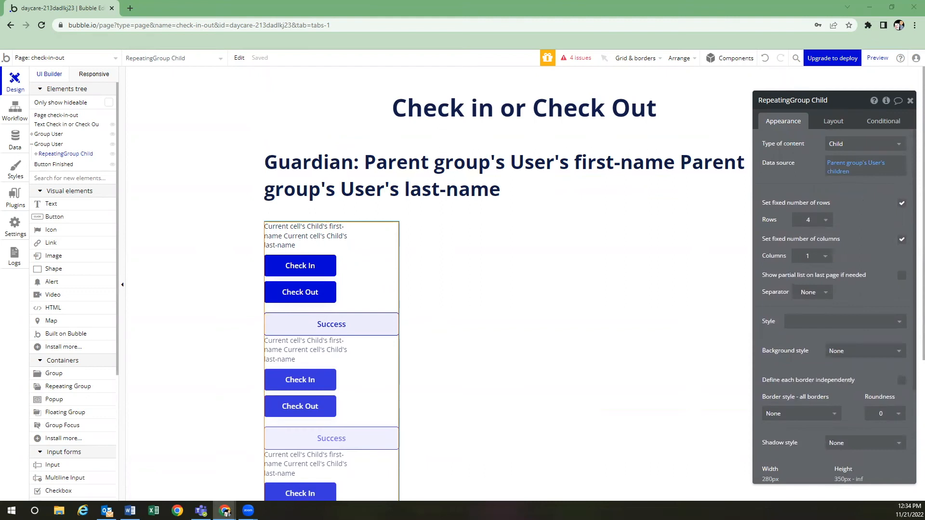
# Turn off fixed rows, set minimum row height to 200 and Columns to 2
pyautogui.click(901, 203)
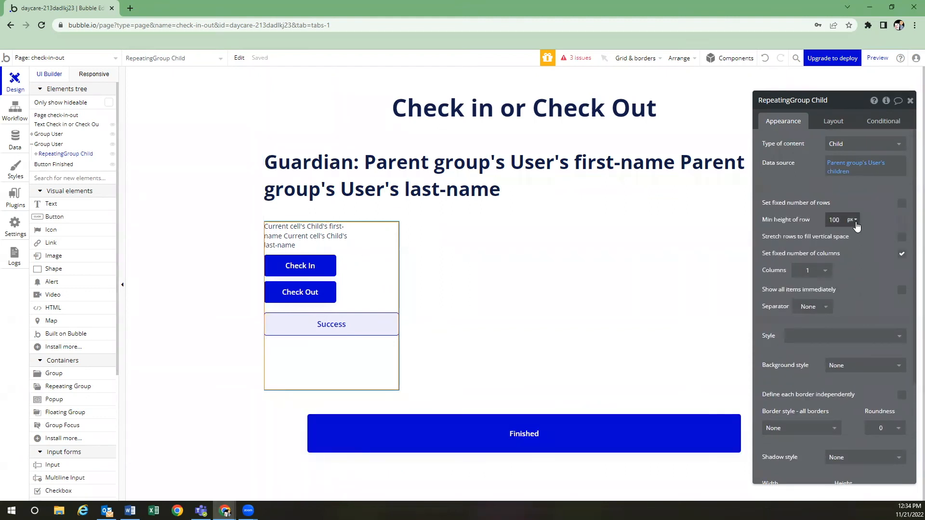
pyautogui.click(833, 223)
pyautogui.write('200')
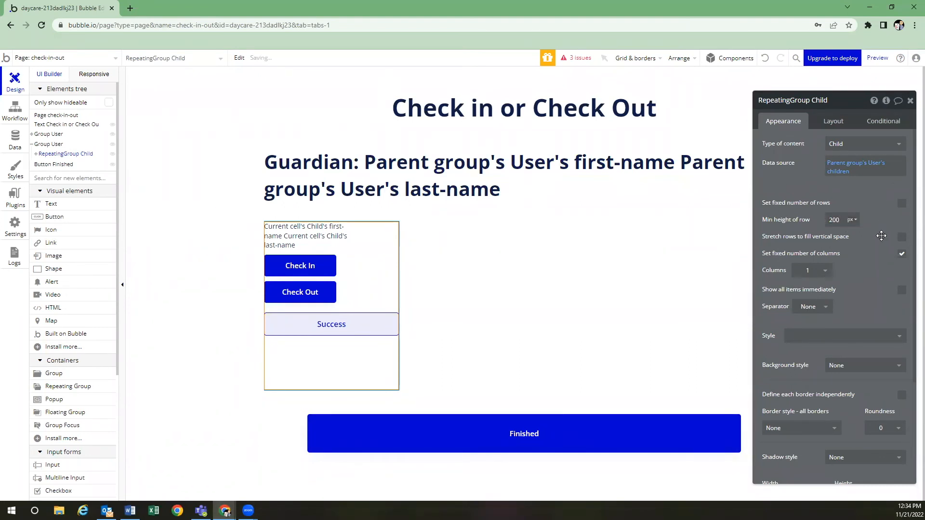
pyautogui.click(810, 271)
pyautogui.click(865, 275)
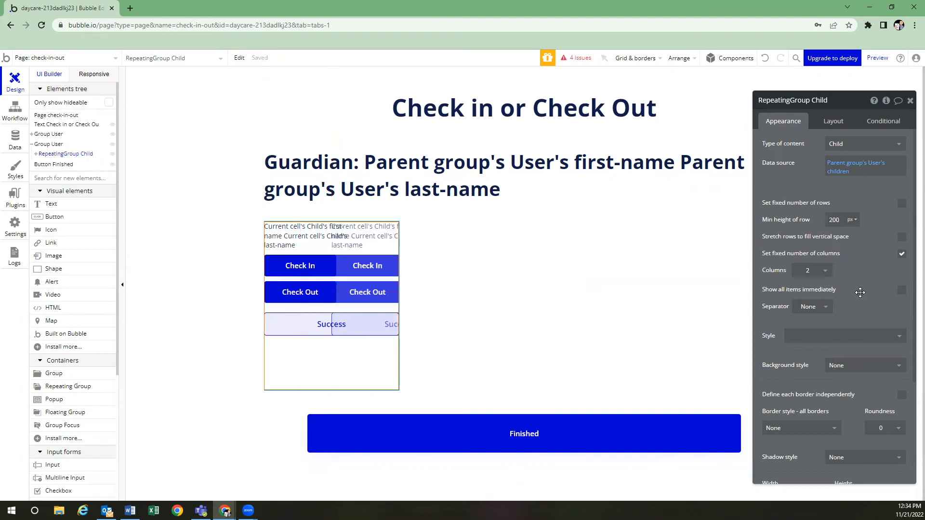
pyautogui.click(833, 121)
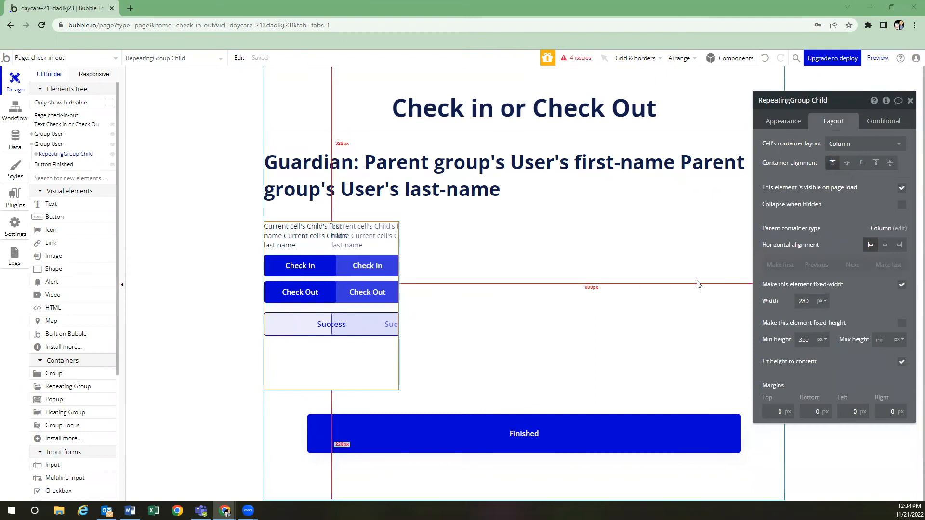
# Centre Group User horizontally on the page, leaving the repeating group left-aligned
pyautogui.click(886, 245)
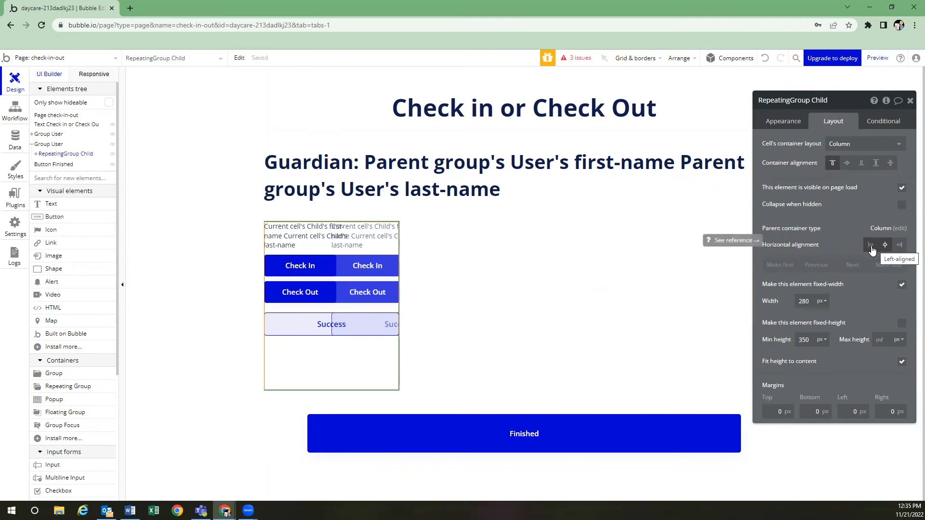
pyautogui.click(871, 246)
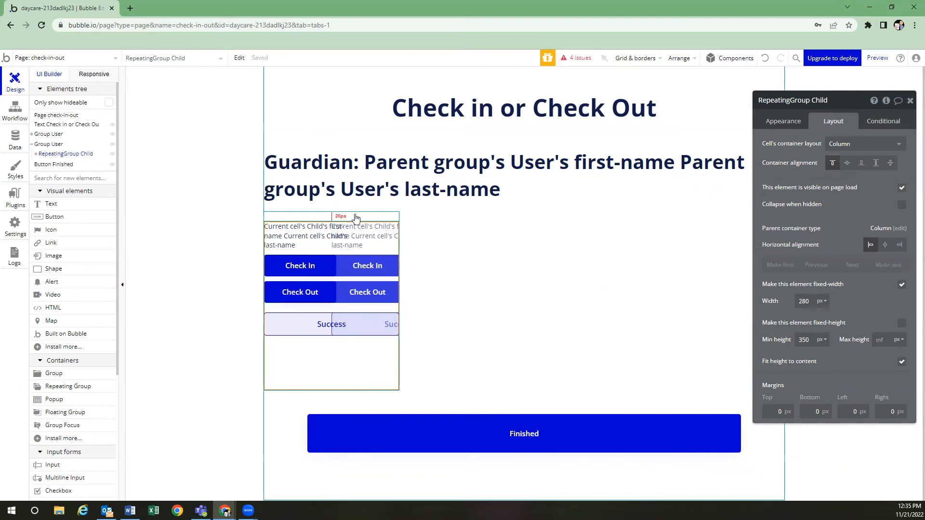
pyautogui.click(356, 217)
pyautogui.click(870, 263)
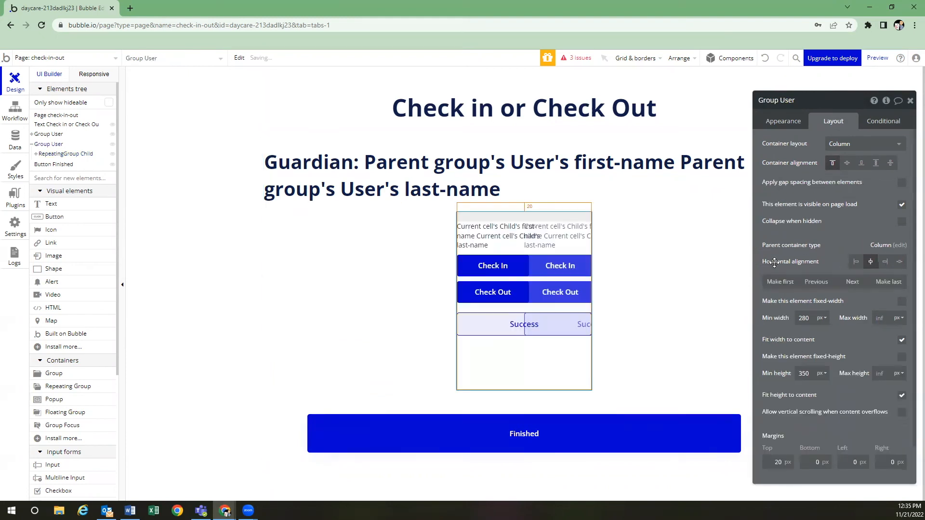
# Uncheck fixed width on RepeatingGroup Child, with Min width 500 and Min height 0
pyautogui.click(527, 250)
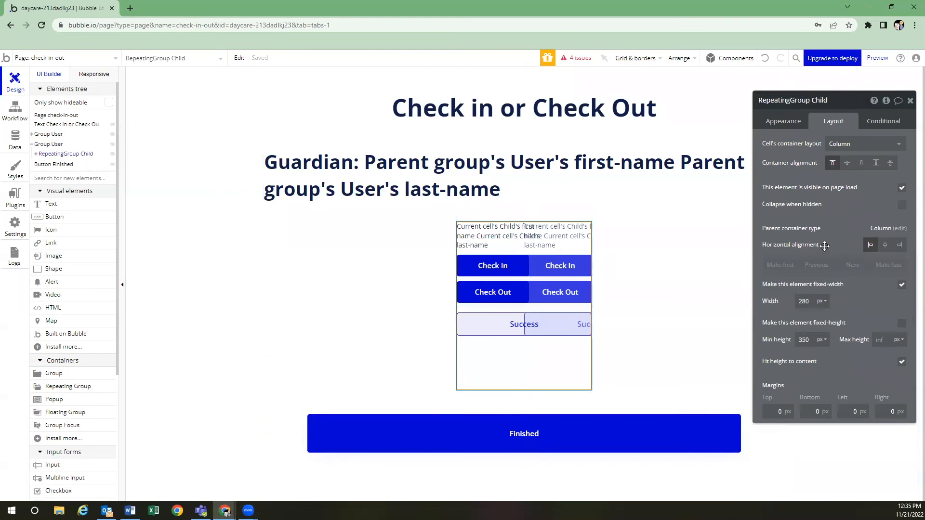
pyautogui.click(902, 285)
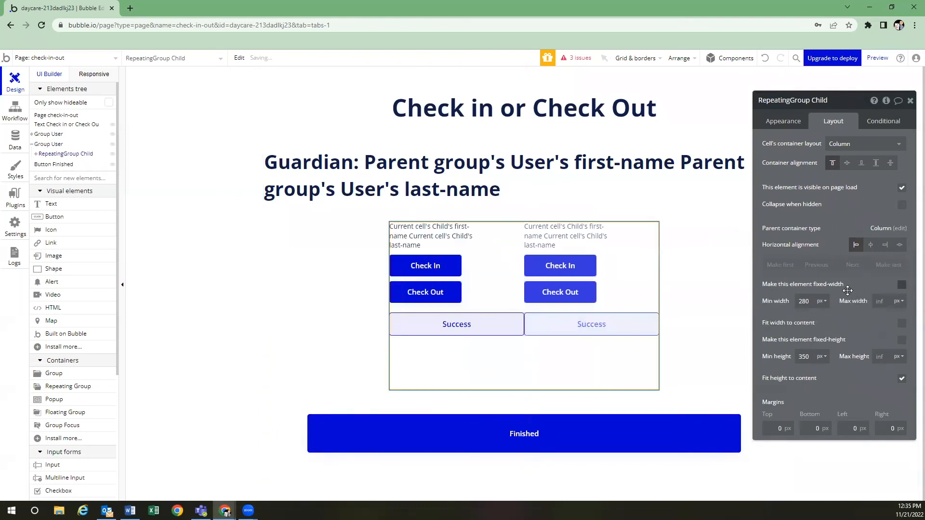
pyautogui.write('500')
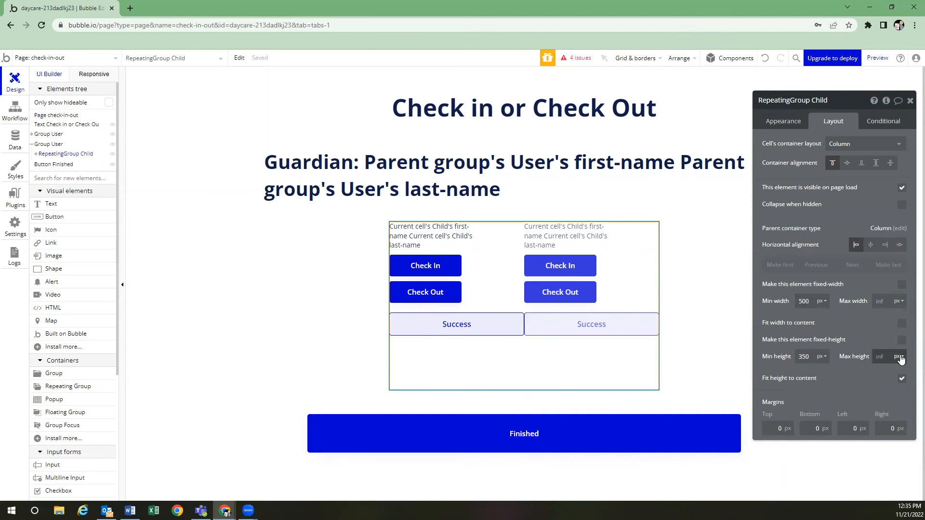
pyautogui.write('0')
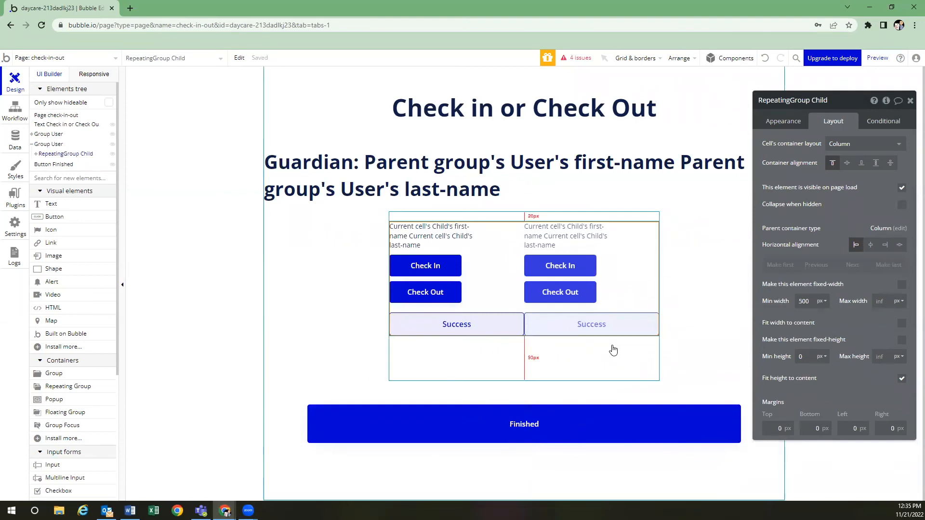
# Inspect the Success alert's settings and the elements containing it
pyautogui.click(494, 323)
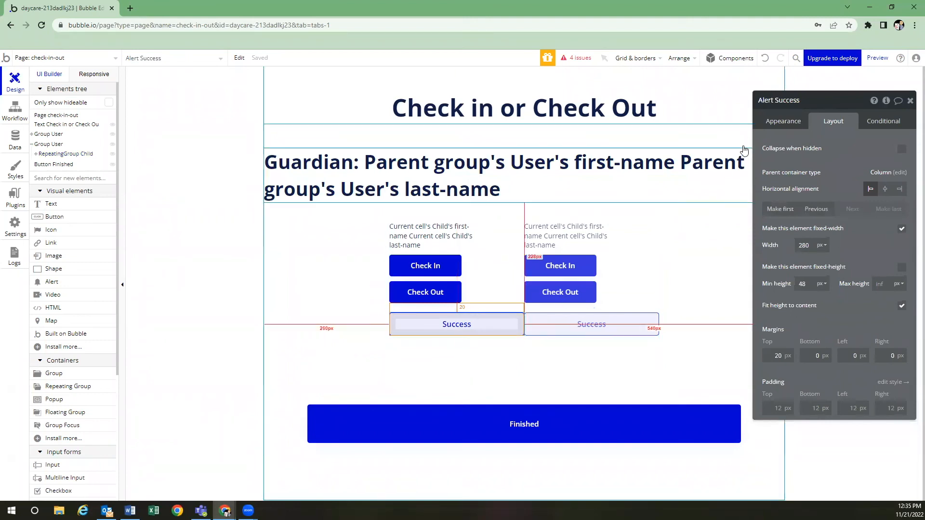
pyautogui.click(787, 121)
pyautogui.click(829, 122)
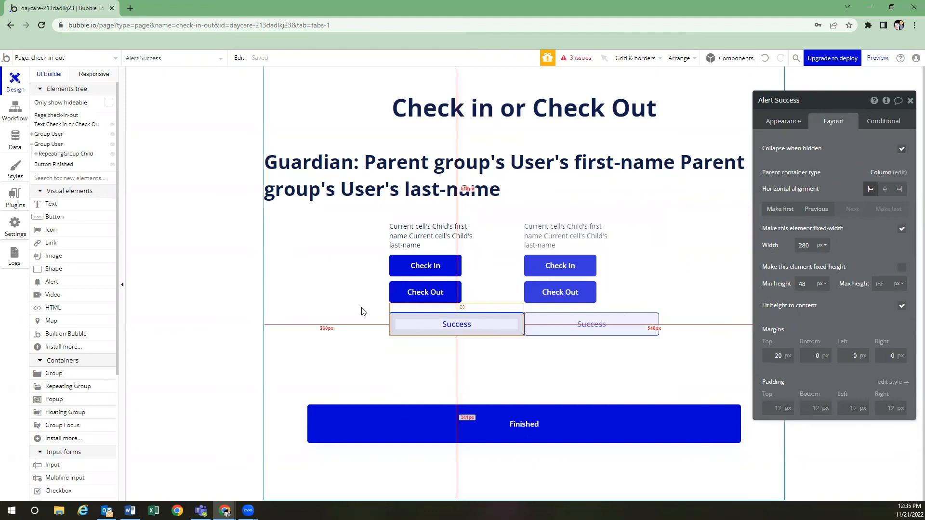
pyautogui.click(491, 307)
pyautogui.doubleClick(486, 322)
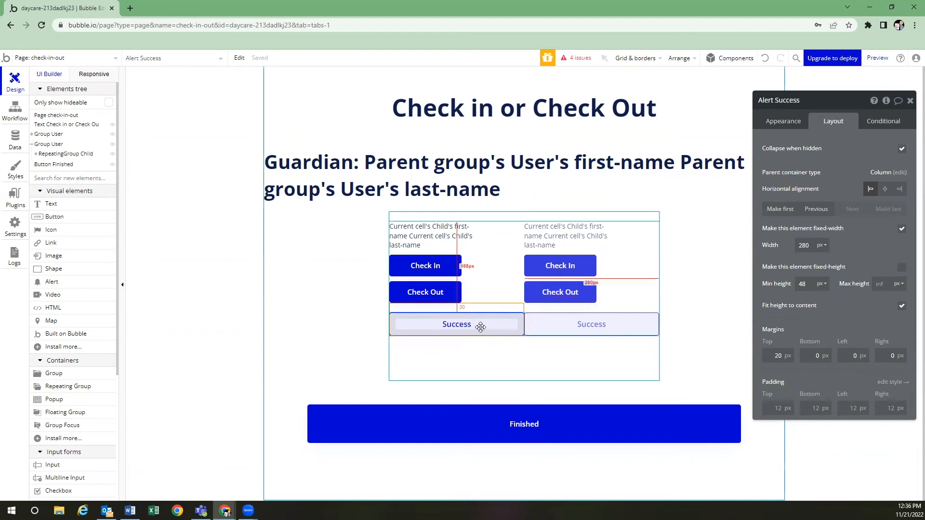
pyautogui.click(489, 359)
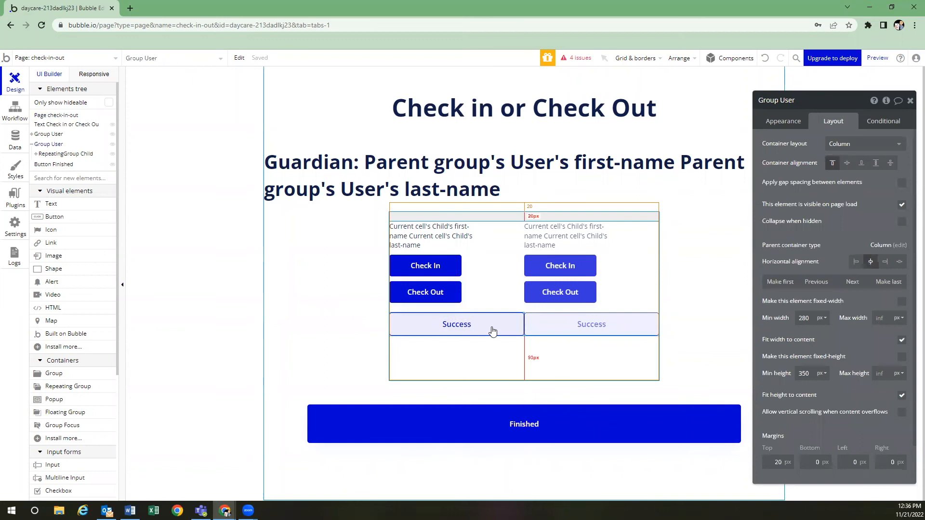
# Make RepeatingGroup Child fit its content height and set Group User's Min height to 0
pyautogui.click(496, 299)
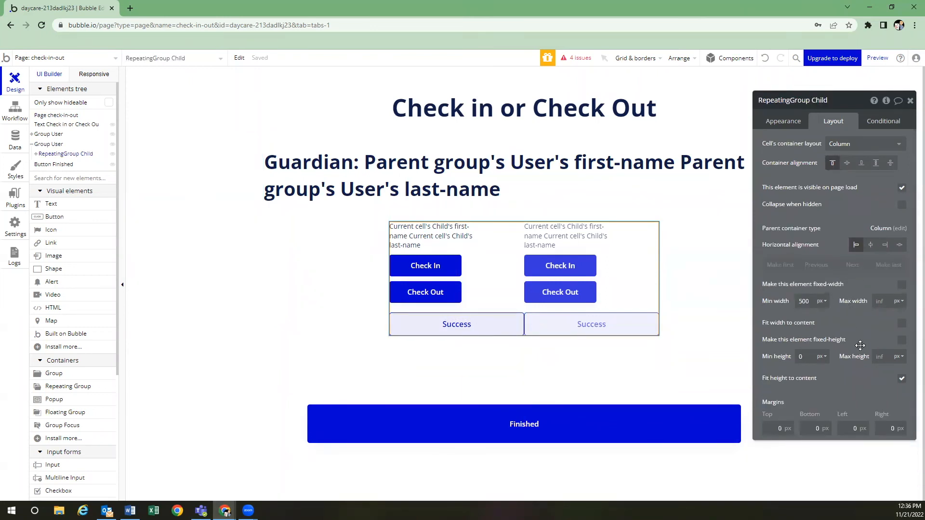
pyautogui.click(901, 381)
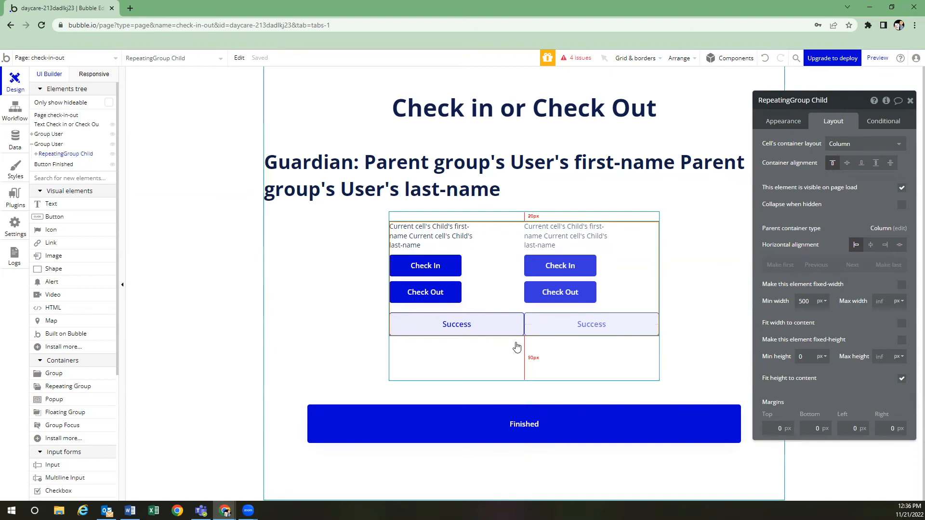
pyautogui.click(514, 217)
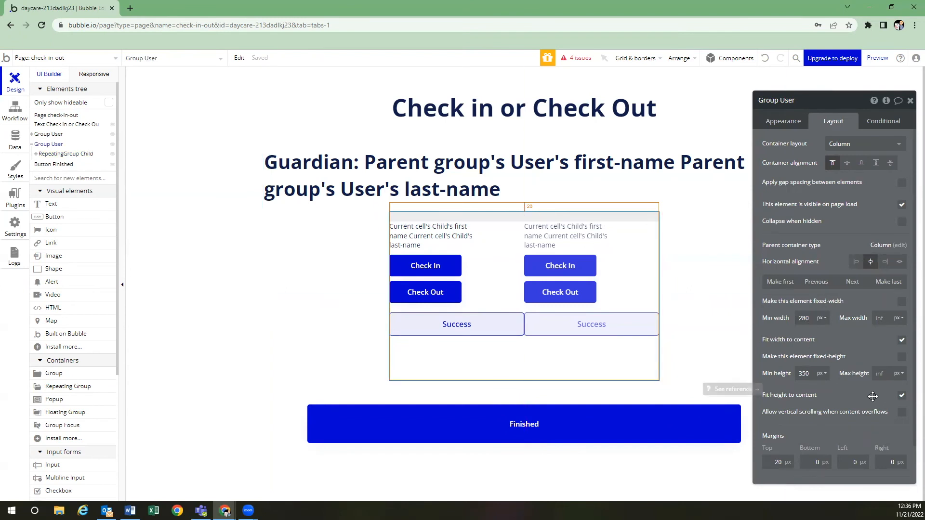
pyautogui.write('0')
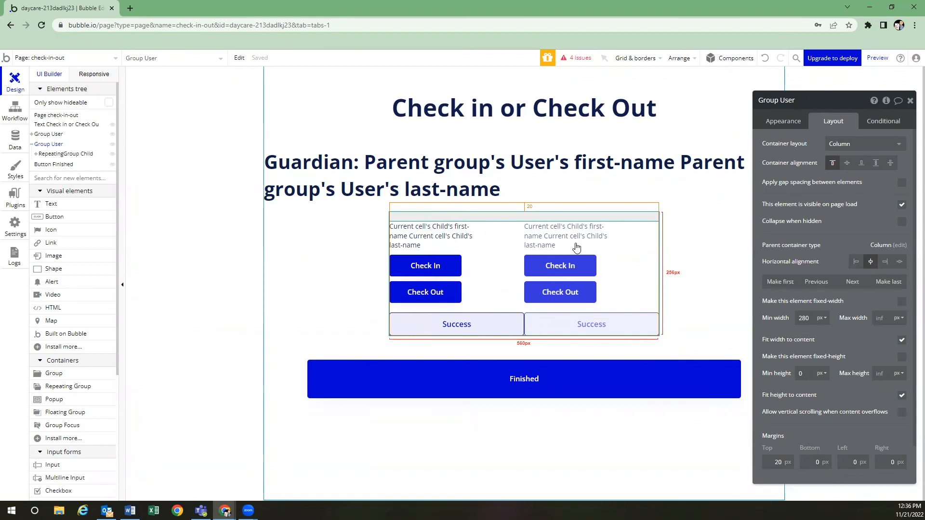
# Review the Finished button's appearance and click workflow, then return to Design
pyautogui.click(537, 379)
pyautogui.click(784, 121)
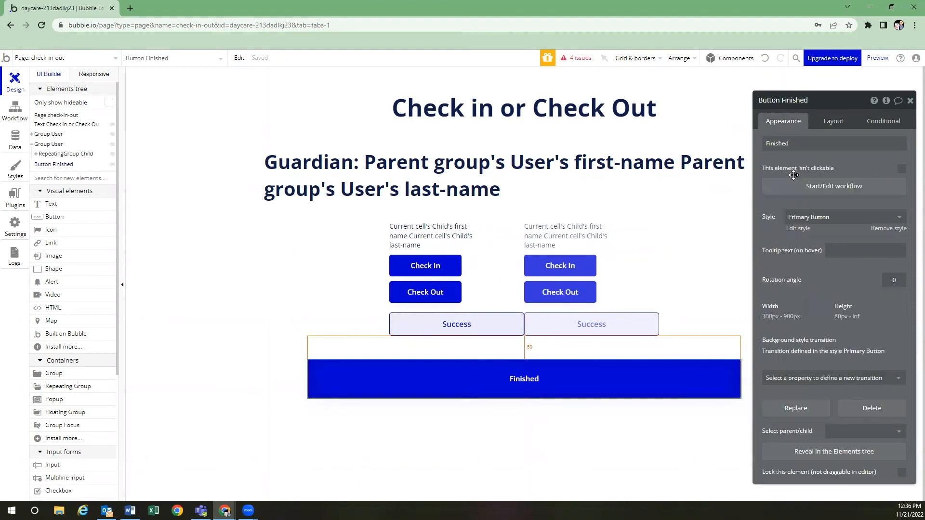
pyautogui.click(796, 190)
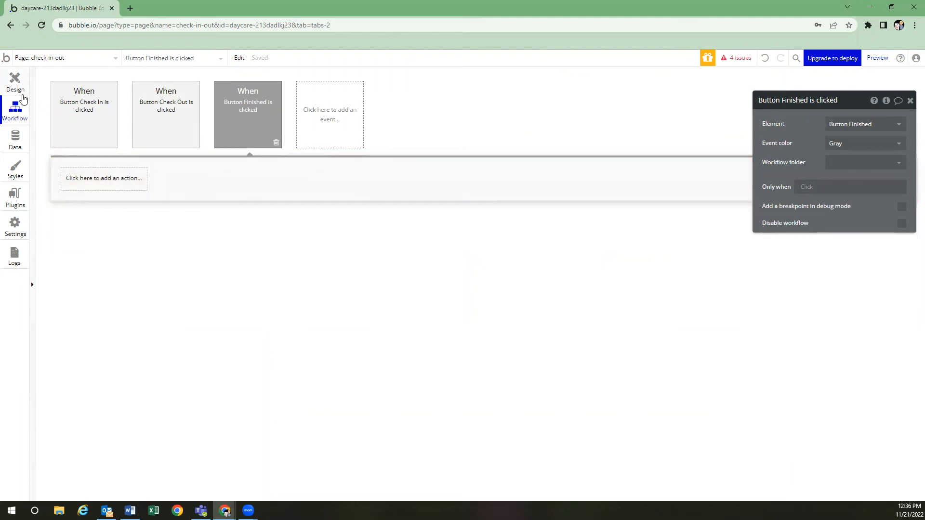
pyautogui.click(15, 83)
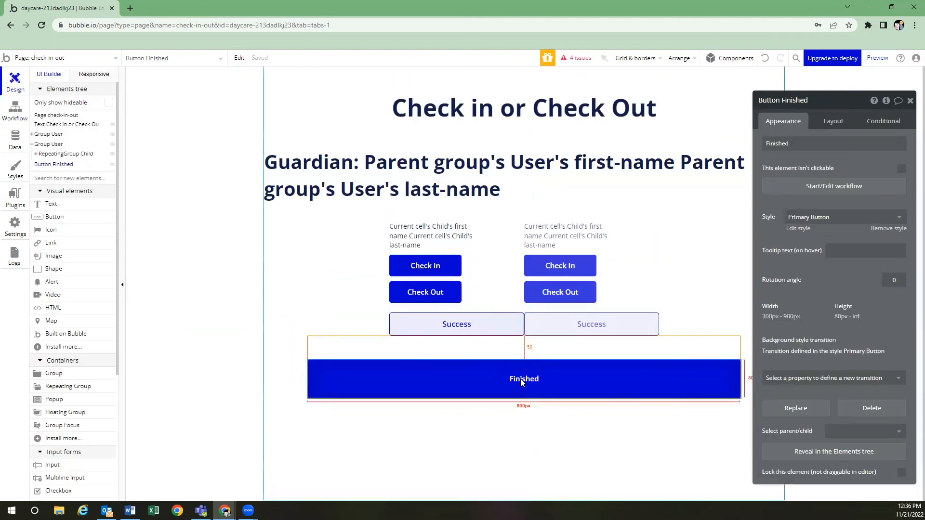
# Add a Go to page action sending the Finished button to the login page
pyautogui.click(806, 189)
pyautogui.click(98, 180)
pyautogui.moveTo(97, 234)
pyautogui.click(169, 217)
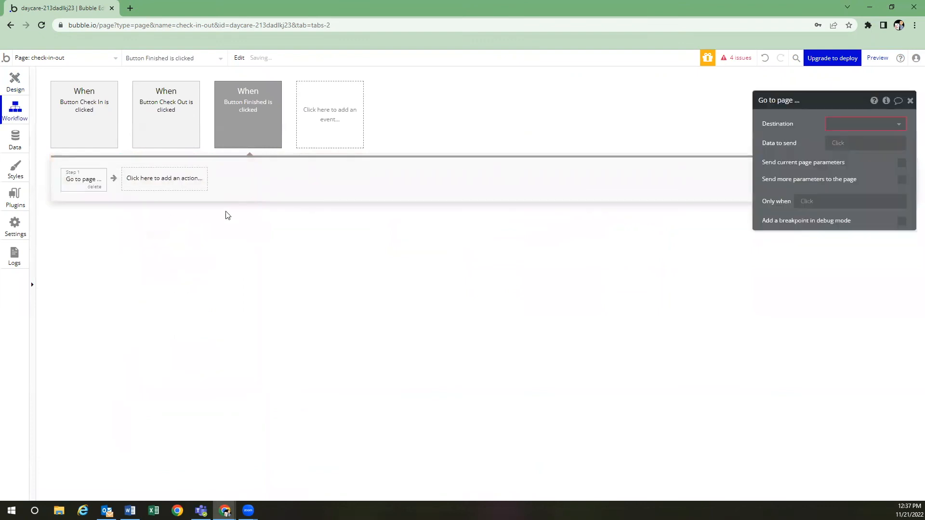
pyautogui.click(894, 124)
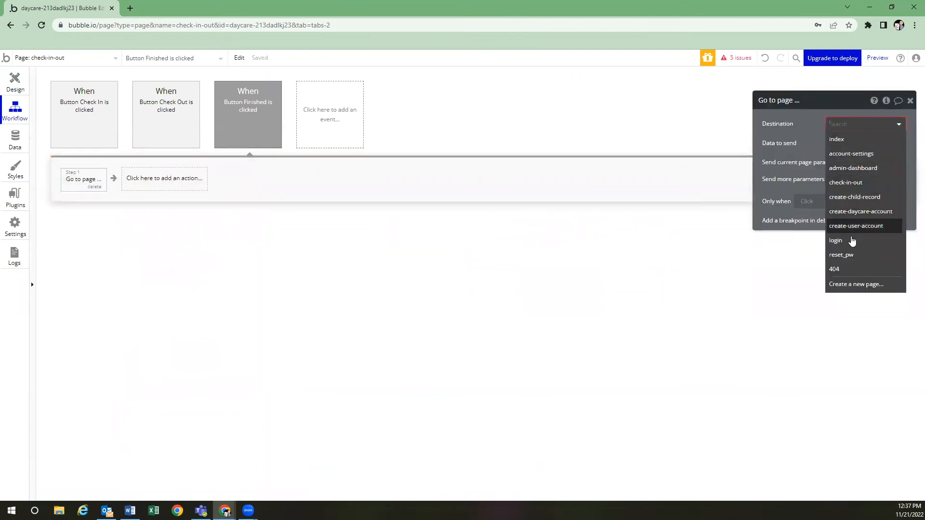
pyautogui.click(853, 238)
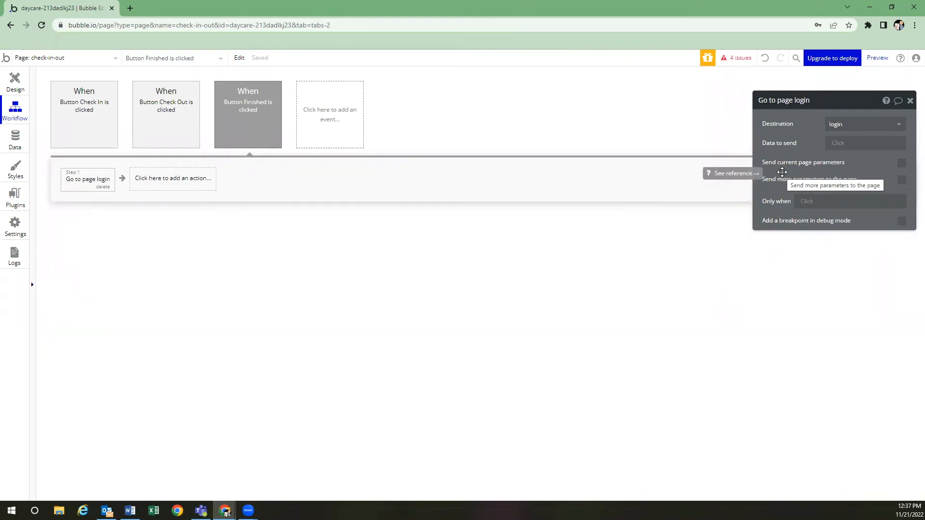
# Send Current User as the page data and set login's content type to user
pyautogui.click(838, 148)
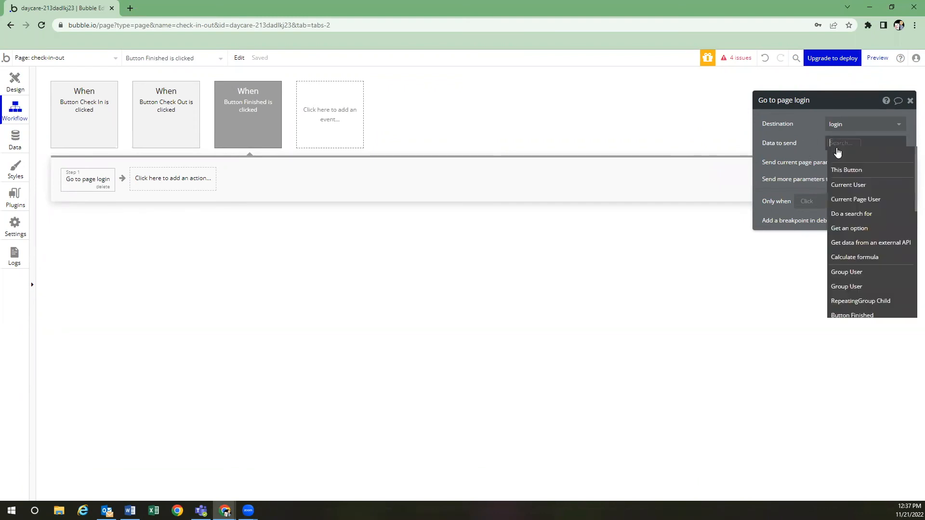
pyautogui.click(843, 183)
pyautogui.click(839, 147)
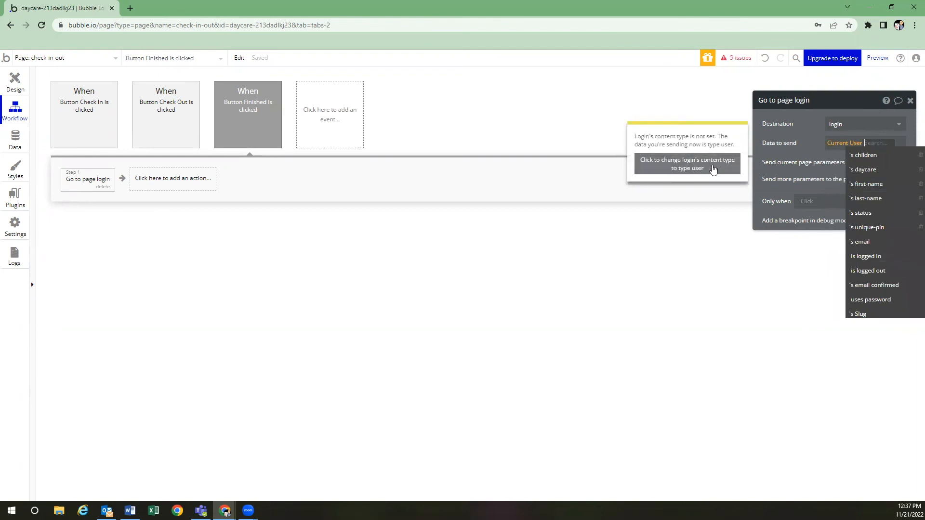
pyautogui.click(705, 169)
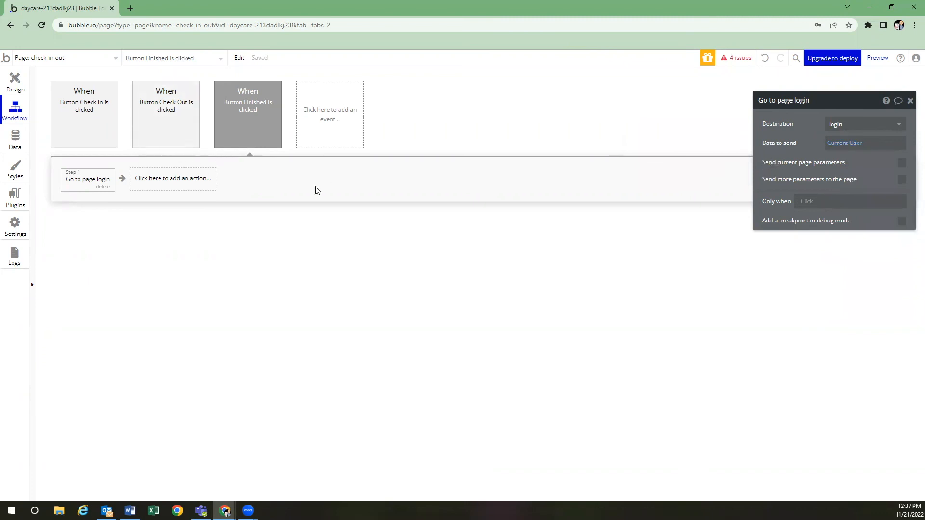
pyautogui.click(20, 86)
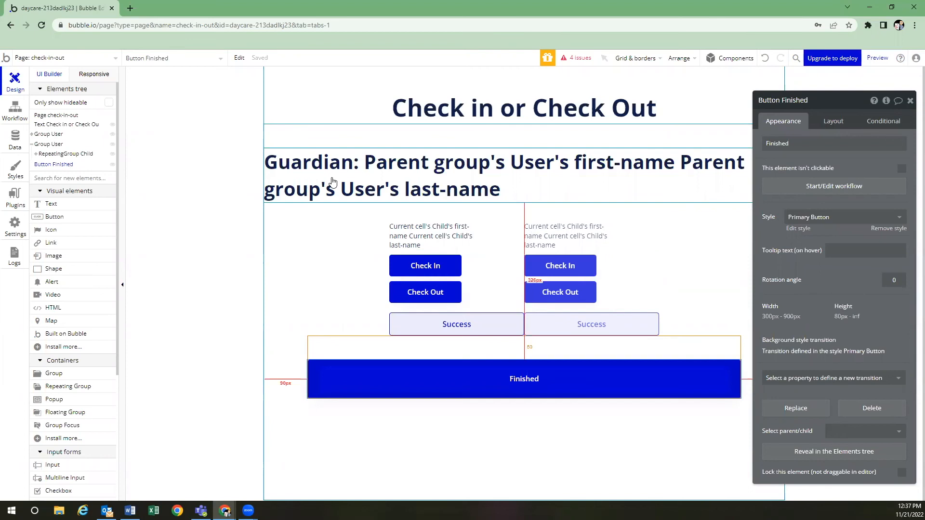
# Visit the login page, return to check-in-out, and open the Check In button's properties
pyautogui.click(102, 60)
pyautogui.click(202, 129)
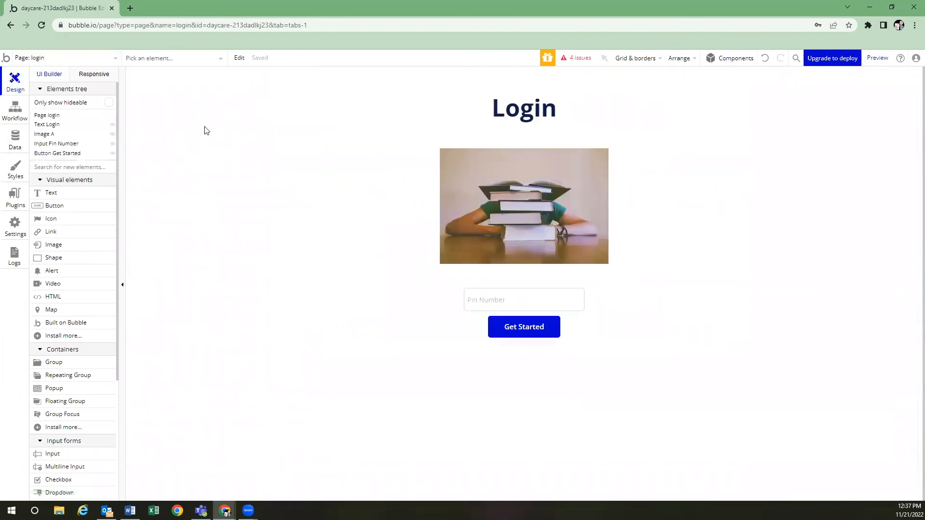
pyautogui.click(70, 57)
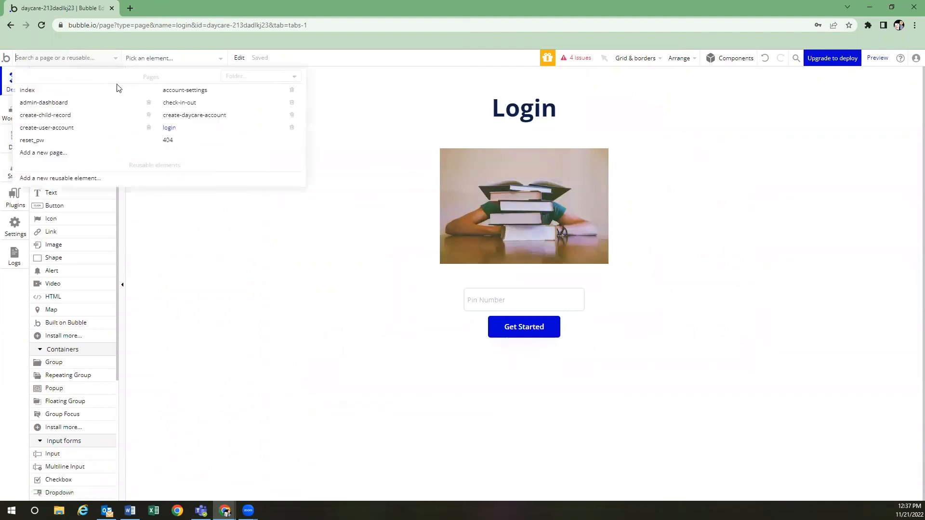
pyautogui.moveTo(184, 108)
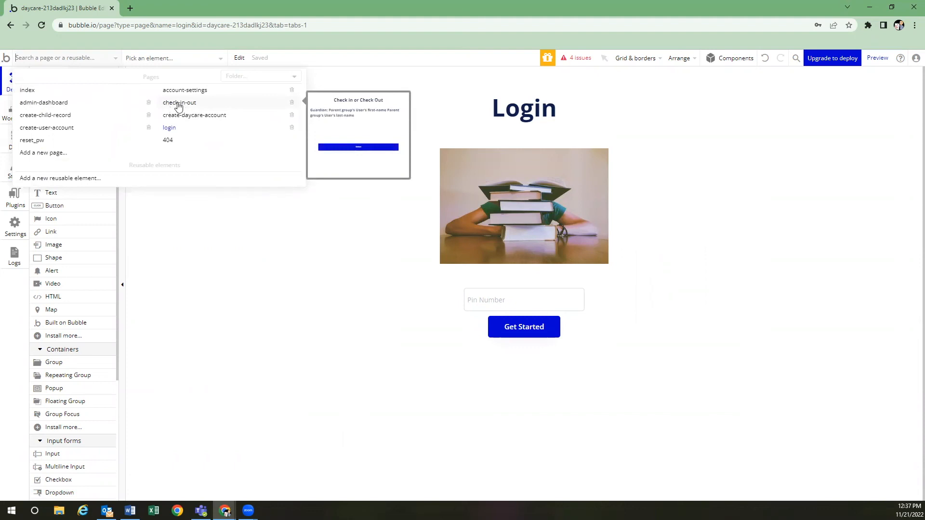
pyautogui.click(179, 102)
pyautogui.doubleClick(465, 273)
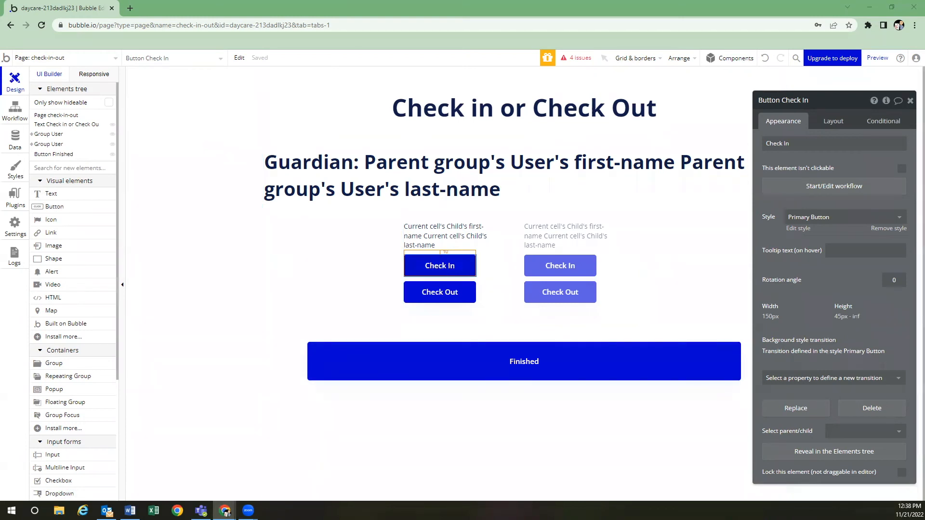
# Add a Check In condition: Current cell's Child's checked-in is "yes"
pyautogui.click(444, 269)
pyautogui.click(882, 122)
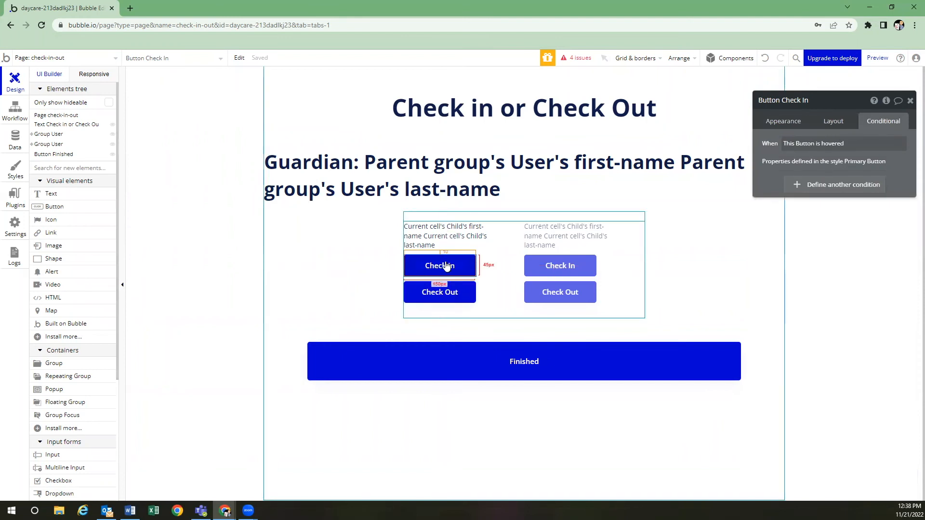
pyautogui.click(842, 185)
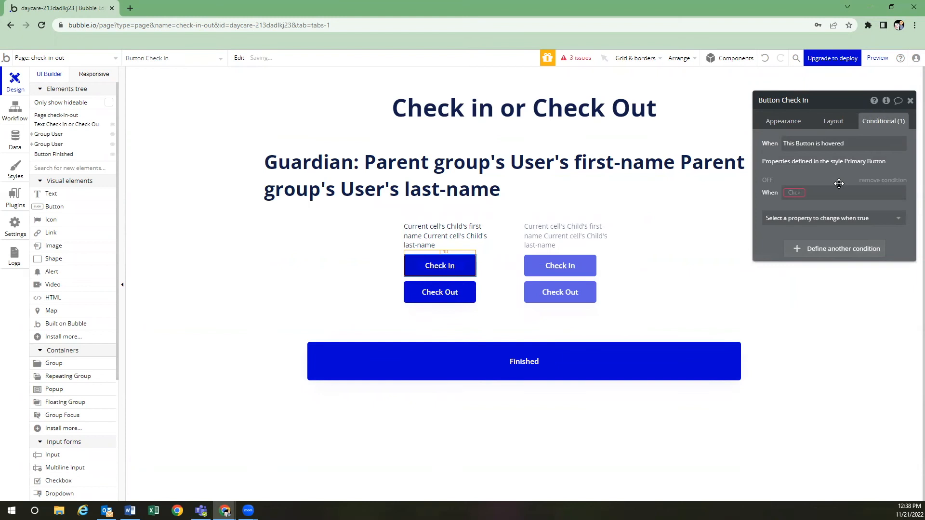
pyautogui.click(800, 195)
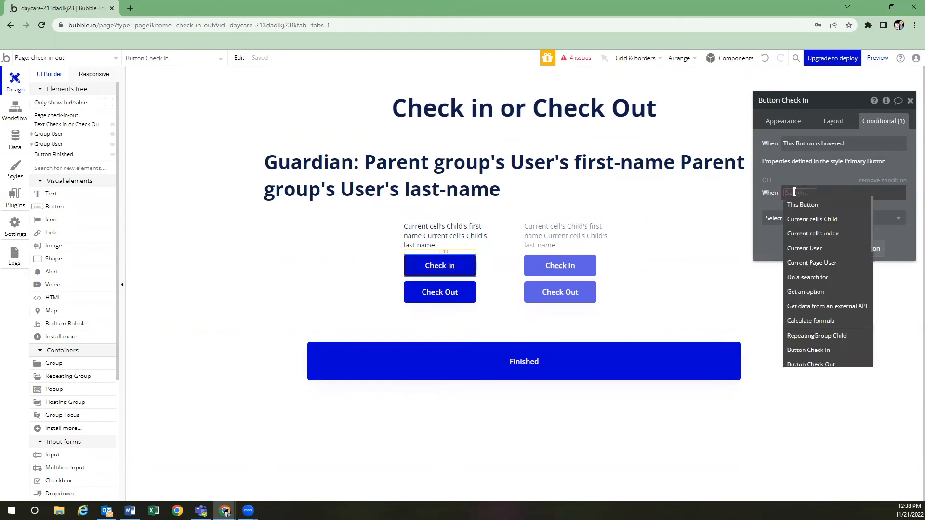
pyautogui.click(808, 221)
pyautogui.click(853, 201)
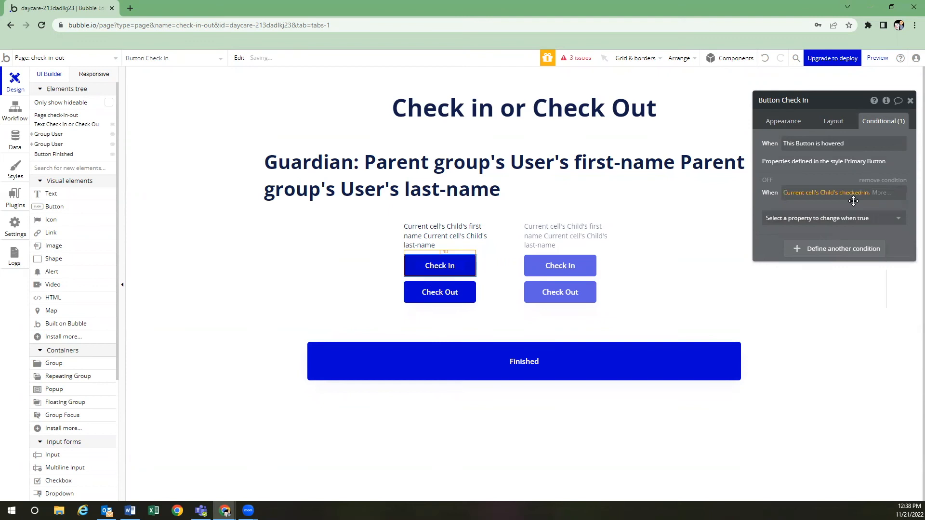
pyautogui.click(878, 192)
pyautogui.click(864, 210)
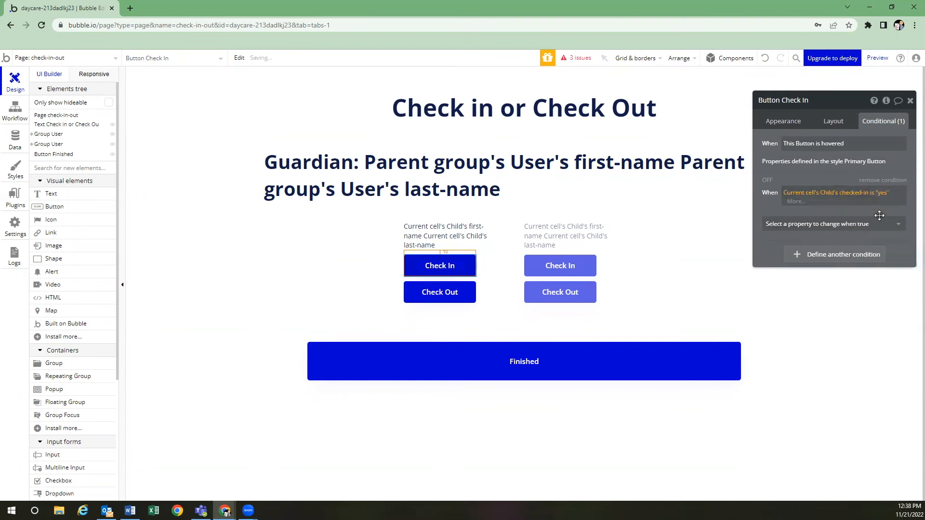
pyautogui.click(829, 214)
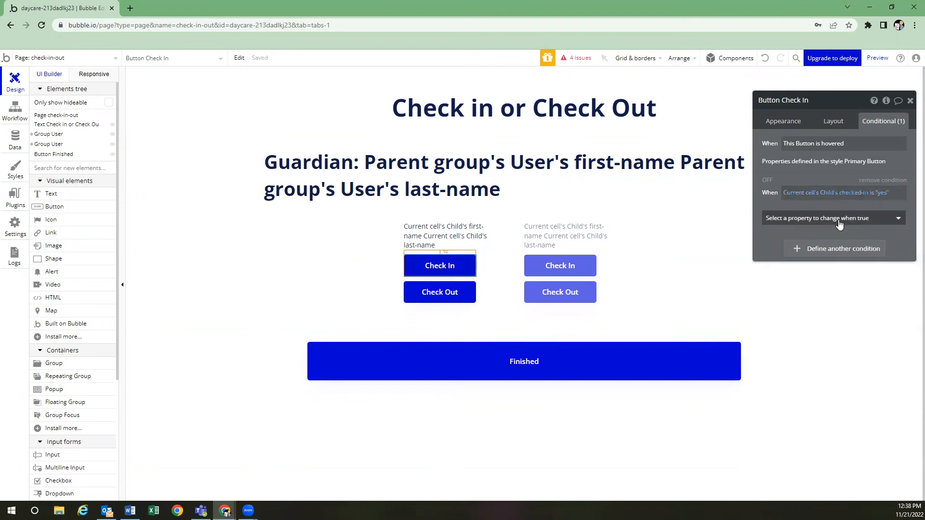
# Under that condition, make the button unclickable with background colour #E4E1E1
pyautogui.click(839, 222)
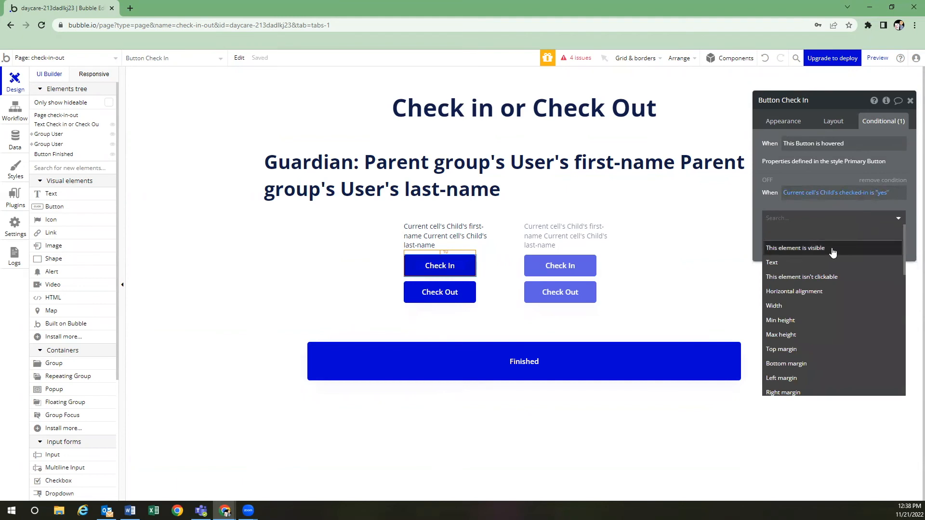
pyautogui.click(836, 277)
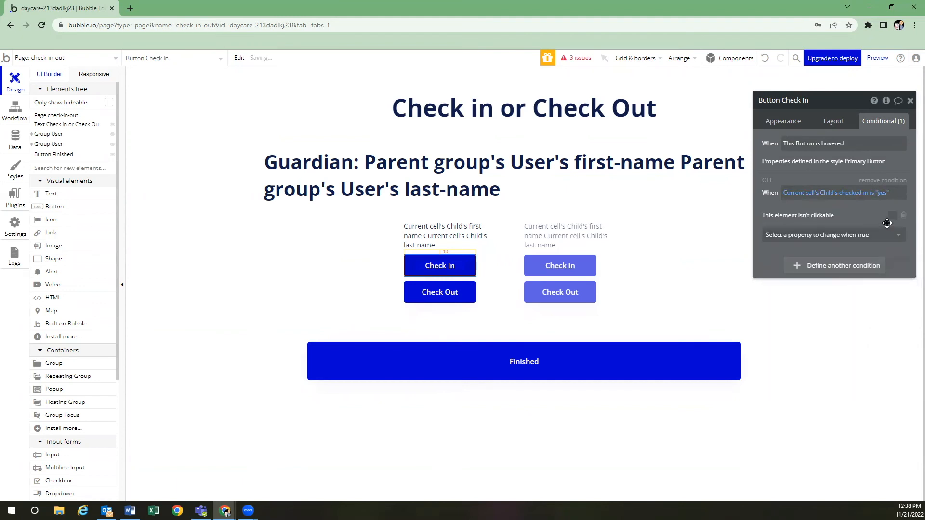
pyautogui.click(892, 217)
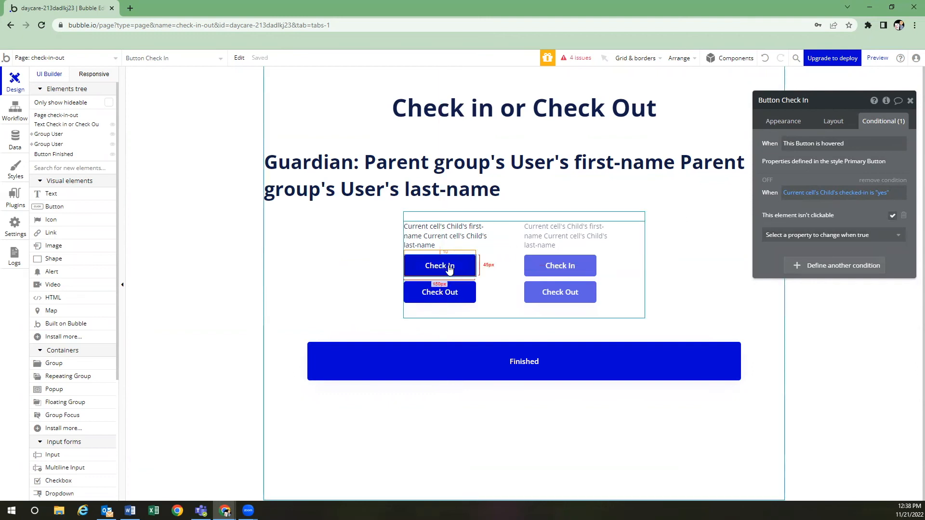
pyautogui.click(870, 240)
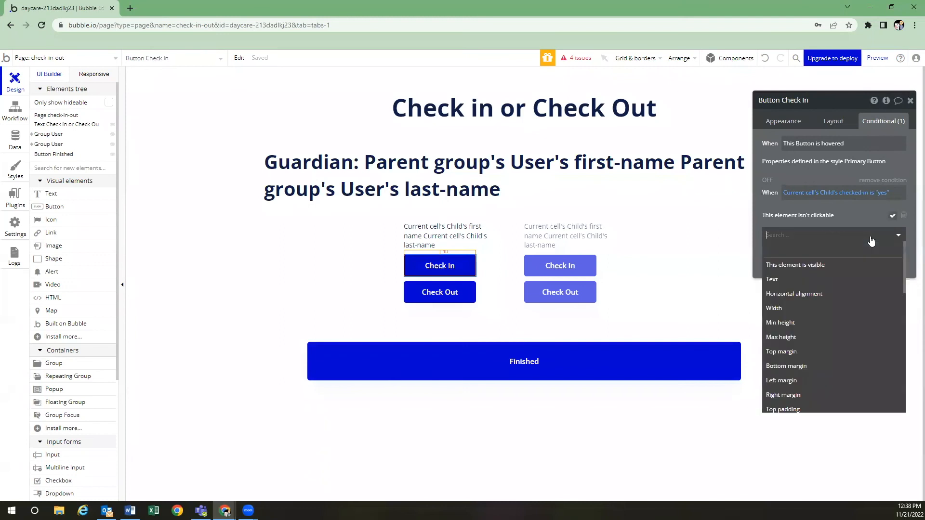
pyautogui.write('back')
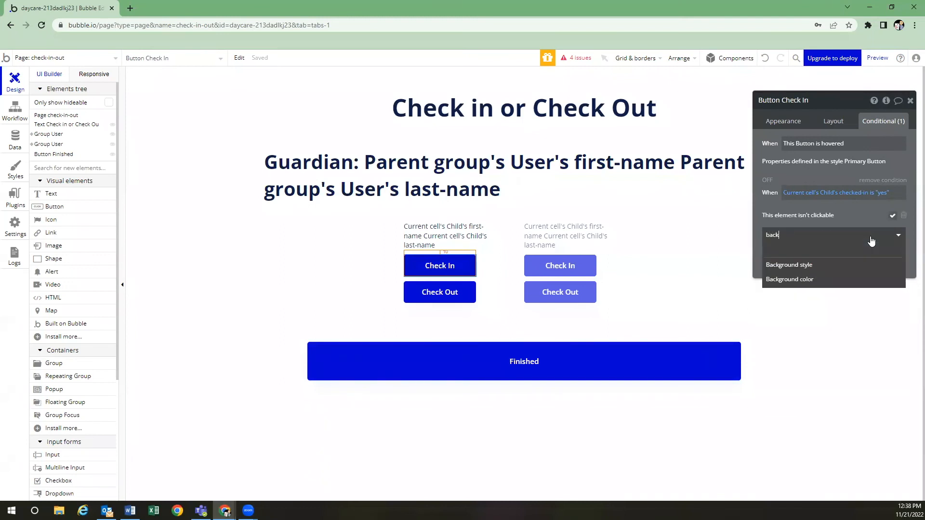
pyautogui.click(839, 279)
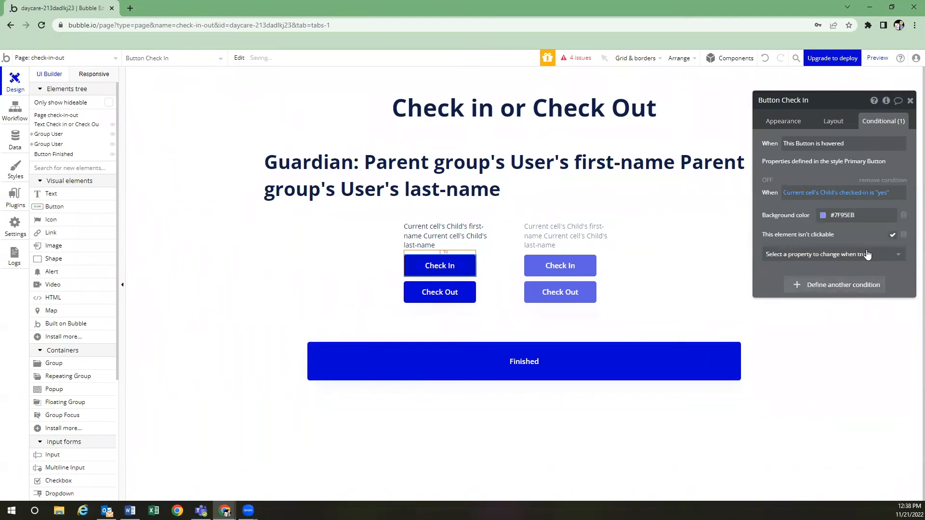
pyautogui.click(846, 215)
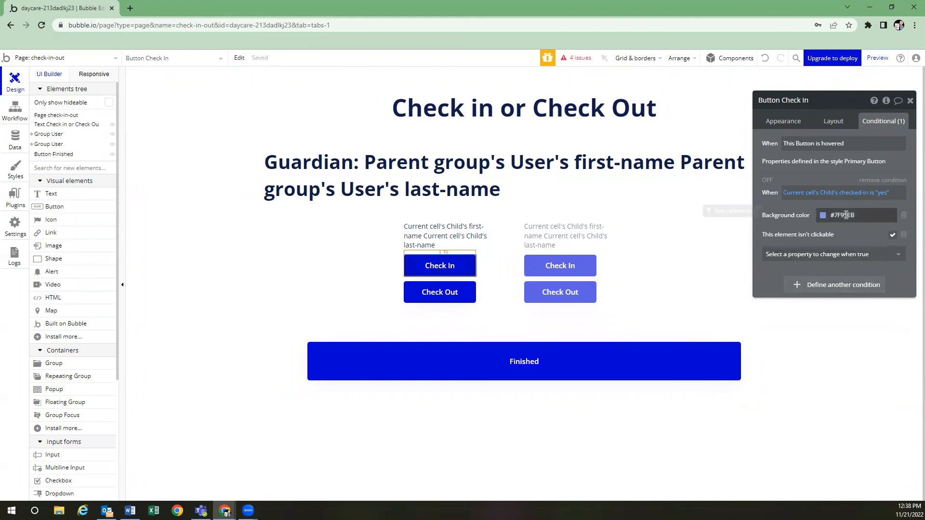
pyautogui.press('BackSpace')
pyautogui.moveTo(824, 238); pyautogui.dragTo(818, 231)
pyautogui.click(801, 226)
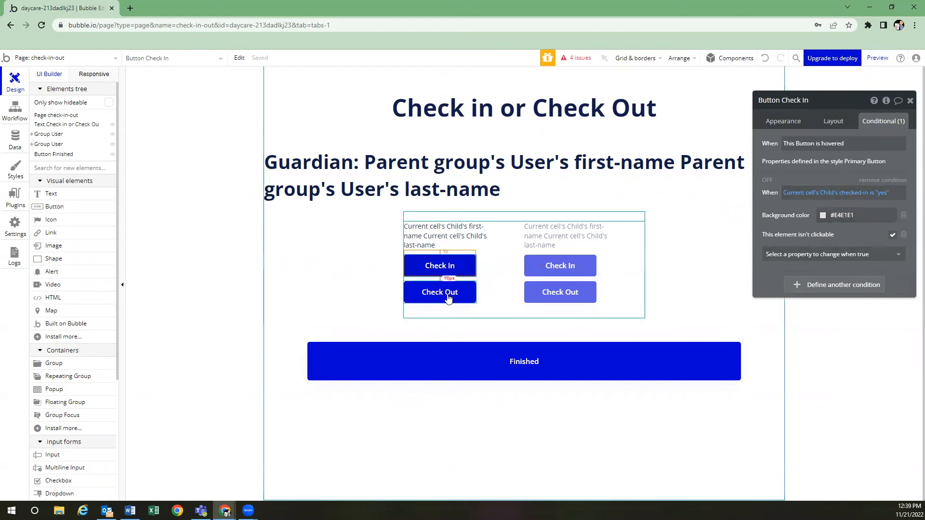
# Copy the checked-in condition expression
pyautogui.click(824, 195)
pyautogui.rightClick(827, 197)
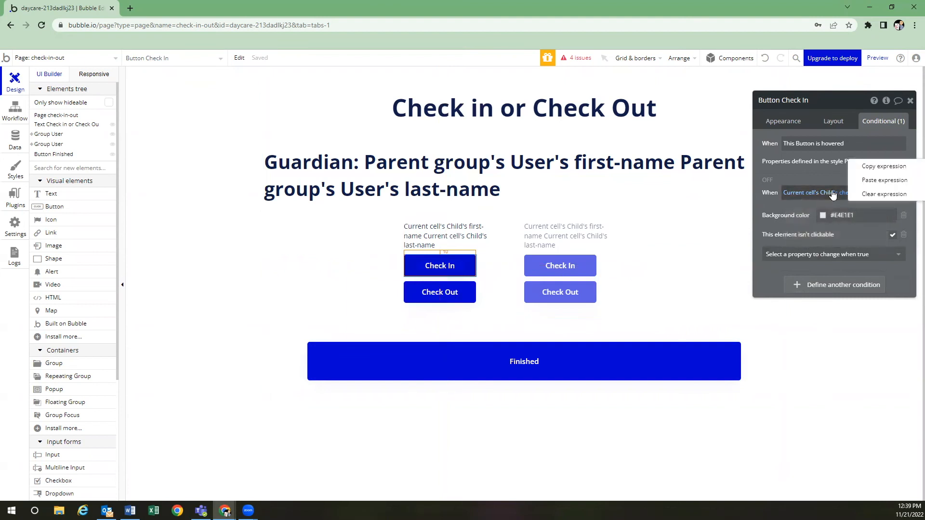
pyautogui.click(876, 168)
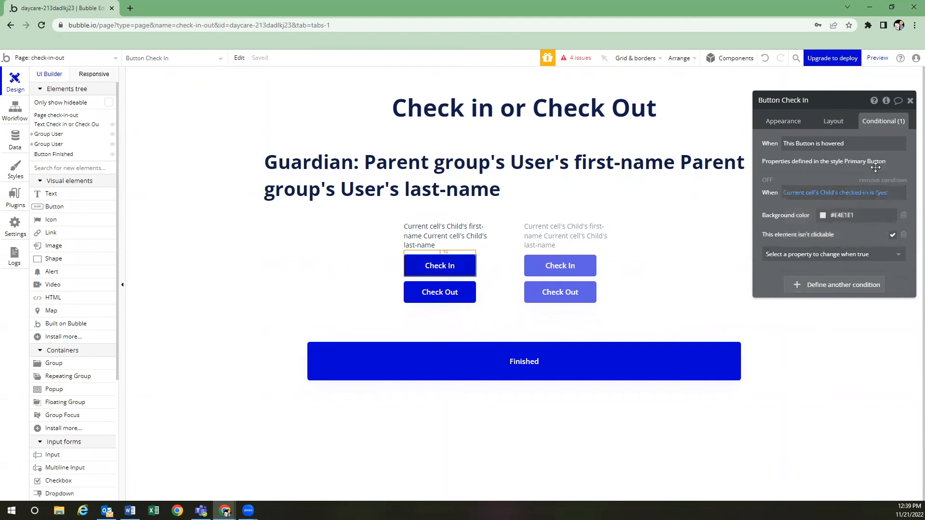
# Paste the condition onto Button Check Out and change it to checked-in is "no"
pyautogui.click(450, 293)
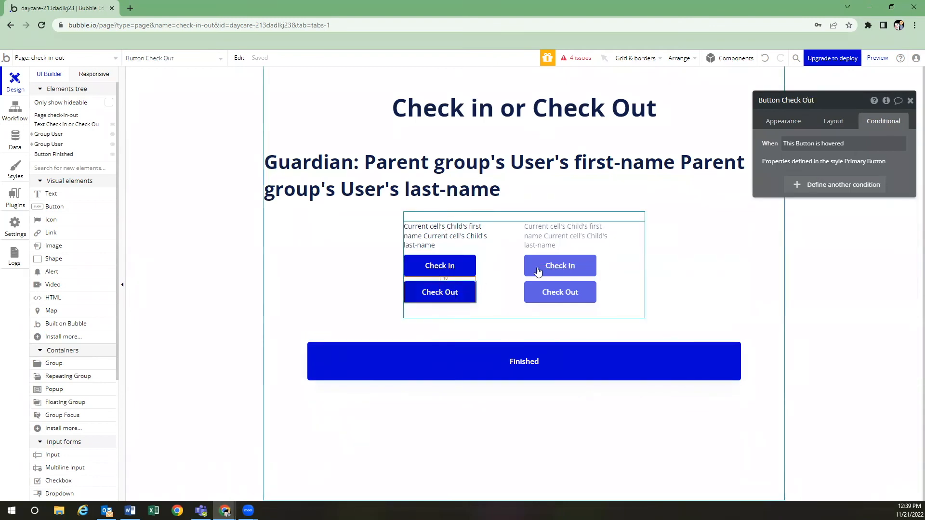
pyautogui.click(822, 186)
pyautogui.rightClick(795, 194)
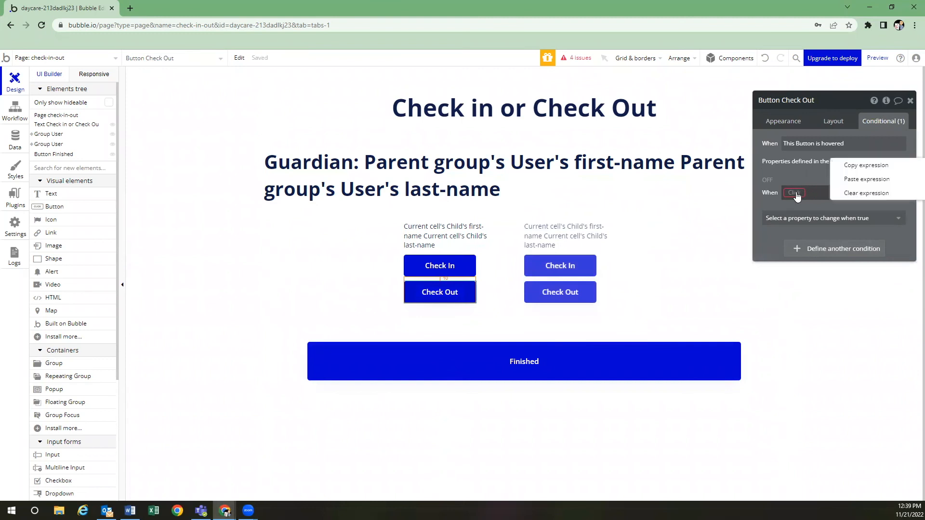
pyautogui.click(842, 180)
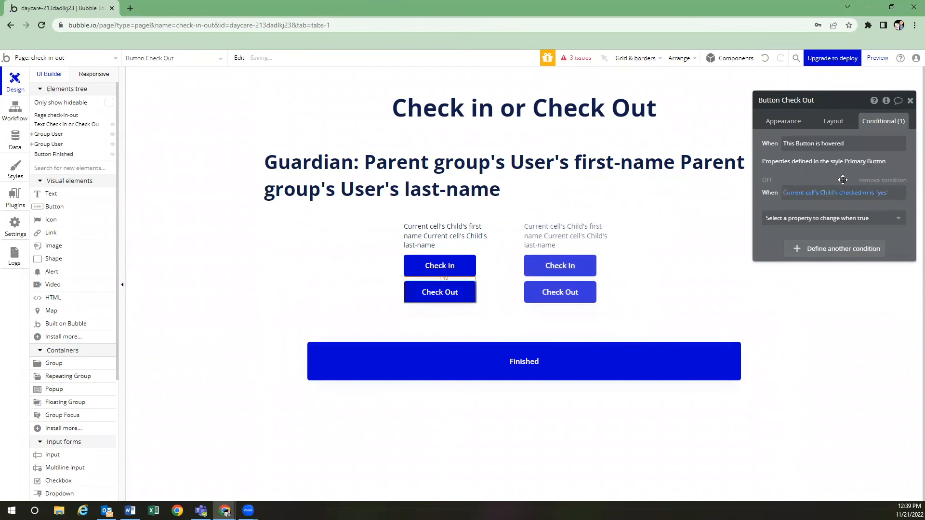
pyautogui.click(881, 193)
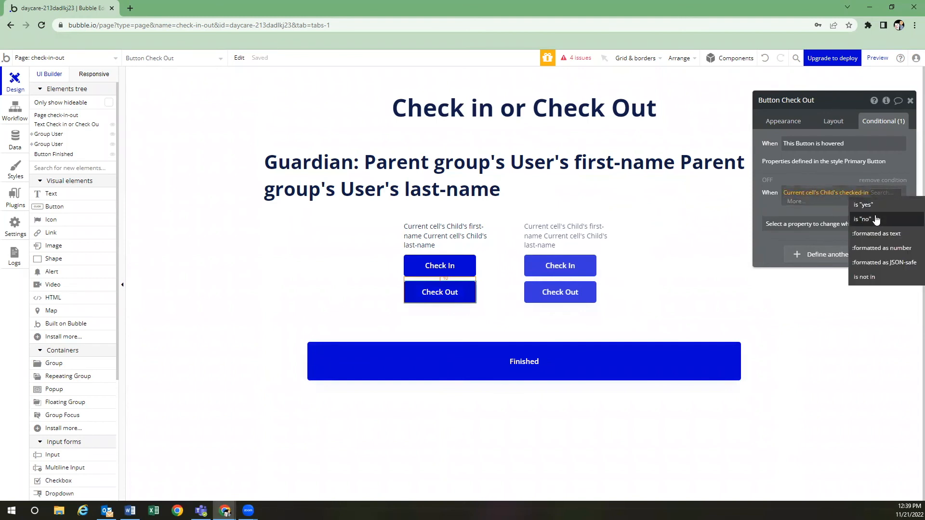
pyautogui.click(875, 219)
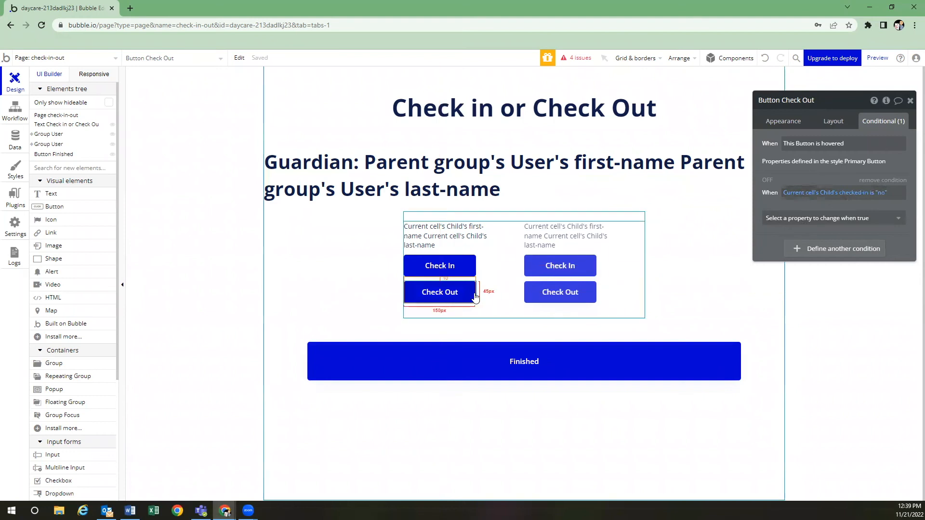
# Under that condition, make Check Out unclickable with background colour #E4E1E1
pyautogui.click(854, 224)
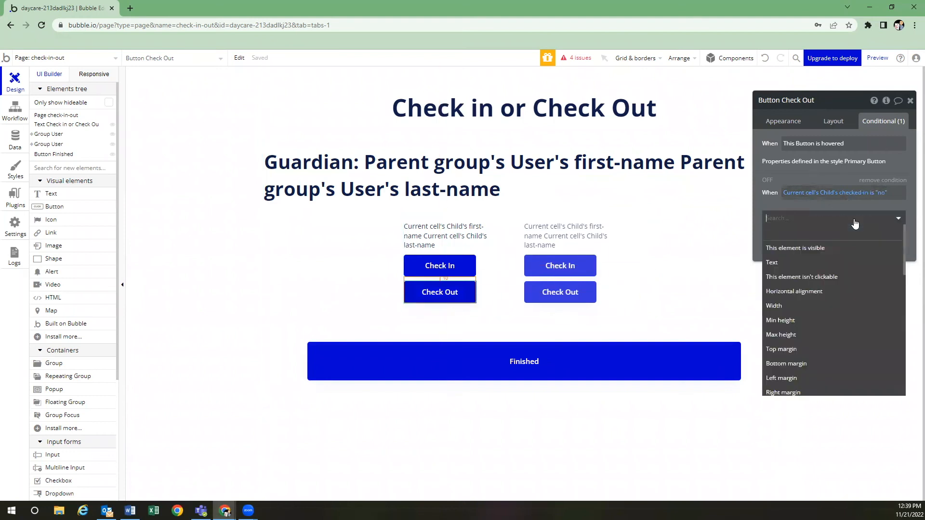
pyautogui.click(840, 277)
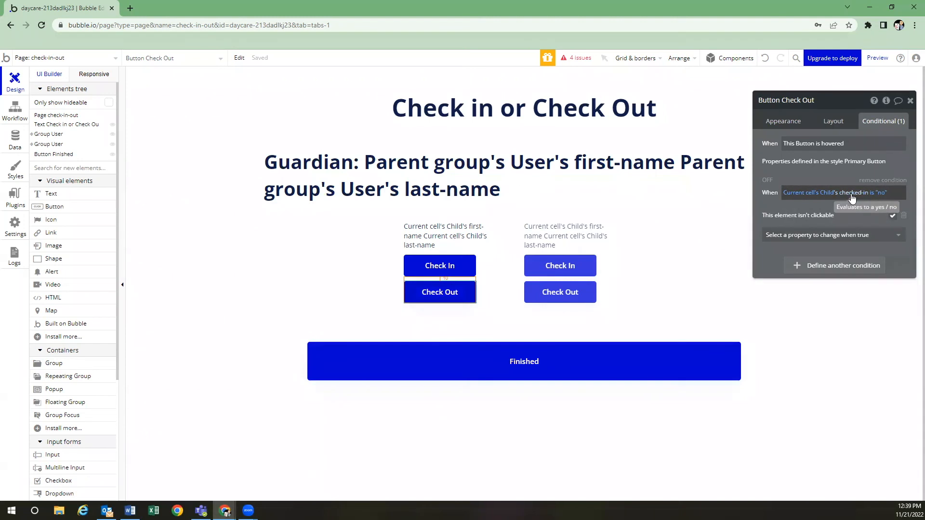
pyautogui.click(840, 237)
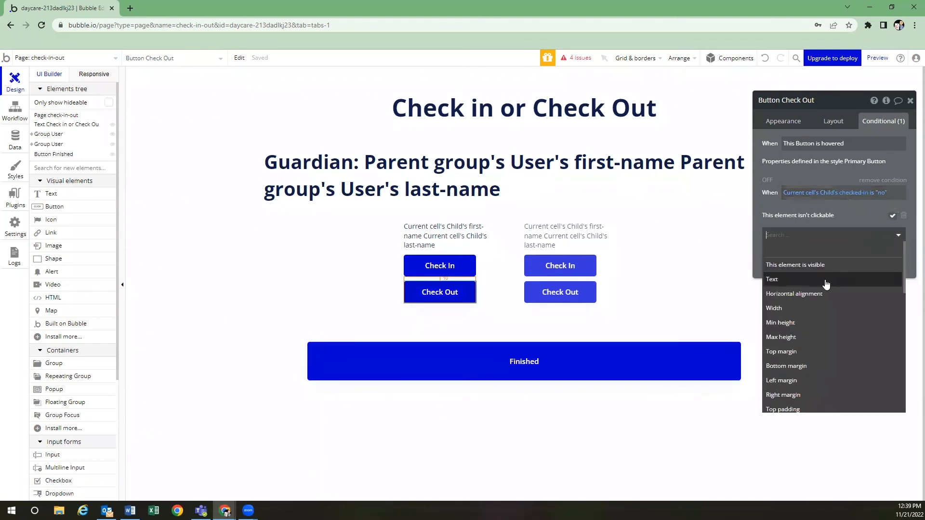
pyautogui.write('back')
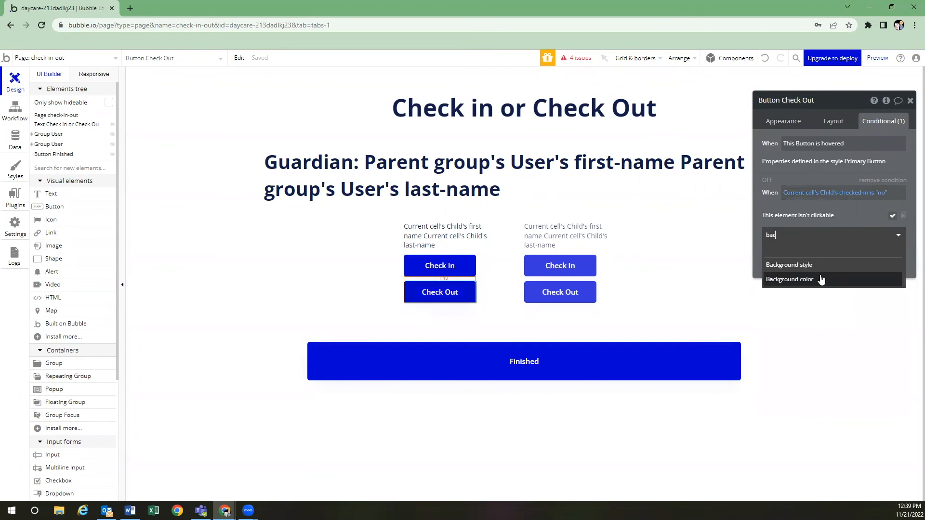
pyautogui.click(818, 265)
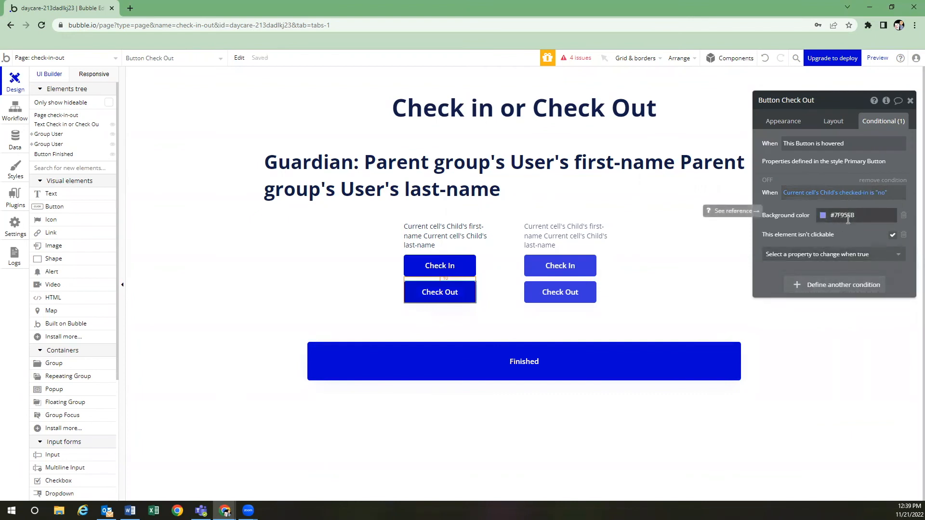
pyautogui.click(459, 272)
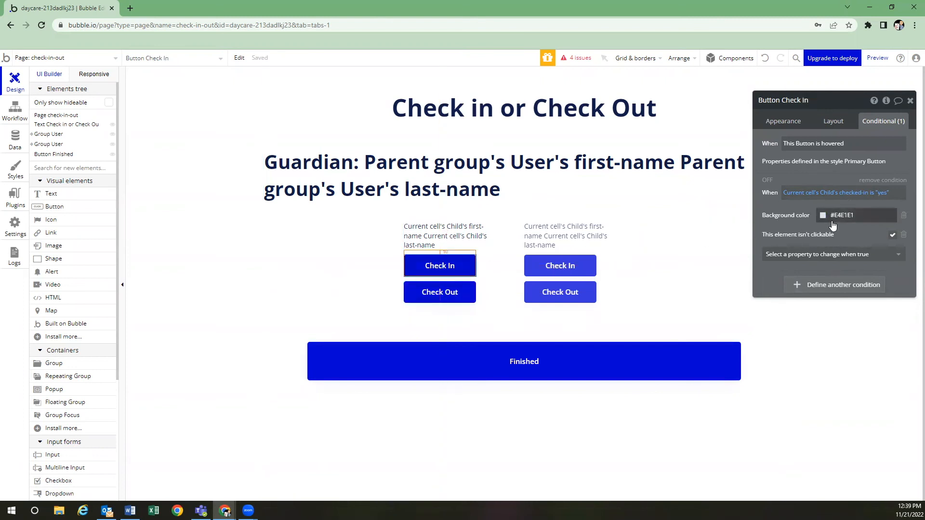
pyautogui.click(847, 216)
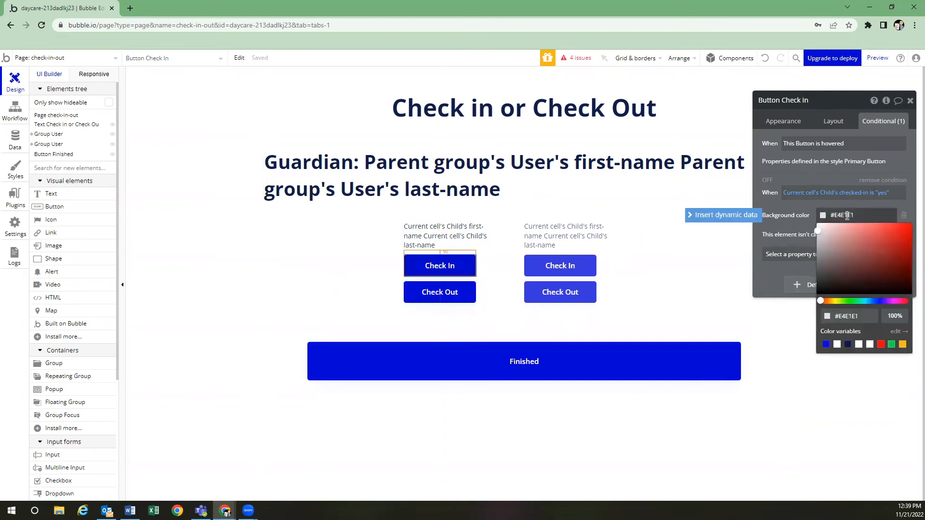
pyautogui.click(459, 297)
pyautogui.click(844, 216)
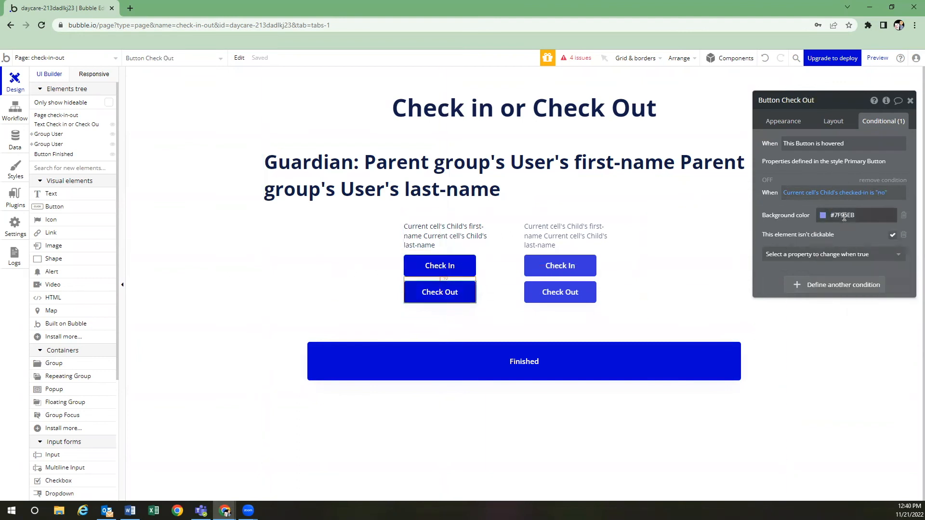
pyautogui.hotkey('ctrl', 'v')
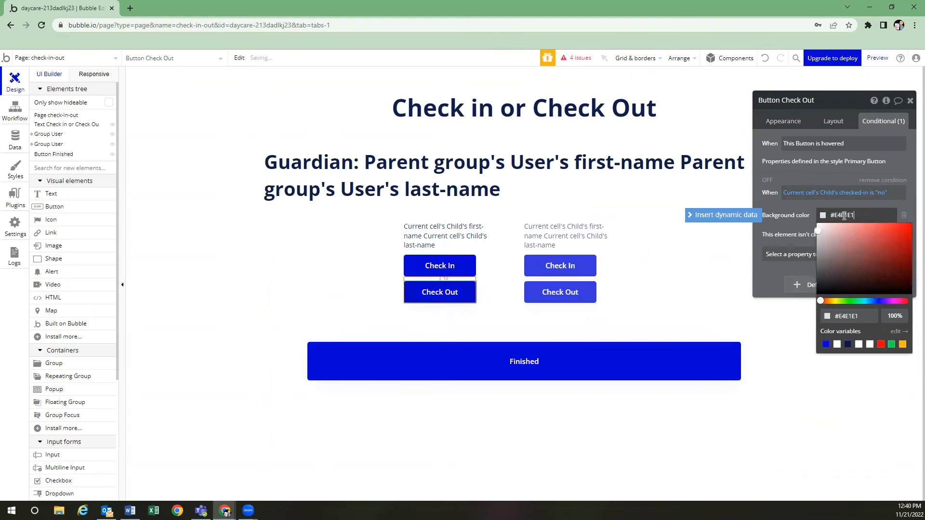
pyautogui.click(808, 208)
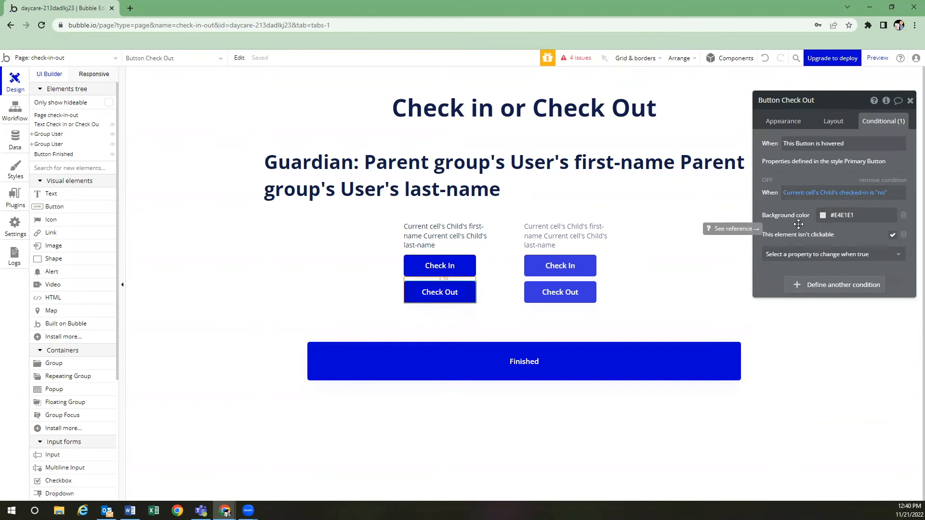
pyautogui.click(102, 58)
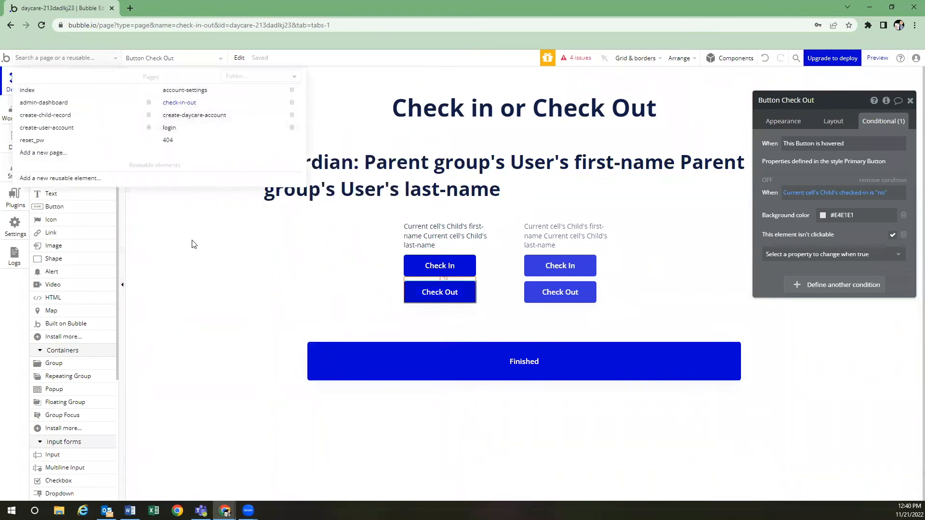
# Look up all Users' PINs in App data, then switch to the login page
pyautogui.click(177, 234)
pyautogui.click(16, 141)
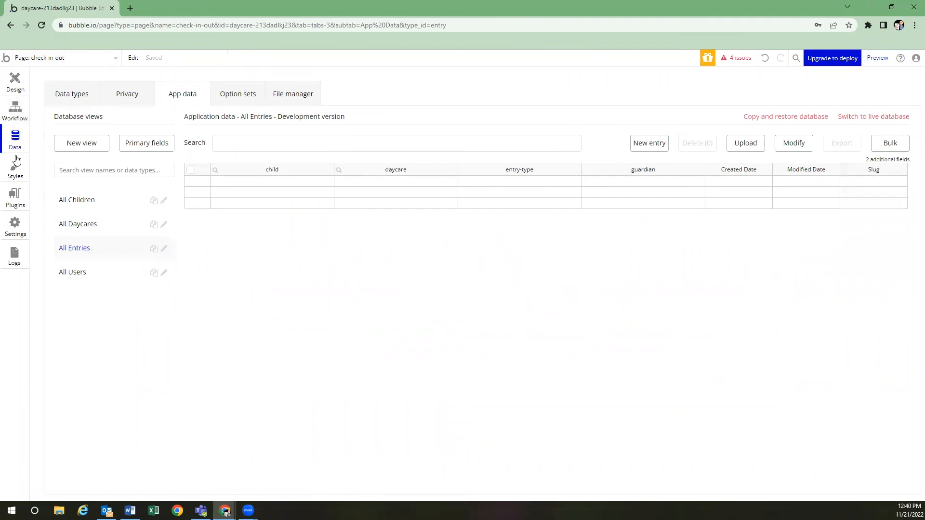
pyautogui.click(99, 280)
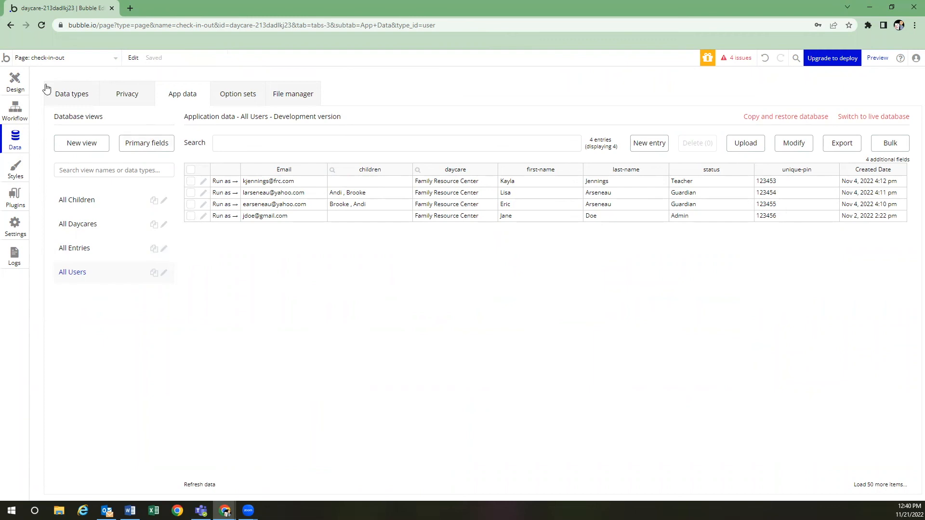
pyautogui.click(73, 59)
pyautogui.click(192, 129)
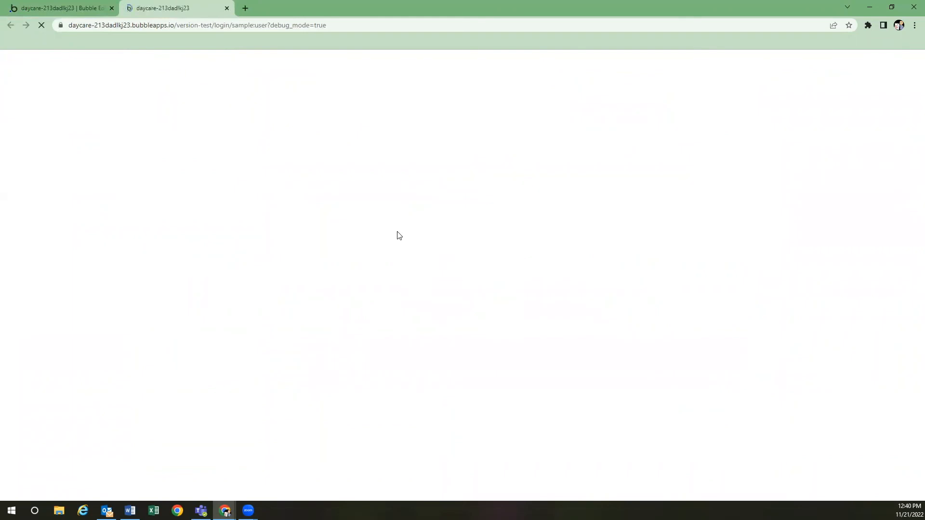
# Enter the guardian's PIN to log in, then check in both of their children
pyautogui.click(446, 285)
pyautogui.write('123455')
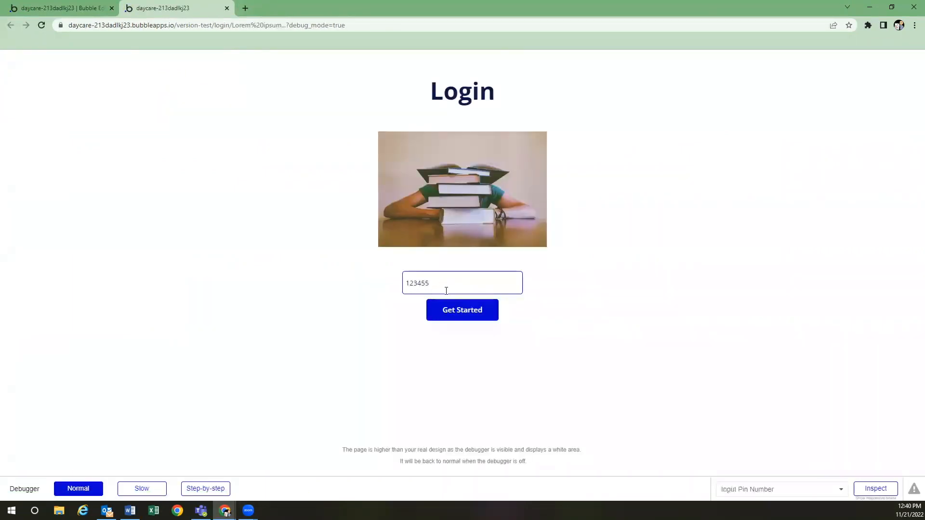
pyautogui.click(449, 312)
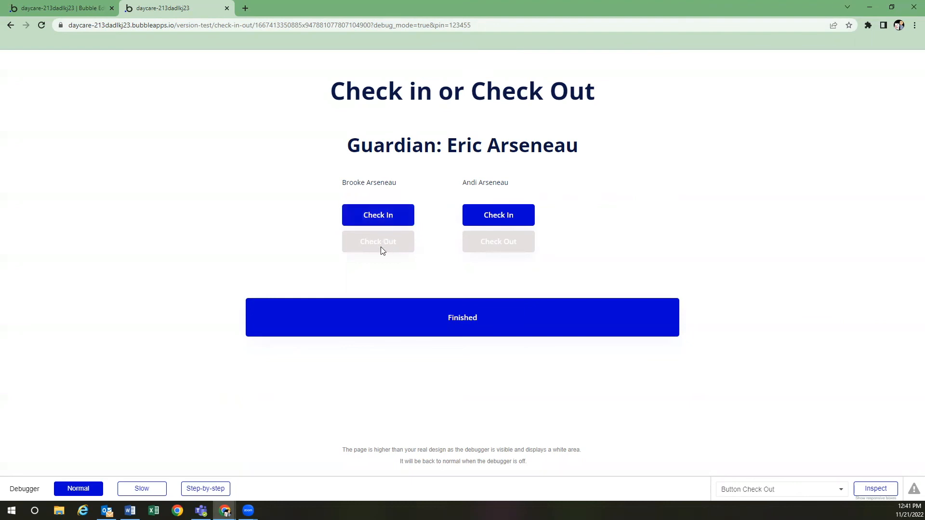
pyautogui.click(388, 217)
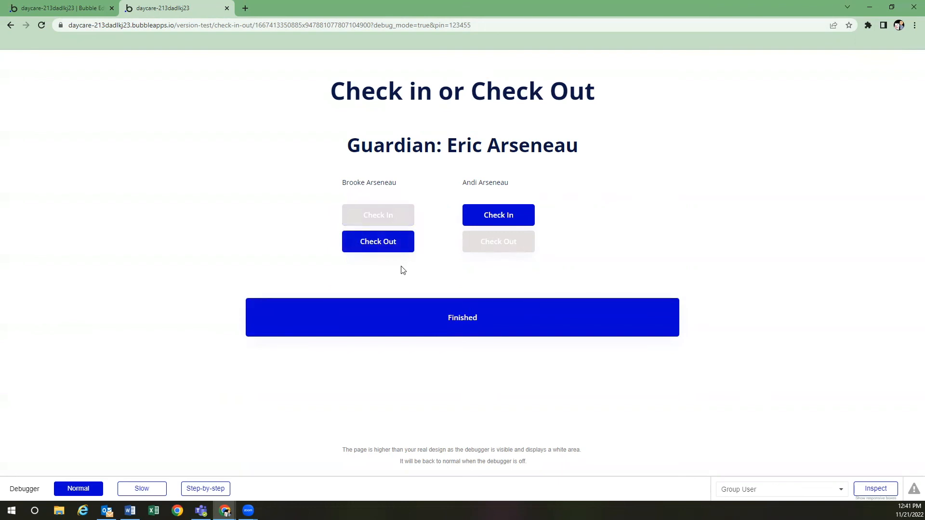
pyautogui.click(495, 214)
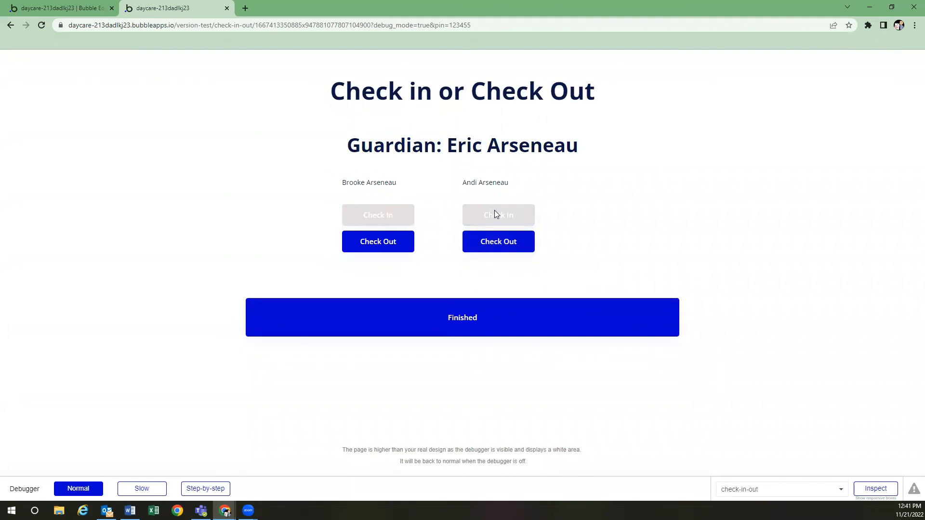
# Check App data's All Entries for the two new check-in rows, one per child
pyautogui.click(64, 7)
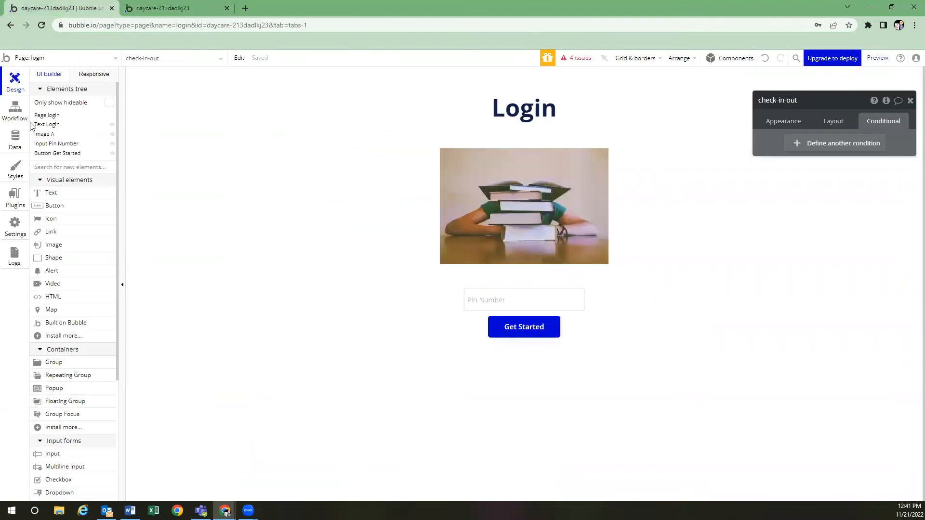
pyautogui.click(15, 140)
pyautogui.click(104, 251)
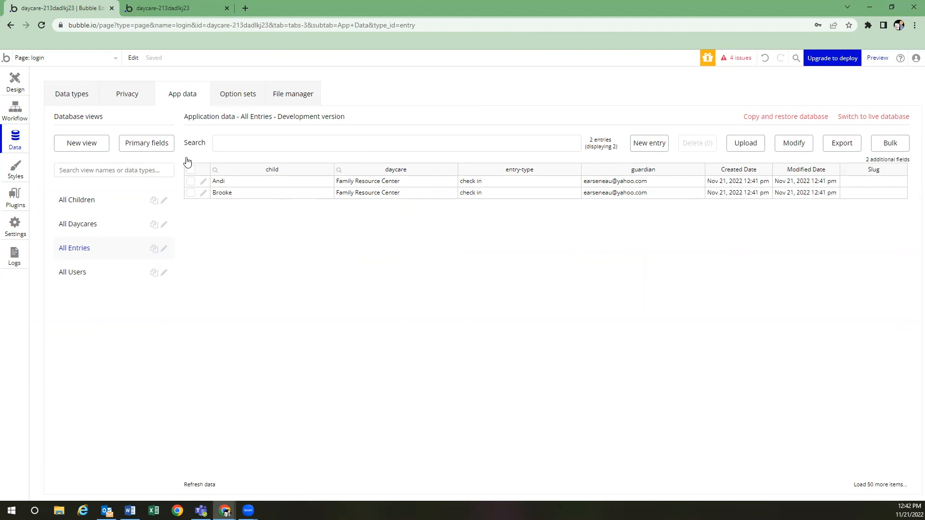
# In the preview, check out both children and finish back to the login page
pyautogui.click(195, 7)
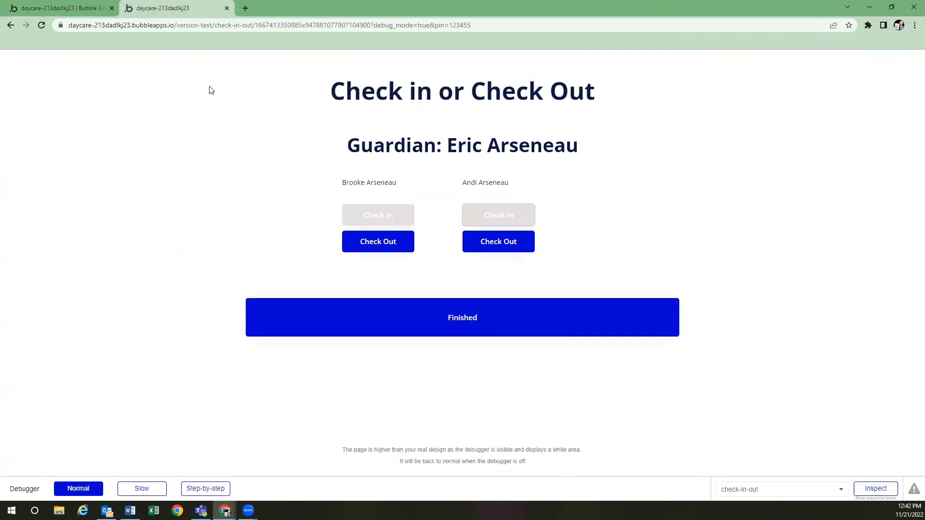
pyautogui.click(396, 243)
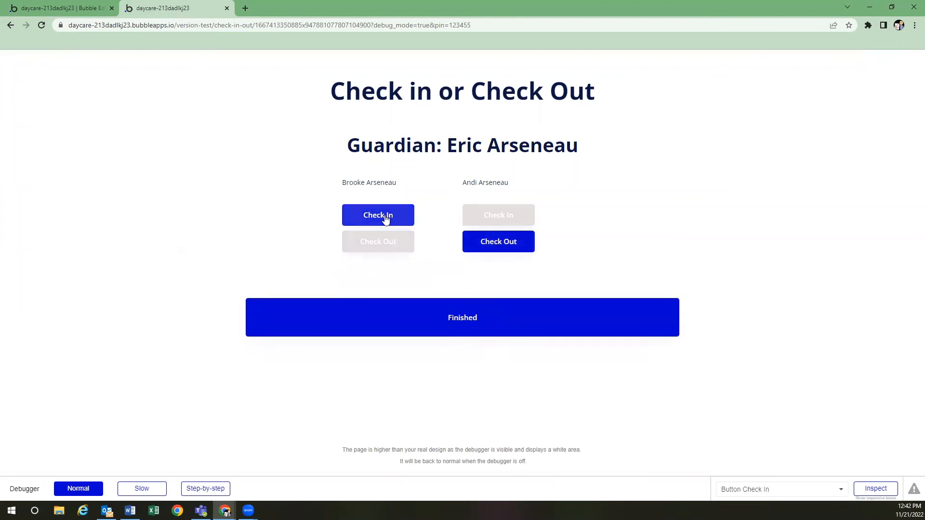
pyautogui.click(499, 242)
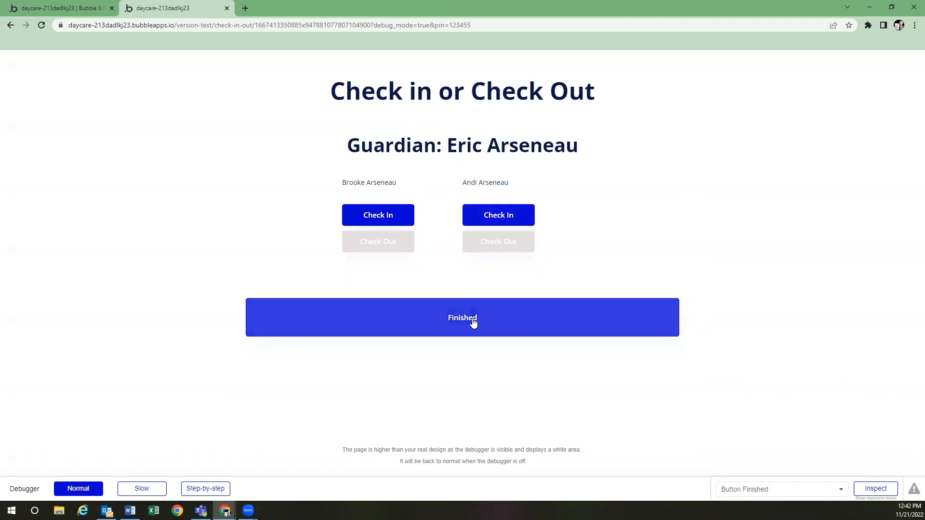
pyautogui.click(494, 322)
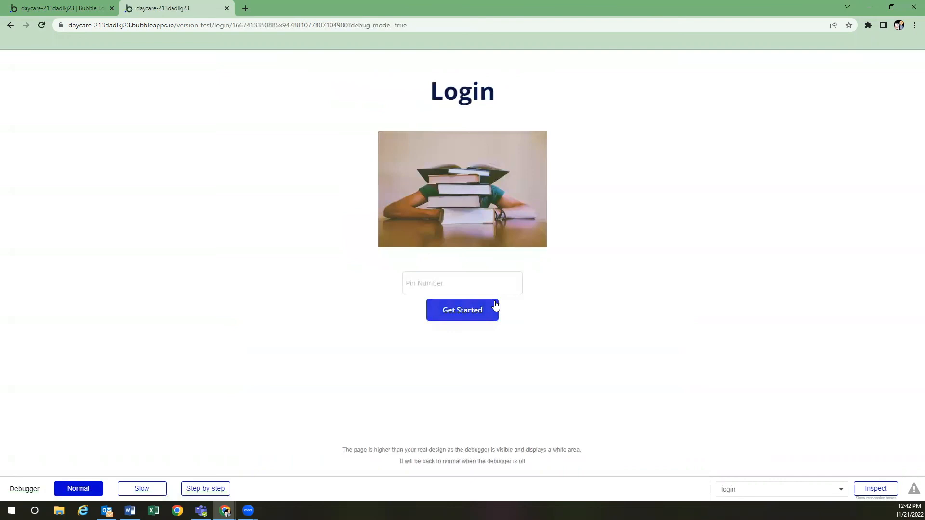
# Log back in with the guardian's PIN, check both children in again, finish, and return to the editor
pyautogui.click(484, 283)
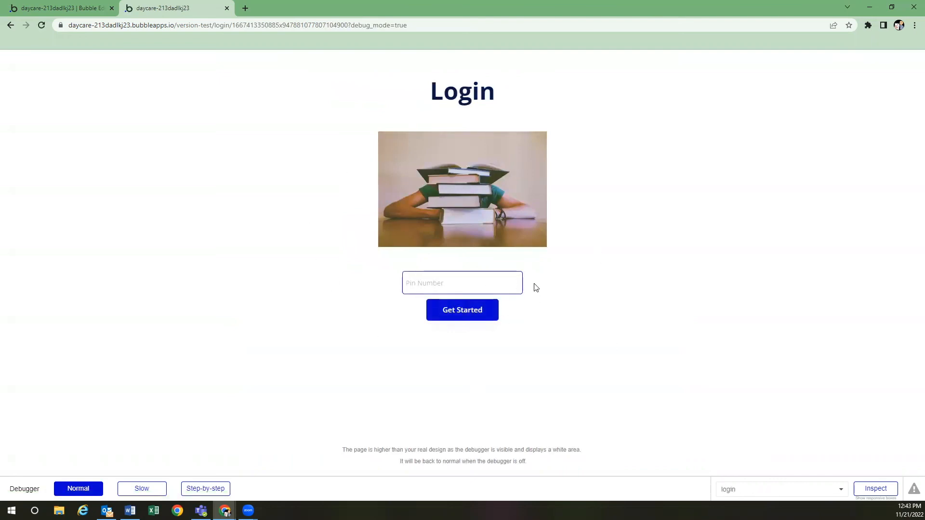
pyautogui.write('123455')
pyautogui.click(473, 316)
pyautogui.click(399, 214)
pyautogui.click(492, 213)
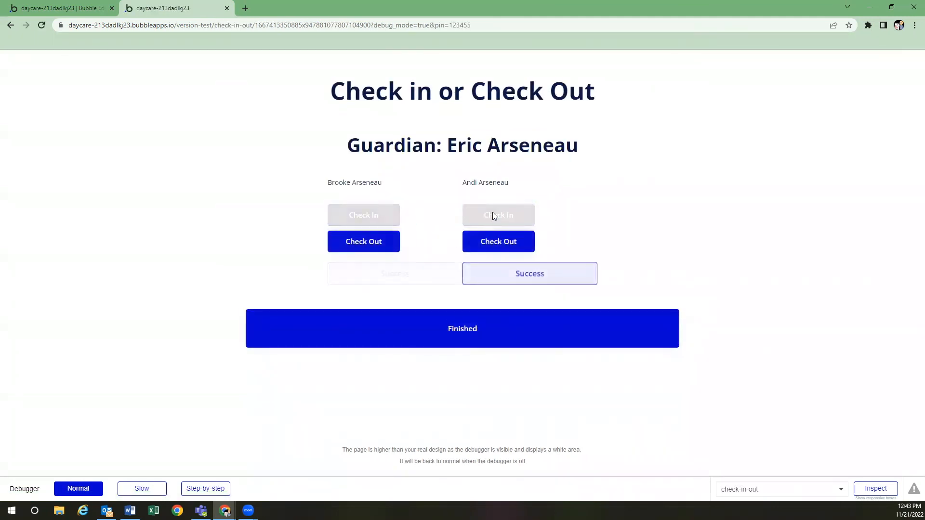
pyautogui.click(503, 333)
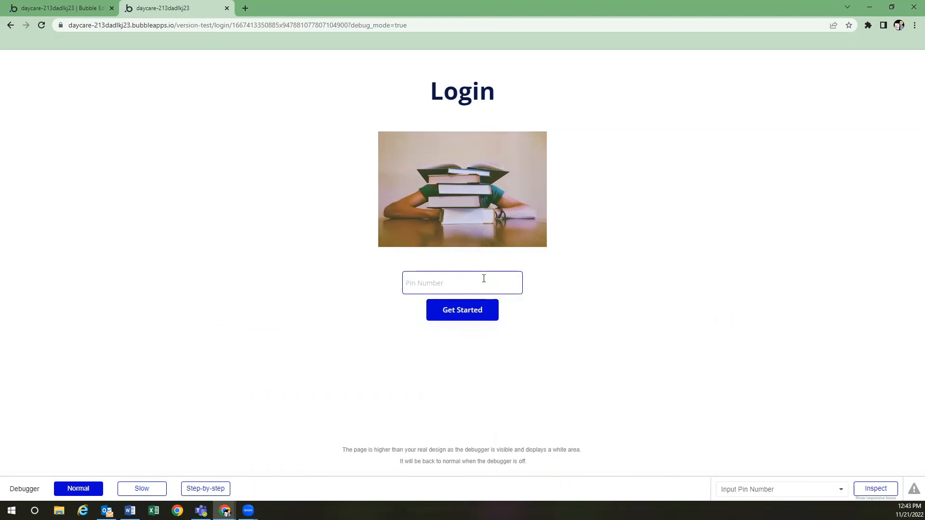
pyautogui.click(83, 10)
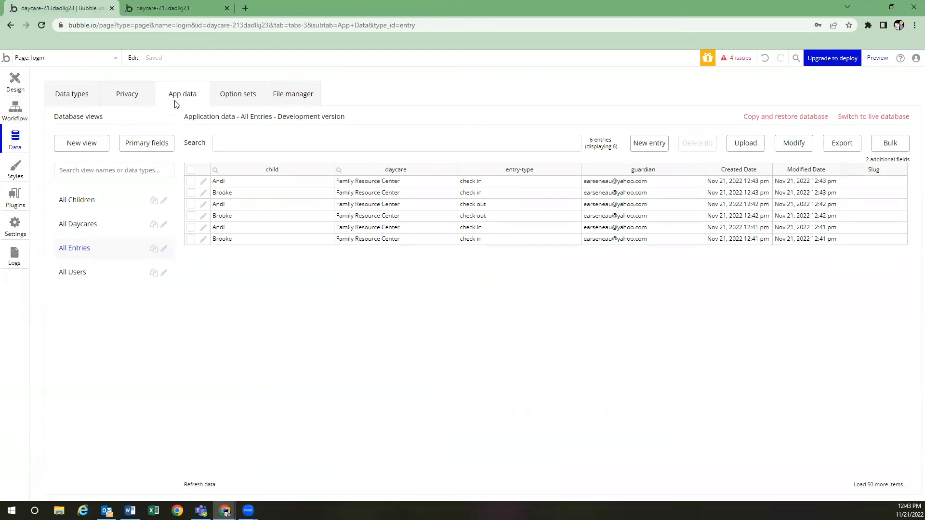
# Review the six Family Resource Center check-in and check-out rows in All Entries, then list the app's pages
pyautogui.click(94, 225)
pyautogui.click(101, 250)
pyautogui.click(87, 58)
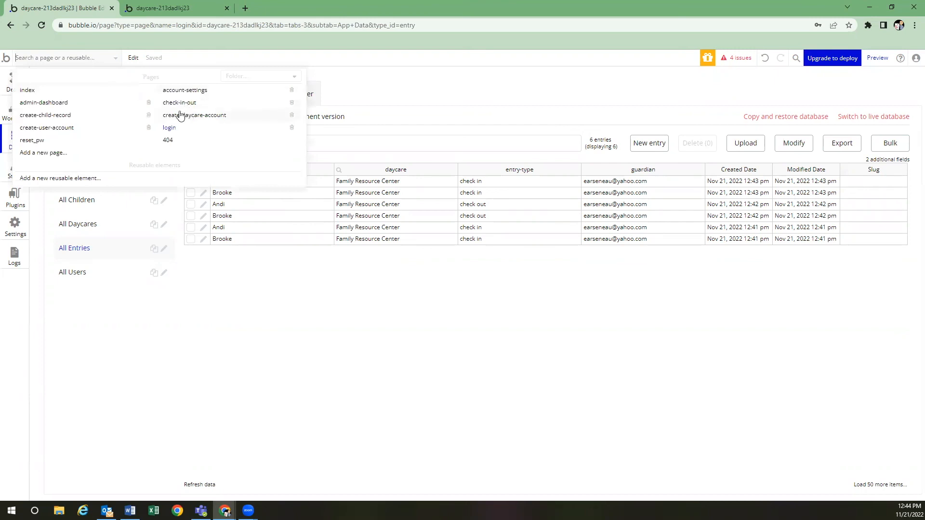
# Switch to the admin-dashboard page and select its Navigate to the Login Page button
pyautogui.click(75, 103)
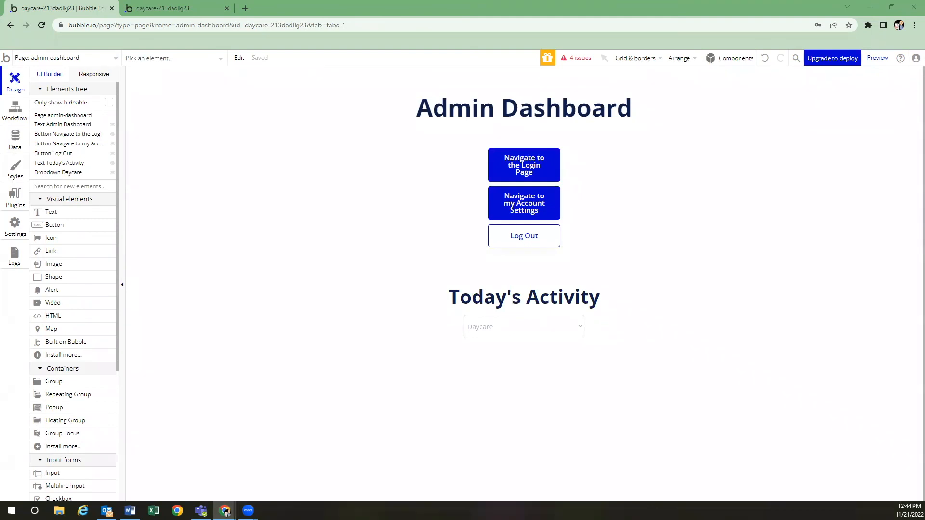
pyautogui.click(456, 194)
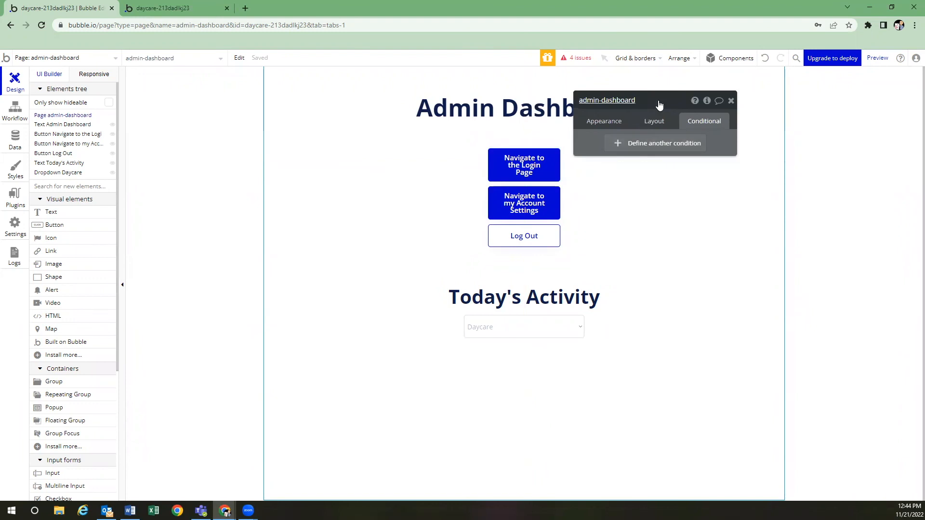
pyautogui.moveTo(659, 103); pyautogui.dragTo(749, 153)
pyautogui.click(525, 165)
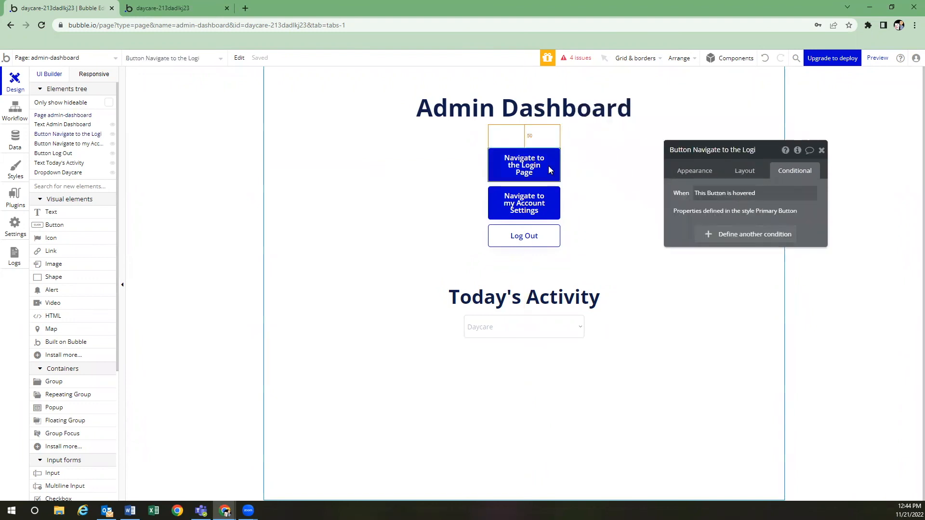
pyautogui.click(694, 172)
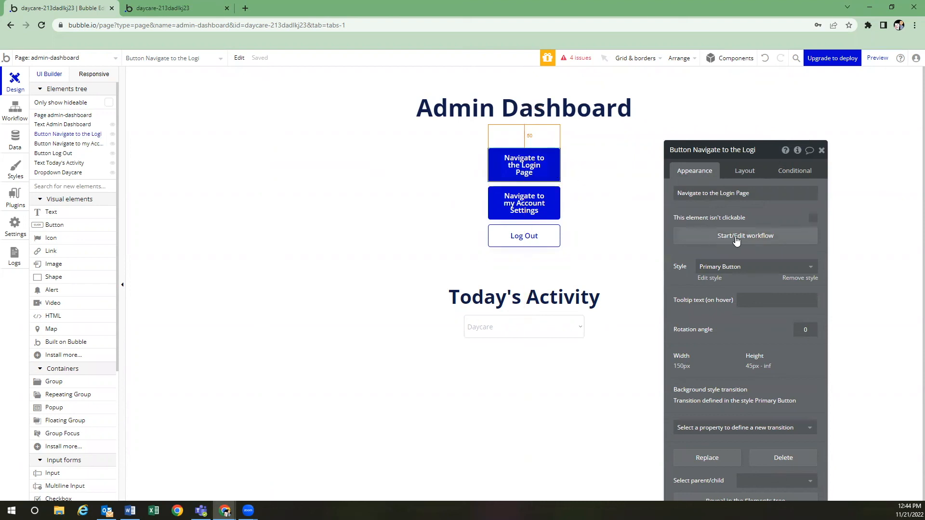
# Give the Login Page button a workflow going to the login page, sending Current User
pyautogui.click(720, 237)
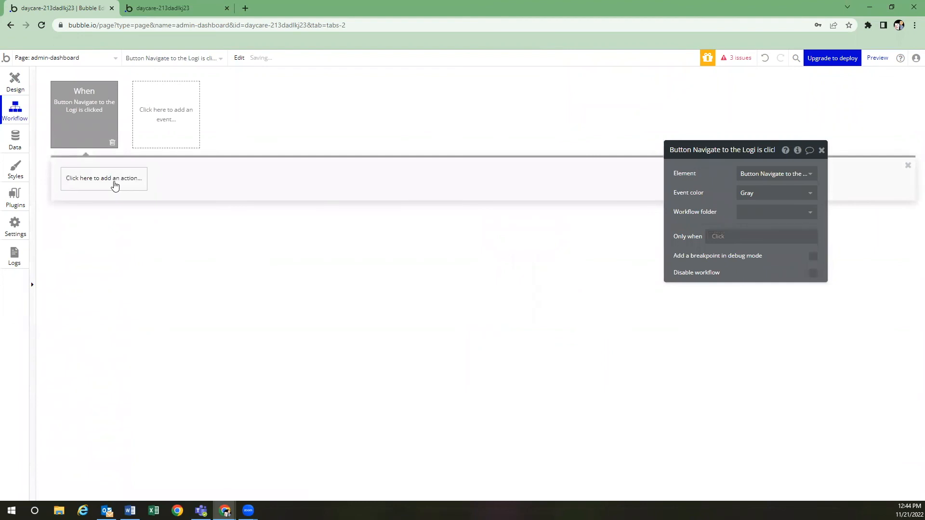
pyautogui.click(114, 182)
pyautogui.moveTo(101, 236)
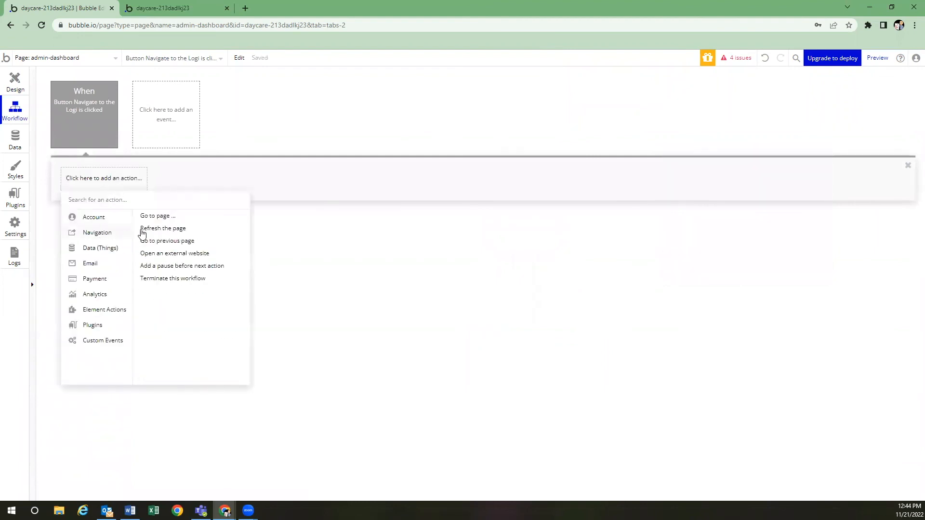
pyautogui.click(160, 217)
pyautogui.click(784, 182)
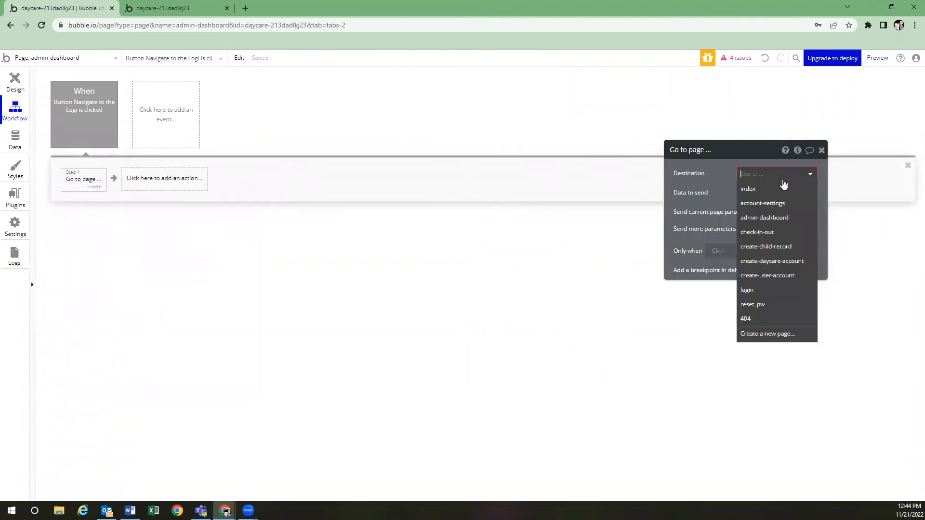
pyautogui.click(772, 289)
pyautogui.click(754, 193)
pyautogui.click(758, 220)
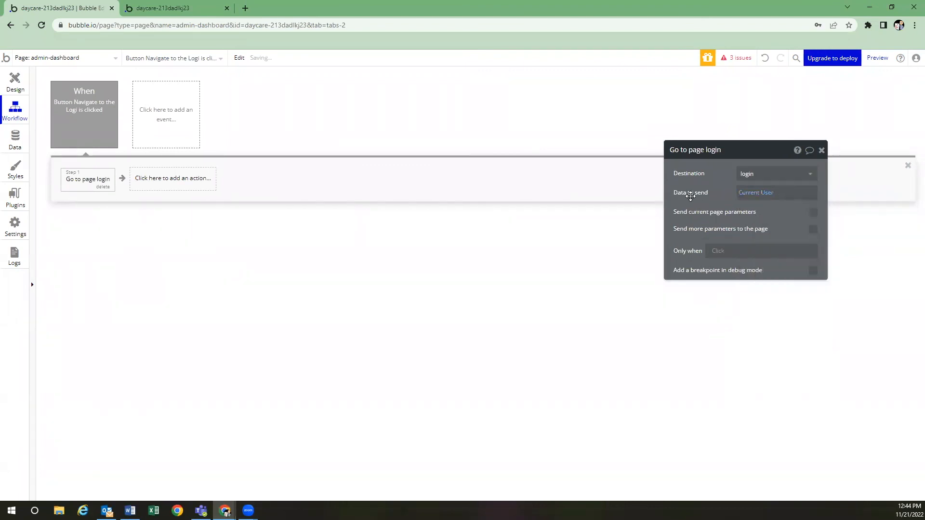
pyautogui.click(19, 87)
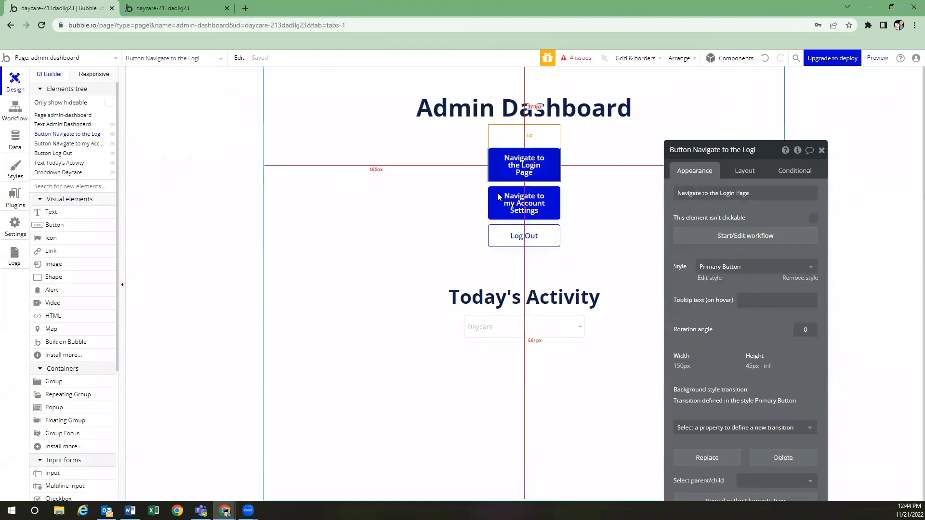
# Give the Account Settings button a workflow going to account-settings, sending Current User
pyautogui.click(532, 207)
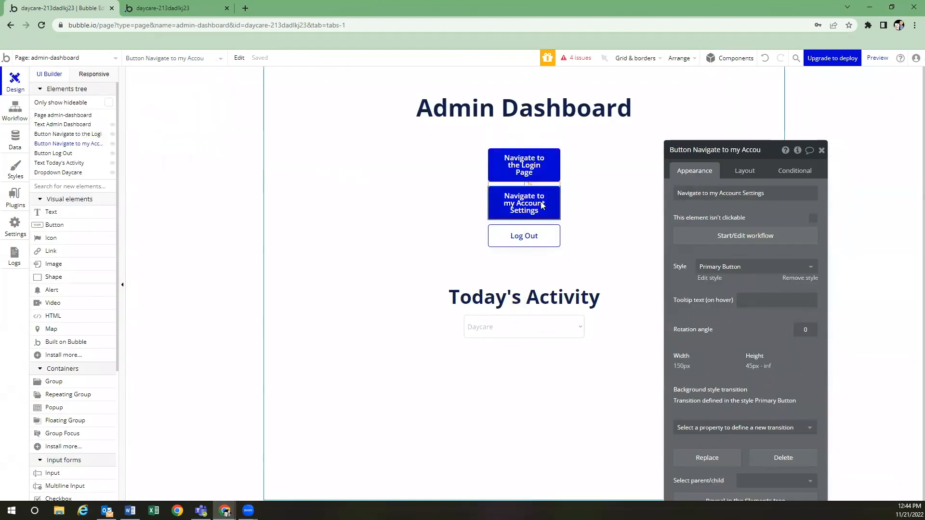
pyautogui.click(727, 238)
pyautogui.click(127, 181)
pyautogui.moveTo(112, 233)
pyautogui.click(161, 216)
pyautogui.click(760, 183)
pyautogui.click(765, 201)
pyautogui.click(765, 201)
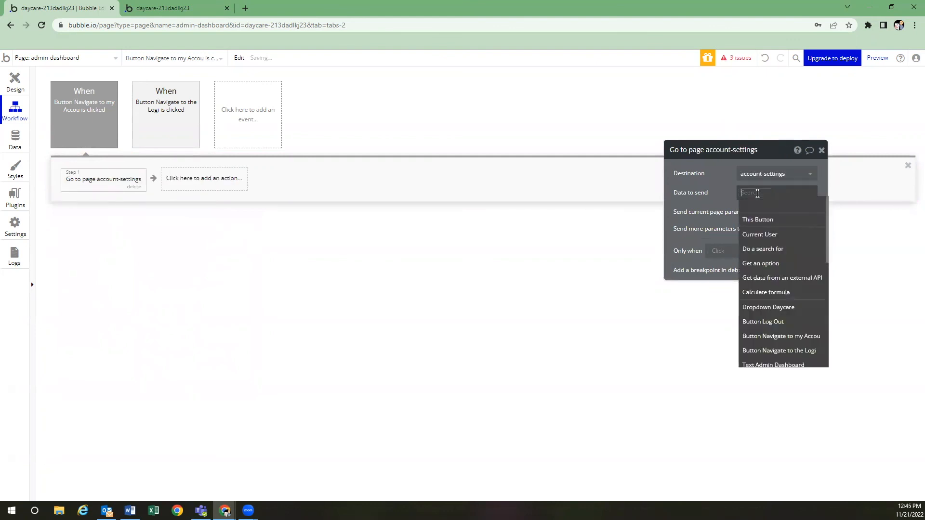
pyautogui.click(765, 234)
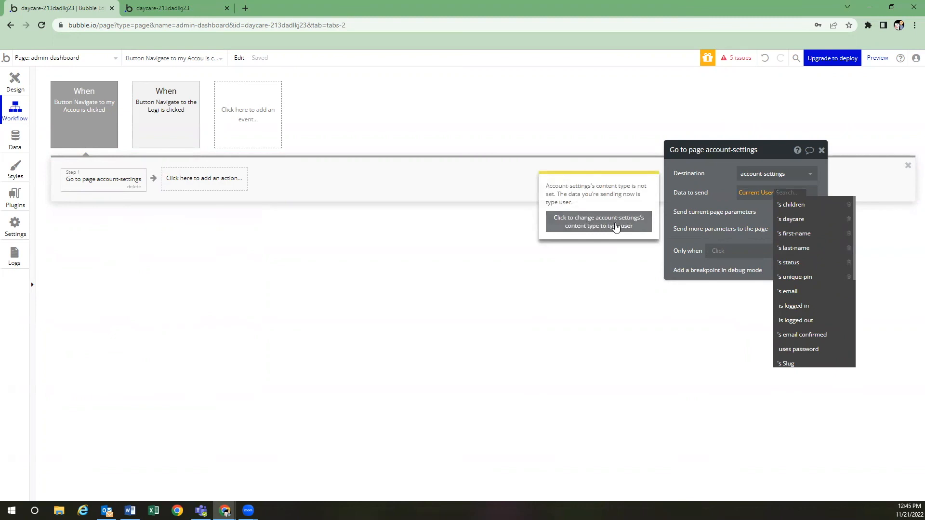
pyautogui.click(609, 226)
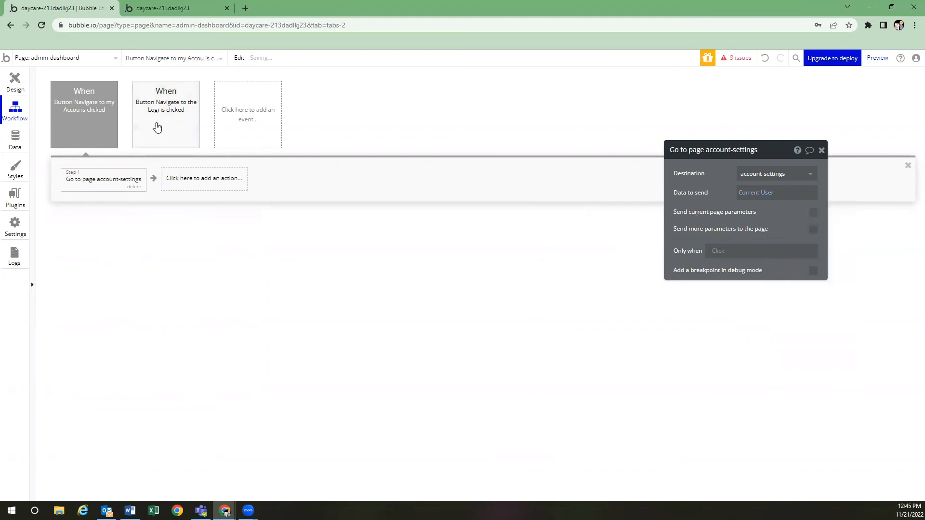
pyautogui.click(13, 79)
pyautogui.click(528, 237)
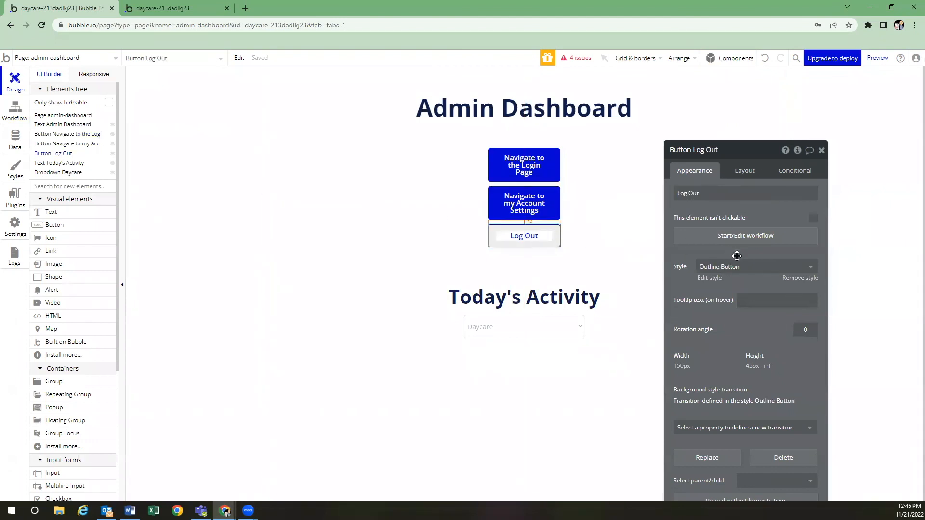
# Add 'Log the user out' then 'Go to page index' actions to the Log Out button's workflow
pyautogui.click(744, 236)
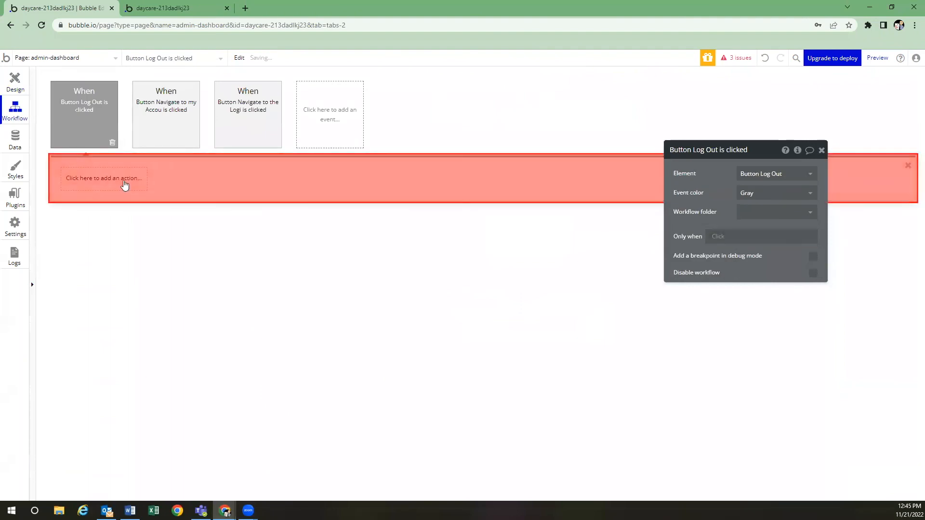
pyautogui.click(105, 179)
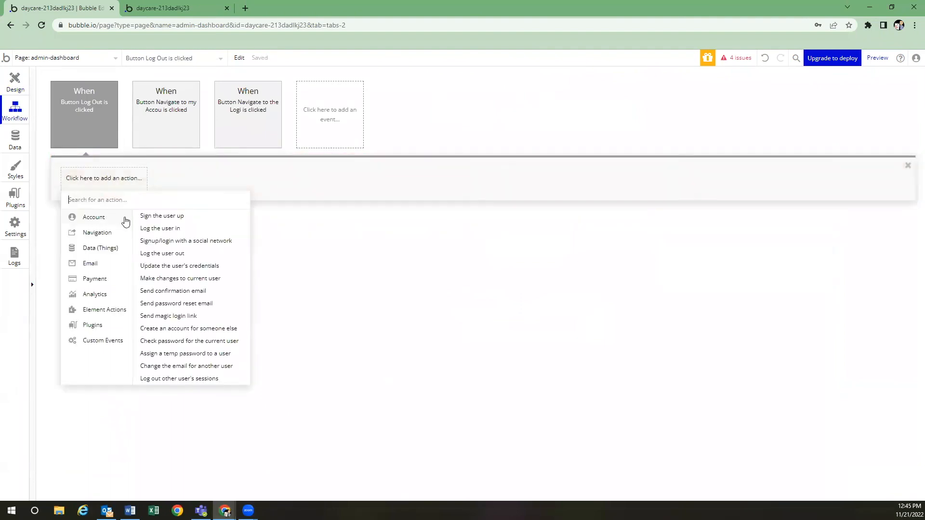
pyautogui.click(168, 254)
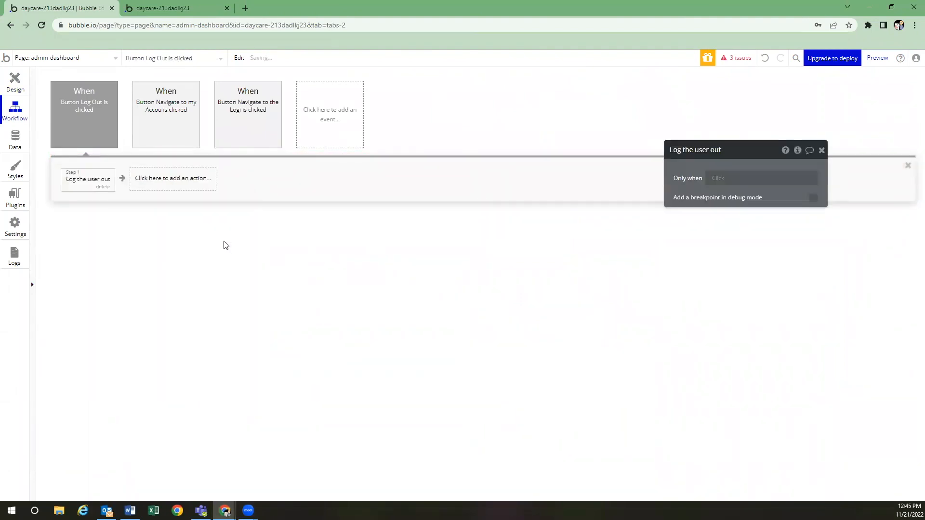
pyautogui.click(197, 186)
pyautogui.moveTo(181, 233)
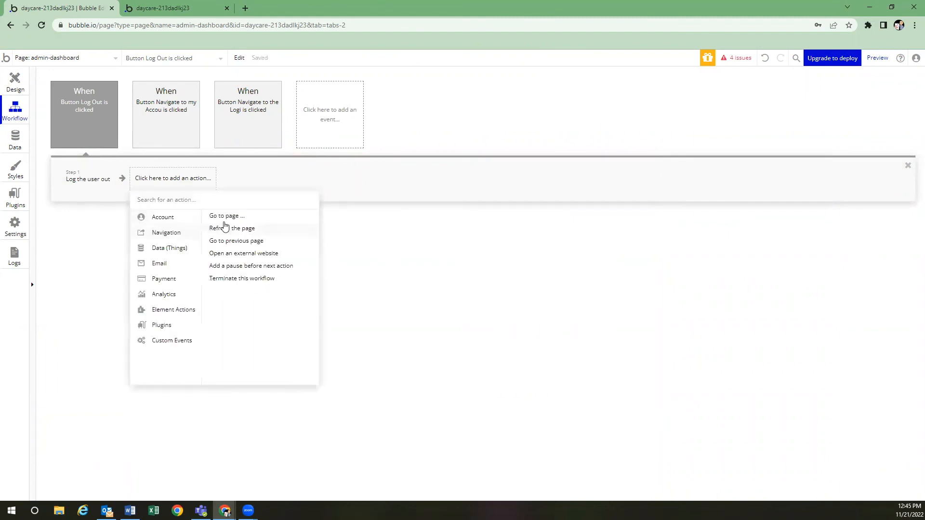
pyautogui.click(233, 217)
pyautogui.click(749, 174)
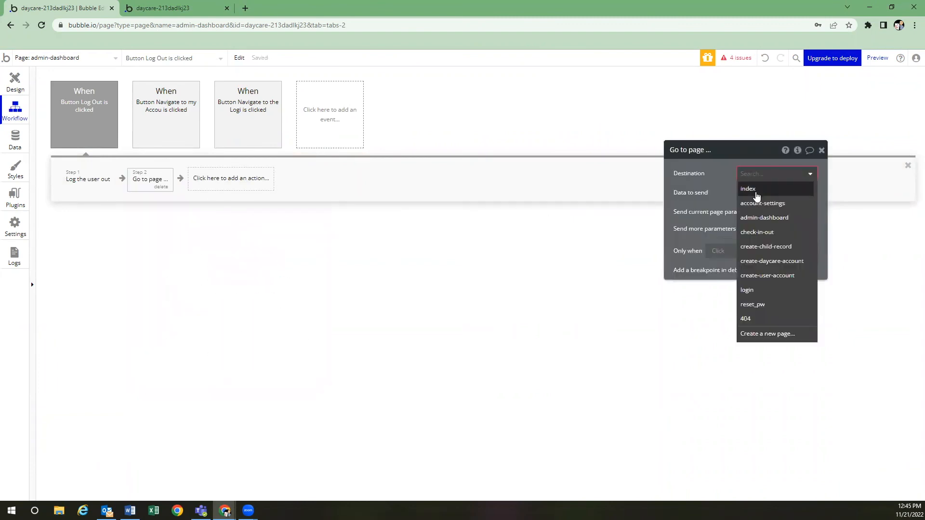
pyautogui.click(754, 190)
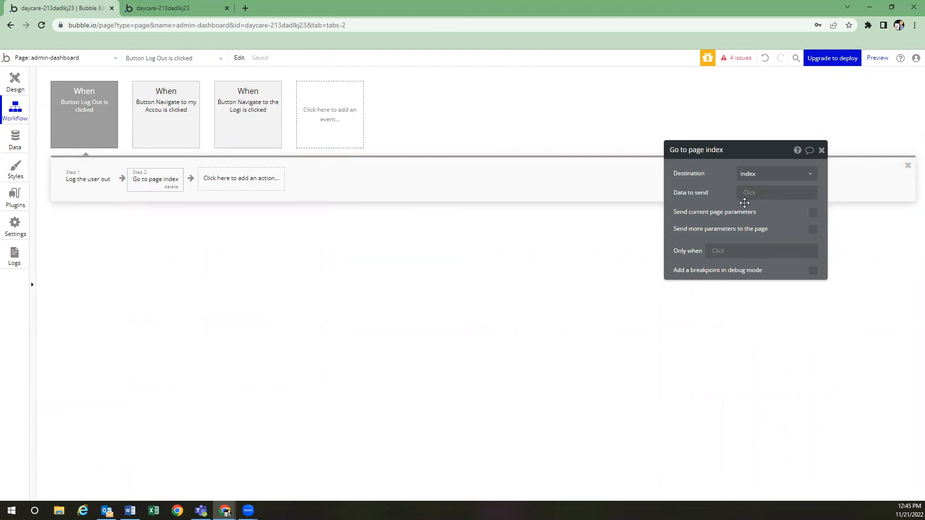
pyautogui.click(15, 82)
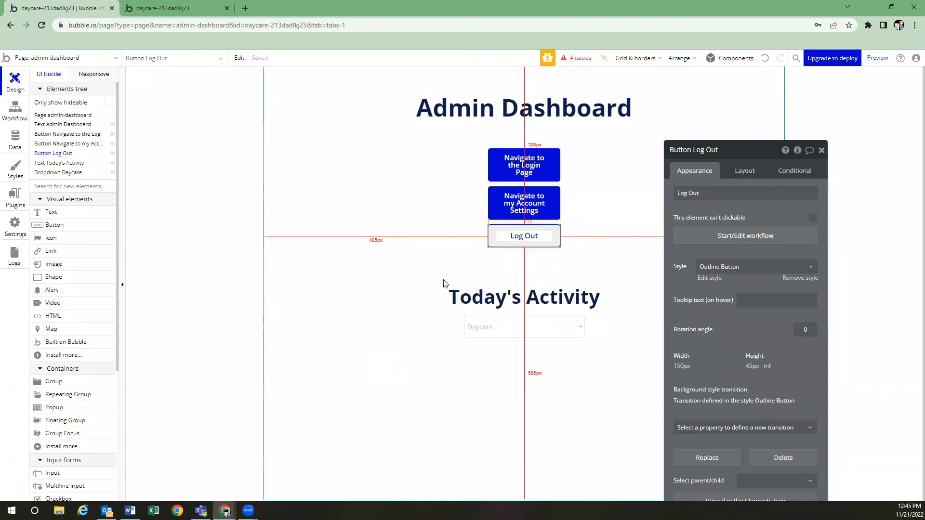
# Place a repeating group below Today's Activity and wrap it in a Column group
pyautogui.click(79, 395)
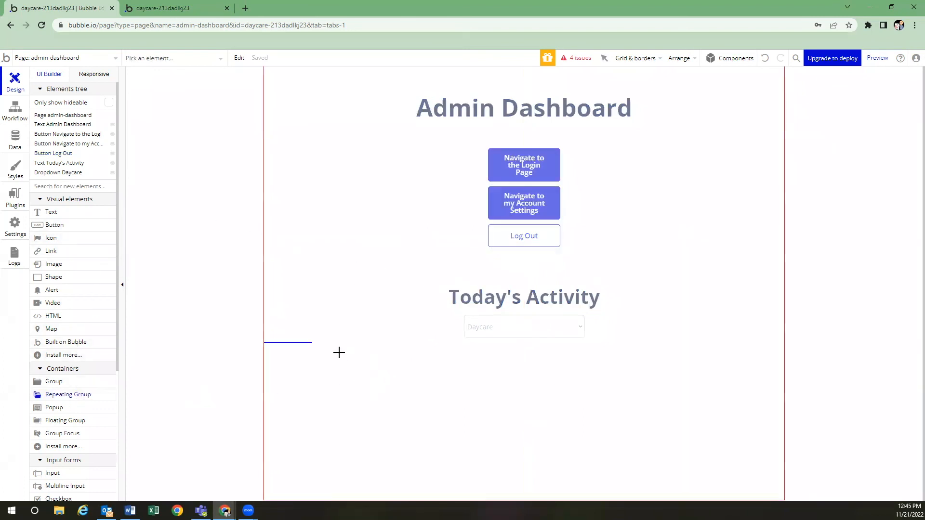
pyautogui.click(320, 341)
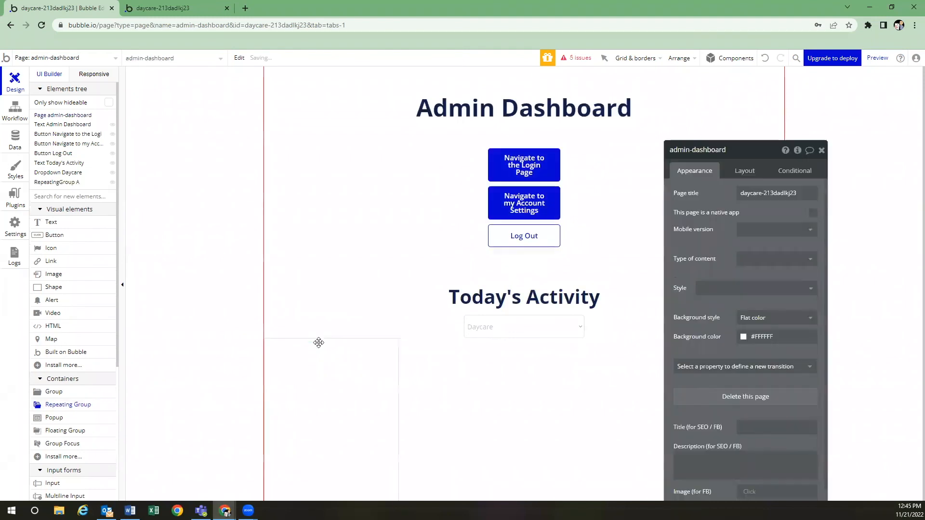
pyautogui.rightClick(332, 371)
pyautogui.rightClick(314, 368)
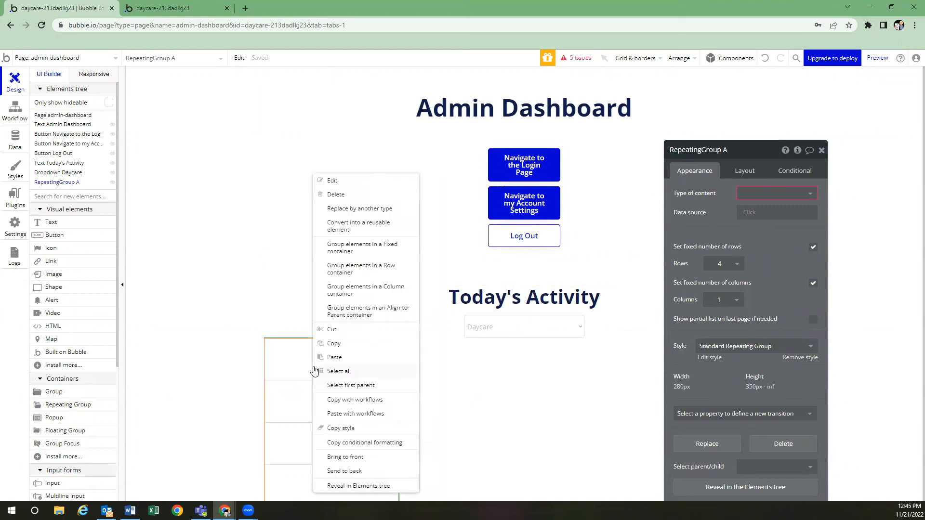
pyautogui.click(373, 292)
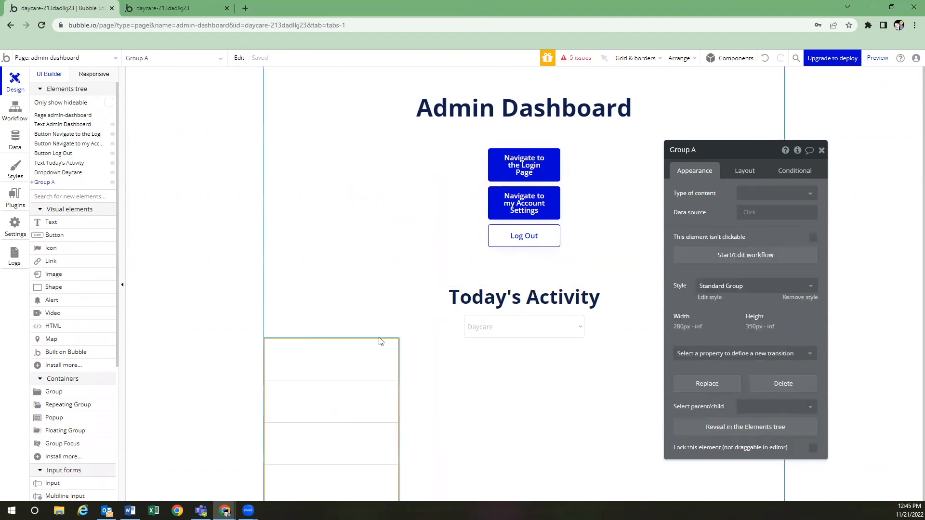
# Give the new Group A 20 px top padding
pyautogui.click(746, 173)
pyautogui.scroll(-1, 712, 355)
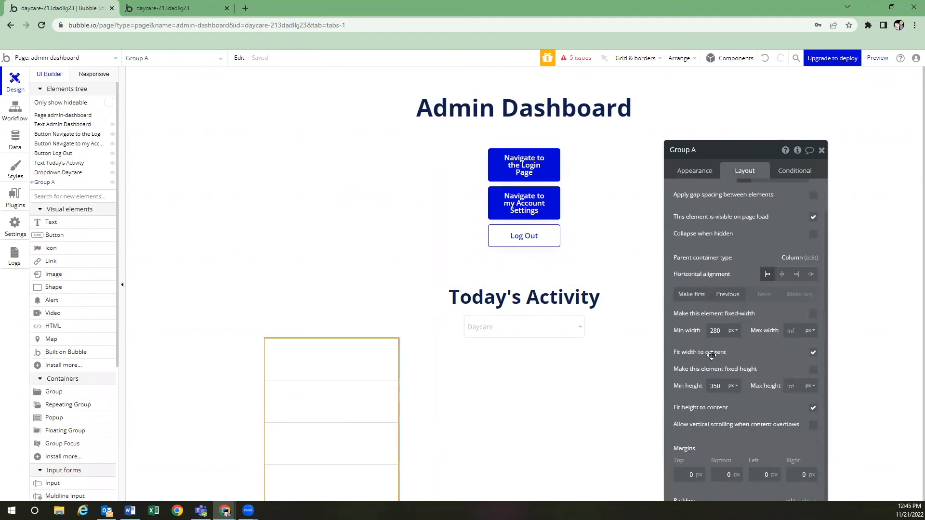
pyautogui.moveTo(727, 154); pyautogui.dragTo(702, 85)
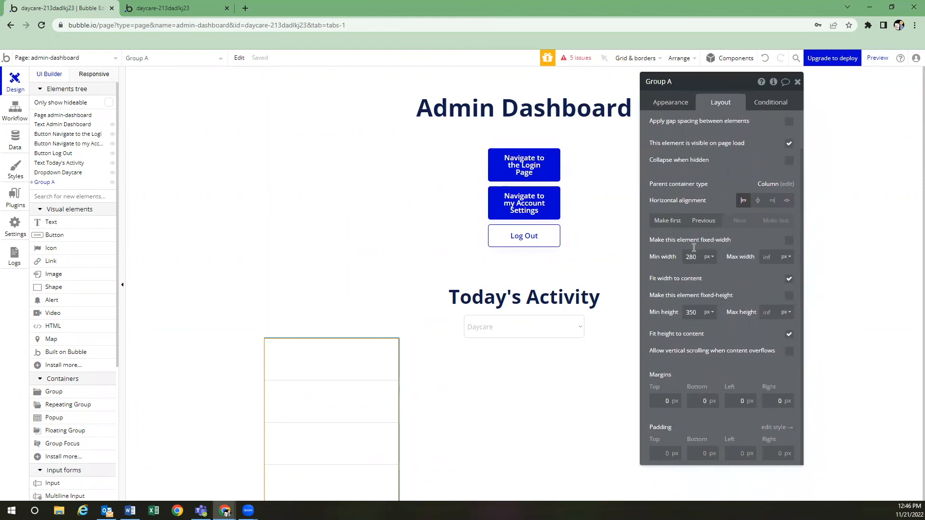
pyautogui.click(663, 454)
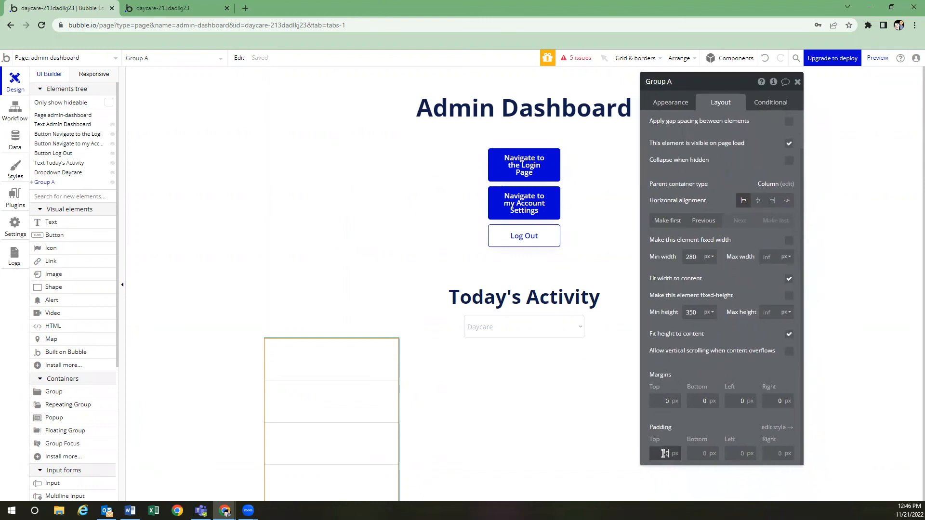
pyautogui.write('2')
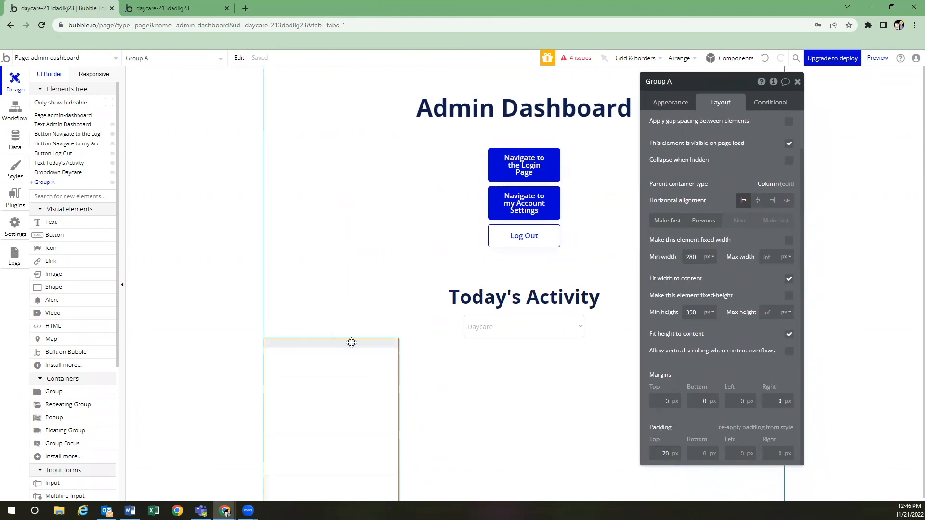
pyautogui.scroll(-1, 351, 342)
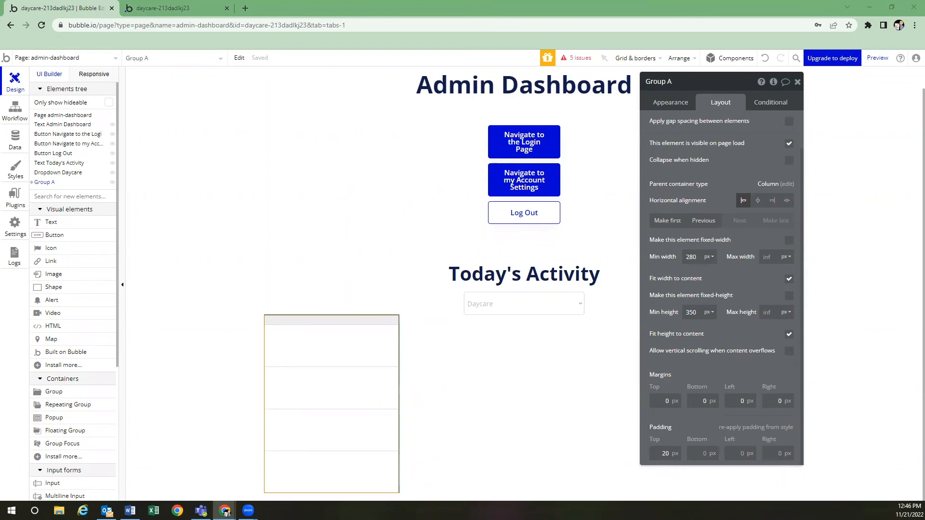
pyautogui.click(362, 342)
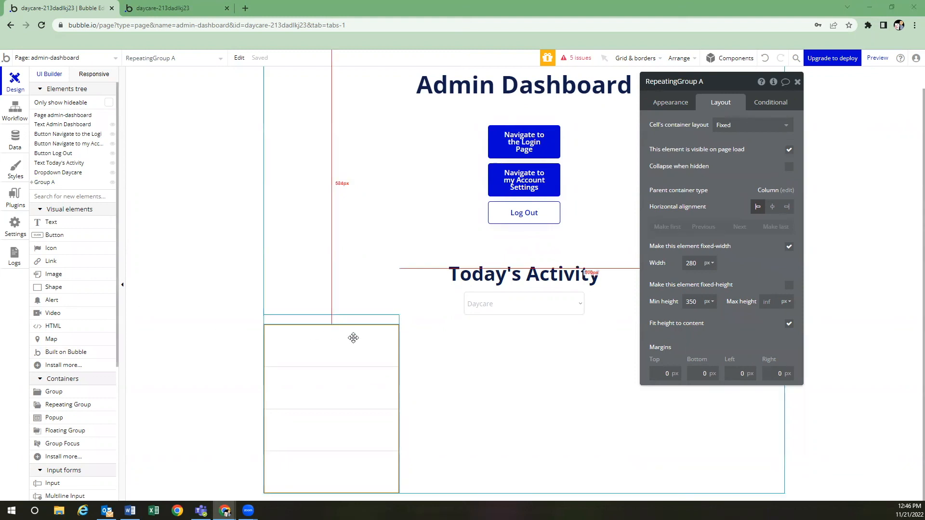
# Set the repeating group to a column layout with content type Entry, sourced from a search
pyautogui.click(729, 124)
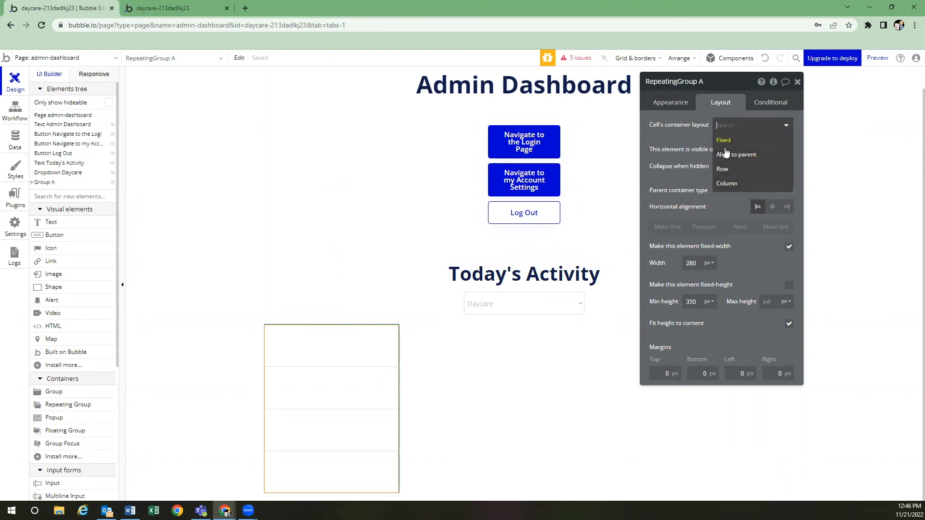
pyautogui.click(727, 183)
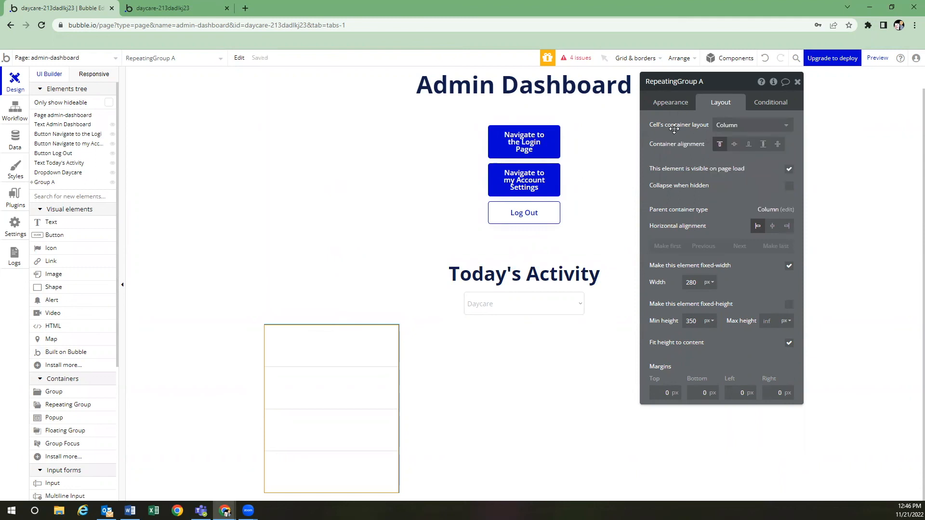
pyautogui.click(680, 102)
pyautogui.click(730, 126)
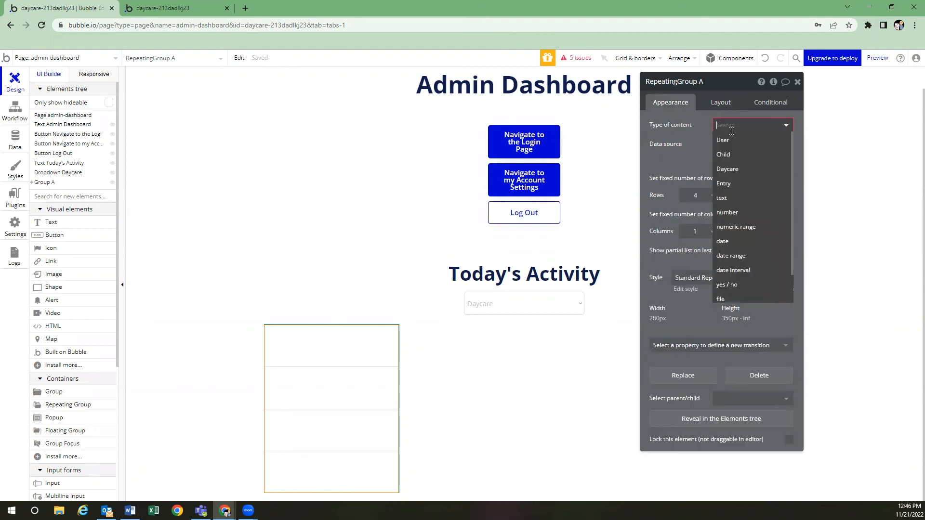
pyautogui.click(739, 183)
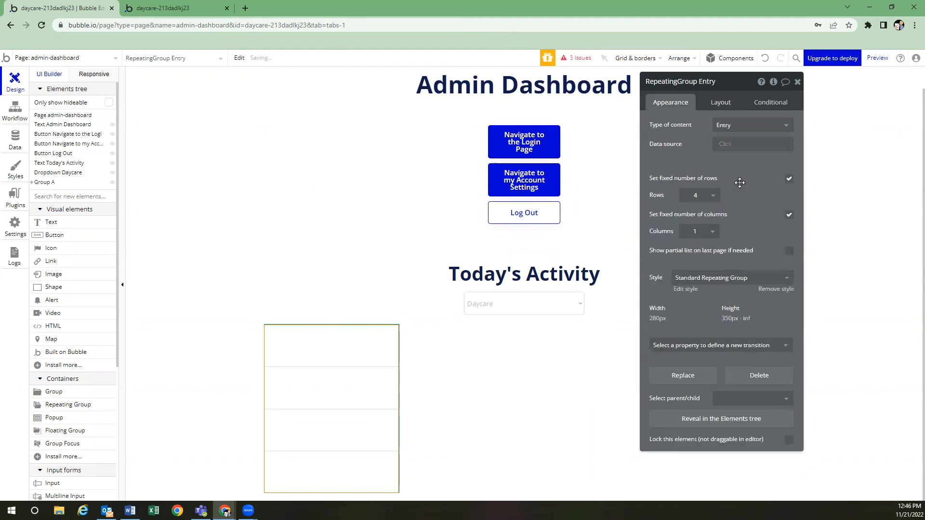
pyautogui.click(723, 143)
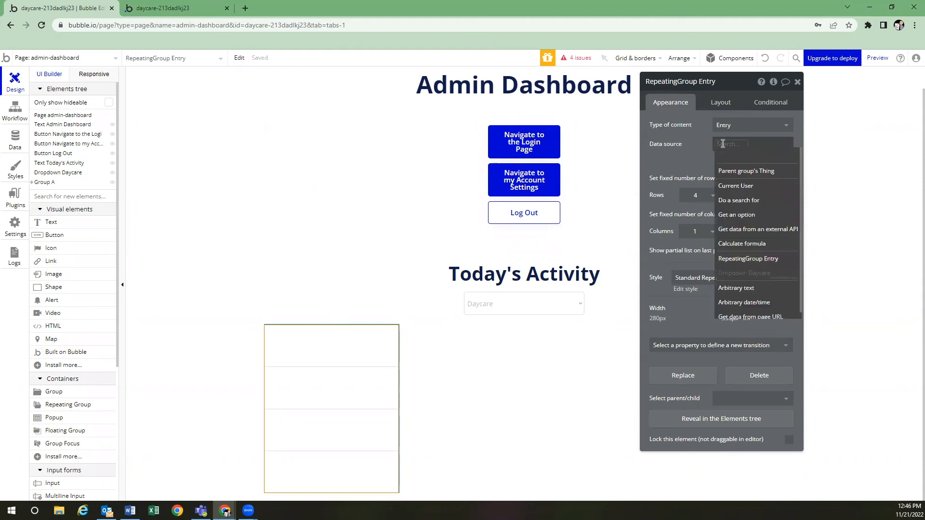
pyautogui.click(739, 200)
# Make the search look for Entry records with a daycare = constraint, value left empty
pyautogui.click(593, 113)
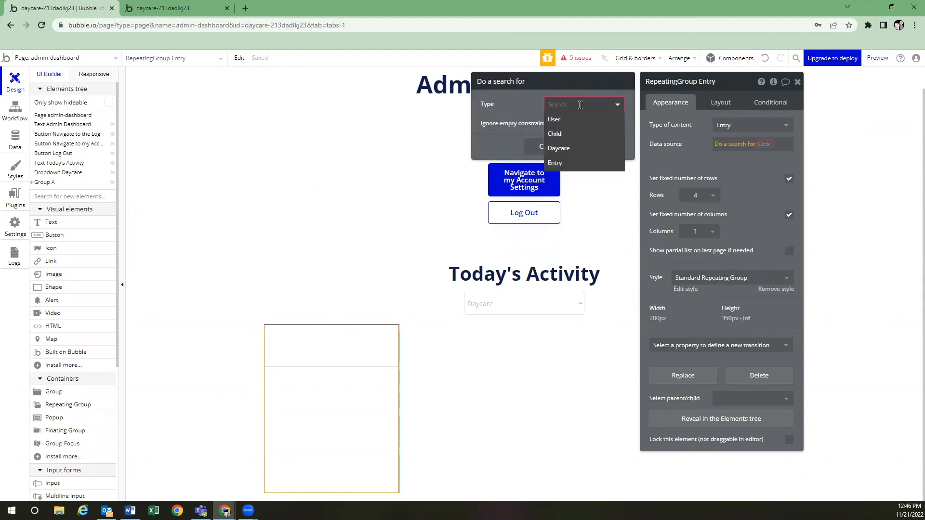
pyautogui.click(584, 166)
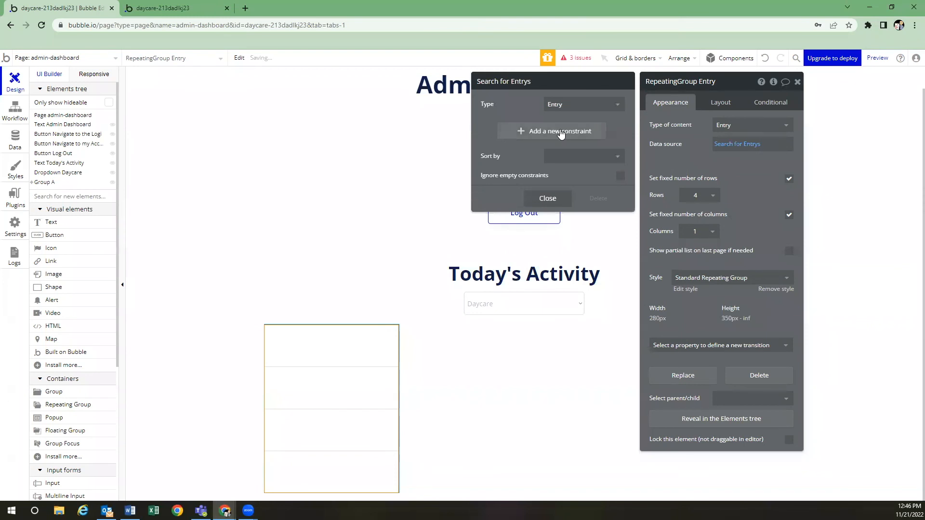
pyautogui.click(559, 133)
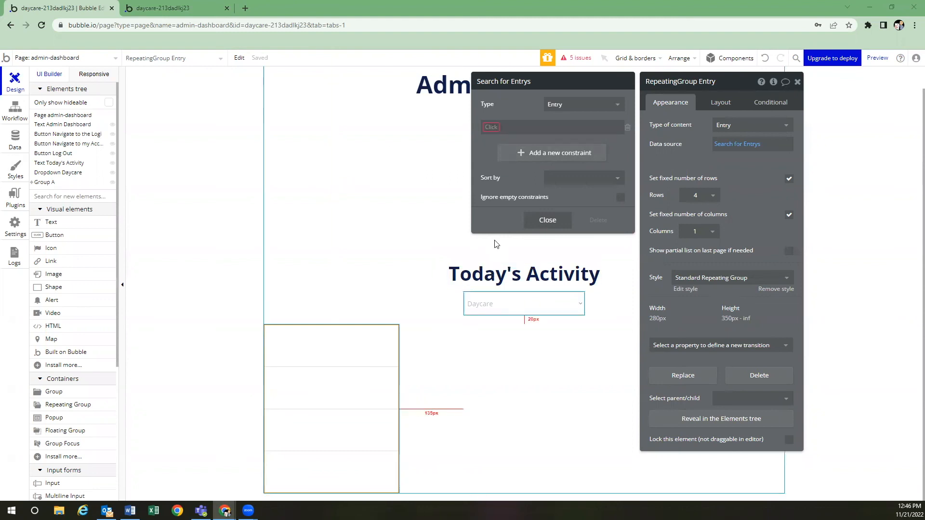
pyautogui.click(491, 127)
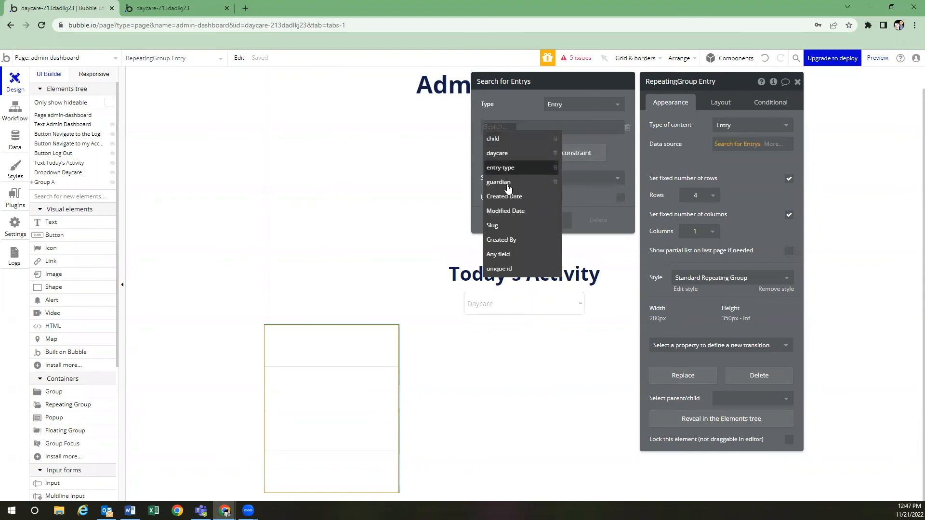
pyautogui.click(497, 152)
pyautogui.click(516, 127)
pyautogui.click(513, 139)
pyautogui.click(521, 128)
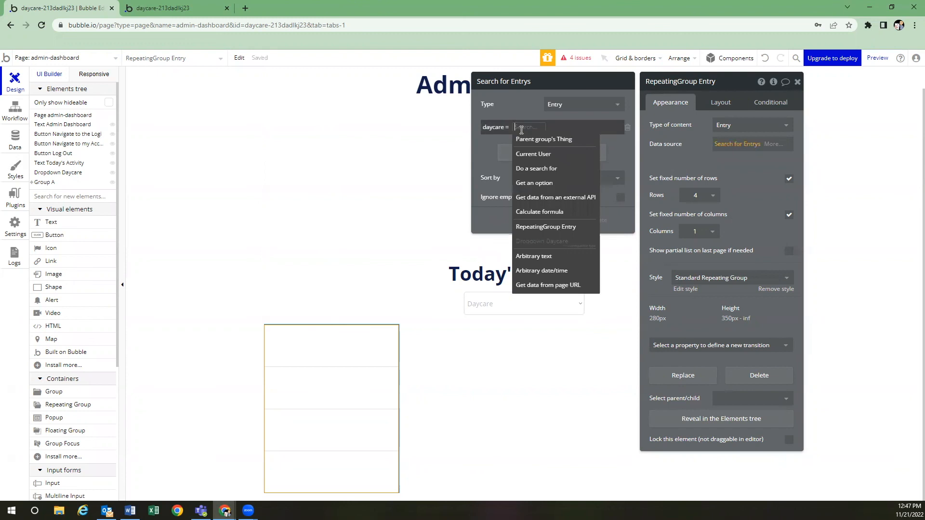
pyautogui.click(490, 144)
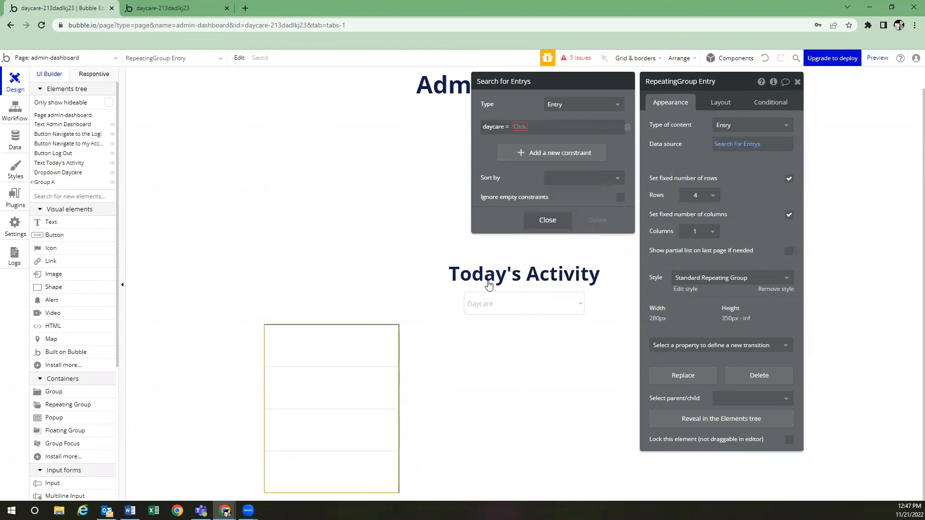
pyautogui.click(510, 304)
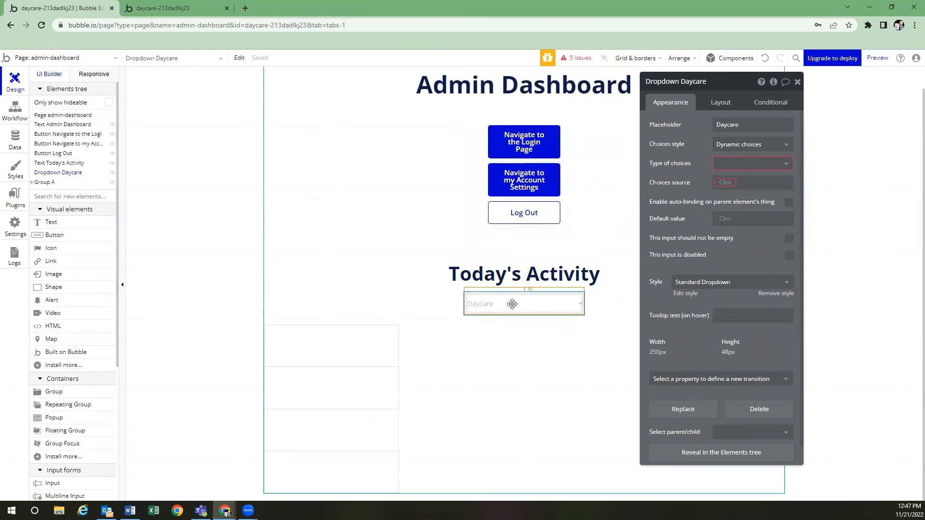
# Set the Daycare dropdown to Daycare choices from Current User's daycare, captioned by Current option's name
pyautogui.click(740, 163)
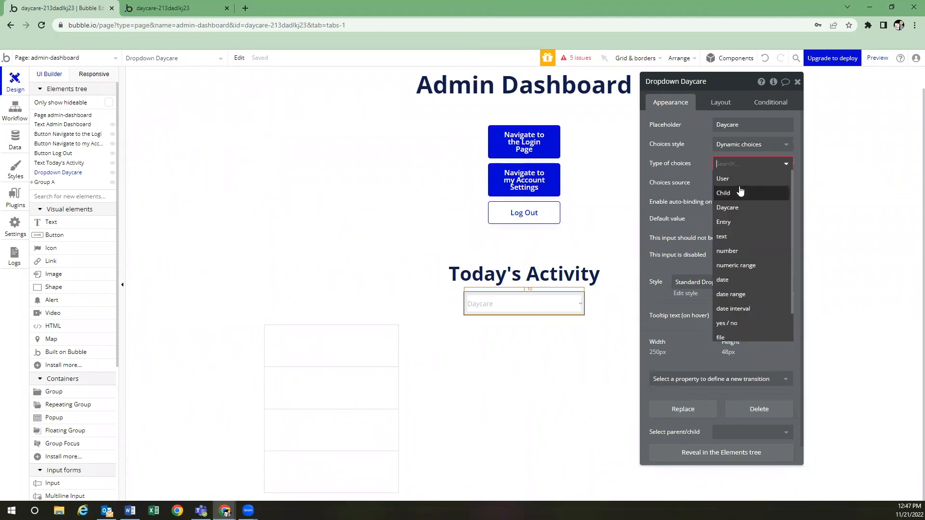
pyautogui.click(740, 179)
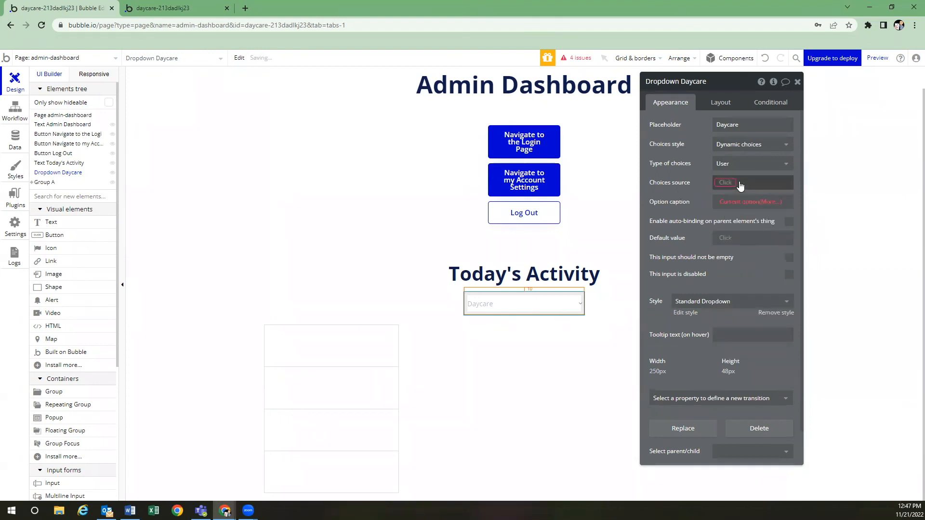
pyautogui.click(743, 164)
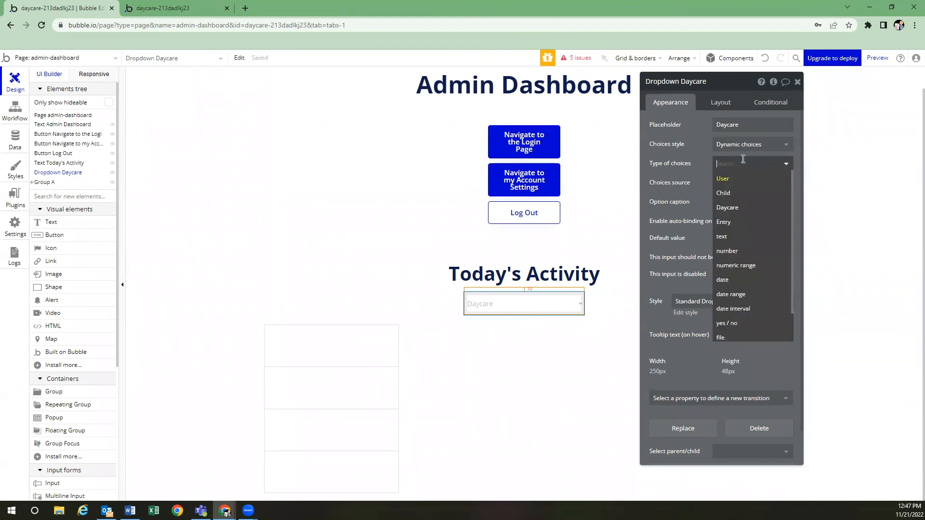
pyautogui.click(742, 207)
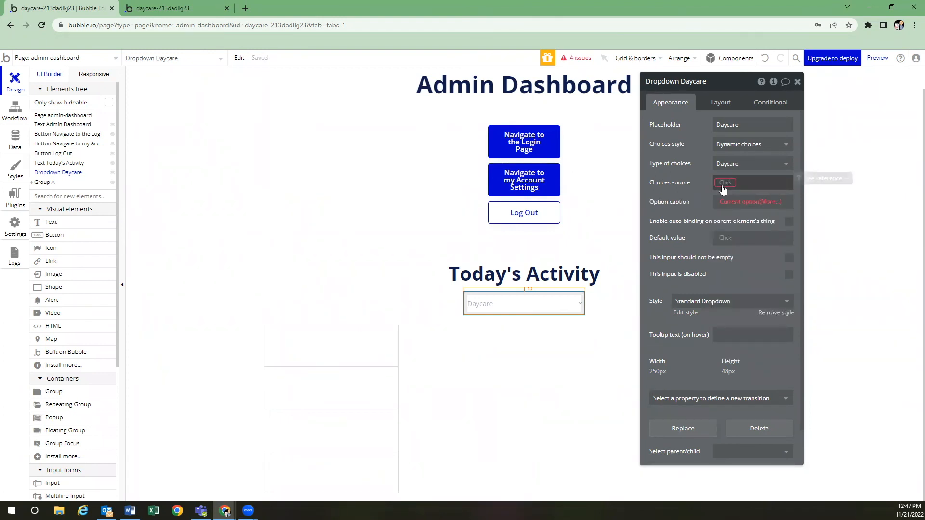
pyautogui.click(726, 184)
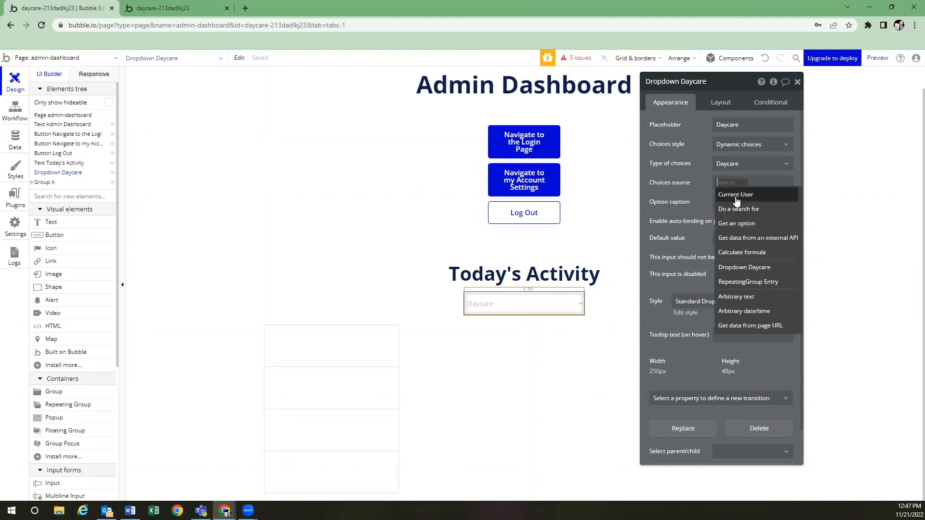
pyautogui.click(735, 196)
pyautogui.click(769, 210)
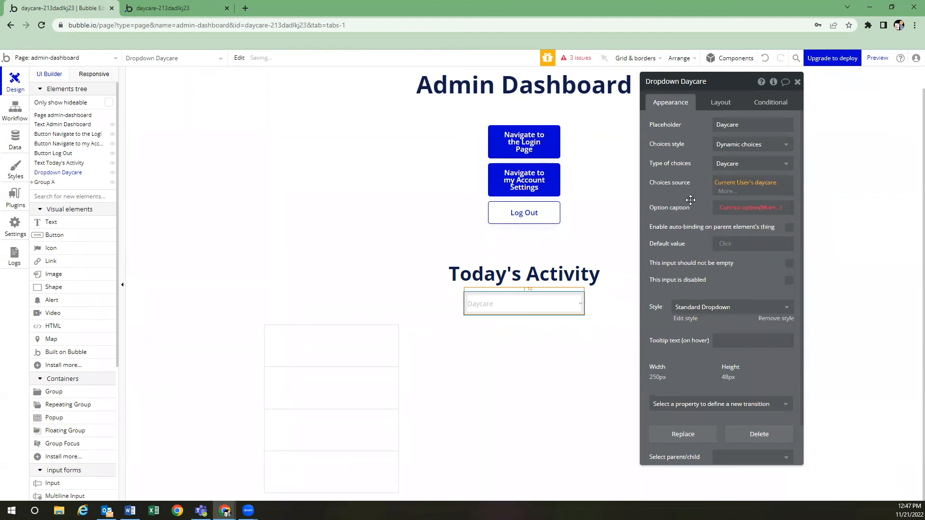
pyautogui.click(734, 204)
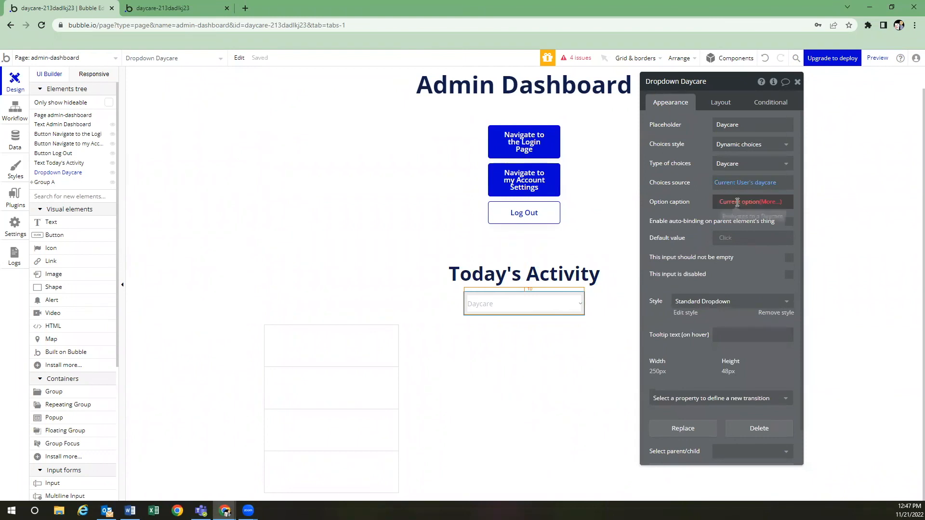
pyautogui.click(740, 229)
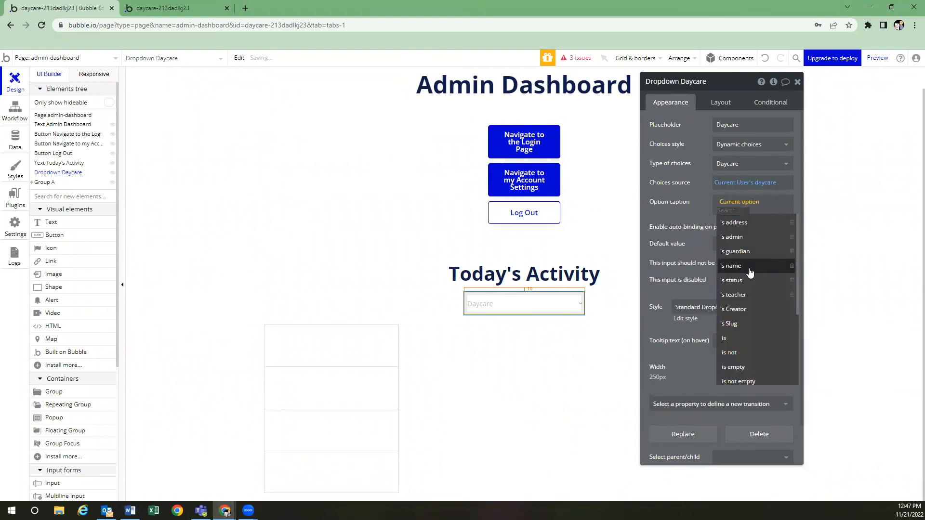
pyautogui.click(749, 271)
pyautogui.click(702, 220)
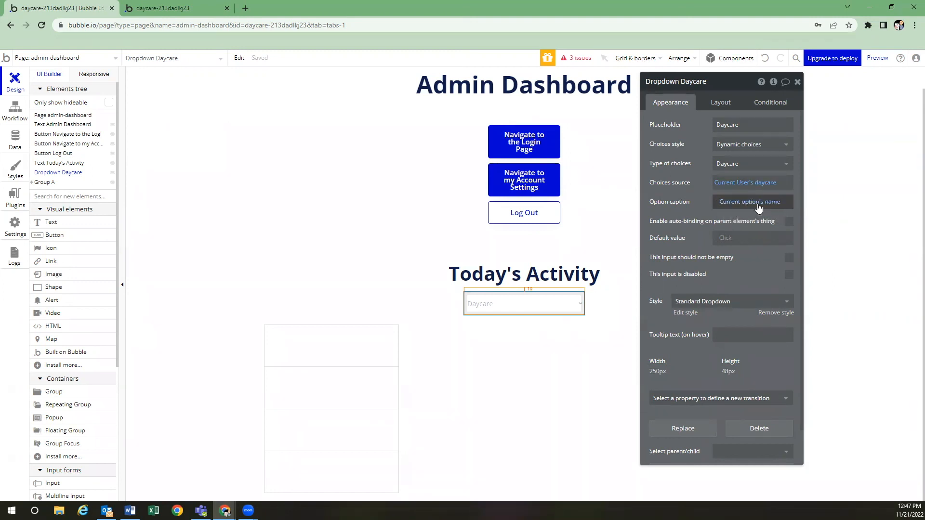
# Default the dropdown to Current User's daycare:first item
pyautogui.click(728, 239)
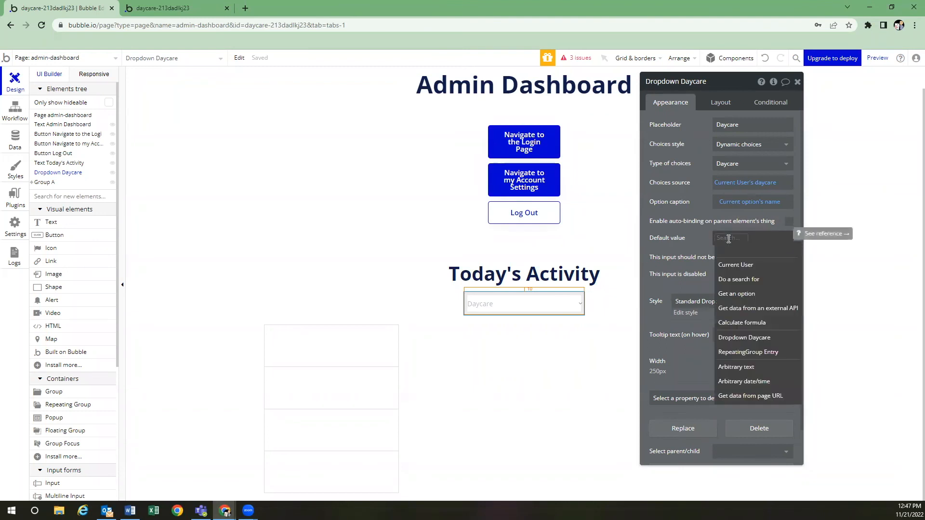
pyautogui.click(744, 265)
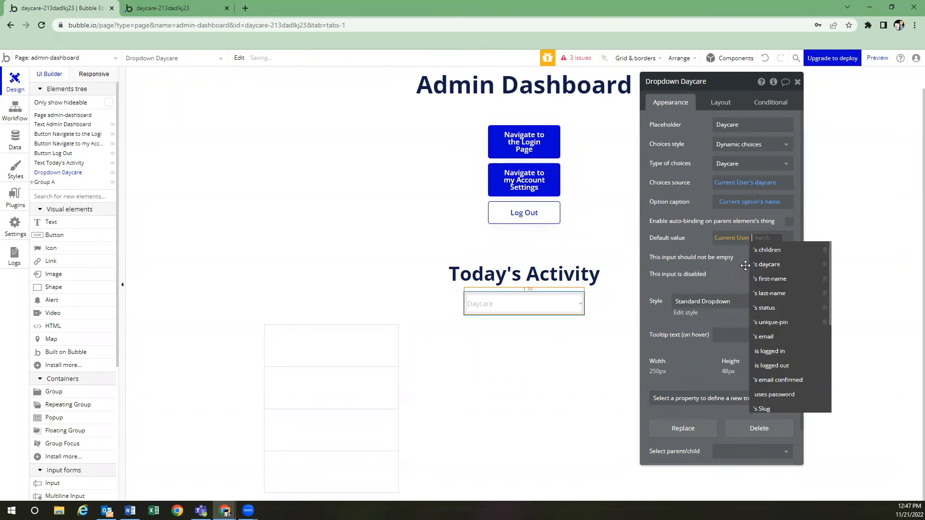
pyautogui.click(772, 265)
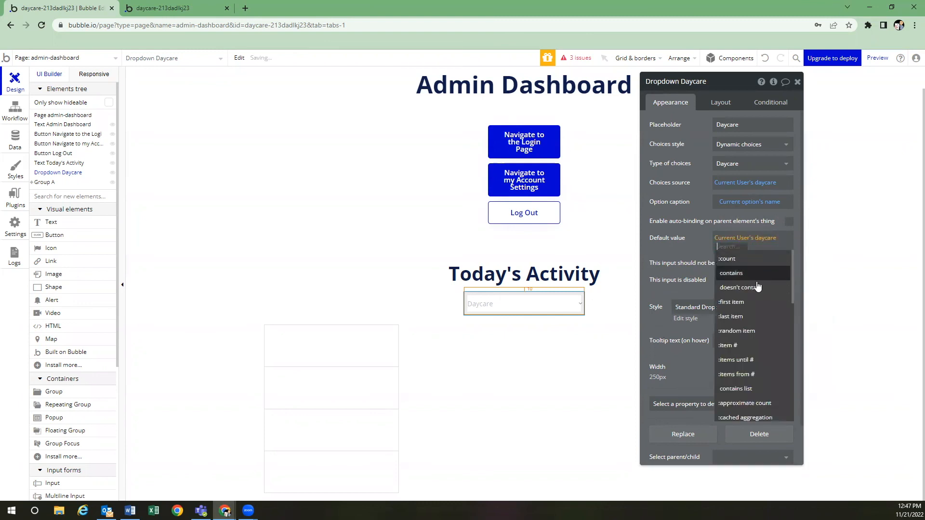
pyautogui.click(758, 302)
pyautogui.click(709, 264)
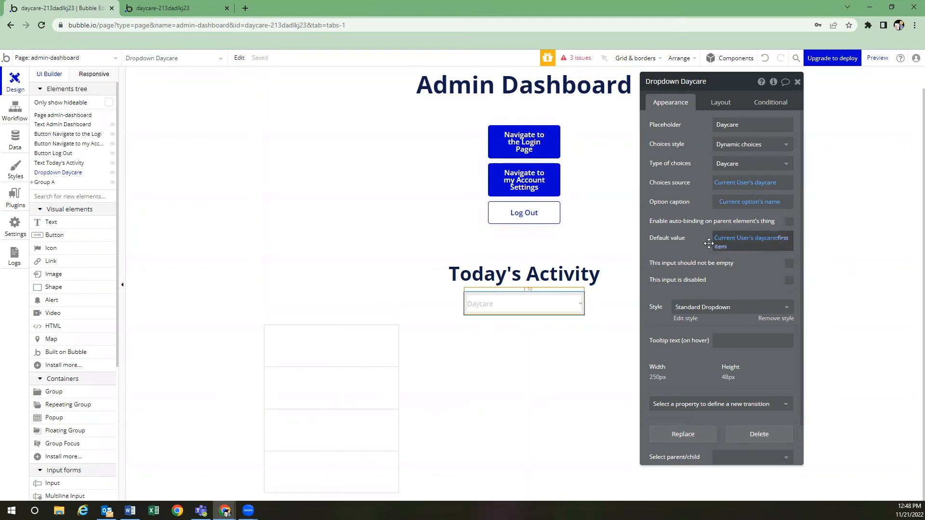
# Set the Entry search's daycare constraint to Dropdown Daycare's value and close the search editor
pyautogui.click(362, 348)
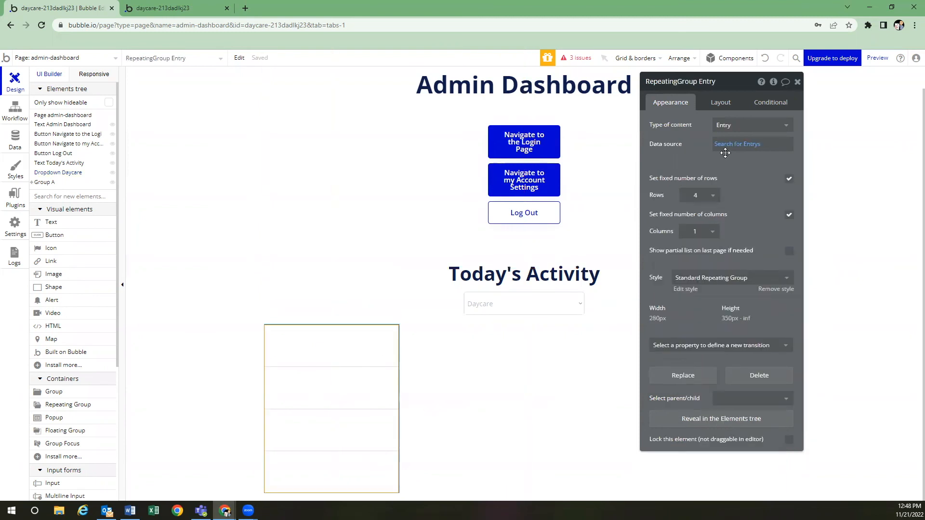
pyautogui.click(723, 144)
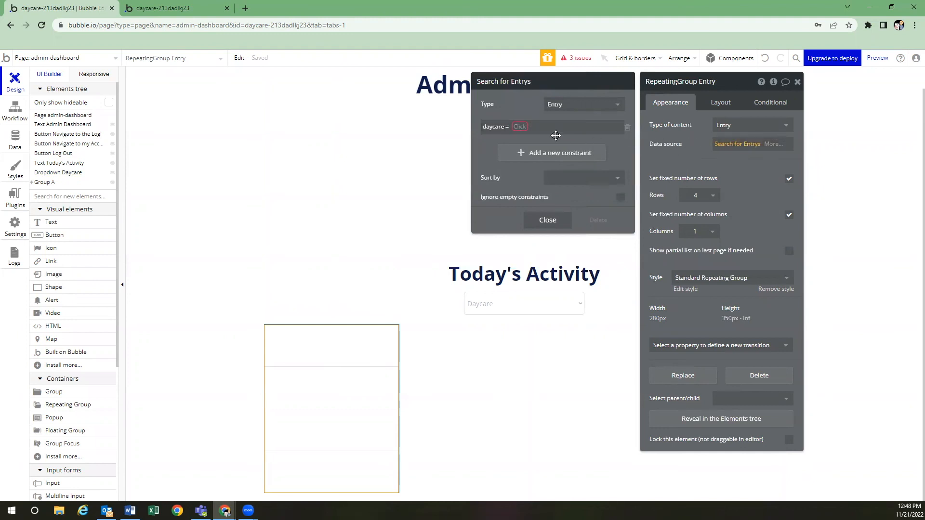
pyautogui.click(521, 126)
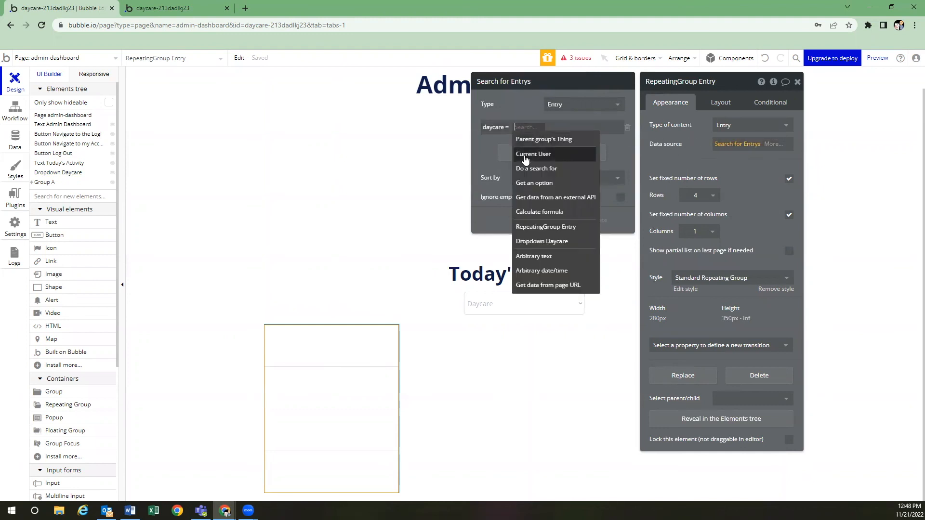
pyautogui.click(541, 241)
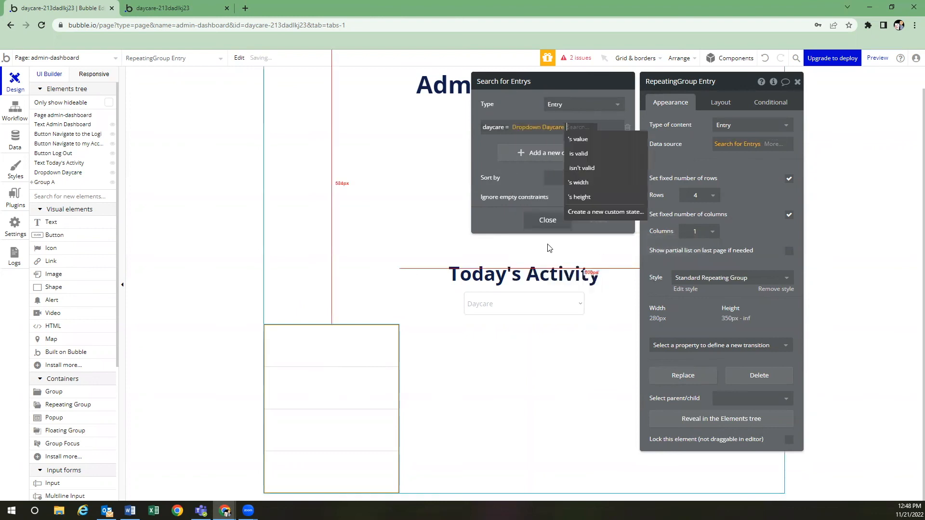
pyautogui.click(596, 143)
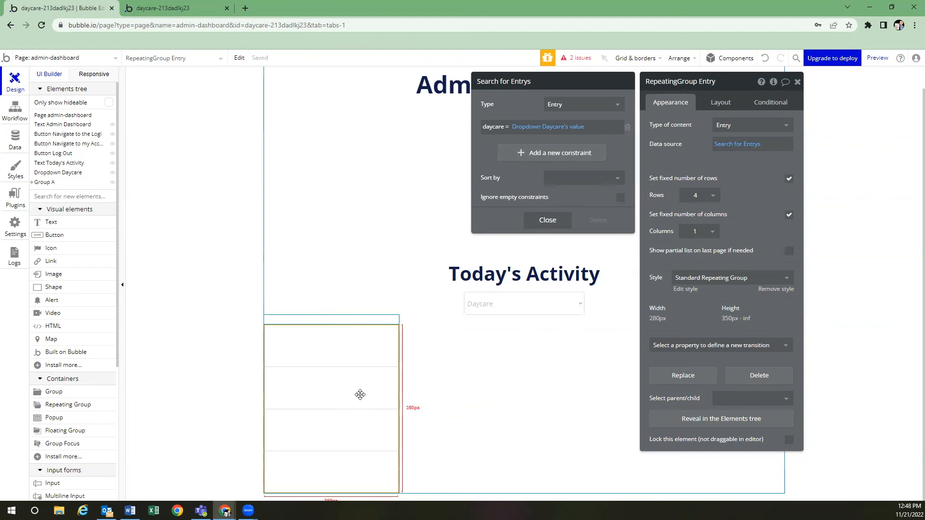
pyautogui.click(360, 345)
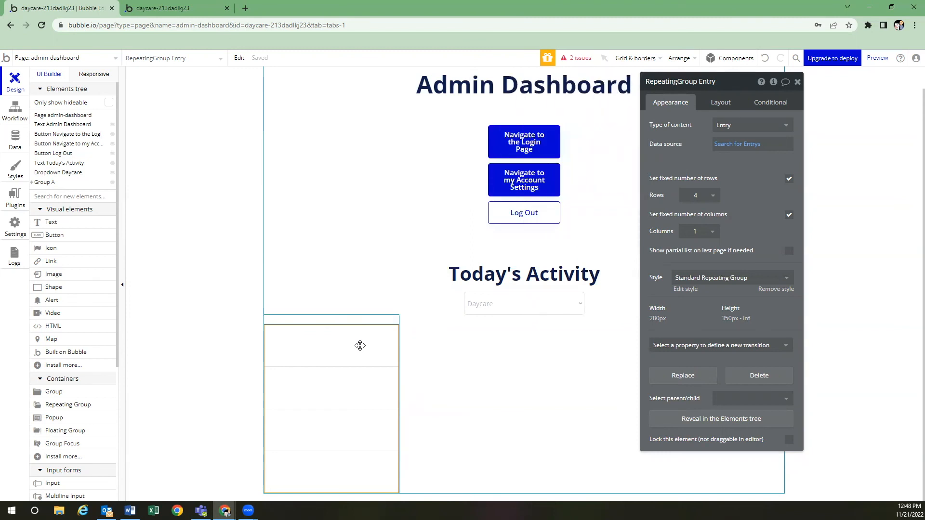
# Place a text in the list's first cell showing Current cell's Entry's child's first-name
pyautogui.click(82, 234)
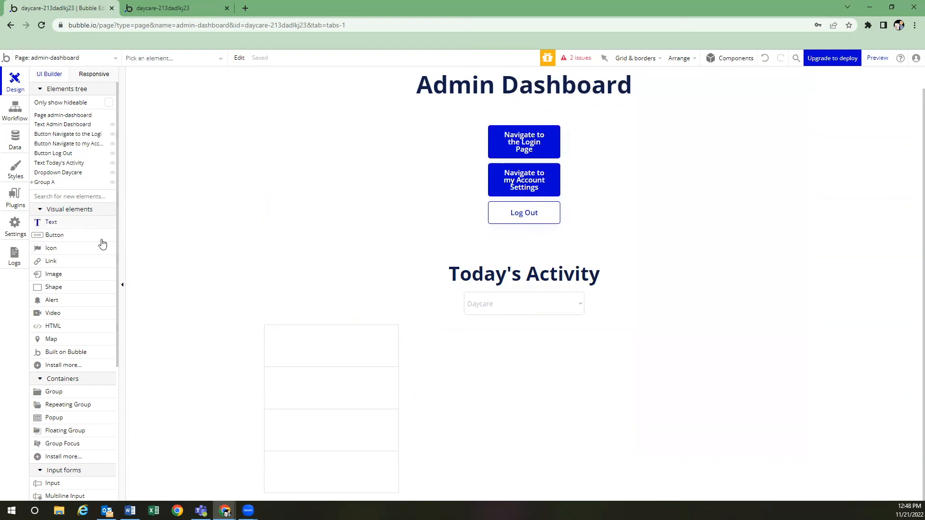
pyautogui.click(307, 344)
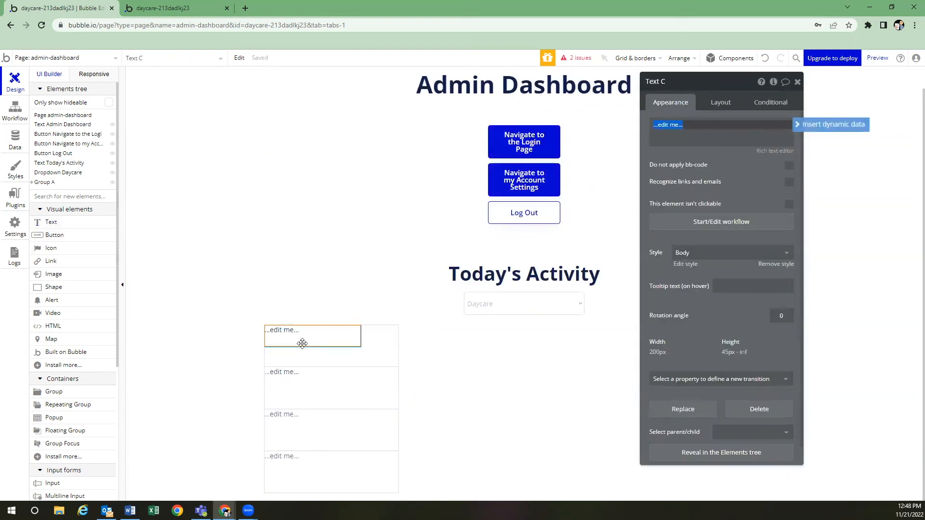
pyautogui.click(809, 126)
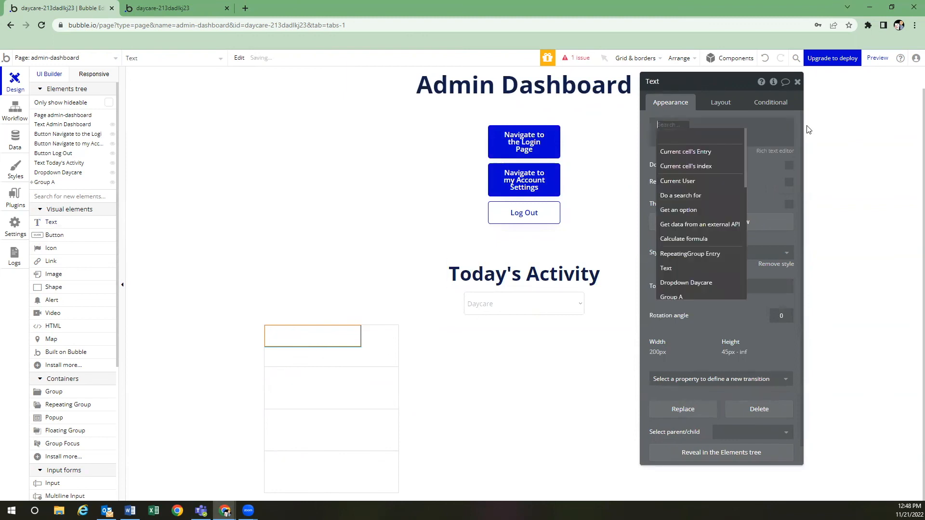
pyautogui.click(716, 157)
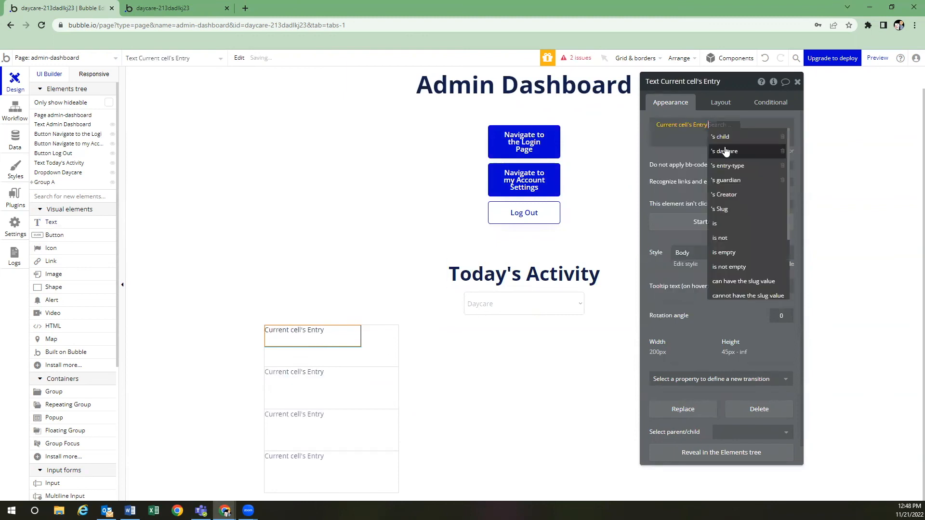
pyautogui.click(726, 151)
pyautogui.click(747, 181)
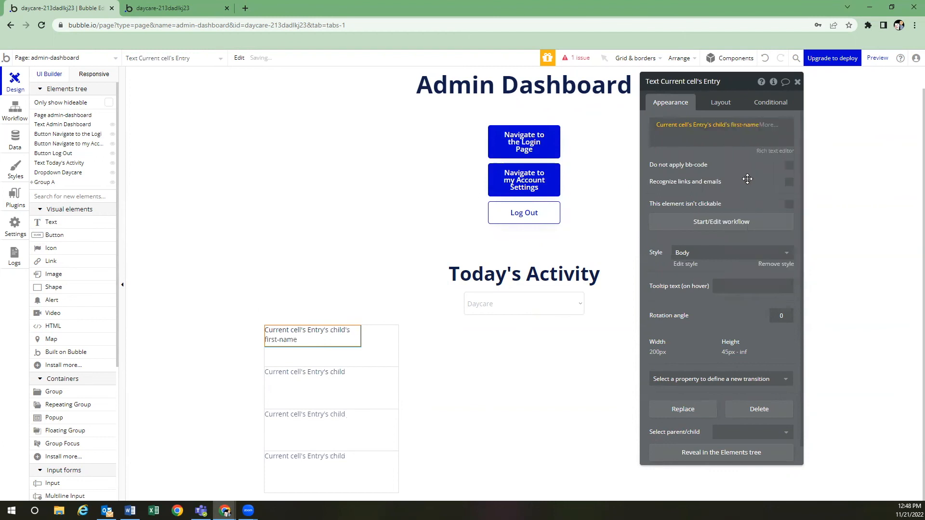
pyautogui.click(699, 135)
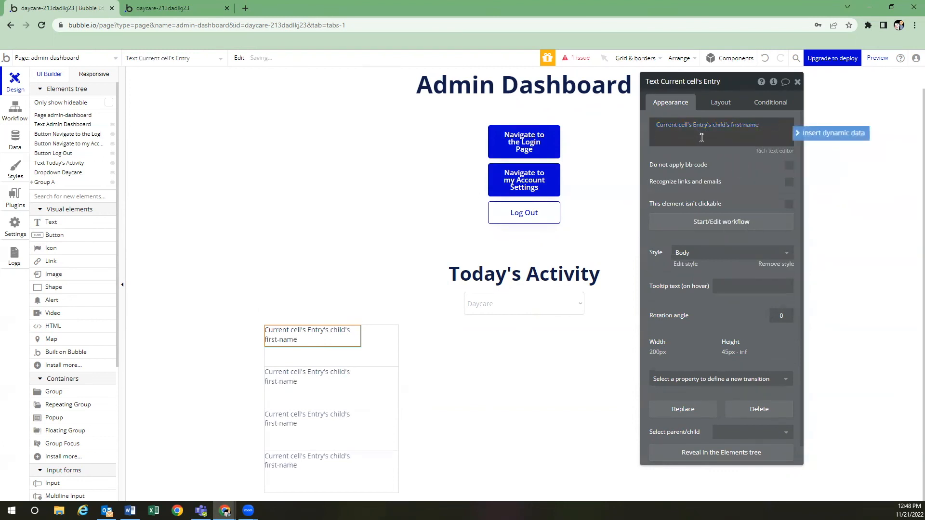
# Append Current cell's Entry's child's last-name after the first name
pyautogui.click(819, 133)
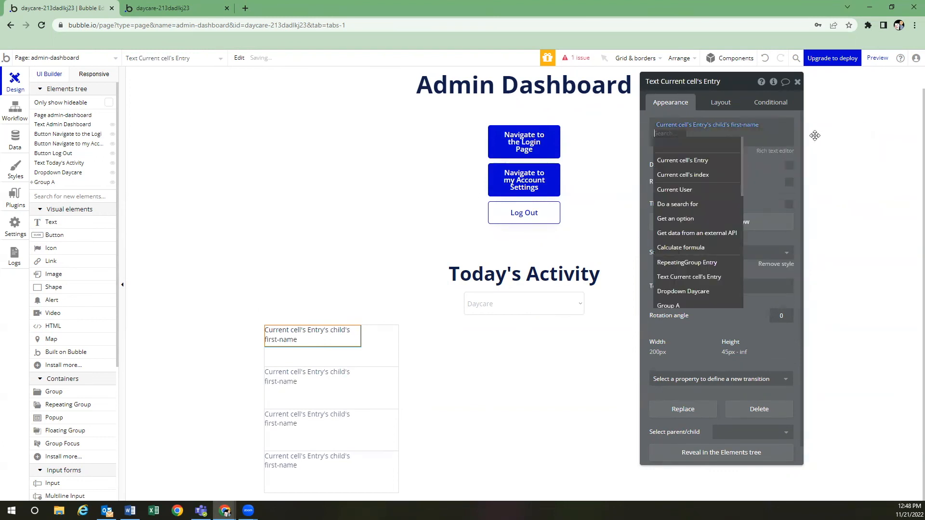
pyautogui.click(719, 159)
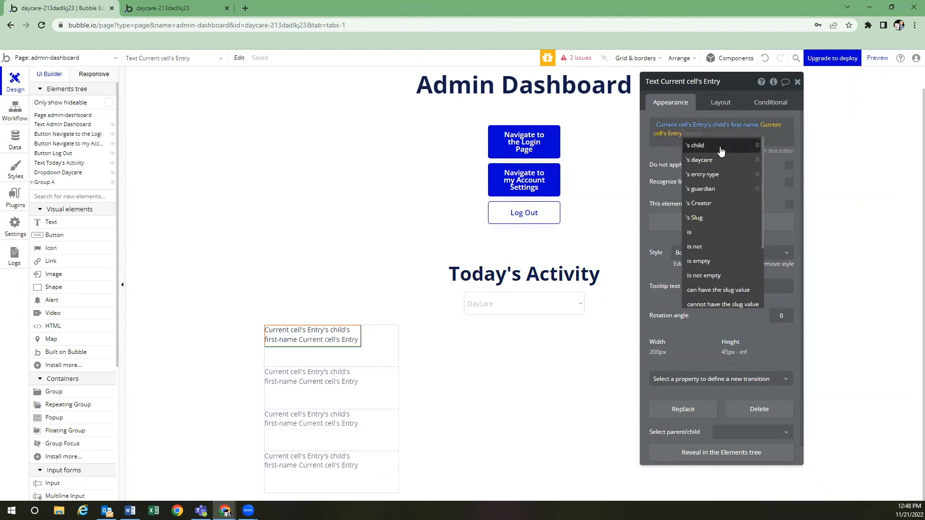
pyautogui.click(697, 145)
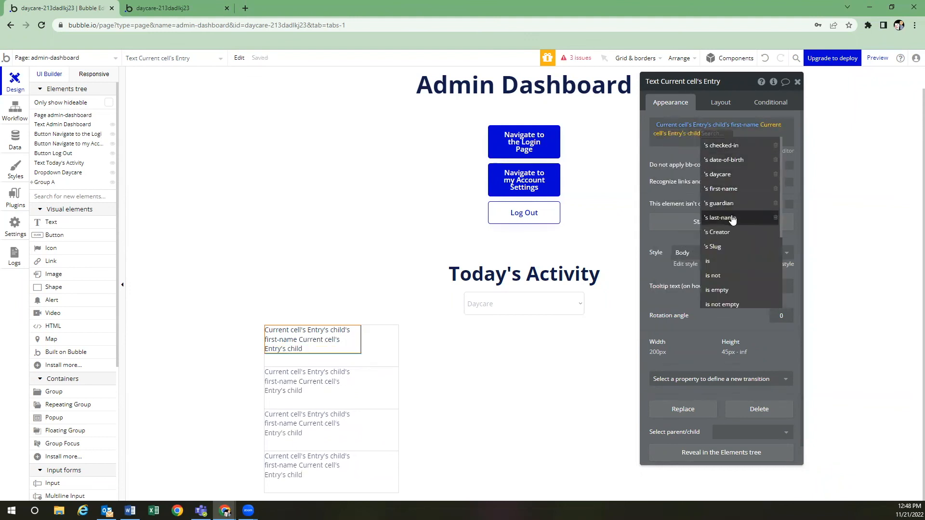
pyautogui.click(723, 217)
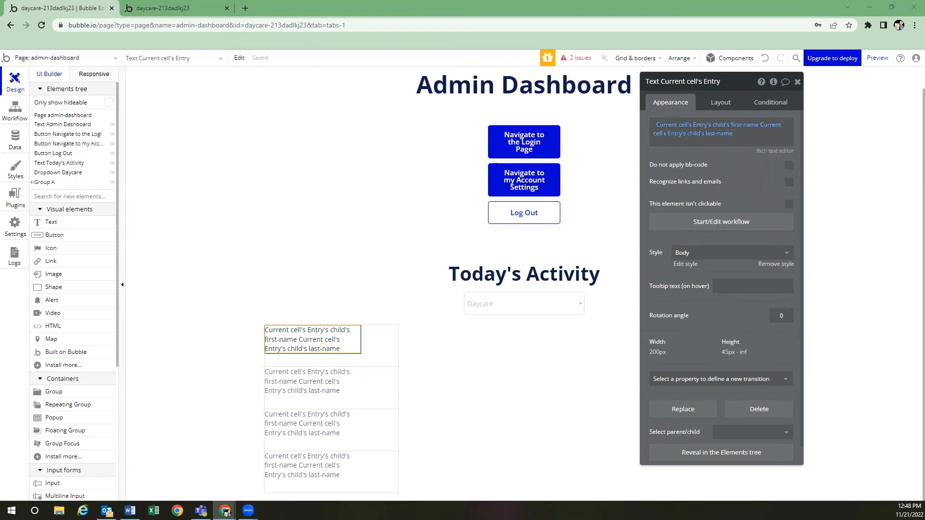
pyautogui.click(57, 222)
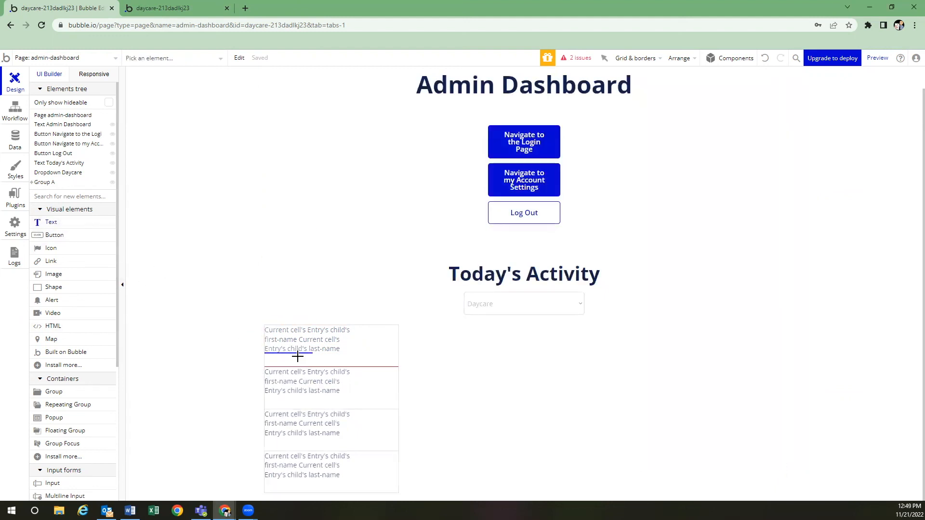
# Add a second text in the cell showing the Entry's entry-type followed by 'at'
pyautogui.click(298, 353)
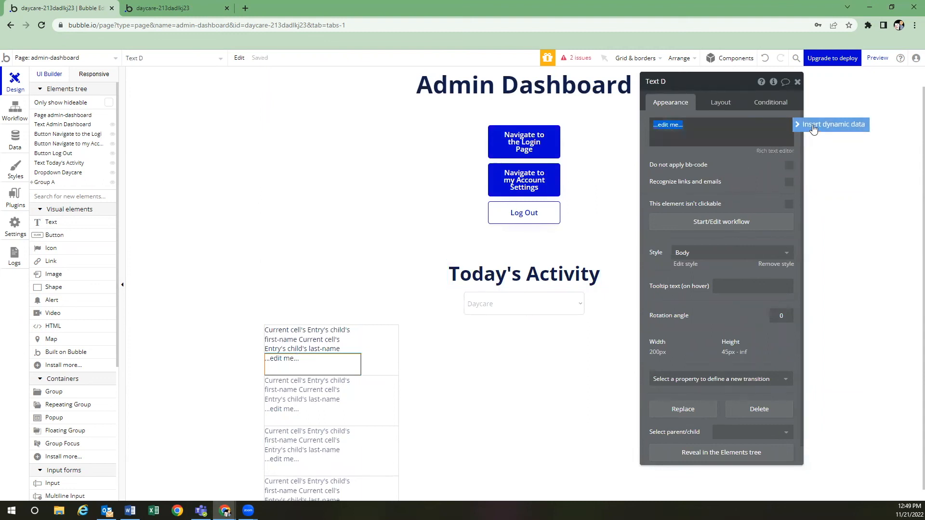
pyautogui.click(839, 124)
pyautogui.click(705, 153)
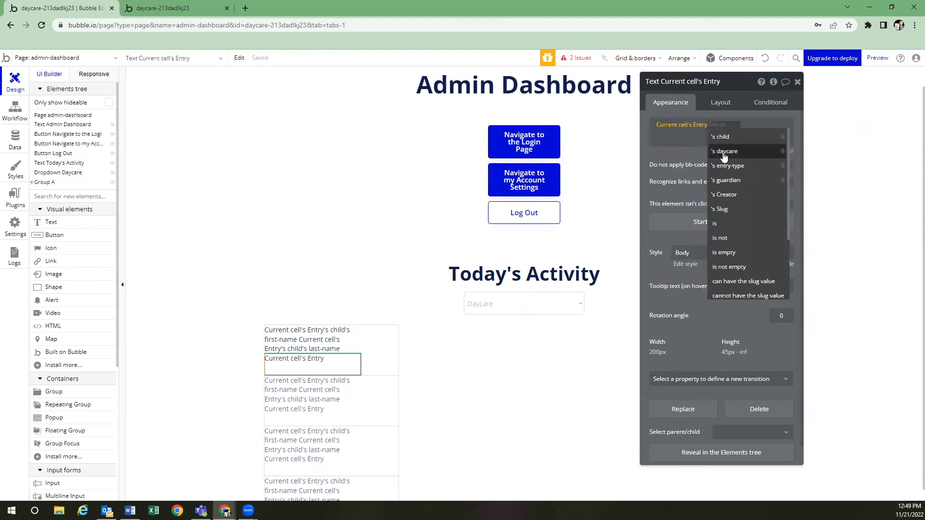
pyautogui.scroll(-3, 741, 240)
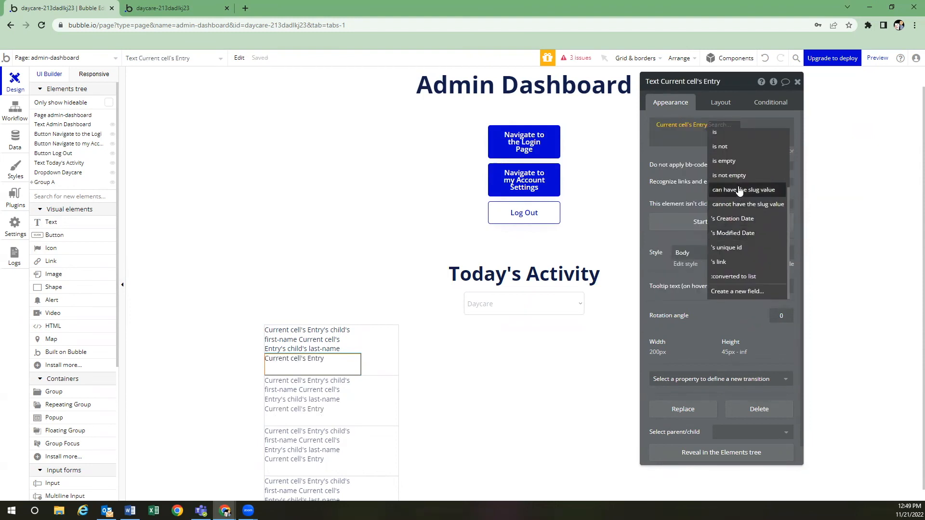
pyautogui.scroll(3, 741, 191)
pyautogui.click(743, 166)
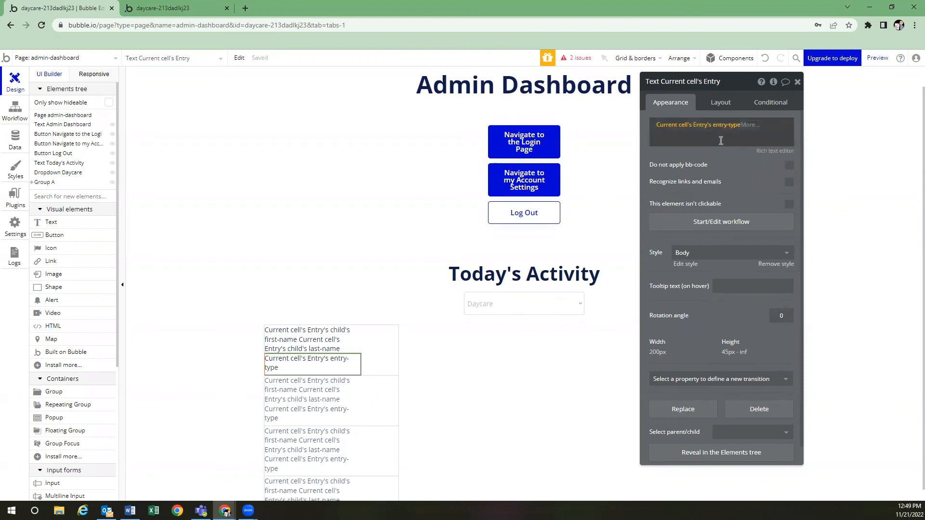
pyautogui.click(742, 138)
pyautogui.write('at')
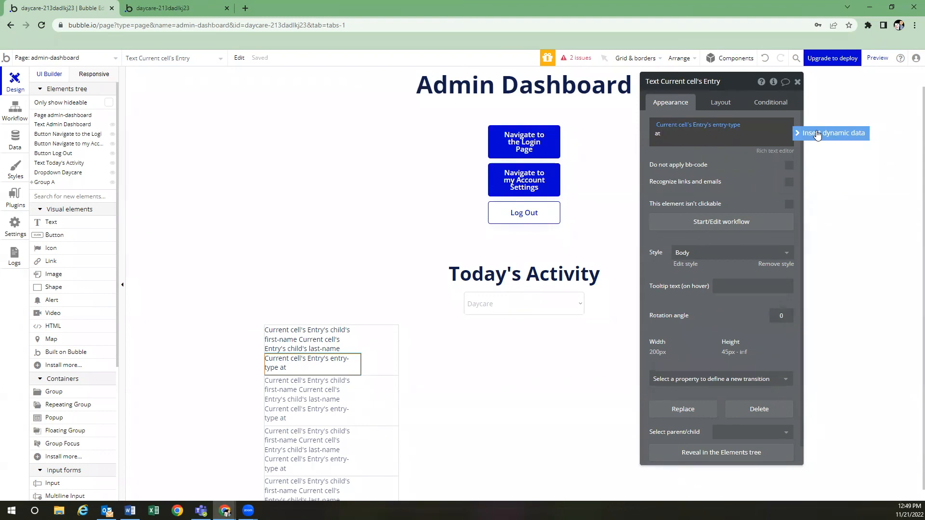
# Insert Current cell's Entry's Modified Date after 'at'
pyautogui.click(817, 135)
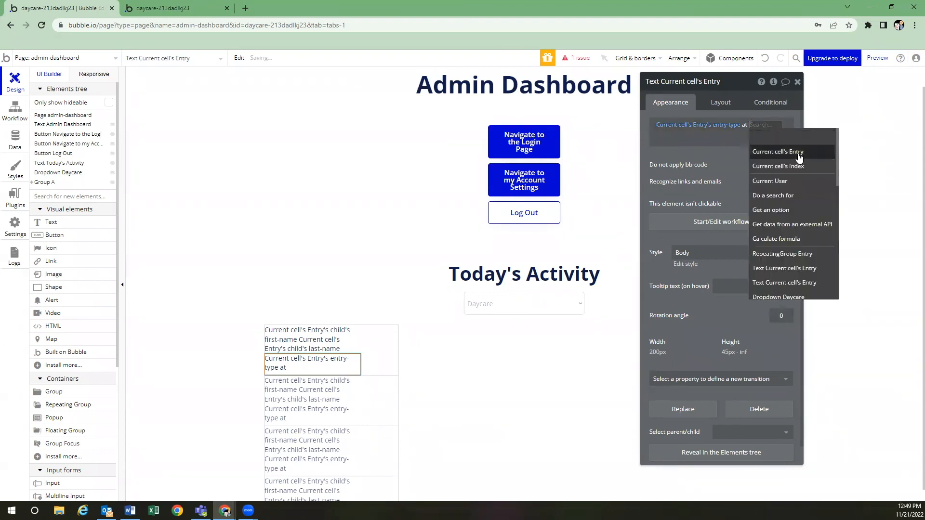
pyautogui.click(798, 151)
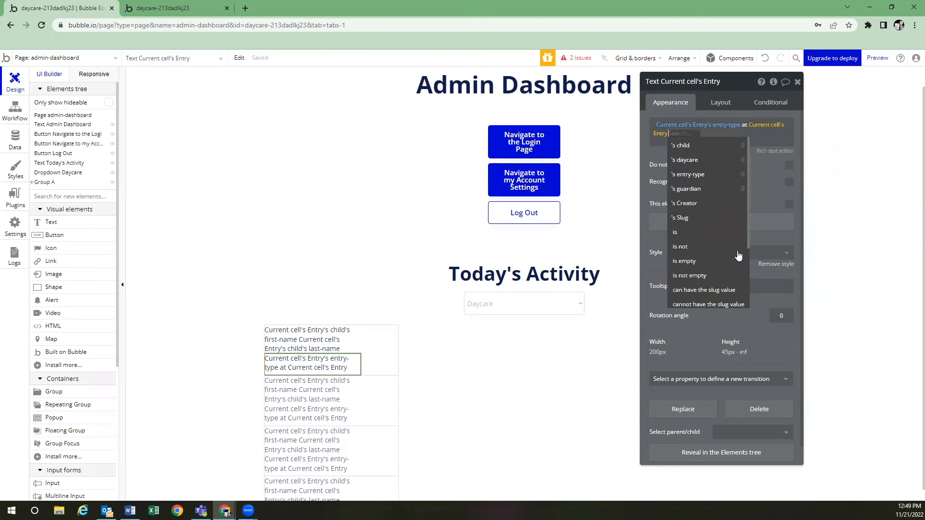
pyautogui.scroll(-1, 710, 251)
pyautogui.click(706, 240)
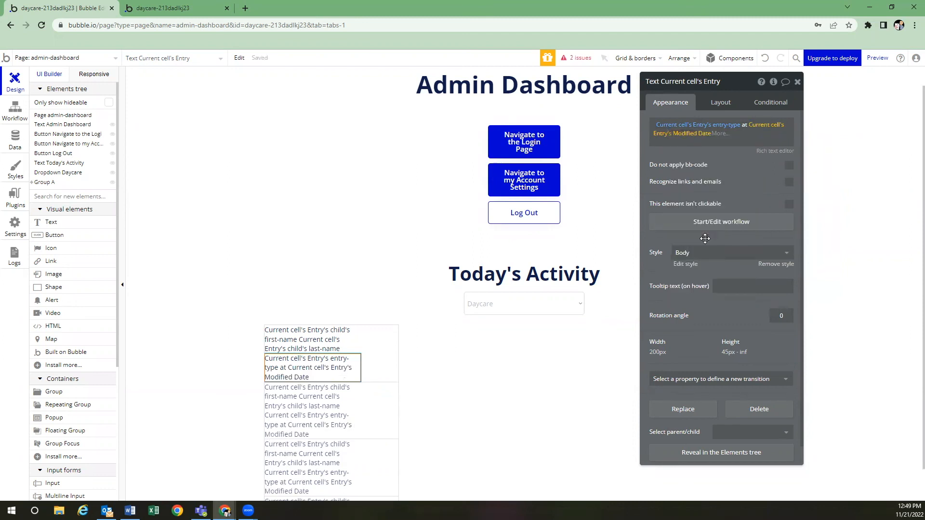
pyautogui.click(720, 136)
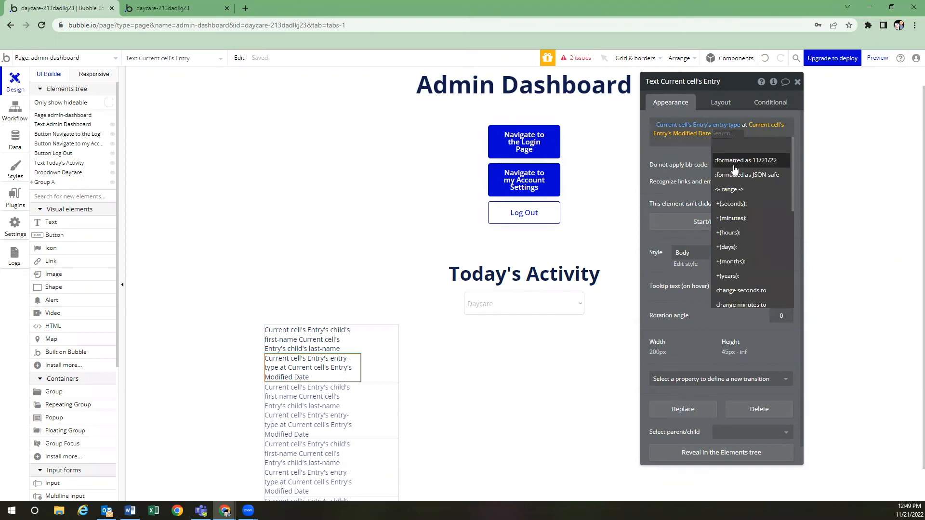
# Format the Modified Date as 11/21/22, then add it again on a new line formatted as 12:50 pm
pyautogui.click(730, 160)
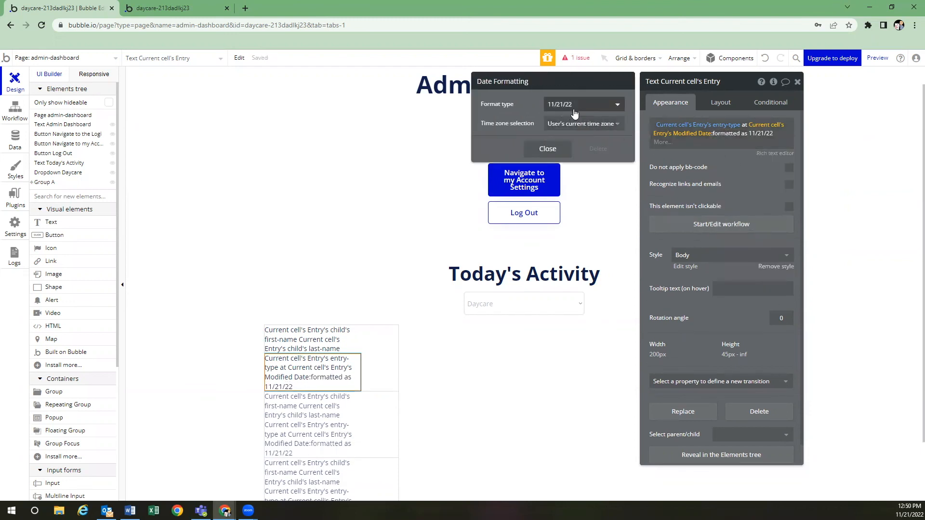
pyautogui.click(554, 150)
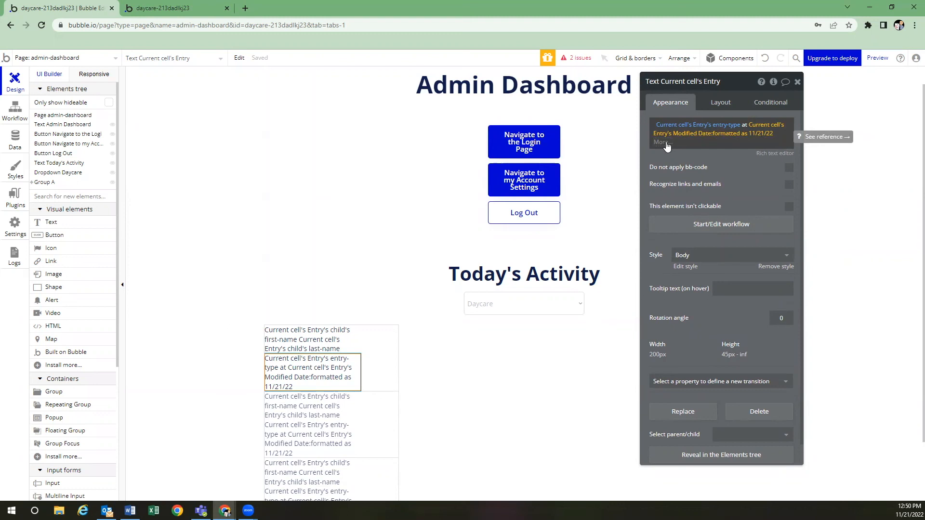
pyautogui.click(703, 141)
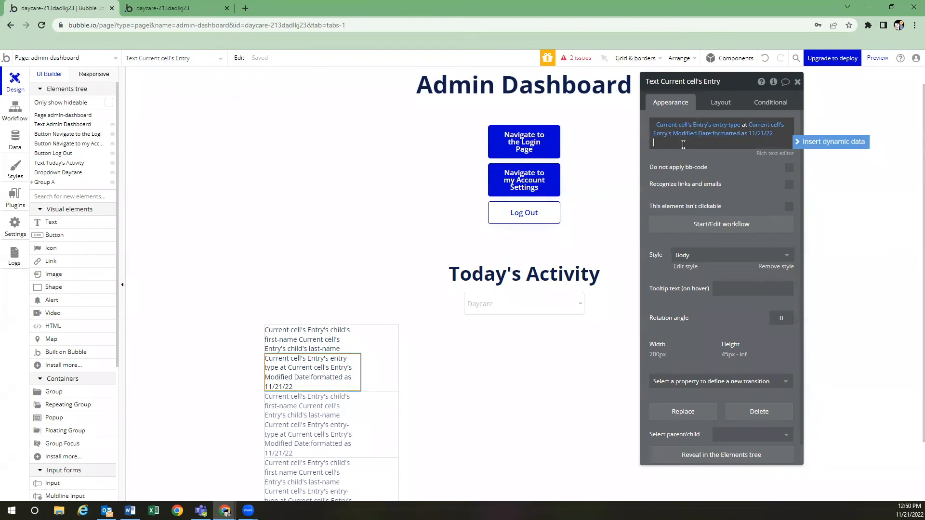
pyautogui.click(815, 141)
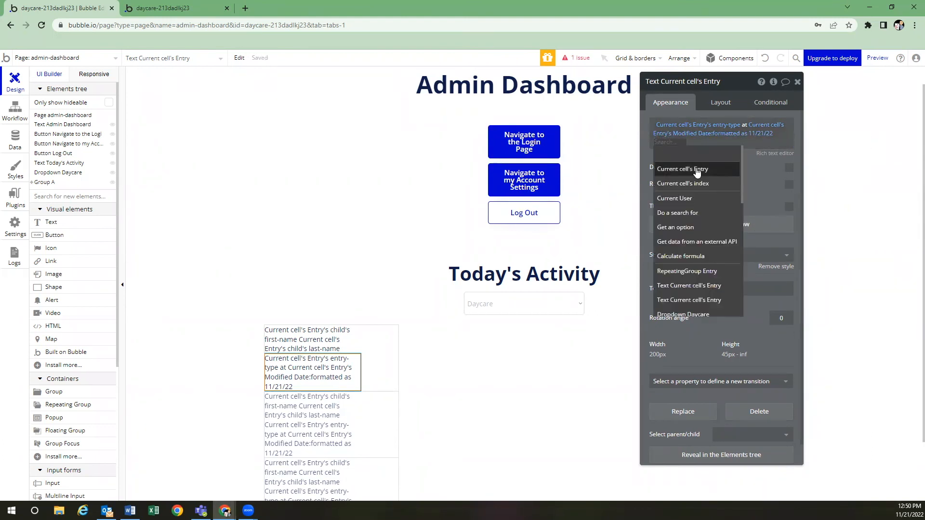
pyautogui.click(688, 171)
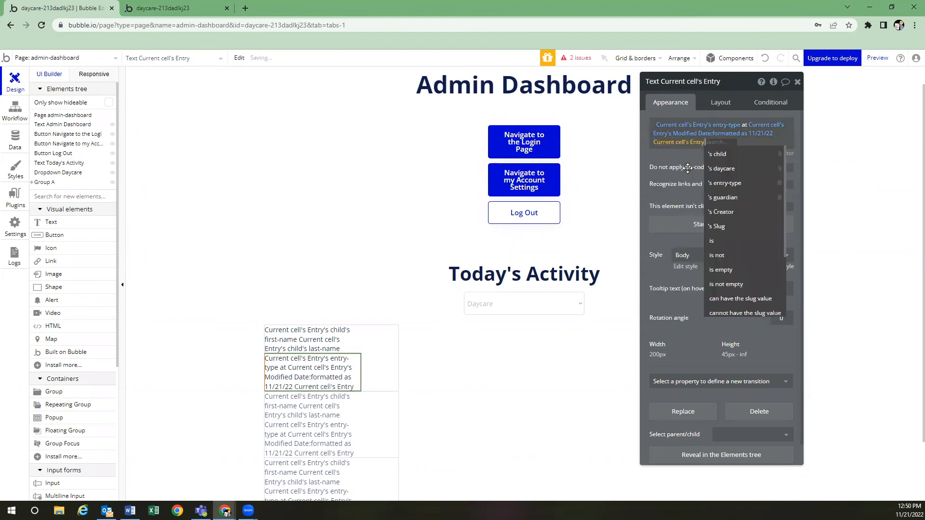
pyautogui.scroll(-2, 727, 238)
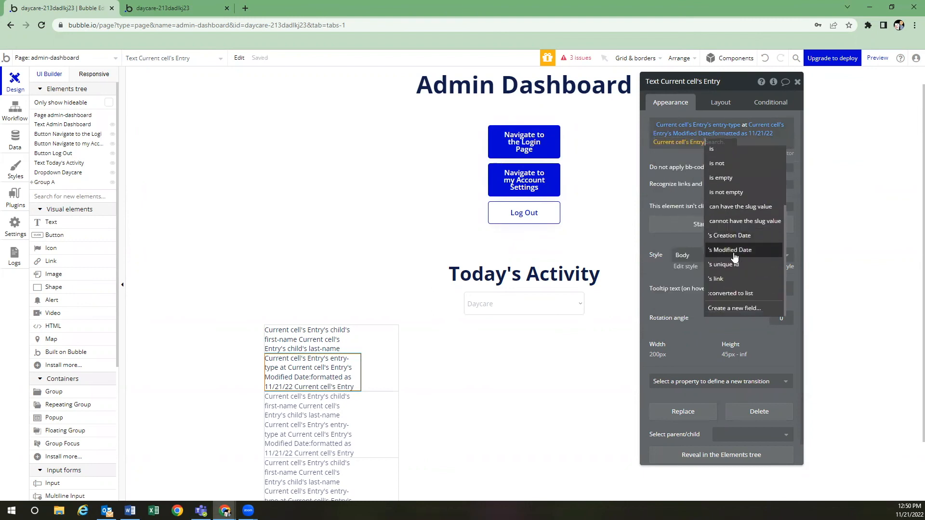
pyautogui.click(730, 244)
pyautogui.click(758, 142)
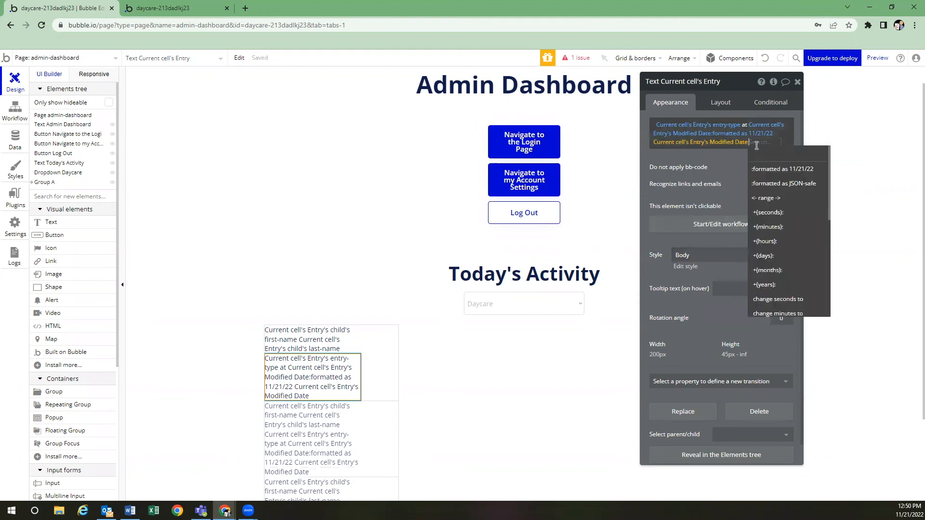
pyautogui.click(768, 166)
pyautogui.click(585, 110)
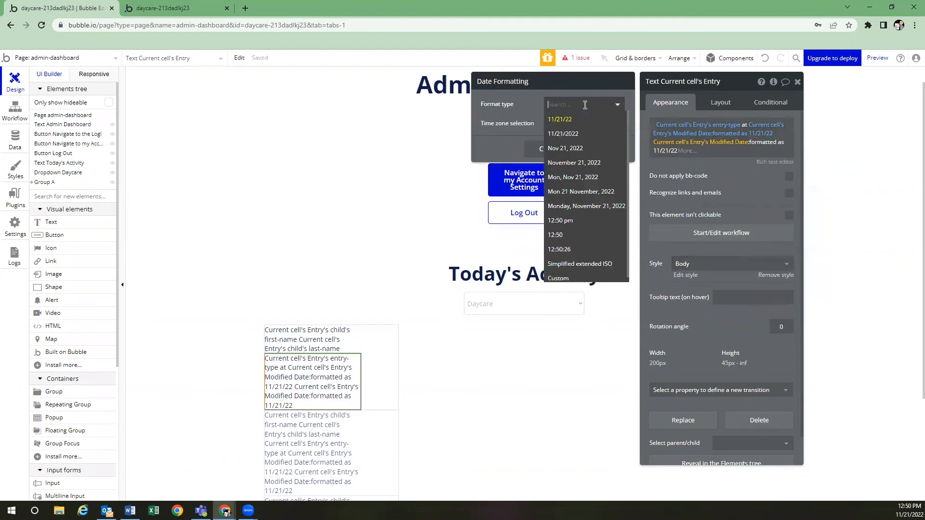
pyautogui.click(569, 223)
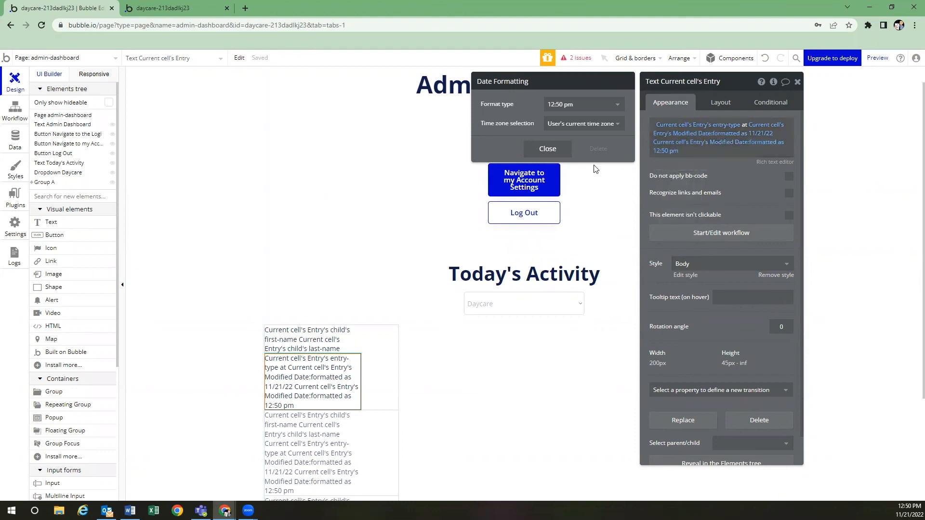
pyautogui.click(385, 348)
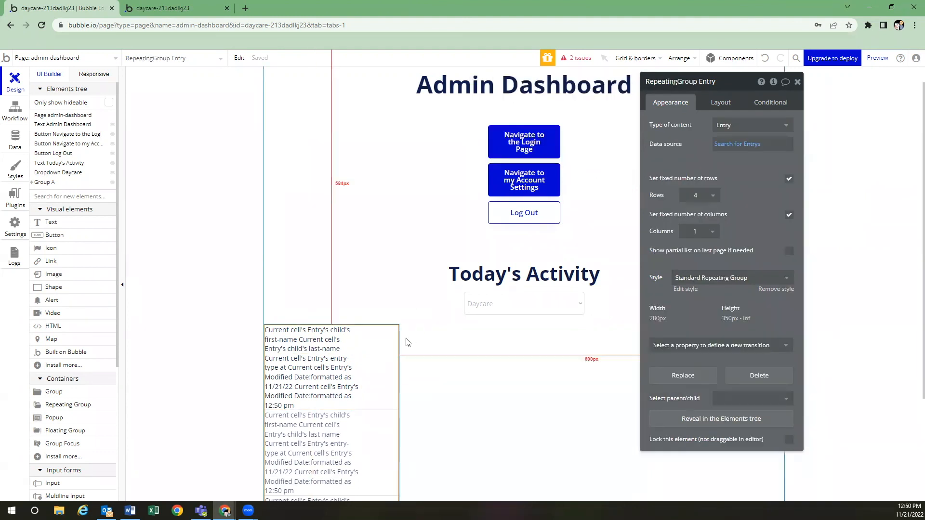
# Add an Entry search constraint: Modified Date > Current date/time +(days): -1
pyautogui.click(736, 144)
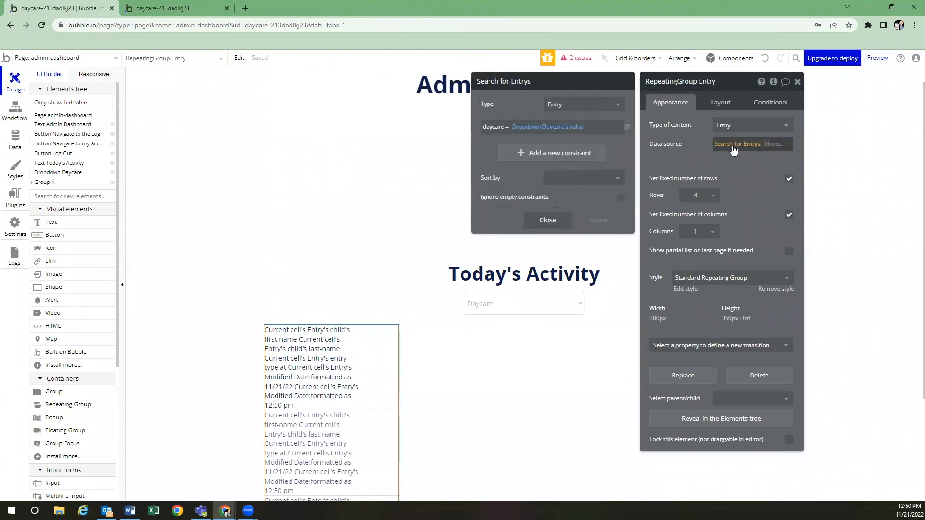
pyautogui.click(536, 154)
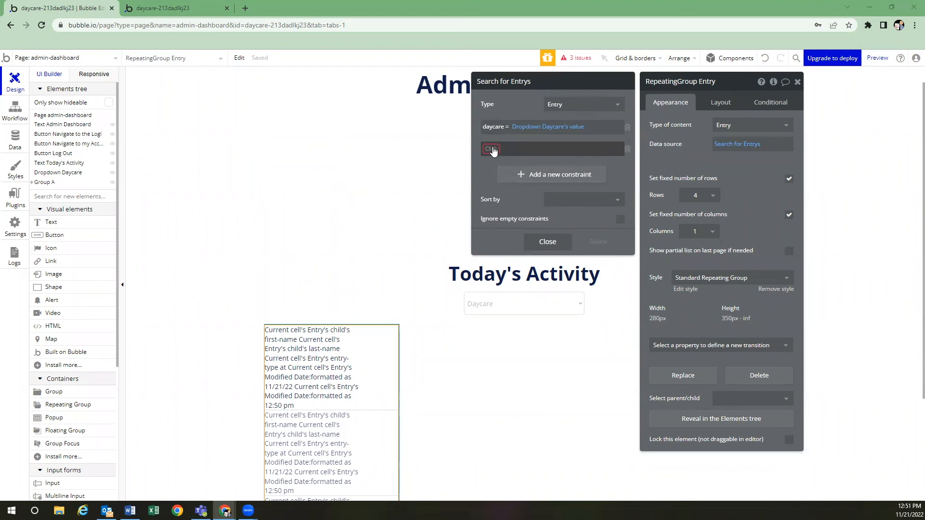
pyautogui.click(491, 149)
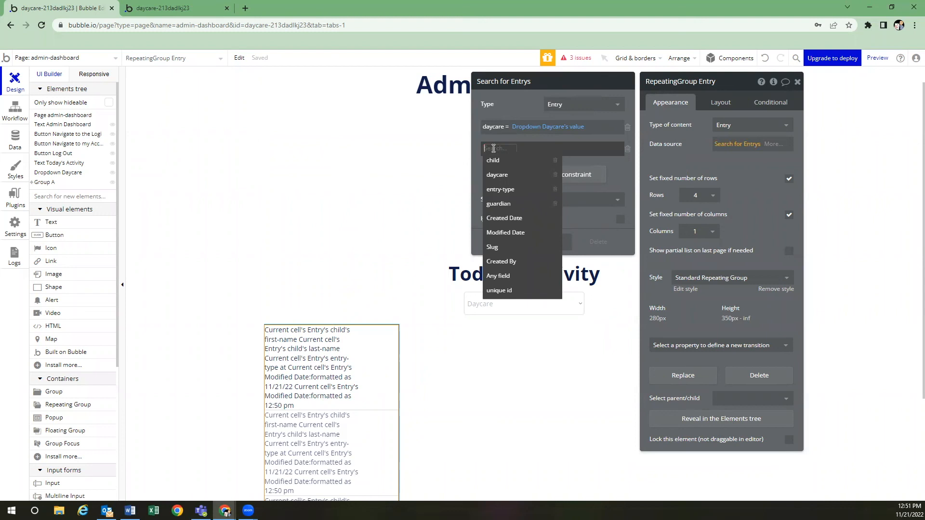
pyautogui.click(522, 233)
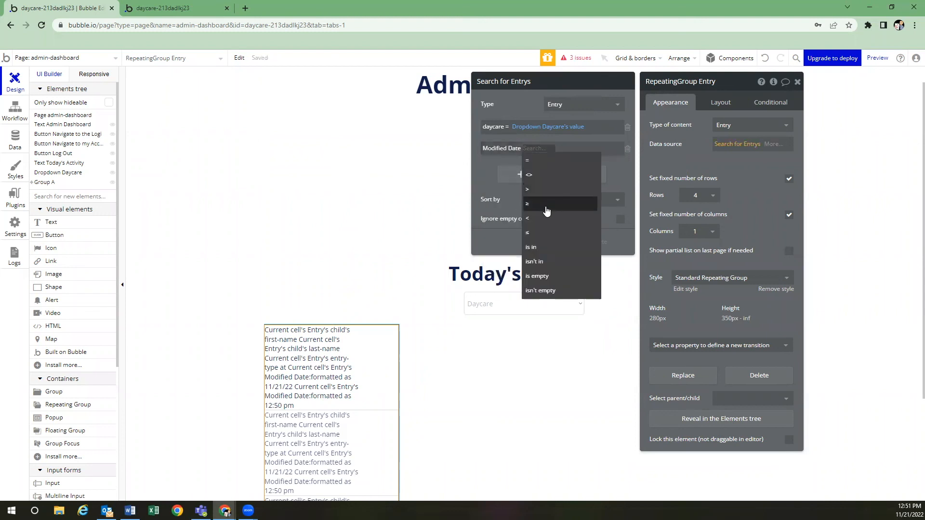
pyautogui.click(548, 189)
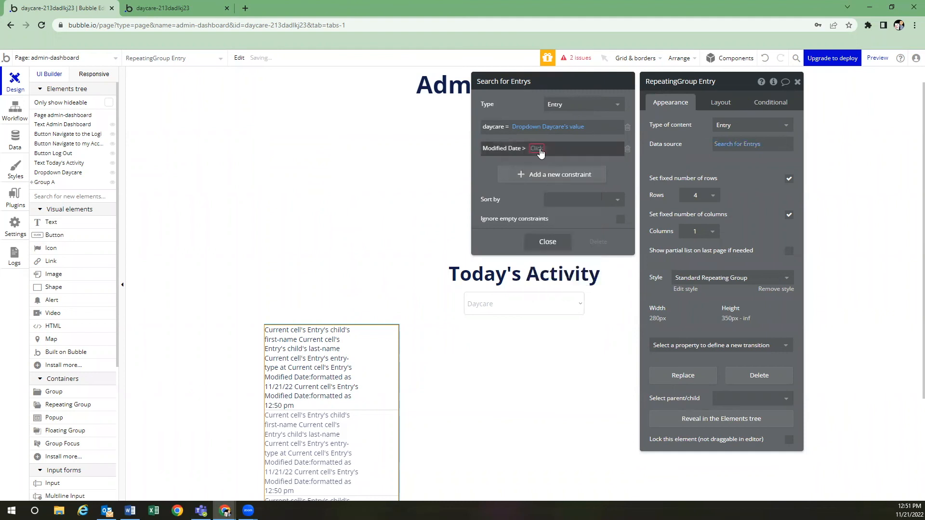
pyautogui.click(536, 148)
pyautogui.write('c')
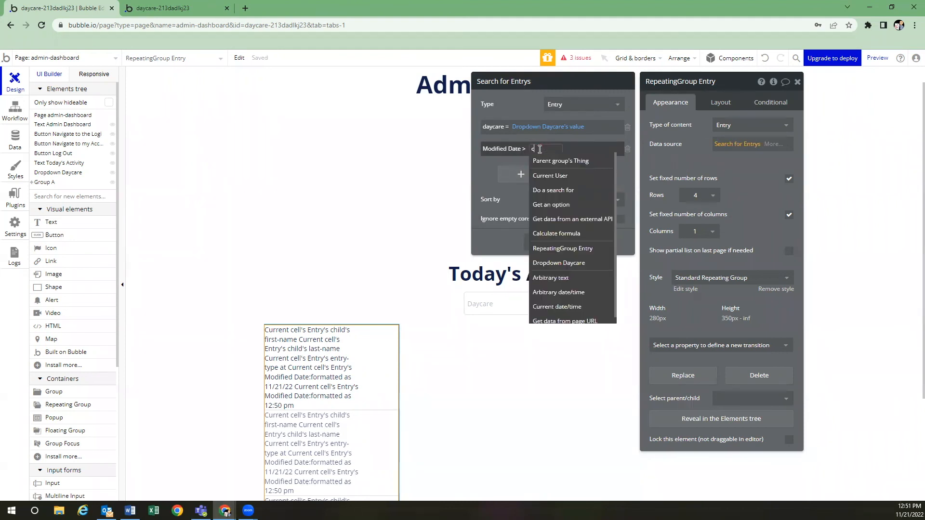
pyautogui.write('urrent')
pyautogui.click(562, 176)
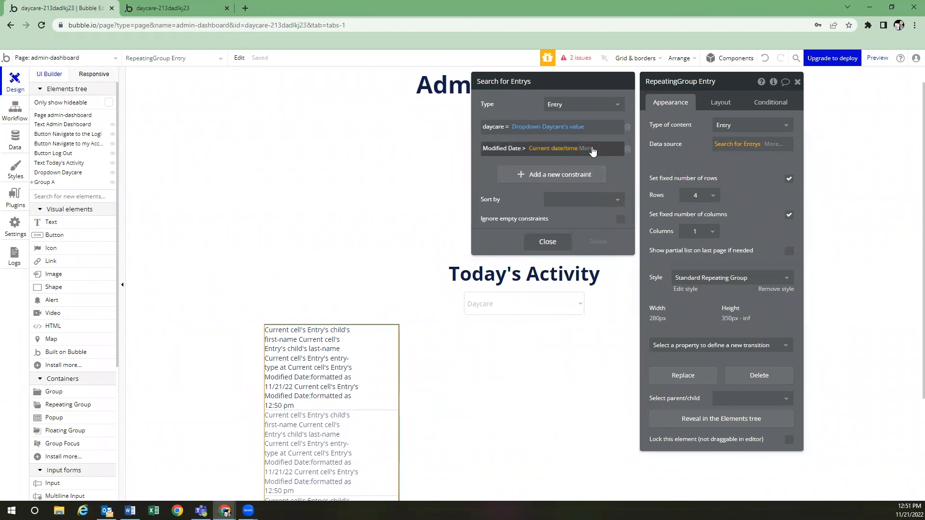
pyautogui.click(591, 149)
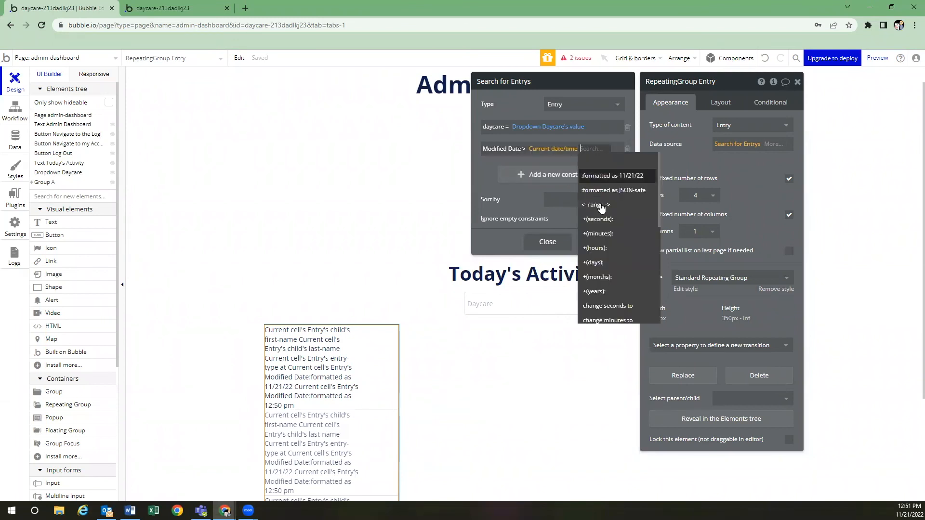
pyautogui.click(595, 263)
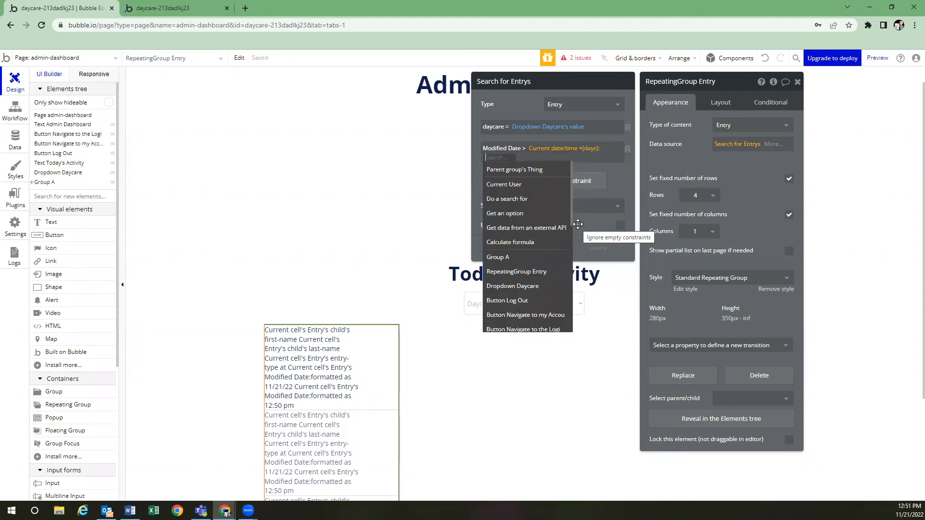
pyautogui.write('-1')
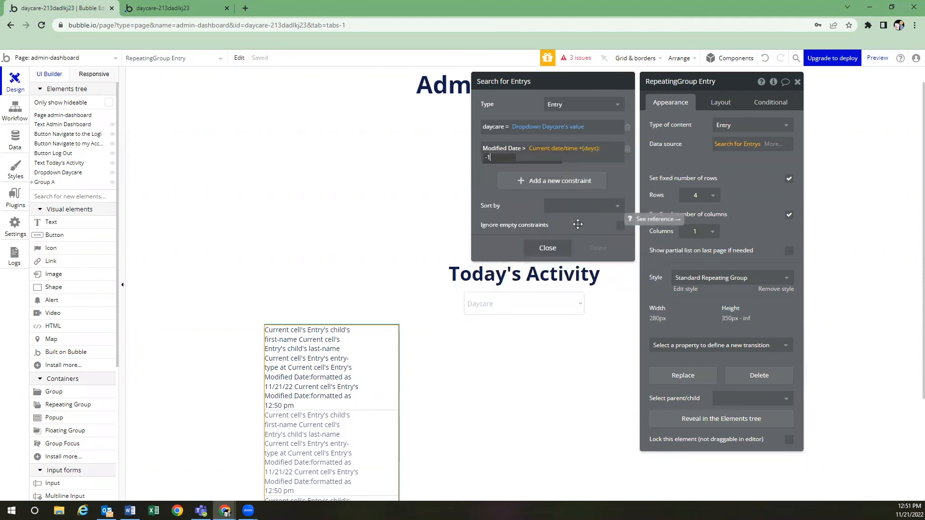
pyautogui.click(486, 176)
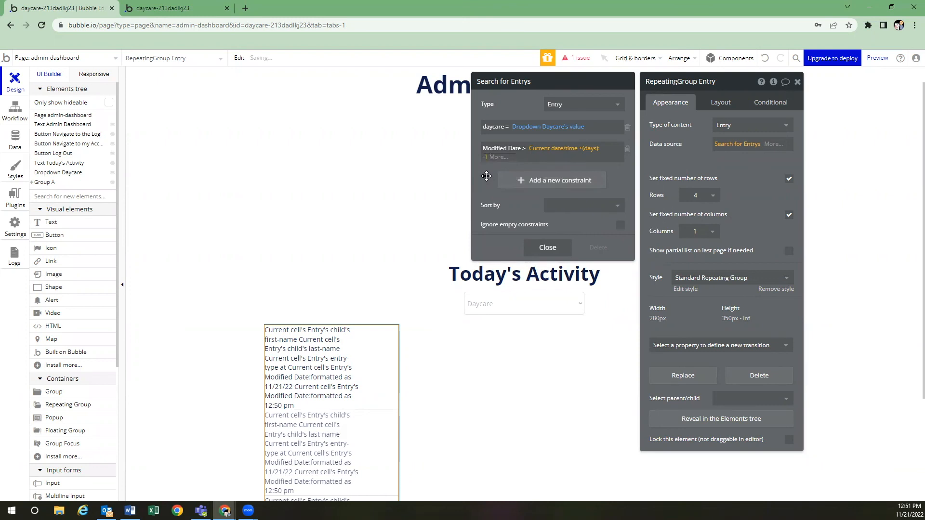
# Change the compared date's hours to 23, minutes to 59 and seconds to 59
pyautogui.click(500, 158)
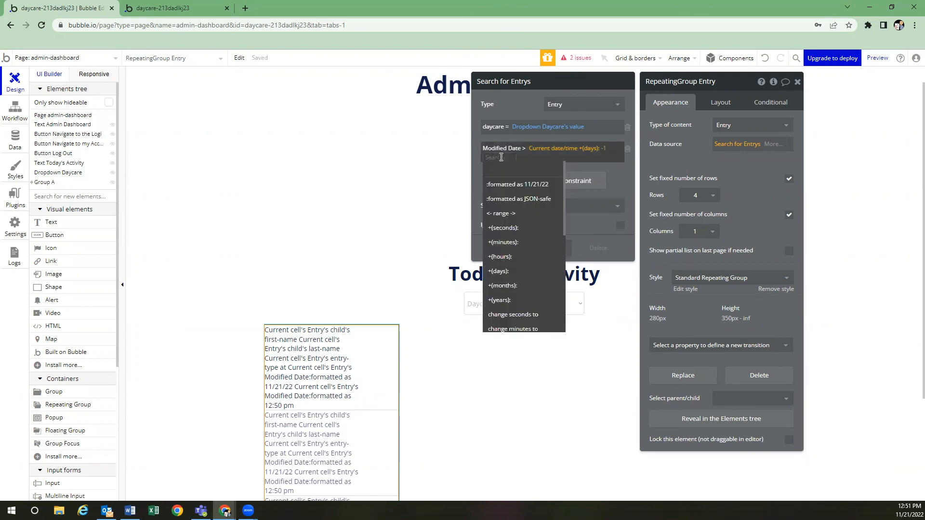
pyautogui.write('change')
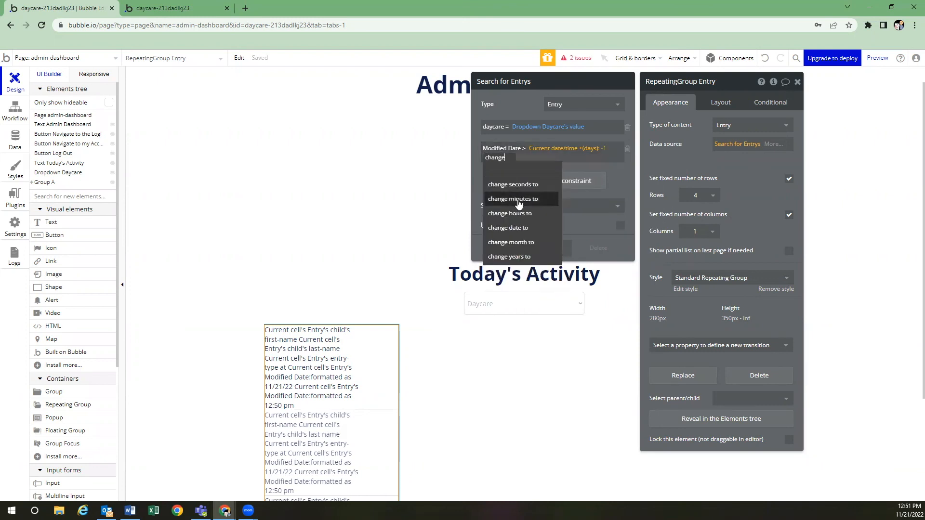
pyautogui.click(517, 213)
pyautogui.write('23')
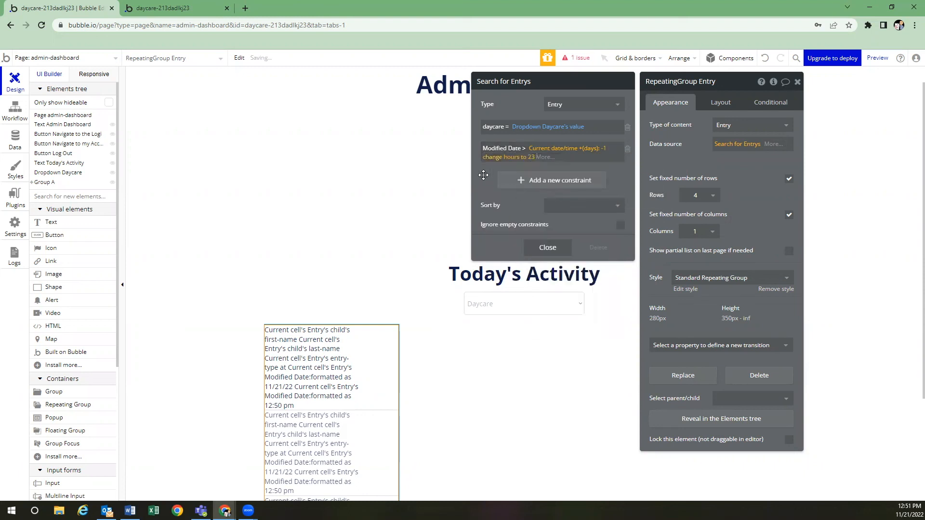
pyautogui.click(547, 155)
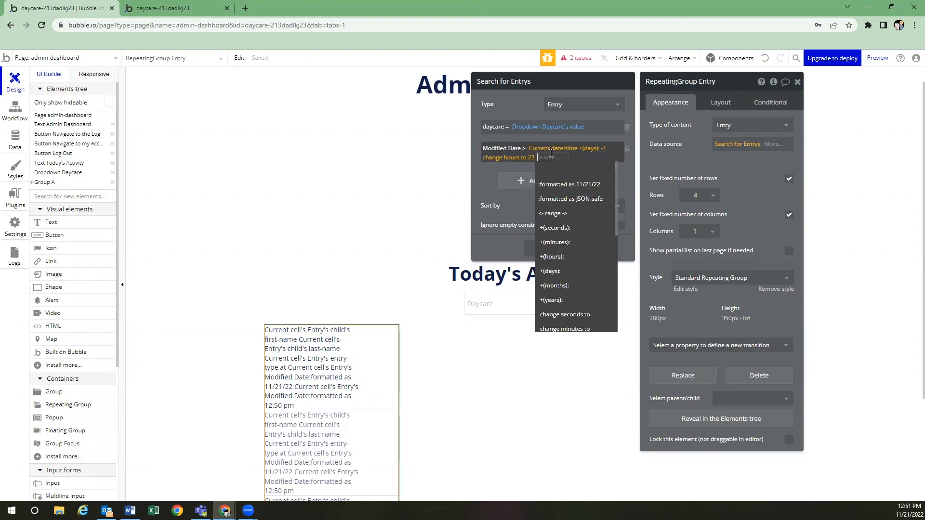
pyautogui.write('change minutes to 59')
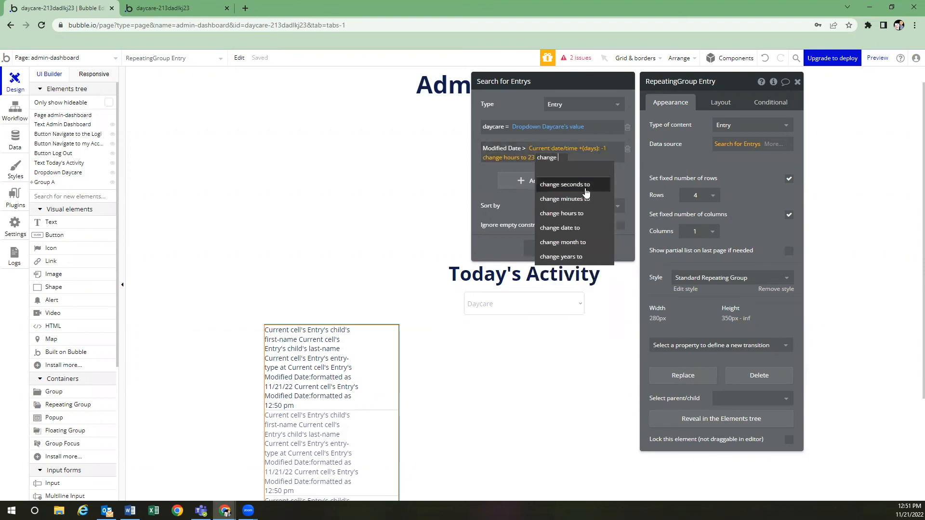
pyautogui.click(564, 199)
pyautogui.write('59')
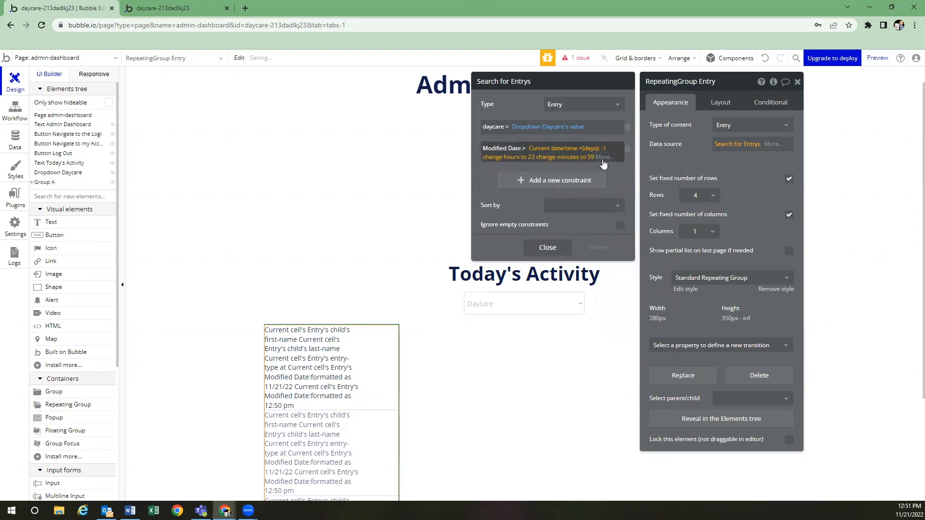
pyautogui.click(605, 156)
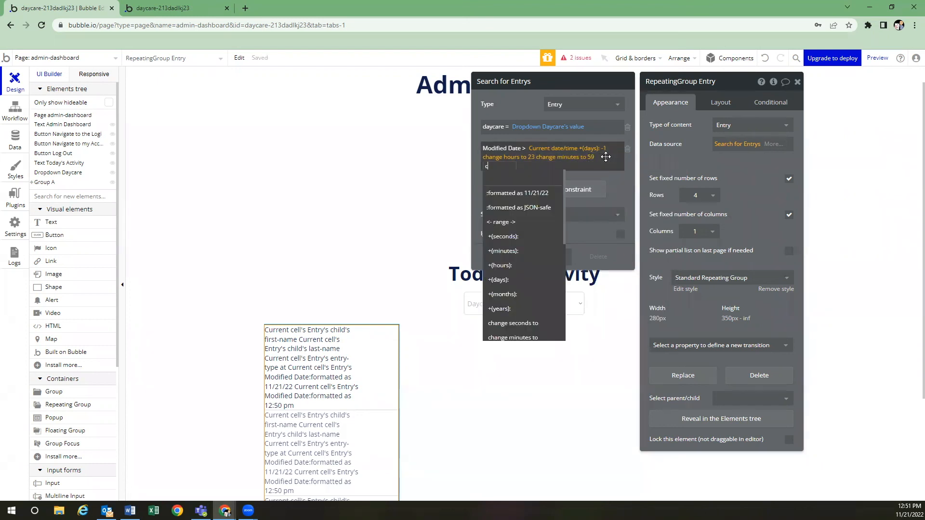
pyautogui.write('c')
pyautogui.click(499, 194)
pyautogui.write('59')
pyautogui.click(484, 194)
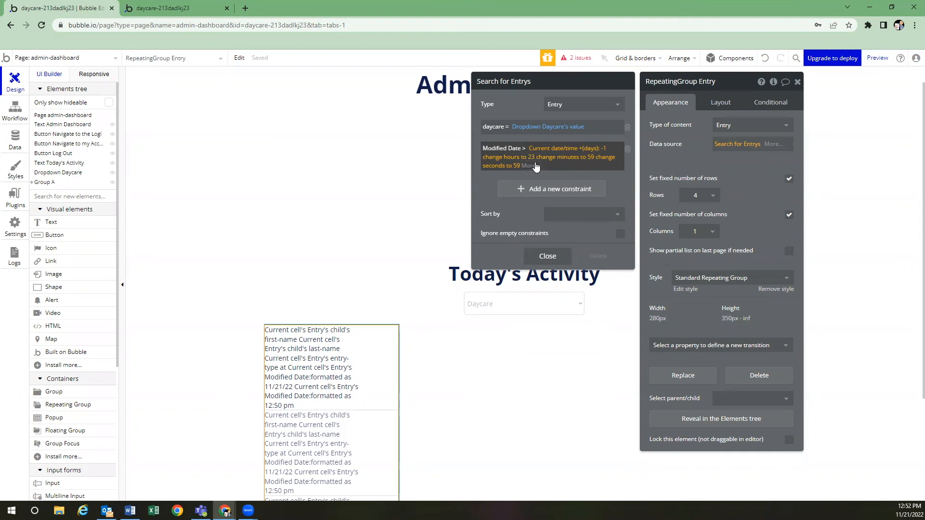
# Add an Entry search constraint: Modified Date < Current date/time
pyautogui.click(539, 188)
pyautogui.click(491, 185)
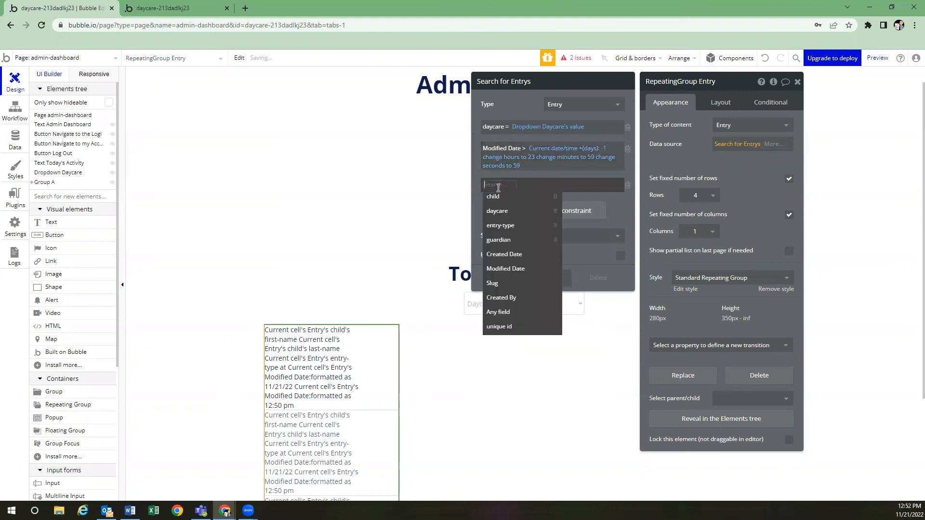
pyautogui.rightClick(495, 260)
pyautogui.click(478, 189)
pyautogui.click(479, 190)
pyautogui.click(495, 186)
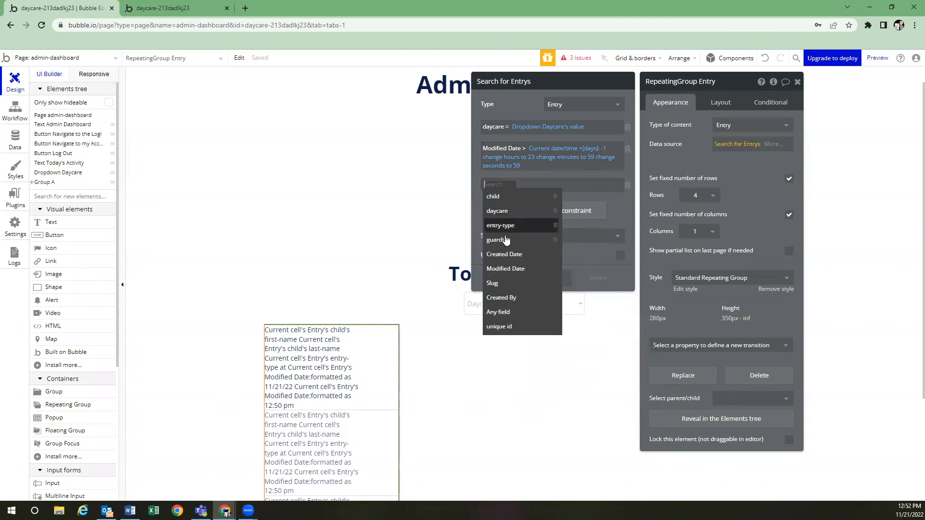
pyautogui.click(506, 269)
pyautogui.click(532, 188)
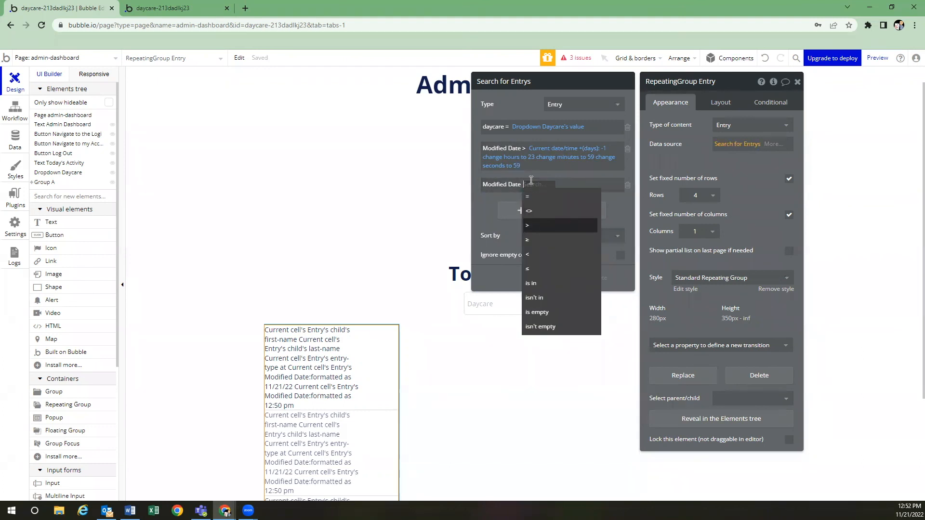
pyautogui.click(548, 253)
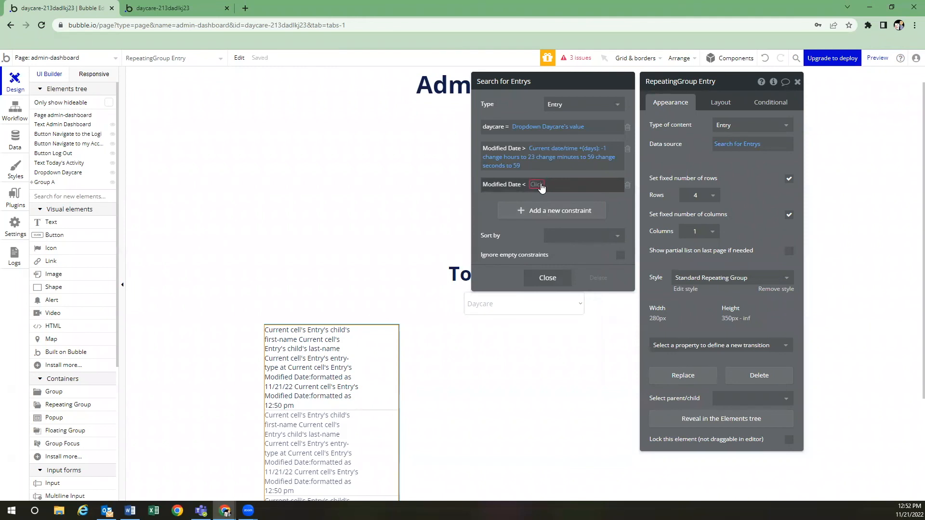
pyautogui.click(536, 185)
pyautogui.write('curren')
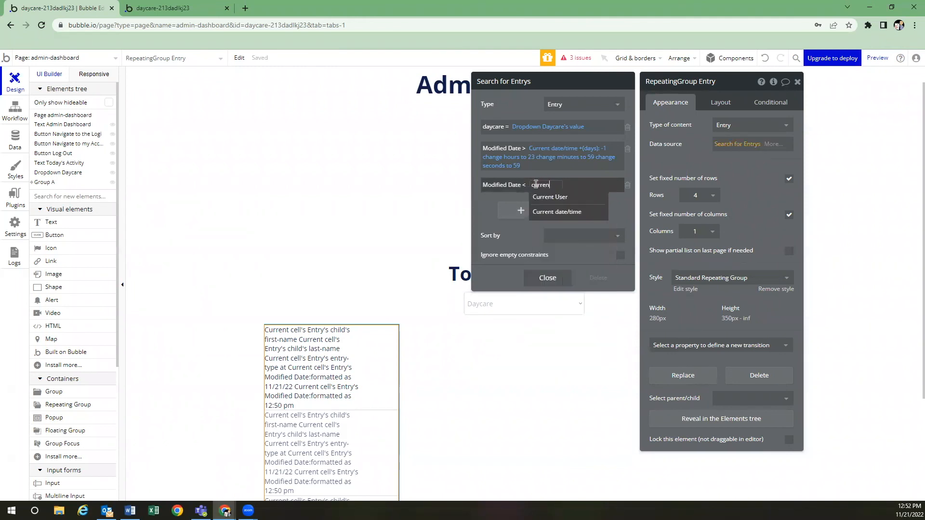
pyautogui.click(572, 212)
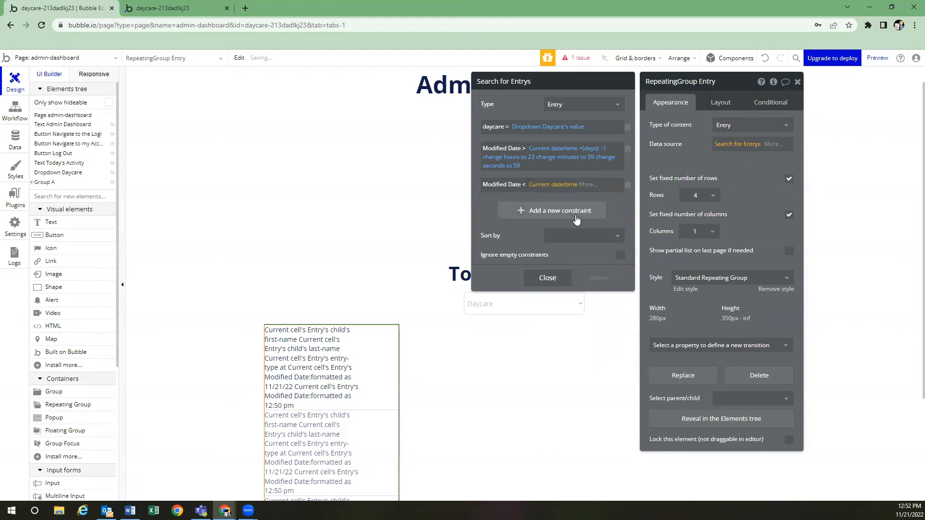
# Change the upper-bound date's hours to 23, minutes to 59 and seconds to 59
pyautogui.click(587, 185)
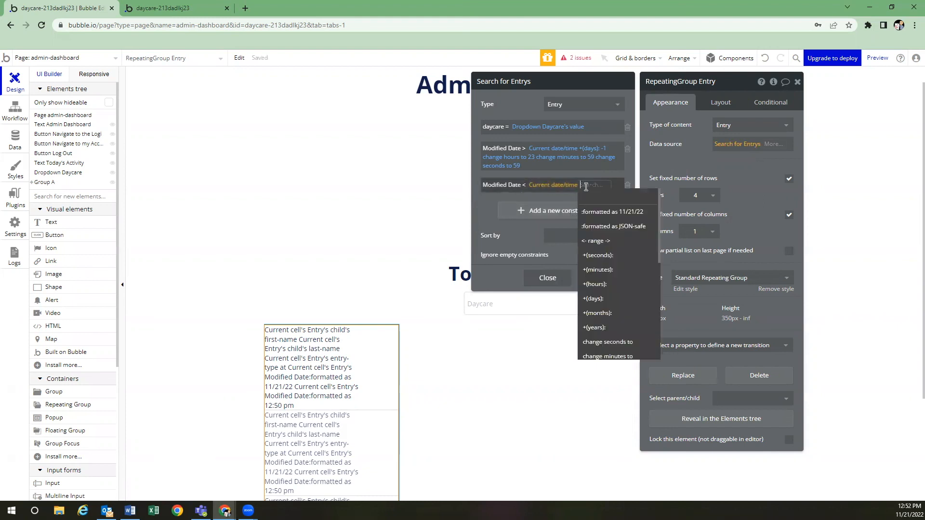
pyautogui.write('change')
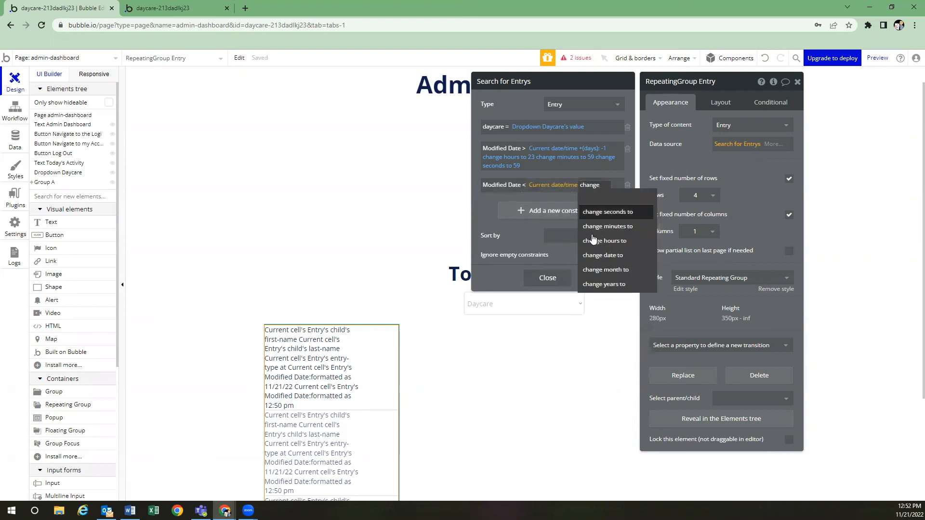
pyautogui.click(600, 240)
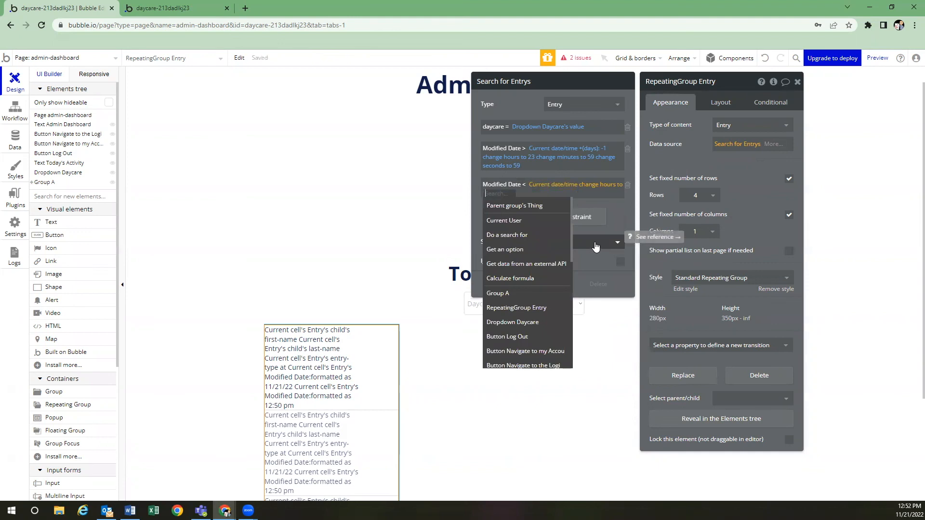
pyautogui.write('23')
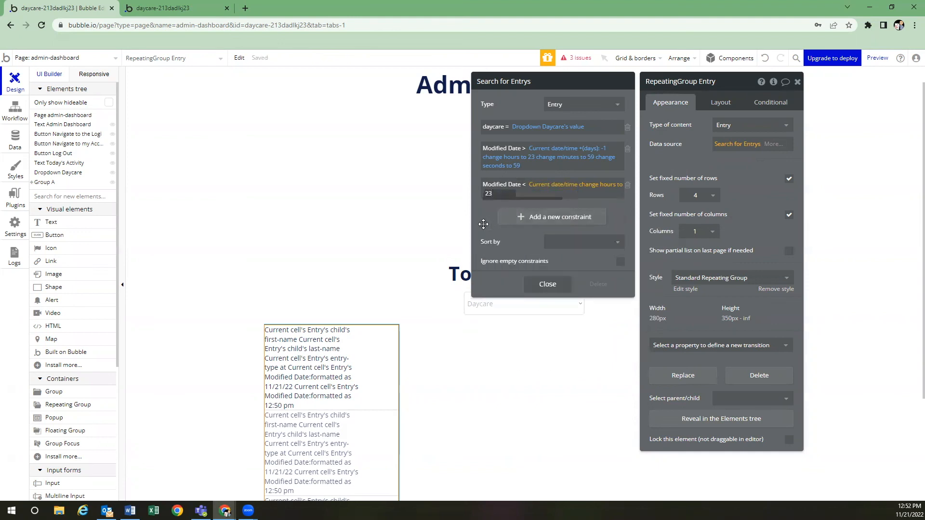
pyautogui.click(503, 194)
pyautogui.write('chan')
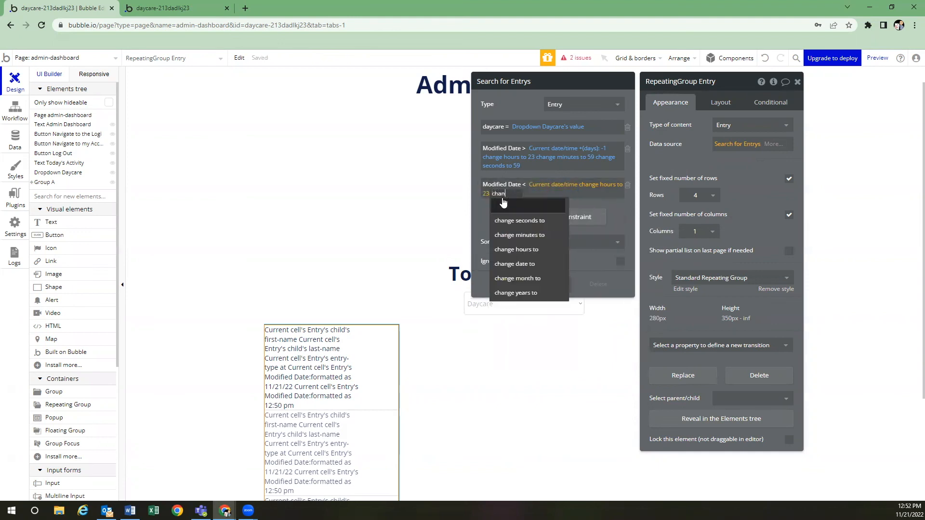
pyautogui.write('ge')
pyautogui.click(515, 236)
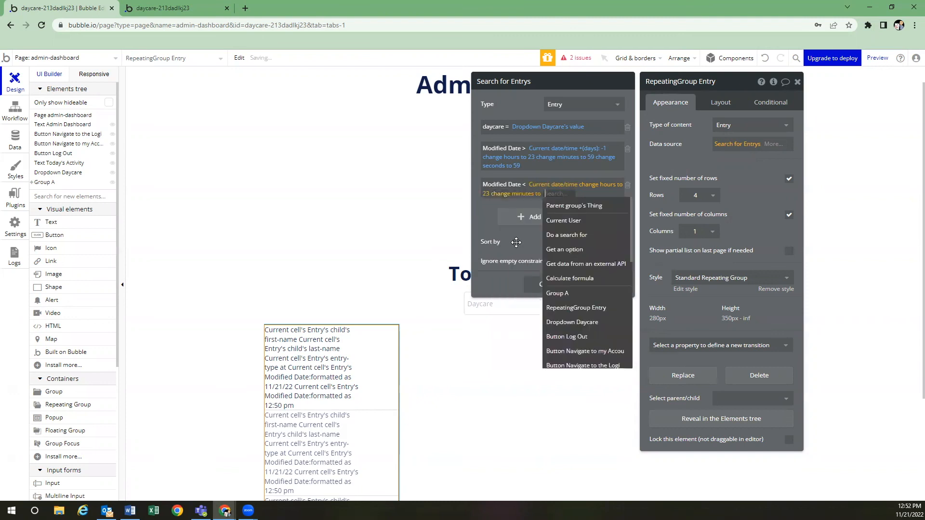
pyautogui.write('59')
pyautogui.press('Return')
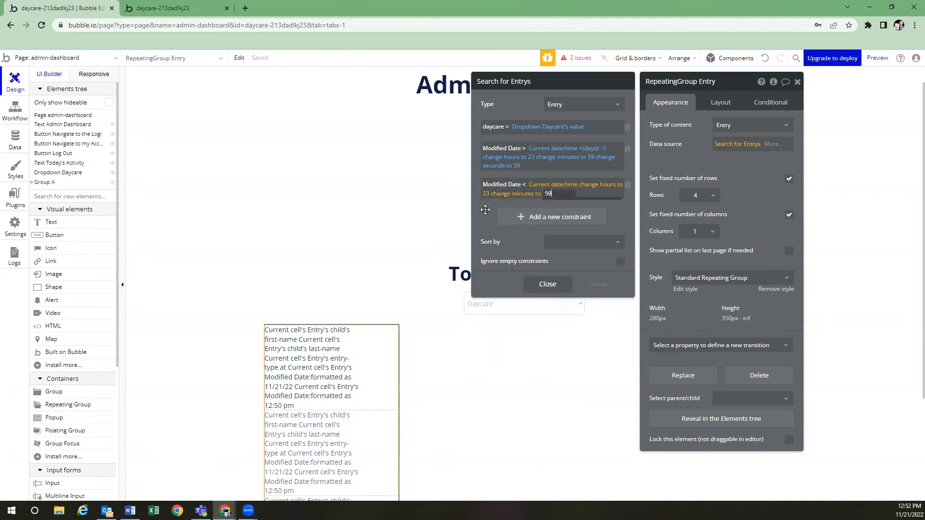
pyautogui.click(559, 197)
pyautogui.write('change')
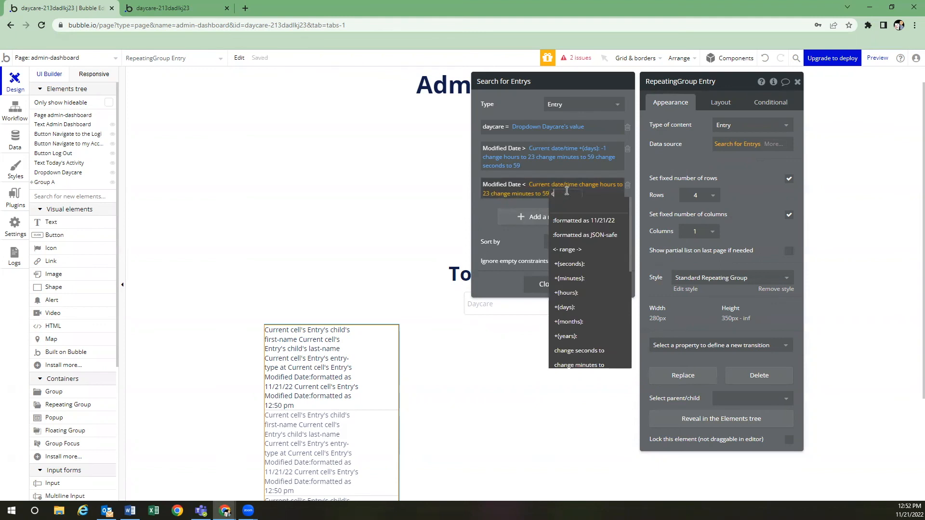
pyautogui.click(578, 220)
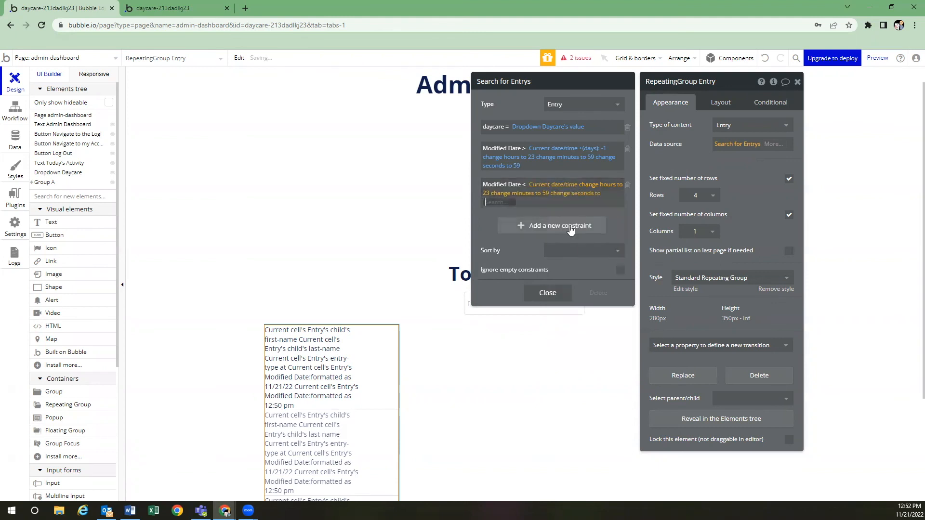
pyautogui.write('59')
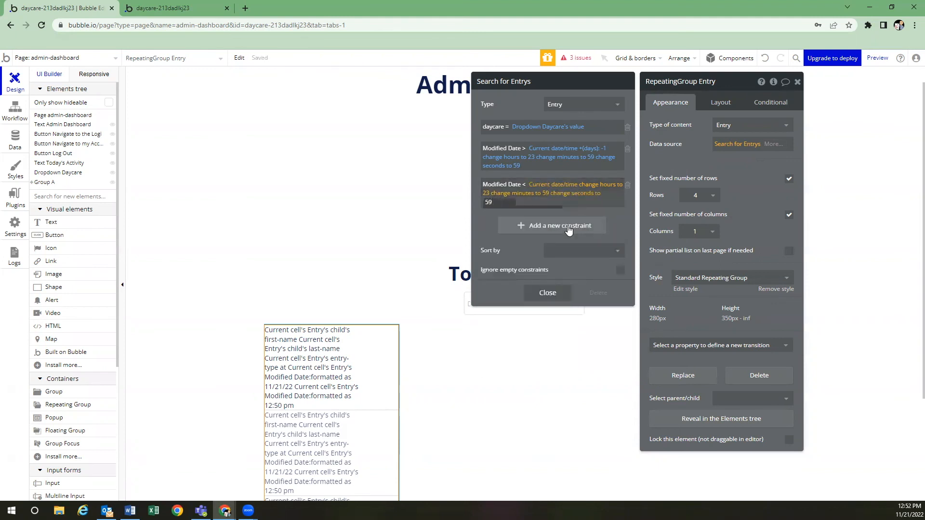
pyautogui.click(488, 225)
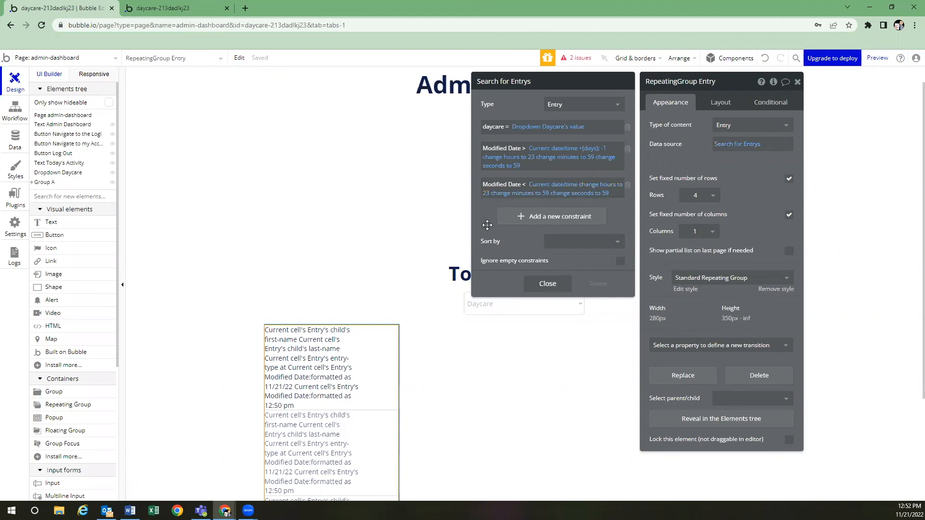
# Sort the Entry search by Modified Date with Descending set to yes
pyautogui.click(581, 241)
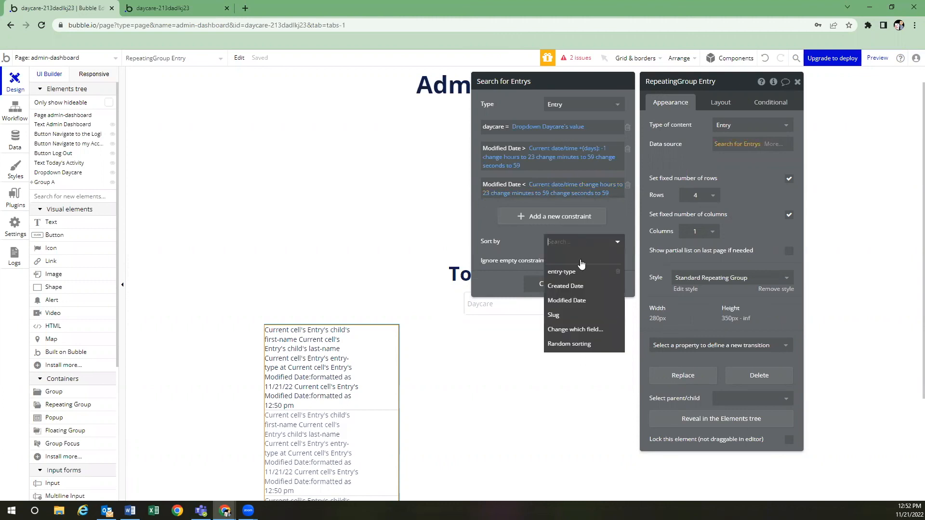
pyautogui.click(582, 301)
pyautogui.click(562, 262)
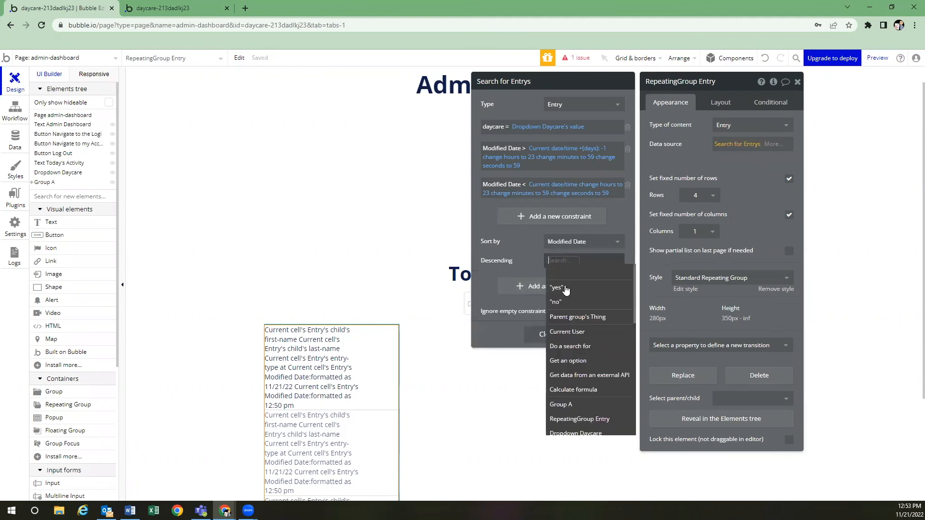
pyautogui.click(566, 289)
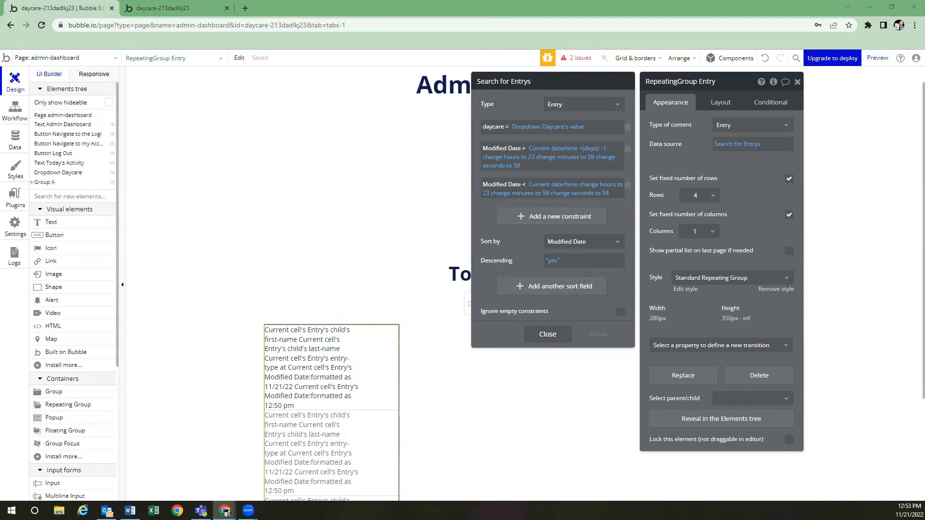
# Set horizontal alignment to center for the RepeatingGroup and for Group A
pyautogui.click(720, 102)
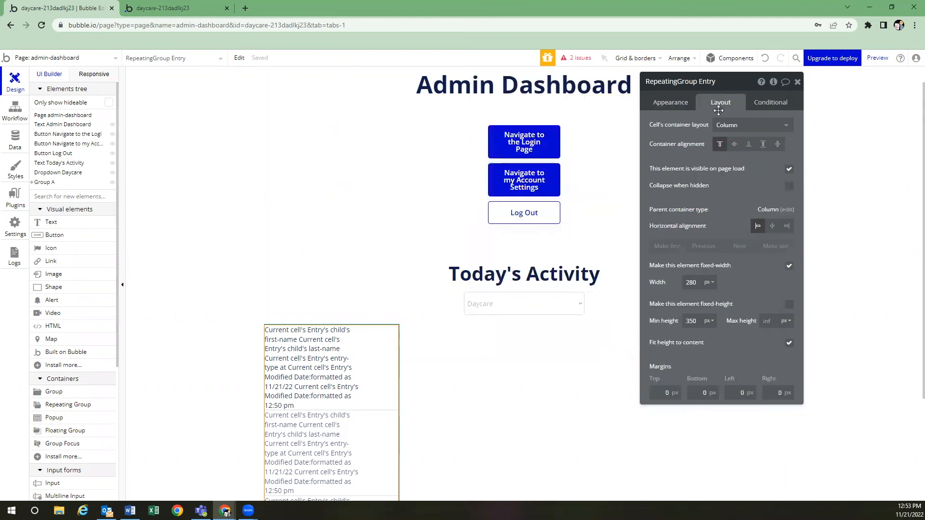
pyautogui.click(772, 227)
pyautogui.click(374, 320)
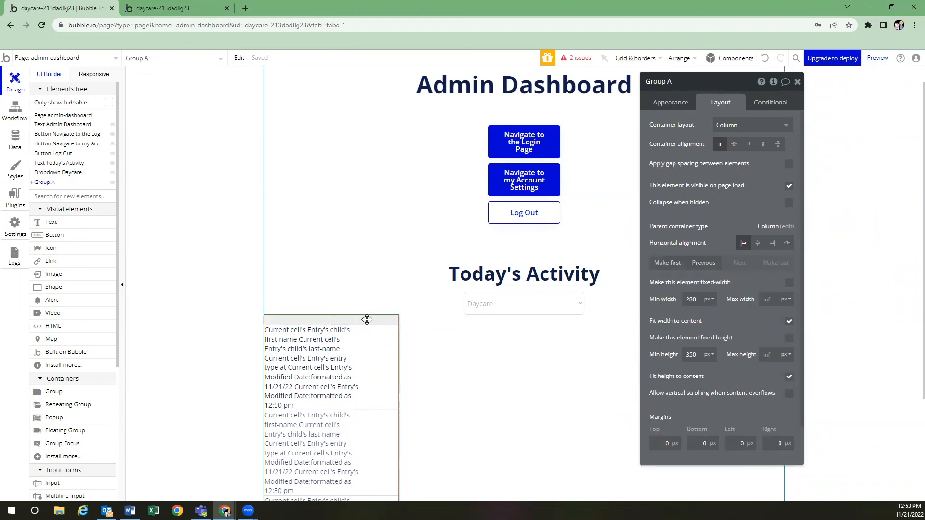
pyautogui.click(757, 243)
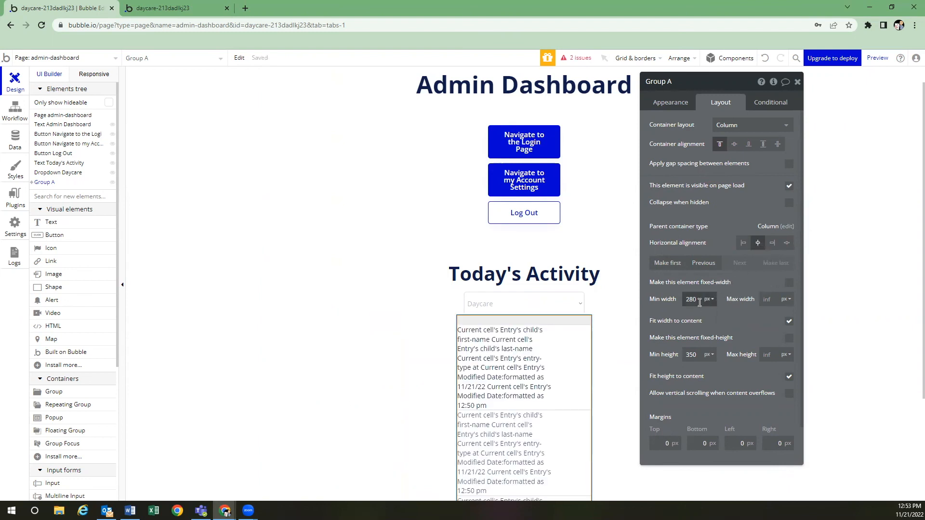
pyautogui.moveTo(699, 302); pyautogui.dragTo(688, 284)
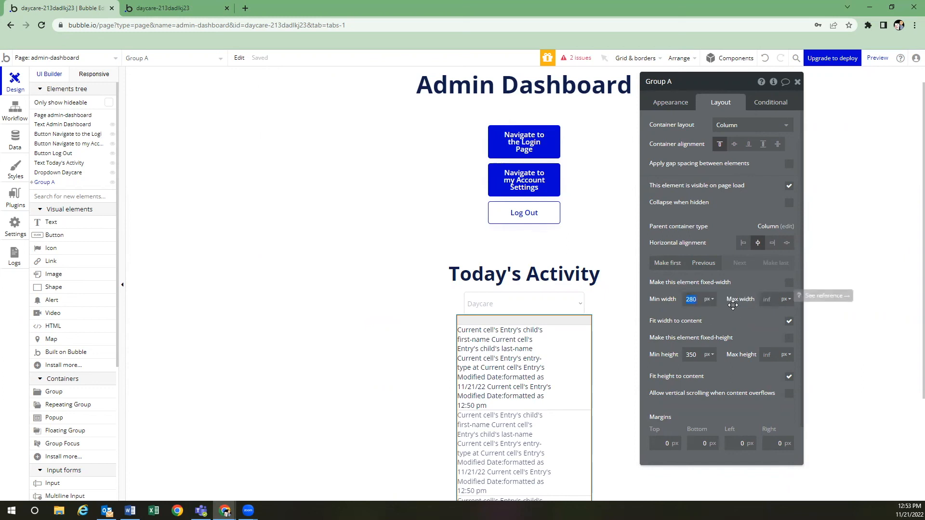
pyautogui.click(750, 328)
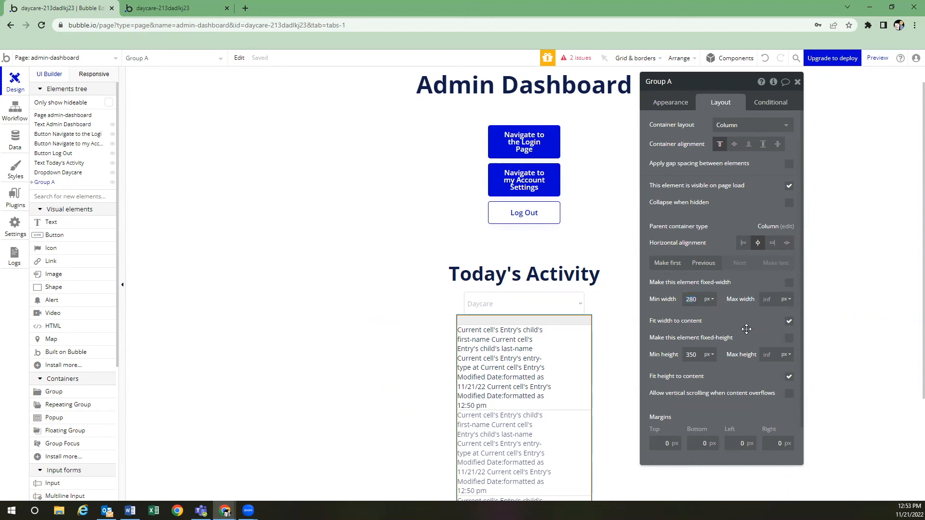
pyautogui.scroll(-1, 749, 327)
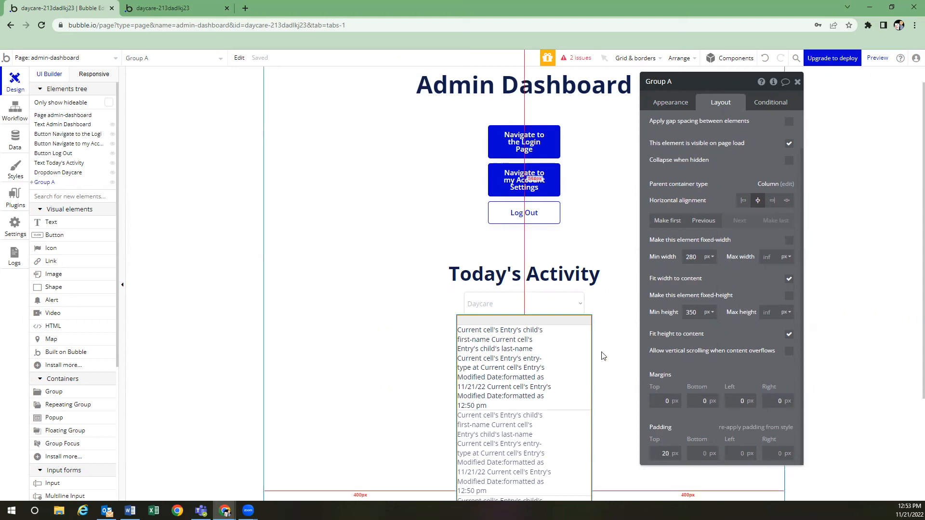
pyautogui.scroll(-3, 553, 347)
pyautogui.scroll(4, 553, 344)
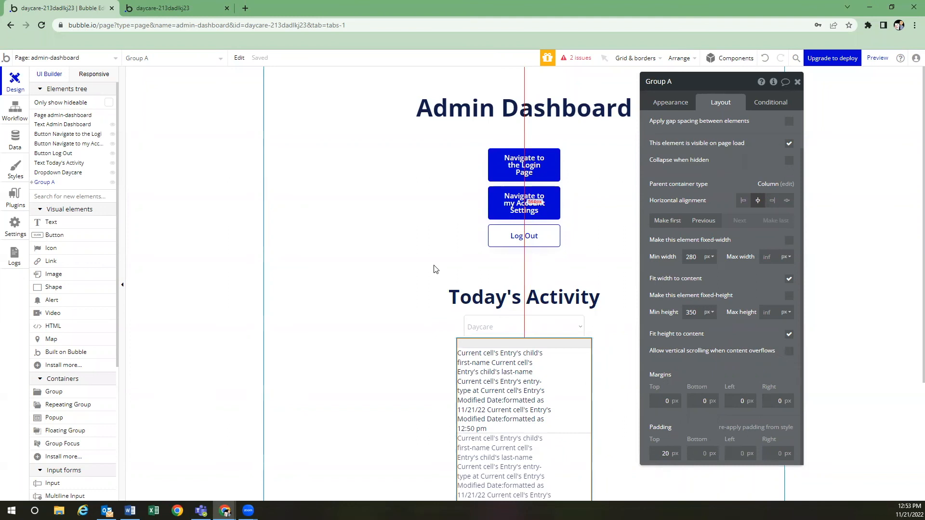
# Switch the editor to the index login page
pyautogui.click(93, 58)
pyautogui.click(70, 93)
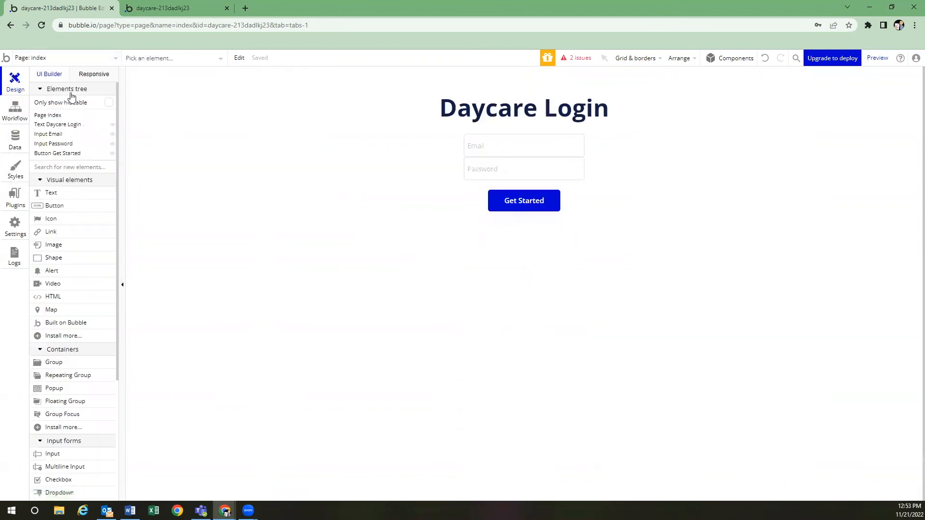
pyautogui.doubleClick(530, 200)
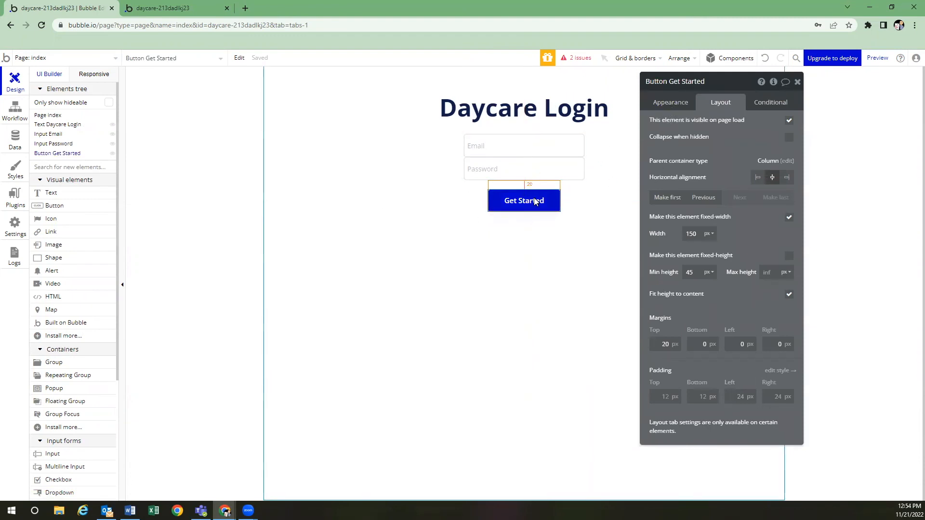
# Make 'Log the user in' the first action of the Get Started workflow
pyautogui.click(676, 105)
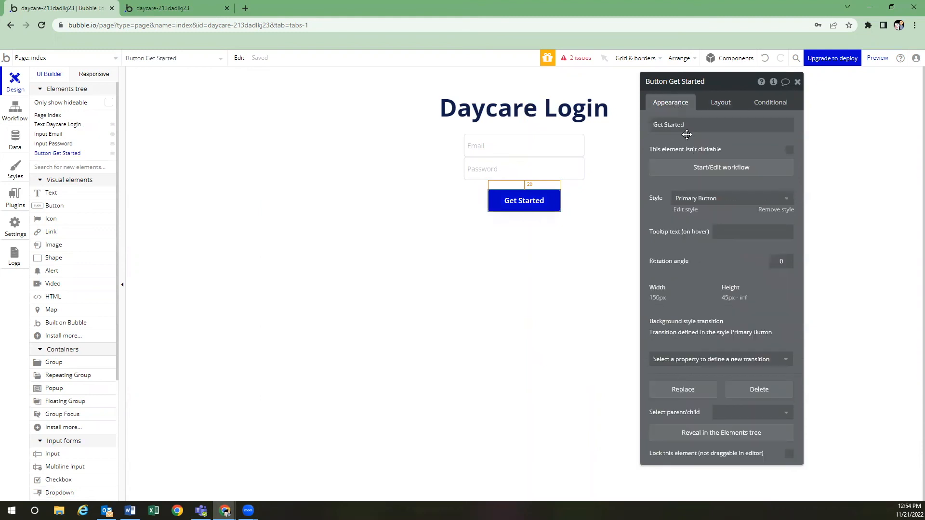
pyautogui.click(702, 169)
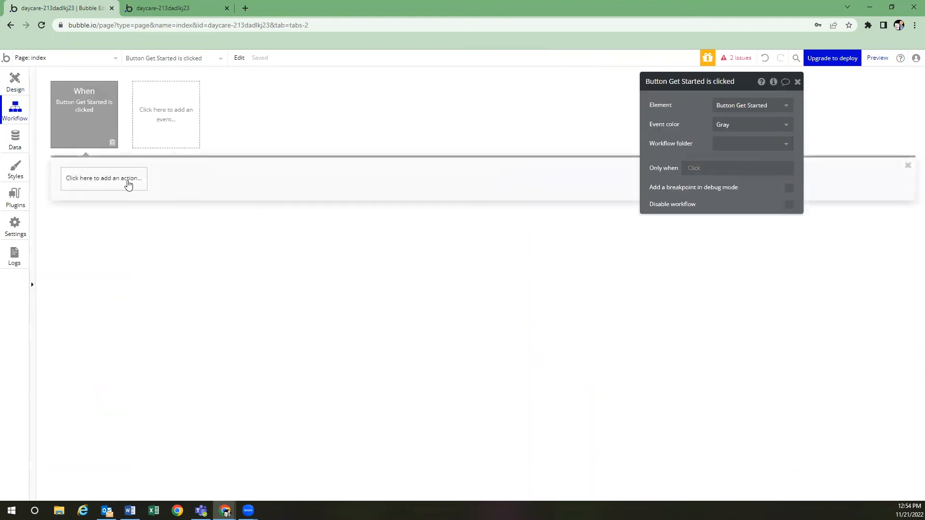
pyautogui.click(136, 182)
pyautogui.moveTo(103, 233)
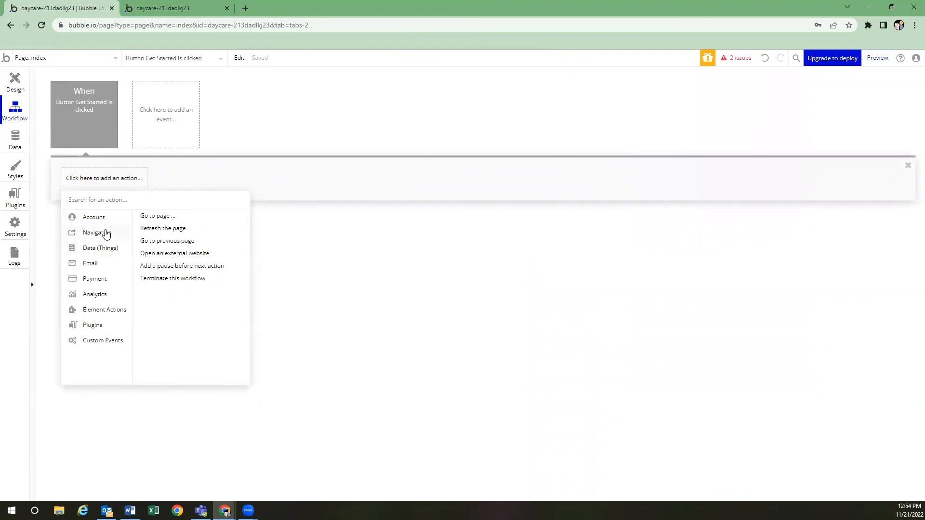
pyautogui.click(157, 216)
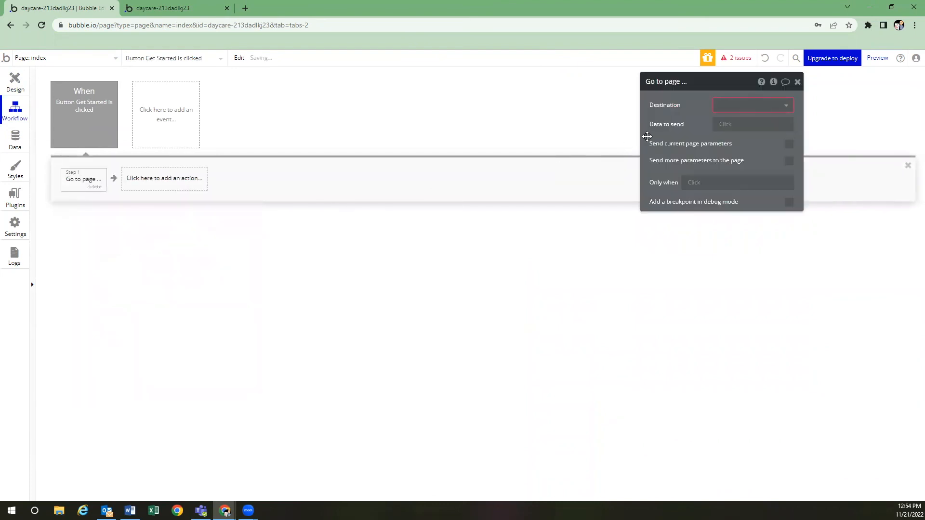
pyautogui.click(94, 187)
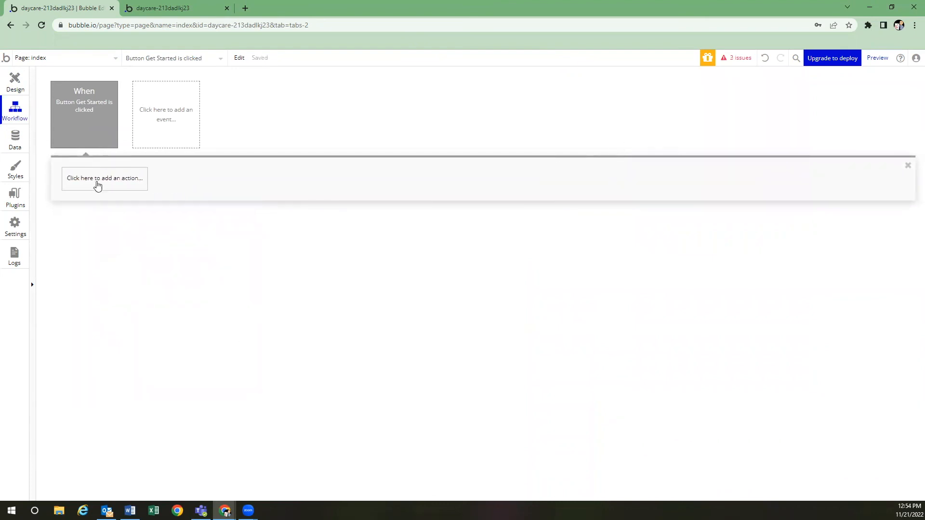
pyautogui.click(96, 183)
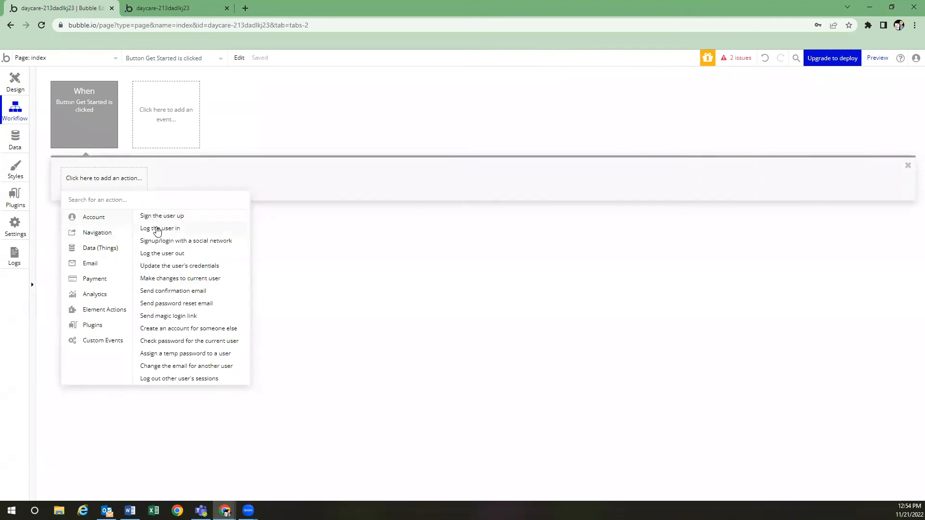
pyautogui.click(159, 228)
# Set the login Email to Input Email's value and Password to Input Password's value
pyautogui.click(726, 106)
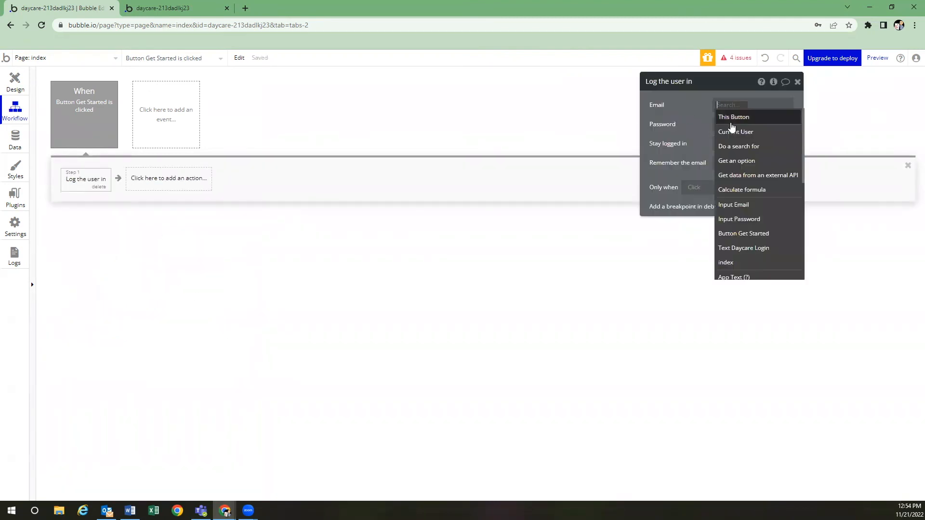
pyautogui.click(737, 206)
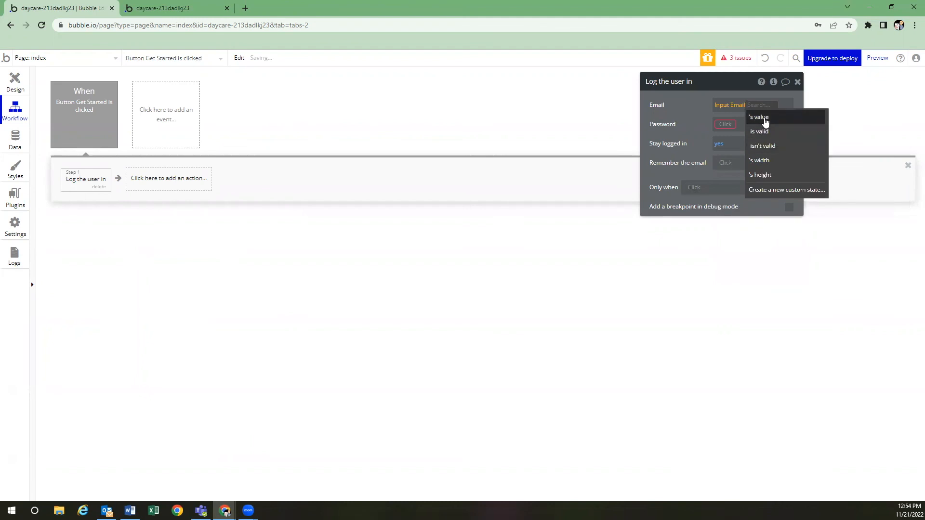
pyautogui.click(759, 120)
pyautogui.click(728, 124)
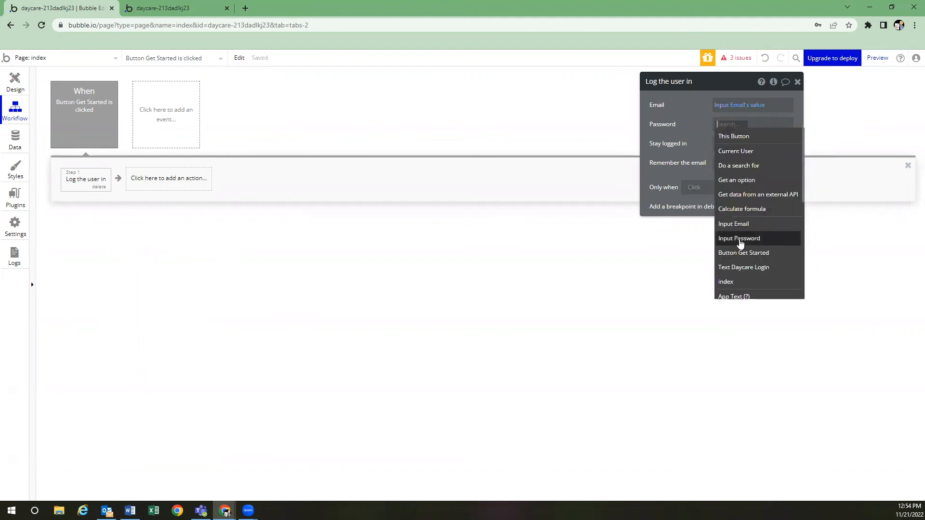
pyautogui.click(738, 238)
pyautogui.click(778, 139)
pyautogui.click(685, 150)
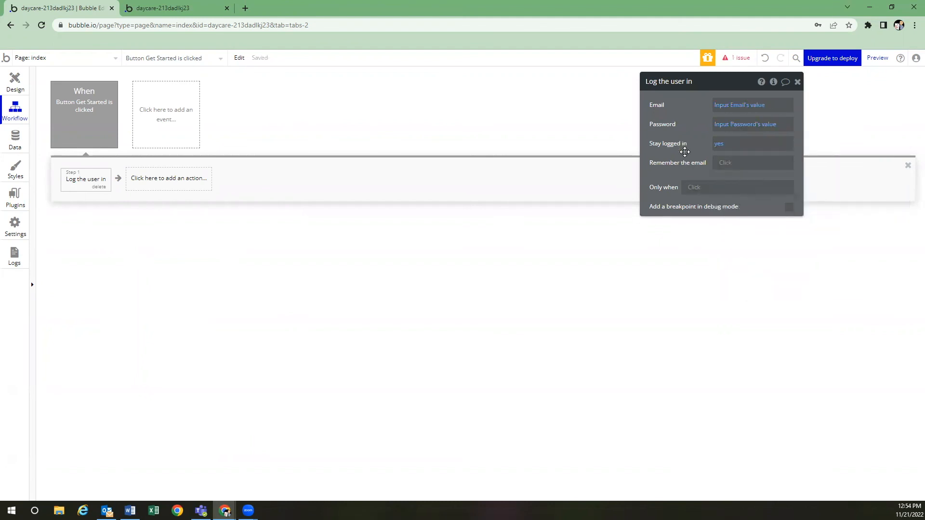
pyautogui.click(193, 186)
# Add a Go to page admin-dashboard step sending Current User, with the page's content type set to user
pyautogui.moveTo(184, 234)
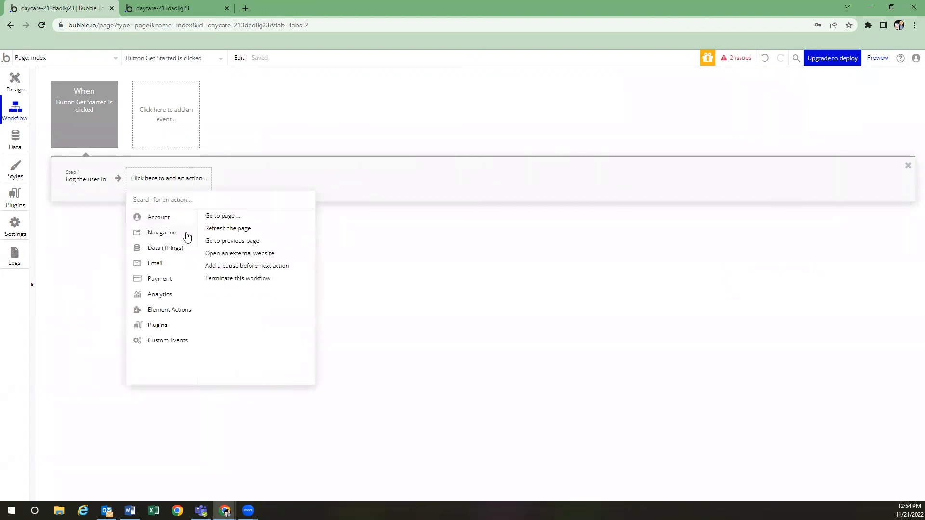
pyautogui.click(221, 218)
pyautogui.click(725, 105)
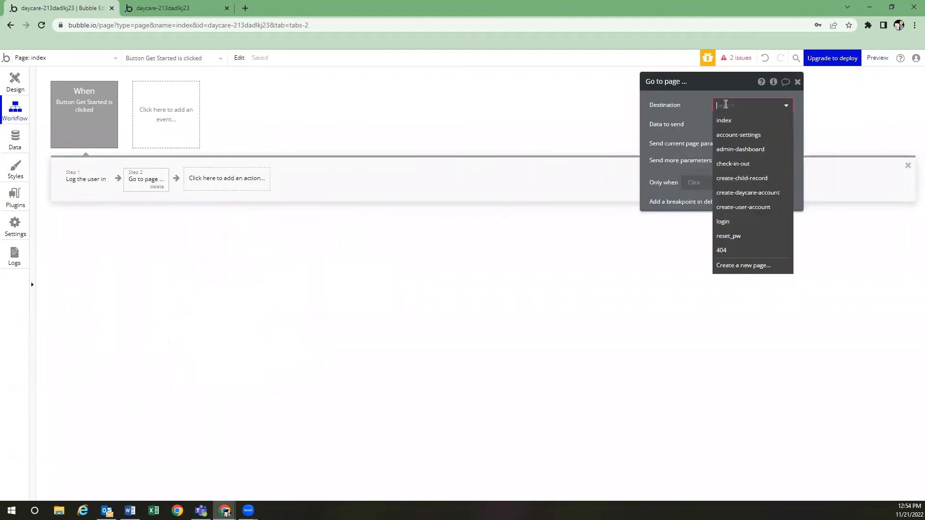
pyautogui.click(736, 154)
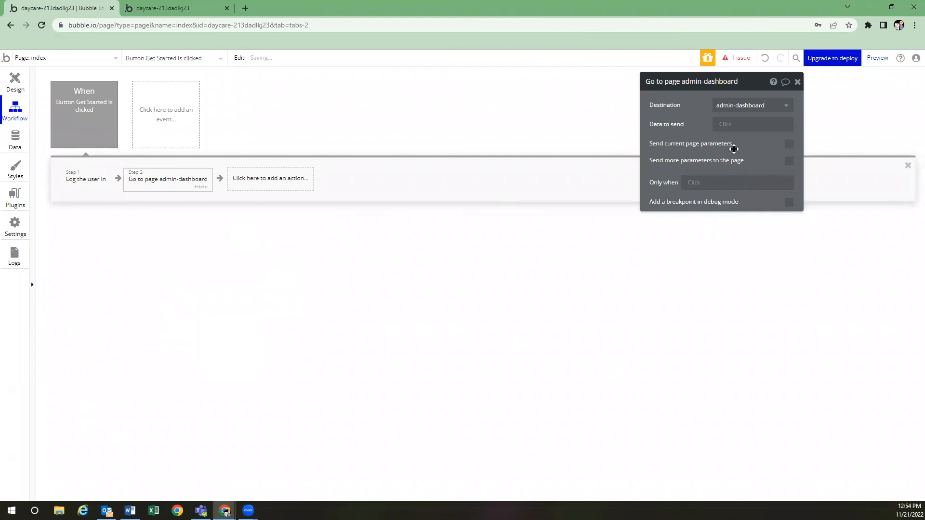
pyautogui.click(725, 125)
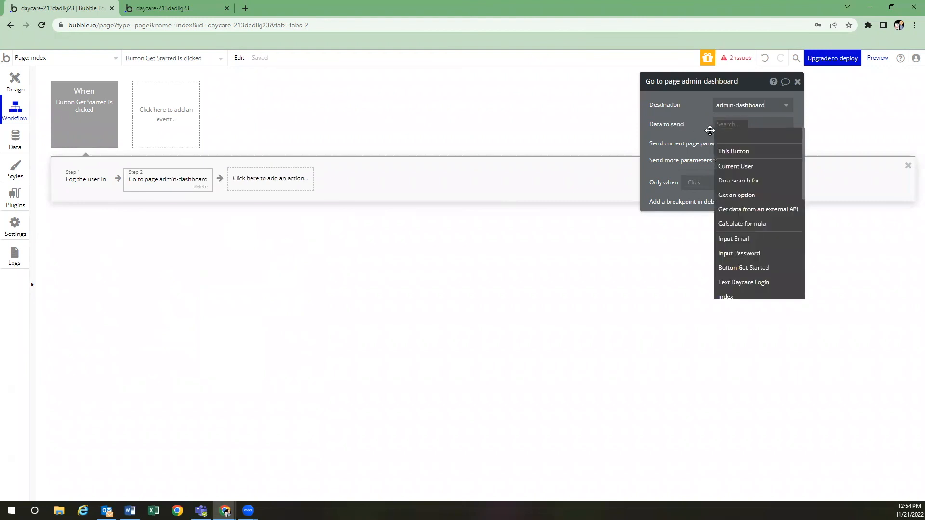
pyautogui.click(736, 166)
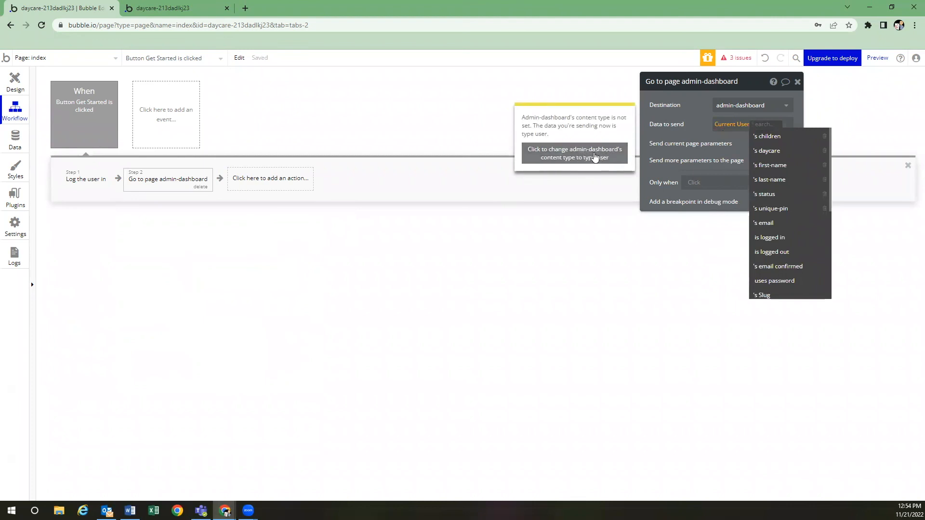
pyautogui.click(598, 156)
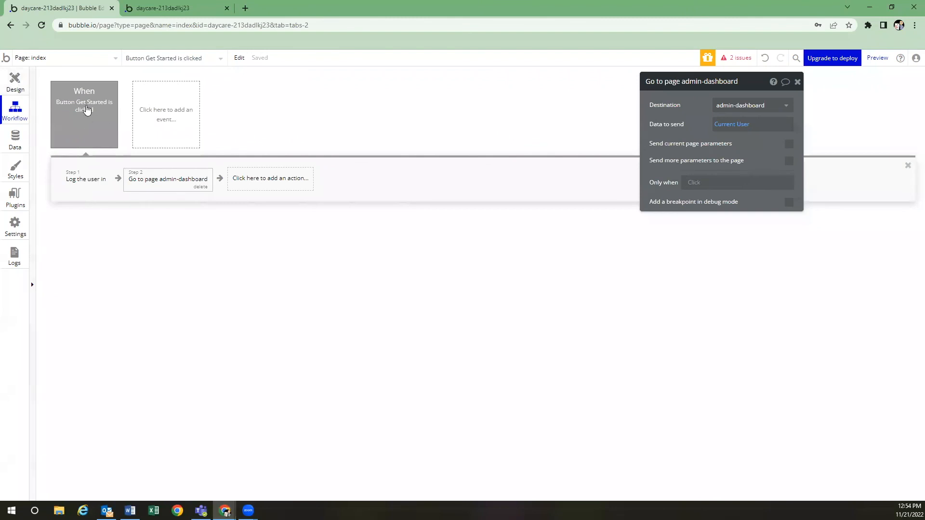
pyautogui.click(17, 83)
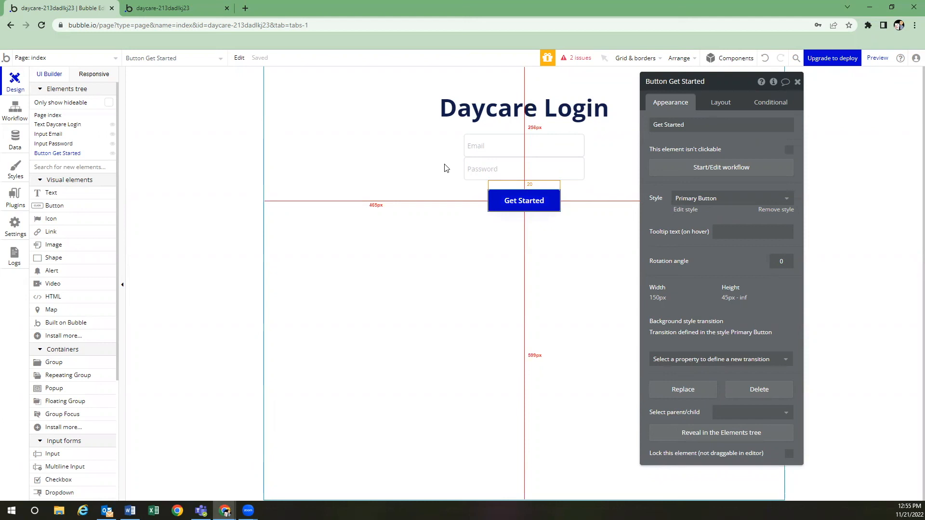
pyautogui.click(16, 111)
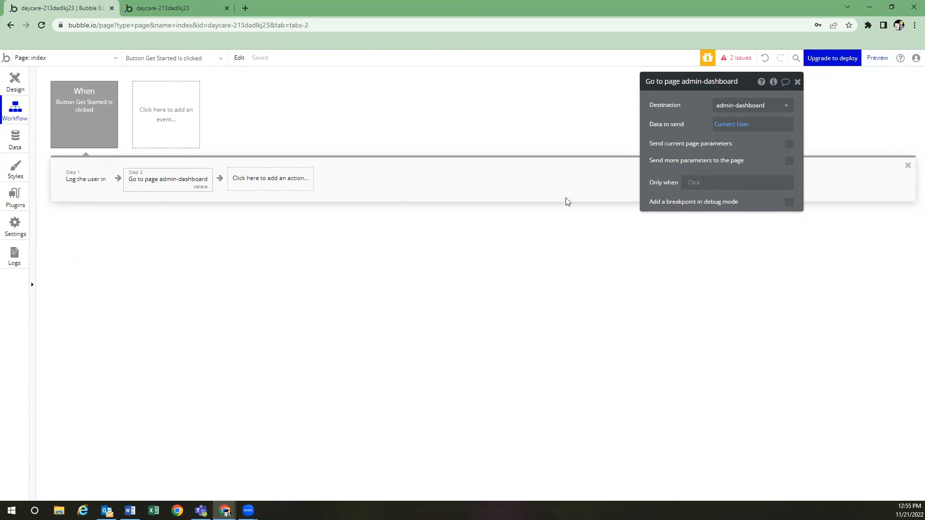
# Set the redirect's Only when condition to Current User's status is 'Admin'
pyautogui.click(694, 182)
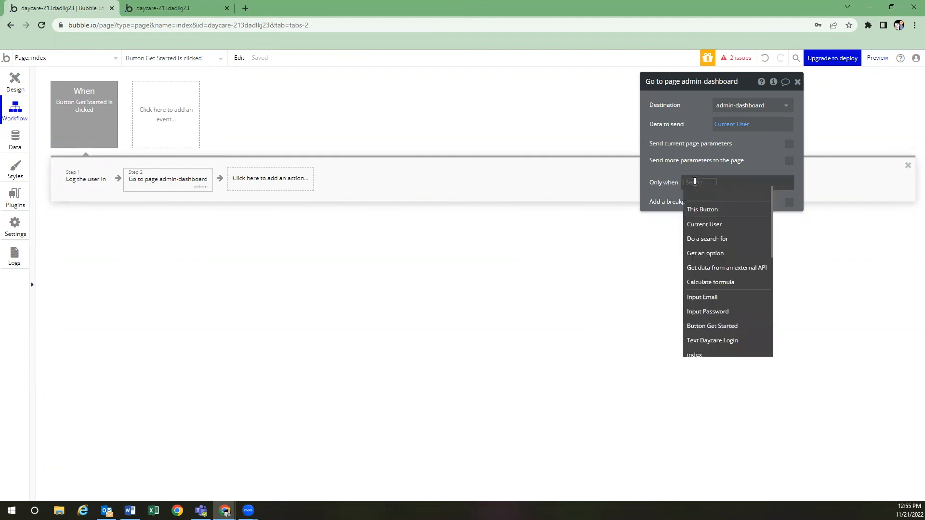
pyautogui.click(704, 224)
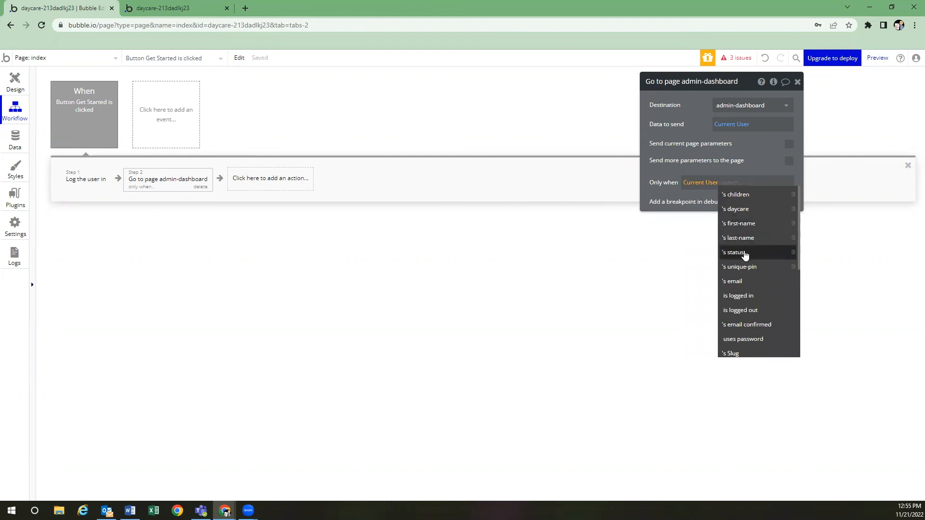
pyautogui.click(744, 253)
pyautogui.click(765, 195)
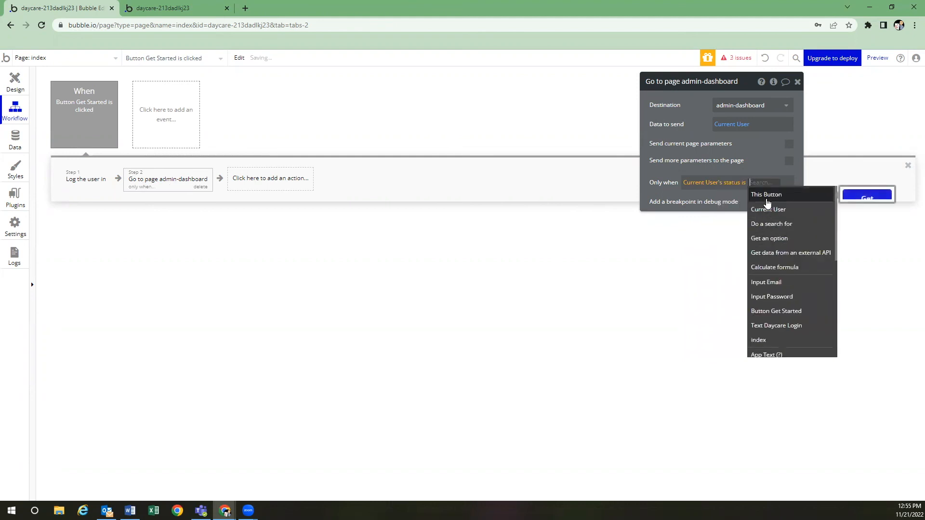
pyautogui.write('arb')
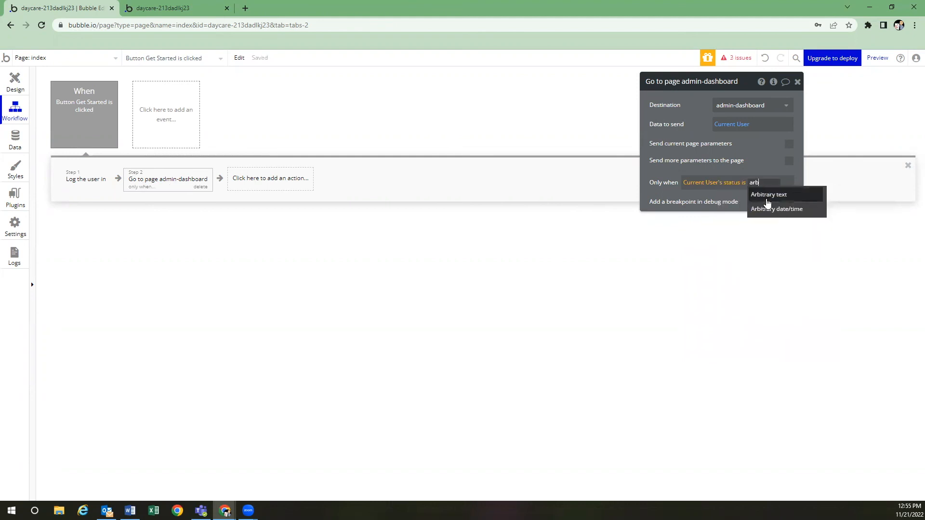
pyautogui.click(773, 195)
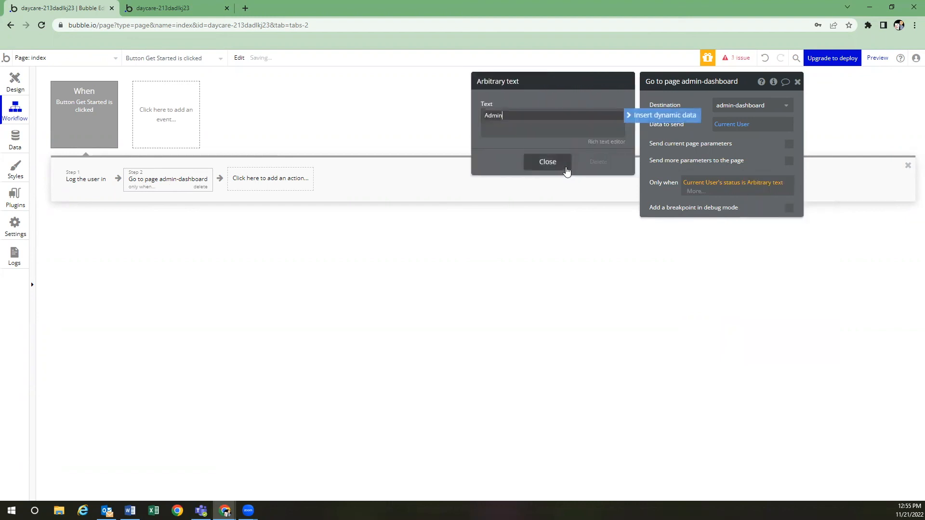
pyautogui.click(553, 162)
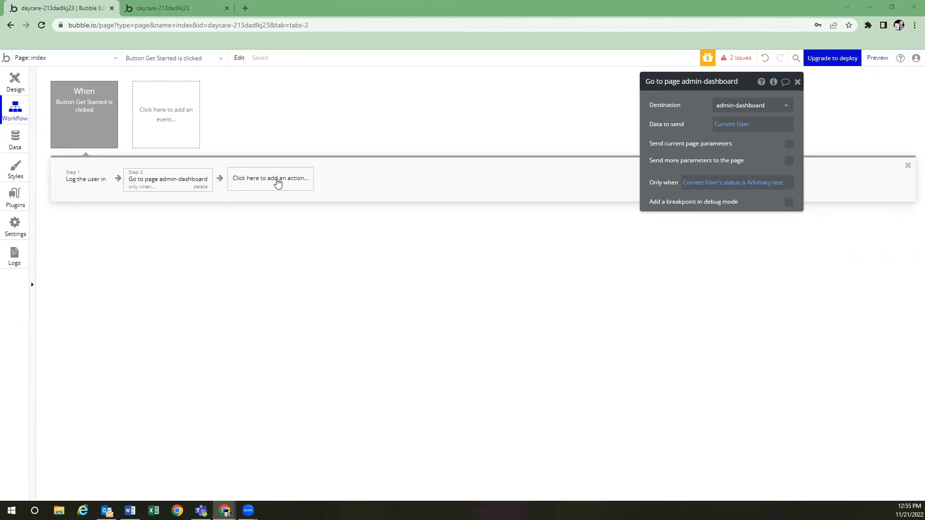
pyautogui.click(275, 181)
pyautogui.moveTo(280, 234)
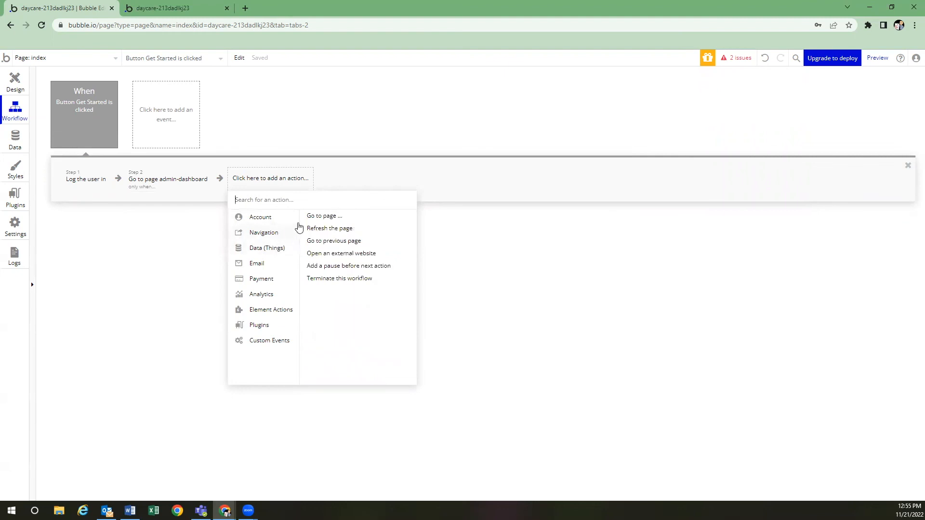
# Add step 3 sending the Current User to account-settings, then view account-settings' workflows
pyautogui.click(312, 217)
pyautogui.click(755, 109)
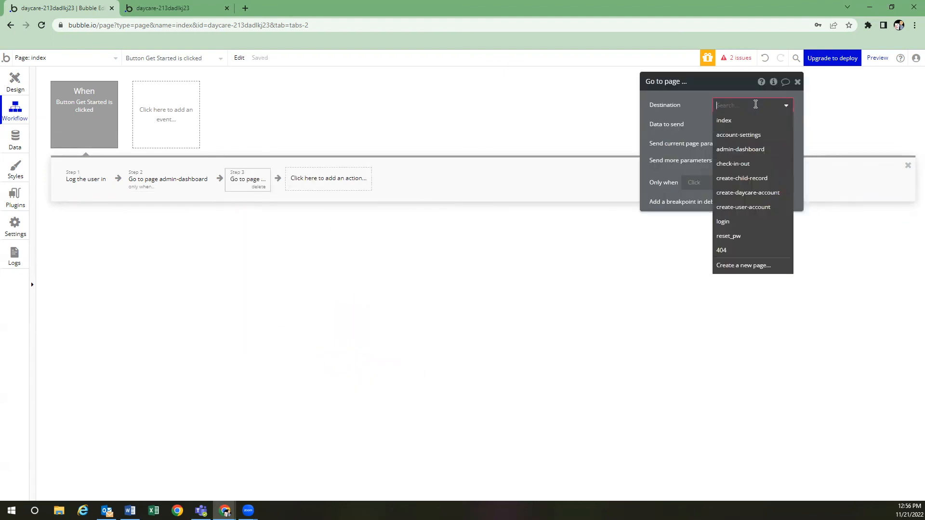
pyautogui.click(753, 137)
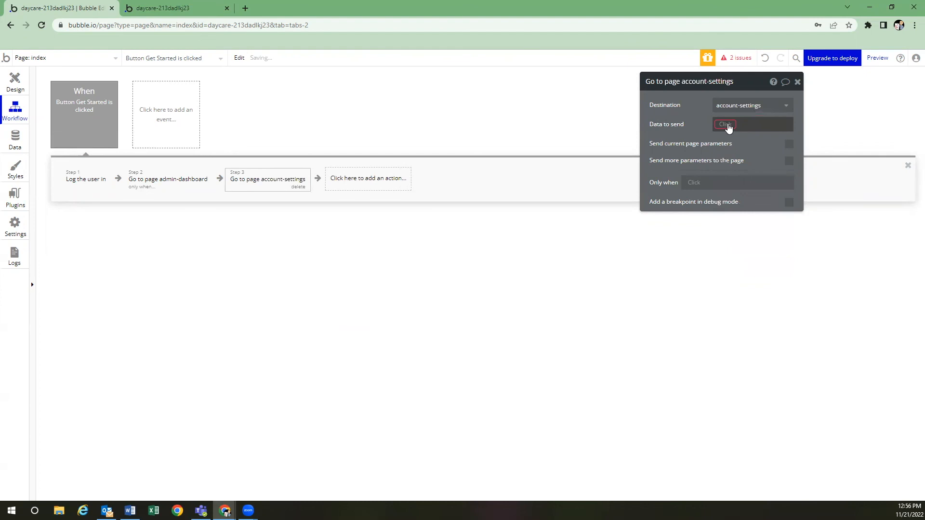
pyautogui.click(727, 124)
pyautogui.click(733, 150)
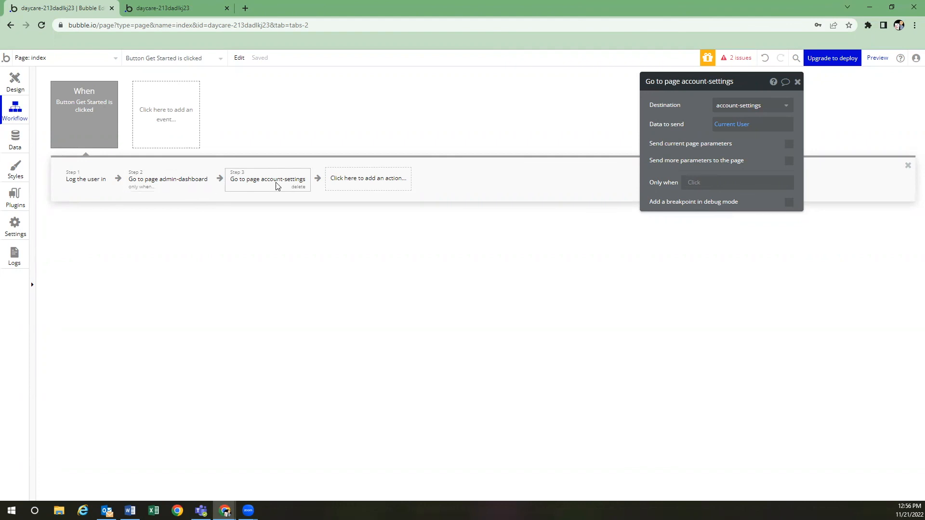
pyautogui.click(99, 58)
pyautogui.click(188, 93)
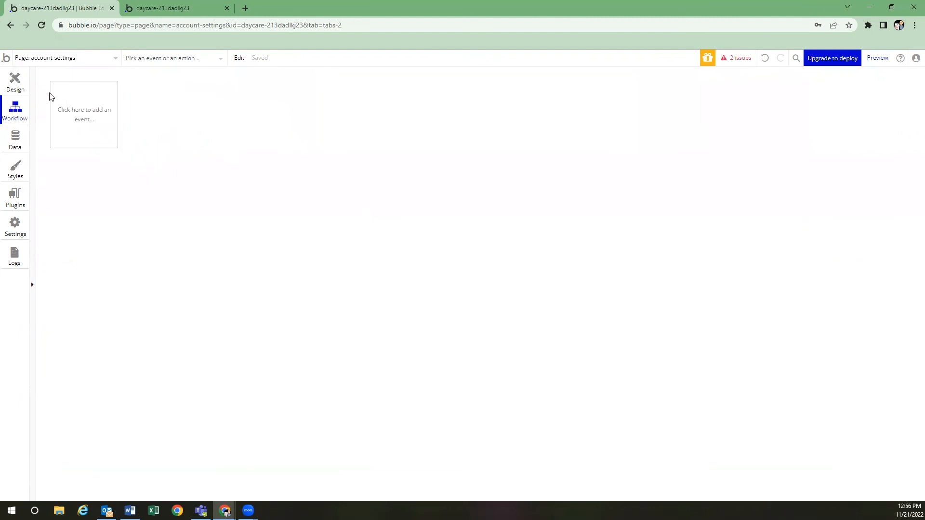
# Look over the account-settings and index page designs, then show the stored check-in/check-out entries
pyautogui.click(19, 89)
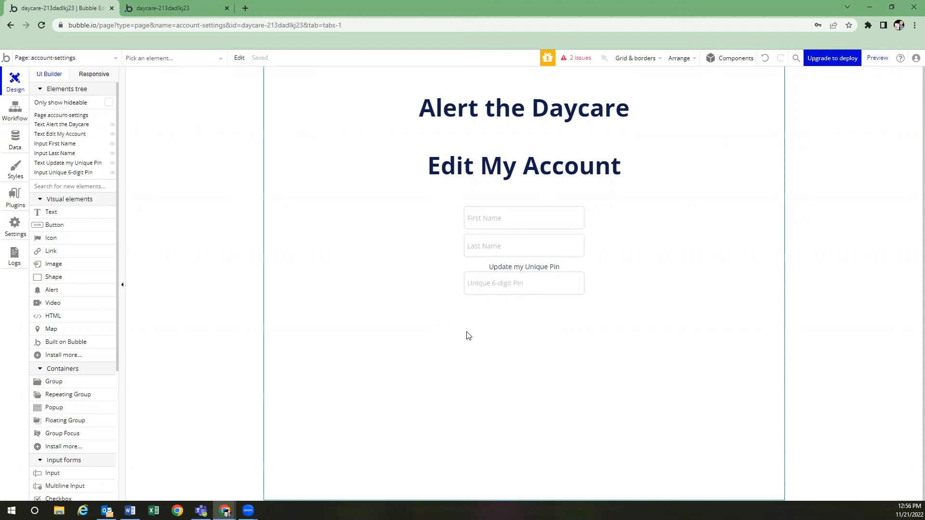
pyautogui.click(105, 59)
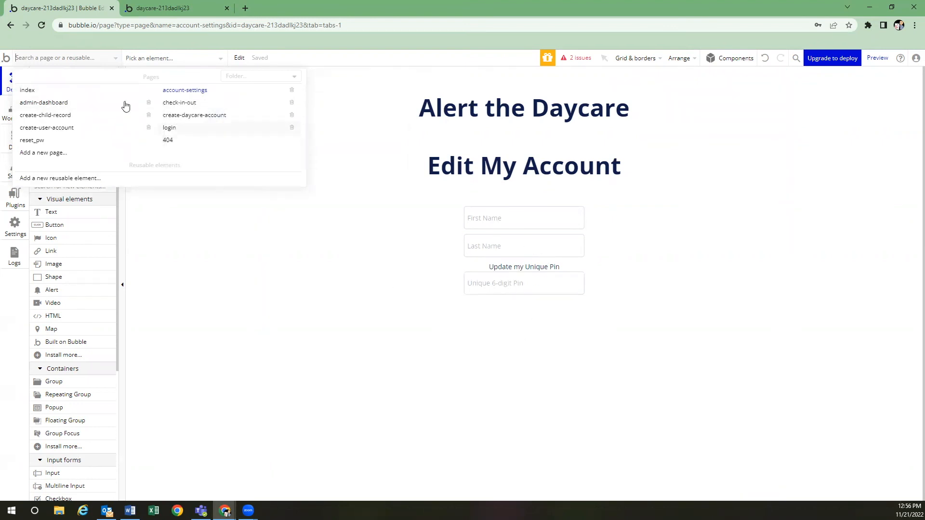
pyautogui.click(94, 91)
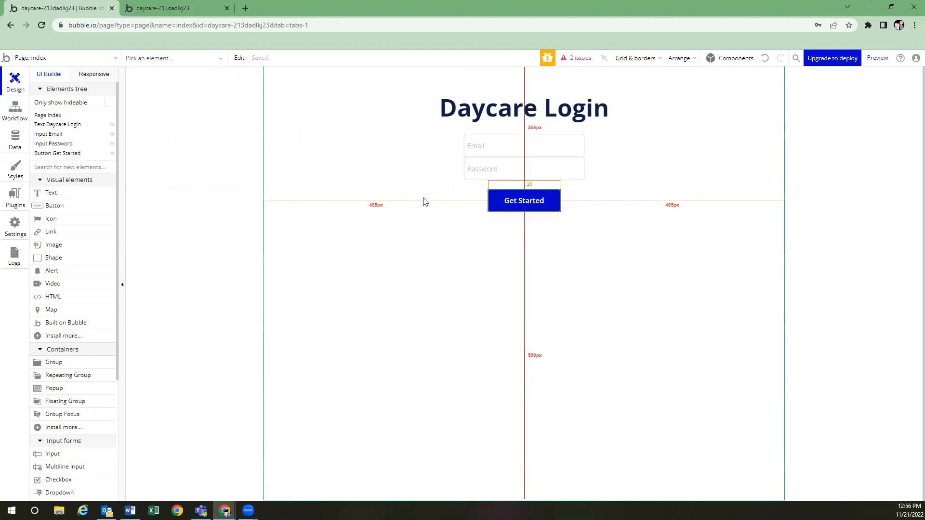
pyautogui.click(15, 139)
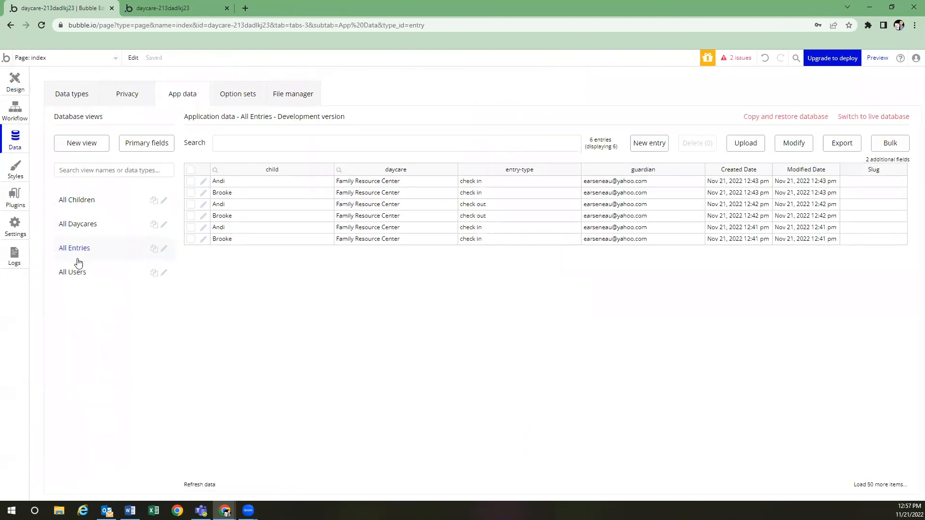
# Show the All Users database view, listing a Teacher, two Guardians and an Admin
pyautogui.click(84, 275)
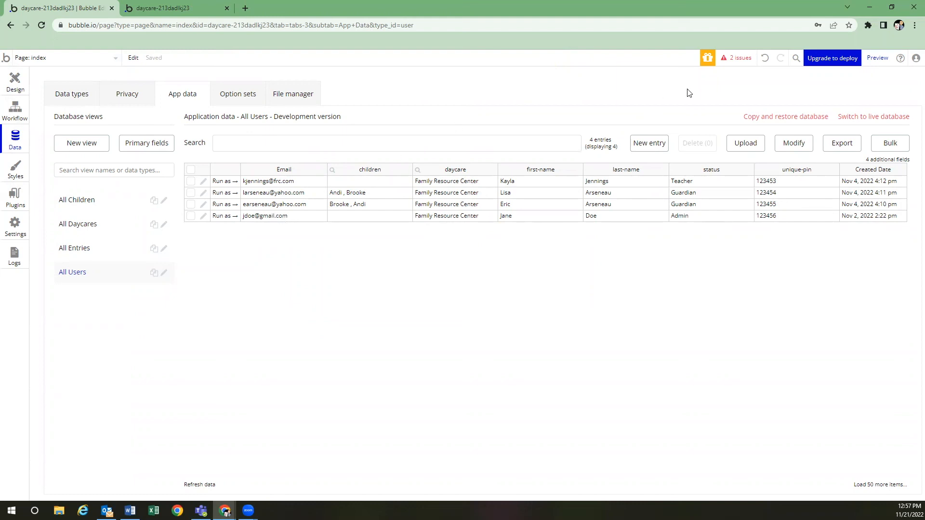
# Preview the app, log in with the admin's e-mail and password, and dismiss Chrome's password prompts
pyautogui.click(877, 59)
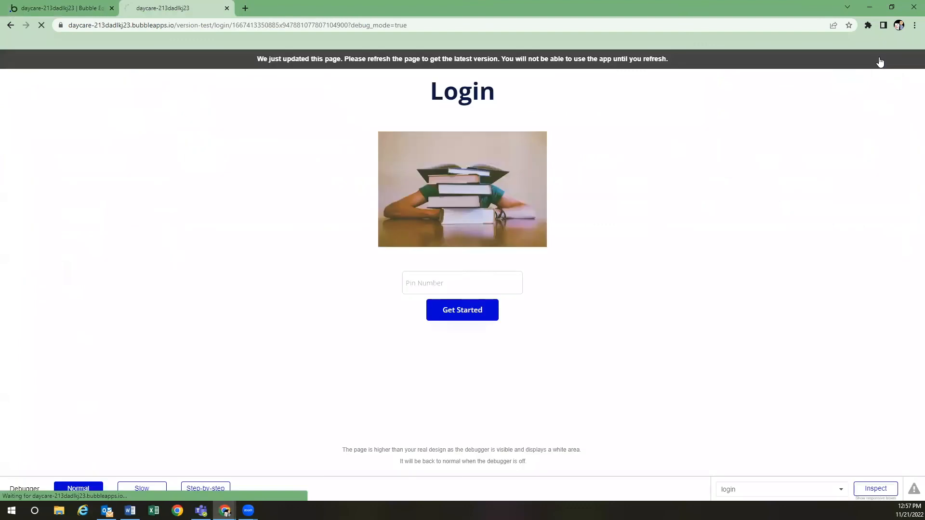
pyautogui.click(490, 125)
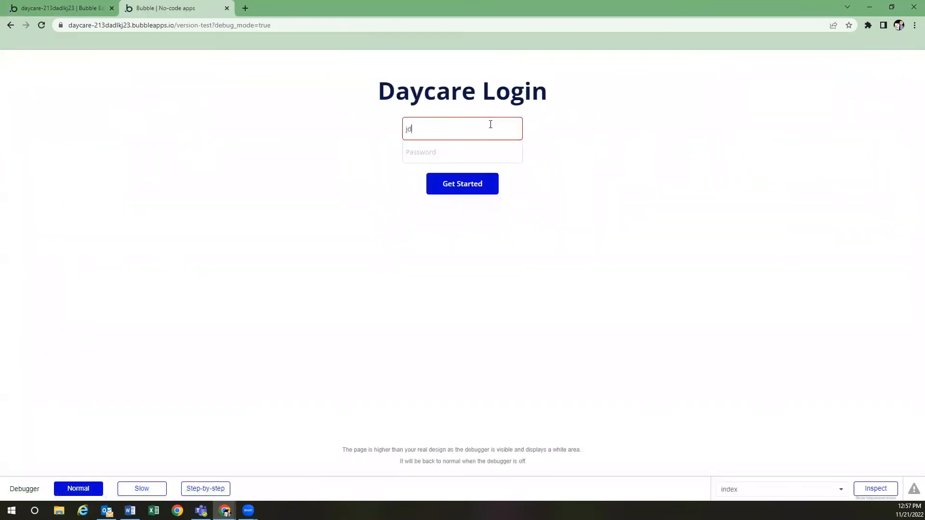
pyautogui.press('Tab')
pyautogui.write('p')
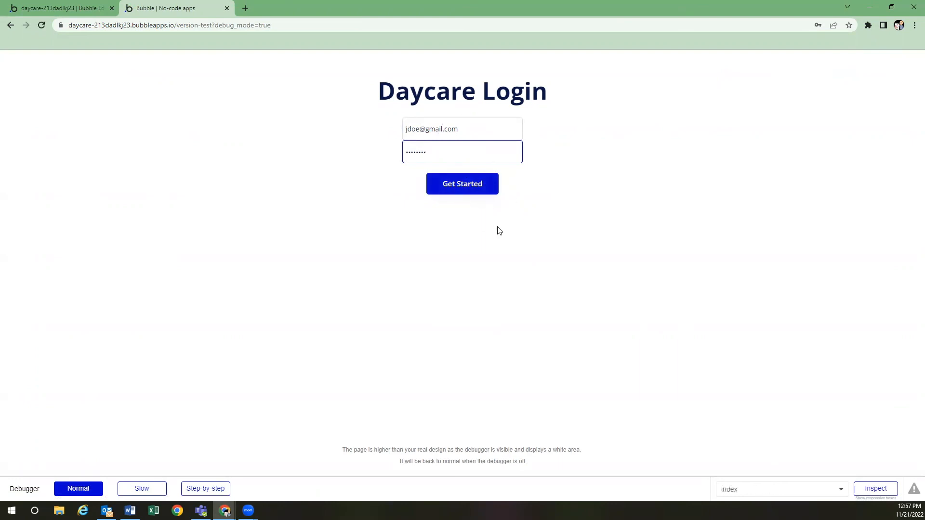
pyautogui.click(465, 186)
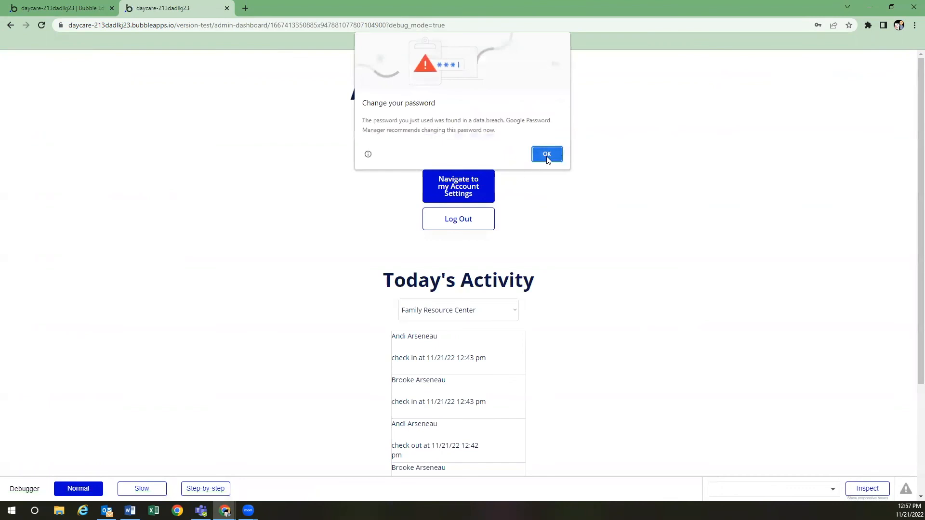
pyautogui.click(547, 154)
pyautogui.click(827, 185)
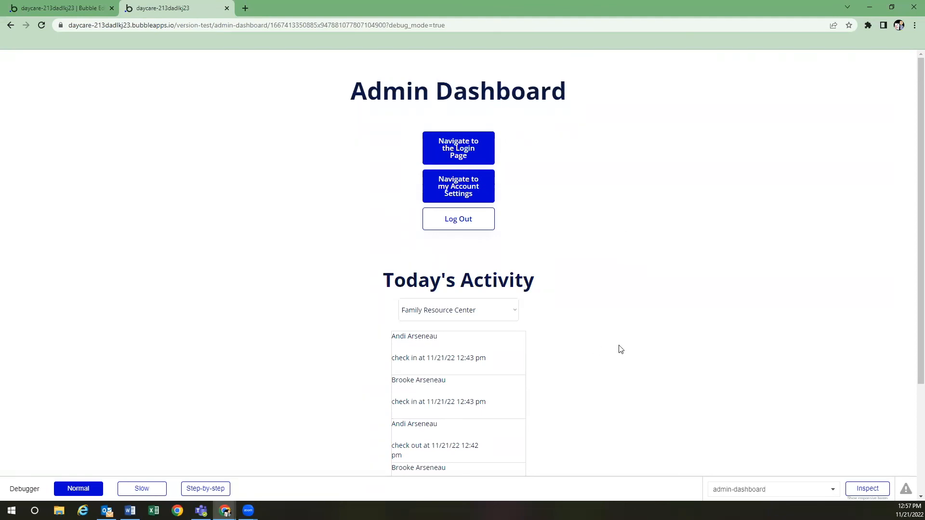
pyautogui.scroll(-1, 549, 308)
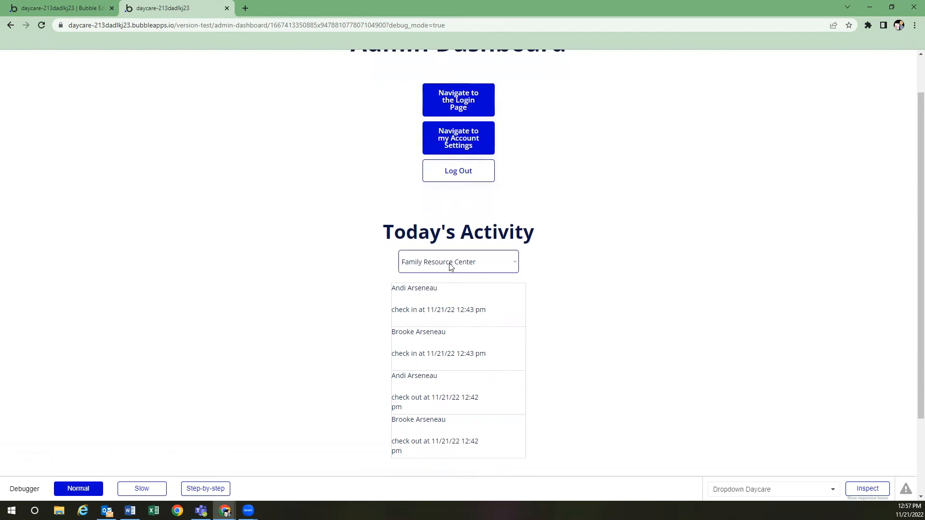
pyautogui.click(475, 265)
pyautogui.click(457, 288)
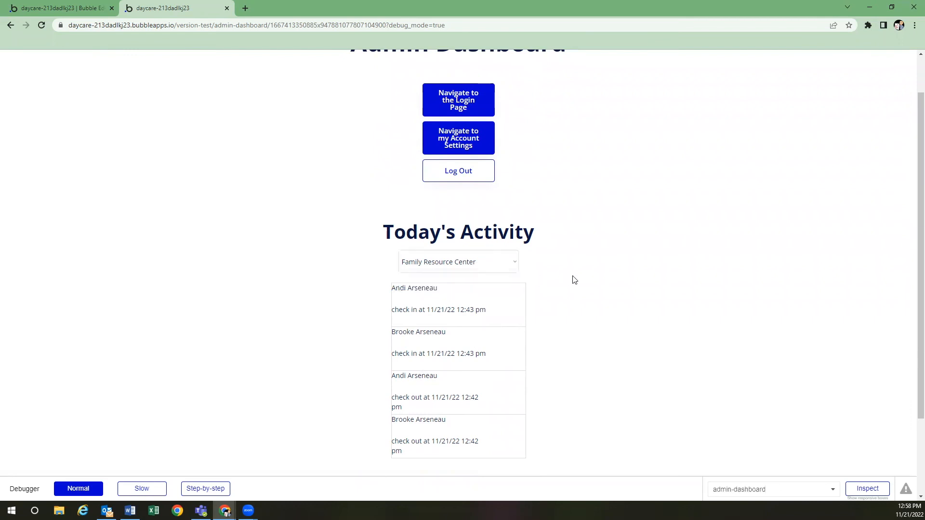
pyautogui.tripleClick(416, 234)
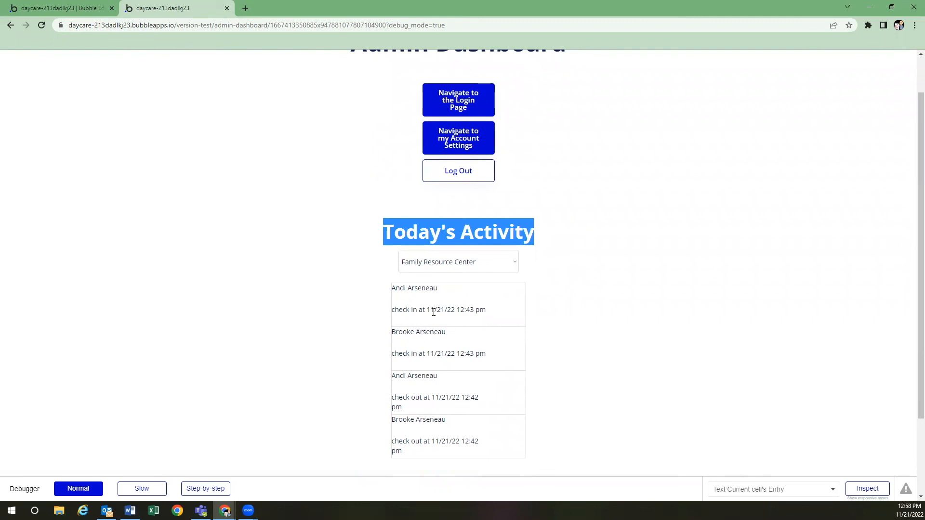
pyautogui.moveTo(419, 310); pyautogui.dragTo(486, 310)
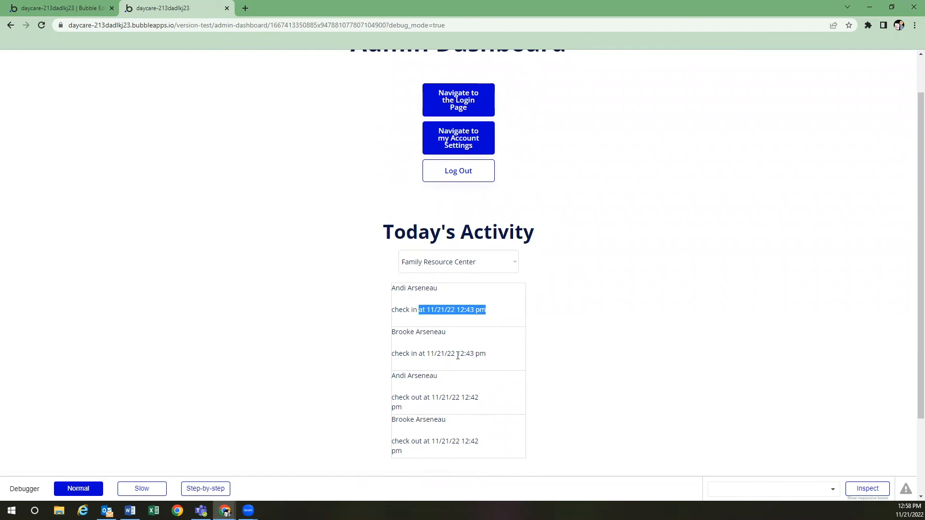
pyautogui.click(441, 310)
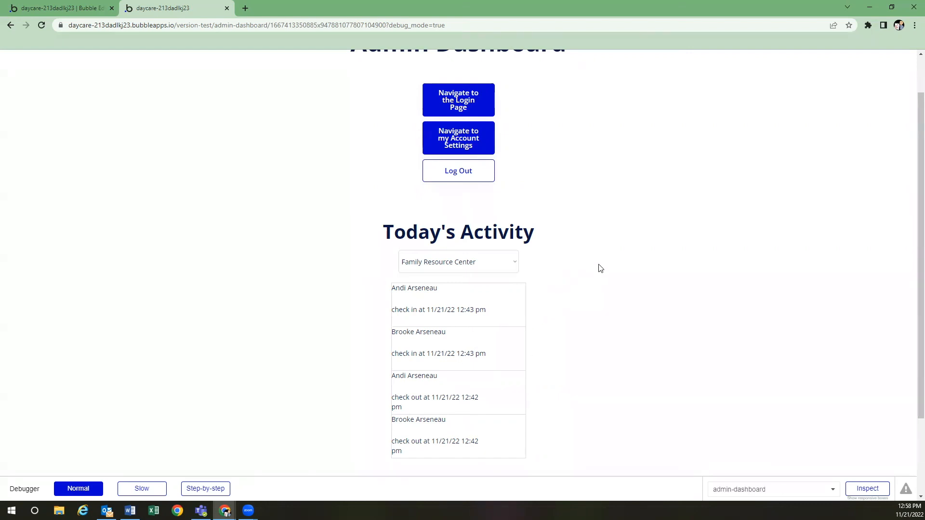
# Go to the preview's login page and sign in with the guardian's PIN
pyautogui.scroll(1, 558, 254)
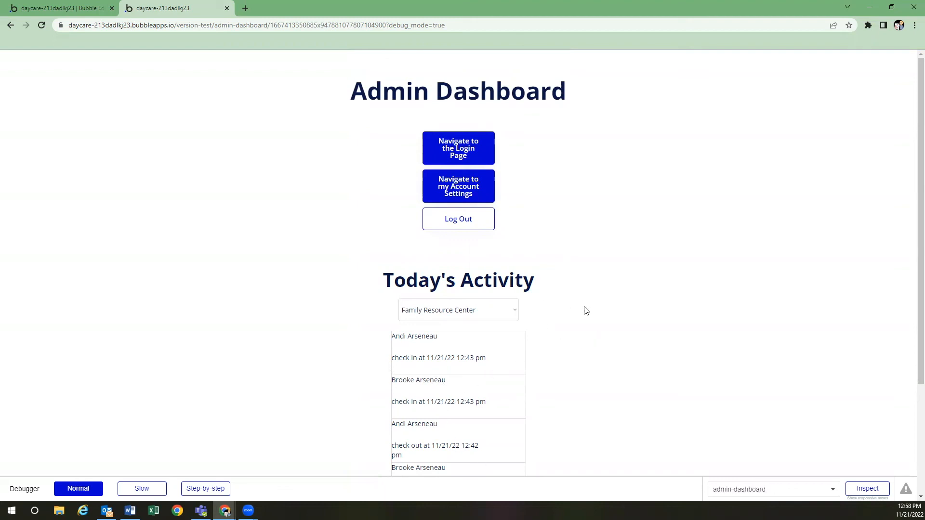
pyautogui.click(458, 151)
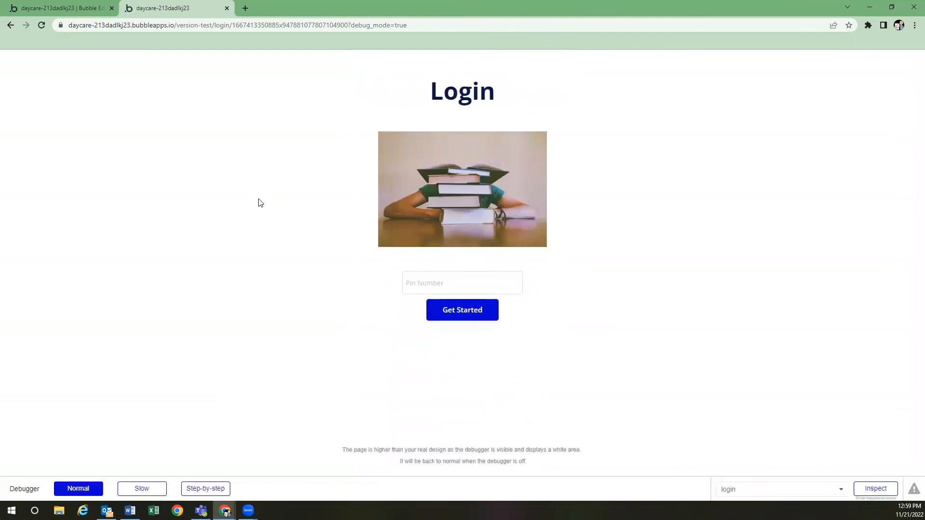
pyautogui.click(482, 289)
pyautogui.write('123455')
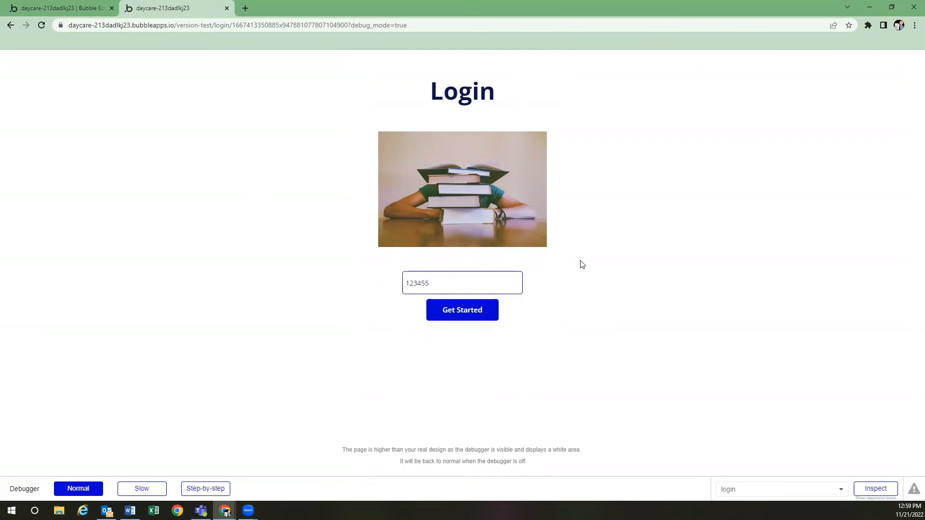
pyautogui.press('Return')
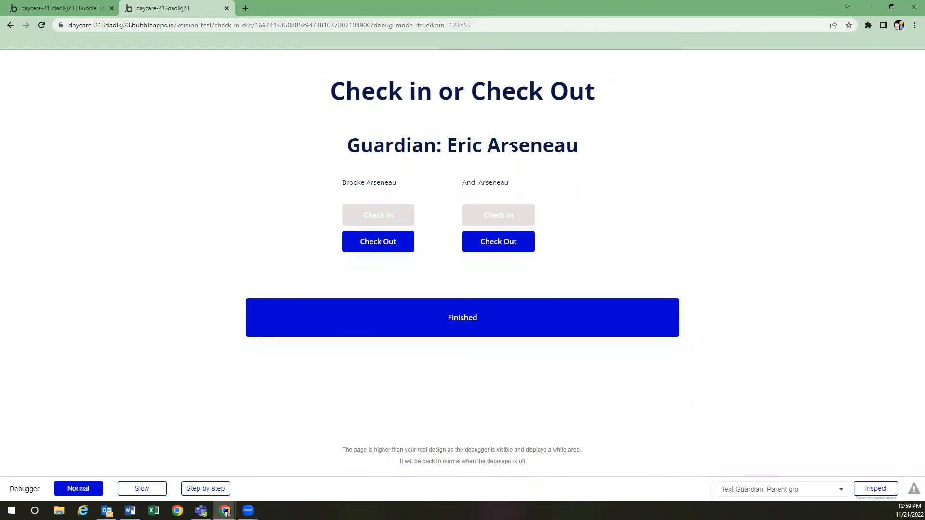
# Check out both children and click Finished to return to the PIN login page
pyautogui.click(394, 241)
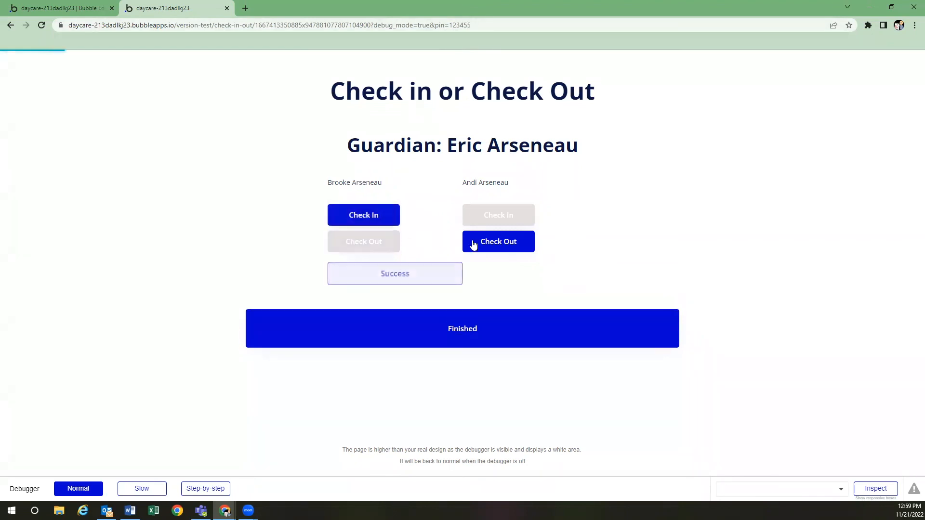
pyautogui.click(501, 242)
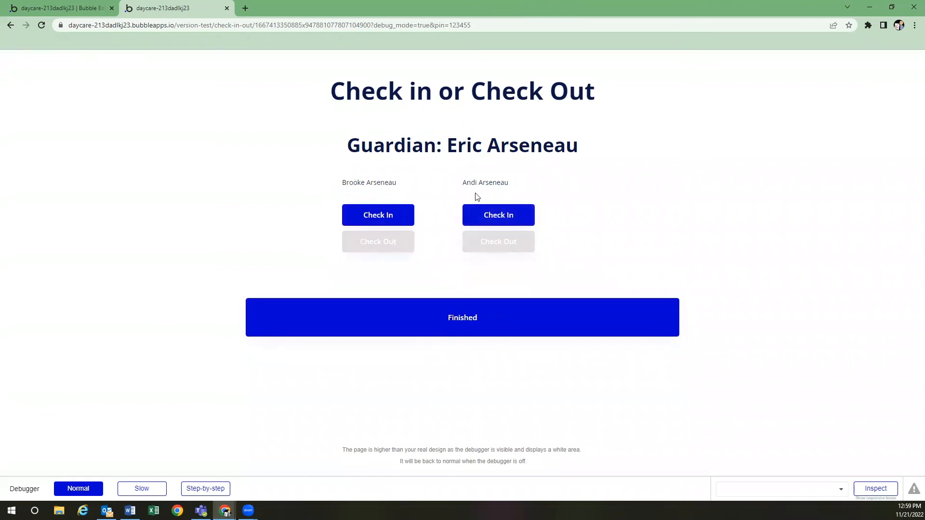
pyautogui.click(483, 317)
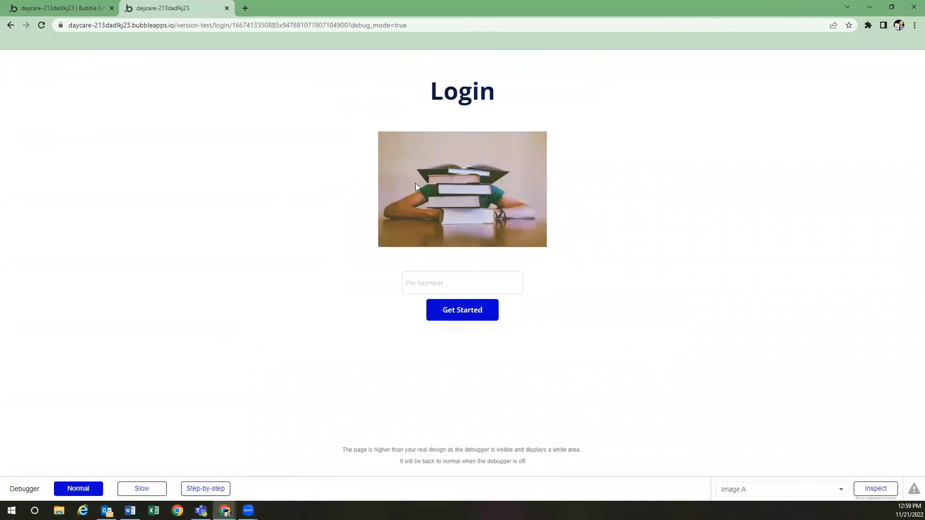
pyautogui.click(460, 282)
pyautogui.click(91, 8)
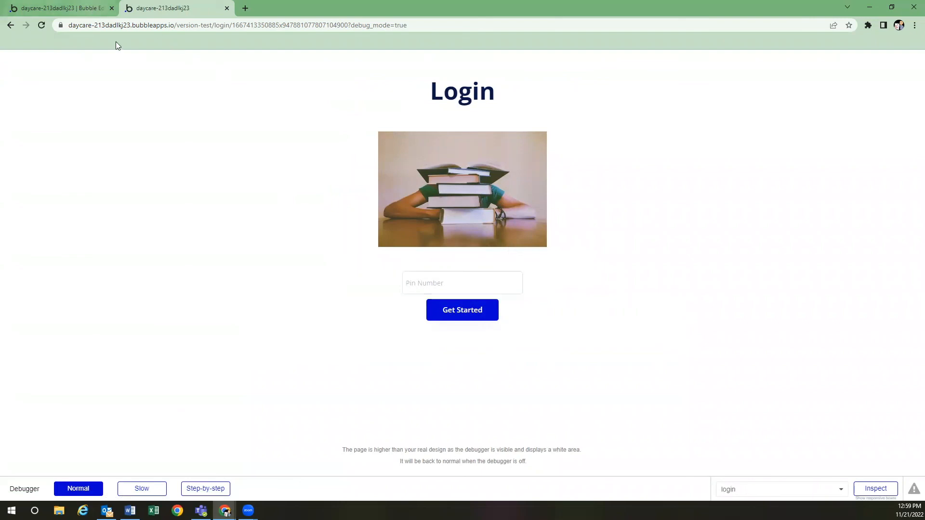
# Open the check-in-out page, then the login page, in the editor
pyautogui.click(23, 82)
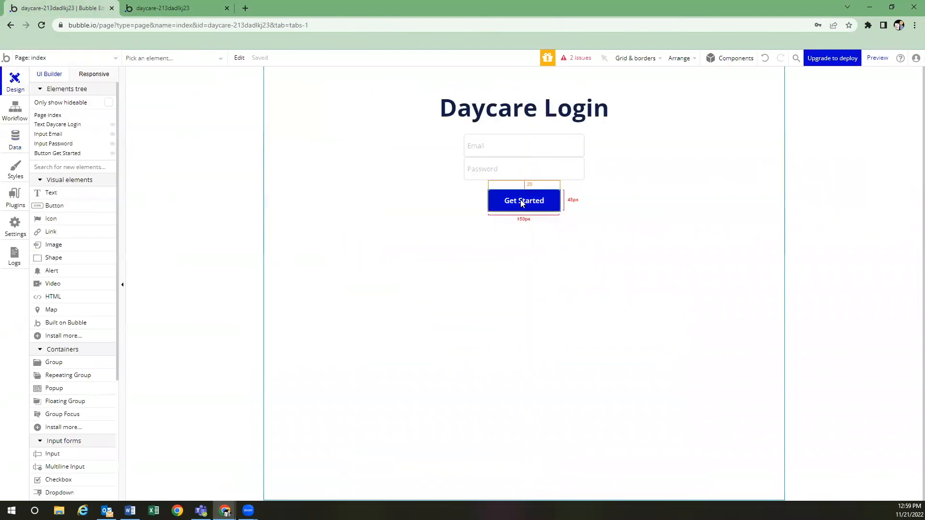
pyautogui.click(85, 59)
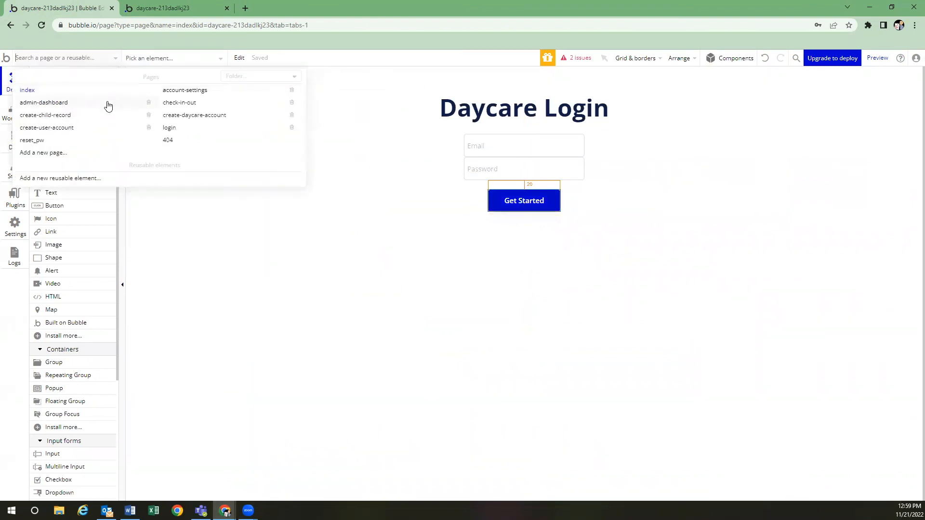
pyautogui.click(174, 103)
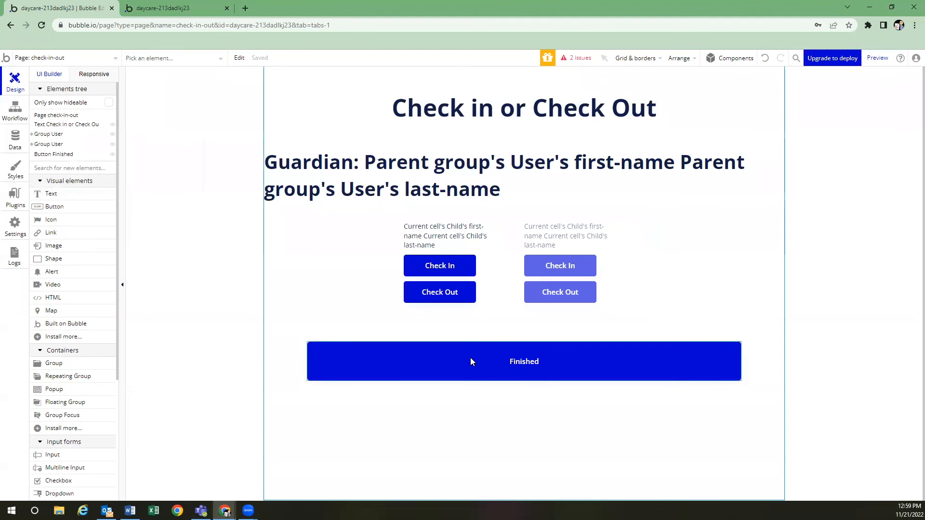
pyautogui.click(78, 58)
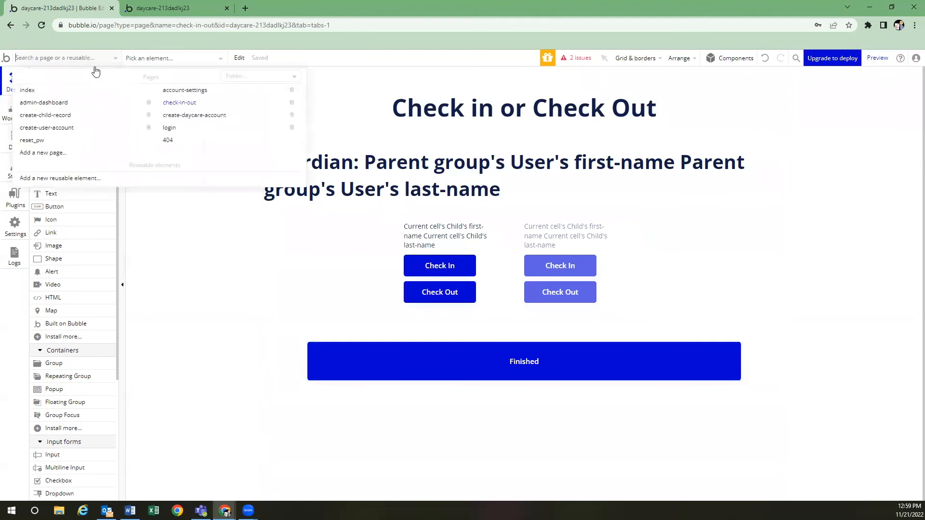
pyautogui.click(179, 129)
# Clear the Only when condition on the Get Started workflow's Go to page step
pyautogui.doubleClick(522, 326)
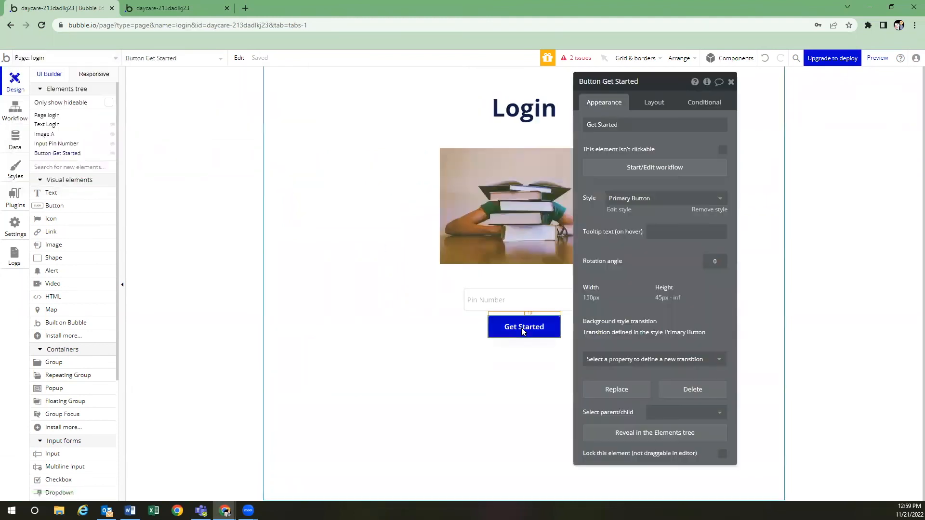
pyautogui.click(605, 172)
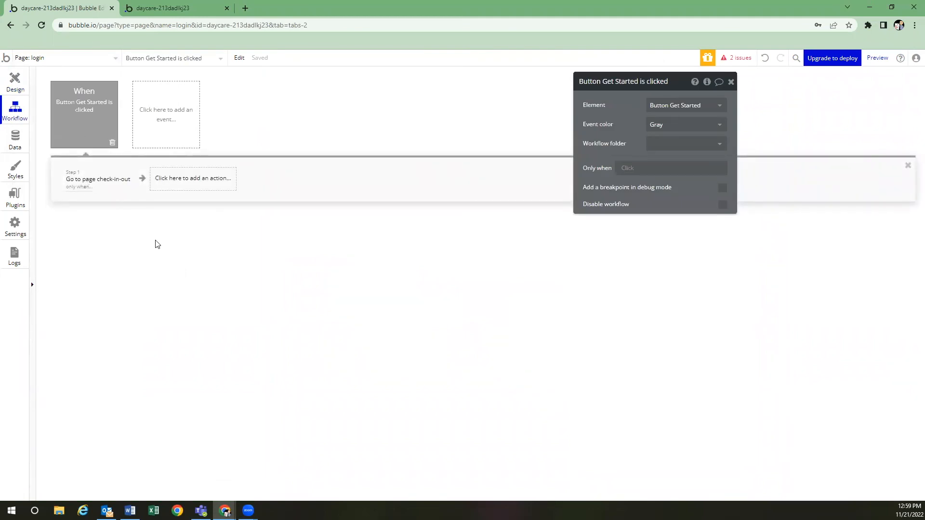
pyautogui.click(101, 185)
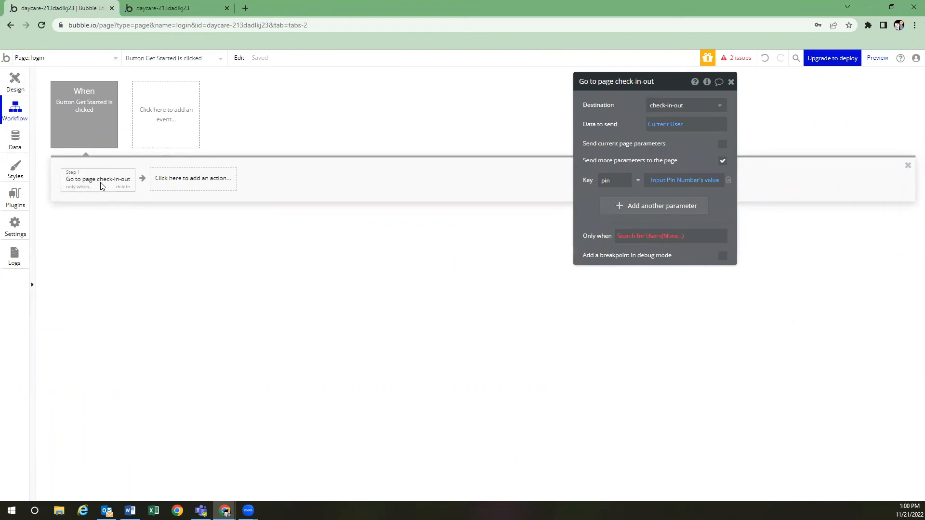
pyautogui.click(679, 237)
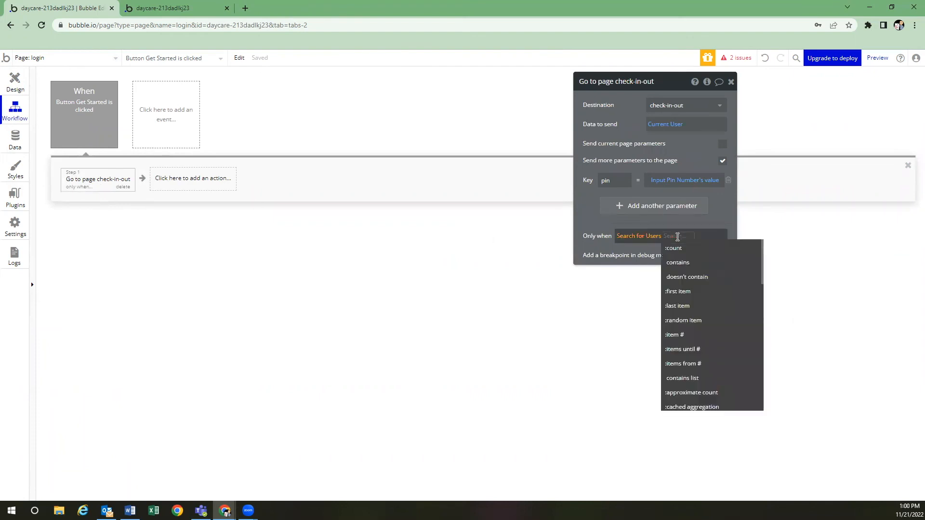
pyautogui.press('BackSpace')
pyautogui.click(597, 234)
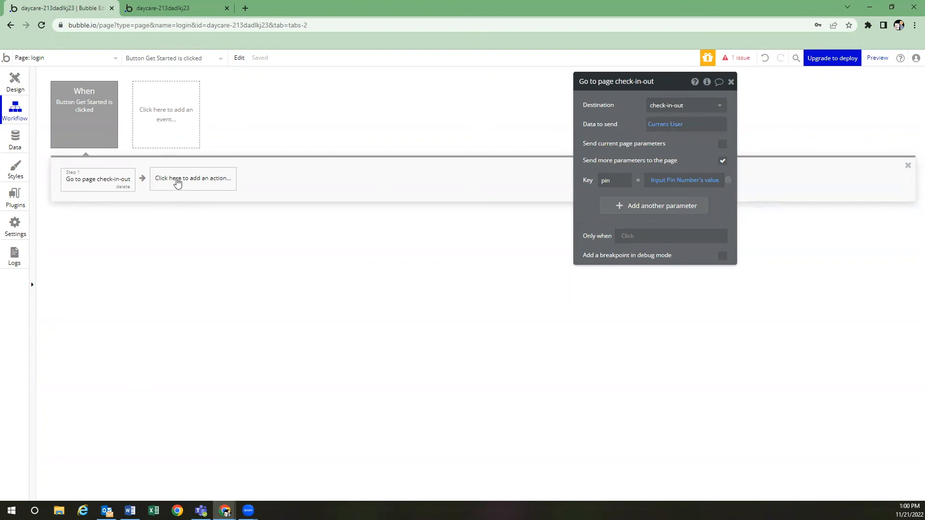
pyautogui.click(184, 184)
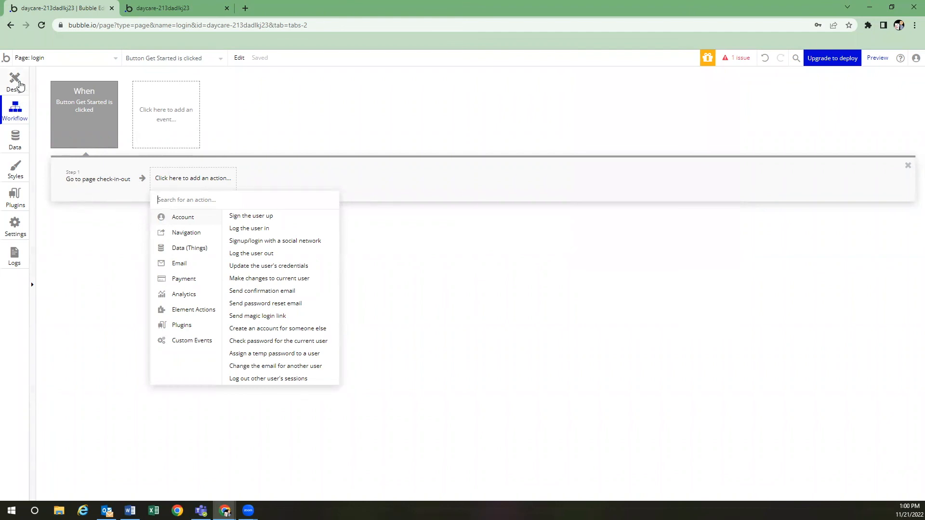
pyautogui.click(20, 87)
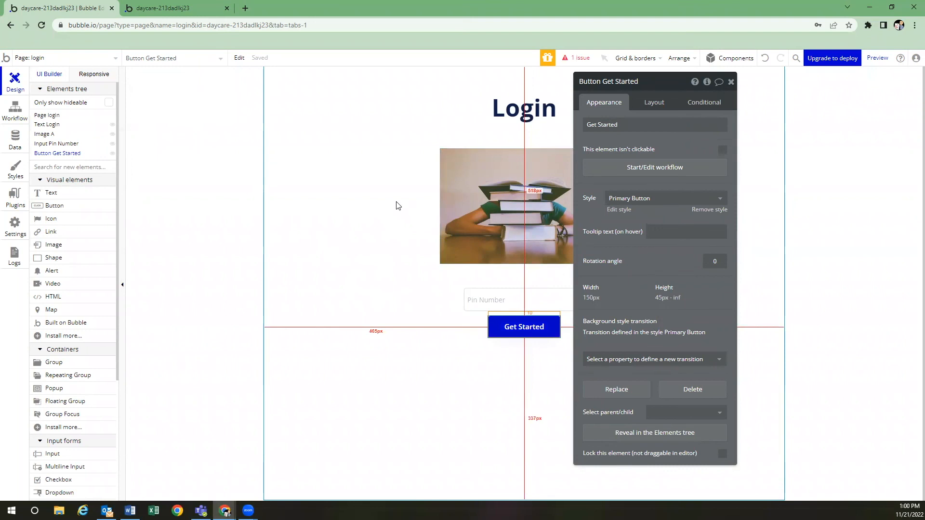
# Review the data types' privacy rules, check the check-in-out page, then show Child's rules
pyautogui.click(16, 140)
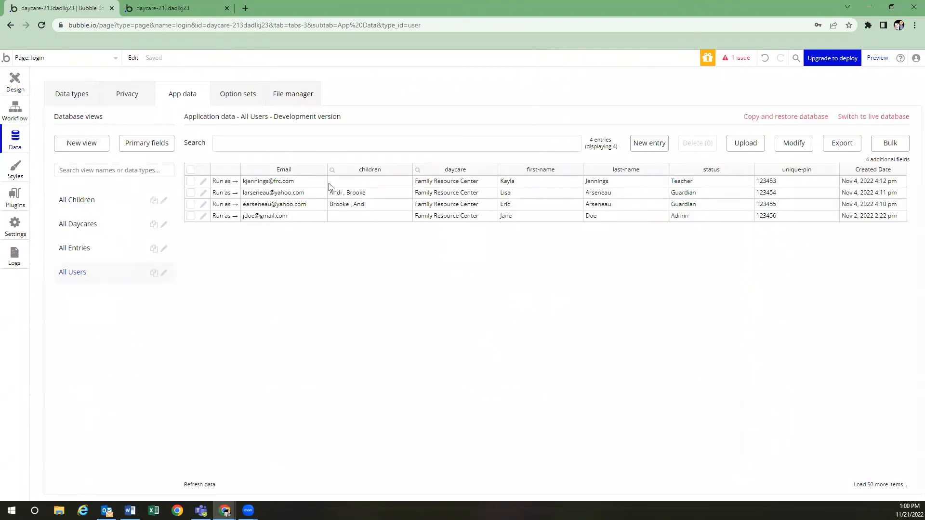
pyautogui.click(137, 98)
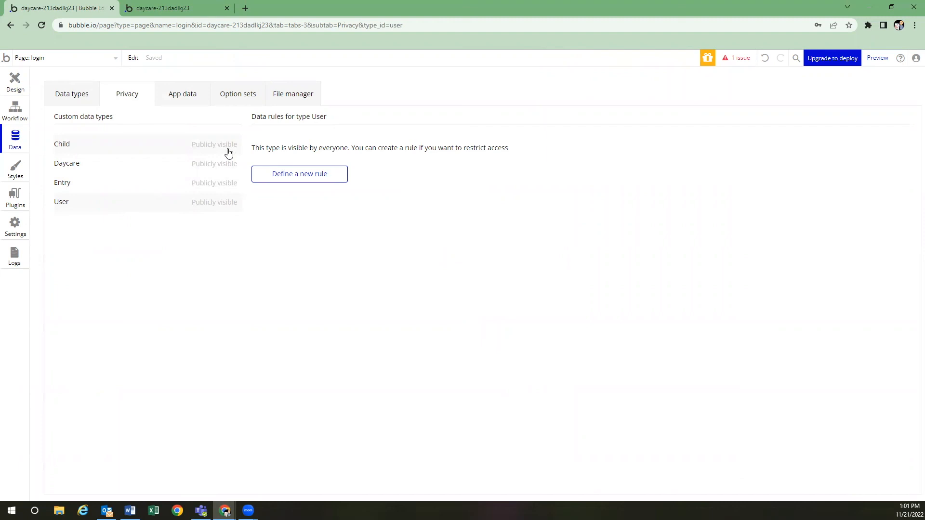
pyautogui.click(116, 62)
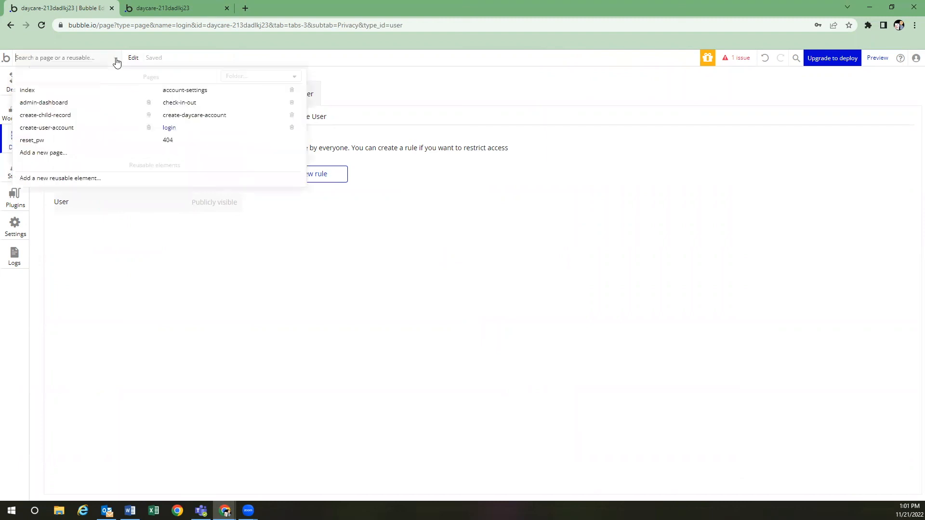
pyautogui.click(183, 102)
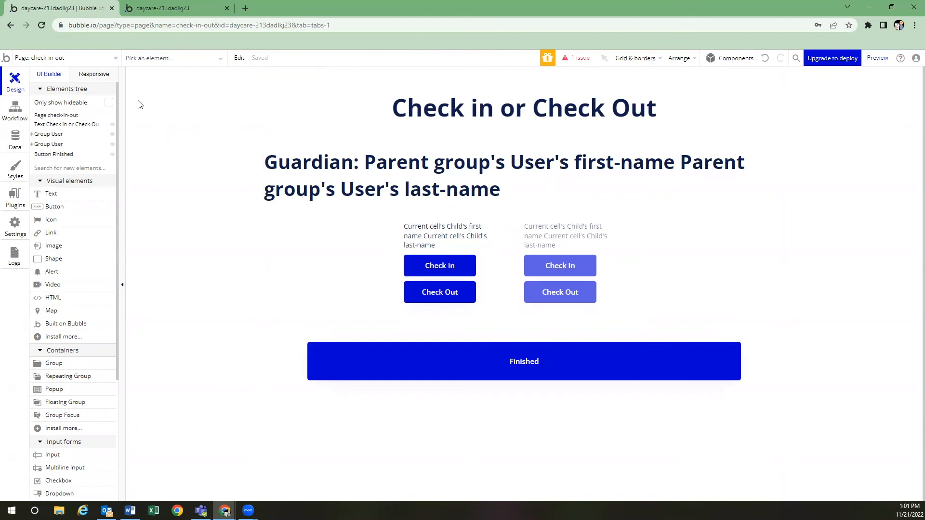
pyautogui.click(114, 59)
pyautogui.click(202, 247)
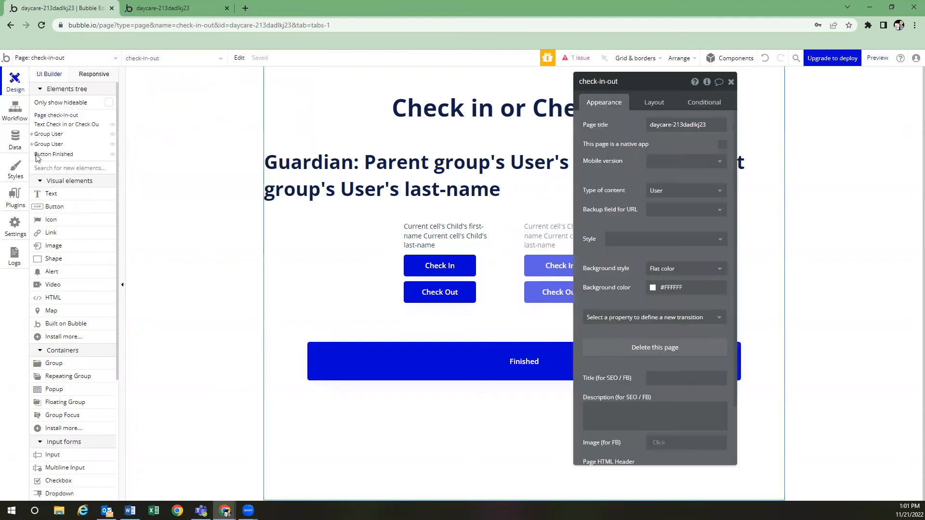
pyautogui.click(14, 140)
pyautogui.click(182, 146)
# Create Child privacy rule Rule 1, applying when Current User is logged in
pyautogui.click(310, 177)
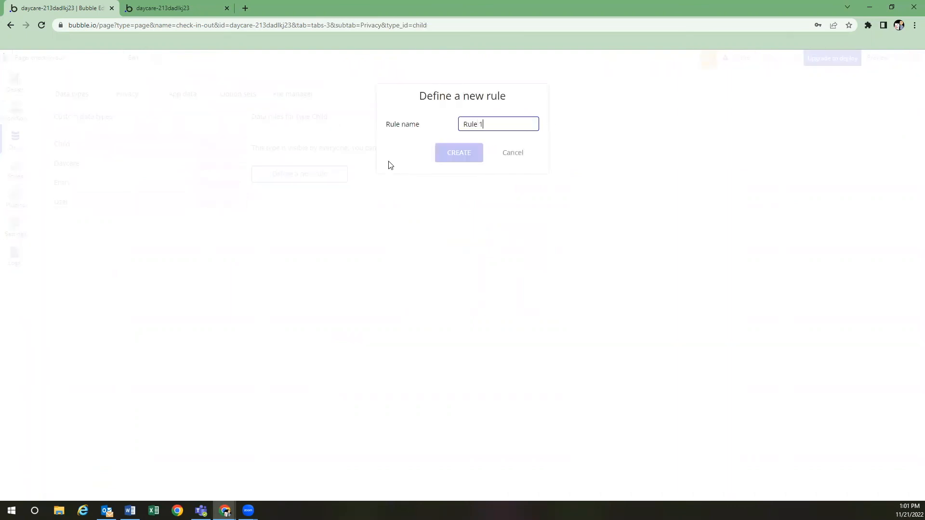
pyautogui.click(458, 153)
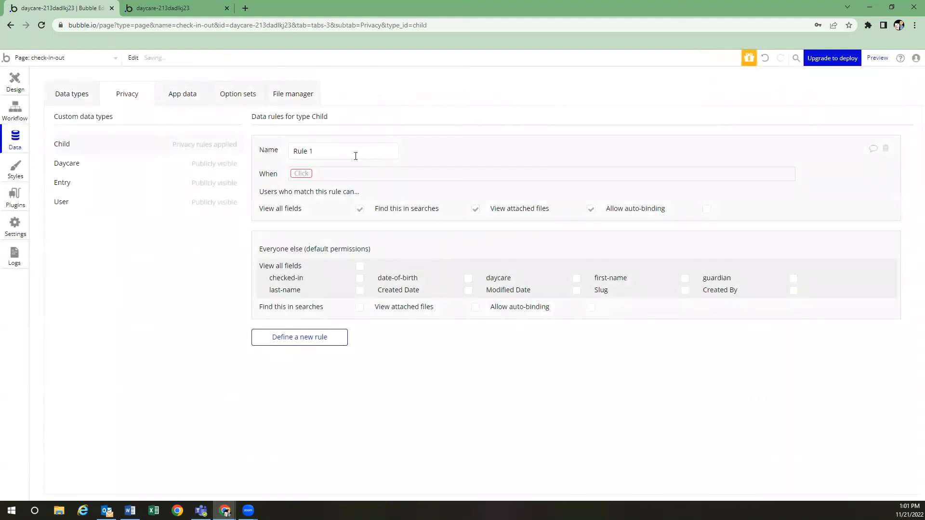
pyautogui.click(301, 173)
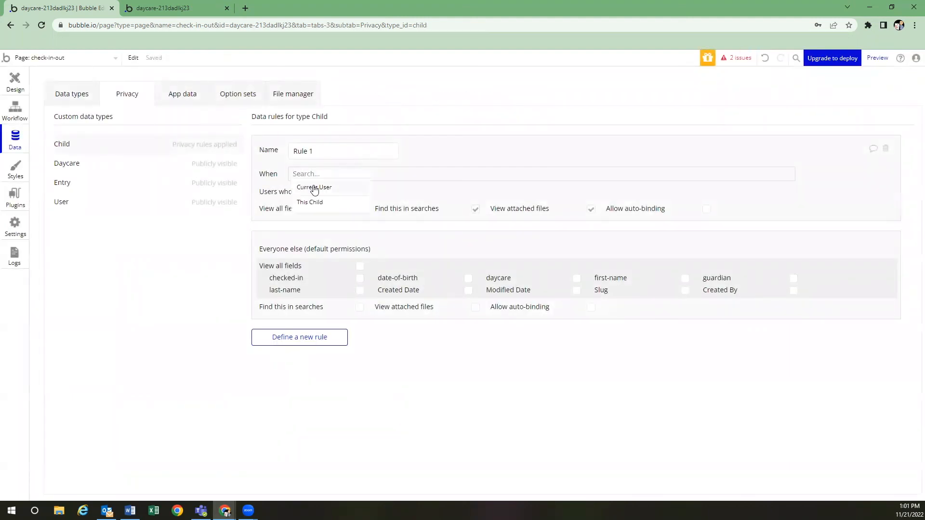
pyautogui.click(314, 188)
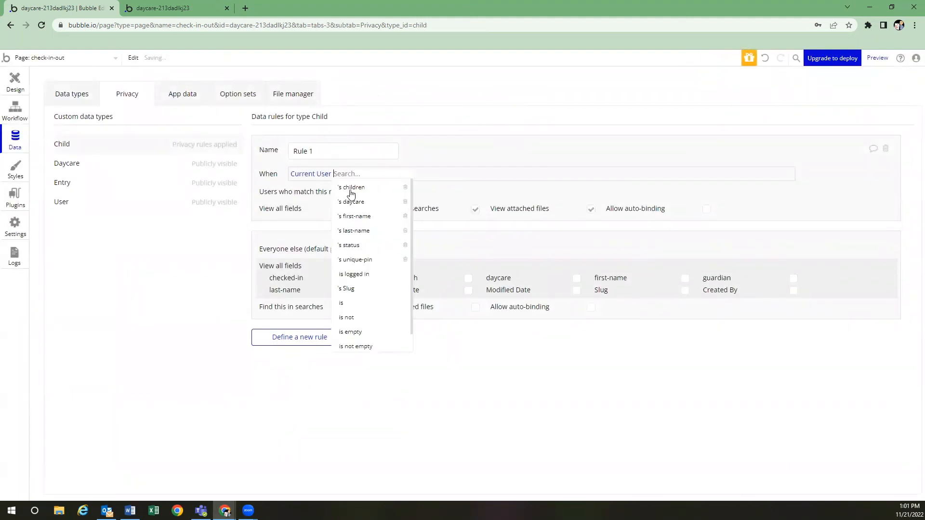
pyautogui.click(370, 274)
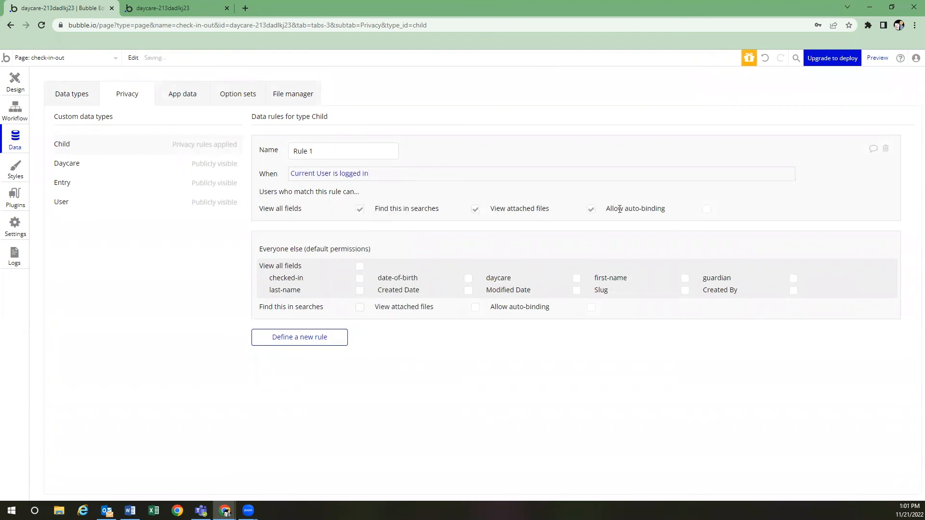
# Allow auto-binding on checked-in, last name, date of birth, daycare, first name and guardian fields
pyautogui.click(706, 209)
pyautogui.click(360, 235)
pyautogui.click(359, 246)
pyautogui.click(468, 235)
pyautogui.click(576, 235)
pyautogui.click(684, 235)
pyautogui.click(793, 236)
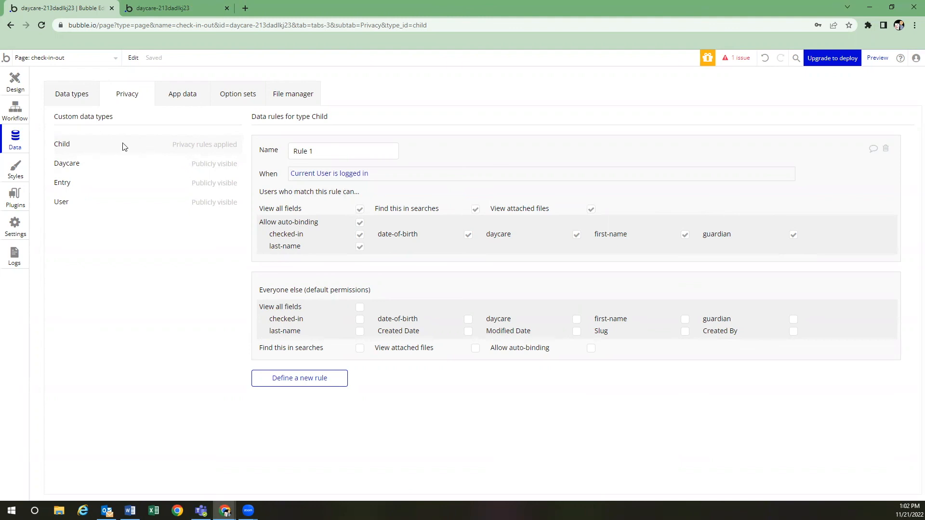
# Create Daycare privacy rule 'Rule 1', applying when Current User is logged in
pyautogui.click(115, 166)
pyautogui.click(299, 174)
pyautogui.write('Rule')
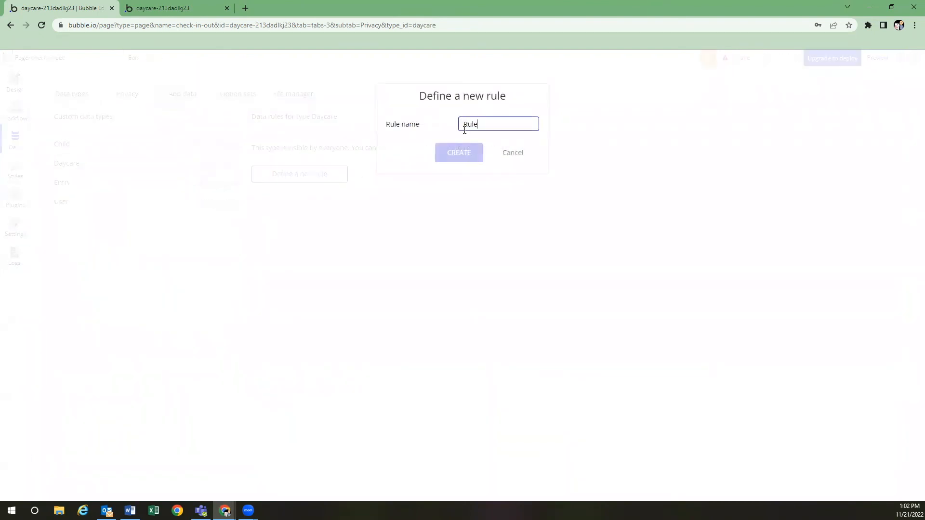
pyautogui.write(' 1')
pyautogui.click(462, 150)
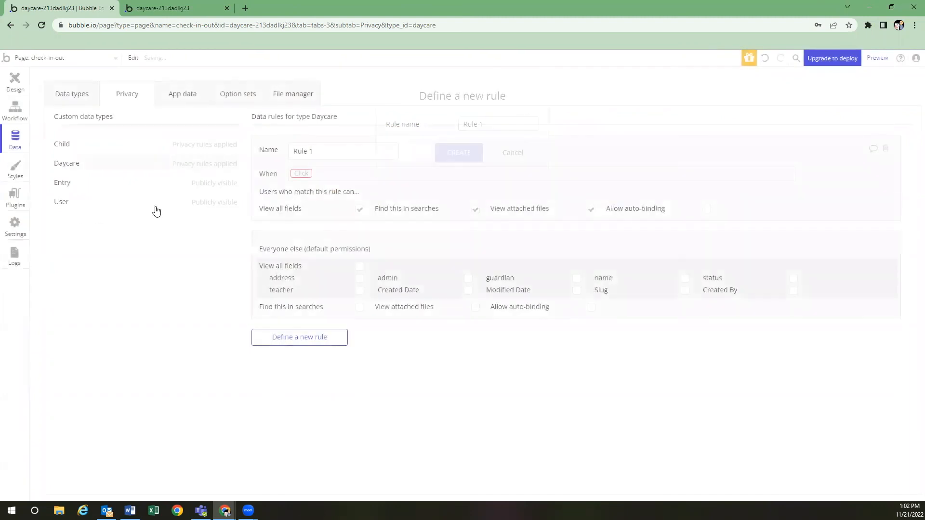
pyautogui.click(309, 173)
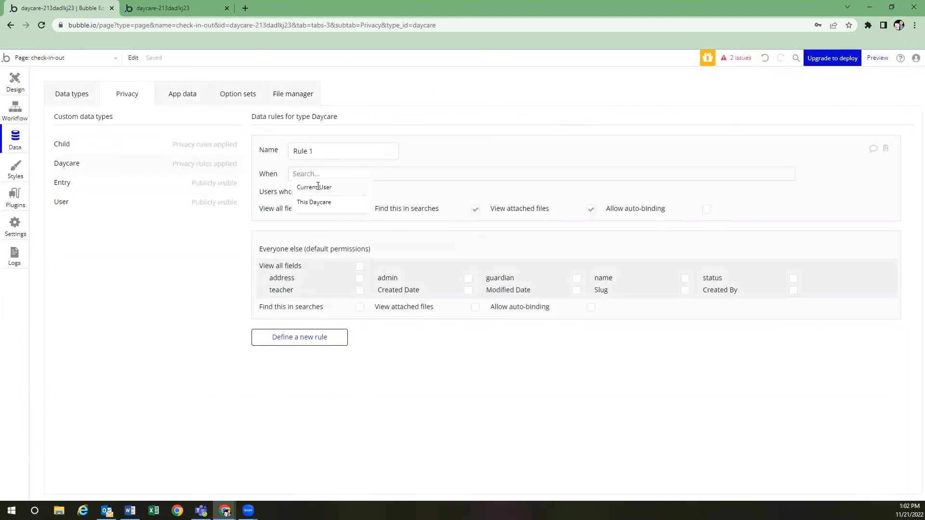
pyautogui.click(318, 187)
pyautogui.click(359, 280)
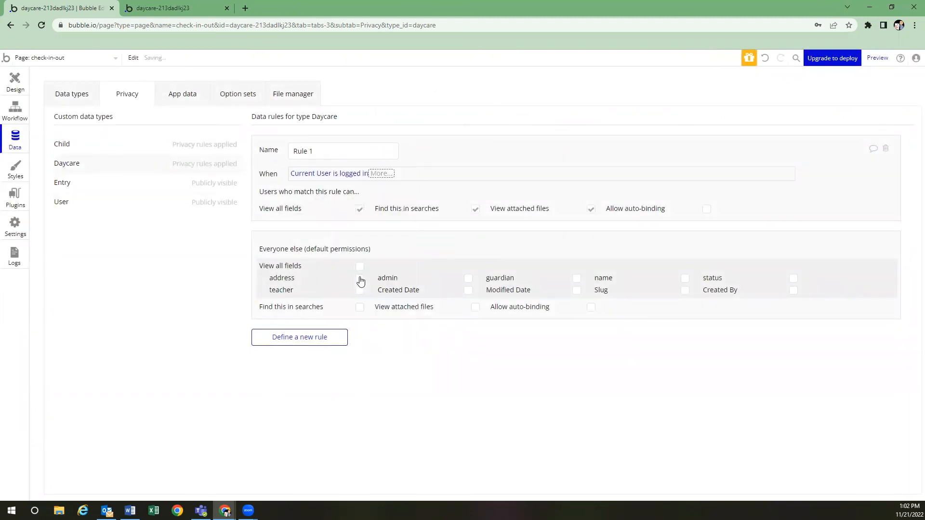
# Allow Daycare auto-binding on address, teacher, admin, guardian, name and status fields
pyautogui.click(706, 208)
pyautogui.click(360, 234)
pyautogui.click(360, 247)
pyautogui.click(468, 234)
pyautogui.click(576, 235)
pyautogui.click(685, 235)
pyautogui.click(793, 236)
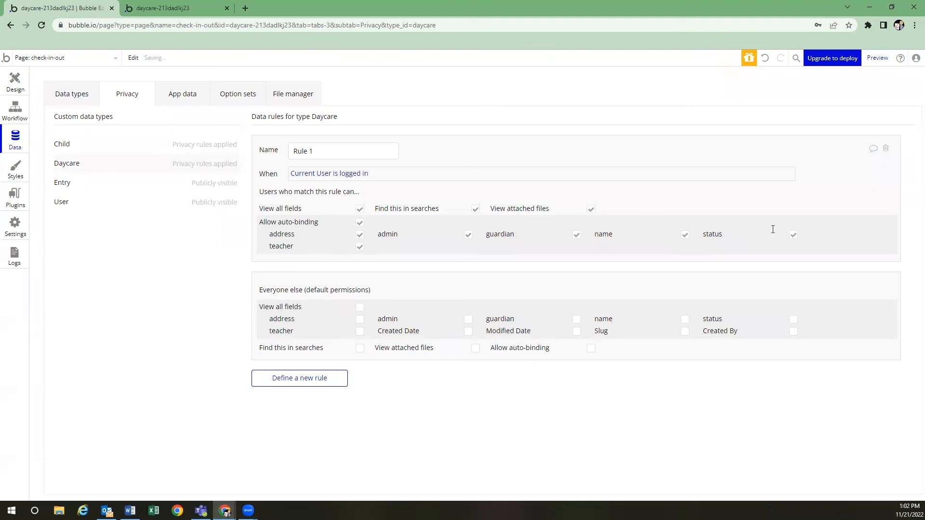
# Create Entry privacy rule 'Rule 1', applying when Current User is logged in
pyautogui.click(172, 183)
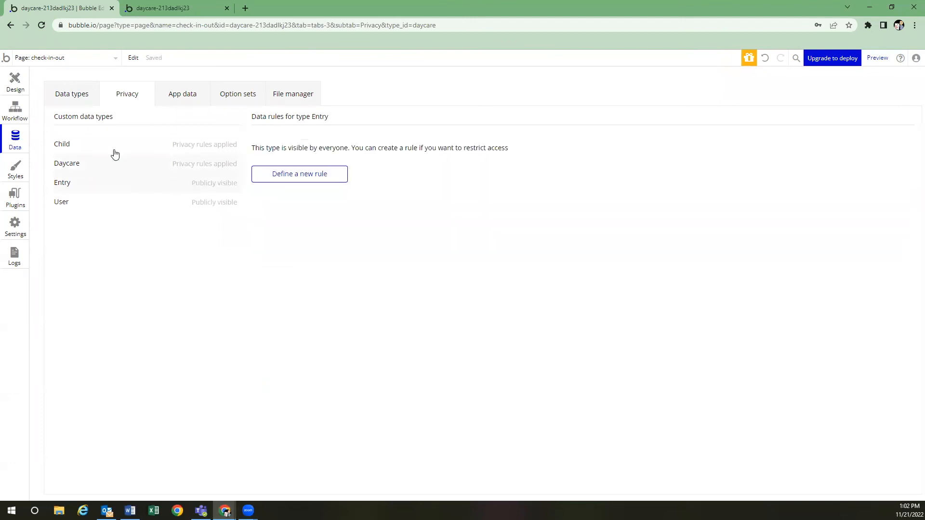
pyautogui.click(273, 177)
pyautogui.write('Rule 1')
pyautogui.click(448, 154)
pyautogui.click(310, 174)
pyautogui.click(318, 186)
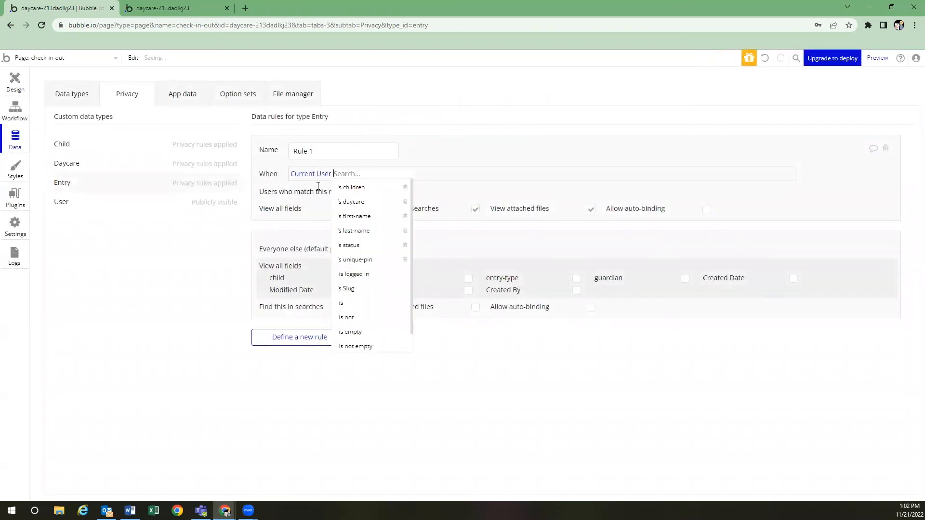
pyautogui.click(361, 274)
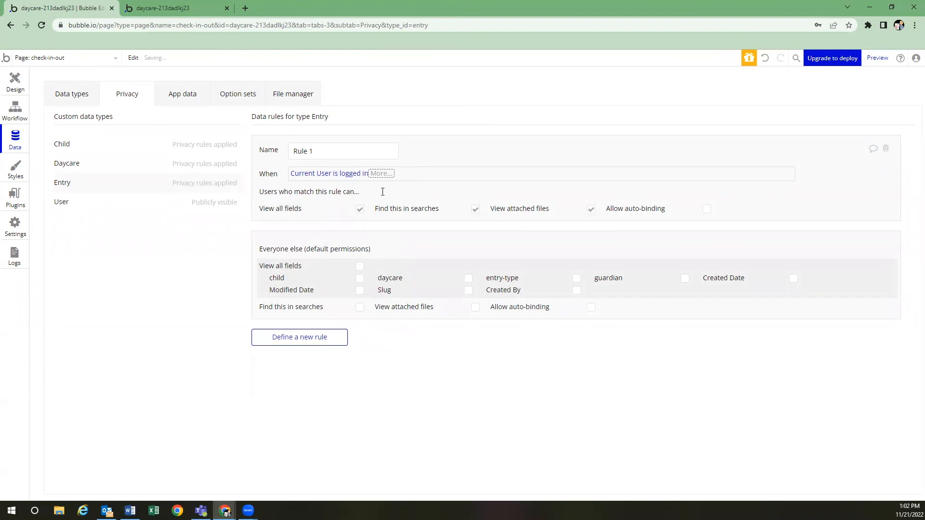
# Allow Entry auto-binding on child, daycare, entry-type and guardian fields
pyautogui.click(706, 209)
pyautogui.click(360, 234)
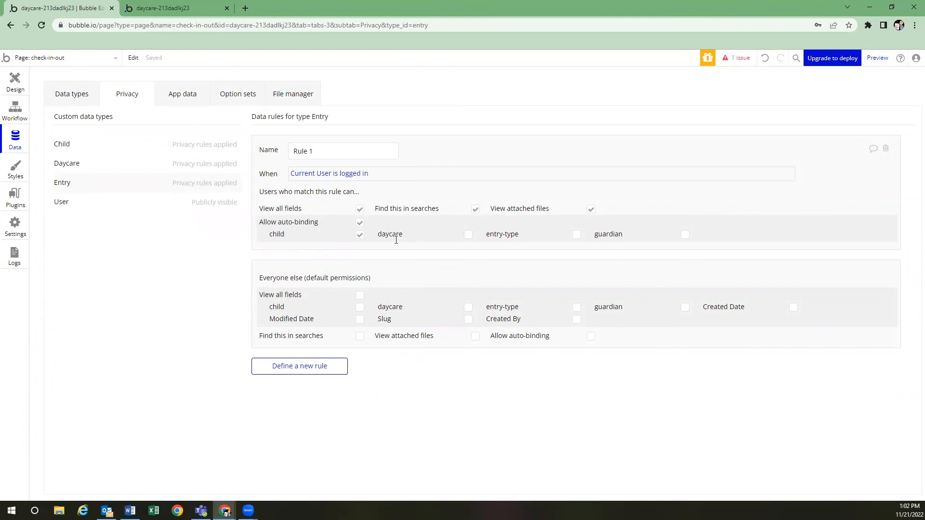
pyautogui.click(469, 236)
pyautogui.click(577, 236)
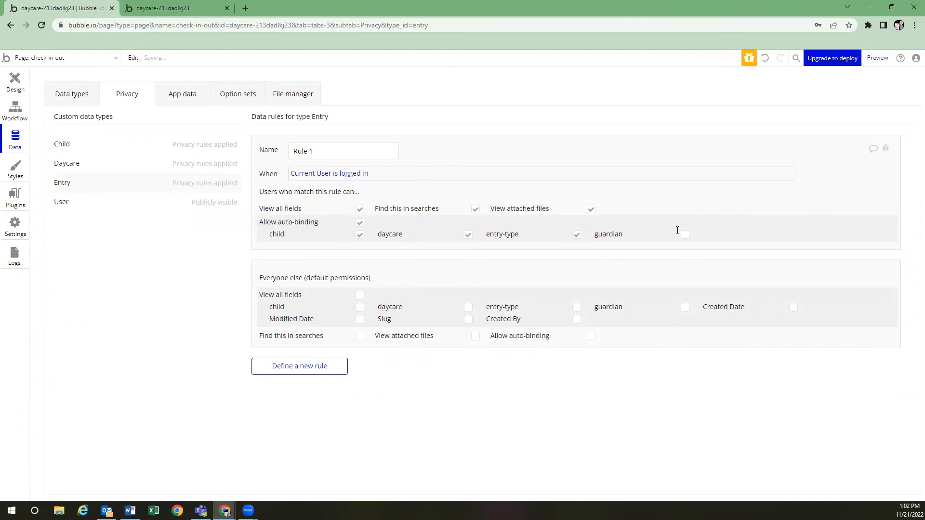
pyautogui.click(684, 237)
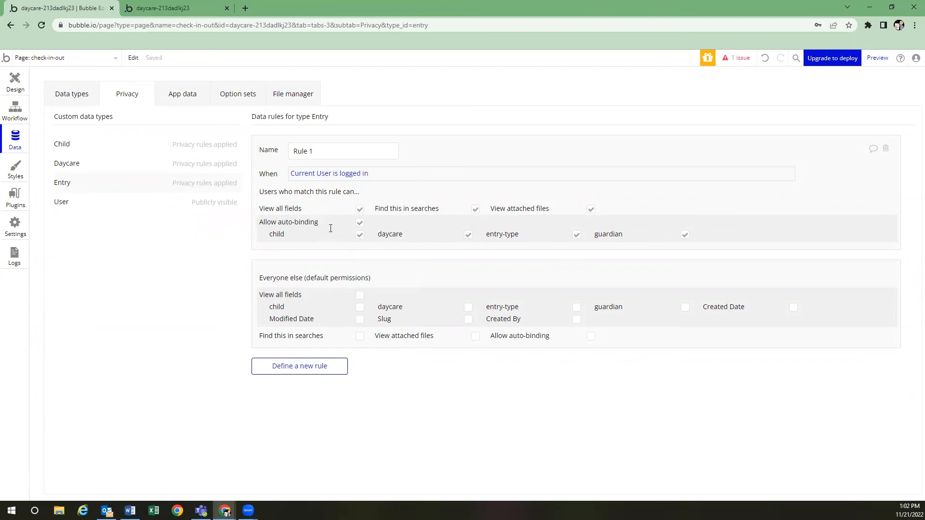
pyautogui.click(151, 206)
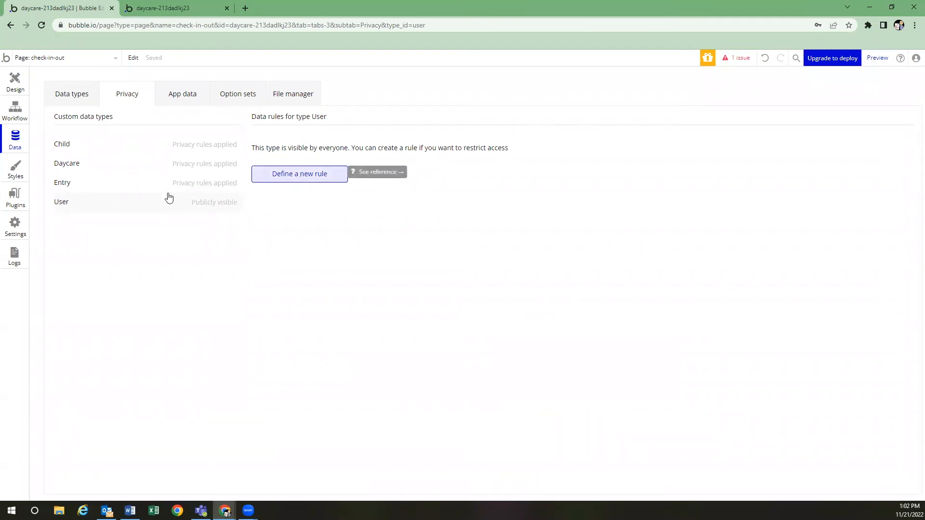
# Create User privacy rule 'Rule 1', applying when Current User is logged in
pyautogui.click(282, 178)
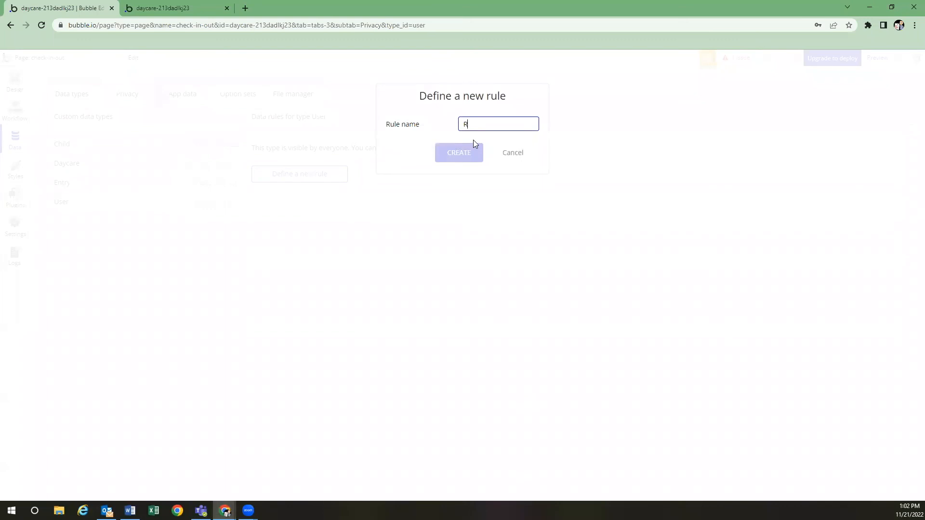
pyautogui.write('Rule 1')
pyautogui.click(470, 153)
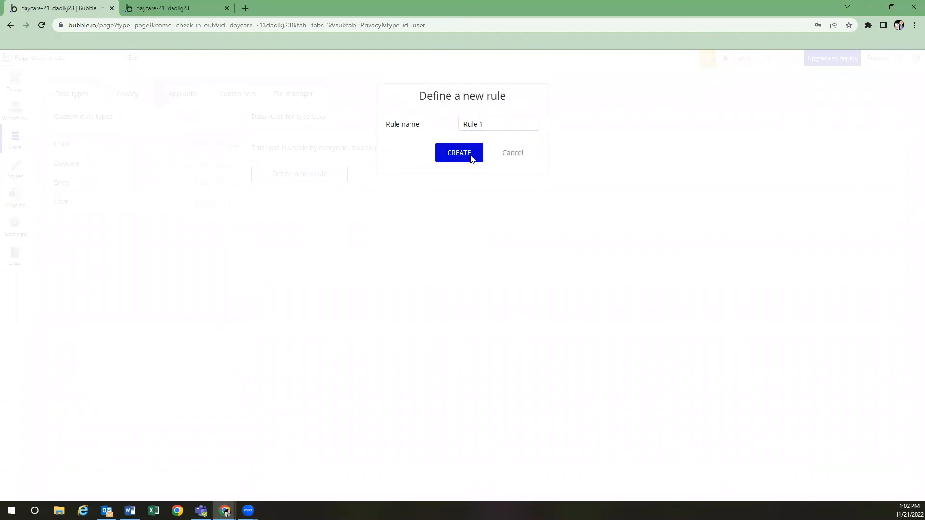
pyautogui.click(308, 173)
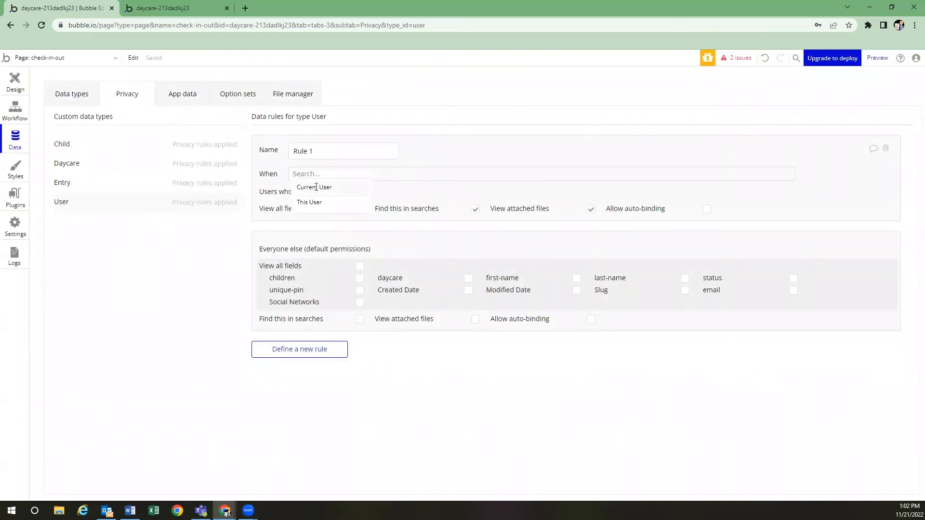
pyautogui.click(319, 186)
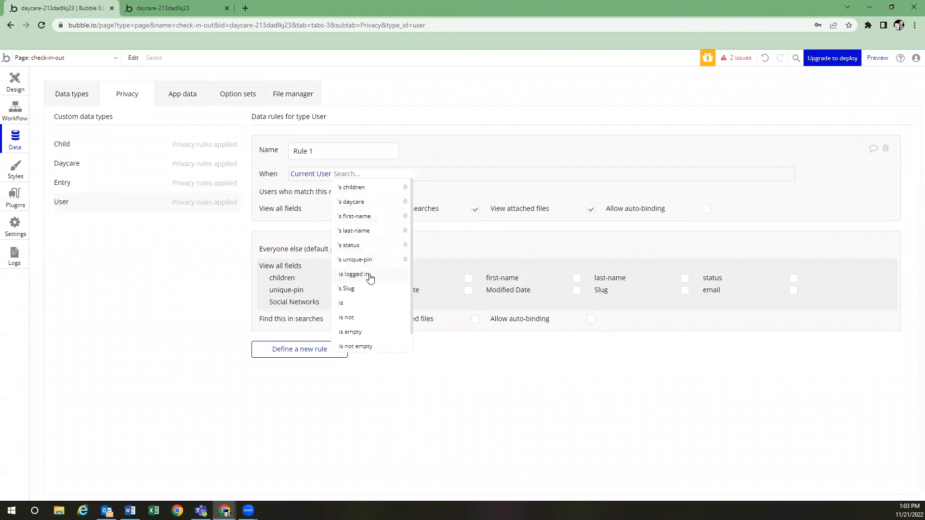
pyautogui.click(367, 275)
# Allow User auto-binding on children, unique pin, daycare, first name, last name and status fields
pyautogui.click(707, 209)
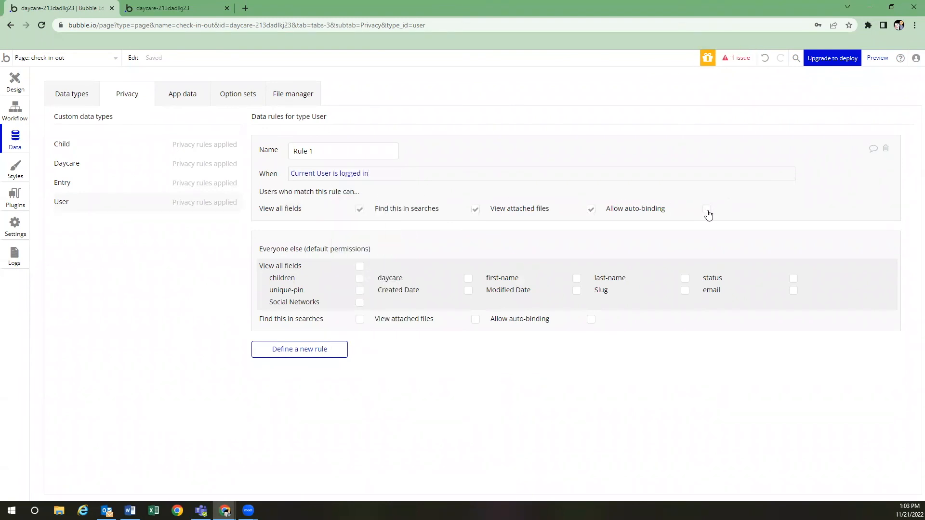
pyautogui.click(360, 235)
pyautogui.click(360, 246)
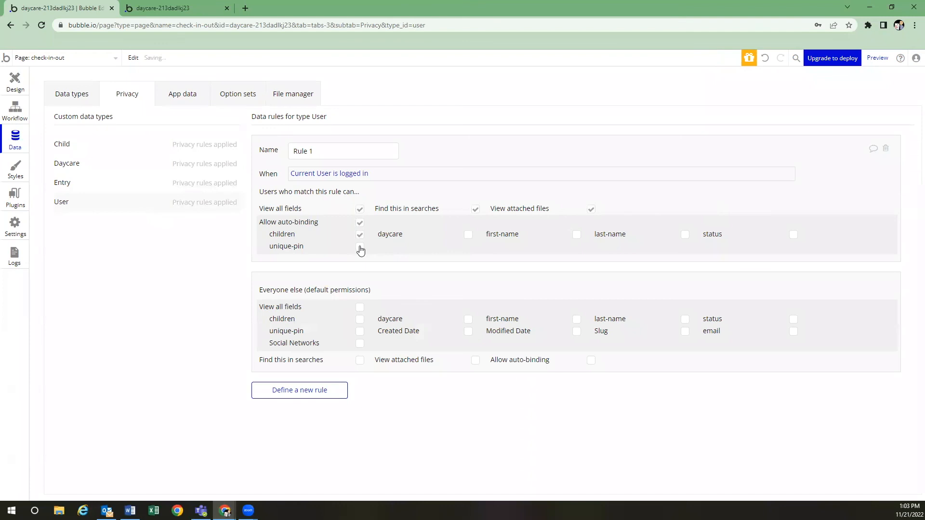
pyautogui.click(466, 235)
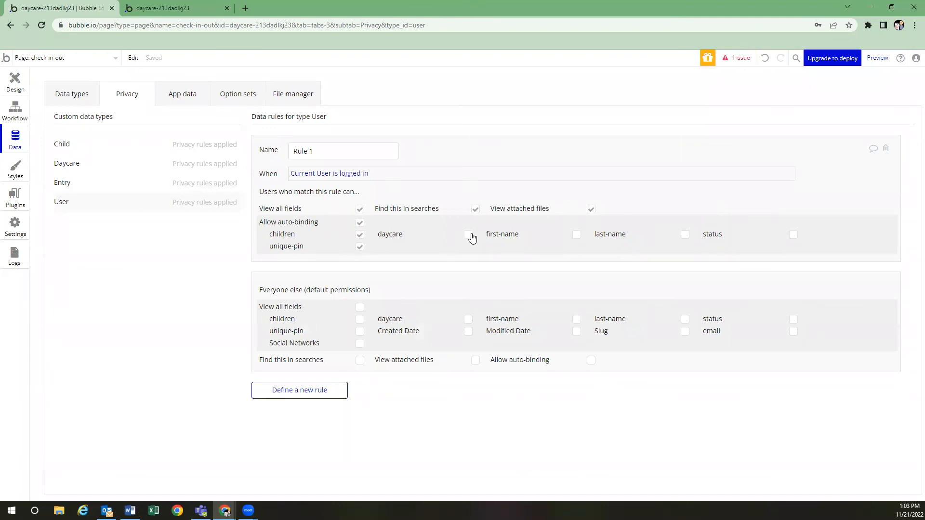
pyautogui.click(576, 235)
pyautogui.click(685, 235)
pyautogui.click(793, 236)
# Return to the check-in-out page design, reloading the editor after it crashed
pyautogui.moveTo(272, 246); pyautogui.dragTo(302, 247)
pyautogui.click(20, 89)
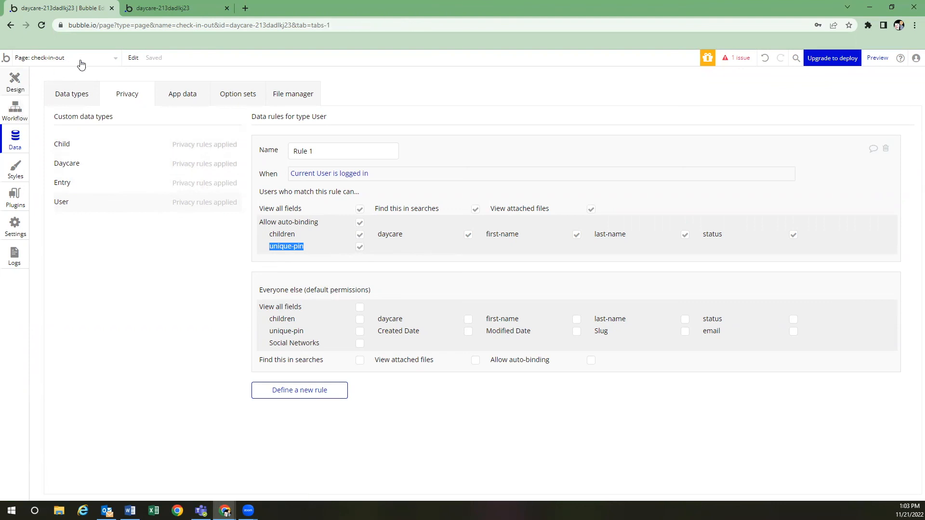
pyautogui.click(589, 260)
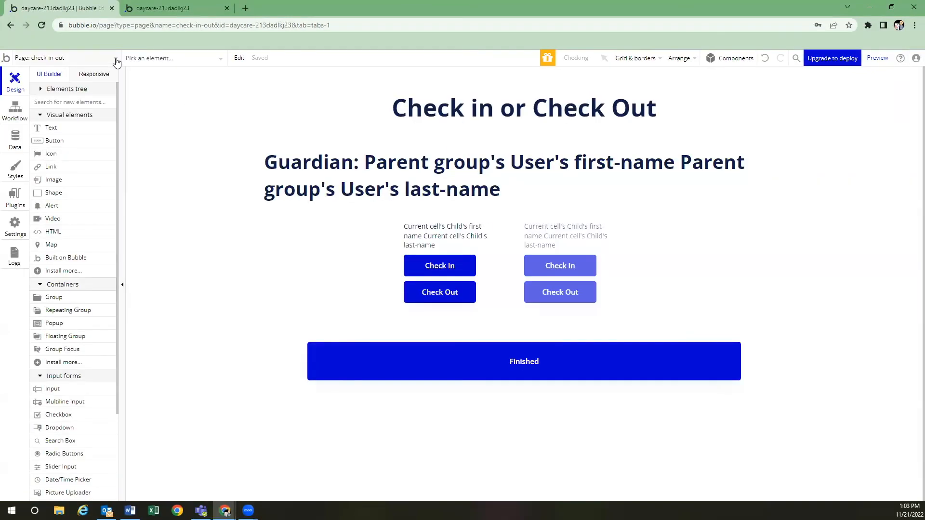
# Open the admin-dashboard page's workflows
pyautogui.click(115, 58)
pyautogui.click(88, 92)
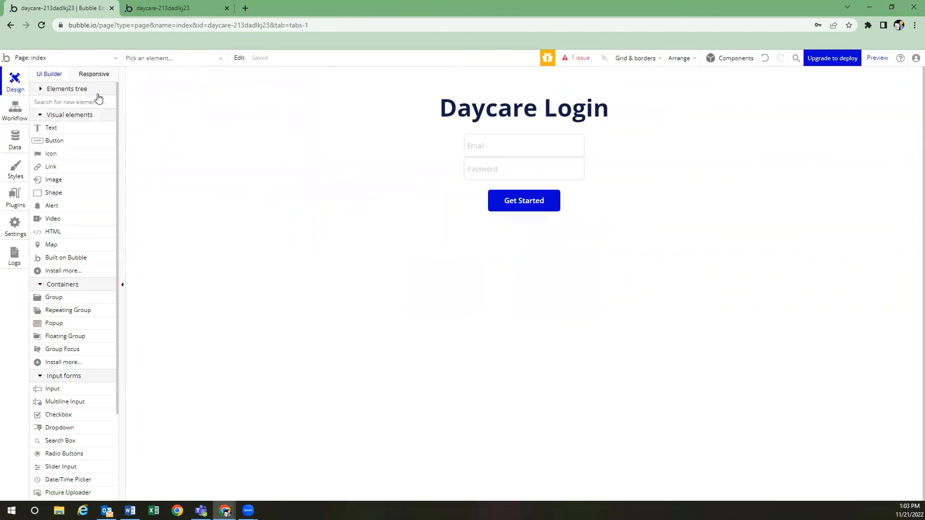
pyautogui.click(116, 58)
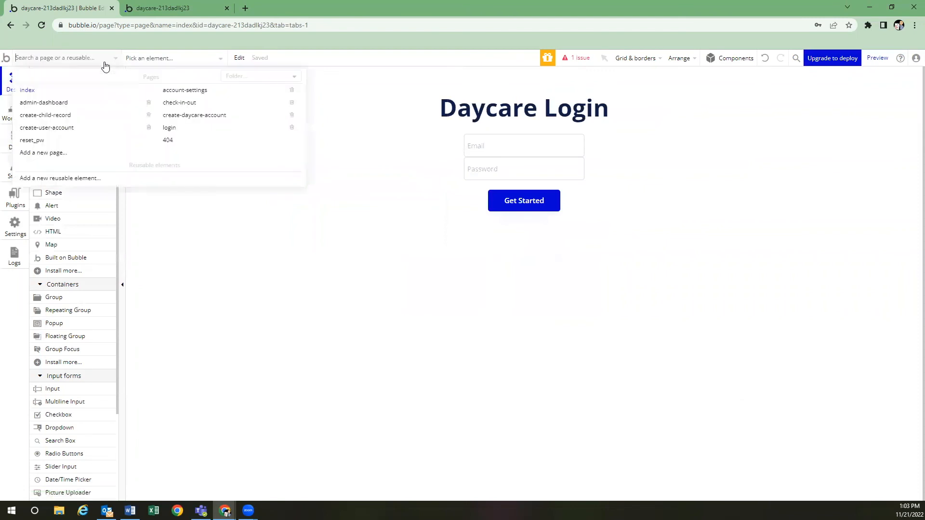
pyautogui.click(63, 103)
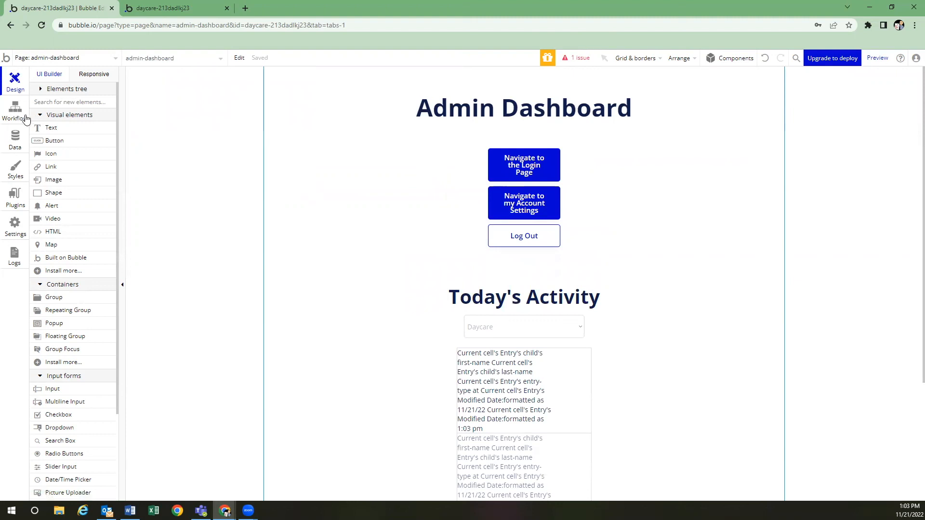
pyautogui.click(12, 110)
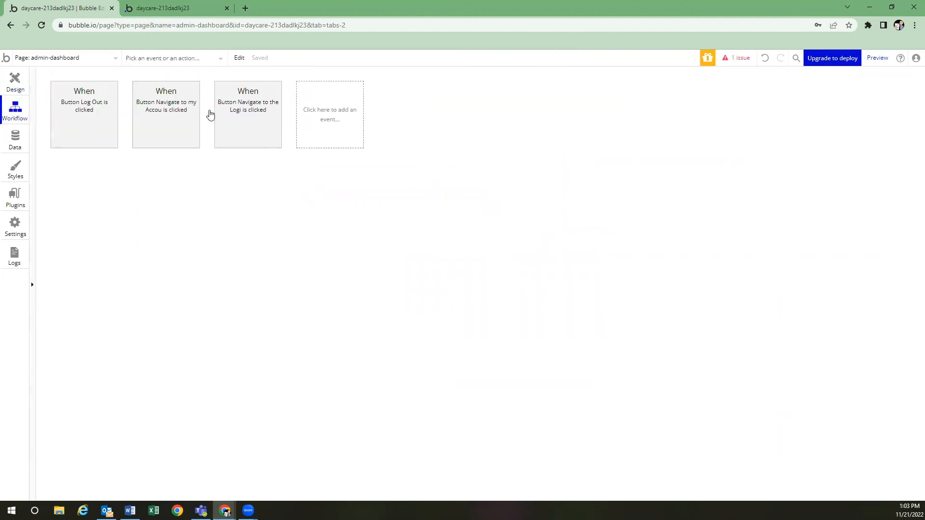
# Add a 'User is logged out' event with a Go to page action
pyautogui.click(336, 114)
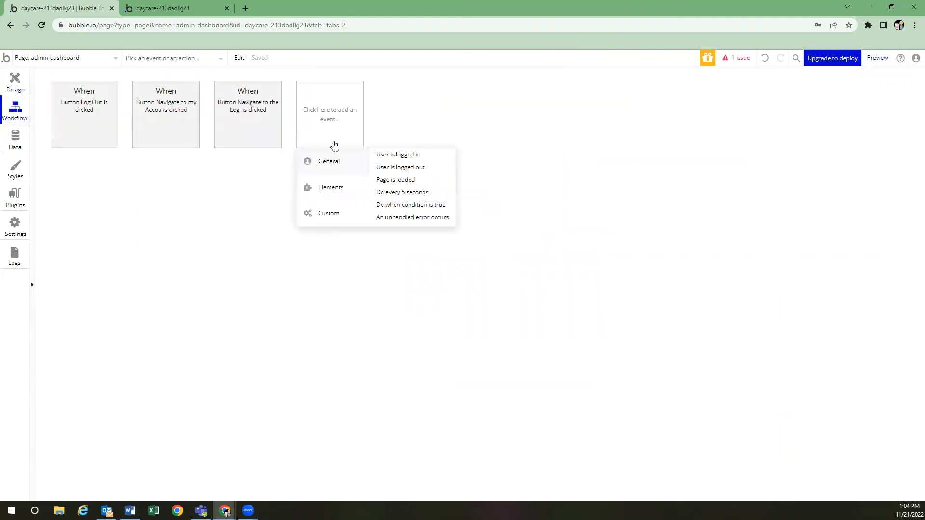
pyautogui.moveTo(344, 167)
pyautogui.click(410, 168)
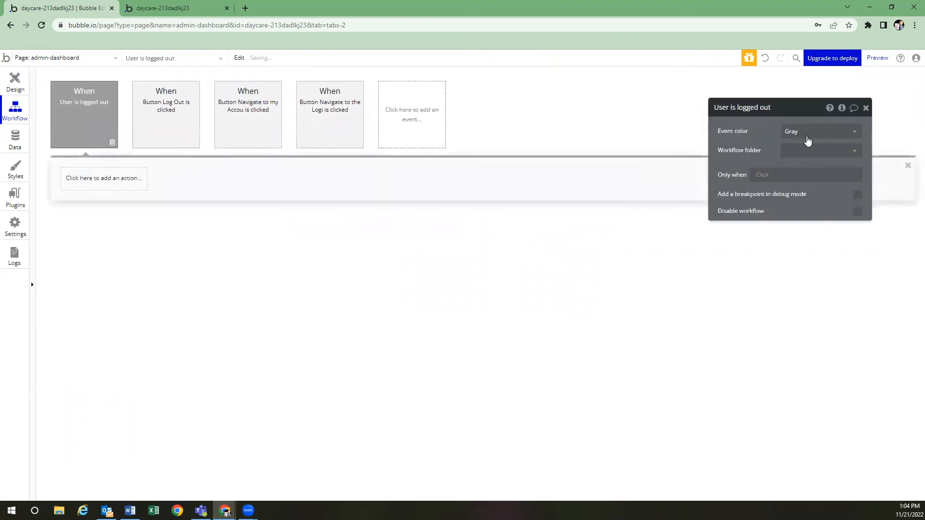
pyautogui.click(93, 179)
pyautogui.moveTo(102, 238)
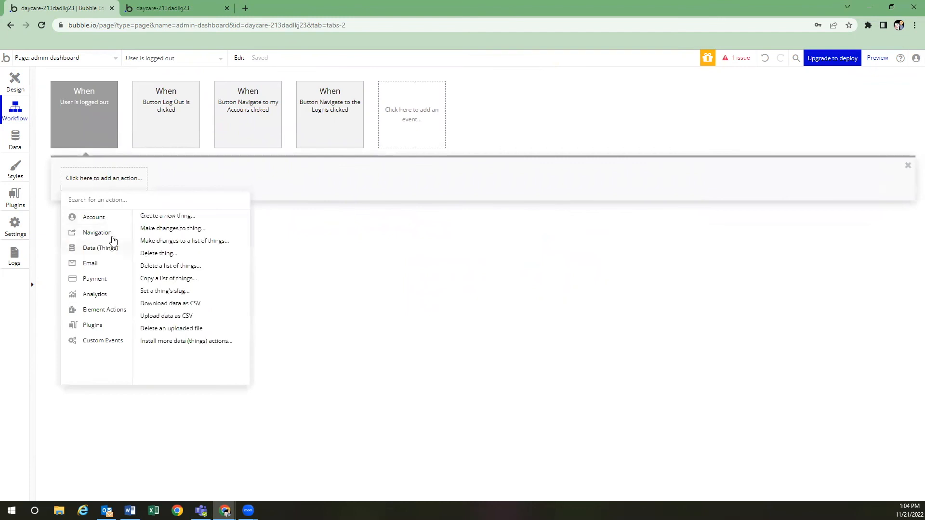
pyautogui.click(159, 218)
# Set the action's destination to index, sending Current User with content type user
pyautogui.click(800, 131)
pyautogui.click(805, 149)
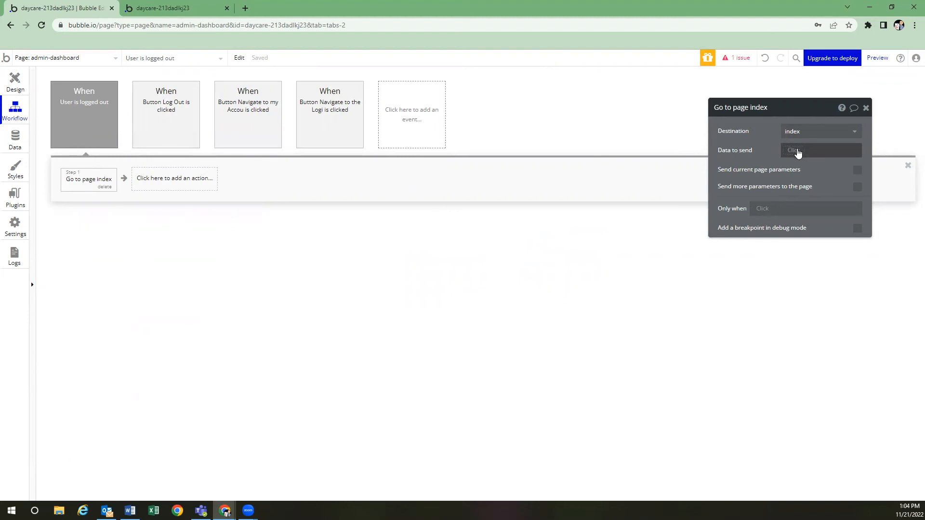
pyautogui.click(798, 151)
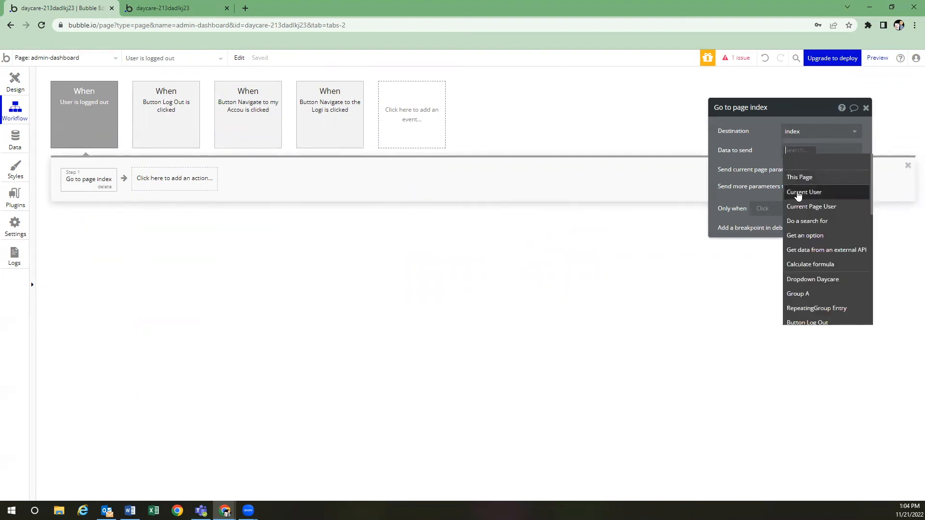
pyautogui.click(797, 193)
pyautogui.click(796, 152)
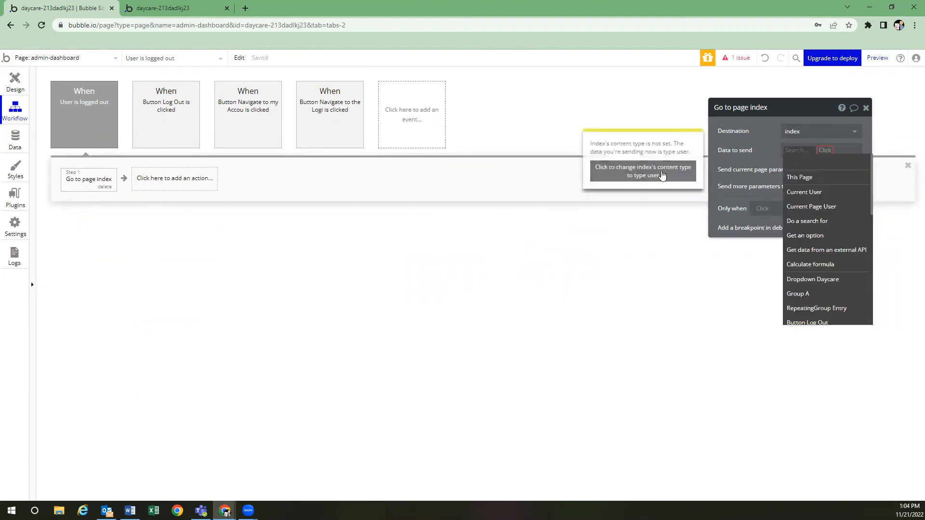
pyautogui.click(663, 175)
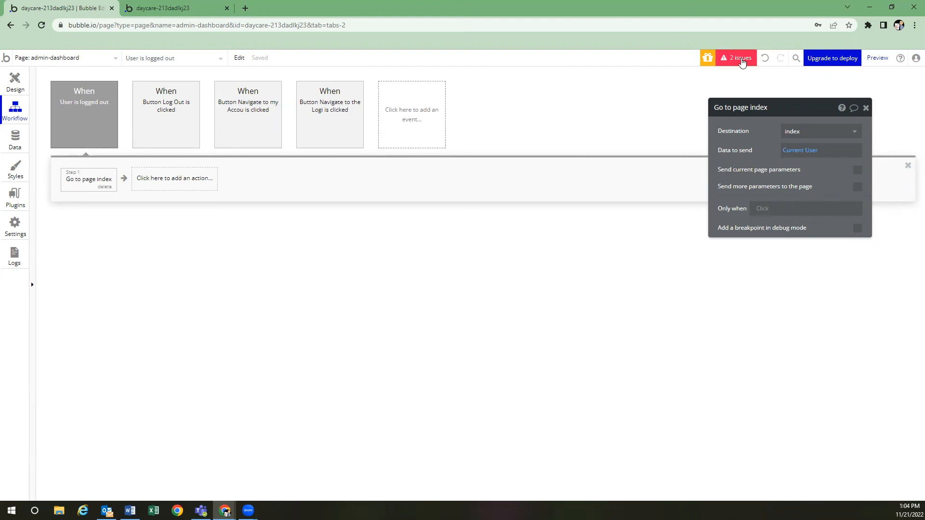
# Review the flagged issues, jumping to the Go to page index issue
pyautogui.click(737, 58)
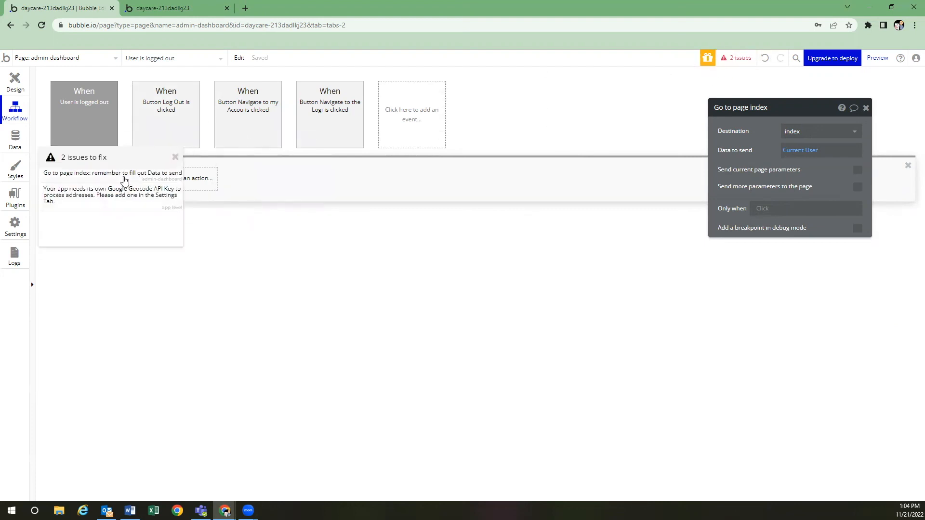
pyautogui.click(124, 179)
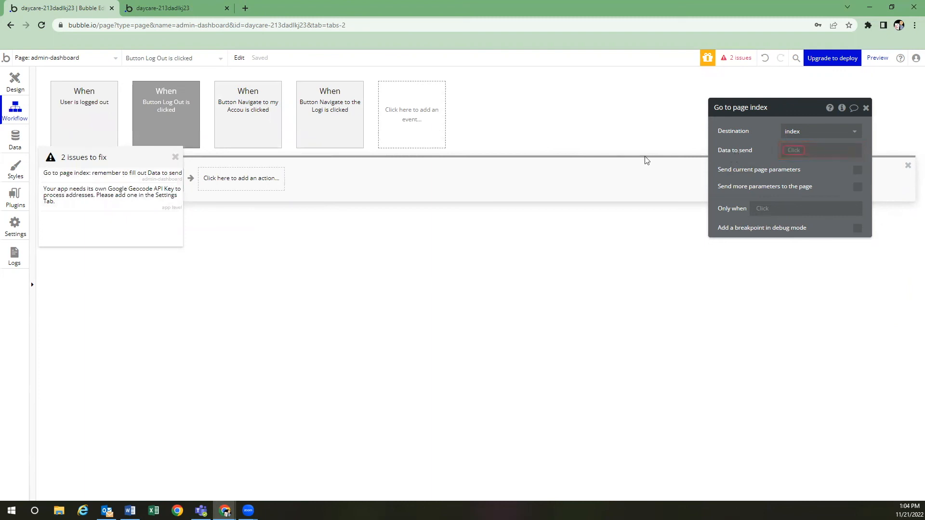
pyautogui.click(175, 159)
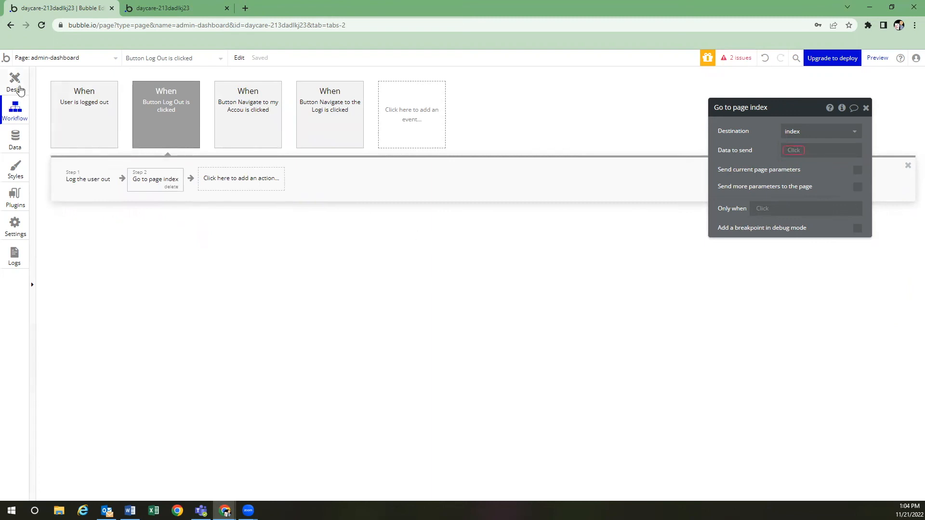
pyautogui.click(15, 82)
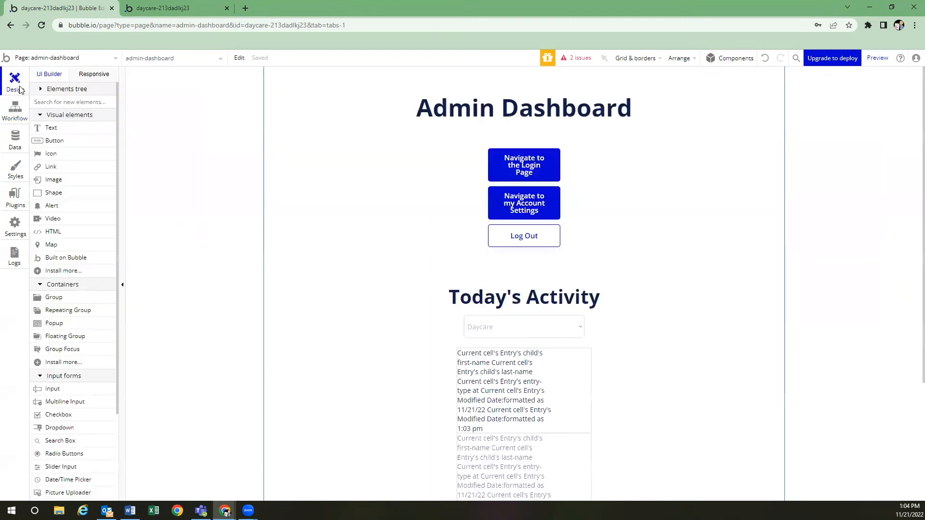
pyautogui.click(15, 114)
# On create-child-record, add a 'User is logged out' event with Go to page index
pyautogui.click(54, 57)
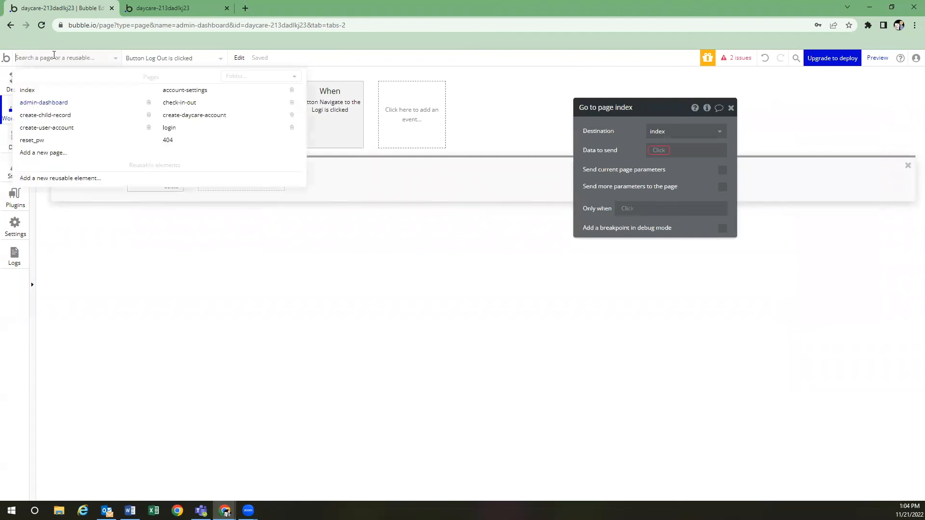
pyautogui.click(52, 116)
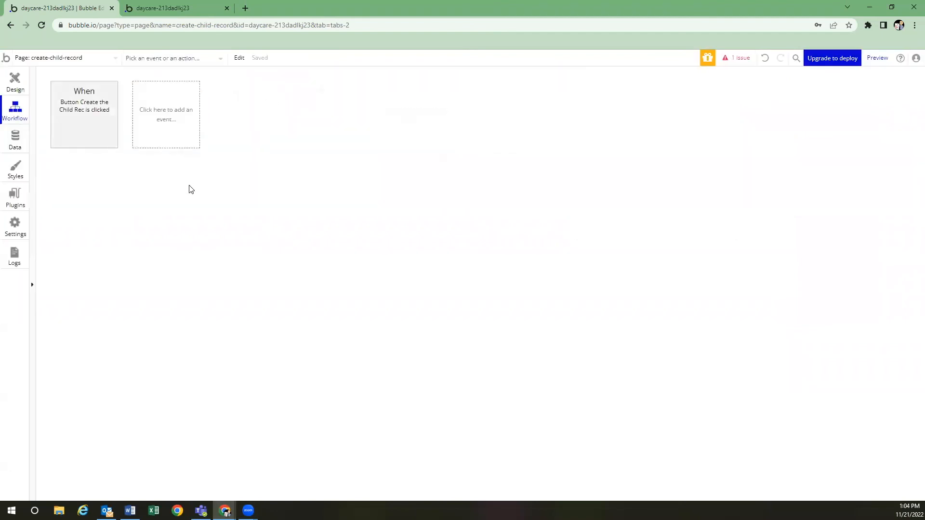
pyautogui.click(166, 119)
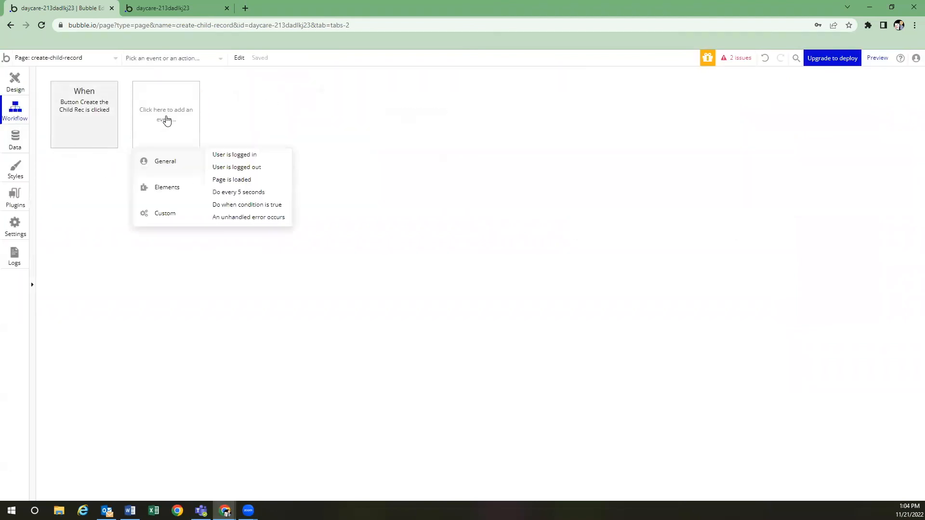
pyautogui.click(247, 167)
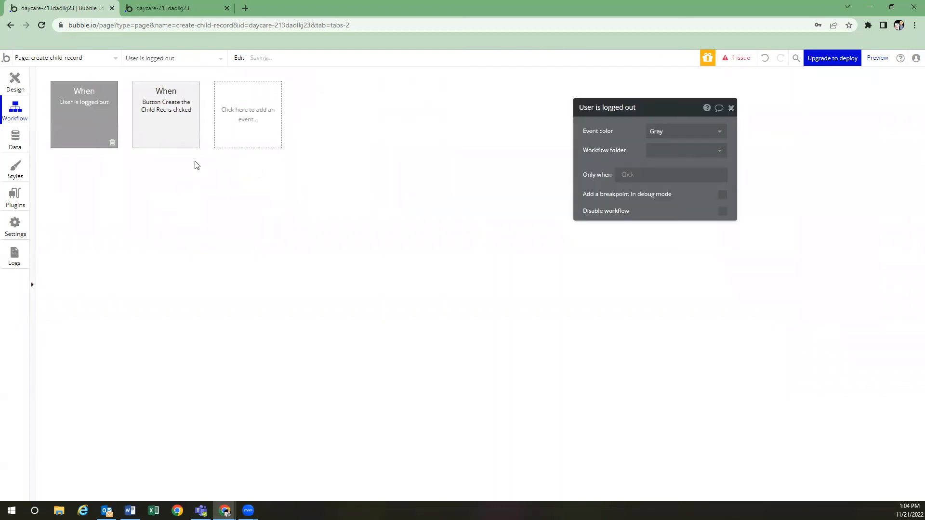
pyautogui.click(126, 189)
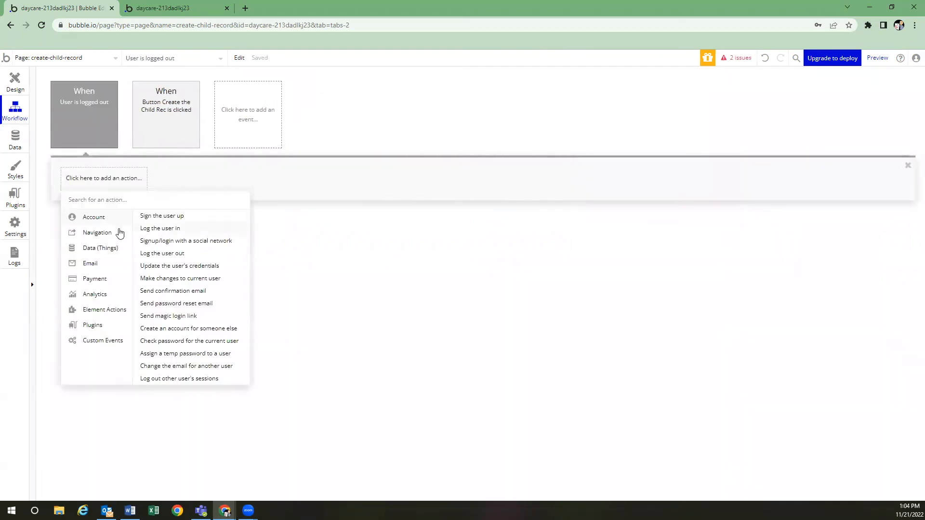
pyautogui.moveTo(118, 232)
pyautogui.click(171, 220)
pyautogui.click(653, 131)
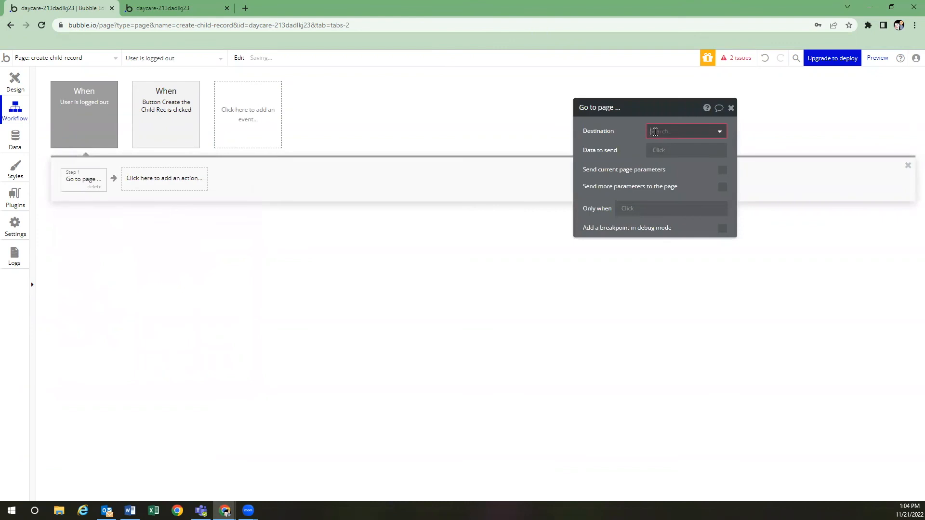
pyautogui.click(659, 147)
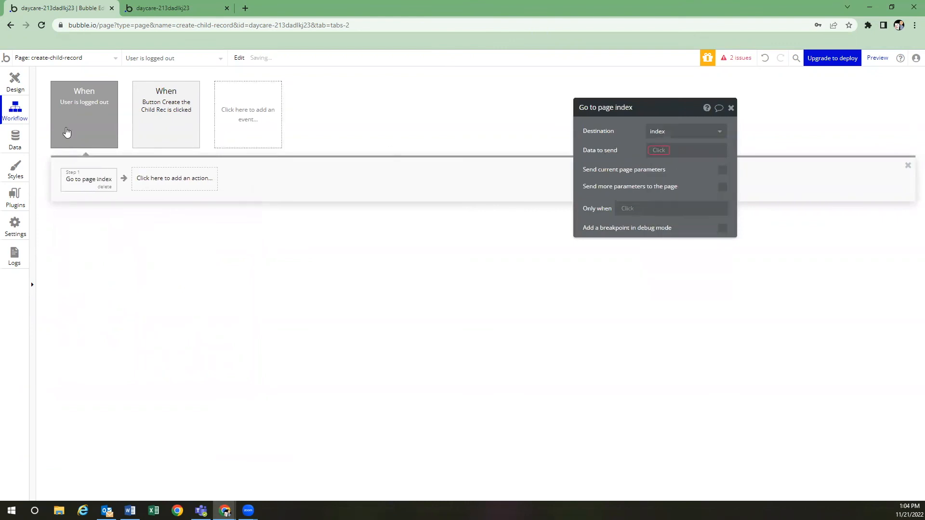
pyautogui.click(74, 59)
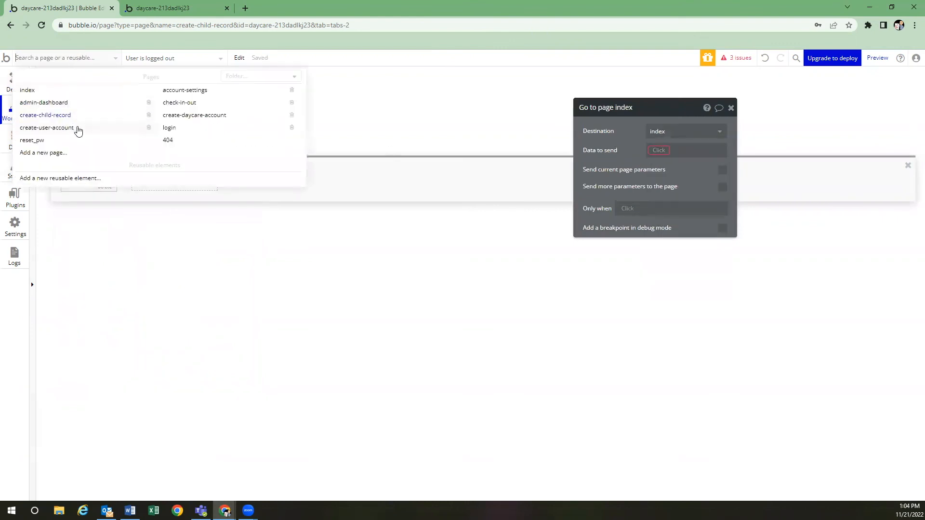
# On create-user-account, add a 'User is logged out' event going to index with Current User
pyautogui.click(57, 128)
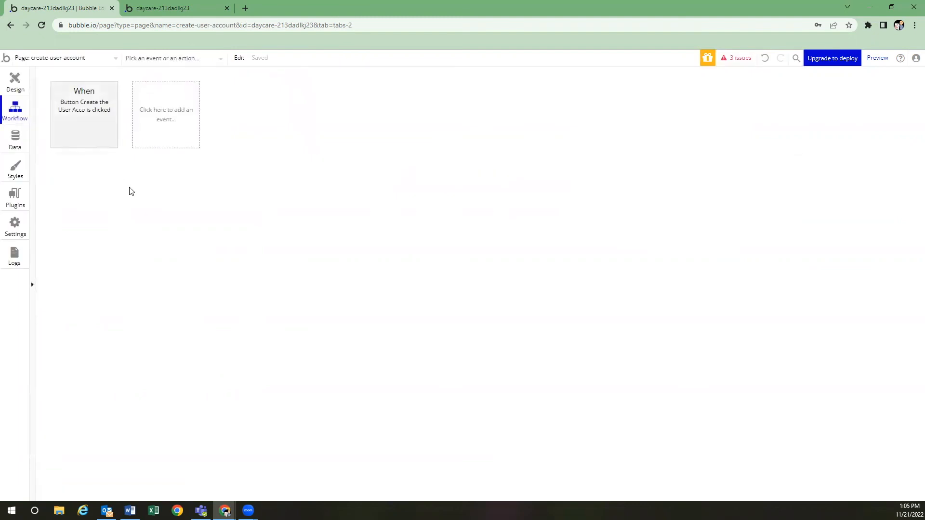
pyautogui.click(172, 121)
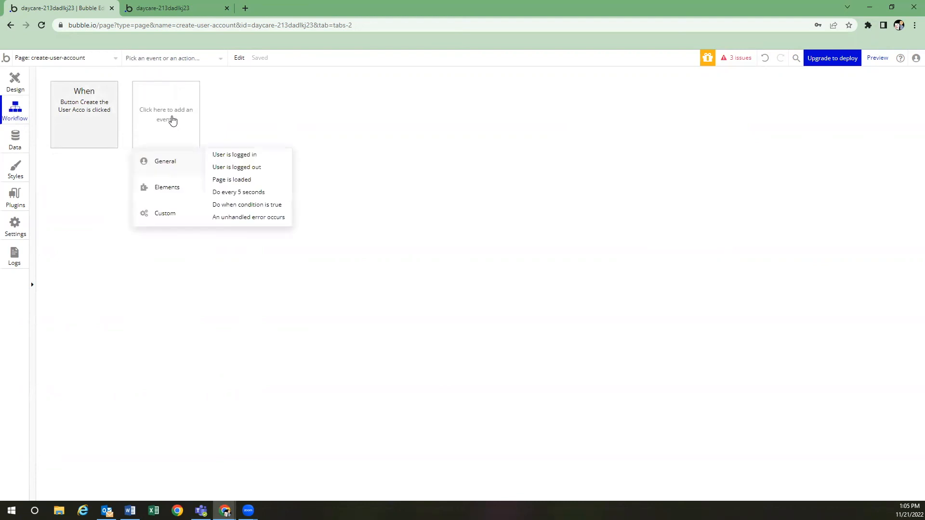
pyautogui.click(257, 169)
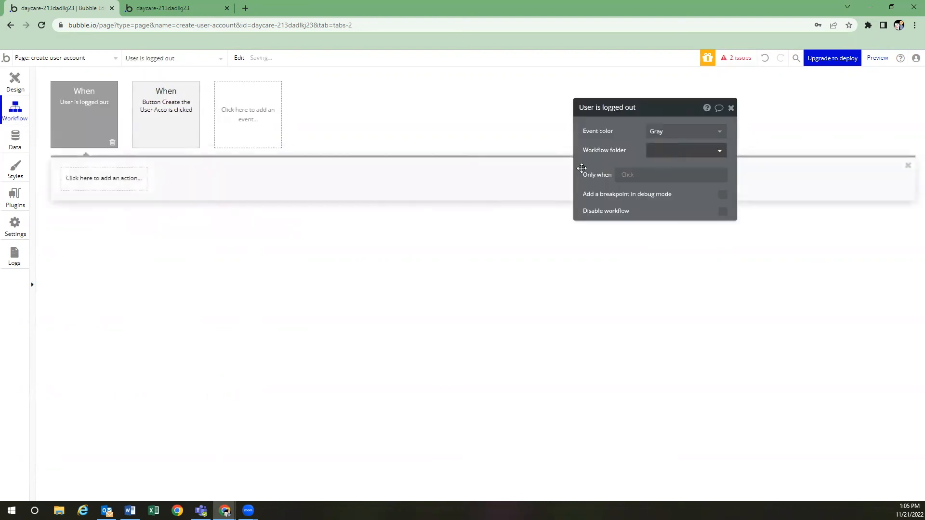
pyautogui.click(121, 188)
pyautogui.moveTo(104, 231)
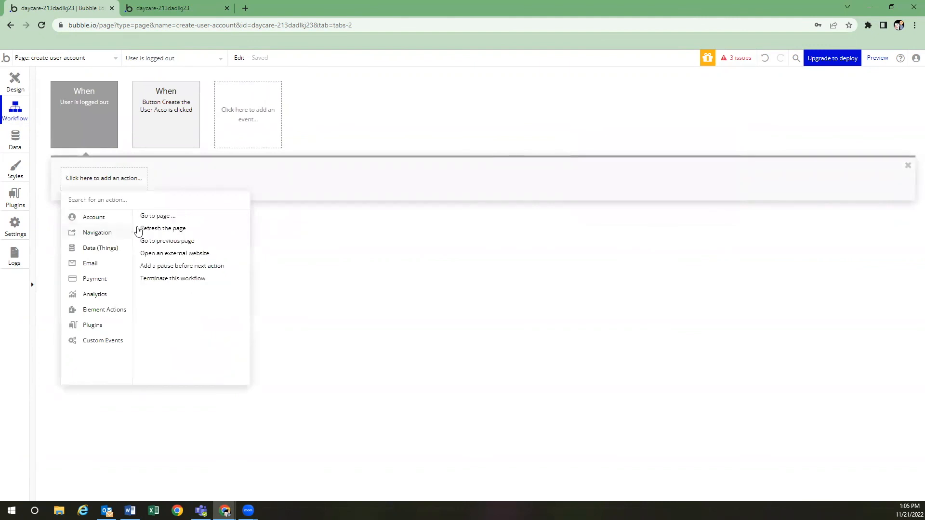
pyautogui.click(165, 215)
pyautogui.click(671, 134)
pyautogui.click(672, 149)
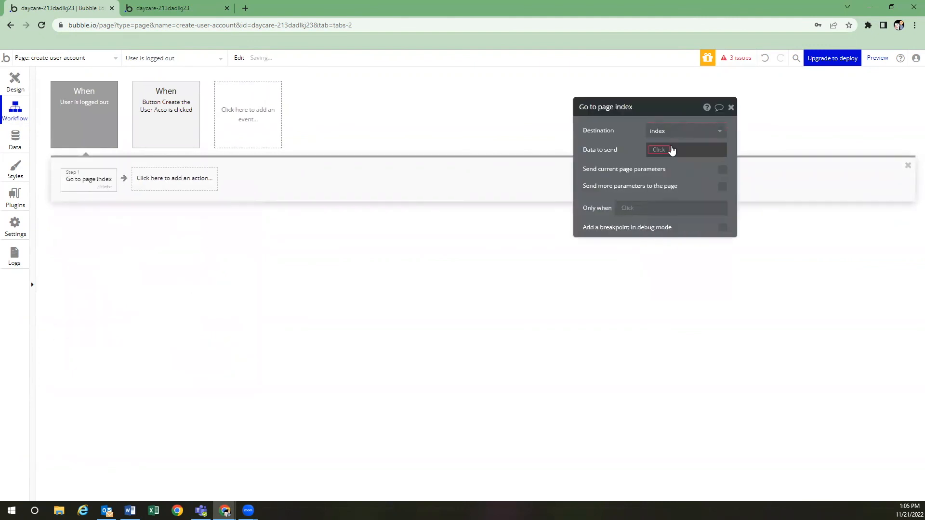
pyautogui.click(667, 151)
pyautogui.click(665, 161)
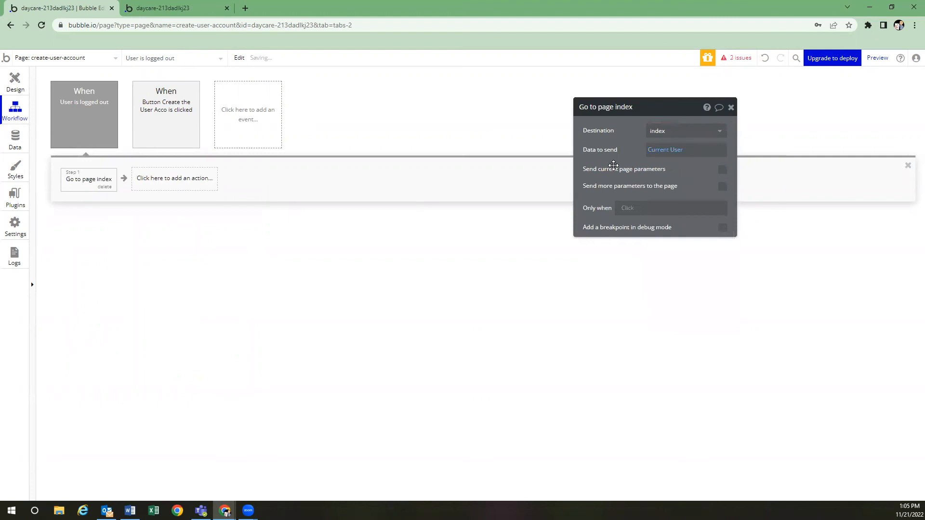
pyautogui.click(80, 59)
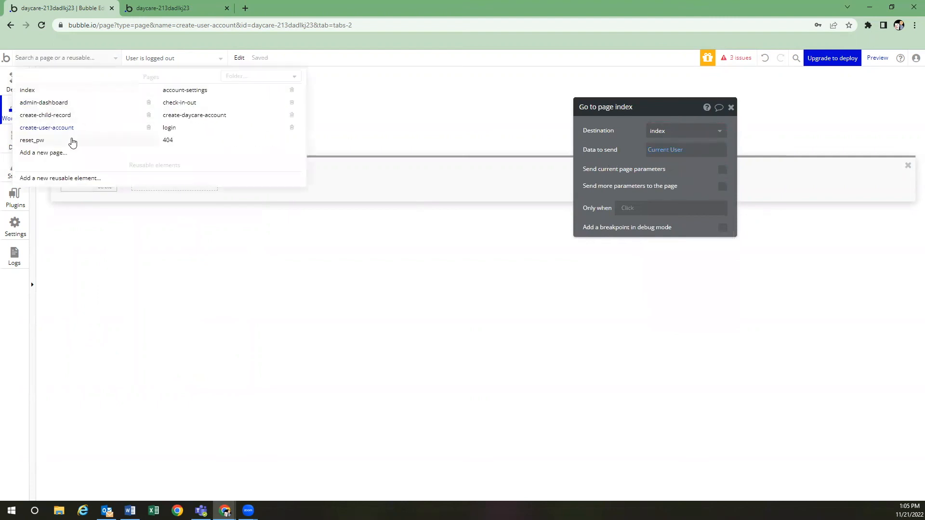
# On account-settings, add a 'User is logged out' event going to index with Current User
pyautogui.click(183, 93)
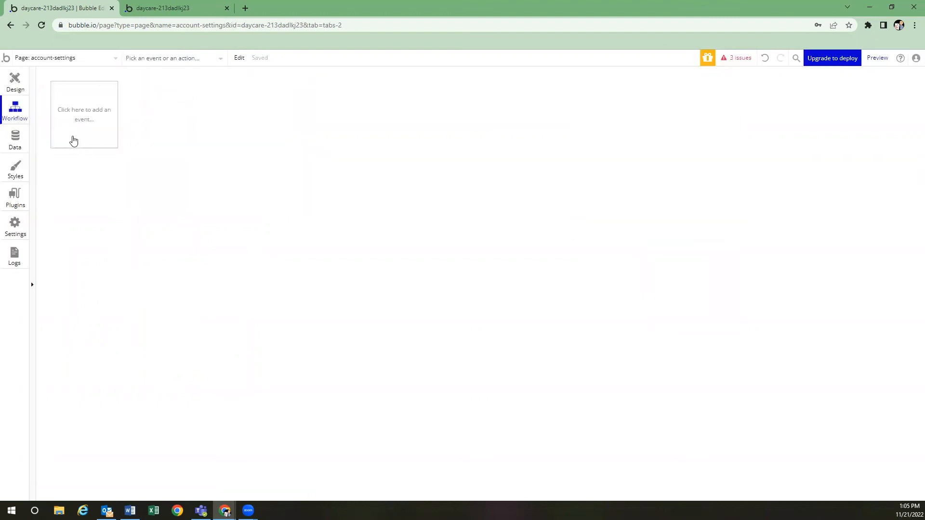
pyautogui.click(89, 129)
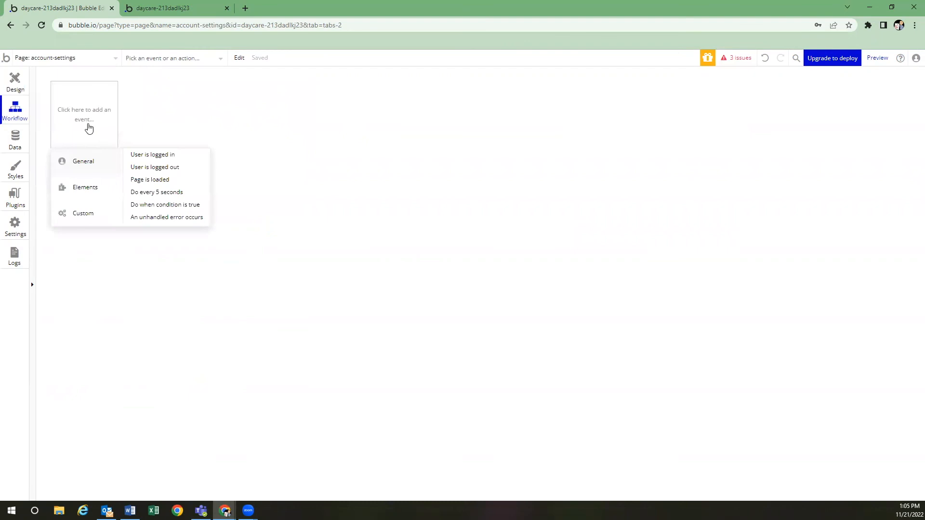
pyautogui.click(157, 168)
pyautogui.click(89, 183)
pyautogui.moveTo(104, 236)
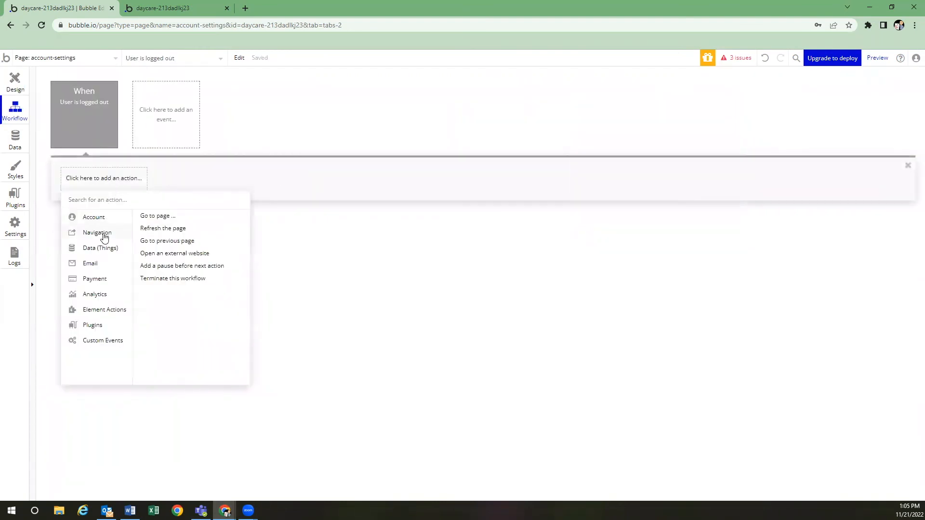
pyautogui.click(159, 215)
pyautogui.click(679, 131)
pyautogui.click(659, 147)
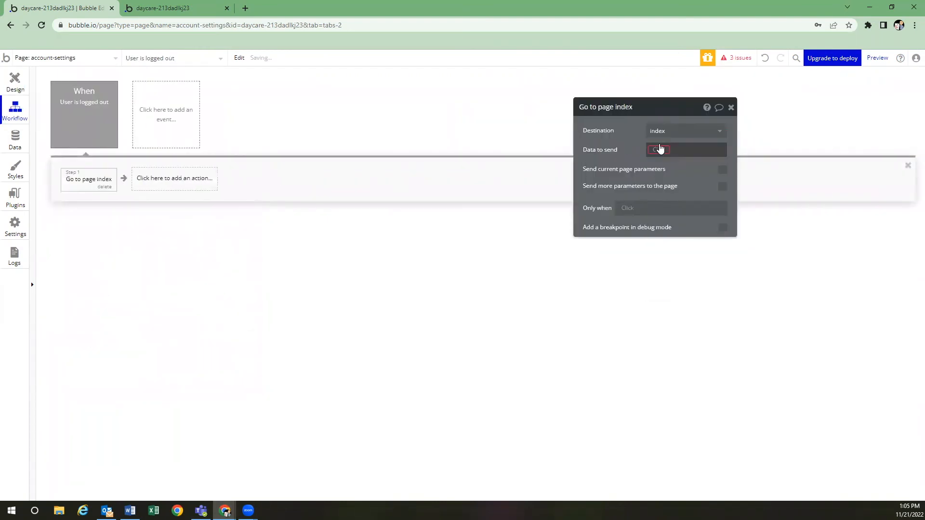
pyautogui.click(656, 148)
pyautogui.click(663, 174)
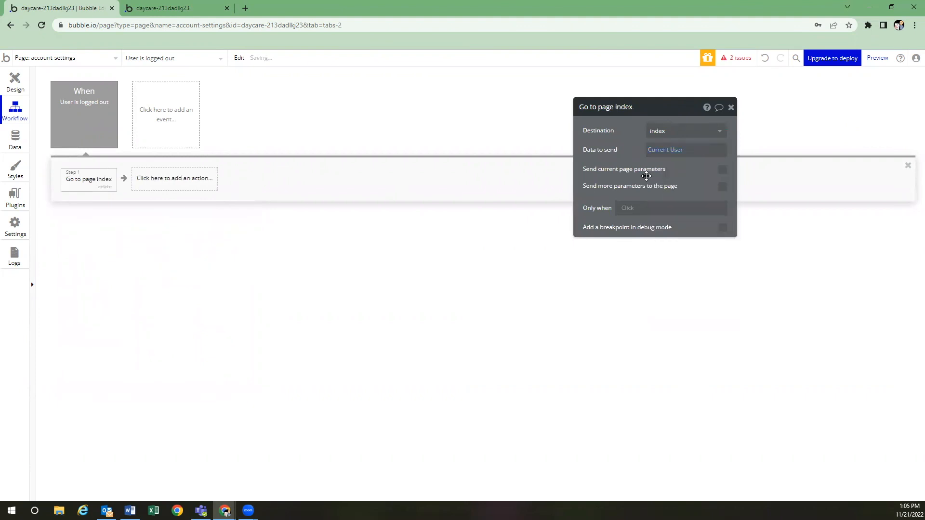
# On the check-in-out page's workflows, add a 'User is logged out' event
pyautogui.click(65, 57)
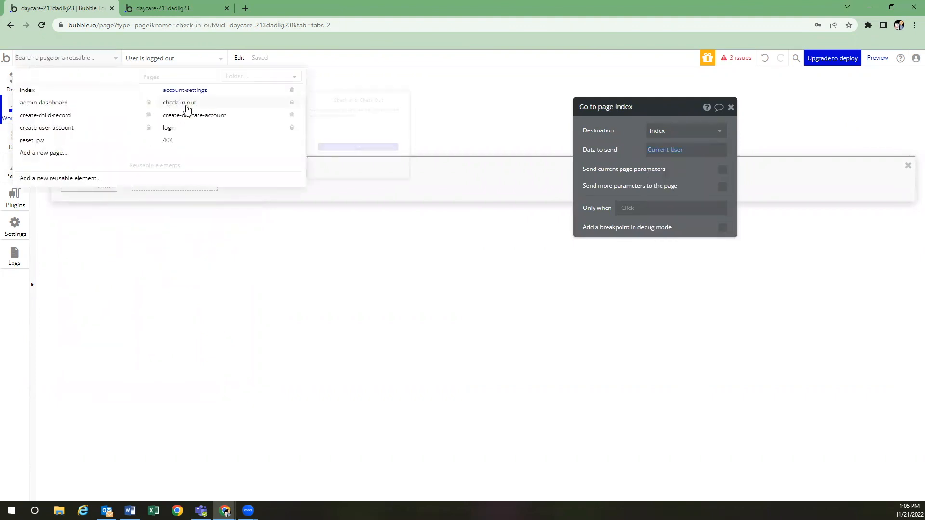
pyautogui.click(179, 101)
pyautogui.click(322, 130)
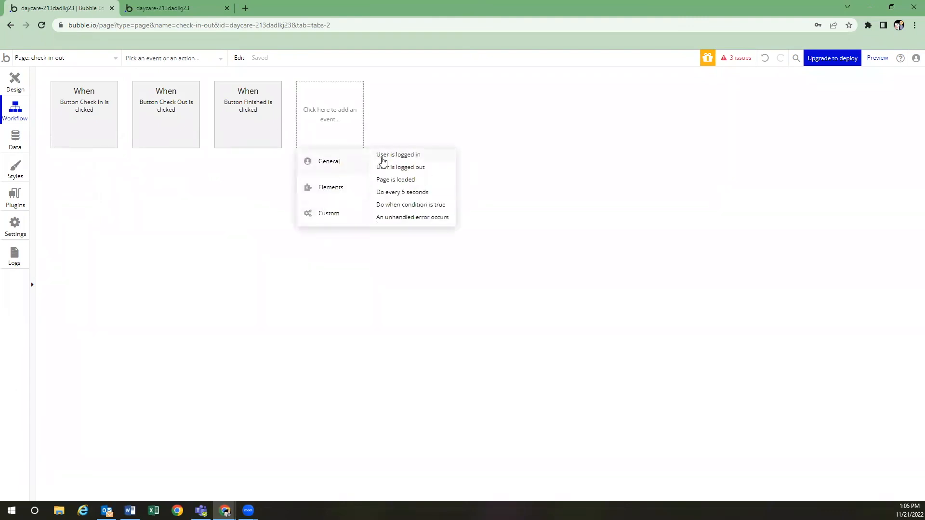
pyautogui.click(397, 169)
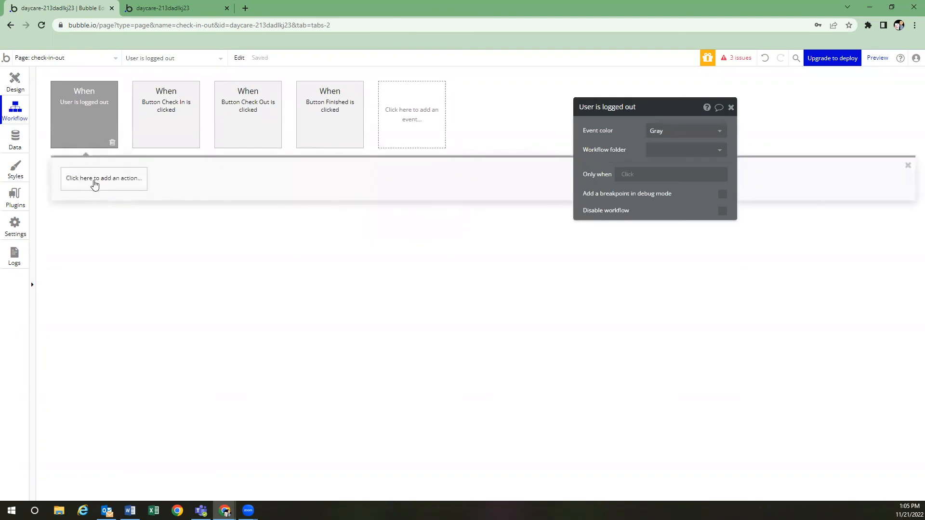
# Give it a 'Go to page index' action sending Current User, then switch to create-daycare-account
pyautogui.click(95, 183)
pyautogui.moveTo(112, 236)
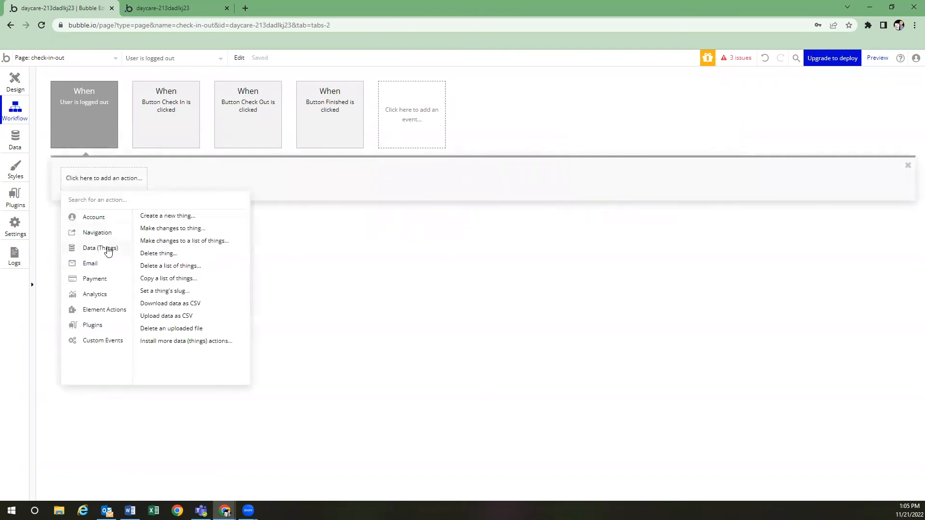
pyautogui.click(154, 215)
pyautogui.click(672, 132)
pyautogui.click(675, 145)
pyautogui.click(675, 150)
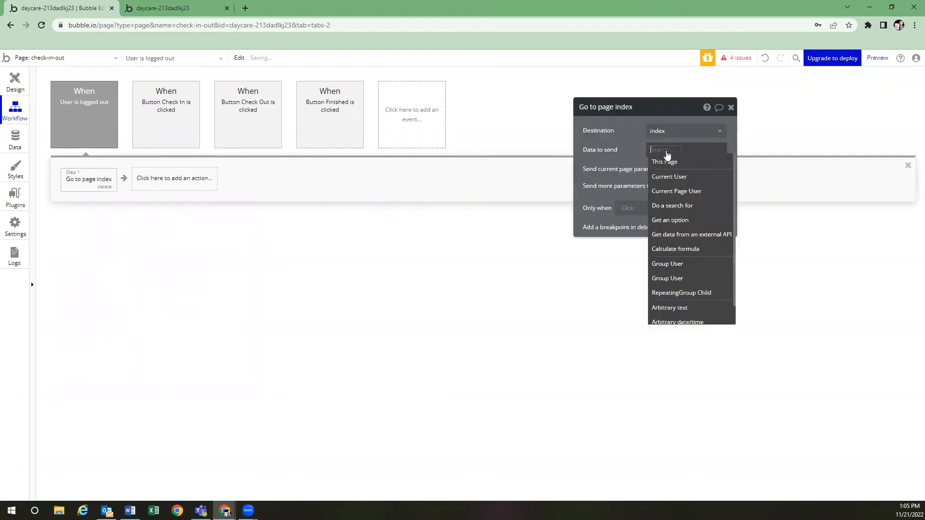
pyautogui.click(669, 177)
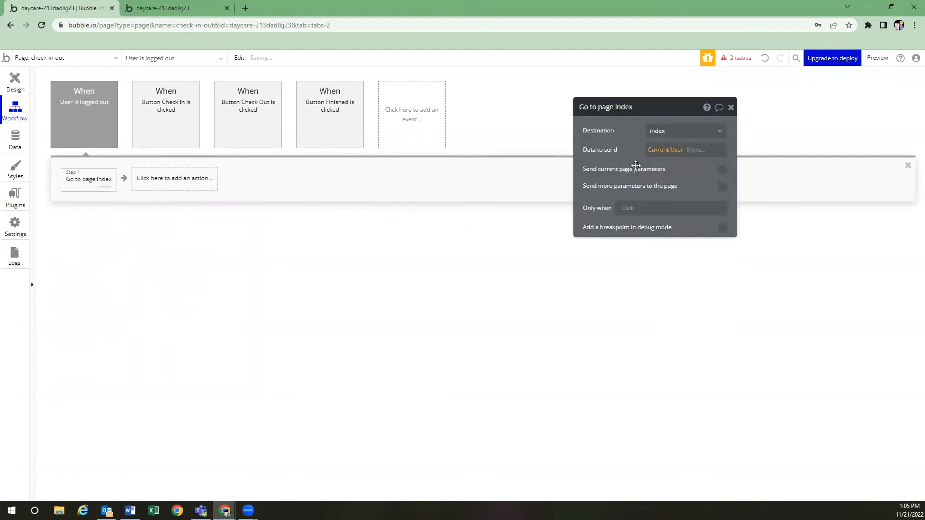
pyautogui.click(62, 58)
pyautogui.click(217, 116)
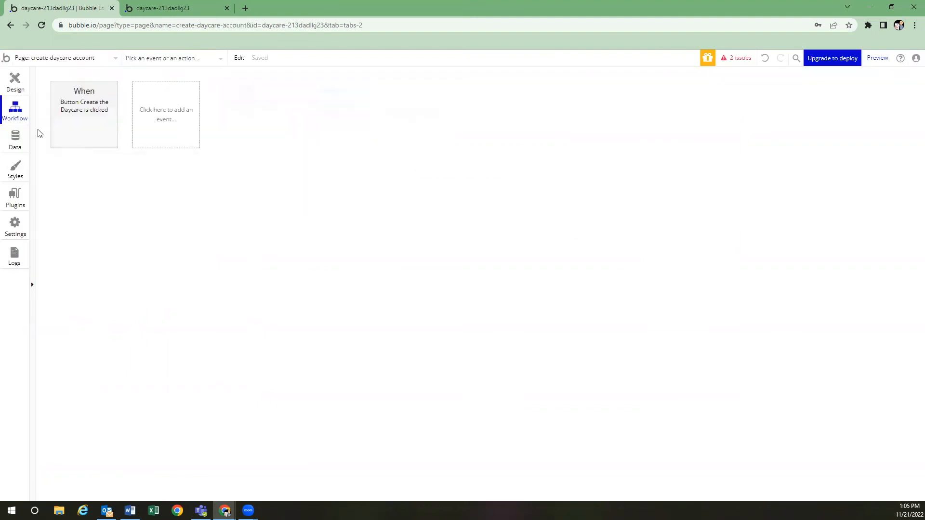
# On create-daycare-account, add a 'User is logged out' workflow going to index with Current User
pyautogui.click(155, 127)
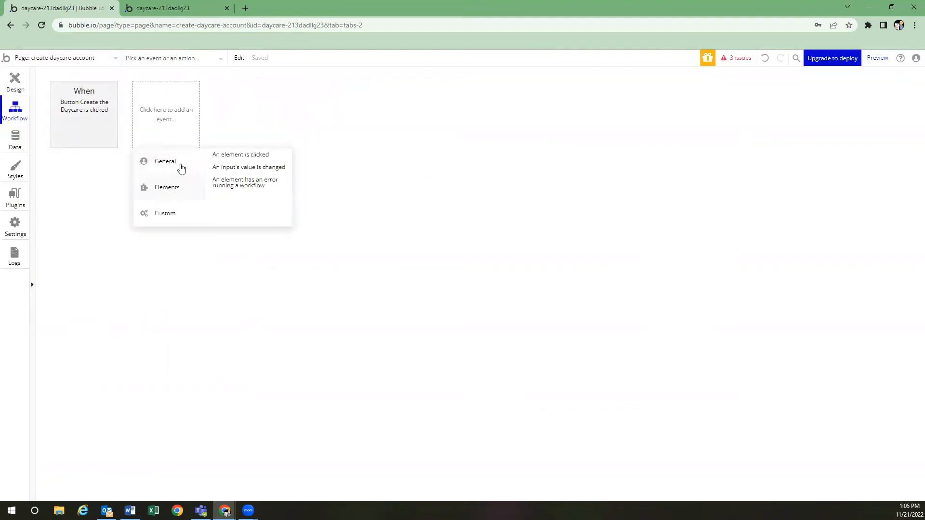
pyautogui.click(236, 167)
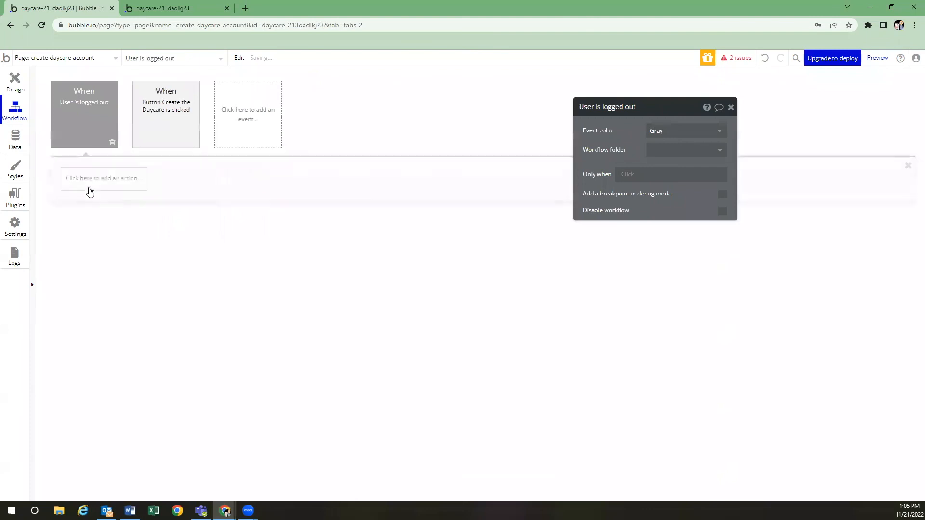
pyautogui.click(96, 180)
pyautogui.moveTo(102, 233)
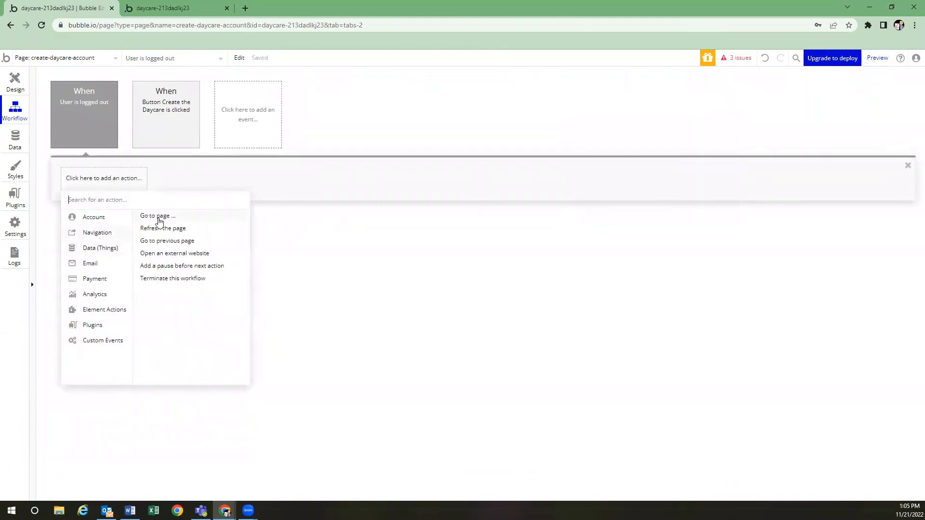
pyautogui.click(159, 215)
pyautogui.click(680, 140)
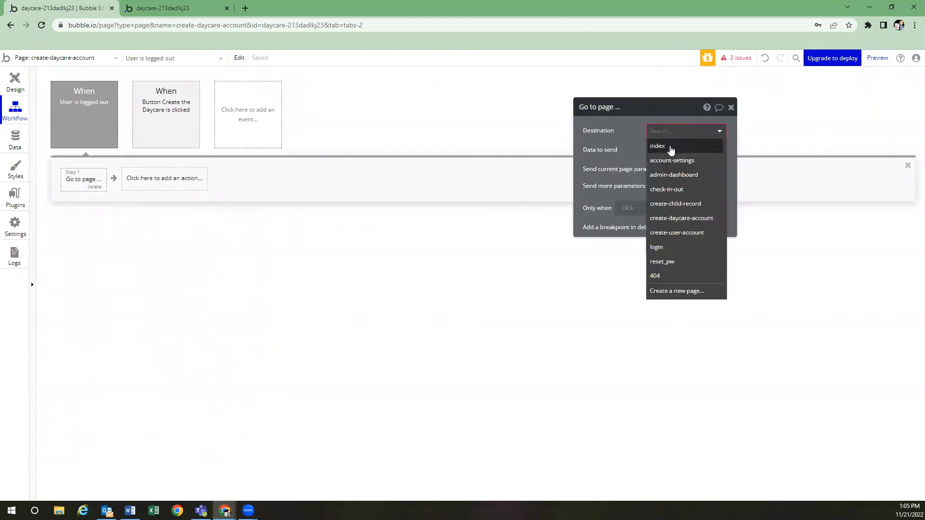
pyautogui.click(671, 146)
pyautogui.click(658, 150)
pyautogui.click(664, 176)
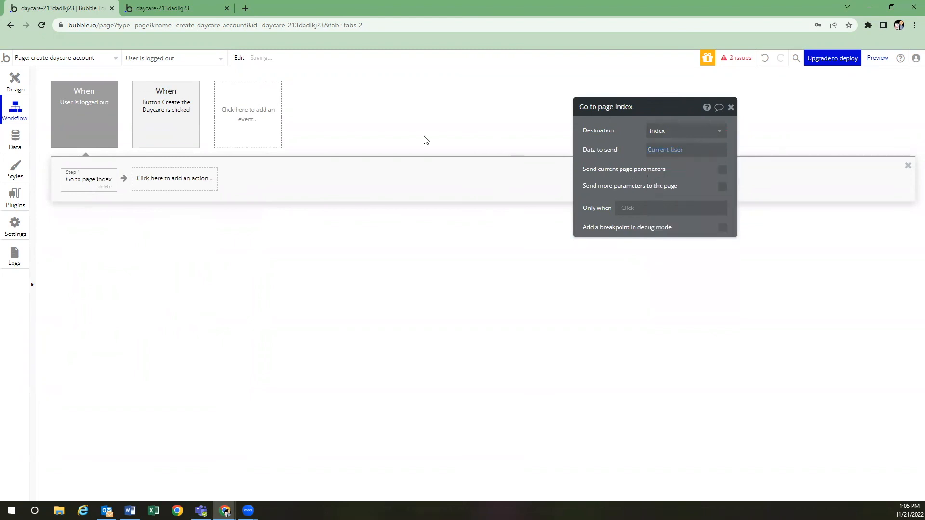
# On the login page, add the same logged-out workflow going to index with Current User
pyautogui.click(75, 60)
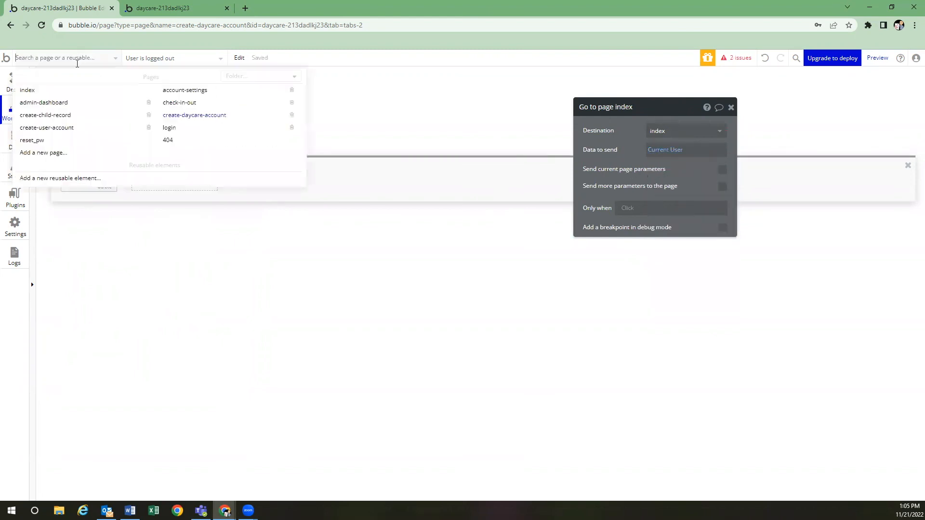
pyautogui.click(186, 134)
pyautogui.click(168, 134)
pyautogui.click(239, 165)
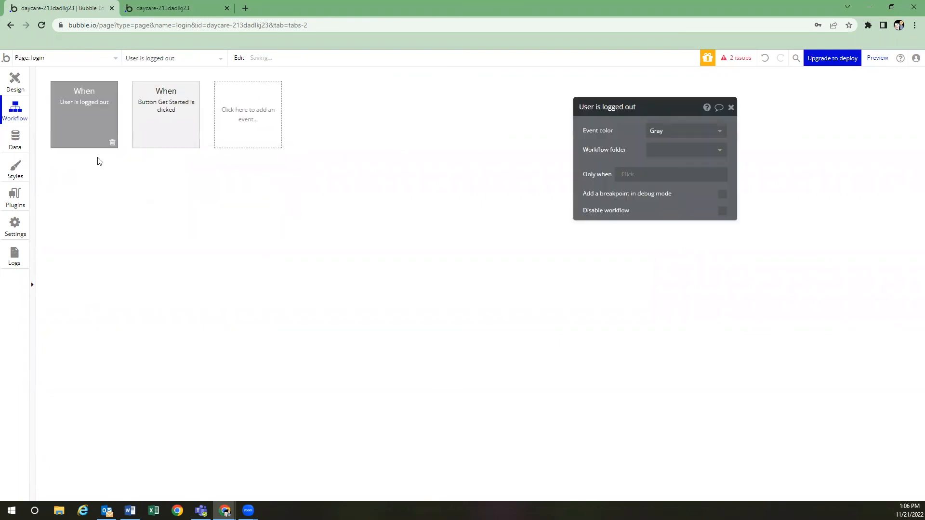
pyautogui.click(91, 180)
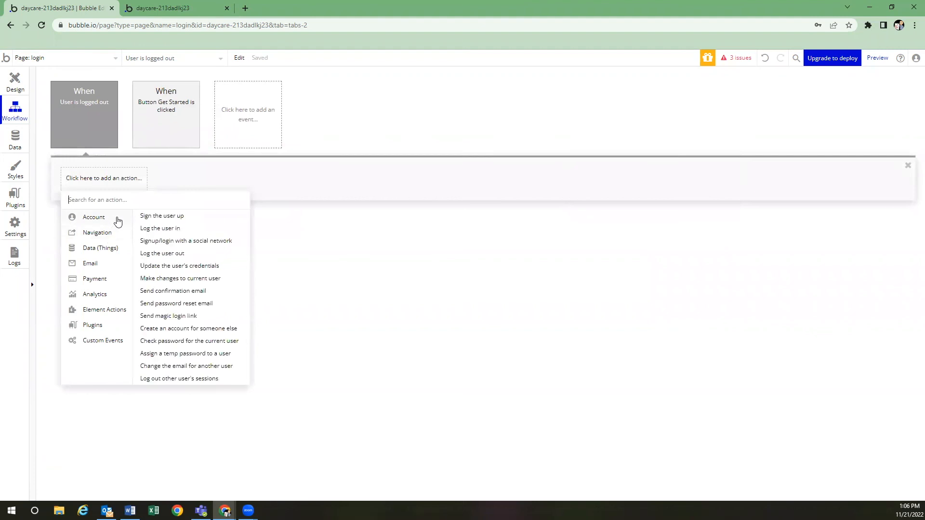
pyautogui.click(153, 216)
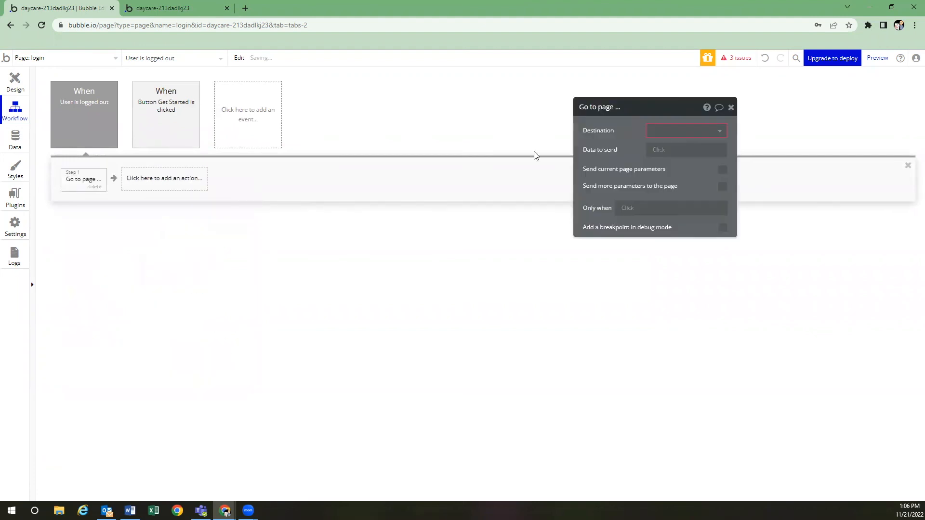
pyautogui.click(649, 134)
pyautogui.click(656, 146)
pyautogui.click(662, 150)
pyautogui.click(658, 177)
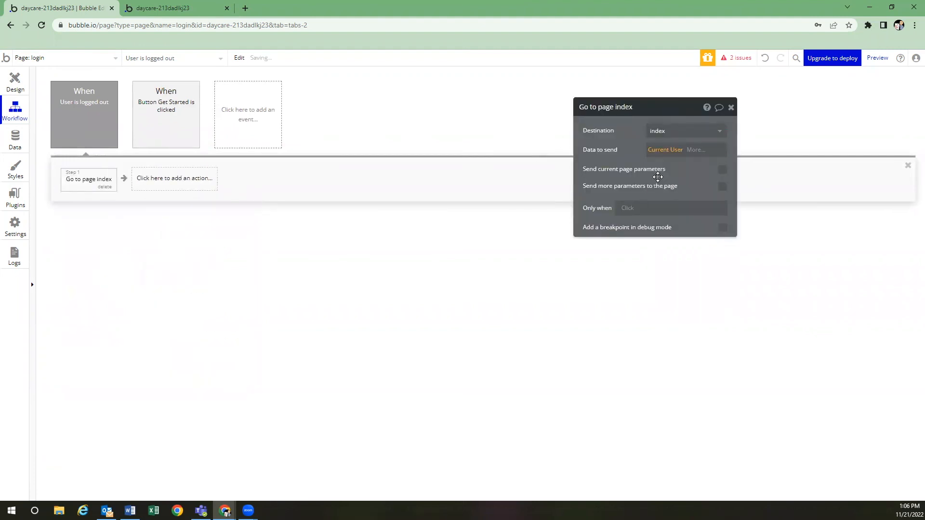
# Return to the login page's design view and open a new browser tab
pyautogui.click(100, 59)
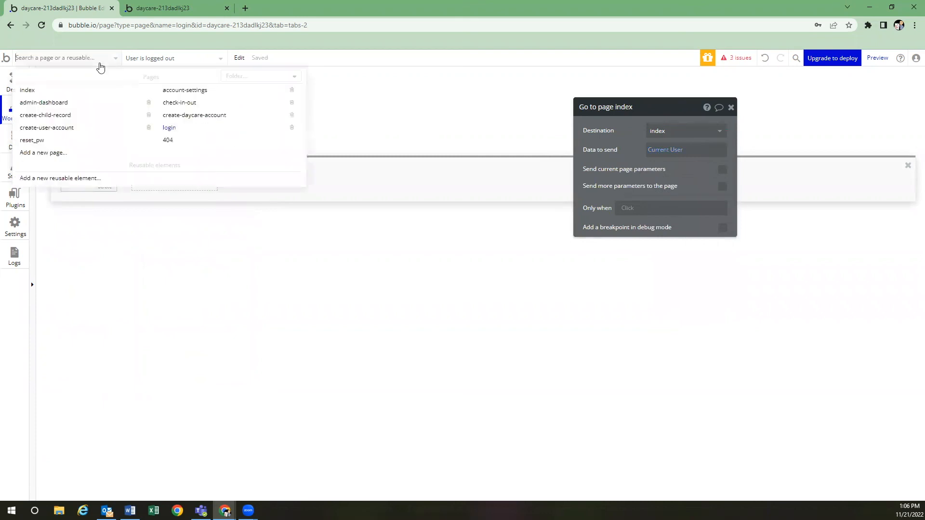
pyautogui.click(365, 110)
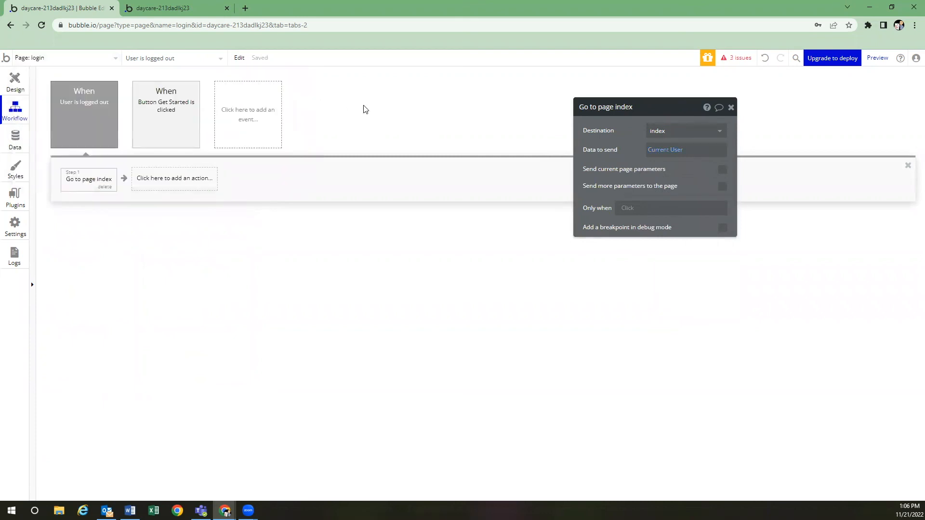
pyautogui.click(14, 80)
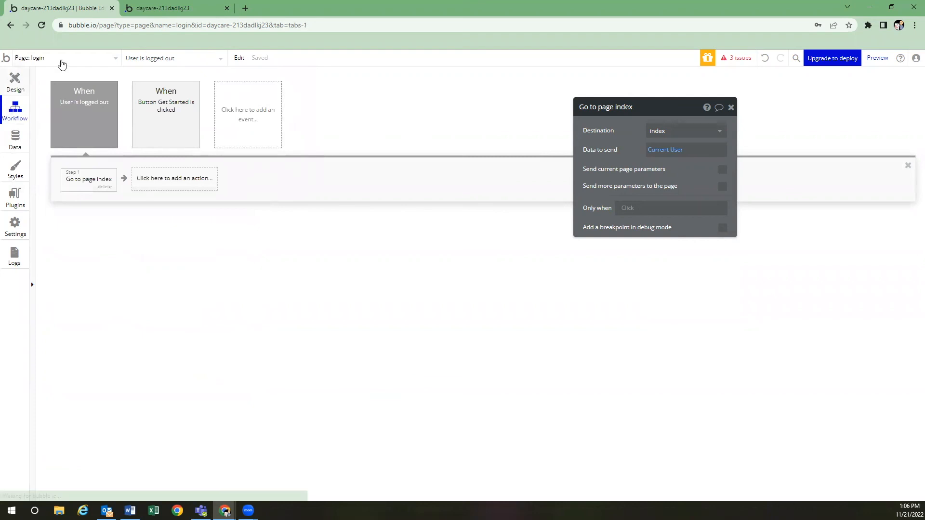
pyautogui.click(245, 8)
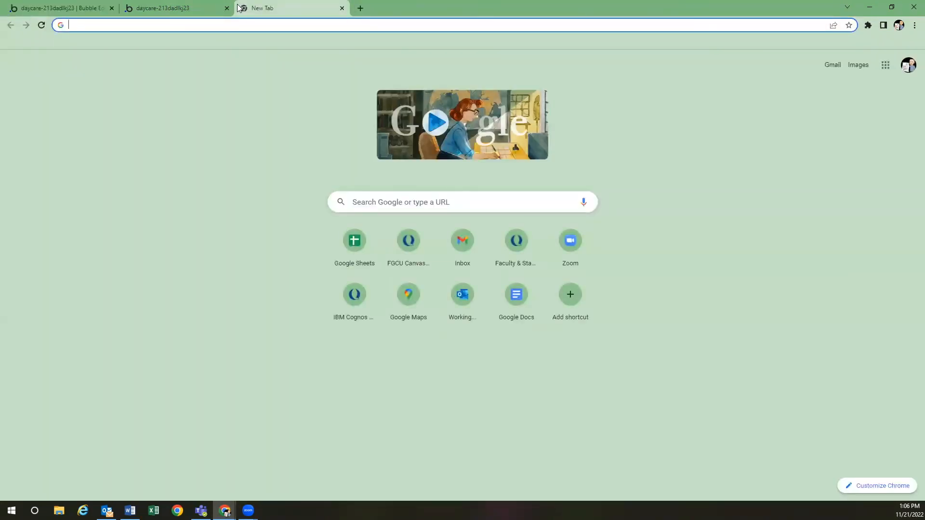
# Enter the example address myapp.com/check-in-out in the new tab without loading it, then return to Bubble
pyautogui.write('myapp.com')
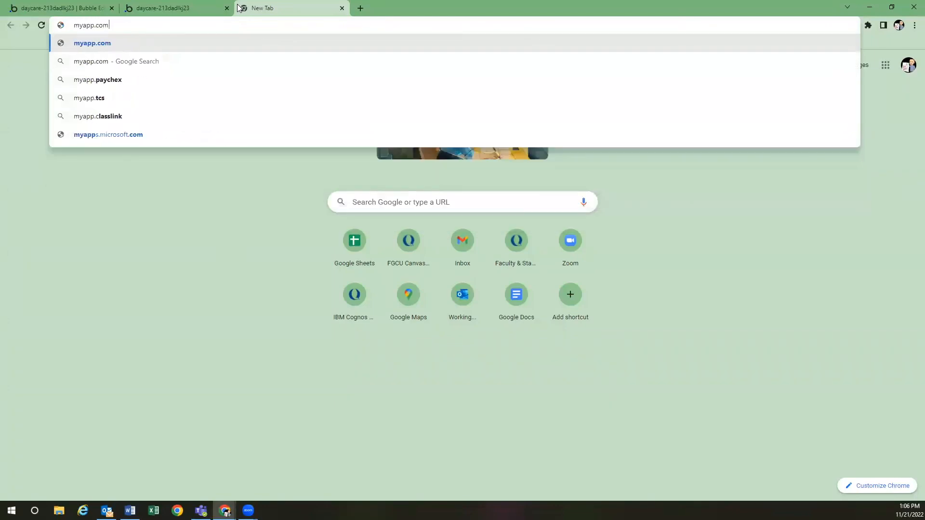
pyautogui.write('/index')
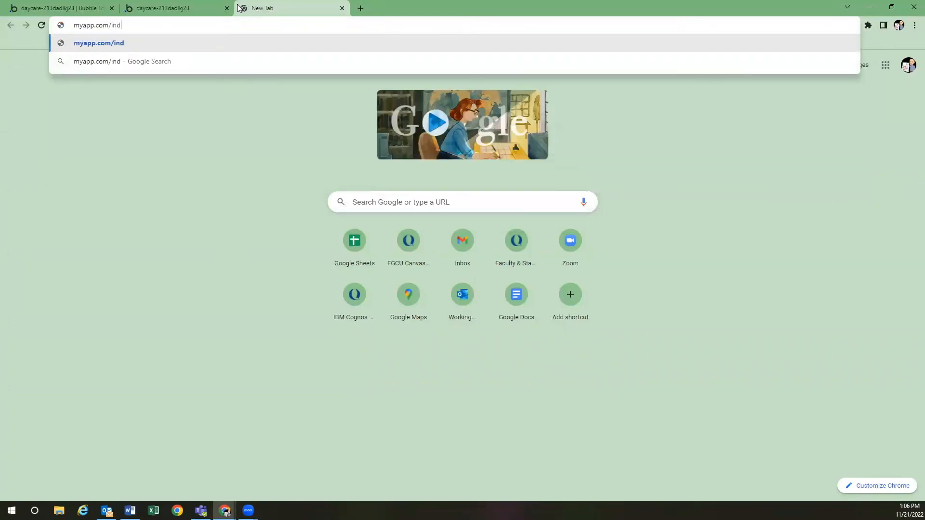
pyautogui.press('BackSpace')
pyautogui.press('BackSpace')
pyautogui.press('BackSpace')
pyautogui.press('BackSpace')
pyautogui.press('BackSpace')
pyautogui.write('check-in-out')
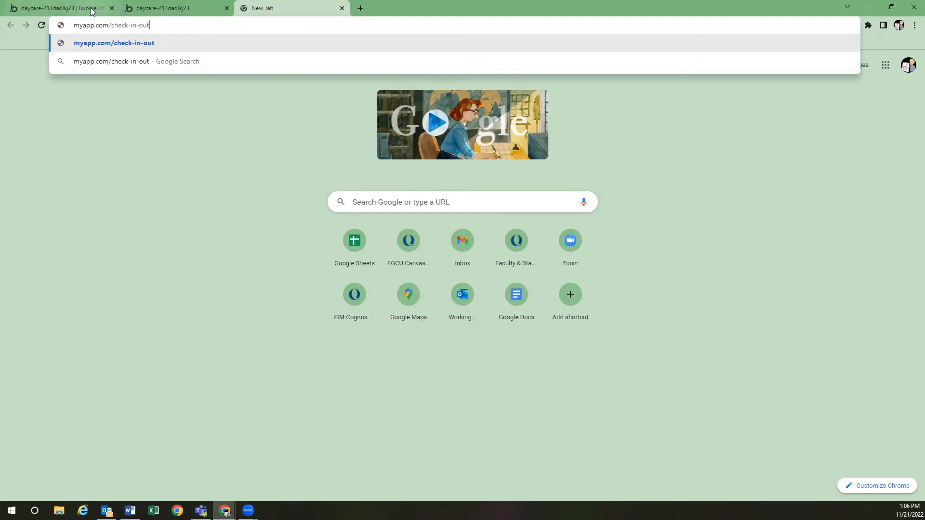
pyautogui.hotkey('ctrl', '1')
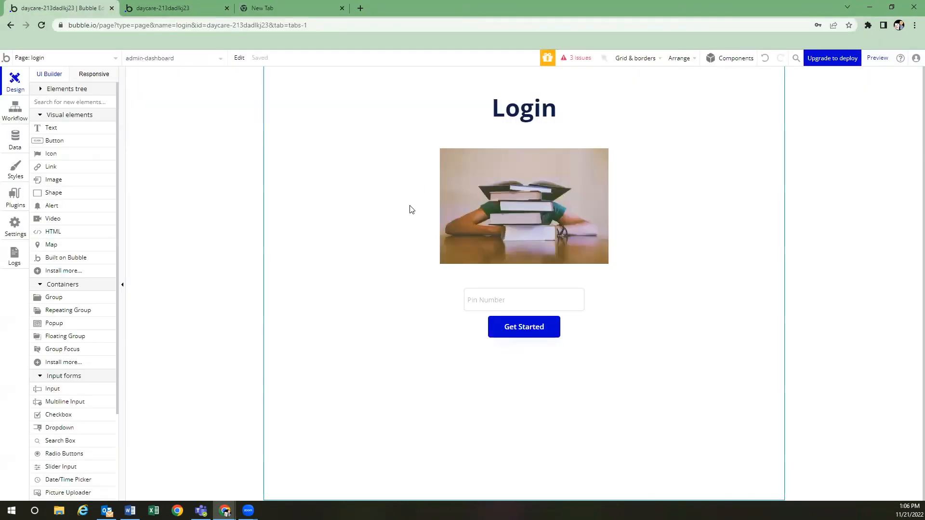
# From the issues list on the index page, make the admin-dashboard index redirect send Current User
pyautogui.click(107, 59)
pyautogui.click(71, 93)
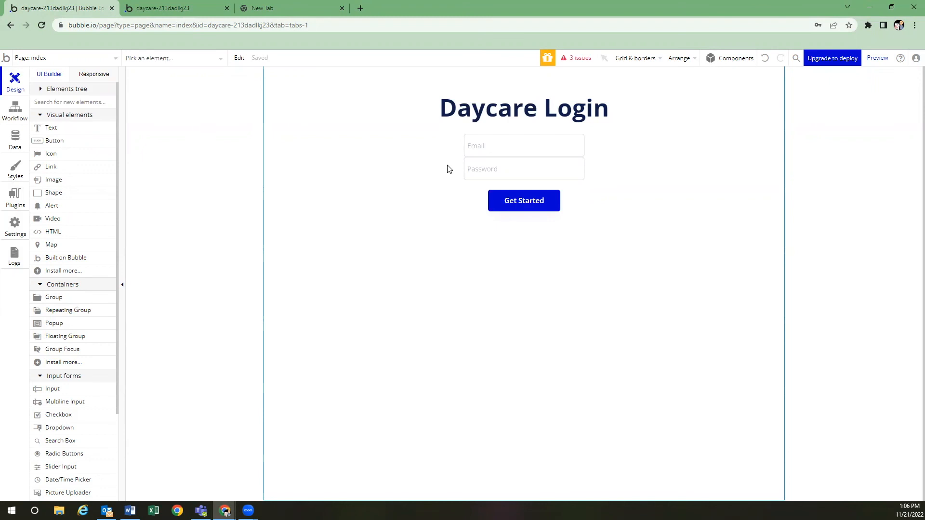
pyautogui.click(580, 60)
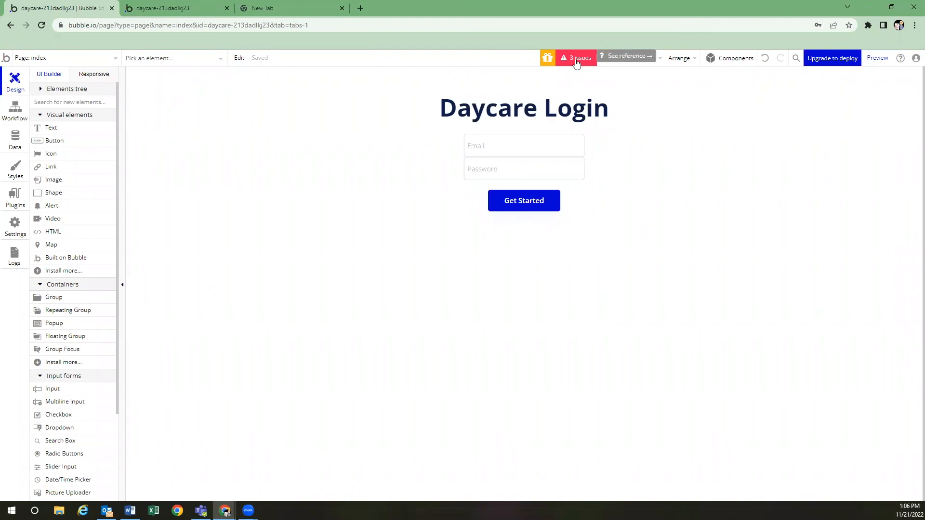
pyautogui.click(576, 62)
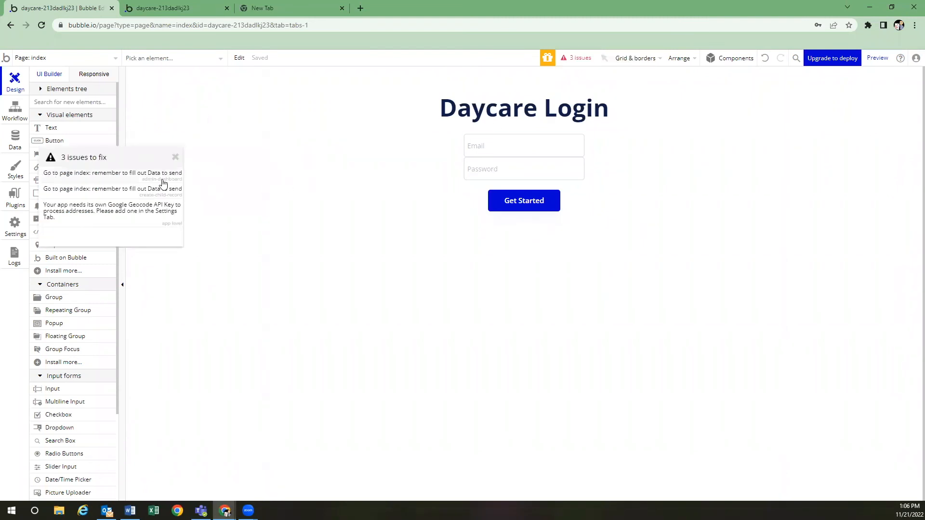
pyautogui.click(117, 179)
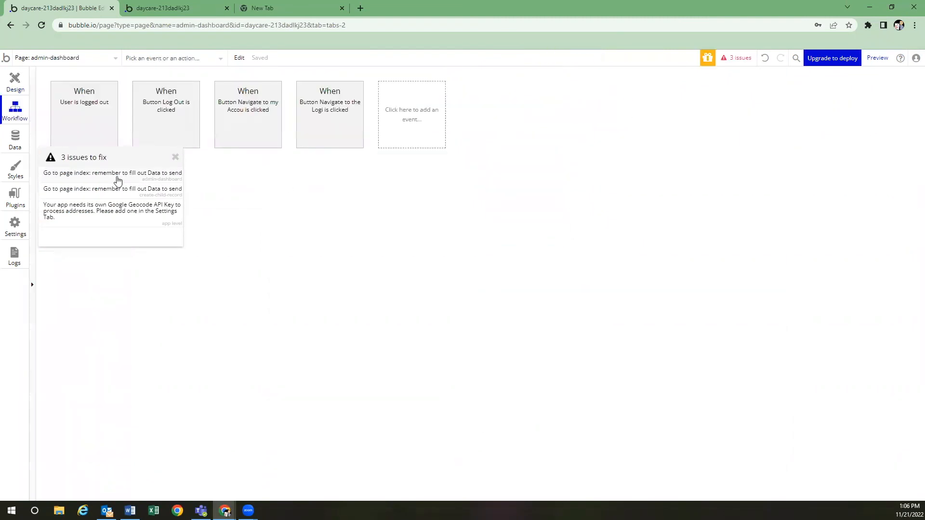
pyautogui.moveTo(124, 157); pyautogui.dragTo(147, 241)
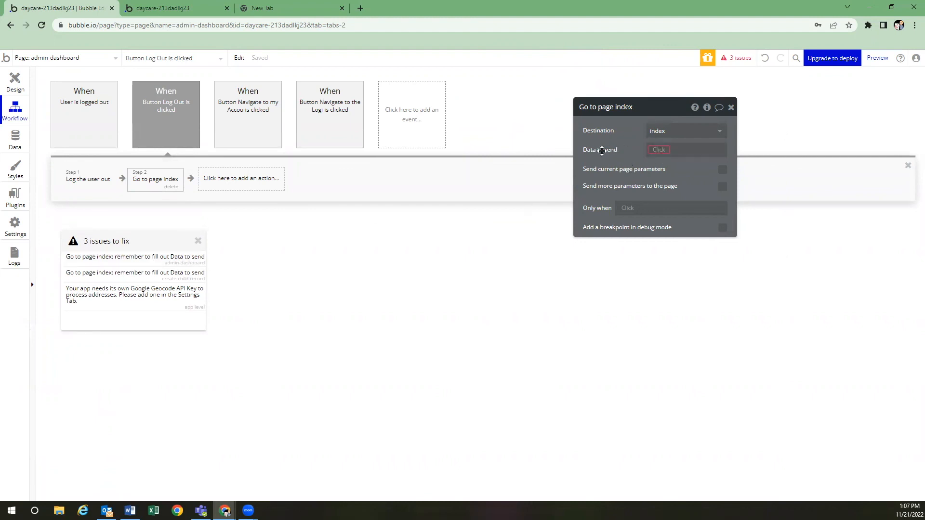
pyautogui.click(668, 153)
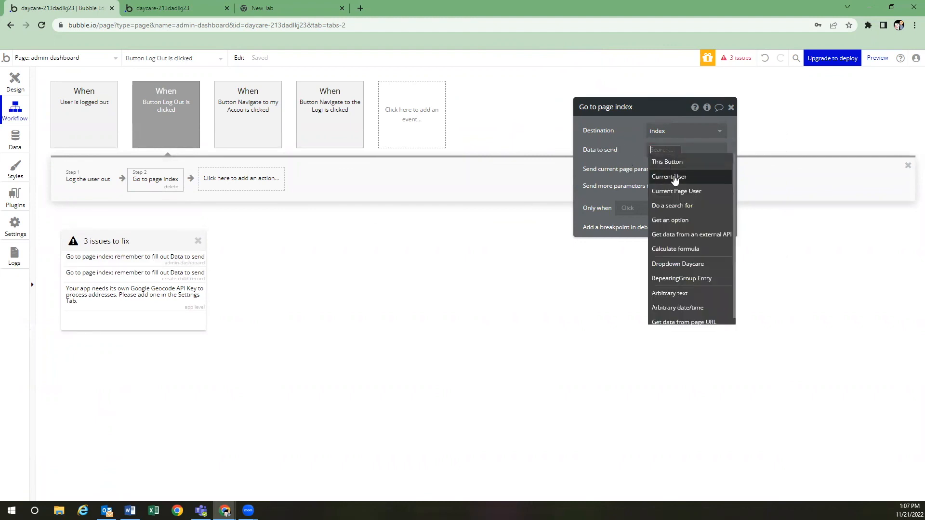
pyautogui.click(656, 177)
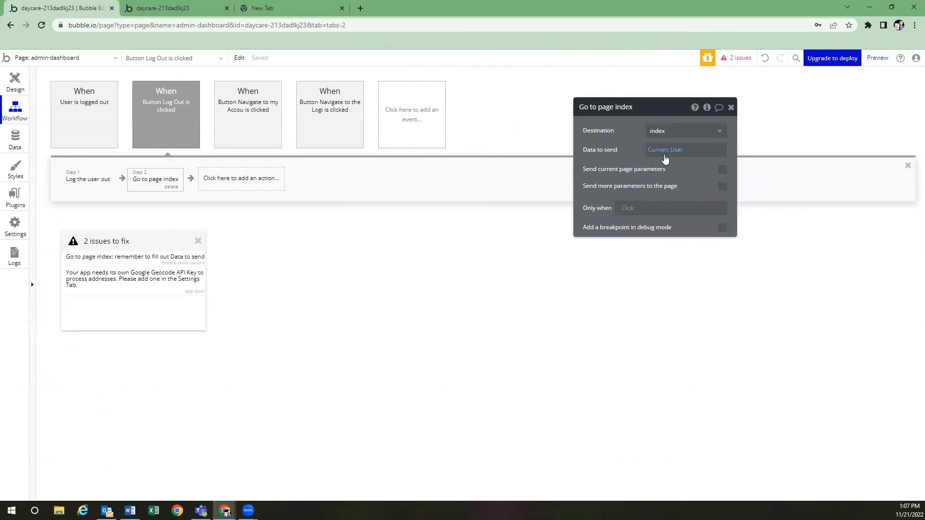
# Make the create-child-record index redirect send Current User, then open the Geocode issue's settings
pyautogui.click(143, 260)
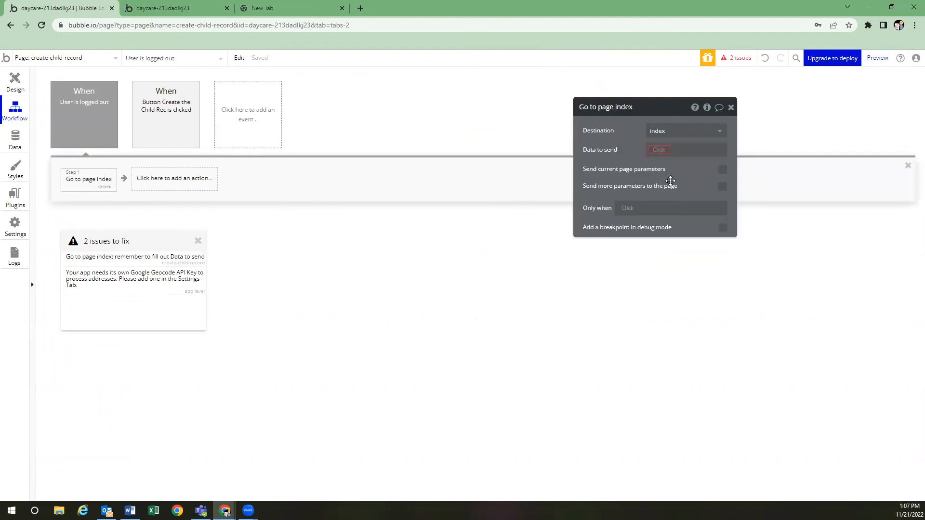
pyautogui.click(658, 150)
pyautogui.click(662, 175)
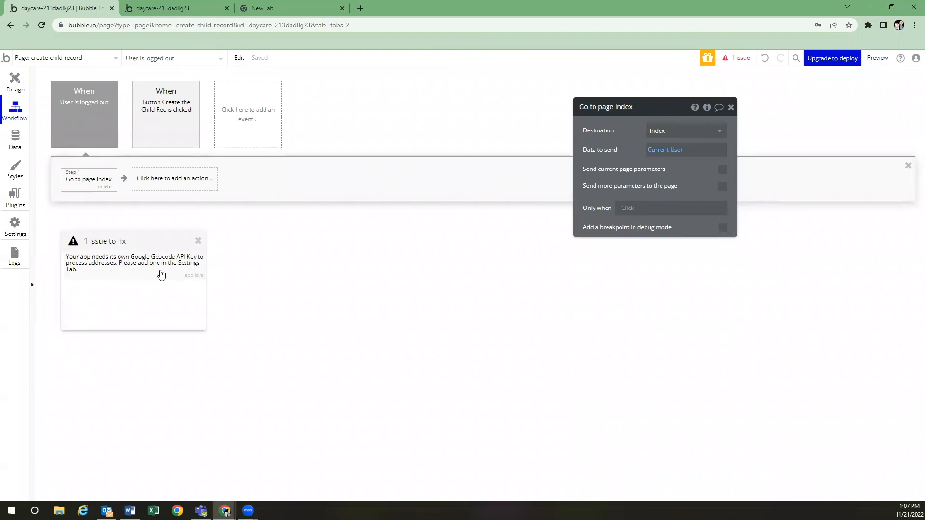
pyautogui.click(133, 264)
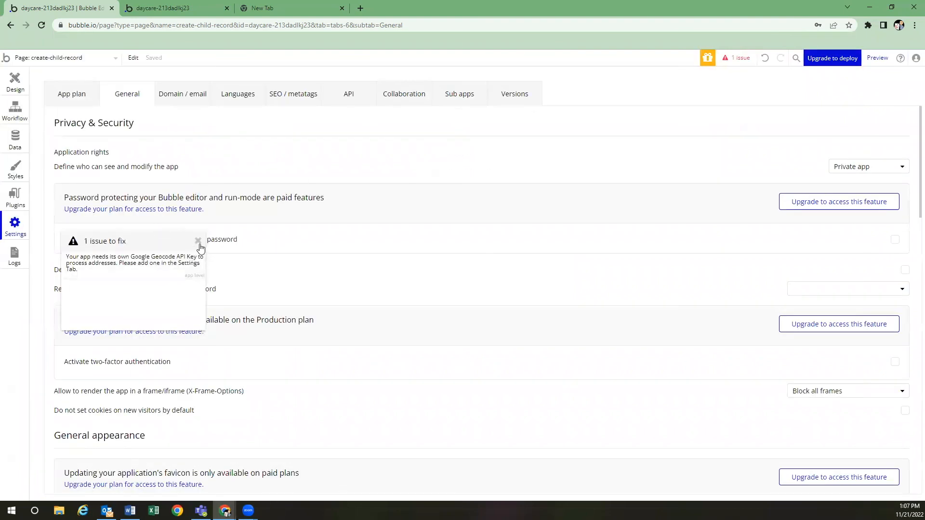
# Close the issues panel and go back to the create-child-record page design
pyautogui.click(198, 241)
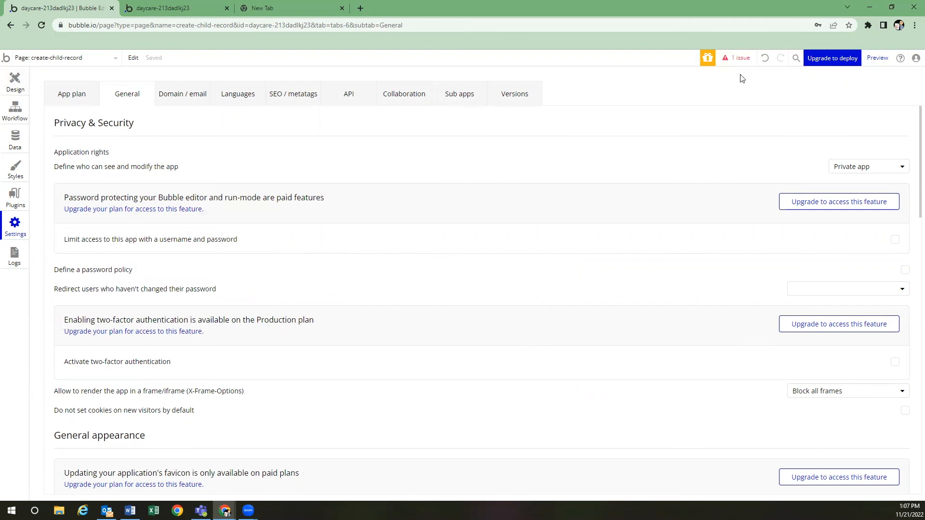
pyautogui.click(14, 88)
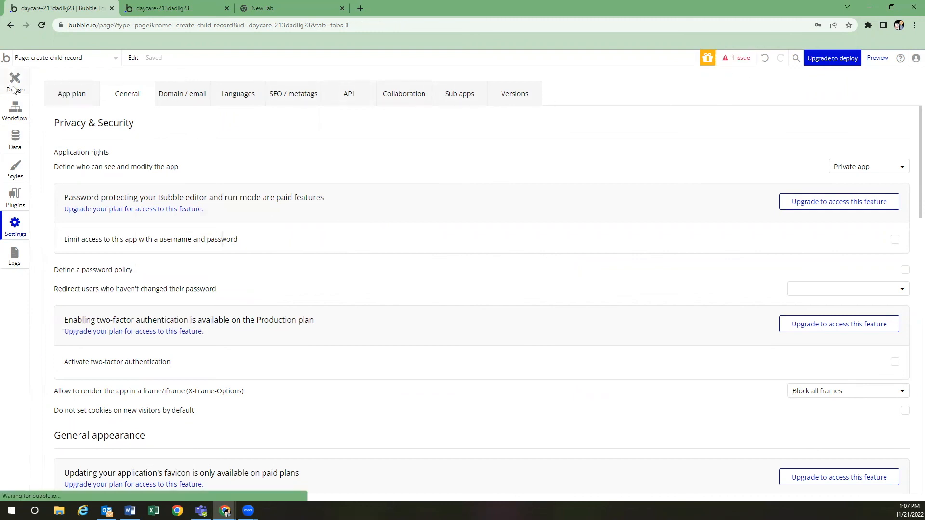
# Open create-daycare-account, then the index Daycare Login page, and launch the app preview
pyautogui.click(62, 58)
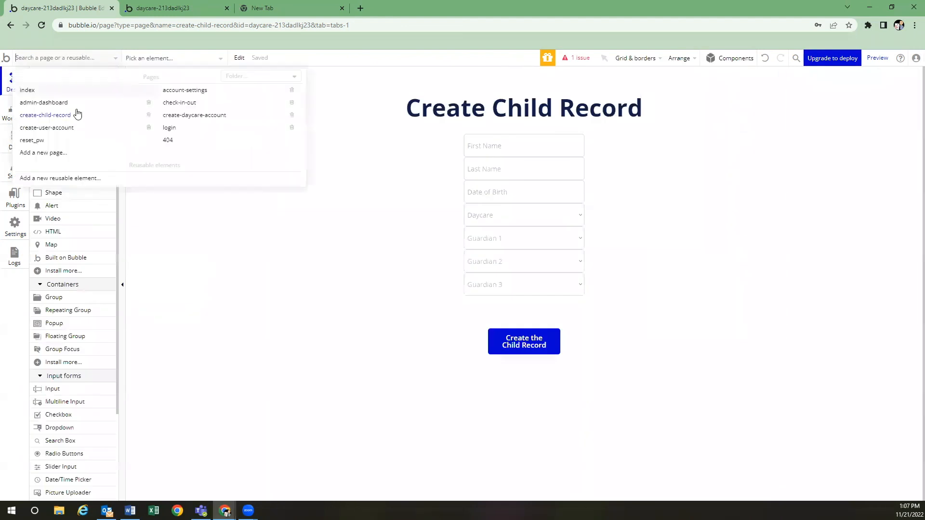
pyautogui.click(215, 115)
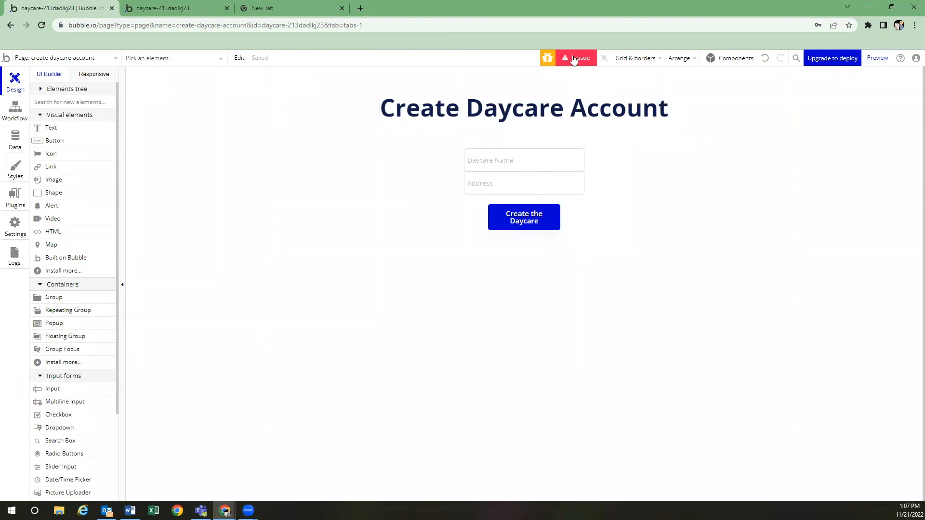
pyautogui.click(96, 59)
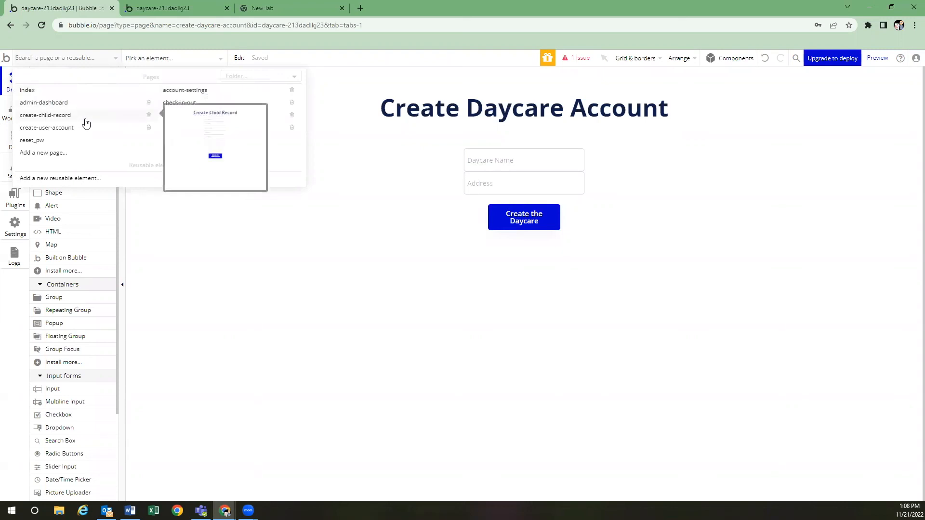
pyautogui.click(83, 90)
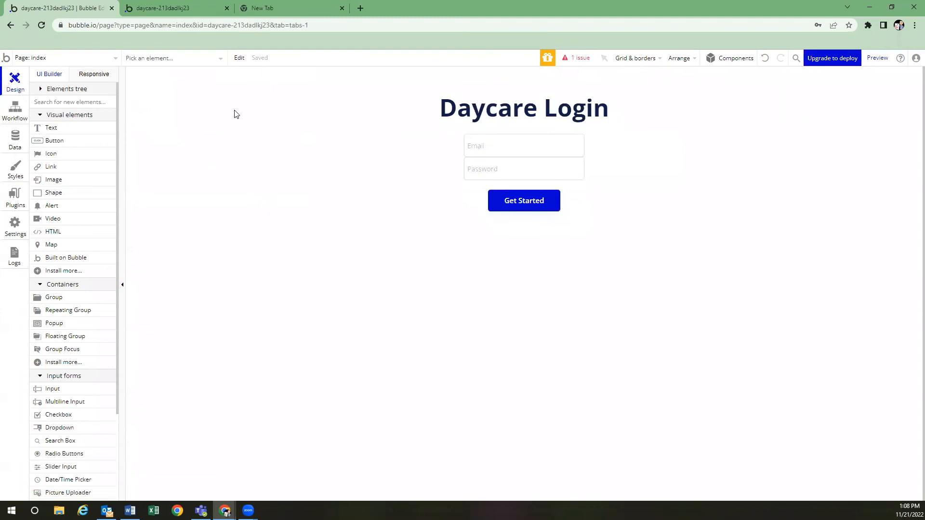
pyautogui.click(877, 59)
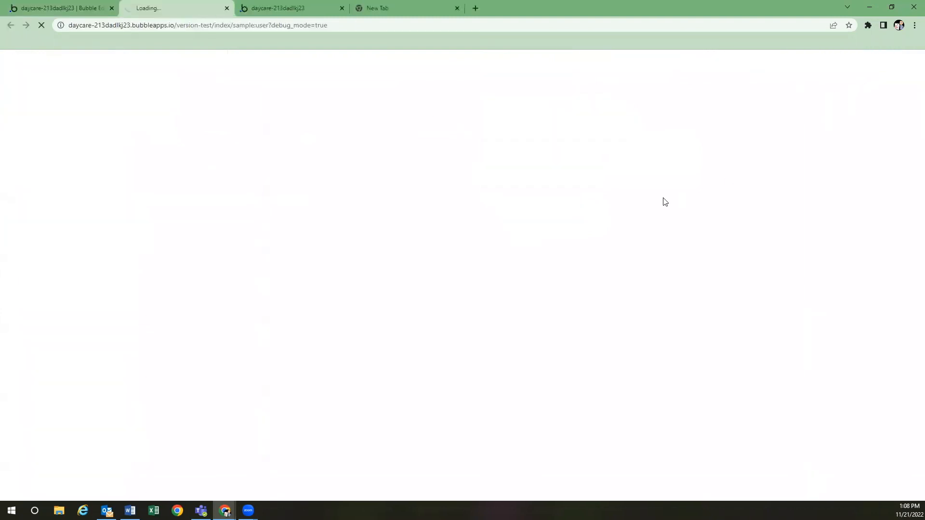
# Sign into the preview with the admin's email and password
pyautogui.click(440, 129)
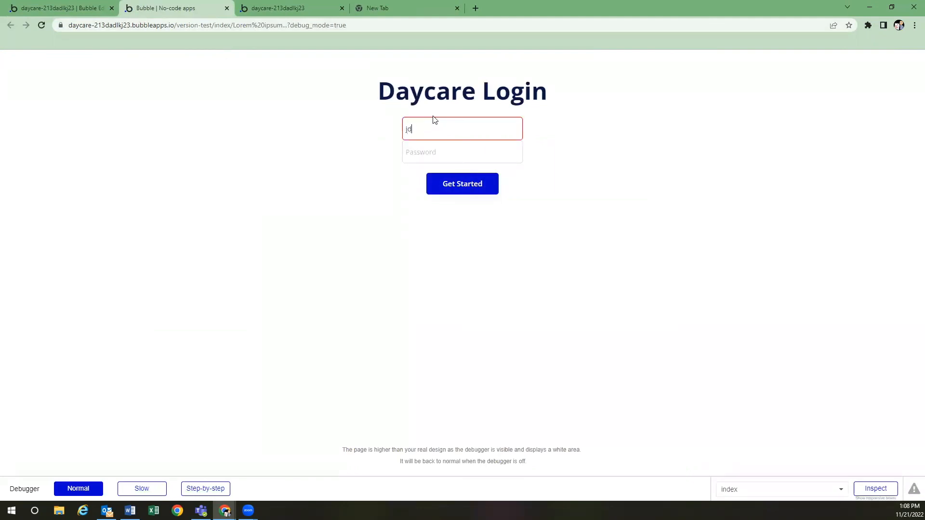
pyautogui.press('Tab')
pyautogui.write('password')
pyautogui.press('Return')
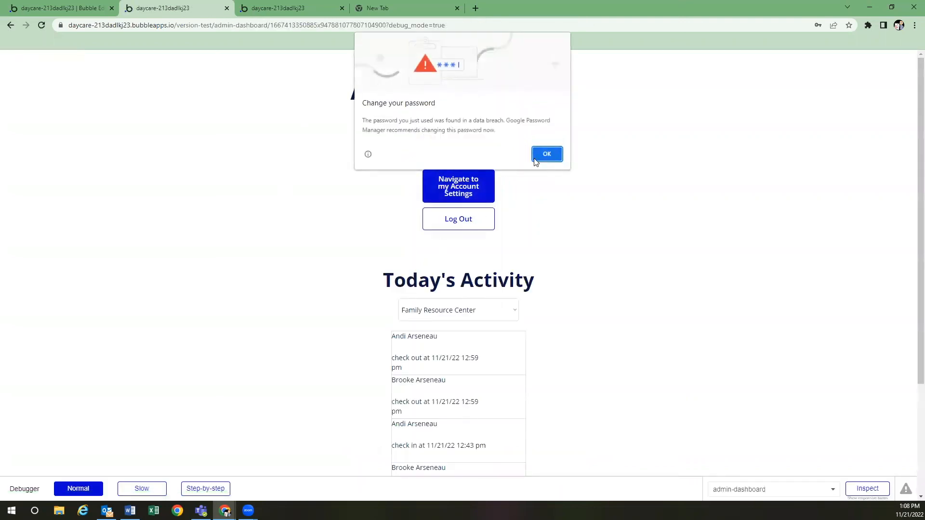
# Dismiss Chrome's password warning and save prompt, then log out of the Admin Dashboard
pyautogui.click(561, 151)
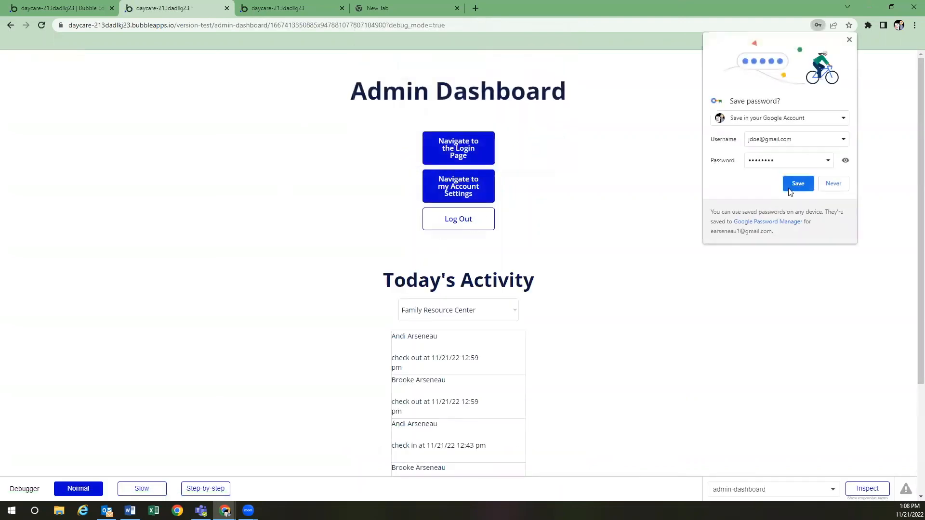
pyautogui.click(840, 187)
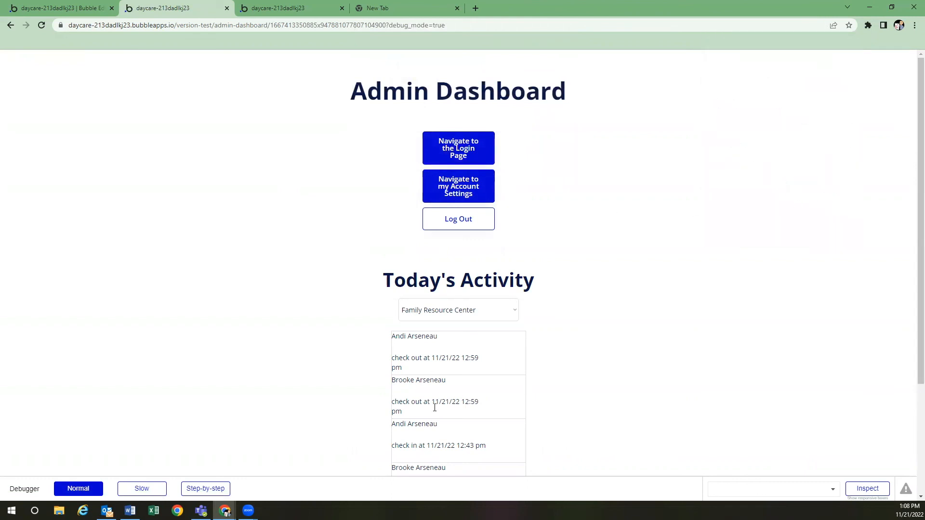
pyautogui.scroll(-1, 481, 301)
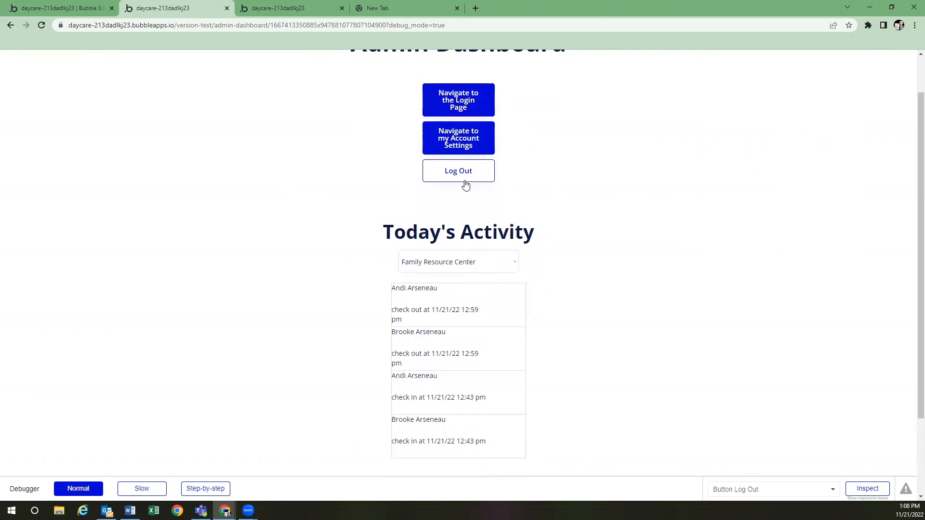
pyautogui.click(469, 106)
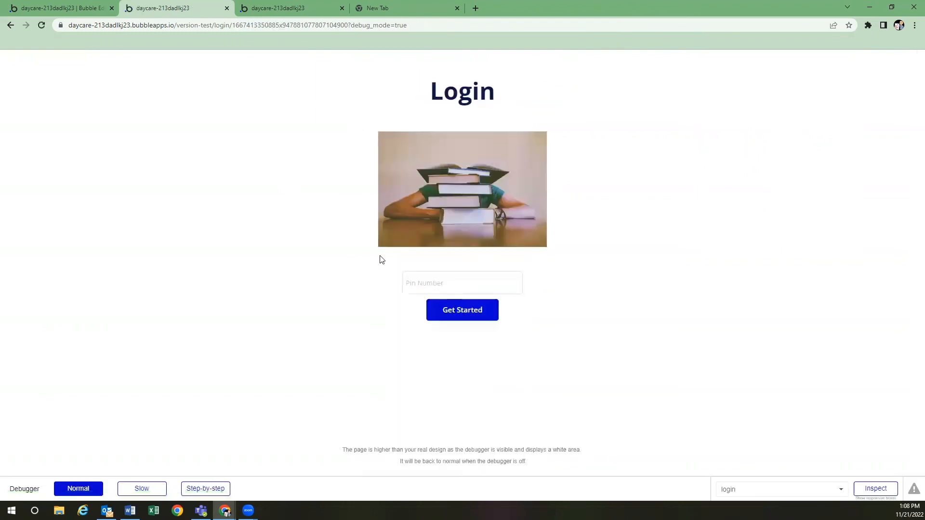
# Log in with a guardian PIN, check in both children, finish, then enter another PIN
pyautogui.click(463, 286)
pyautogui.write('123455')
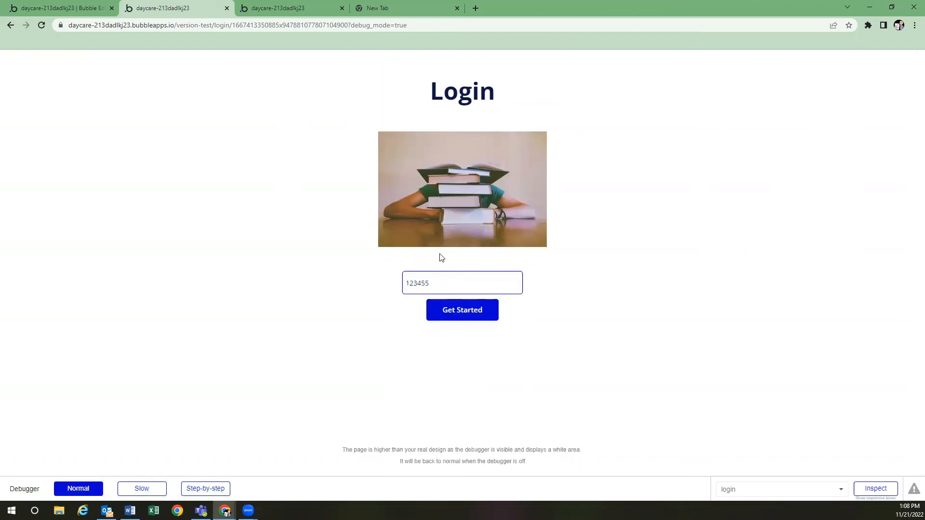
pyautogui.click(491, 318)
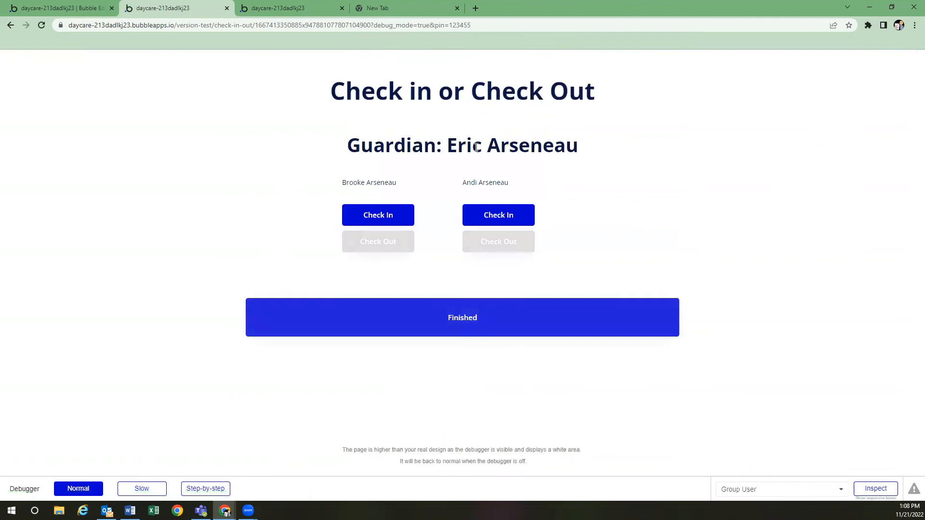
pyautogui.click(384, 216)
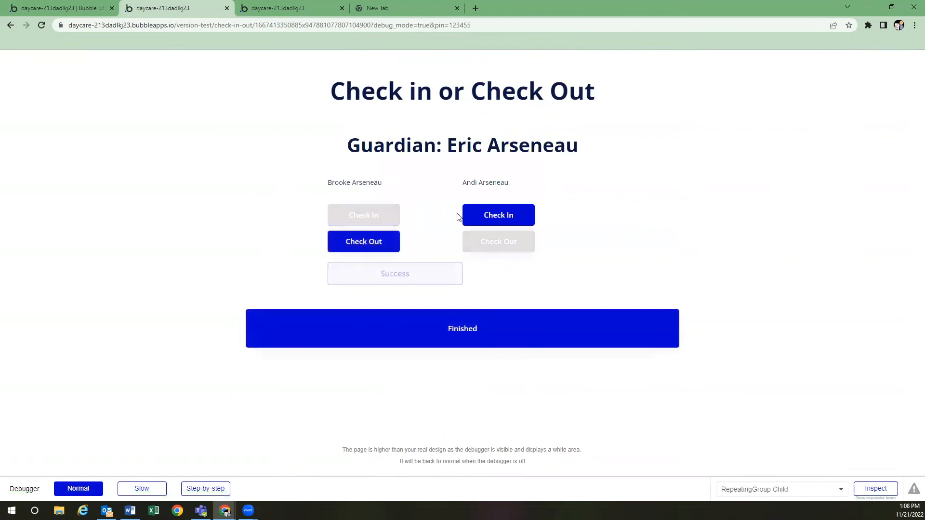
pyautogui.click(502, 241)
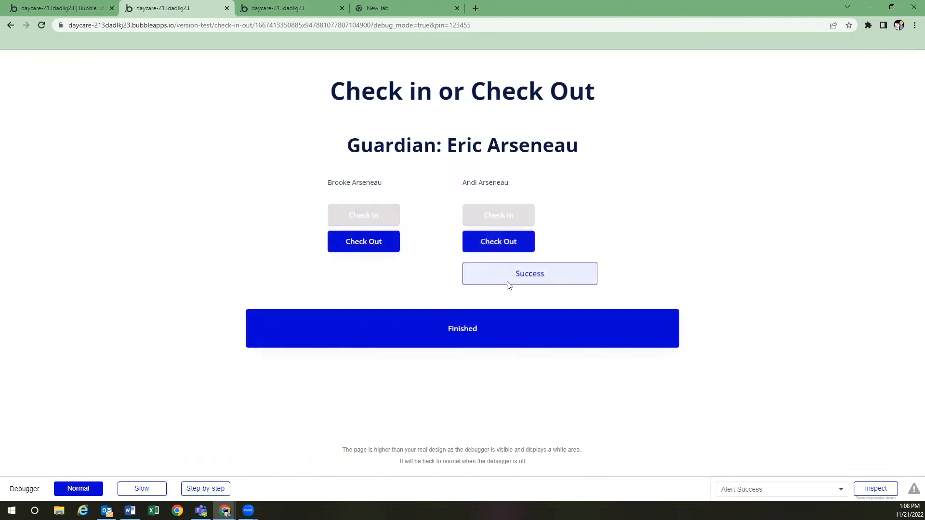
pyautogui.click(485, 331)
pyautogui.click(462, 273)
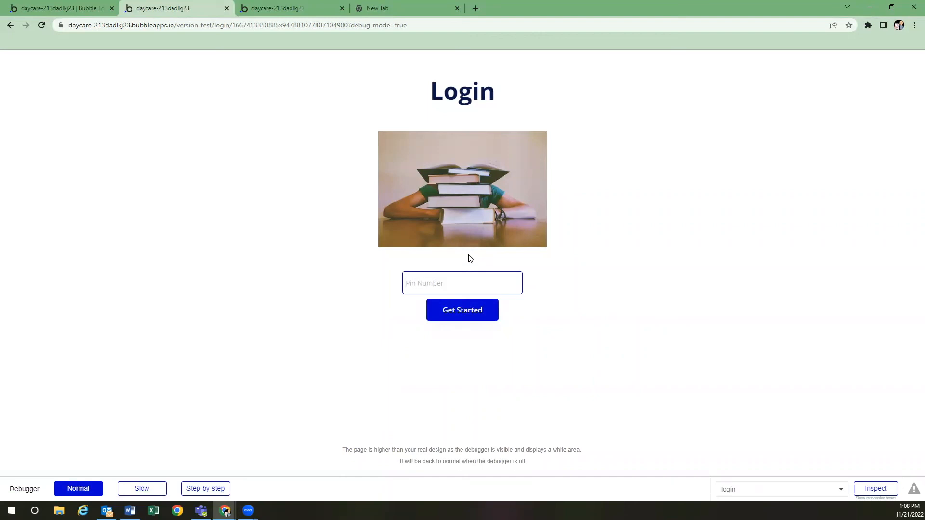
pyautogui.write('123456')
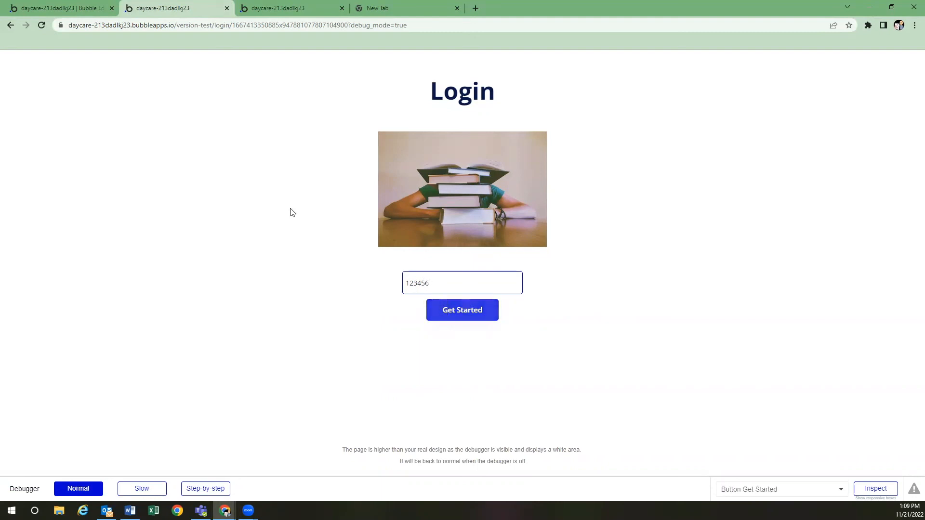
pyautogui.click(89, 8)
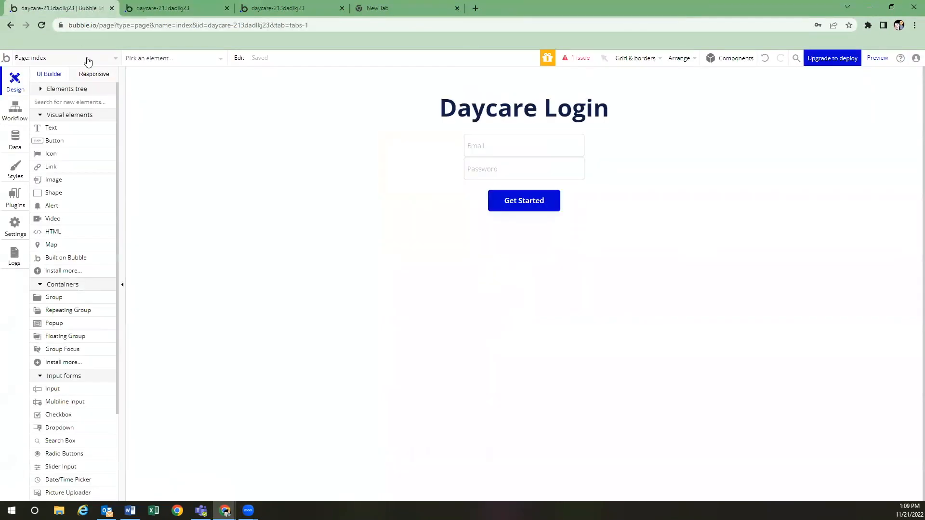
pyautogui.click(86, 58)
pyautogui.moveTo(89, 128)
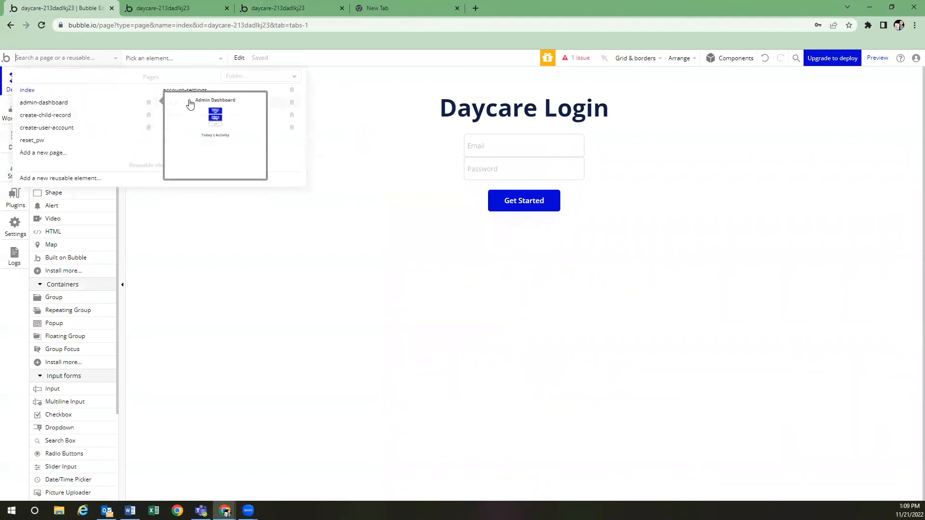
pyautogui.click(186, 104)
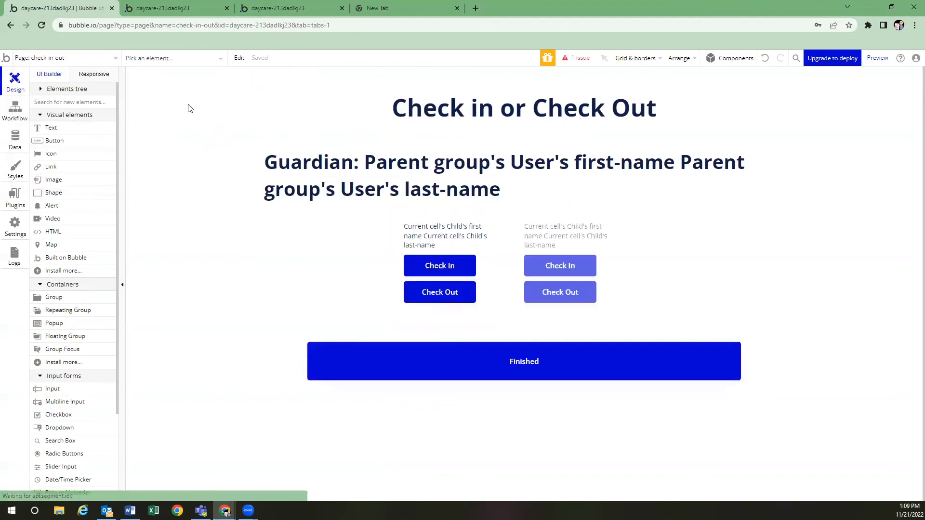
pyautogui.click(107, 60)
pyautogui.click(169, 127)
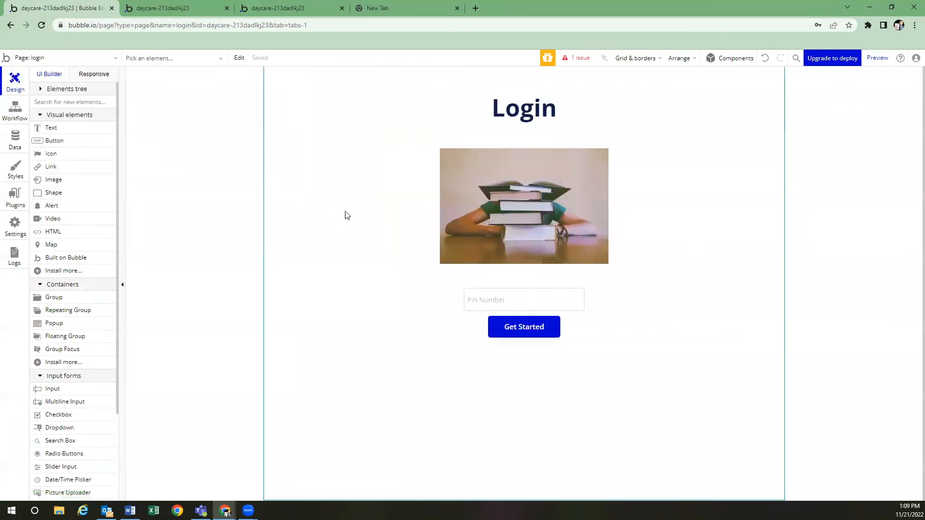
pyautogui.click(524, 330)
pyautogui.doubleClick(522, 328)
pyautogui.click(627, 201)
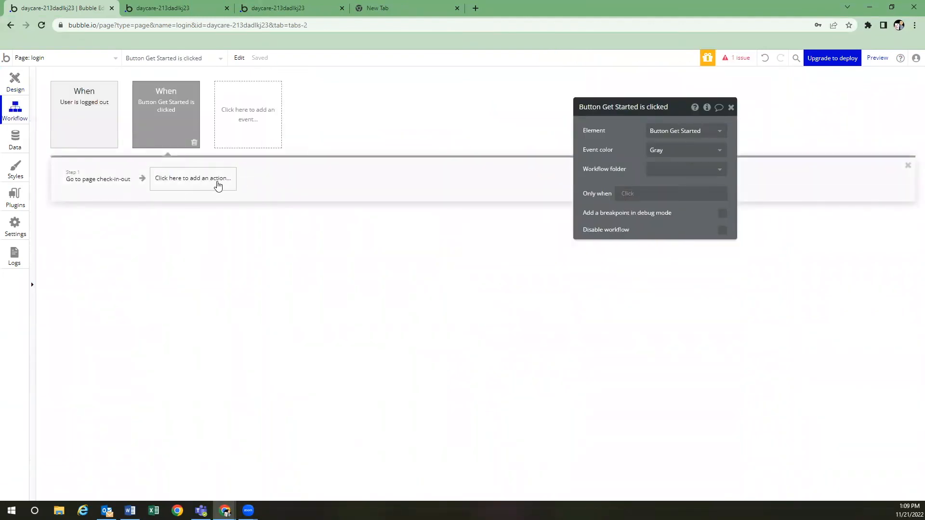
pyautogui.click(215, 186)
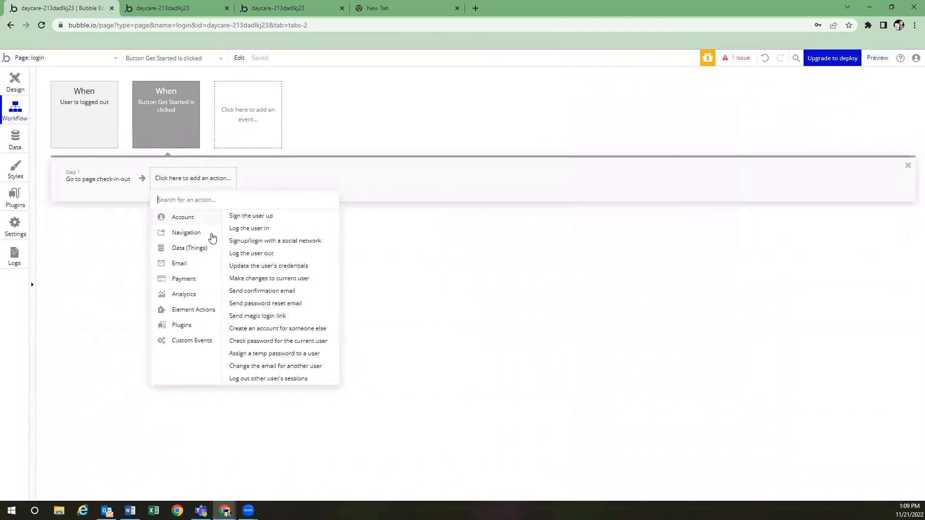
pyautogui.moveTo(200, 236)
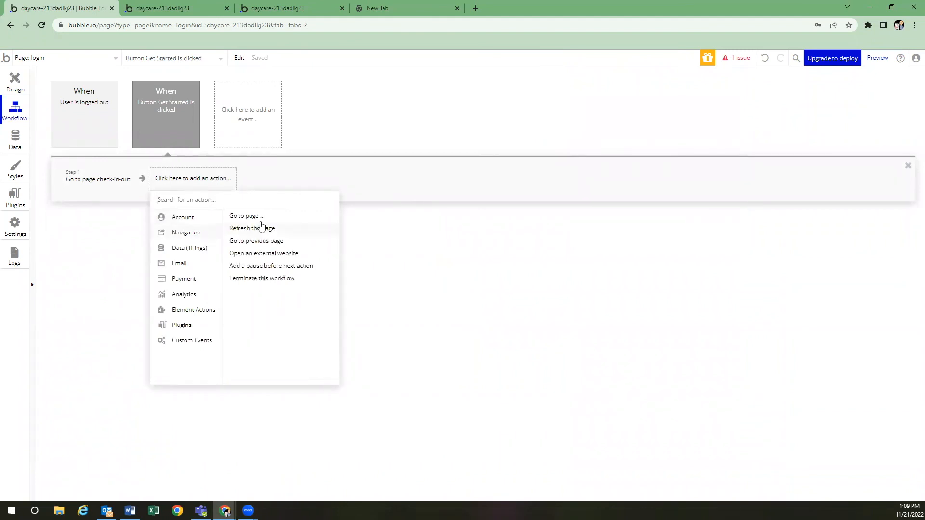
pyautogui.click(274, 180)
pyautogui.click(99, 182)
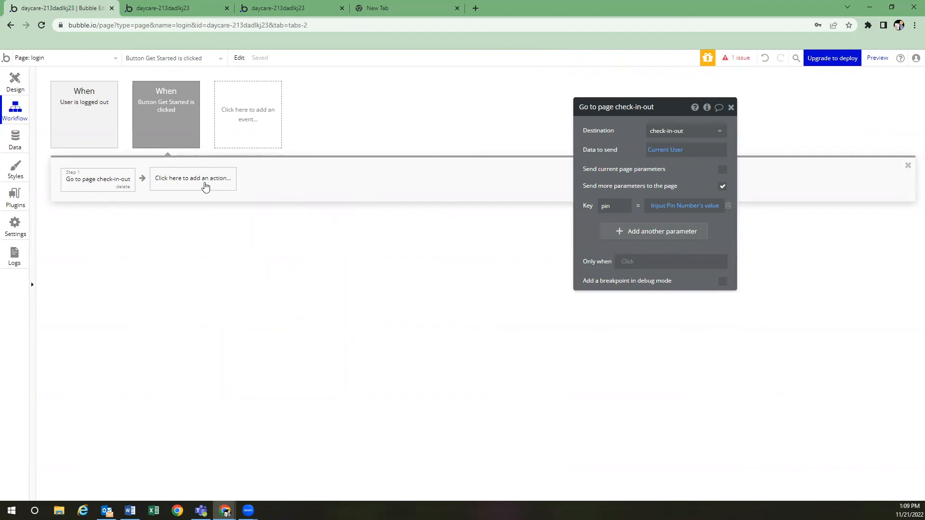
pyautogui.click(201, 182)
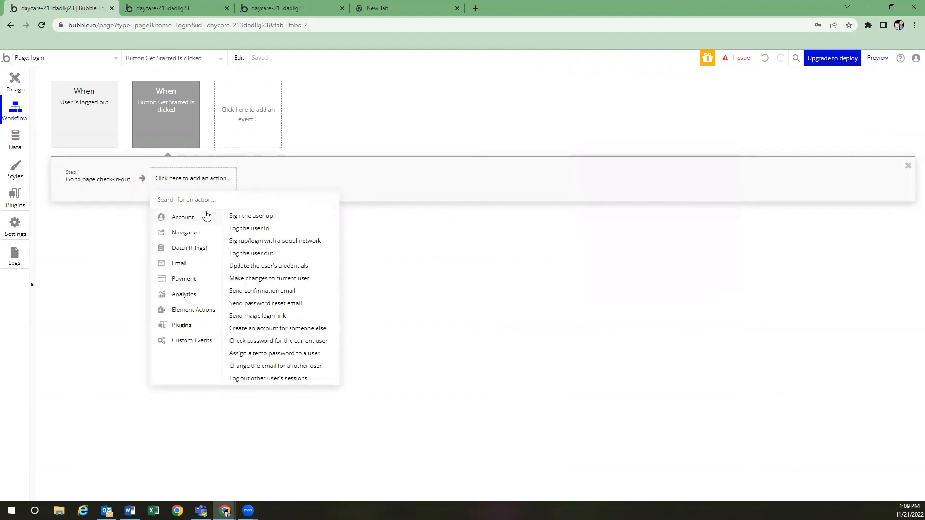
pyautogui.moveTo(201, 236)
pyautogui.click(260, 218)
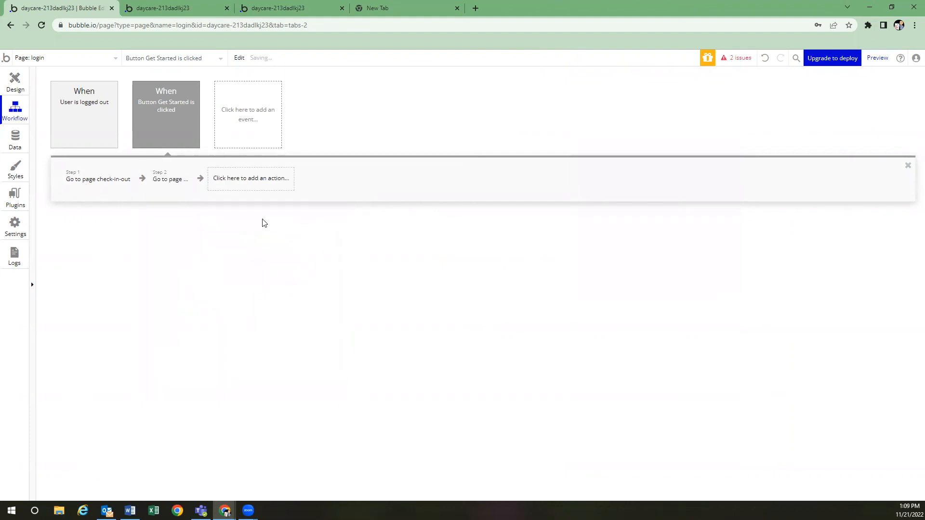
pyautogui.click(662, 137)
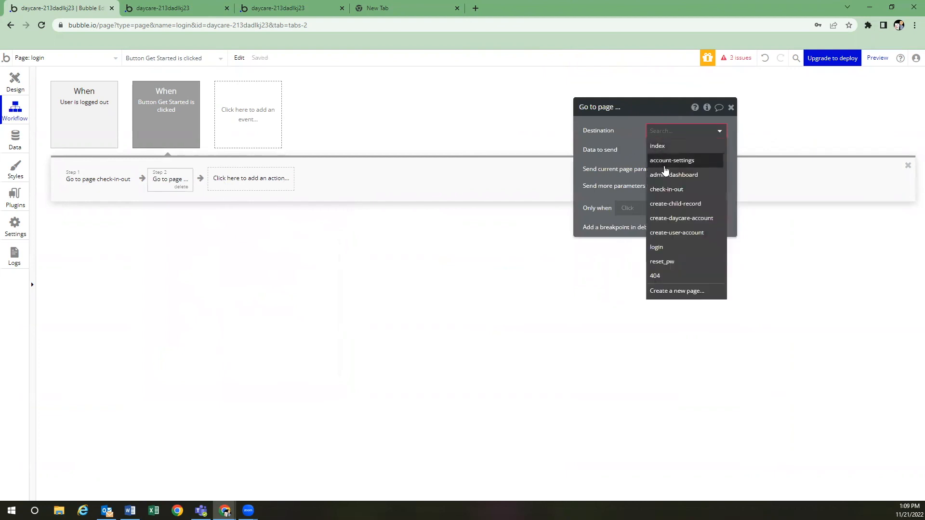
pyautogui.click(665, 172)
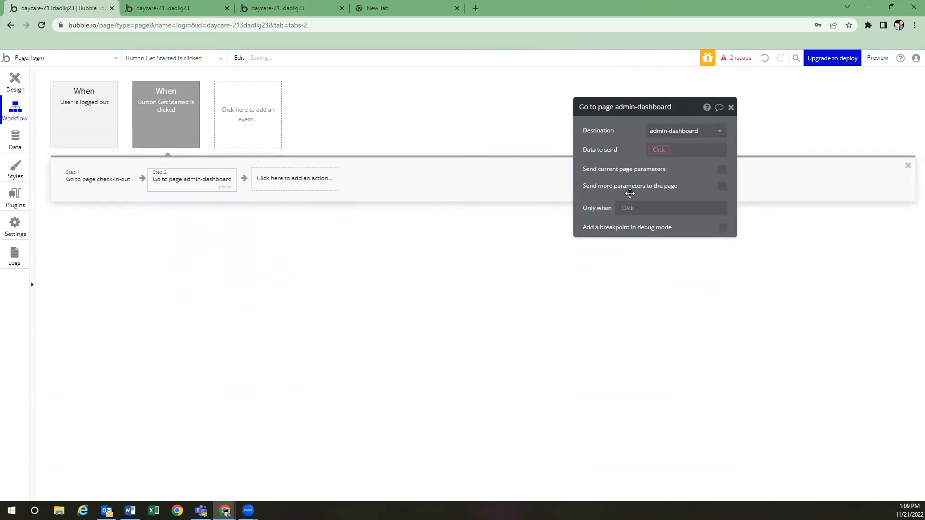
pyautogui.click(224, 187)
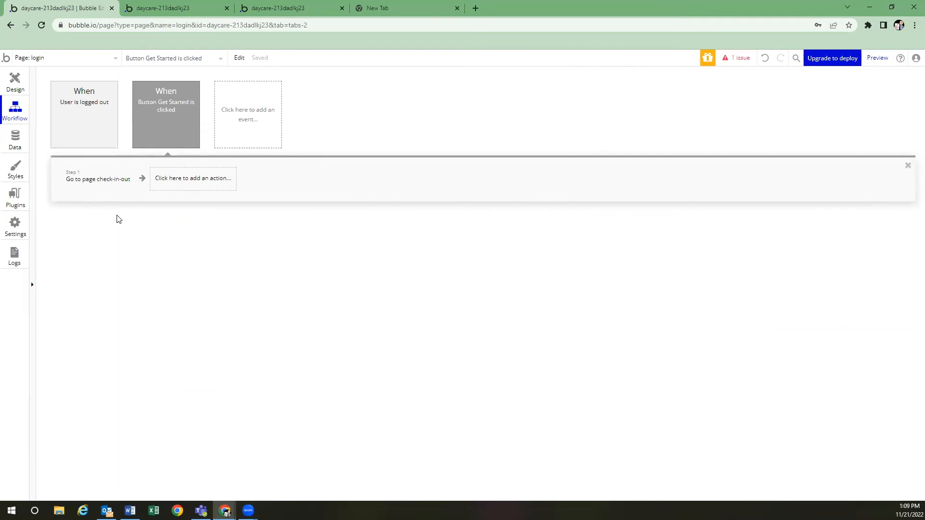
# Review the check-in-out Step 1 and the User data type's fields, then return to the login page design
pyautogui.click(106, 184)
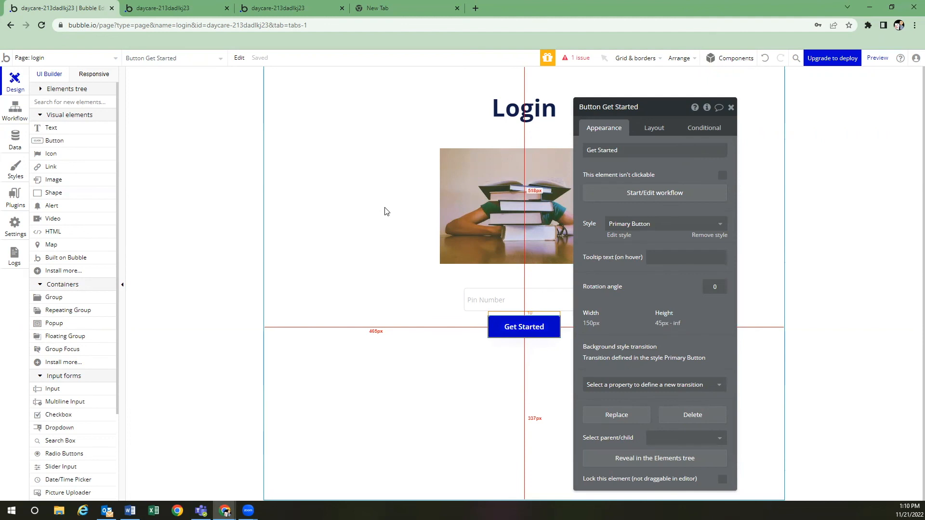
pyautogui.click(18, 141)
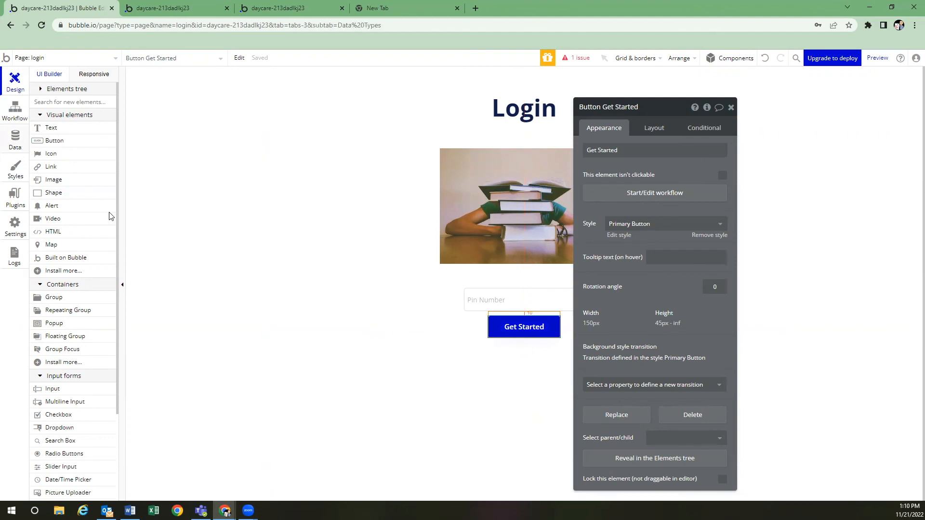
pyautogui.click(121, 206)
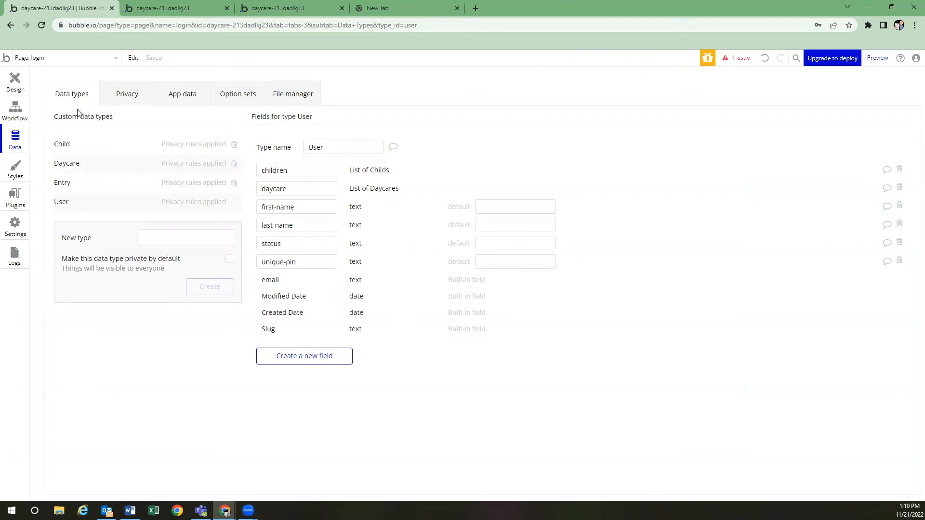
pyautogui.click(23, 82)
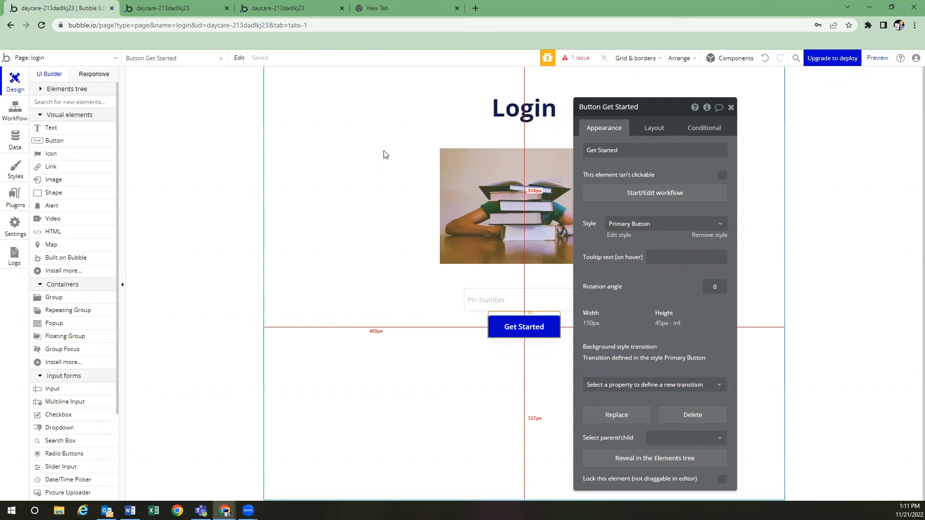
# Load fgcu.edu/canvas in the new tab and log in to the Canvas dashboard
pyautogui.click(403, 7)
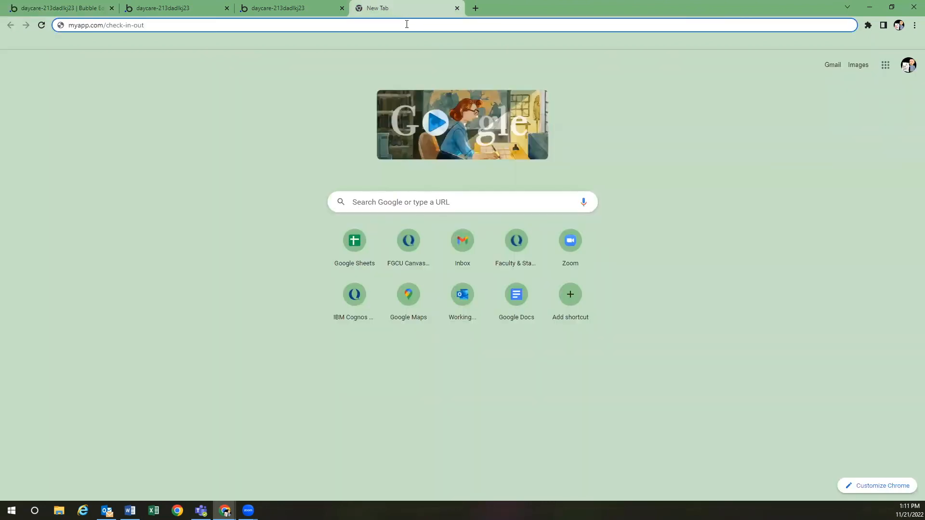
pyautogui.click(408, 24)
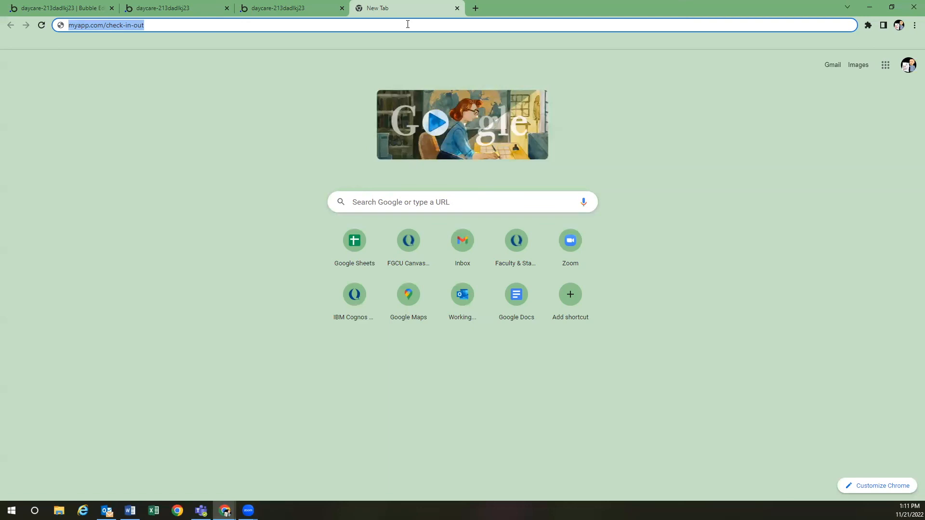
pyautogui.write('fgu.')
pyautogui.press('BackSpace')
pyautogui.press('BackSpace')
pyautogui.write('cu.edu')
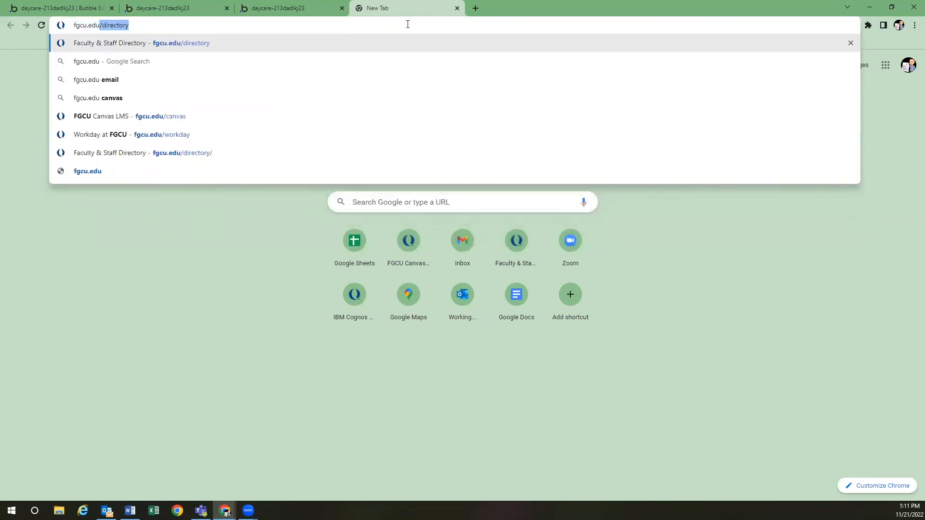
pyautogui.write('/canvas')
pyautogui.press('Return')
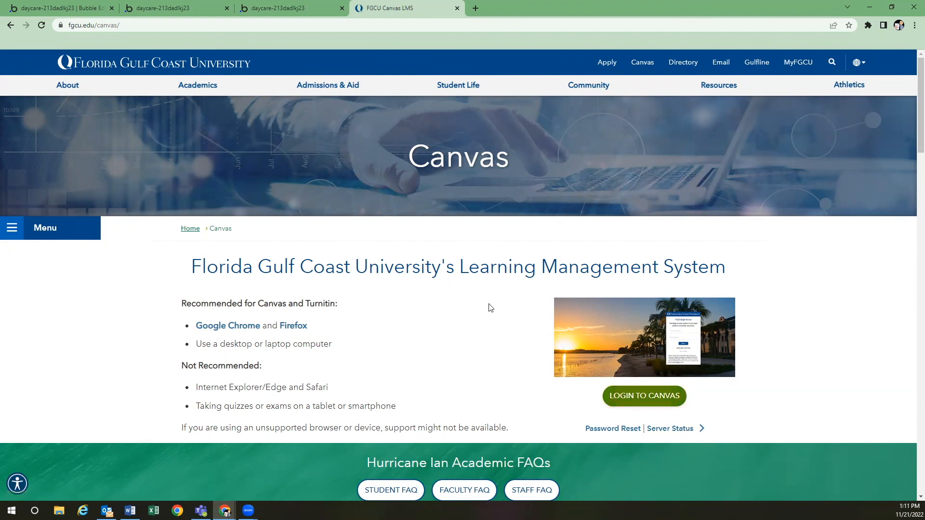
pyautogui.click(620, 398)
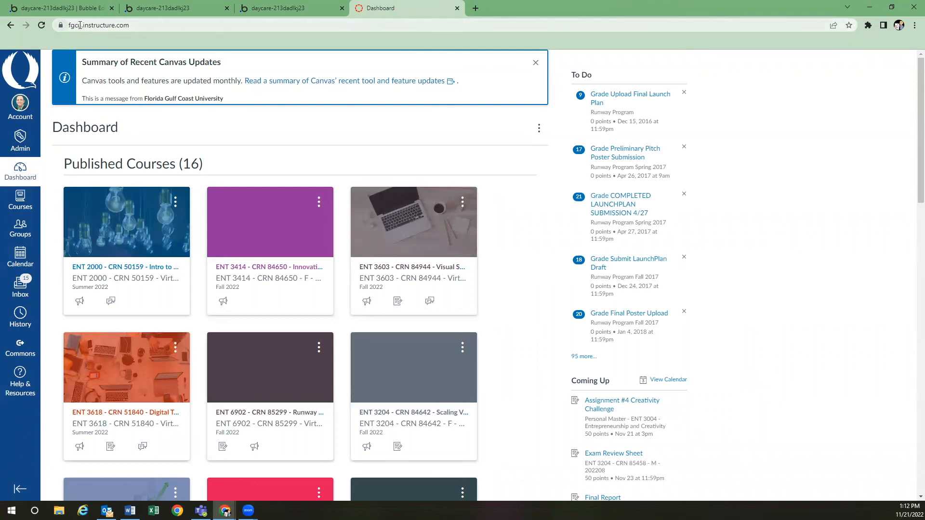
# Rewrite the Canvas address to familyresourcecenter.daycareapp.com, replacing fgcu and instructure
pyautogui.click(91, 26)
pyautogui.click(104, 25)
pyautogui.hotkey('shift', 'Left')
pyautogui.hotkey('shift', 'Left')
pyautogui.hotkey('shift', 'Left')
pyautogui.hotkey('shift', 'Left')
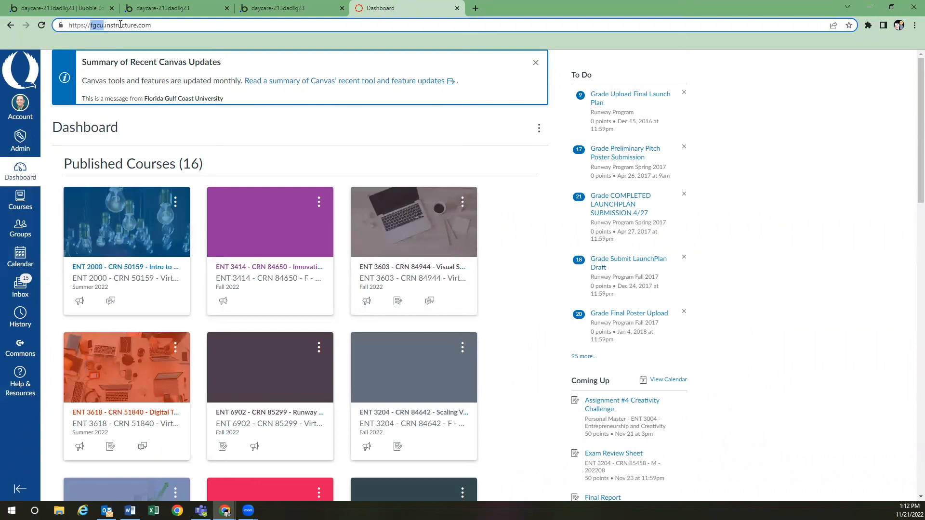
pyautogui.write('familyresourcece')
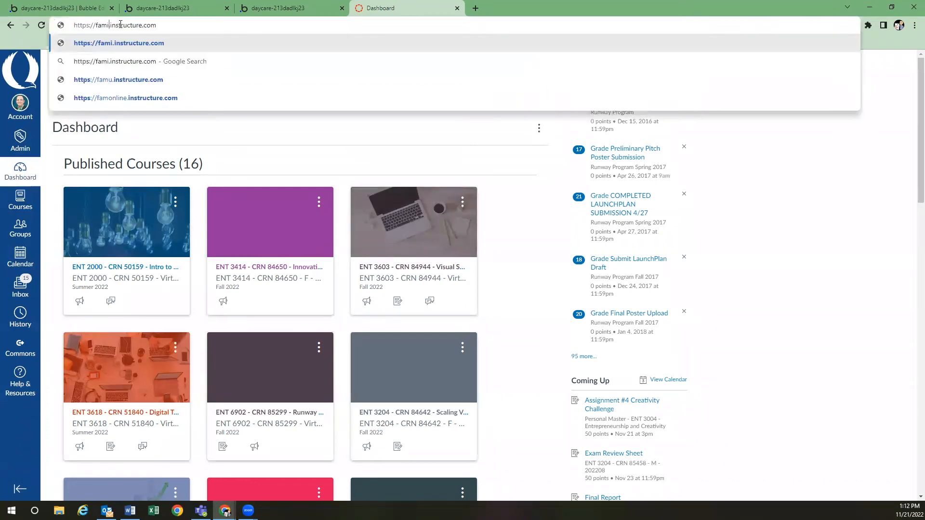
pyautogui.write('nter')
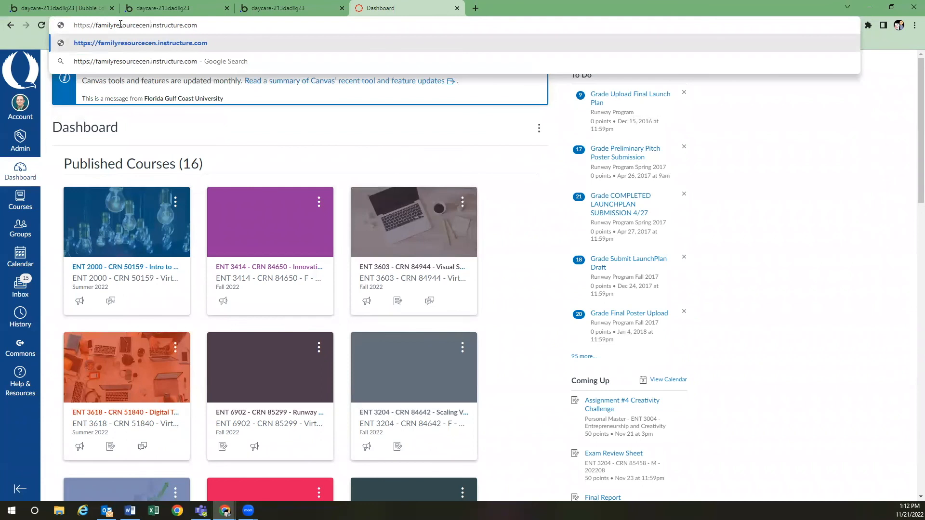
pyautogui.press('Right')
pyautogui.hotkey('shift', 'Right')
pyautogui.hotkey('shift', 'Right')
pyautogui.hotkey('shift', 'Right')
pyautogui.hotkey('shift', 'Right')
pyautogui.hotkey('shift', 'Right')
pyautogui.hotkey('shift', 'Right')
pyautogui.hotkey('shift', 'Right')
pyautogui.hotkey('shift', 'Right')
pyautogui.hotkey('shift', 'Right')
pyautogui.hotkey('shift', 'Right')
pyautogui.hotkey('shift', 'Right')
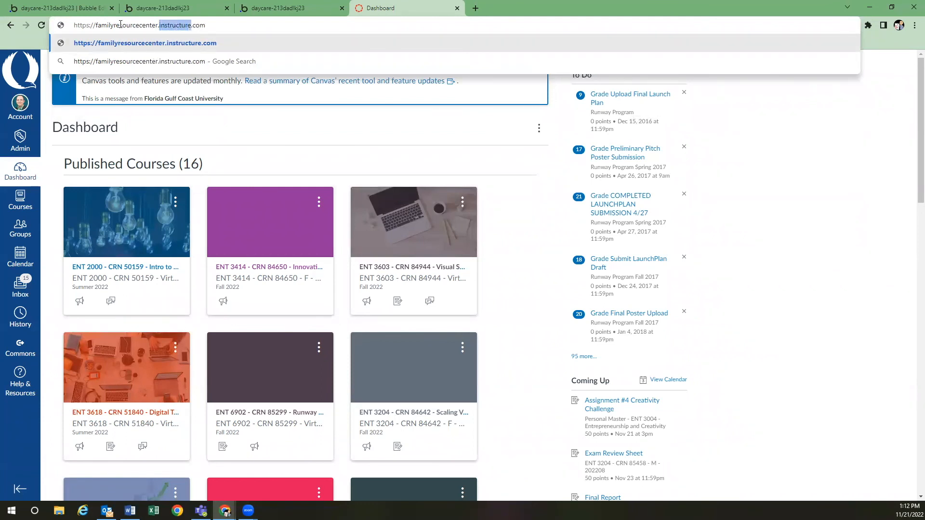
pyautogui.write('daycareapp')
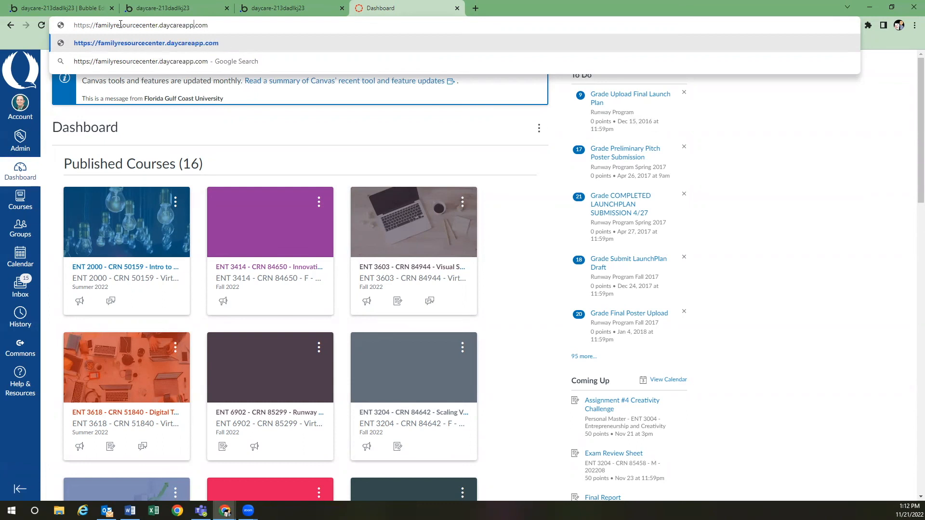
# Highlight the familyresourcecenter subdomain, then return to the Bubble editor's login page
pyautogui.moveTo(95, 25); pyautogui.dragTo(159, 25)
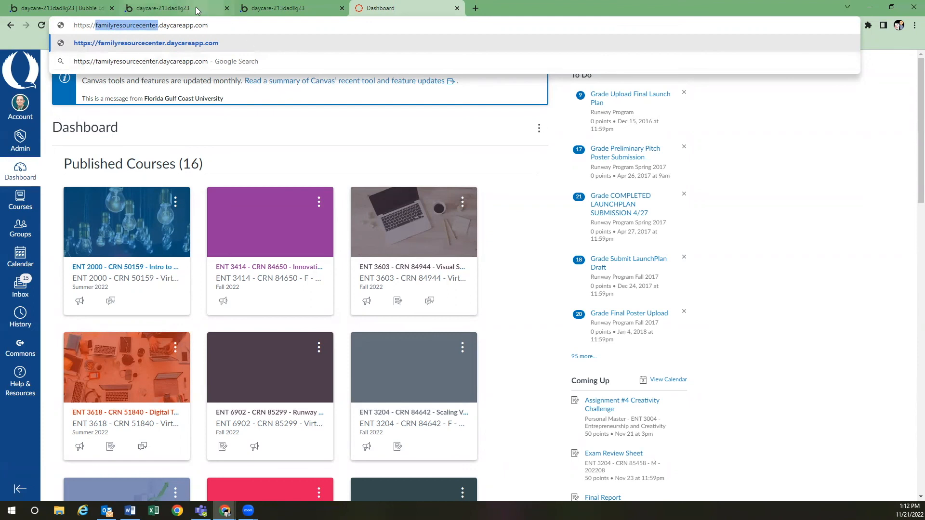
pyautogui.click(288, 8)
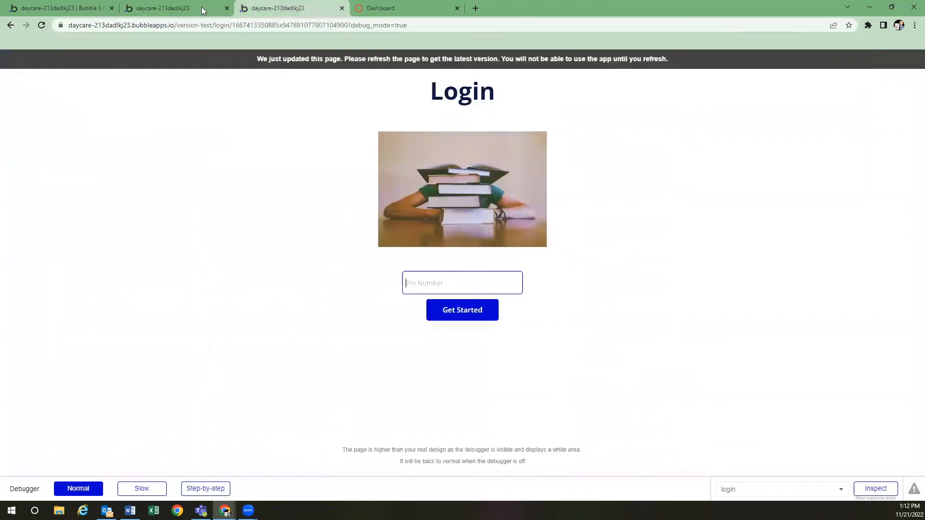
pyautogui.click(71, 11)
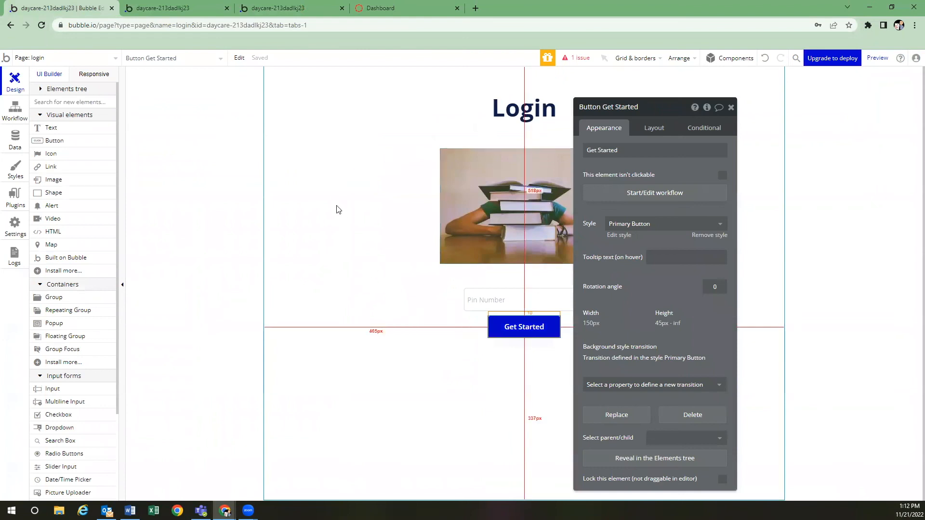